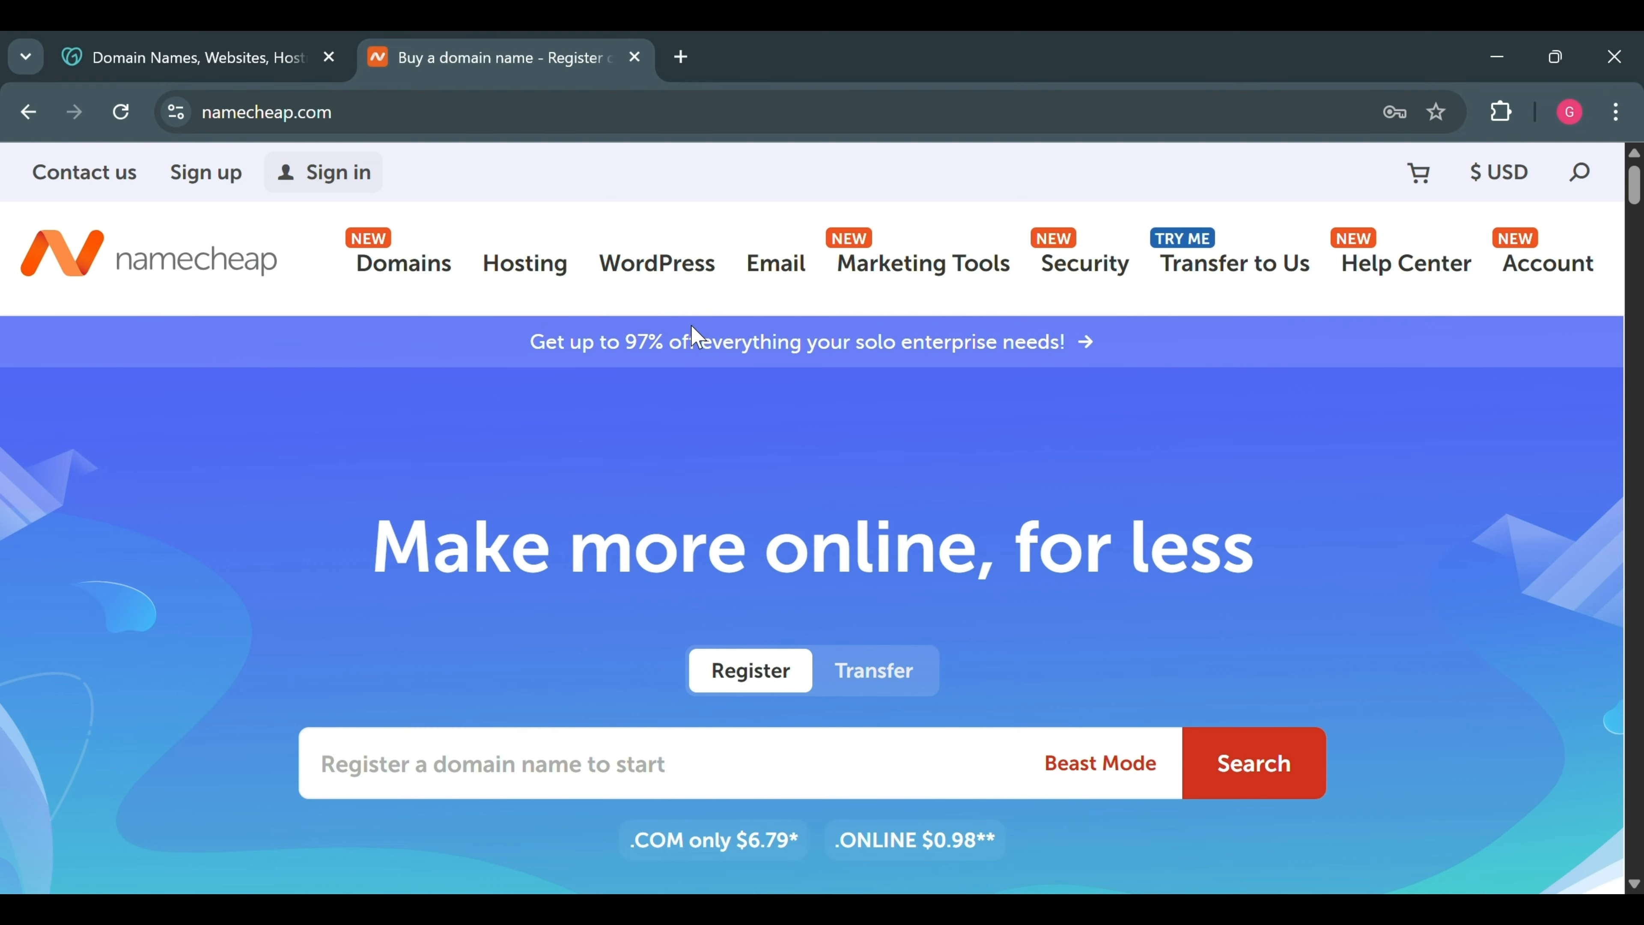
Bring up godaddy.com from its browser tab beside the Namecheap homepage
left_click(170, 43)
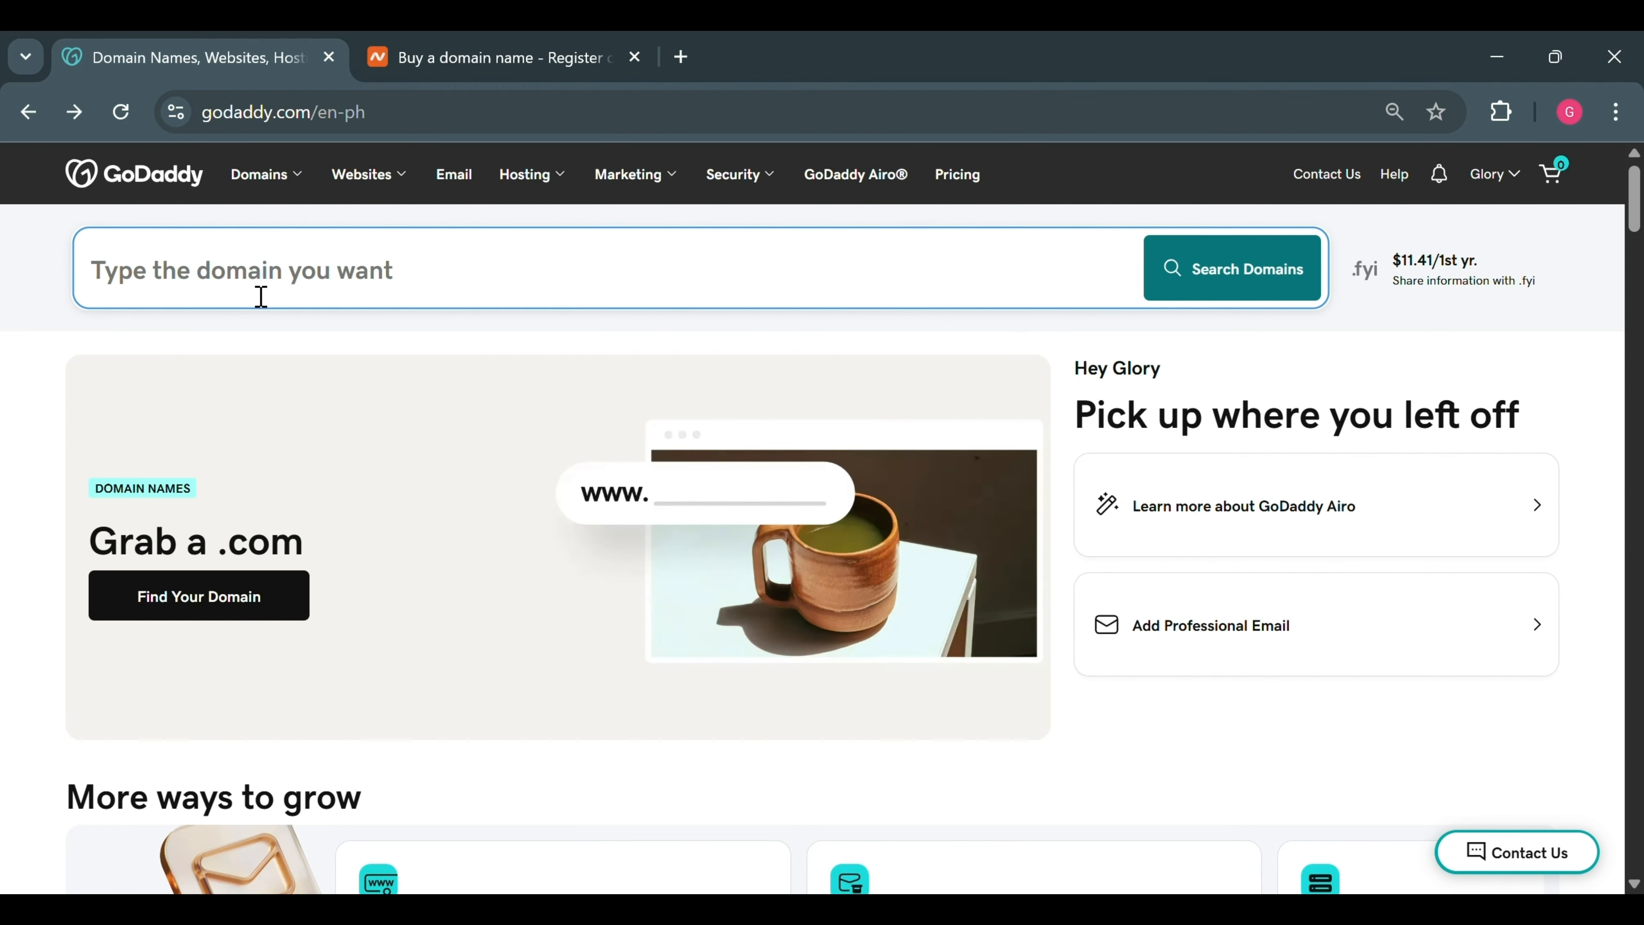
Search GoDaddy for techwithglory.com and note its $14.77 first-year price
type("tech")
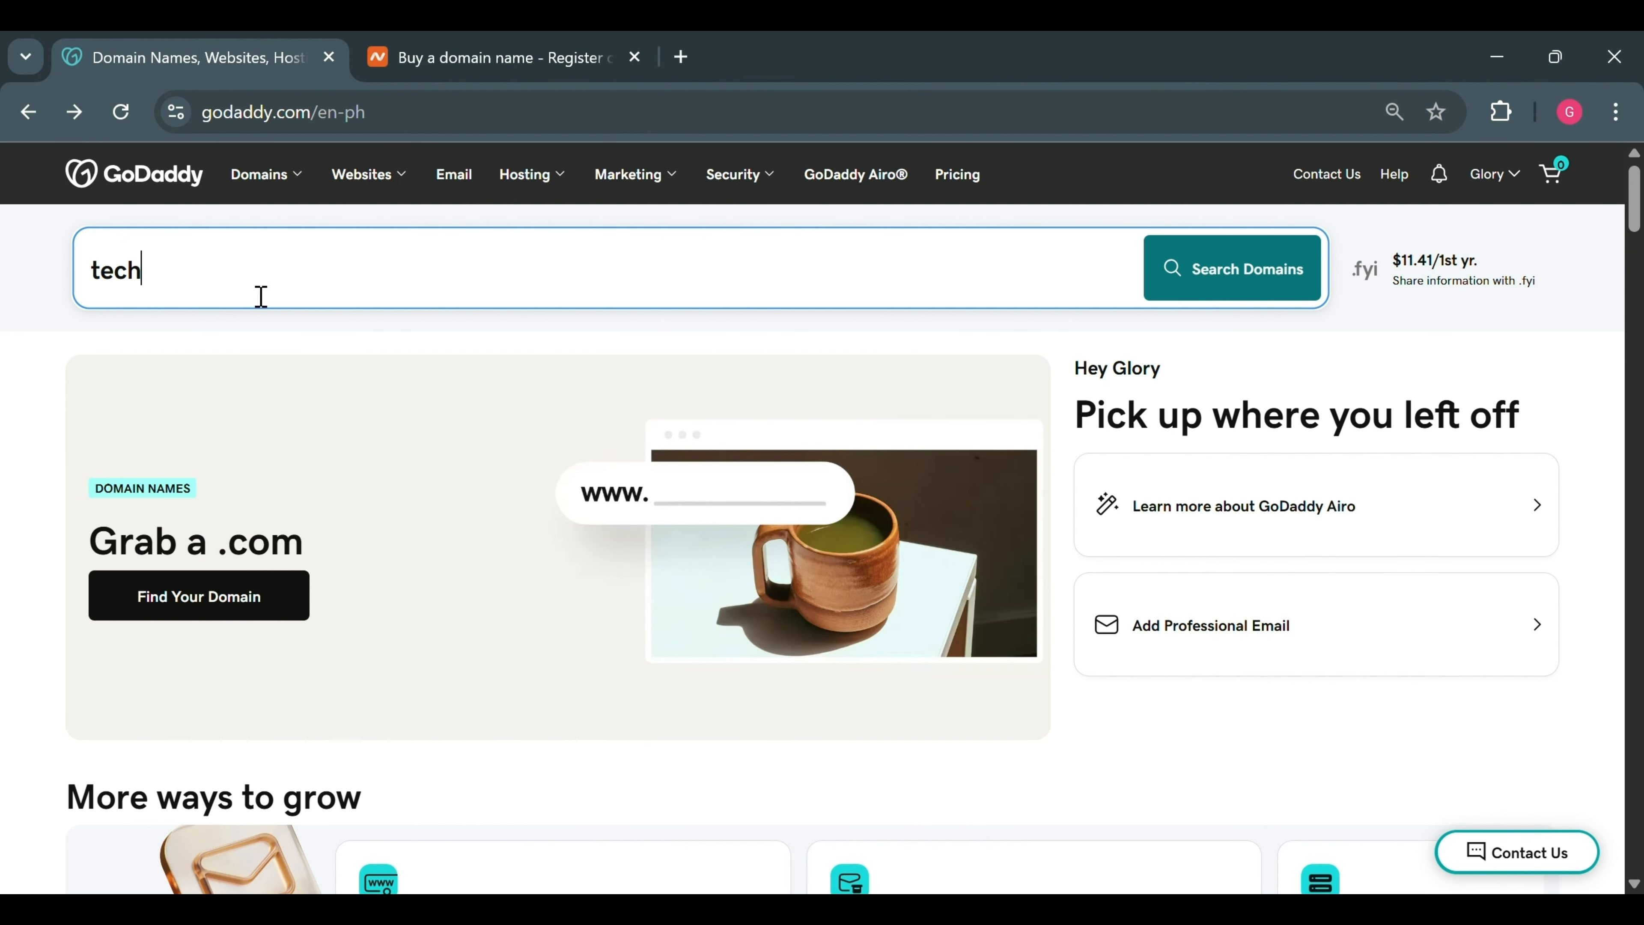
type("withglor")
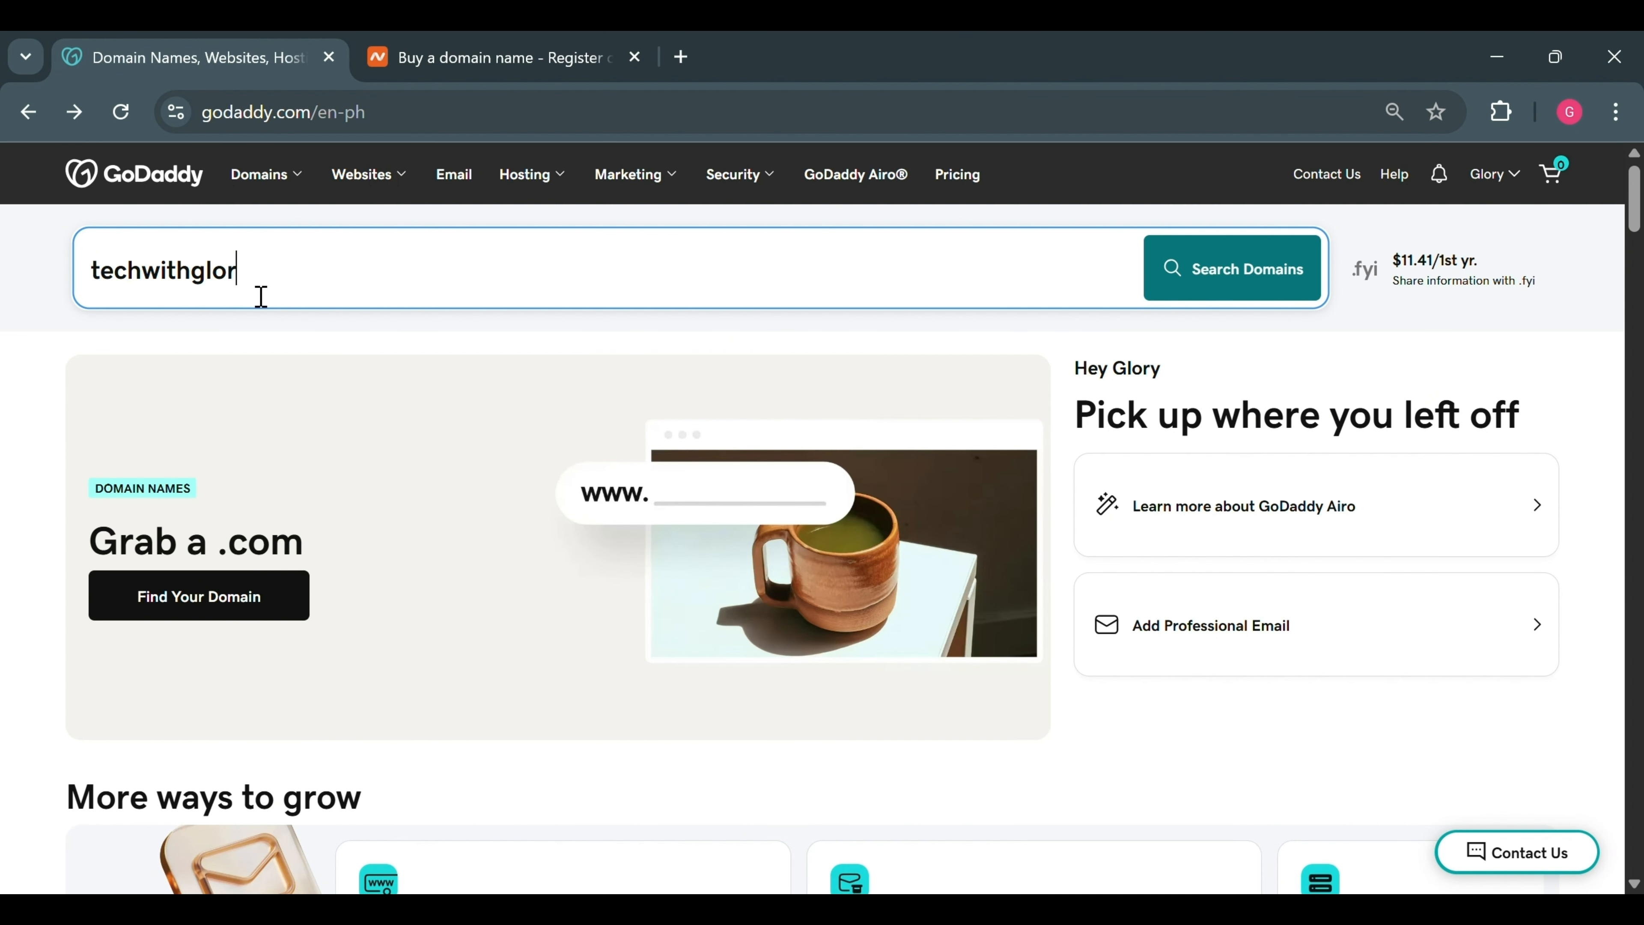
type("y.com")
left_click(1222, 287)
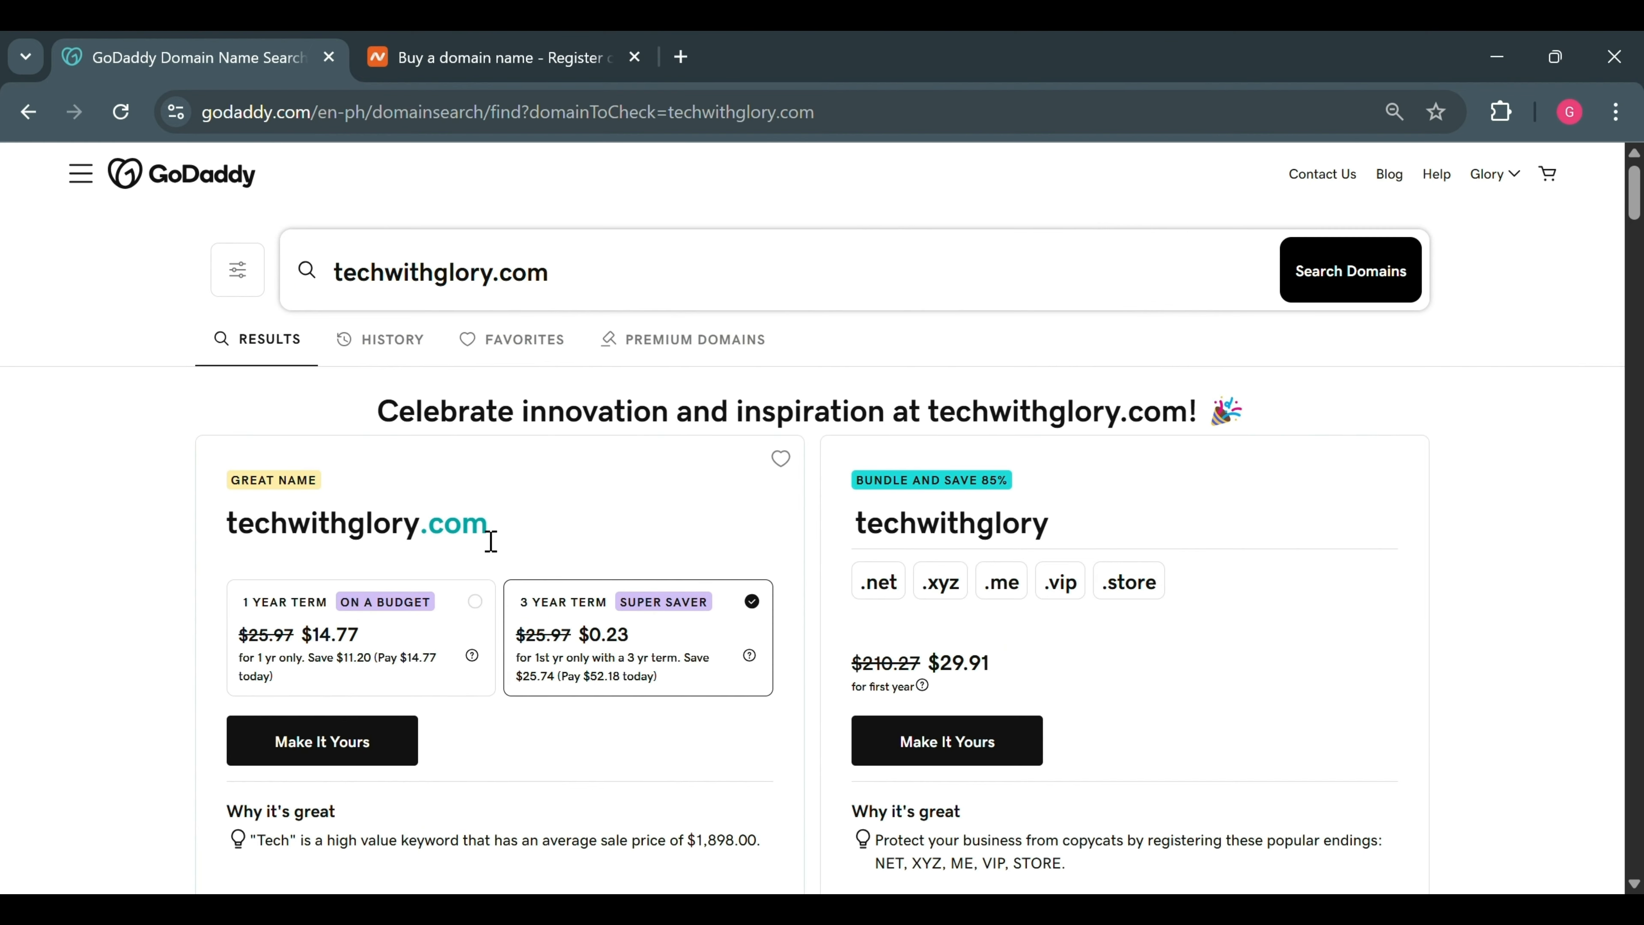
double_click(411, 542)
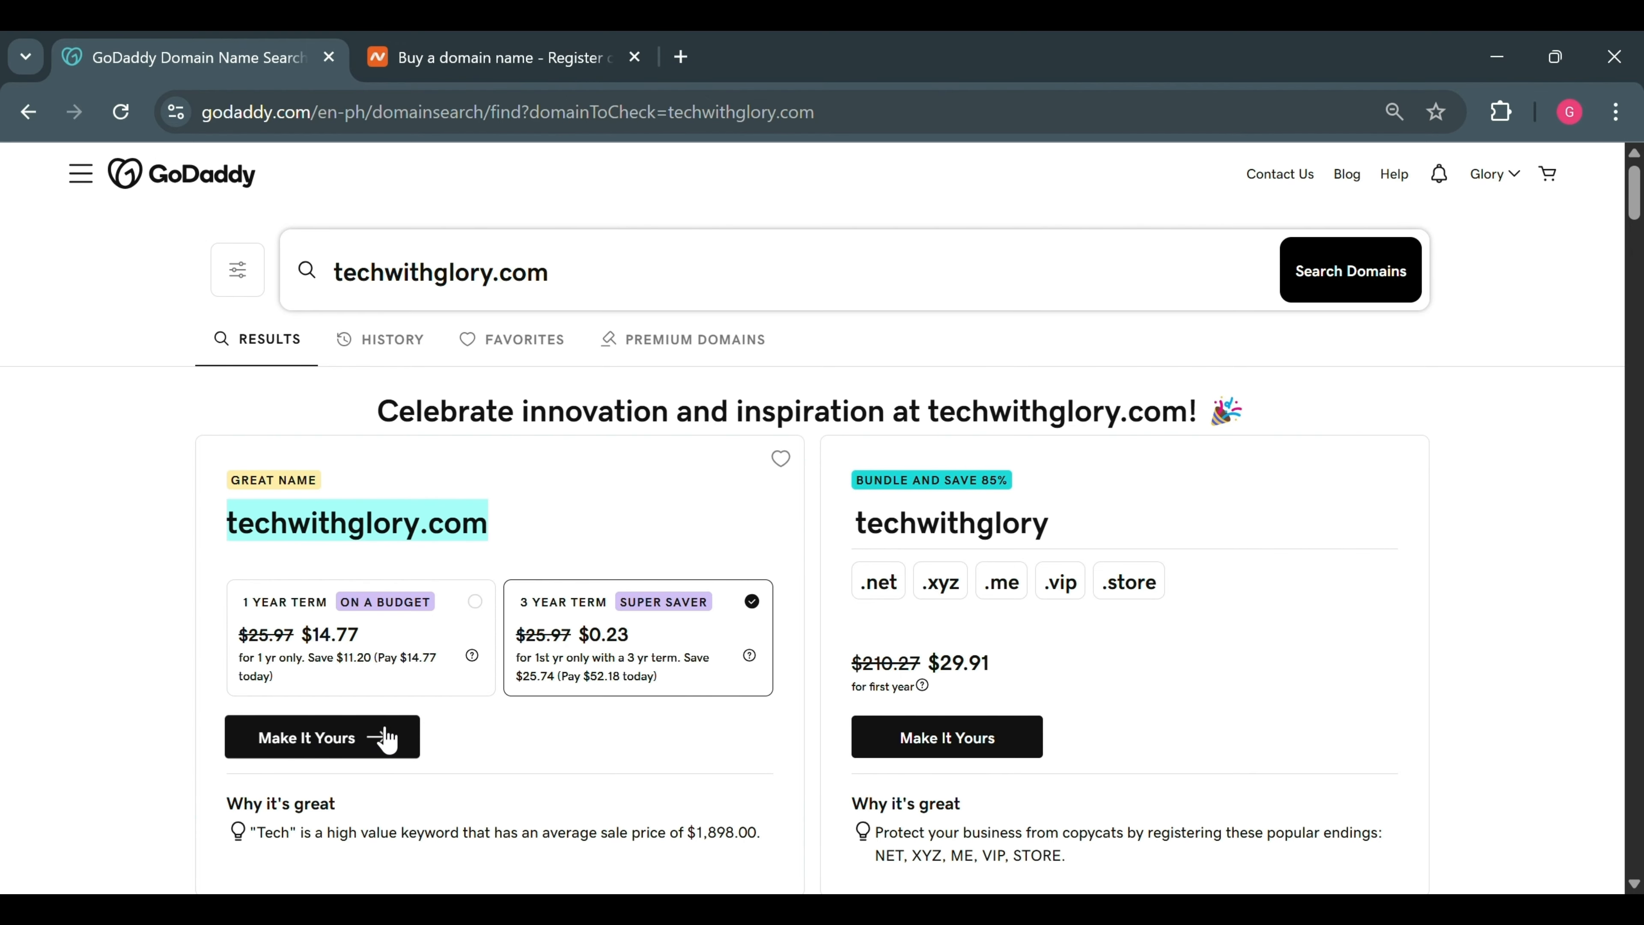
Clear techwithglory.com from the GoDaddy domain search box
left_click(592, 293)
left_click_drag(584, 290, 297, 297)
key("ctrl+c")
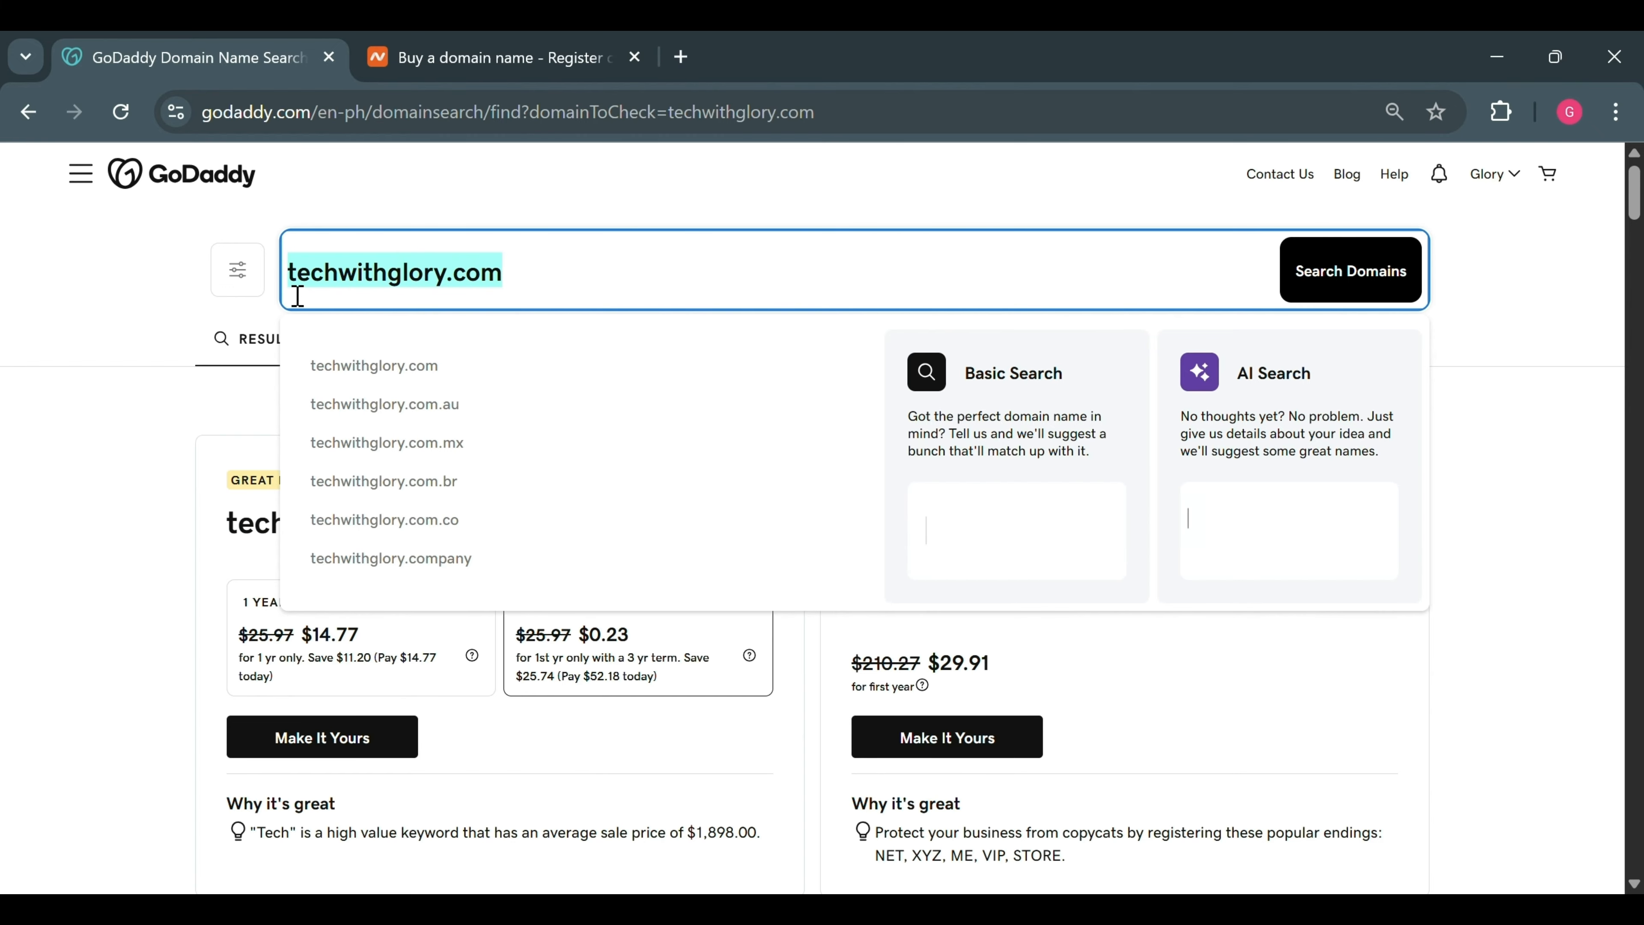
key("BackSpace")
Back on Namecheap, search for techwithglory.com, priced at $9.98/yr
left_click(506, 41)
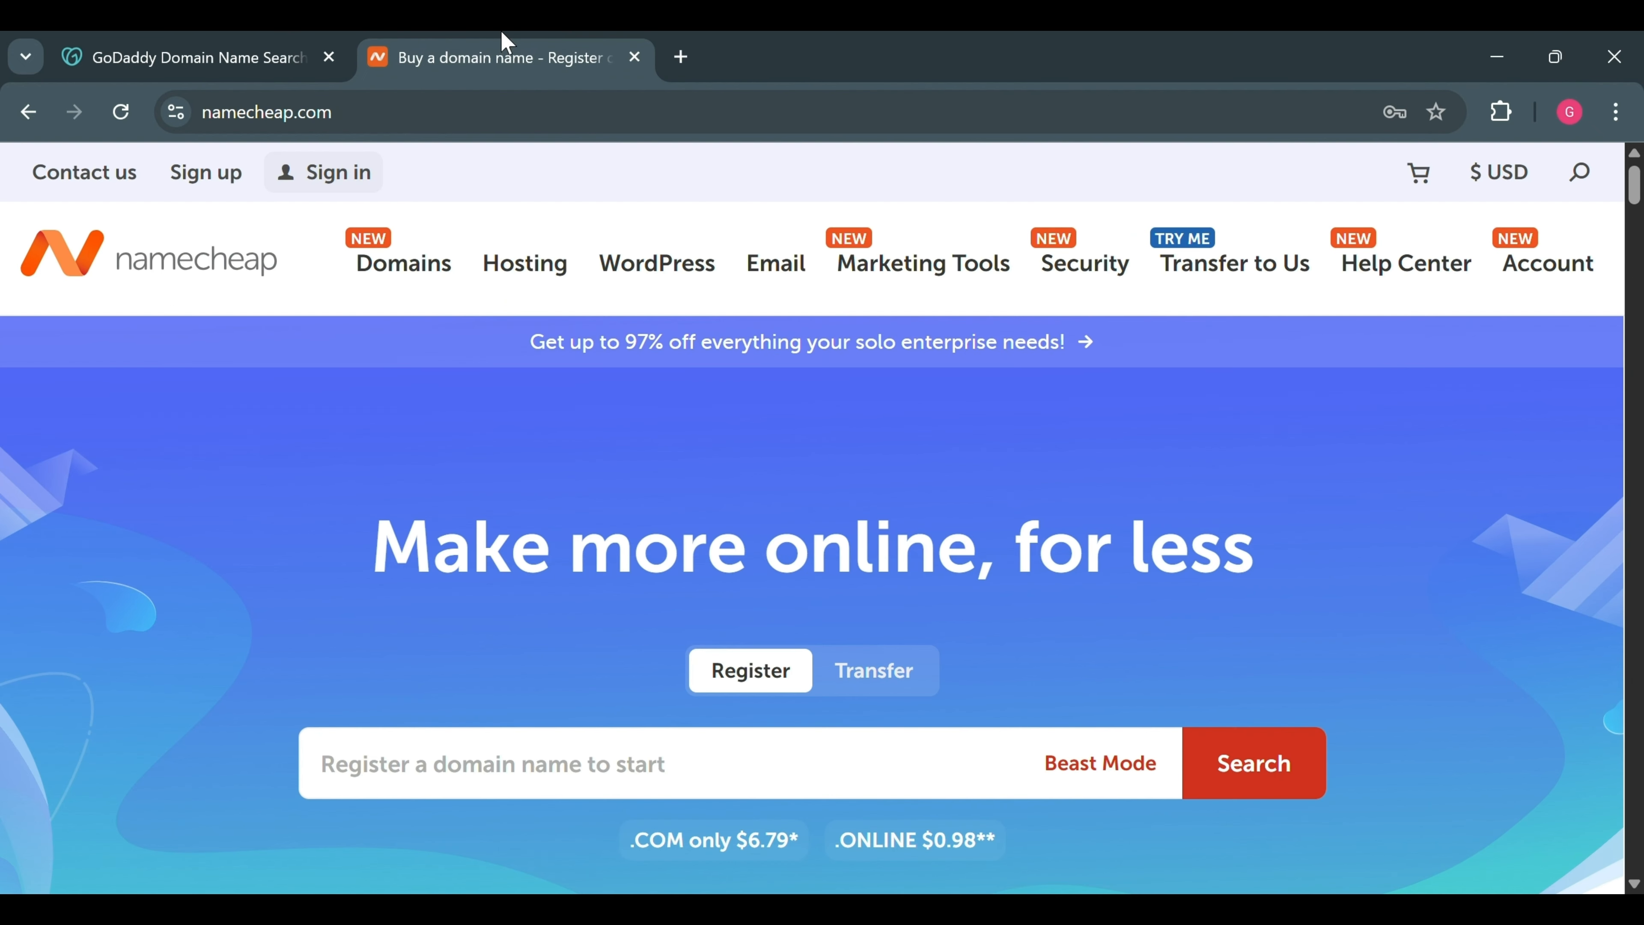
scroll(538, 726, "down", 3)
left_click(547, 563)
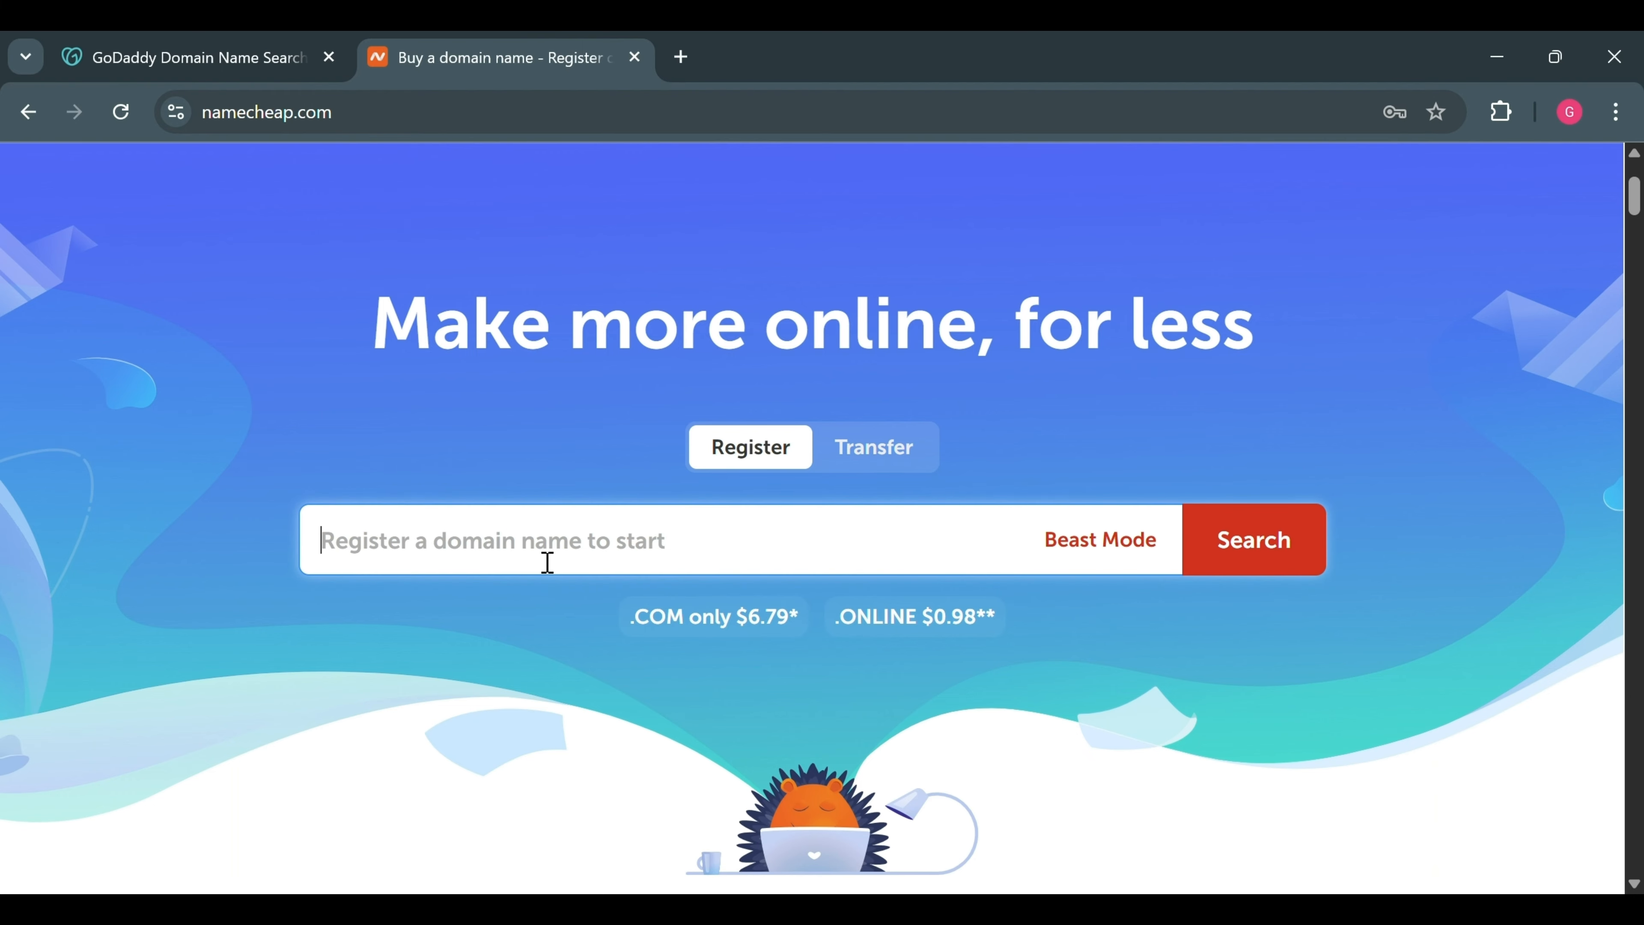
key("ctrl+v")
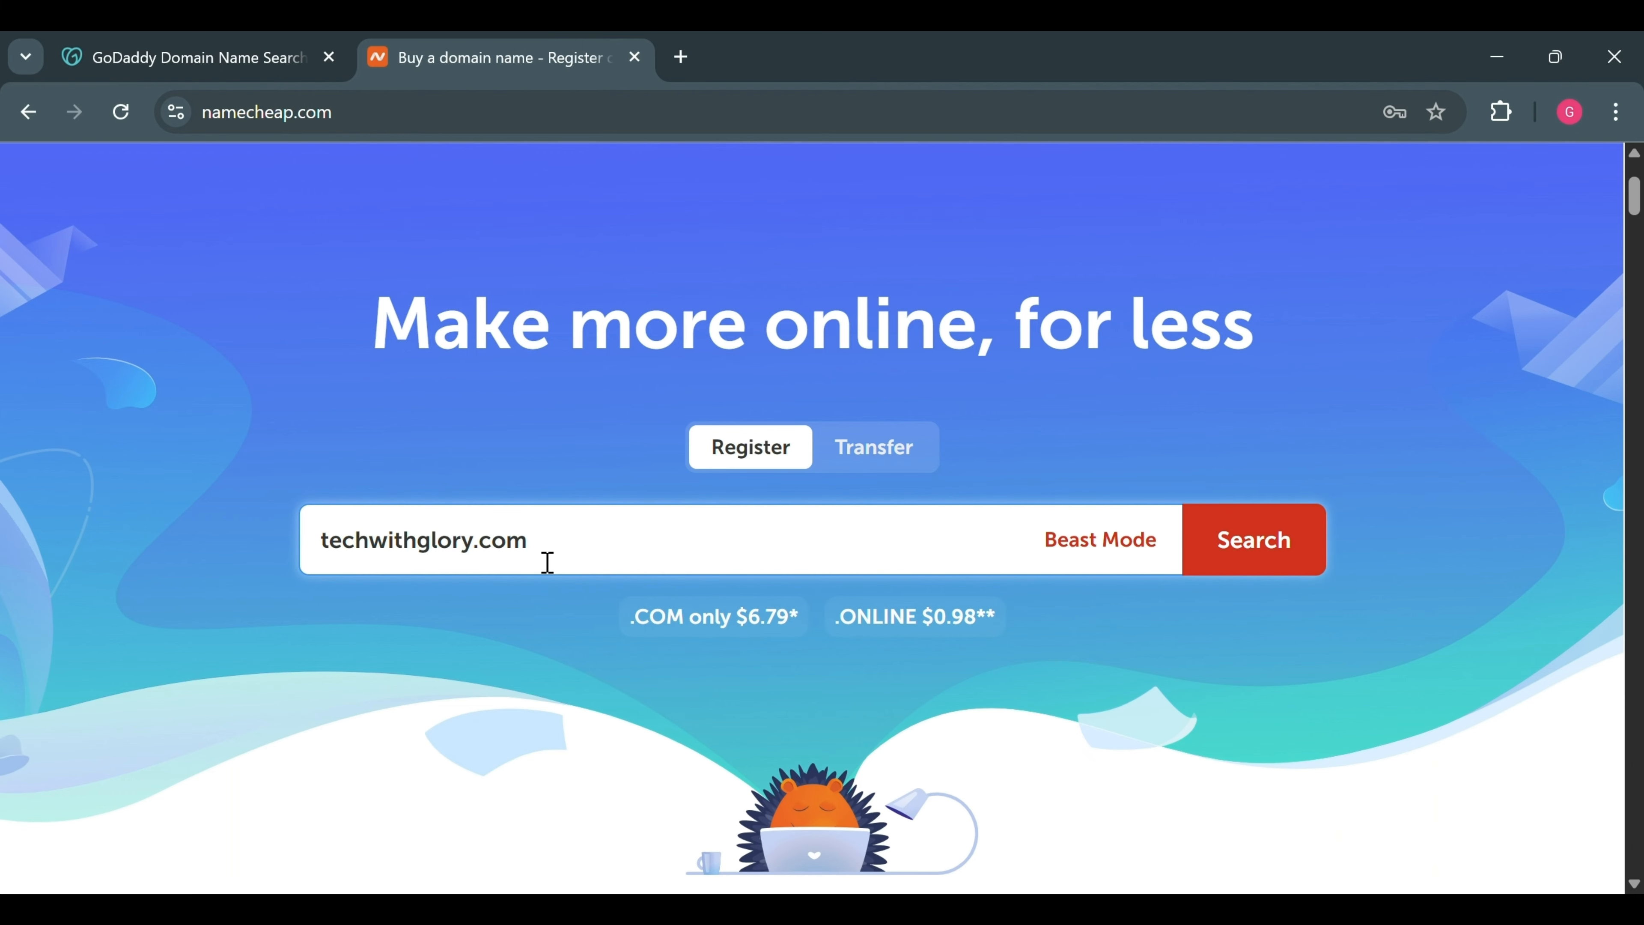
left_click(1255, 532)
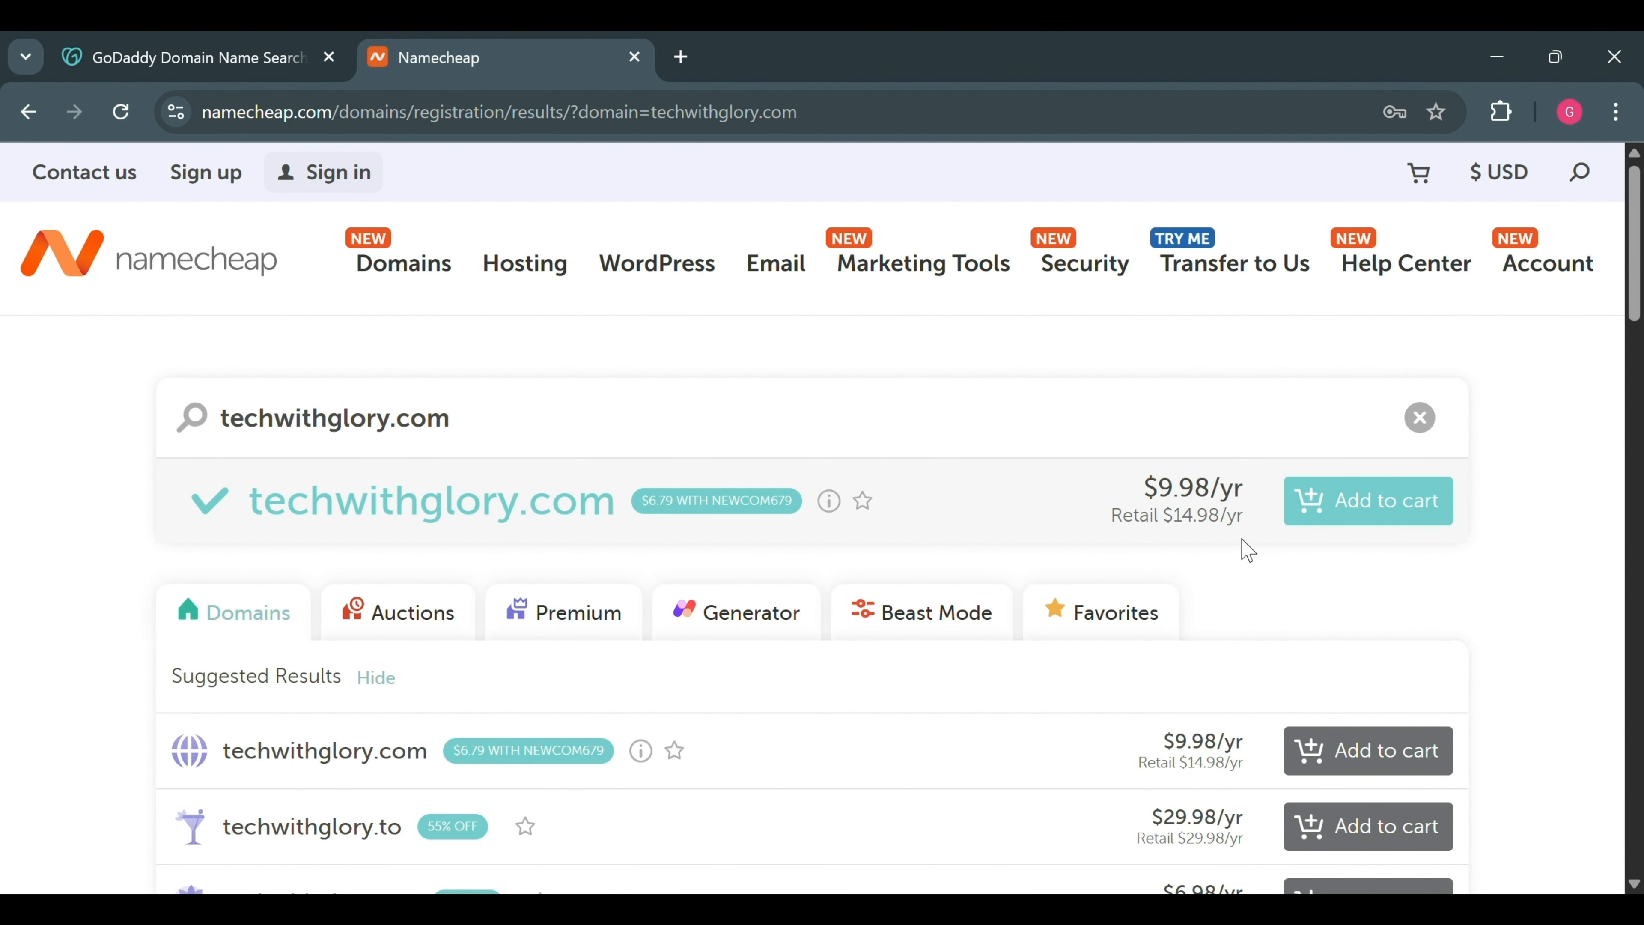
Add techwithglory.com to the cart and review the $10.18 subtotal at checkout
left_click(1347, 514)
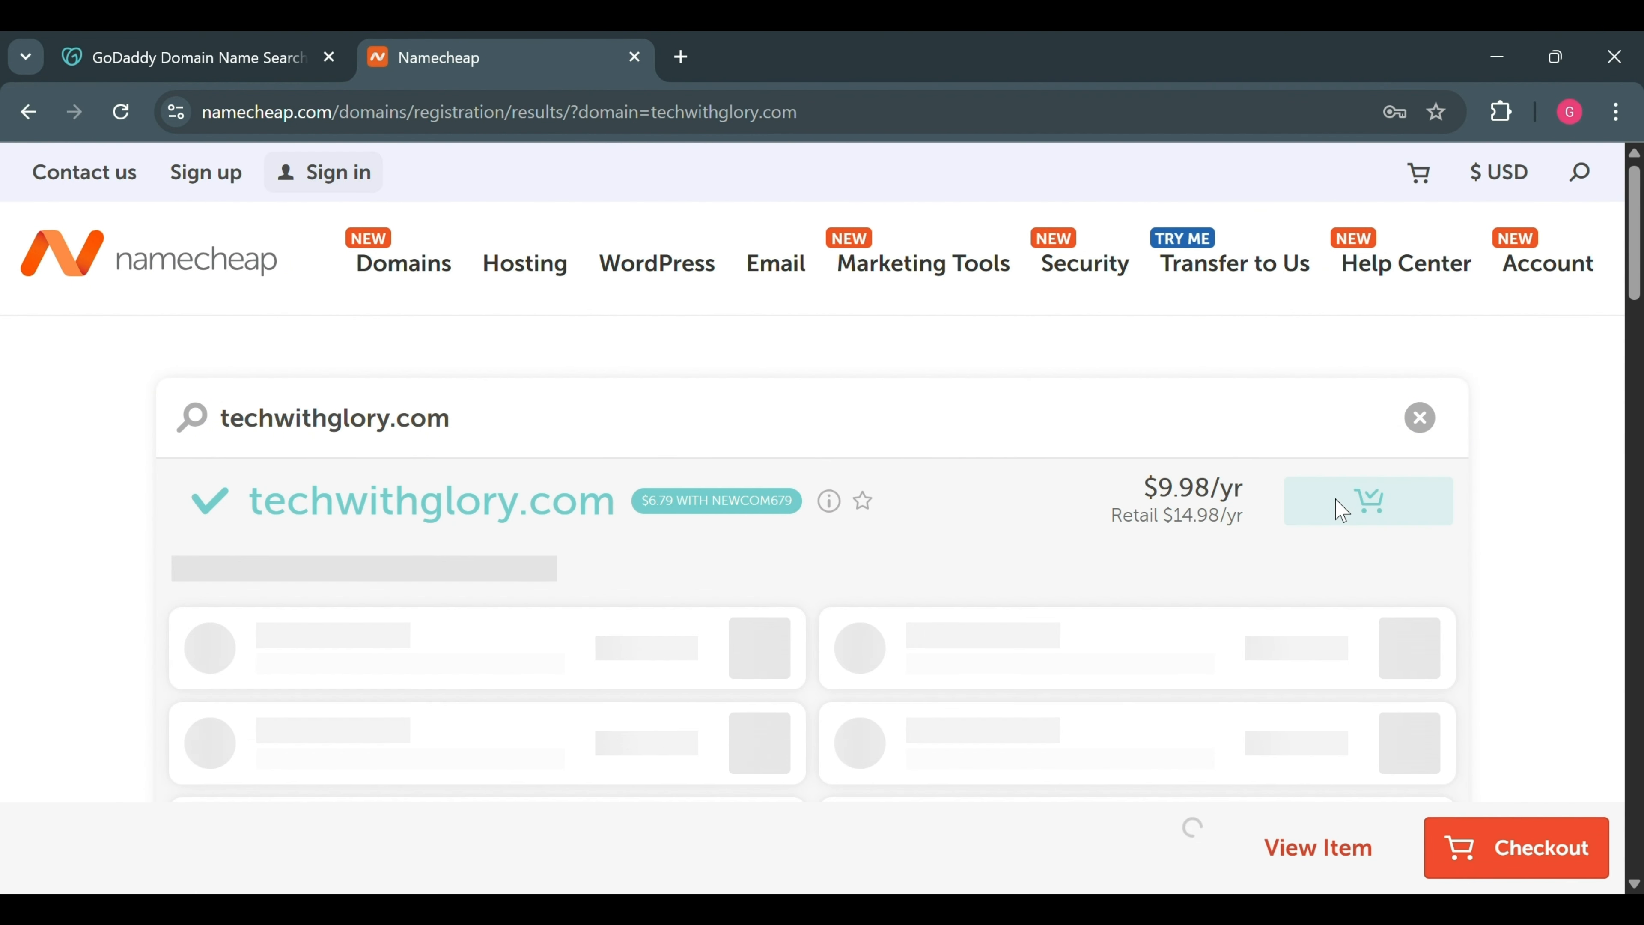
scroll(1505, 486, "down", 3)
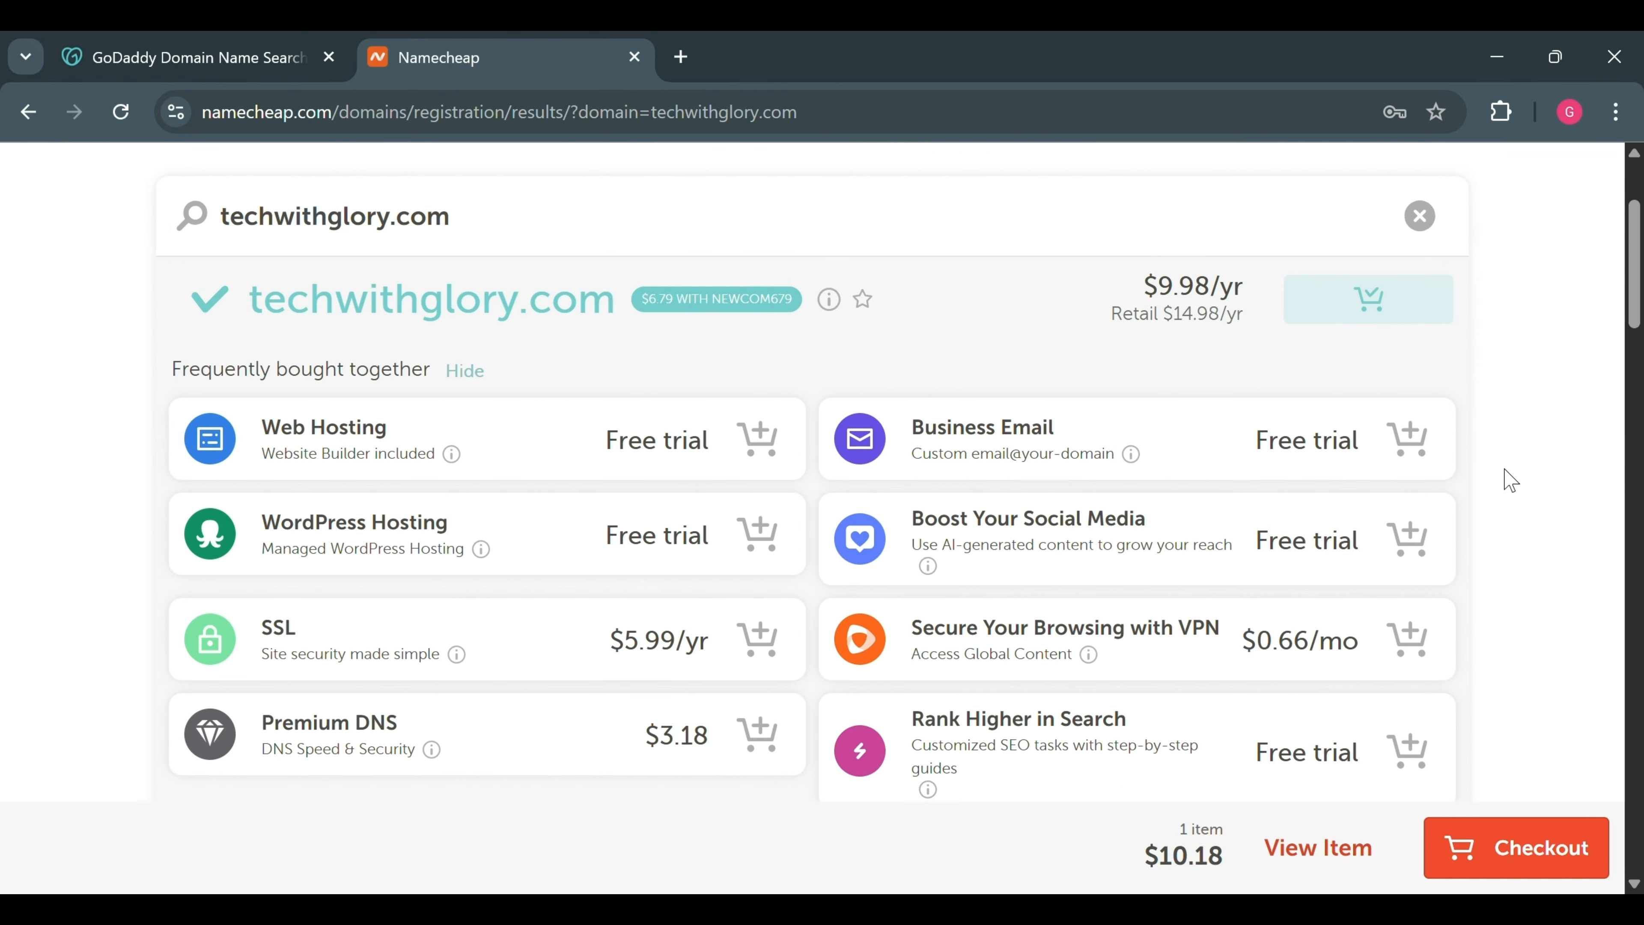
left_click(1527, 856)
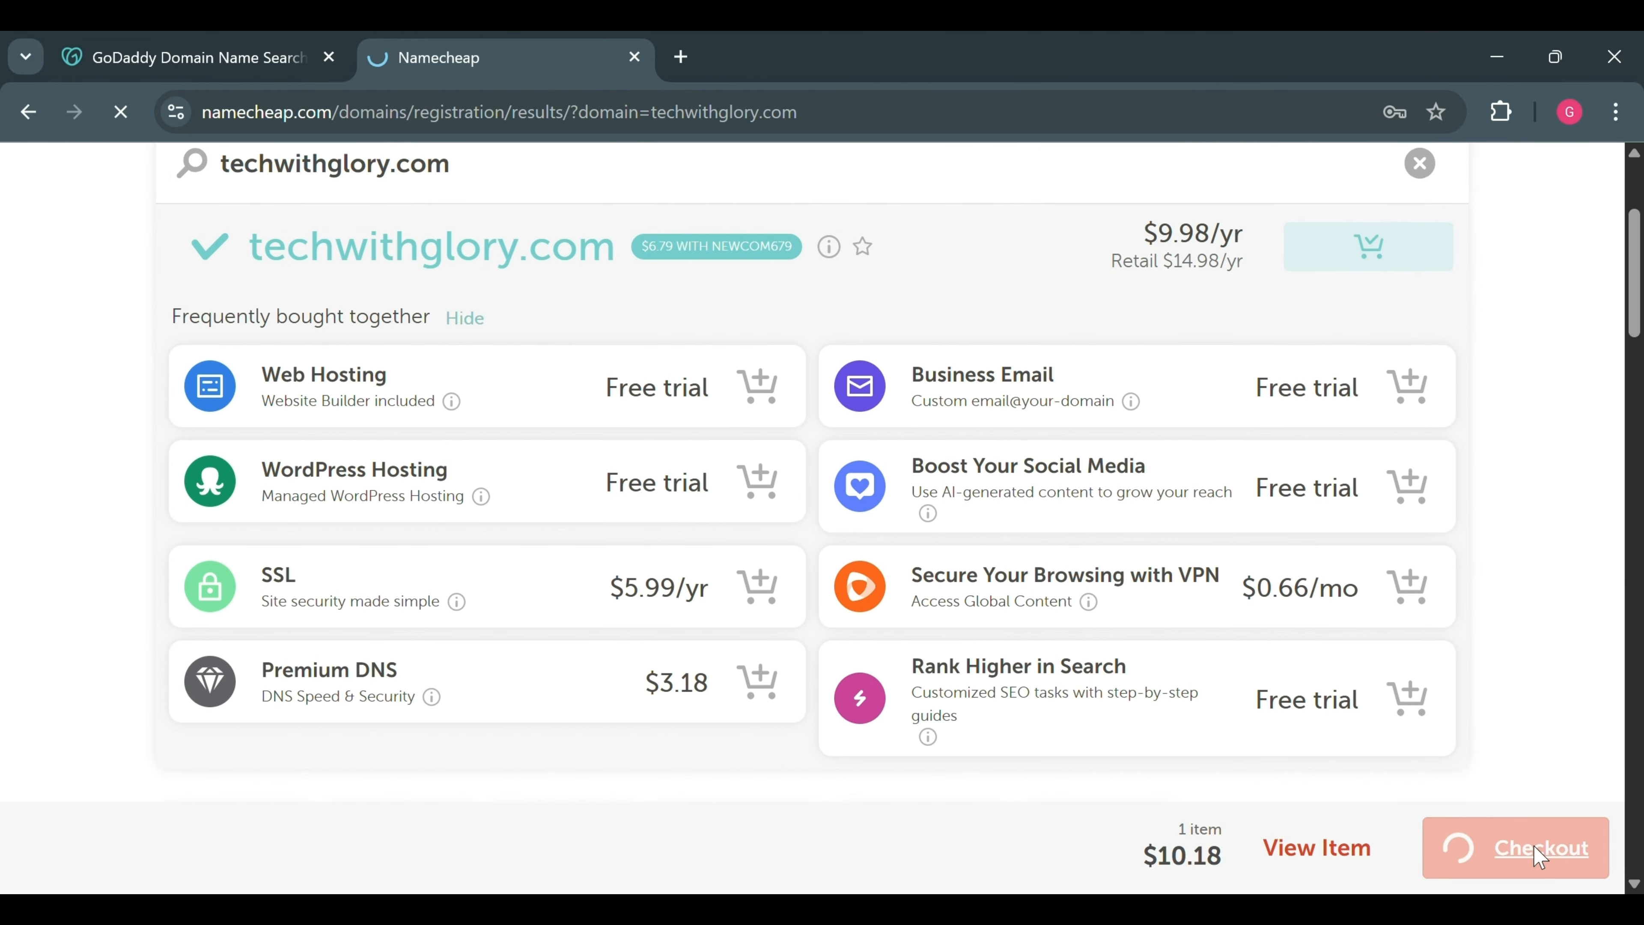
scroll(1162, 665, "down", 4)
scroll(1162, 665, "up", 6)
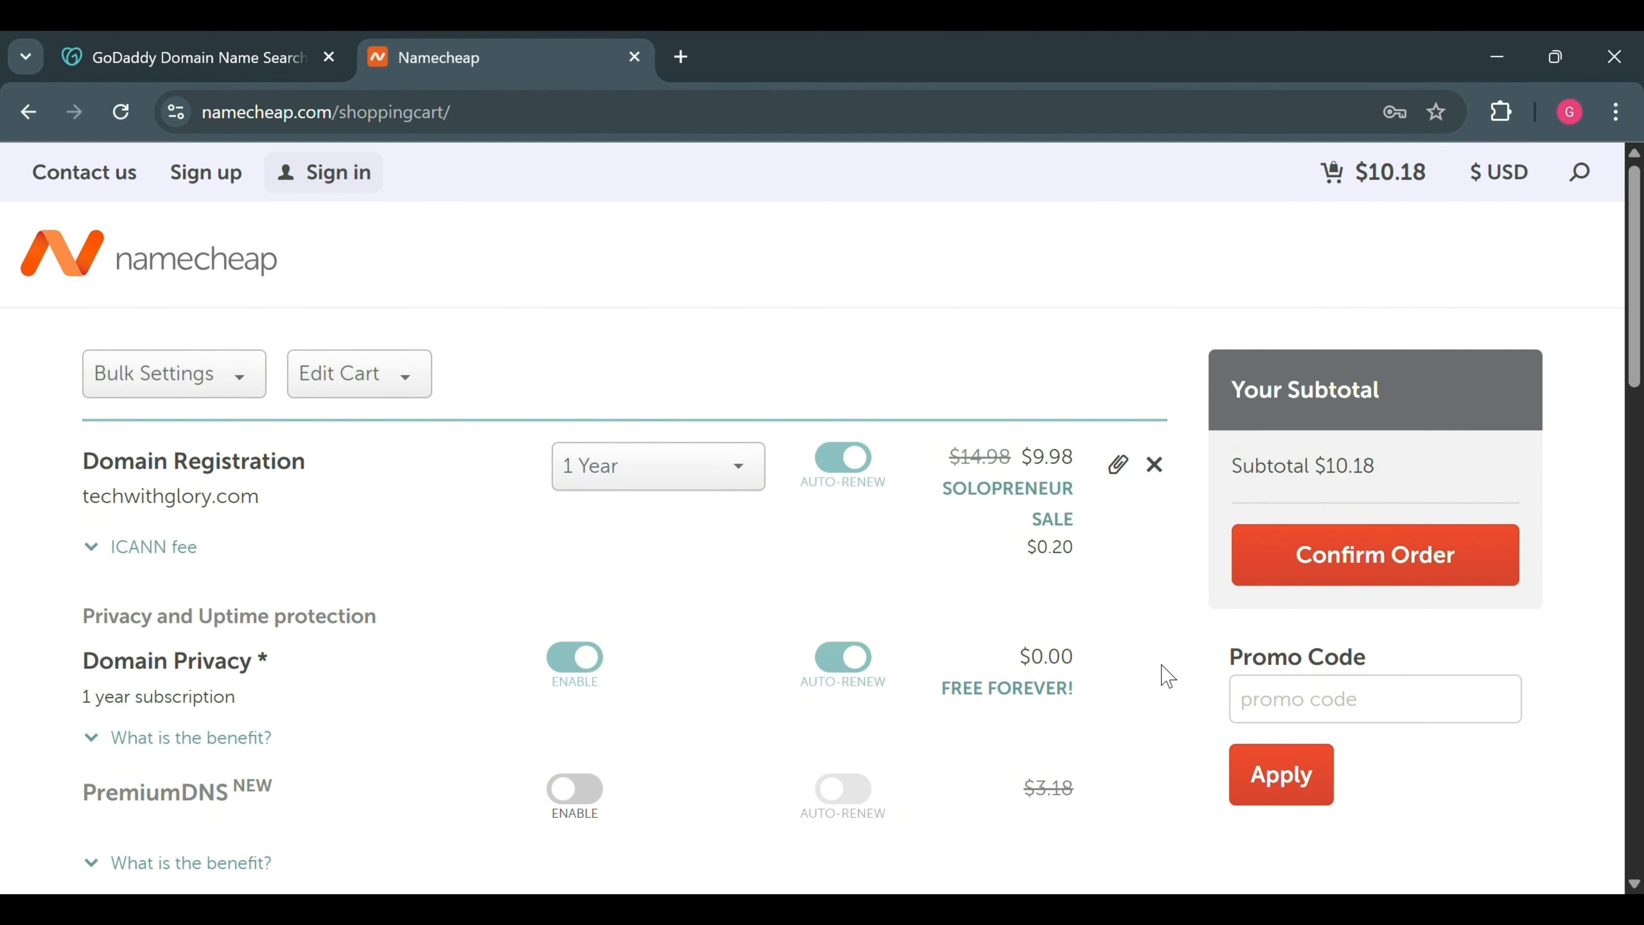
scroll(1162, 665, "down", 9)
scroll(1168, 676, "up", 10)
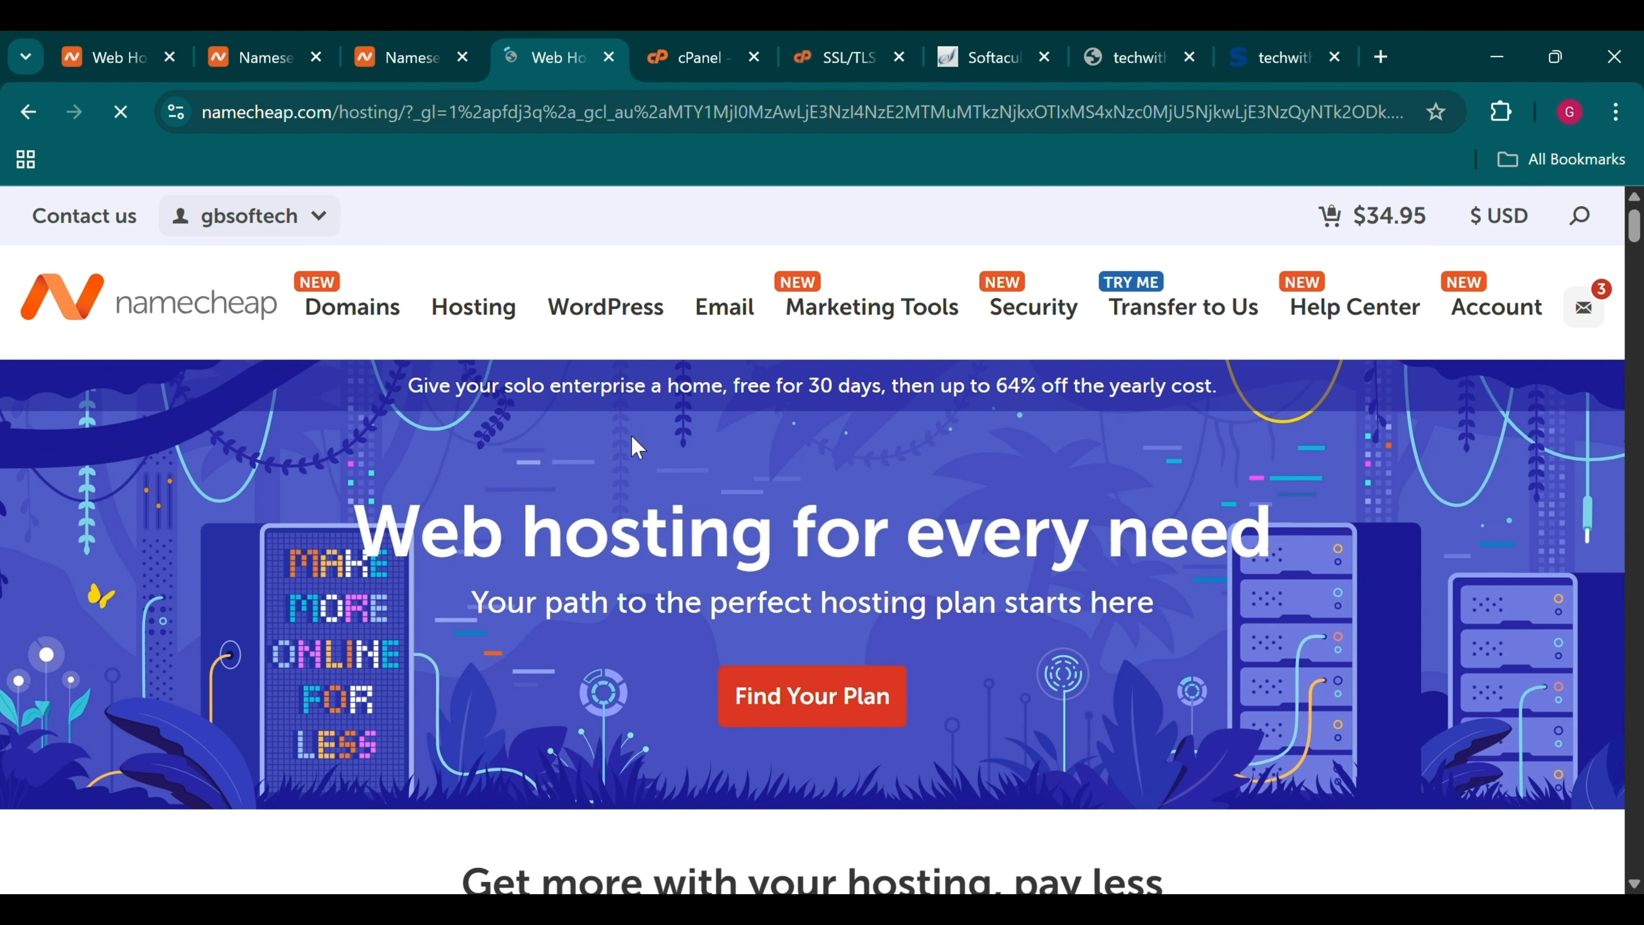
scroll(638, 447, "down", 10)
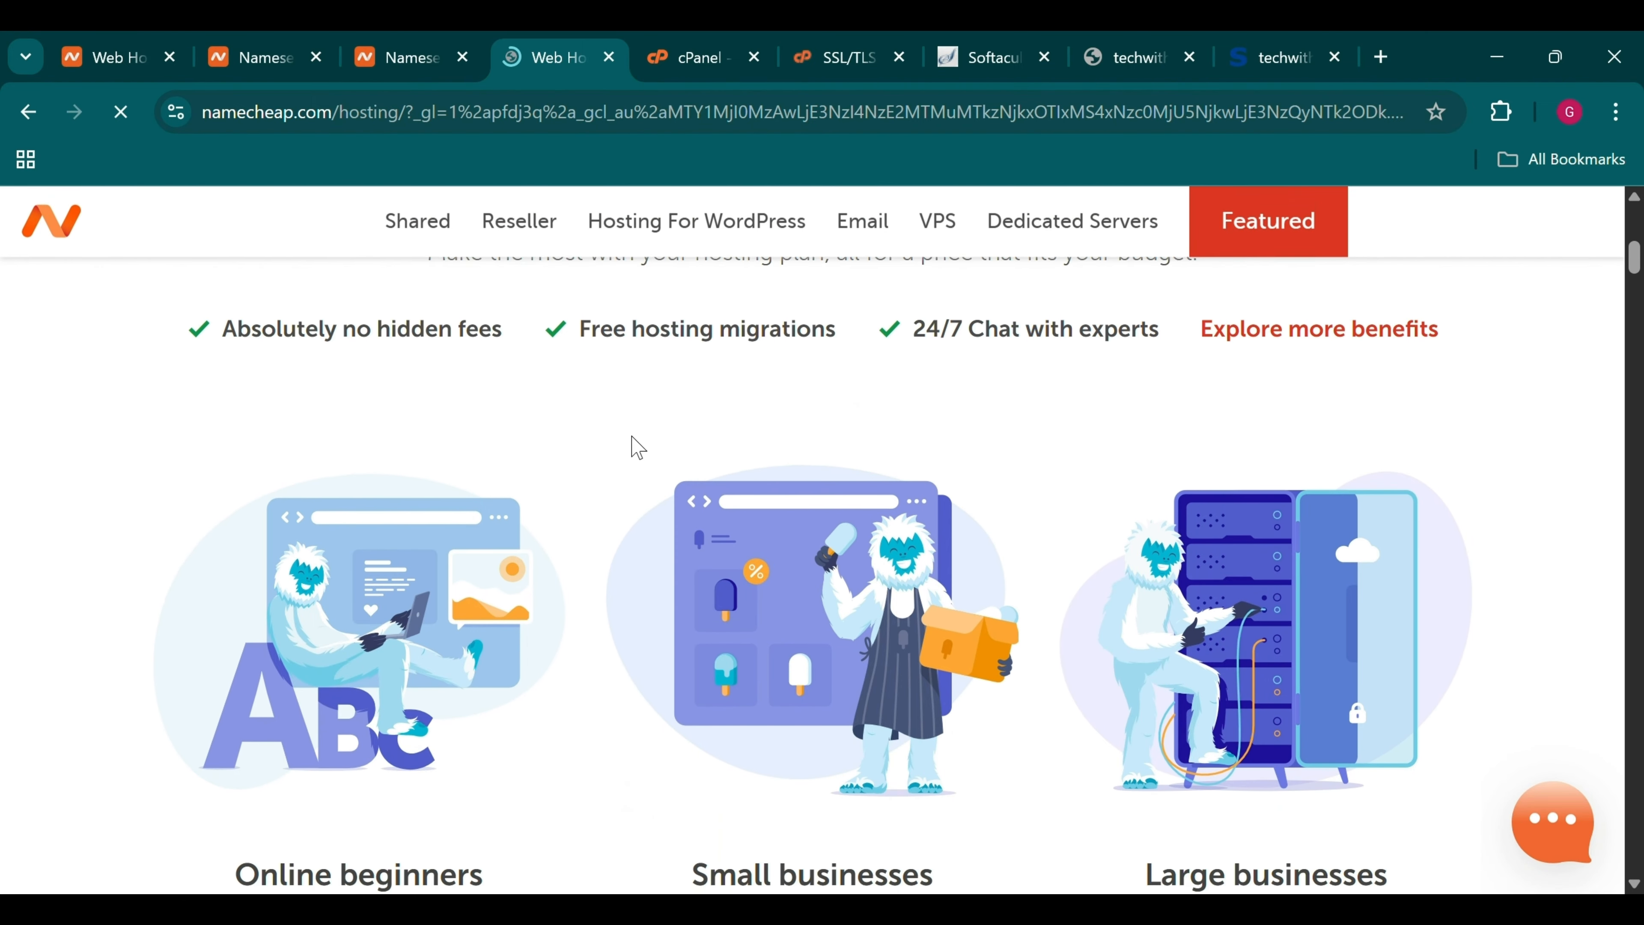
scroll(643, 449, "down", 10)
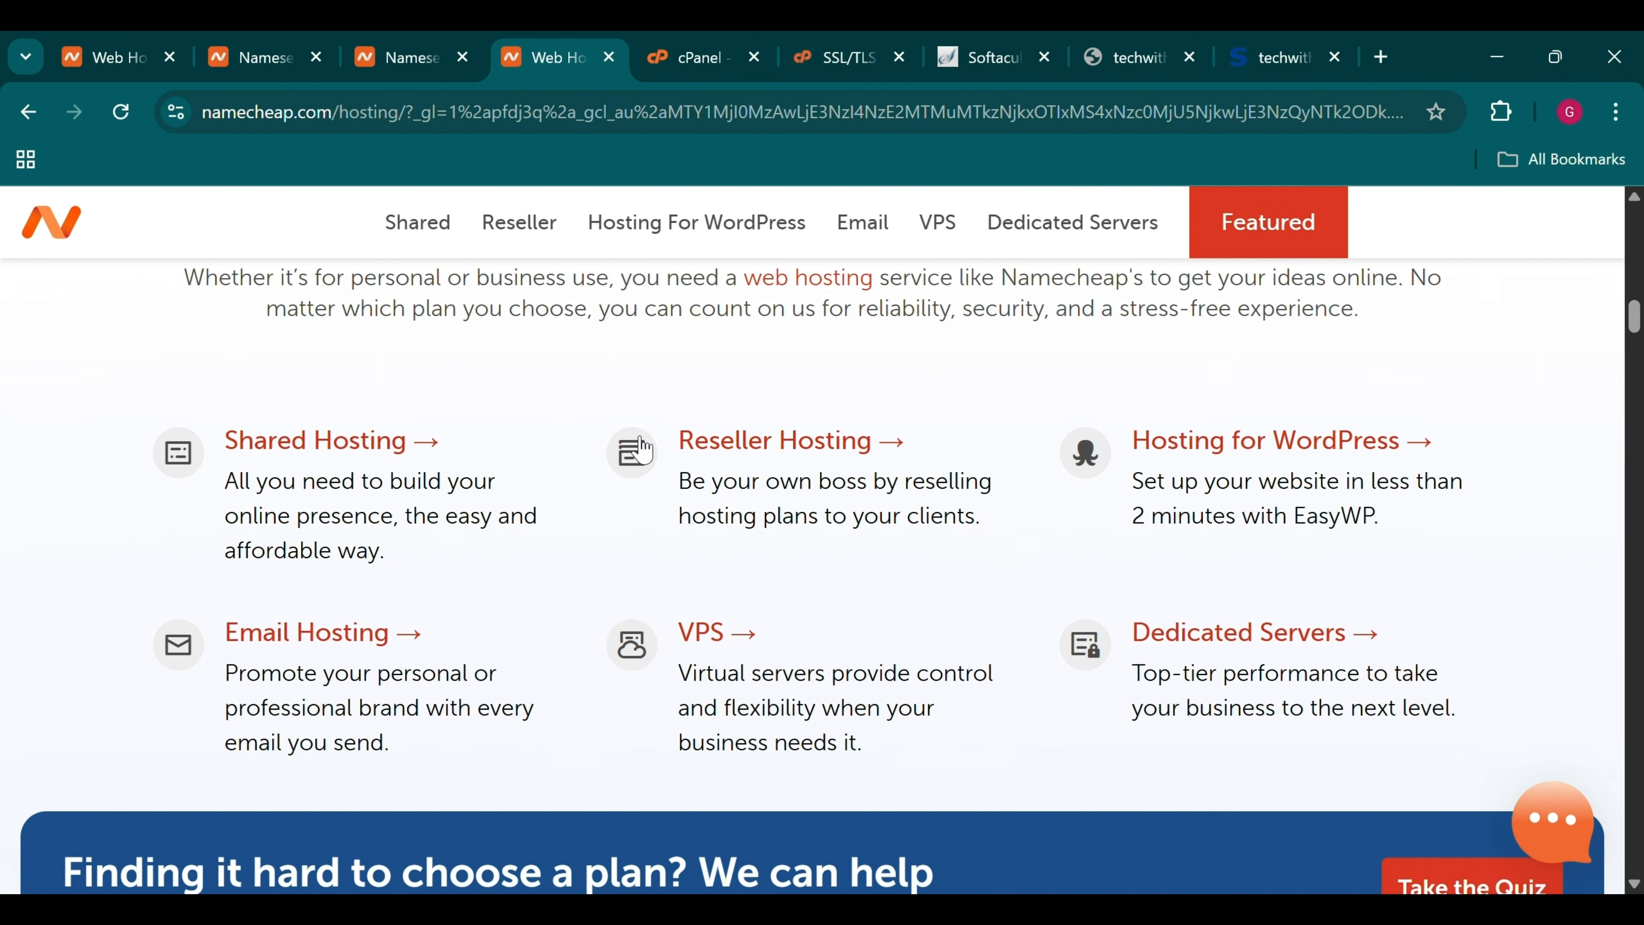
scroll(641, 450, "up", 1)
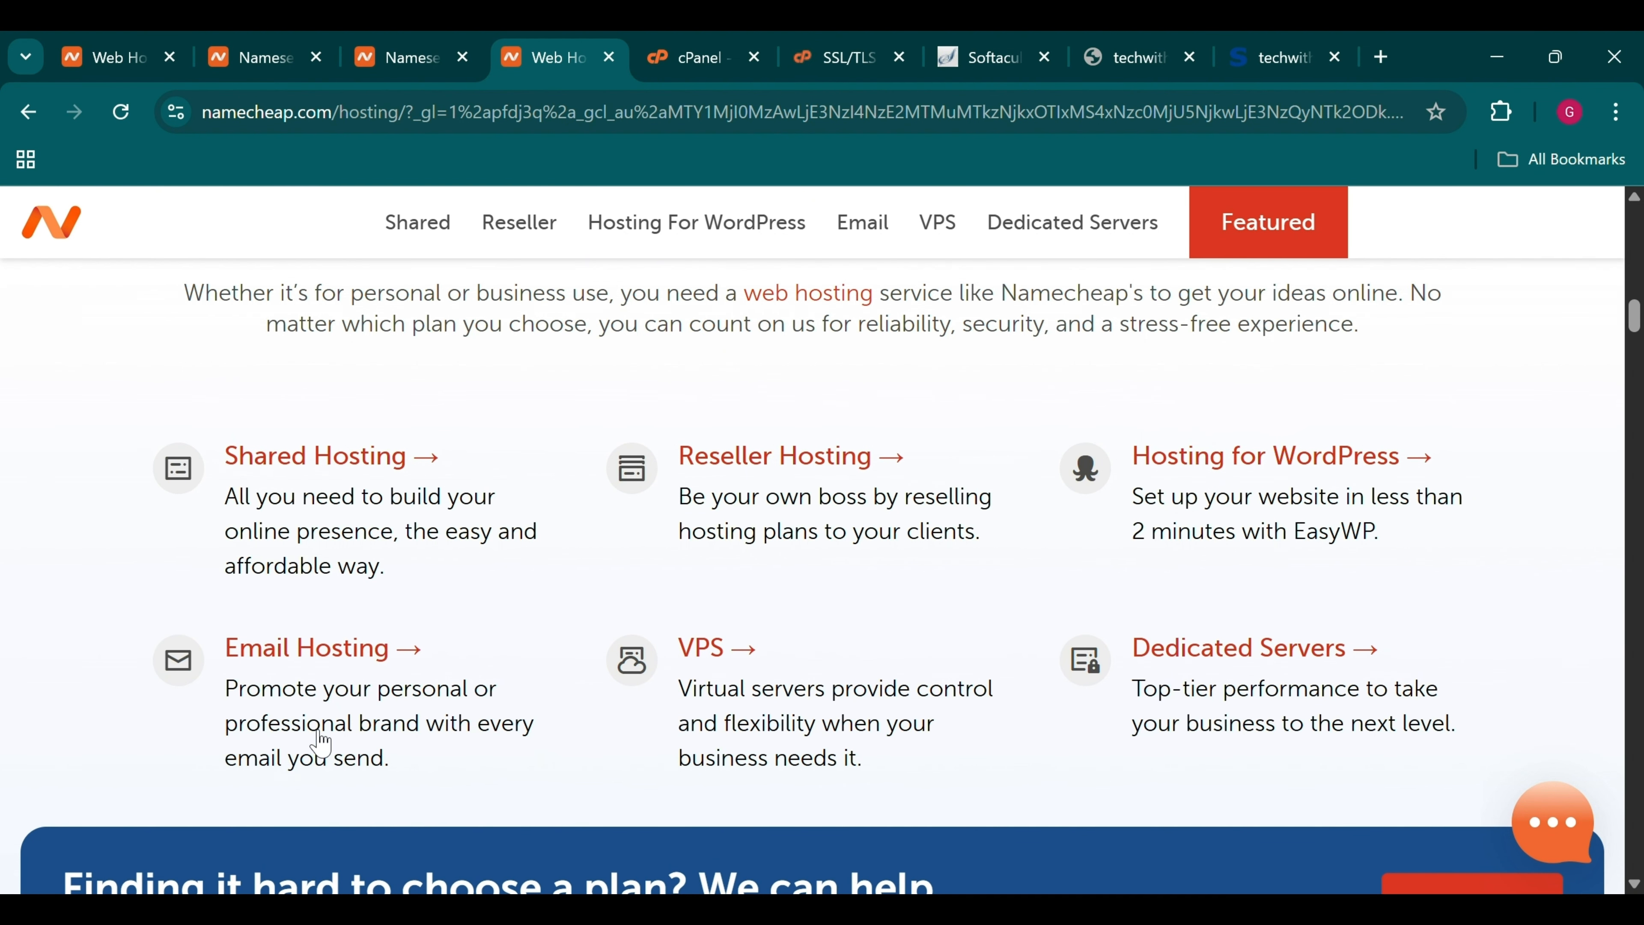
scroll(835, 522, "up", 1)
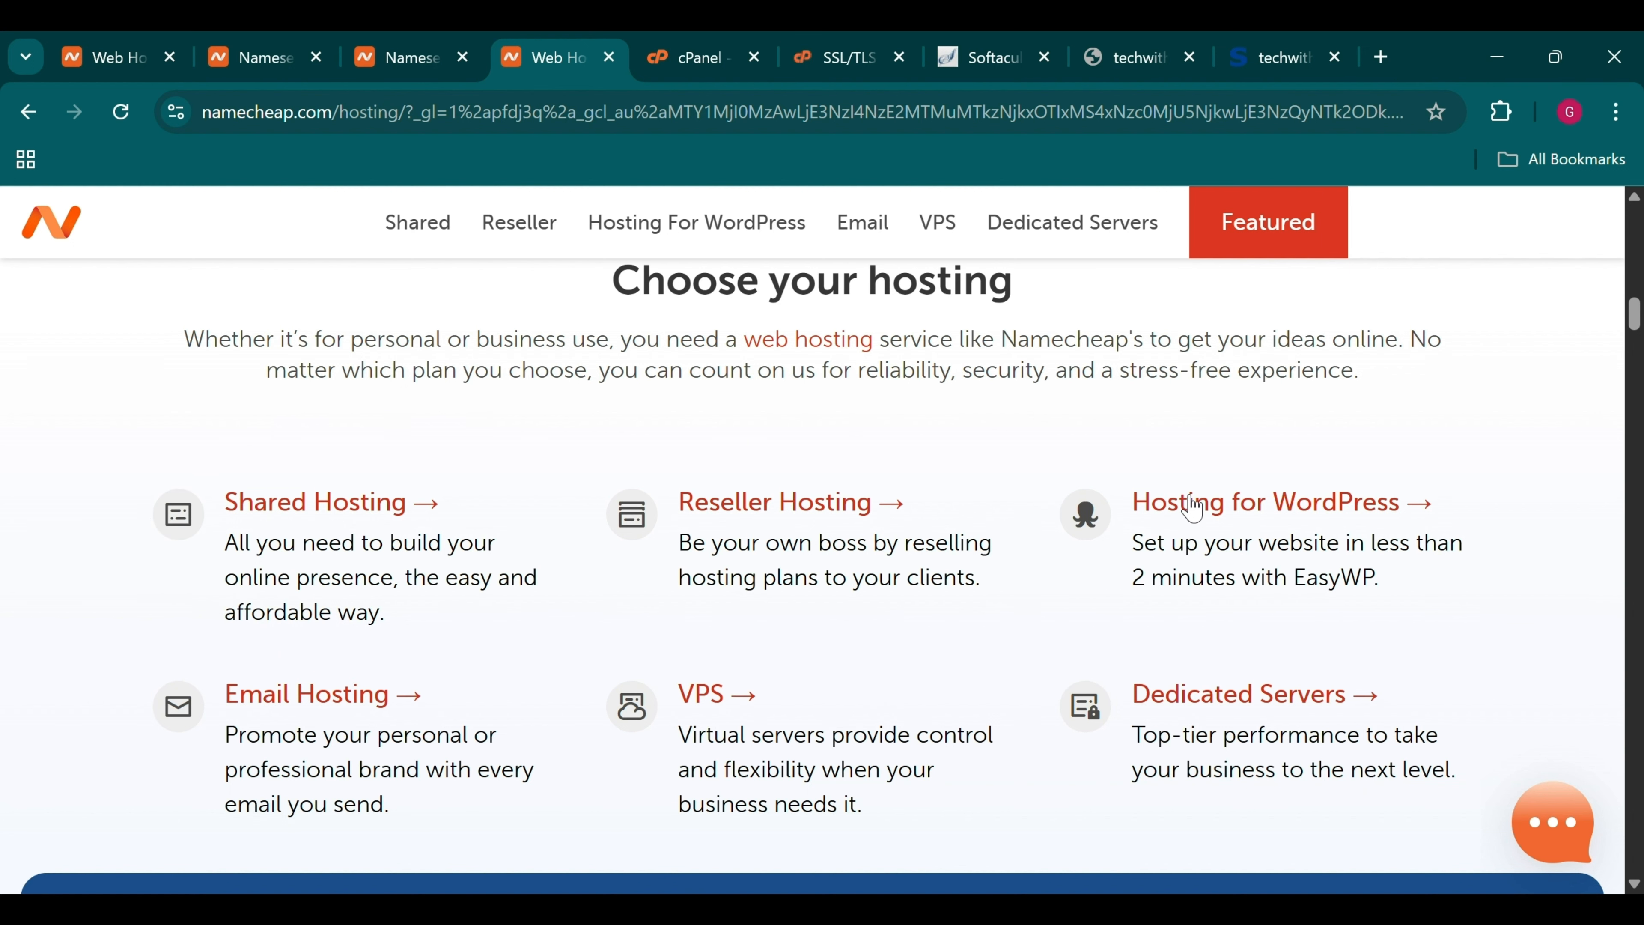
Open Namecheap's Hosting for WordPress page and look over the plans
left_click(1286, 524)
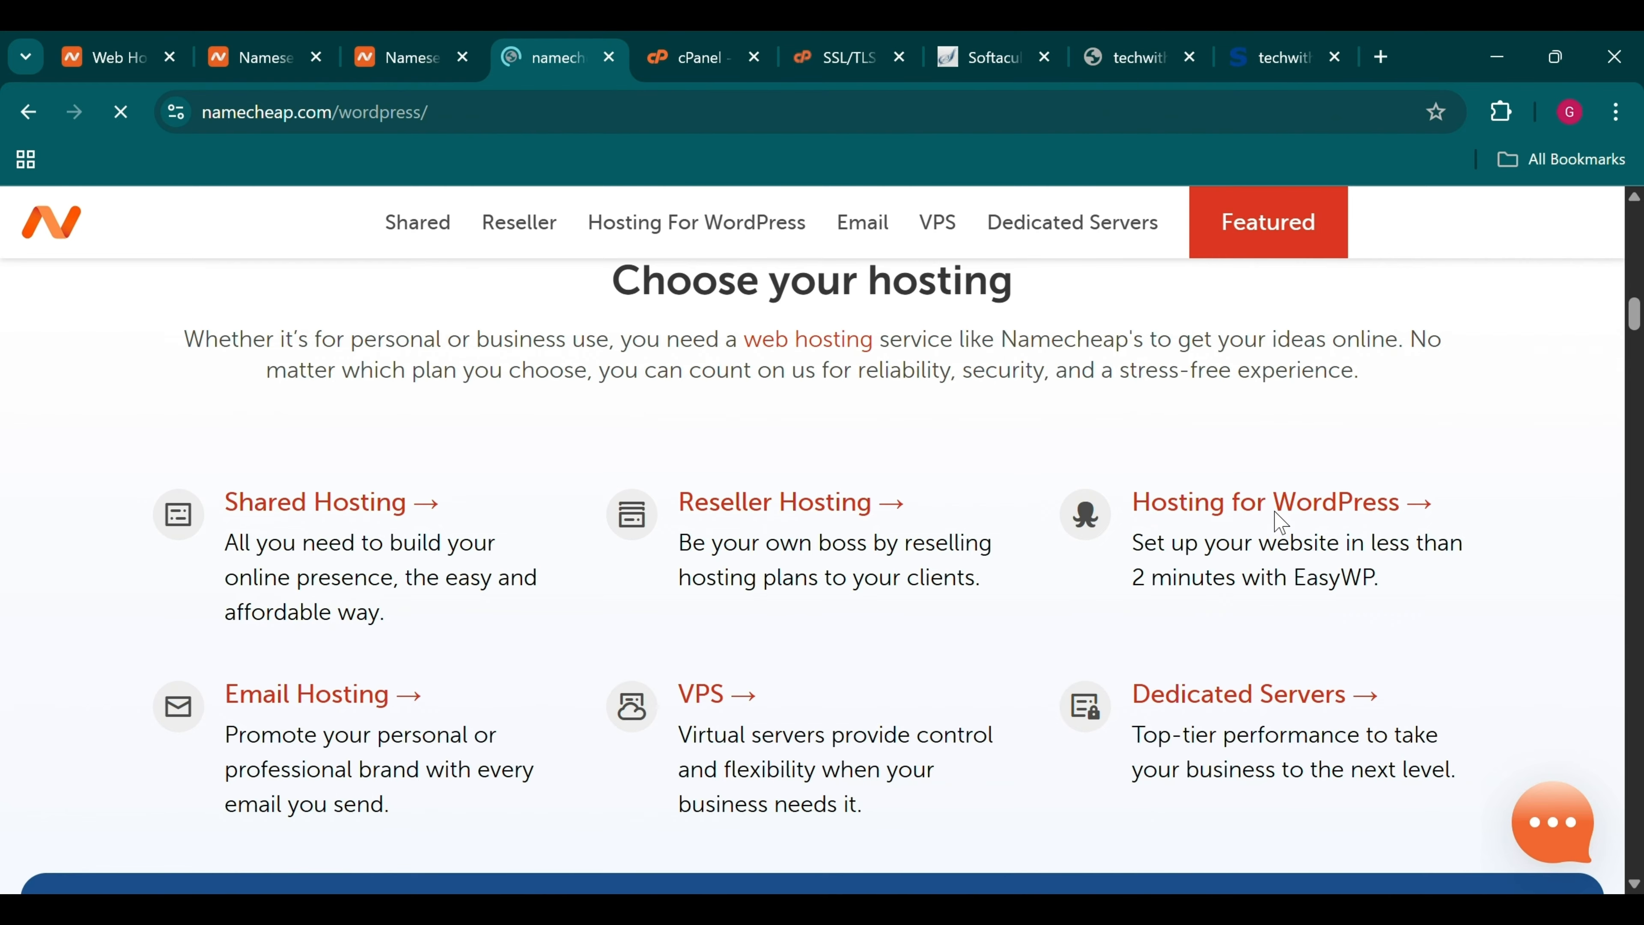
scroll(1281, 523, "down", 3)
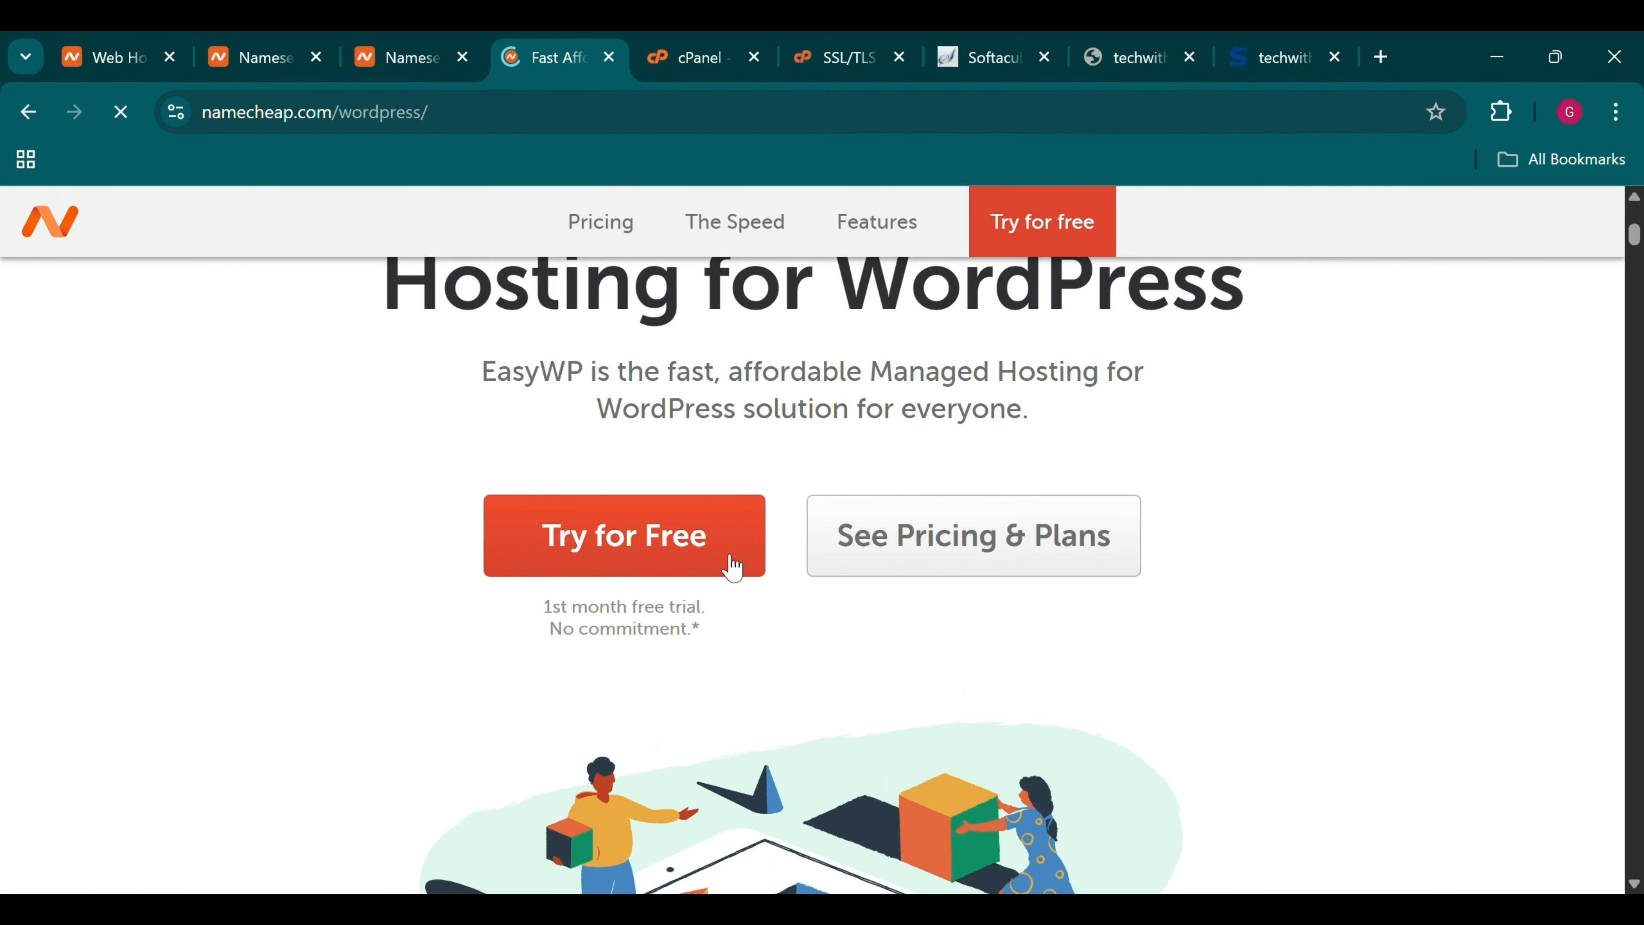
scroll(734, 569, "up", 3)
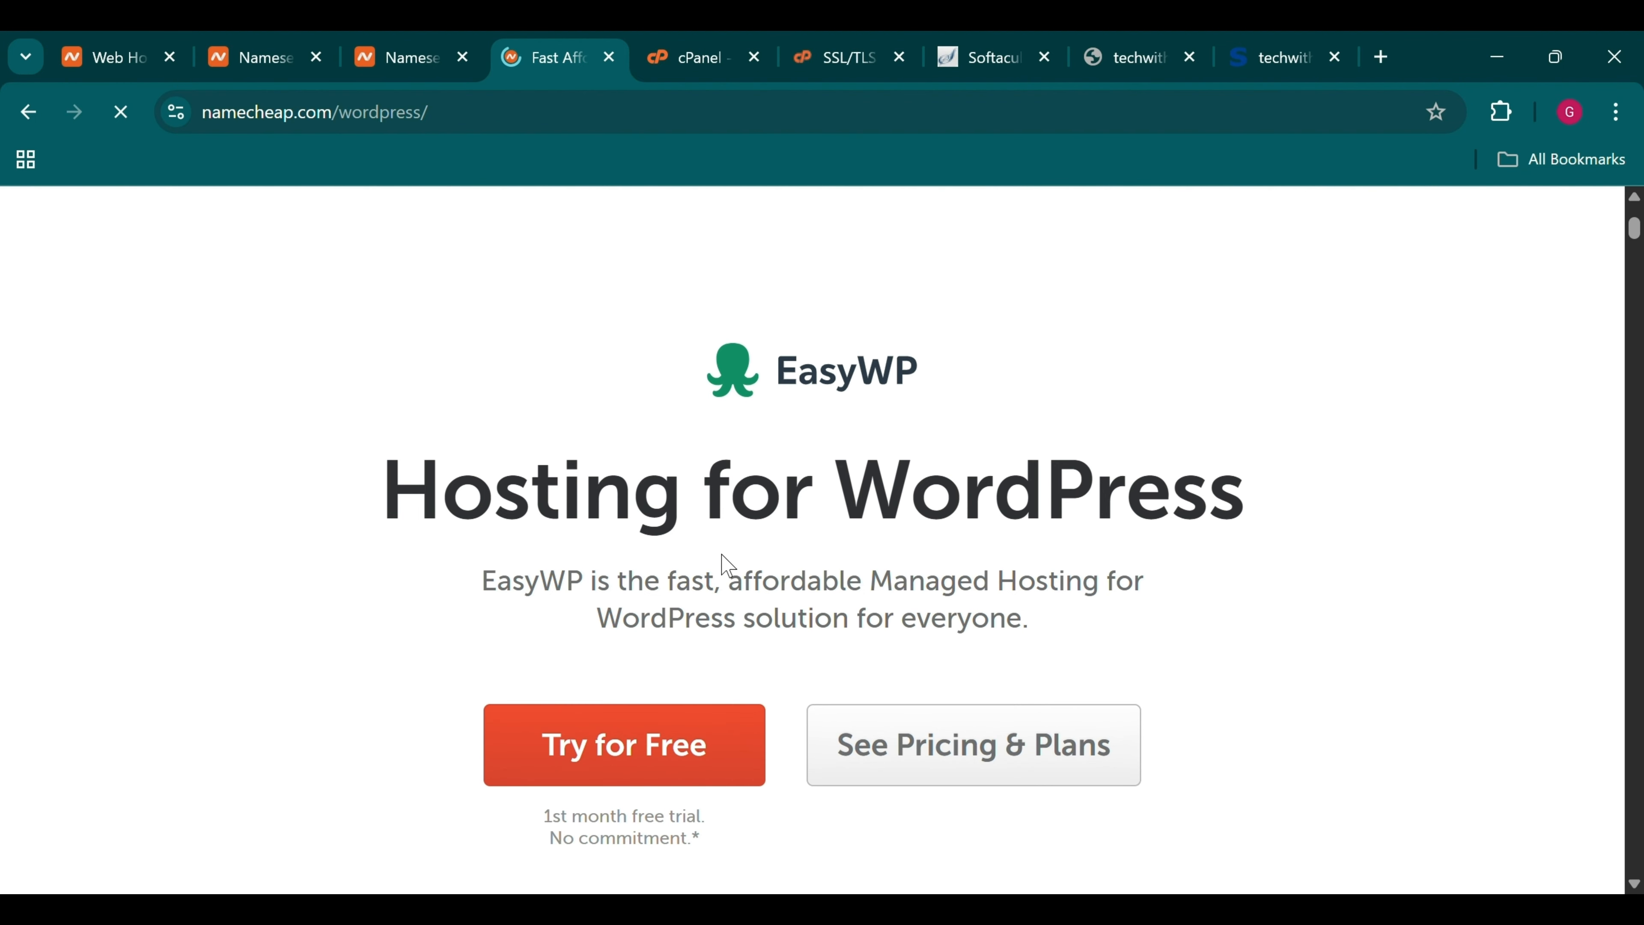
scroll(724, 562, "down", 1)
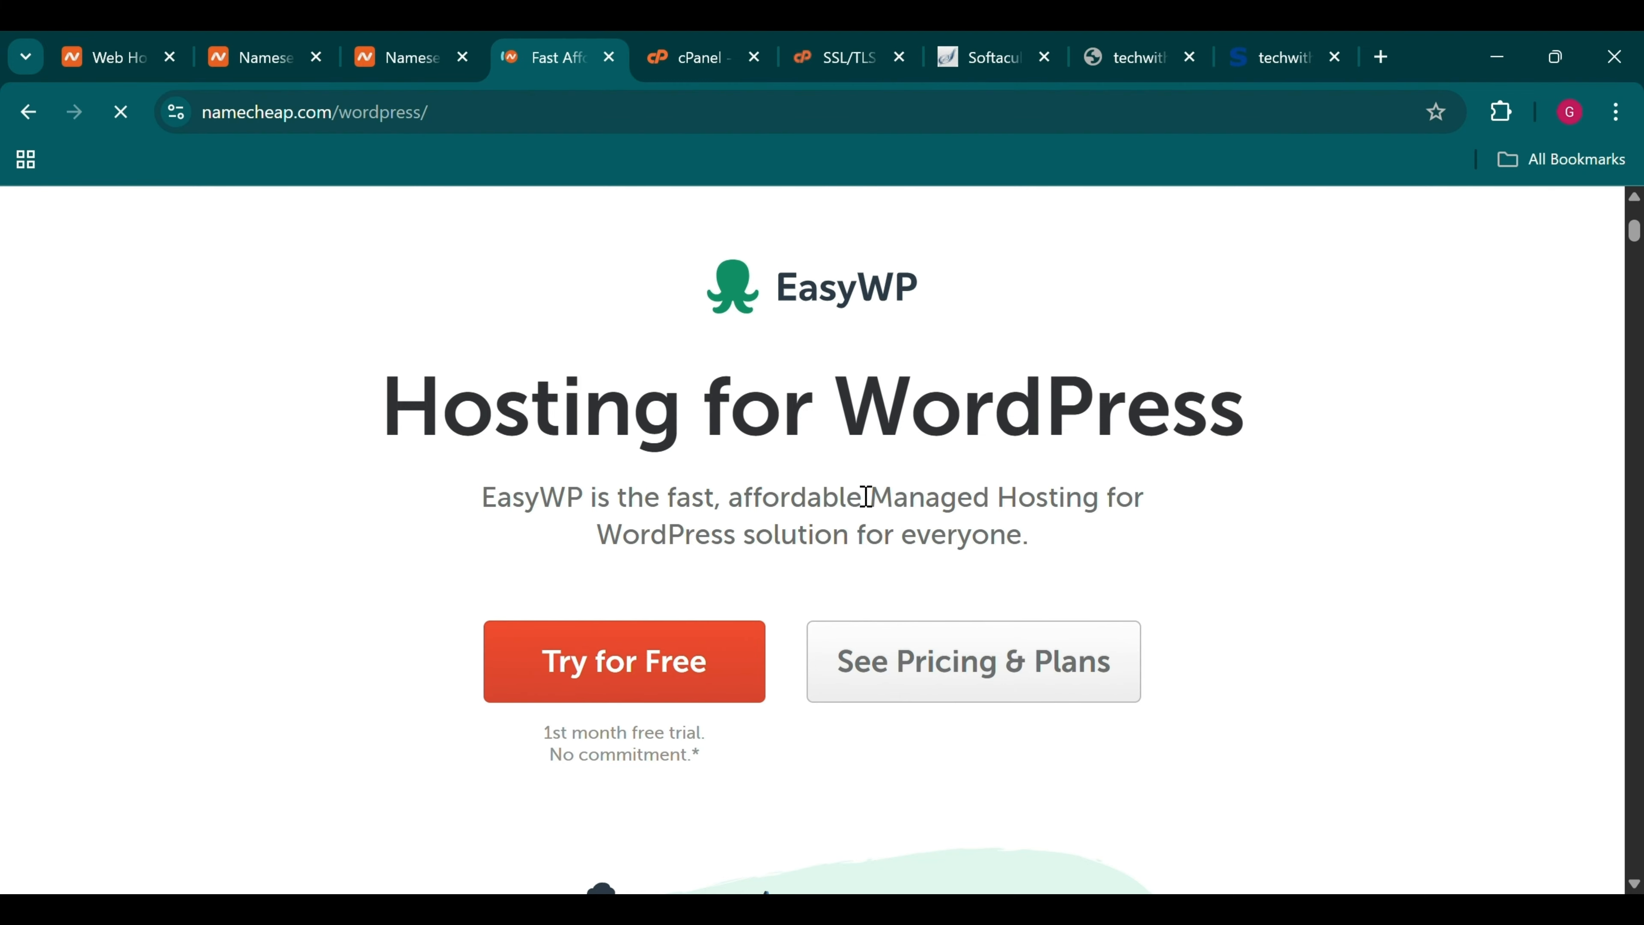
Start the EasyWP Starter free trial: $0 monthly, renewing at $9.88/month, 10 GB storage
left_click(699, 702)
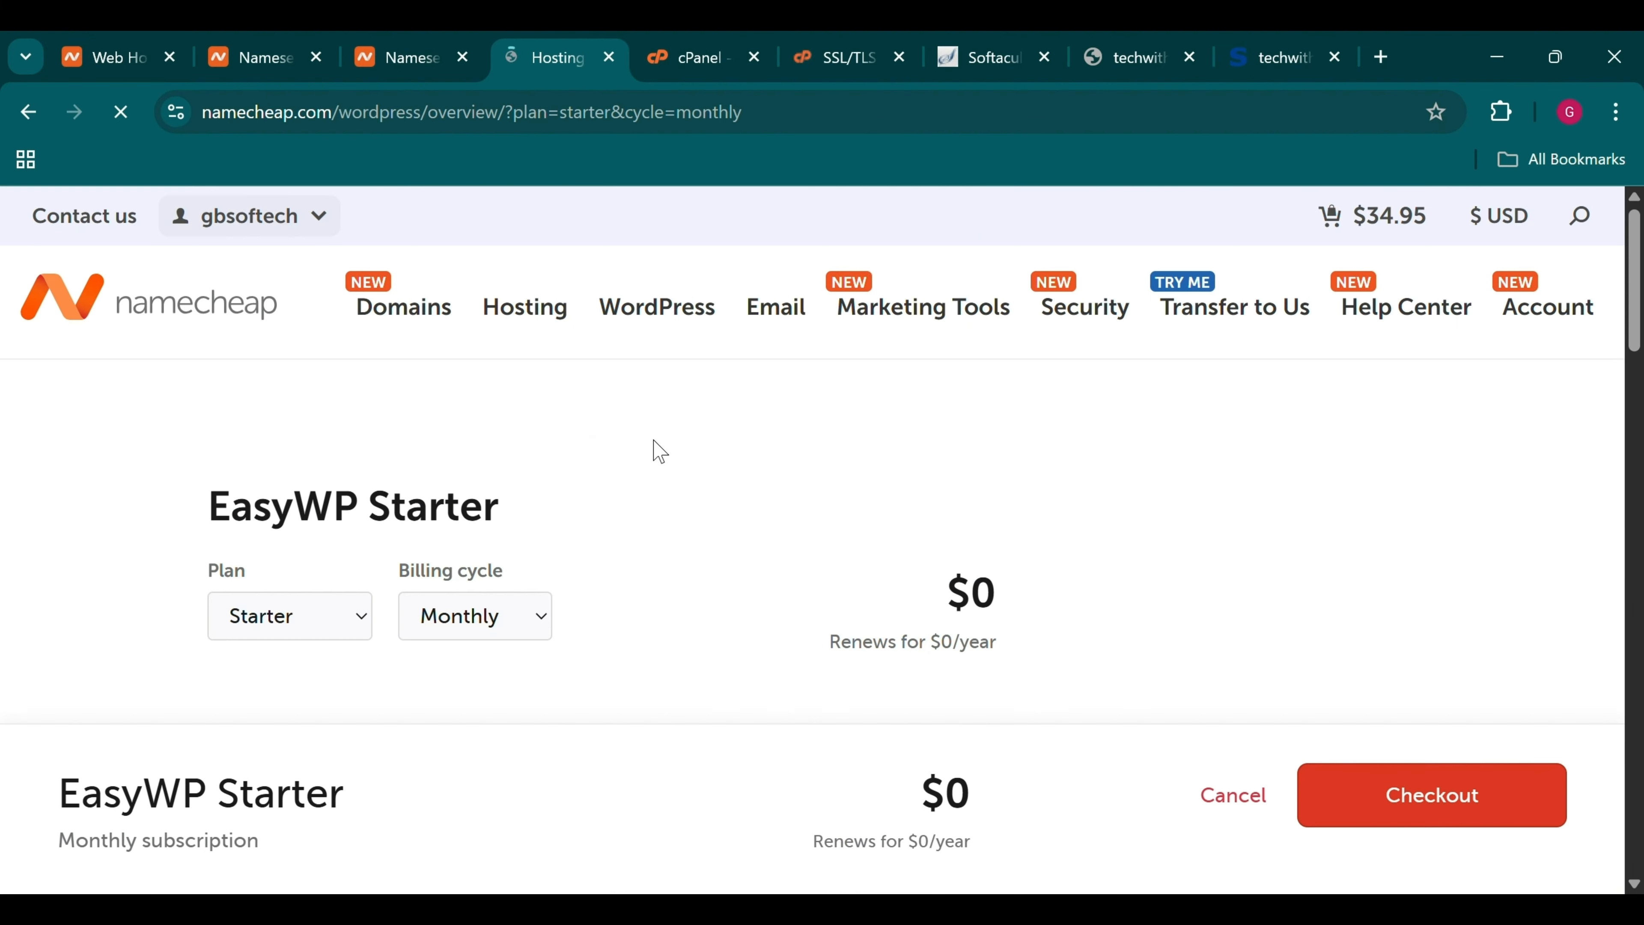
scroll(653, 448, "down", 2)
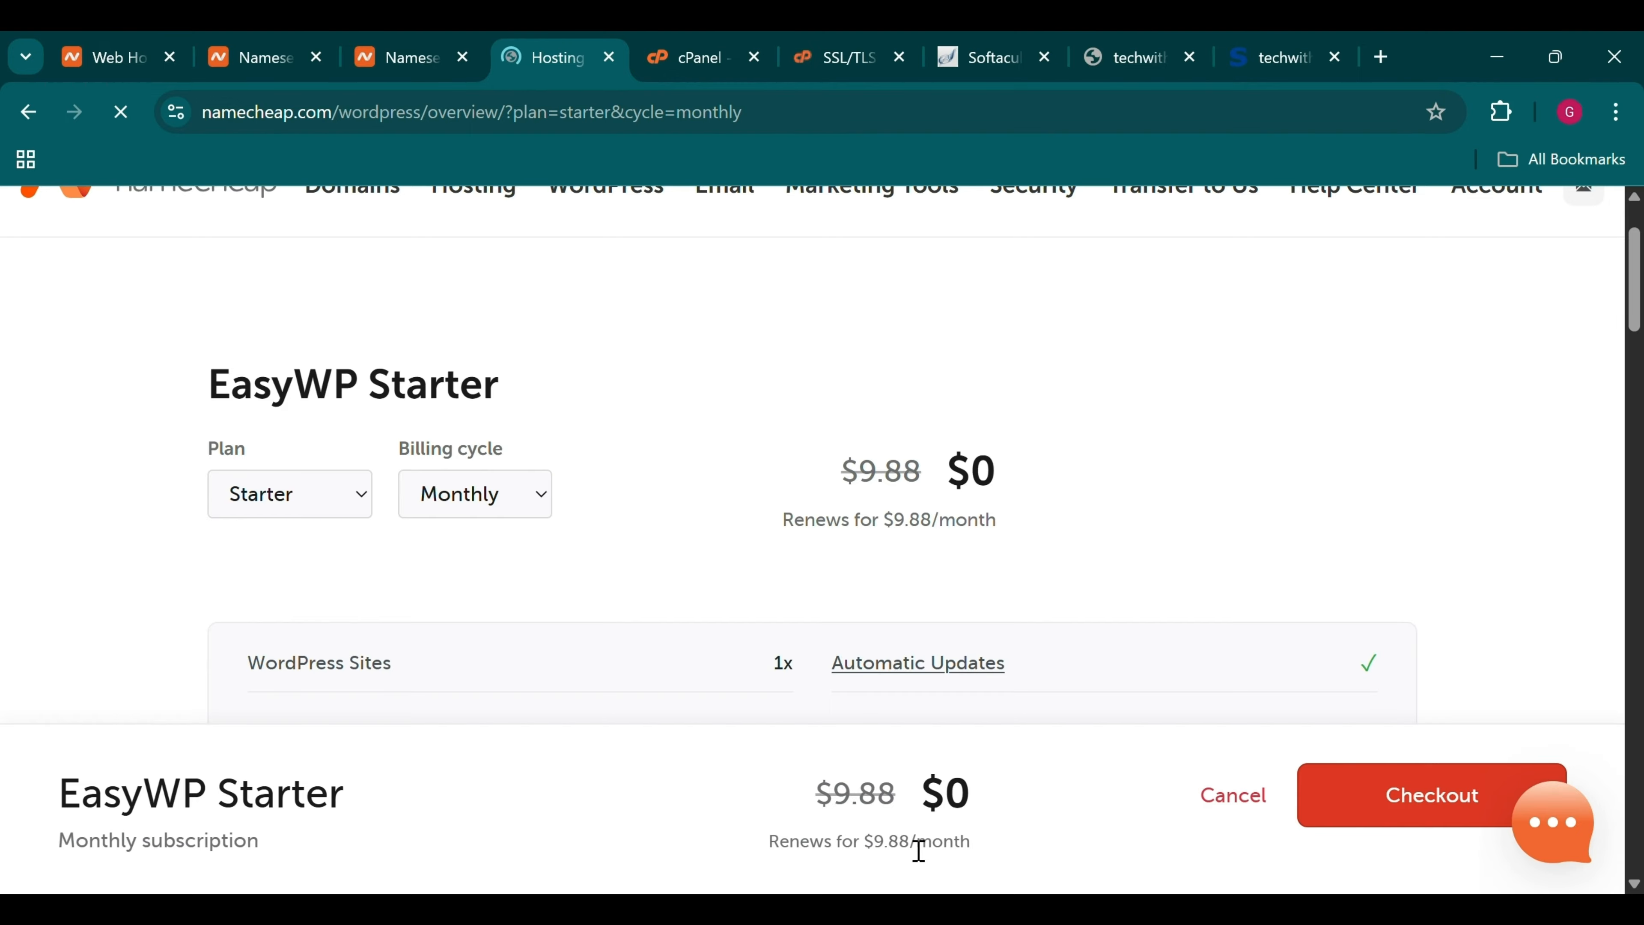
scroll(810, 620, "up", 2)
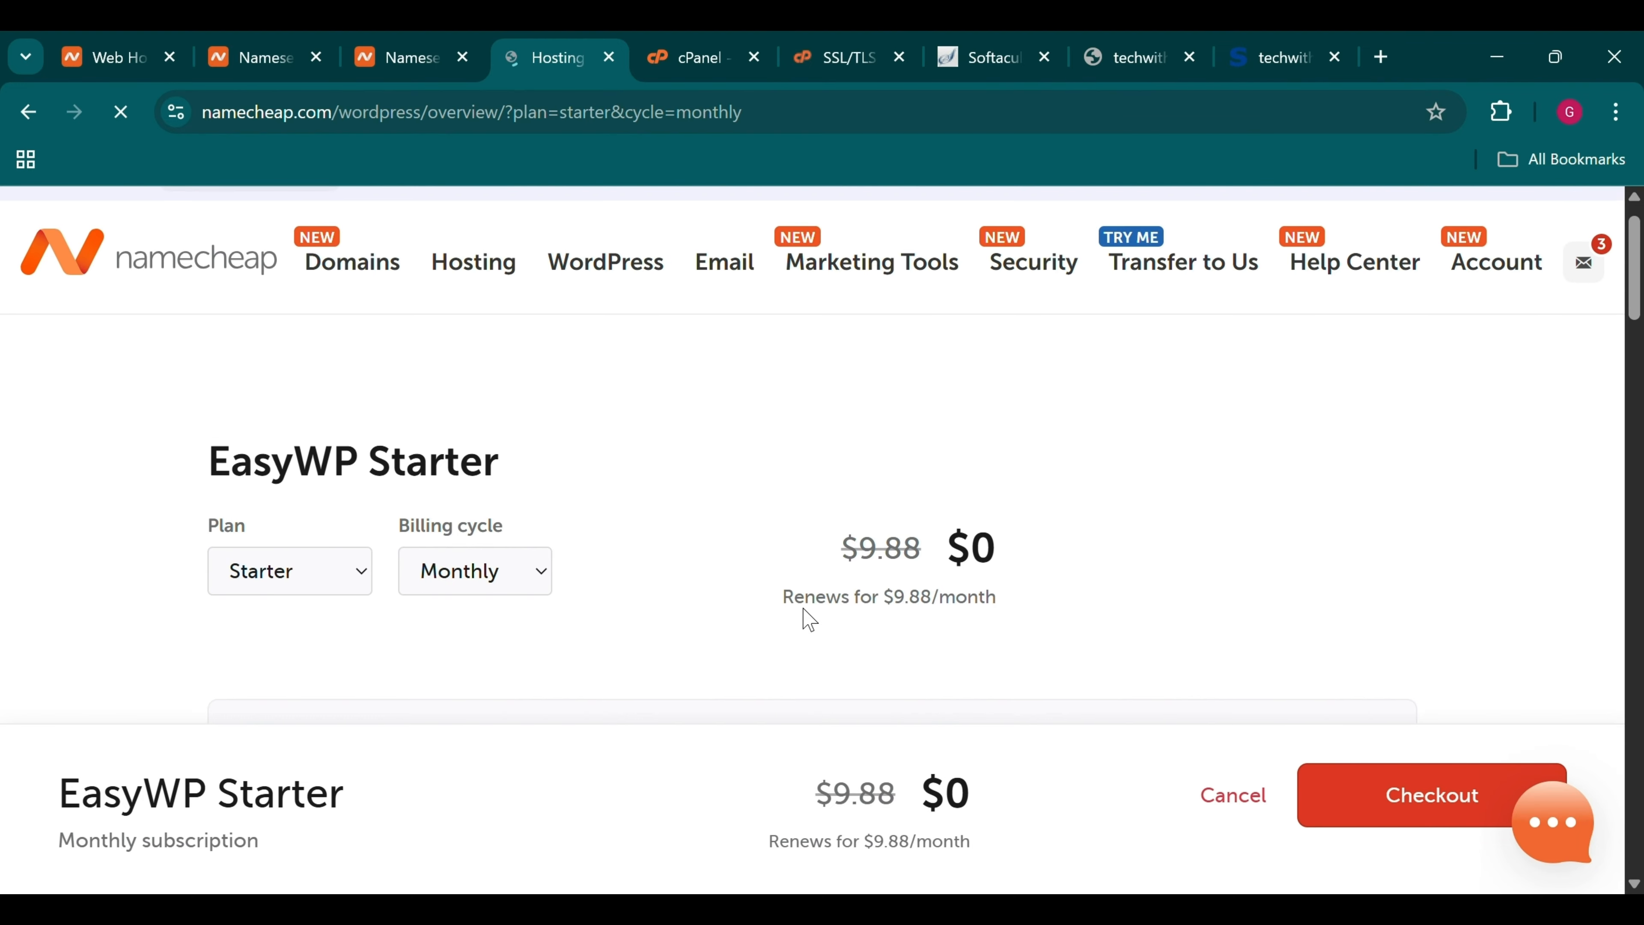
scroll(810, 620, "down", 4)
scroll(810, 620, "down", 3)
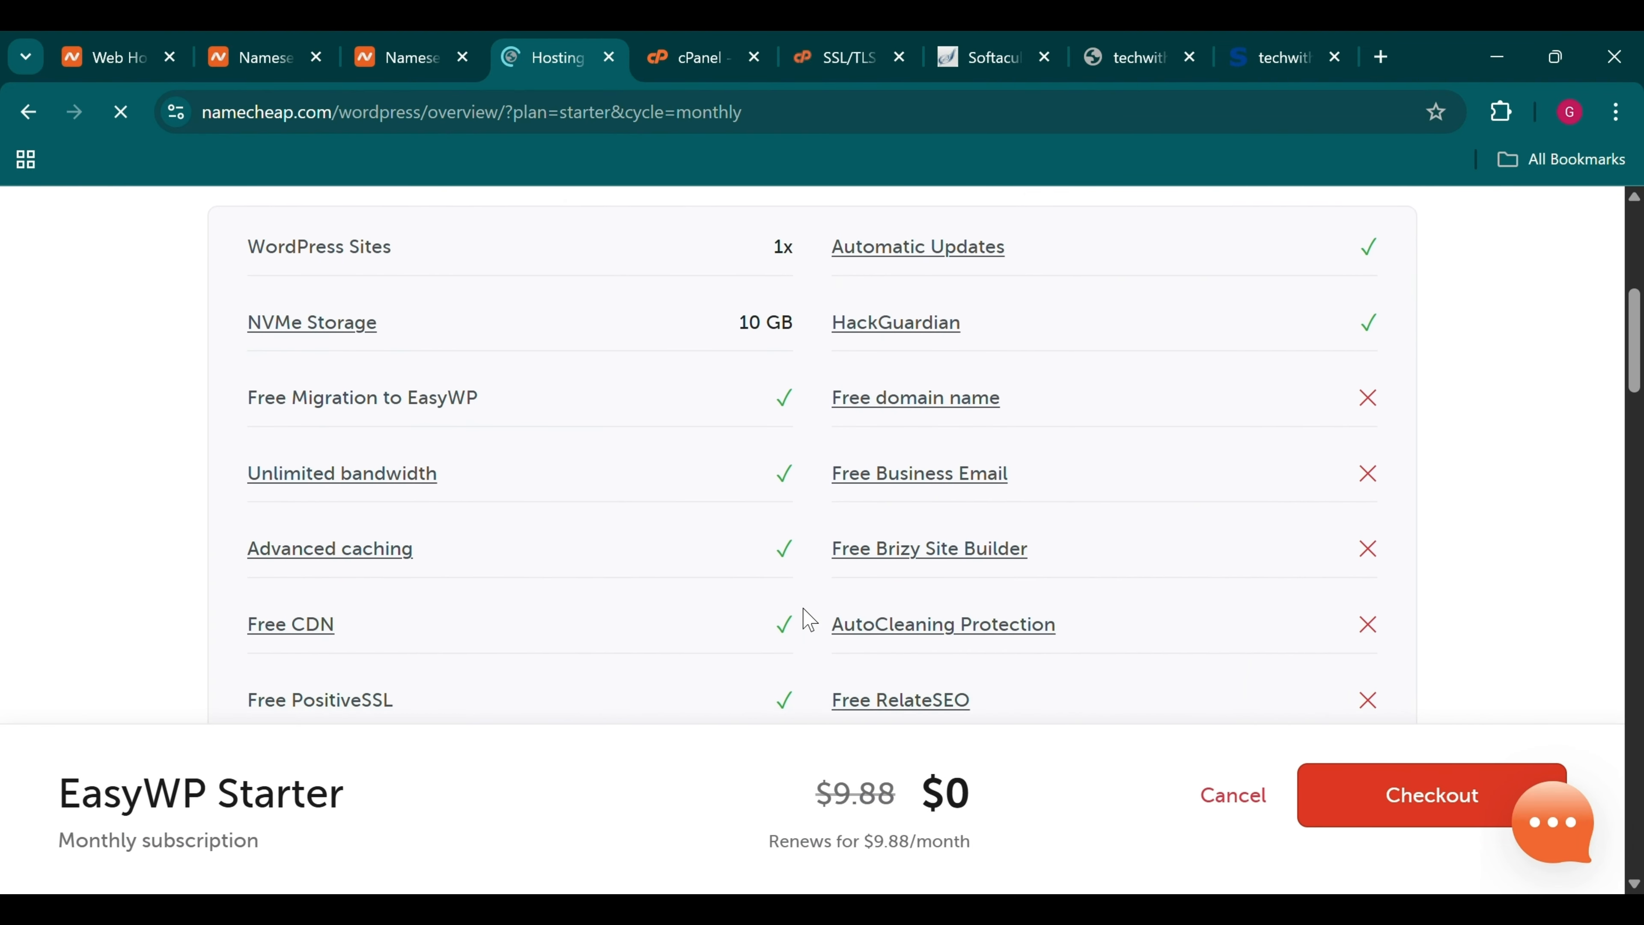
scroll(809, 620, "up", 6)
mouse_move(453, 314)
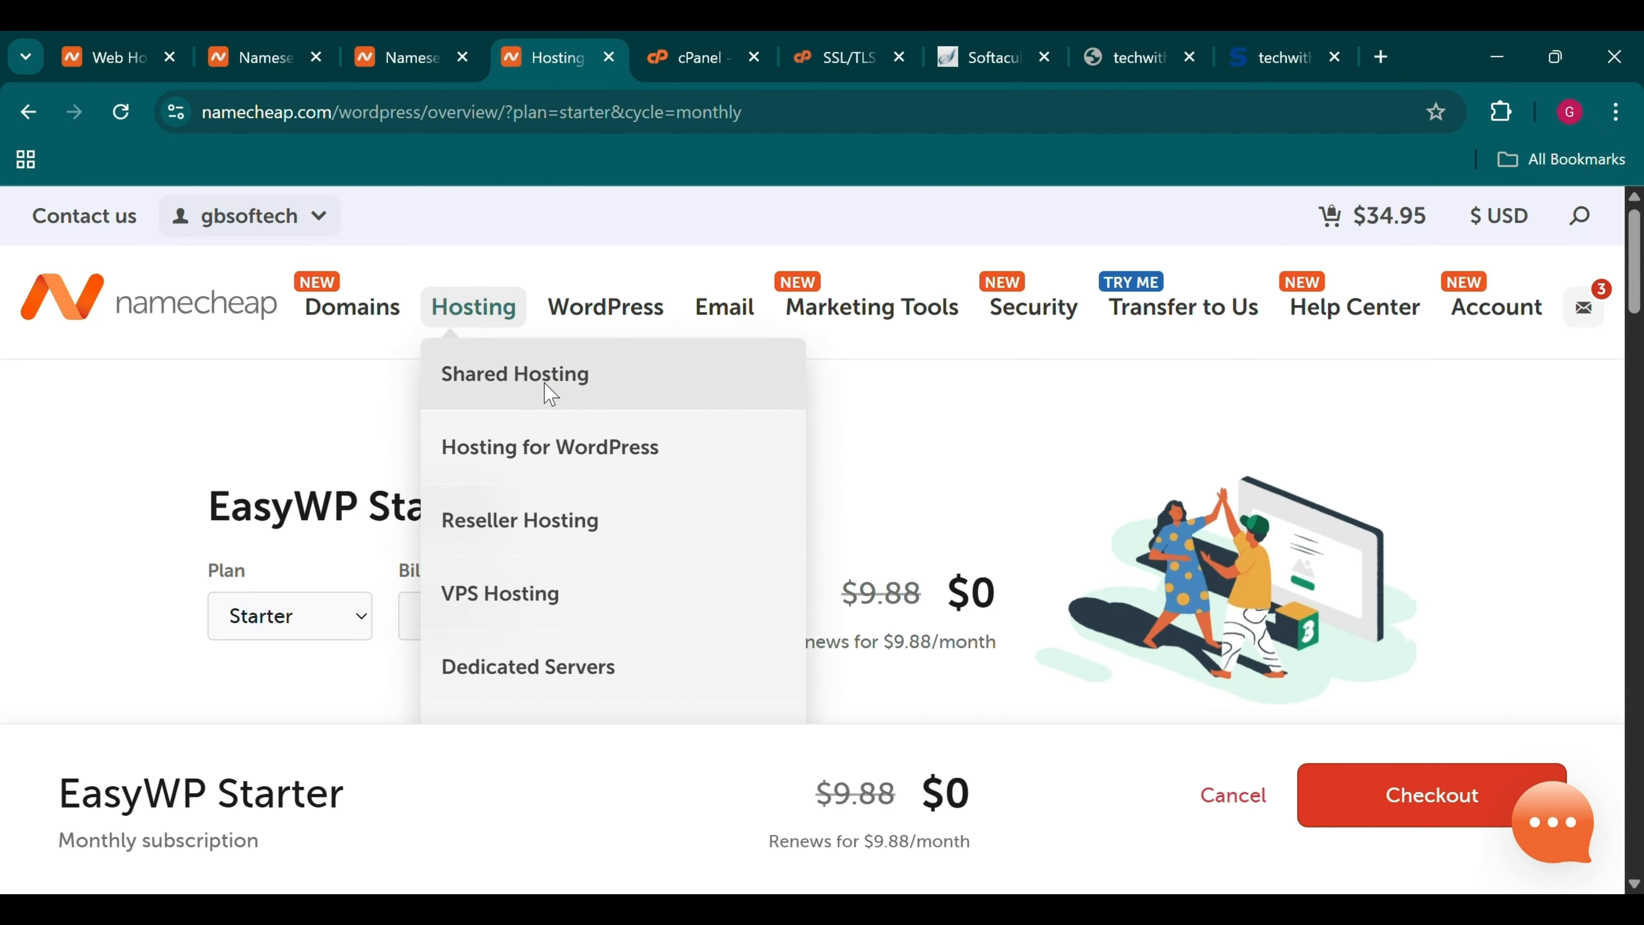
Open Shared Hosting in a new tab and check the Stellar plan's after-trial monthly price
middle_click(551, 386)
left_click(637, 44)
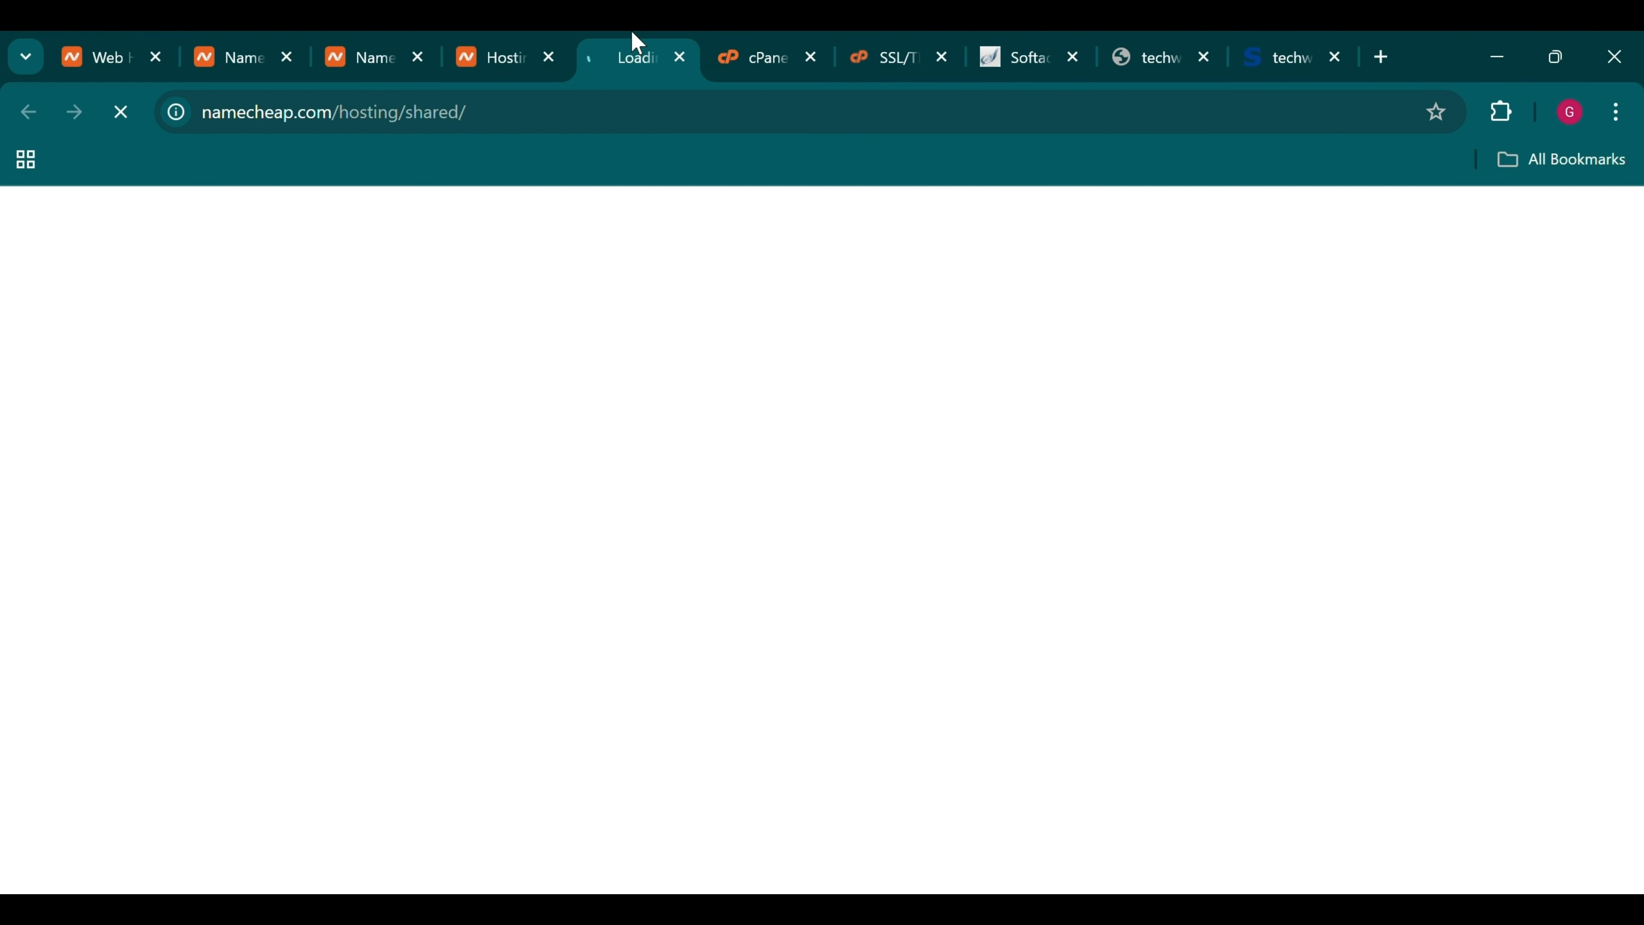
scroll(608, 505, "down", 5)
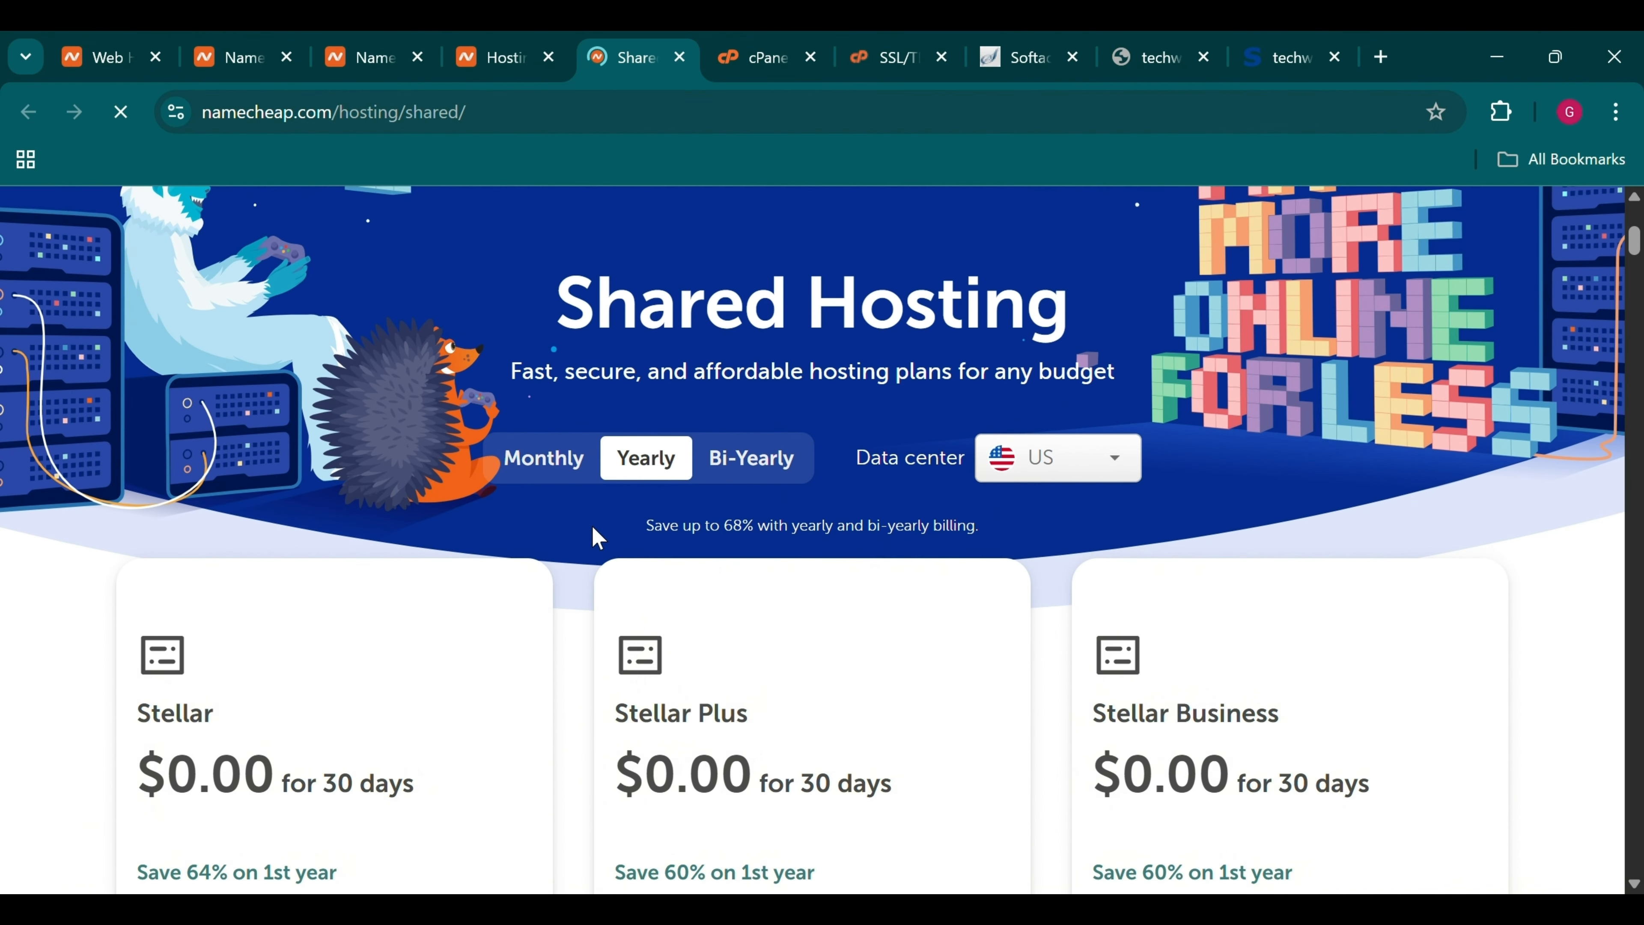
scroll(597, 537, "down", 4)
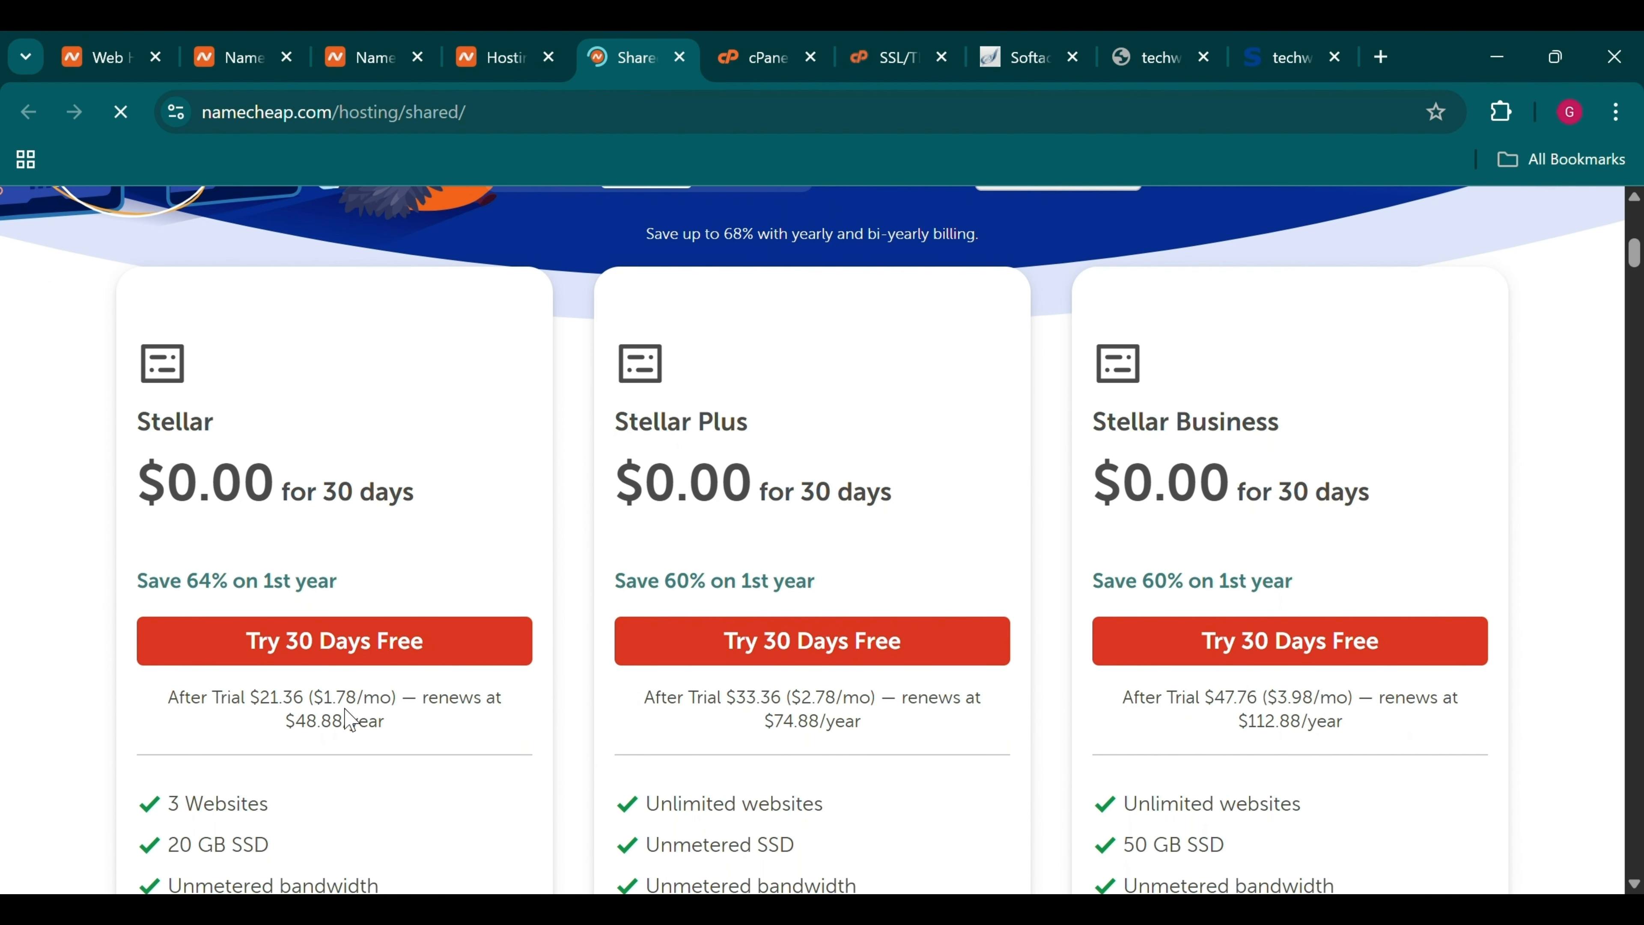
double_click(337, 706)
scroll(439, 664, "down", 8)
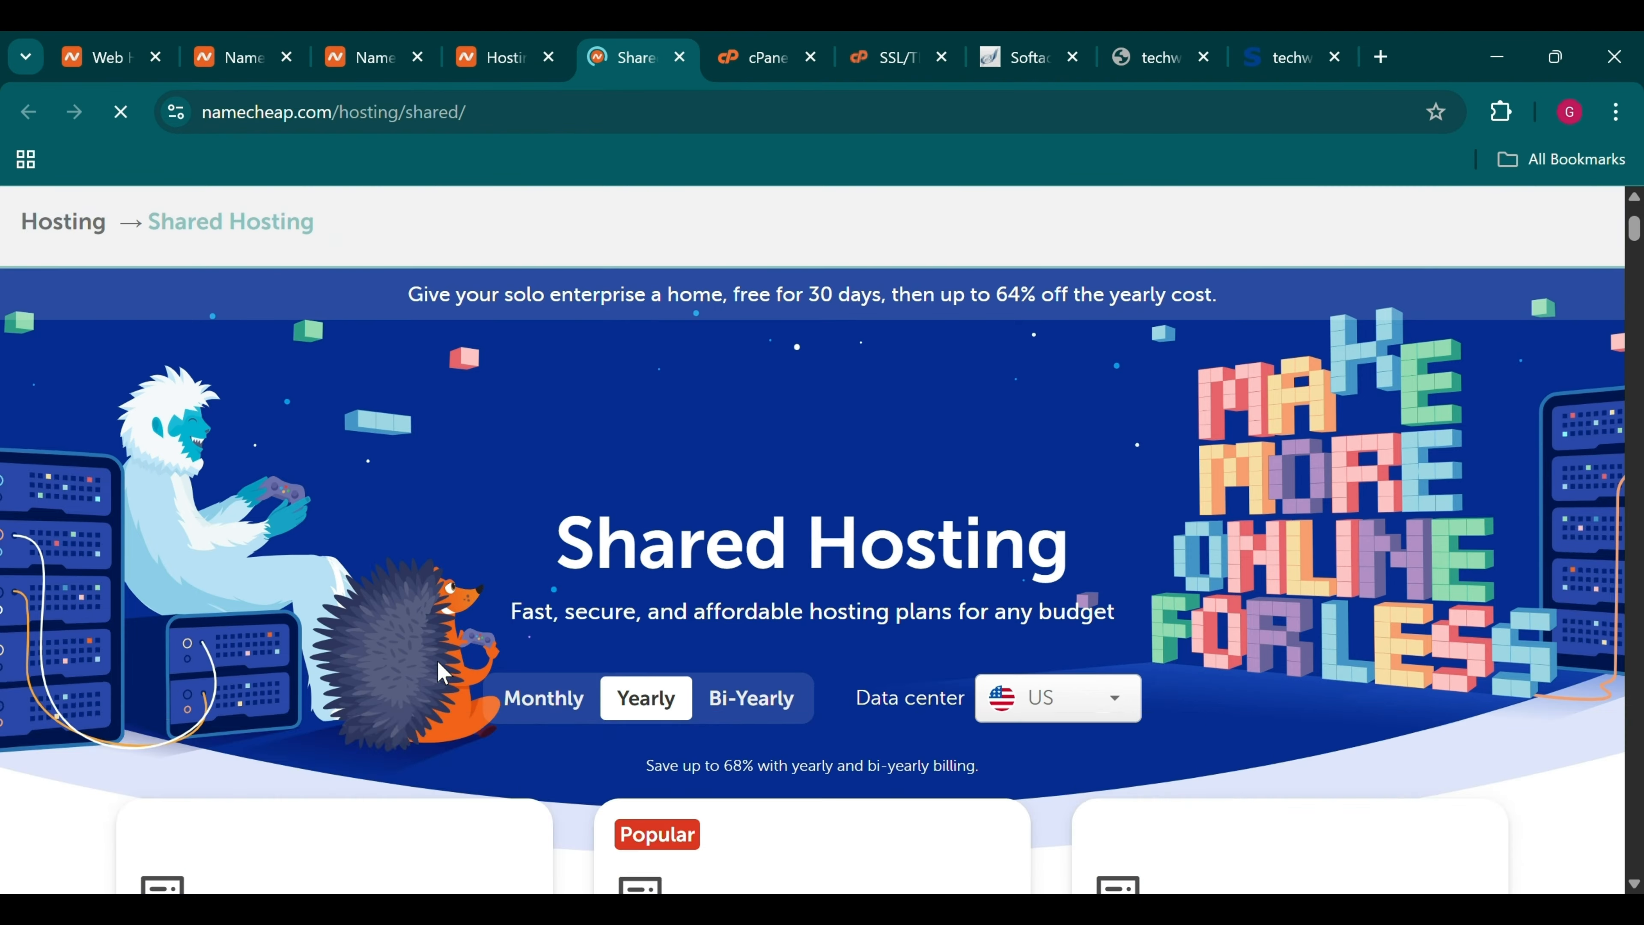
scroll(438, 661, "up", 1)
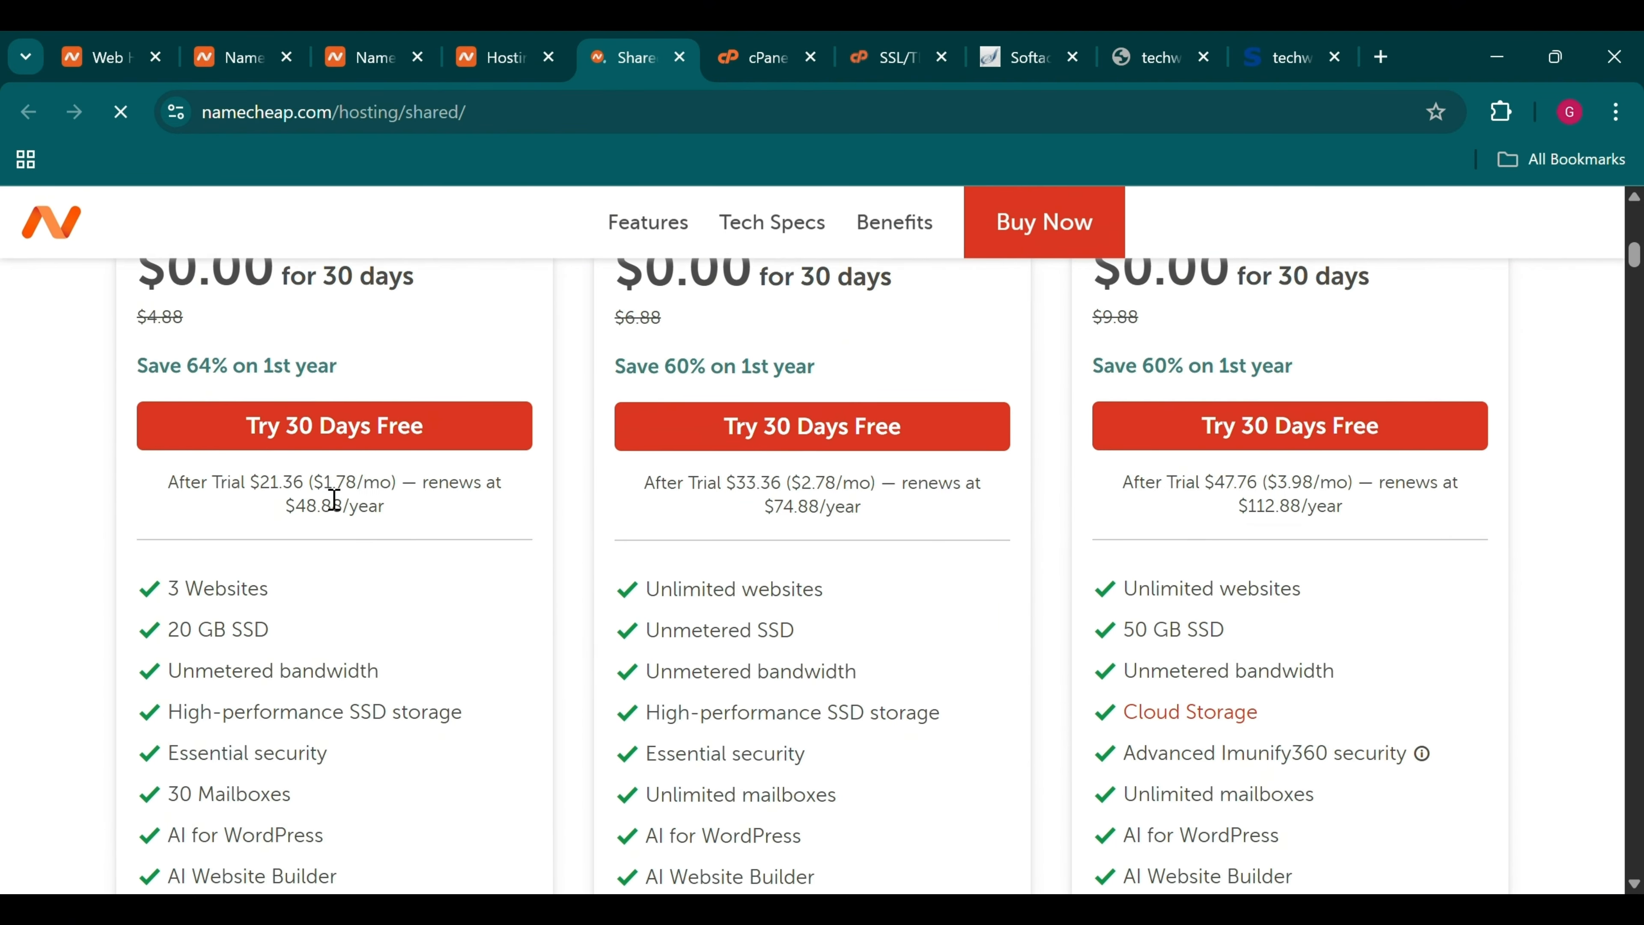
Compare the EasyWP Starter offer against Shared Hosting prices, ending on EasyWP Starter
left_click(525, 49)
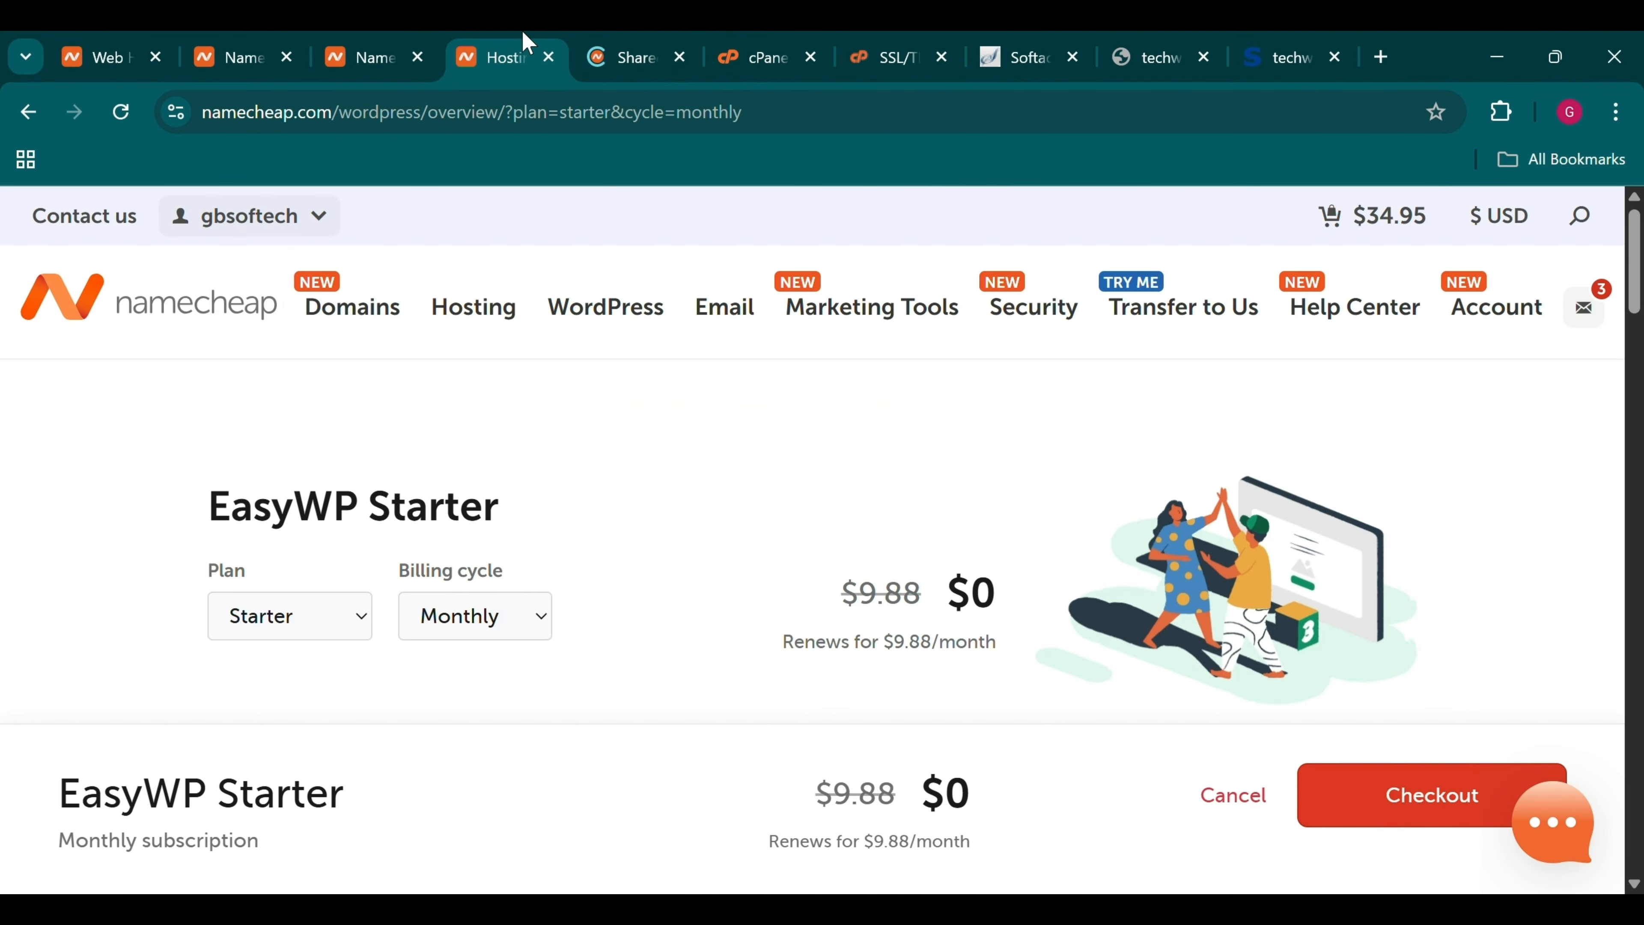
scroll(739, 634, "down", 2)
scroll(740, 634, "down", 1)
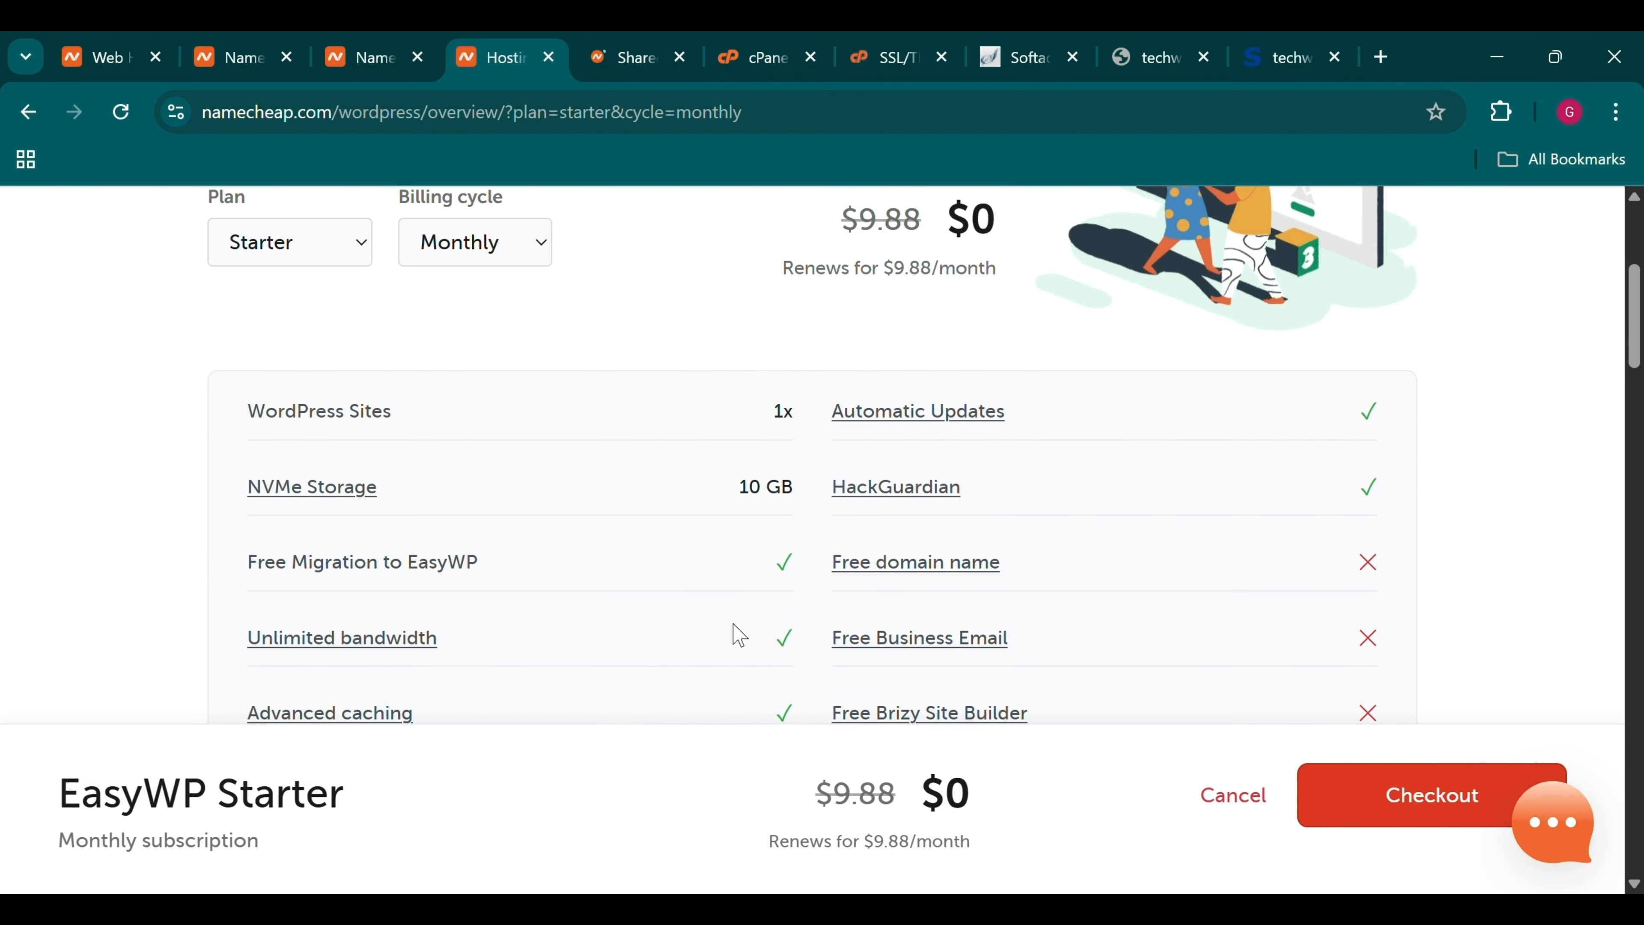
scroll(735, 632, "up", 2)
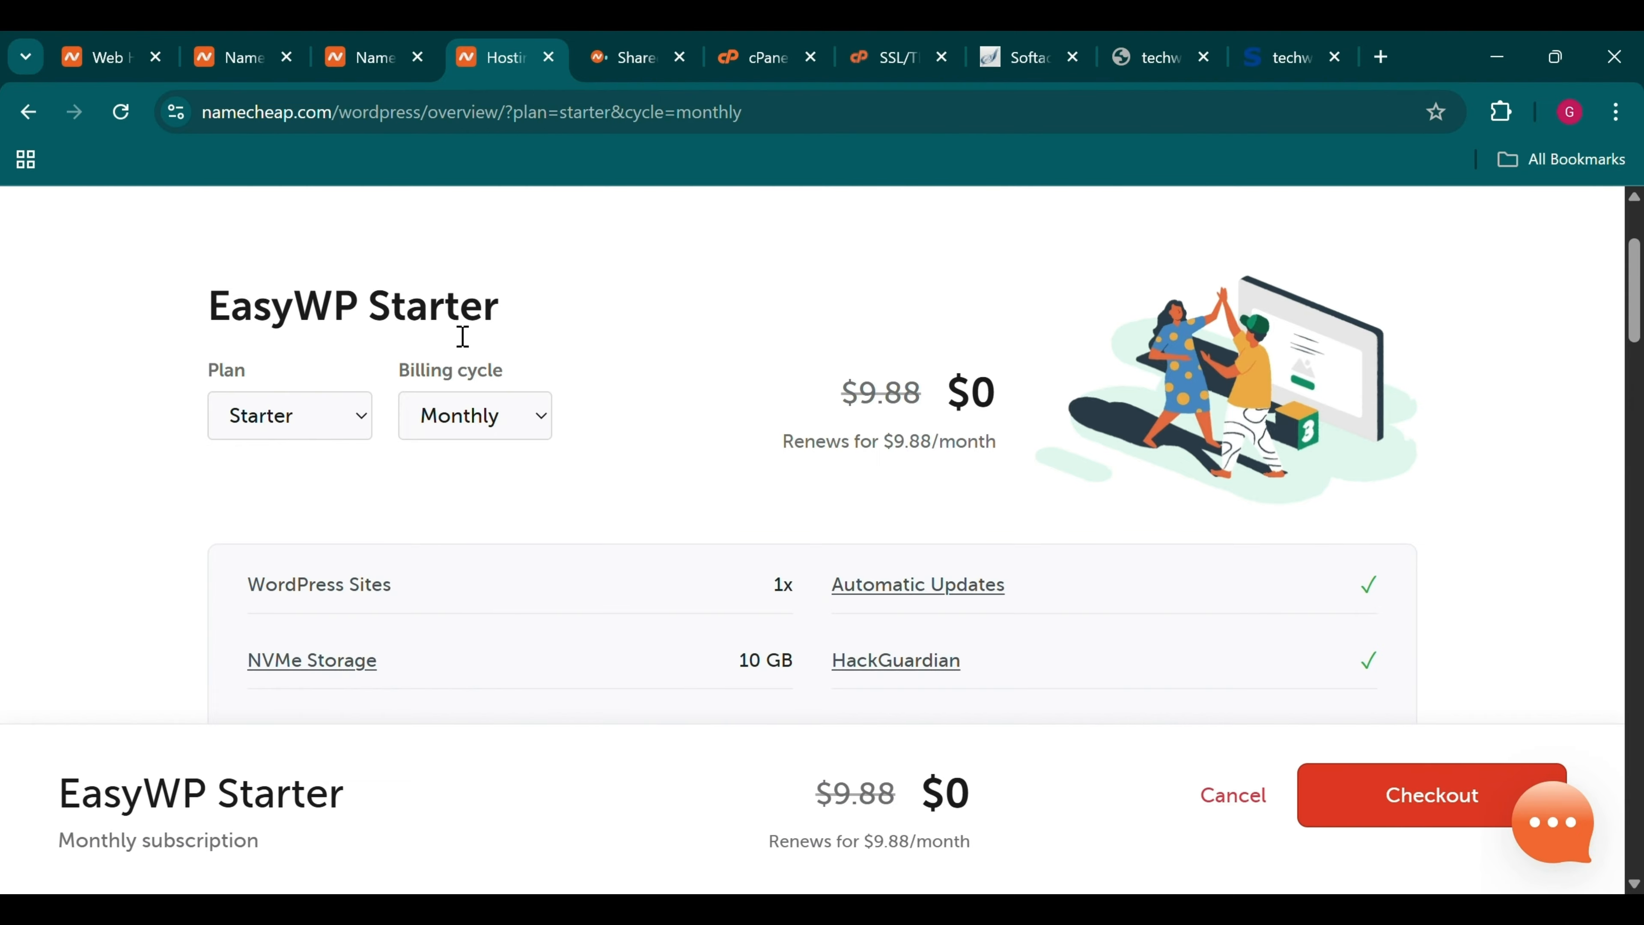
scroll(525, 324, "up", 3)
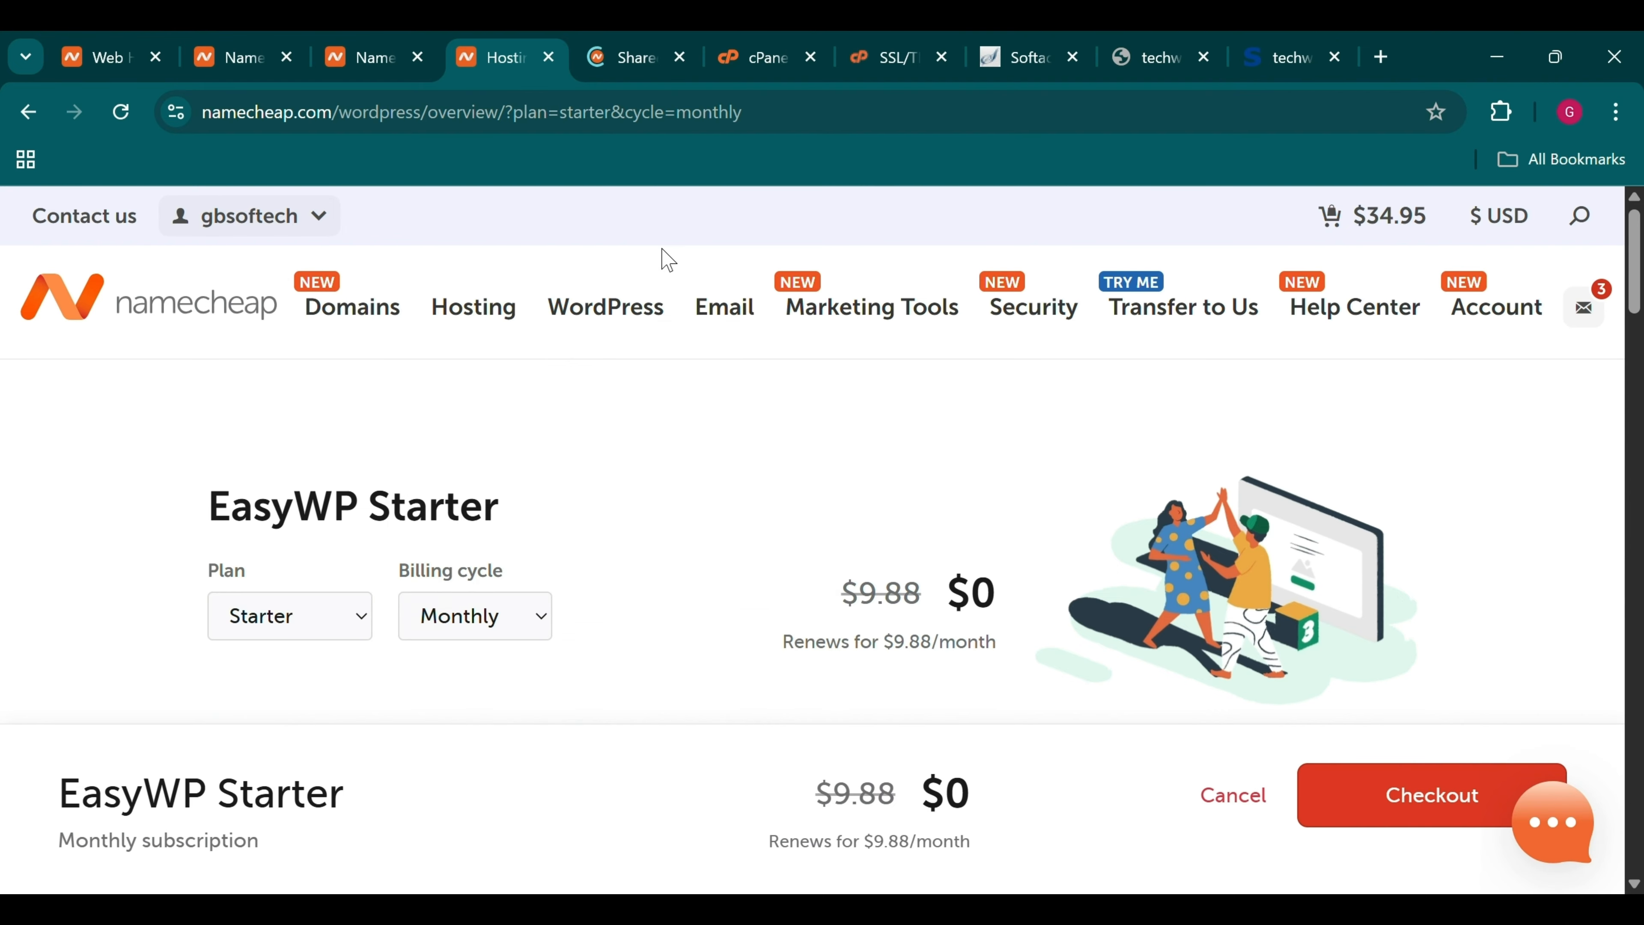
left_click(408, 40)
left_click(598, 44)
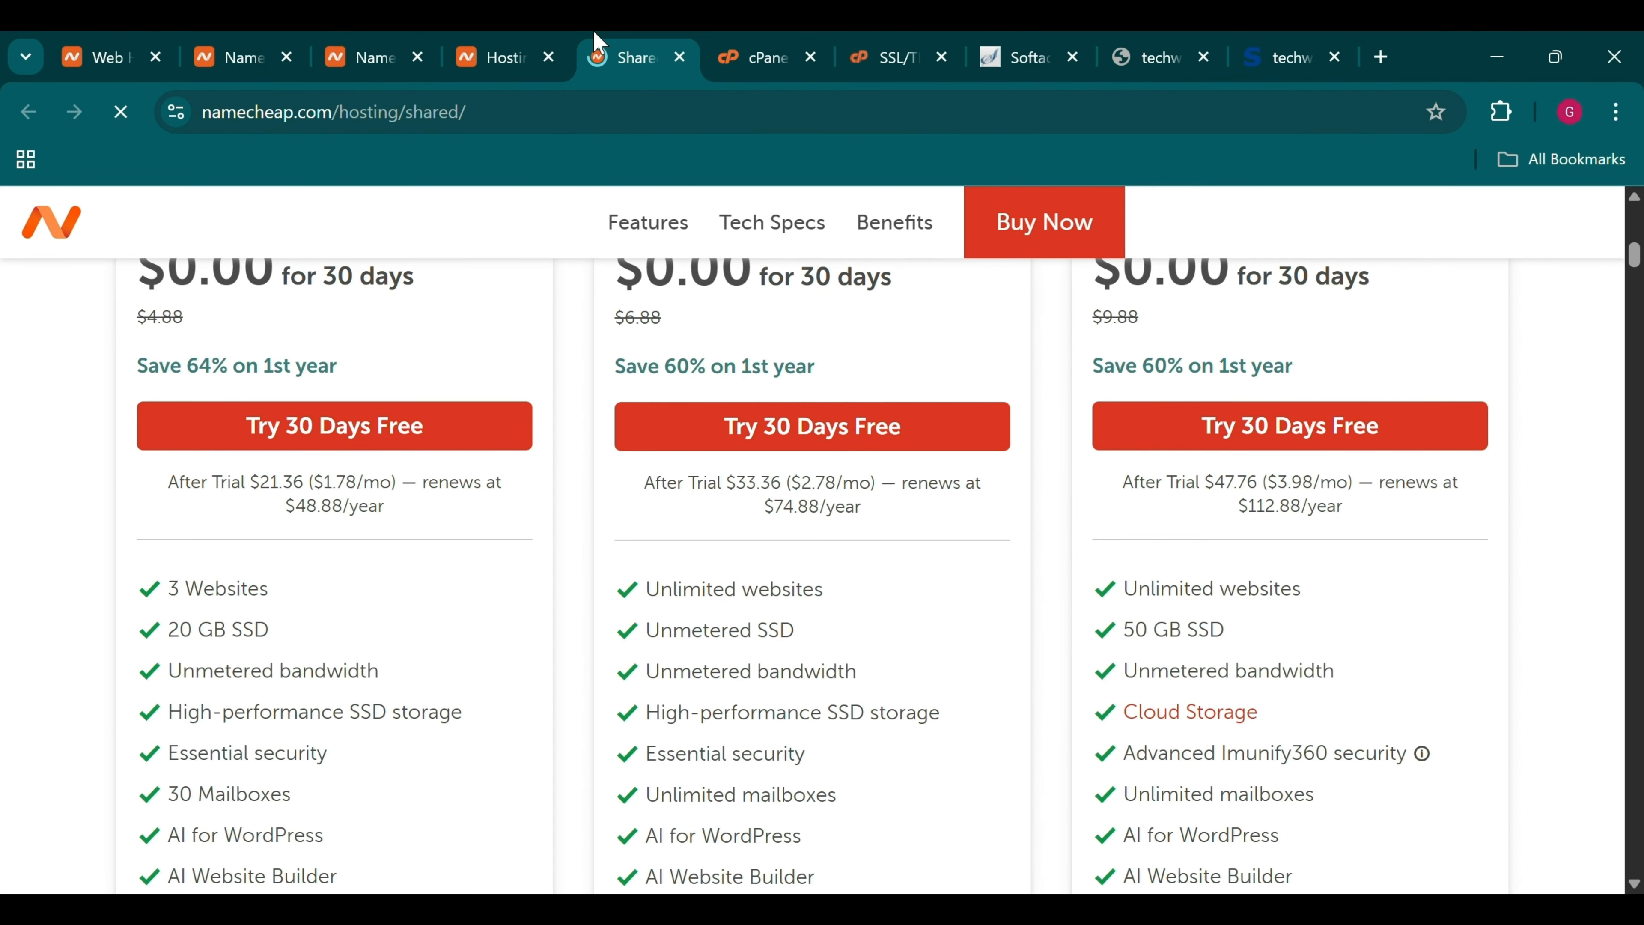
scroll(386, 382, "up", 5)
scroll(385, 382, "down", 2)
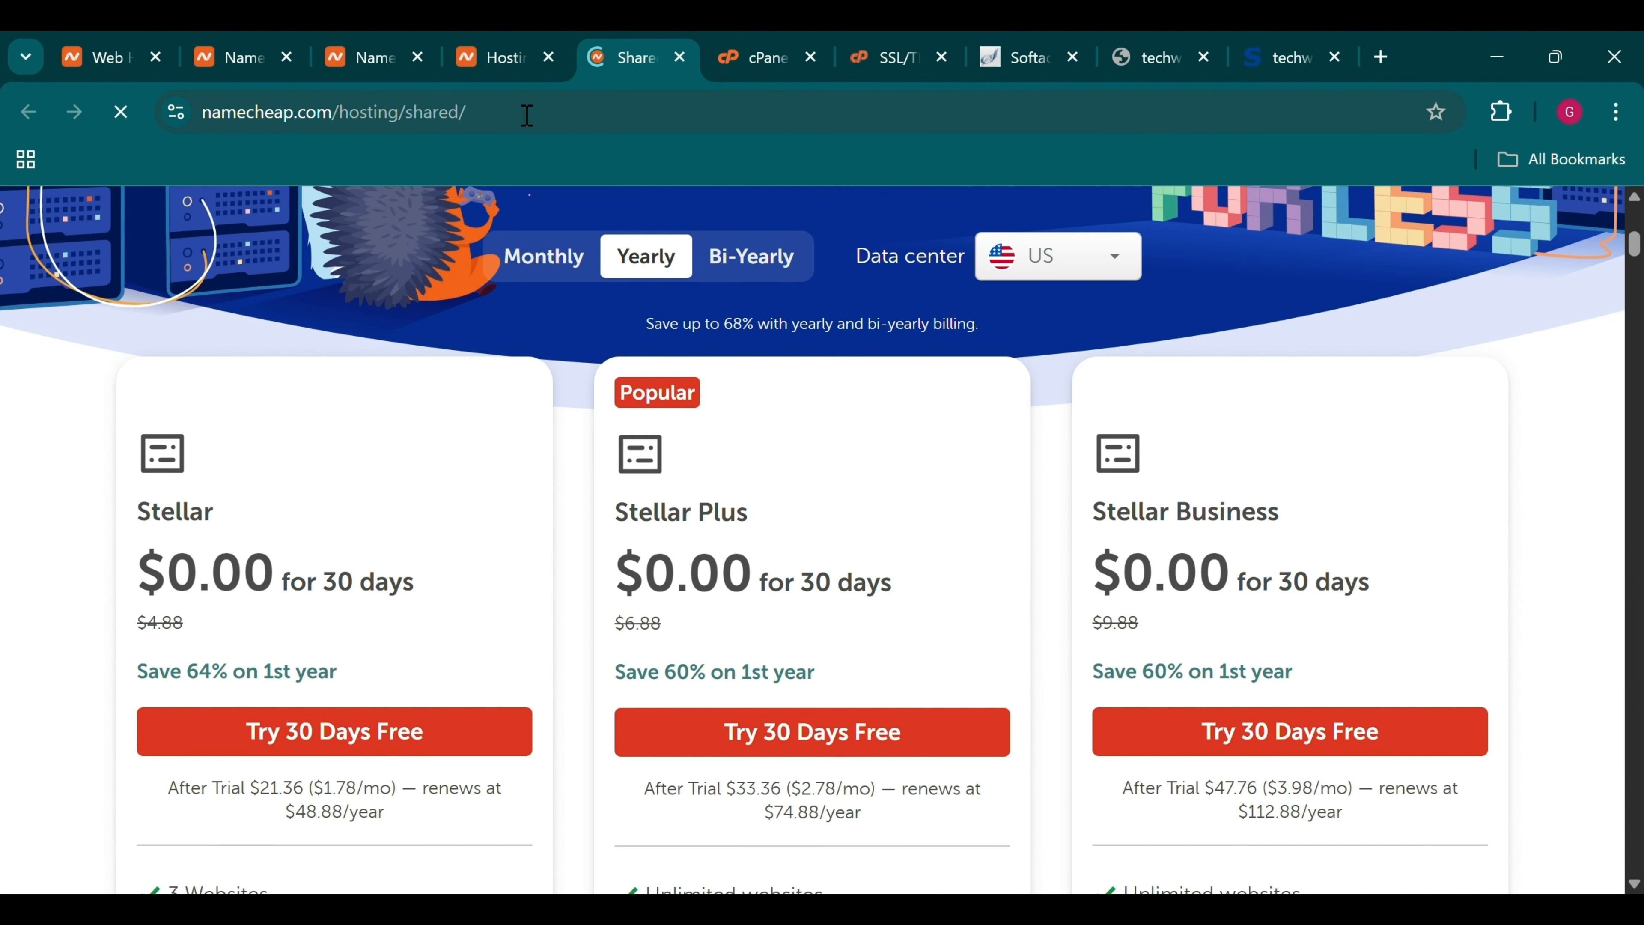
left_click(516, 42)
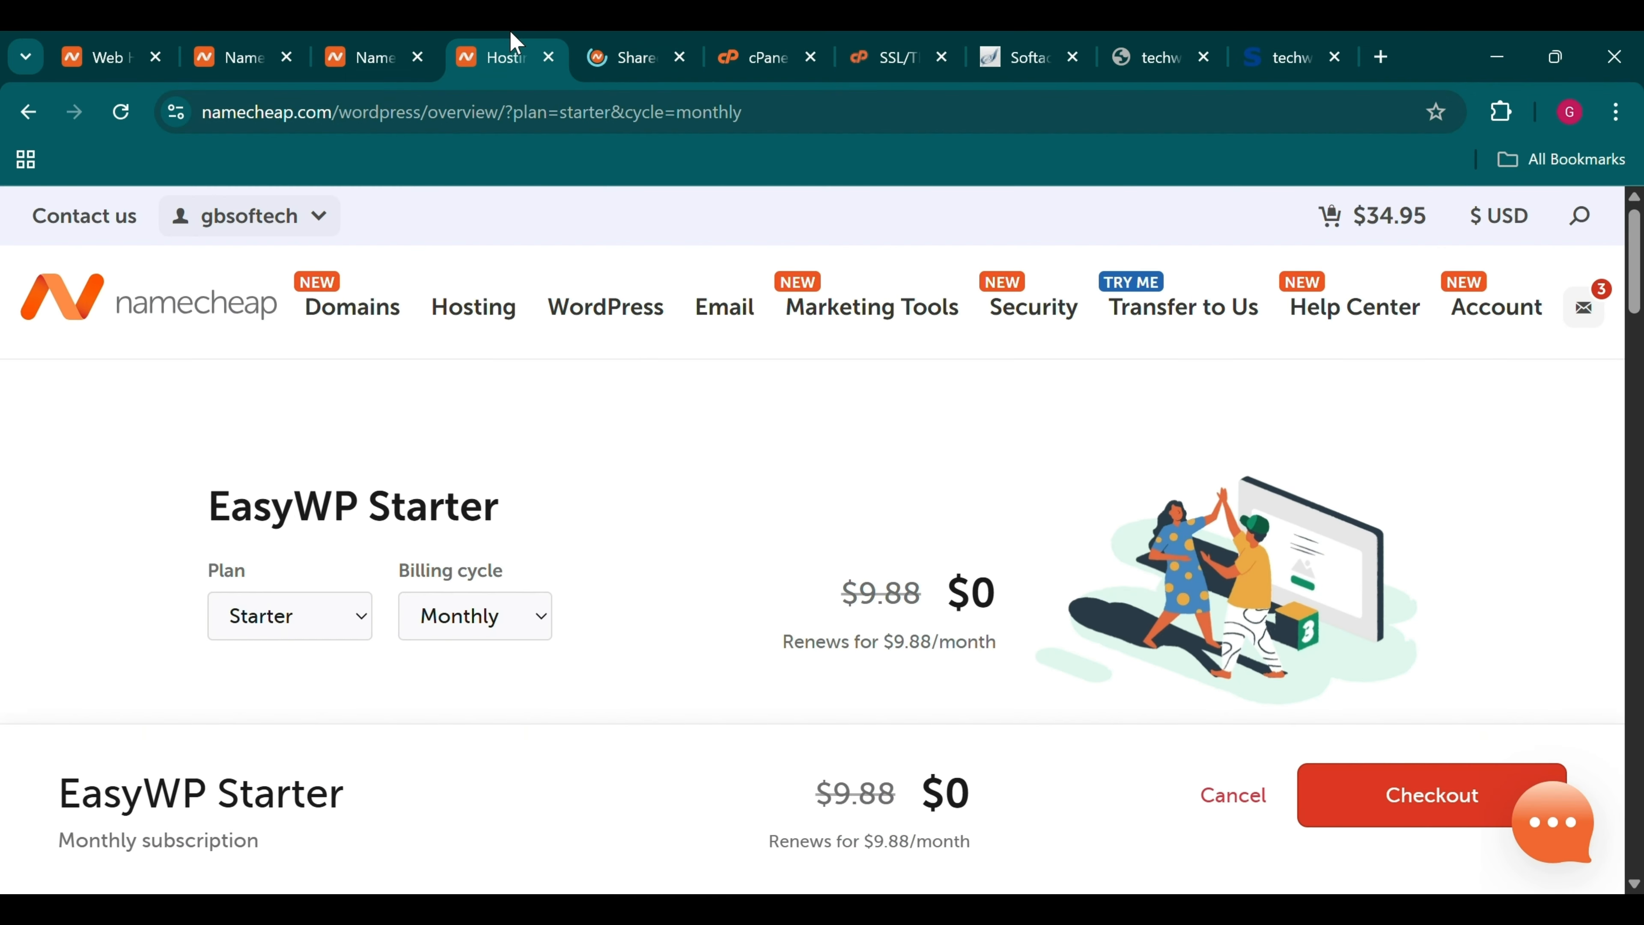
scroll(895, 620, "down", 15)
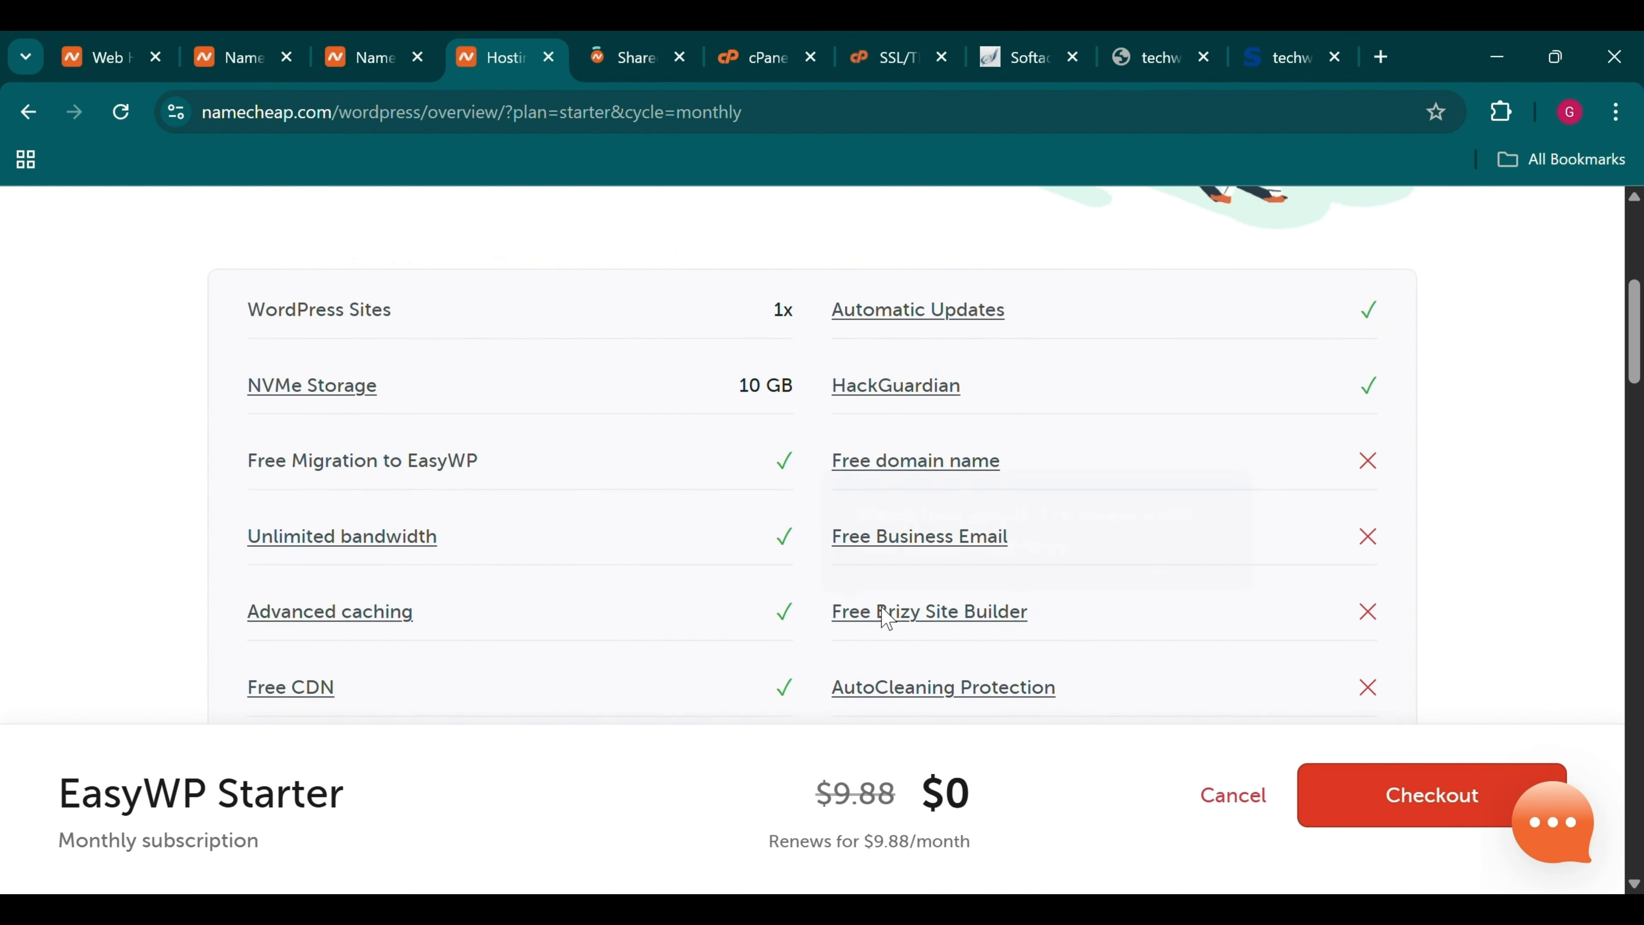
scroll(886, 618, "up", 15)
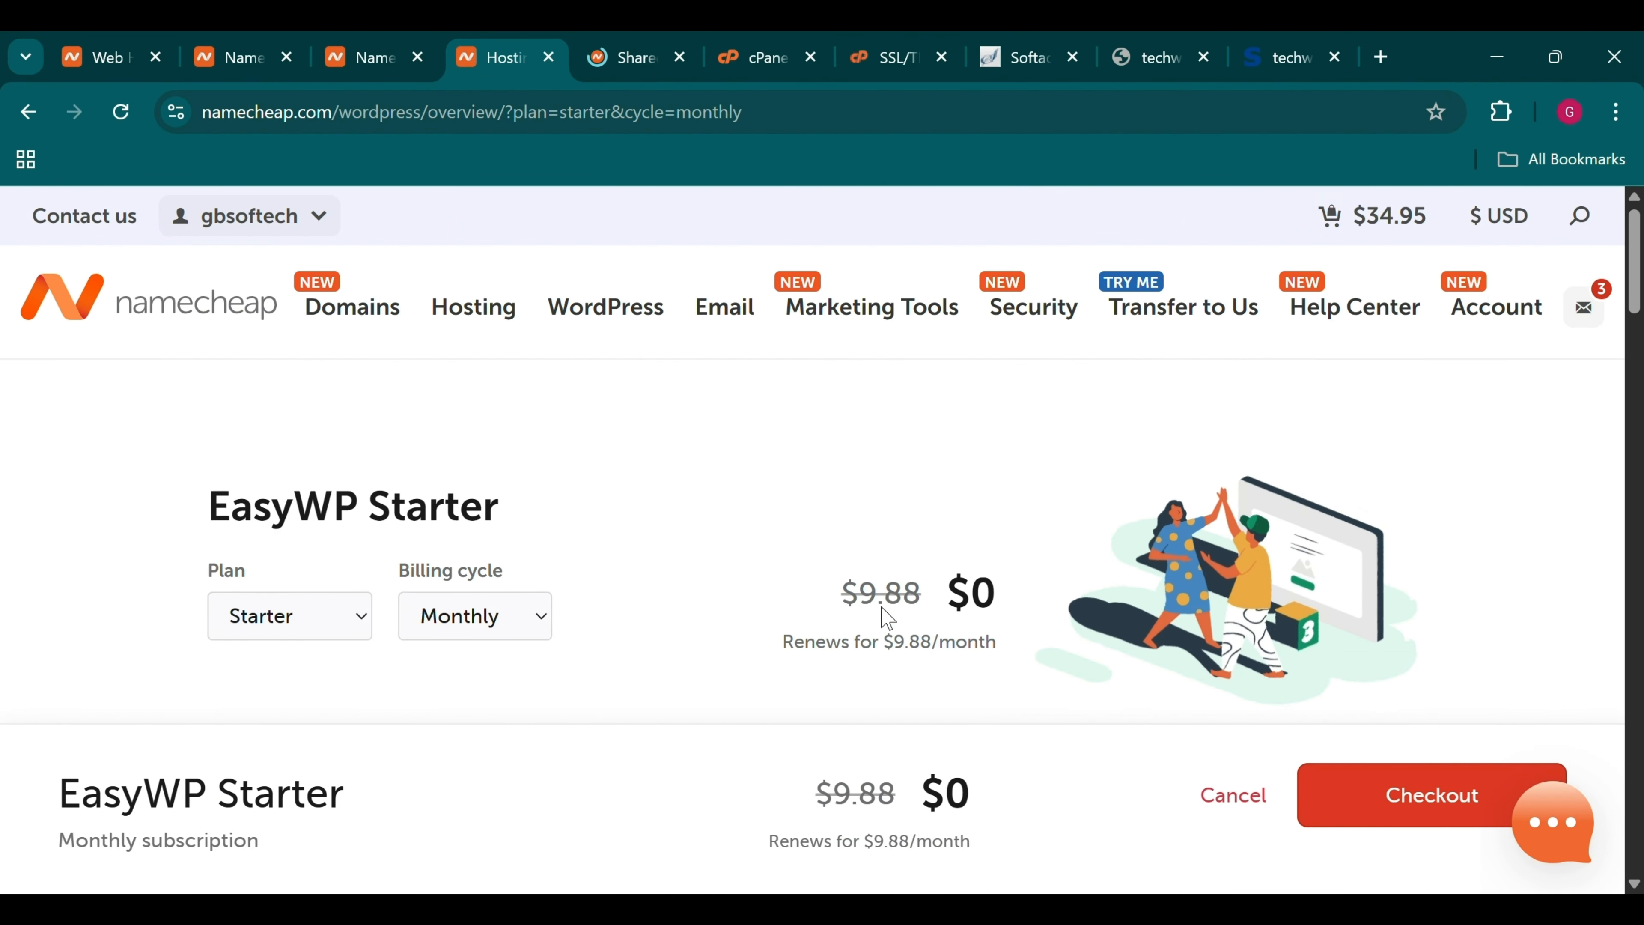
Check out and confirm the $0.00 EasyWP Starter monthly purchase
scroll(888, 619, "down", 2)
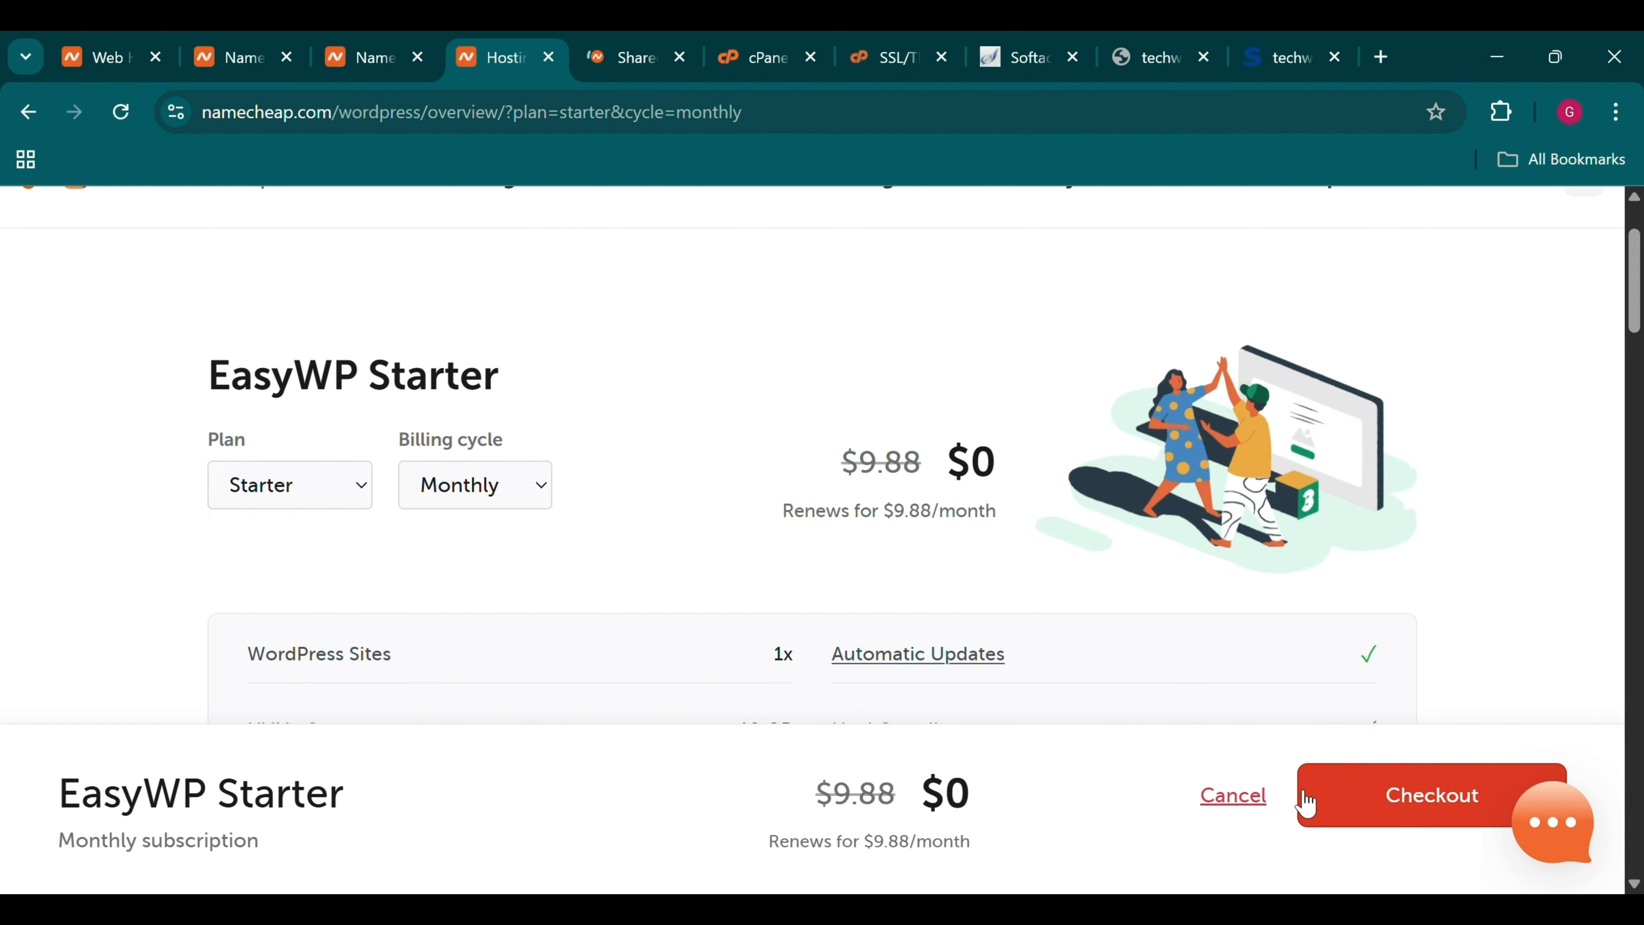
left_click(1334, 795)
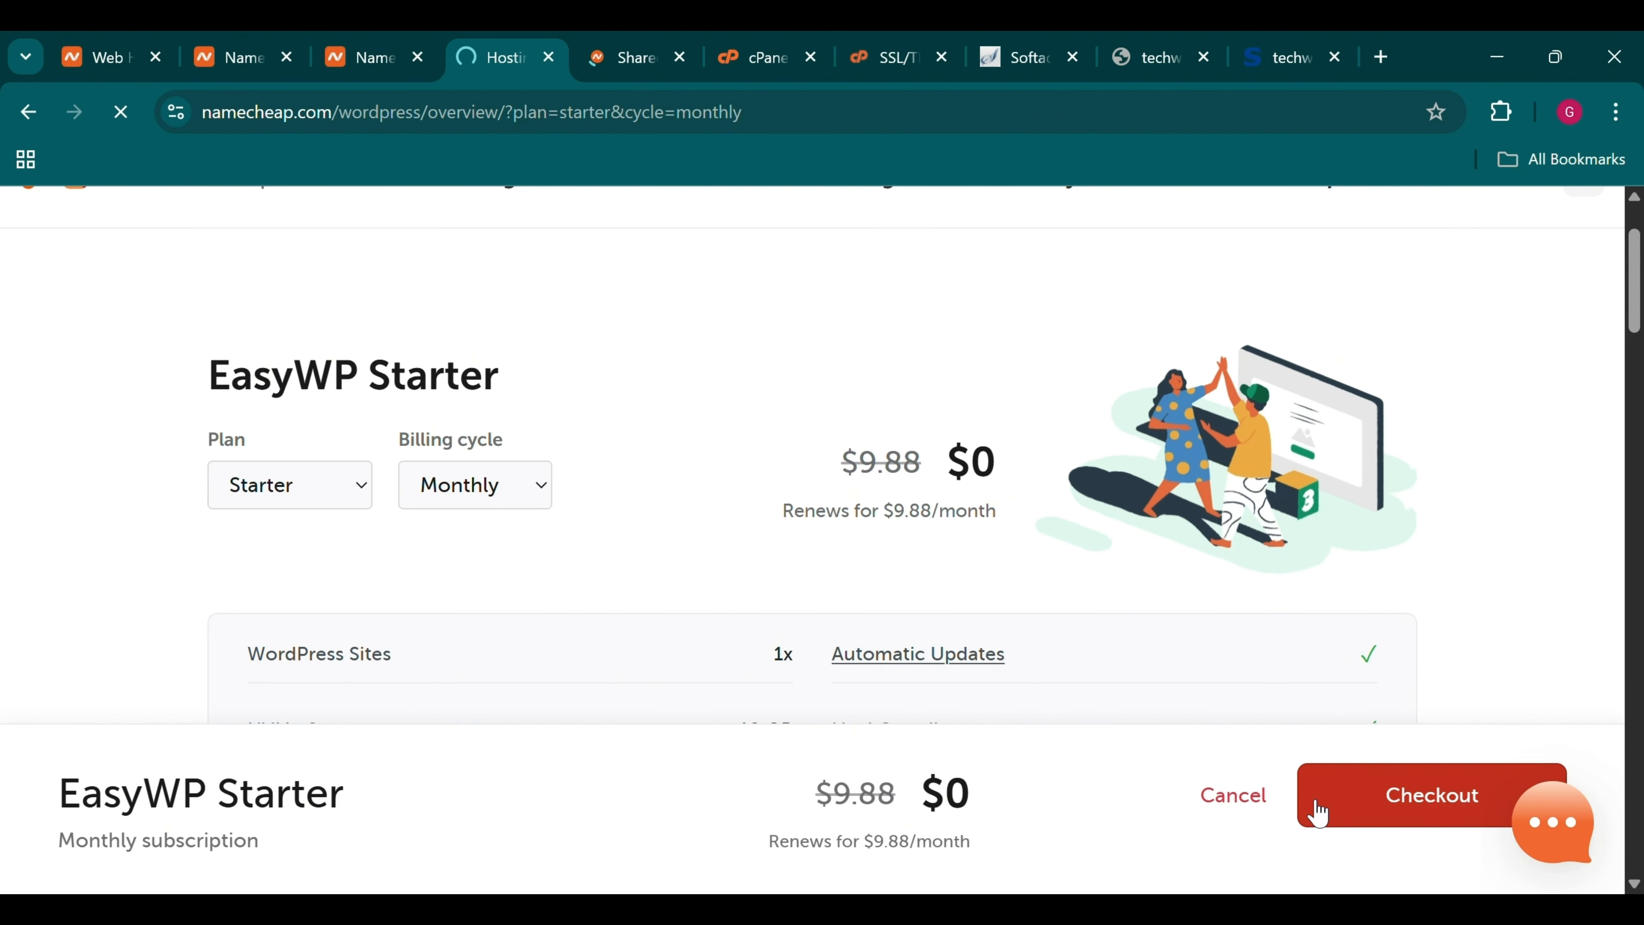
scroll(808, 601, "down", 3)
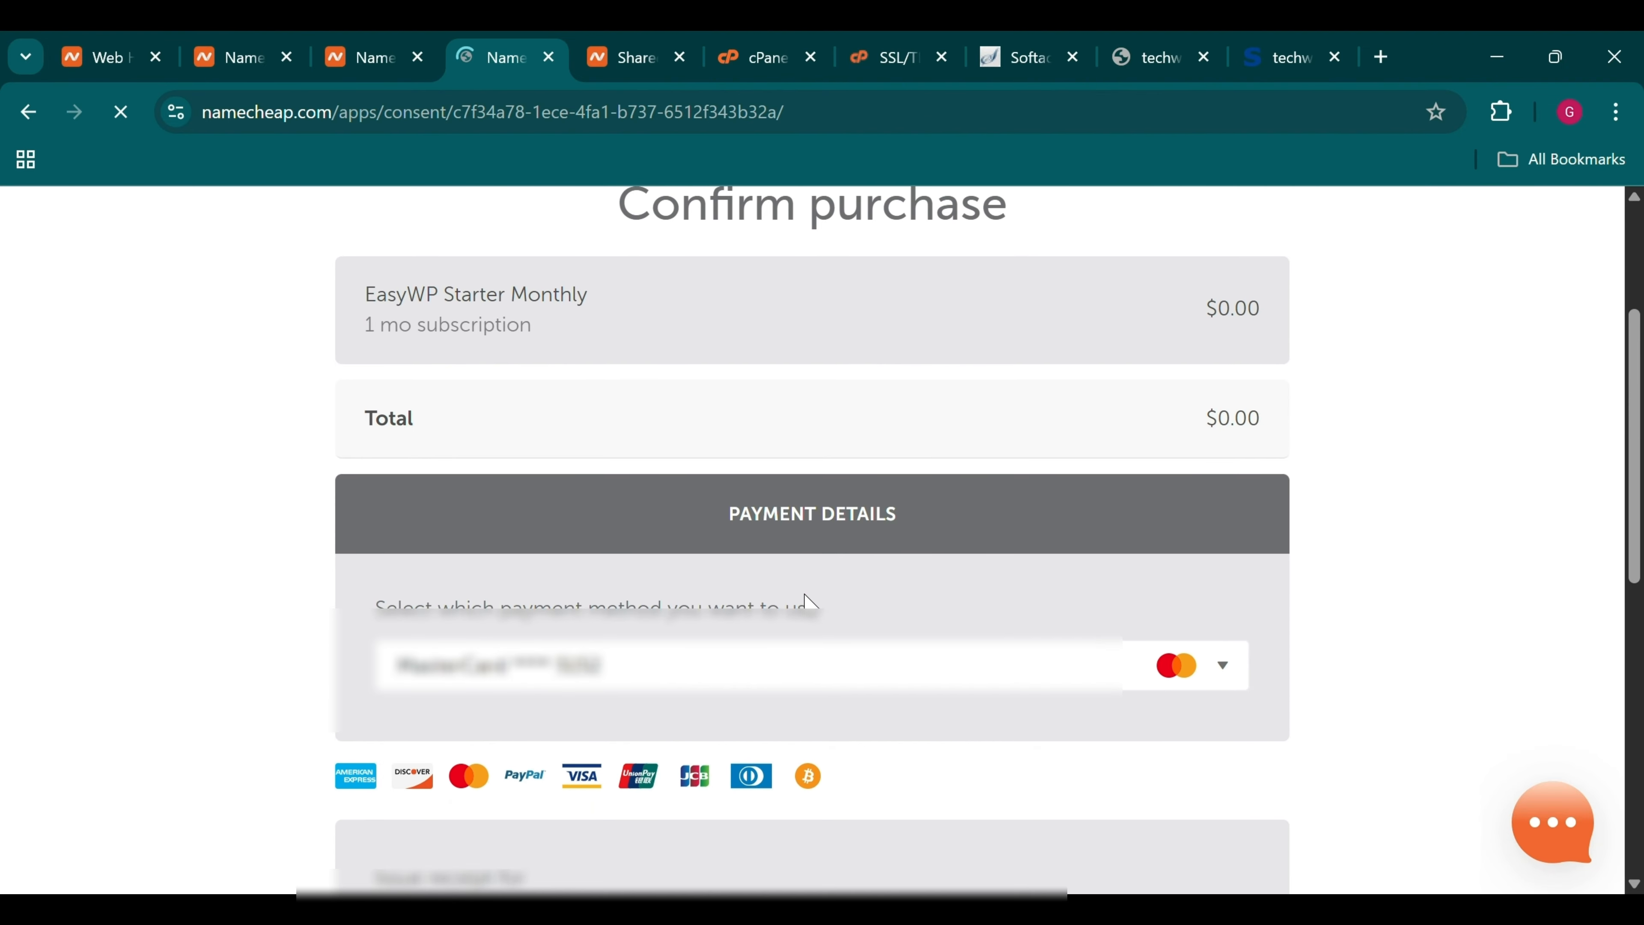
scroll(808, 605, "down", 4)
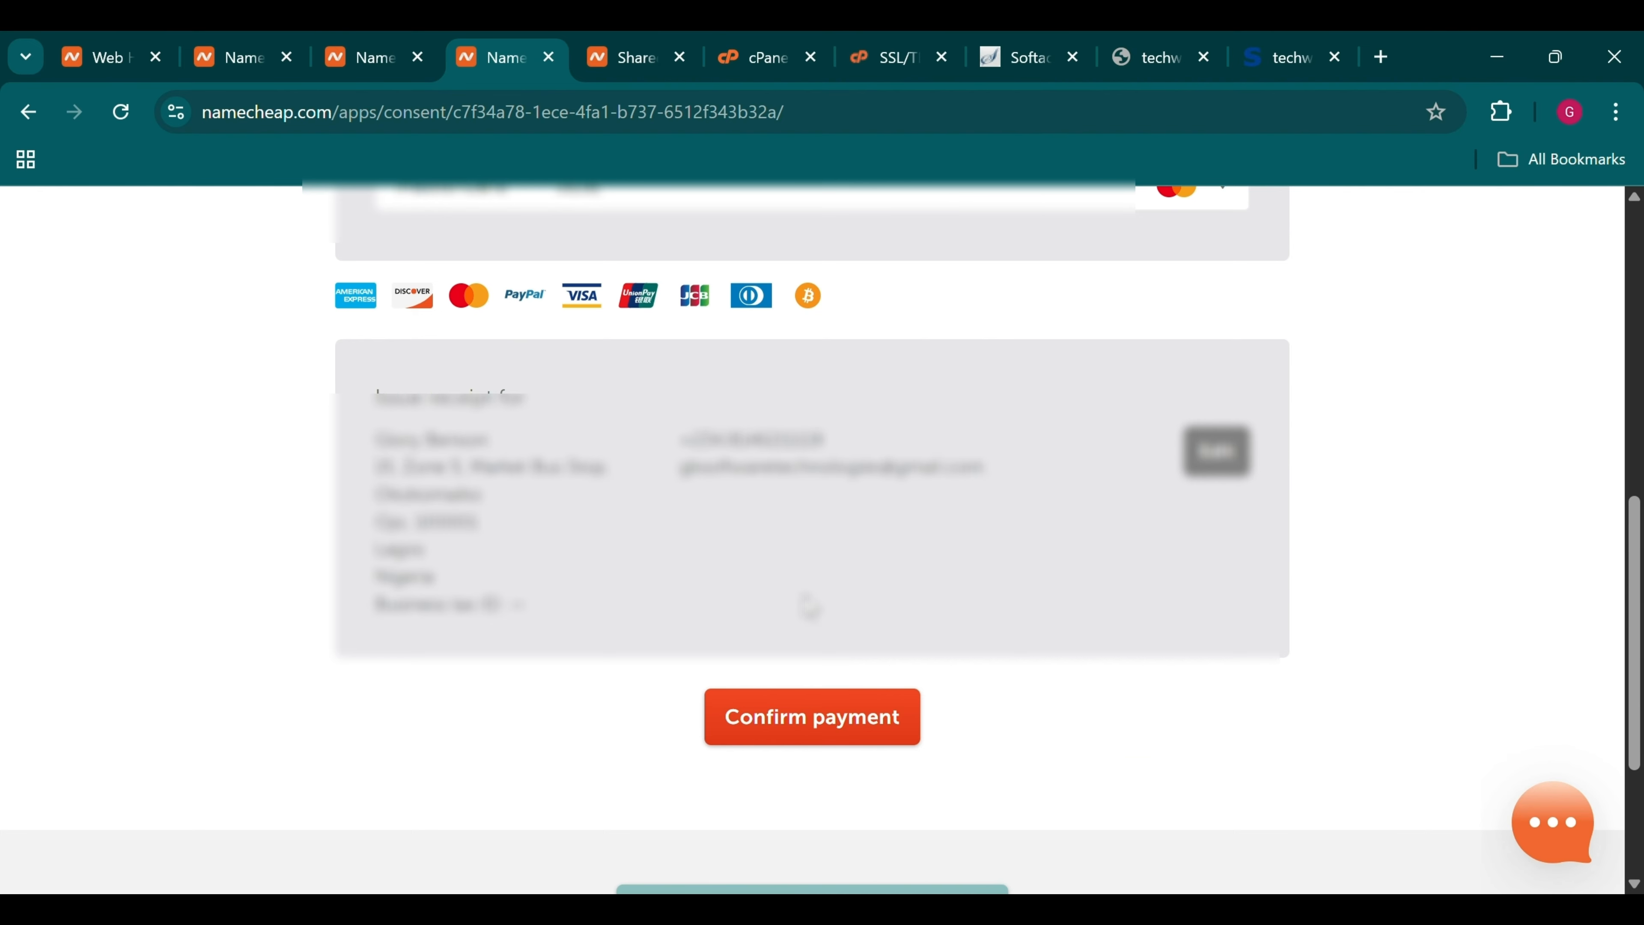
left_click(816, 715)
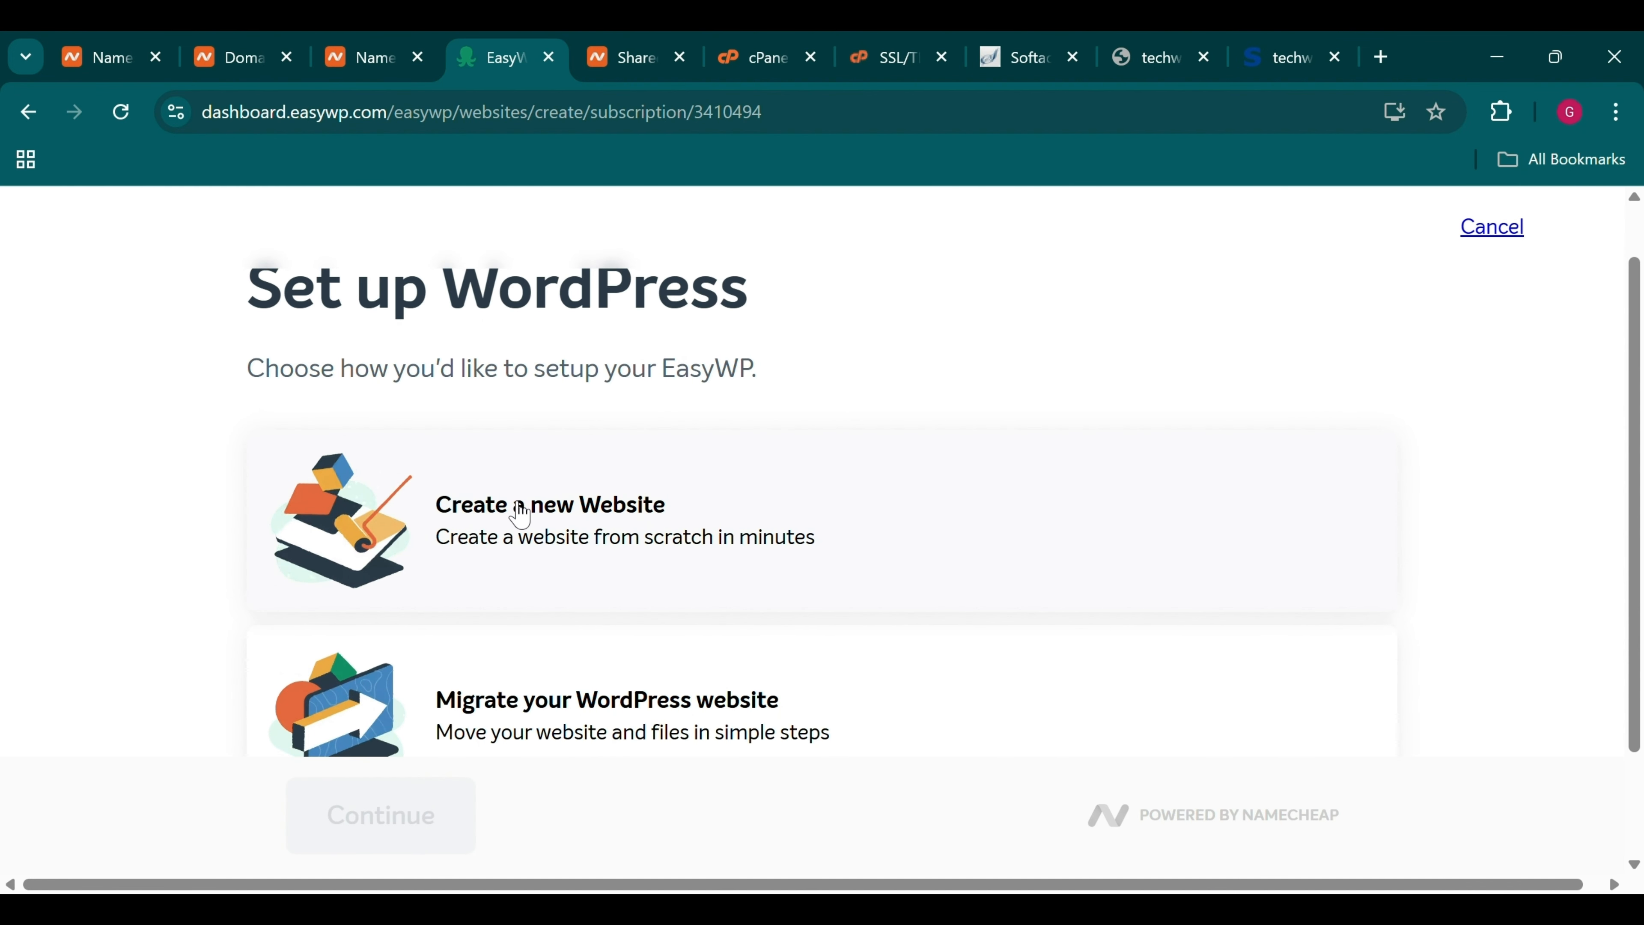
Create a new website named "Glory's E-commerce" and continue to domain selection
left_click(523, 515)
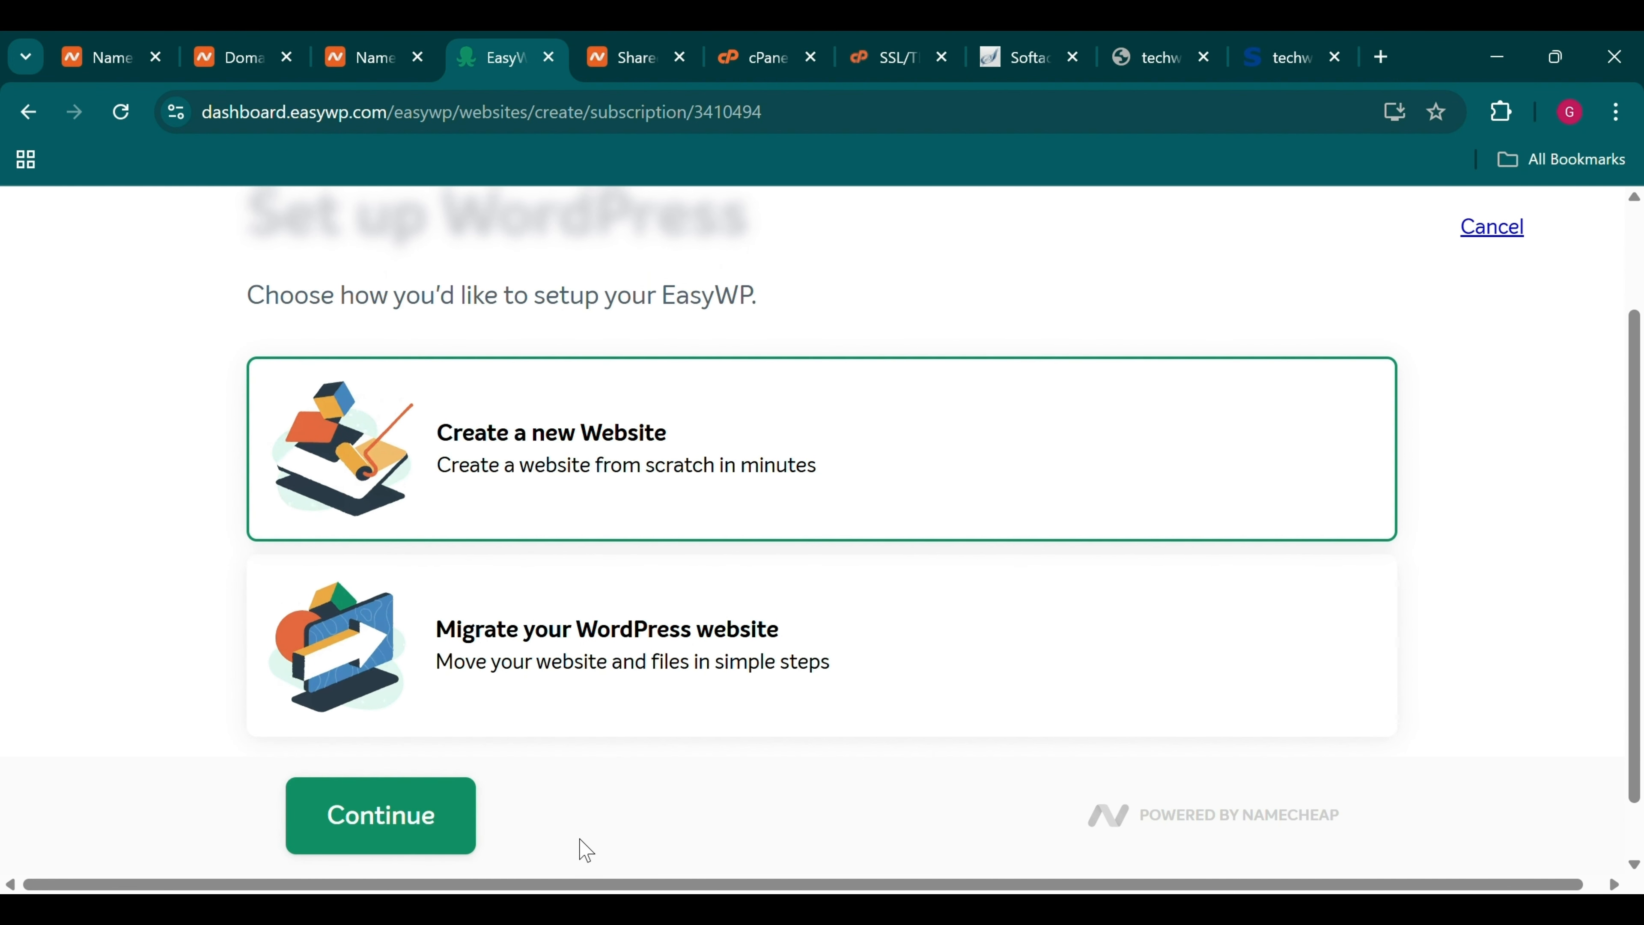
left_click(422, 806)
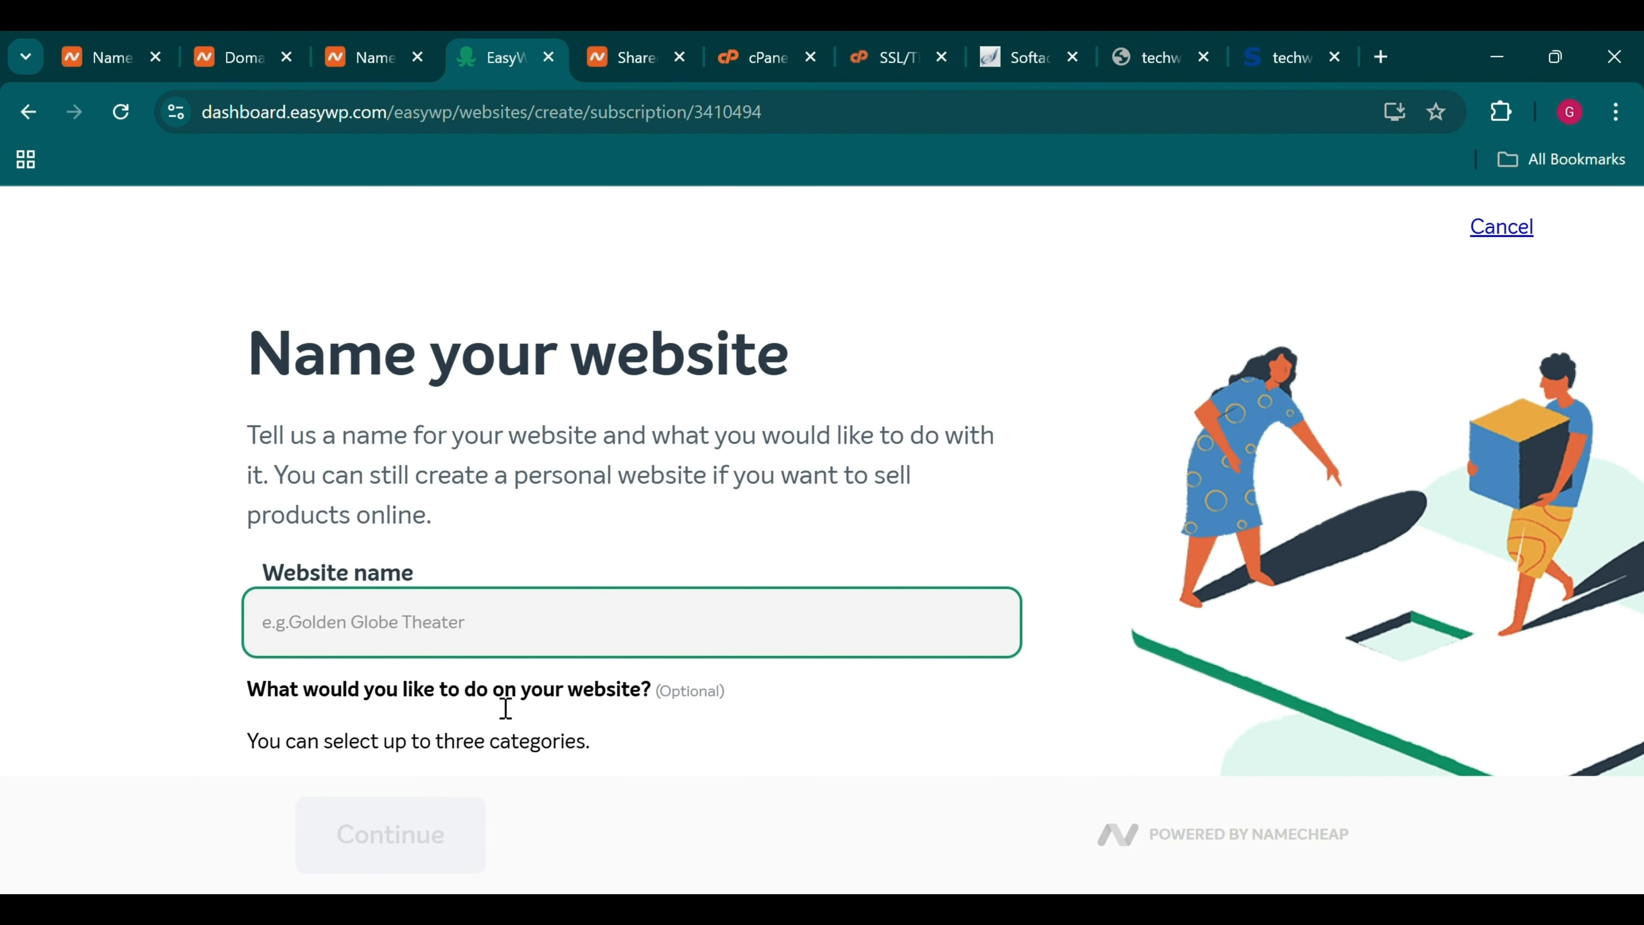
type("Glory's ")
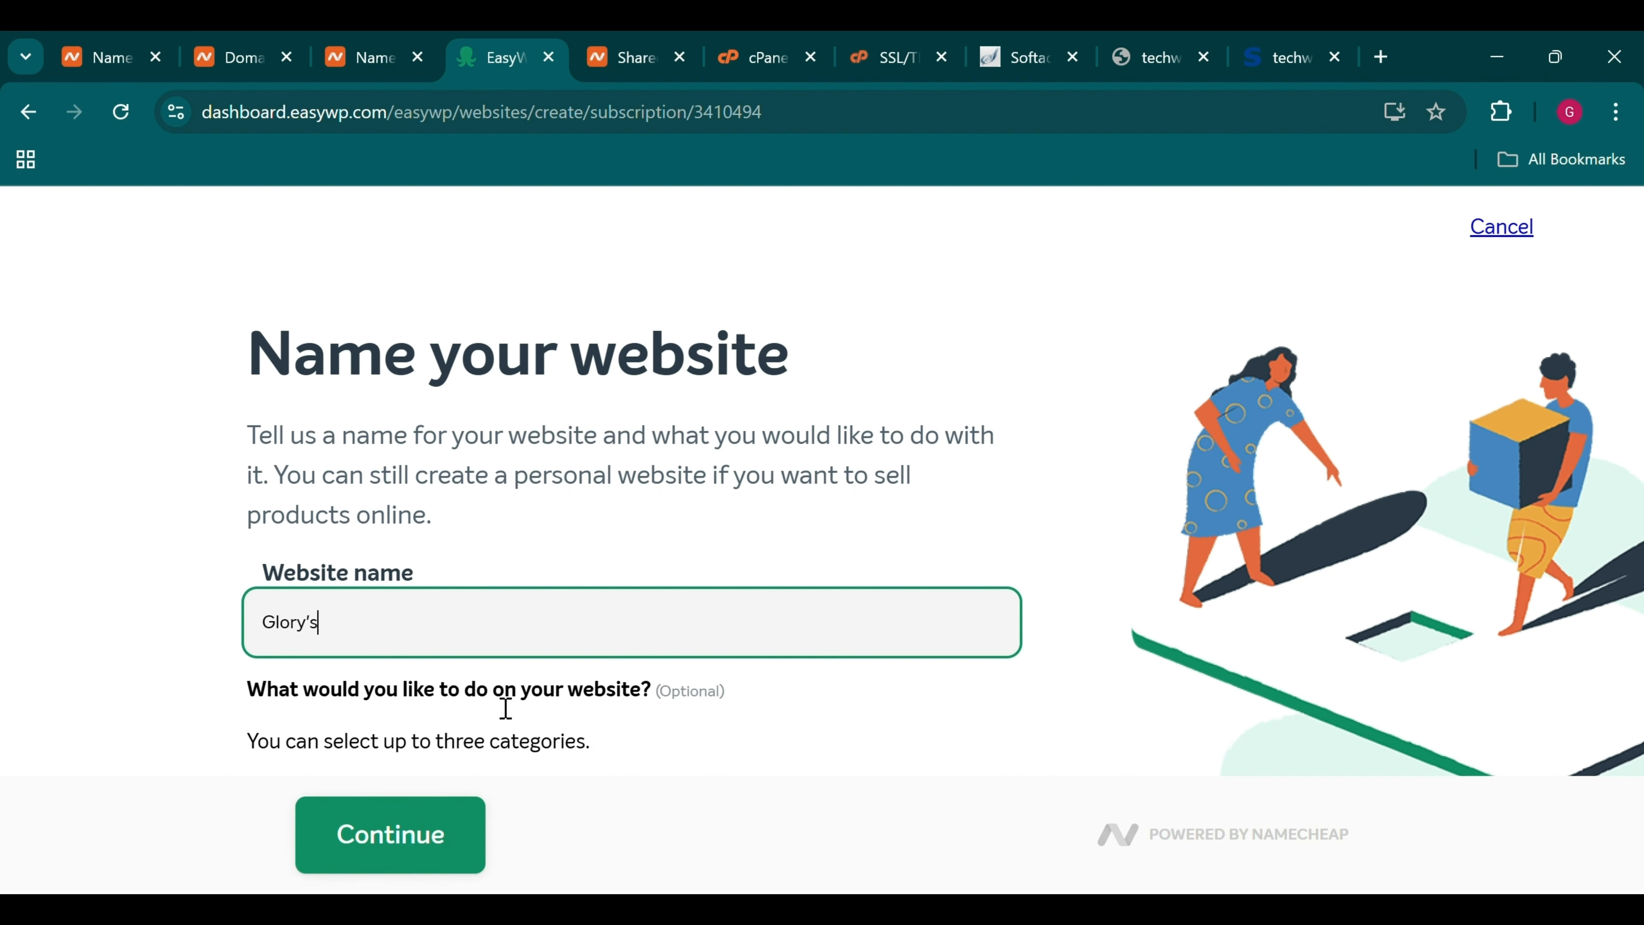
type("E-commerce")
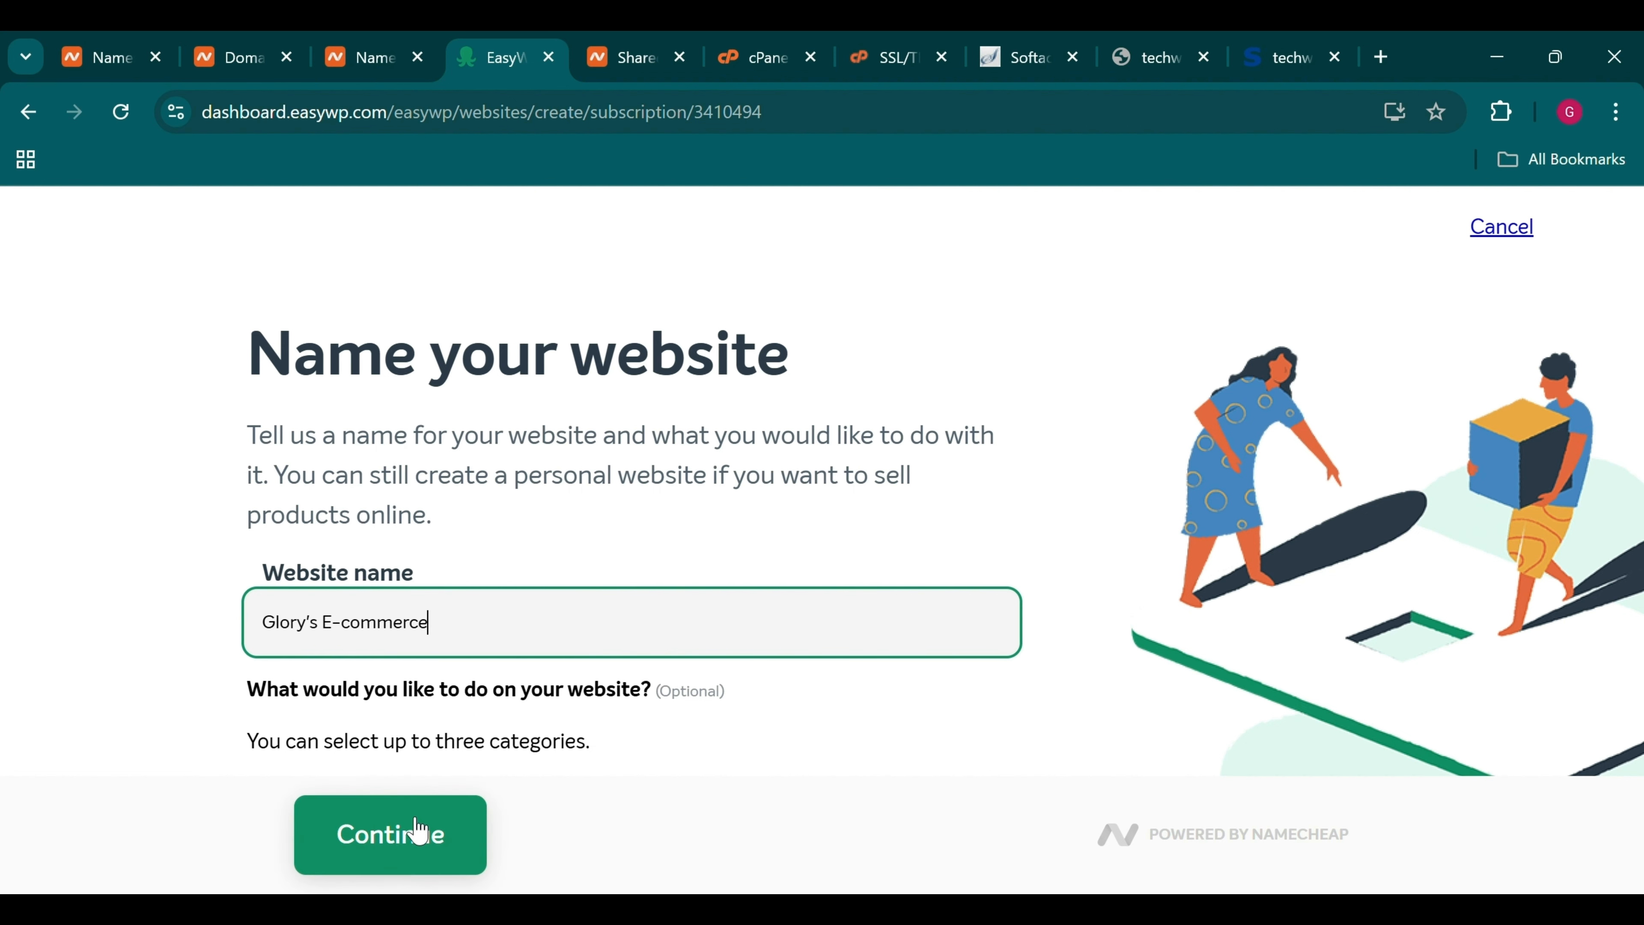
left_click(415, 834)
scroll(460, 531, "down", 3)
scroll(461, 531, "up", 1)
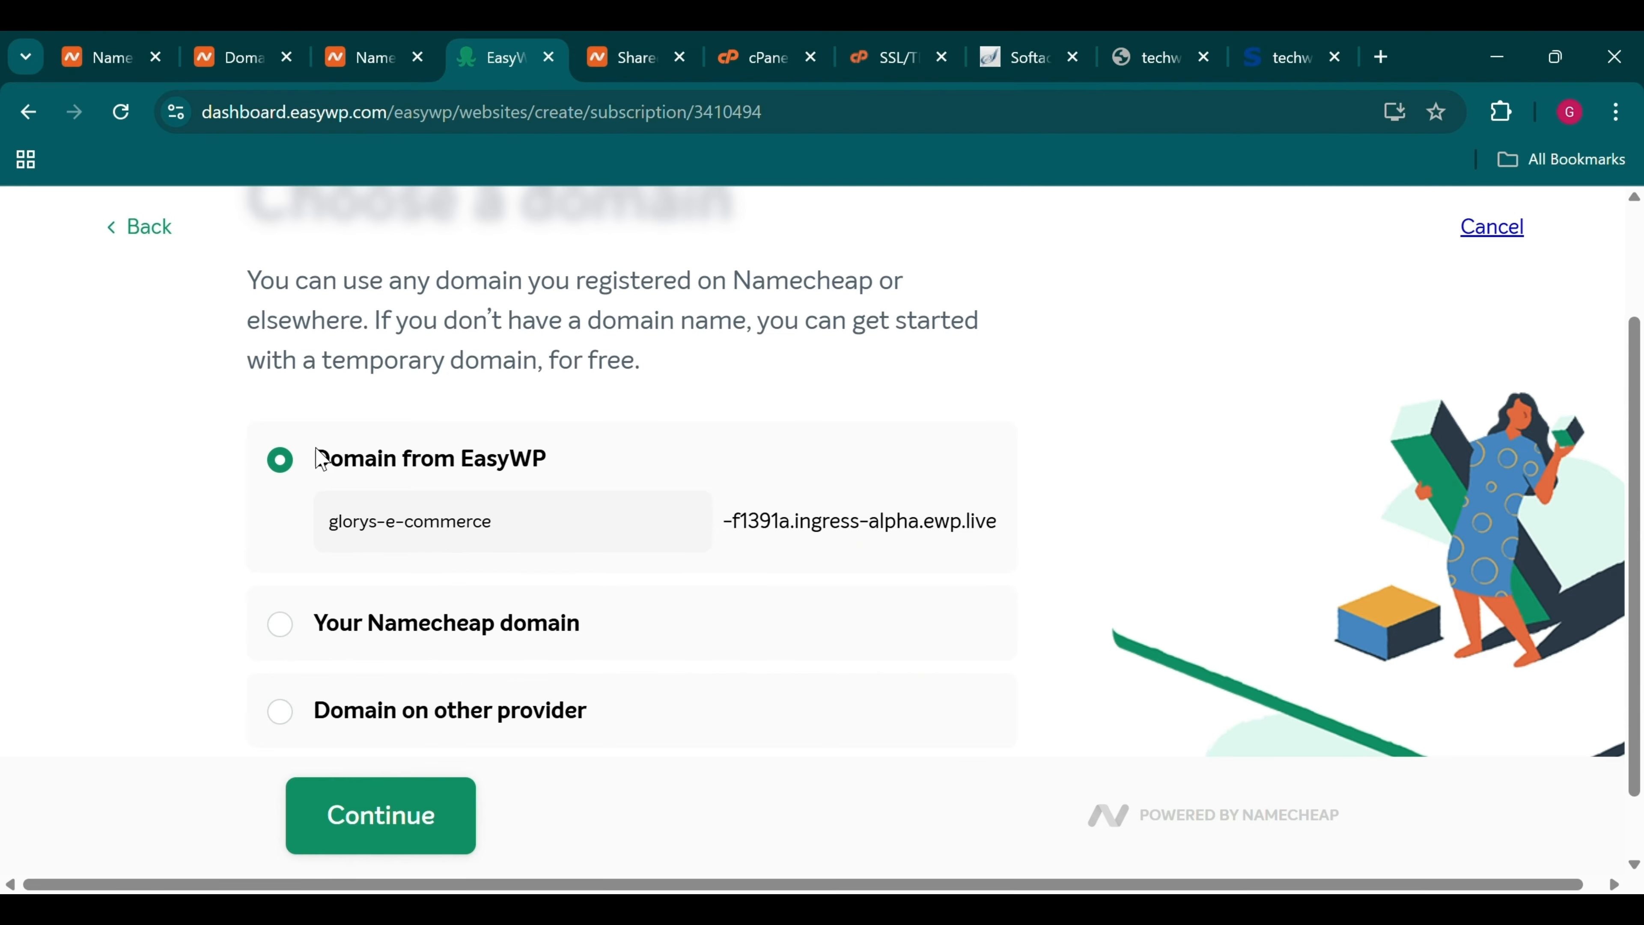
Inspect the free glorys-e-commerce ewp.live temporary domain EasyWP proposes
left_click_drag(317, 459, 558, 471)
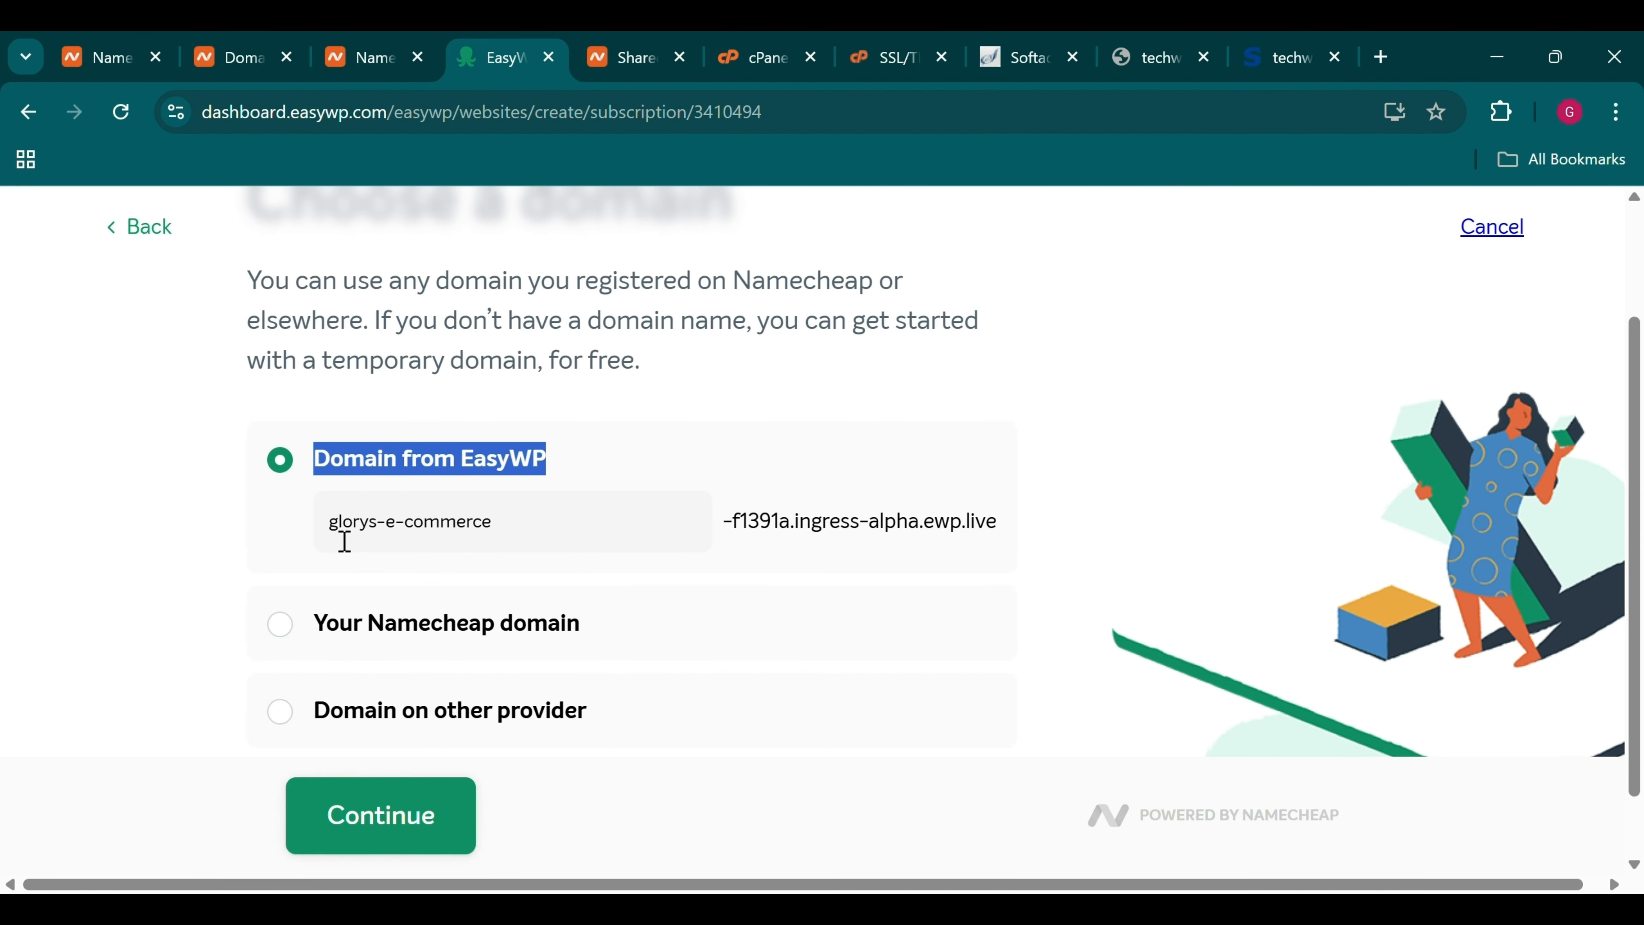
left_click_drag(344, 542, 741, 574)
left_click(862, 526)
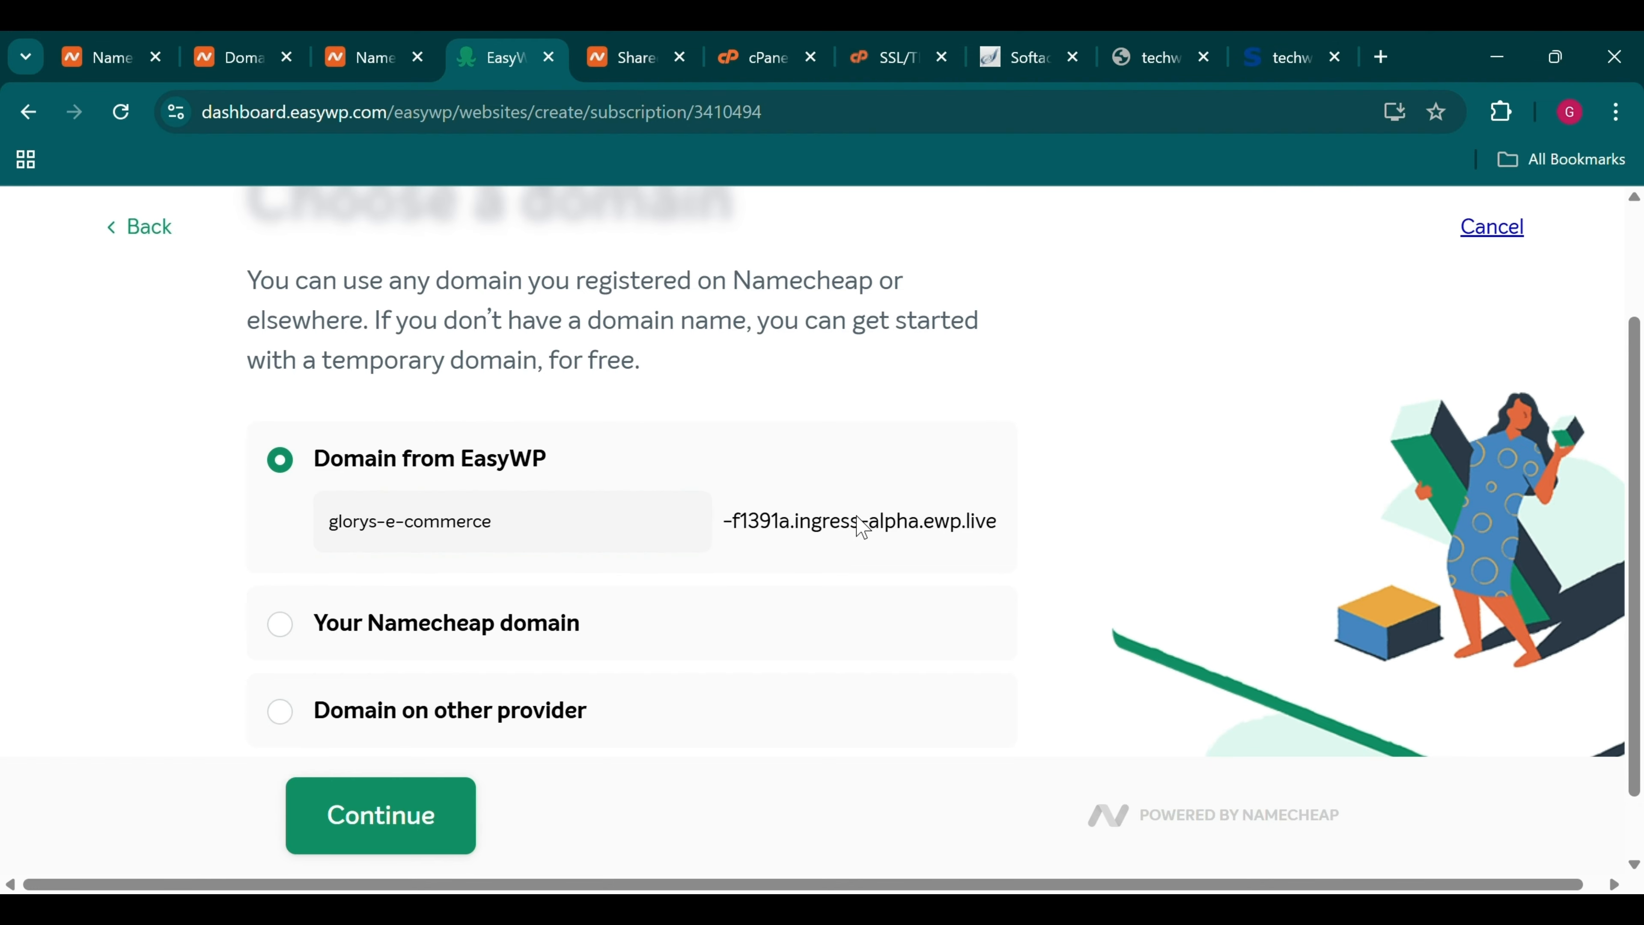
triple_click(862, 525)
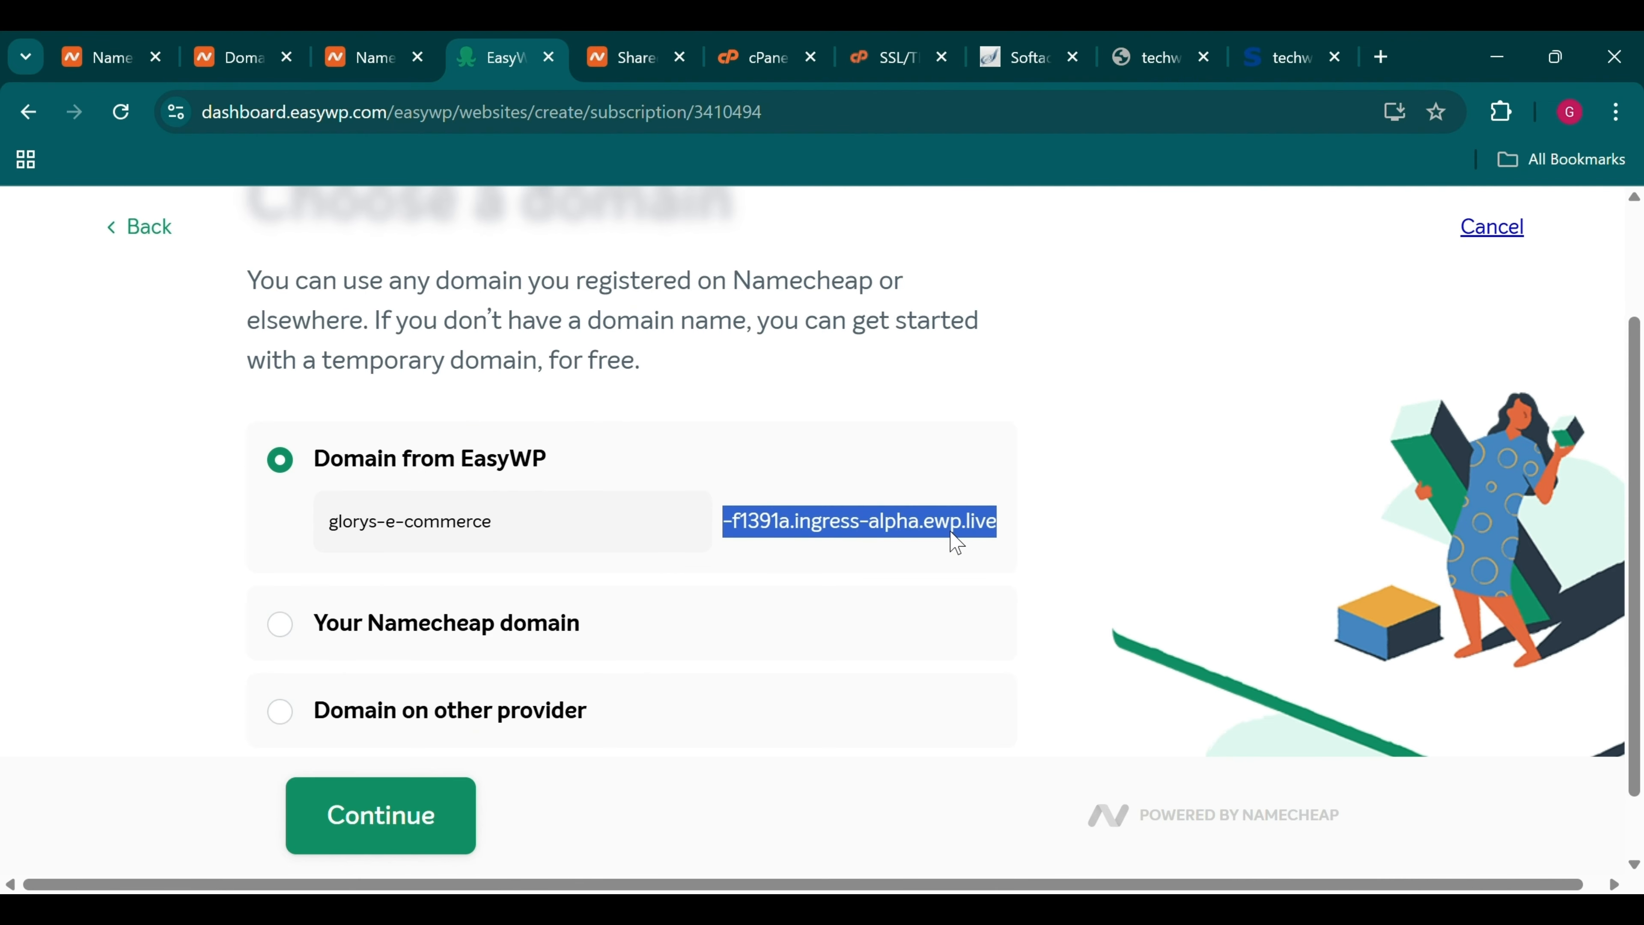
Use the Namecheap domain techwithglory.online for the site and continue to themes
left_click(551, 638)
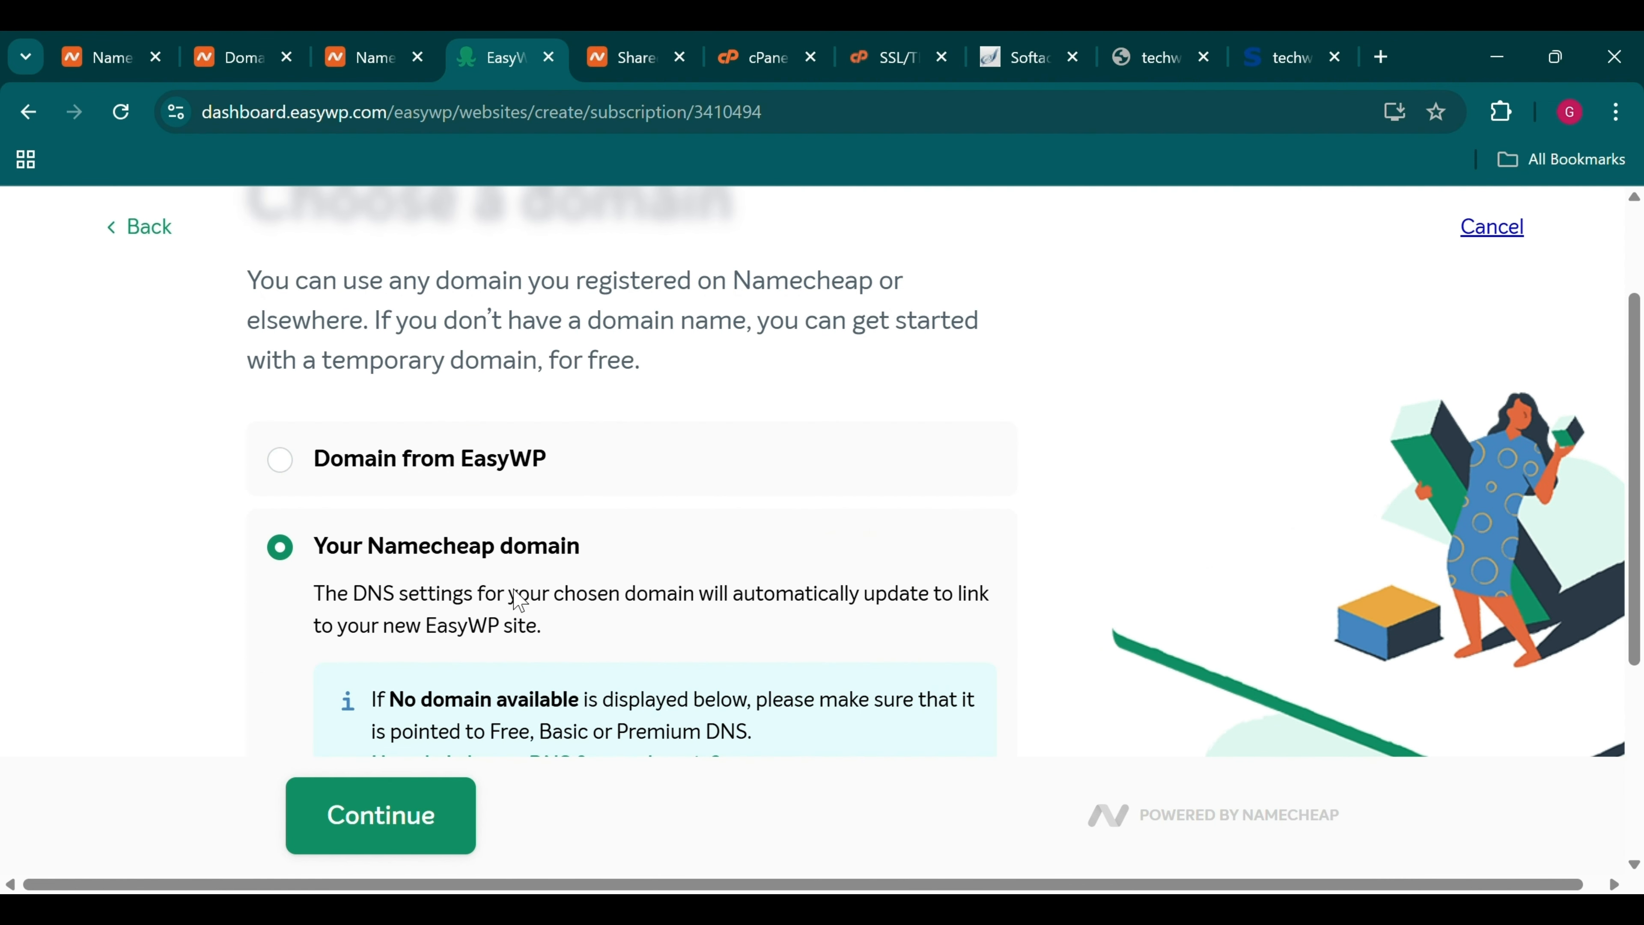
scroll(517, 599, "down", 5)
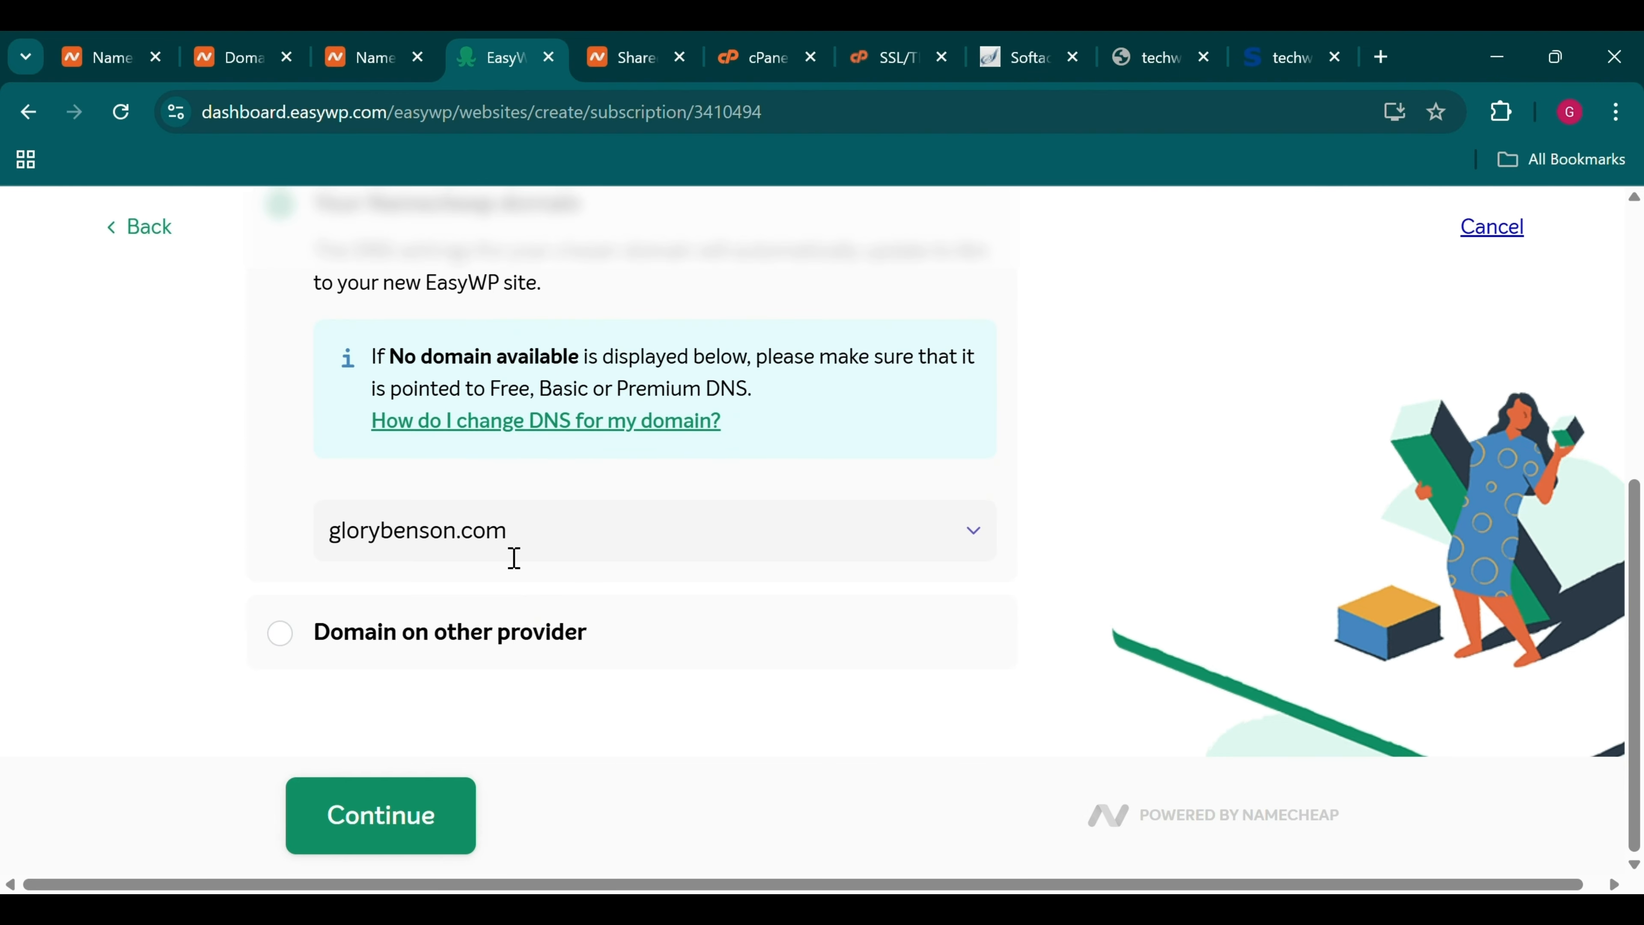
left_click(514, 558)
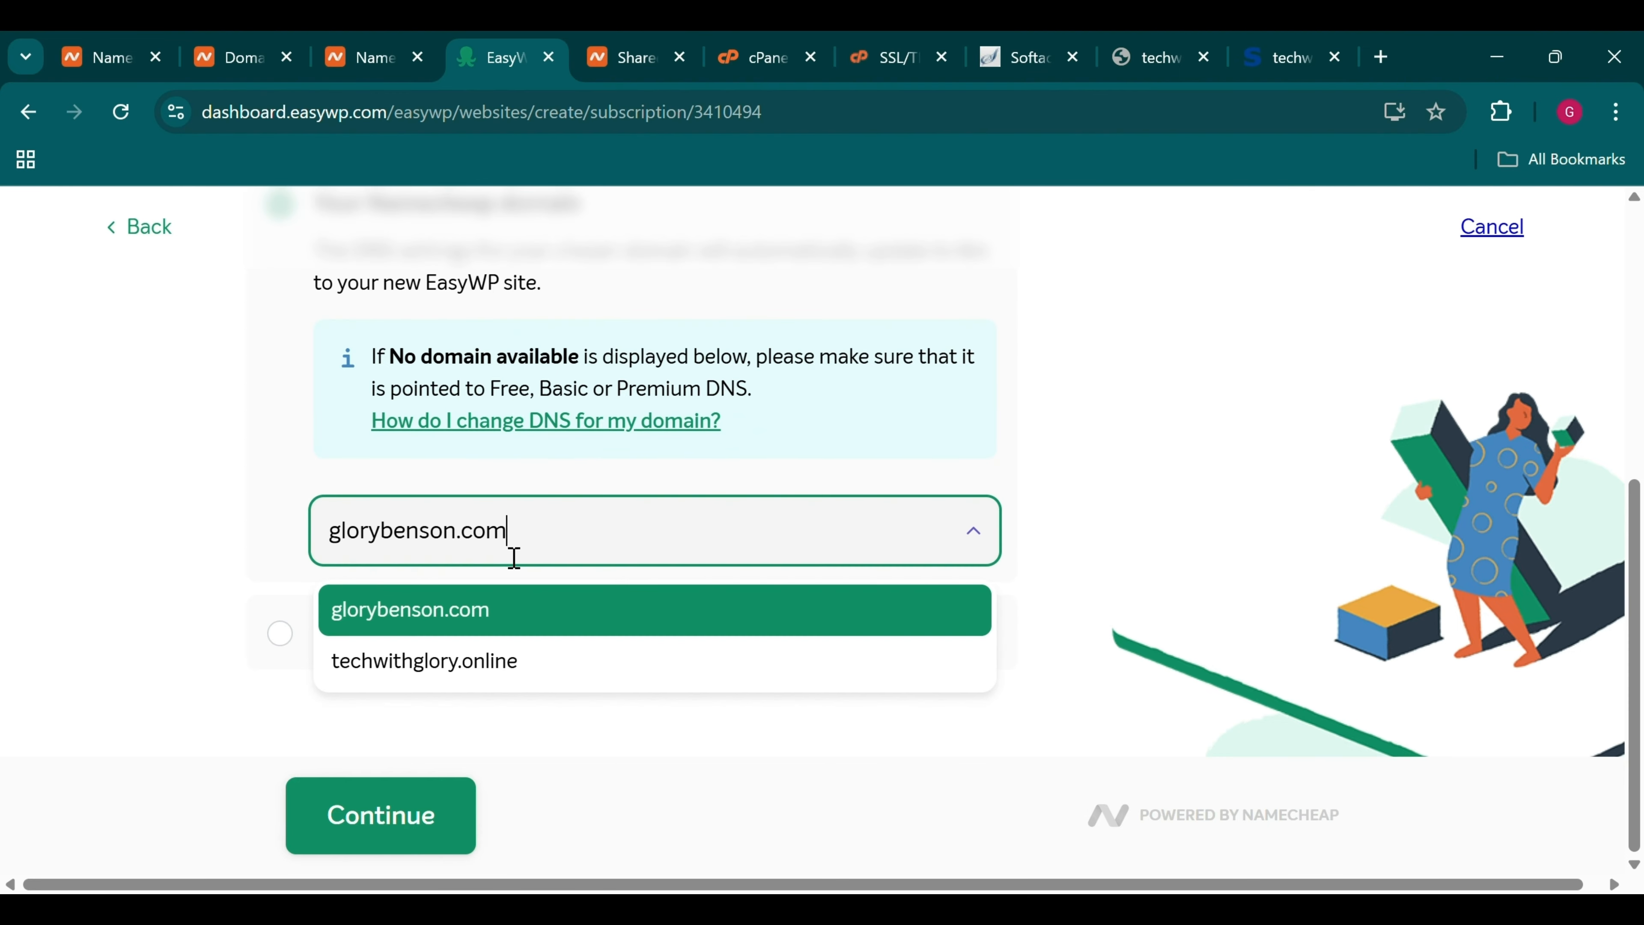
left_click(456, 664)
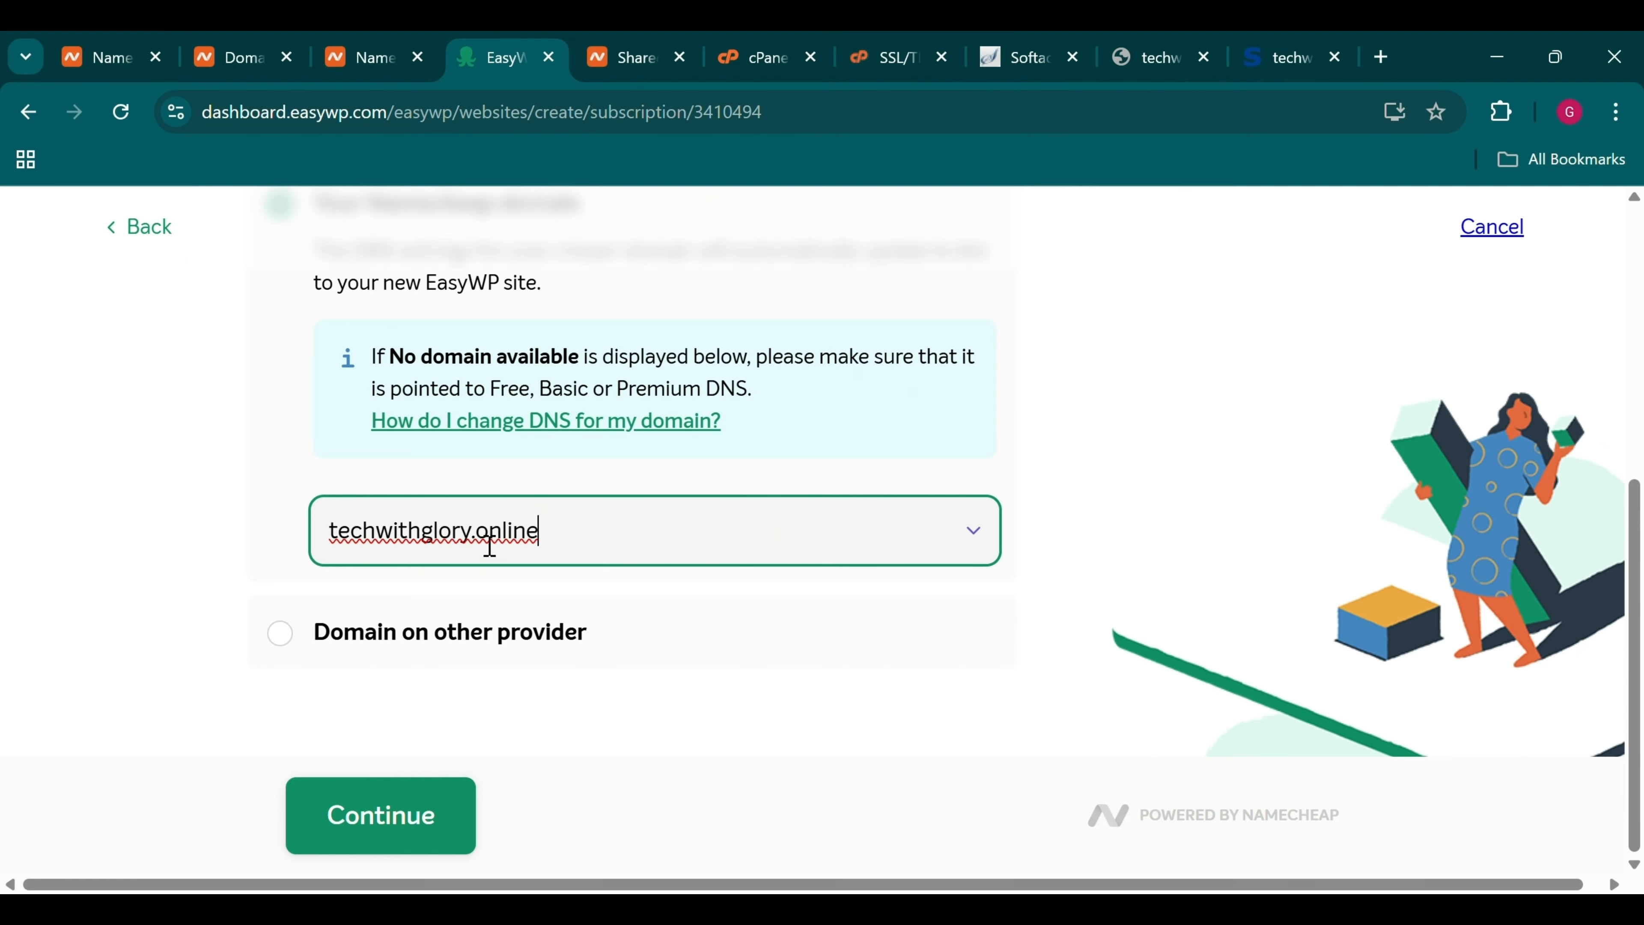
scroll(490, 546, "up", 3)
scroll(489, 546, "down", 3)
left_click(410, 810)
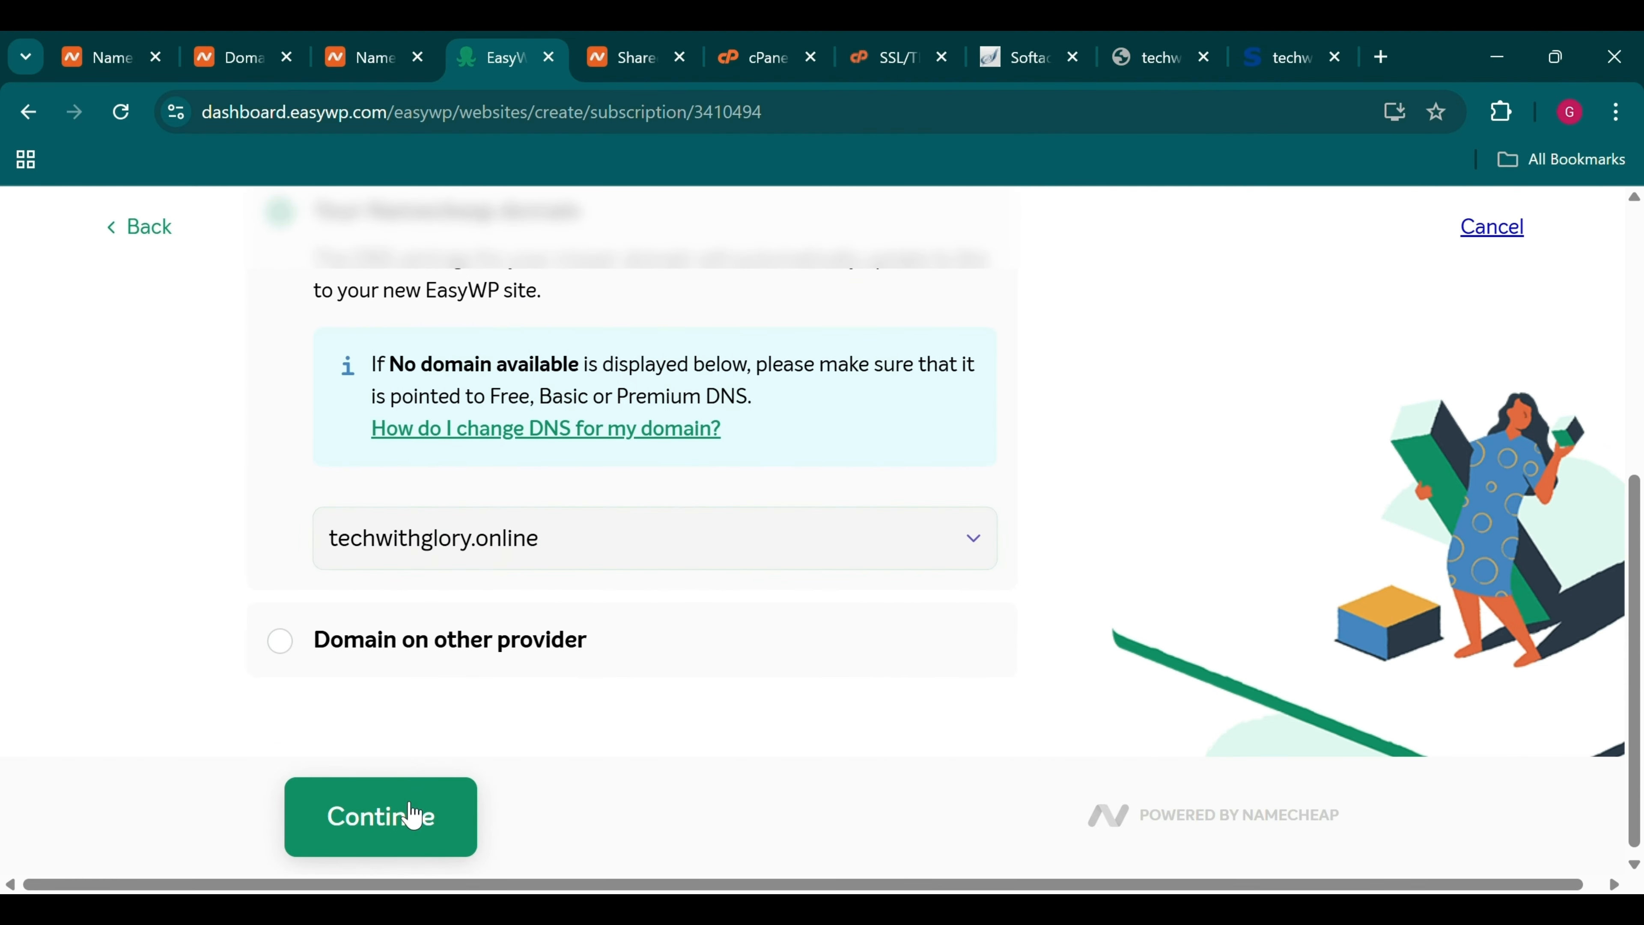
scroll(462, 606, "down", 3)
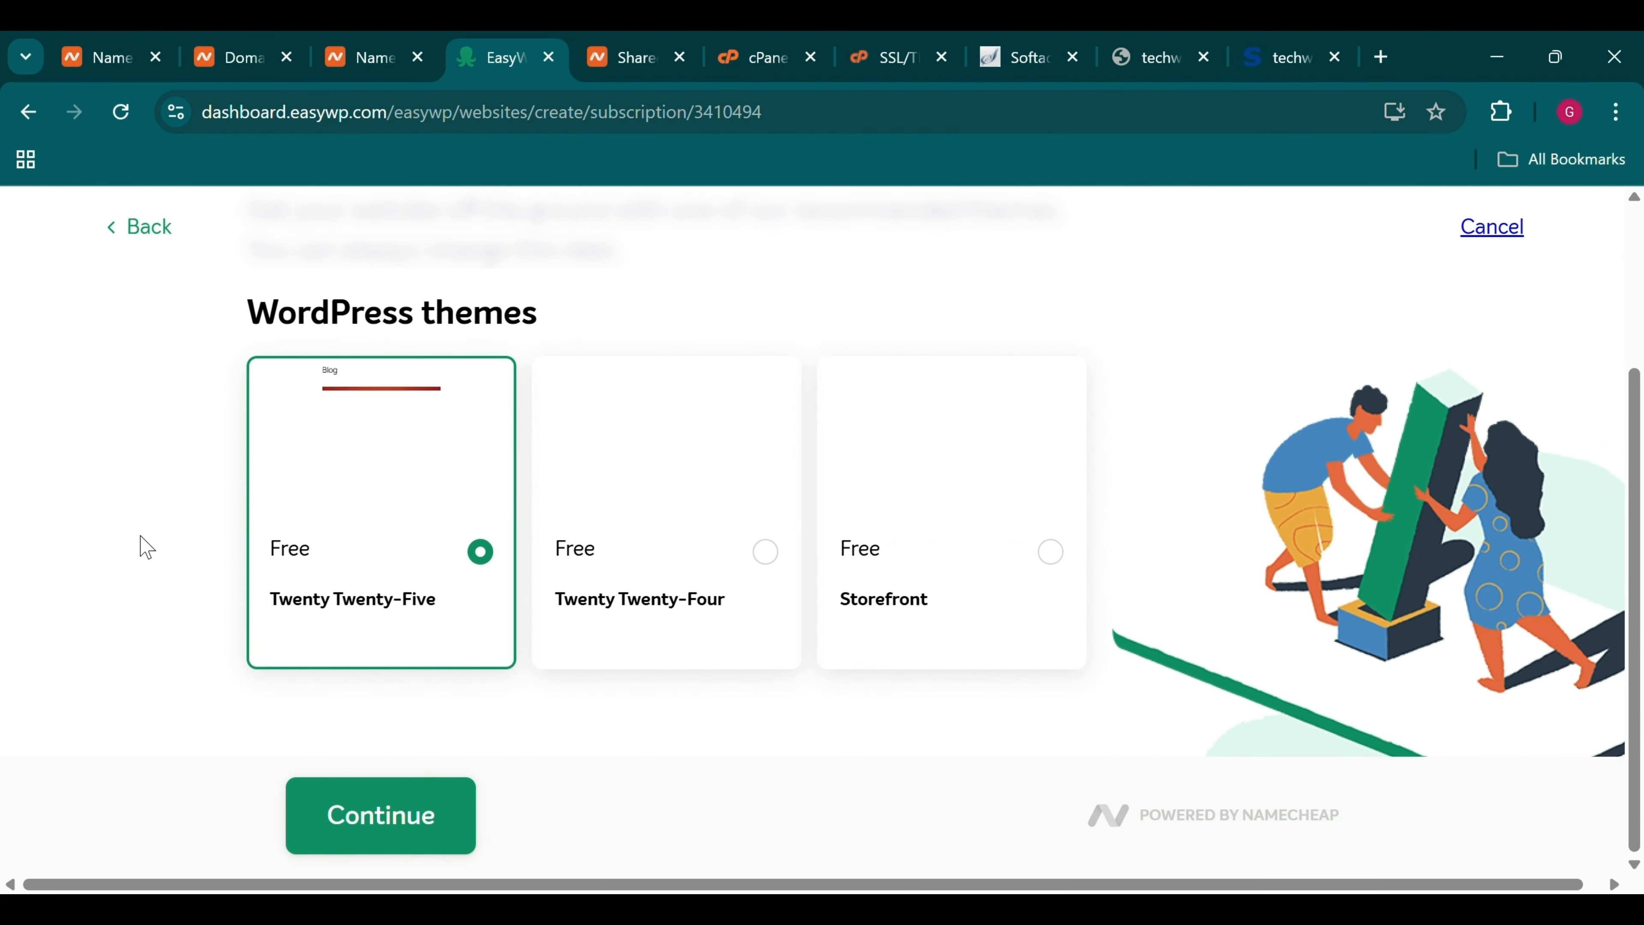
Skip the theme step, keeping the default Twenty Twenty-Five theme
scroll(147, 547, "up", 3)
scroll(146, 547, "down", 3)
scroll(147, 547, "up", 3)
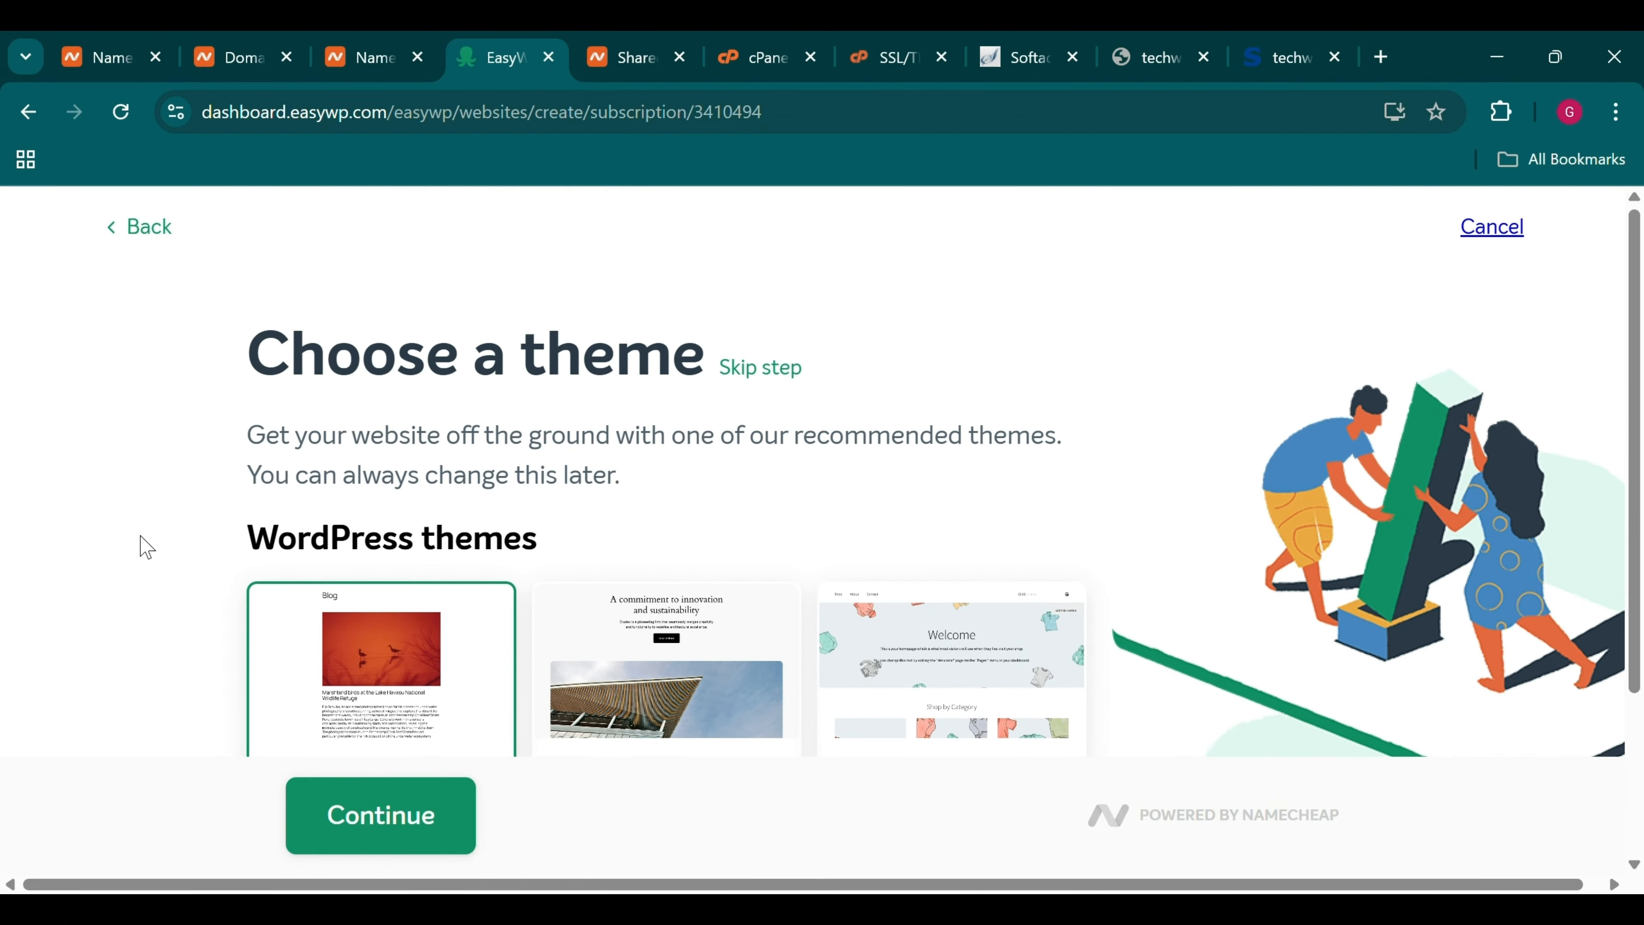
scroll(146, 547, "down", 3)
scroll(518, 557, "up", 3)
scroll(517, 557, "right", 1)
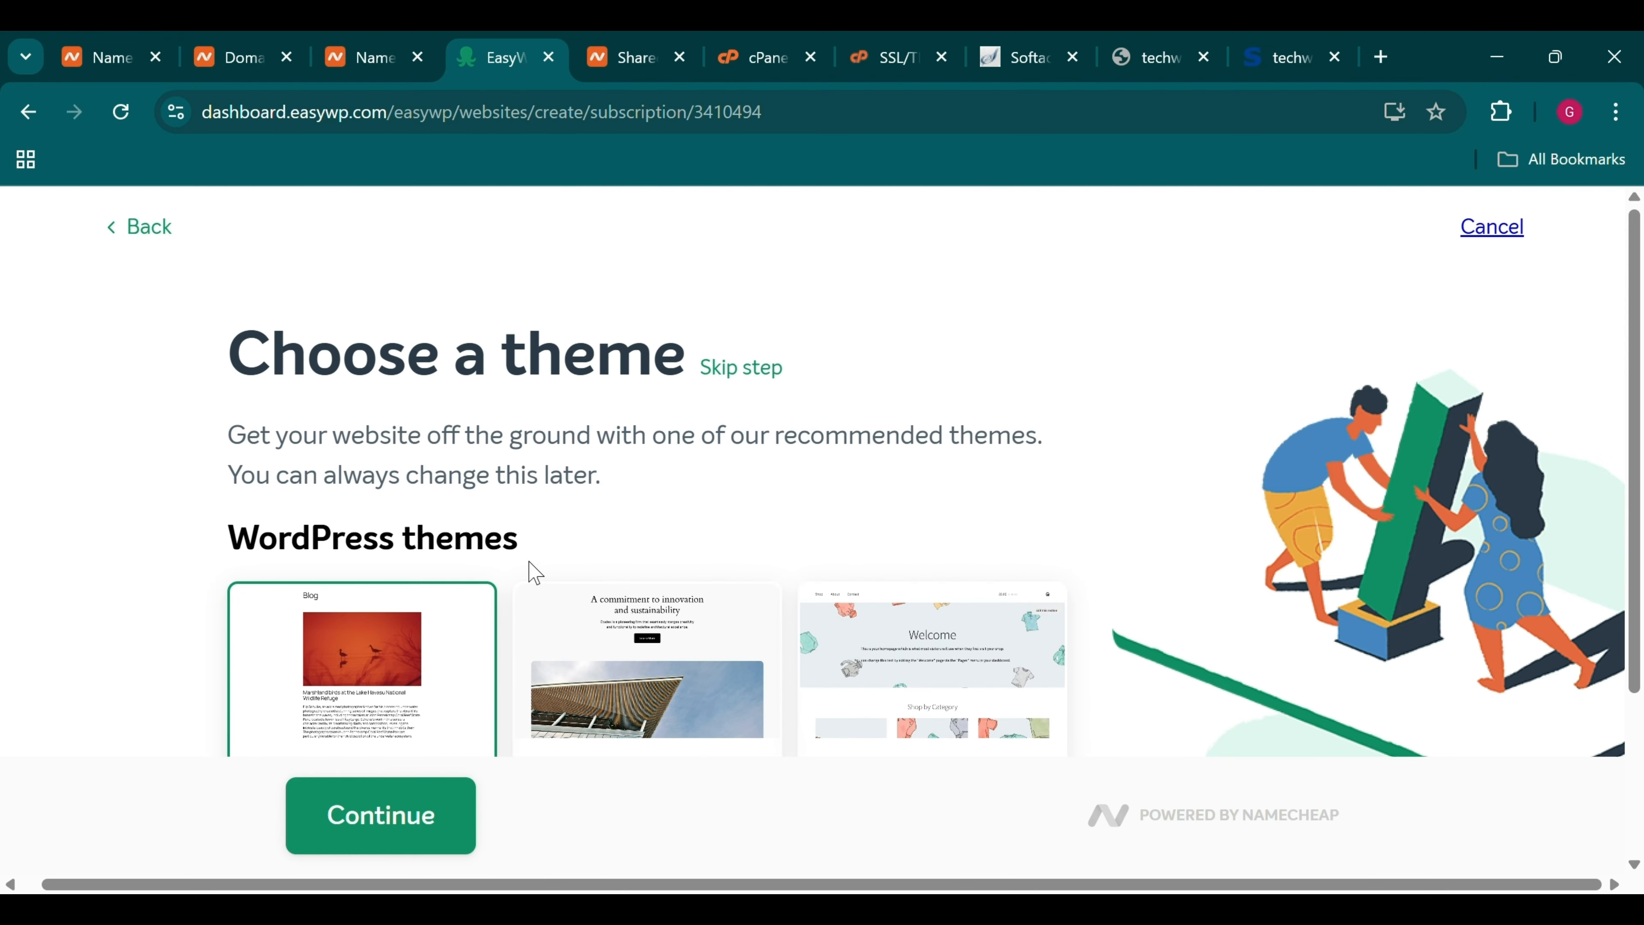
scroll(534, 571, "down", 3)
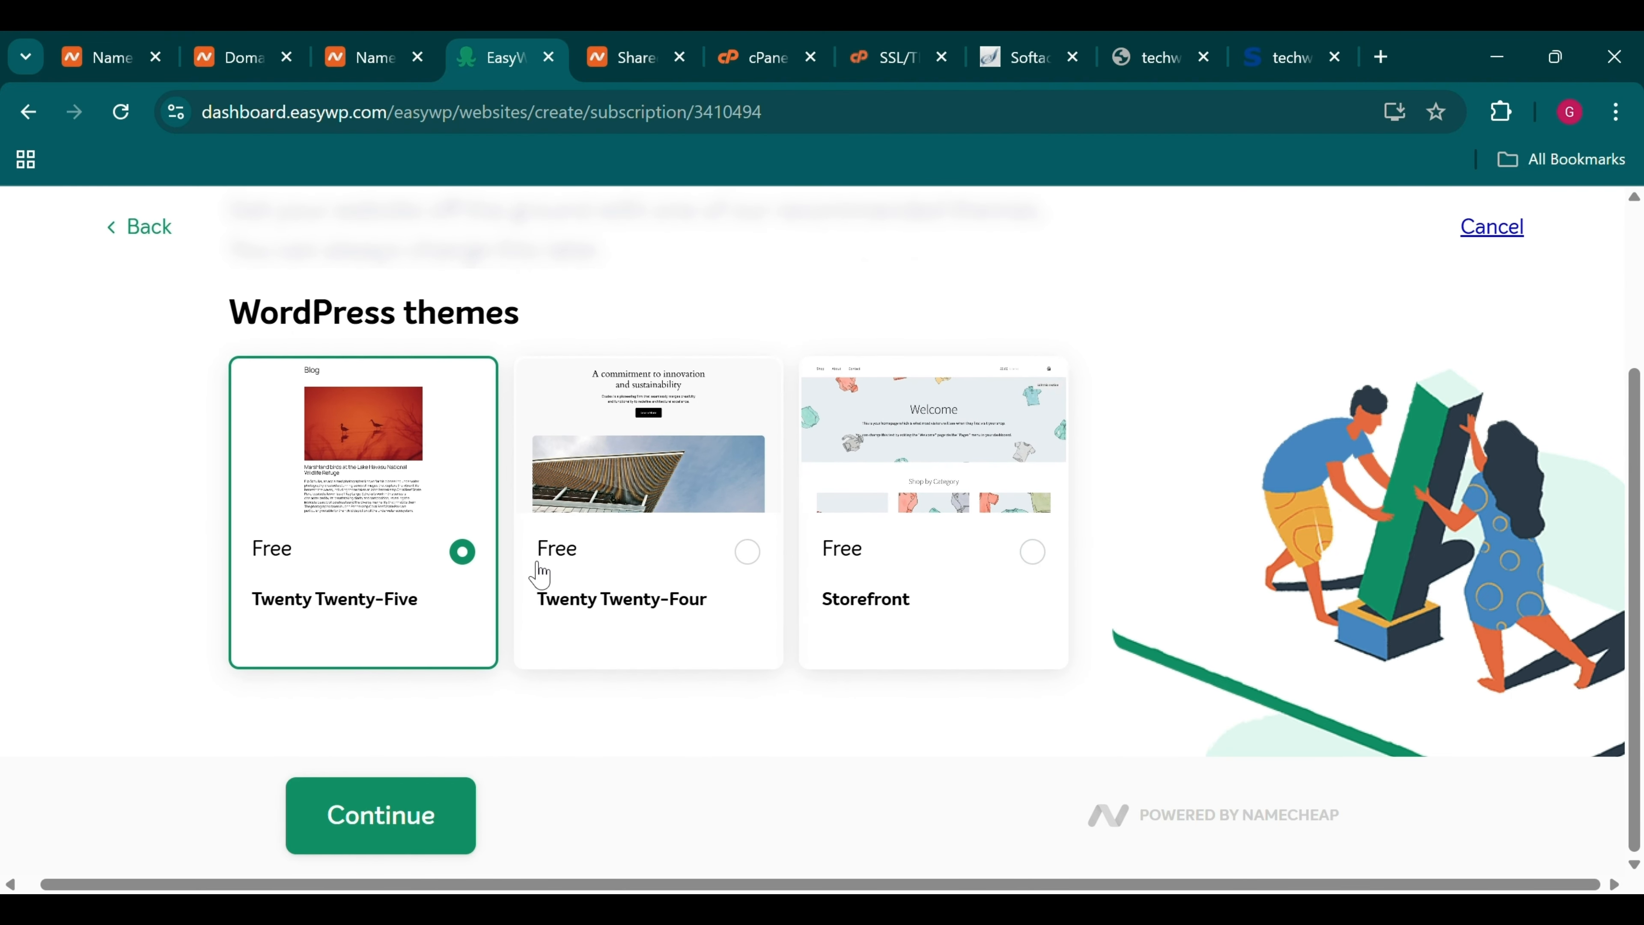
scroll(539, 573, "up", 3)
scroll(536, 572, "down", 3)
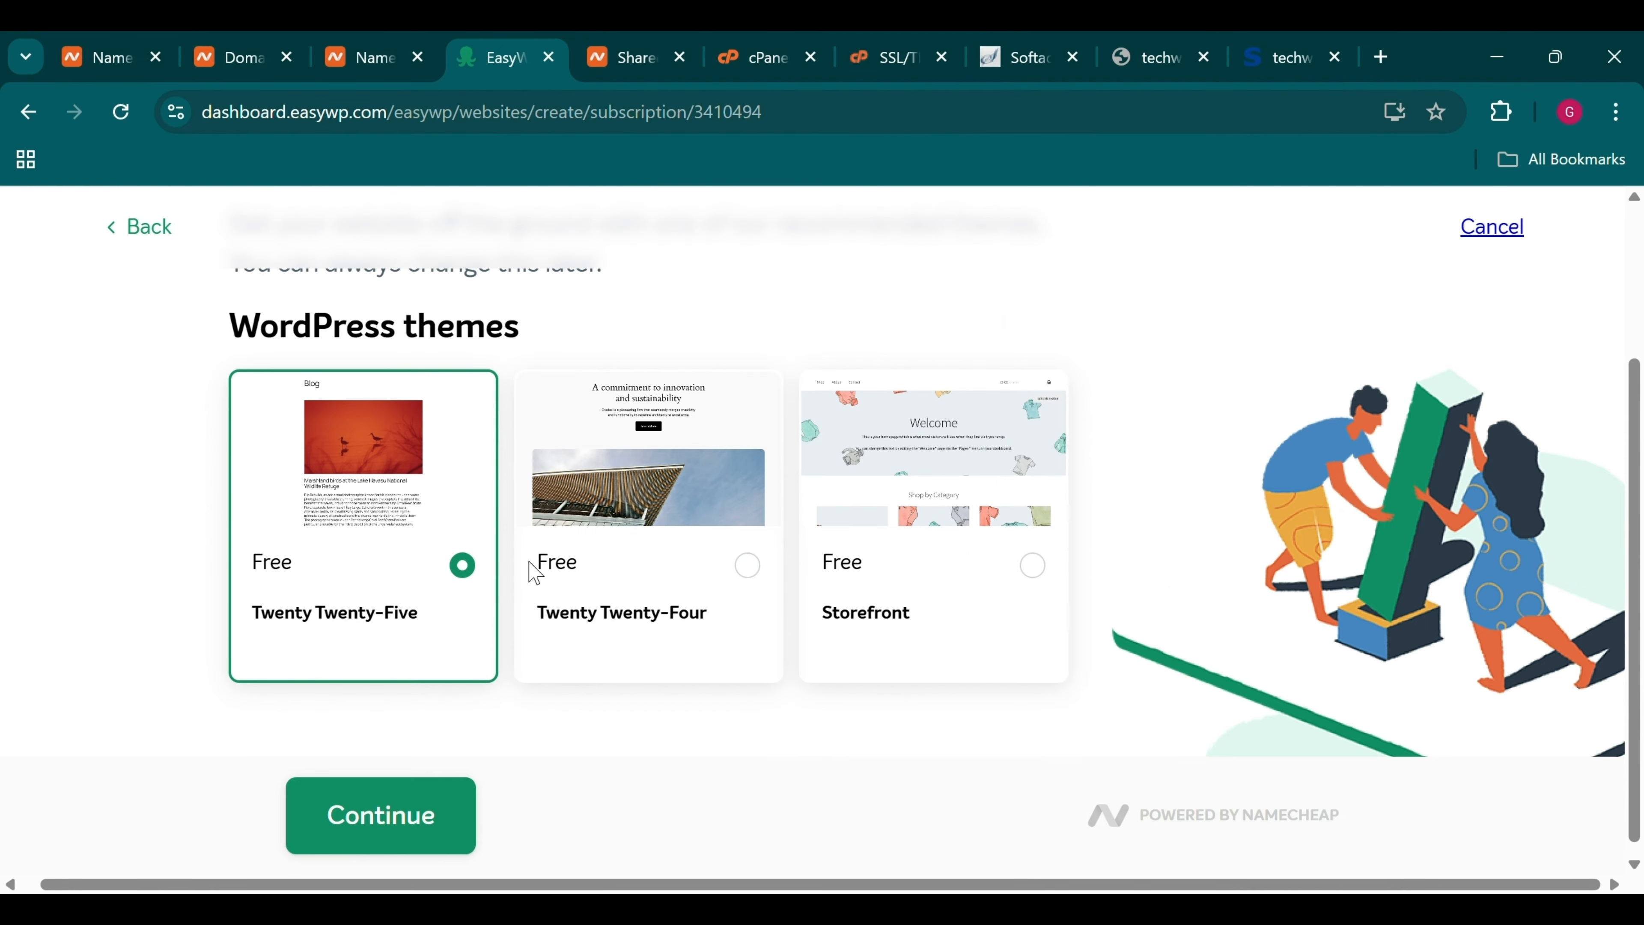
scroll(534, 572, "up", 2)
scroll(535, 573, "up", 1)
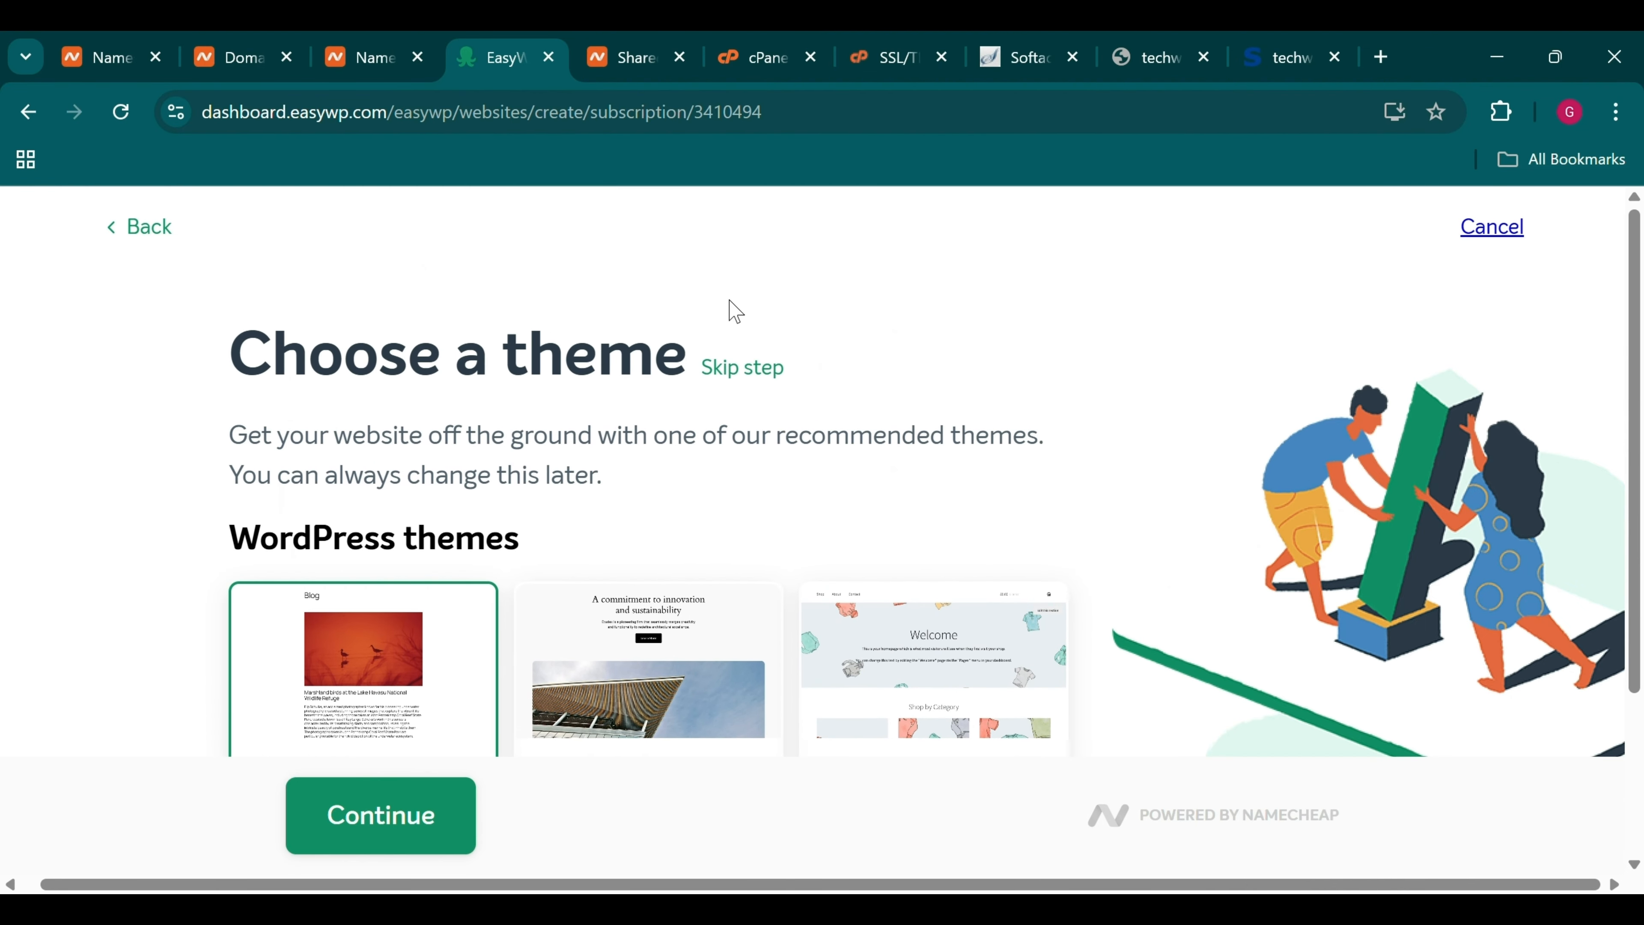
left_click(762, 374)
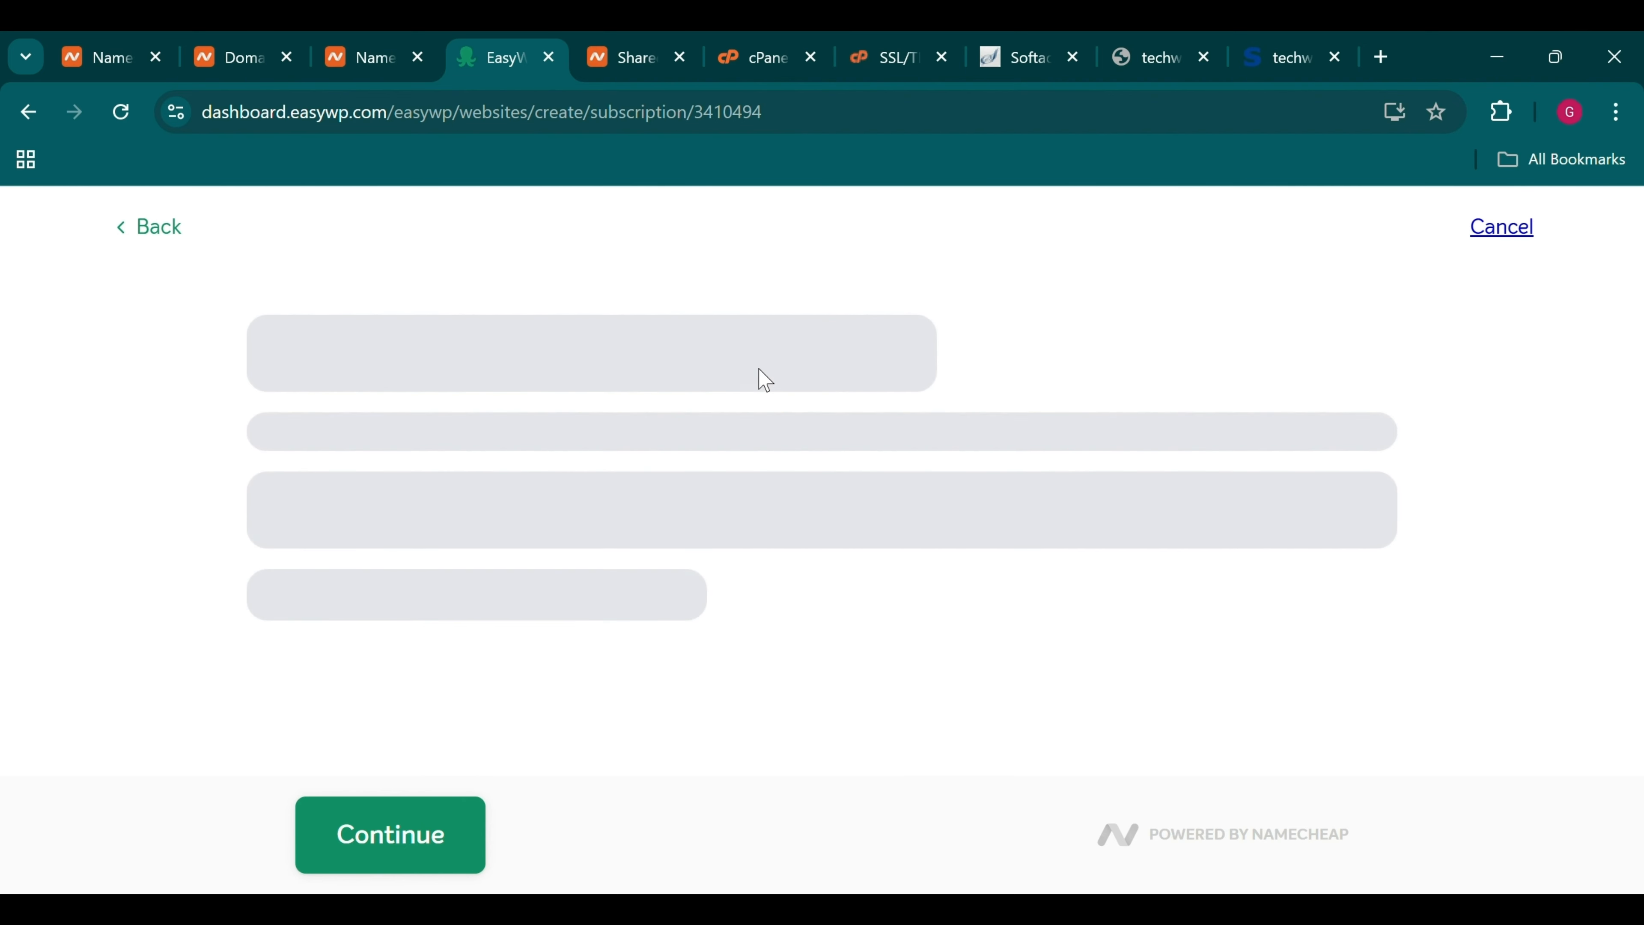
Skip plugins, review the Starter Monthly details, and create the website
scroll(782, 549, "down", 15)
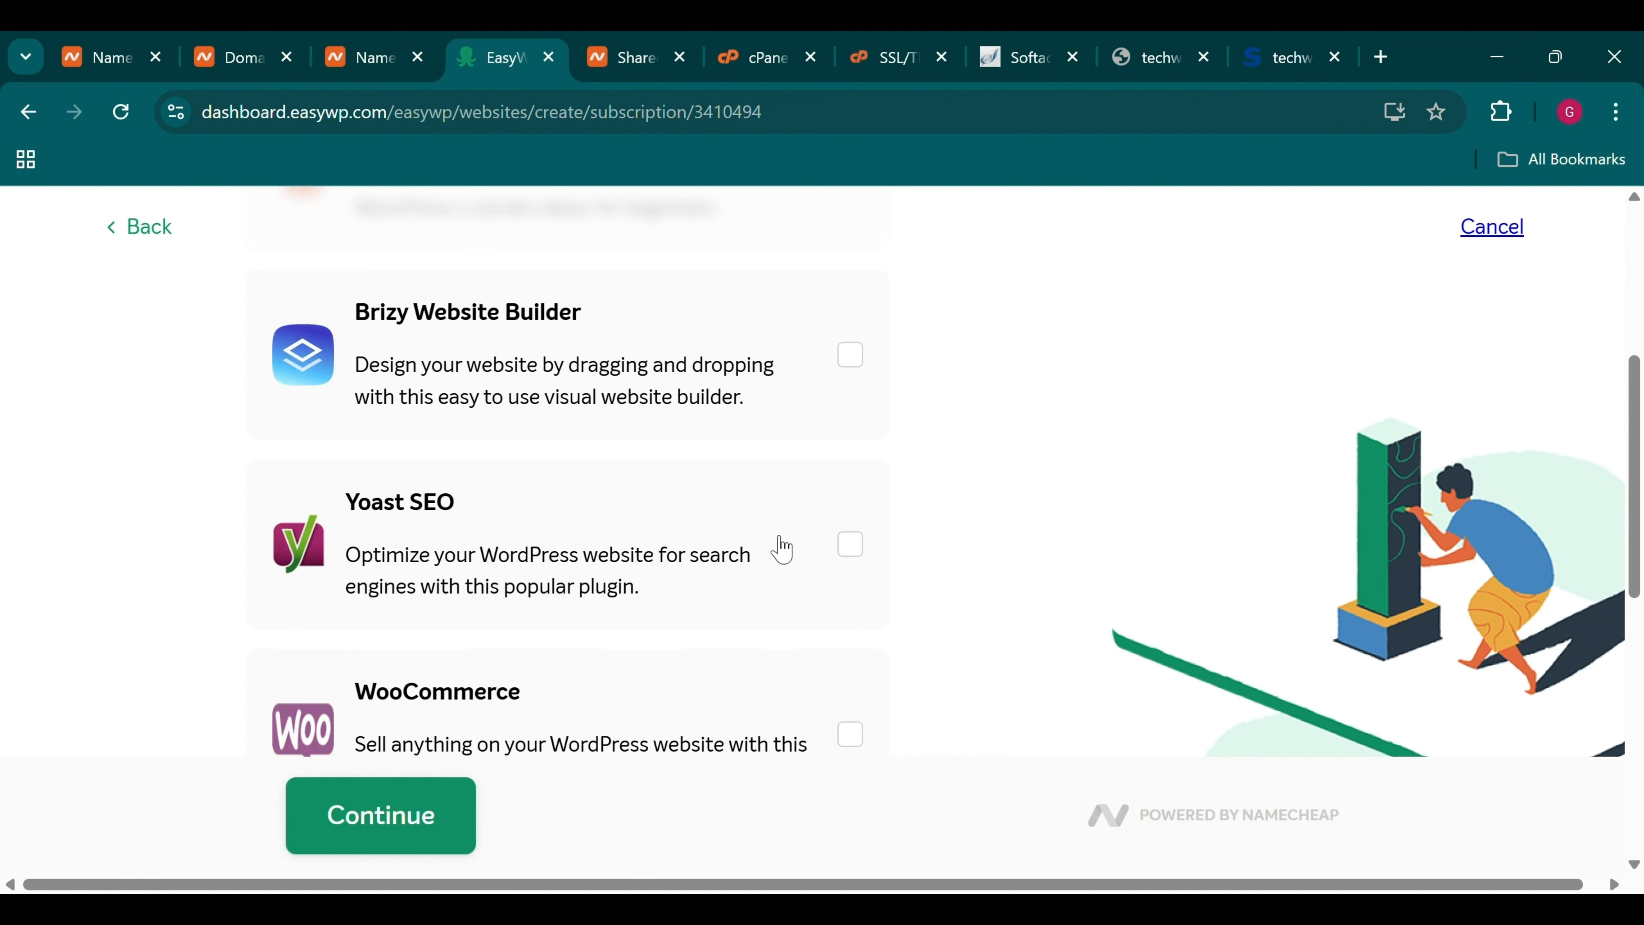
scroll(782, 549, "up", 15)
scroll(782, 549, "up", 1)
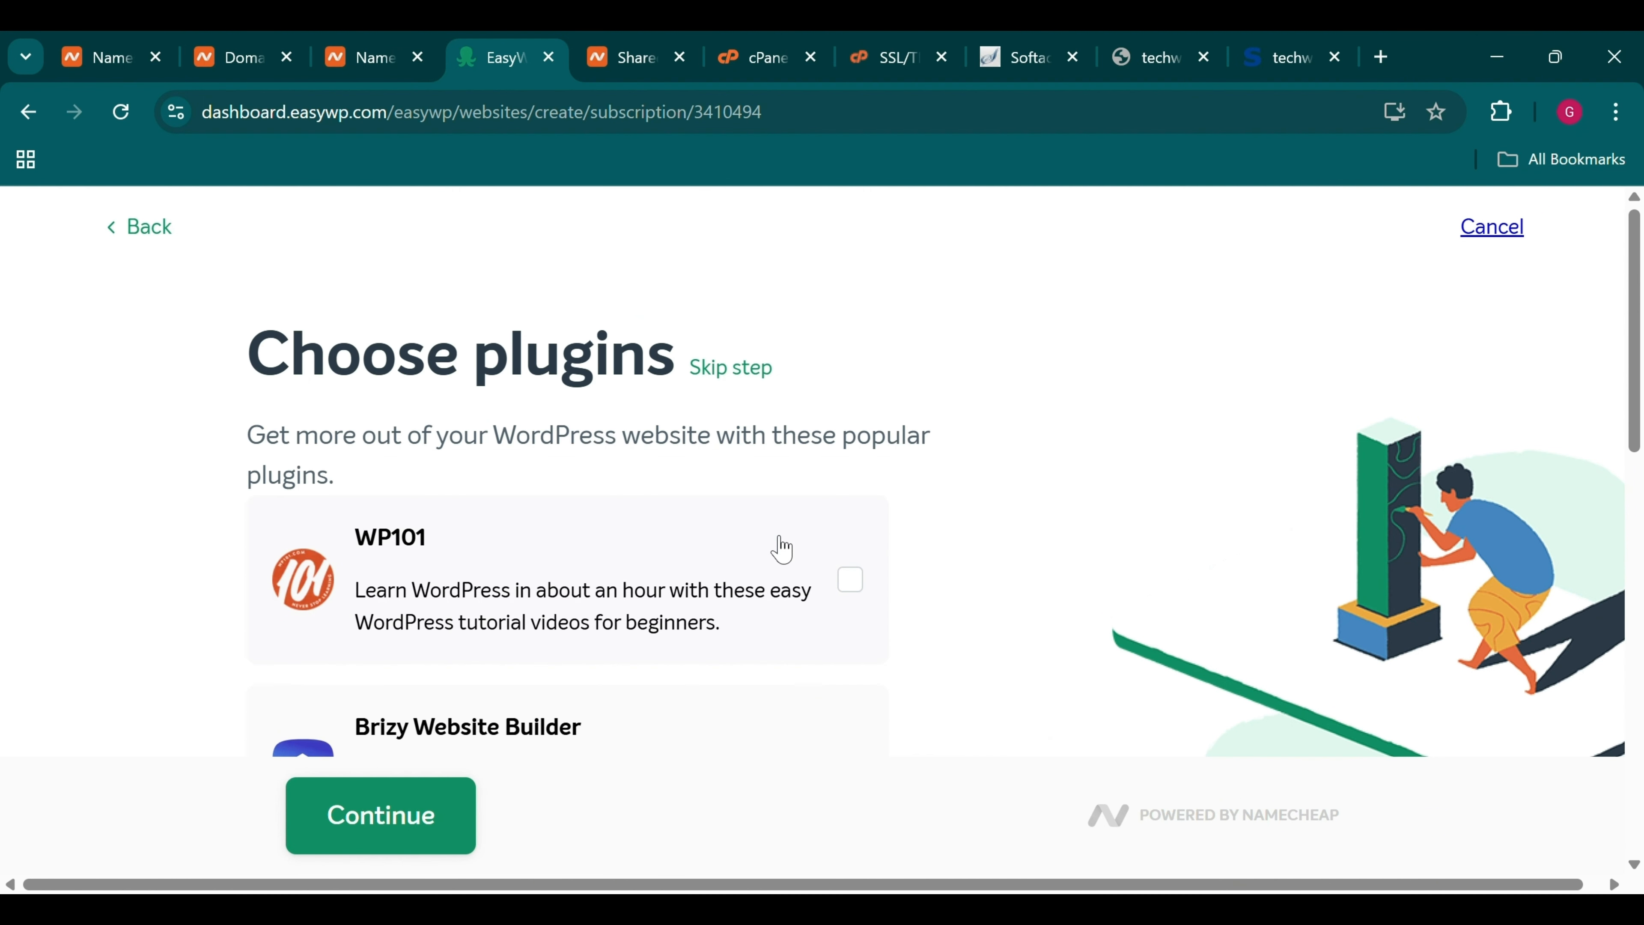
left_click(723, 367)
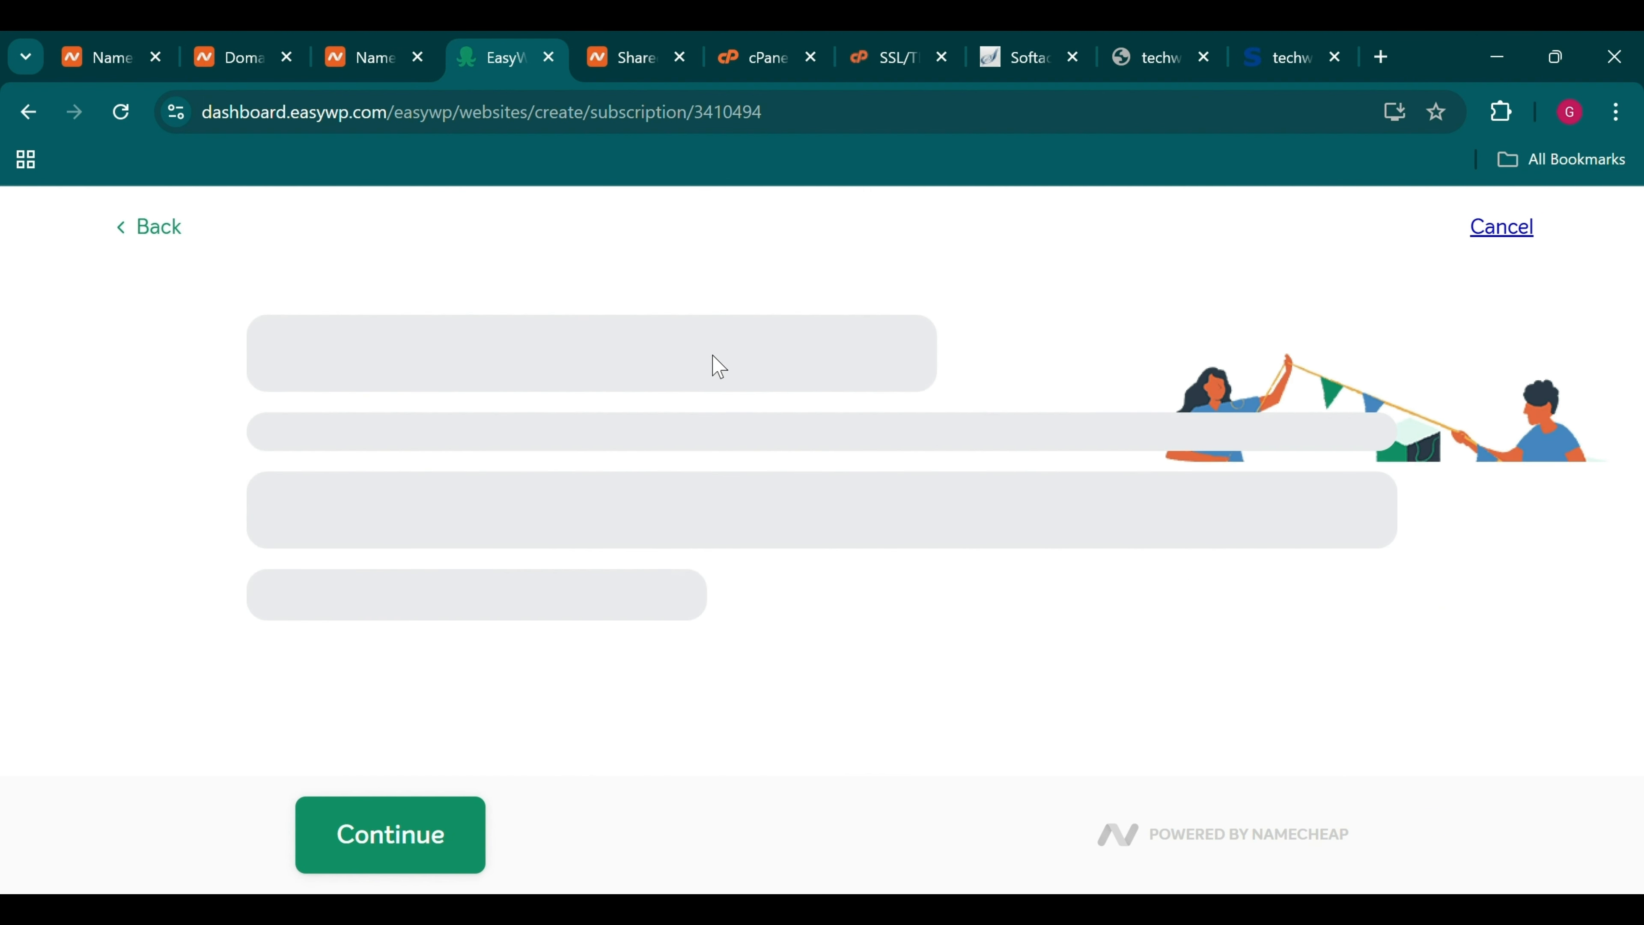
scroll(686, 451, "down", 5)
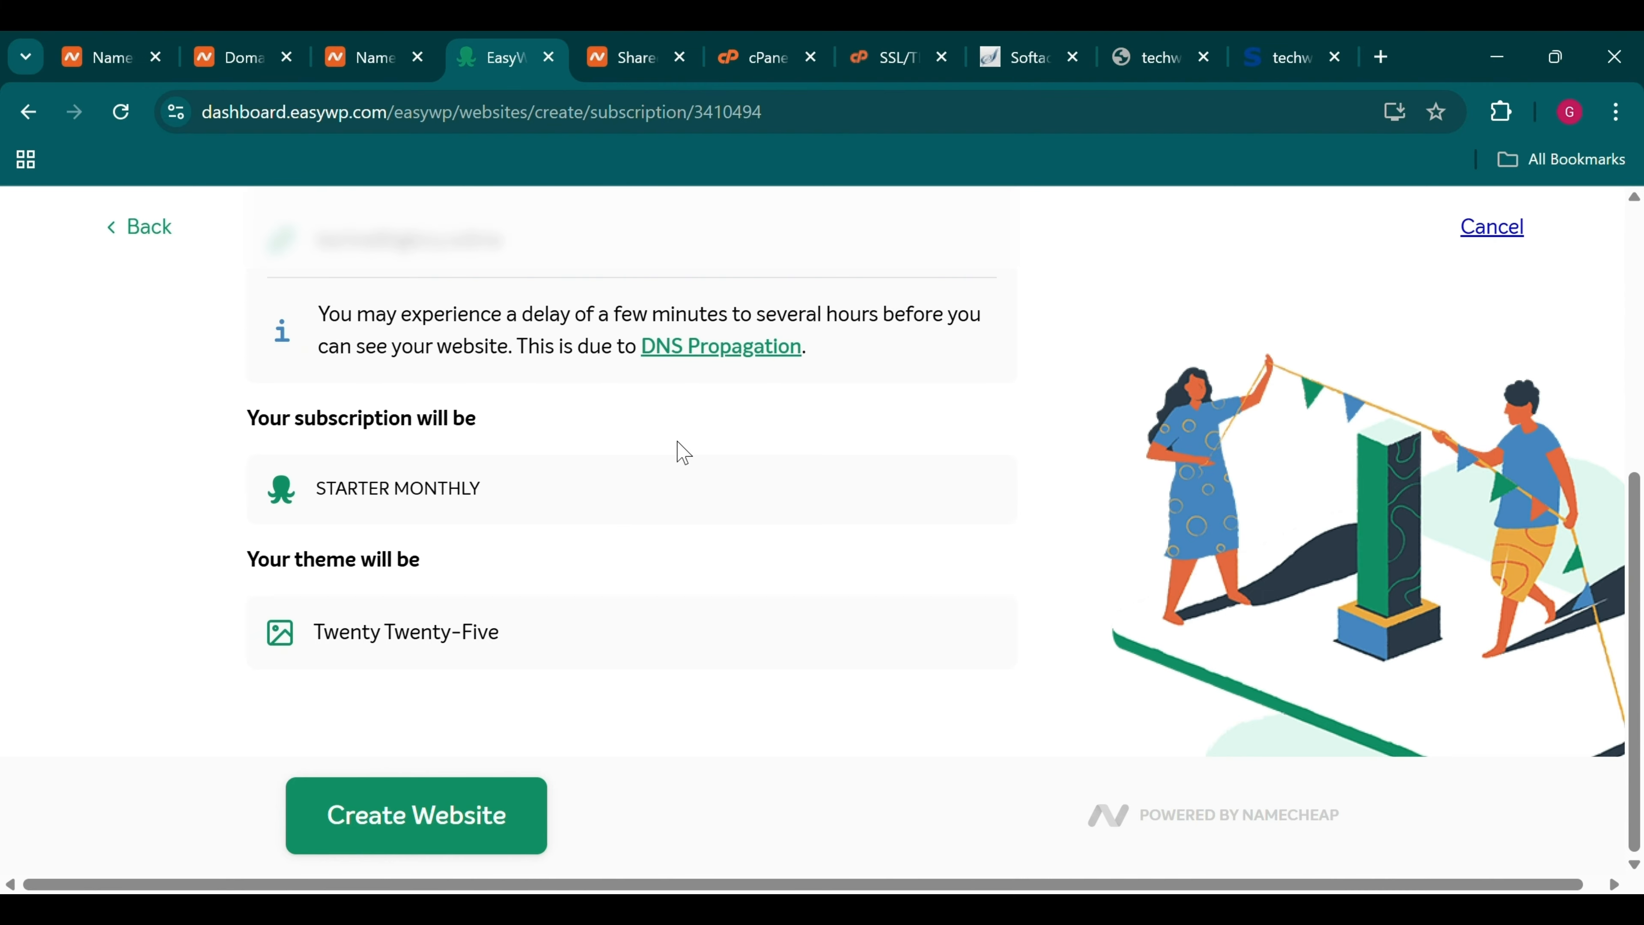
scroll(680, 451, "up", 5)
scroll(681, 452, "down", 4)
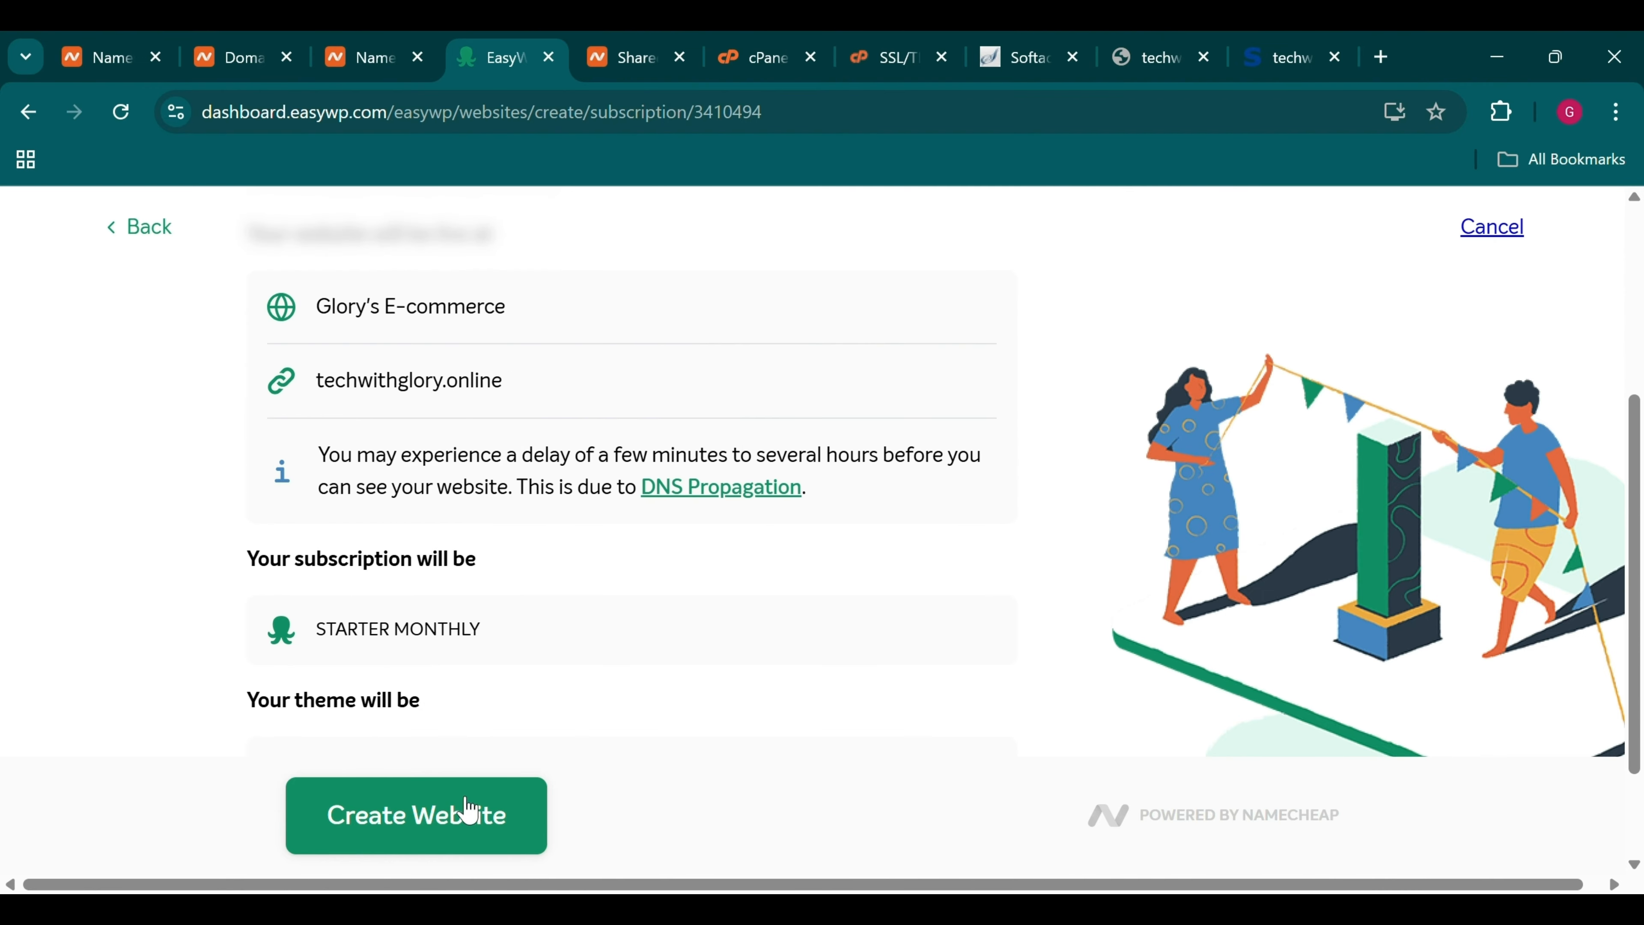
left_click(467, 811)
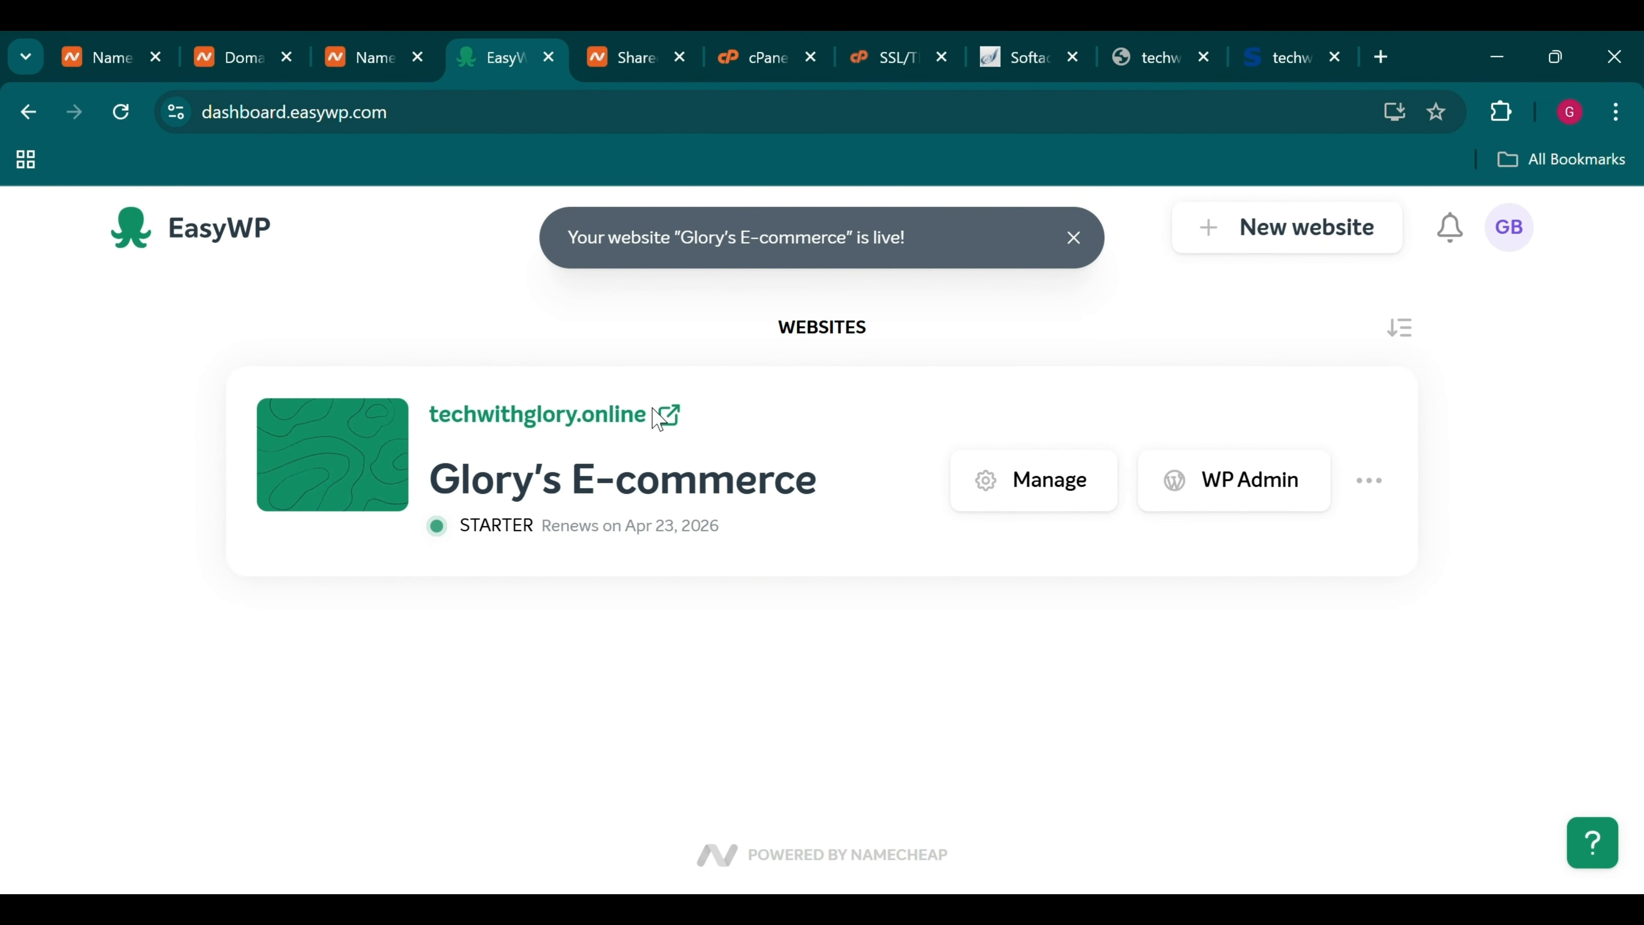
Try opening techwithglory.online and its WP Admin, both unreachable, returning to EasyWP each time
left_click(623, 422)
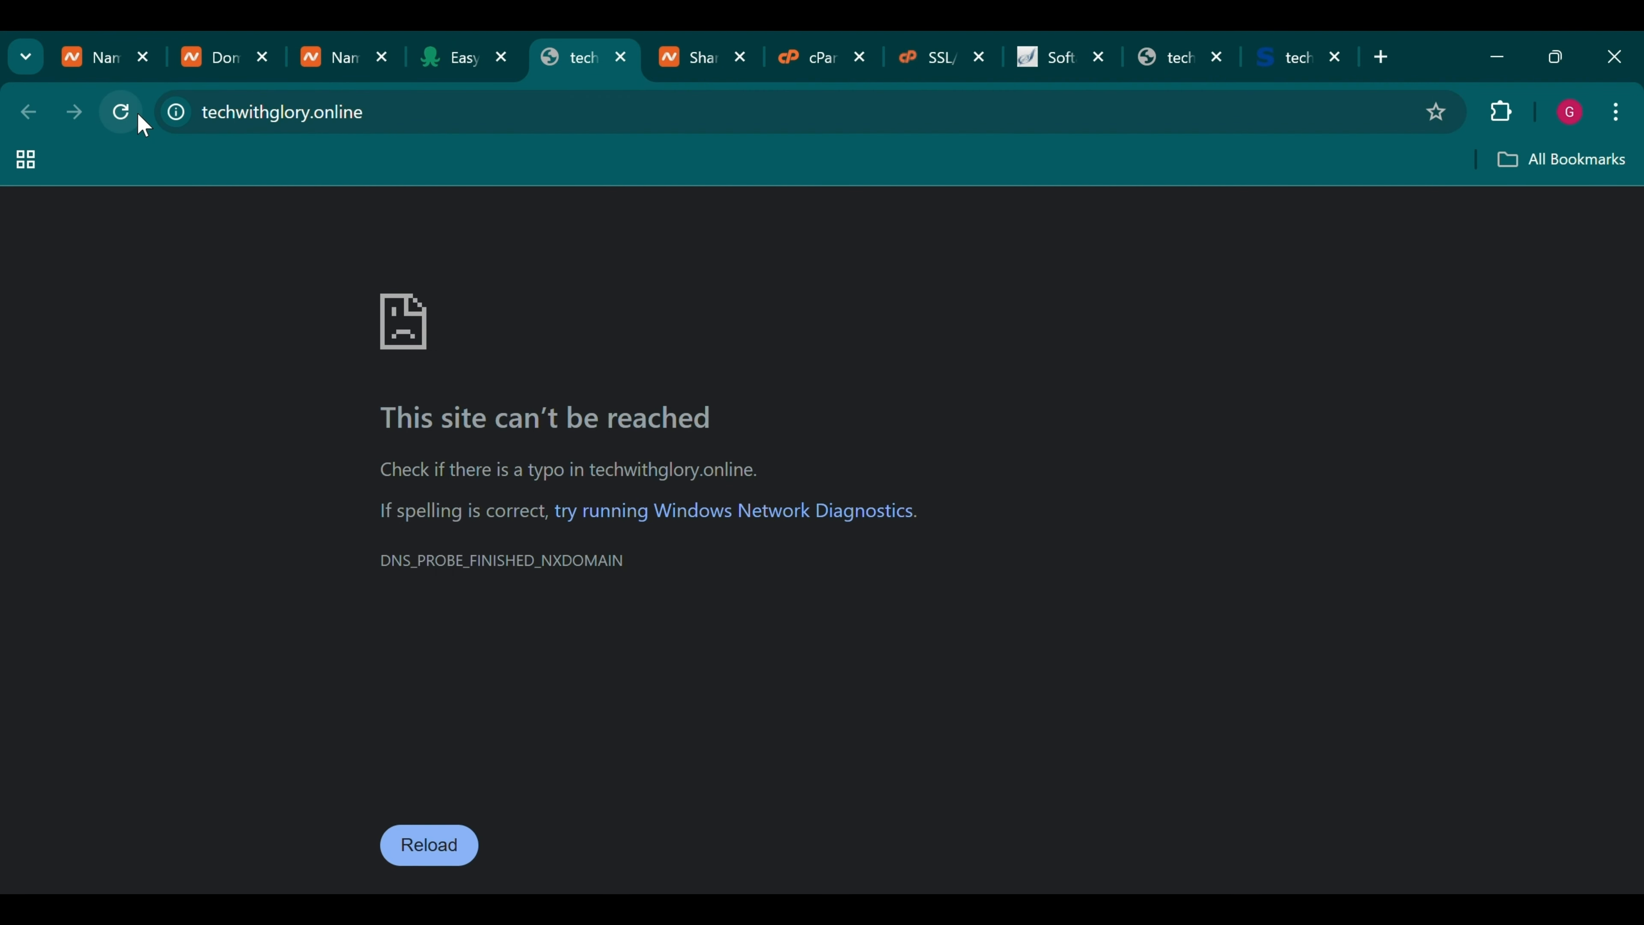
left_click(139, 114)
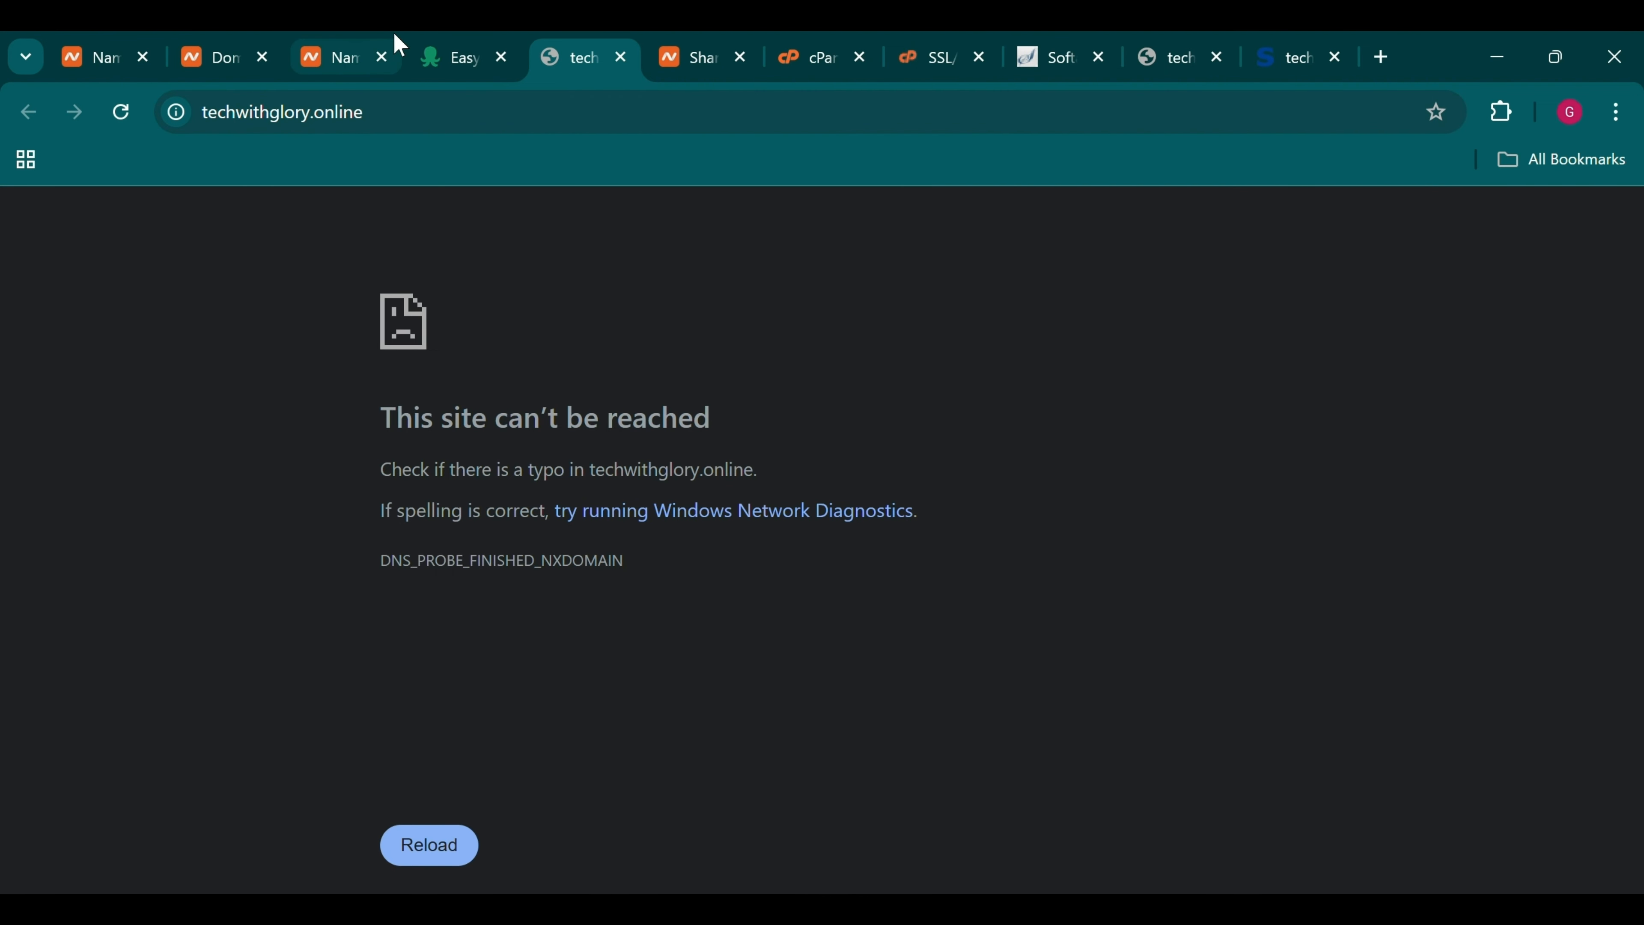
left_click(447, 53)
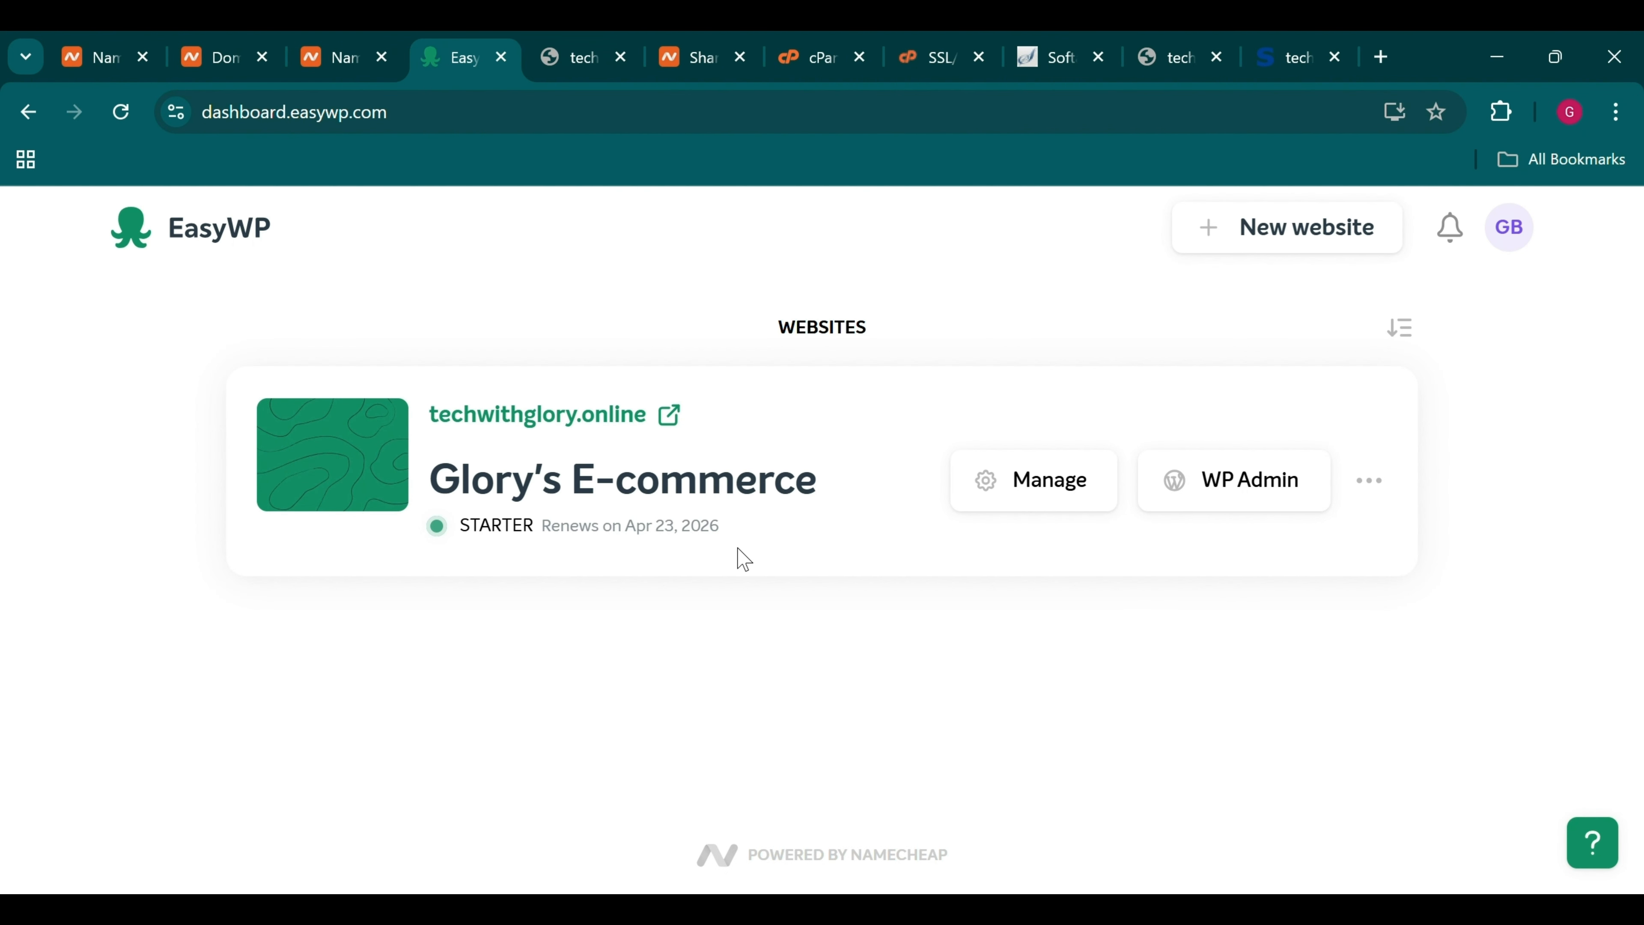
left_click(1272, 505)
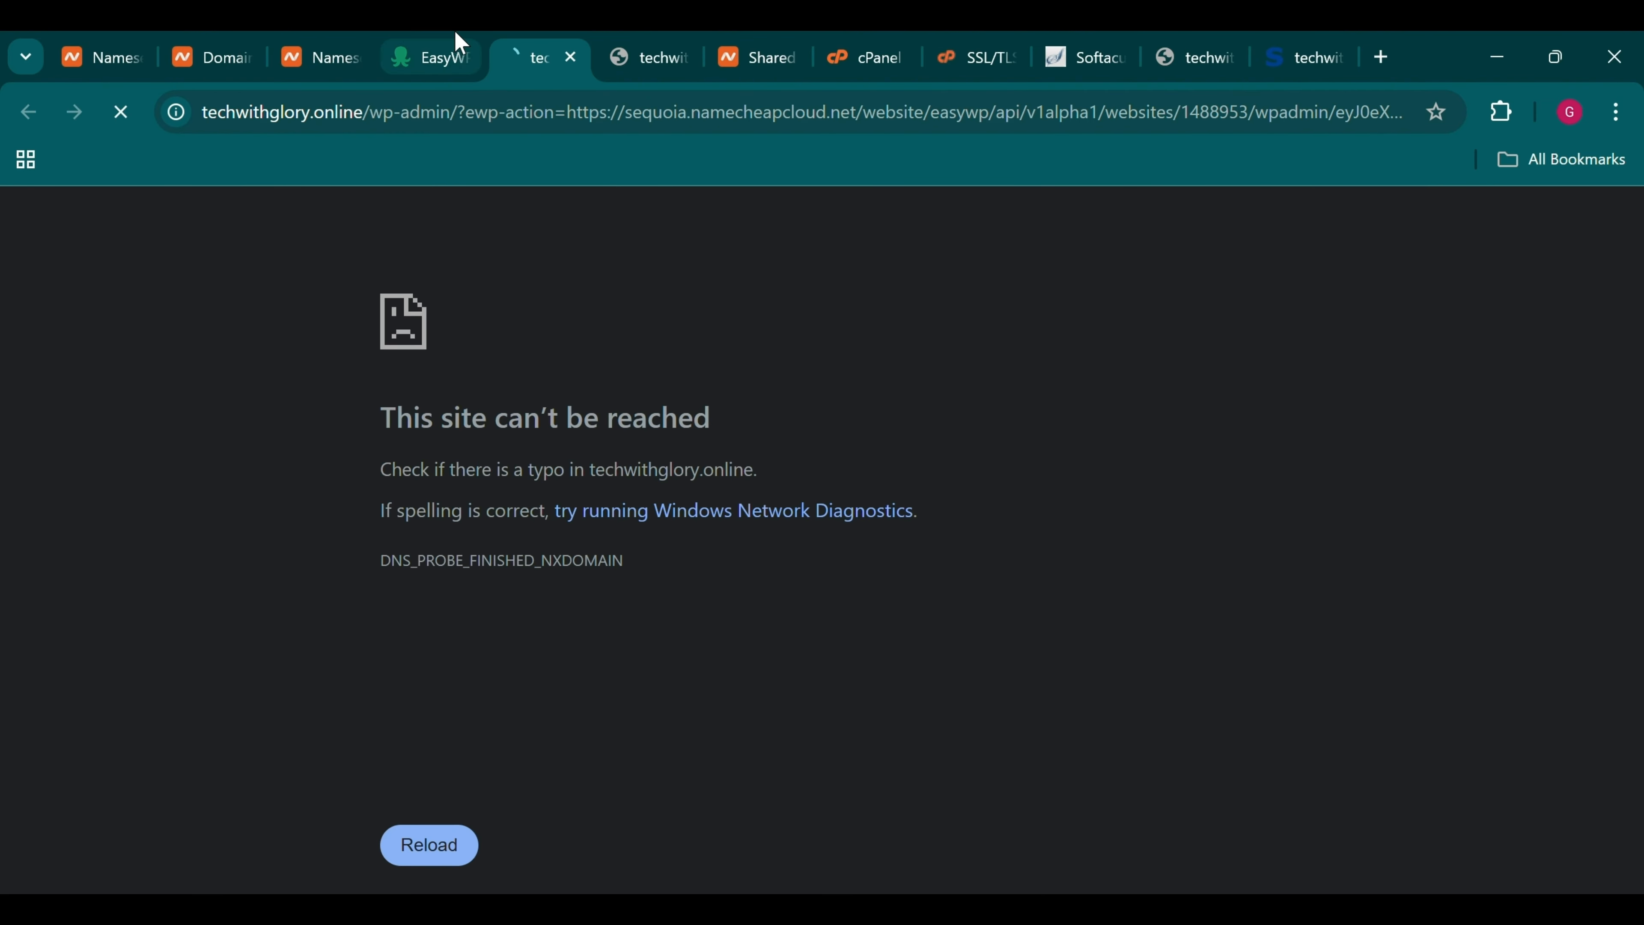
left_click(447, 55)
Open Glory's E-commerce management view and retry loading the unreachable admin page
left_click(993, 497)
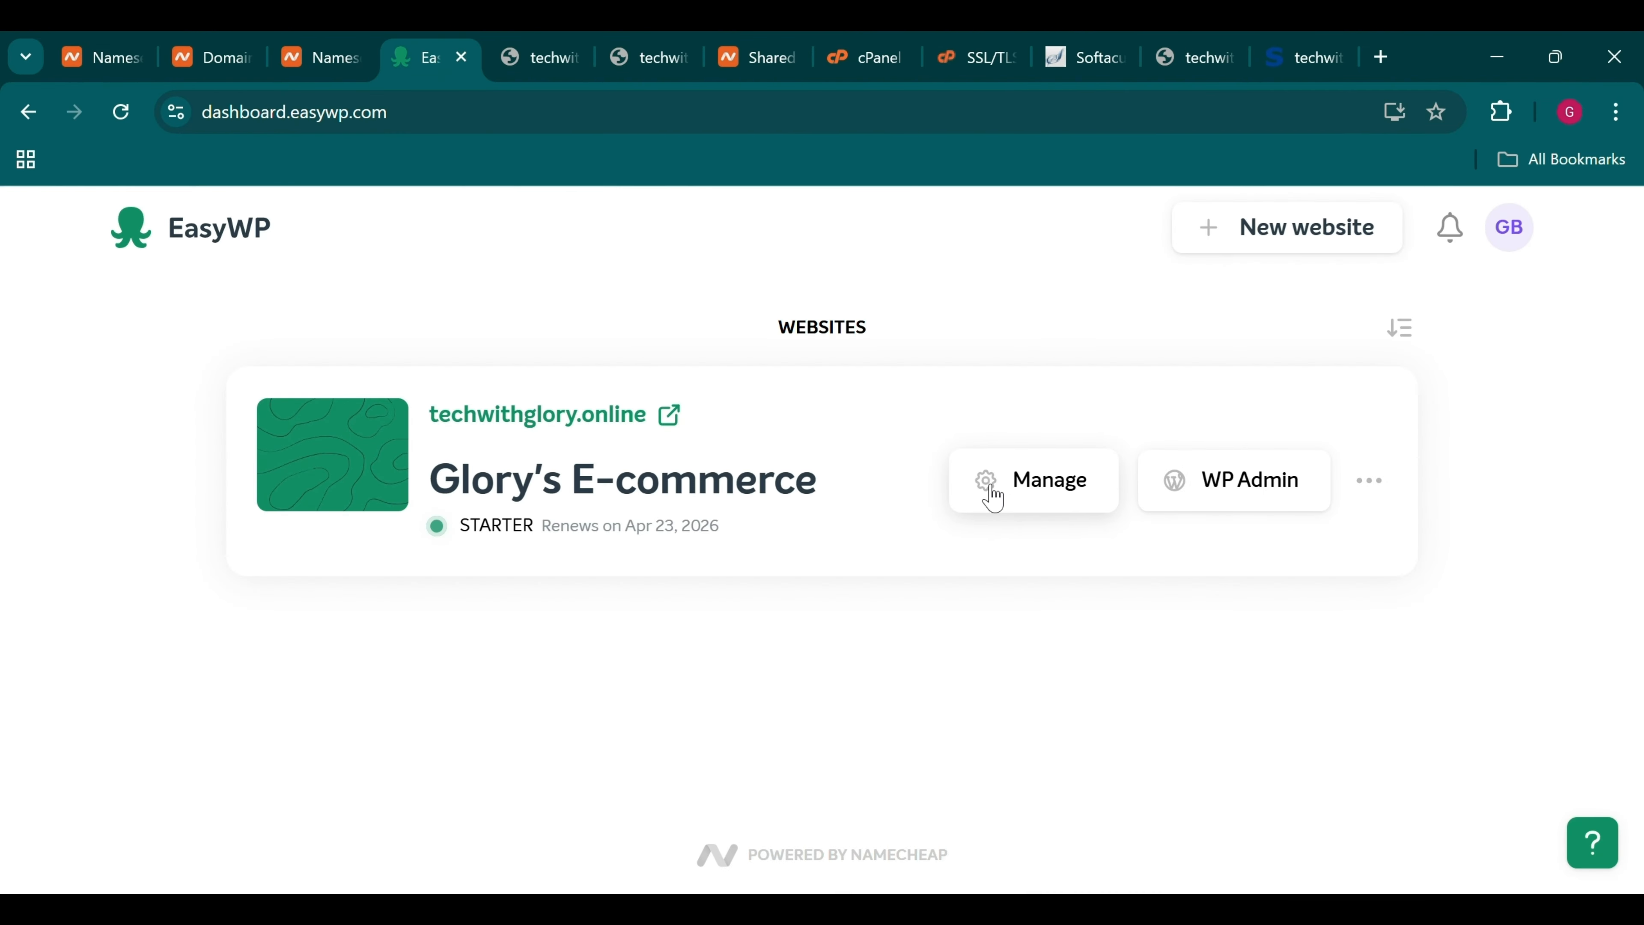
left_click(572, 47)
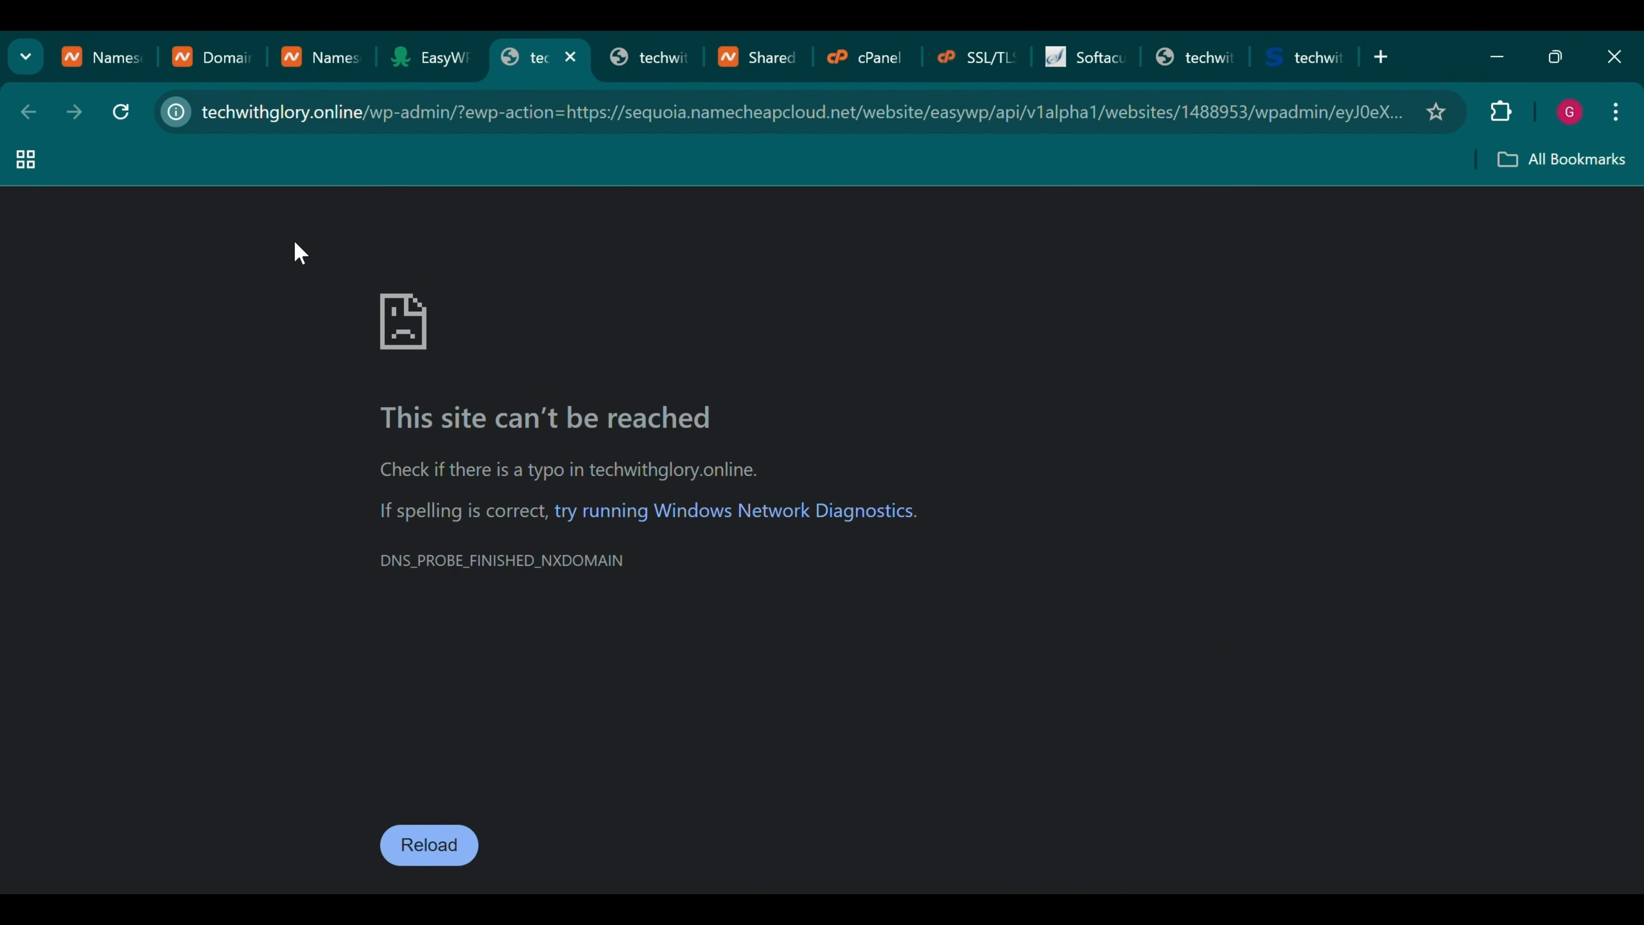
key("F5")
Review the EasyWP overview: techwithglory.online Online, Starter monthly plan, no SSL certificate
left_click(440, 58)
scroll(645, 620, "down", 4)
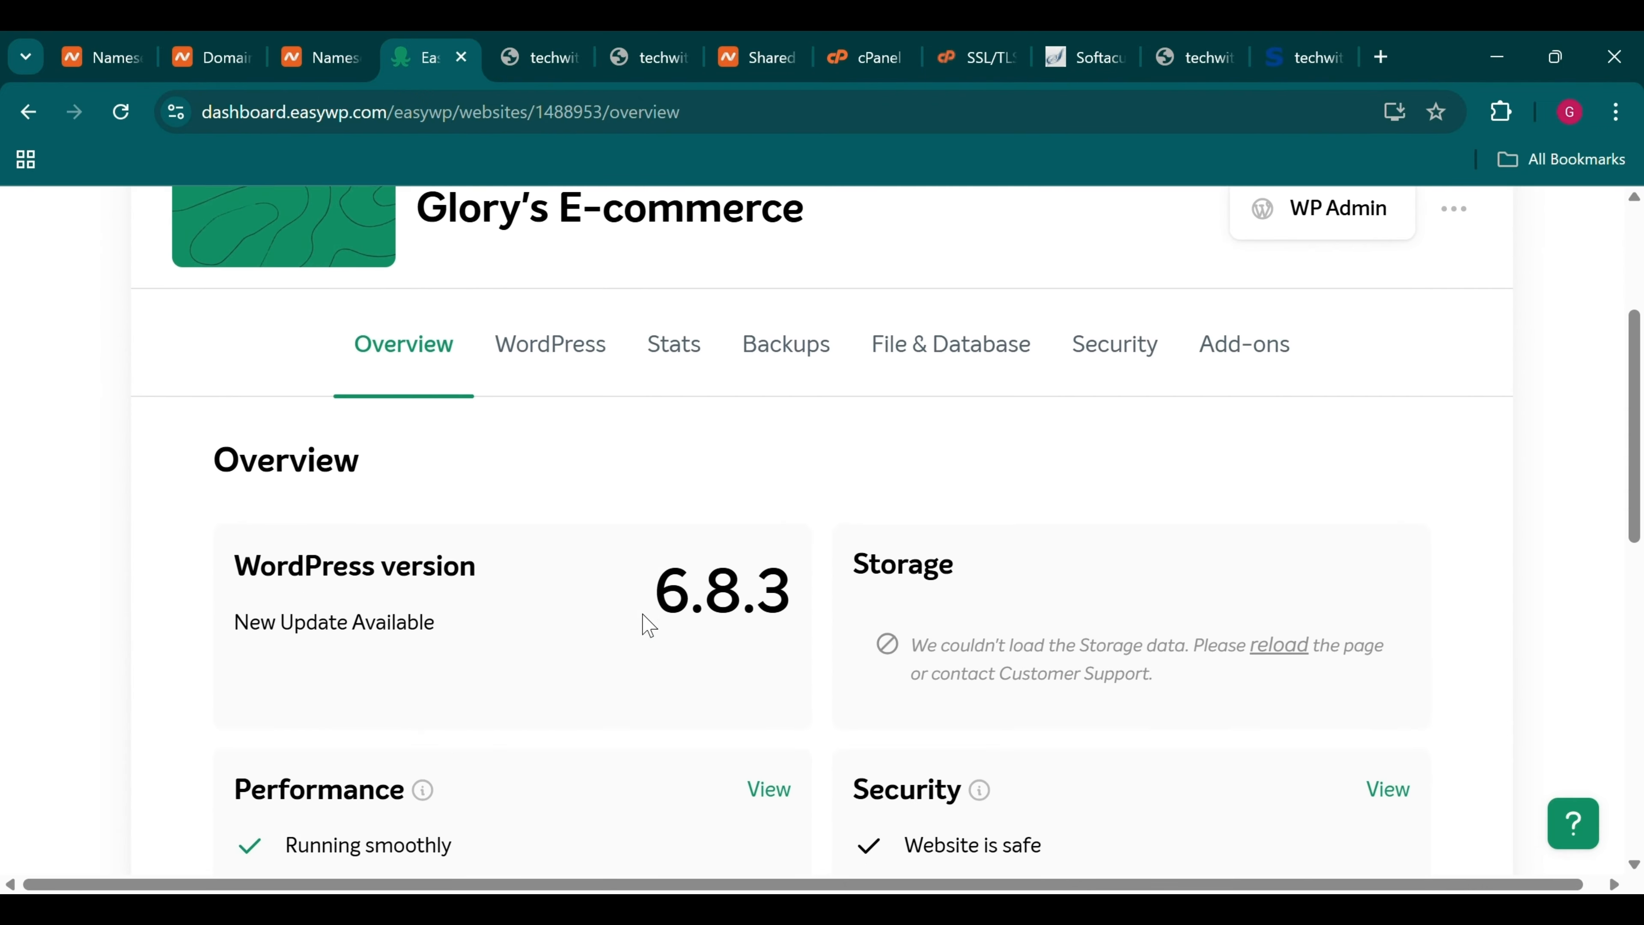
scroll(648, 625, "down", 10)
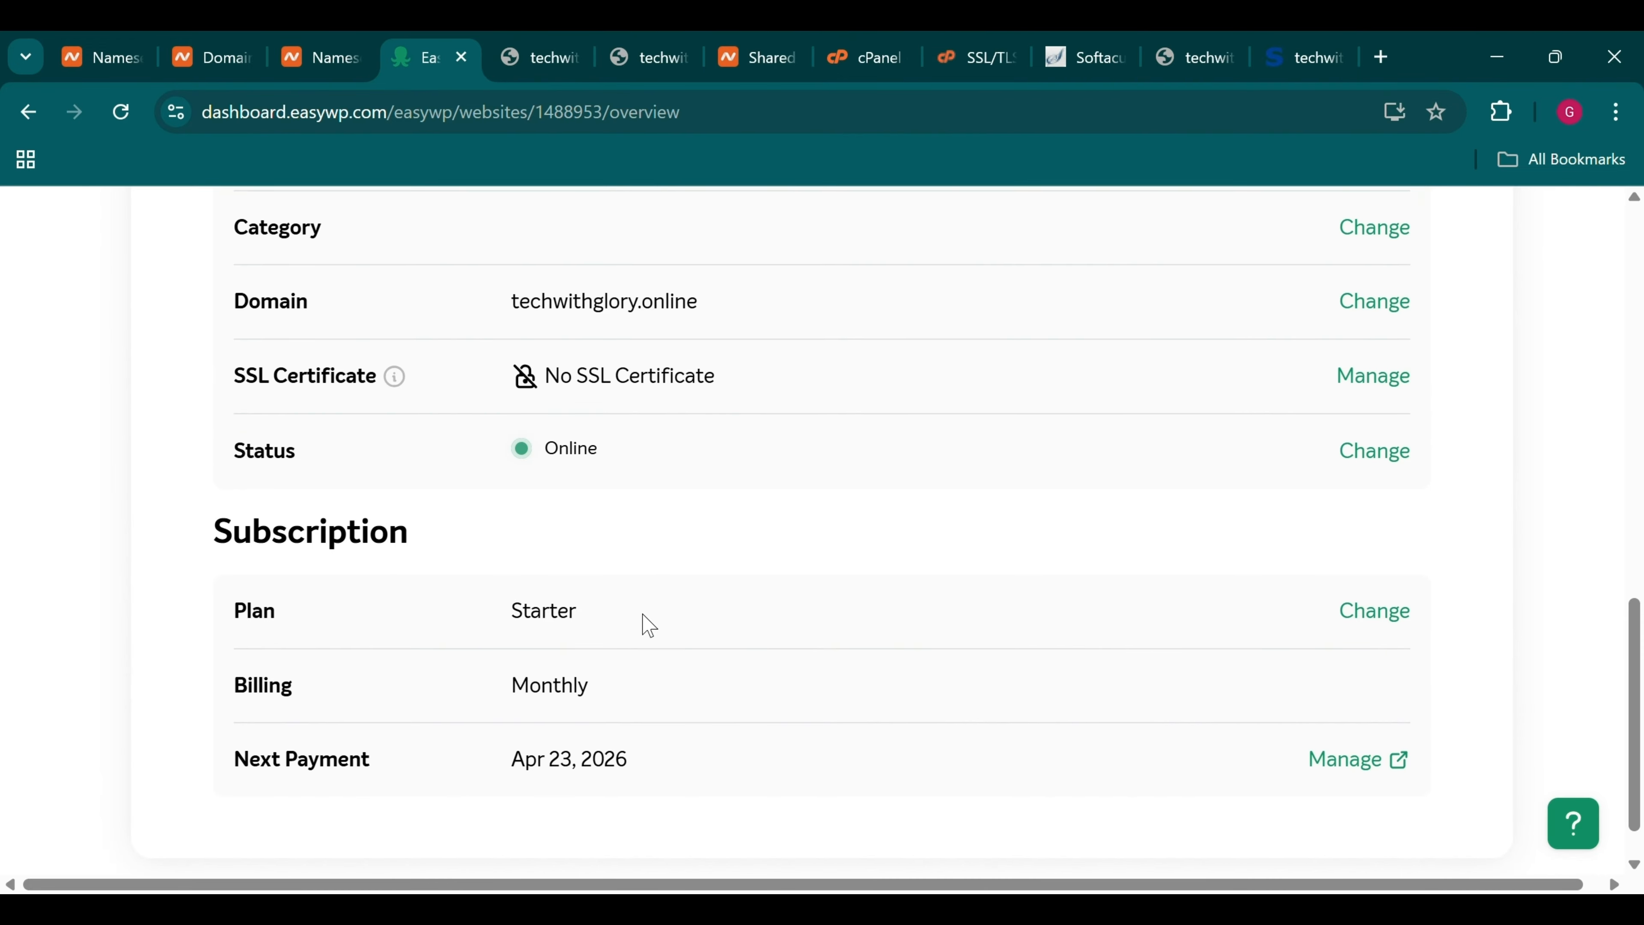
scroll(644, 625, "up", 5)
scroll(547, 689, "down", 1)
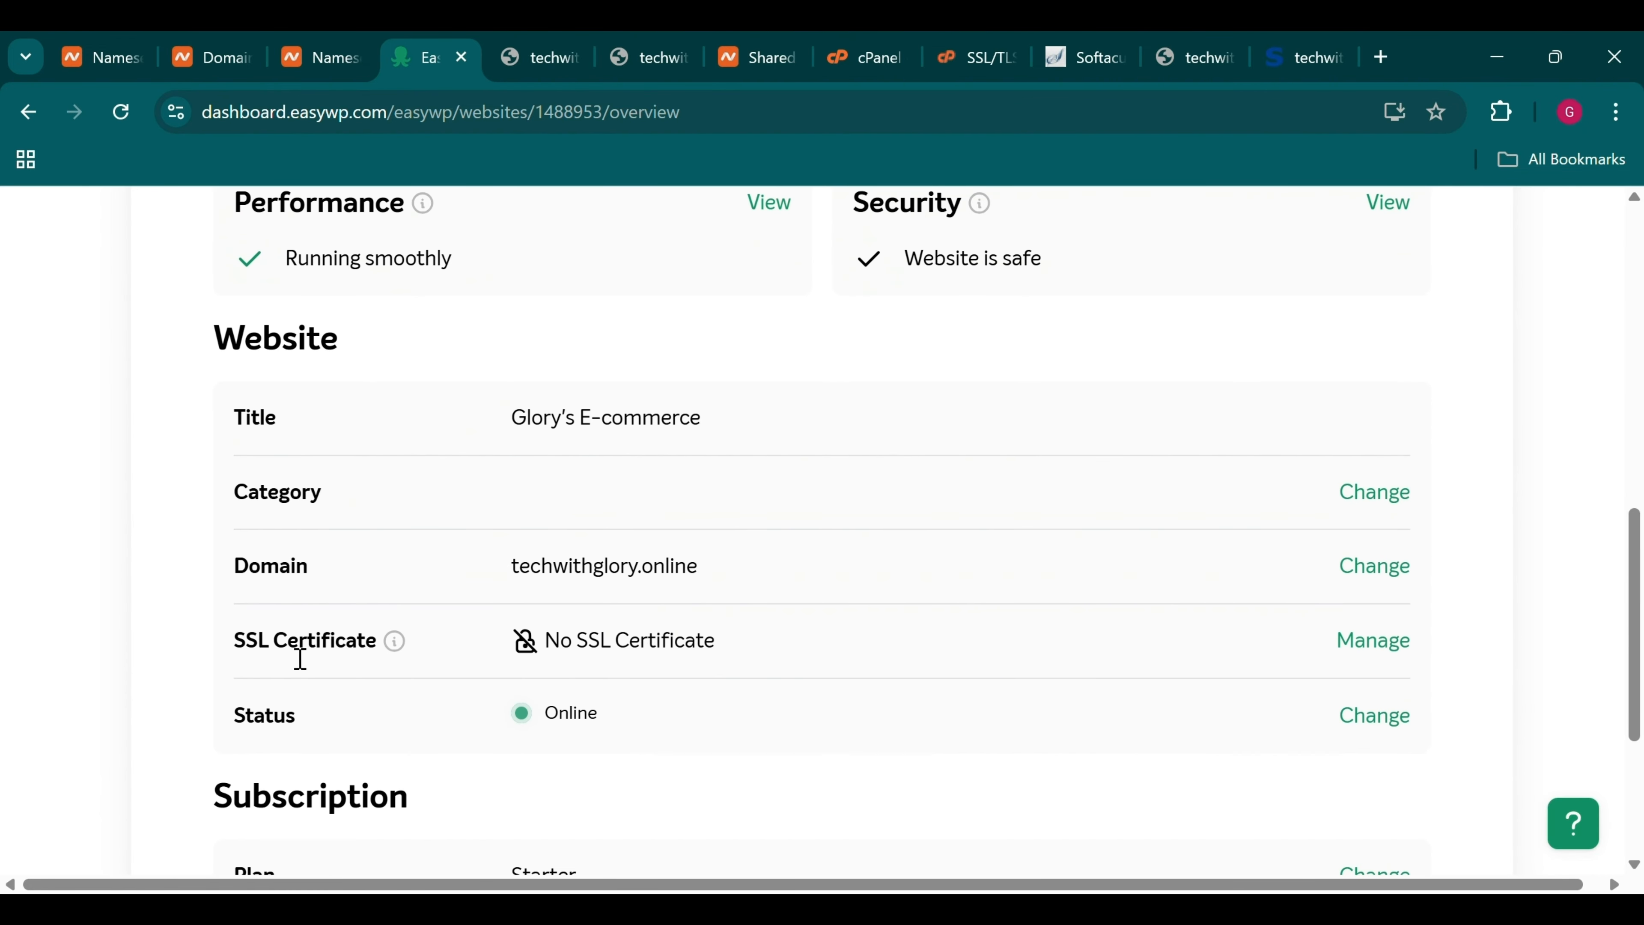
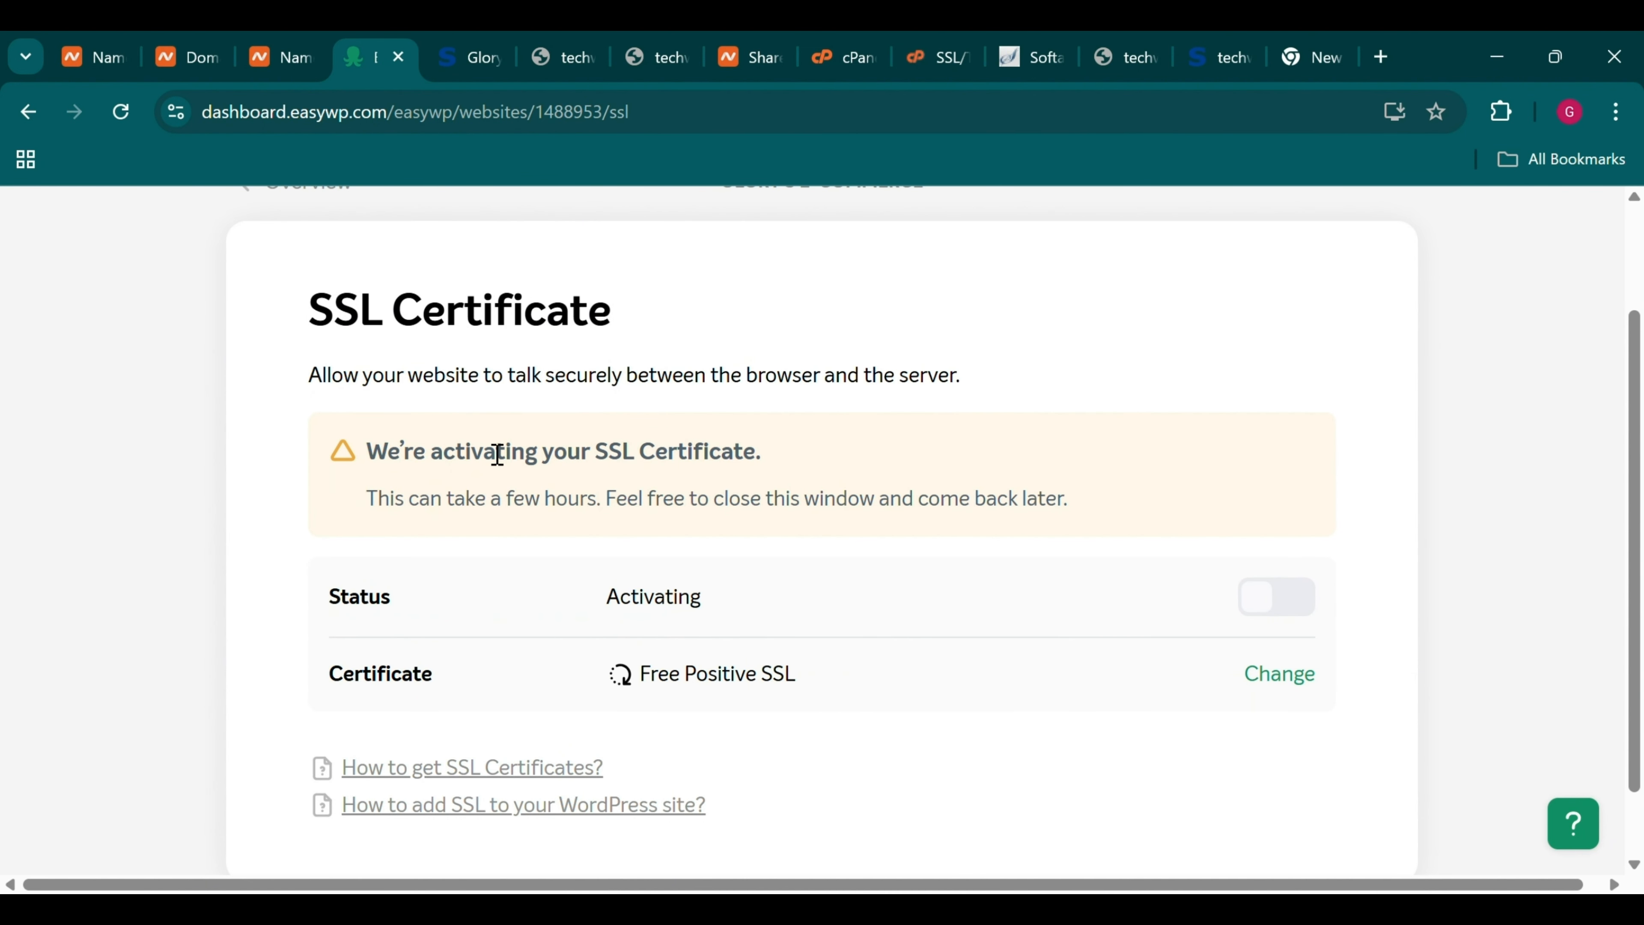
Return to the techwithglory.online overview and launch WP Admin, which hits a certificate warning
scroll(497, 454, "down", 2)
scroll(432, 452, "up", 5)
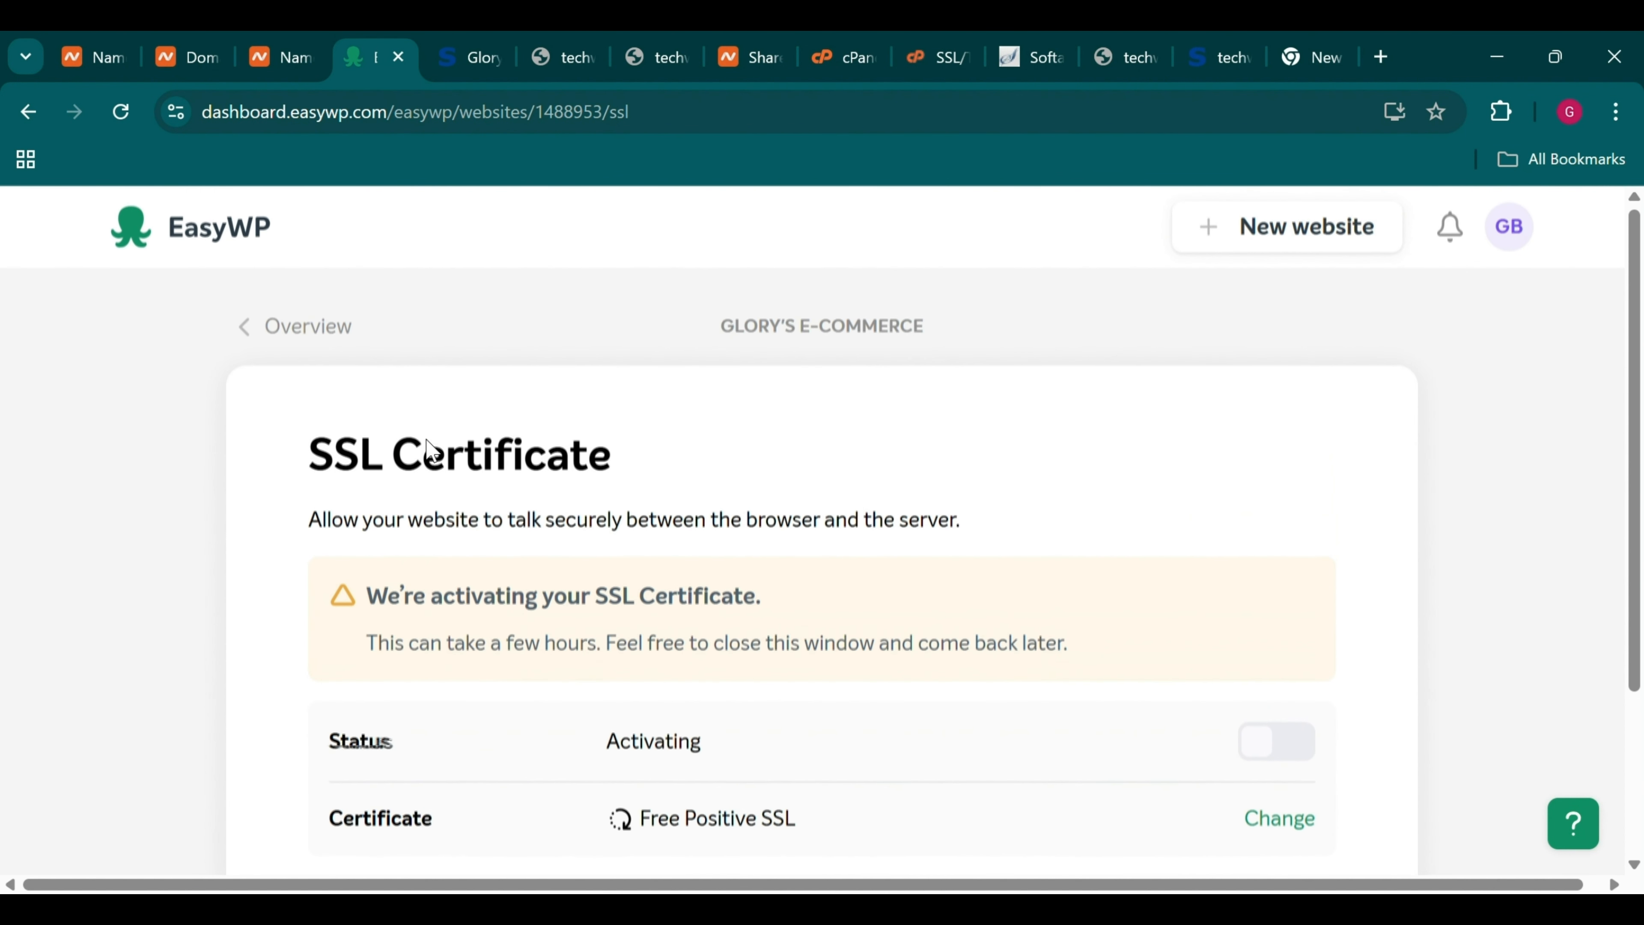
left_click(322, 338)
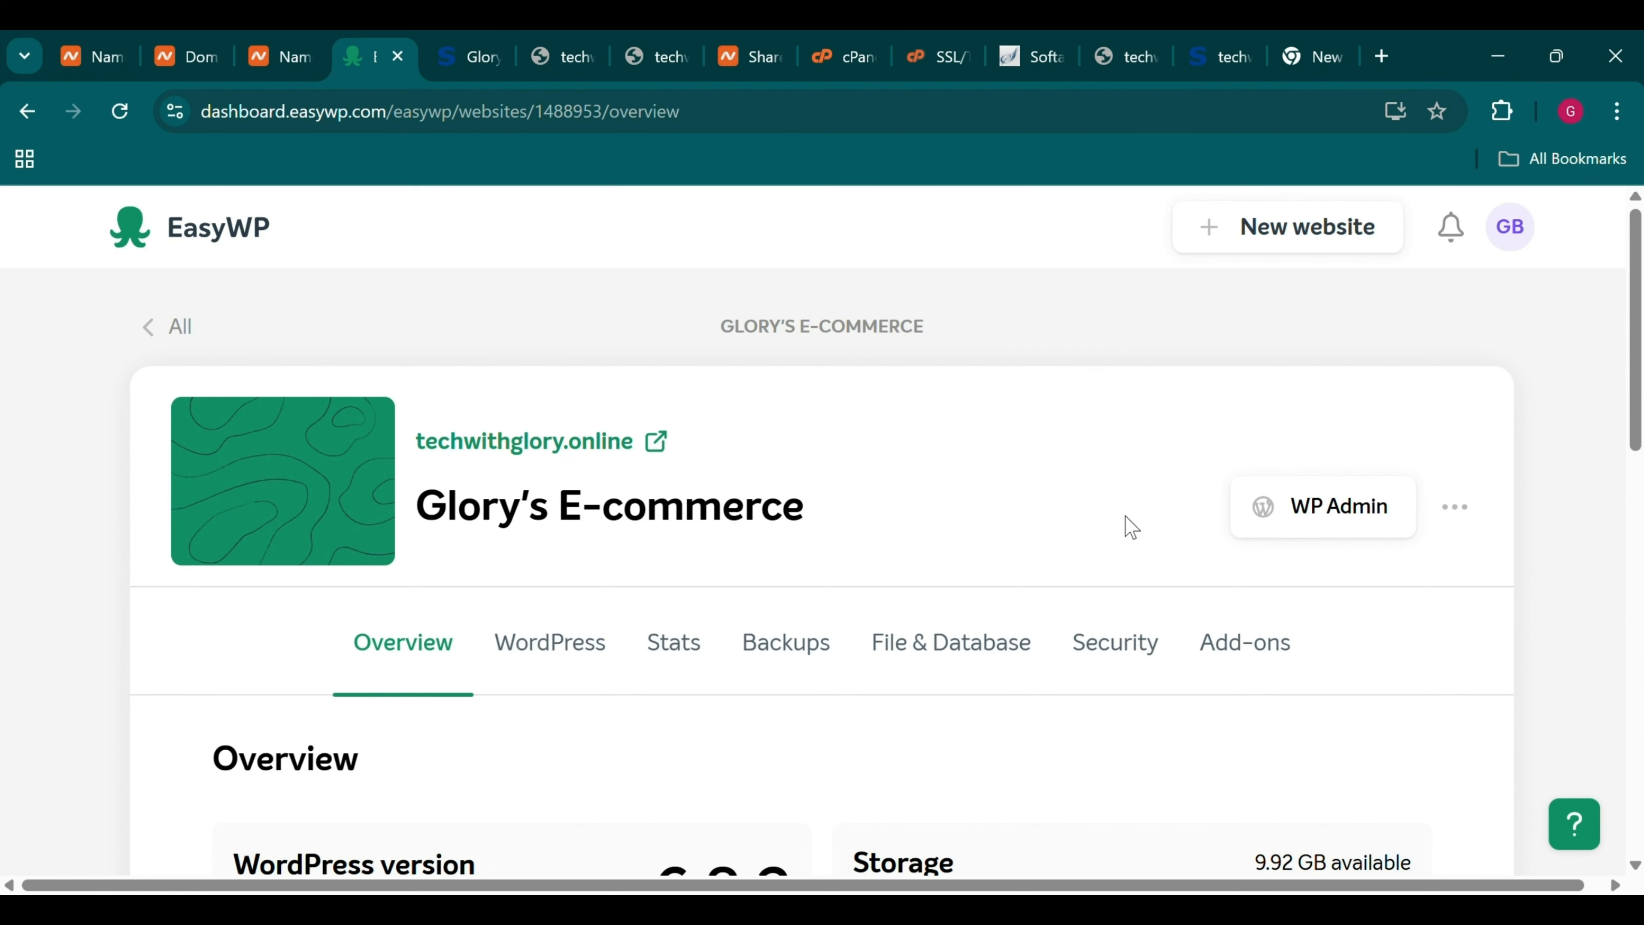
left_click(1342, 523)
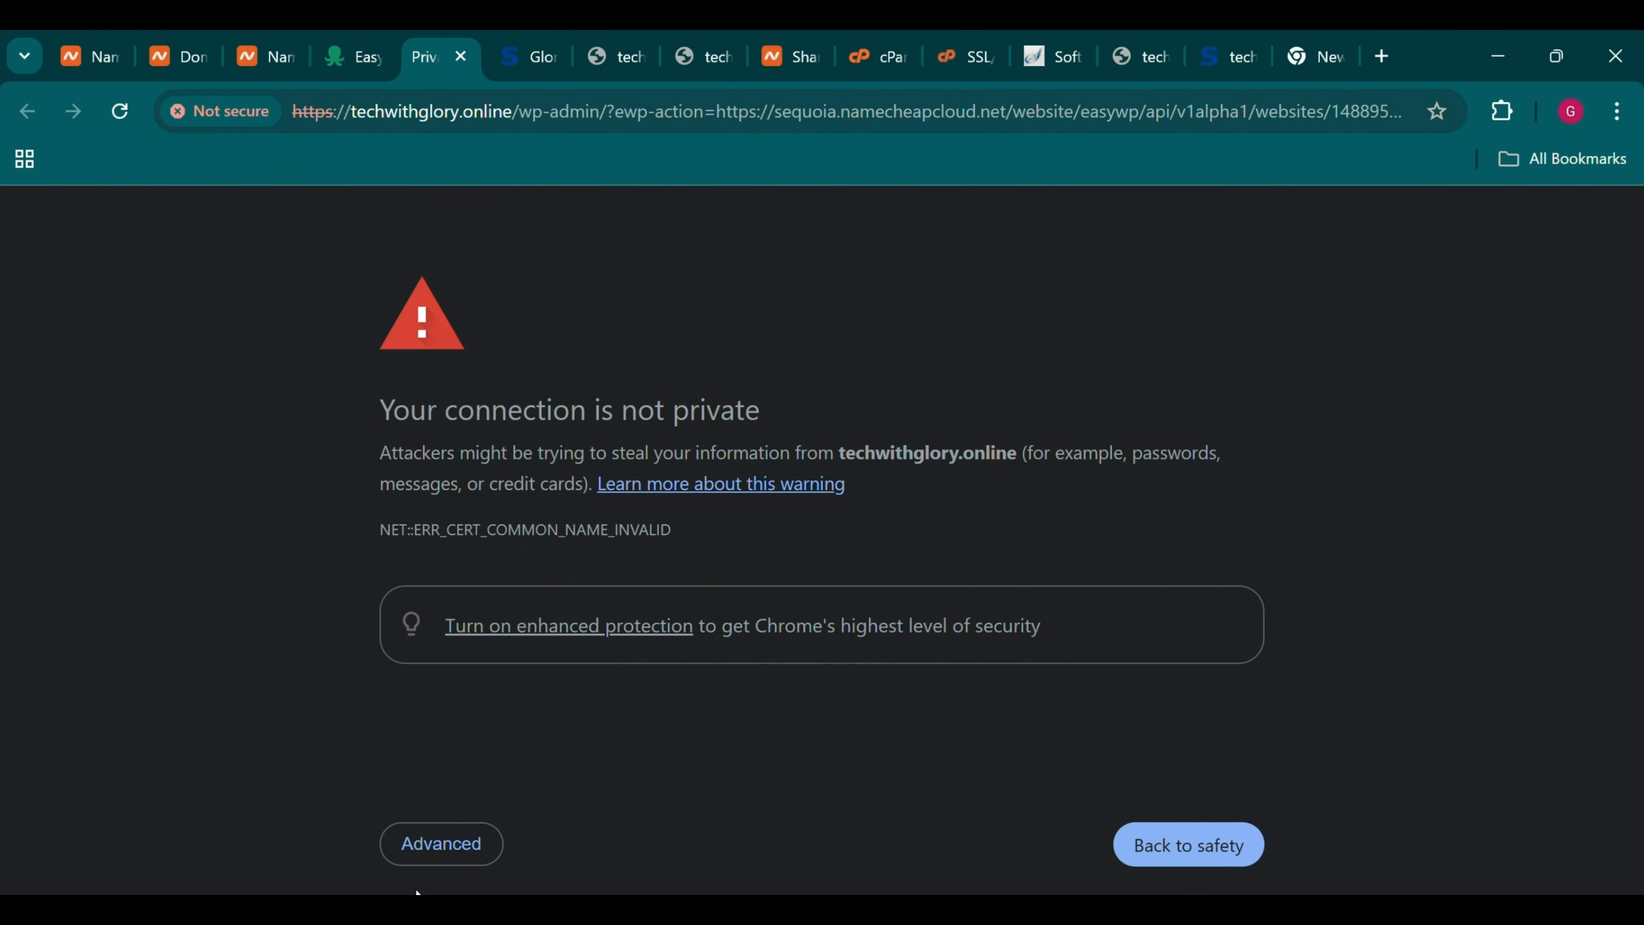
Proceed past the 'connection is not private' warning into the WordPress admin
left_click(457, 856)
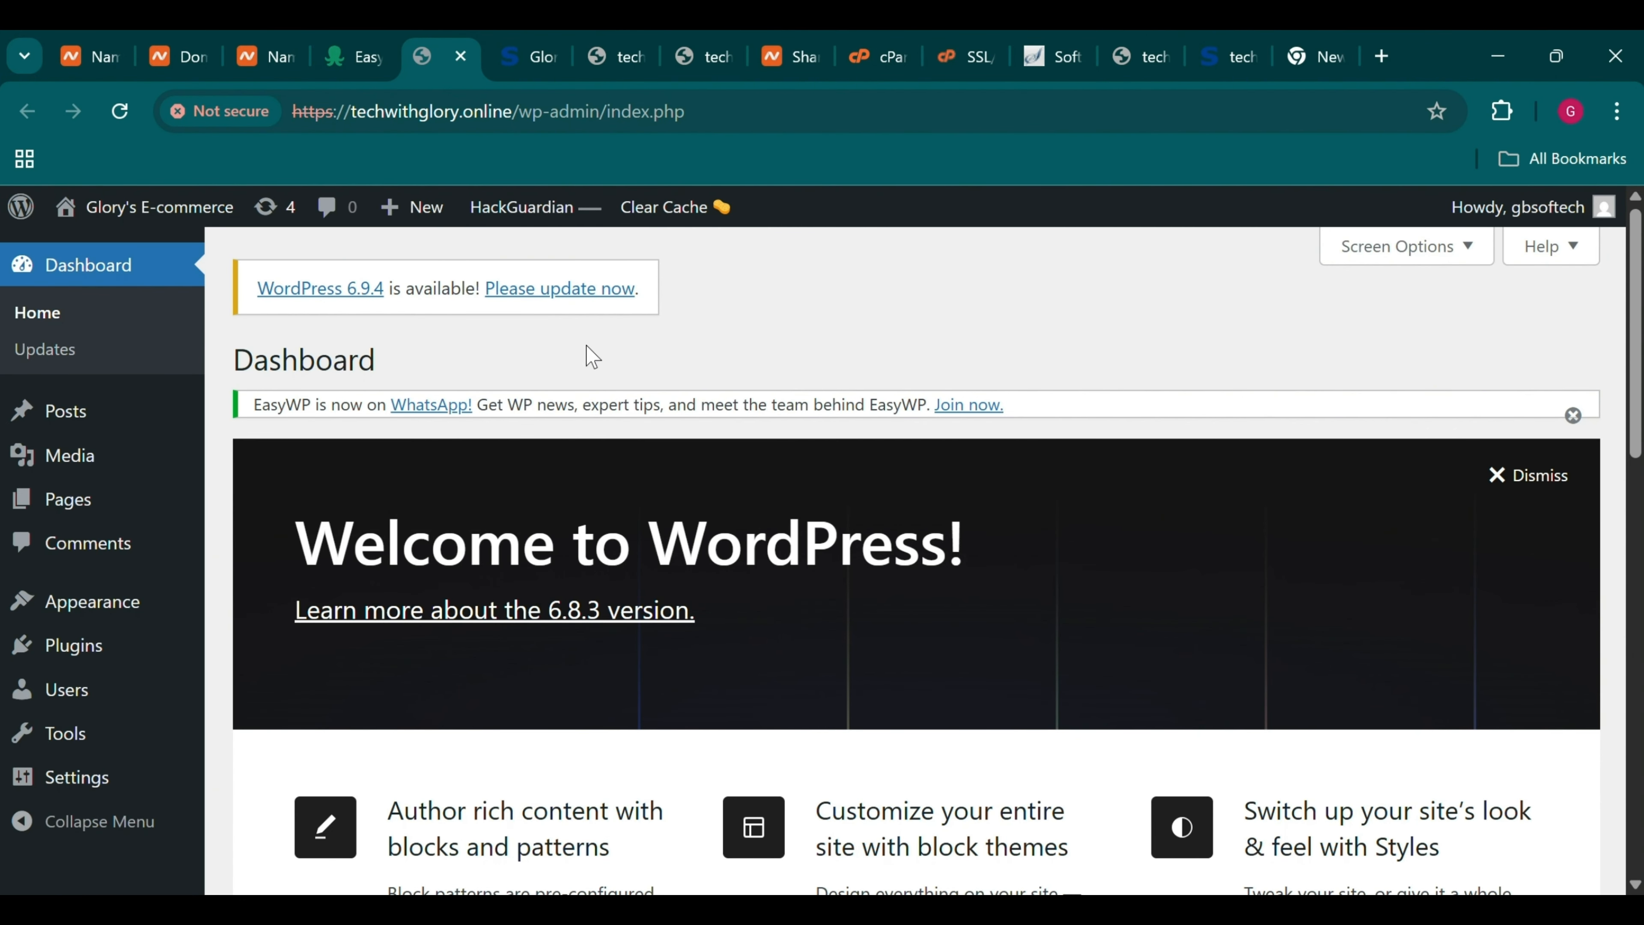
scroll(592, 356, "down", 5)
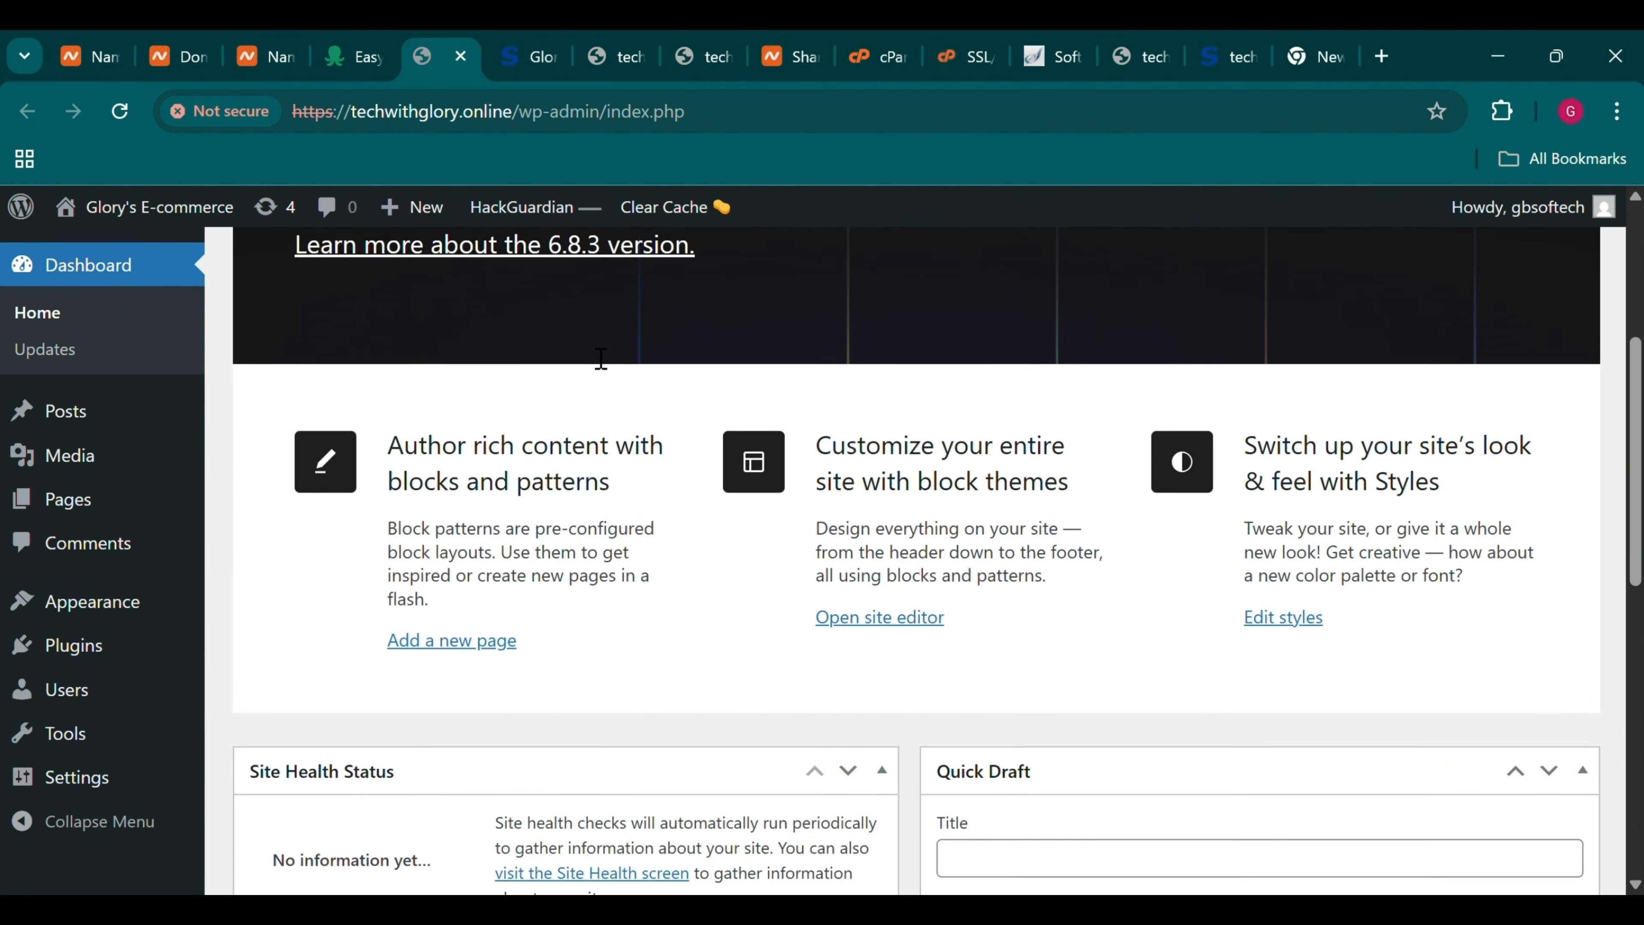
scroll(598, 356, "down", 3)
scroll(598, 356, "up", 8)
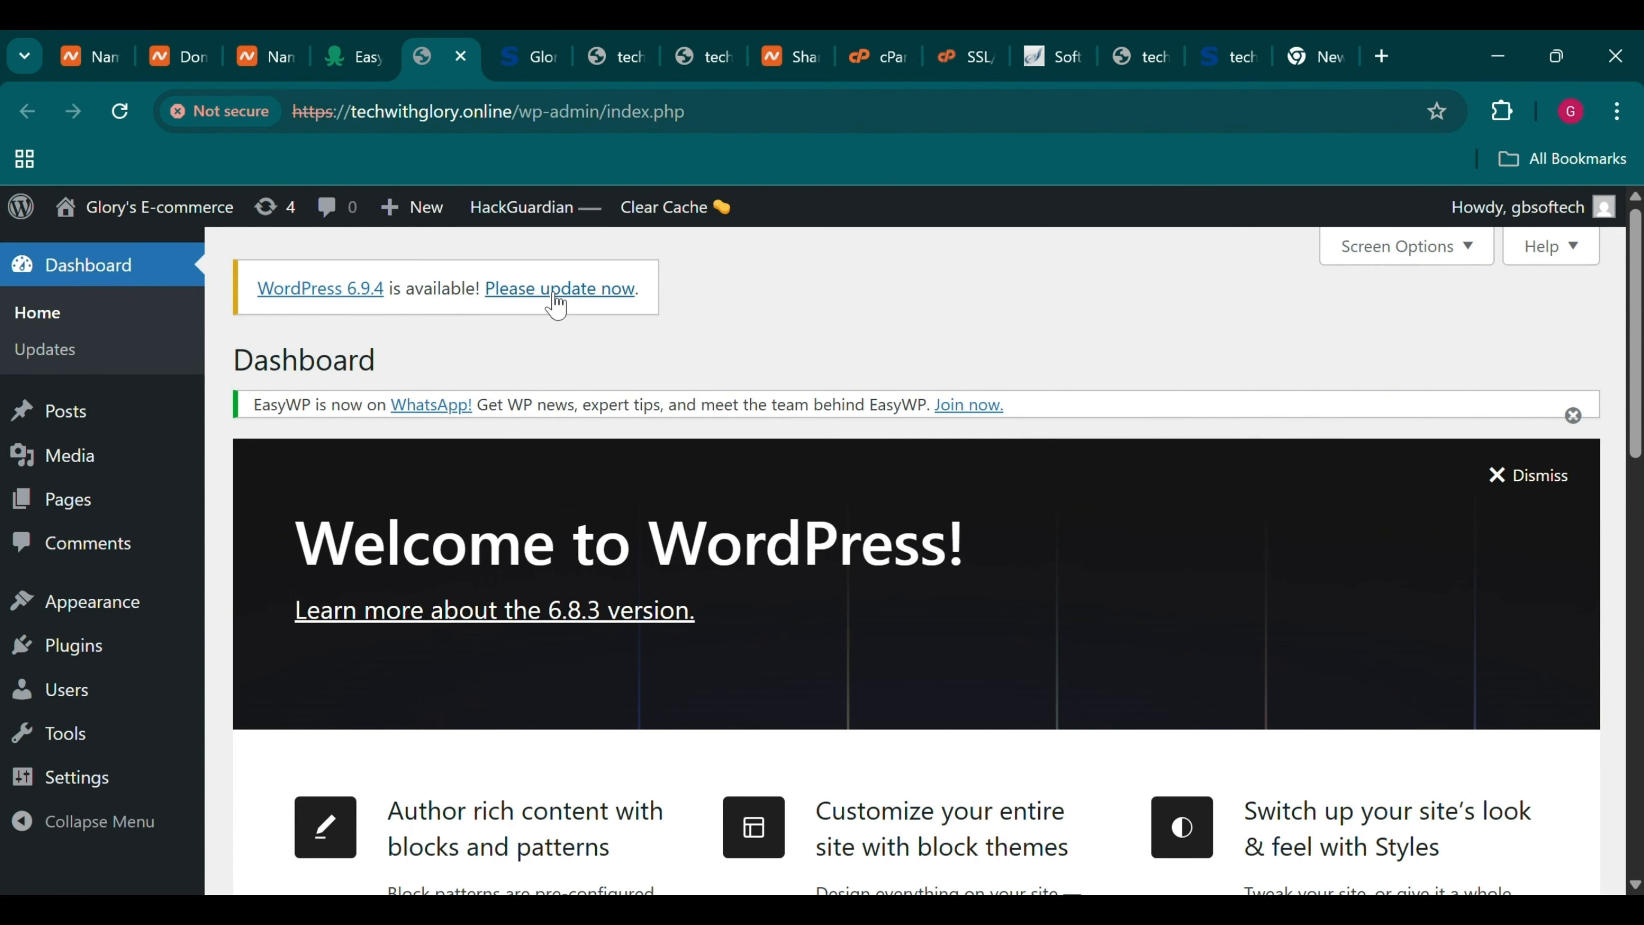
Update WordPress from 6.8.3 to 6.9.4, including the database update
left_click(556, 298)
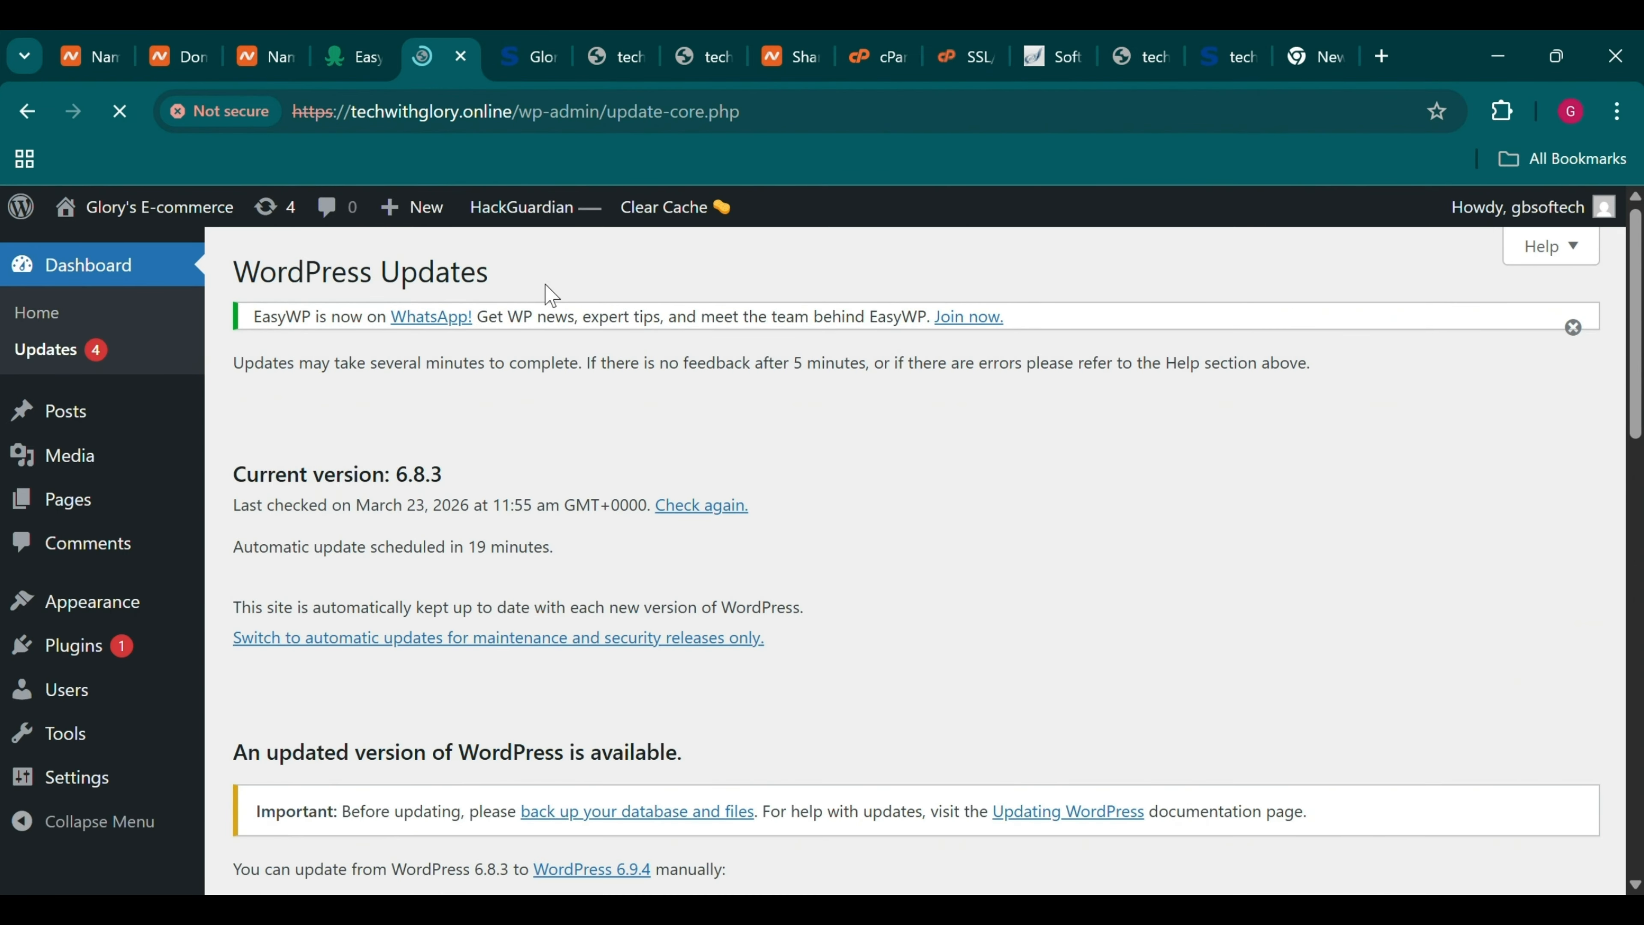
scroll(523, 358, "down", 10)
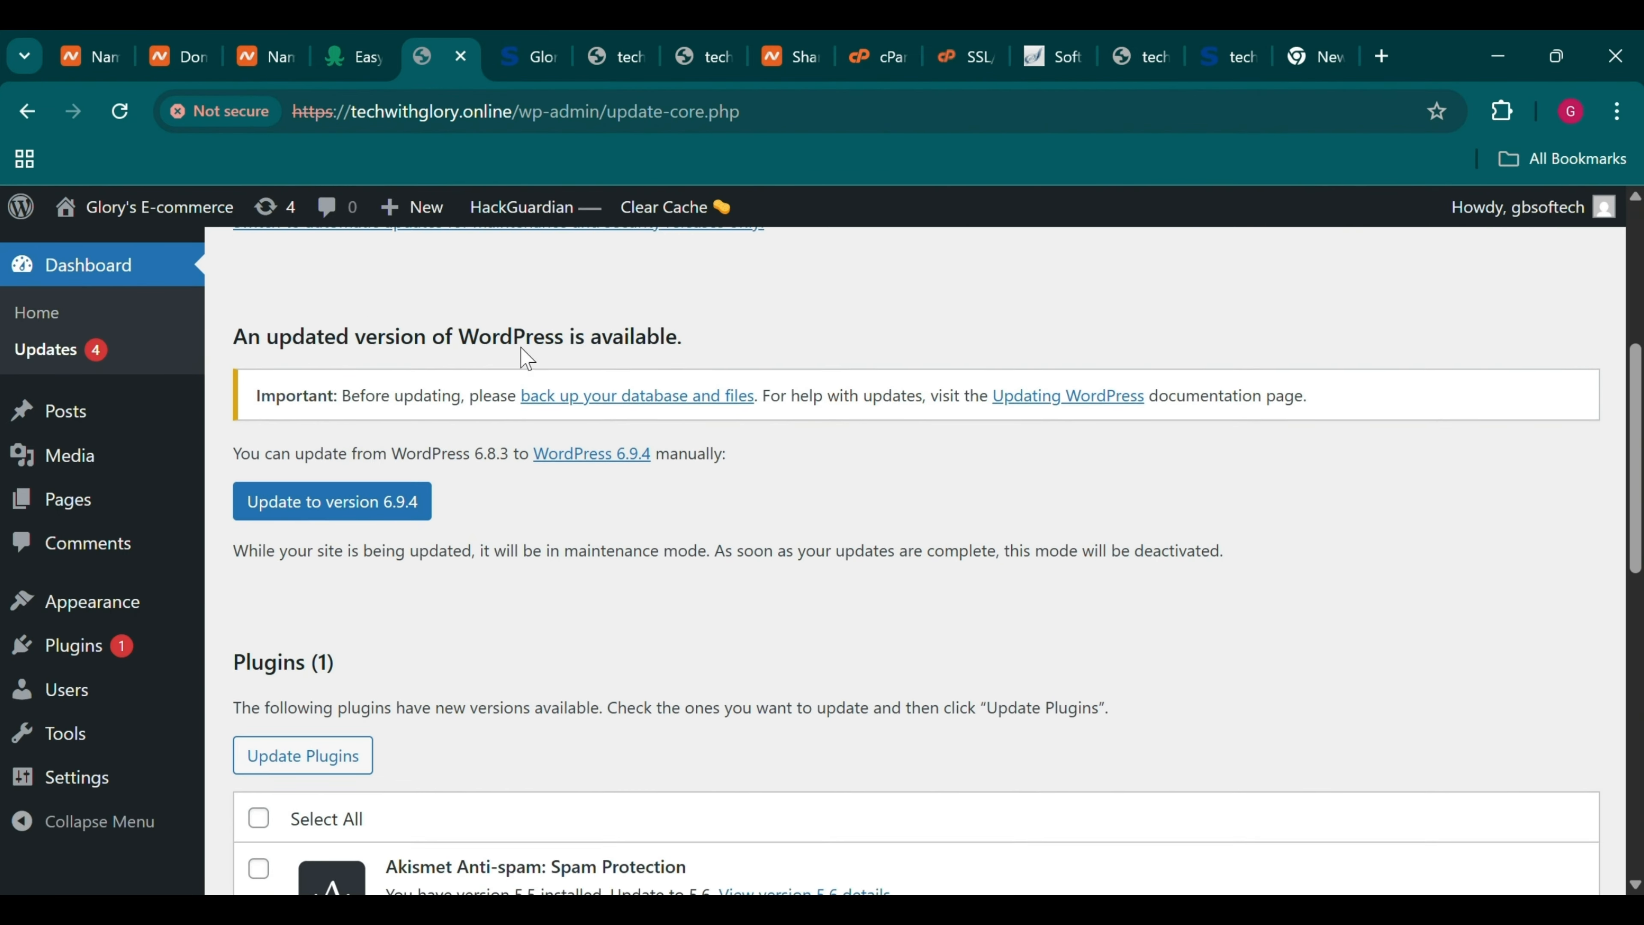
scroll(526, 358, "up", 8)
scroll(526, 358, "down", 1)
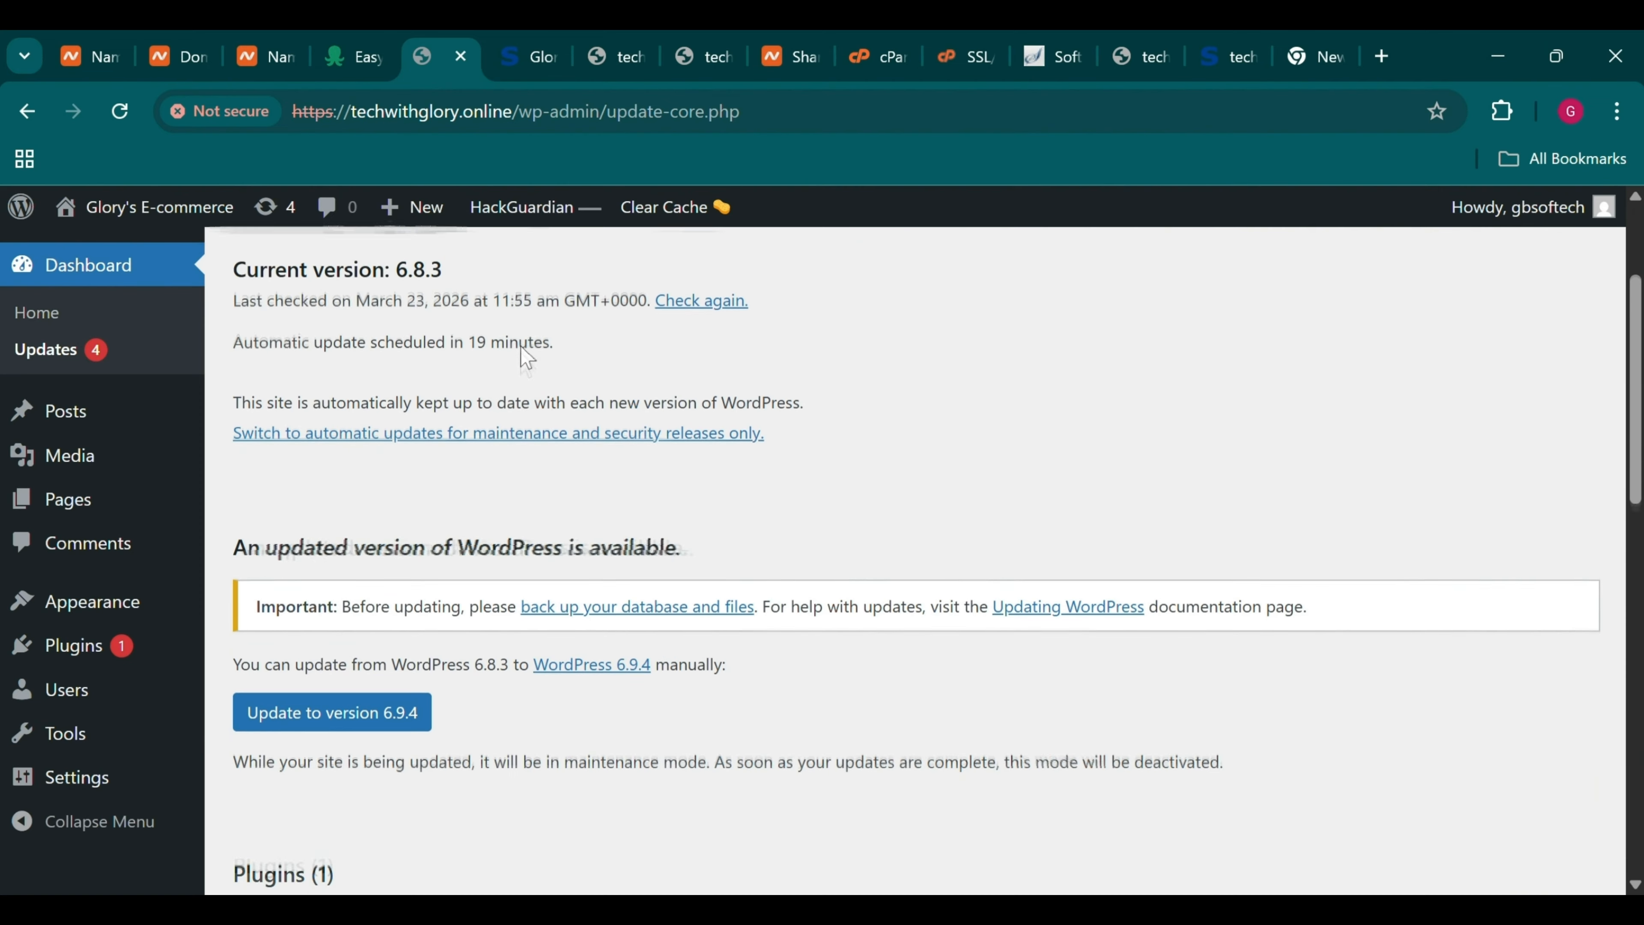
left_click(376, 649)
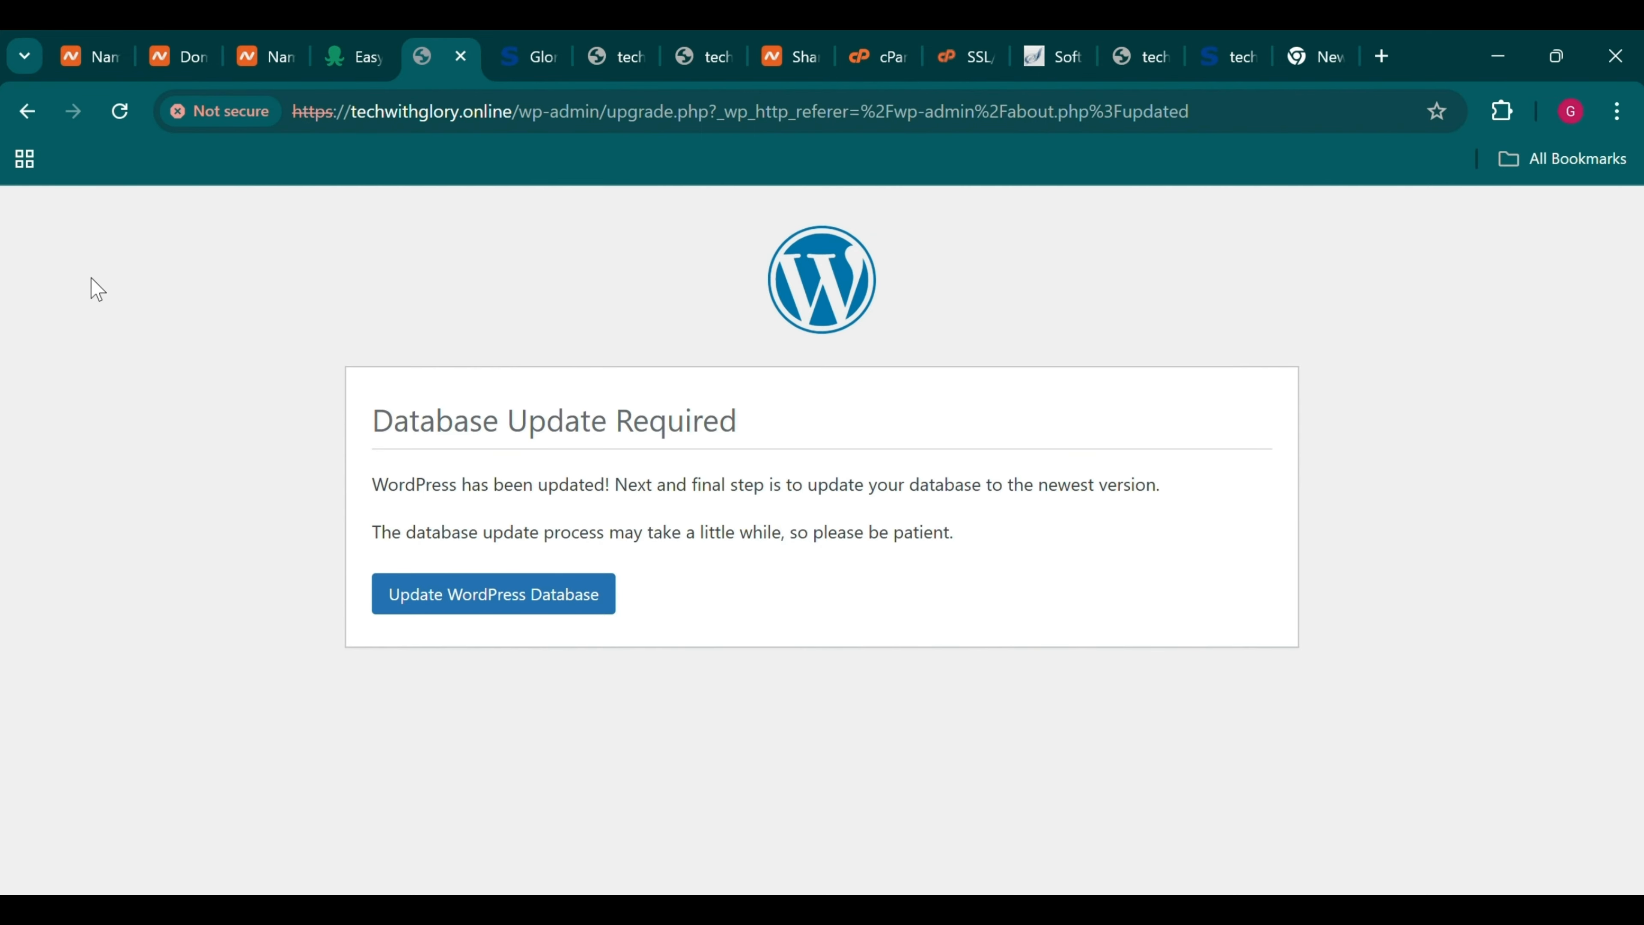
left_click(470, 596)
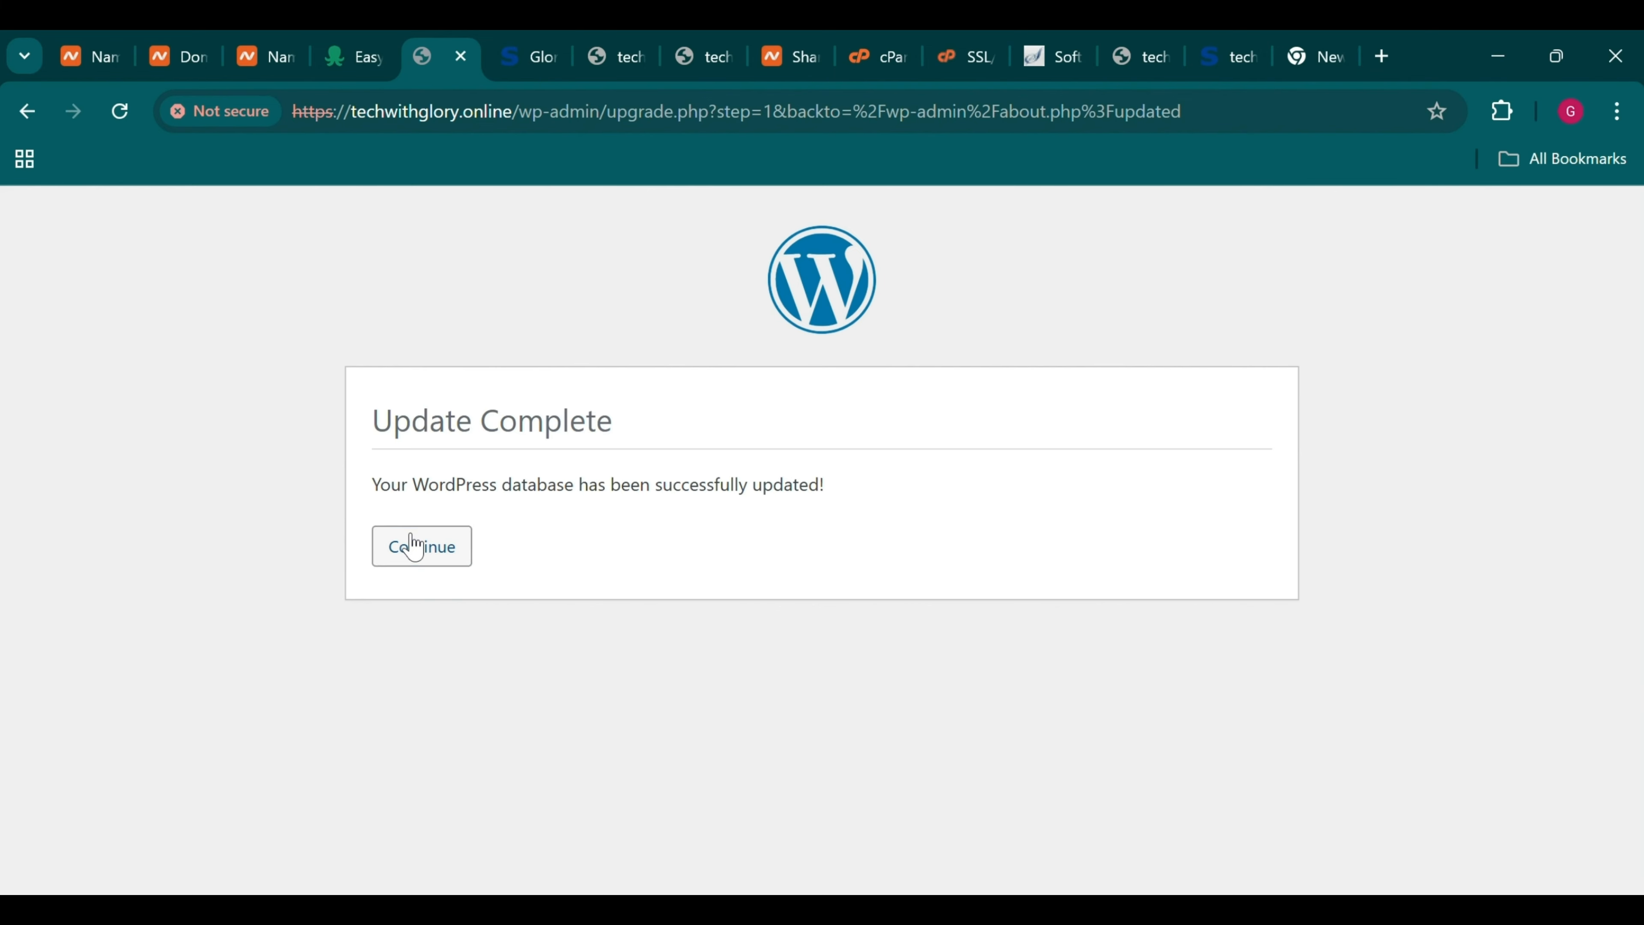
left_click(418, 545)
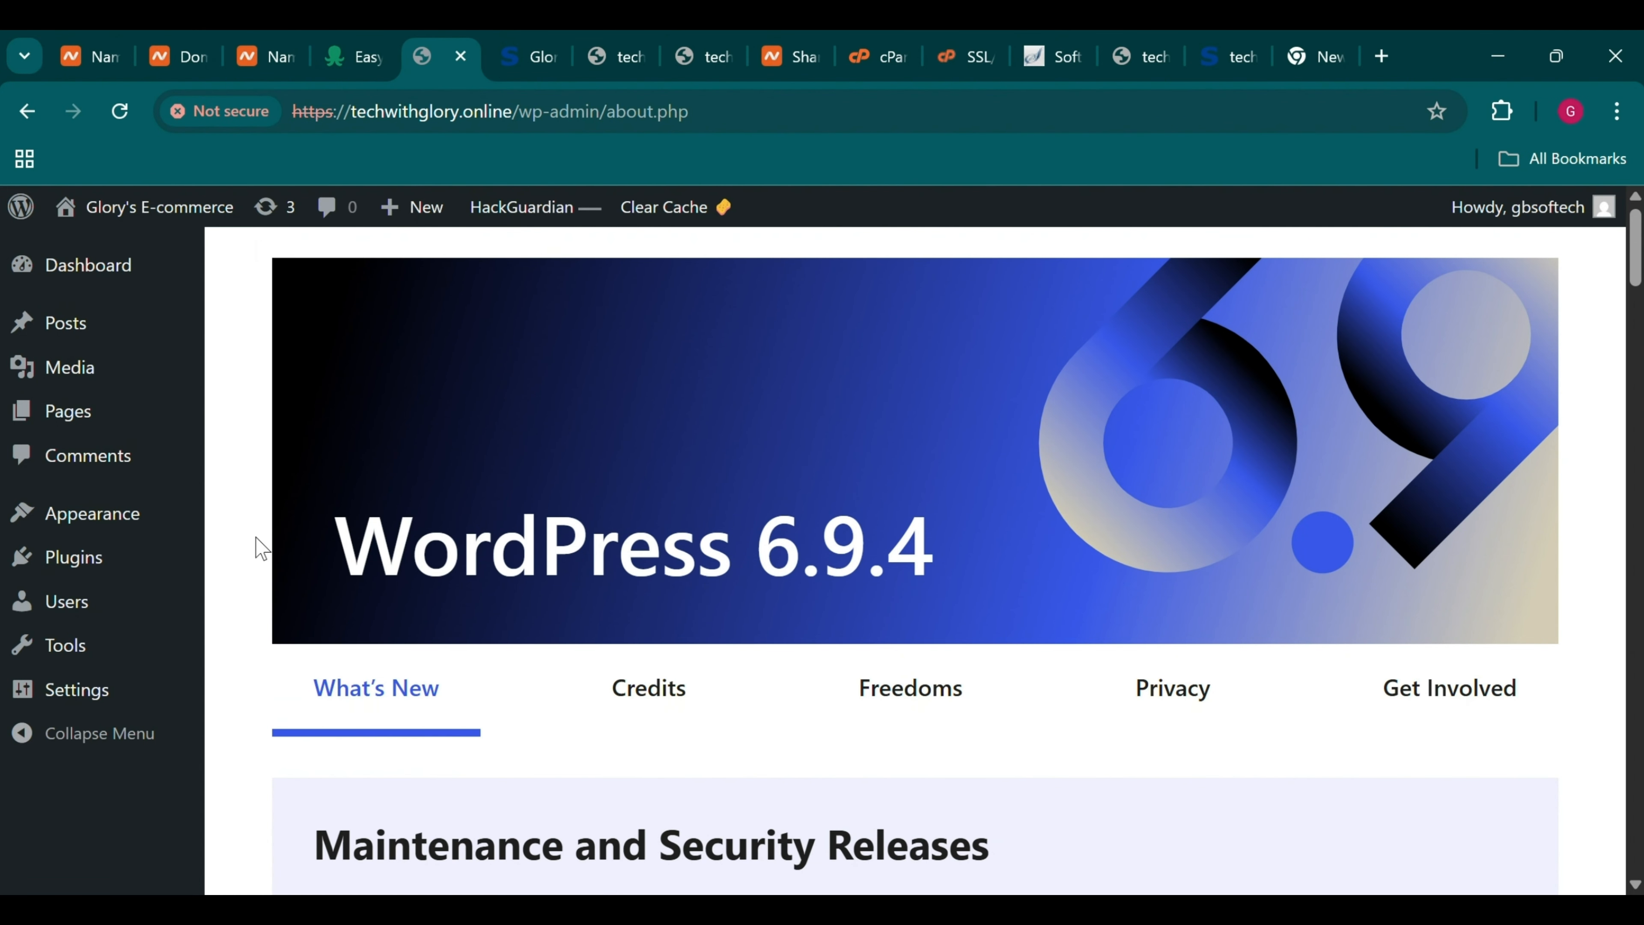
mouse_move(146, 531)
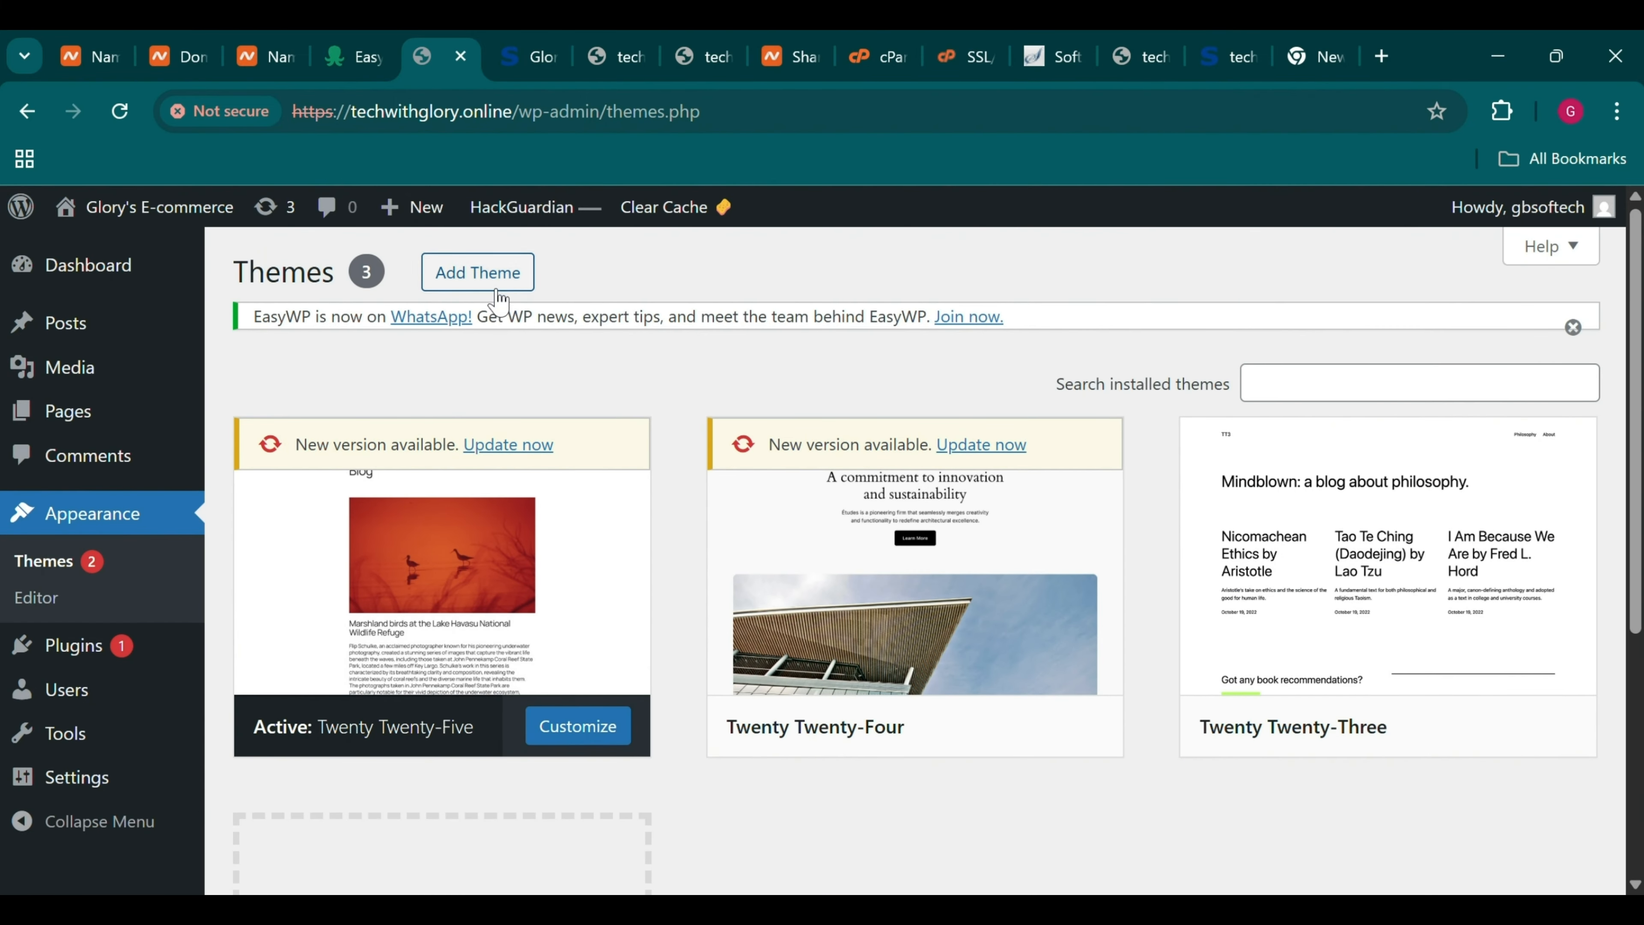
Search the theme directory for 'Astra' and install it
left_click(475, 276)
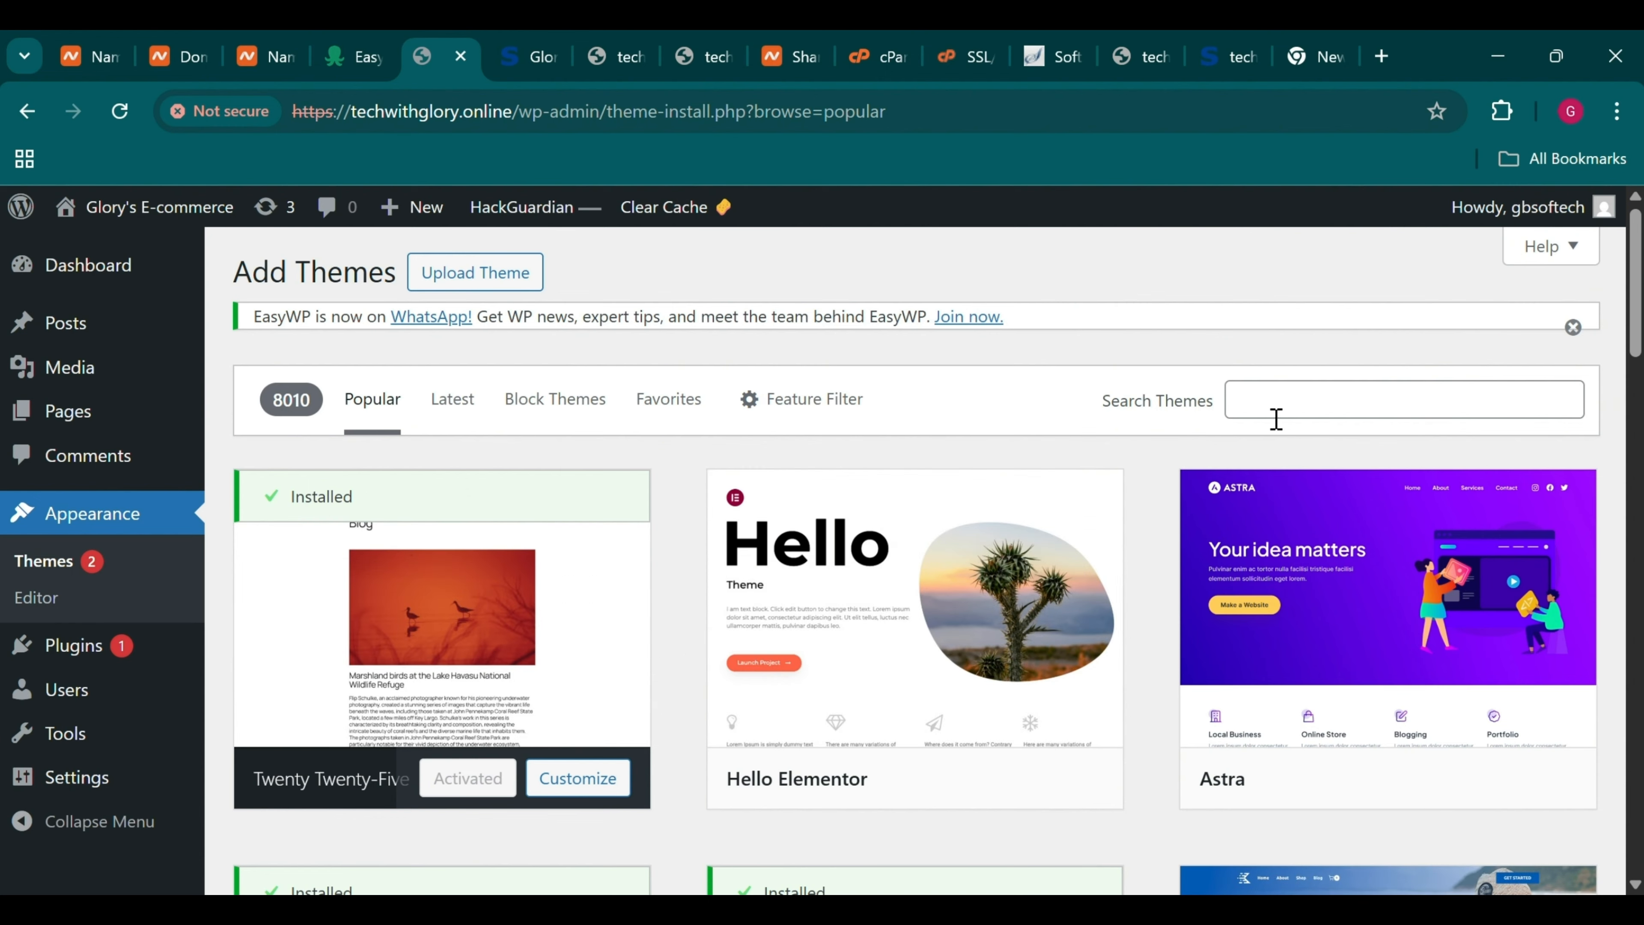
left_click(1271, 413)
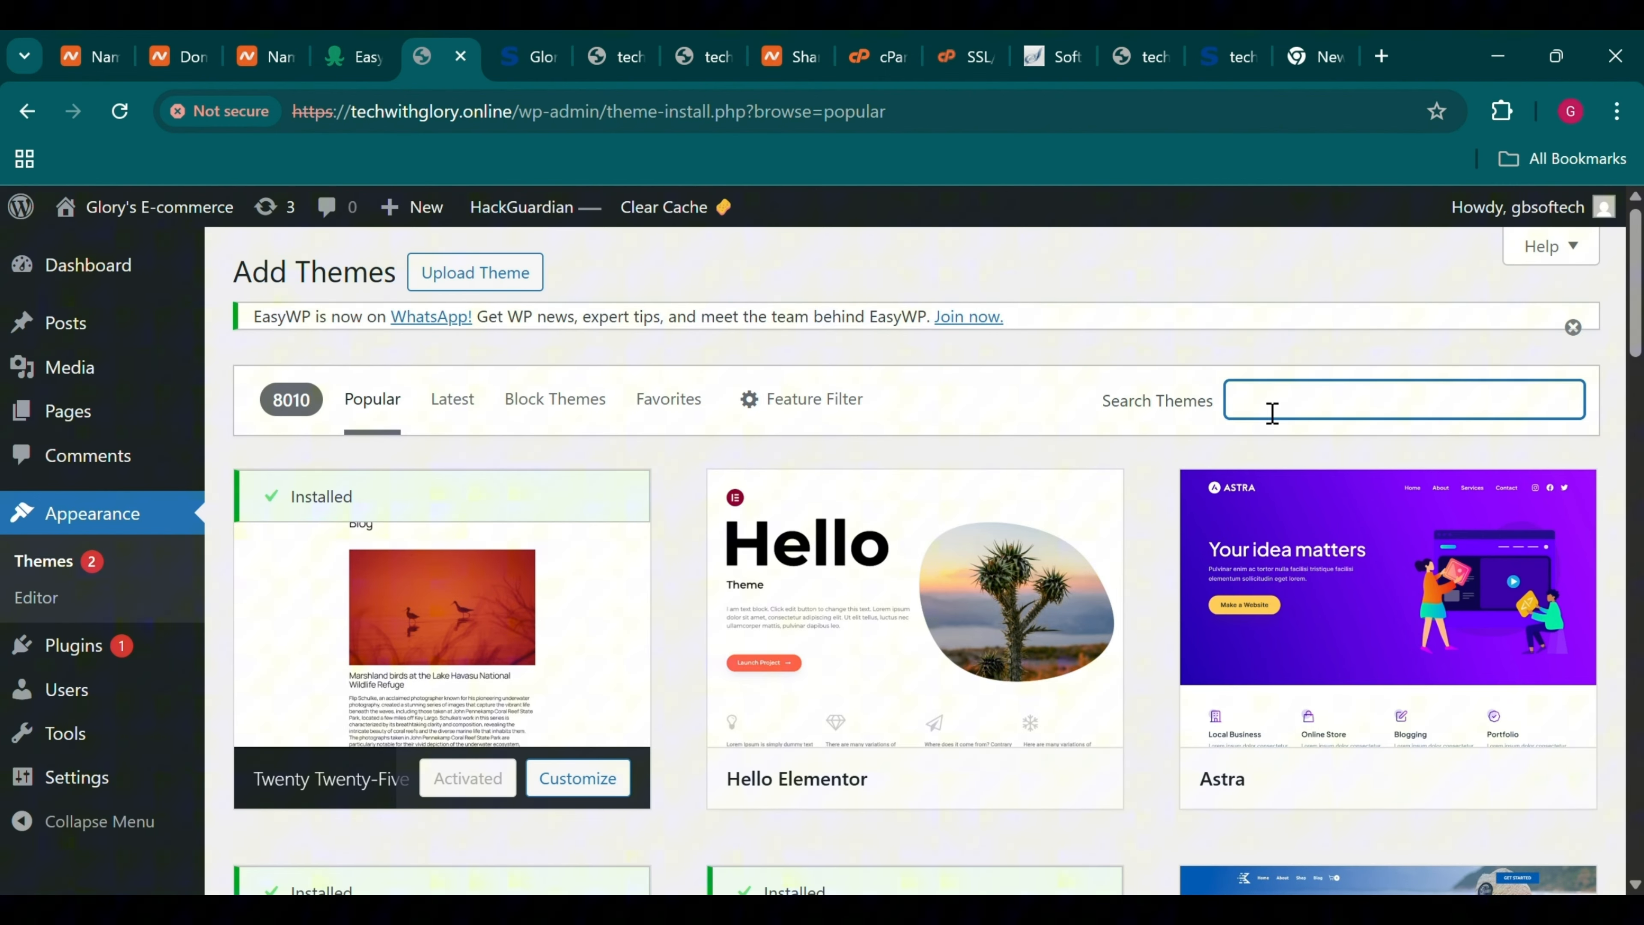
type("Astra")
mouse_move(482, 619)
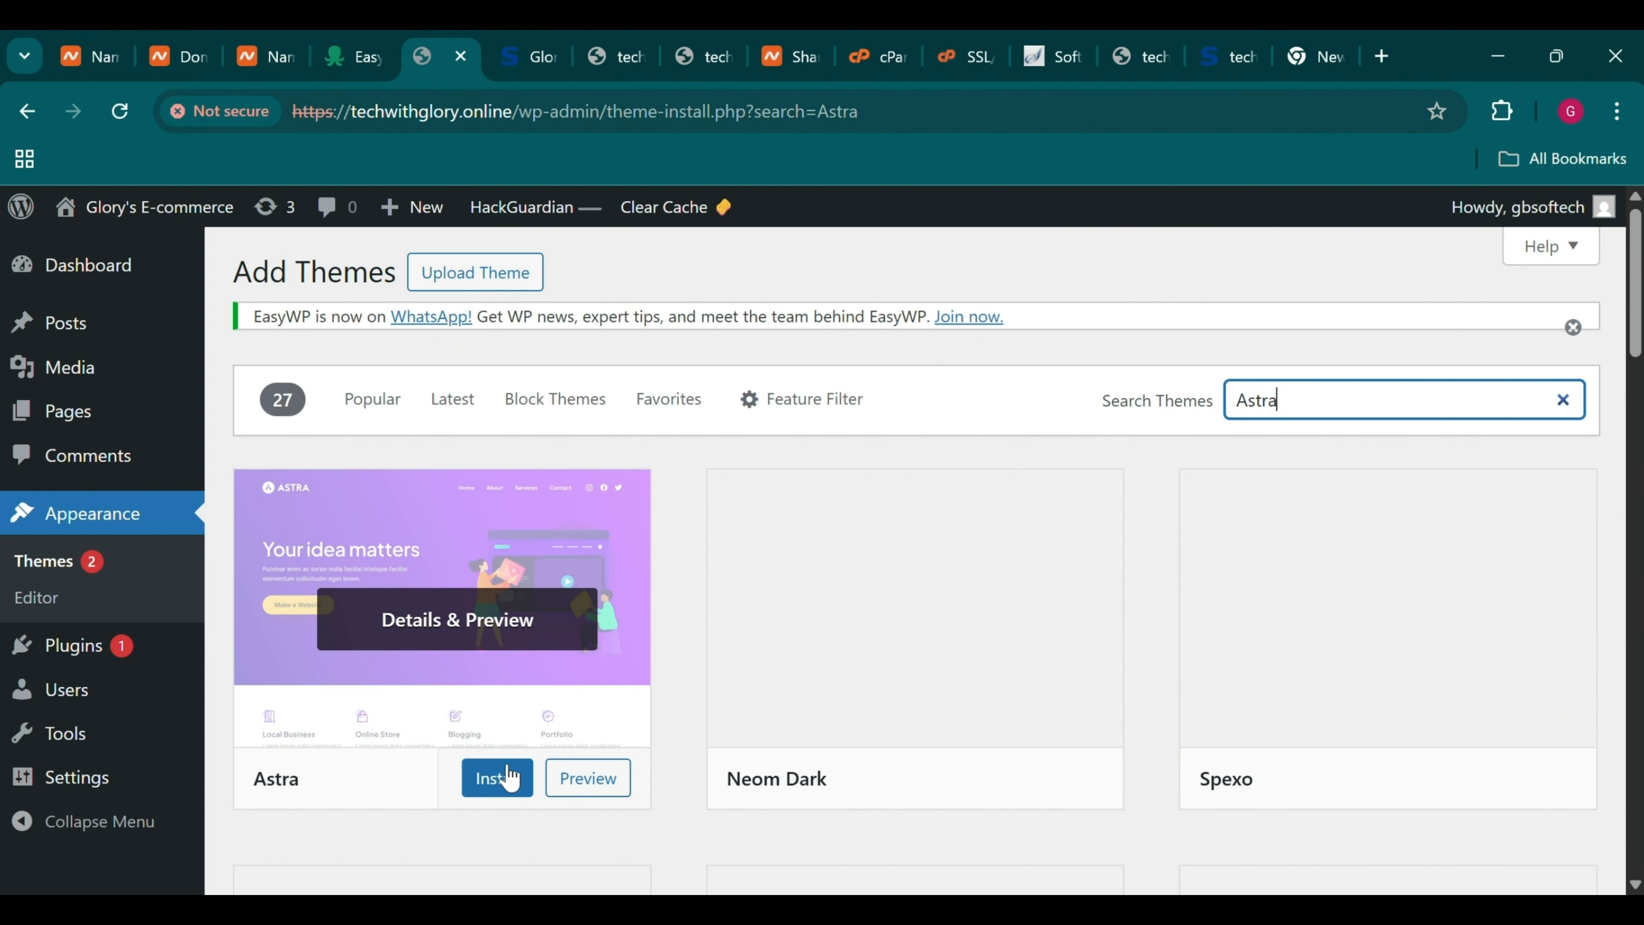
left_click(508, 780)
Activate Astra 4.12.5 and view its theme details
left_click(471, 776)
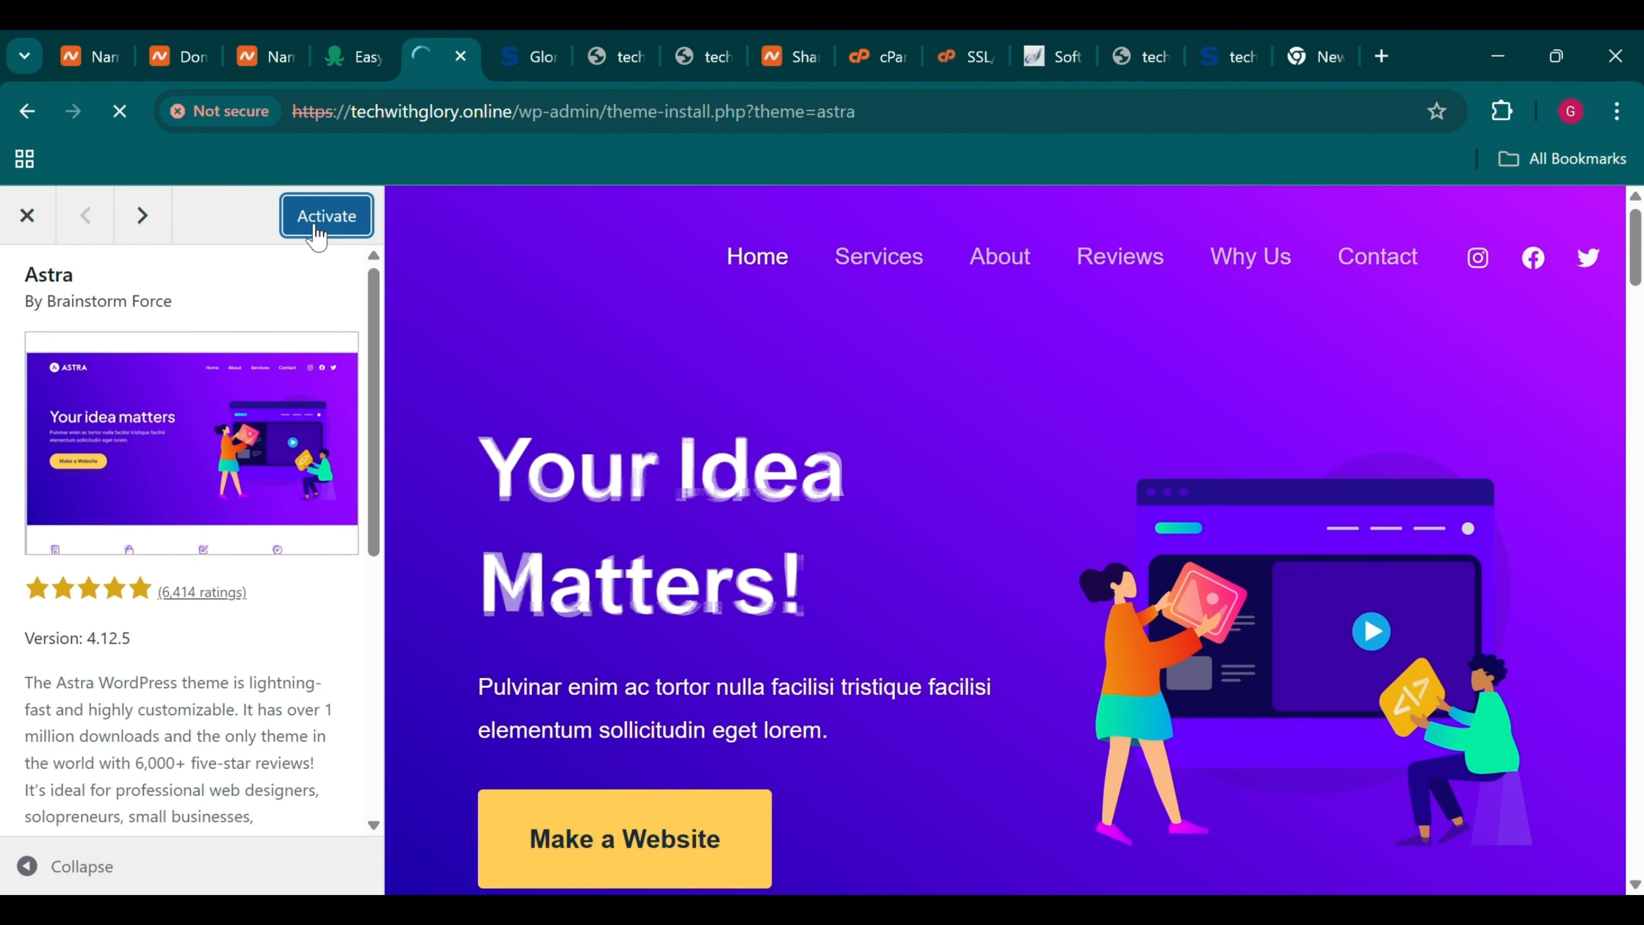
left_click(319, 232)
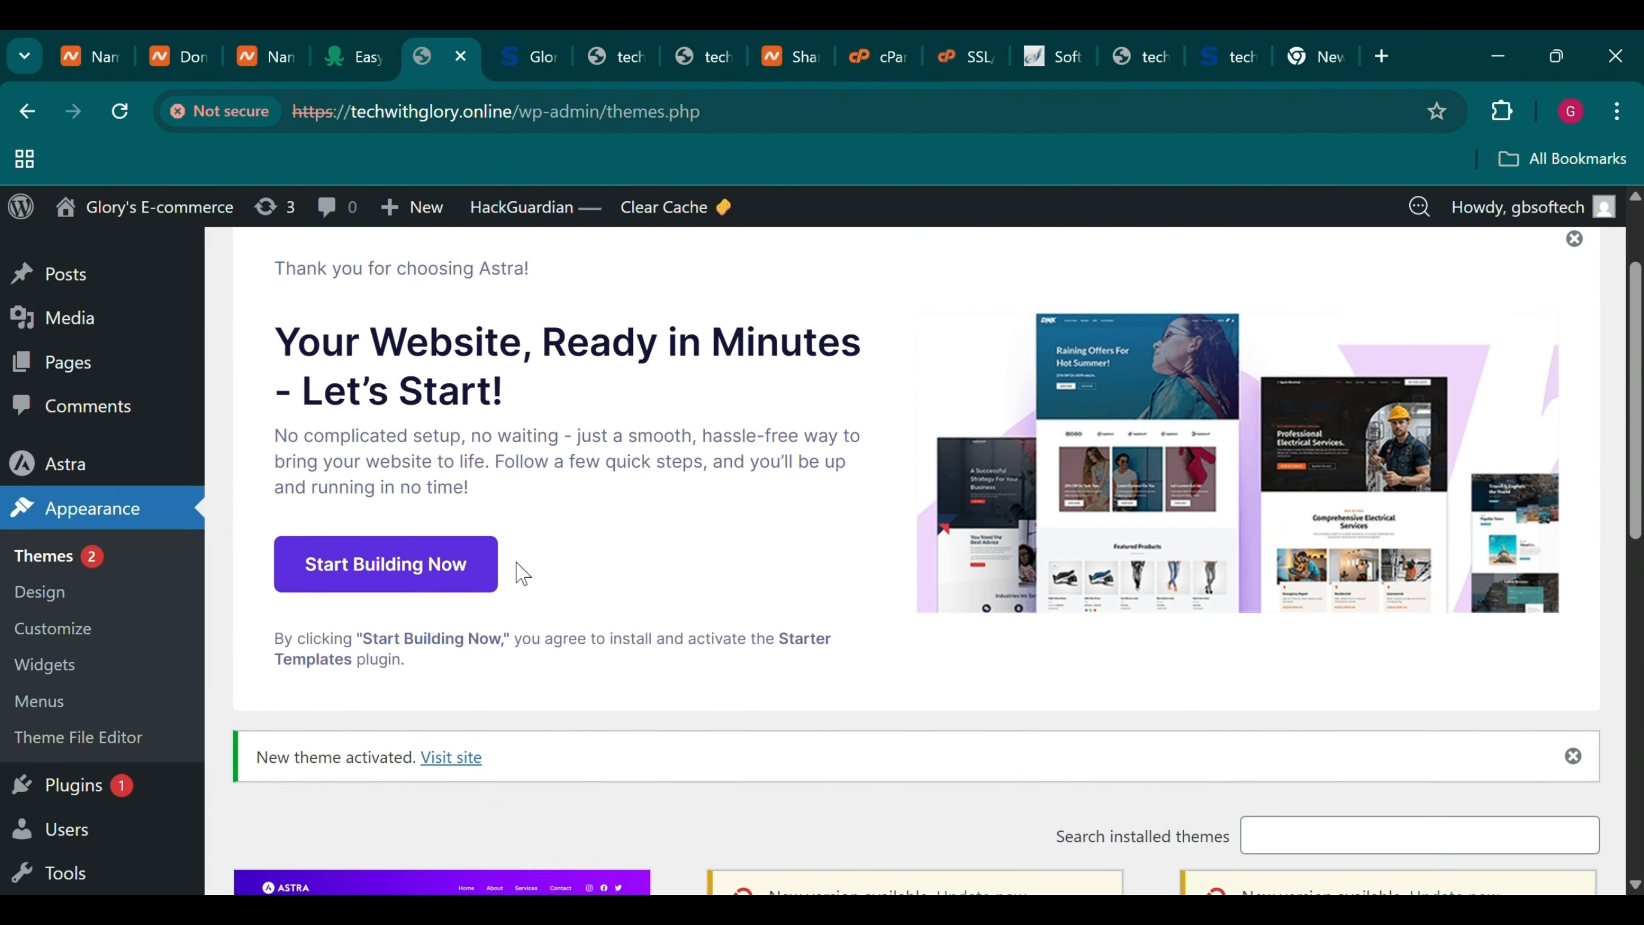
scroll(469, 562, "down", 5)
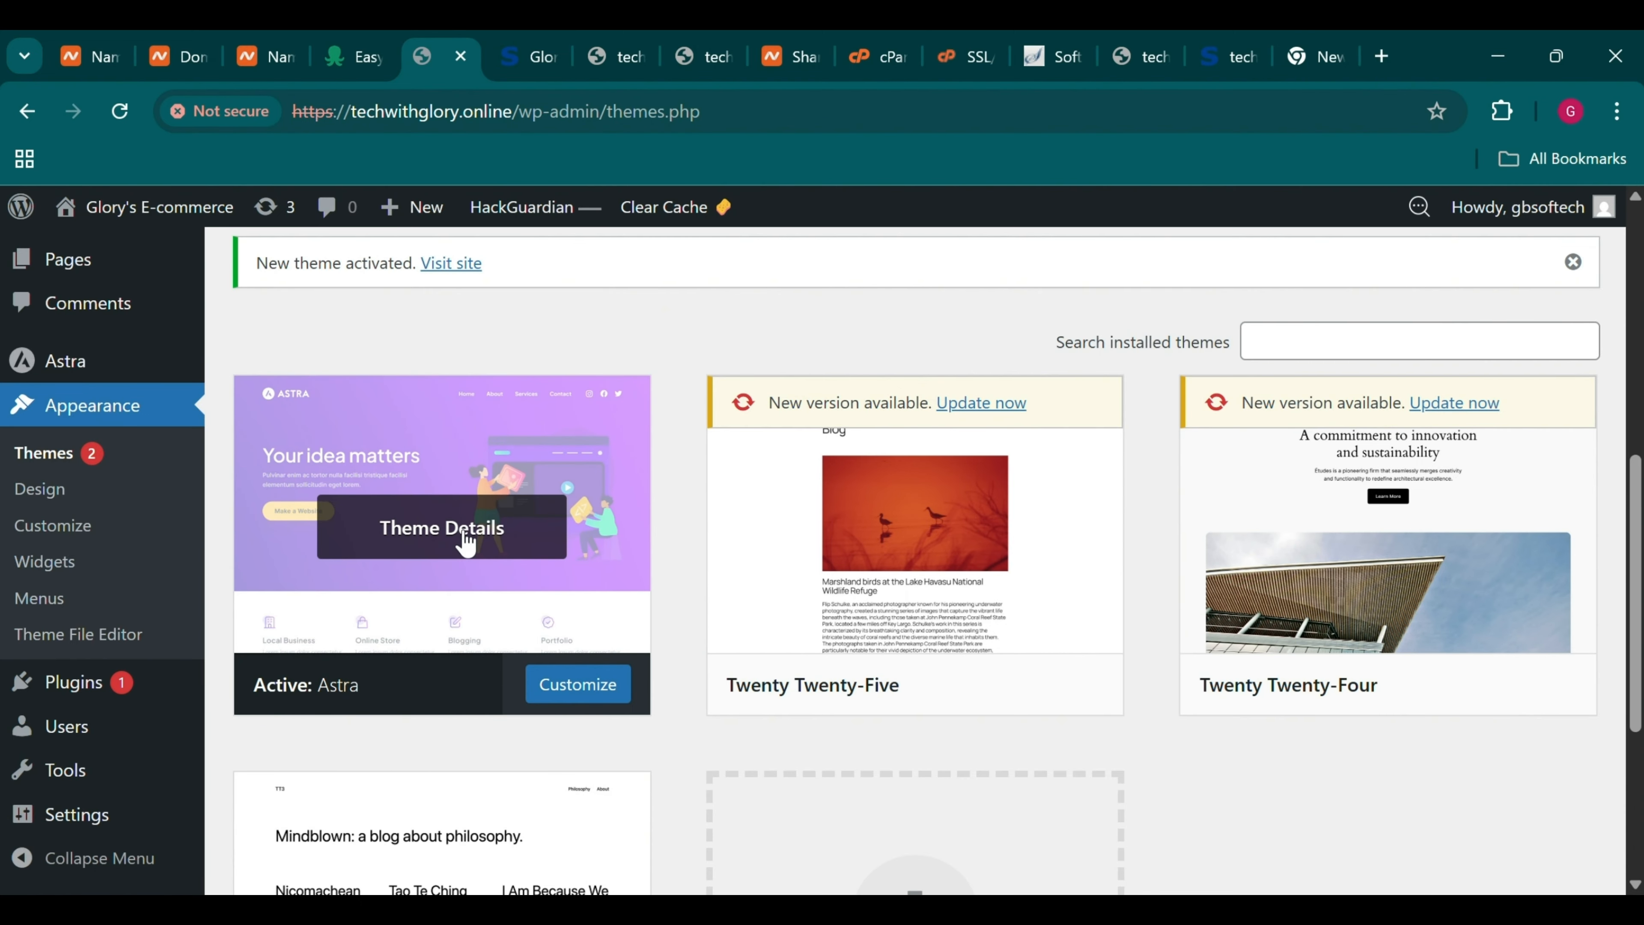
left_click(468, 537)
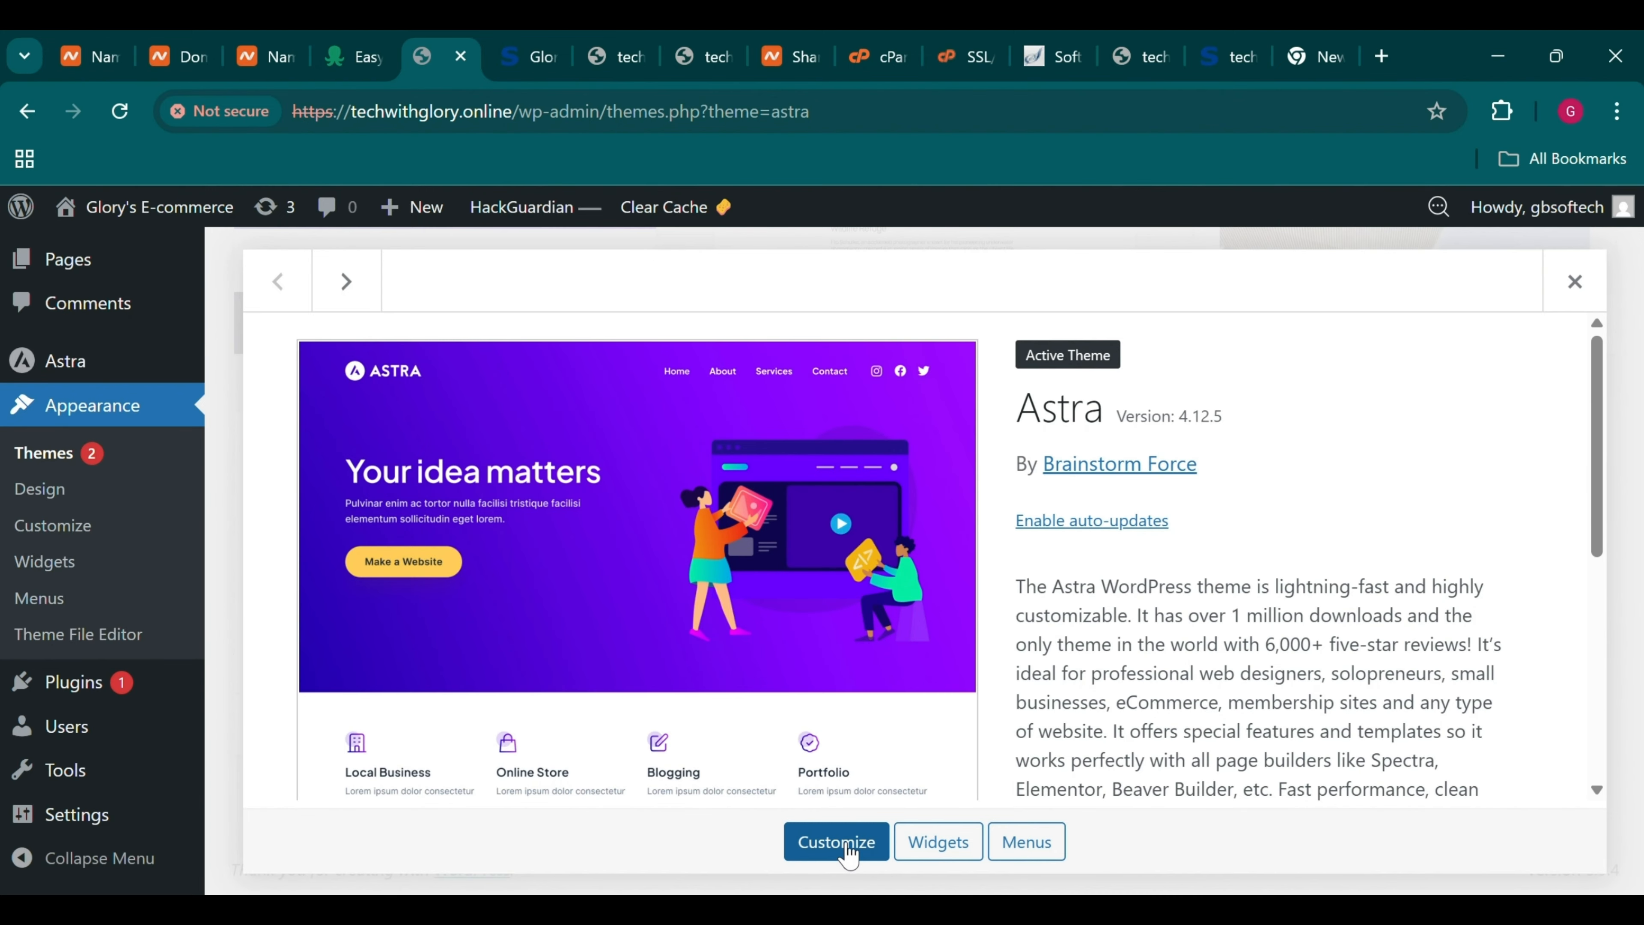
In the Astra Customizer, look through Global typography and colours, then reach the Header builder
left_click(863, 864)
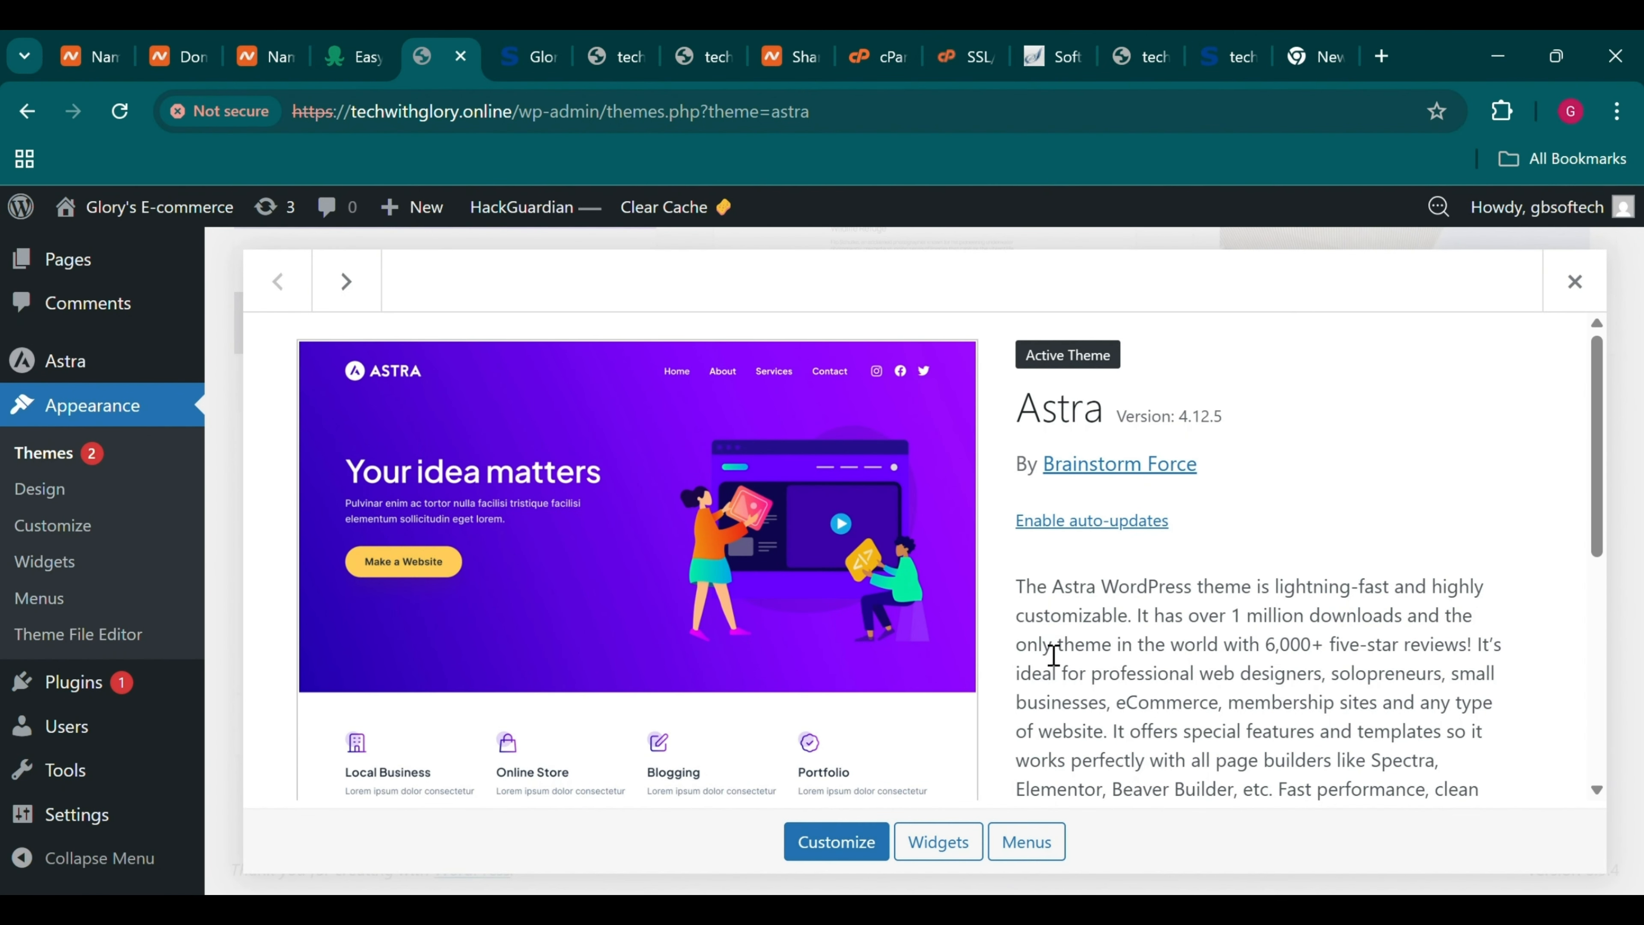
scroll(1050, 653, "down", 5)
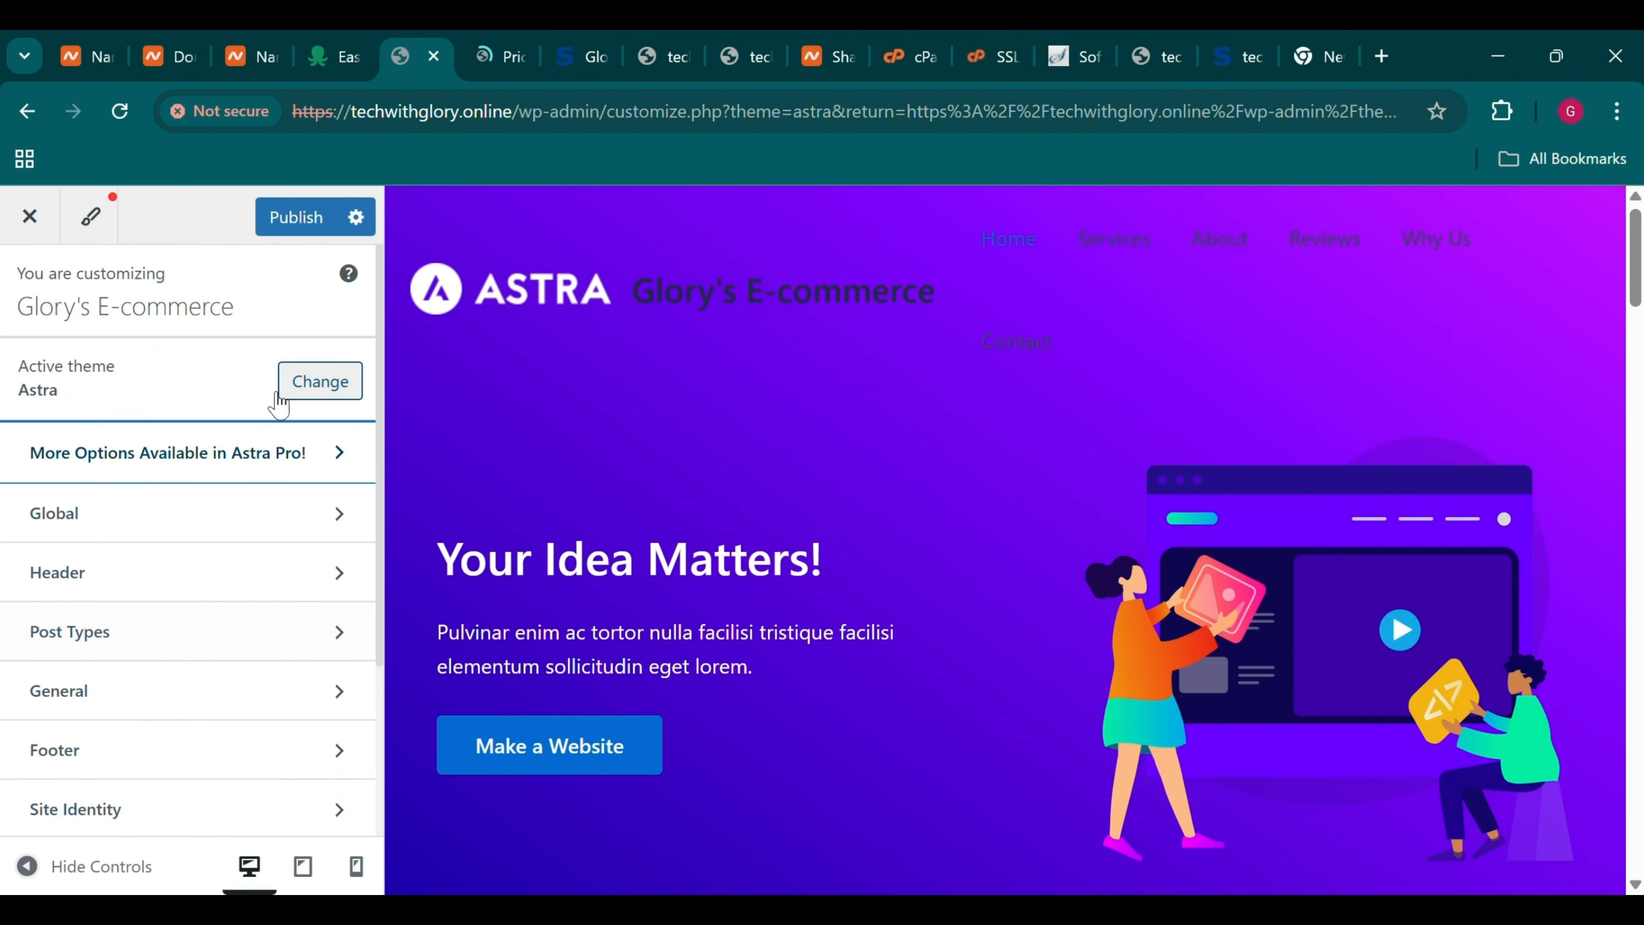
left_click(301, 503)
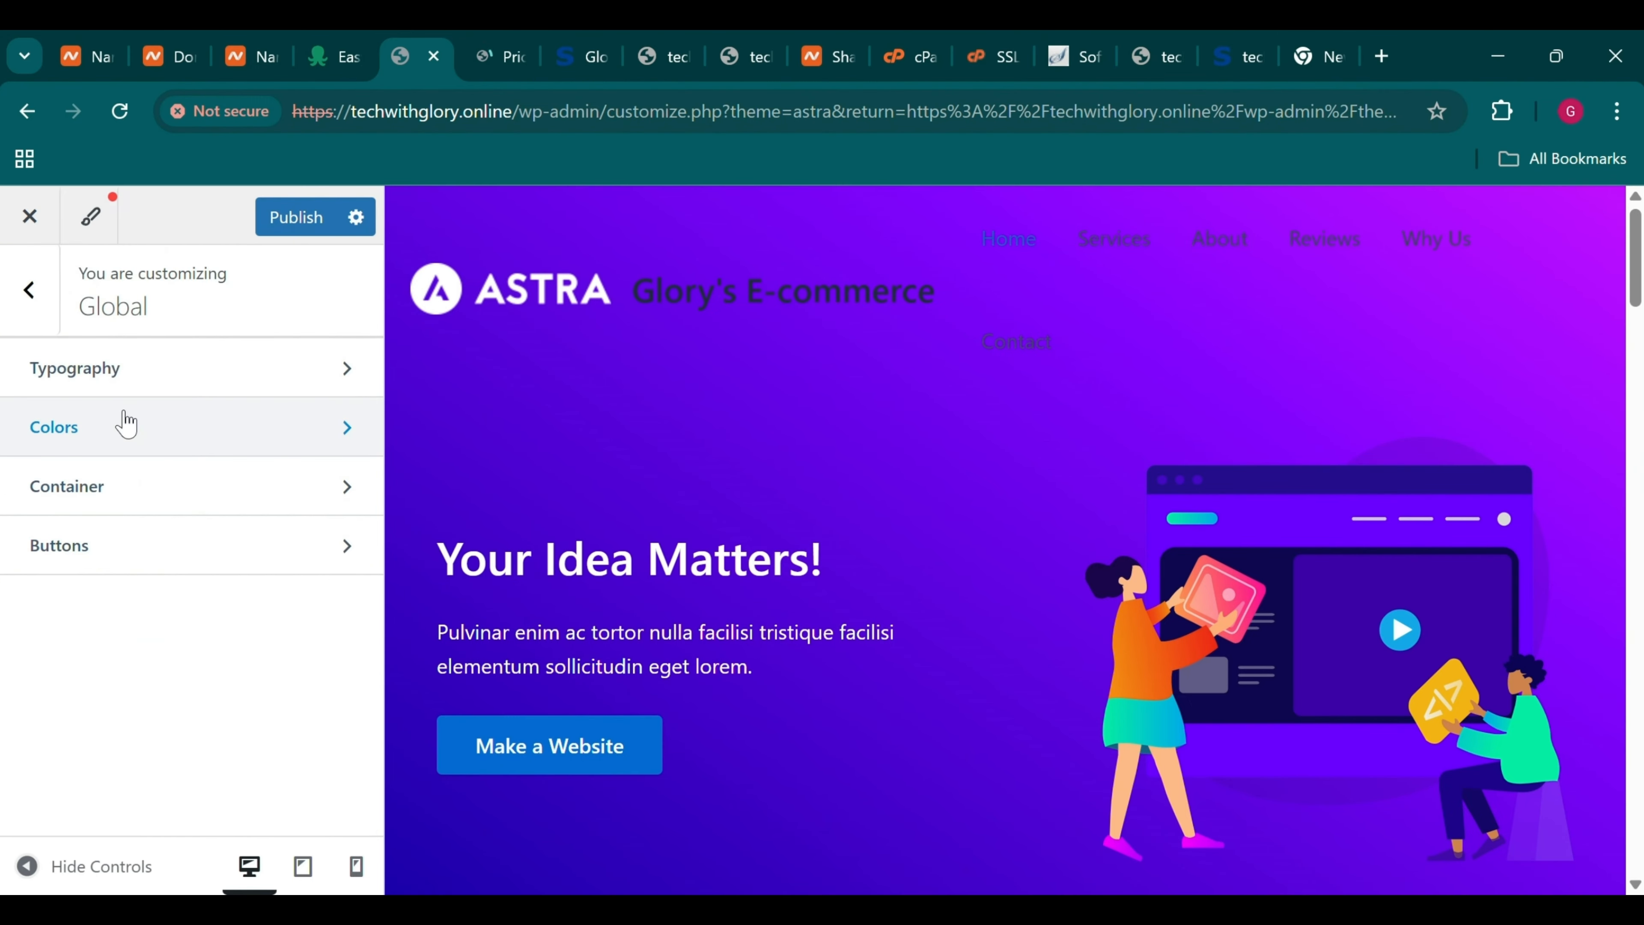
left_click(126, 393)
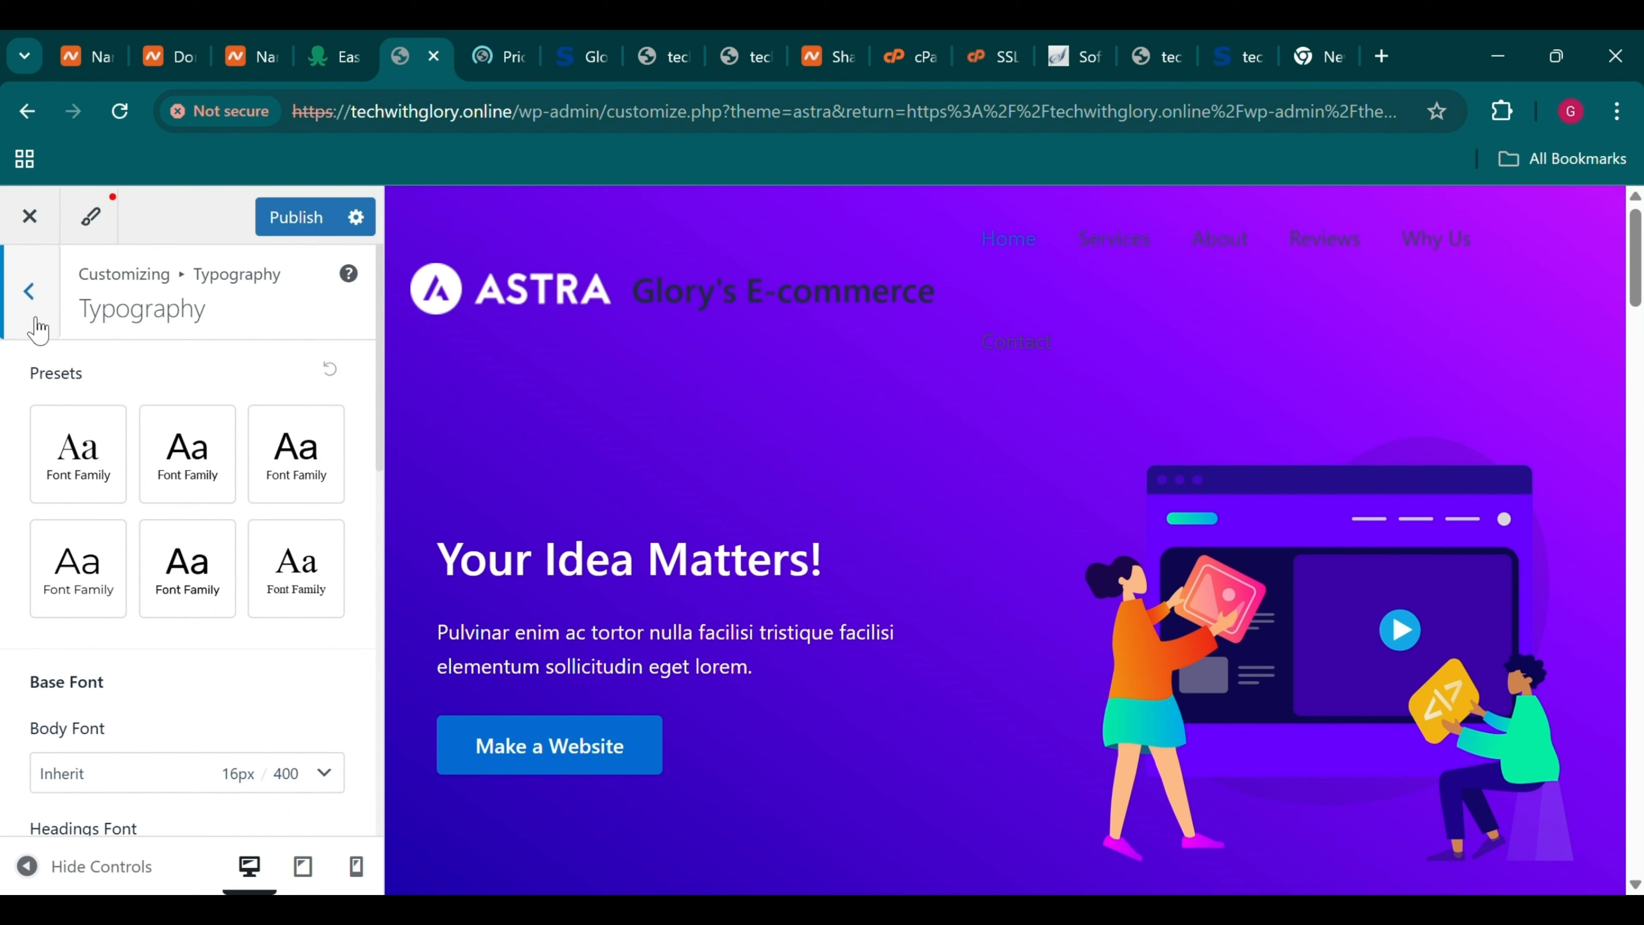
left_click(32, 292)
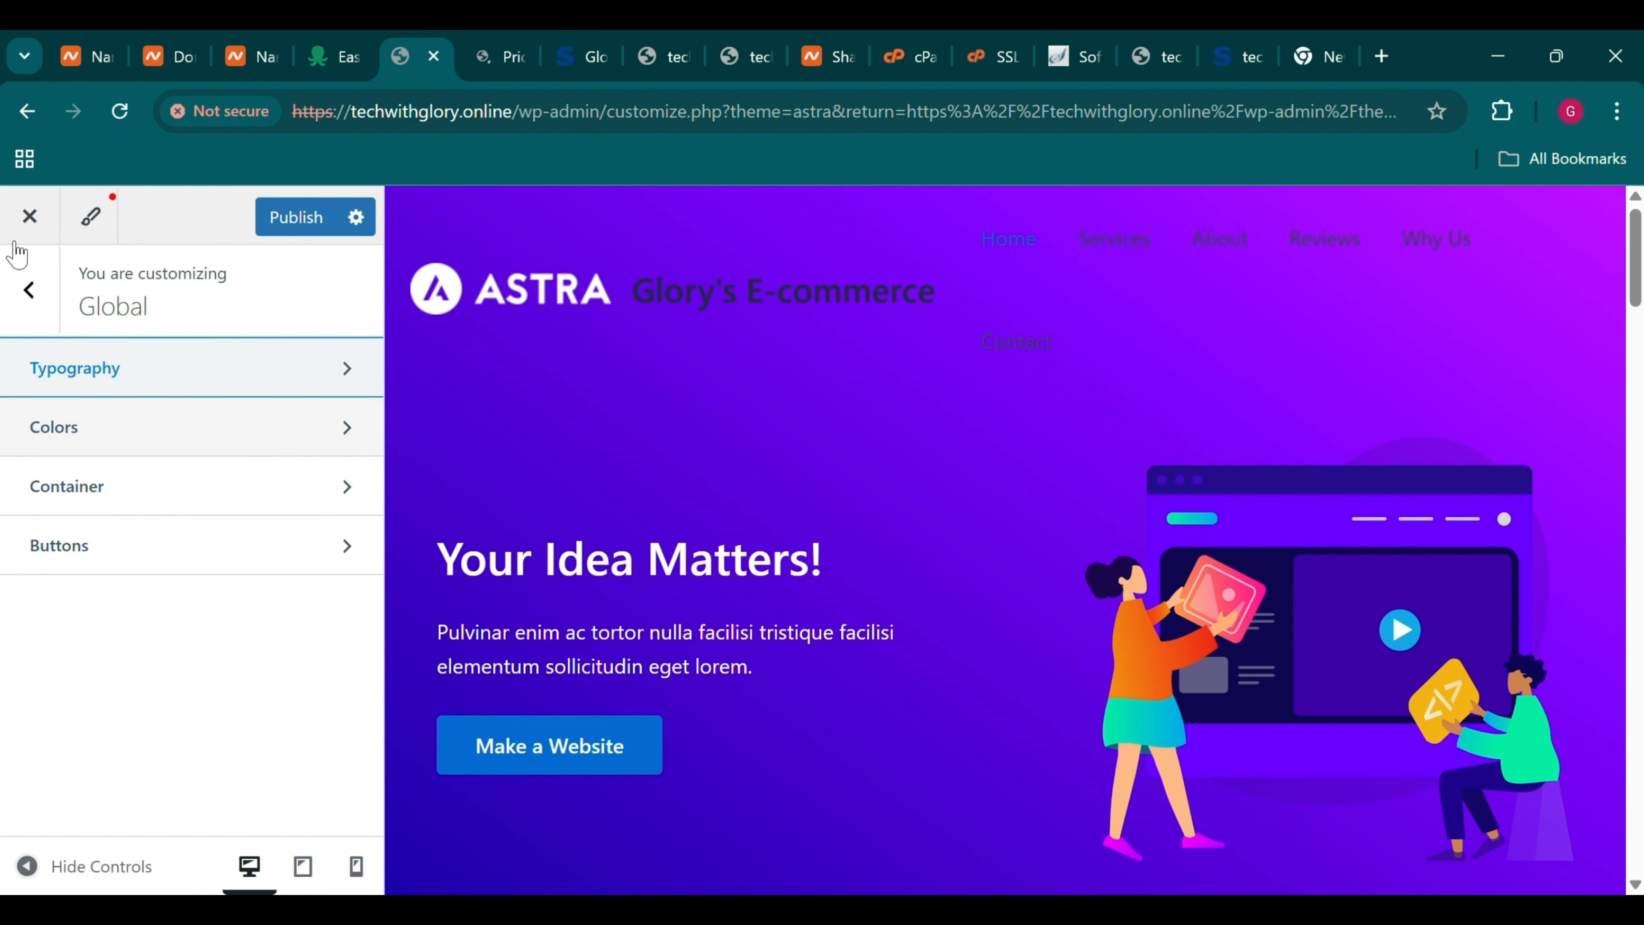
left_click(68, 450)
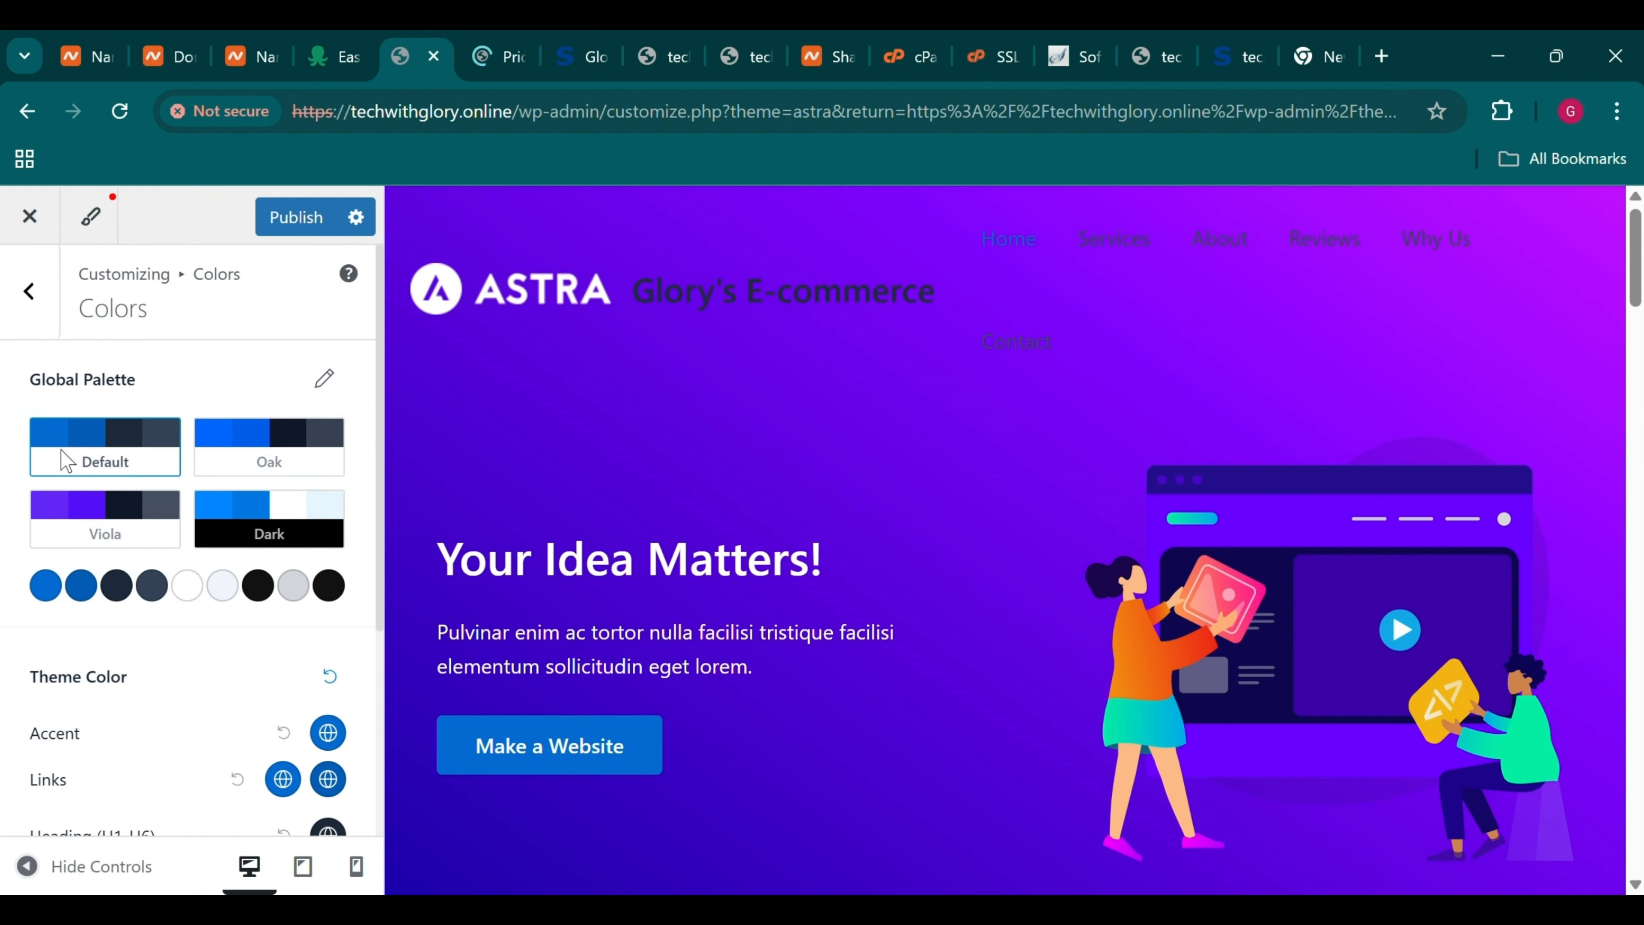
left_click(39, 310)
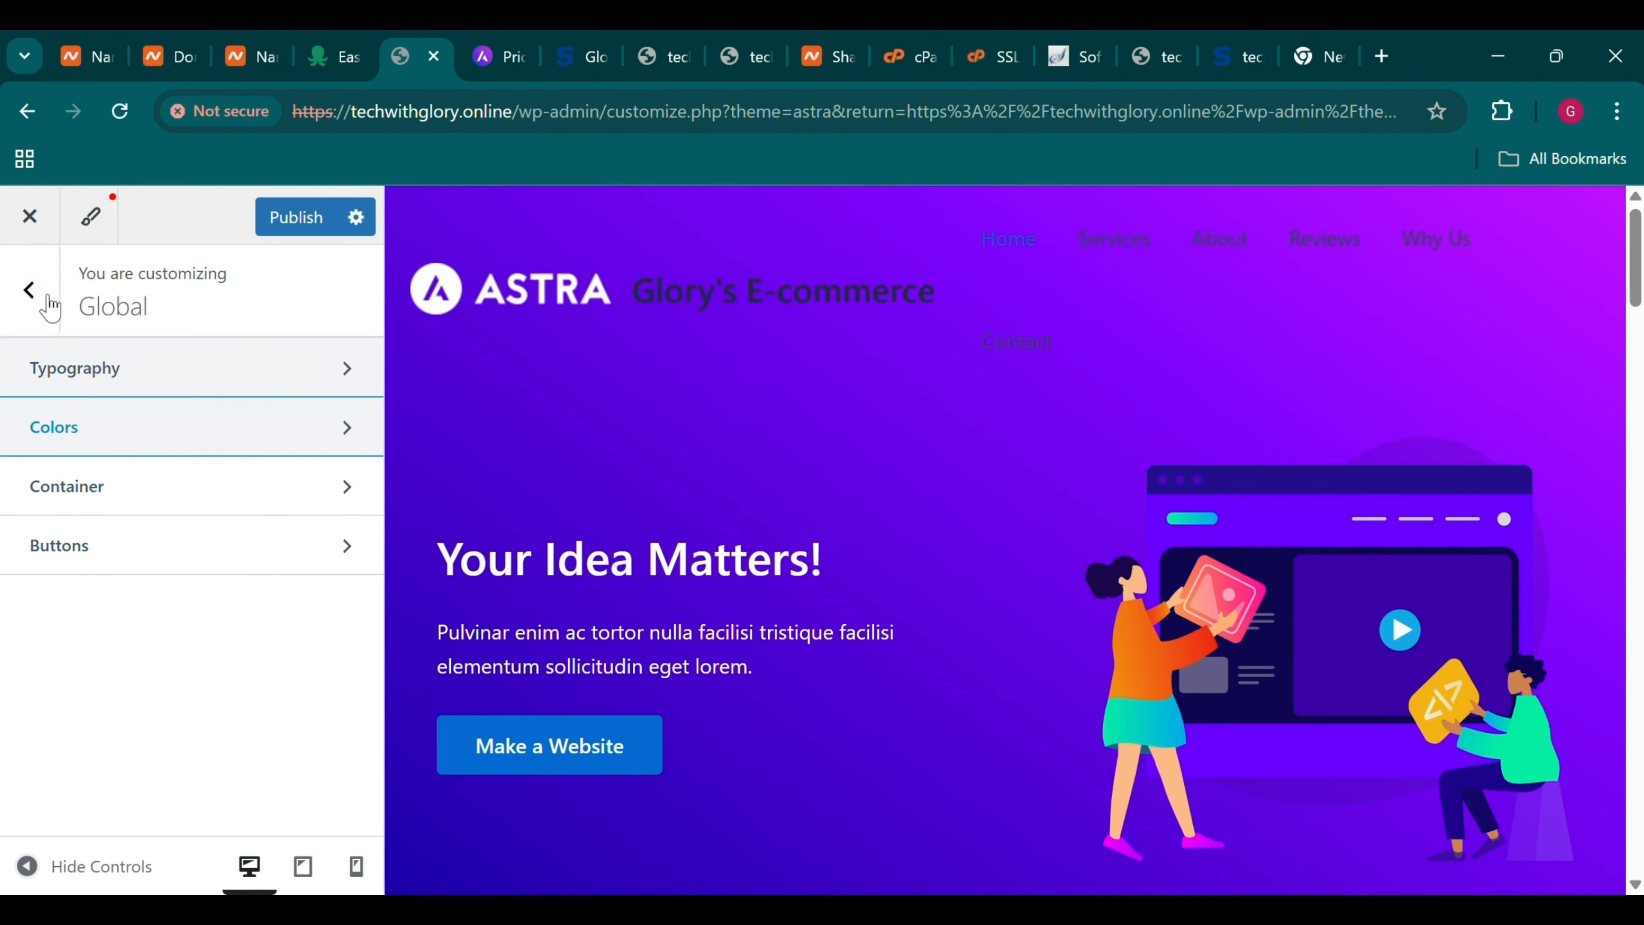
left_click(29, 292)
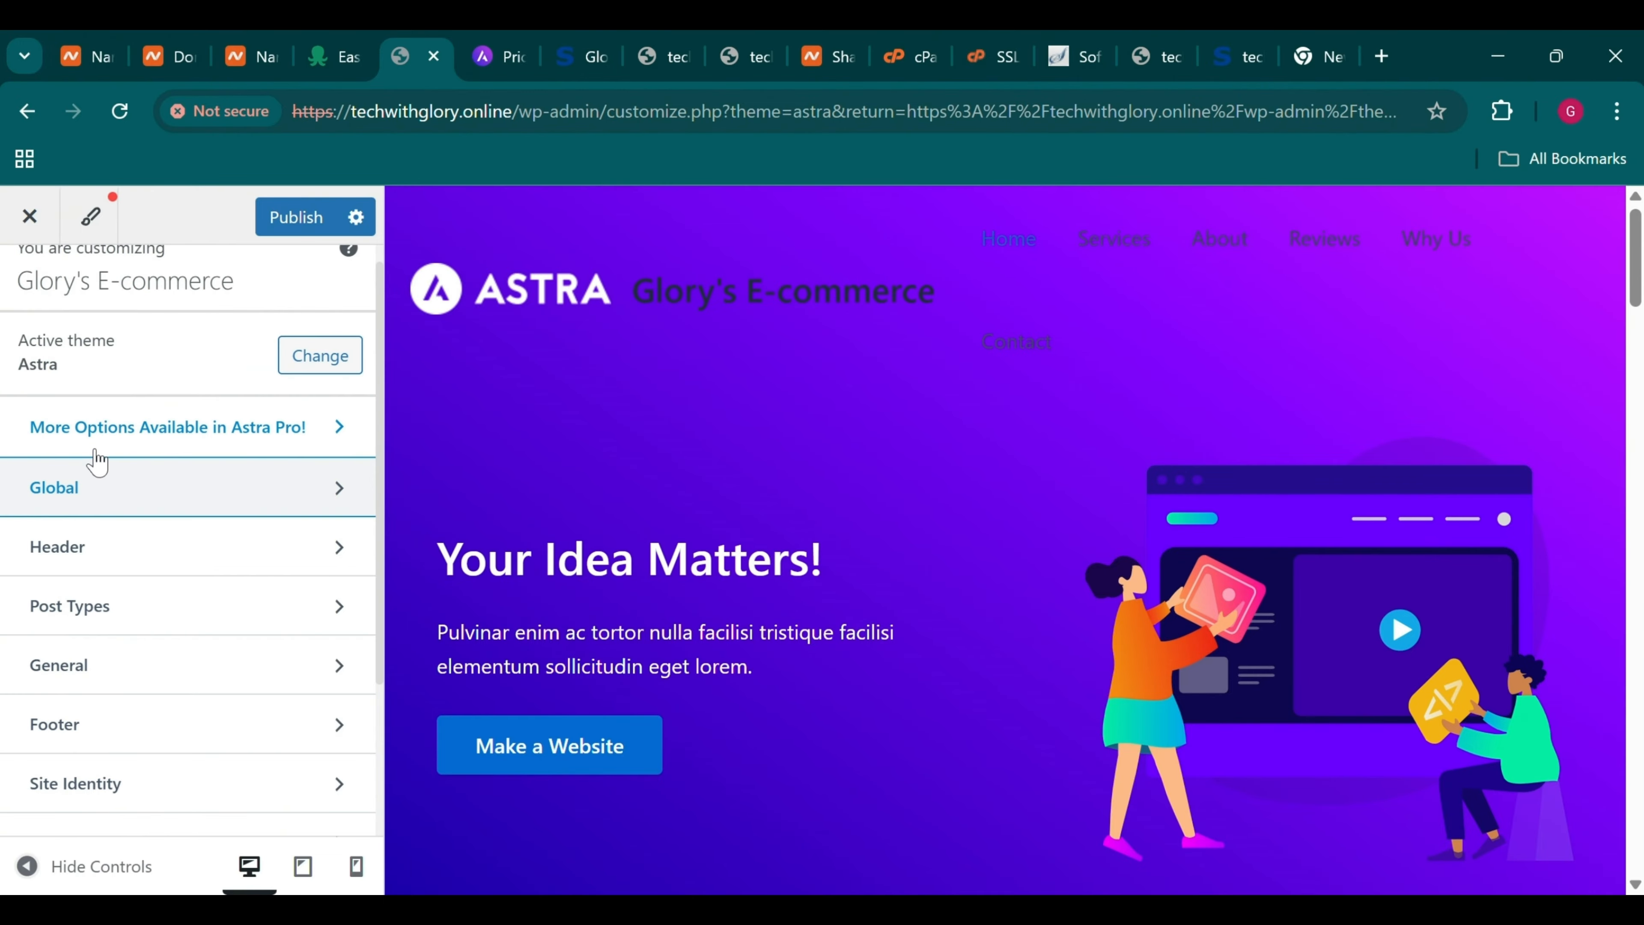
left_click(94, 551)
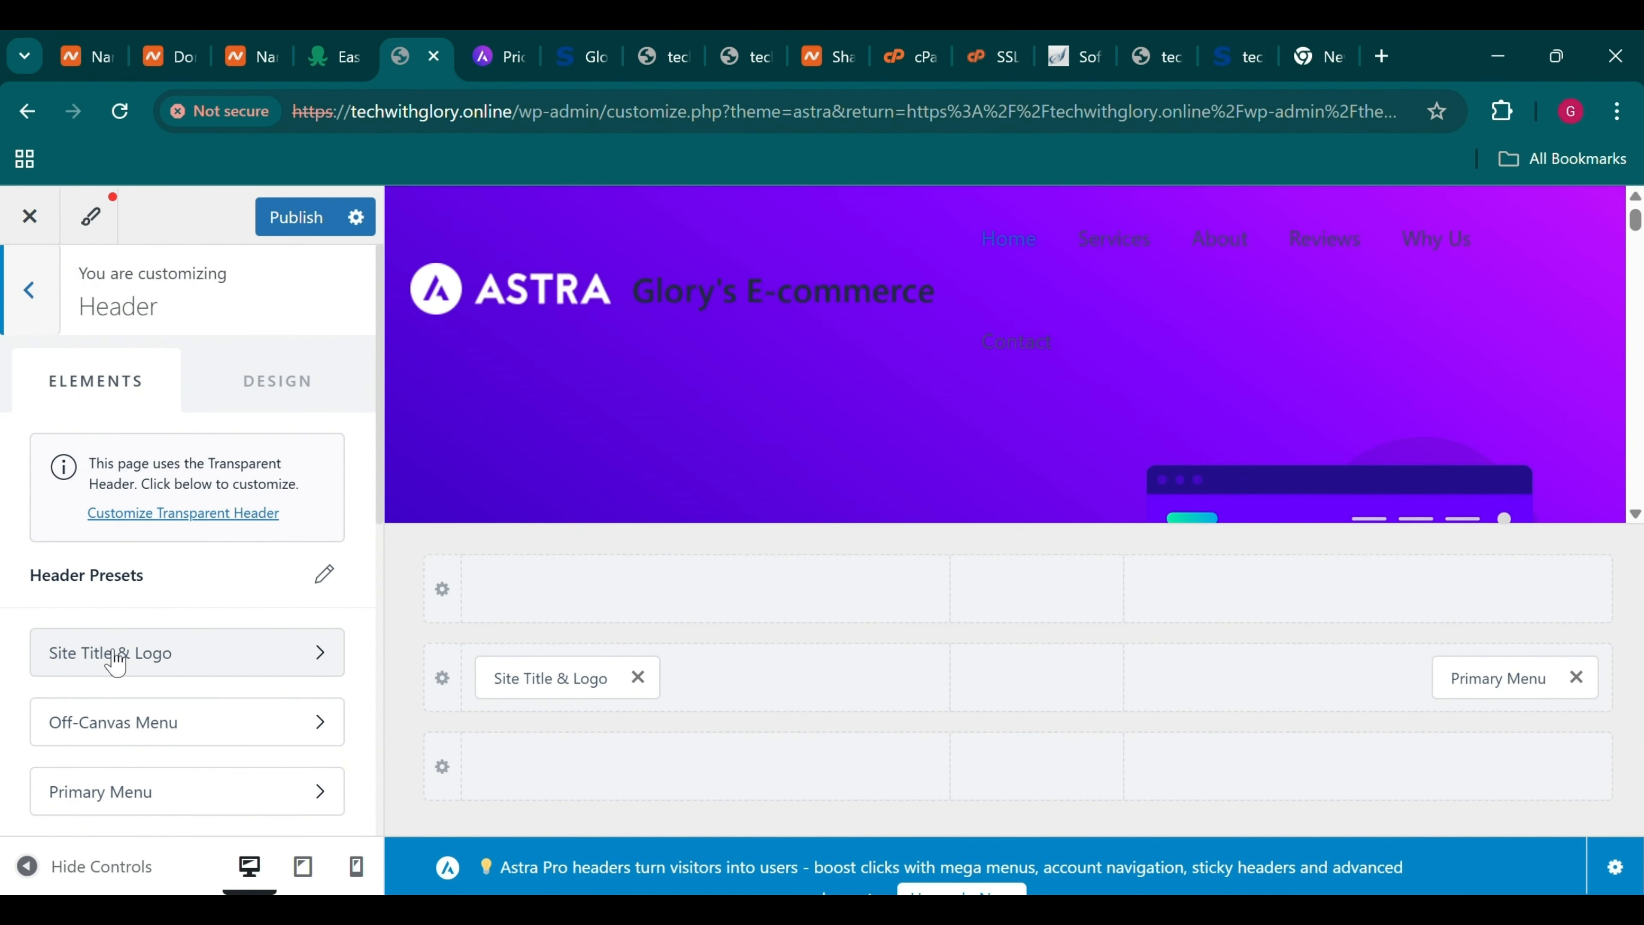
Replace the header logo with the uploaded Glory E-commerce image, cropped around the round logo
left_click(115, 655)
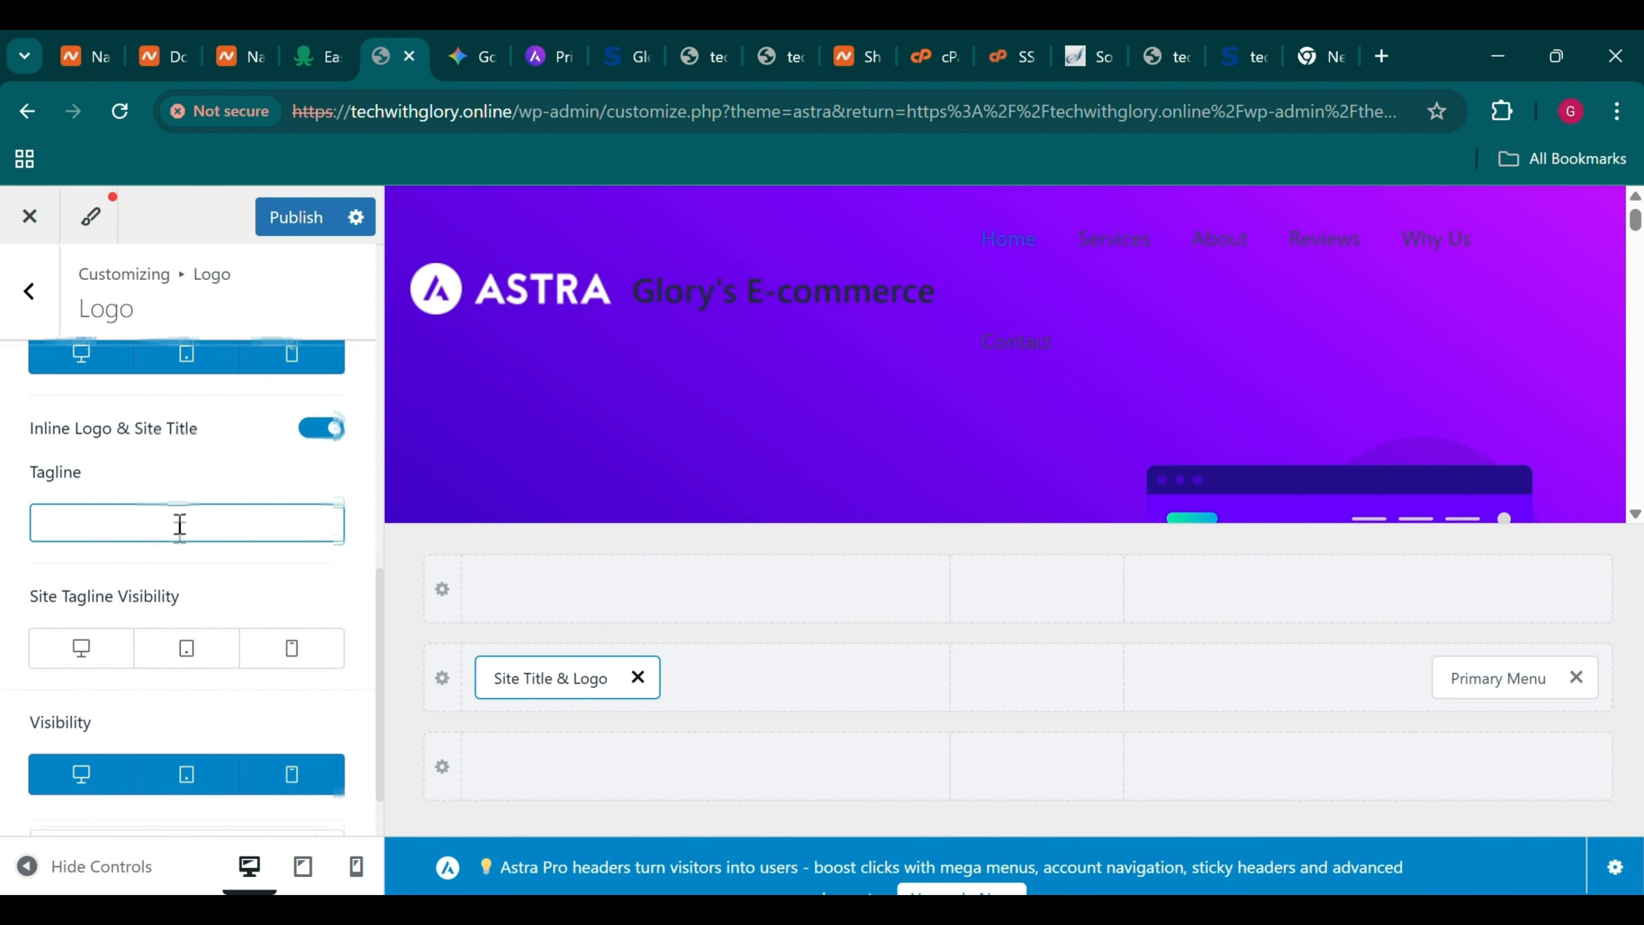
scroll(176, 524, "up", 5)
left_click(173, 653)
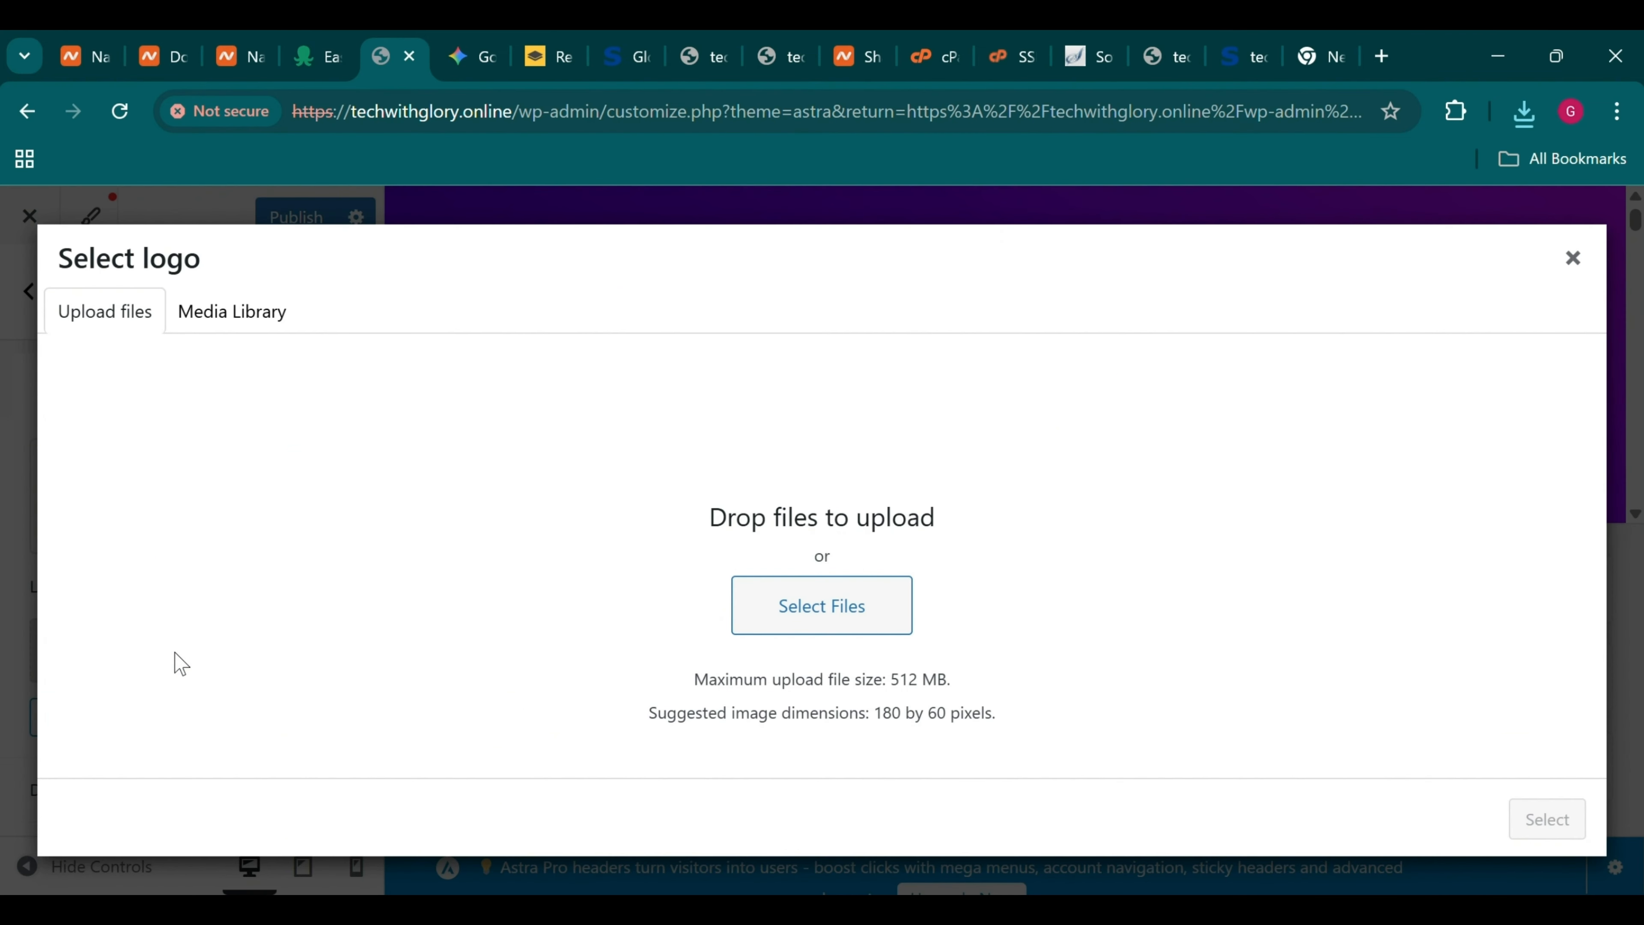
left_click(770, 626)
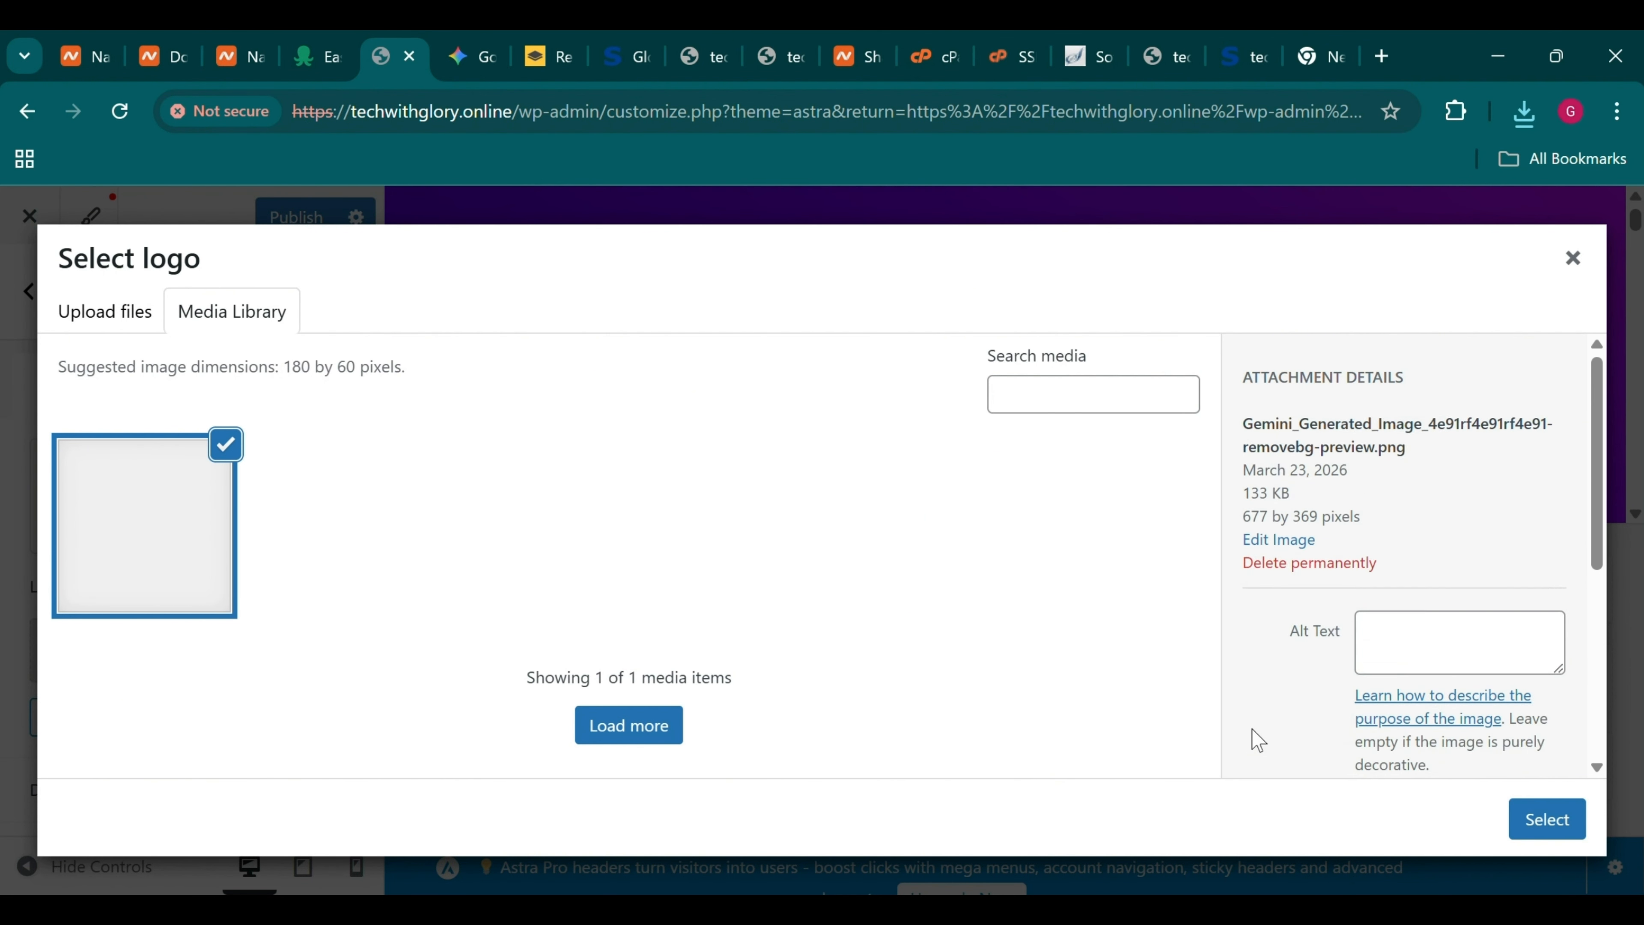
left_click(1570, 821)
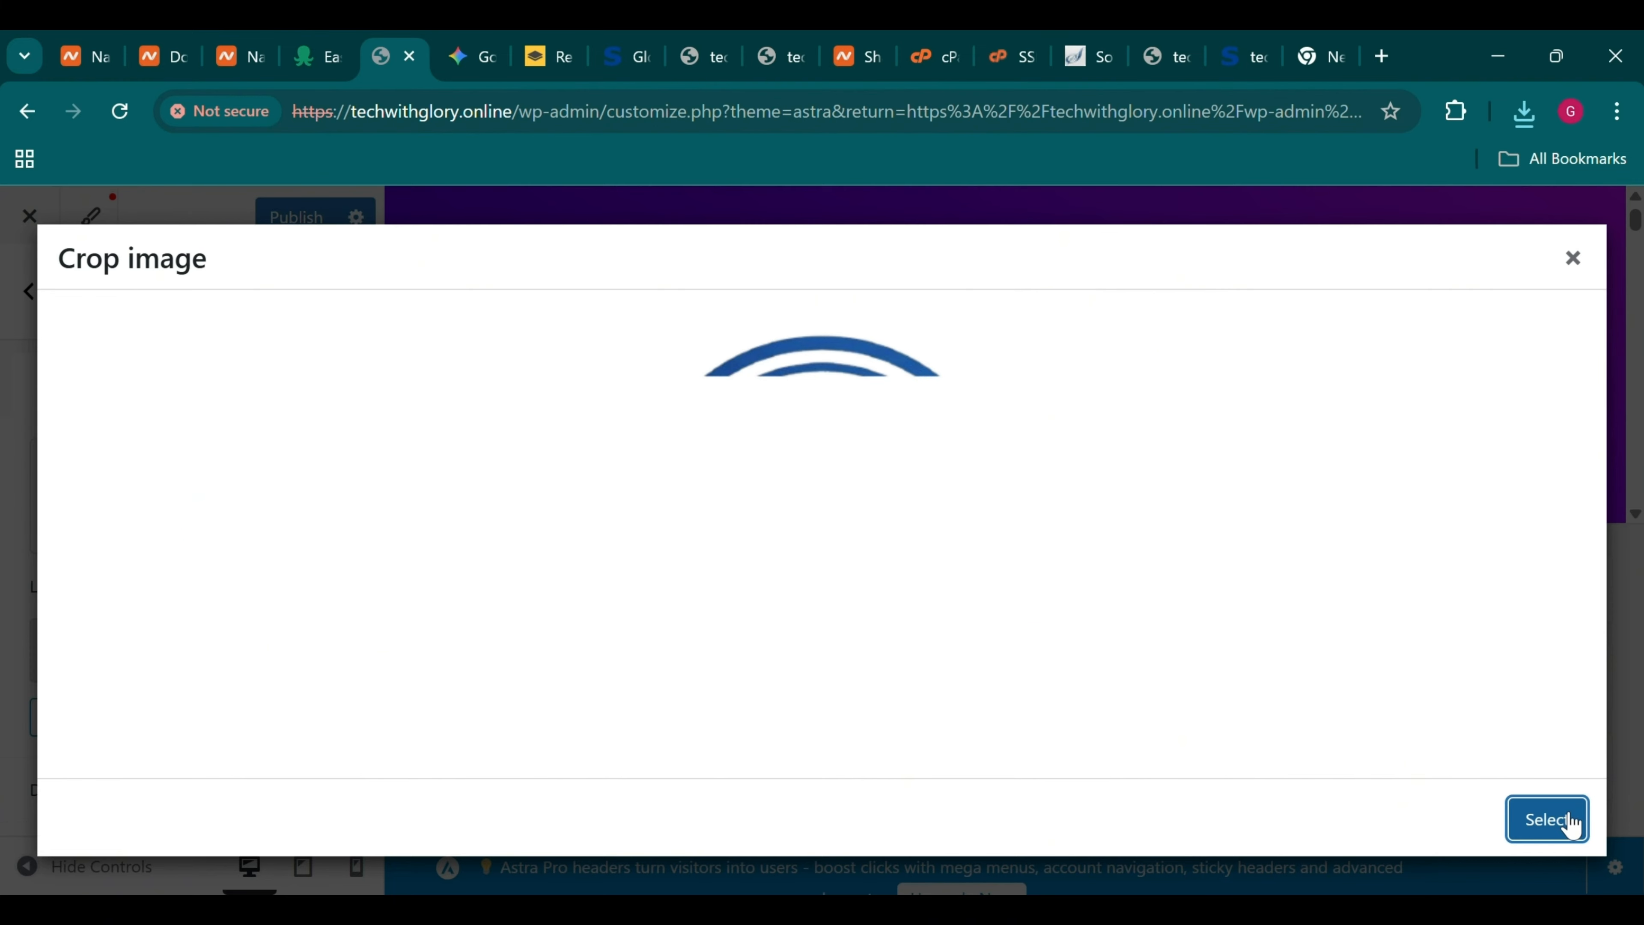
left_click_drag(819, 667, 817, 765)
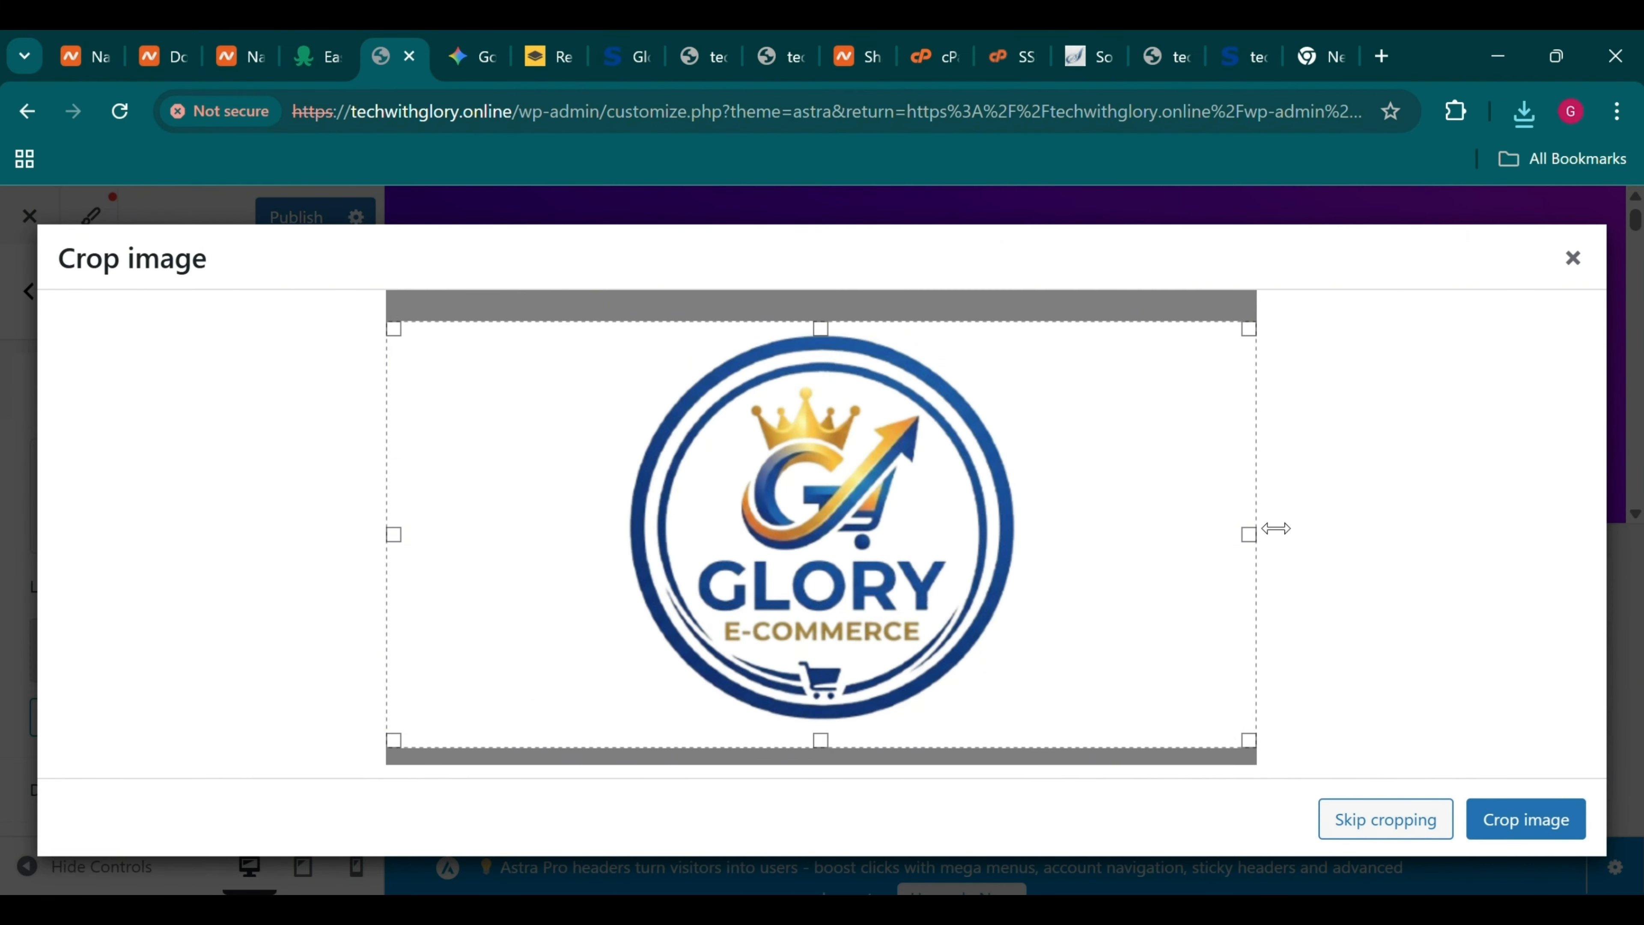
left_click_drag(1266, 540, 1187, 588)
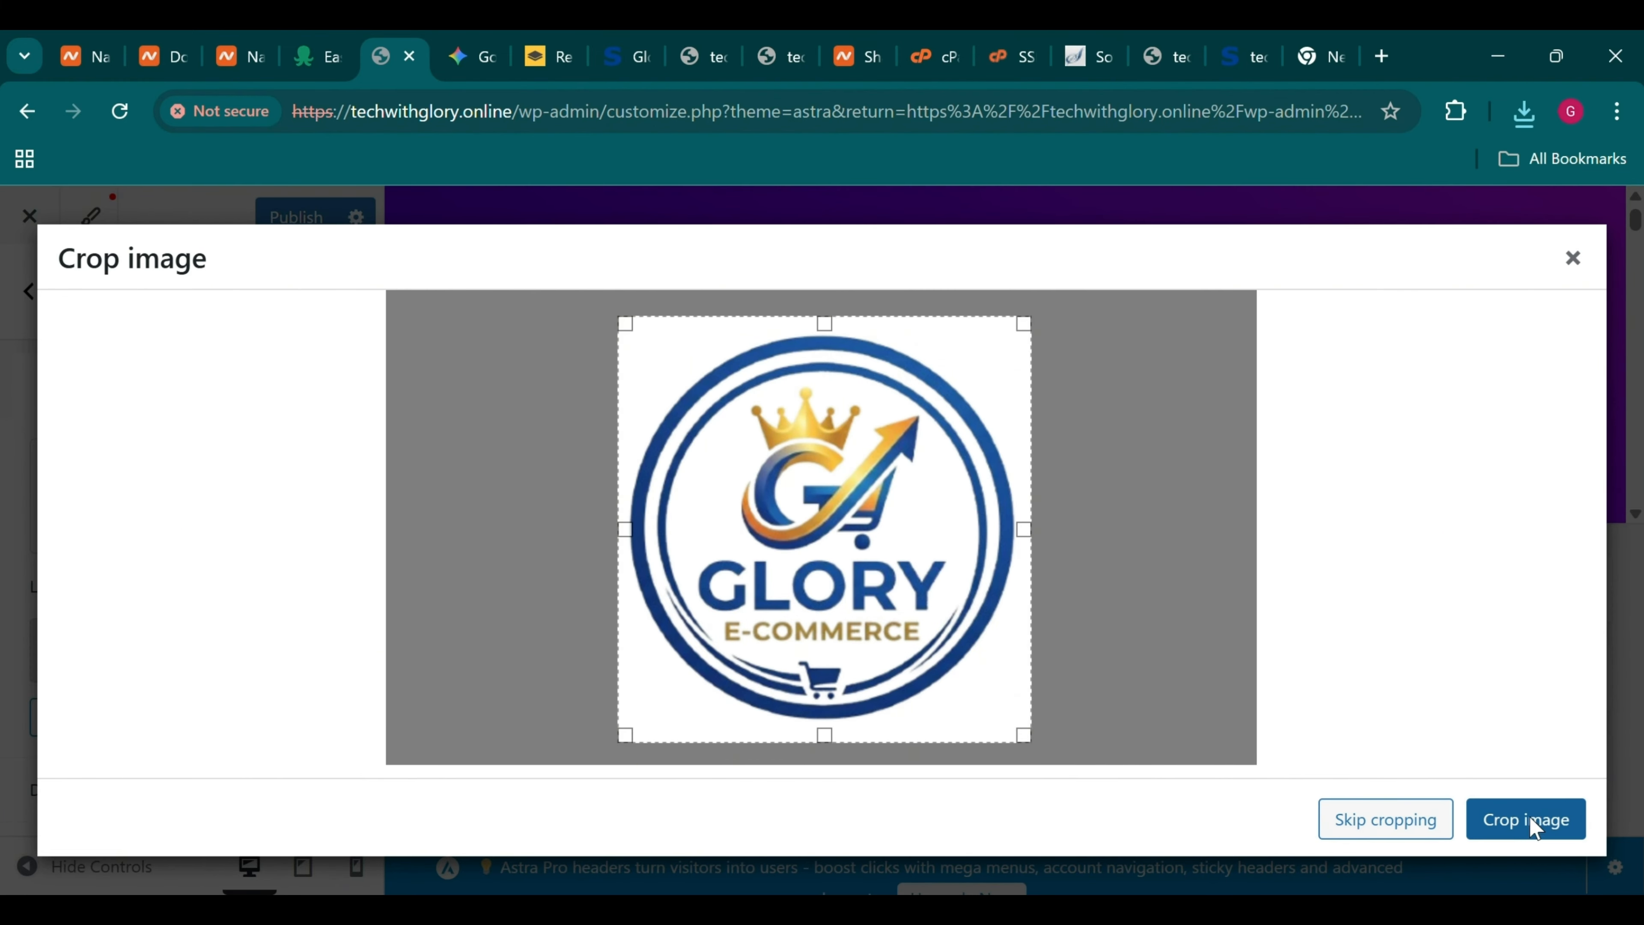
left_click(1541, 830)
Publish the new logo, reduce its width to 245 px, and publish again
scroll(353, 695, "down", 10)
scroll(353, 694, "down", 5)
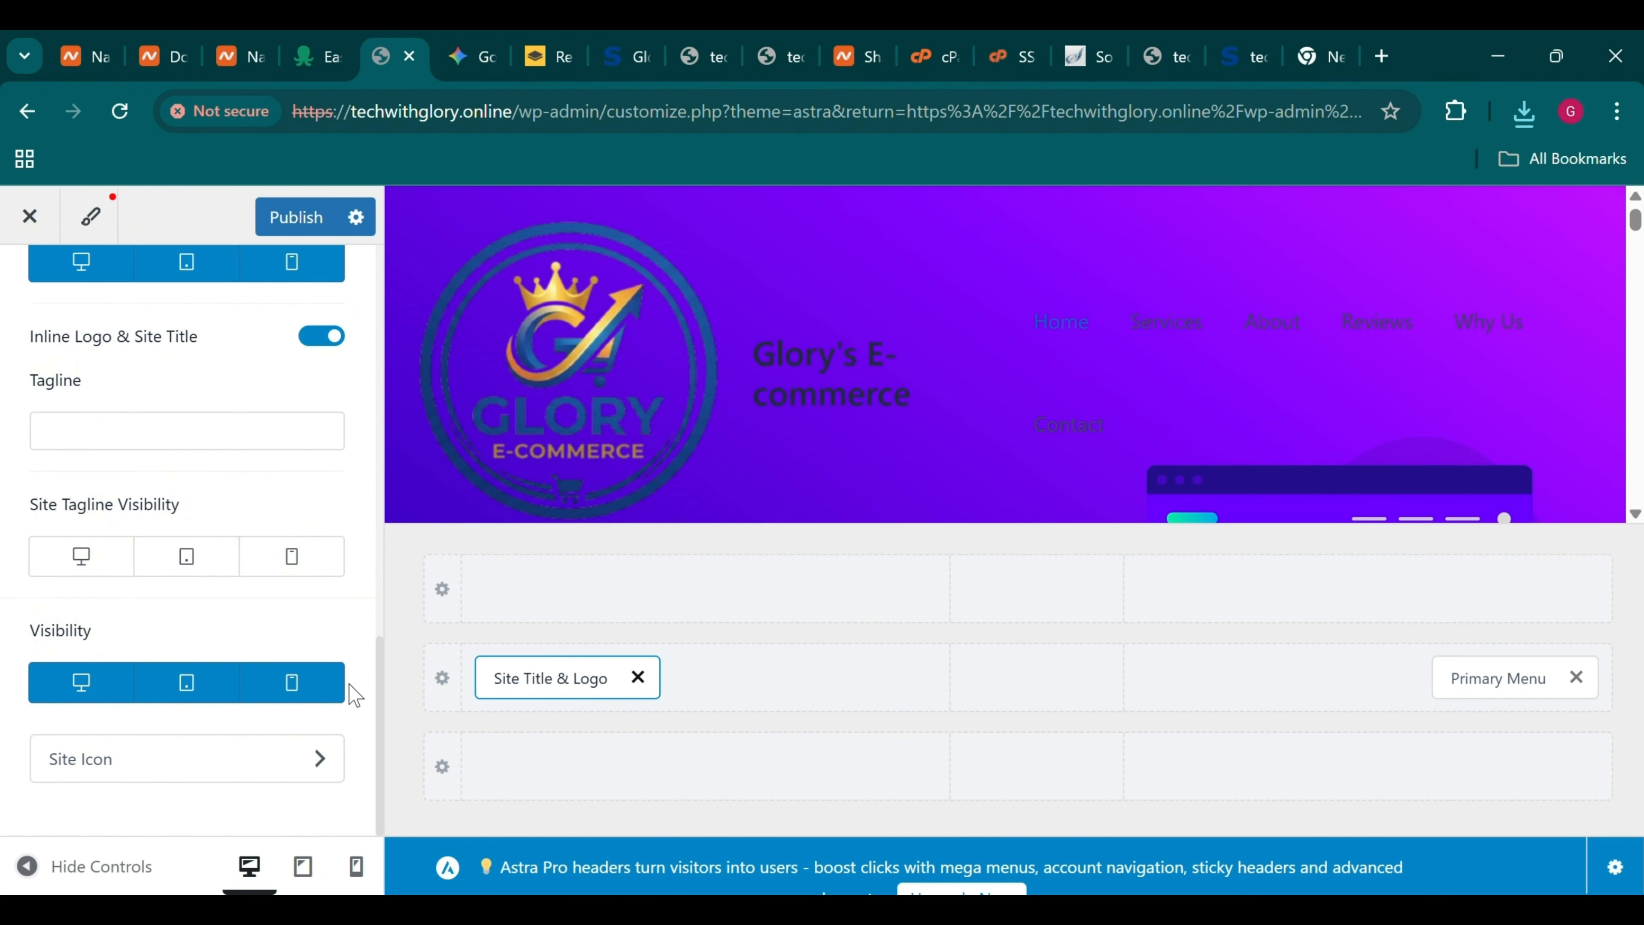
left_click(316, 219)
scroll(254, 416, "up", 10)
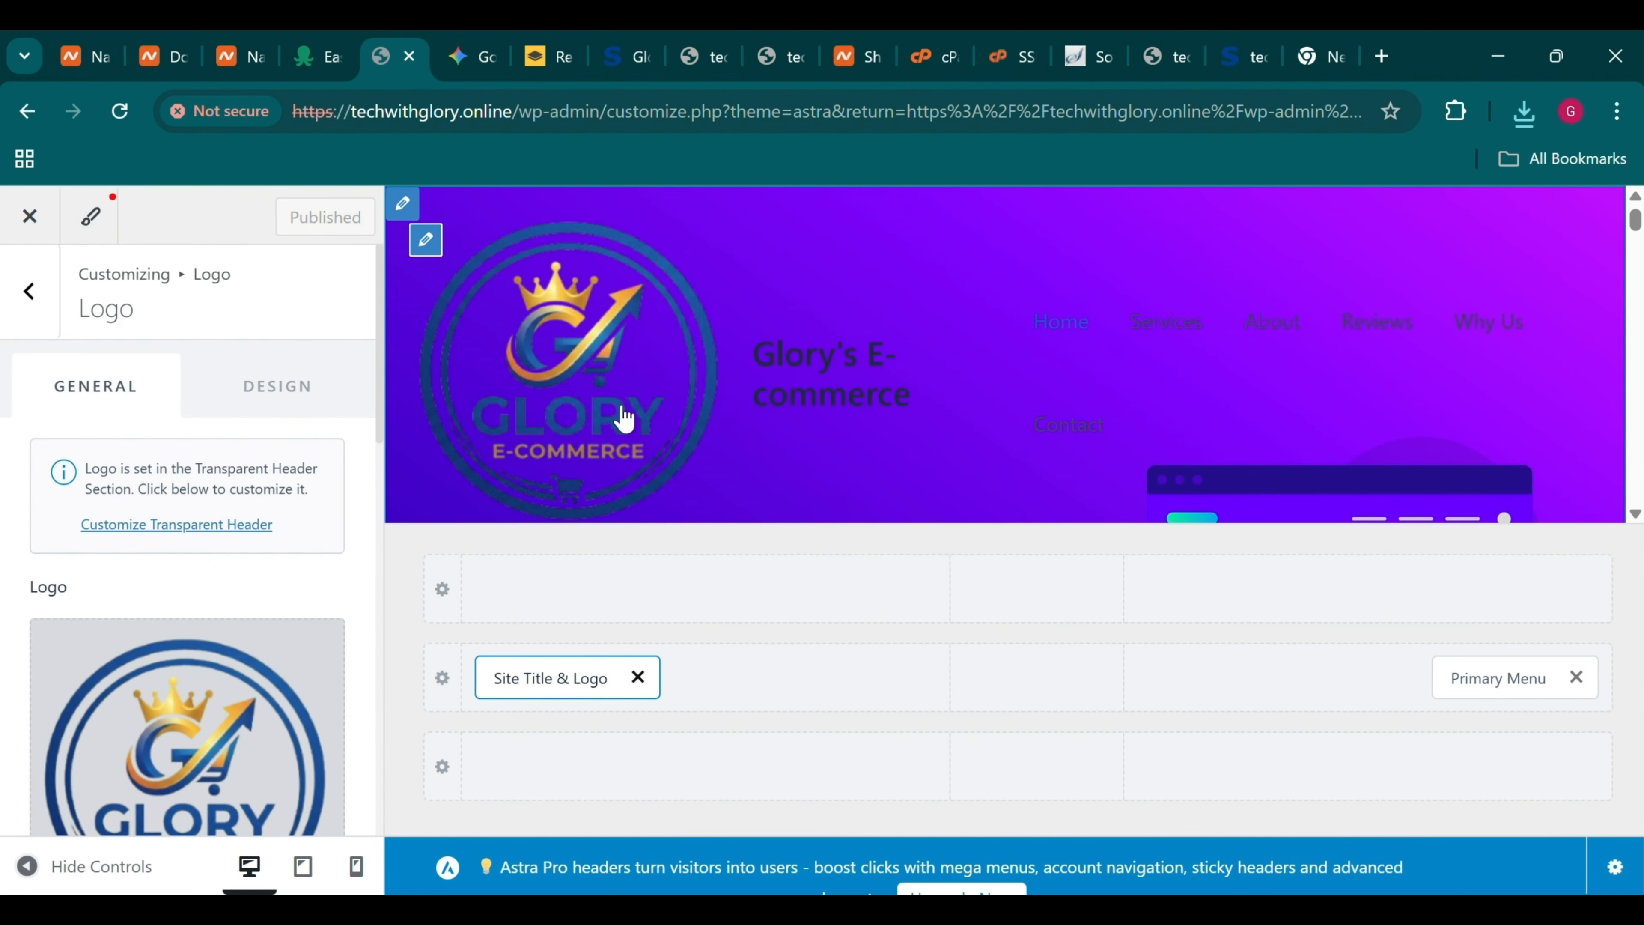
scroll(218, 634, "down", 4)
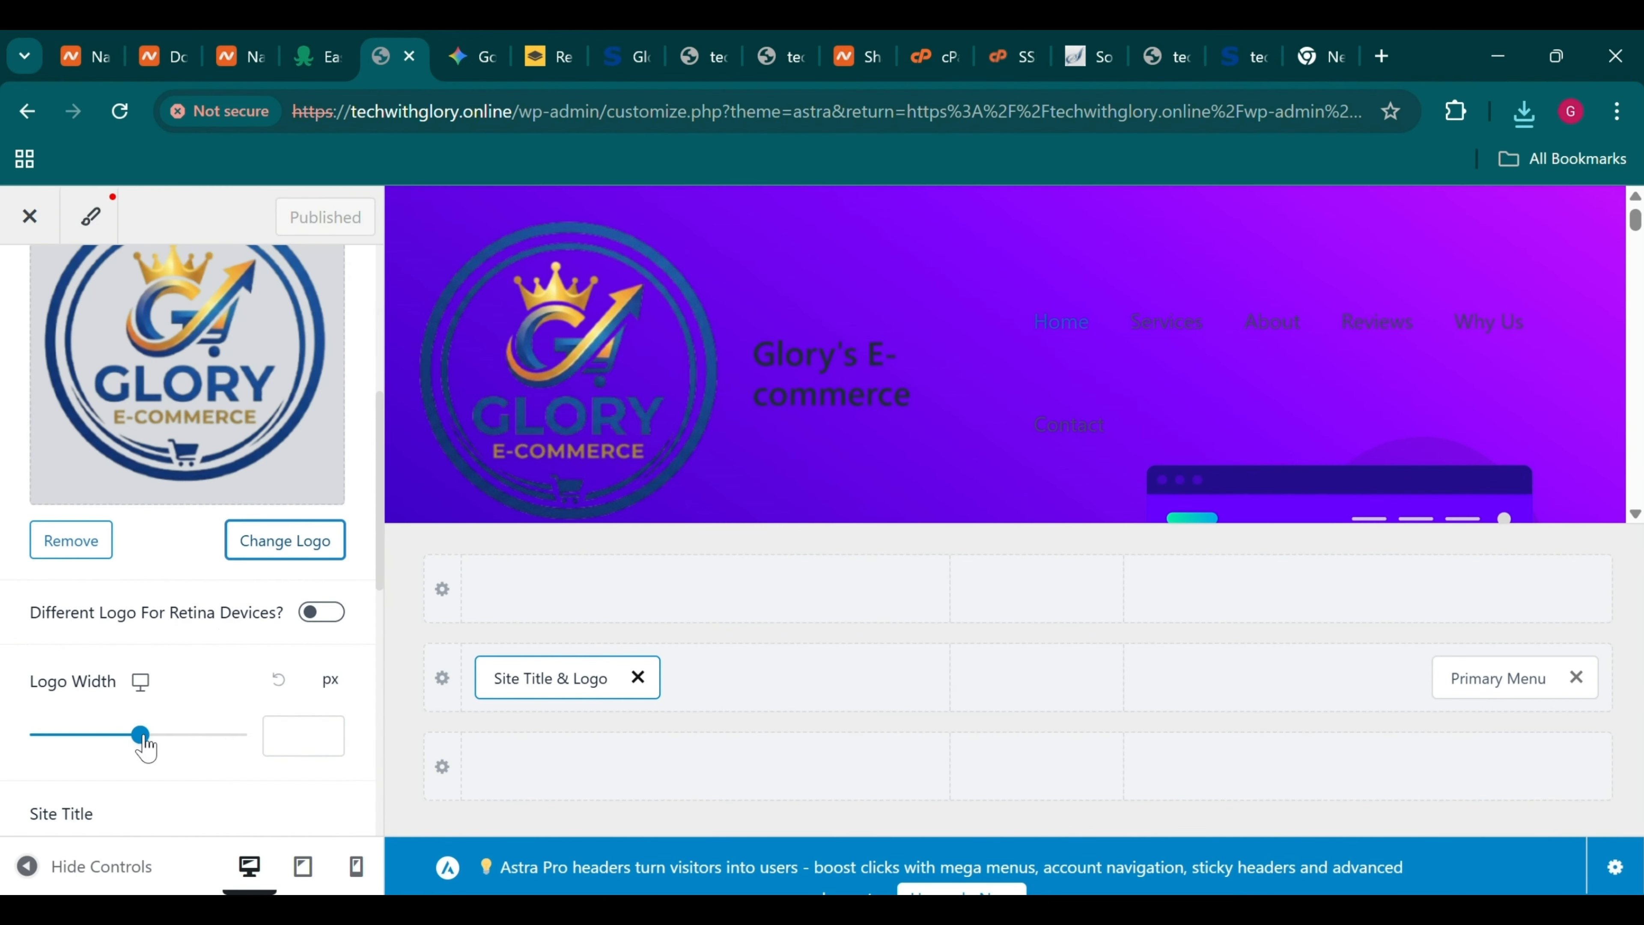
left_click_drag(140, 735, 122, 736)
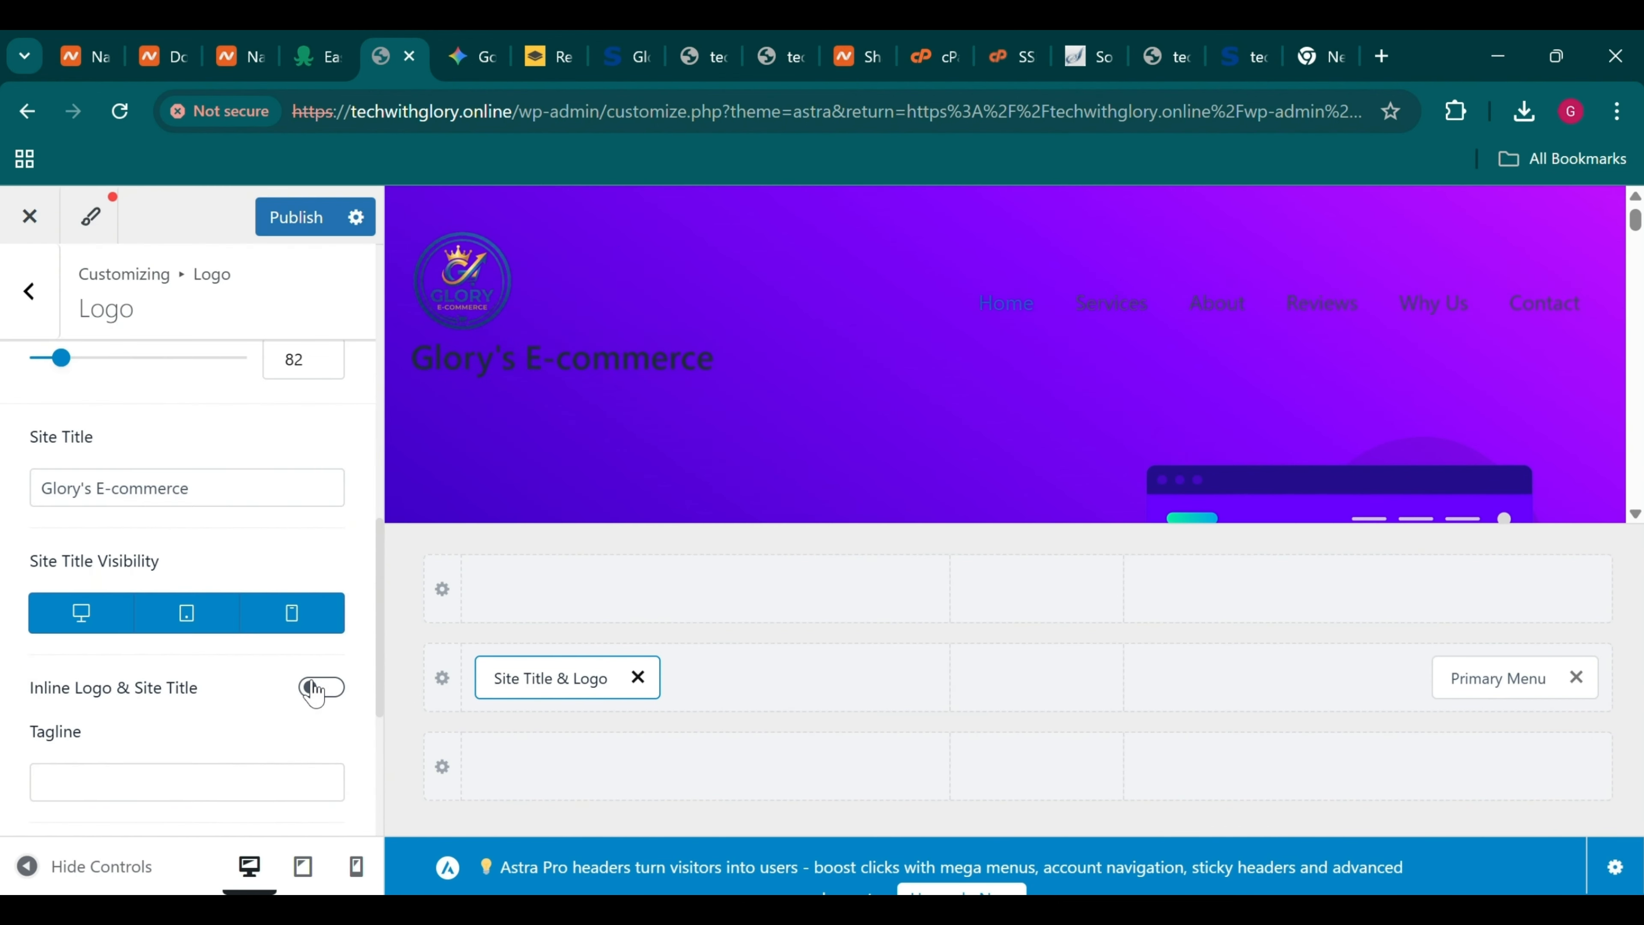
left_click(40, 316)
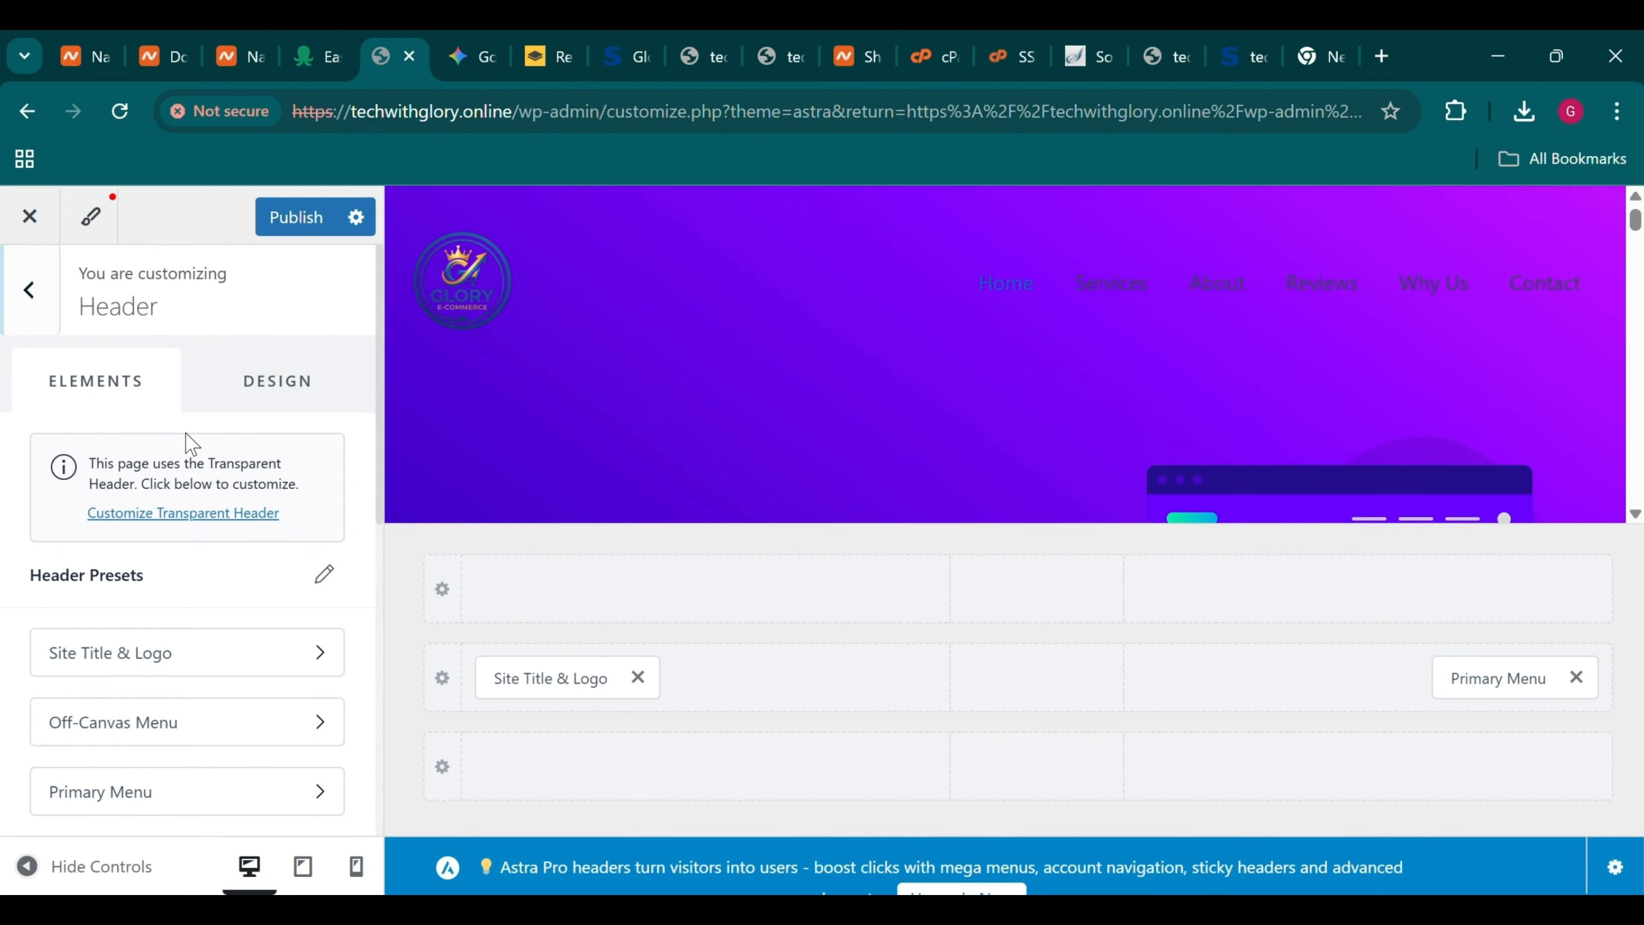
left_click(307, 225)
scroll(162, 654, "down", 5)
scroll(162, 654, "down", 4)
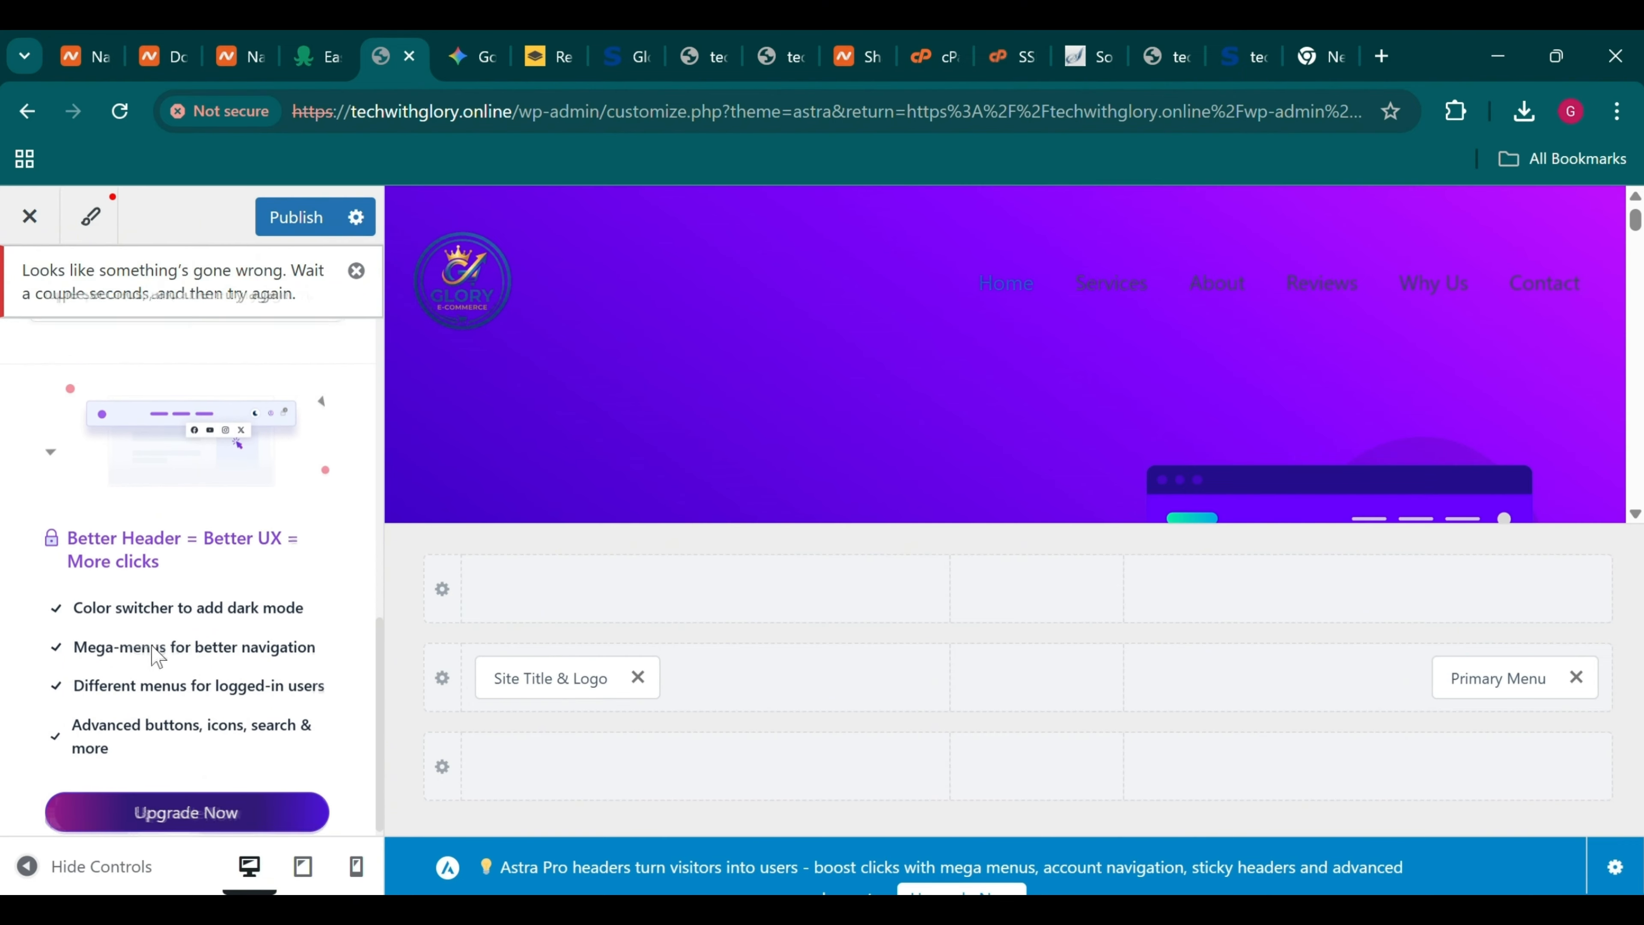
scroll(776, 370, "down", 10)
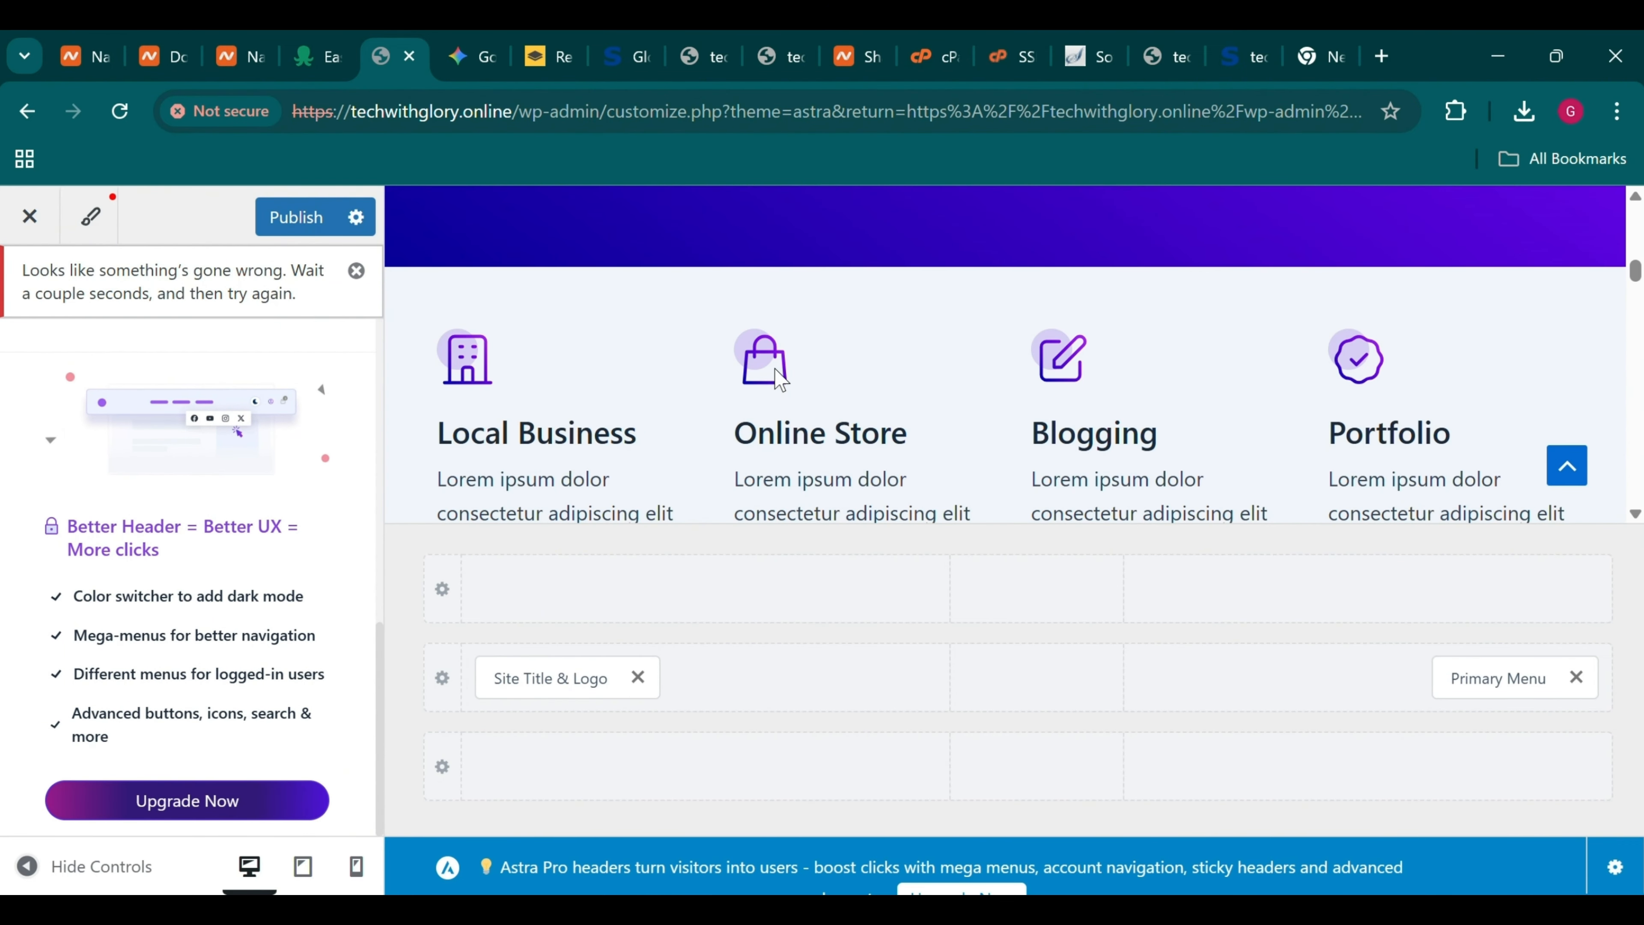
Close the Customizer and go to Plugins > Add Plugin
scroll(779, 379, "down", 7)
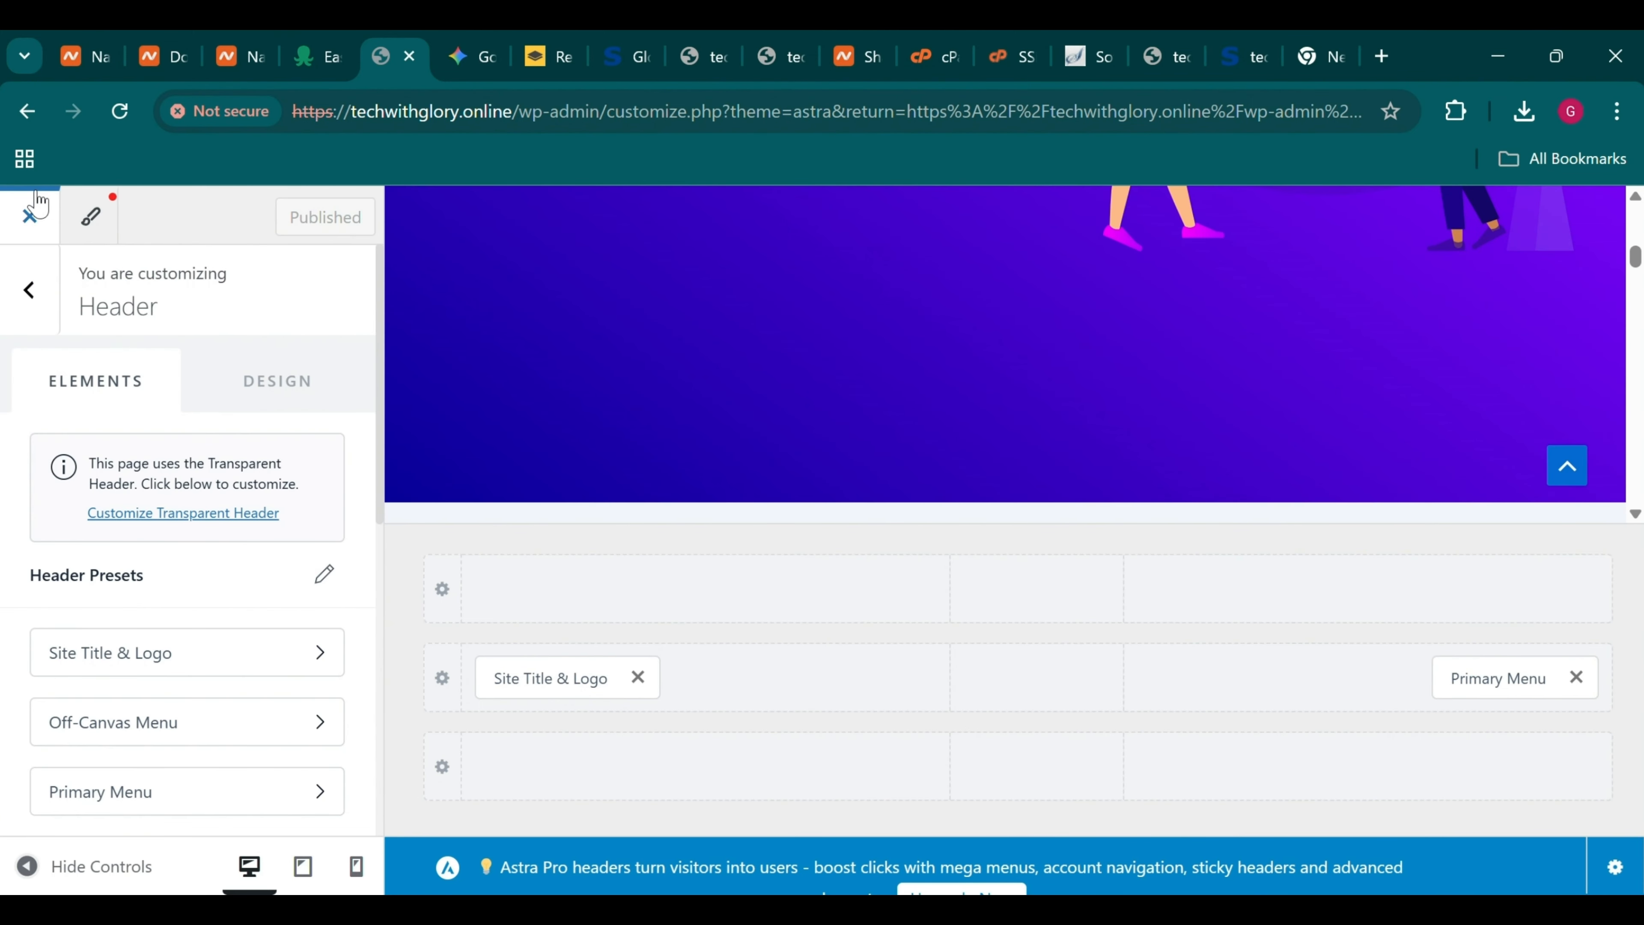
left_click(37, 204)
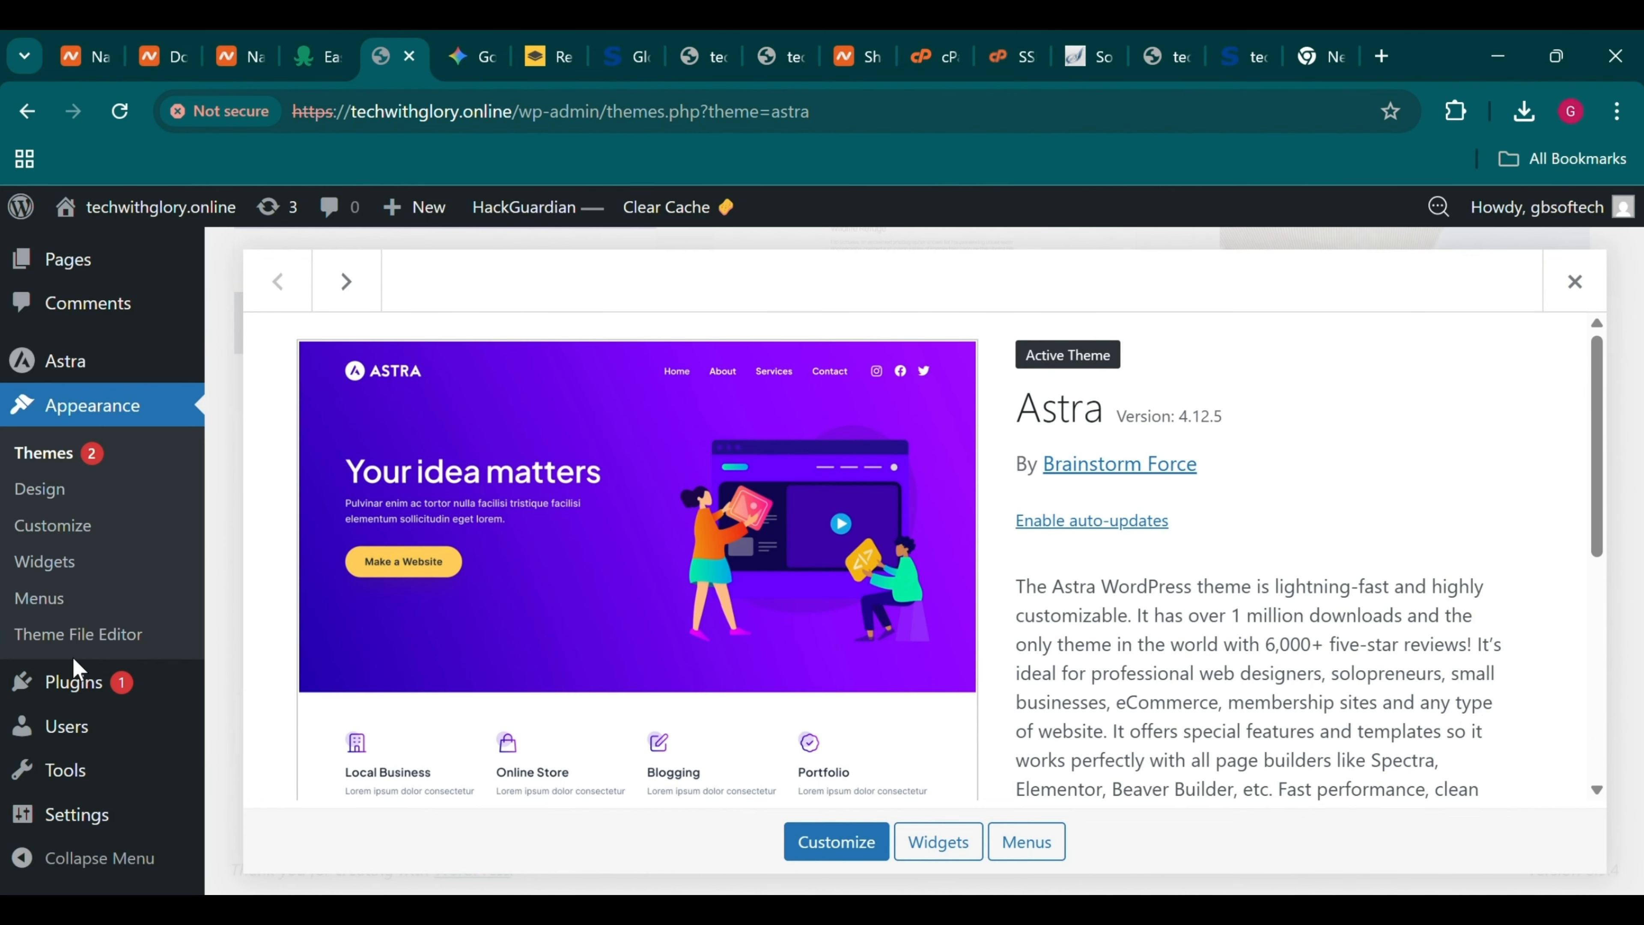
left_click(72, 690)
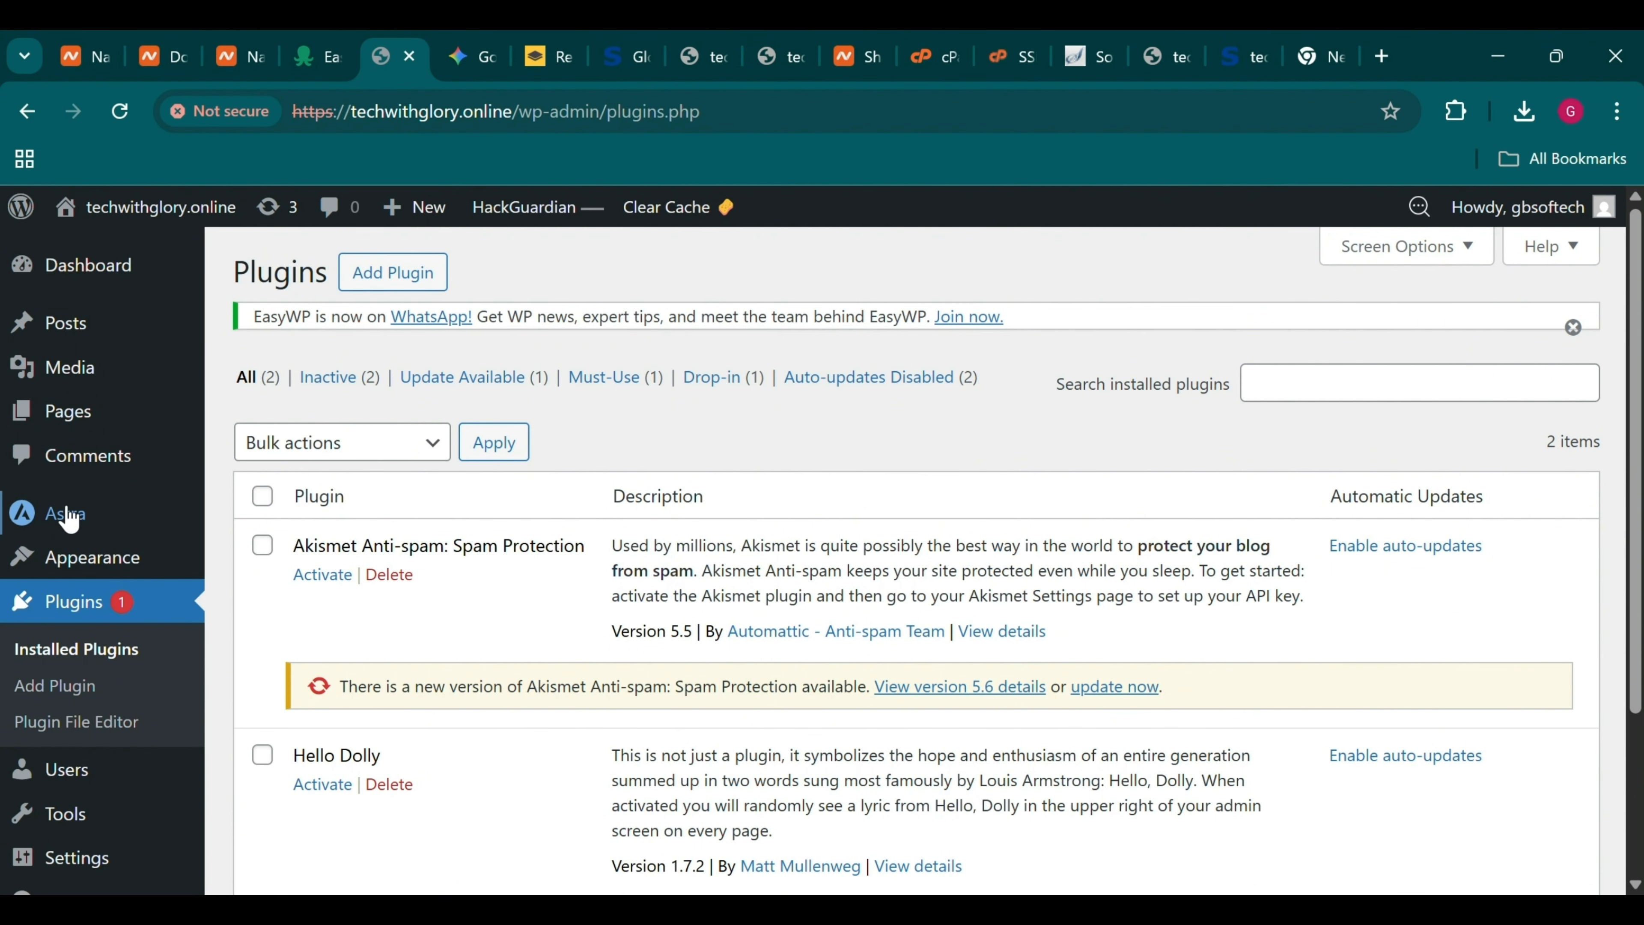
mouse_move(67, 530)
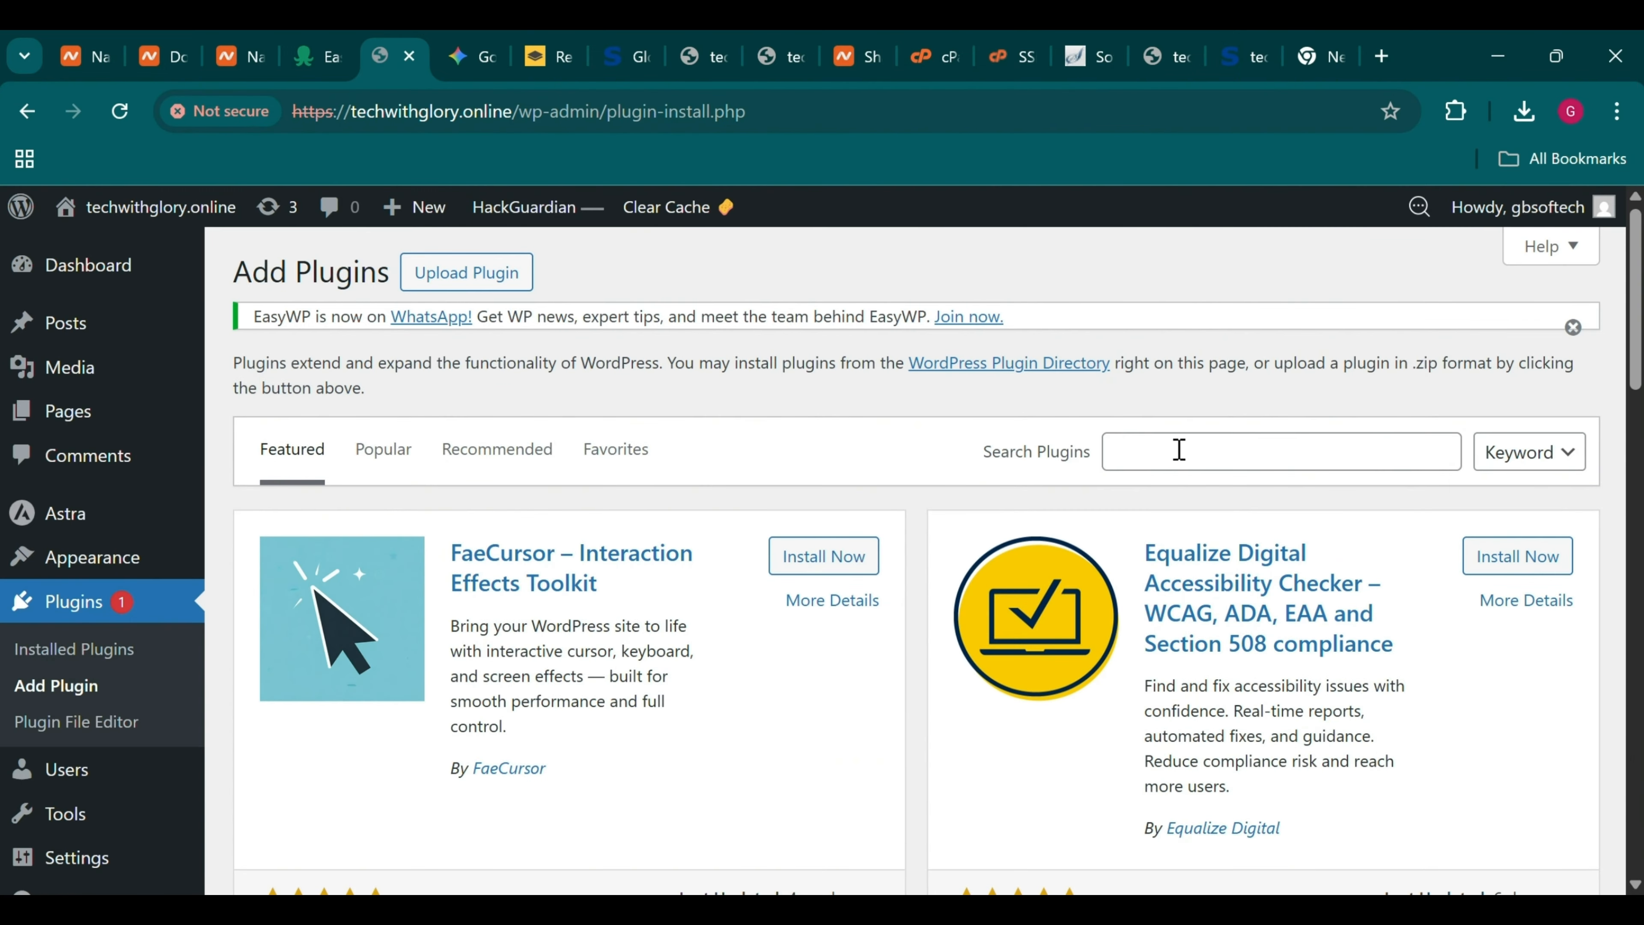
Search plugins for 'starter template', then install and activate Brainstorm Force's Starter Templates
left_click(1180, 450)
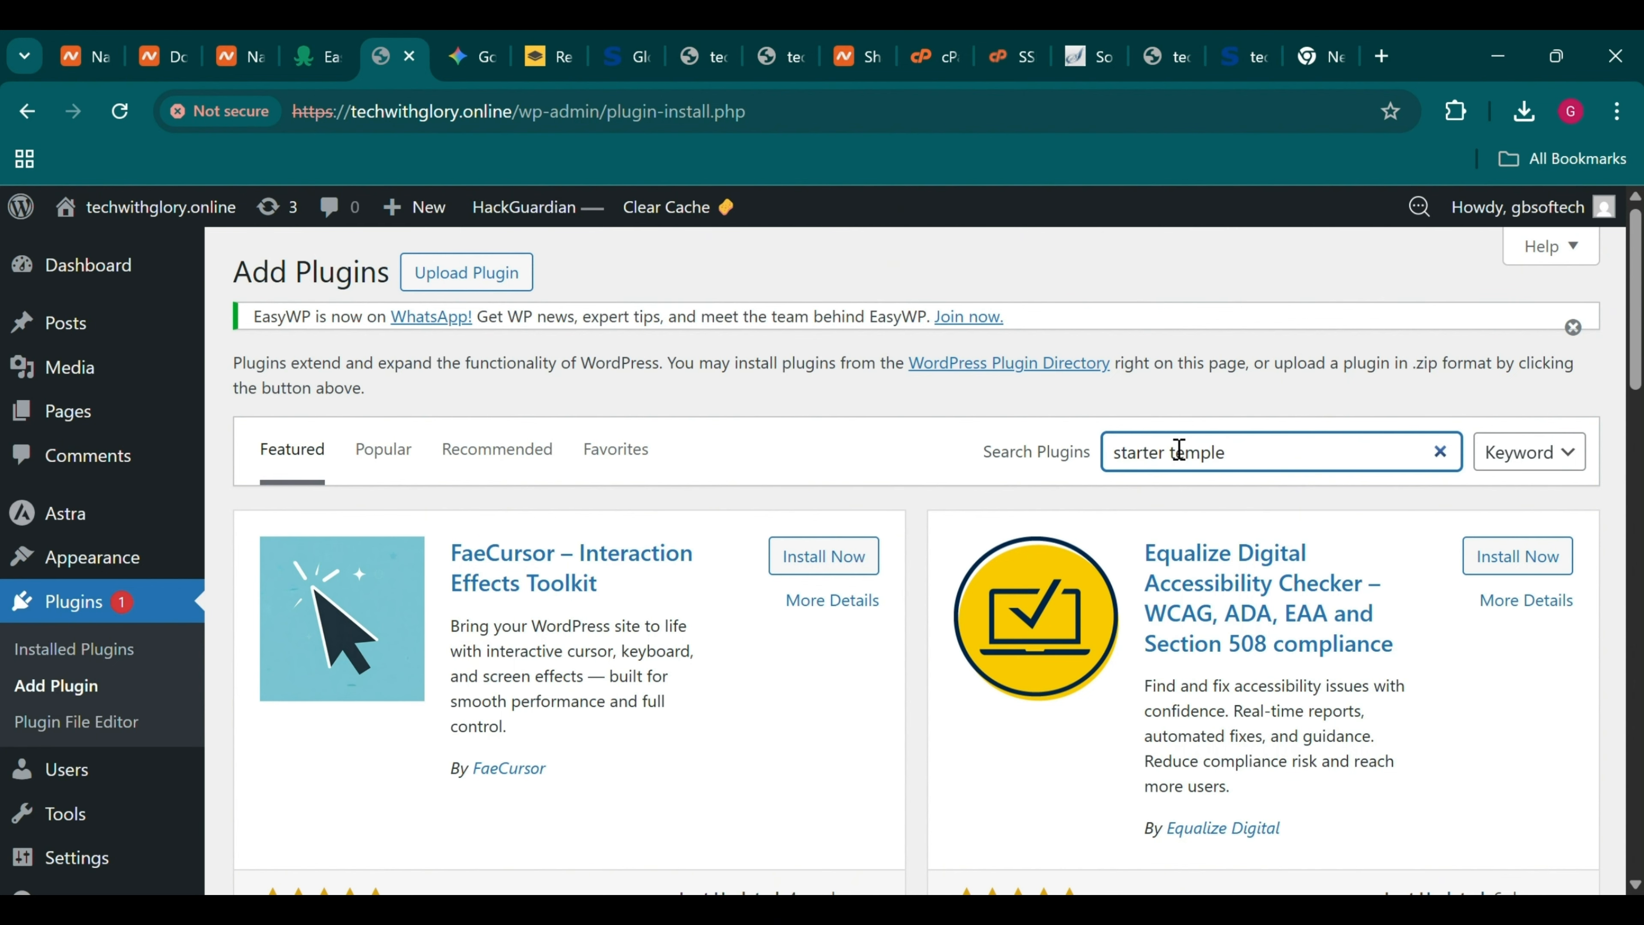
type("starter temple")
key("BackSpace")
type("at")
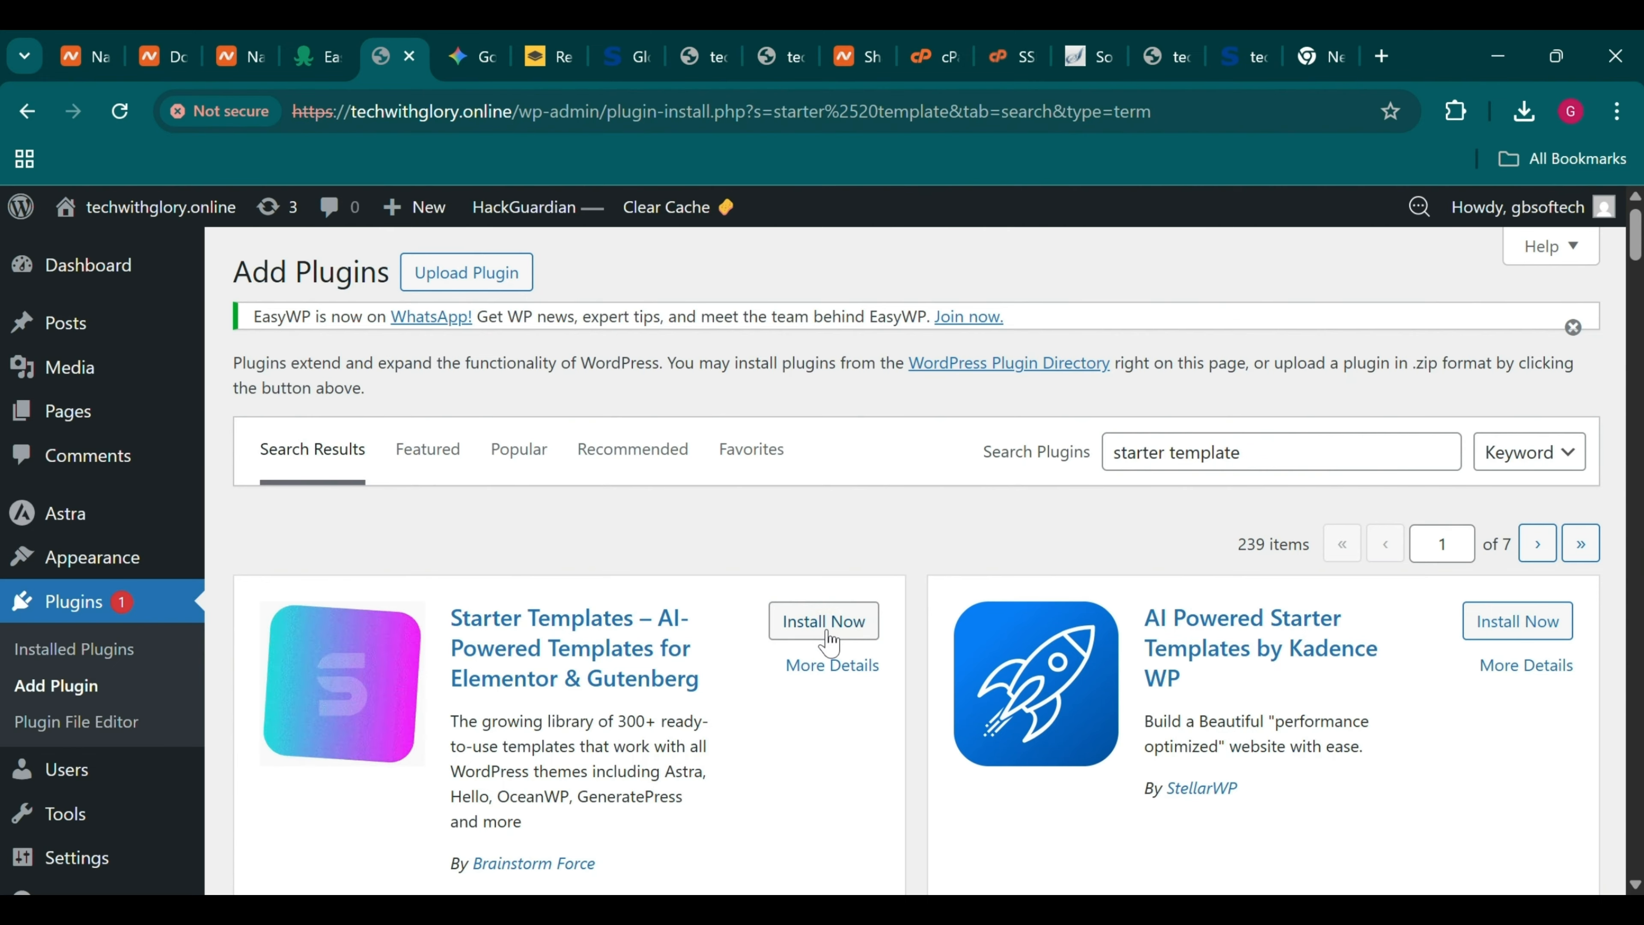
left_click(827, 638)
scroll(823, 632, "down", 2)
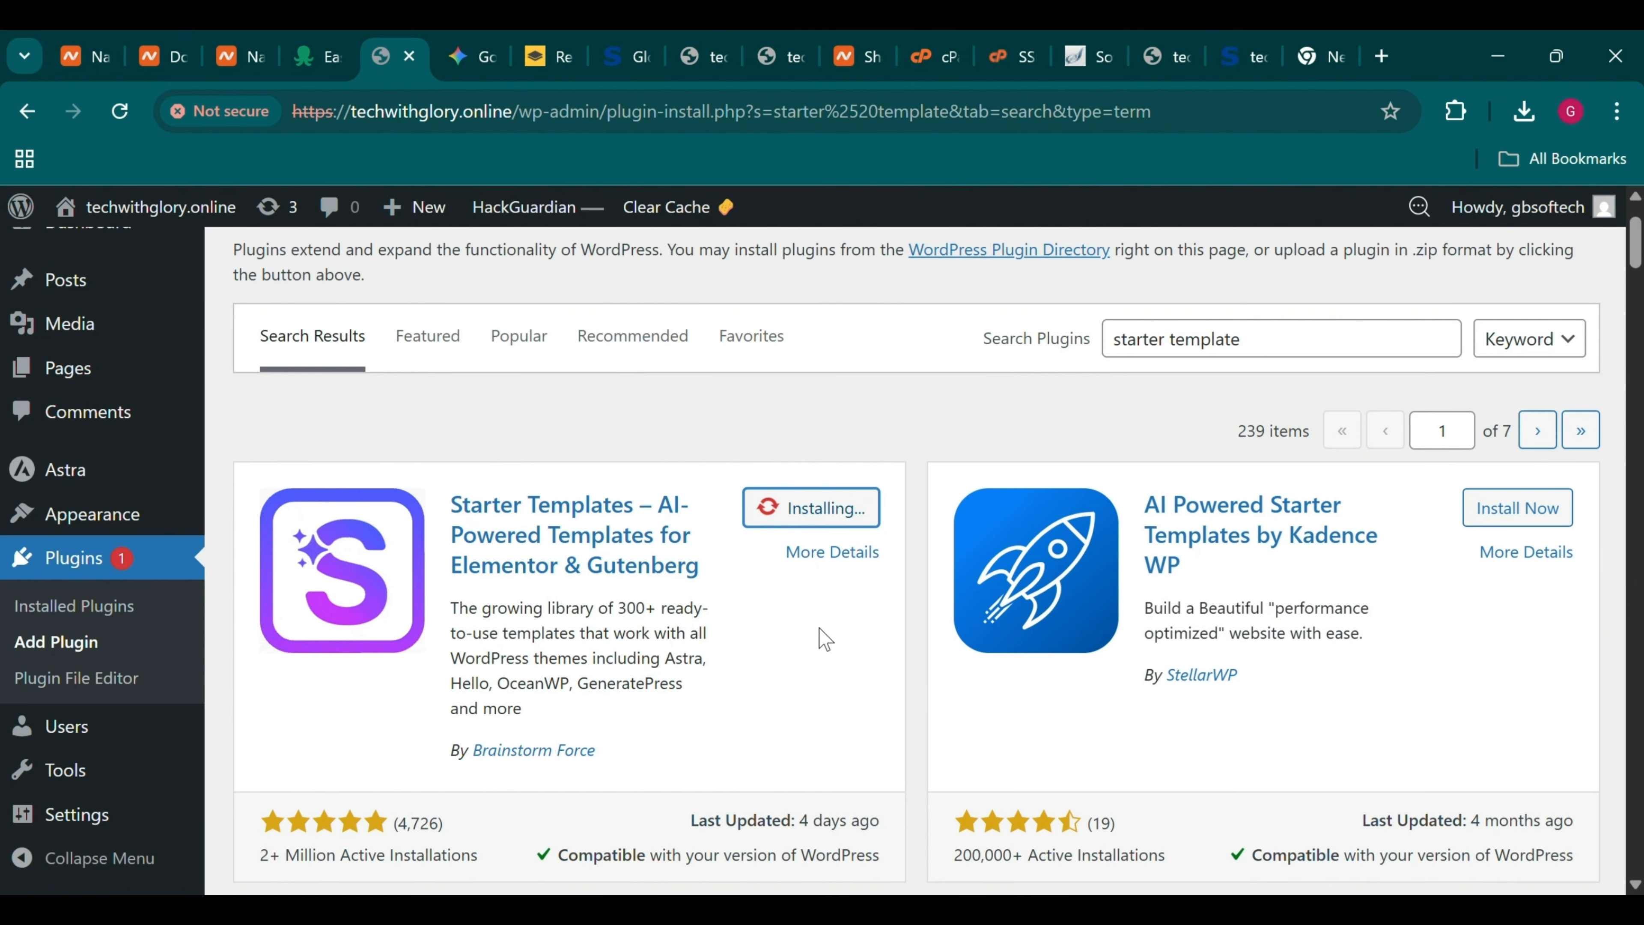
scroll(827, 639, "up", 1)
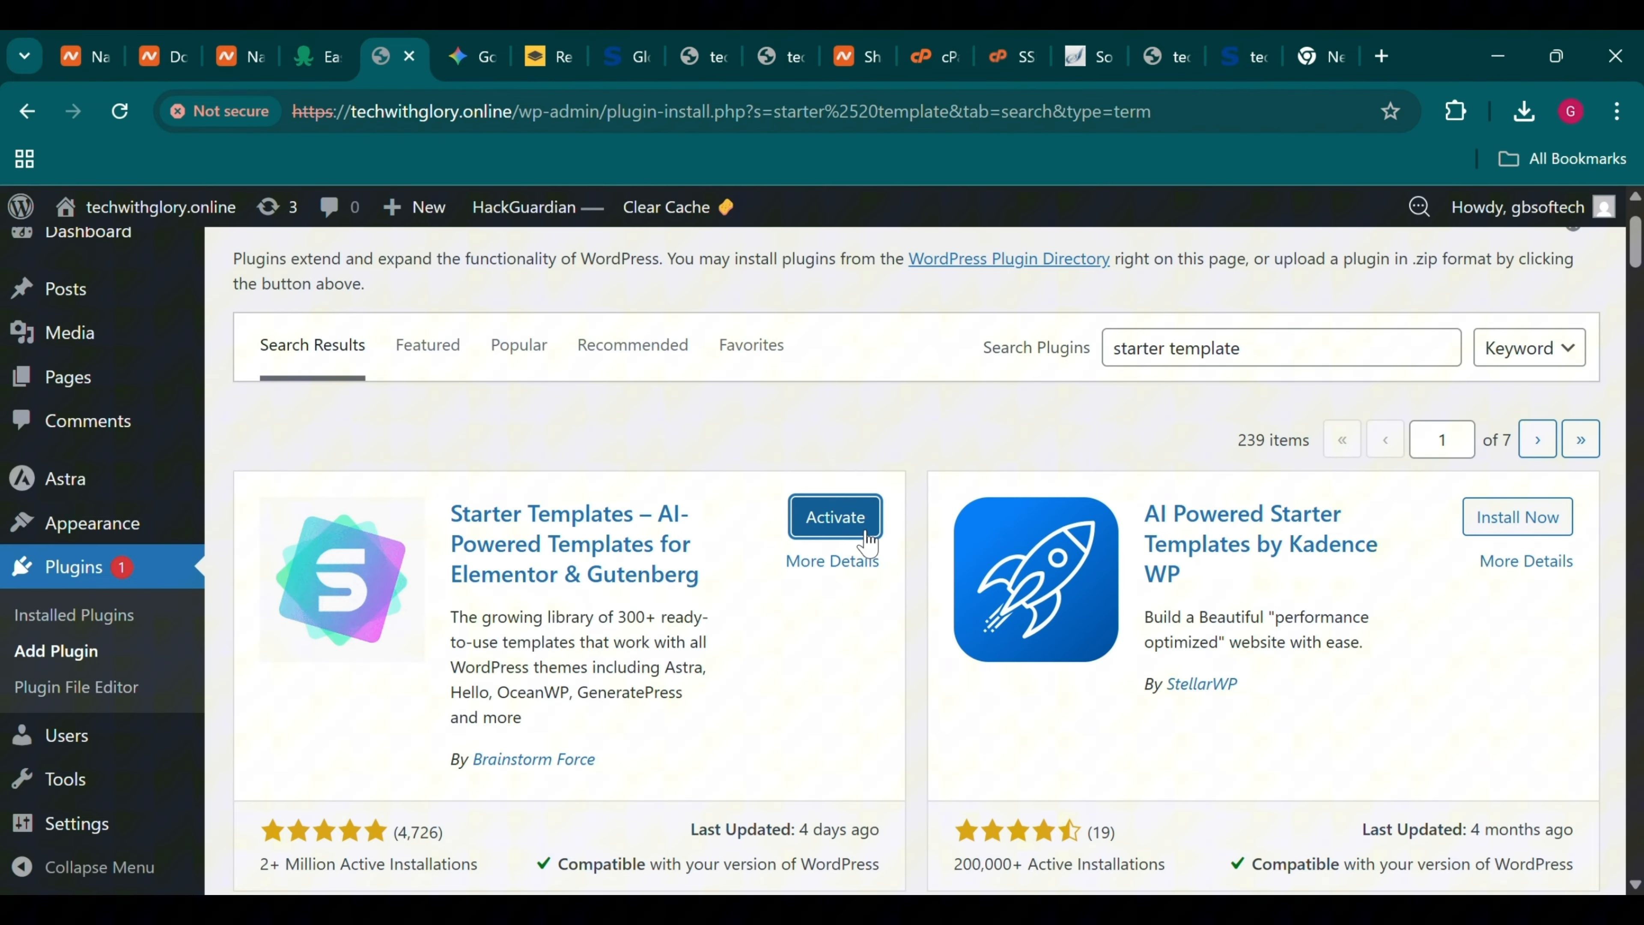
left_click(866, 542)
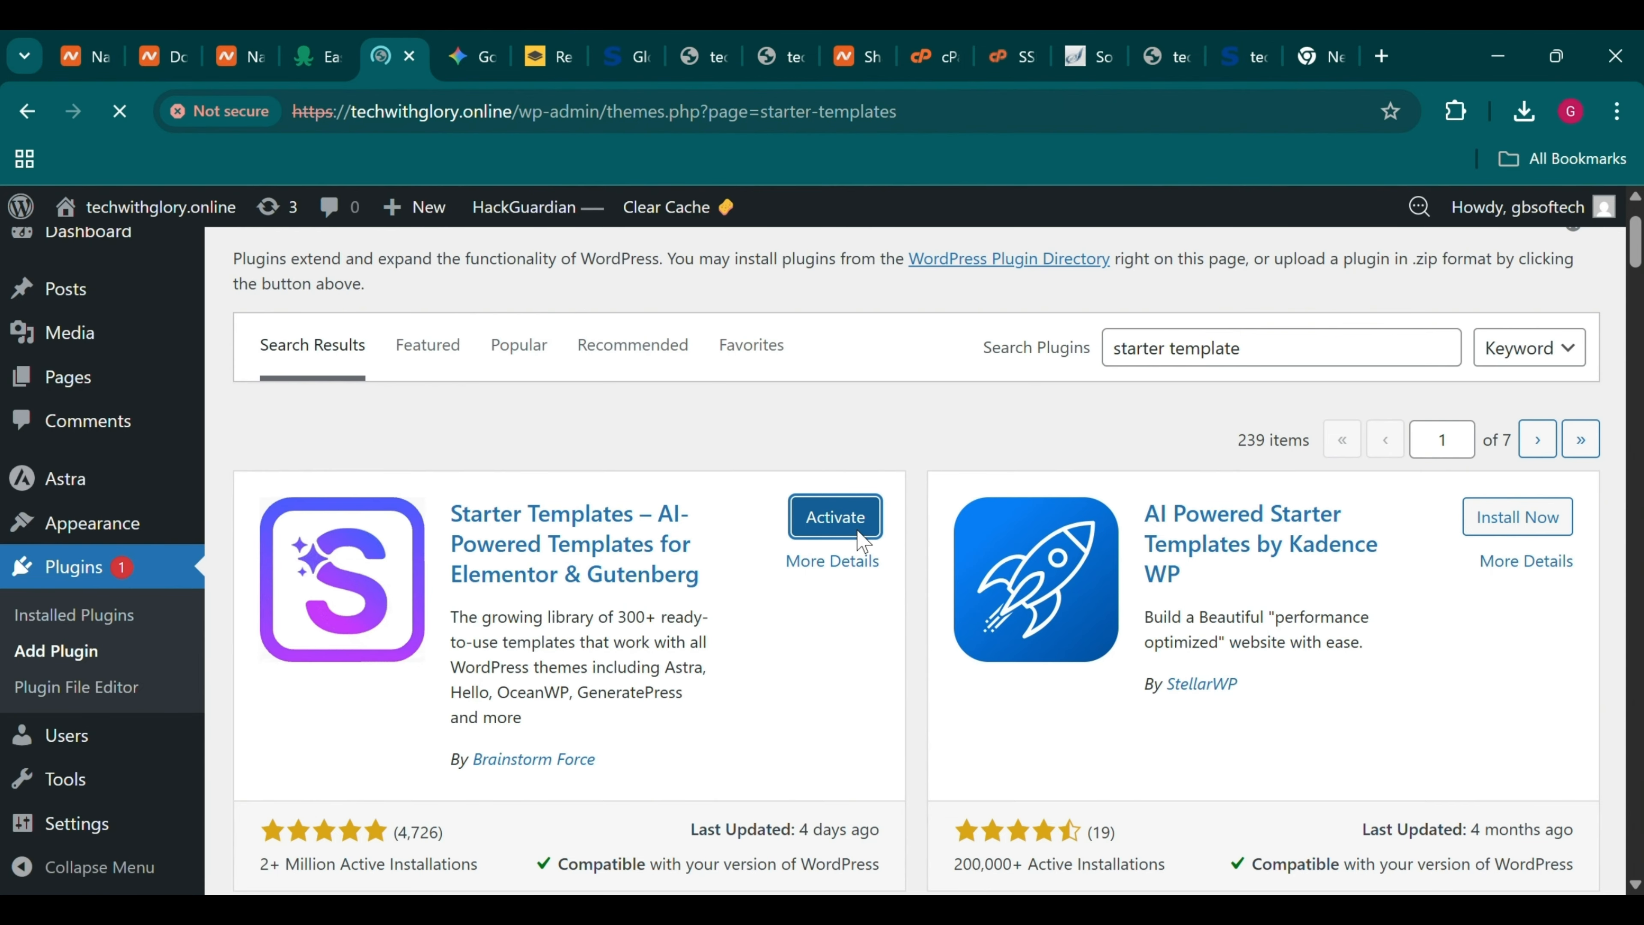
Choose Build with Templates and pick Elementor as the page builder
scroll(795, 570, "down", 2)
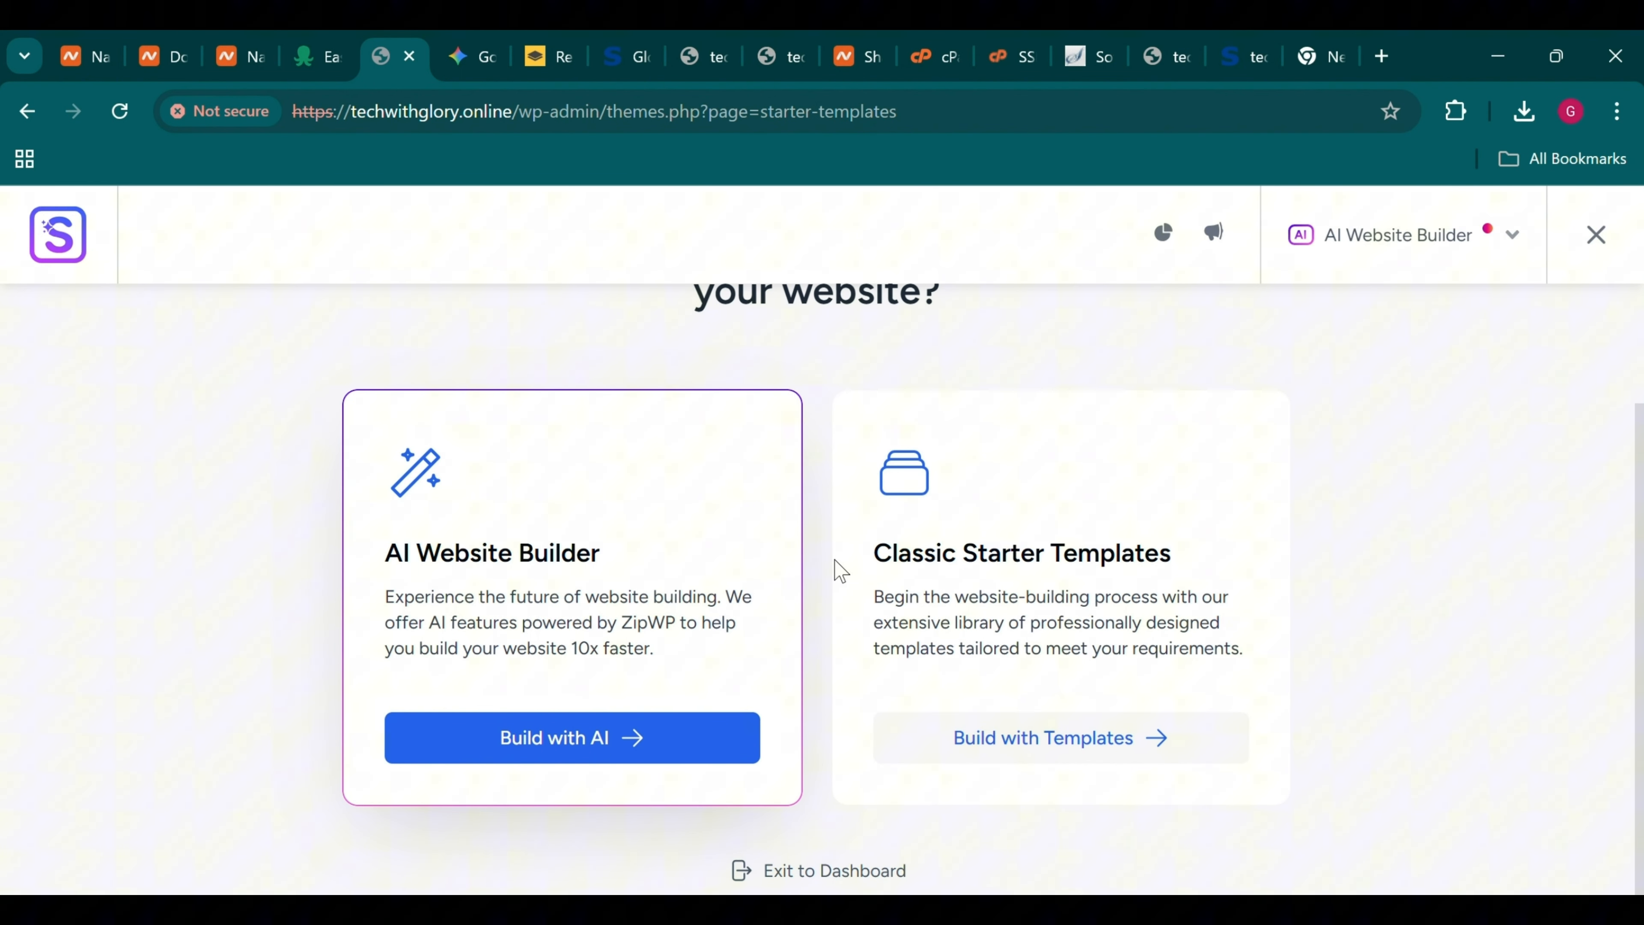
left_click(1084, 758)
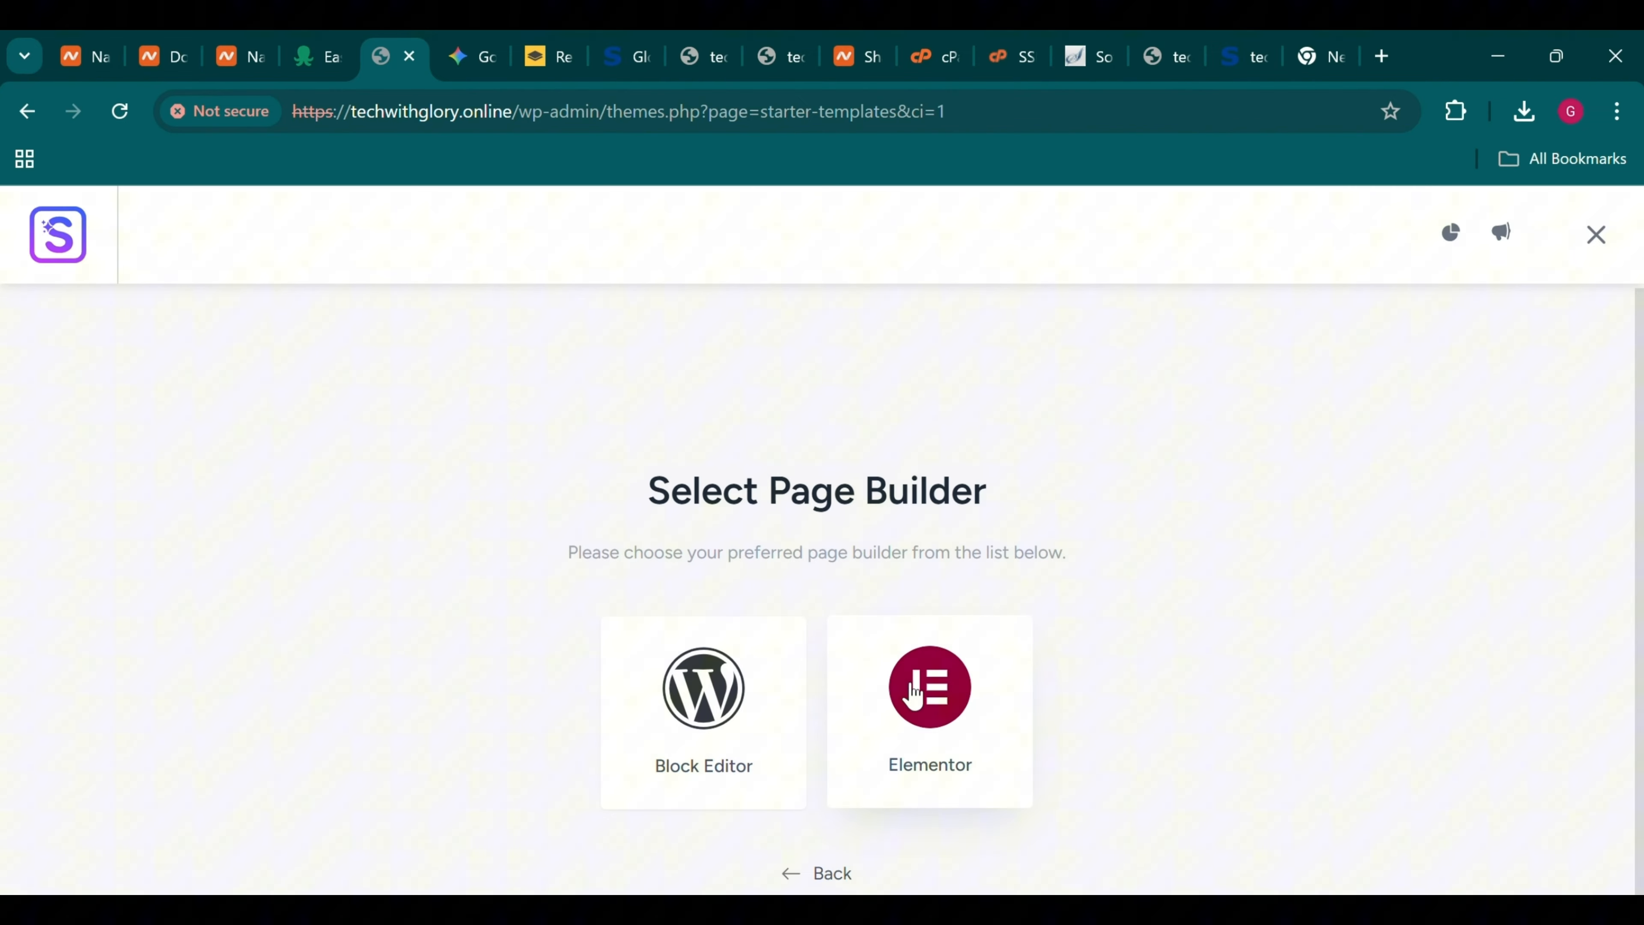
left_click(938, 732)
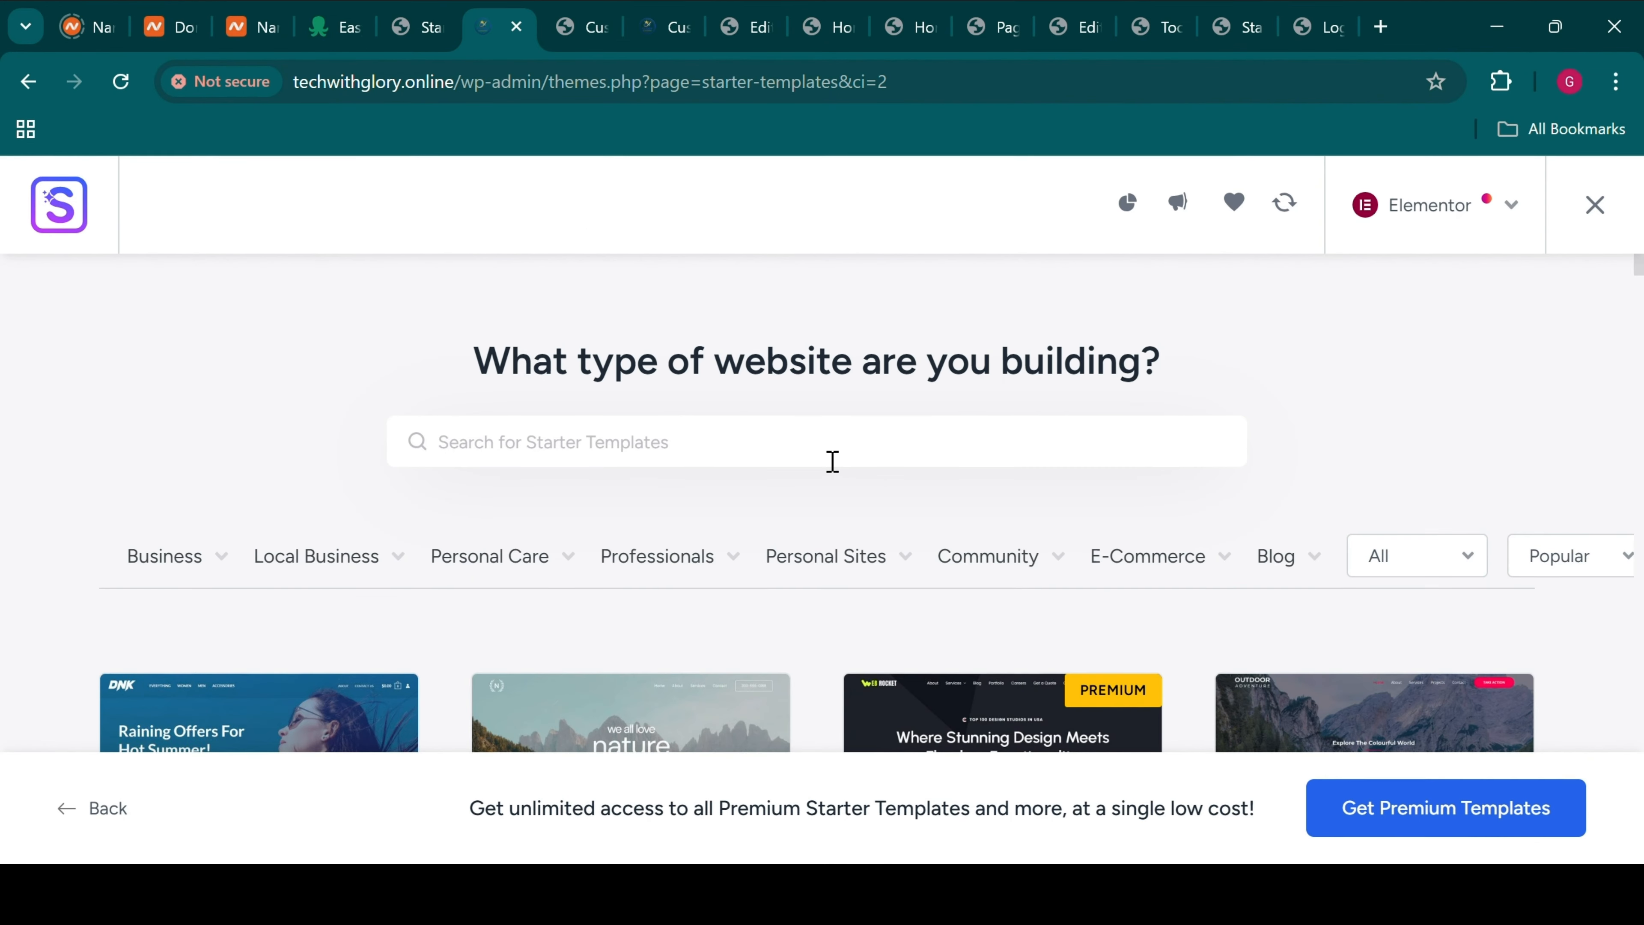
Search templates for 'orga' and select the Organic Store template
left_click(832, 461)
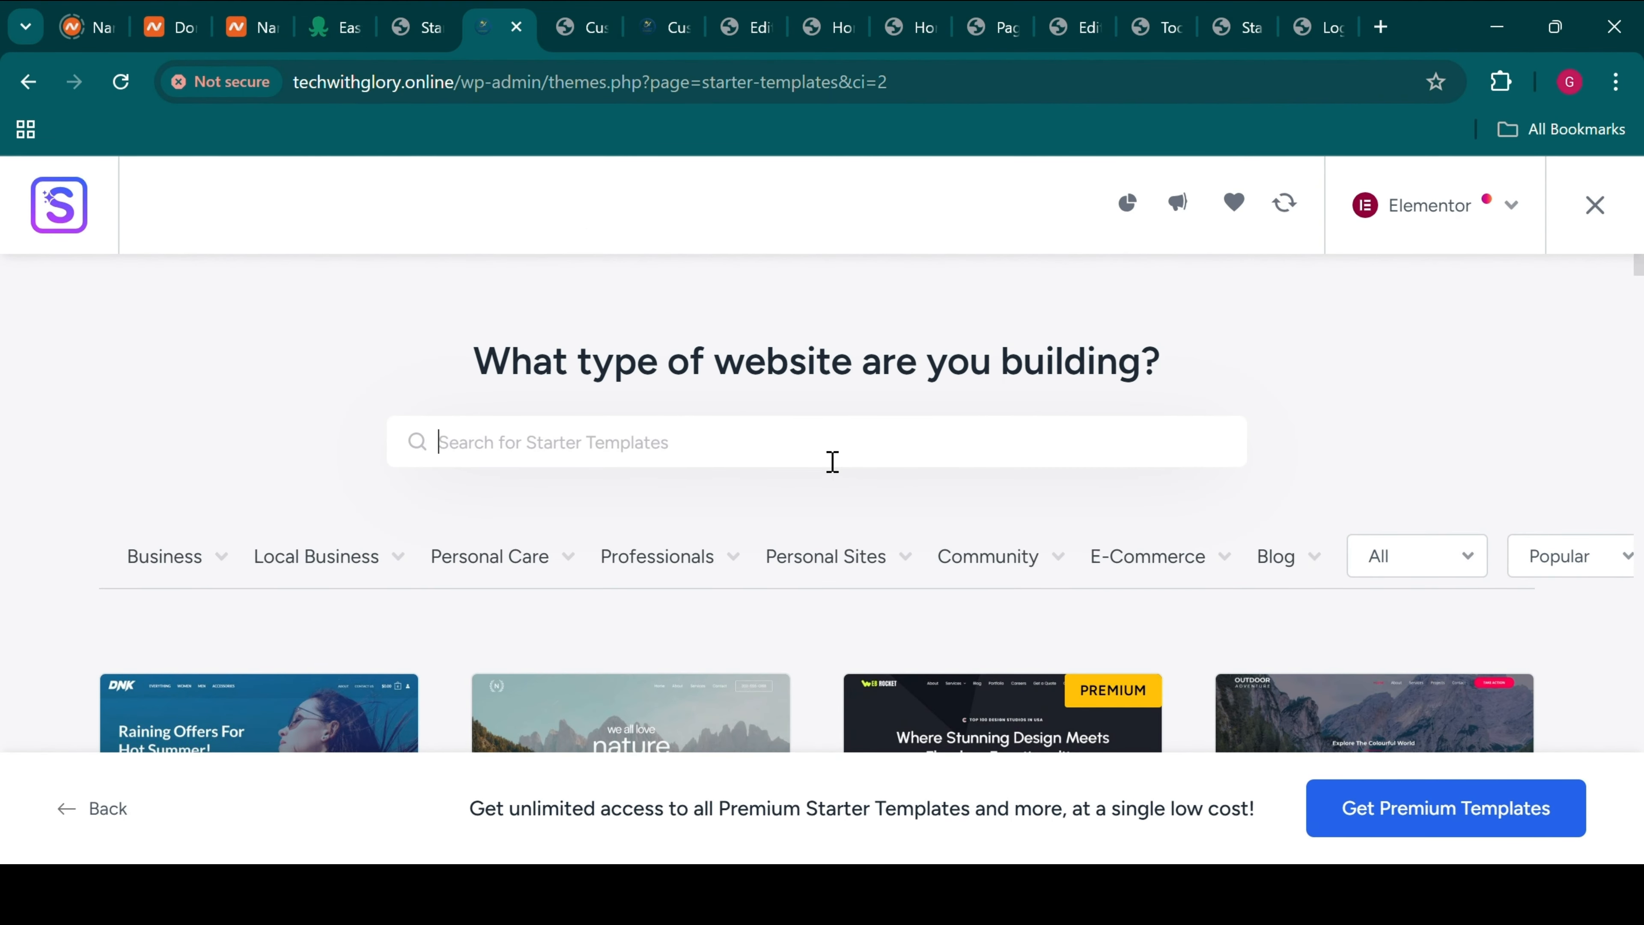
type("orga")
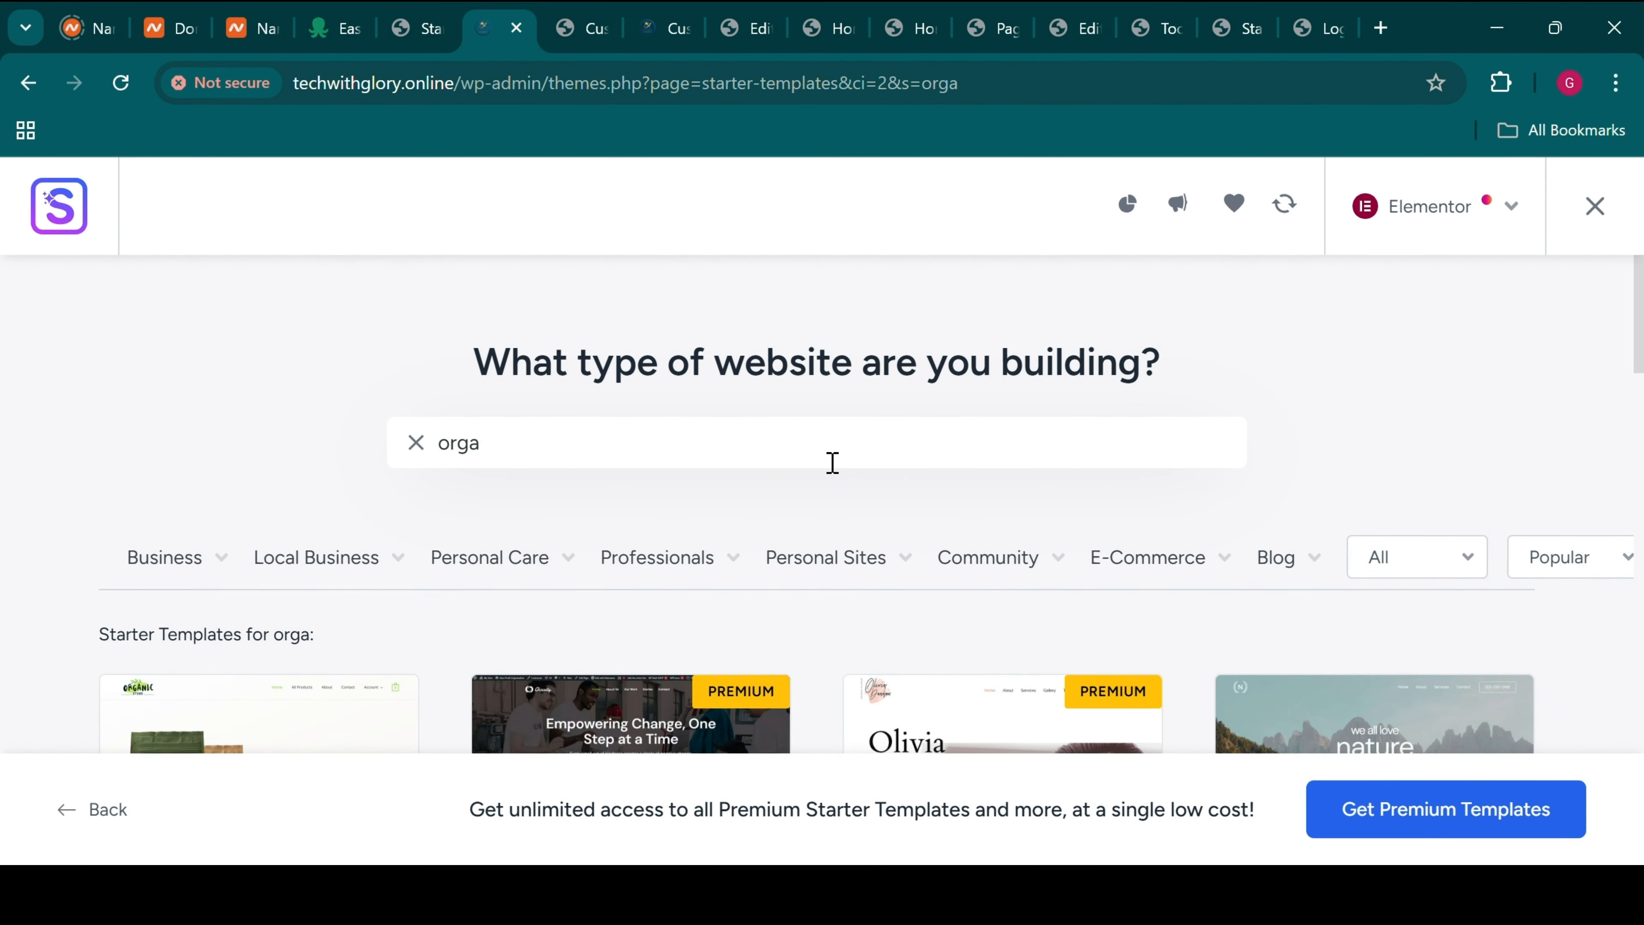
scroll(833, 463, "down", 5)
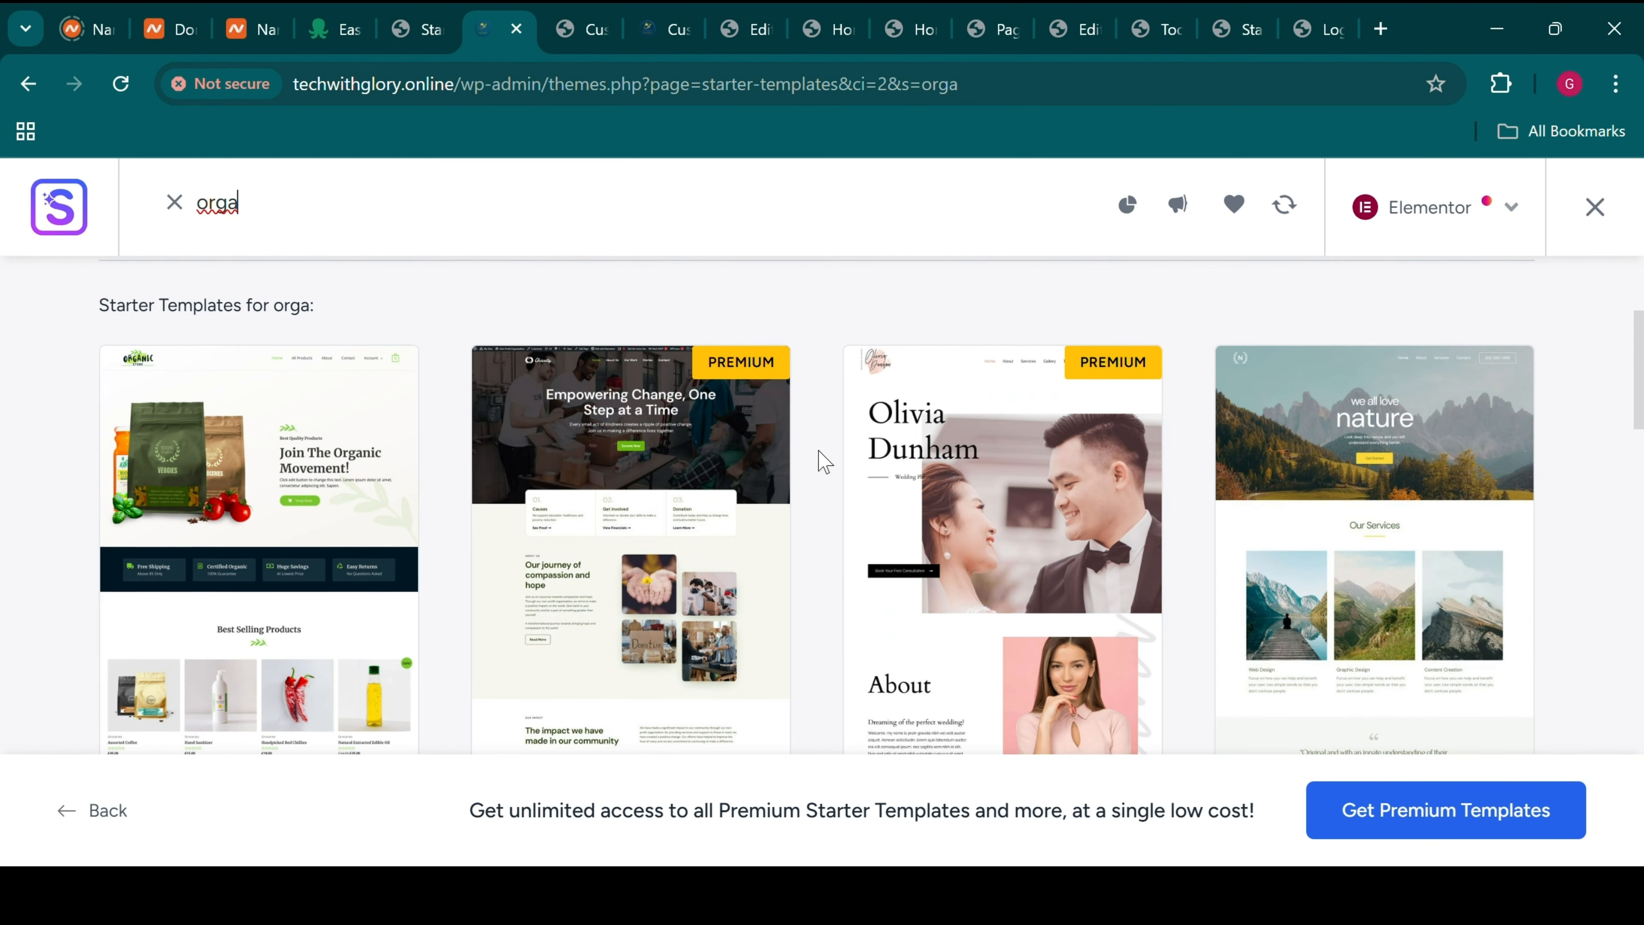
scroll(824, 461, "down", 3)
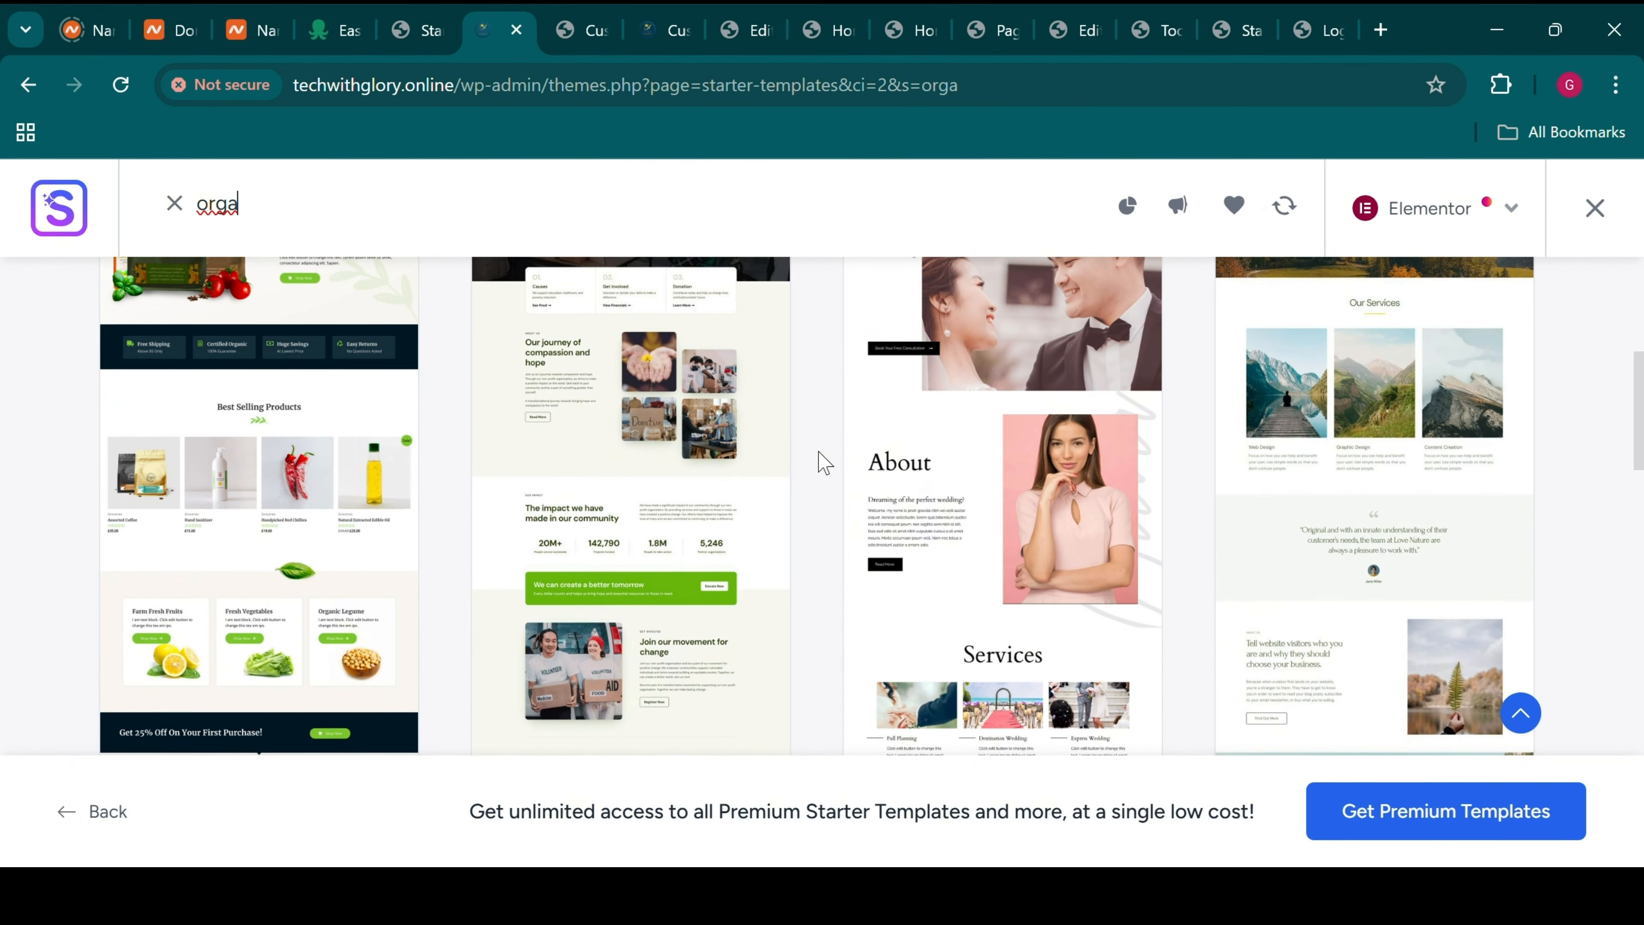
left_click(218, 396)
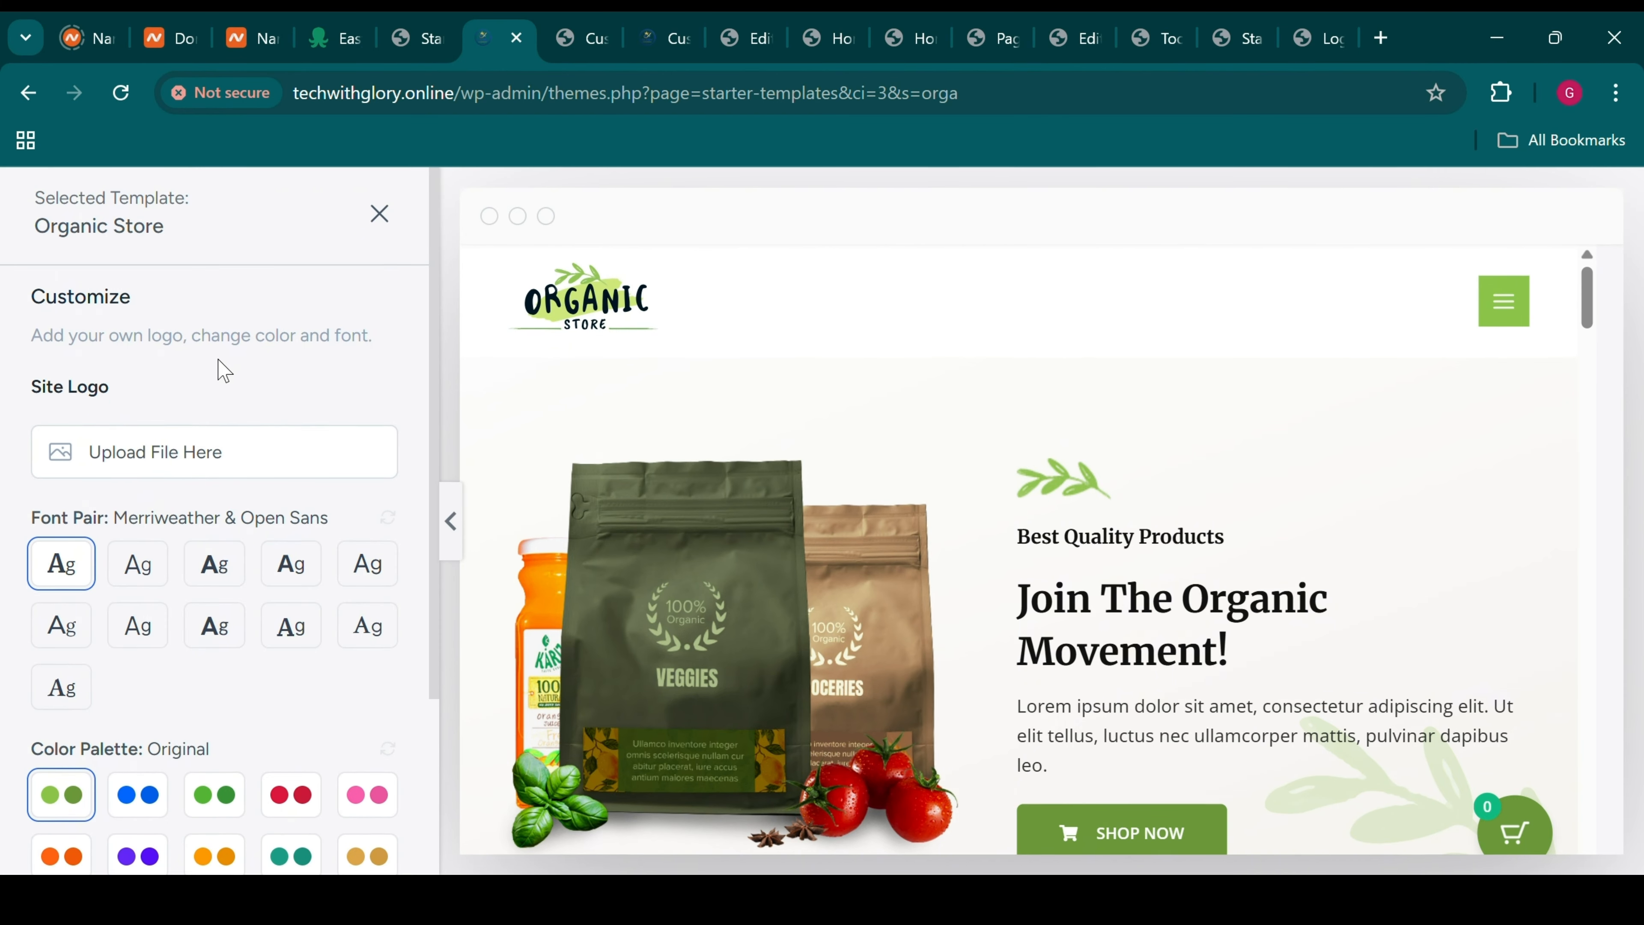
Browse the media library for a site logo, then close it without choosing one
left_click(121, 453)
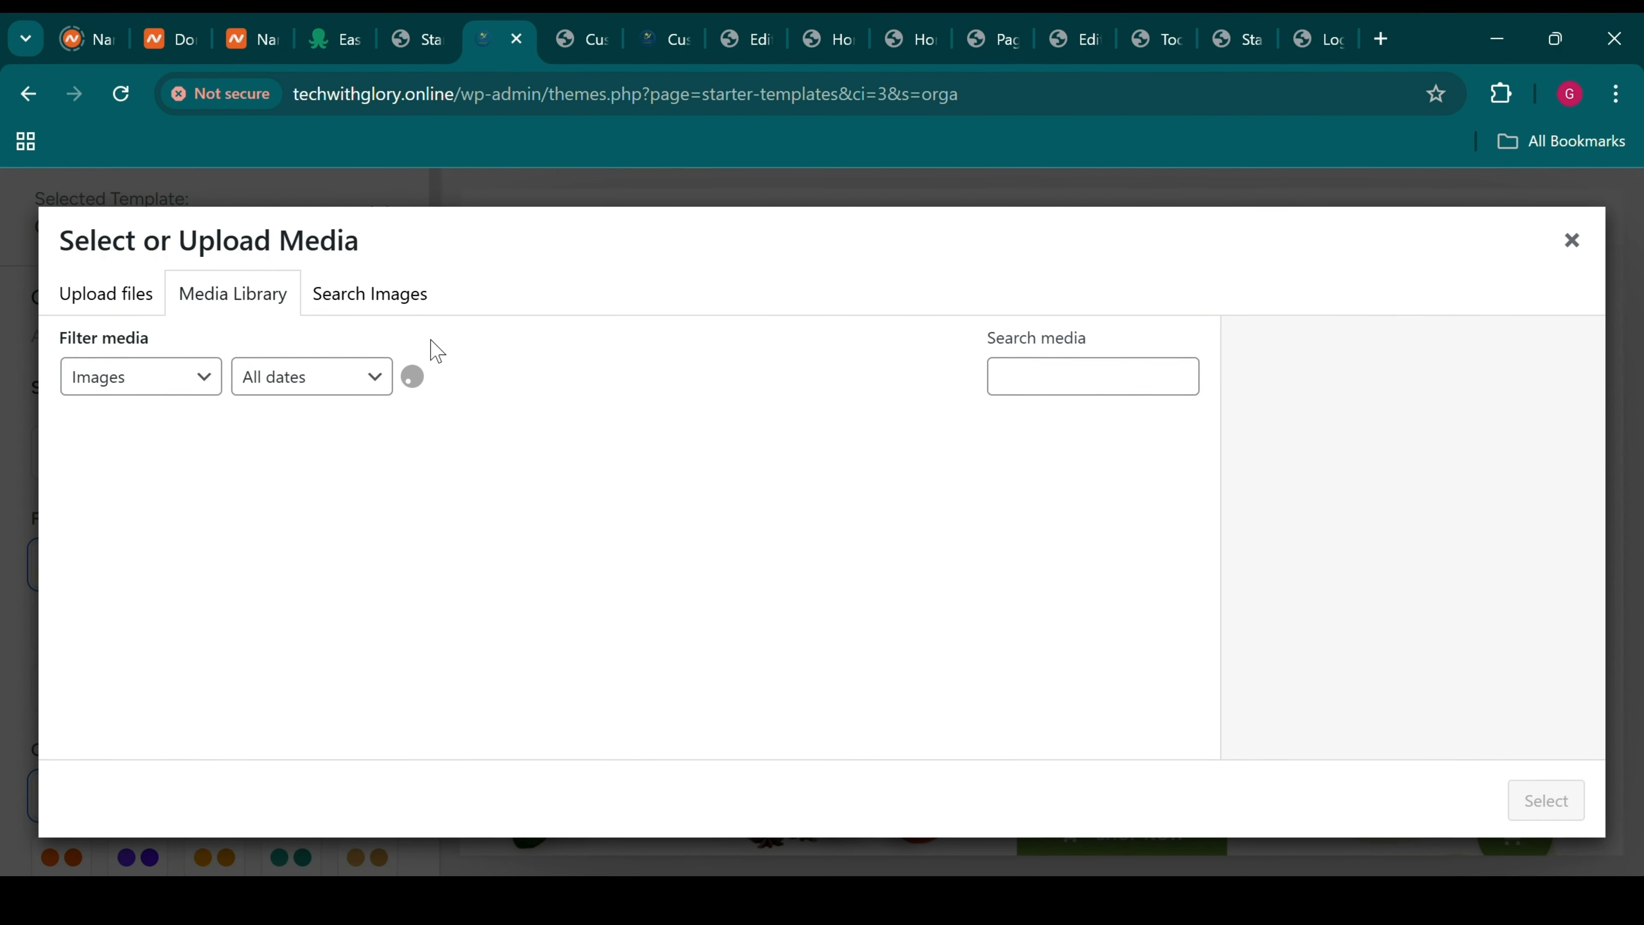
left_click(761, 459)
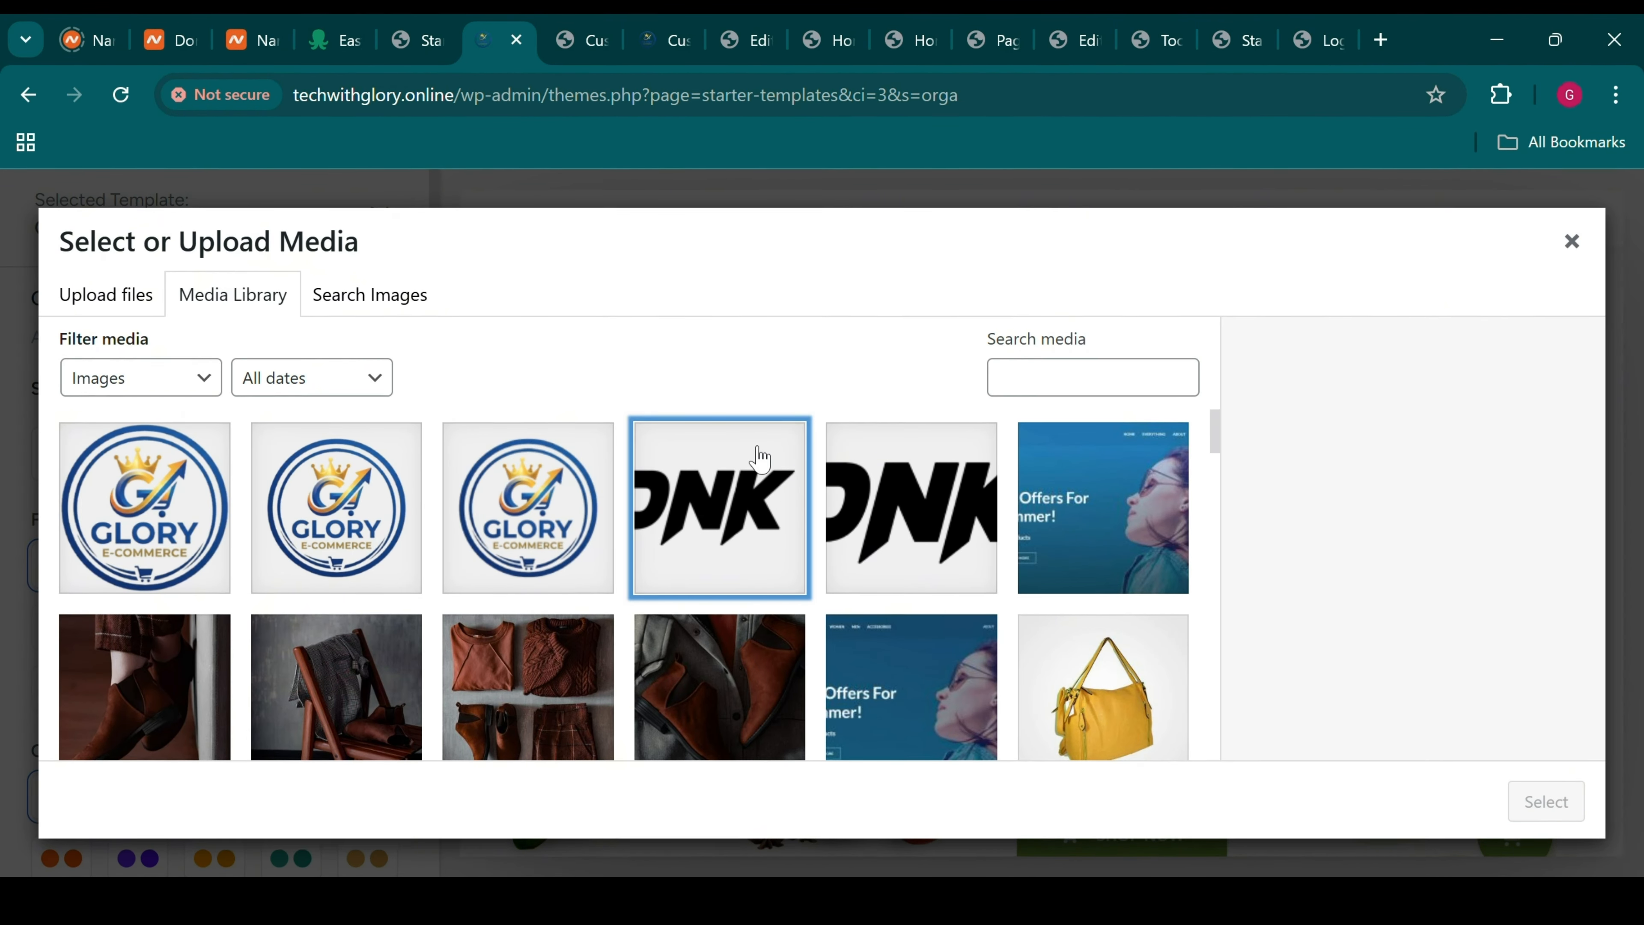
left_click(1571, 249)
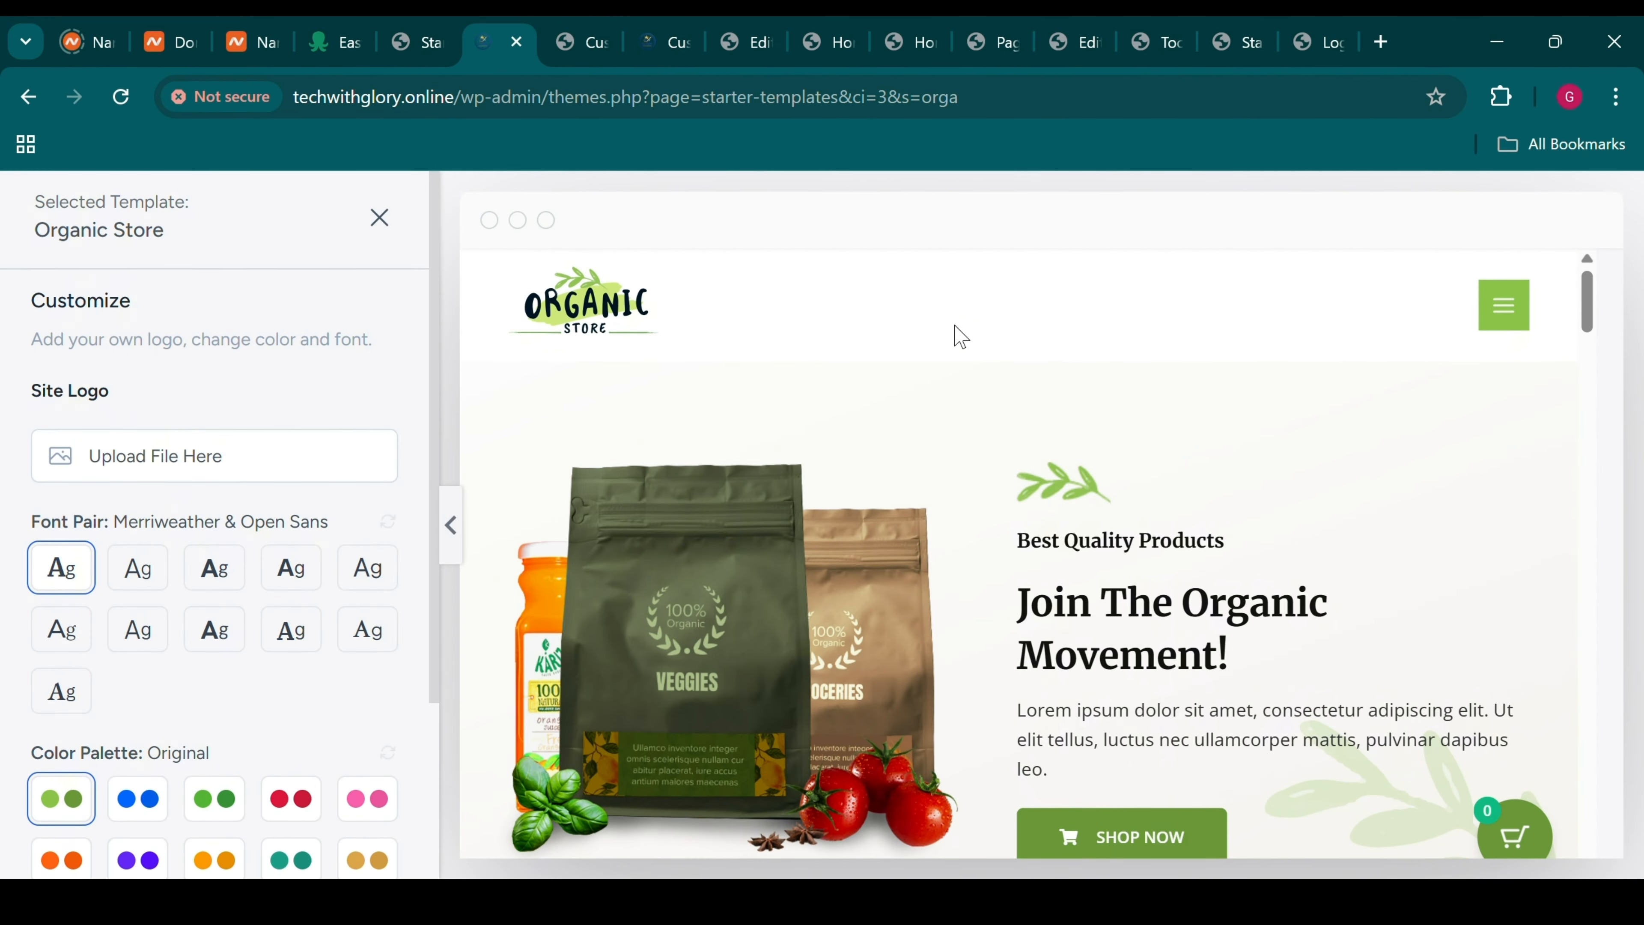
Preview colour palettes Style 1, 8 and 9, then revert to the Original palette
scroll(249, 582, "down", 3)
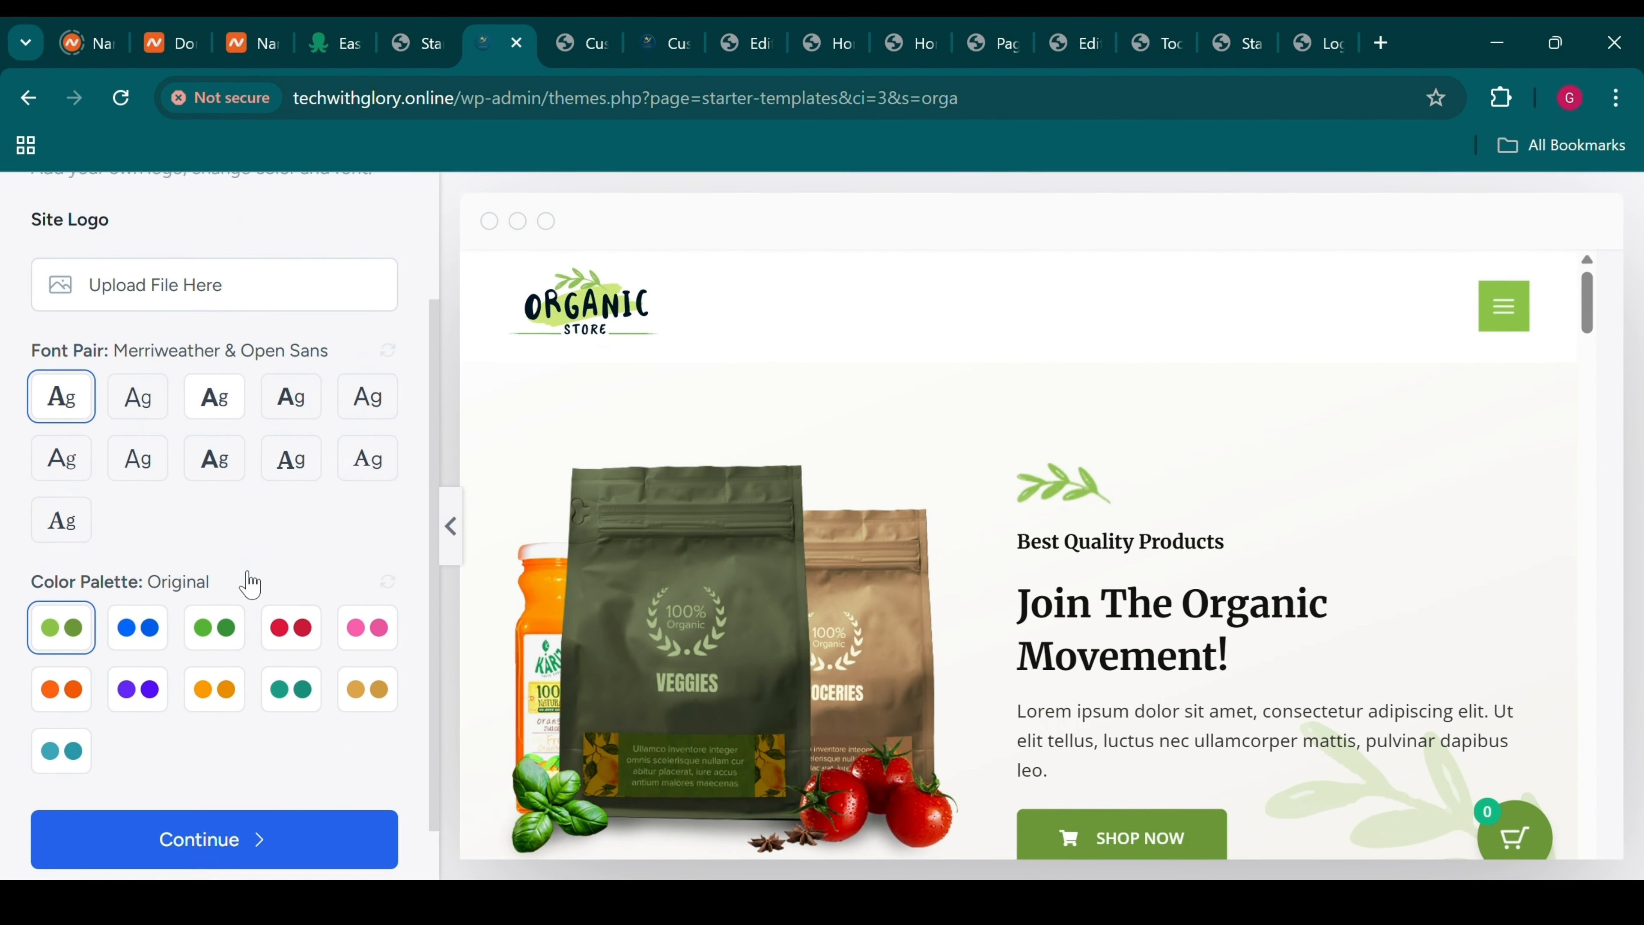
scroll(249, 583, "down", 1)
scroll(249, 583, "up", 4)
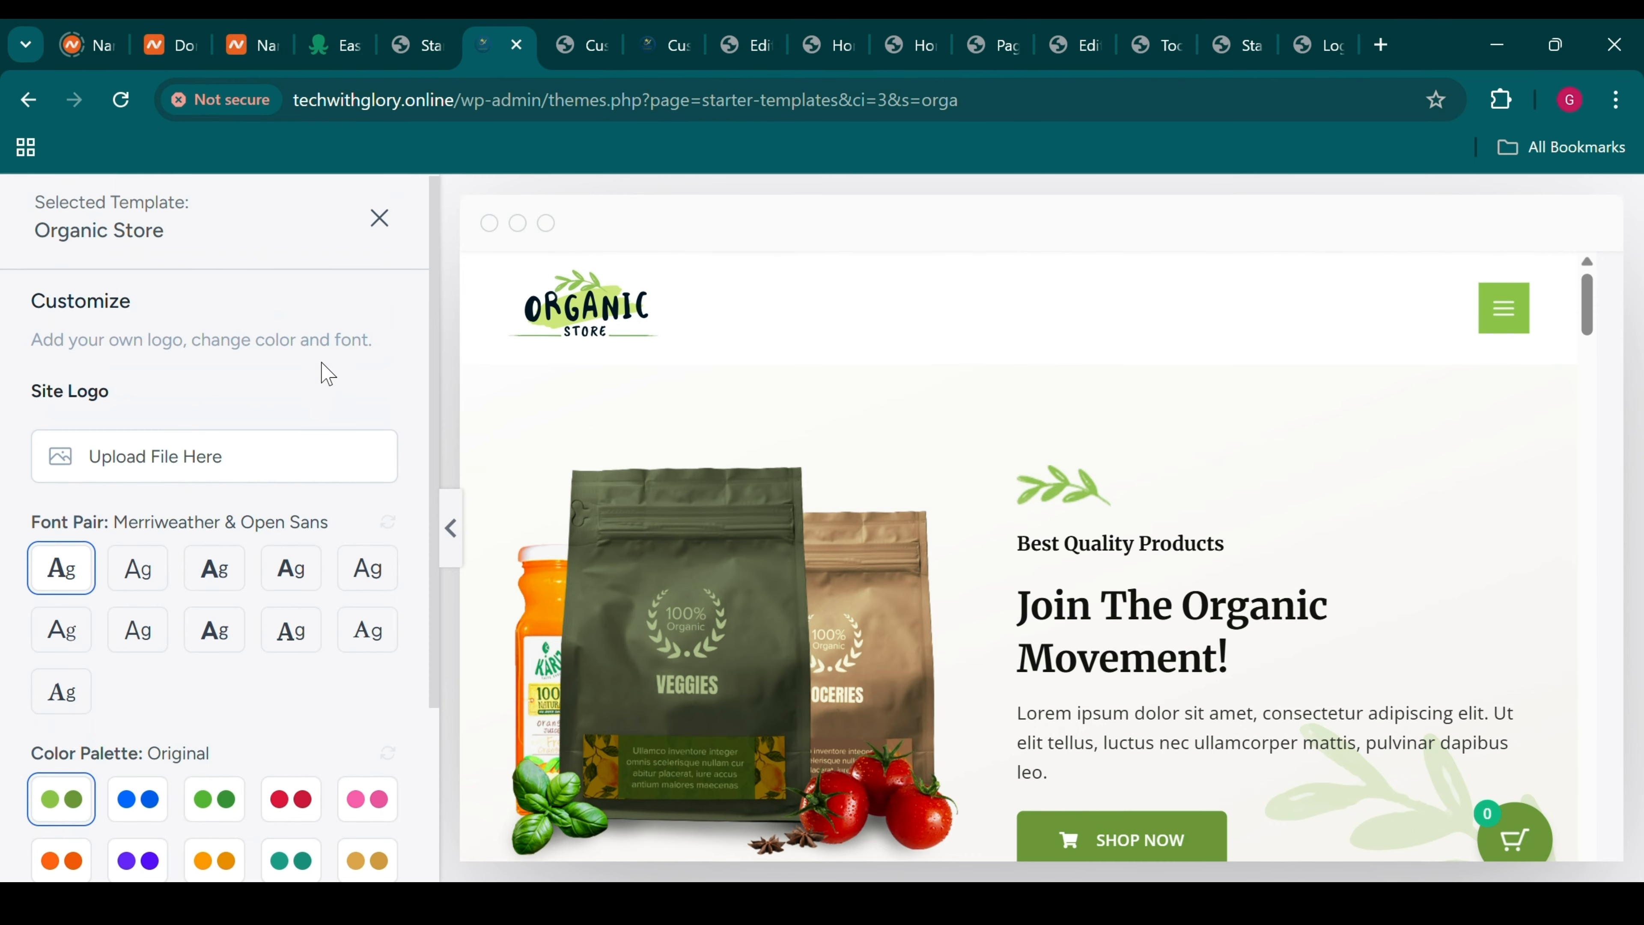
scroll(326, 375, "down", 1)
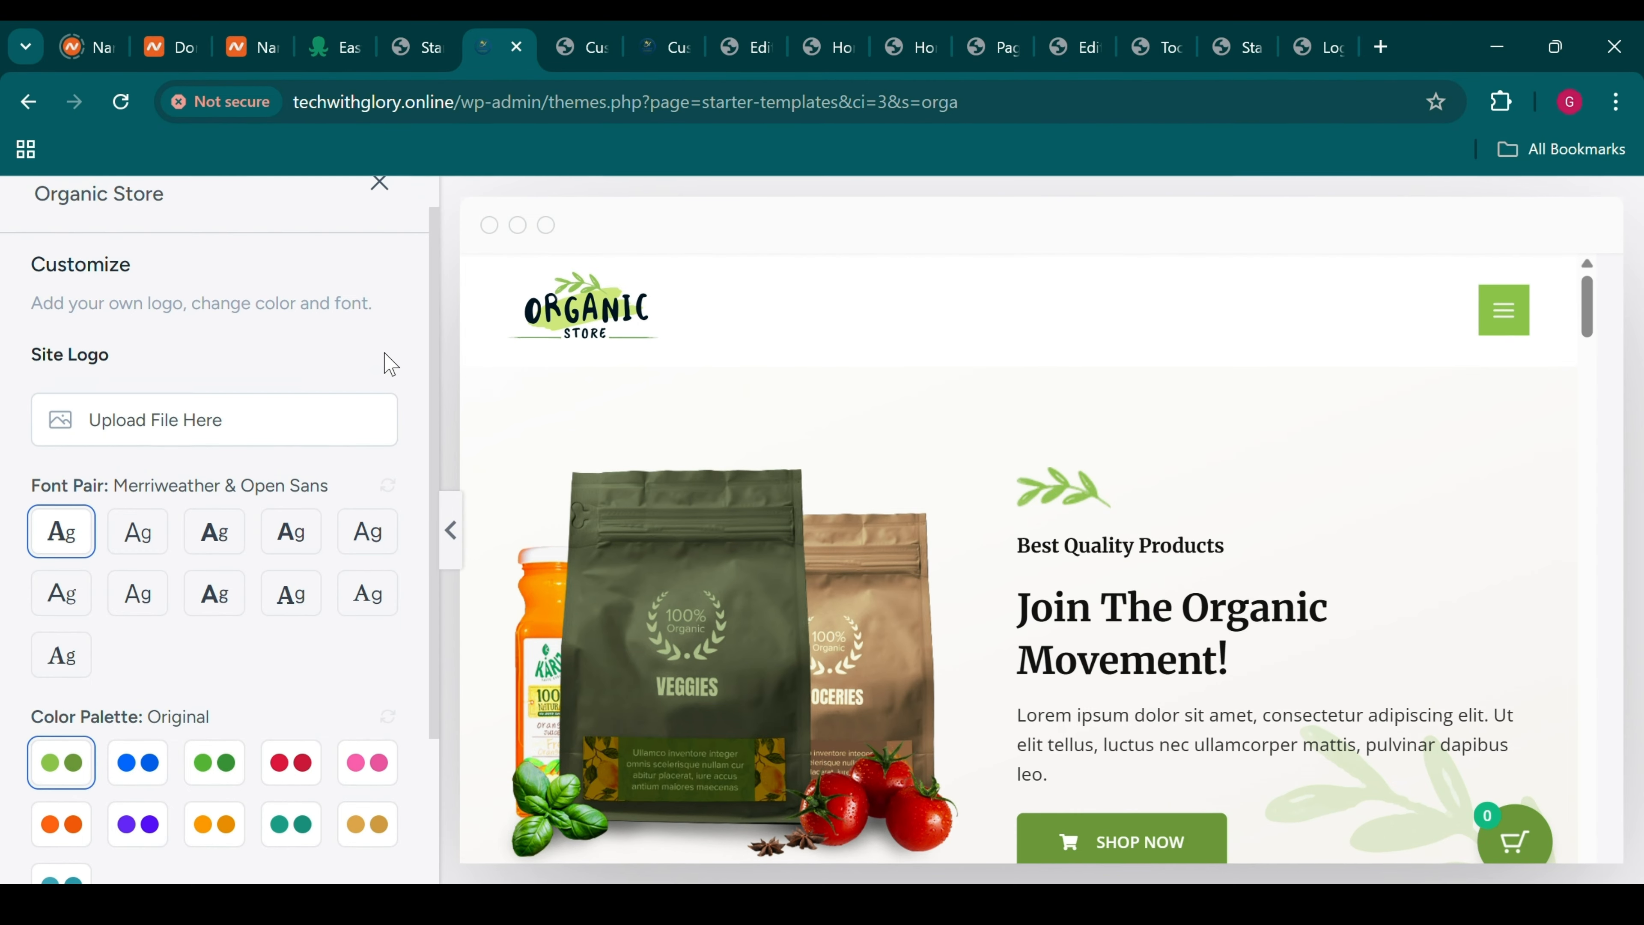
scroll(387, 363, "down", 3)
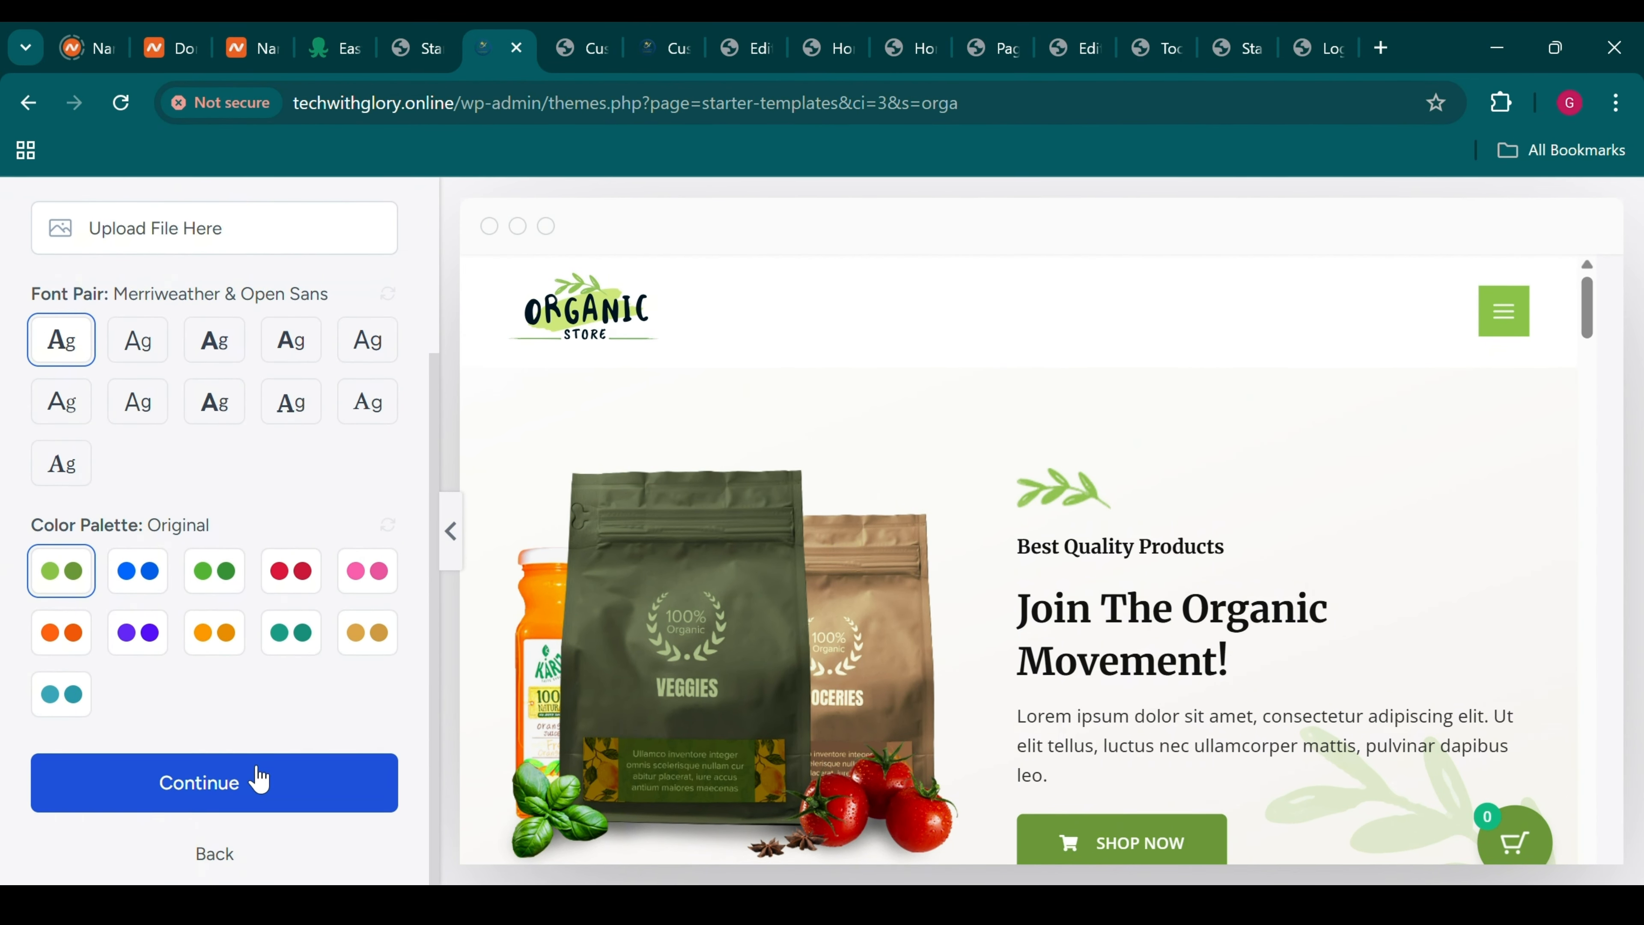
left_click(159, 575)
scroll(746, 665, "down", 5)
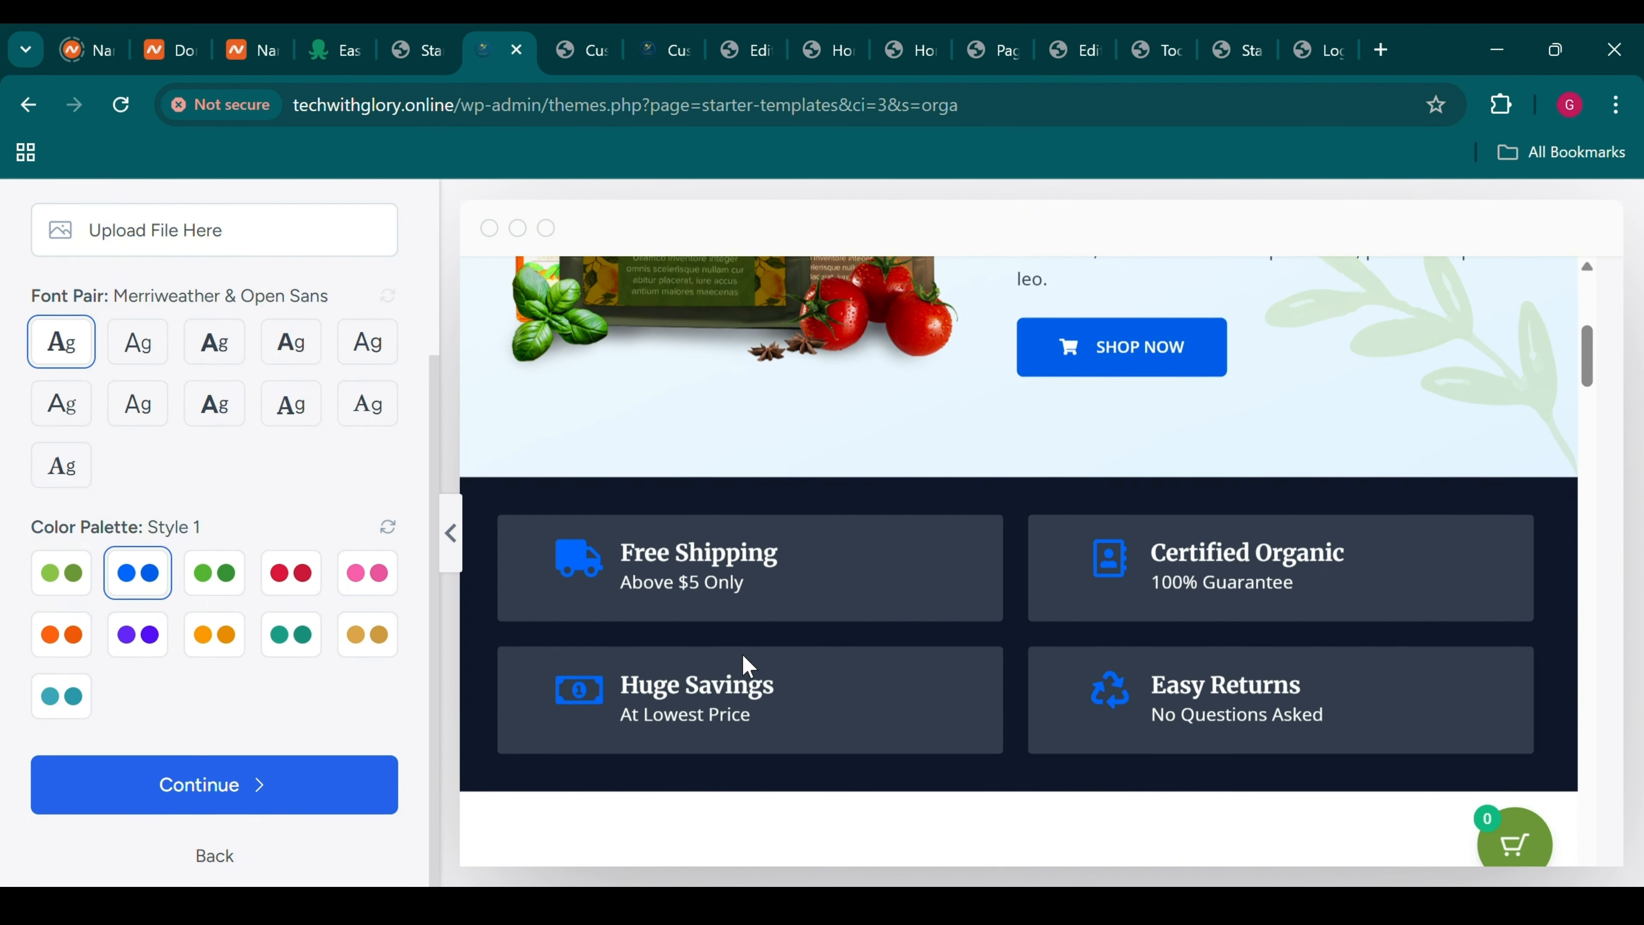
left_click(286, 633)
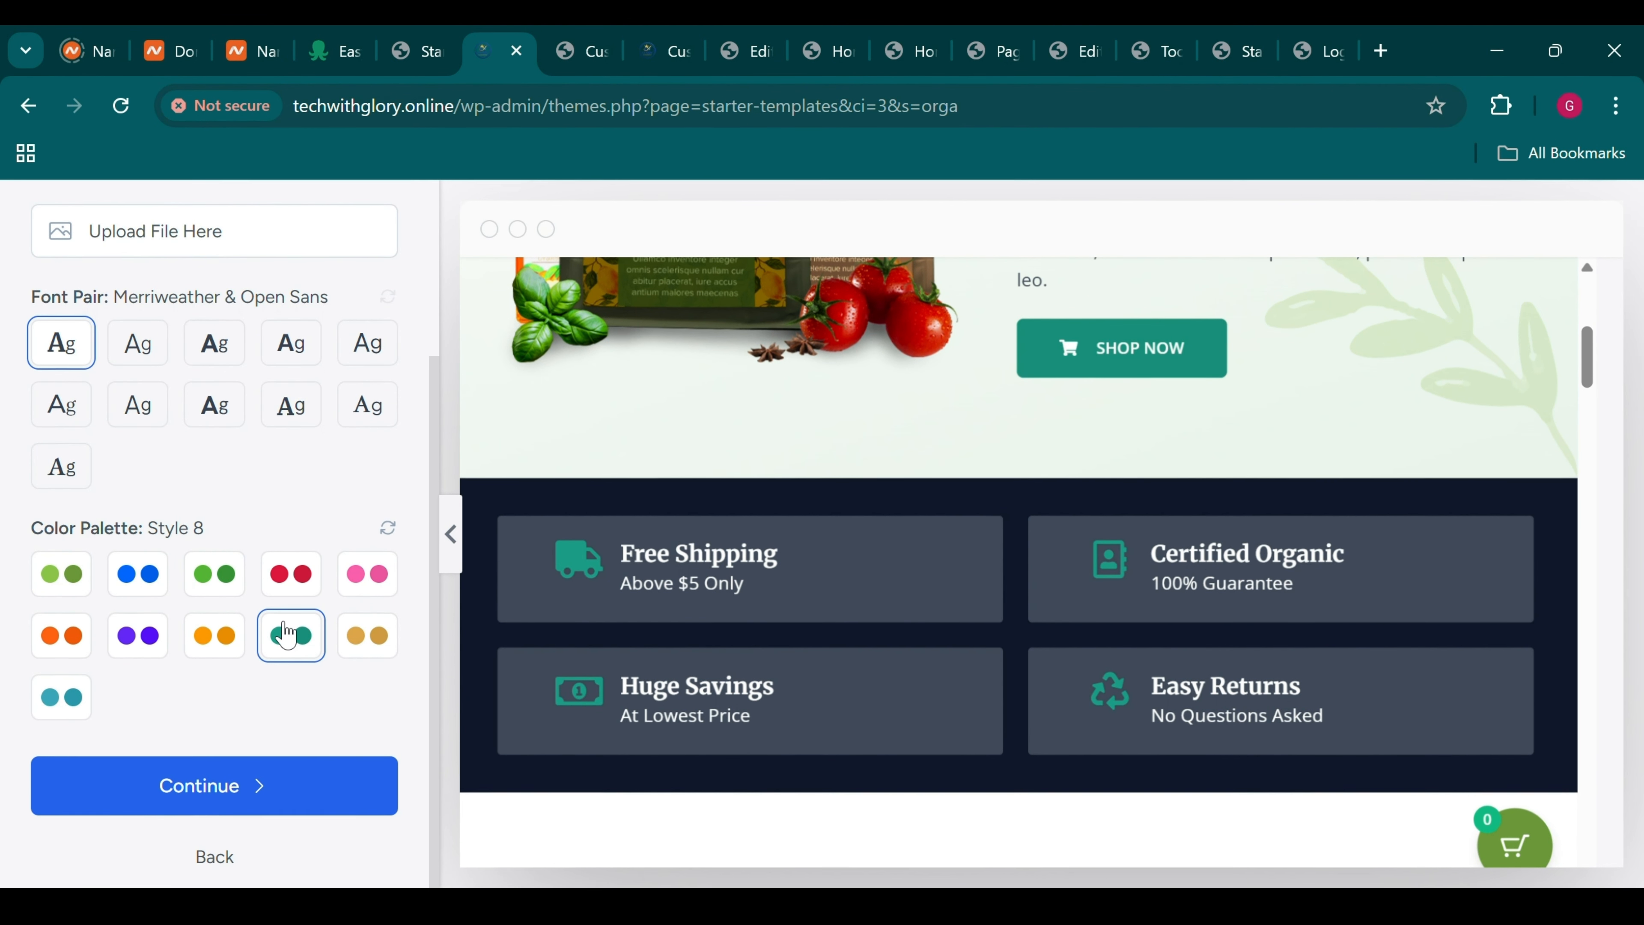
left_click(360, 640)
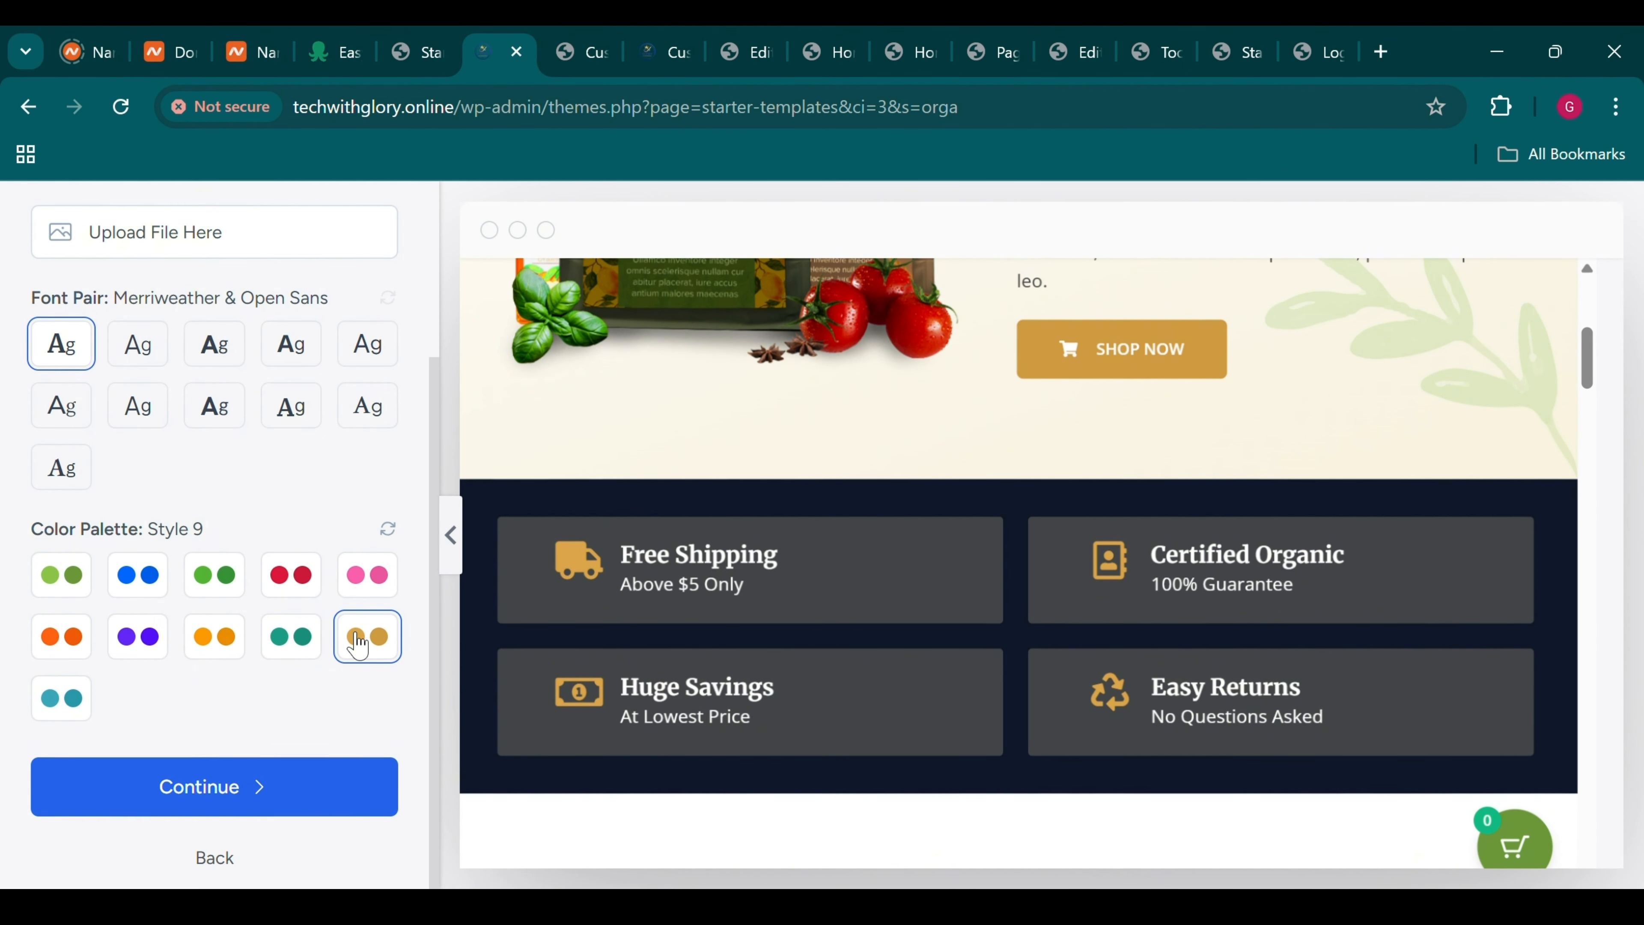
scroll(885, 501, "up", 10)
scroll(885, 502, "down", 10)
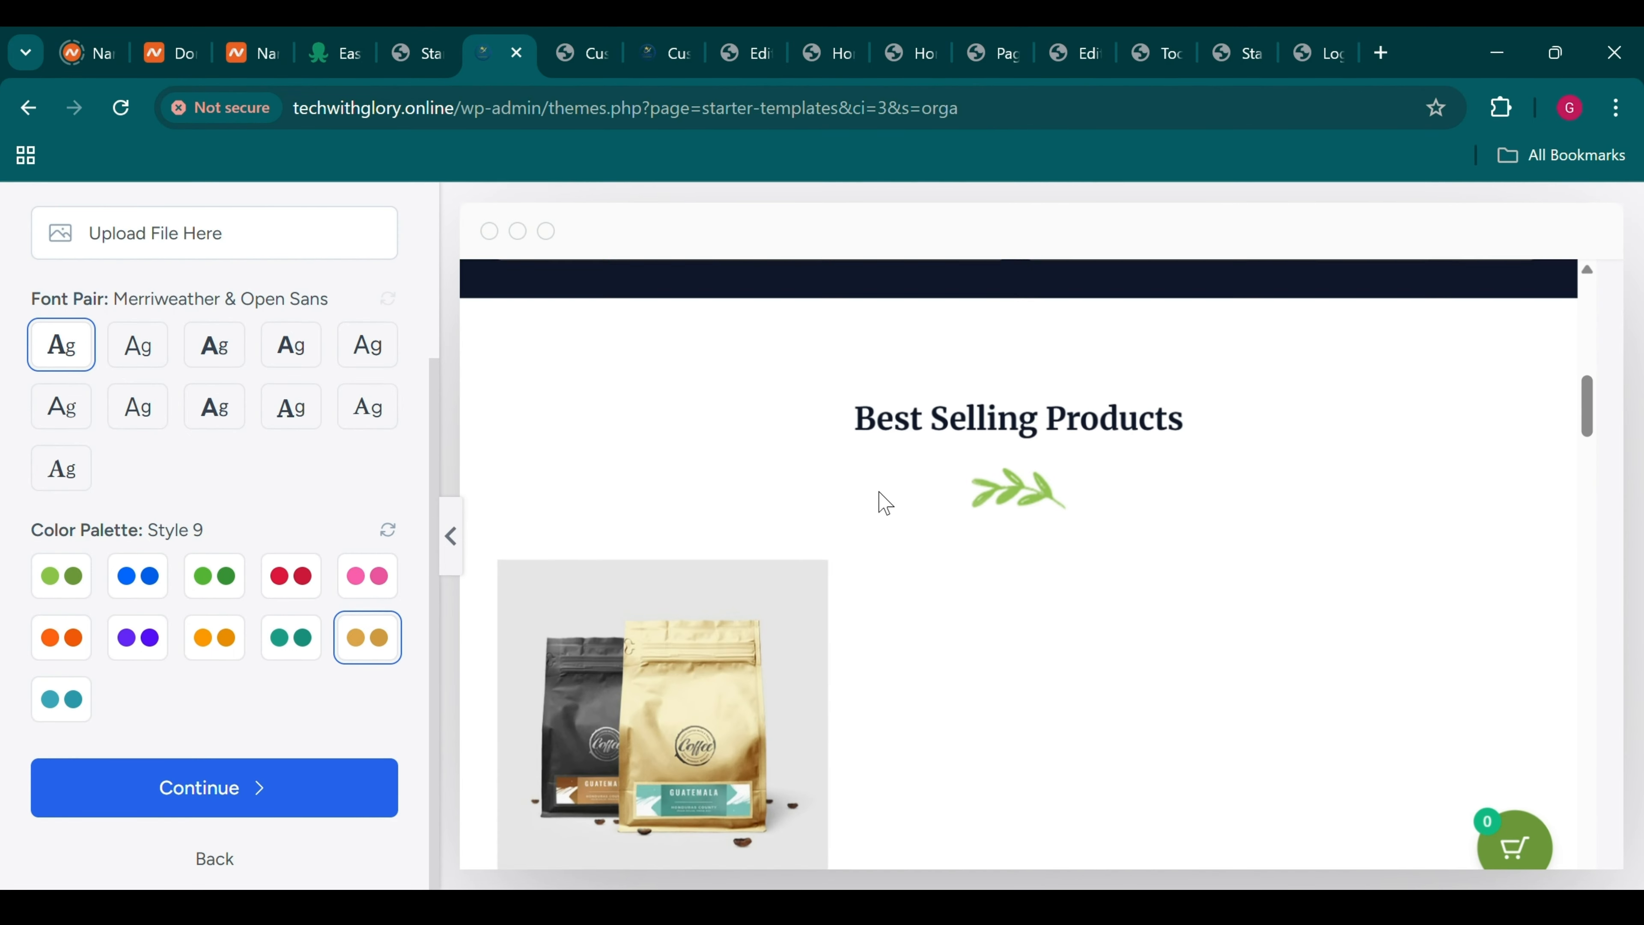
left_click(70, 579)
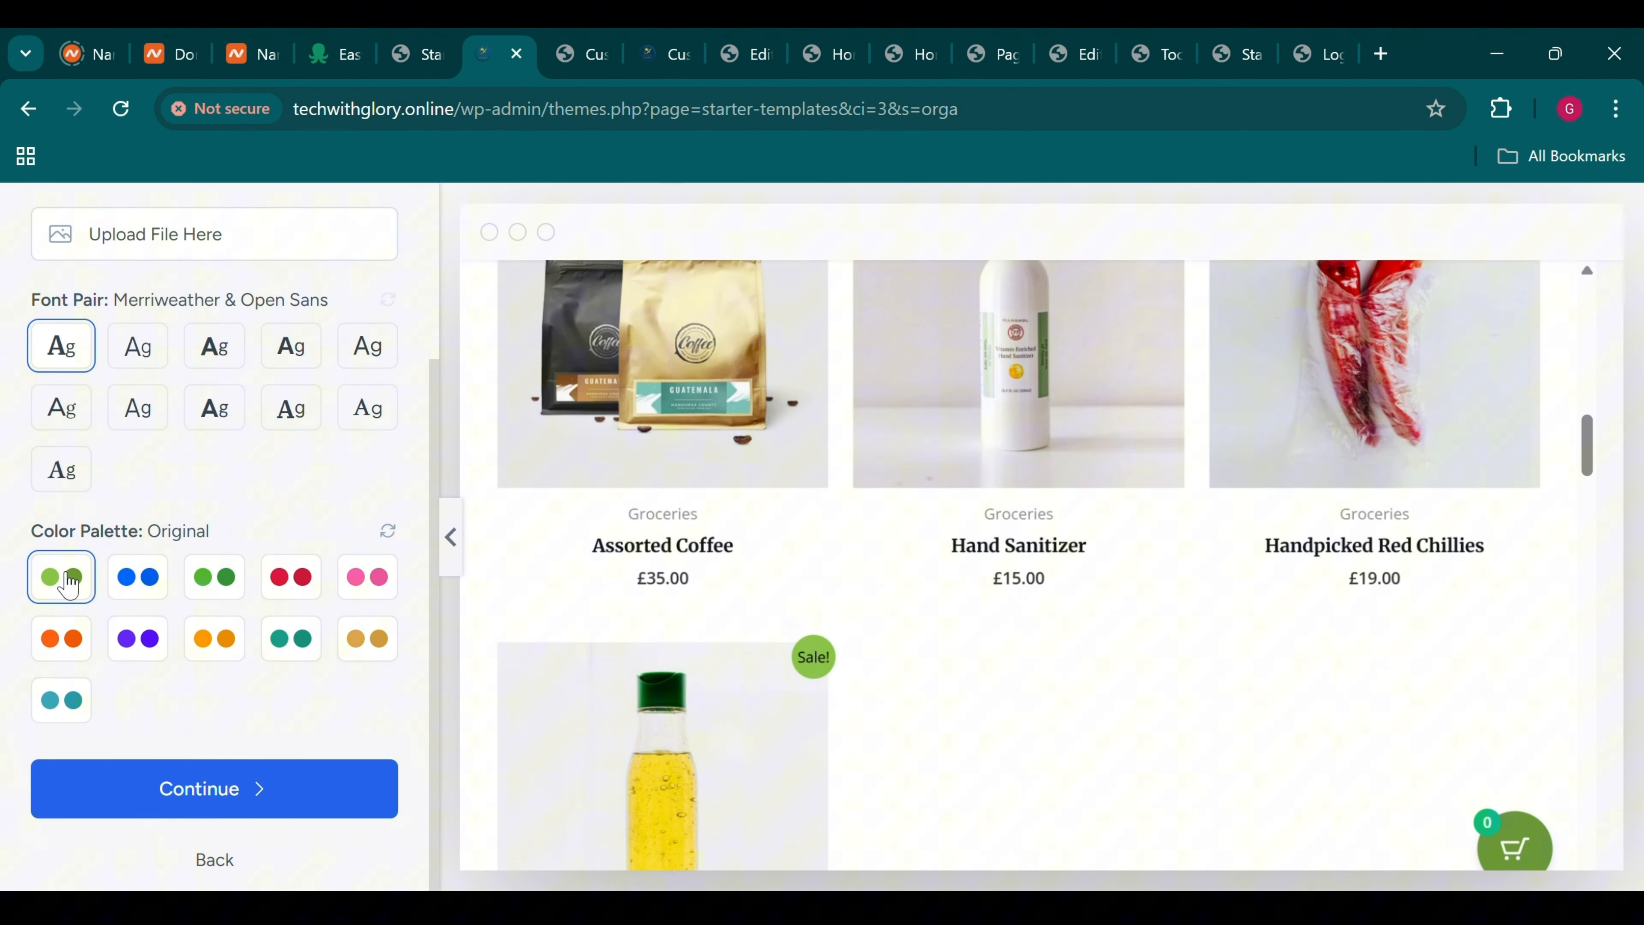
Accept the chosen design to reach the feature selection step
left_click(257, 788)
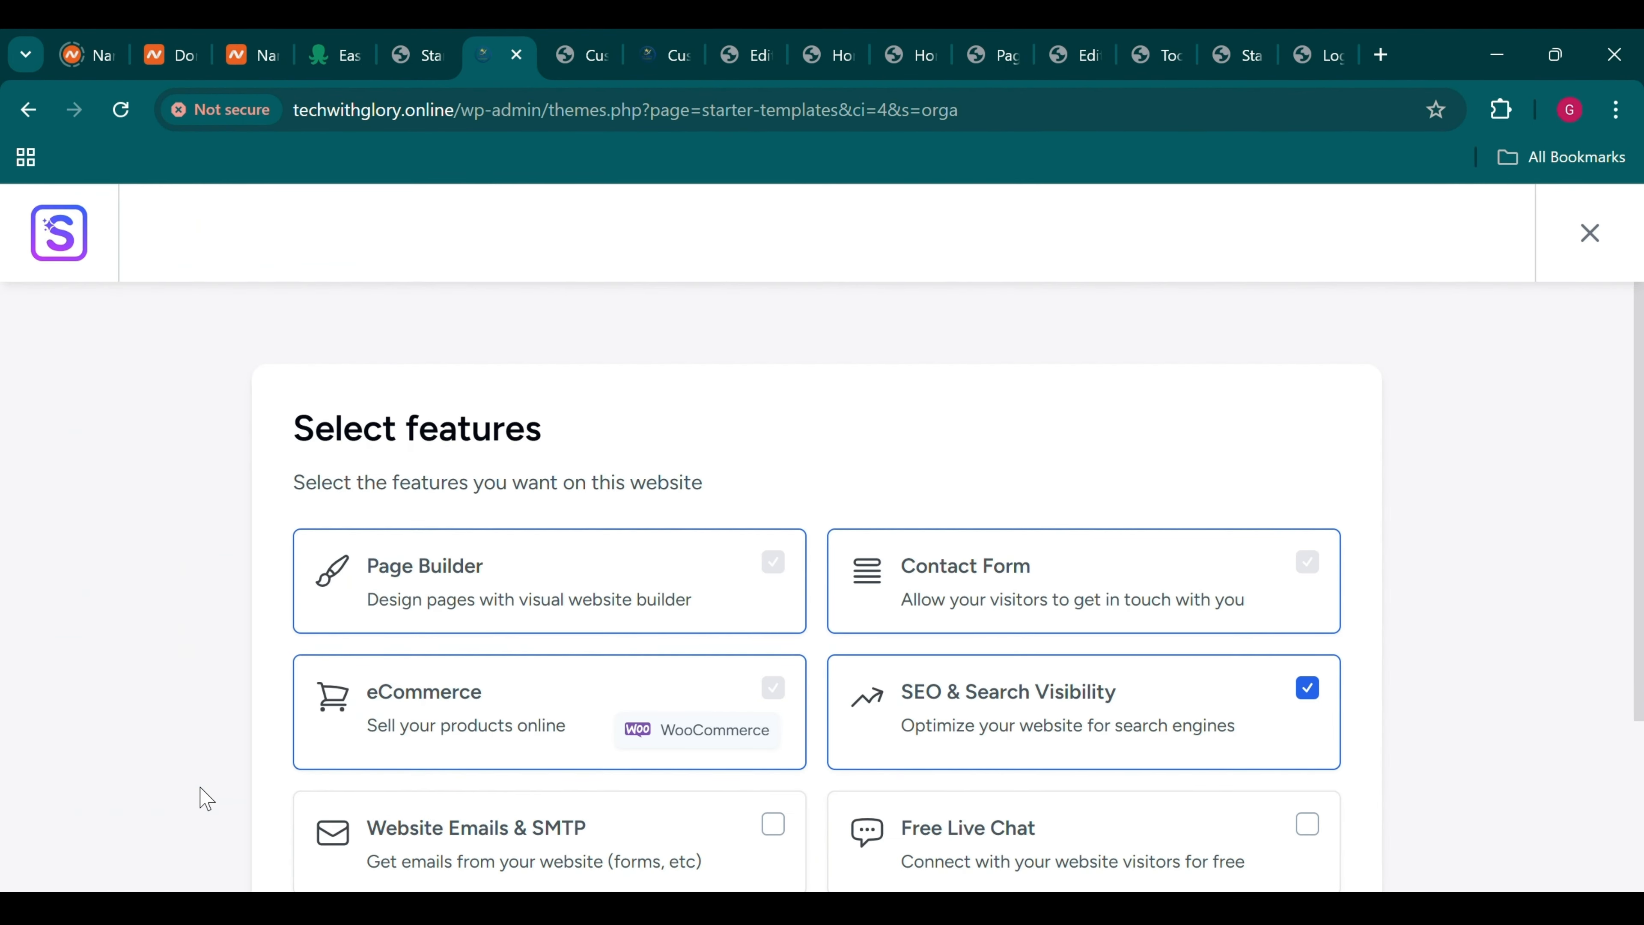
scroll(670, 556, "down", 3)
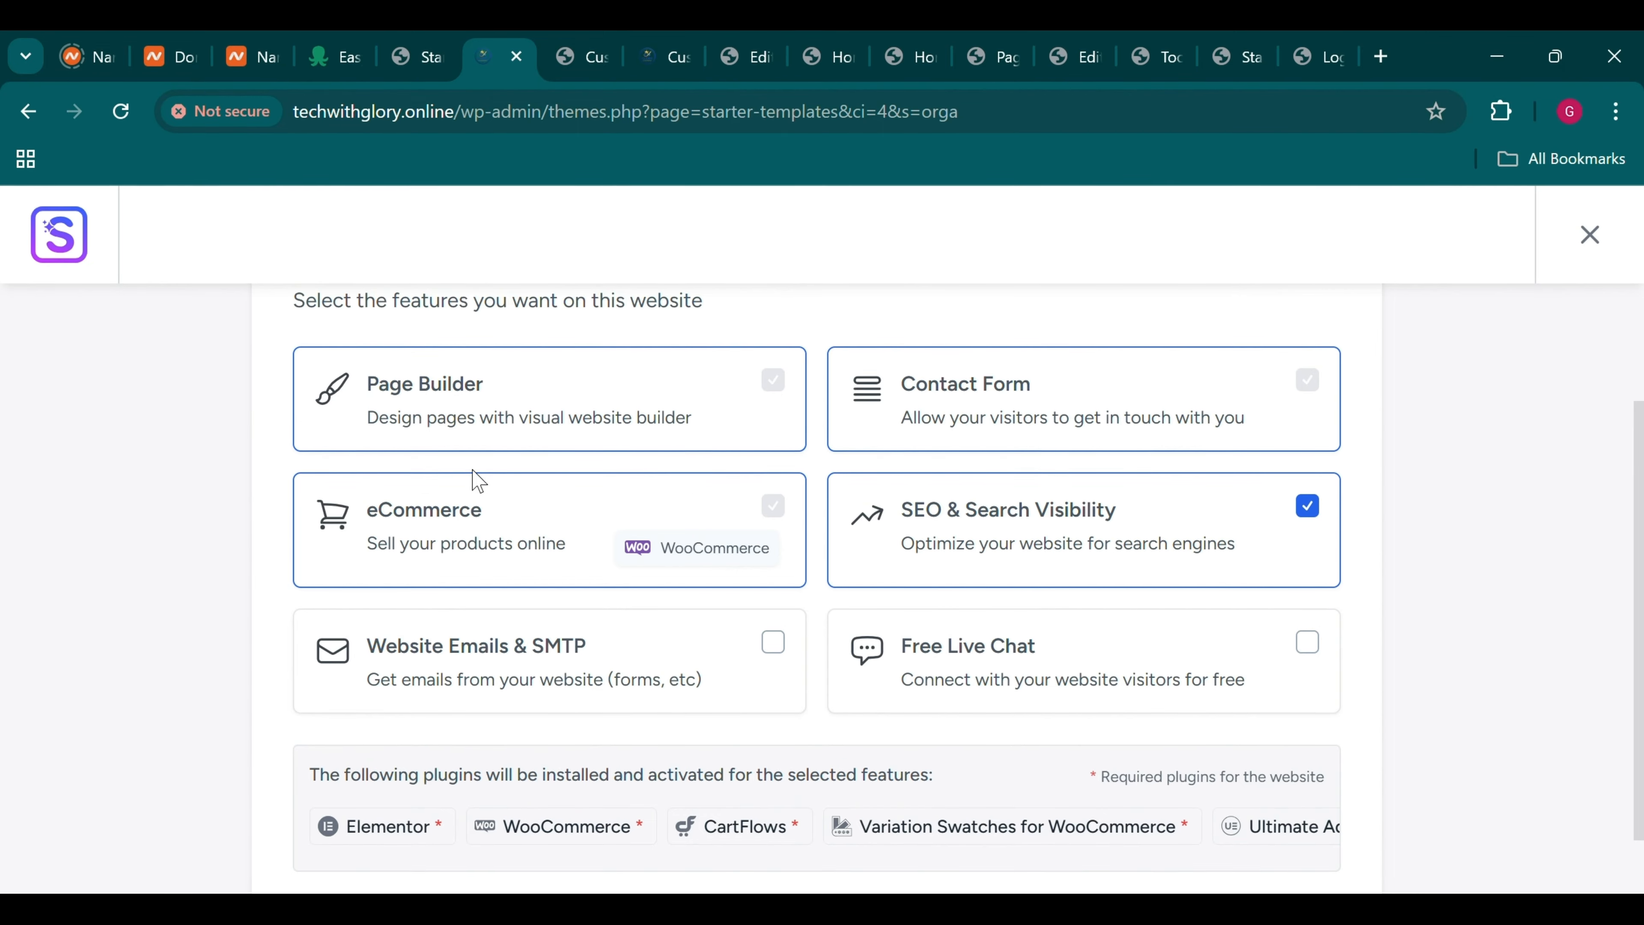
scroll(466, 482, "up", 2)
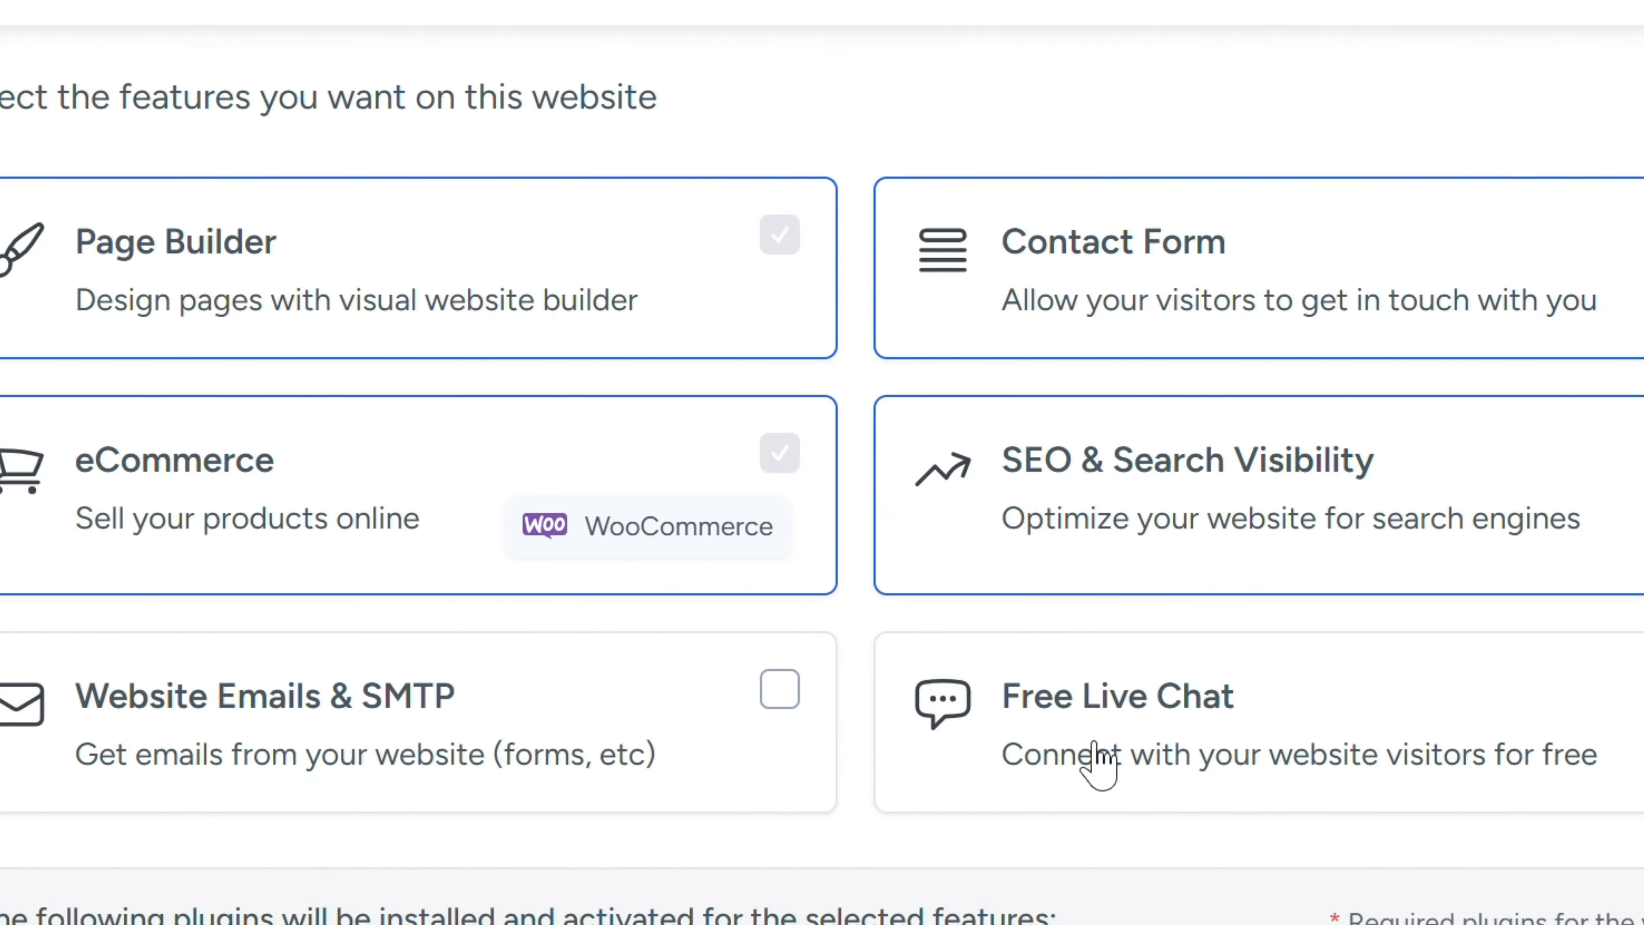
Tick Free Live Chat and Website Emails & SMTP alongside SEO & Search Visibility
left_click(1533, 627)
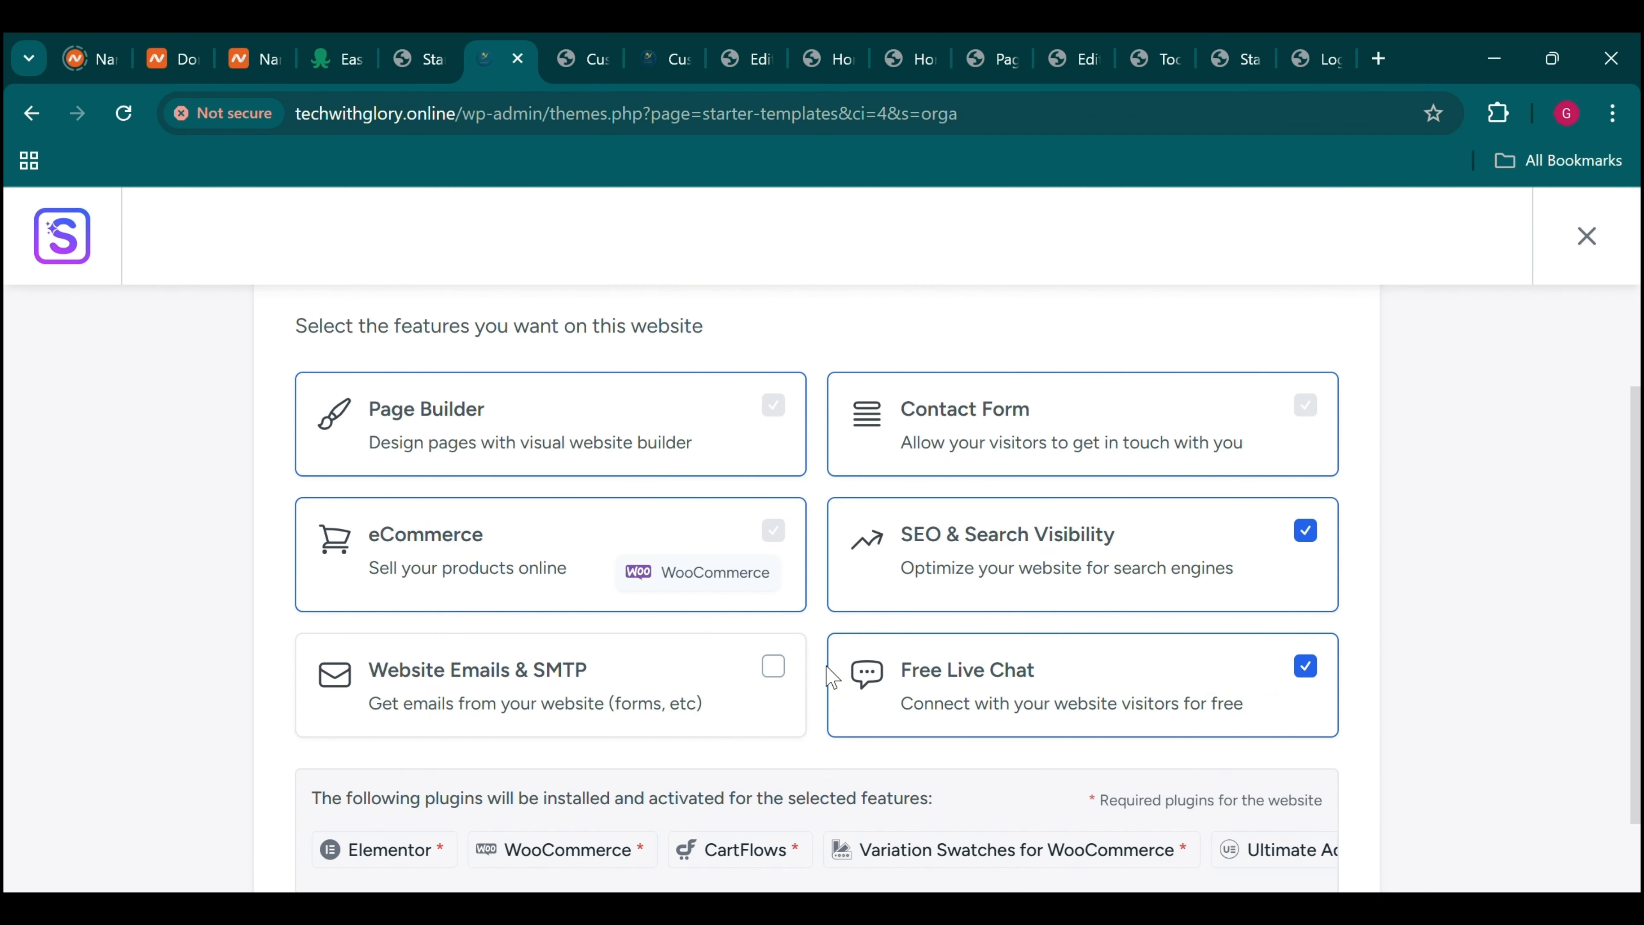
left_click(804, 677)
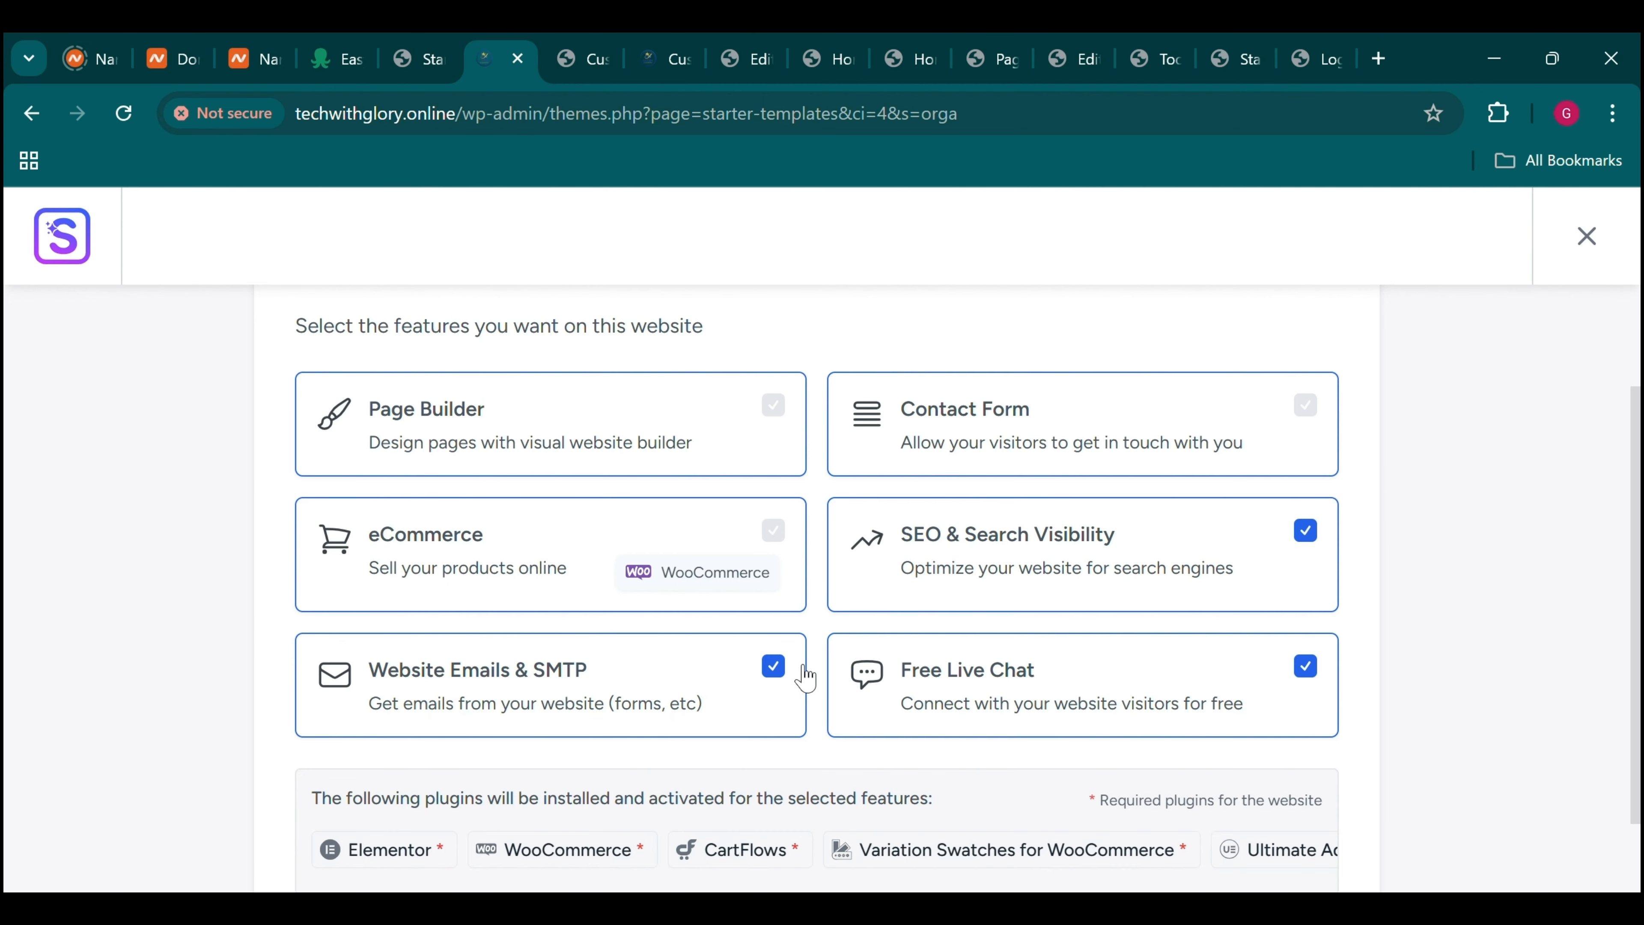
scroll(804, 677, "down", 2)
scroll(802, 674, "up", 1)
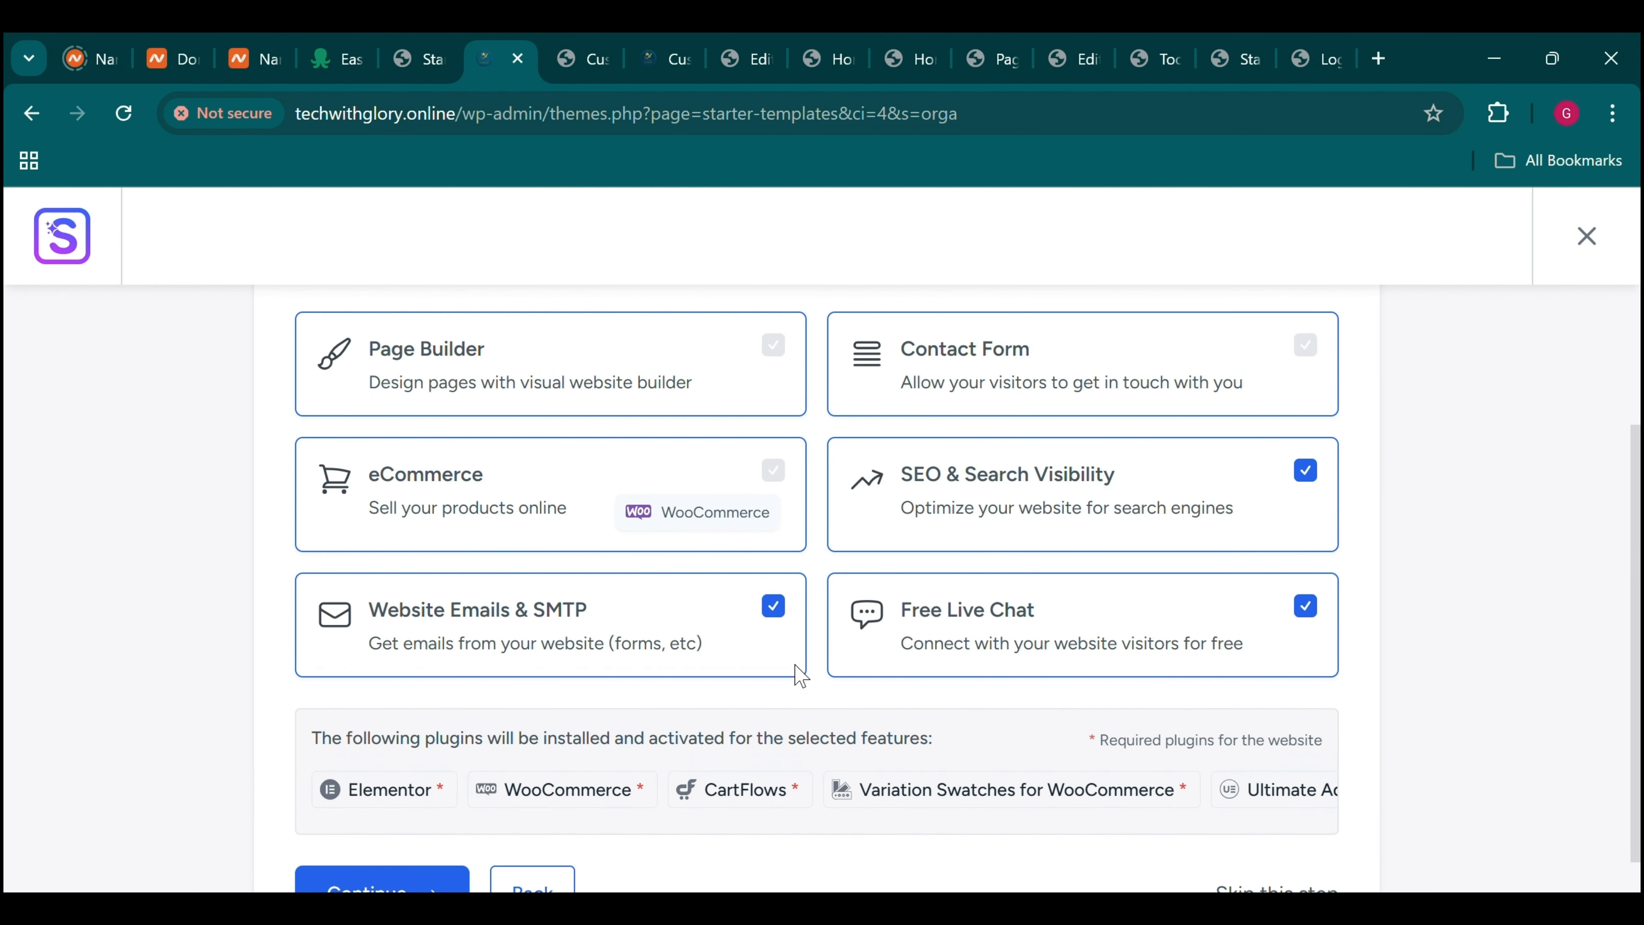
scroll(796, 672, "down", 2)
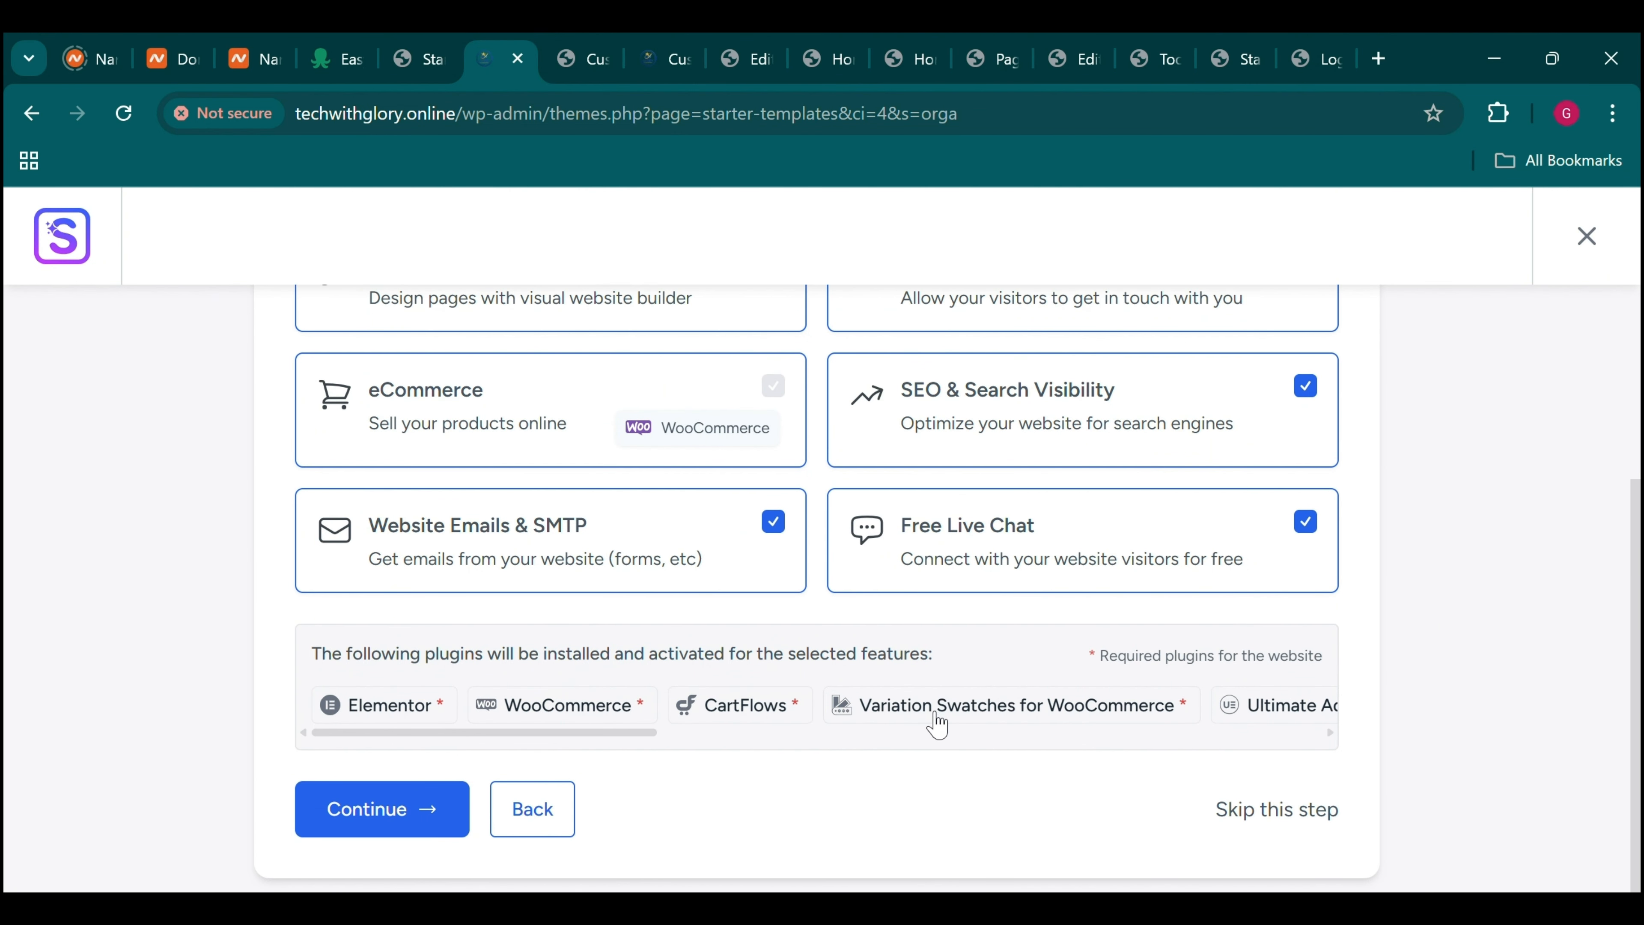
scroll(865, 718, "right", 10)
scroll(867, 727, "up", 6)
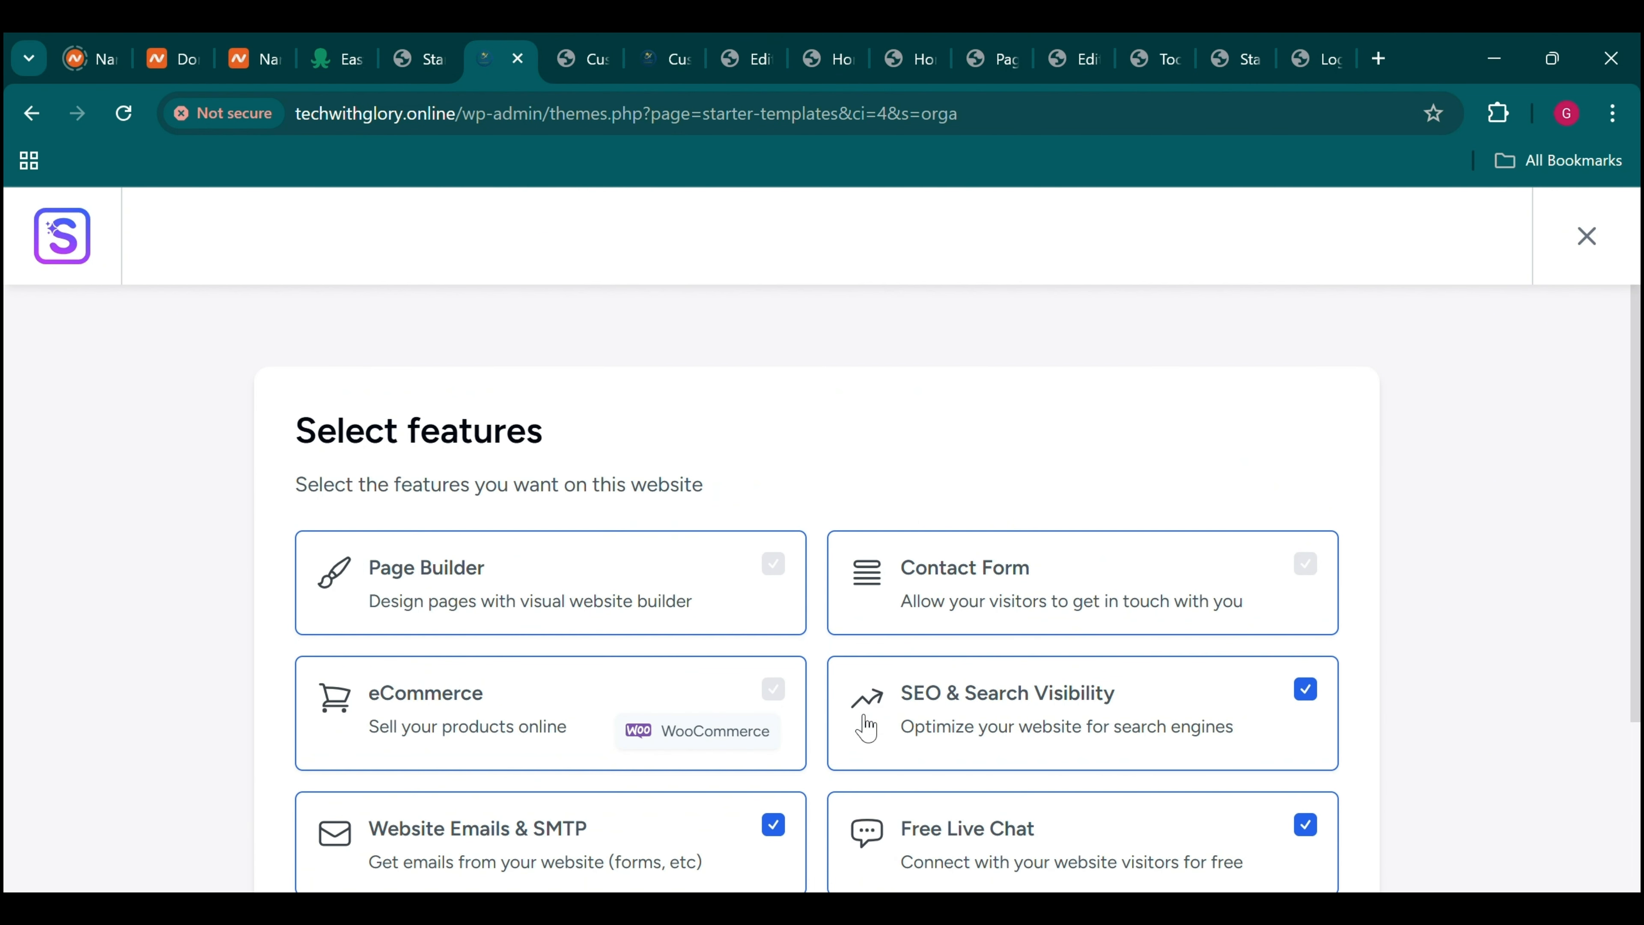
scroll(865, 726, "down", 7)
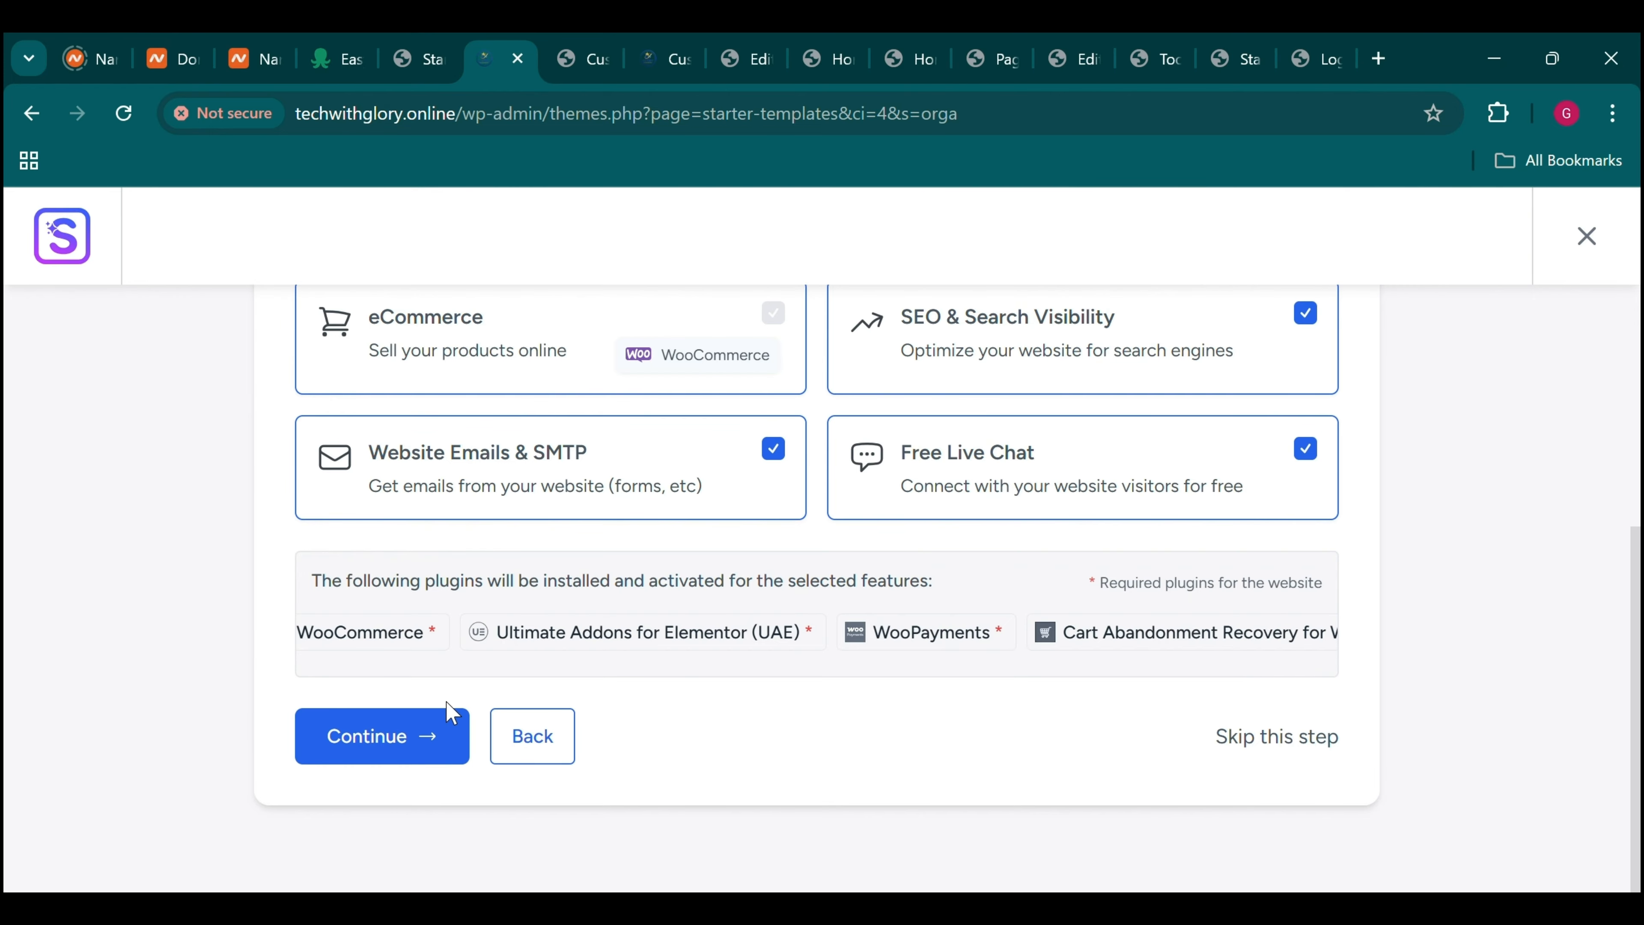
scroll(570, 593, "up", 5)
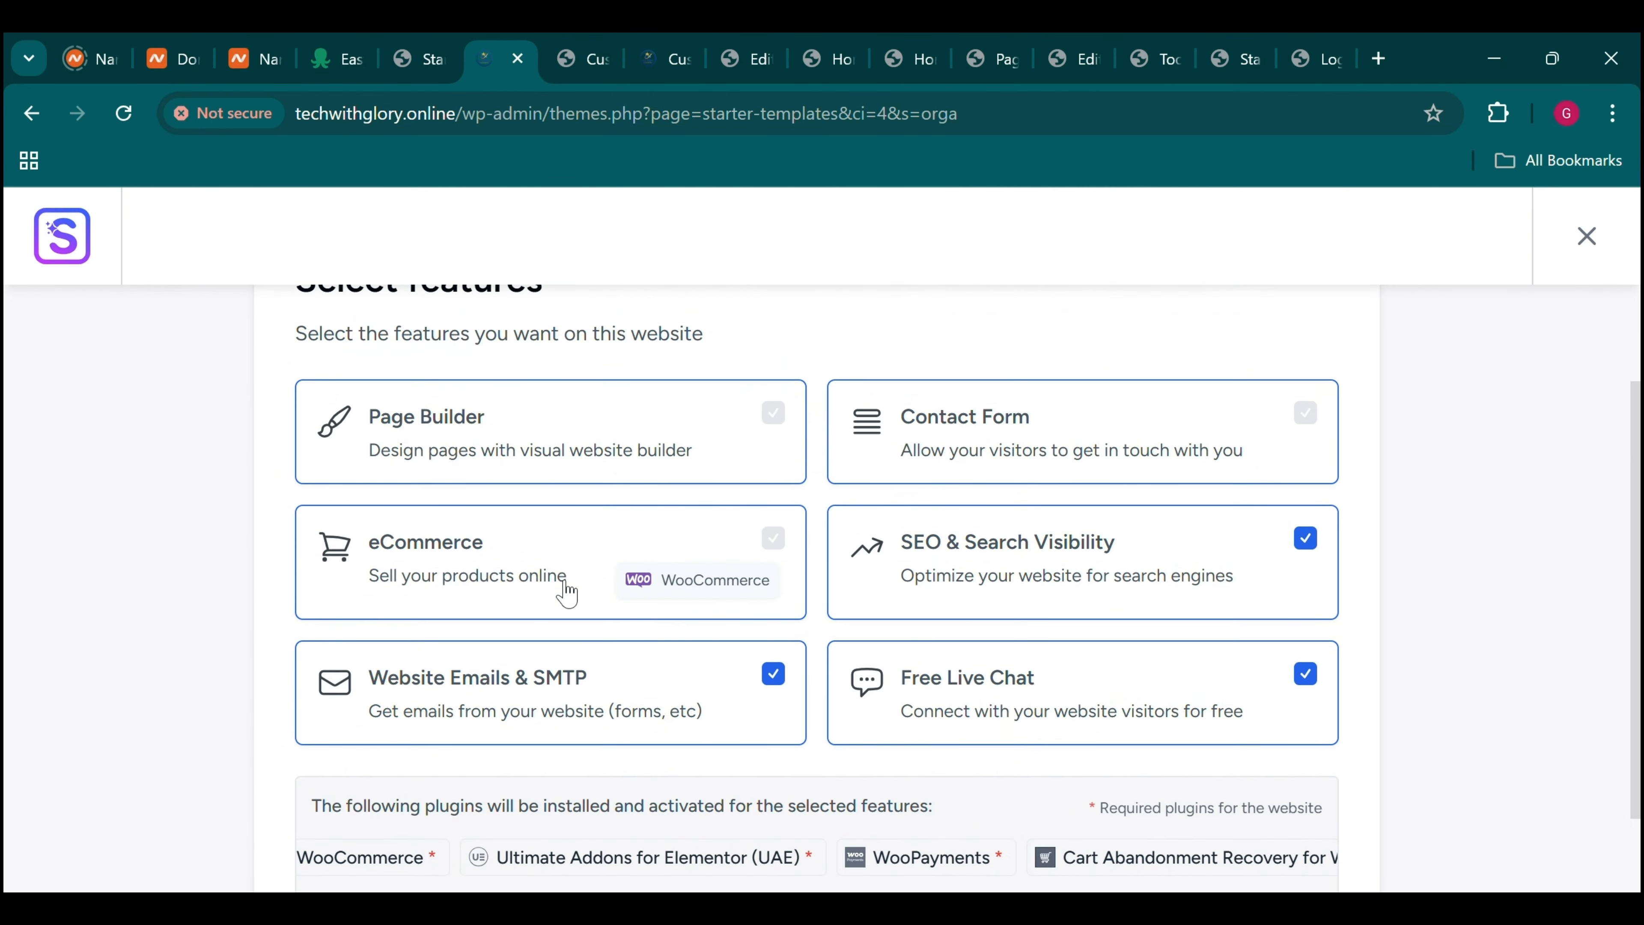
scroll(567, 593, "down", 5)
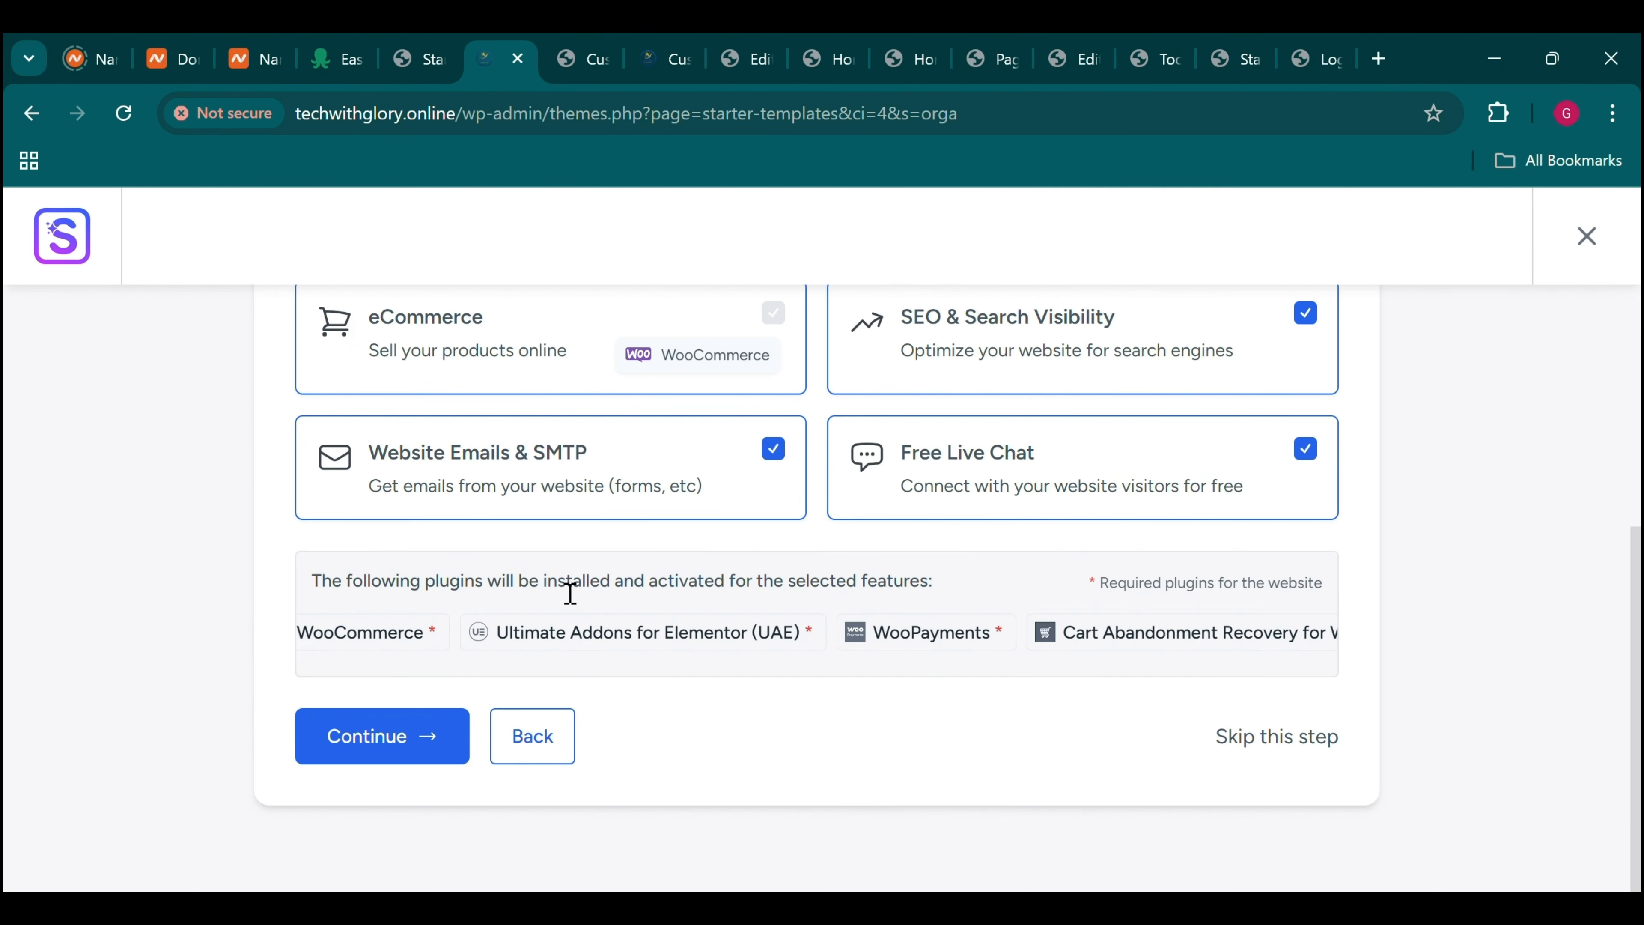
Confirm the features, skip the plugin notice, and build the Organic Store without keeping existing data
left_click(435, 749)
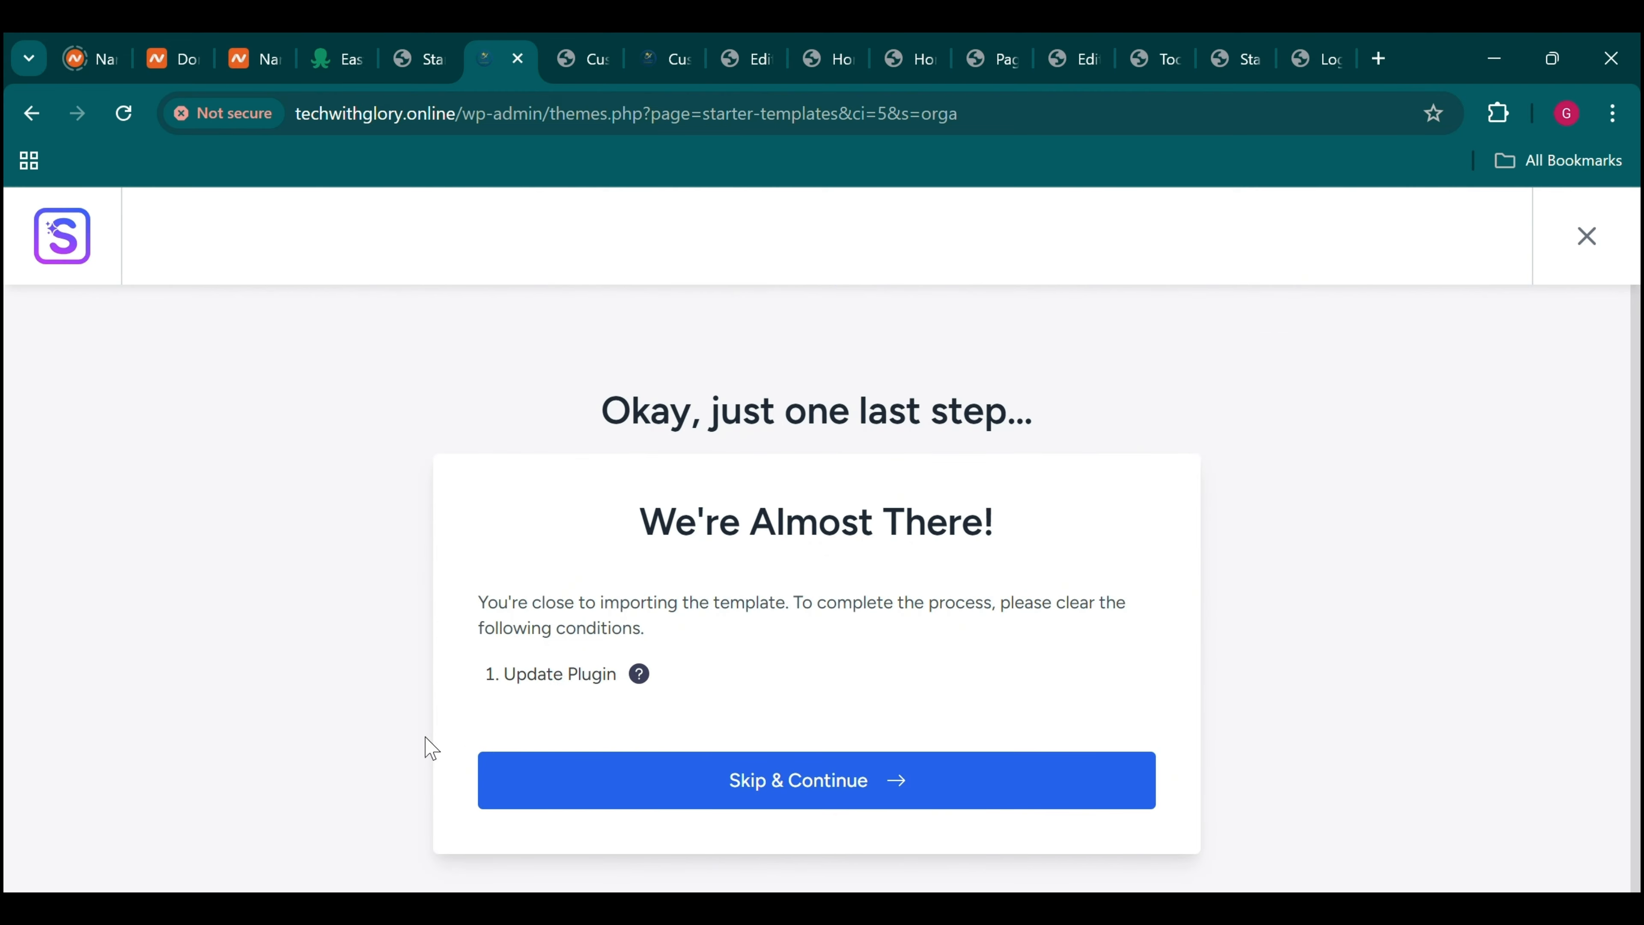
left_click(738, 764)
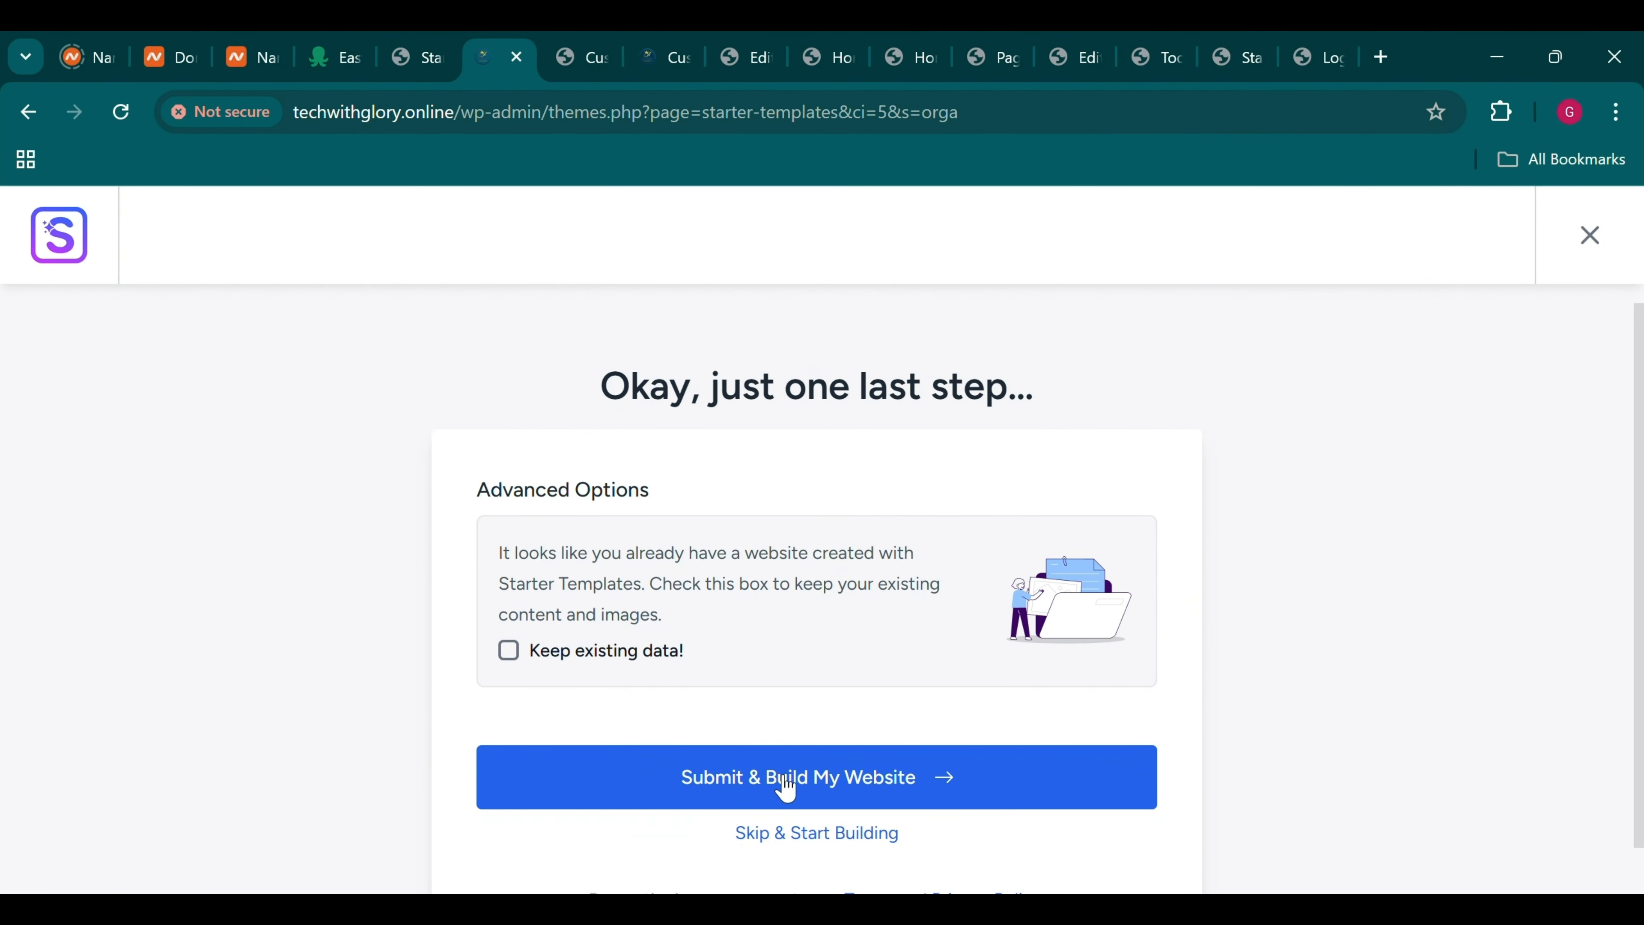
left_click(804, 781)
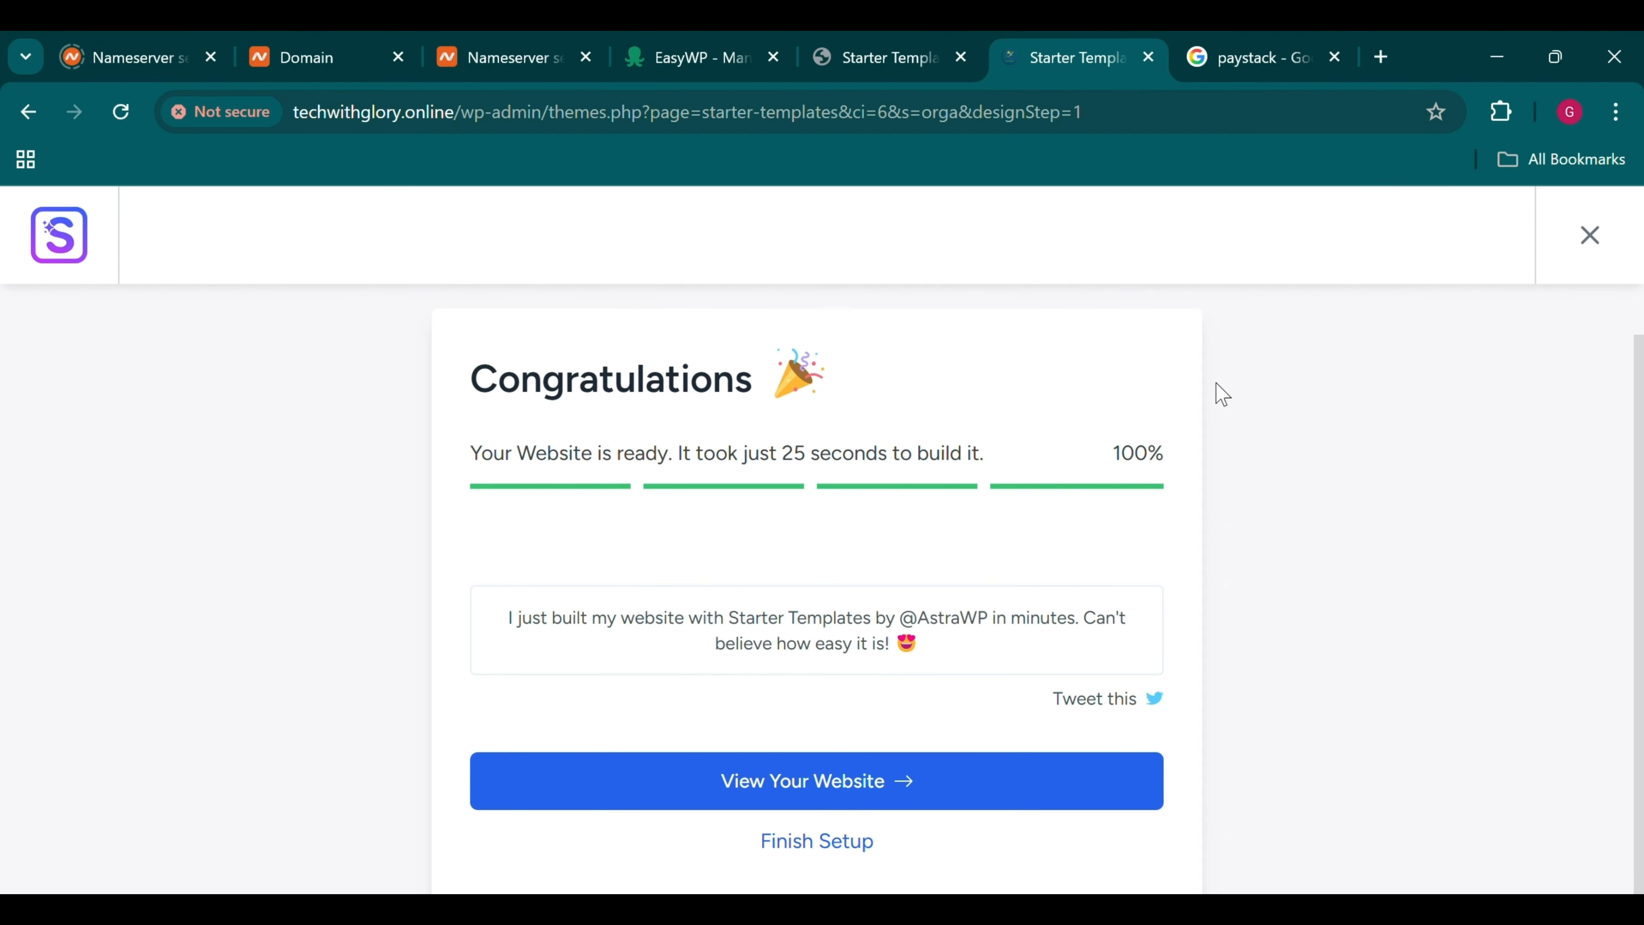
Open the finished Organic Store site once the build reaches 100%
left_click(803, 777)
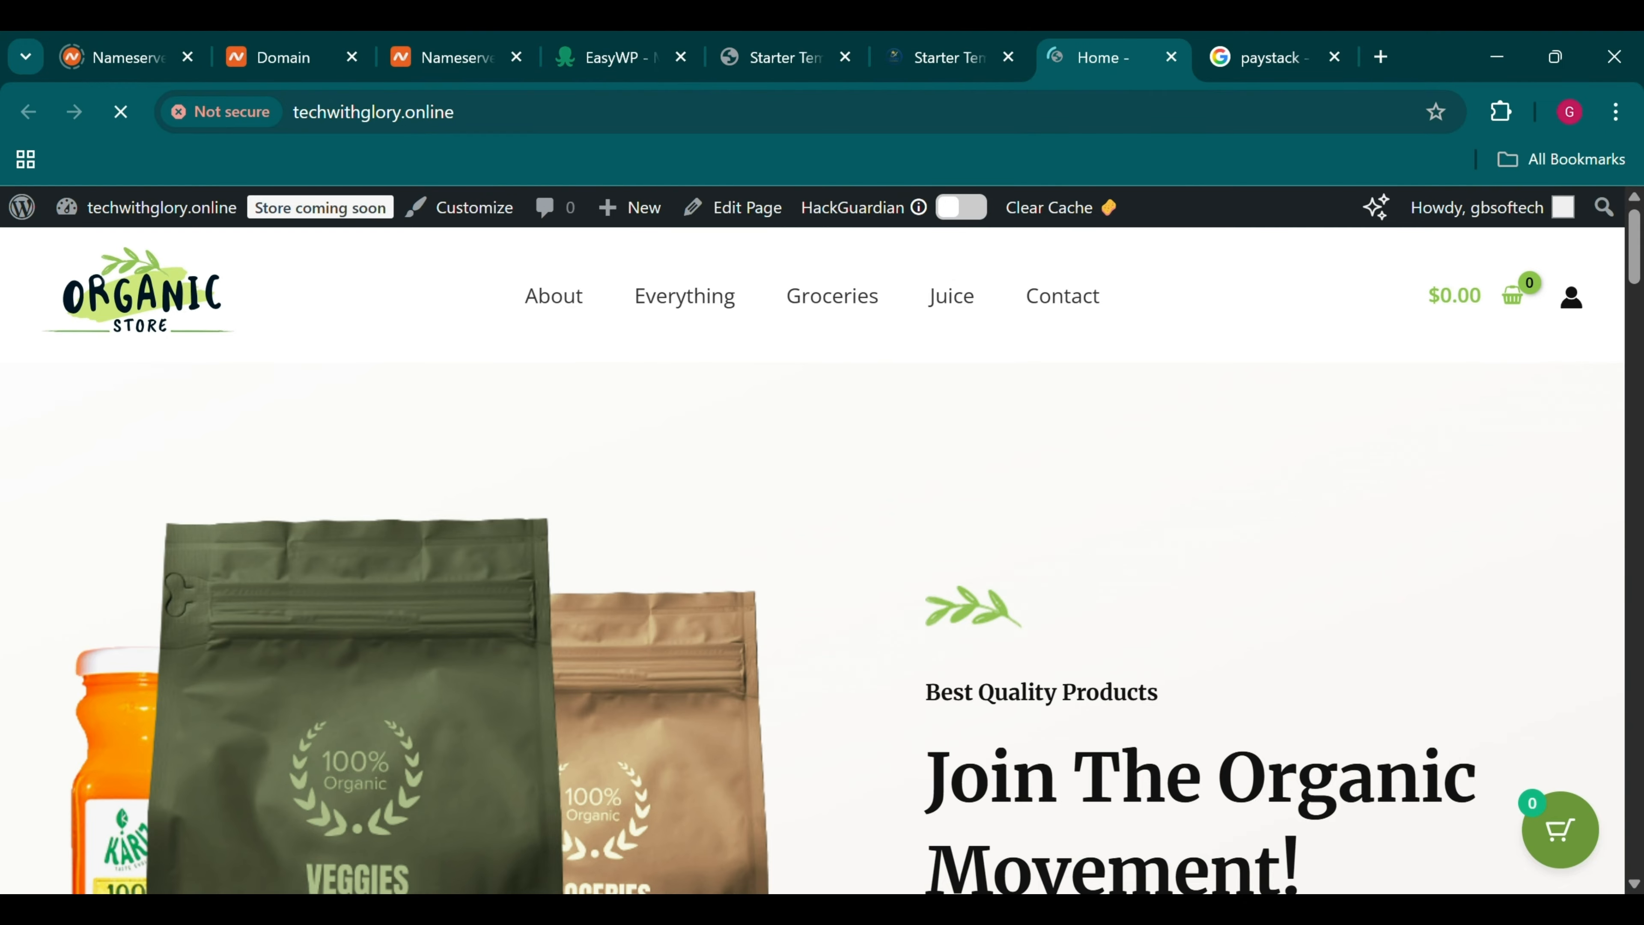
scroll(1029, 447, "down", 10)
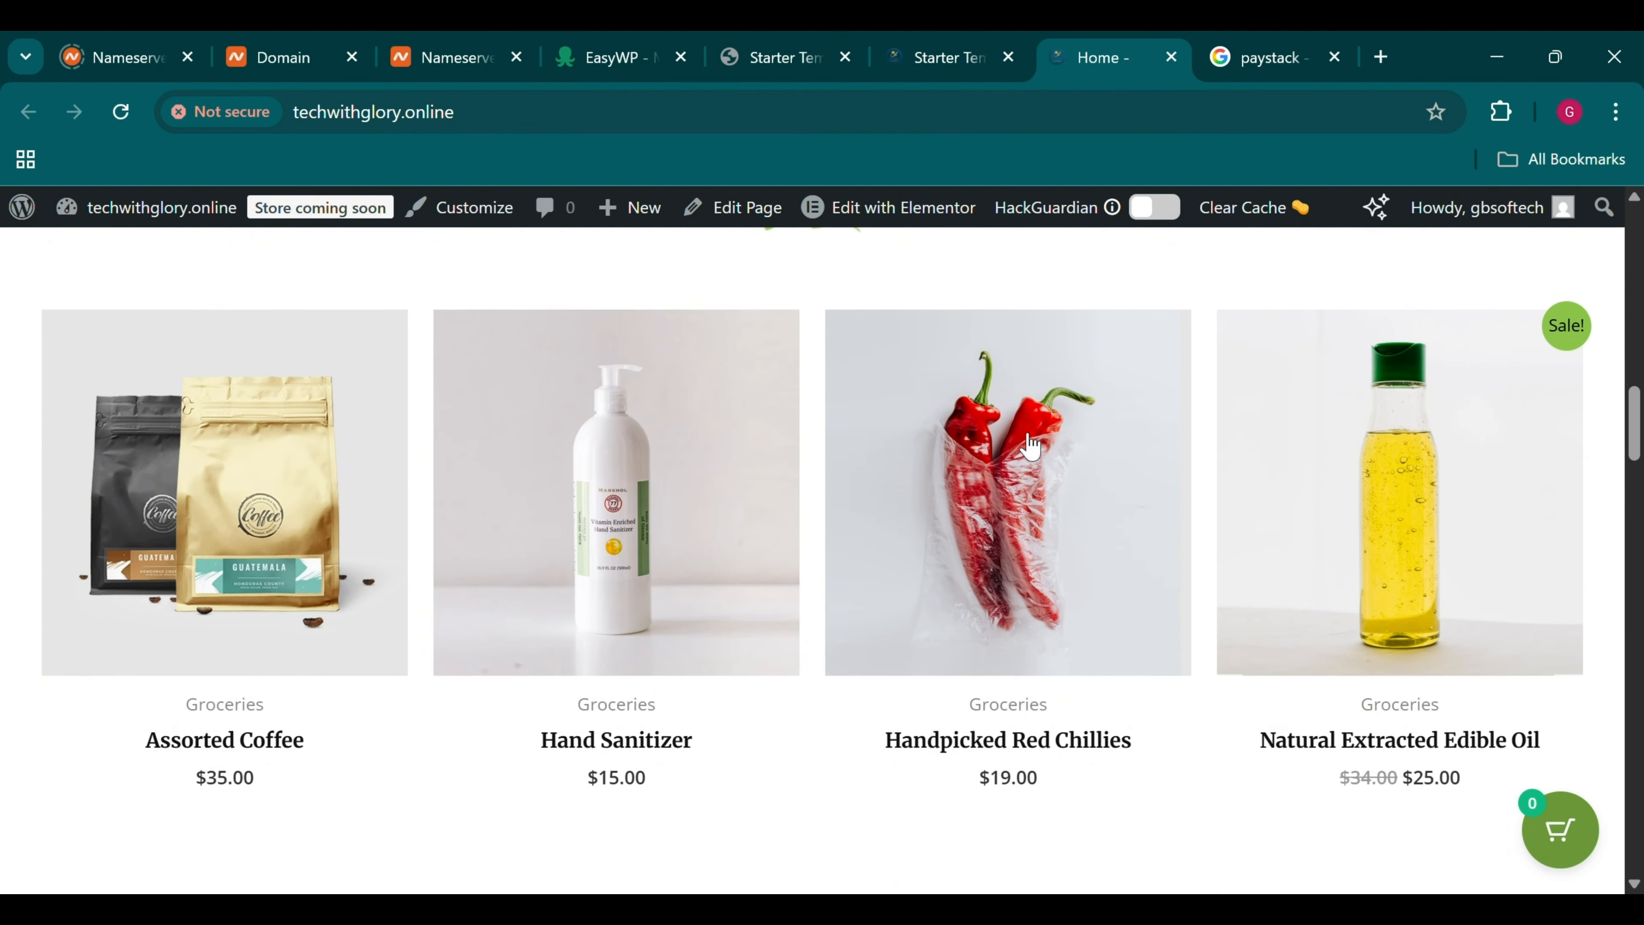
scroll(1031, 446, "down", 12)
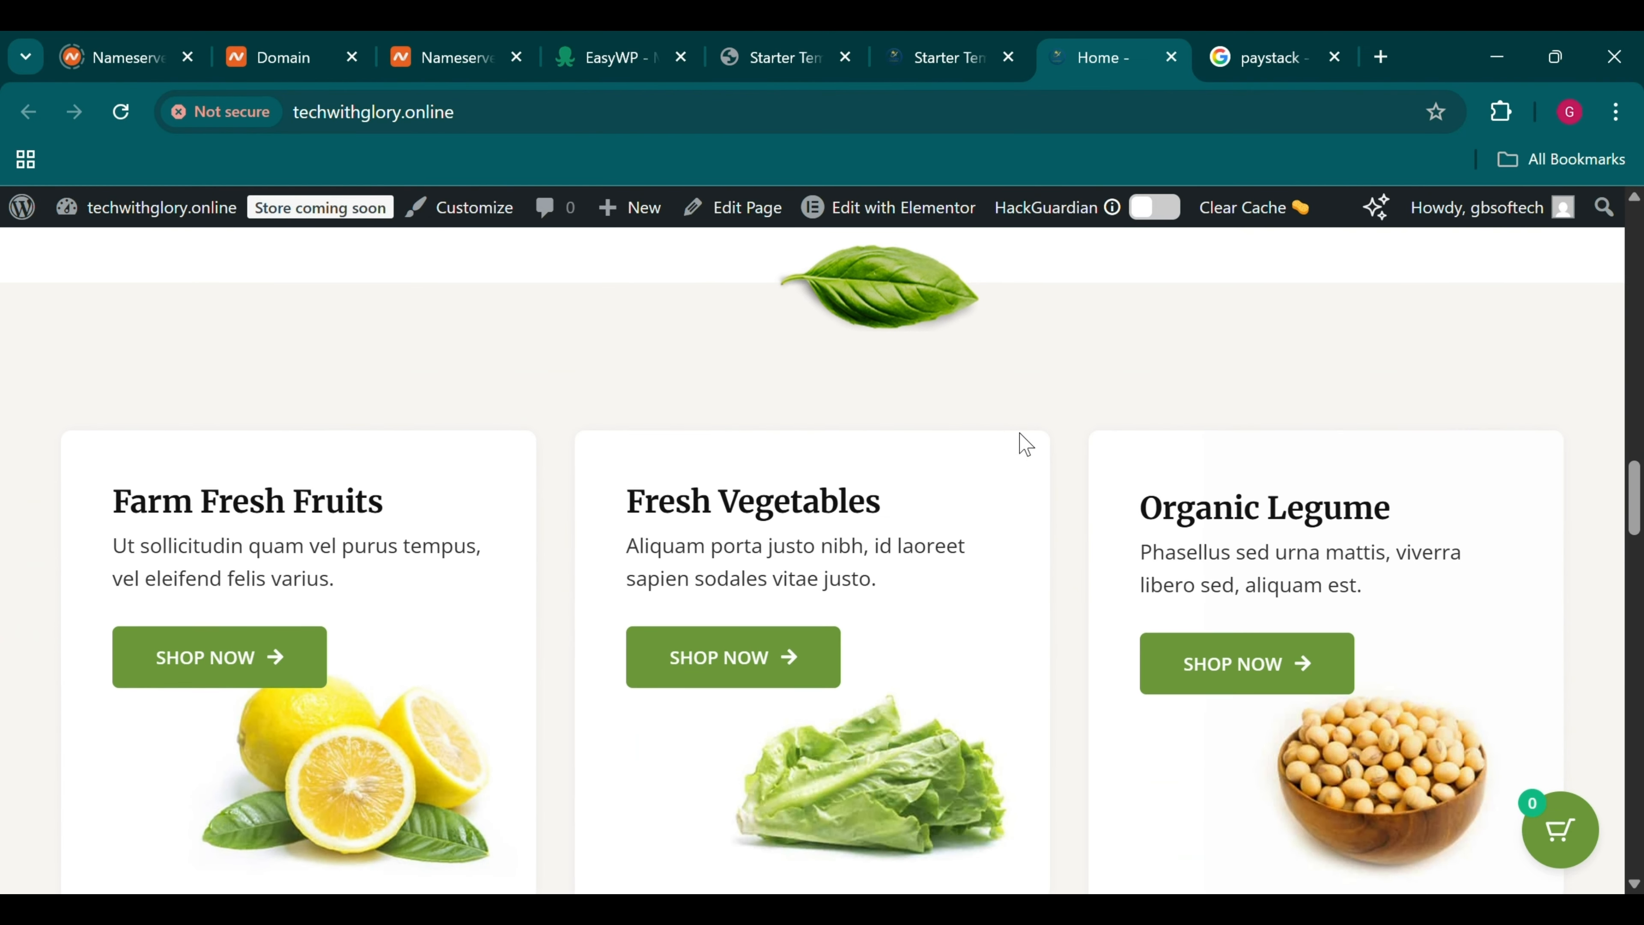
scroll(1026, 444, "down", 7)
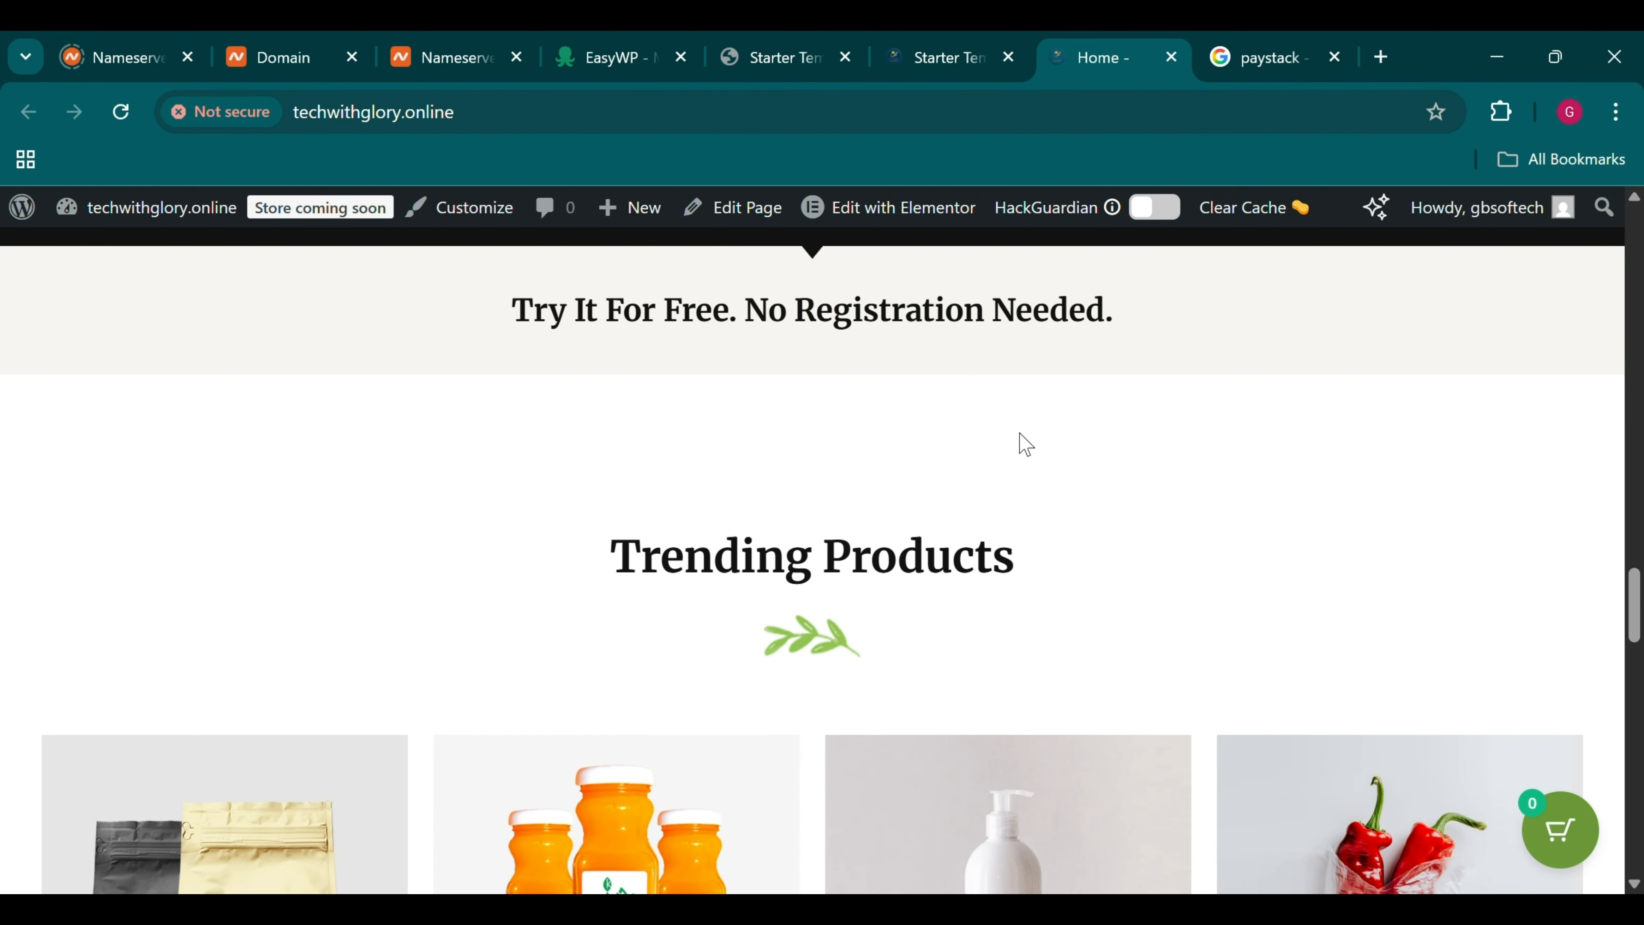
scroll(1021, 444, "up", 6)
scroll(1026, 445, "down", 1)
scroll(1020, 434, "down", 10)
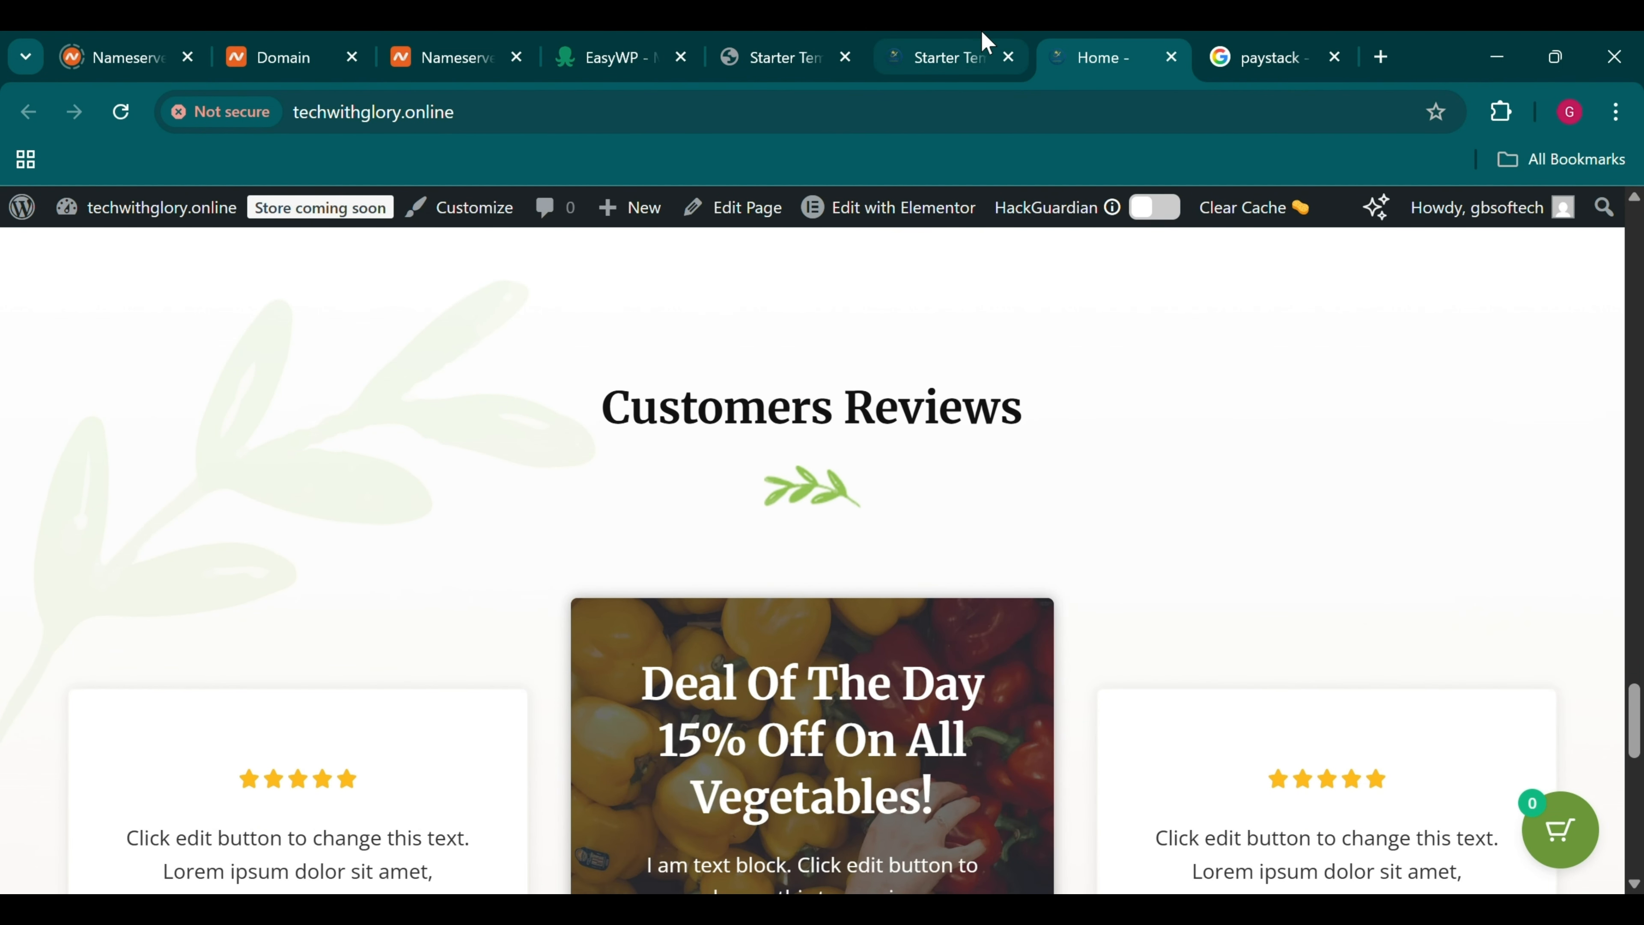
left_click(973, 39)
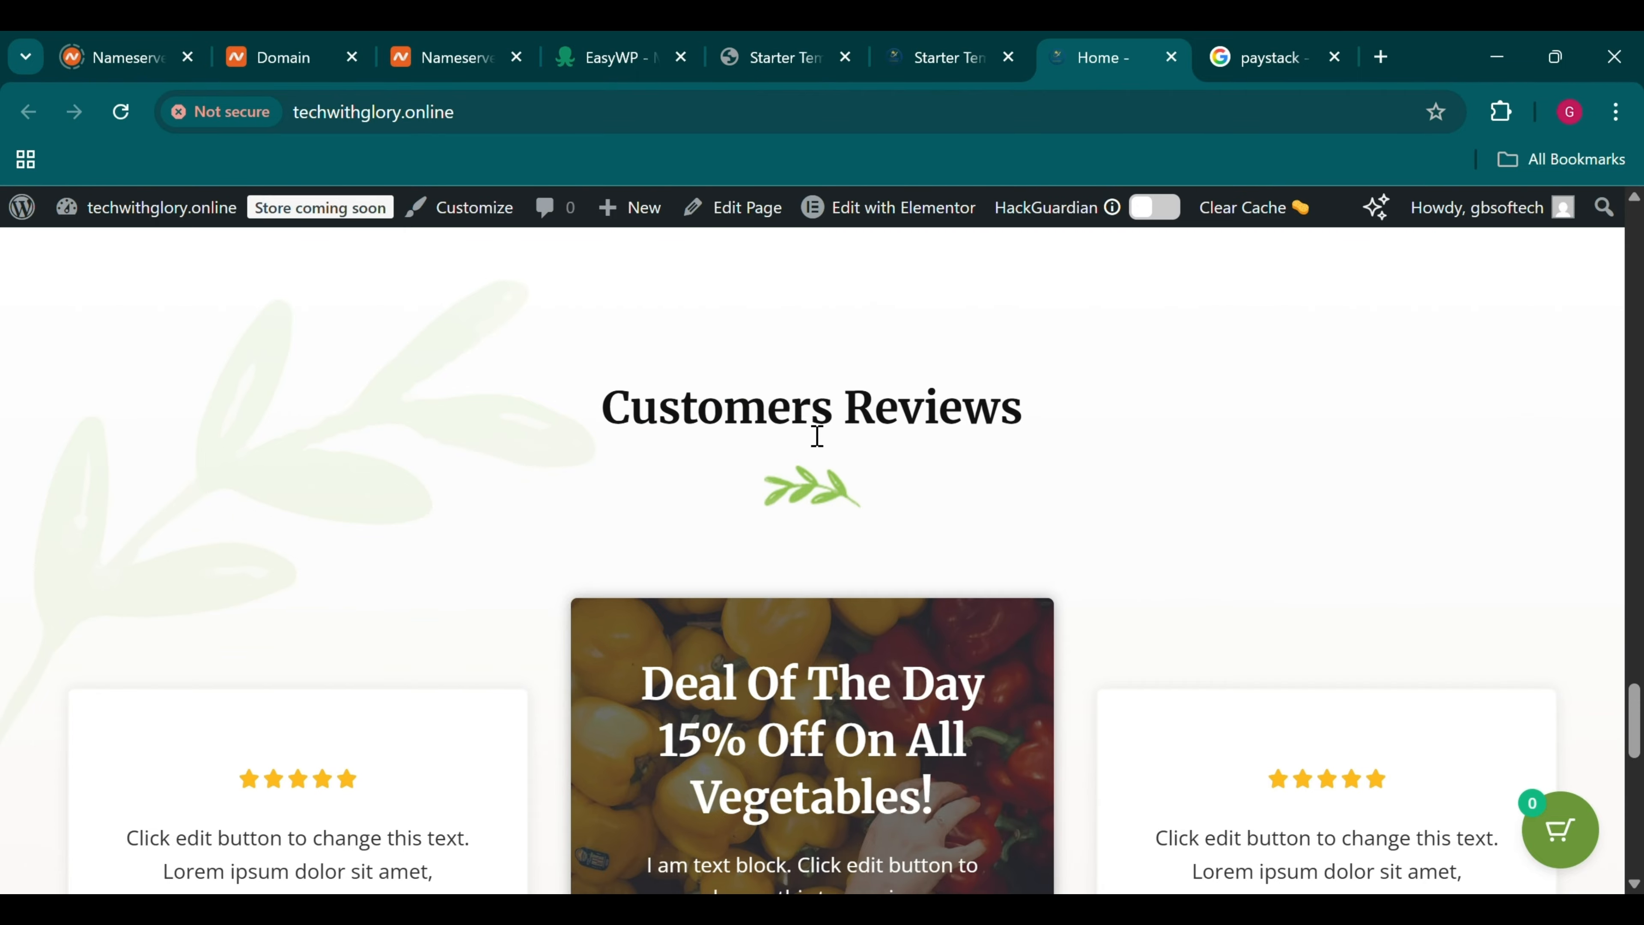
scroll(815, 366, "up", 15)
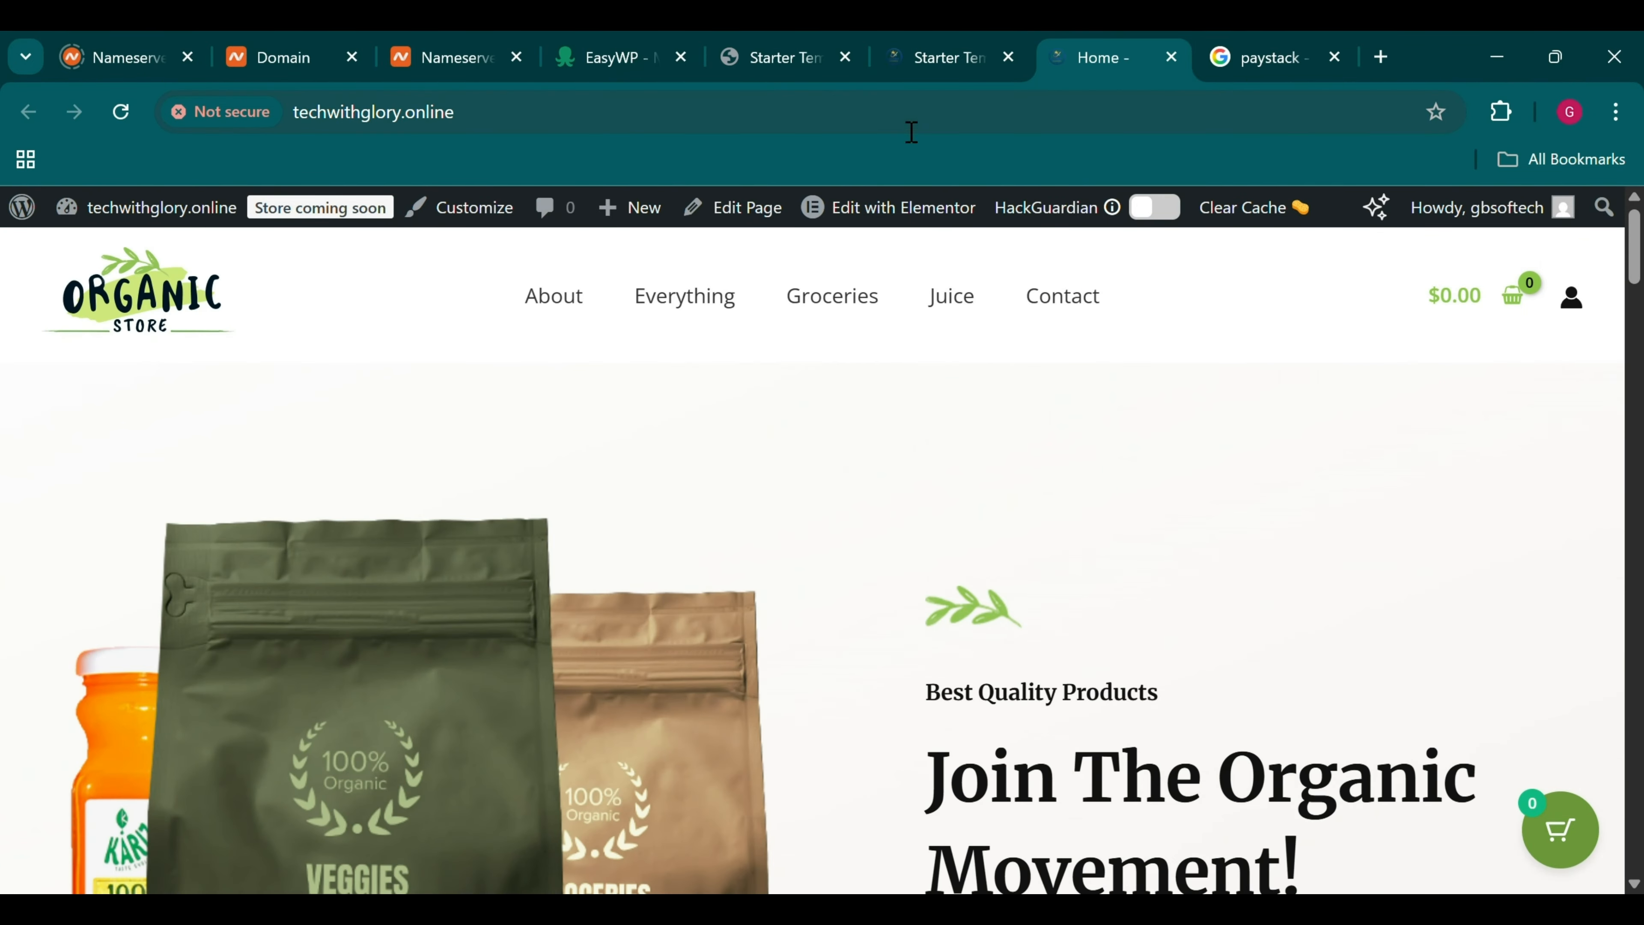
mouse_move(877, 220)
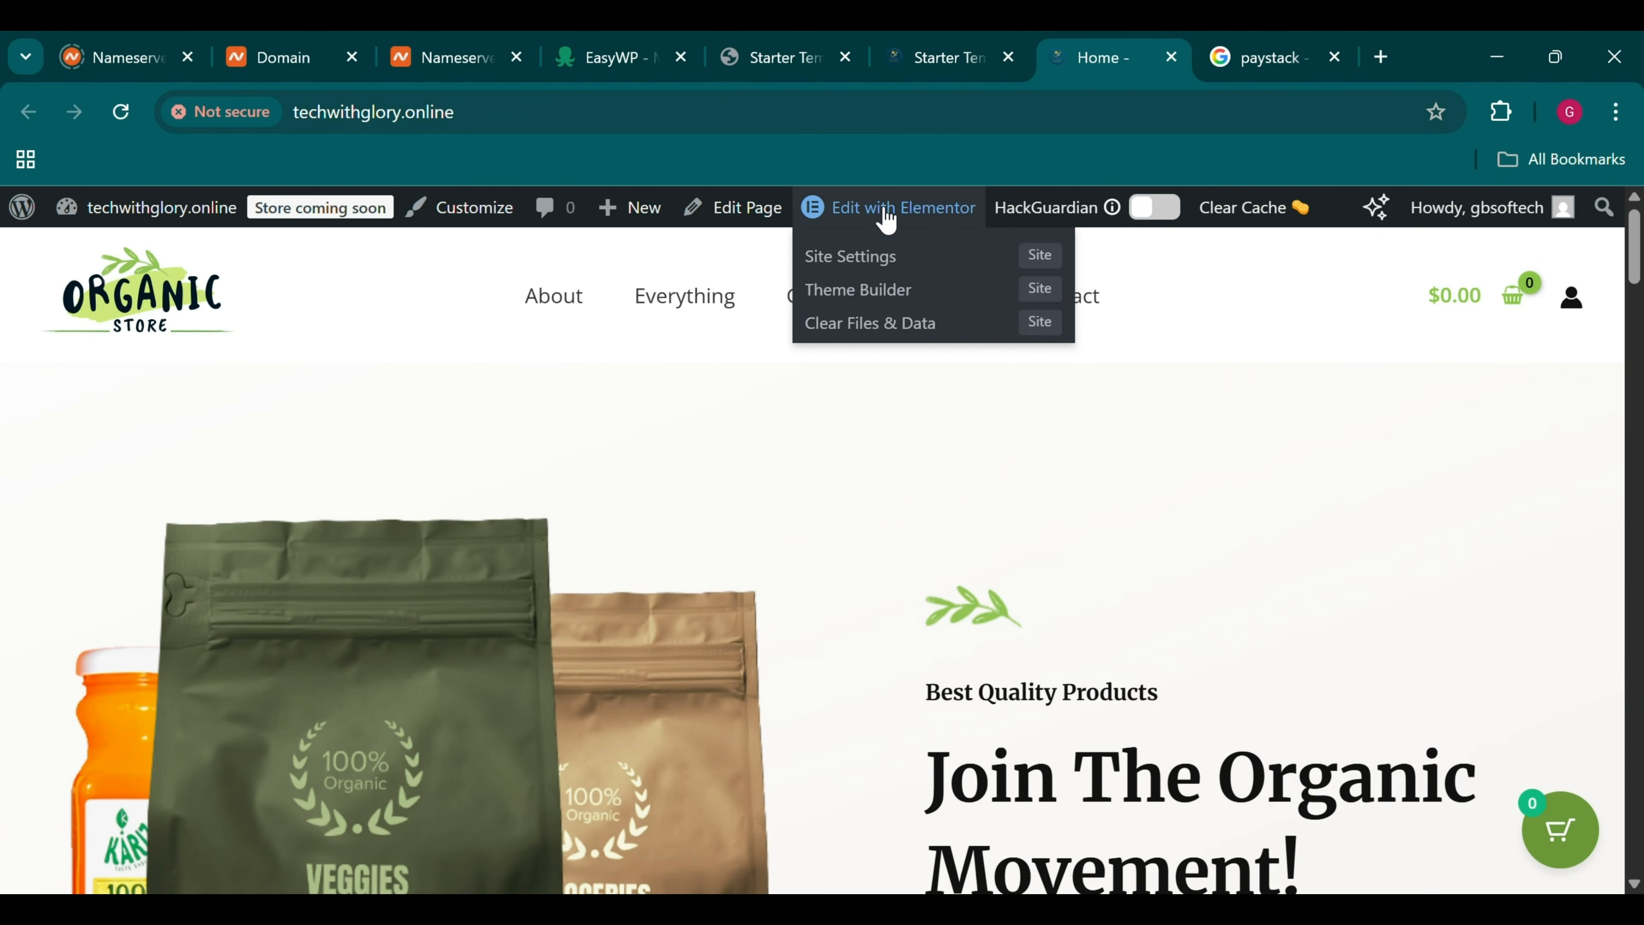
Open the store's Home page in the Elementor editor in a new tab and switch to it
middle_click(880, 218)
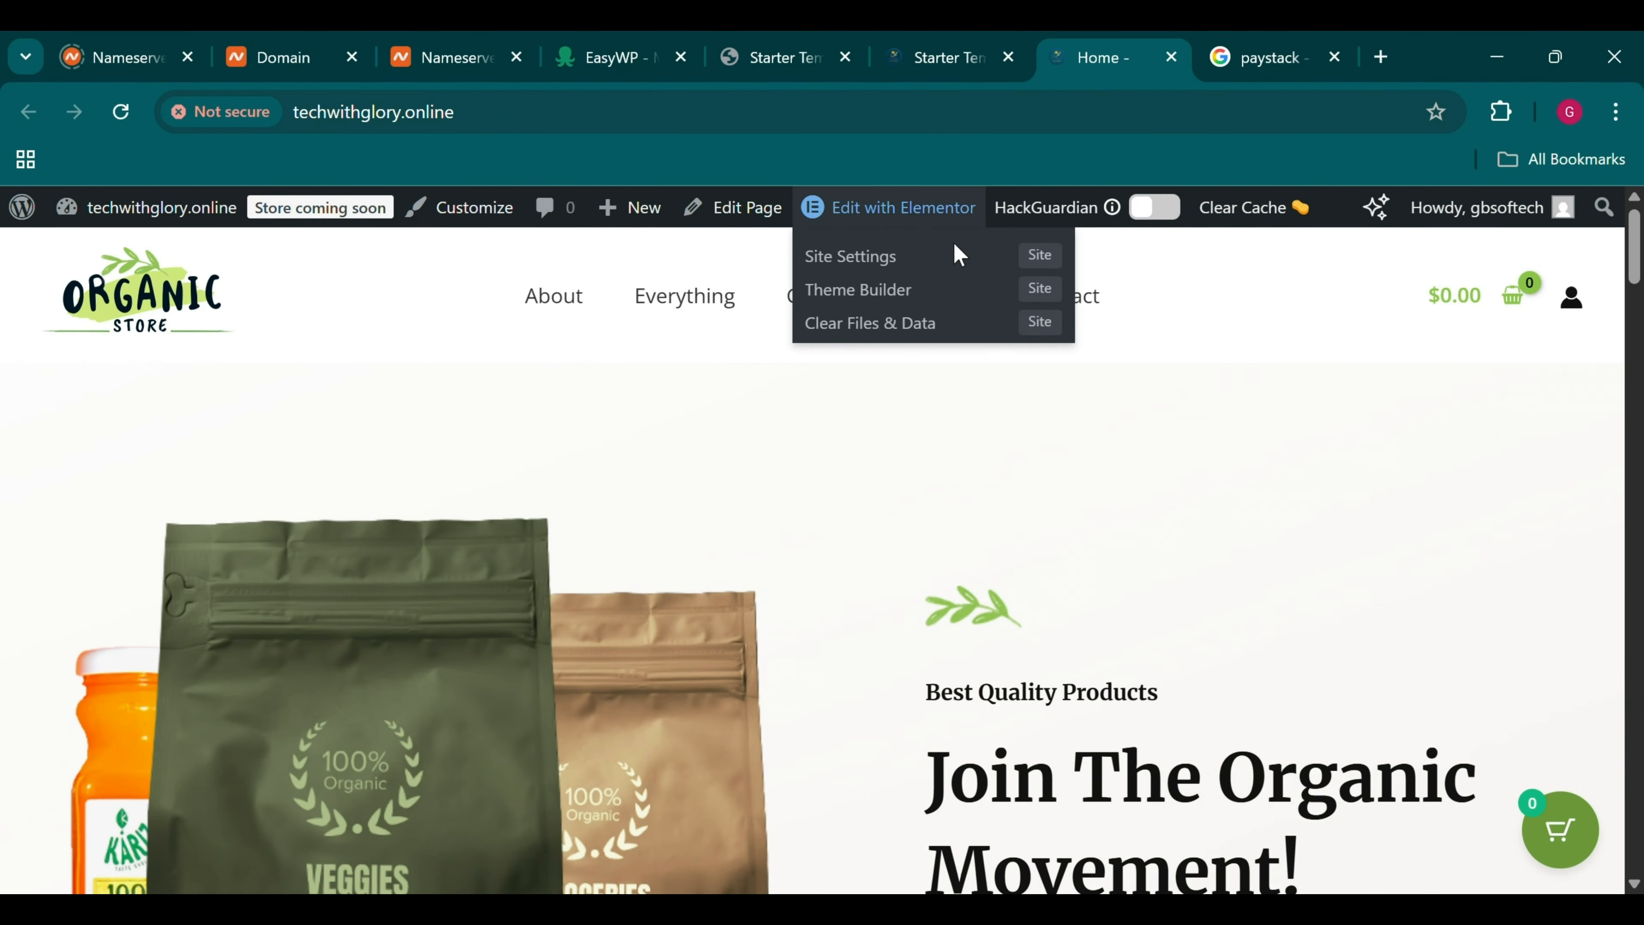
left_click(1153, 51)
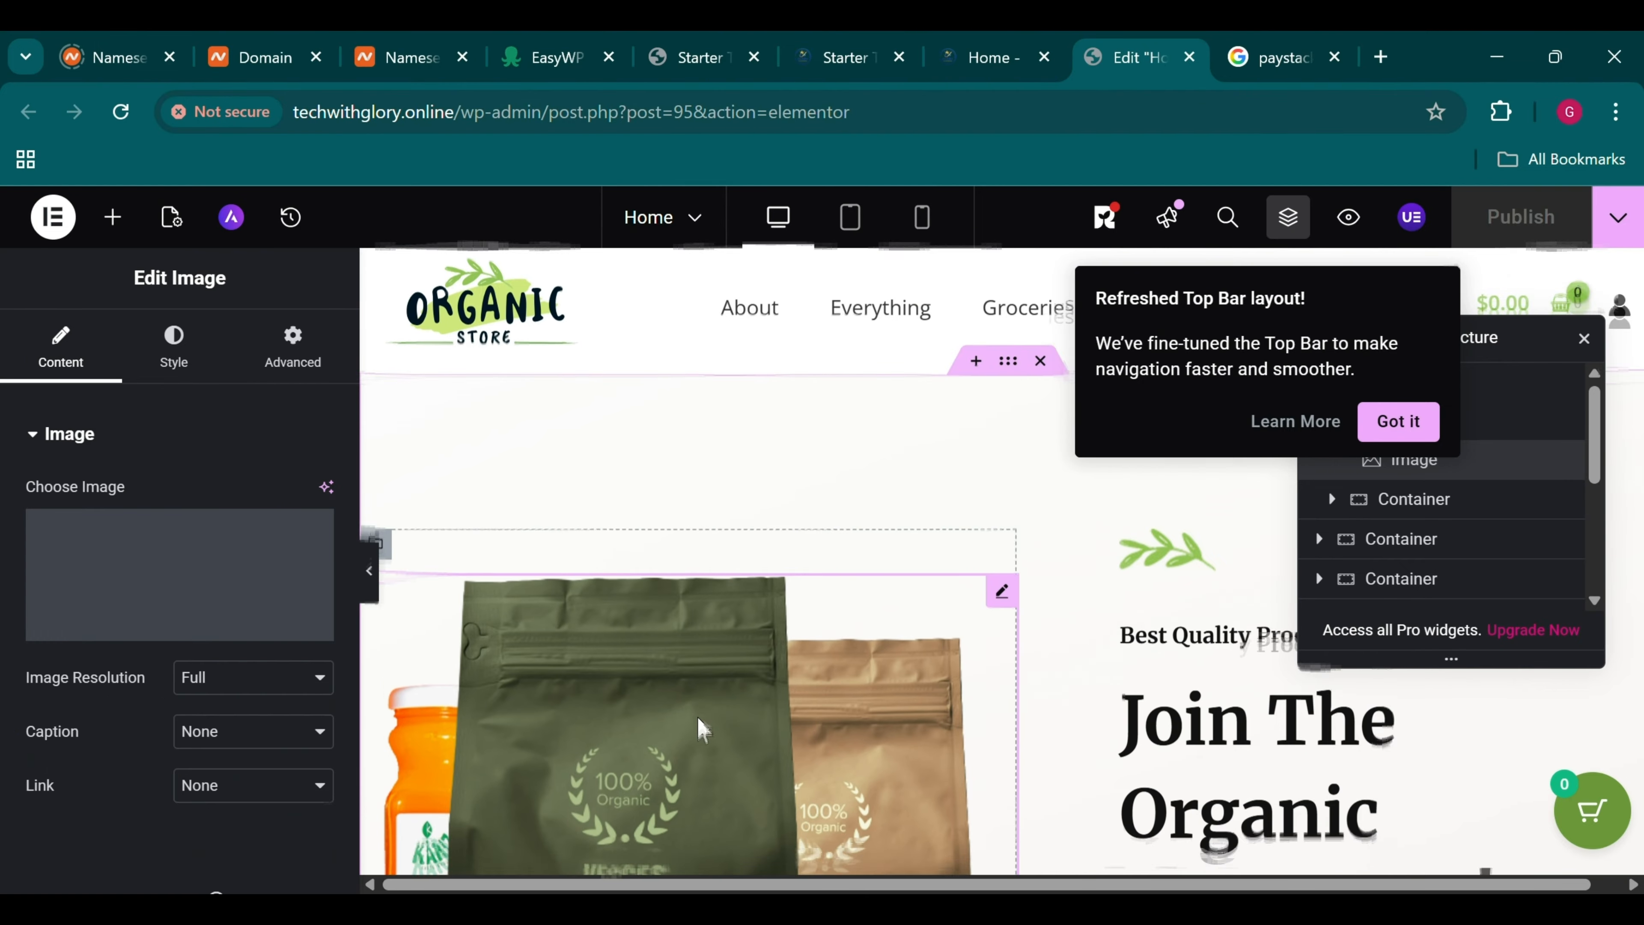
scroll(703, 728, "down", 1)
scroll(703, 729, "up", 1)
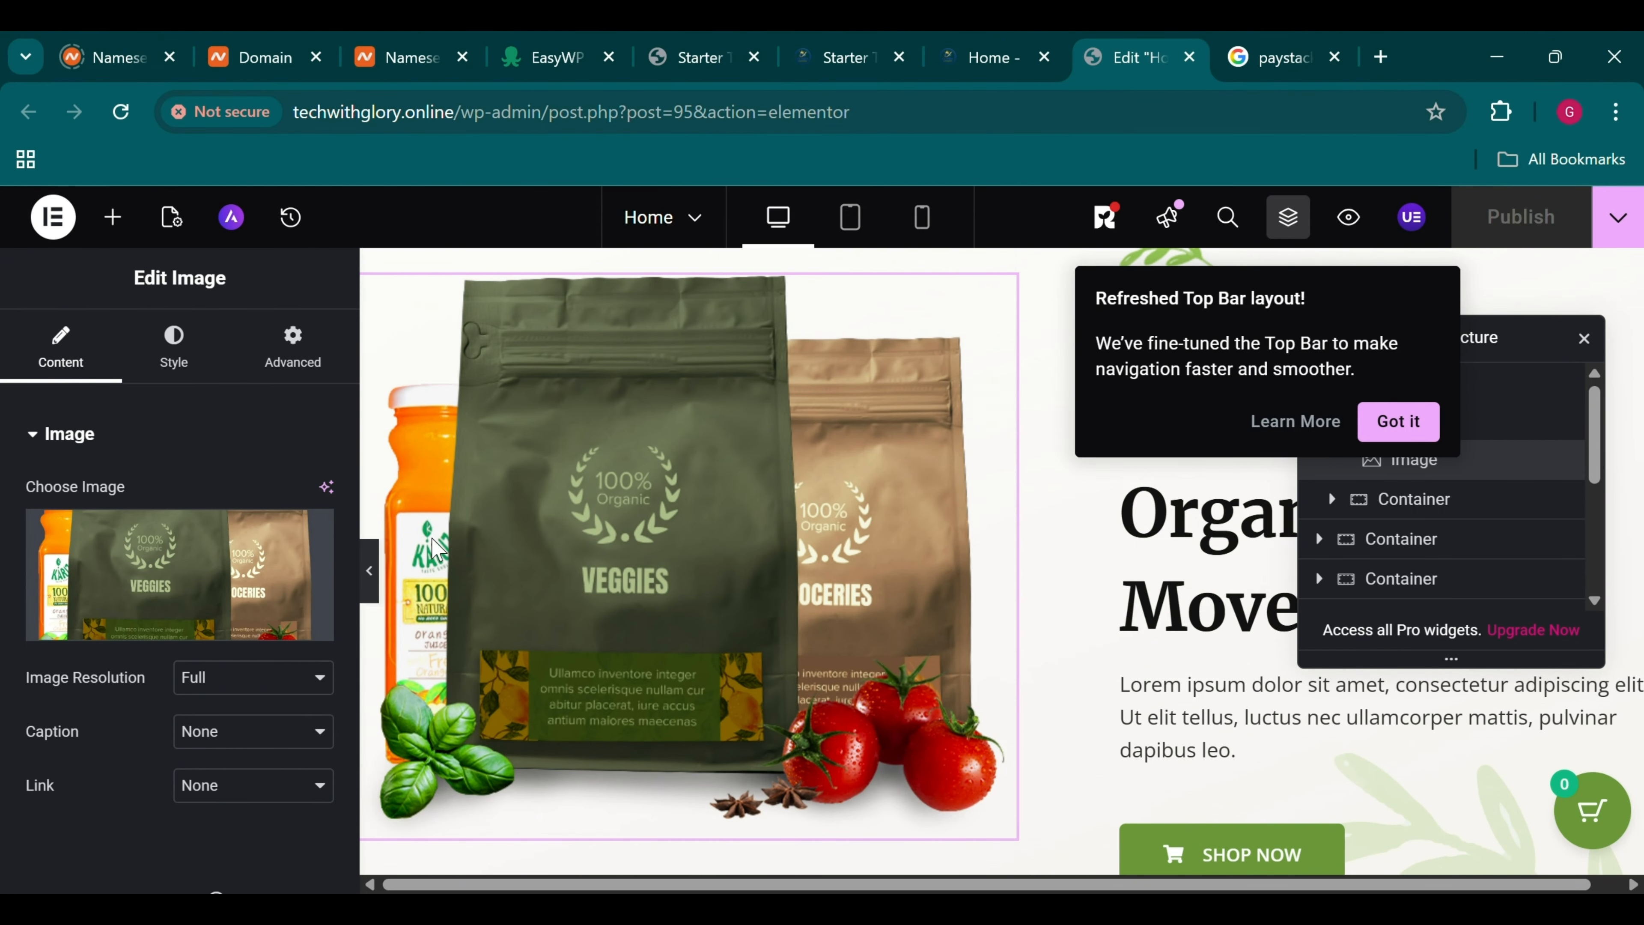
Swap the hero picture for image-02.jpg, the grape bunch photo, from the Media Library
left_click(152, 641)
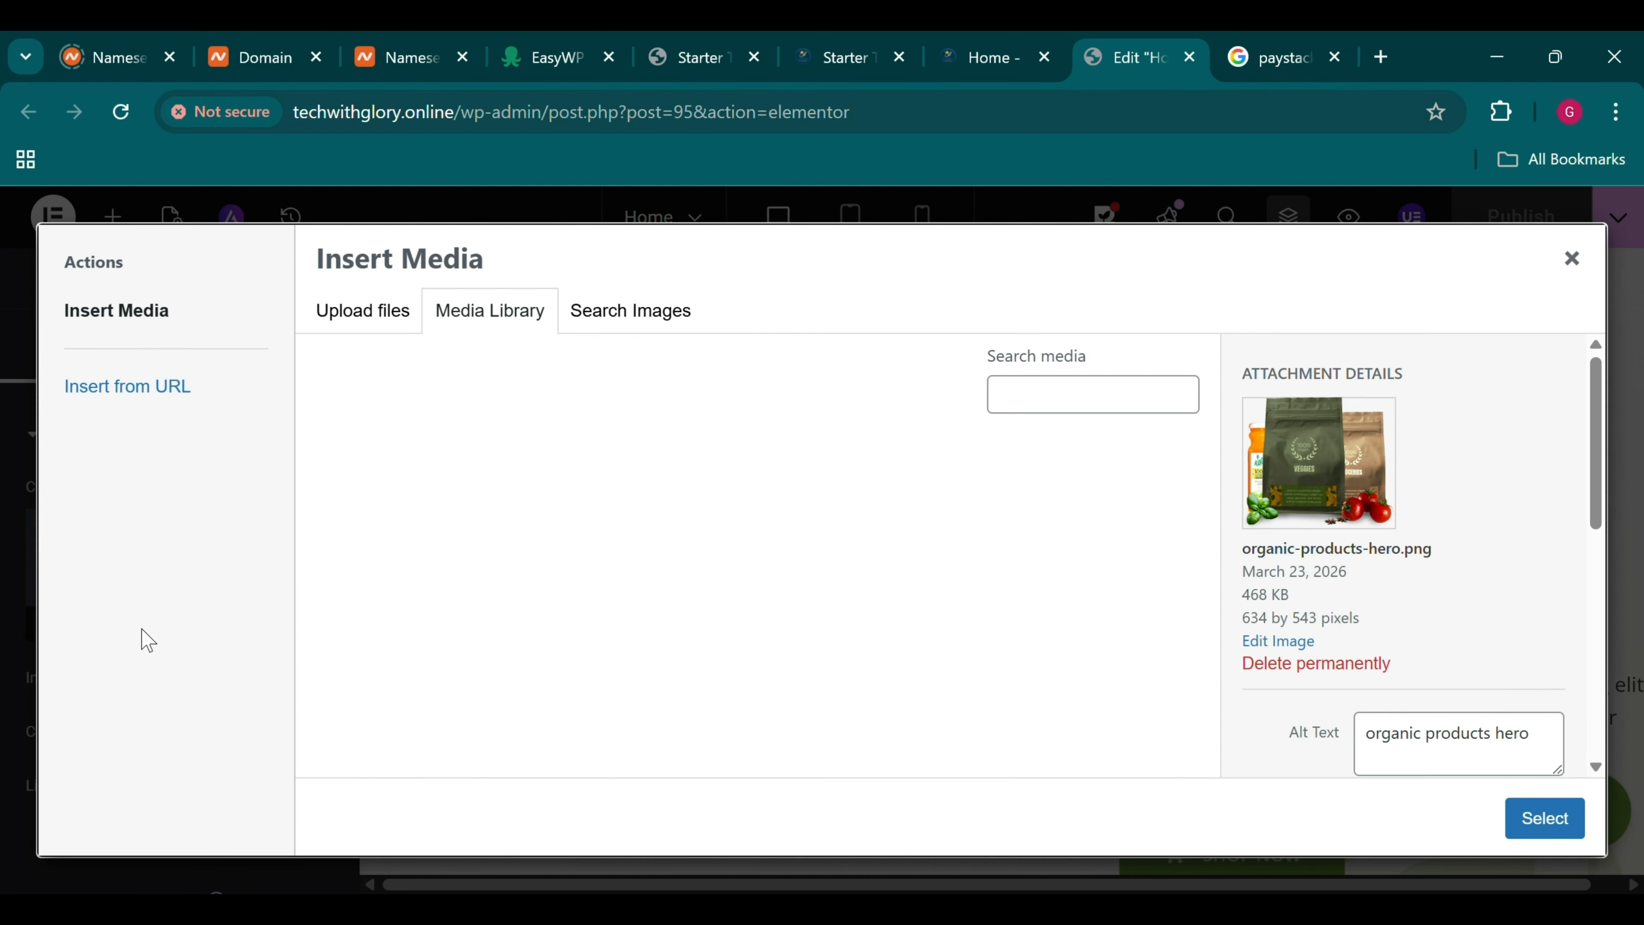
scroll(420, 661, "down", 10)
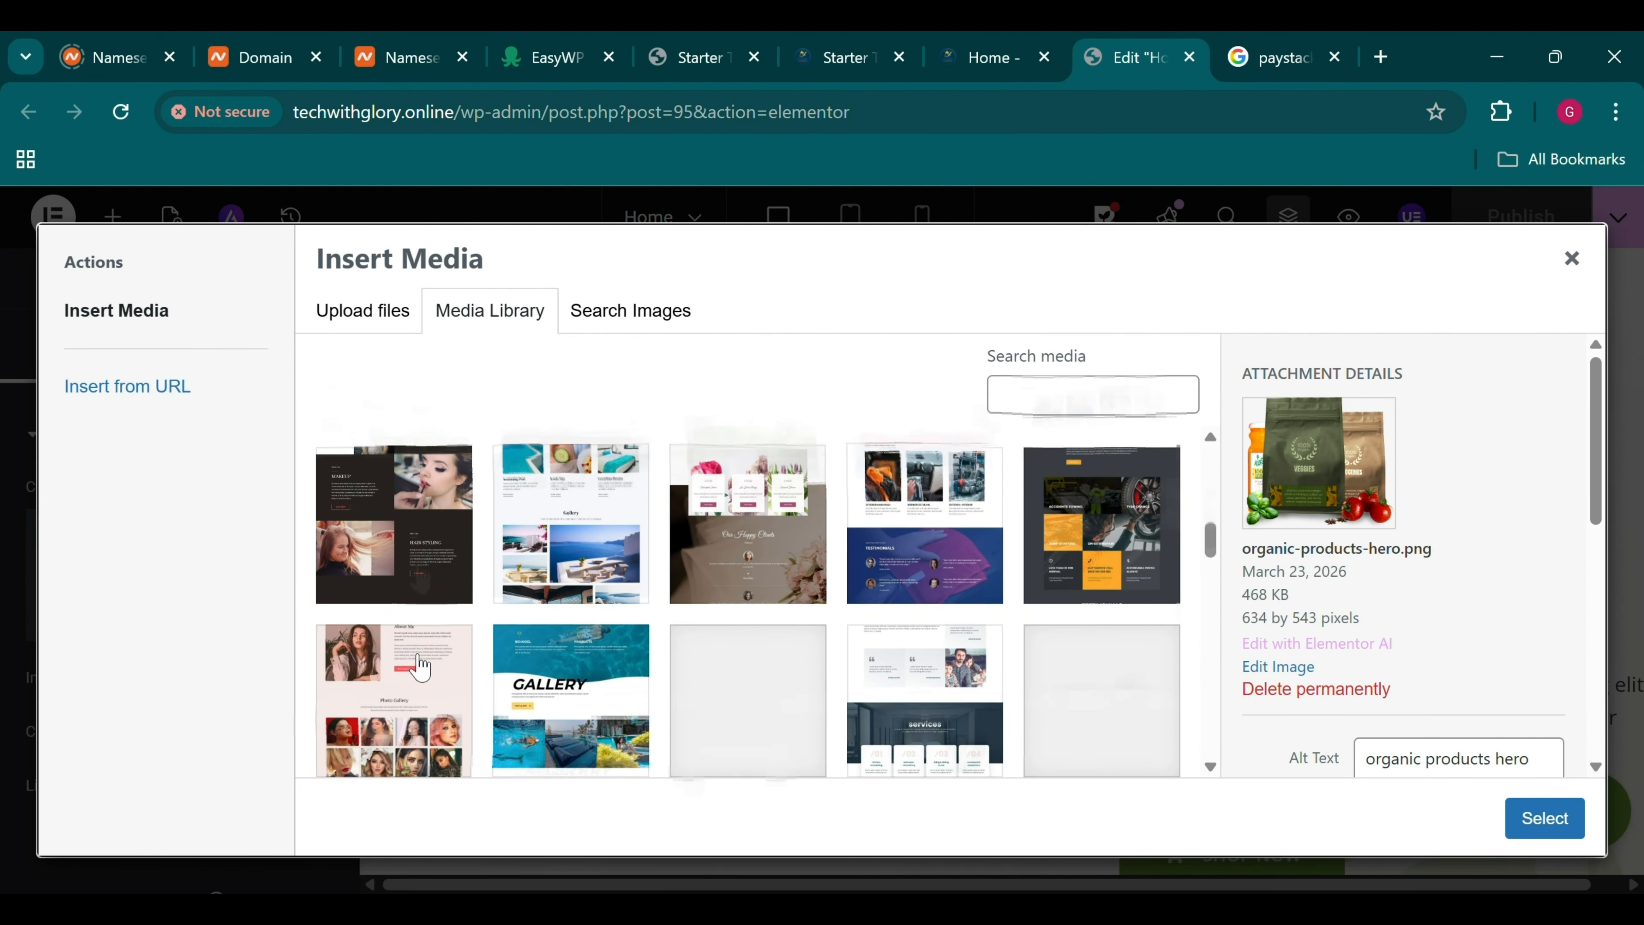
scroll(419, 661, "down", 8)
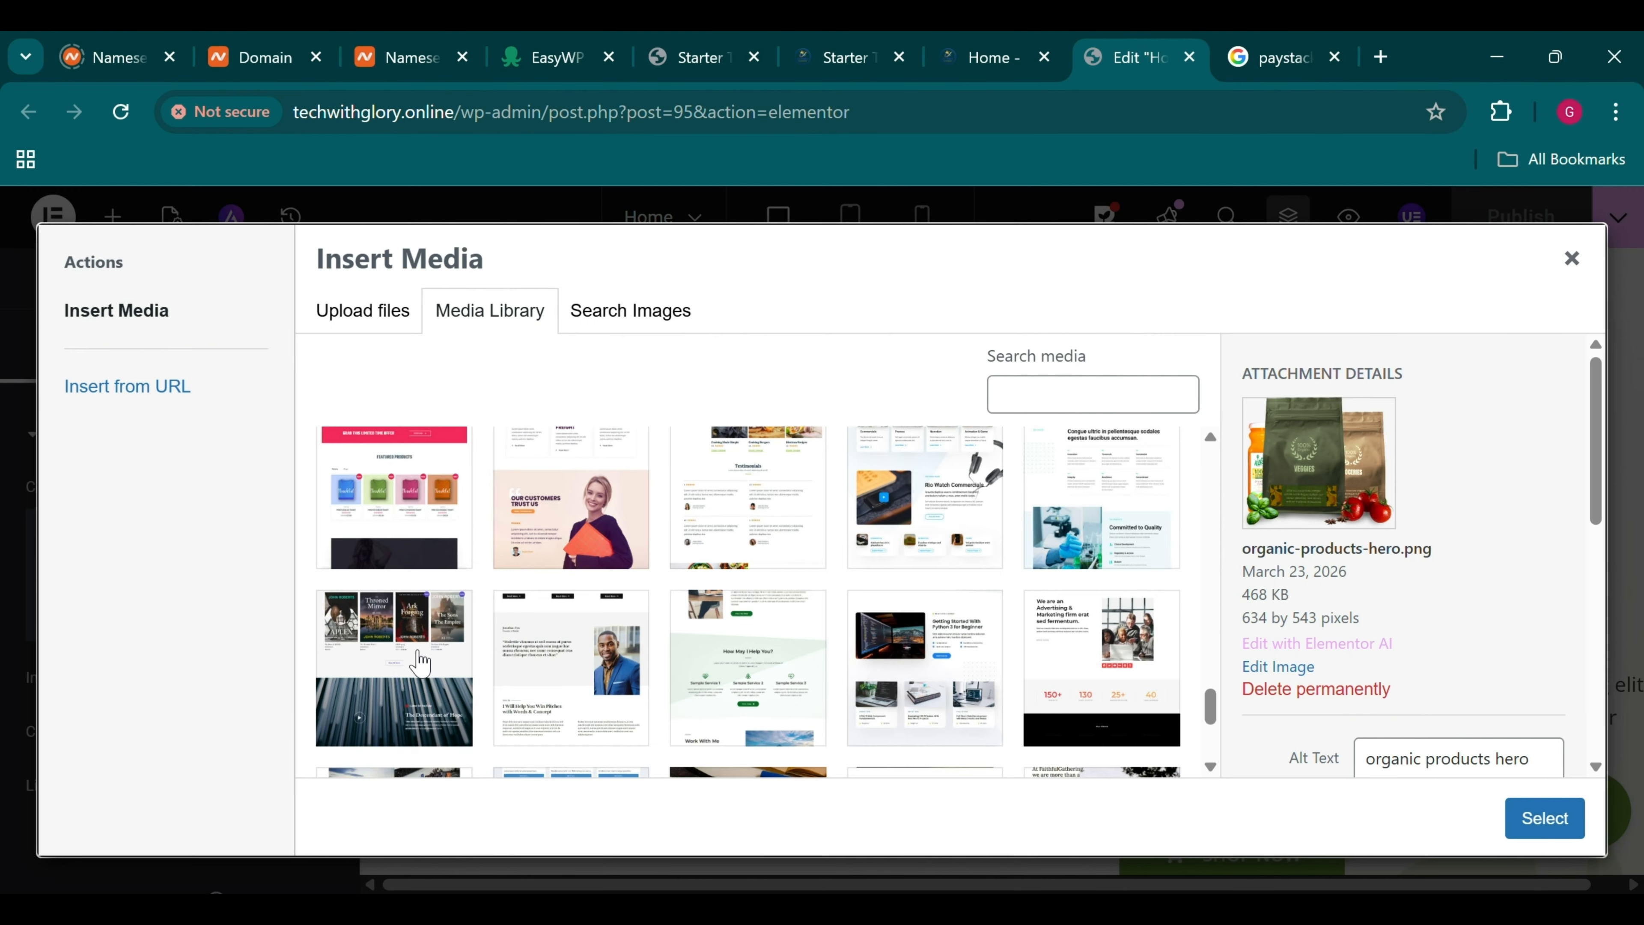
scroll(762, 751, "down", 4)
scroll(761, 751, "down", 10)
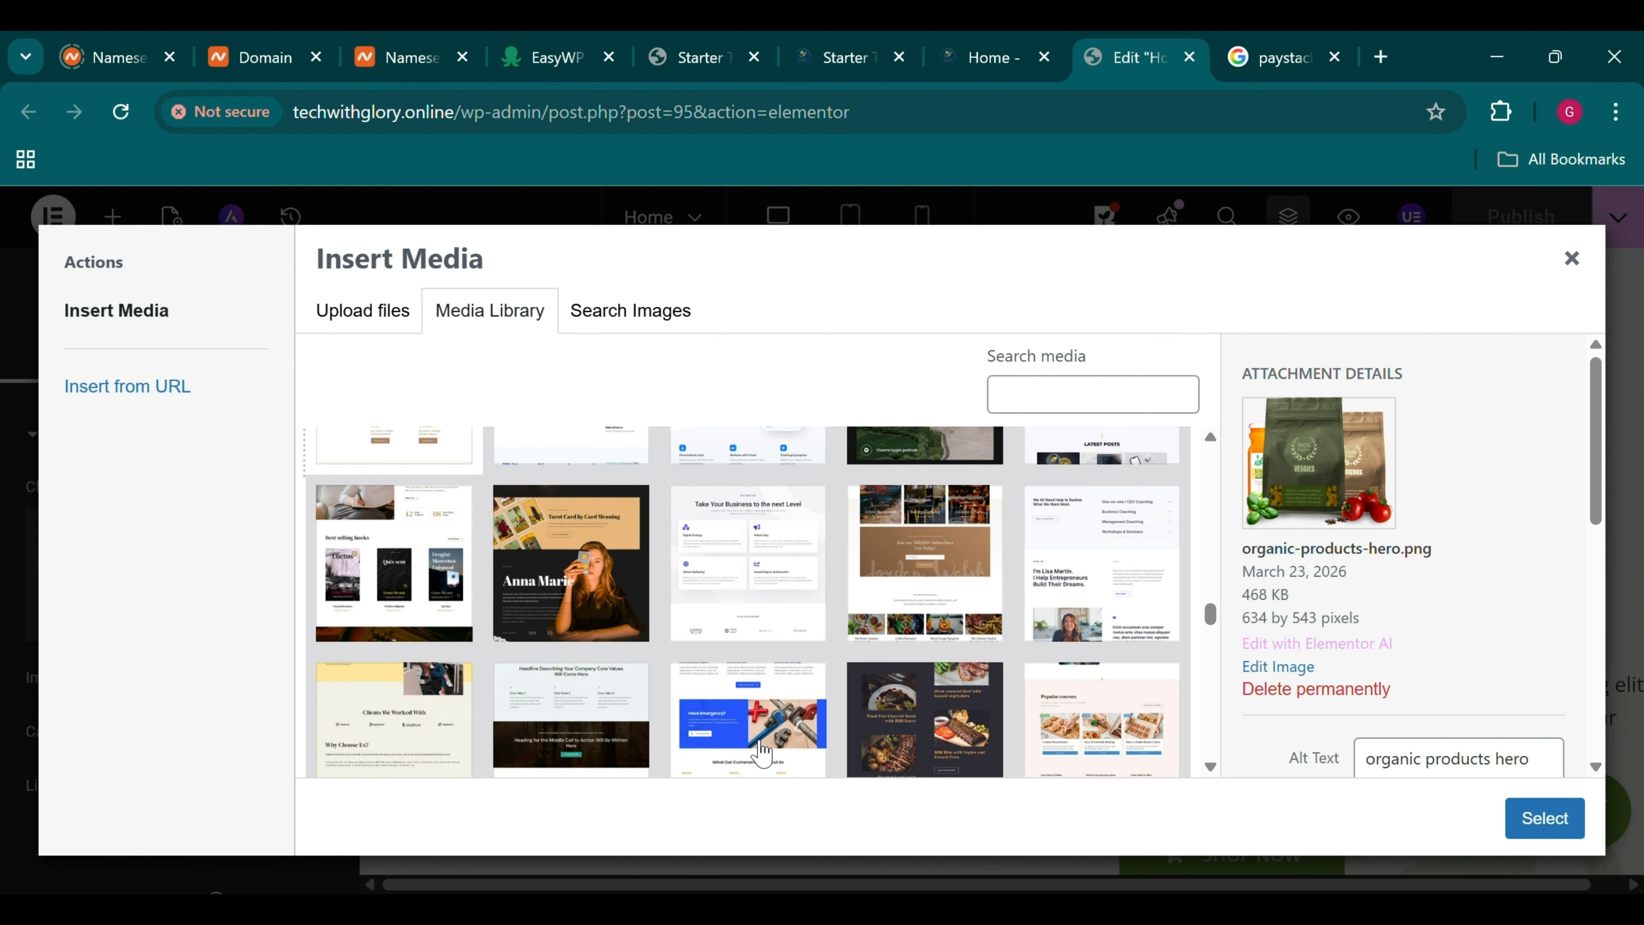
scroll(762, 752, "down", 10)
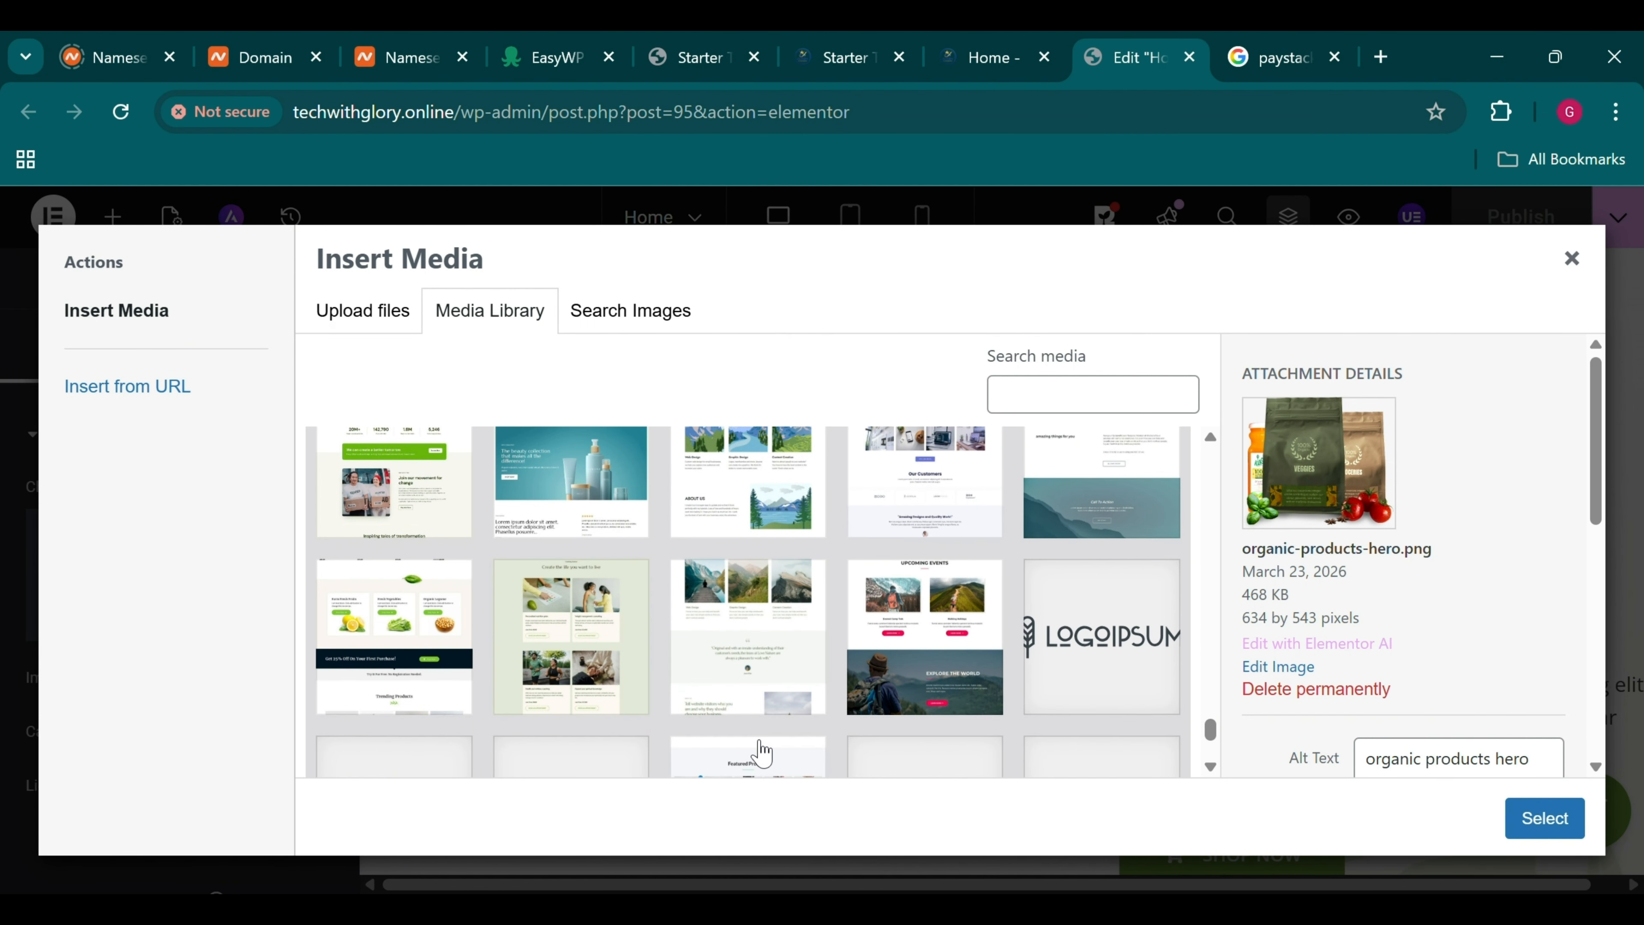
left_click(673, 751)
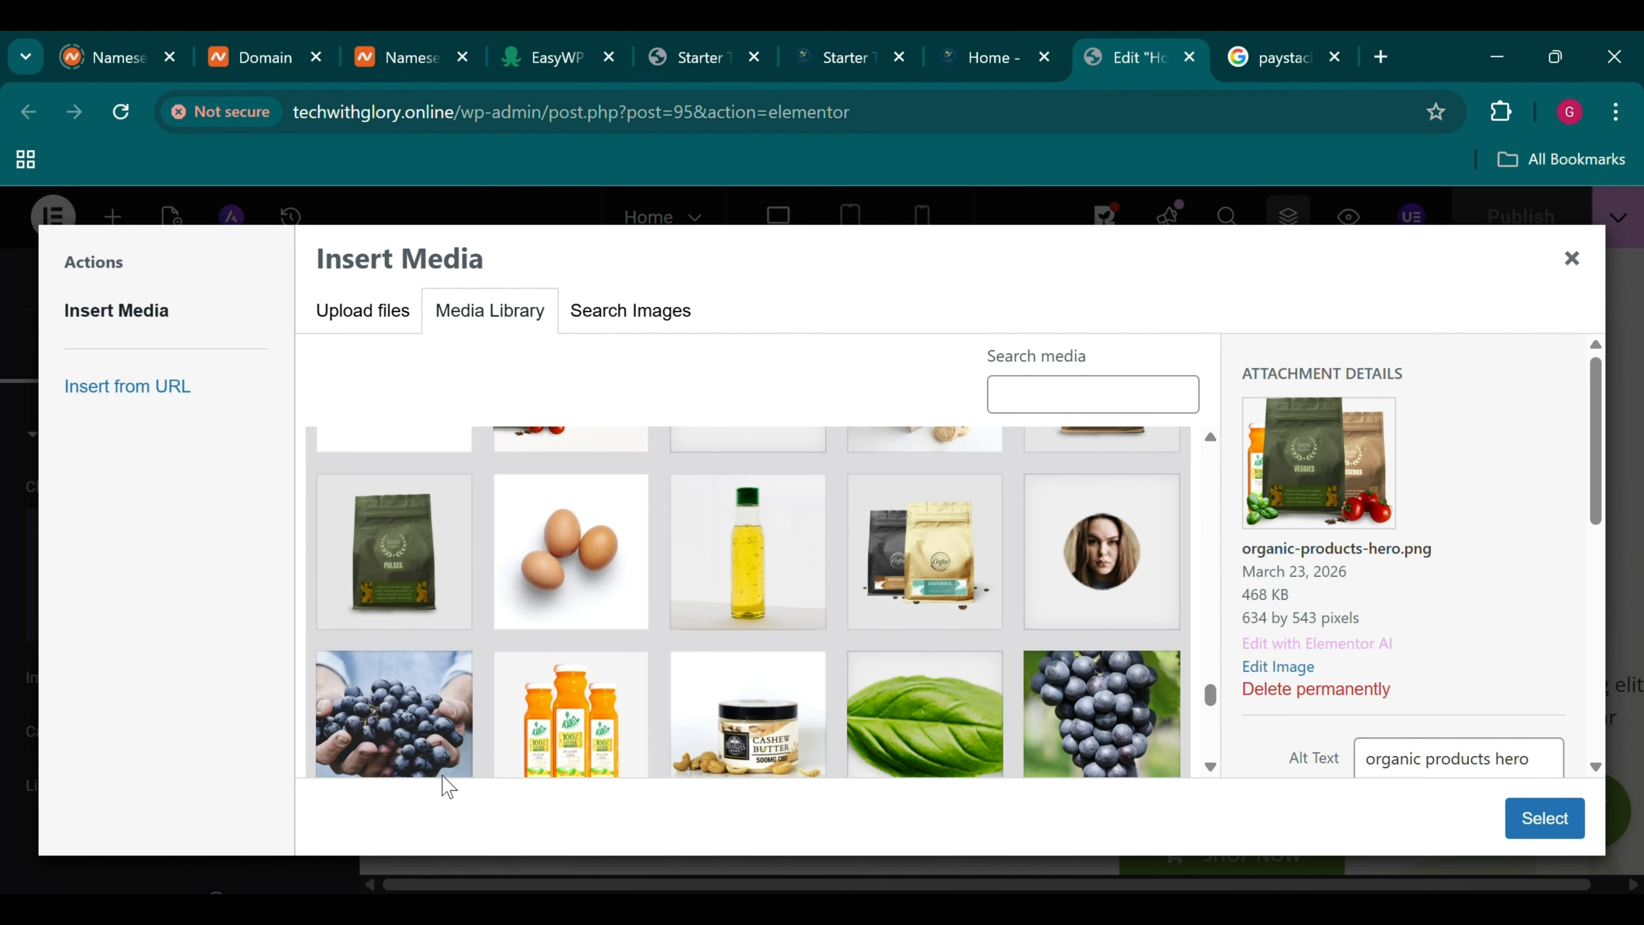
left_click(396, 757)
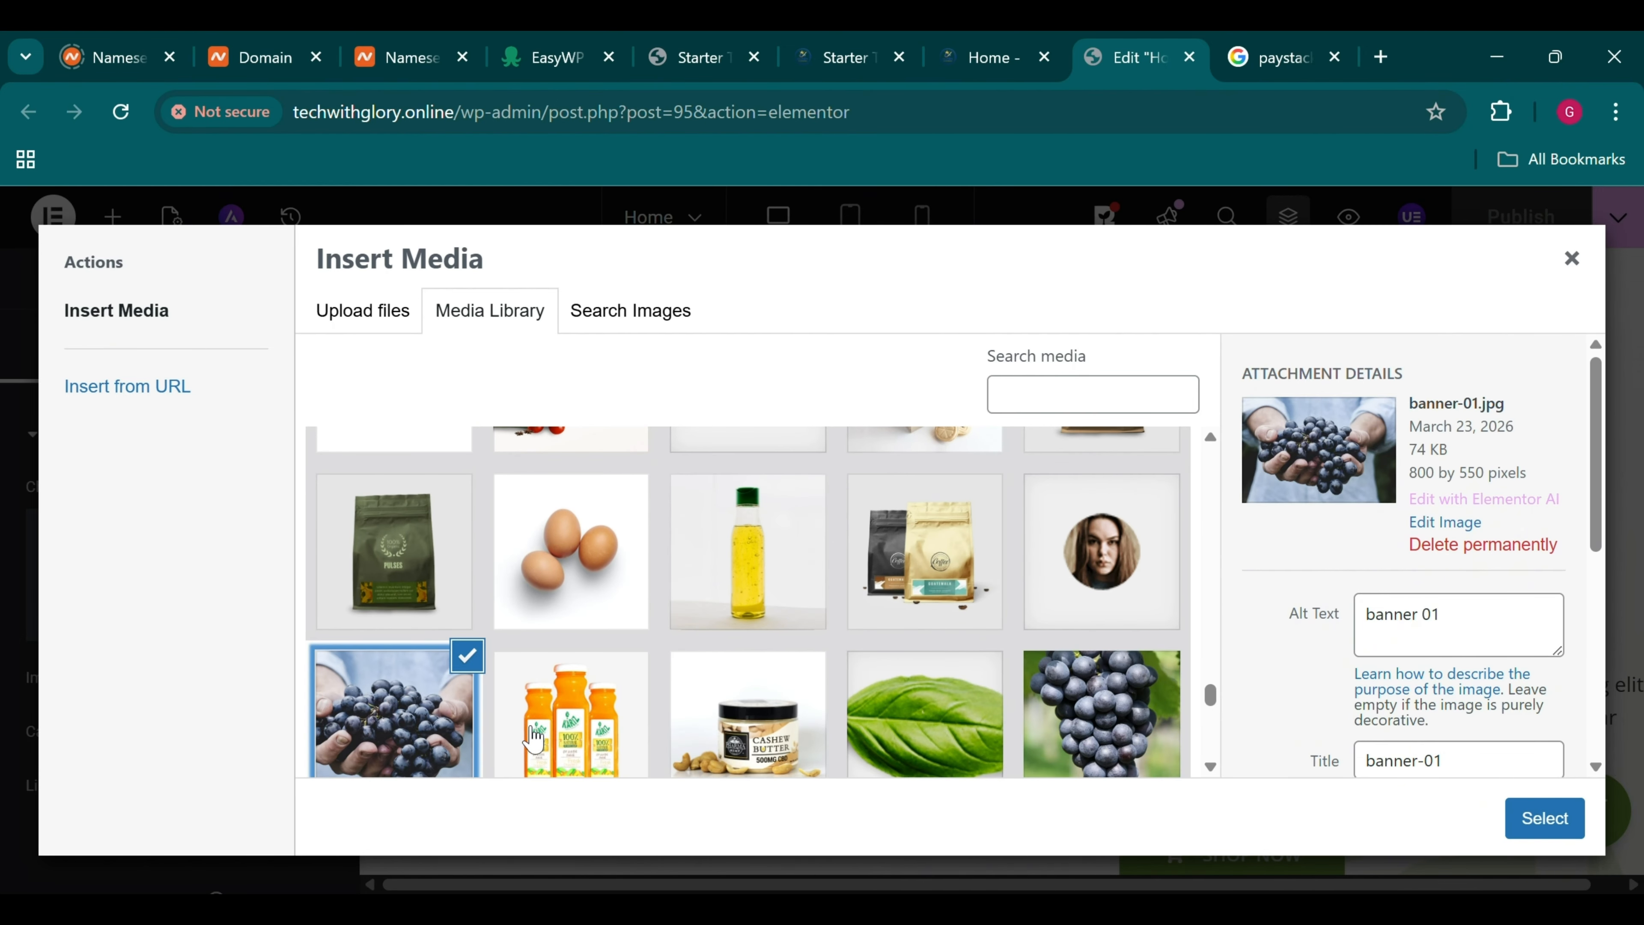
left_click(1149, 774)
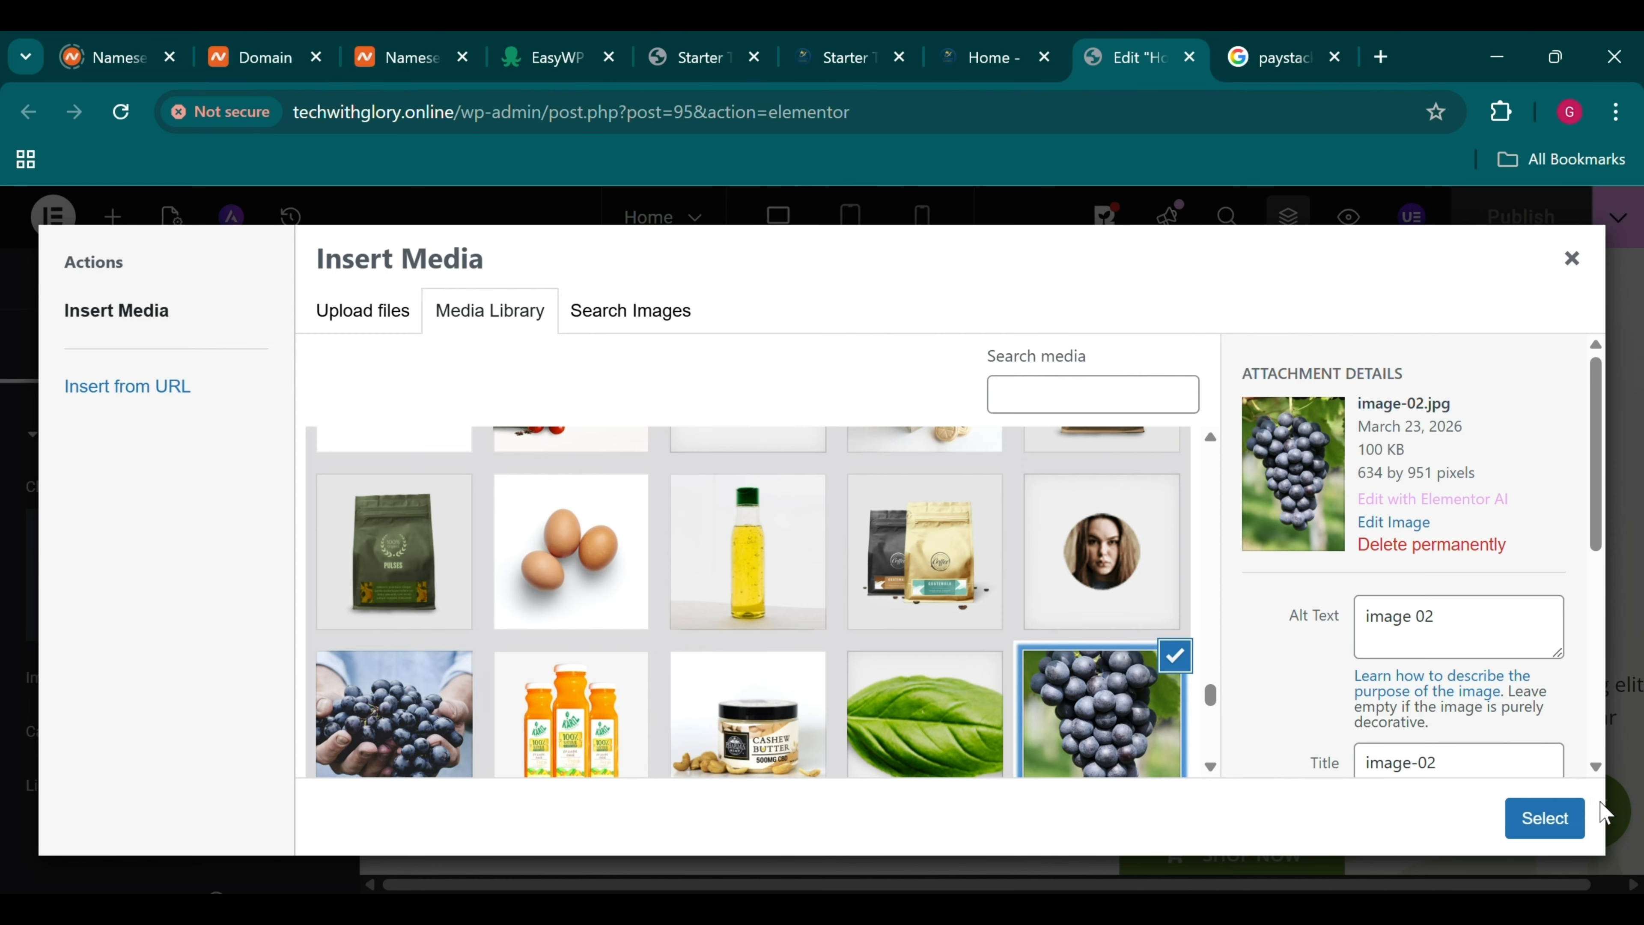
left_click(1545, 818)
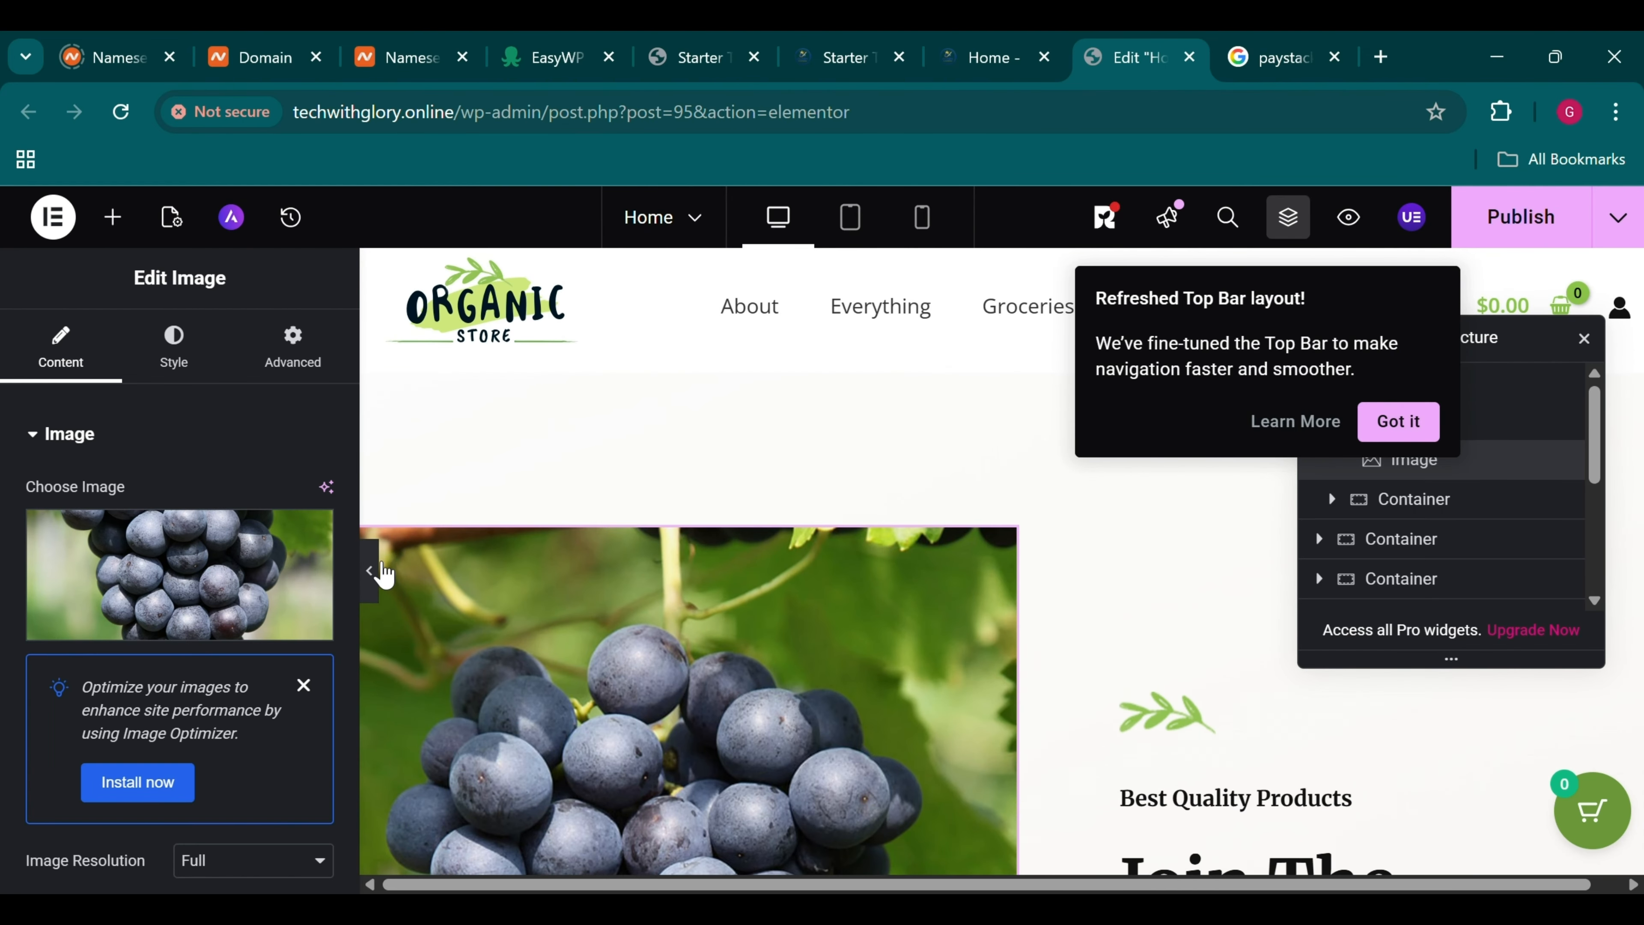
Preview the grapes hero with the panel hidden, then open the Join The Organic Movement! card settings
left_click(384, 572)
scroll(598, 683, "down", 5)
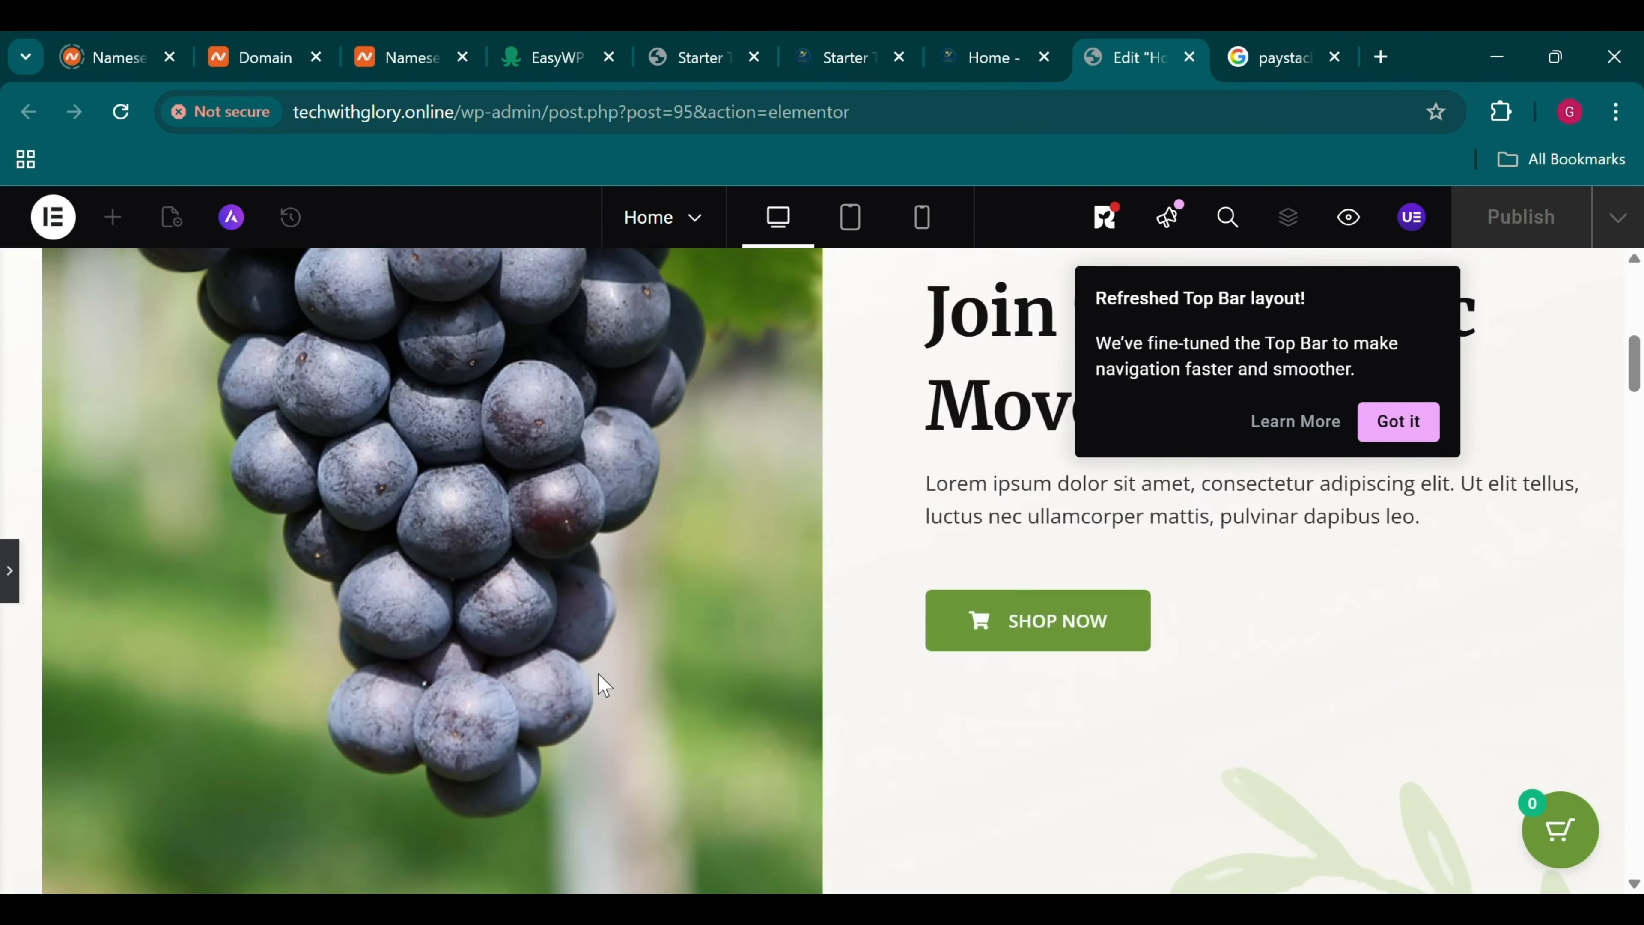
scroll(601, 684, "up", 3)
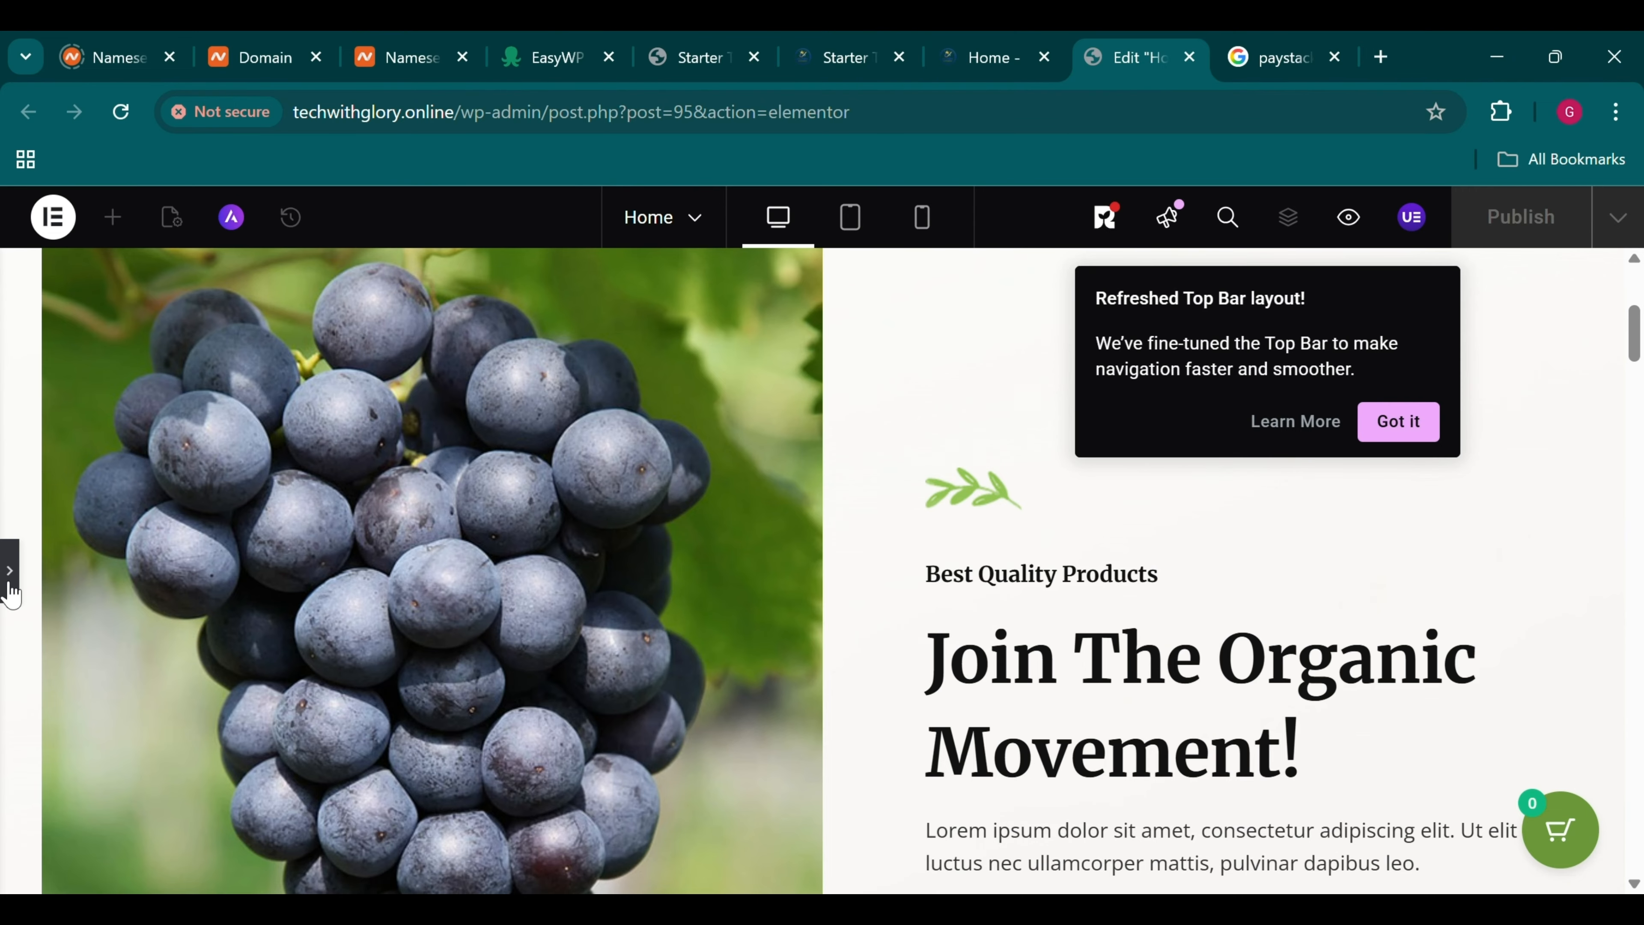
left_click(315, 490)
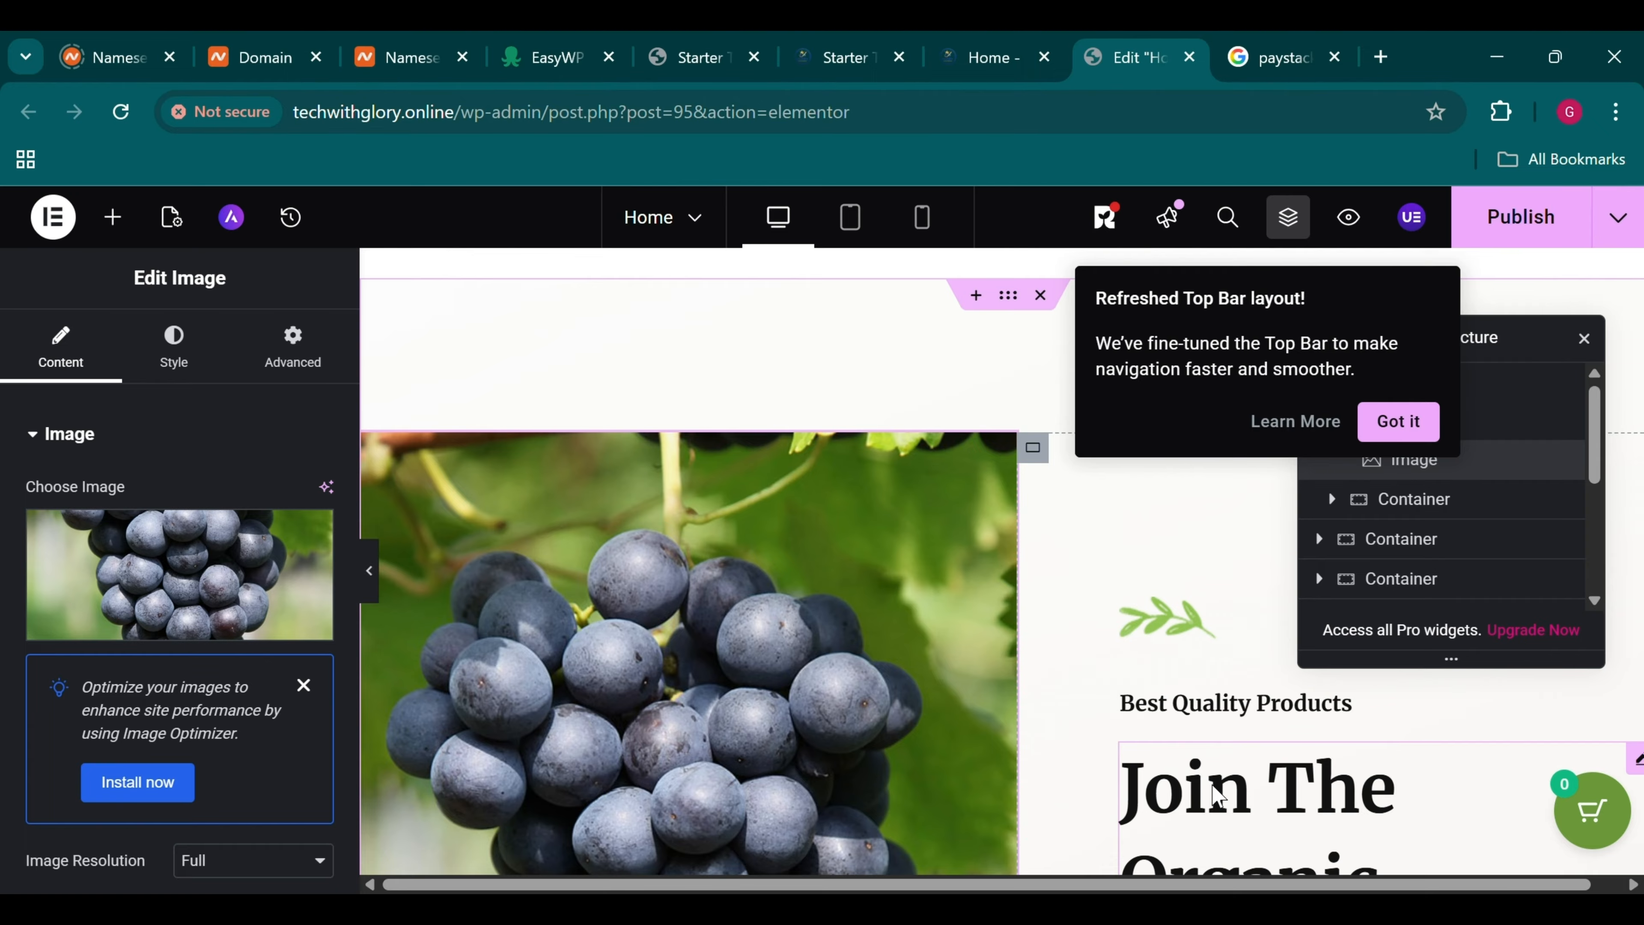
left_click(1217, 795)
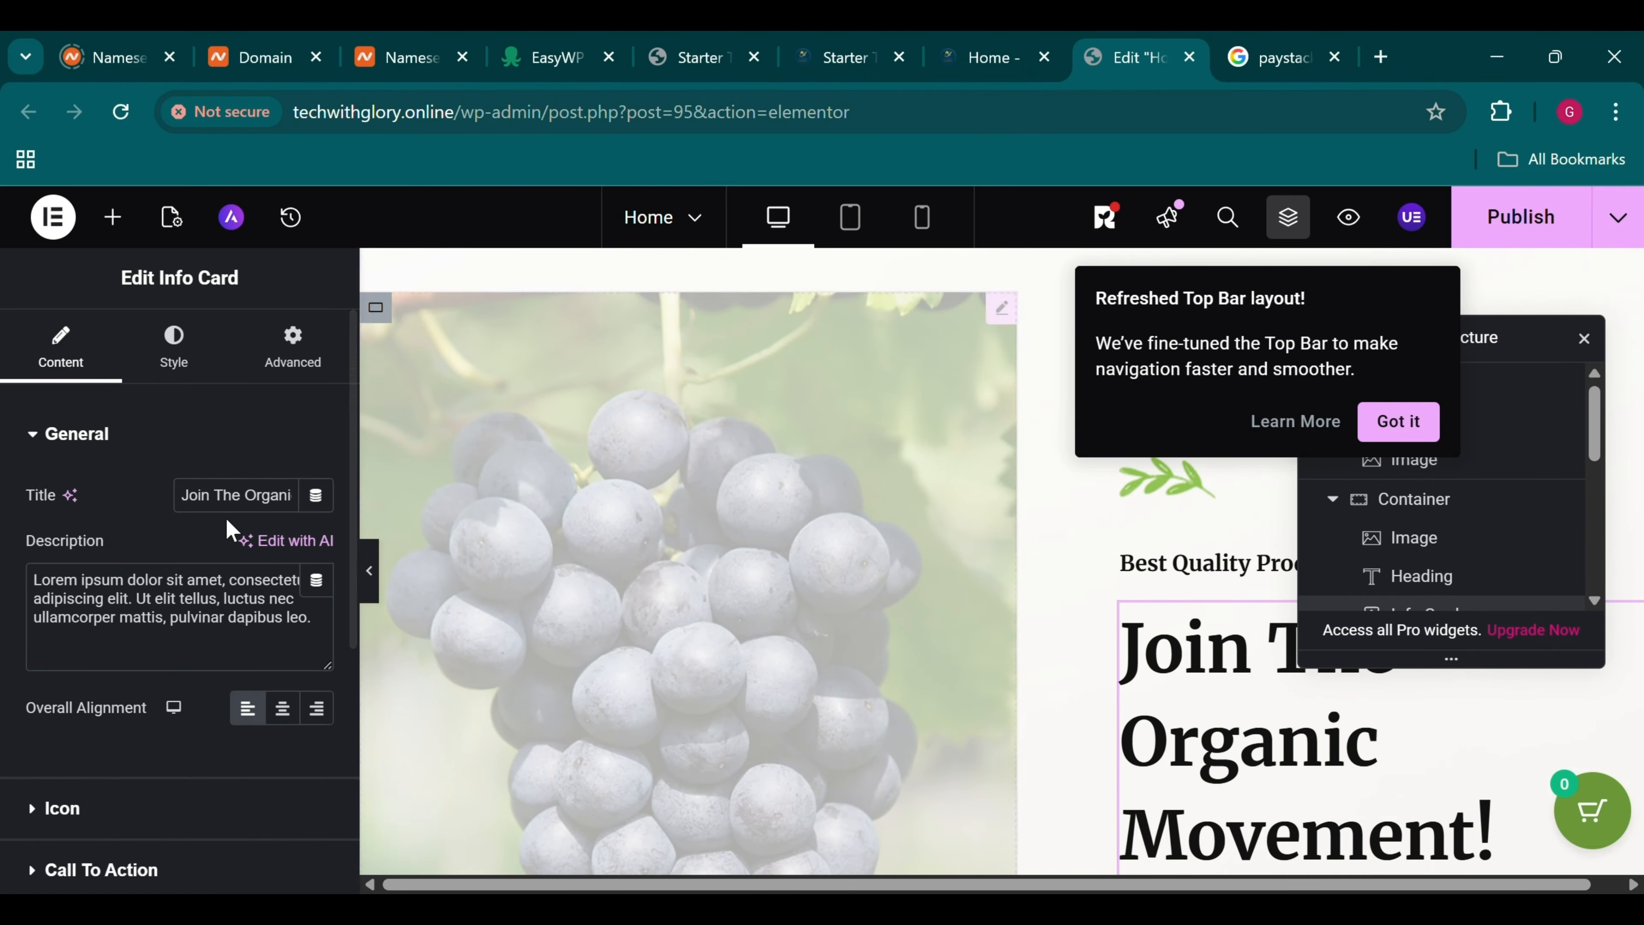
Change the info card title to 'Join Us Now'
left_click(242, 514)
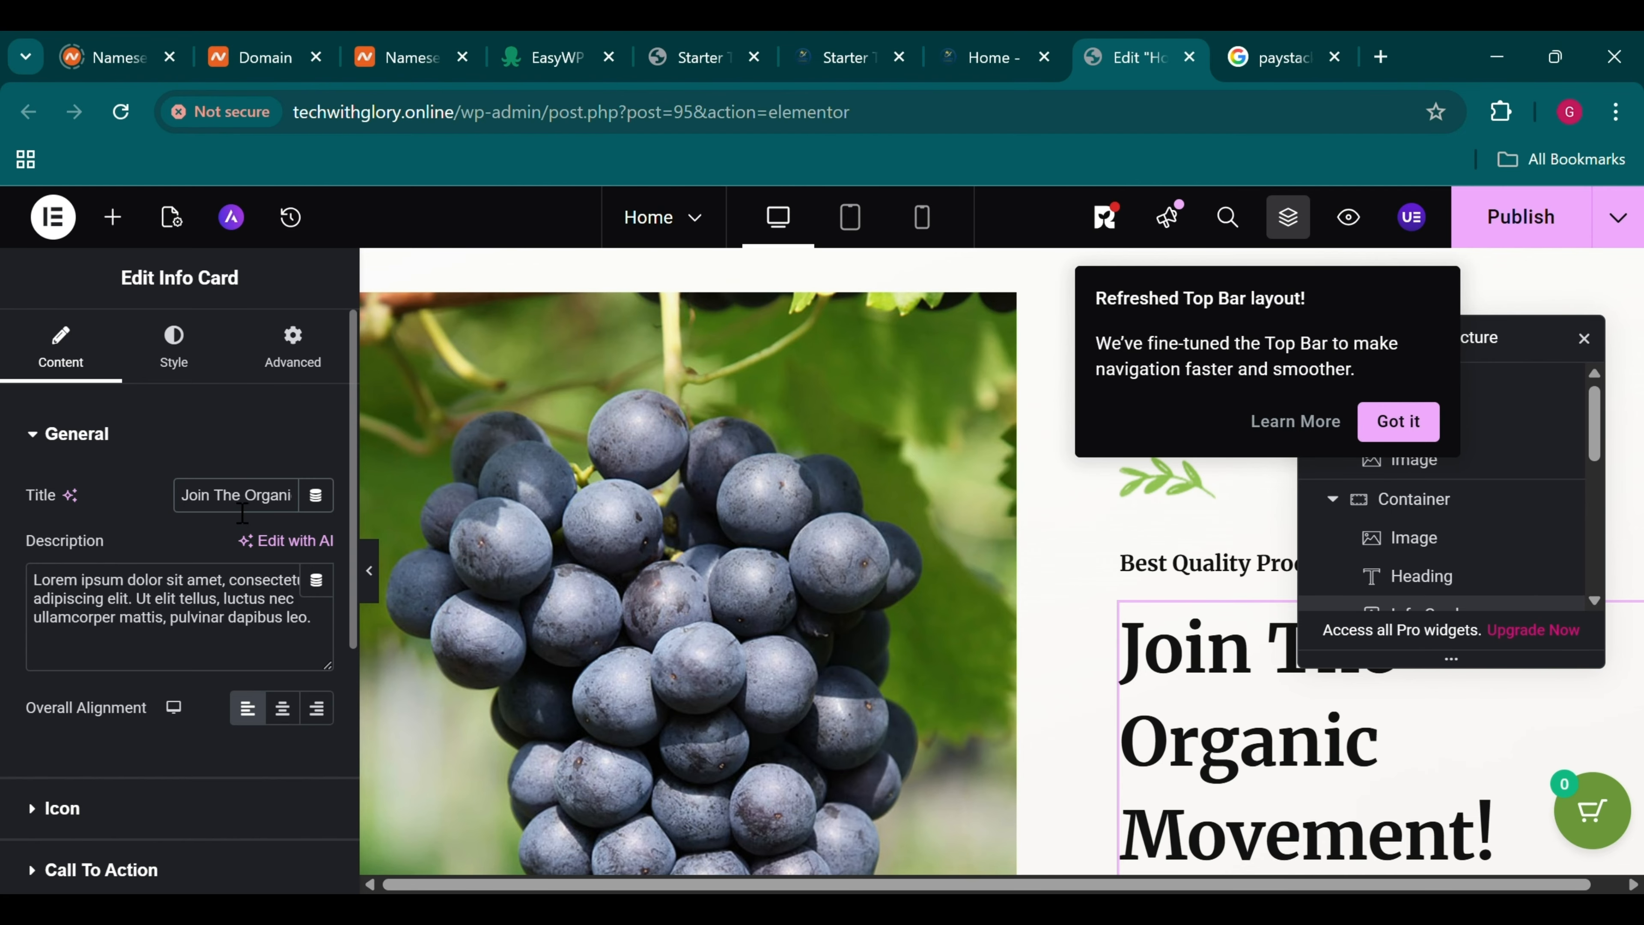
left_click_drag(229, 506, 437, 523)
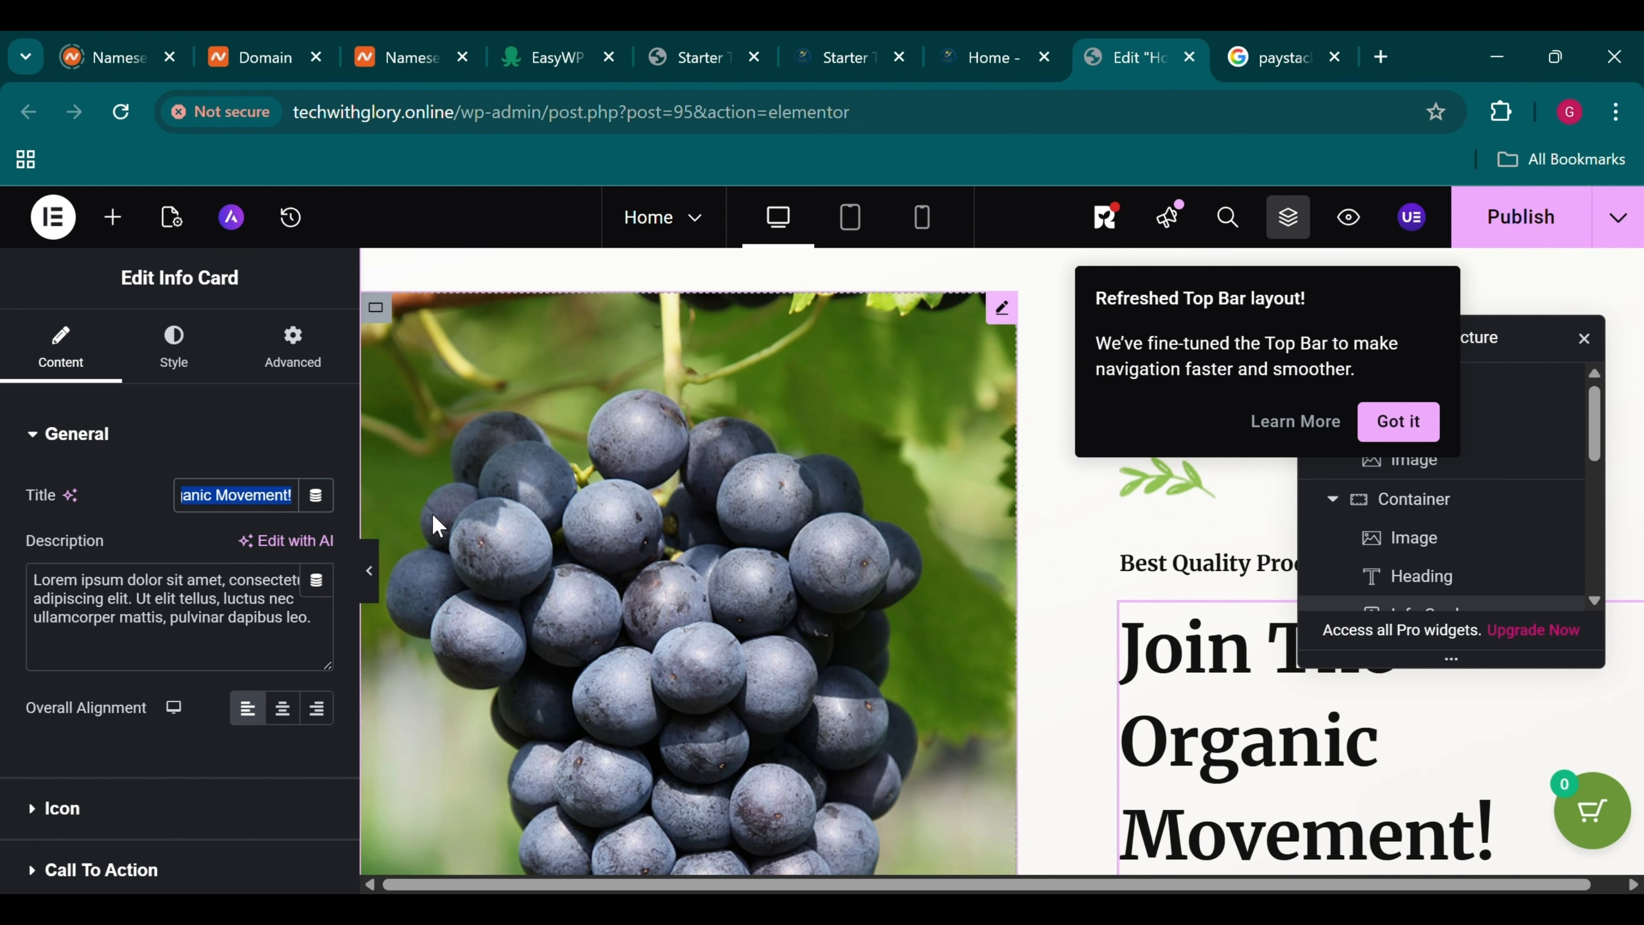
type("Join Us Now")
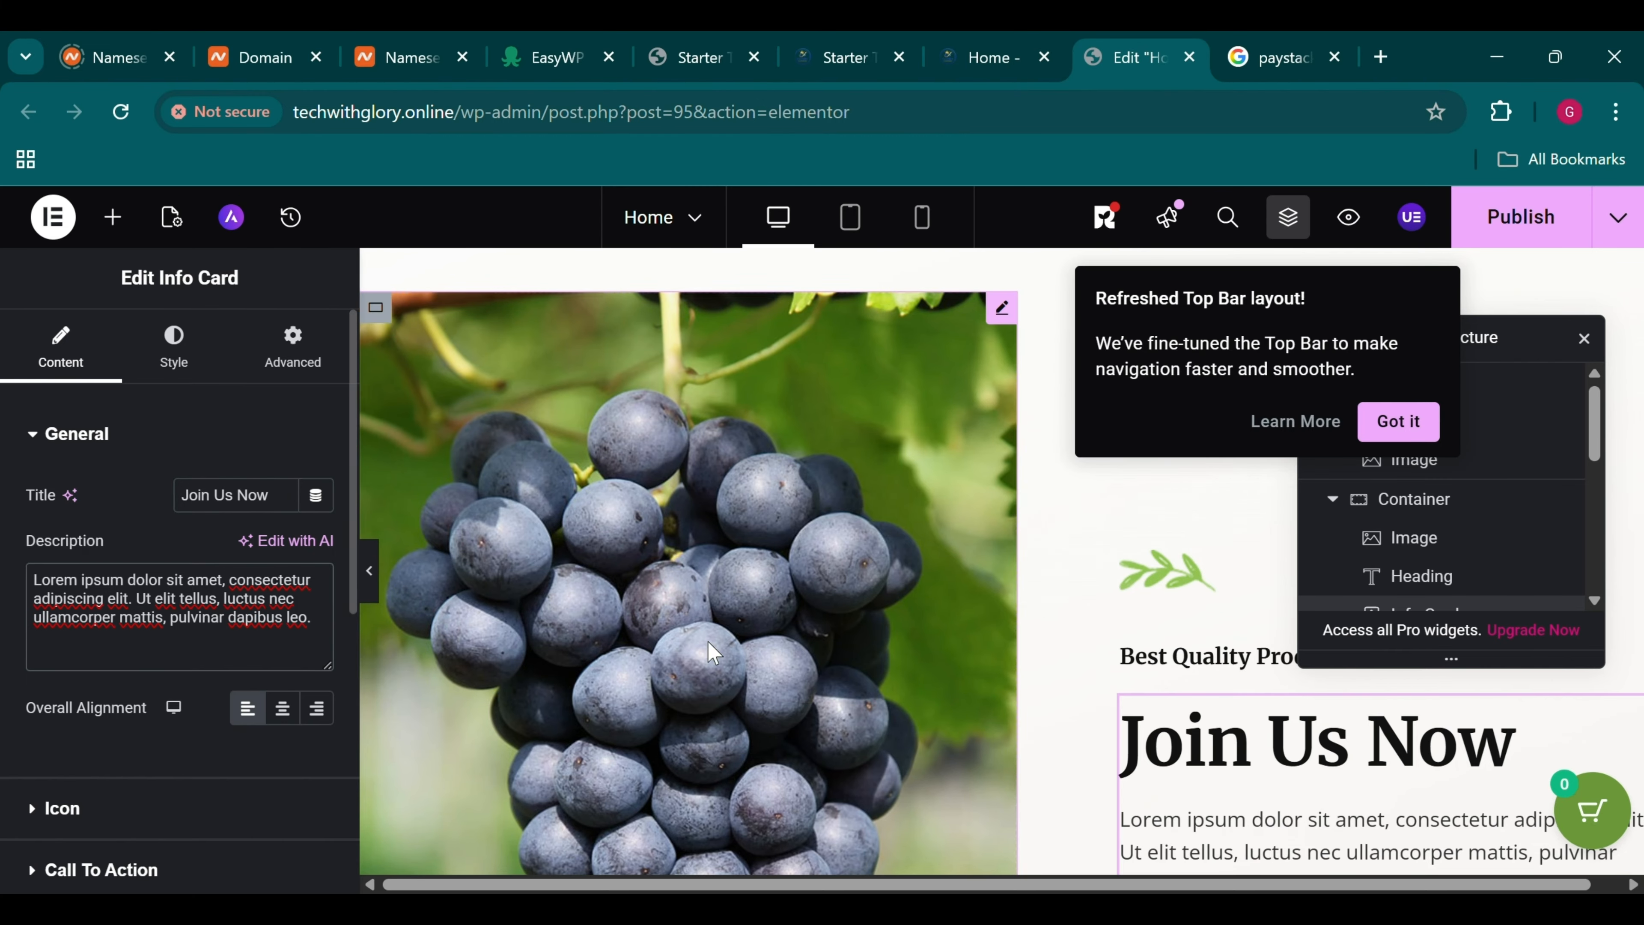
scroll(837, 577, "down", 2)
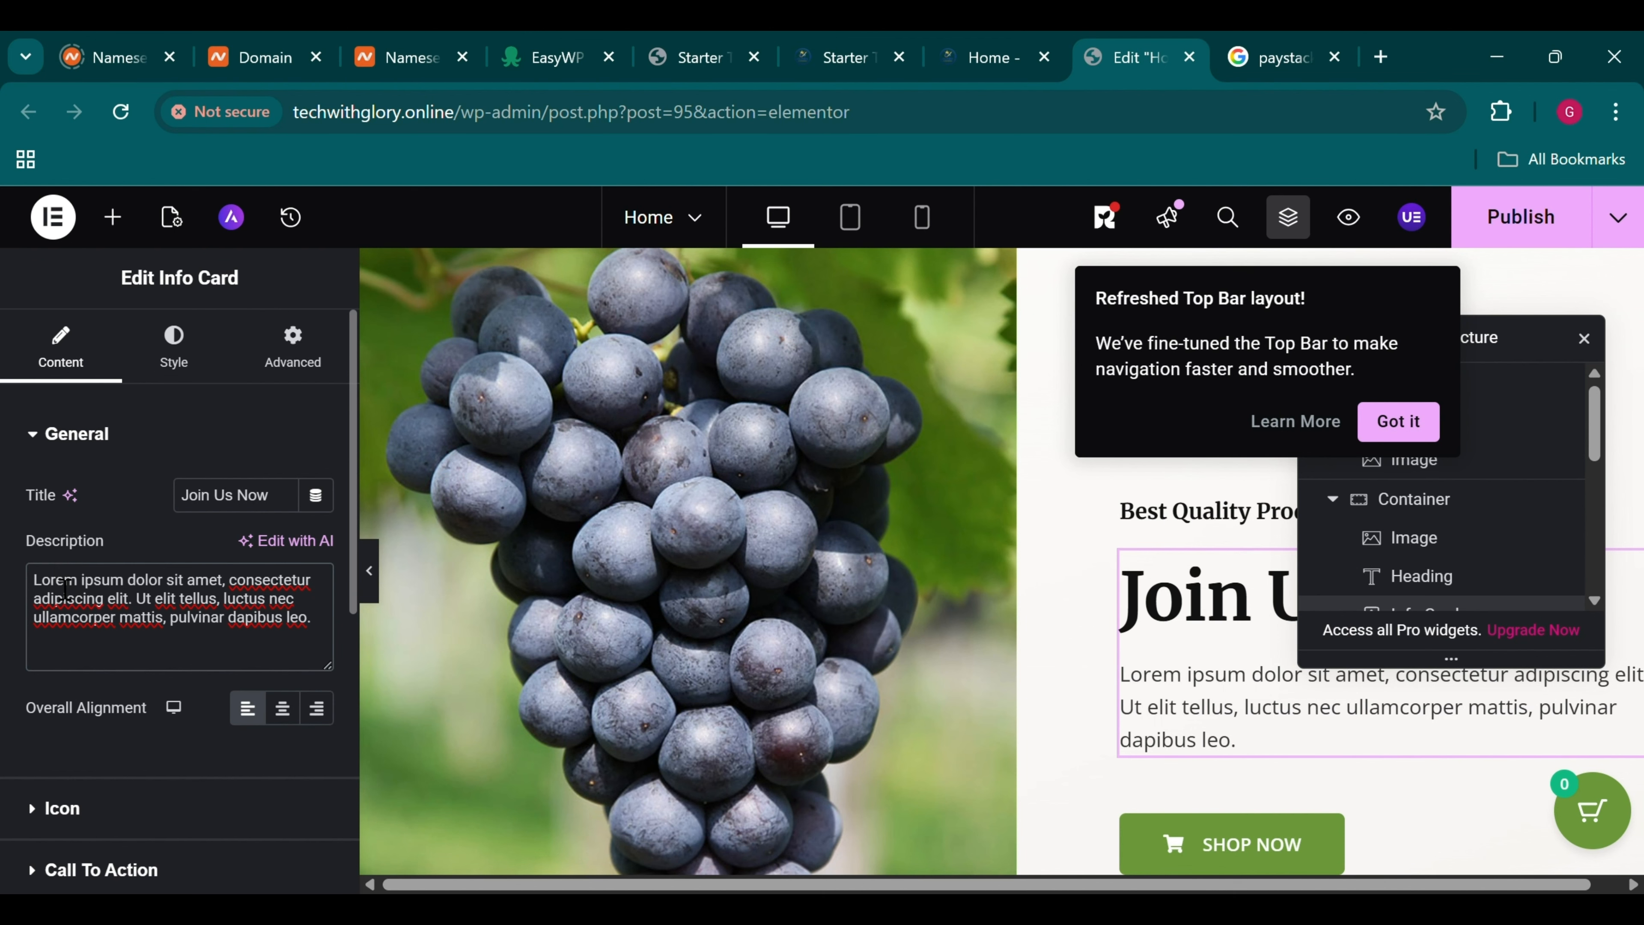
Replace the placeholder description with 'We are an organic store.'
left_click_drag(65, 589, 302, 652)
key("BackSpace")
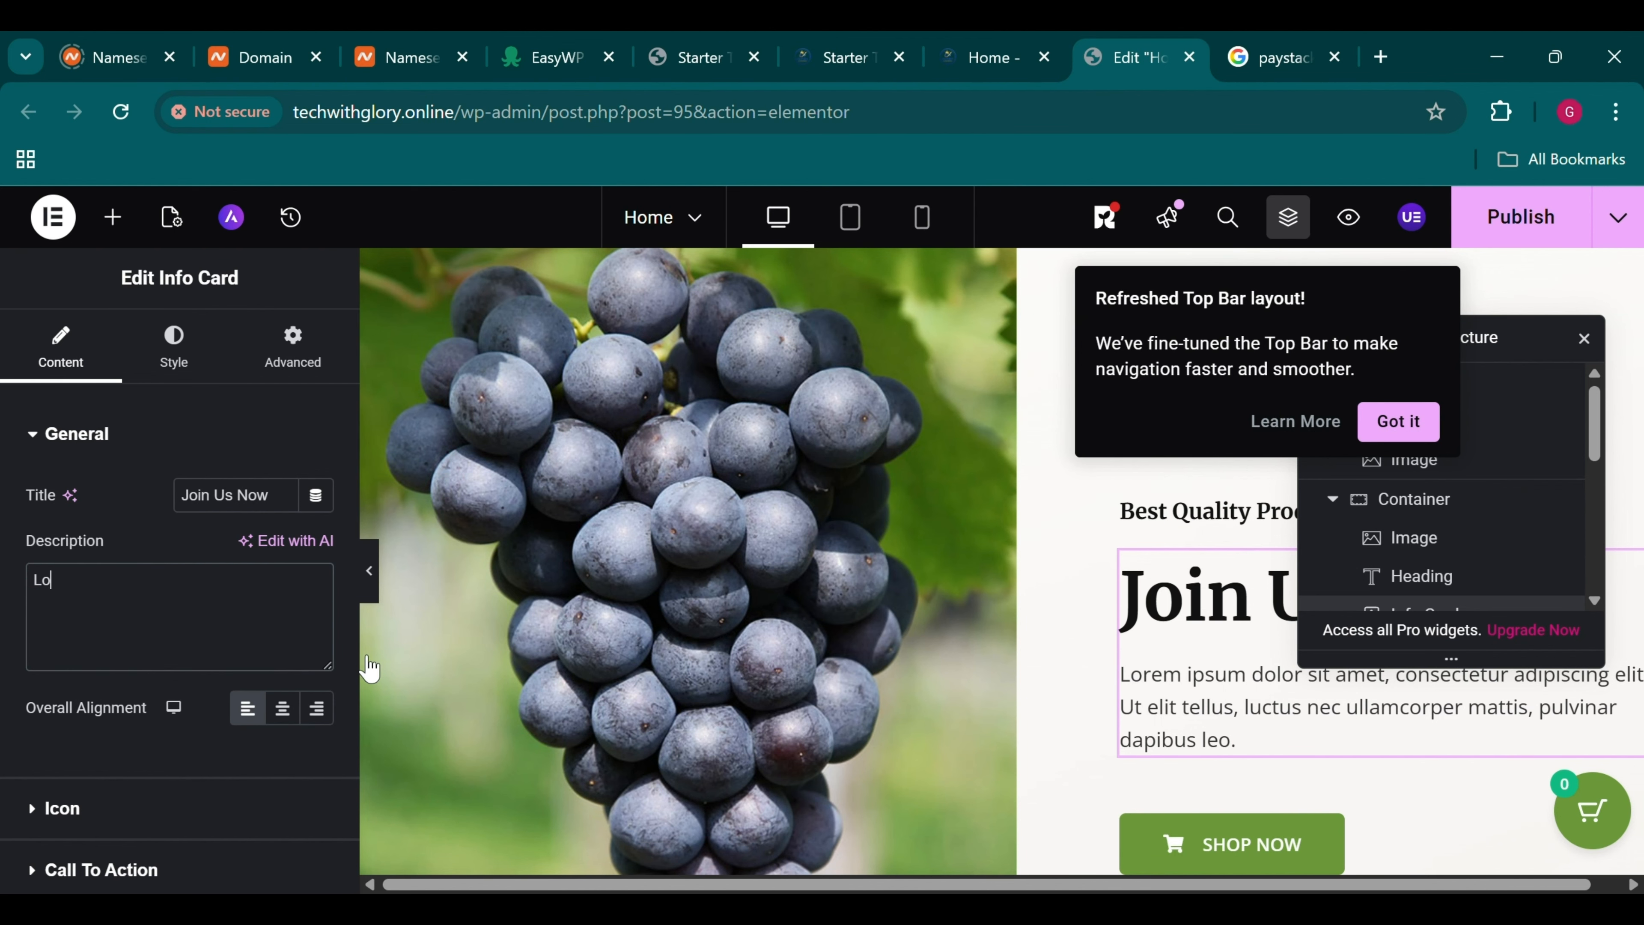
key("BackSpace")
key("BackSpace")
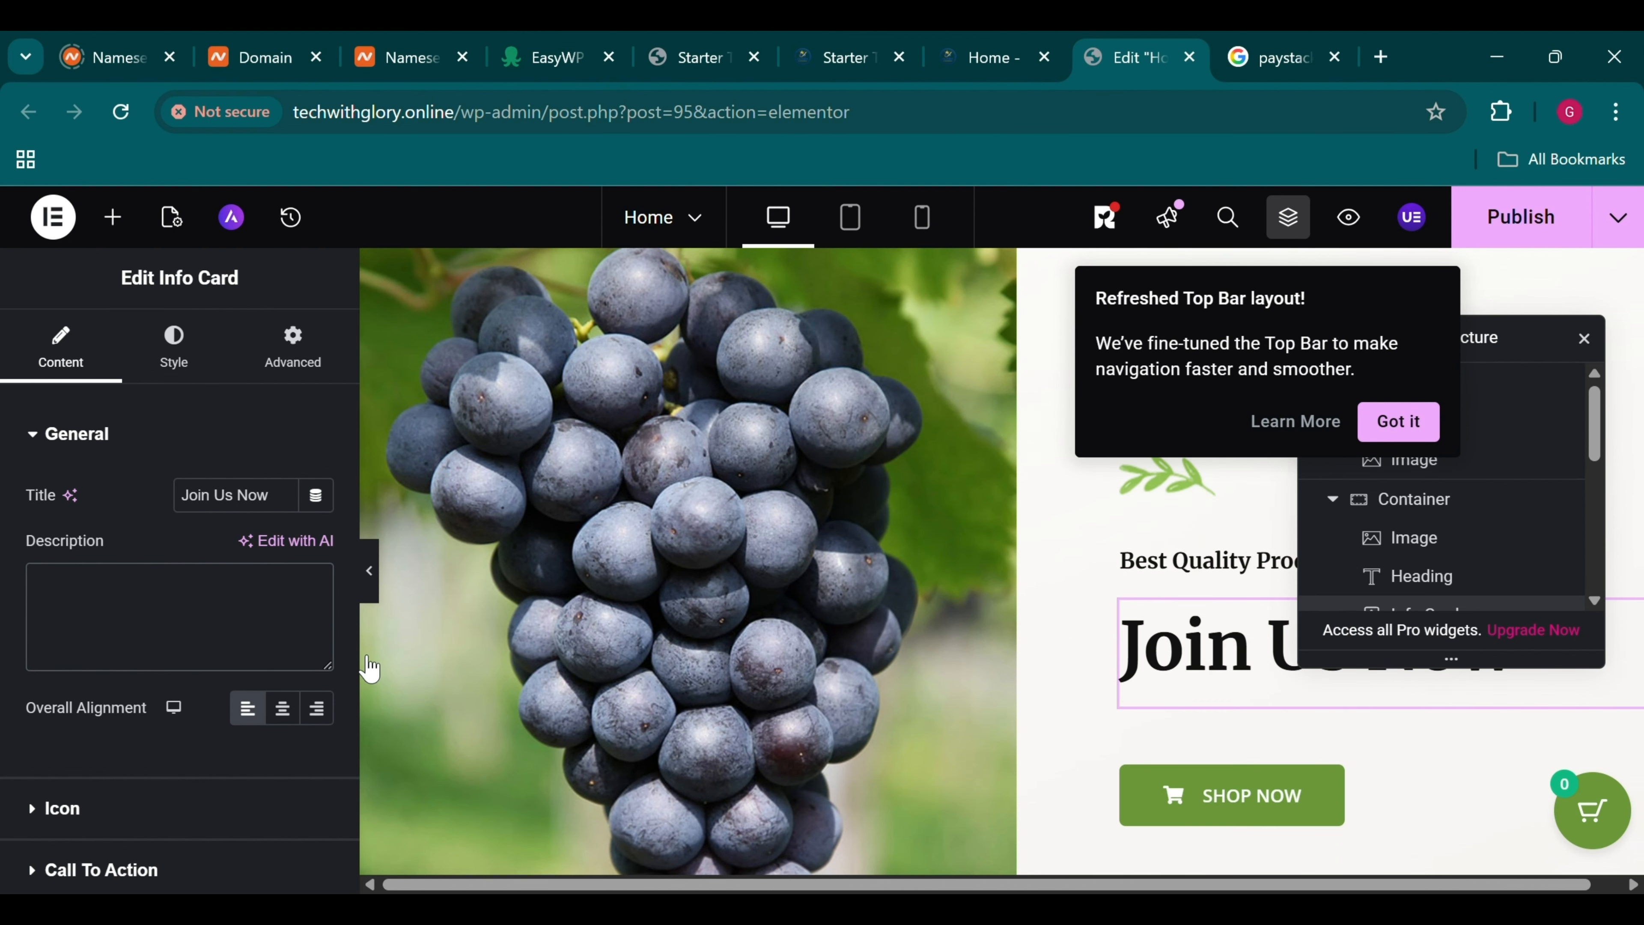
type("We are an organic store.")
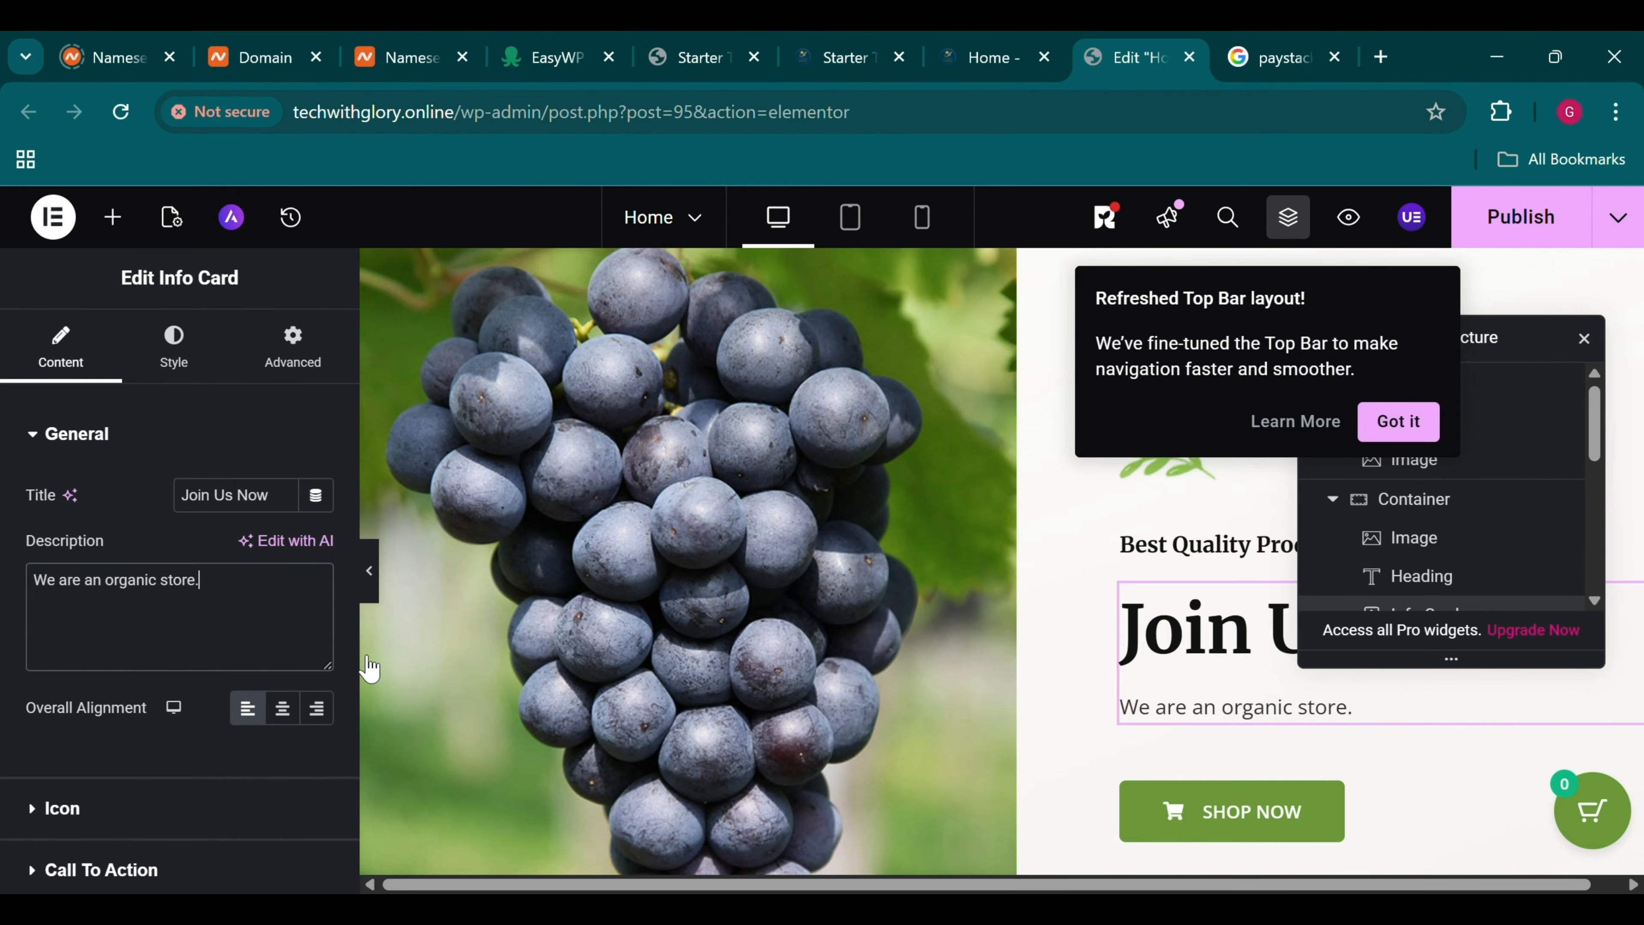
scroll(866, 550, "down", 7)
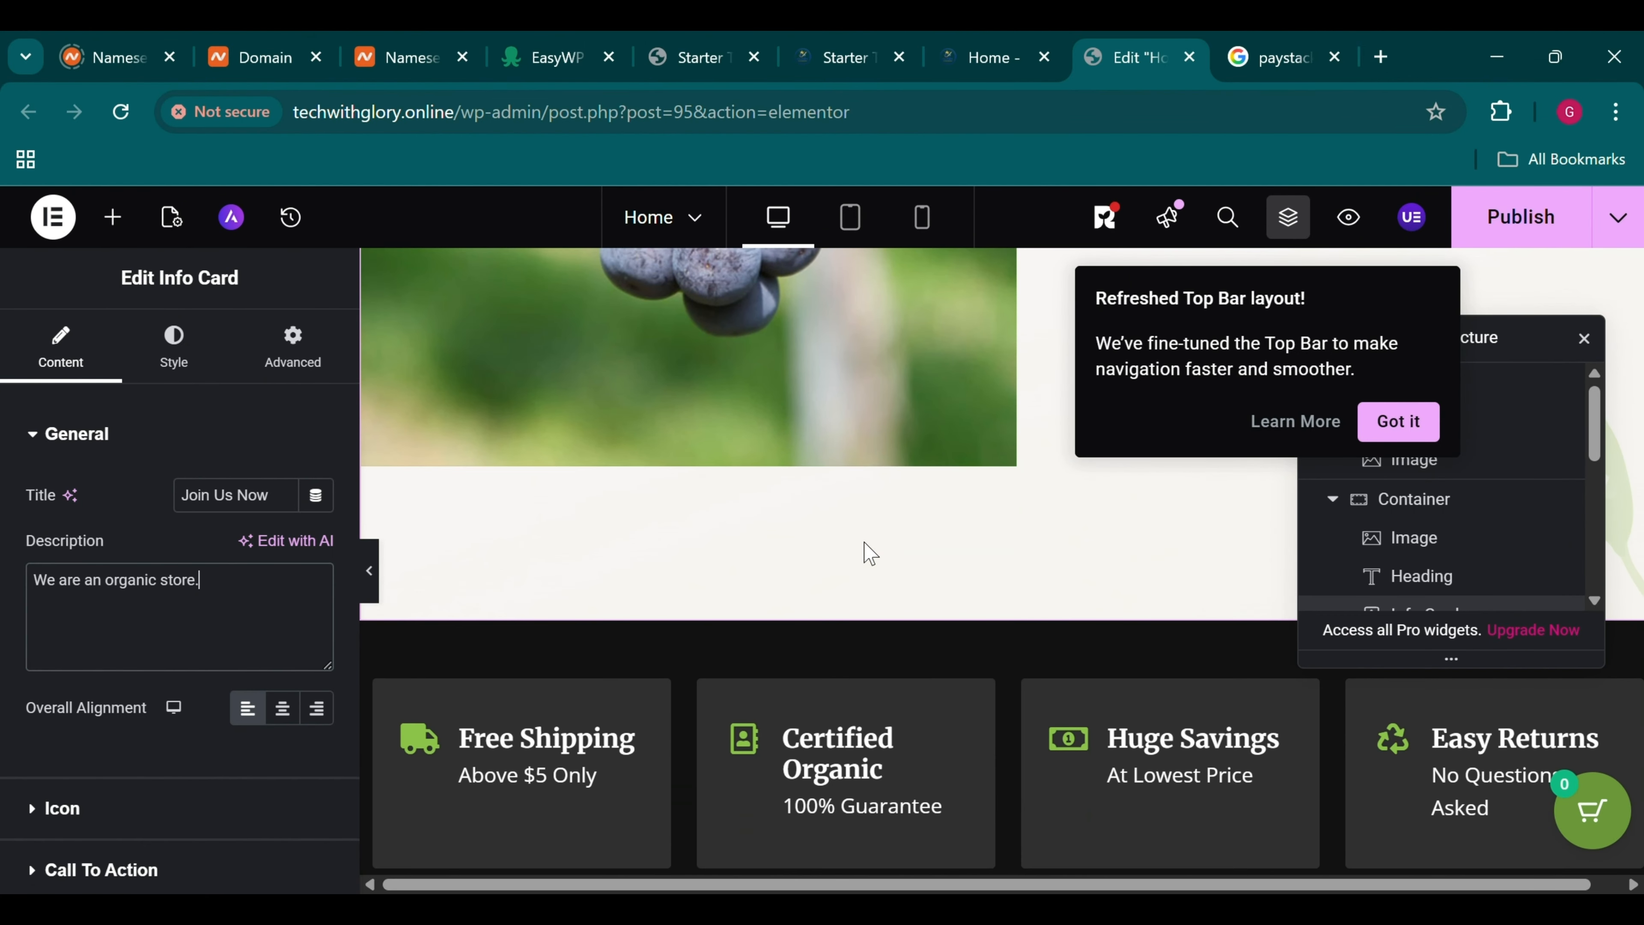
scroll(870, 554, "down", 3)
Open the Free Shipping card's settings, then the best-selling products grid settings
left_click(584, 581)
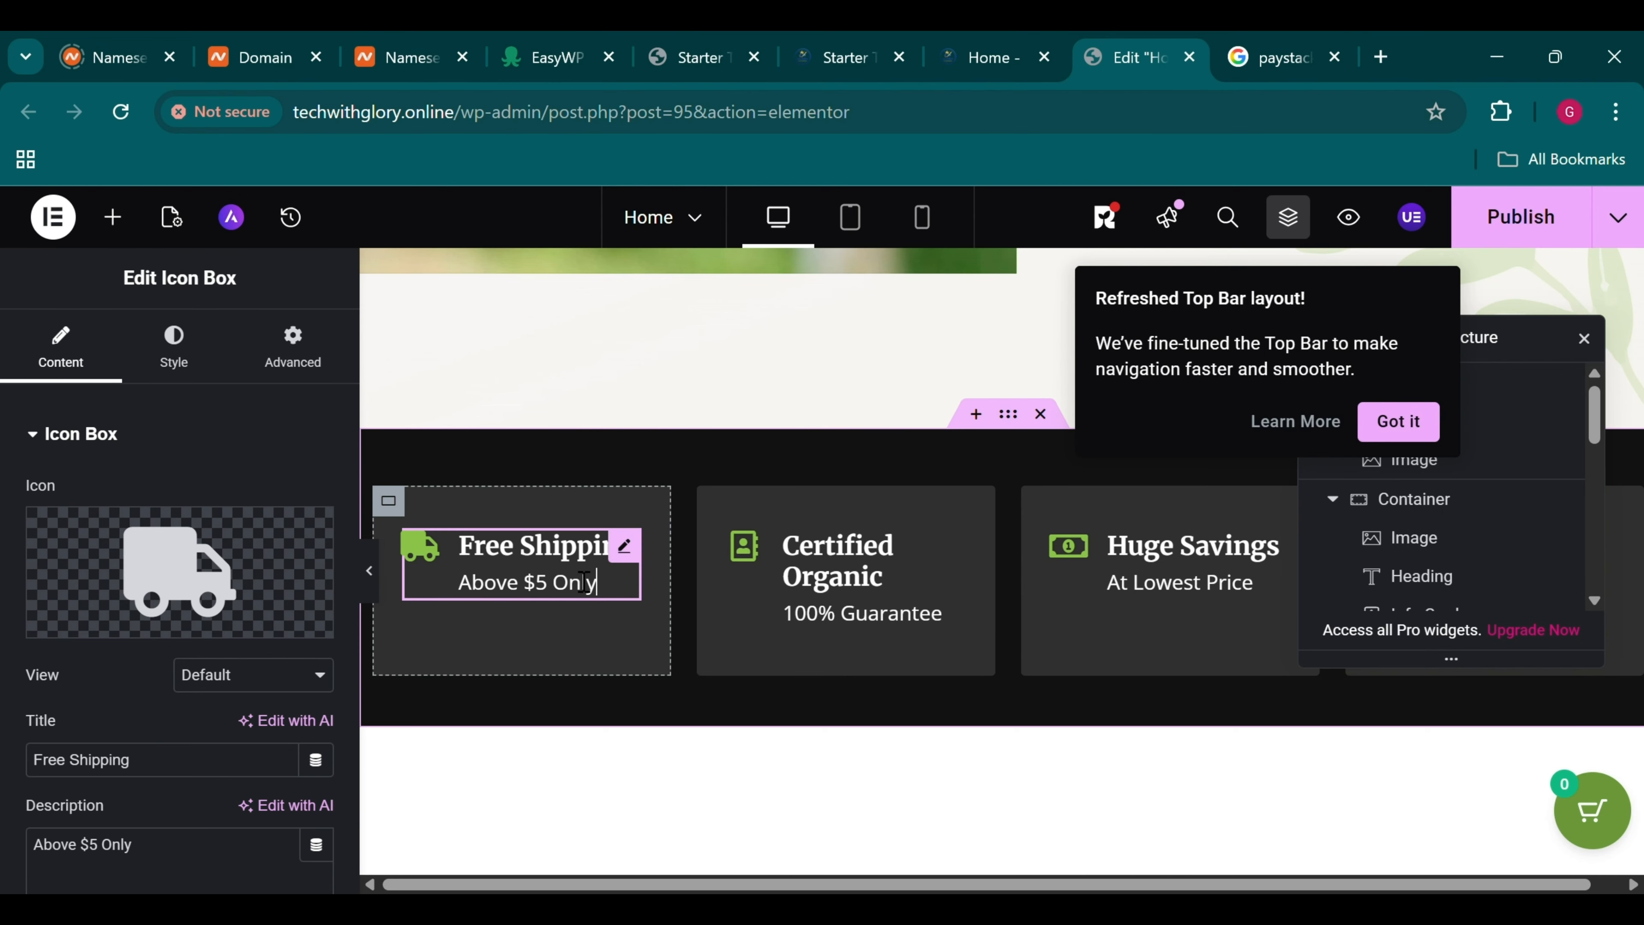
scroll(1035, 709, "down", 5)
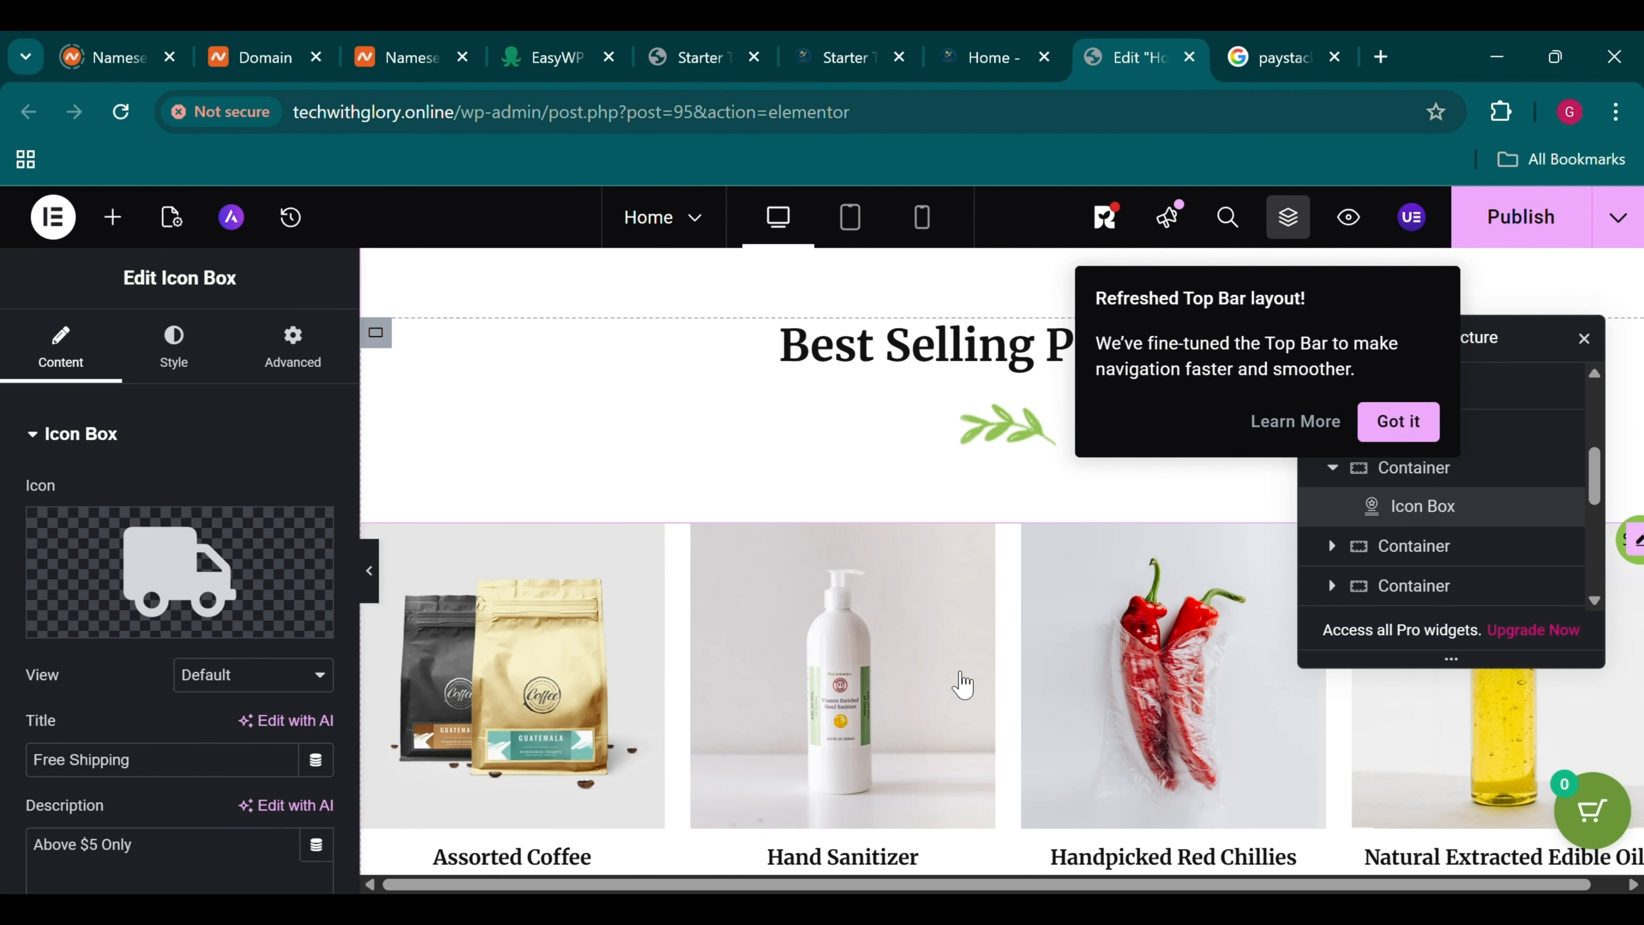
left_click(925, 675)
scroll(925, 676, "down", 2)
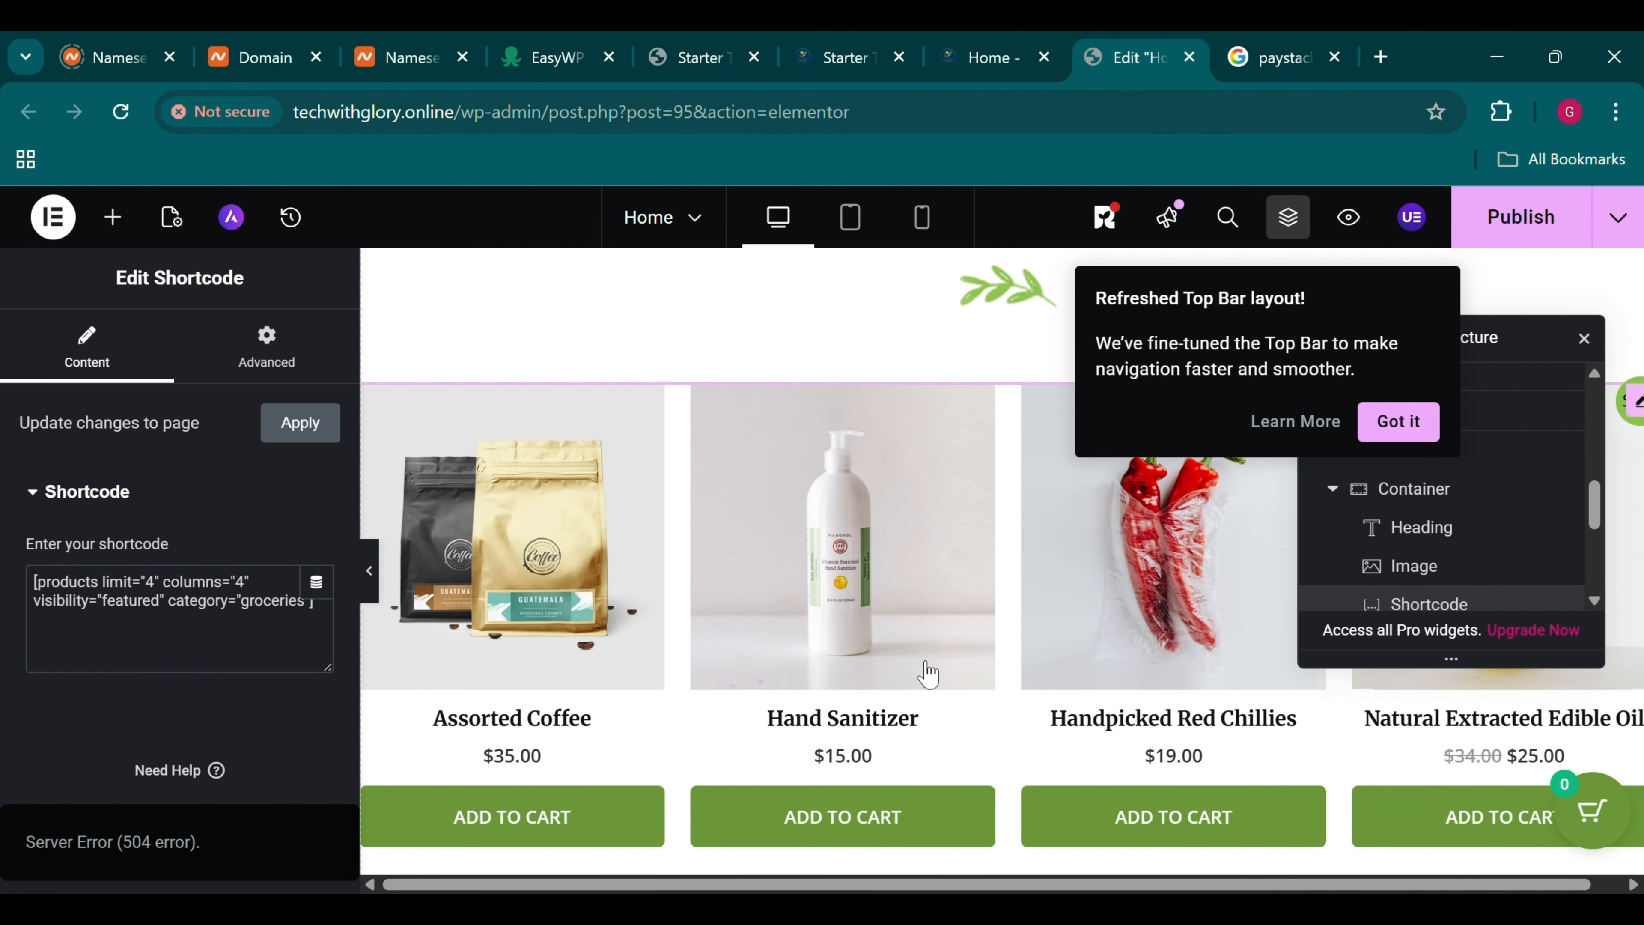
scroll(958, 618, "up", 1)
scroll(958, 618, "down", 1)
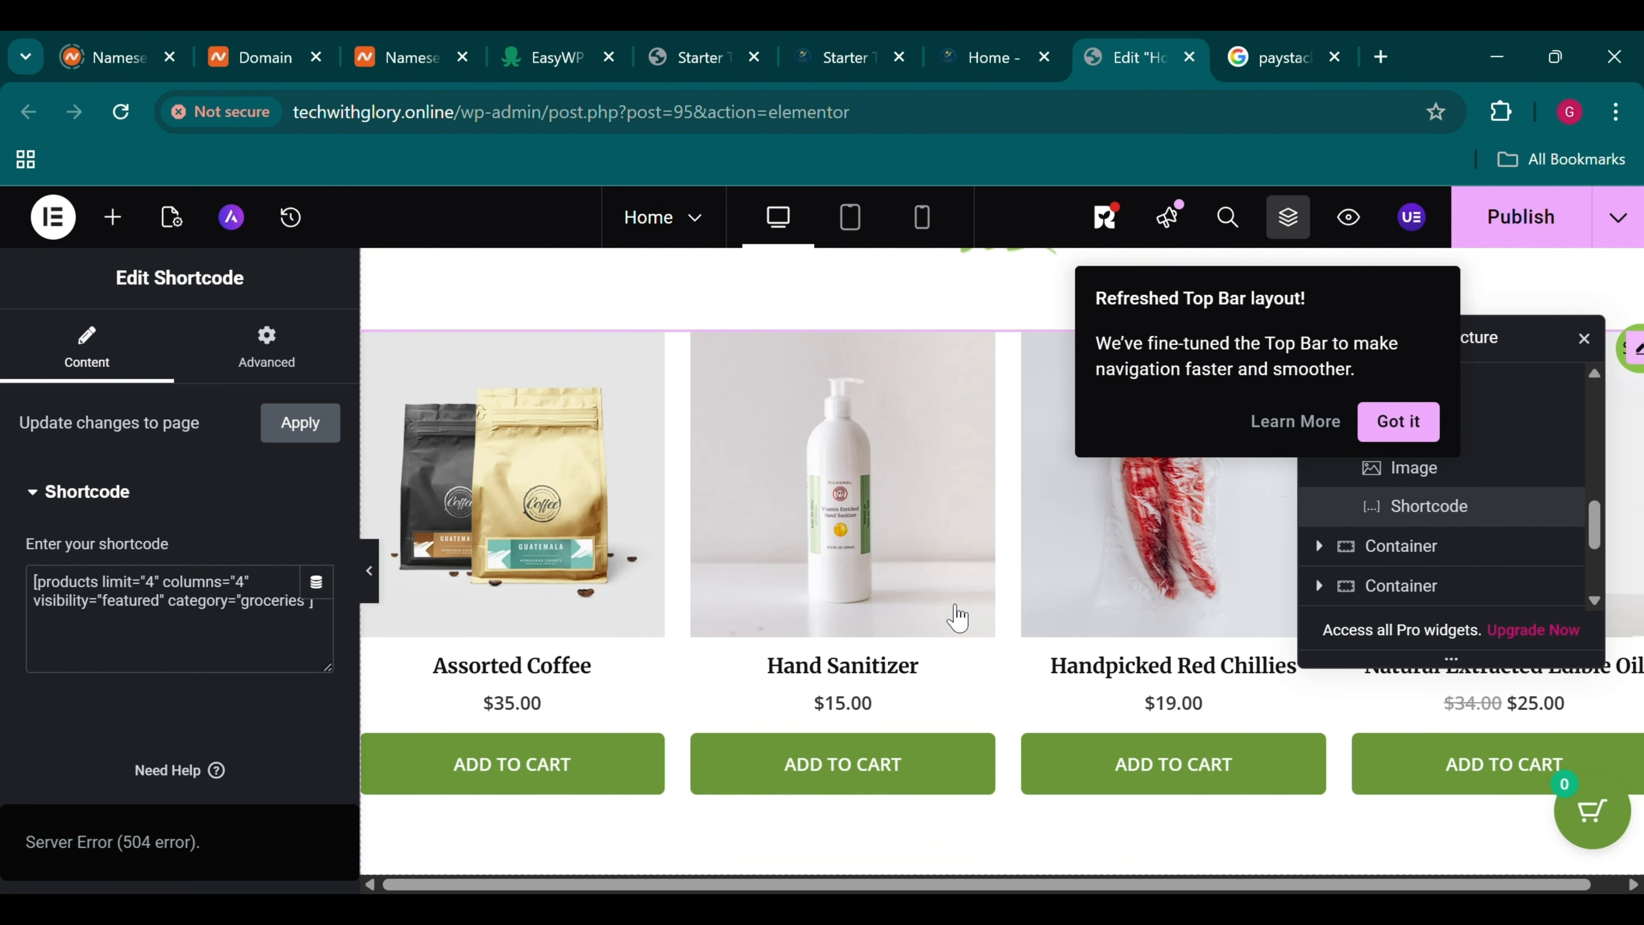
scroll(957, 618, "down", 3)
scroll(951, 615, "up", 1)
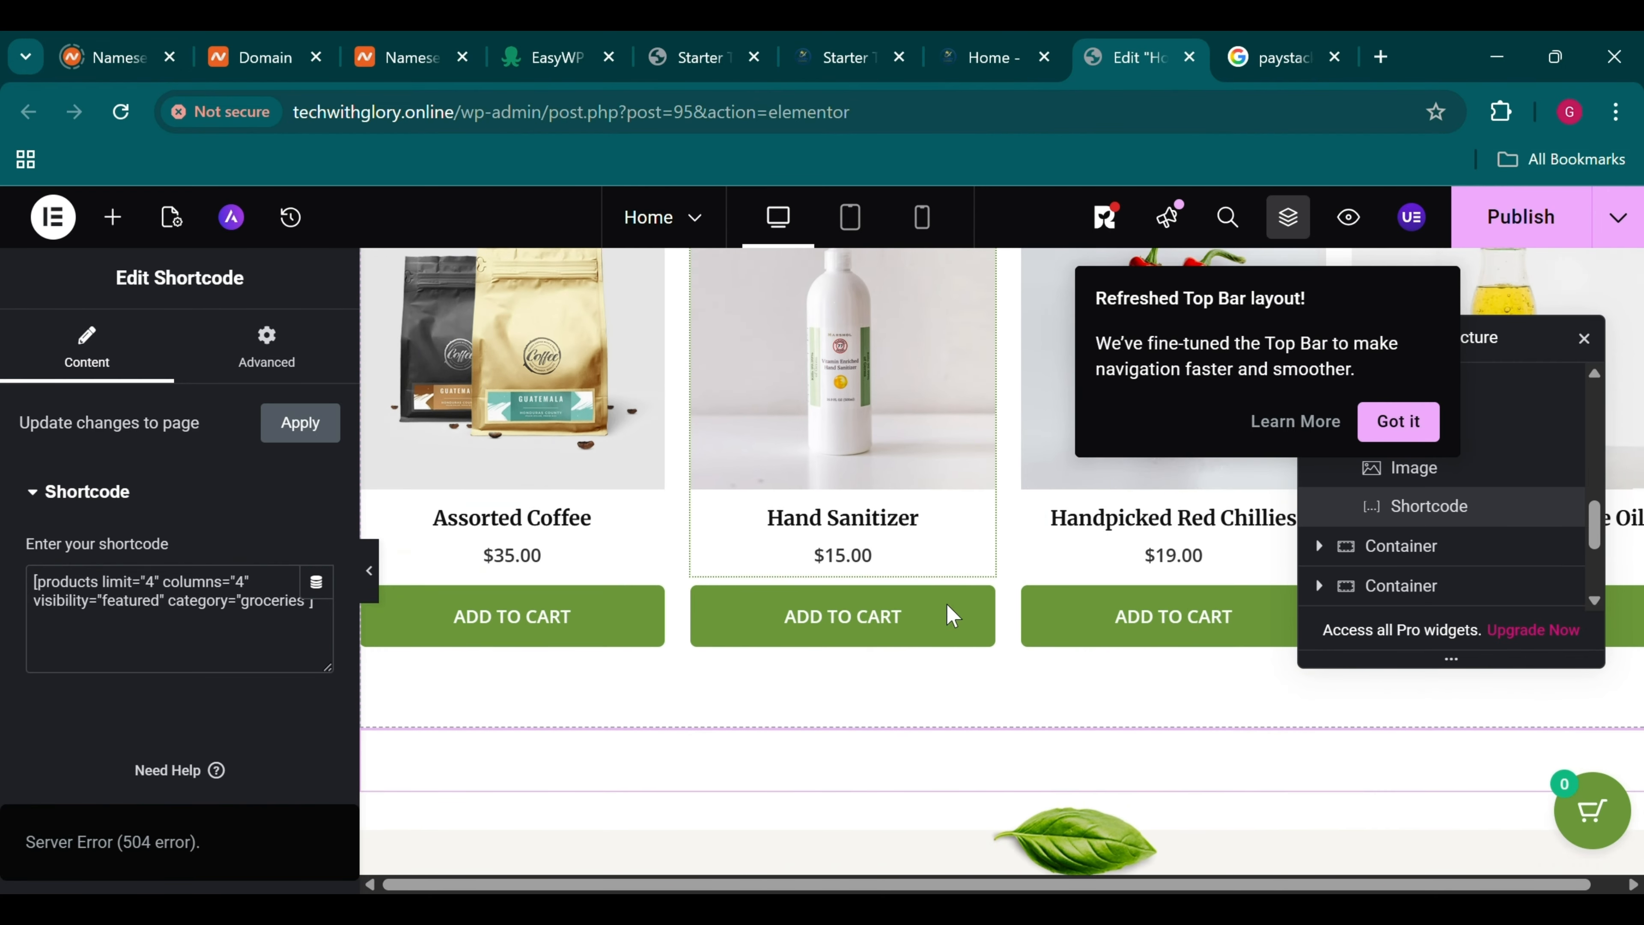
scroll(951, 615, "up", 4)
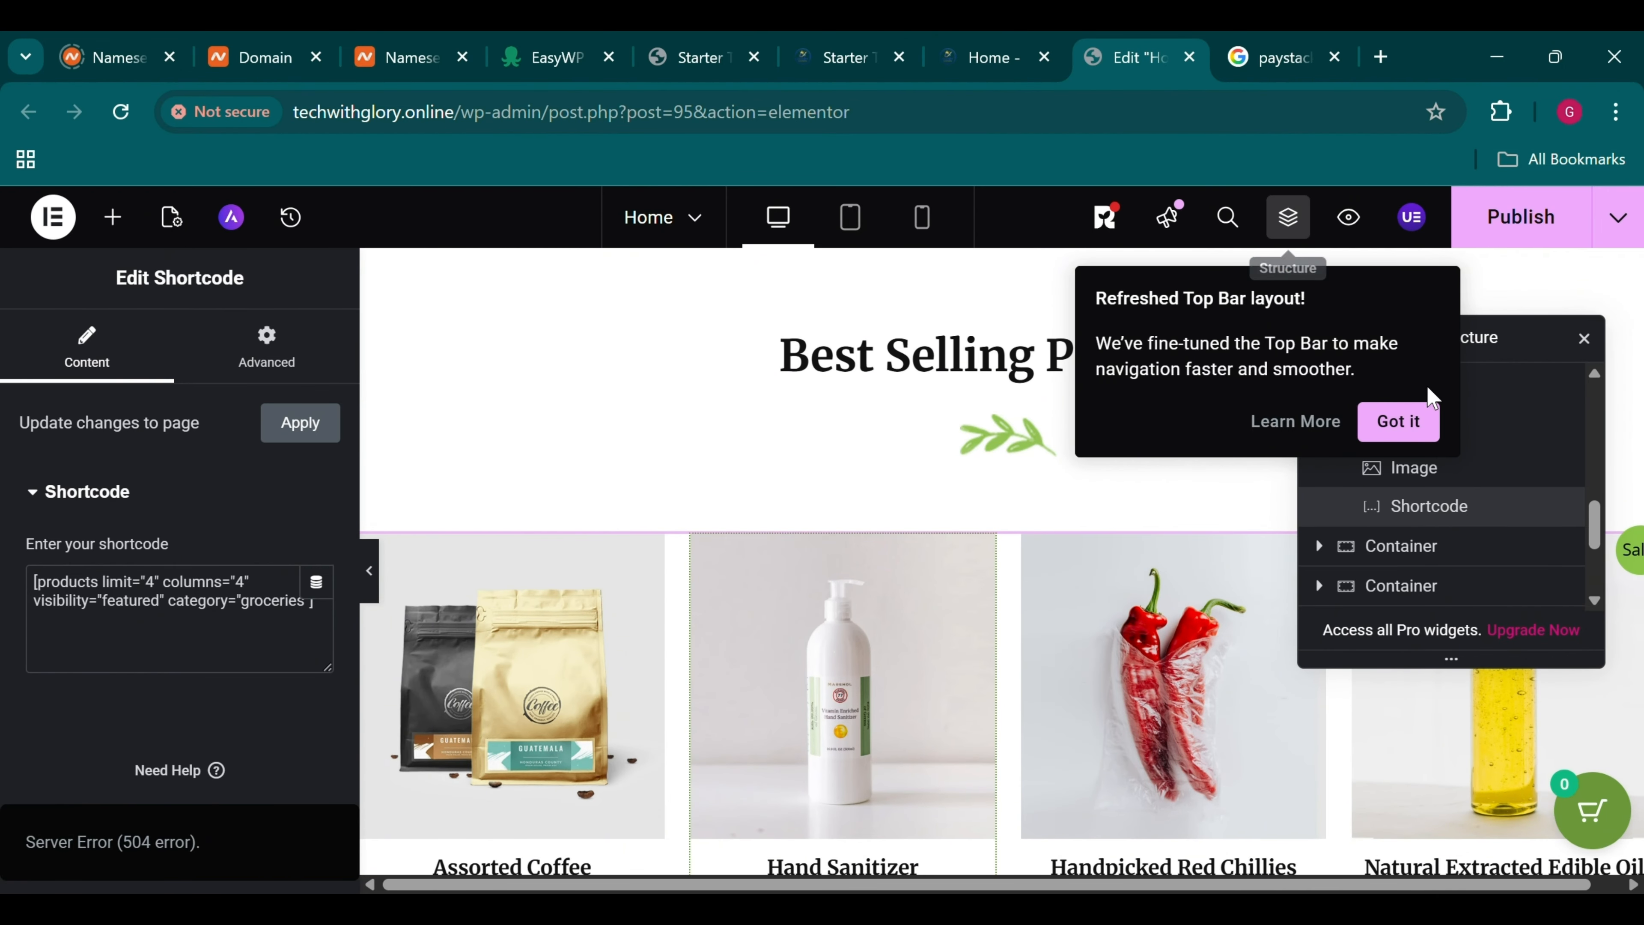
Dismiss the Top Bar notice, close the Navigator, and go to Products > All Products
left_click(1398, 421)
left_click(1583, 343)
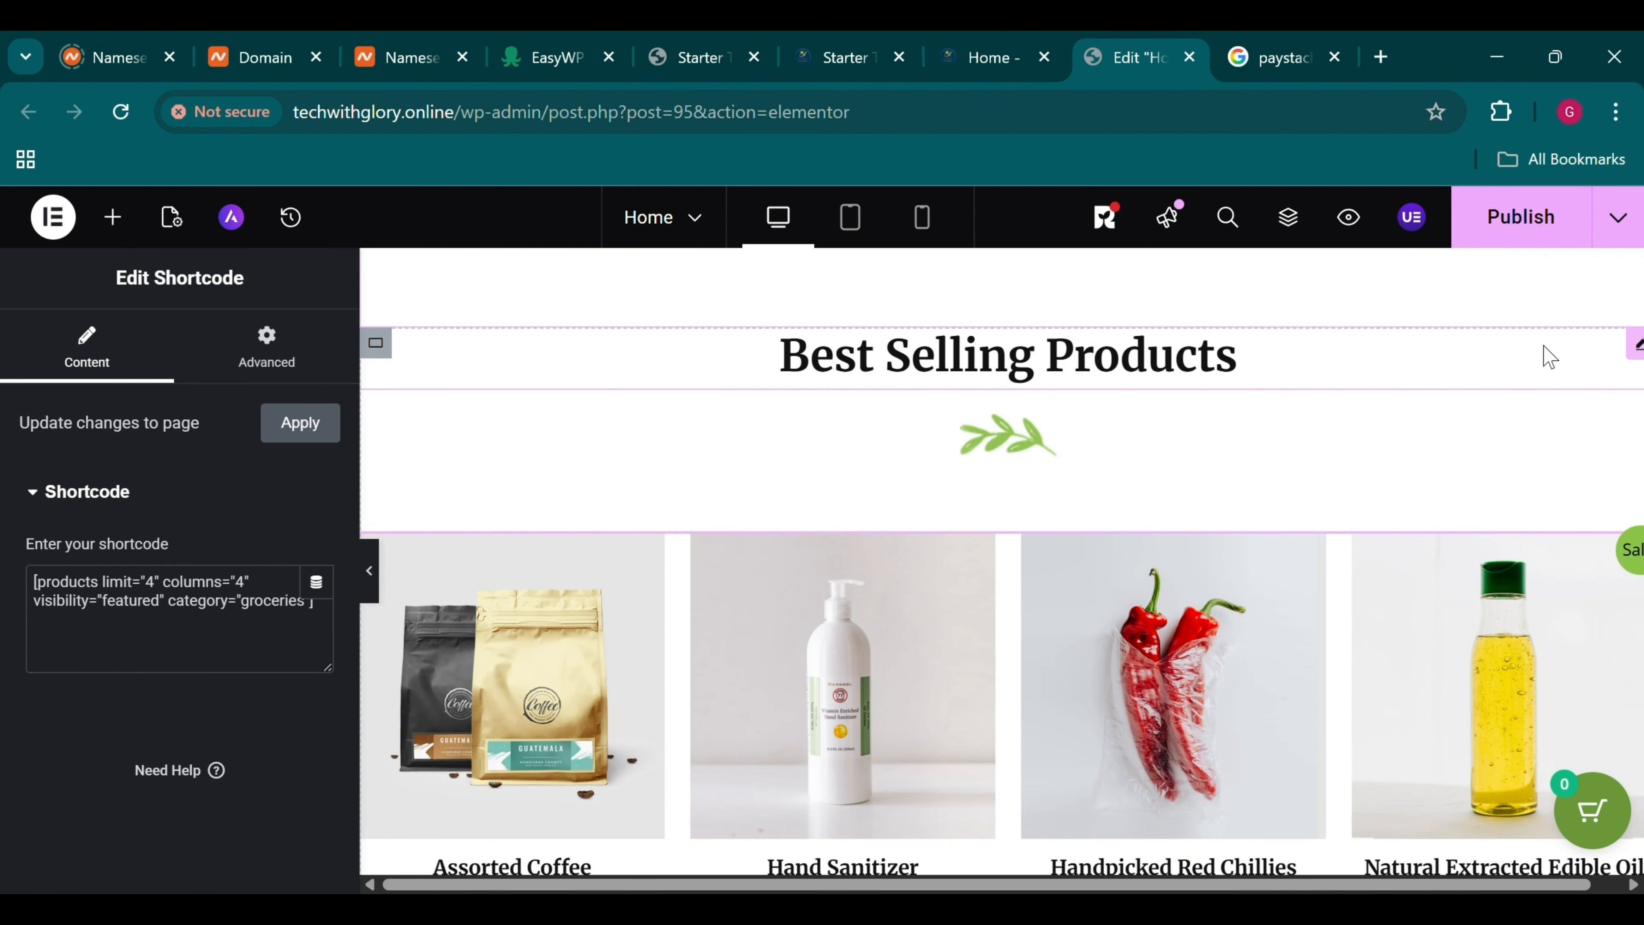
left_click(991, 45)
mouse_move(169, 210)
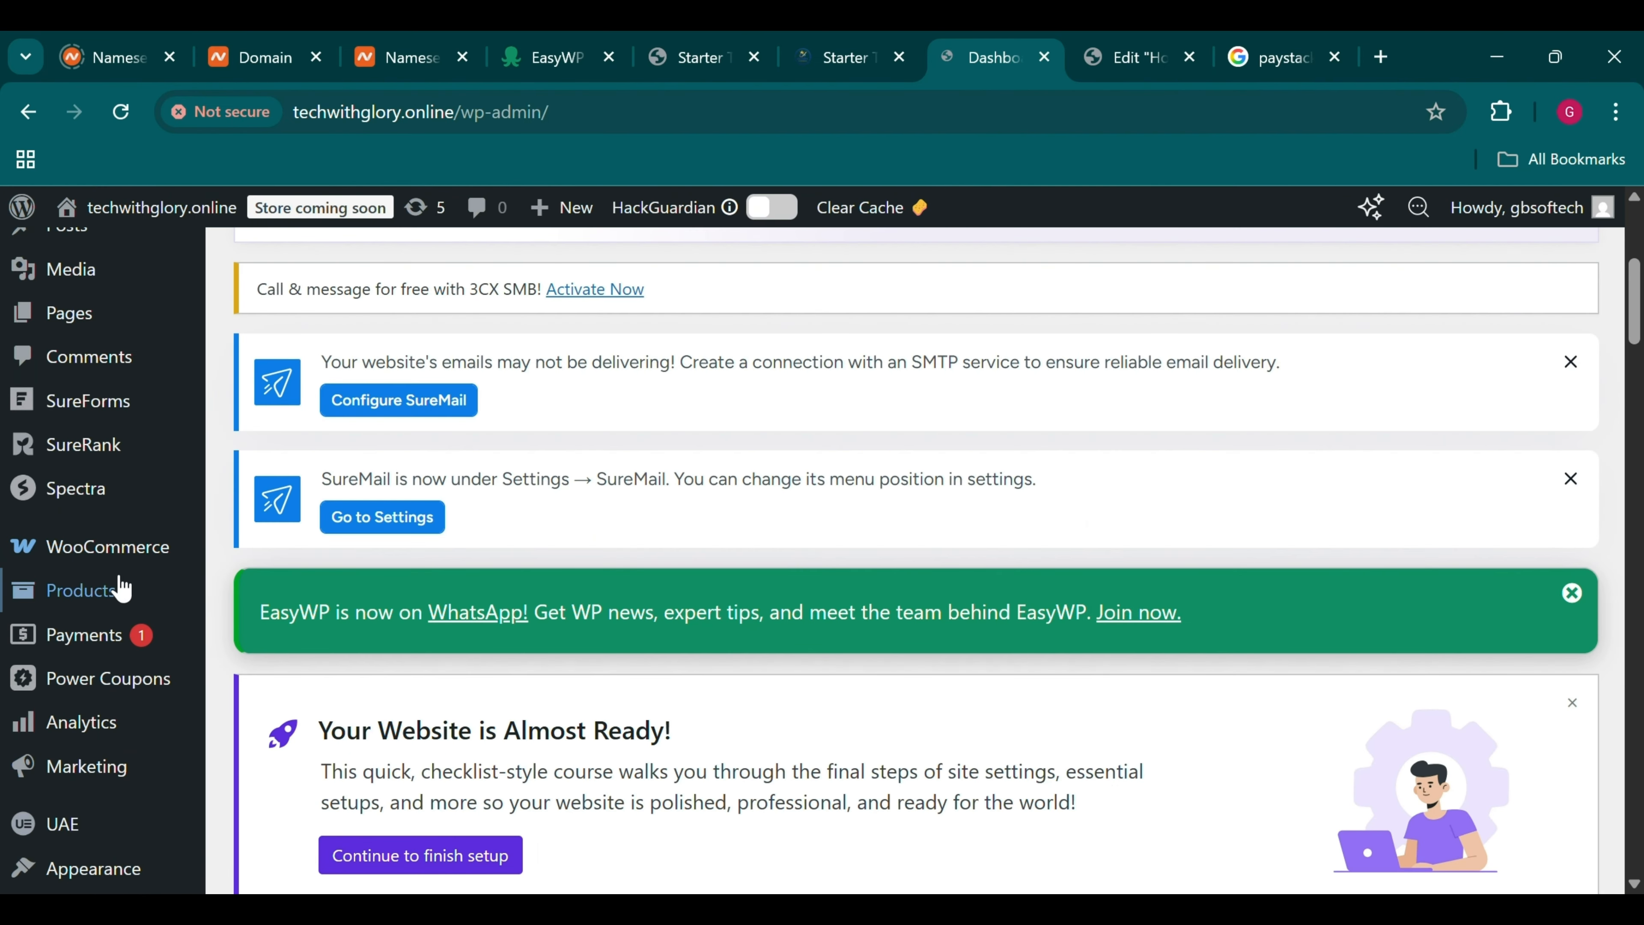
mouse_move(119, 583)
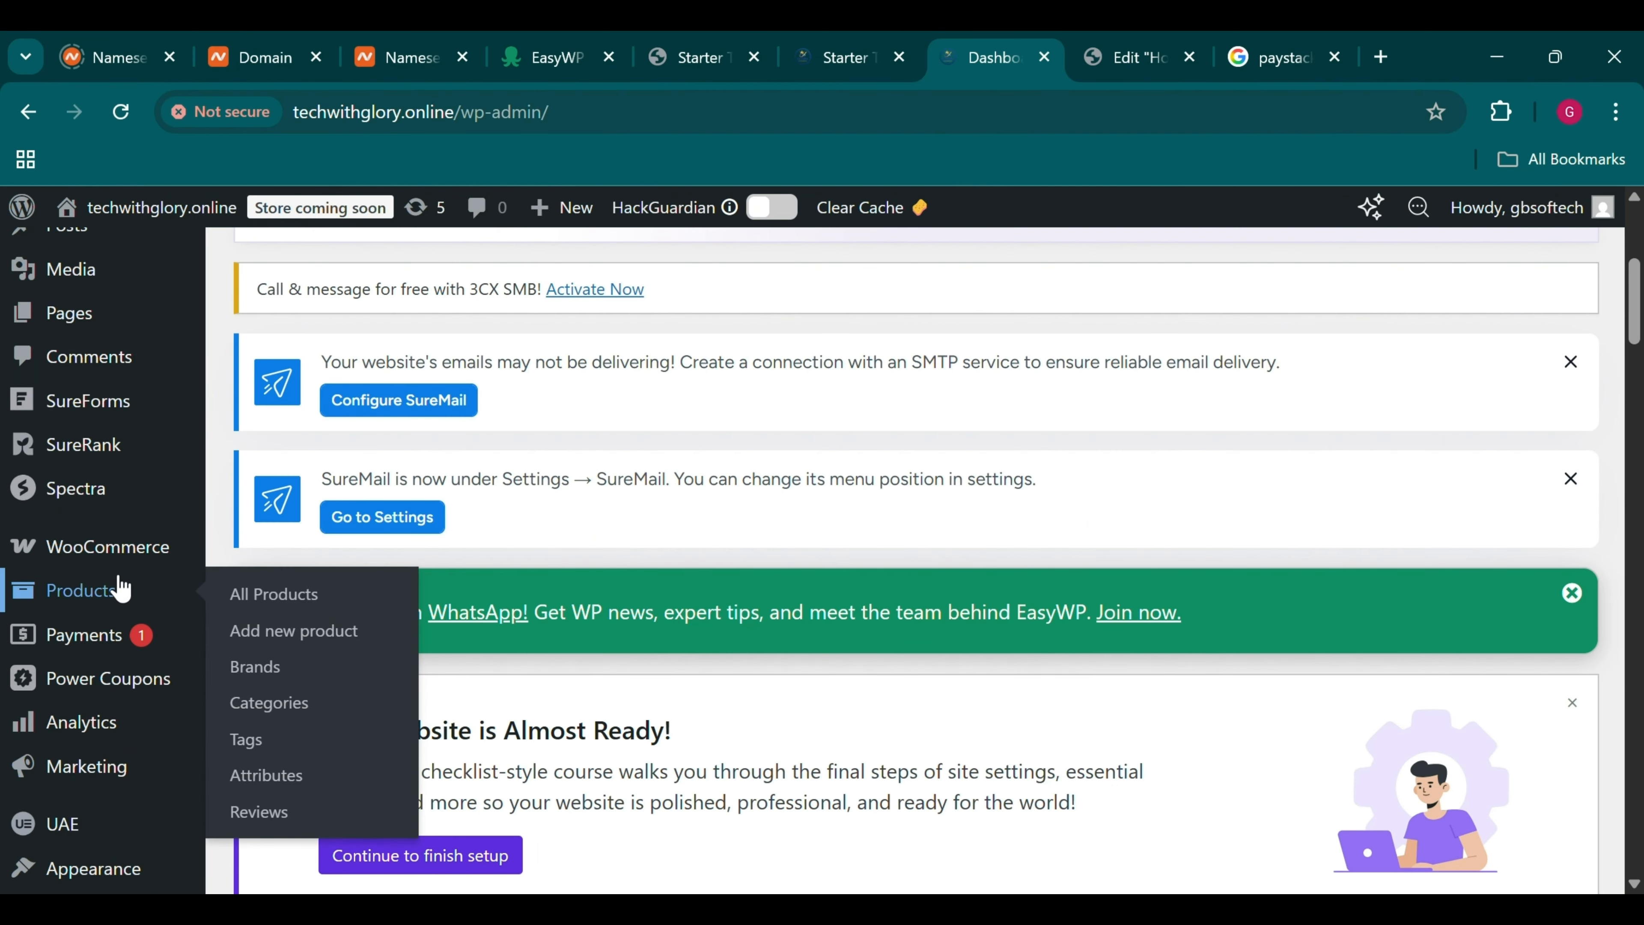
left_click(245, 601)
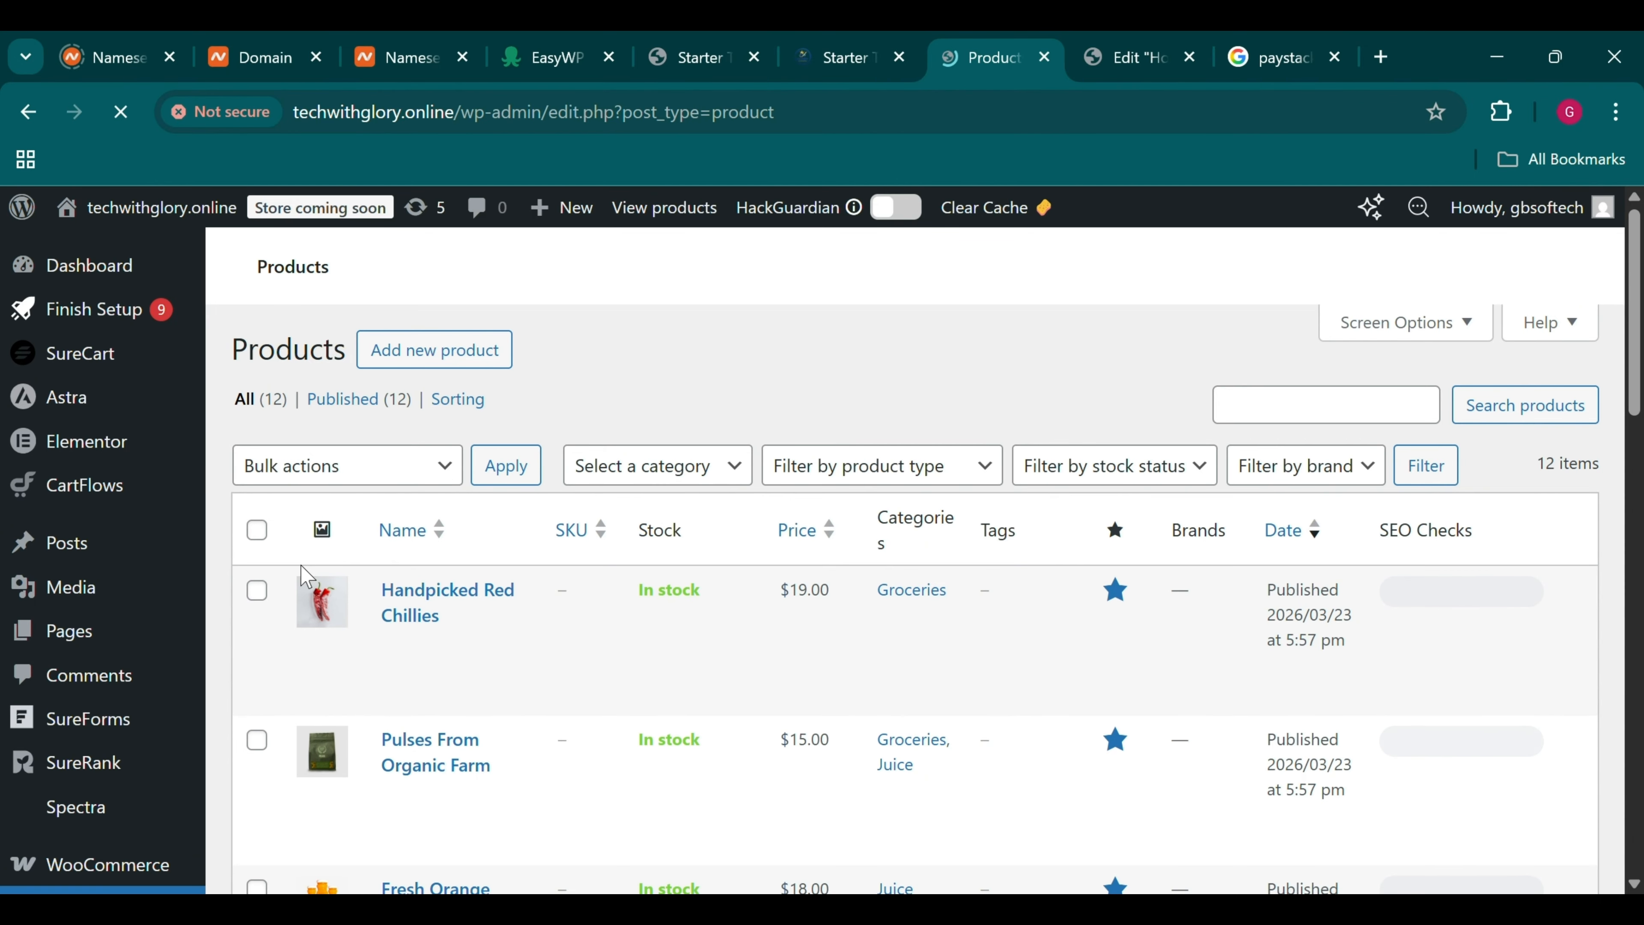
Start a new product named Blueberry
left_click(408, 350)
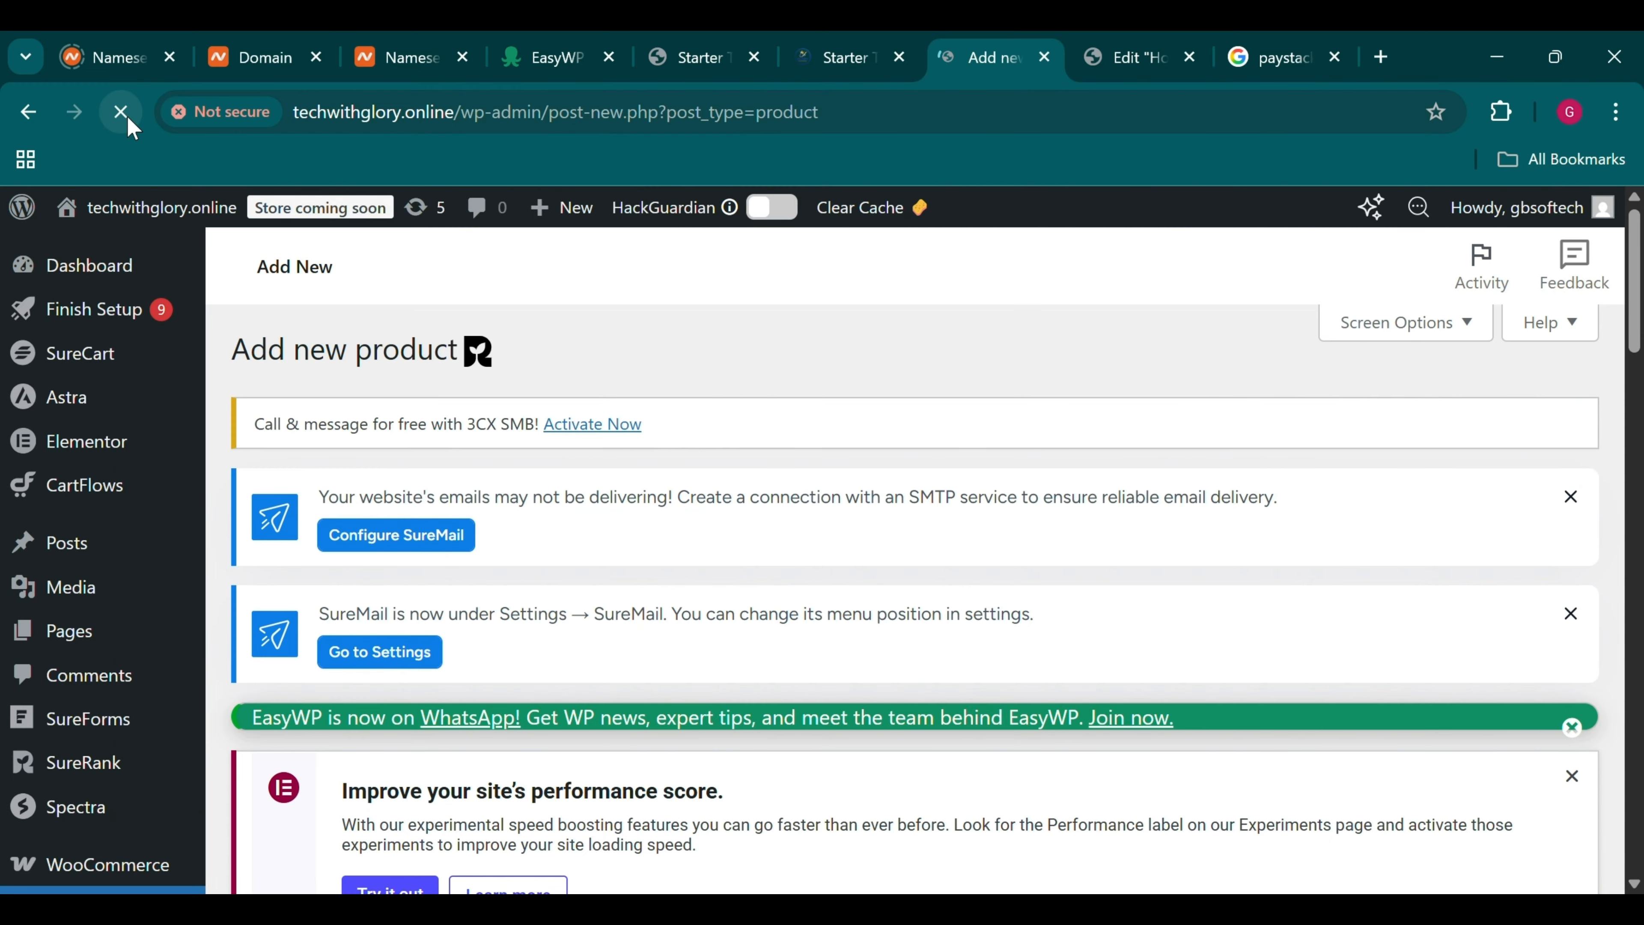
scroll(246, 231, "down", 10)
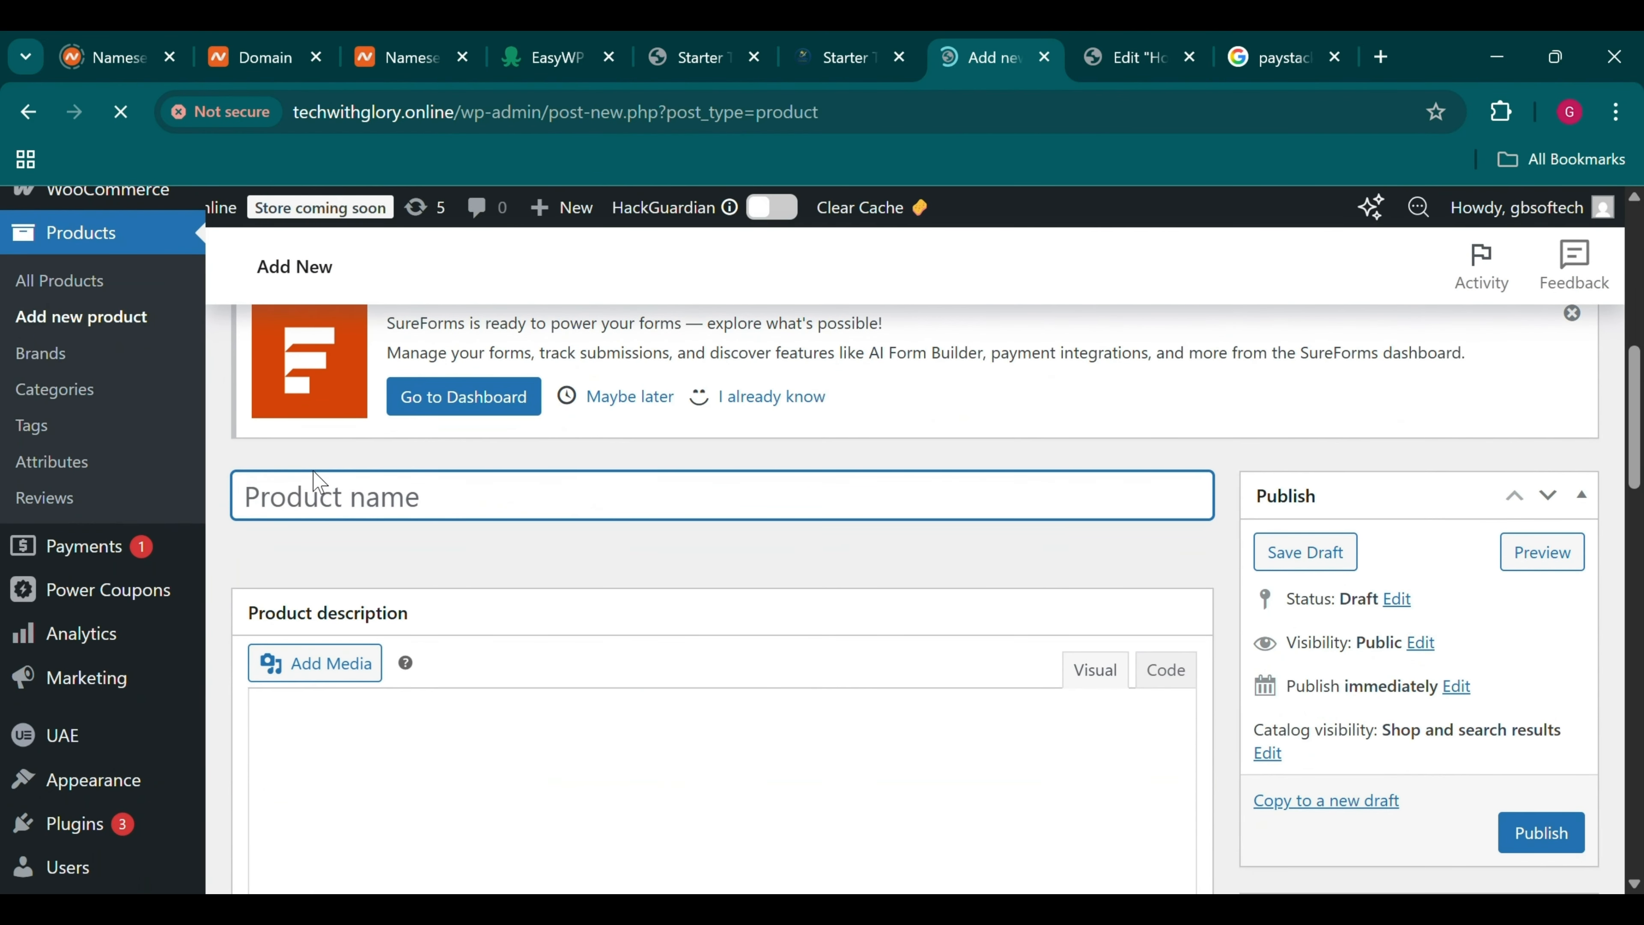
type("B")
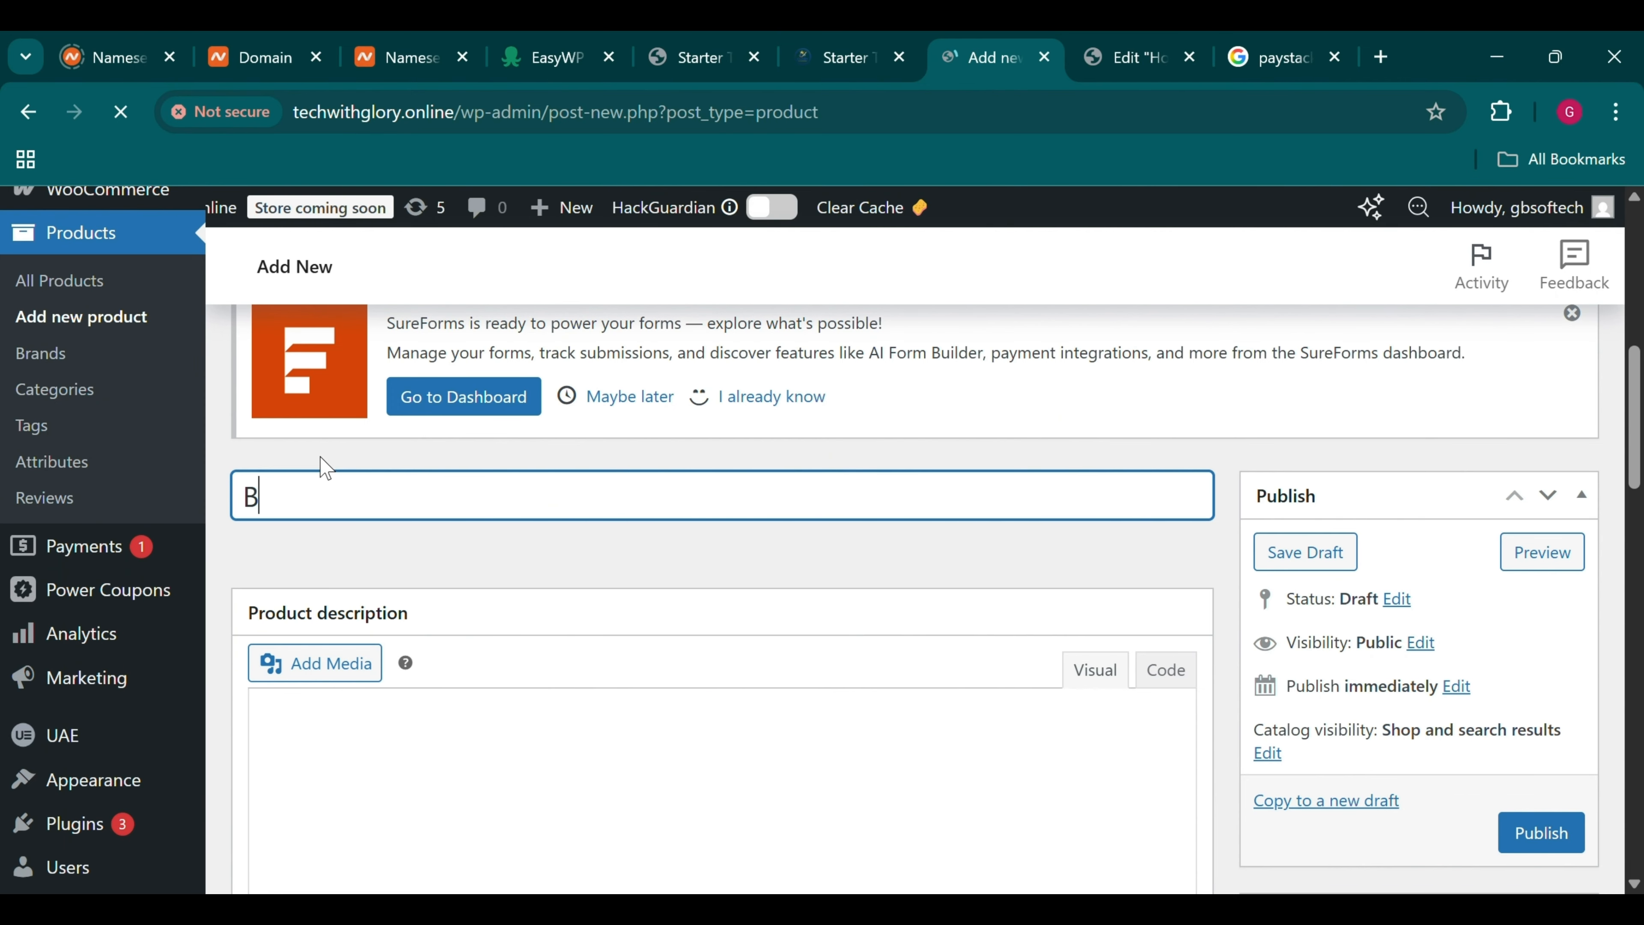
type("lue berry")
key("BackSpace")
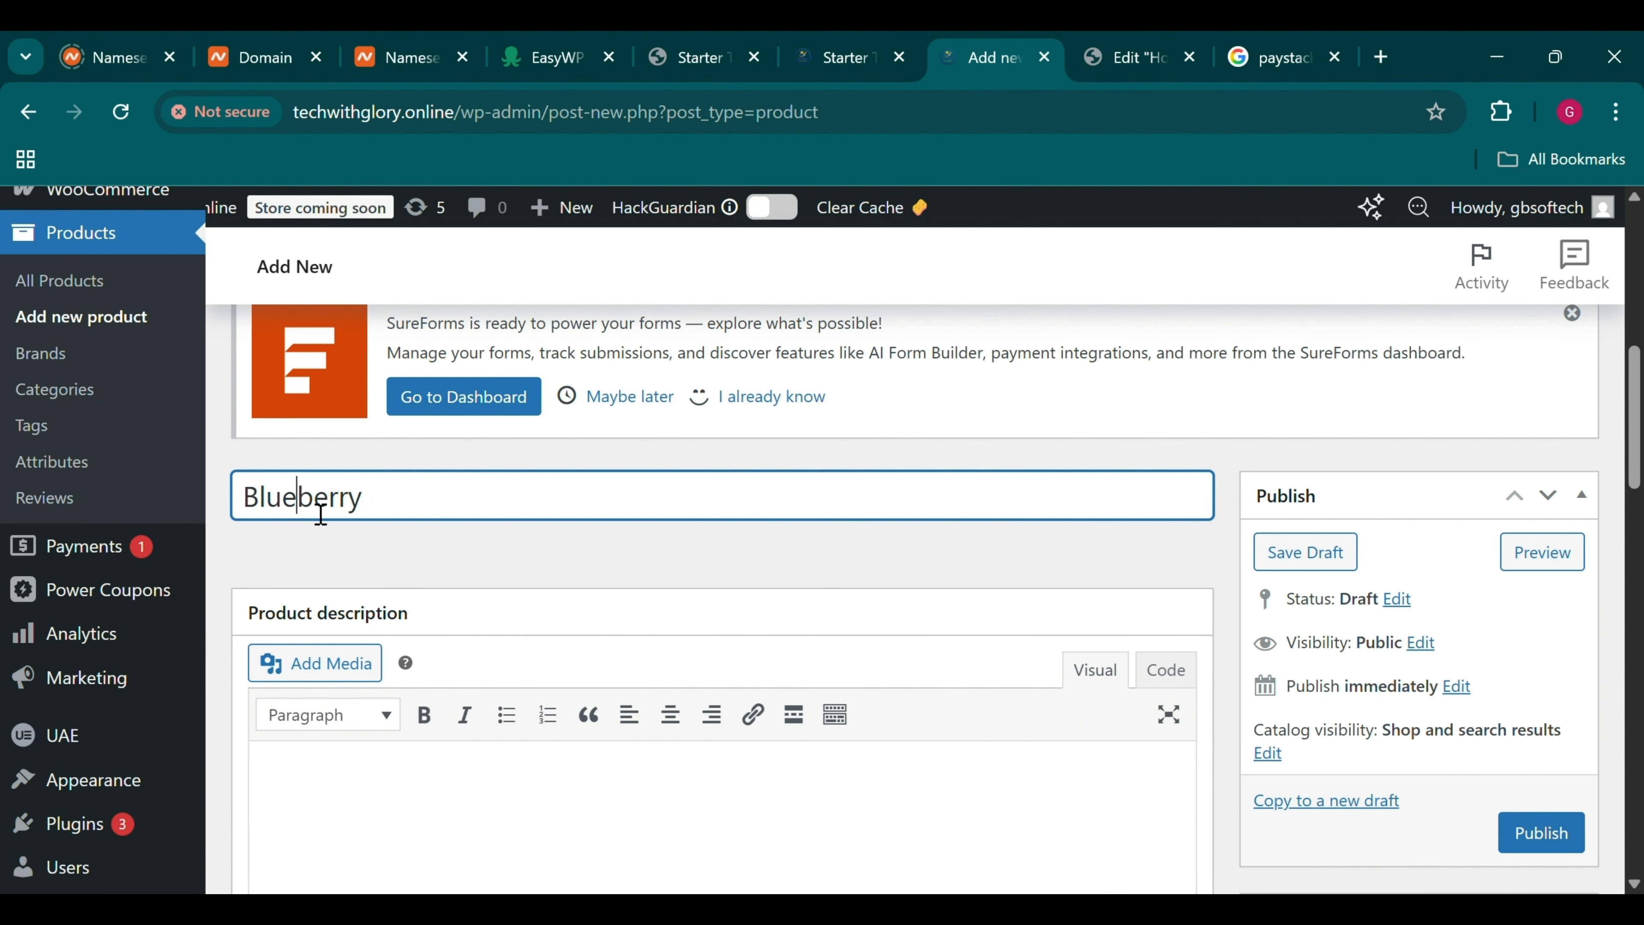
Describe it as 'Neatly harvest blueberries straight from the farm.'
scroll(622, 628, "down", 3)
left_click(631, 634)
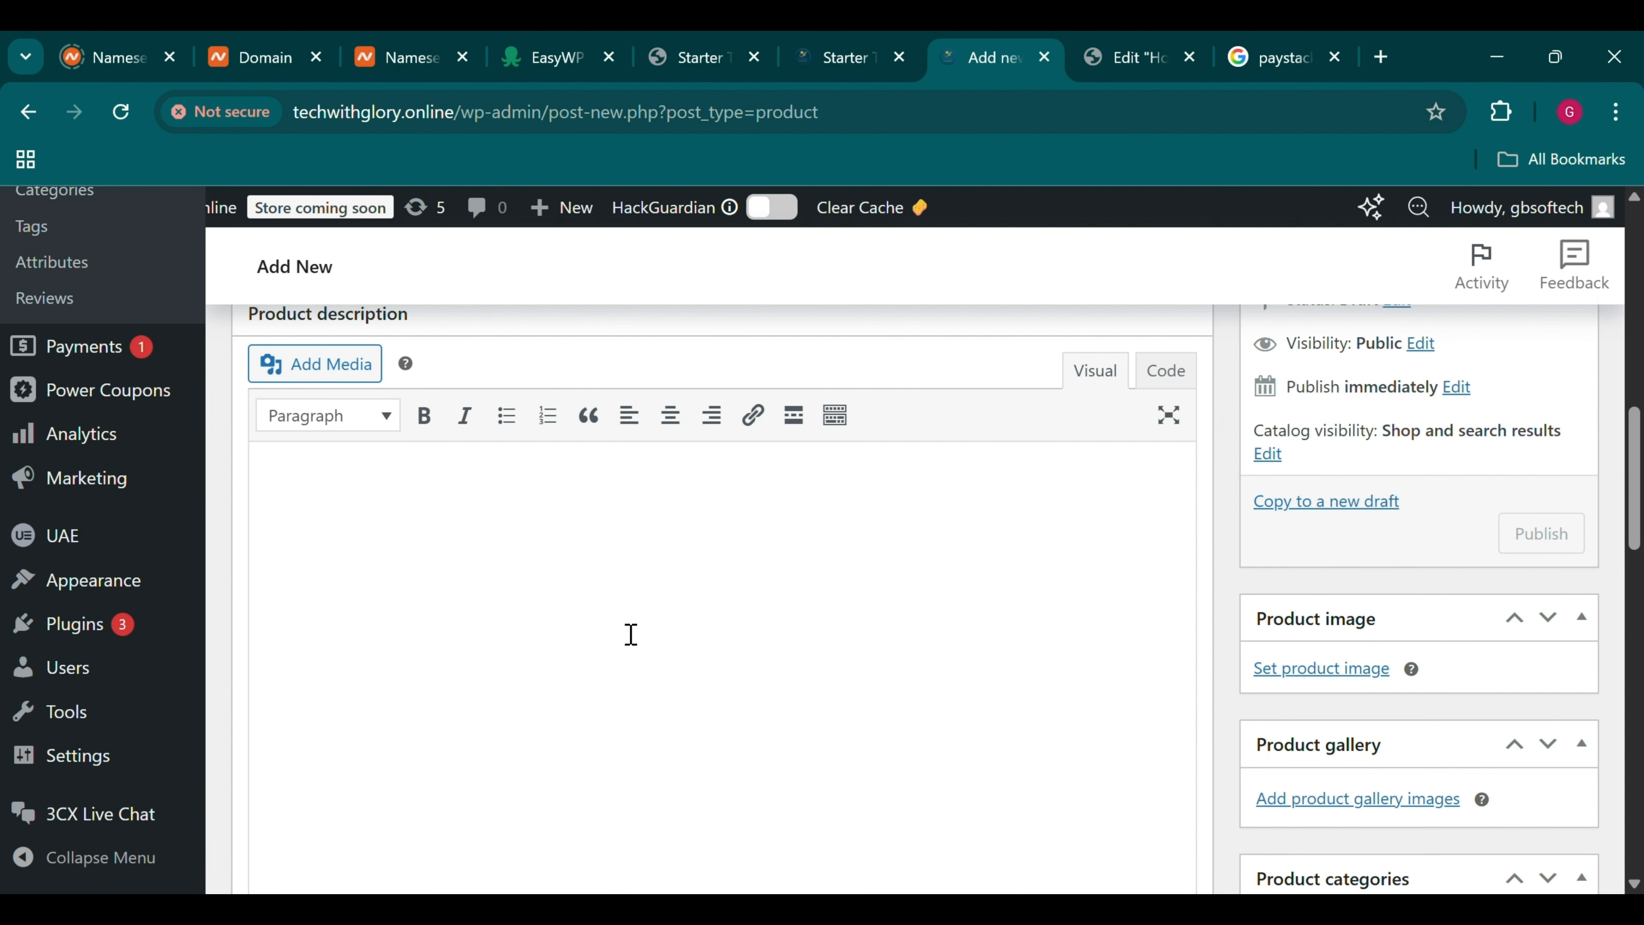
type("N")
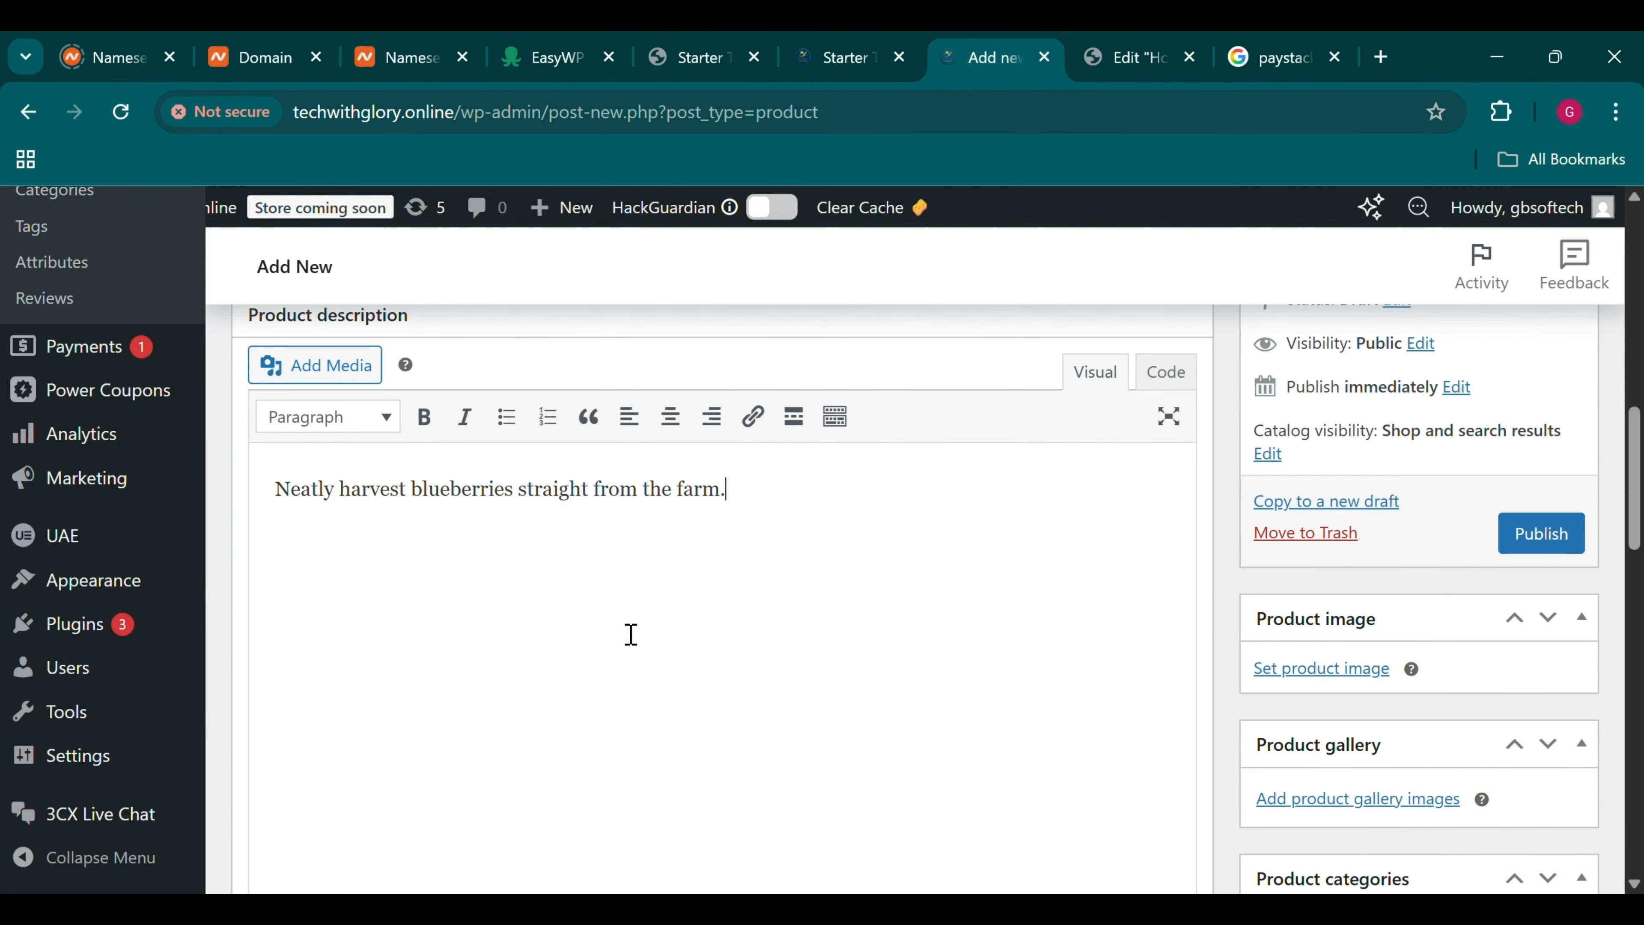
scroll(631, 634, "down", 6)
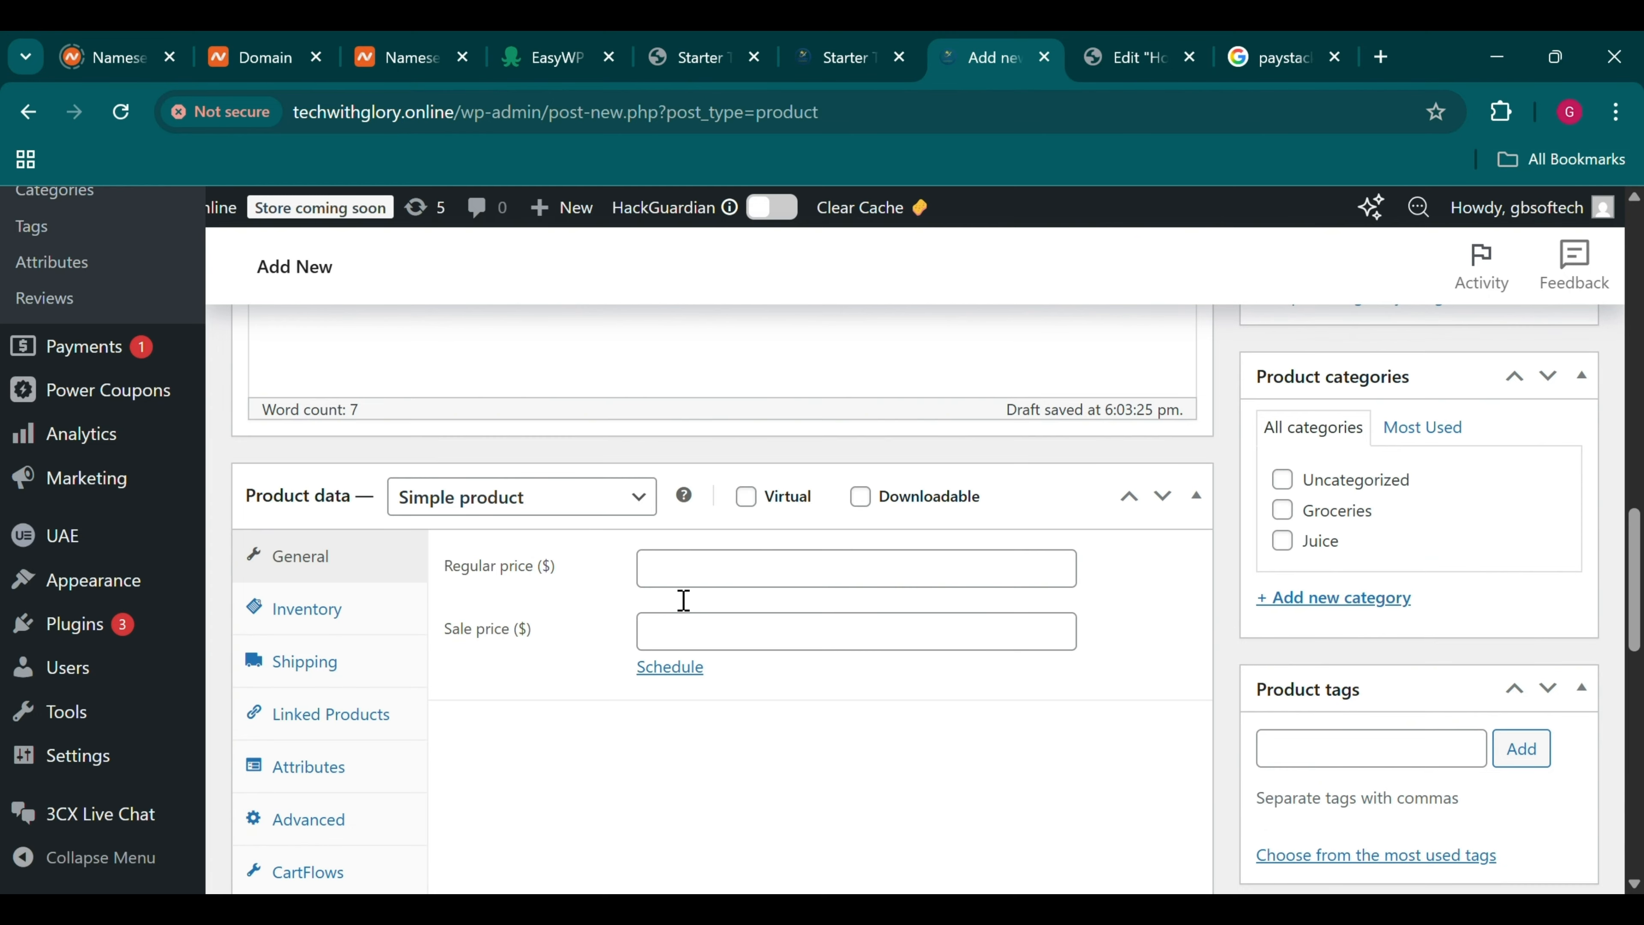
Set the regular price to 50 and assign the Groceries category
left_click(685, 590)
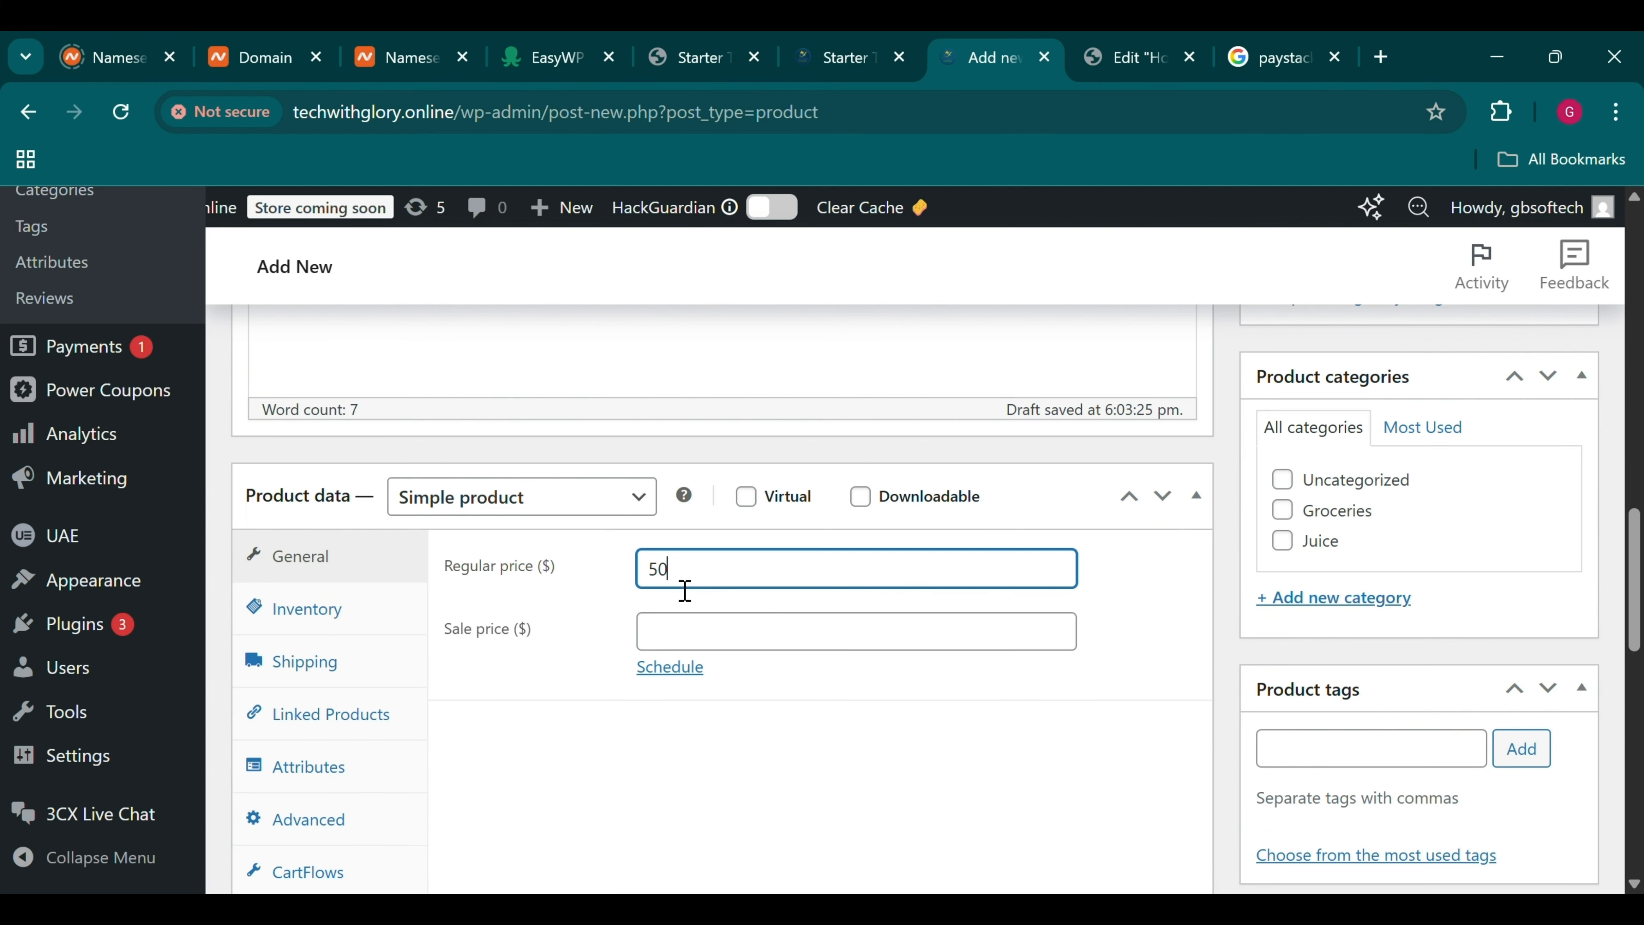
left_click(1301, 521)
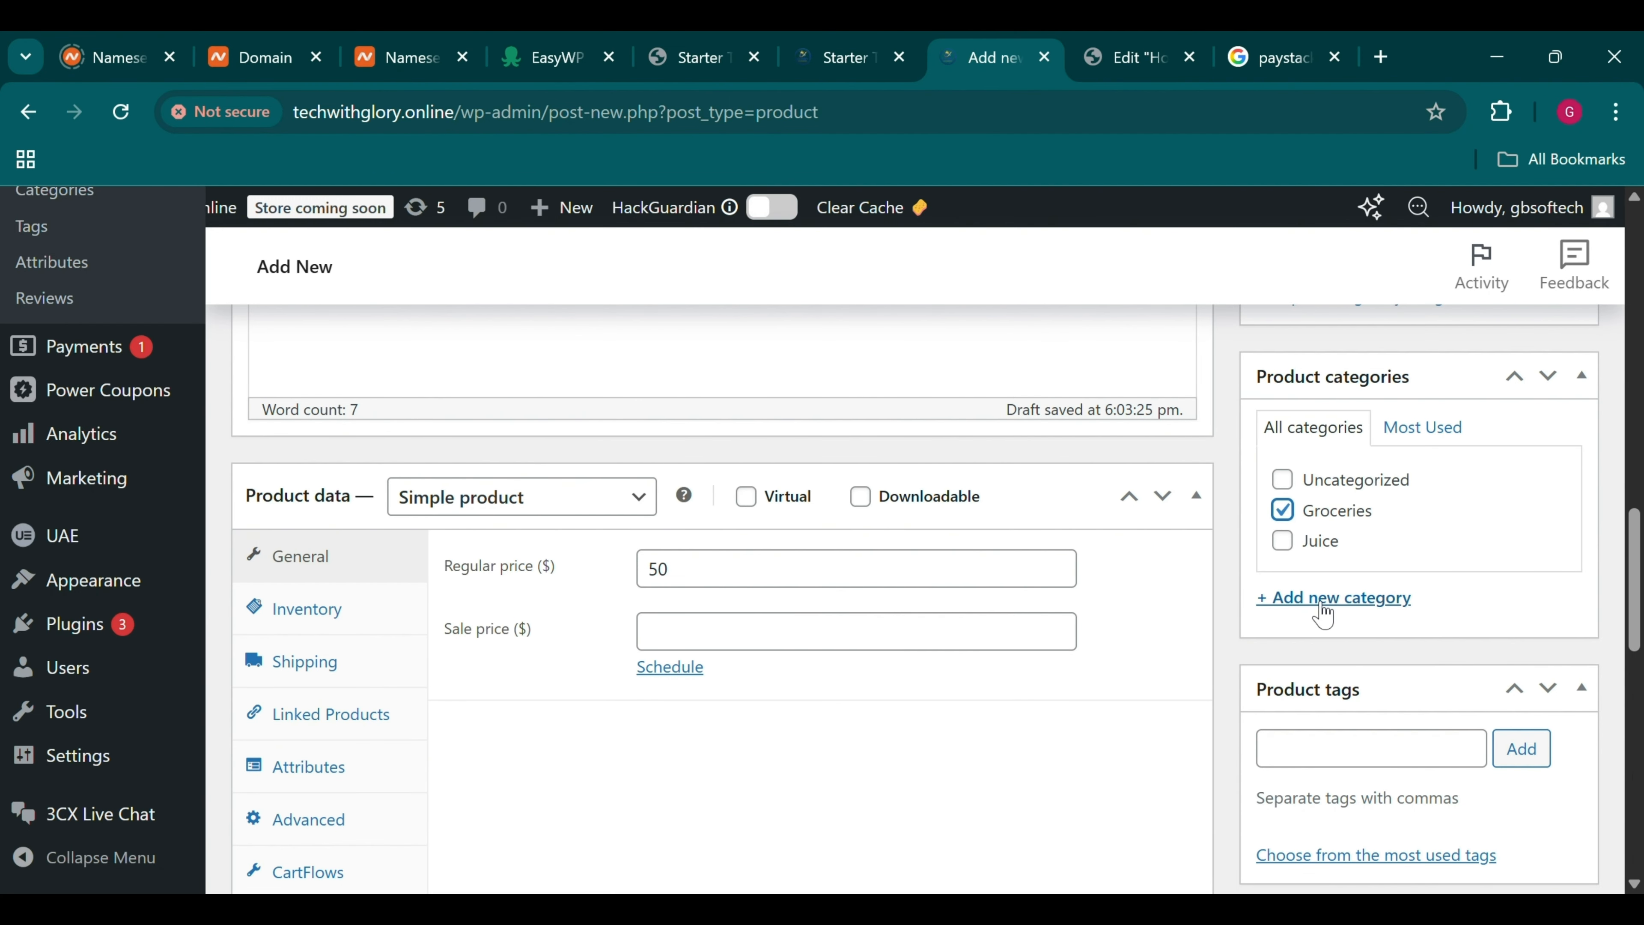
scroll(471, 455, "down", 7)
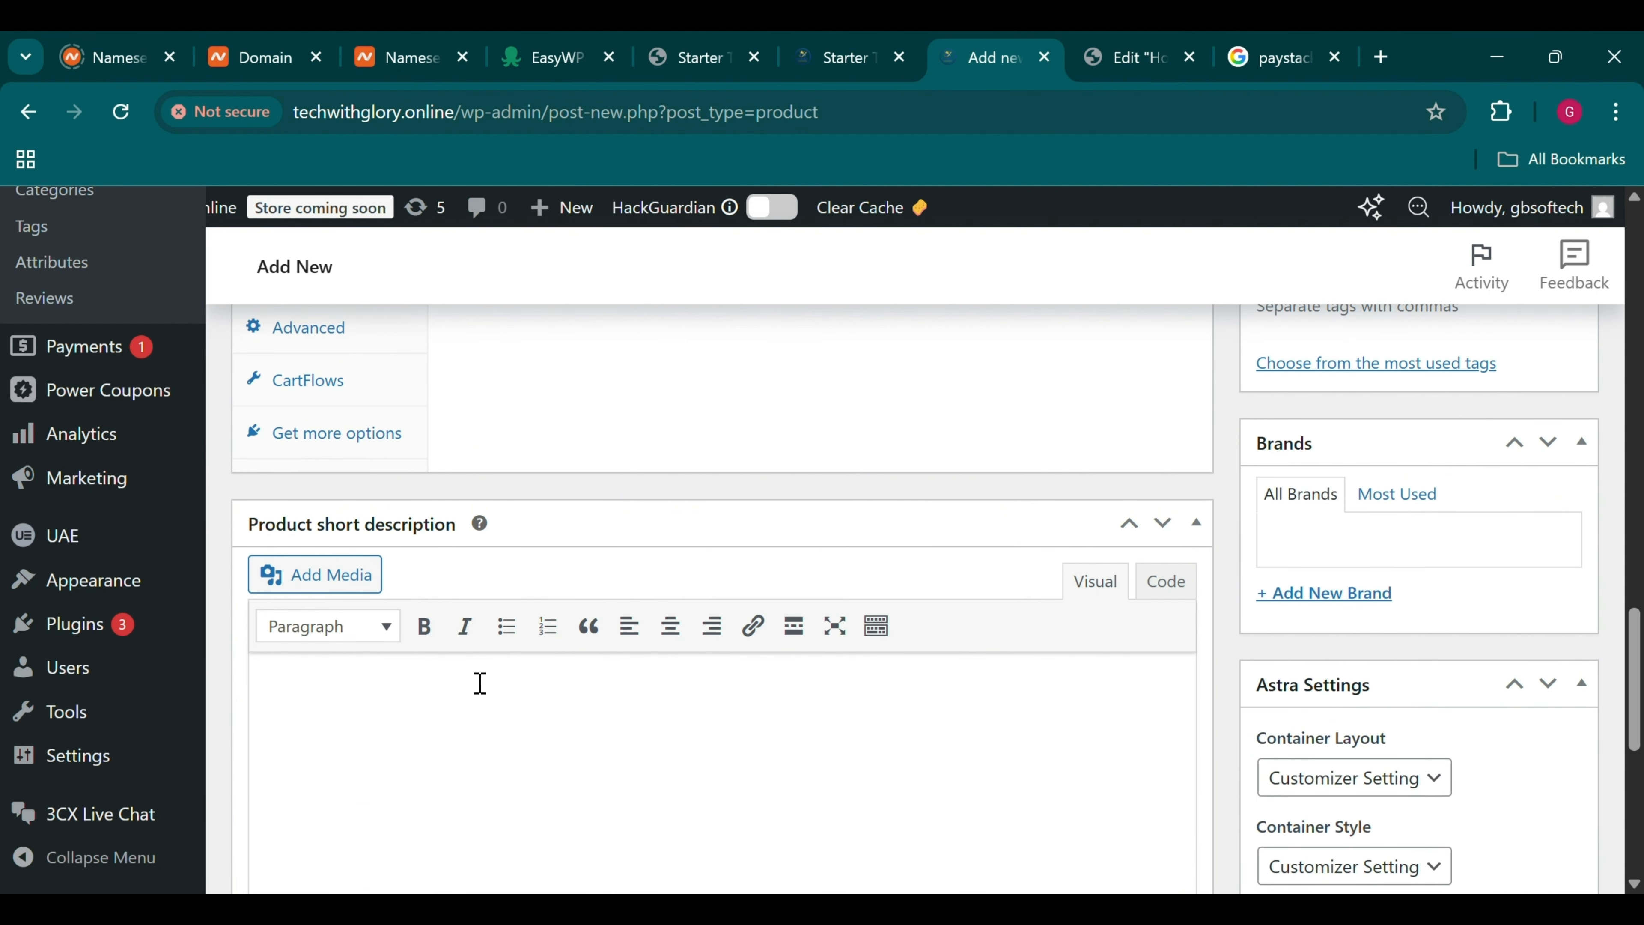
scroll(480, 684, "up", 10)
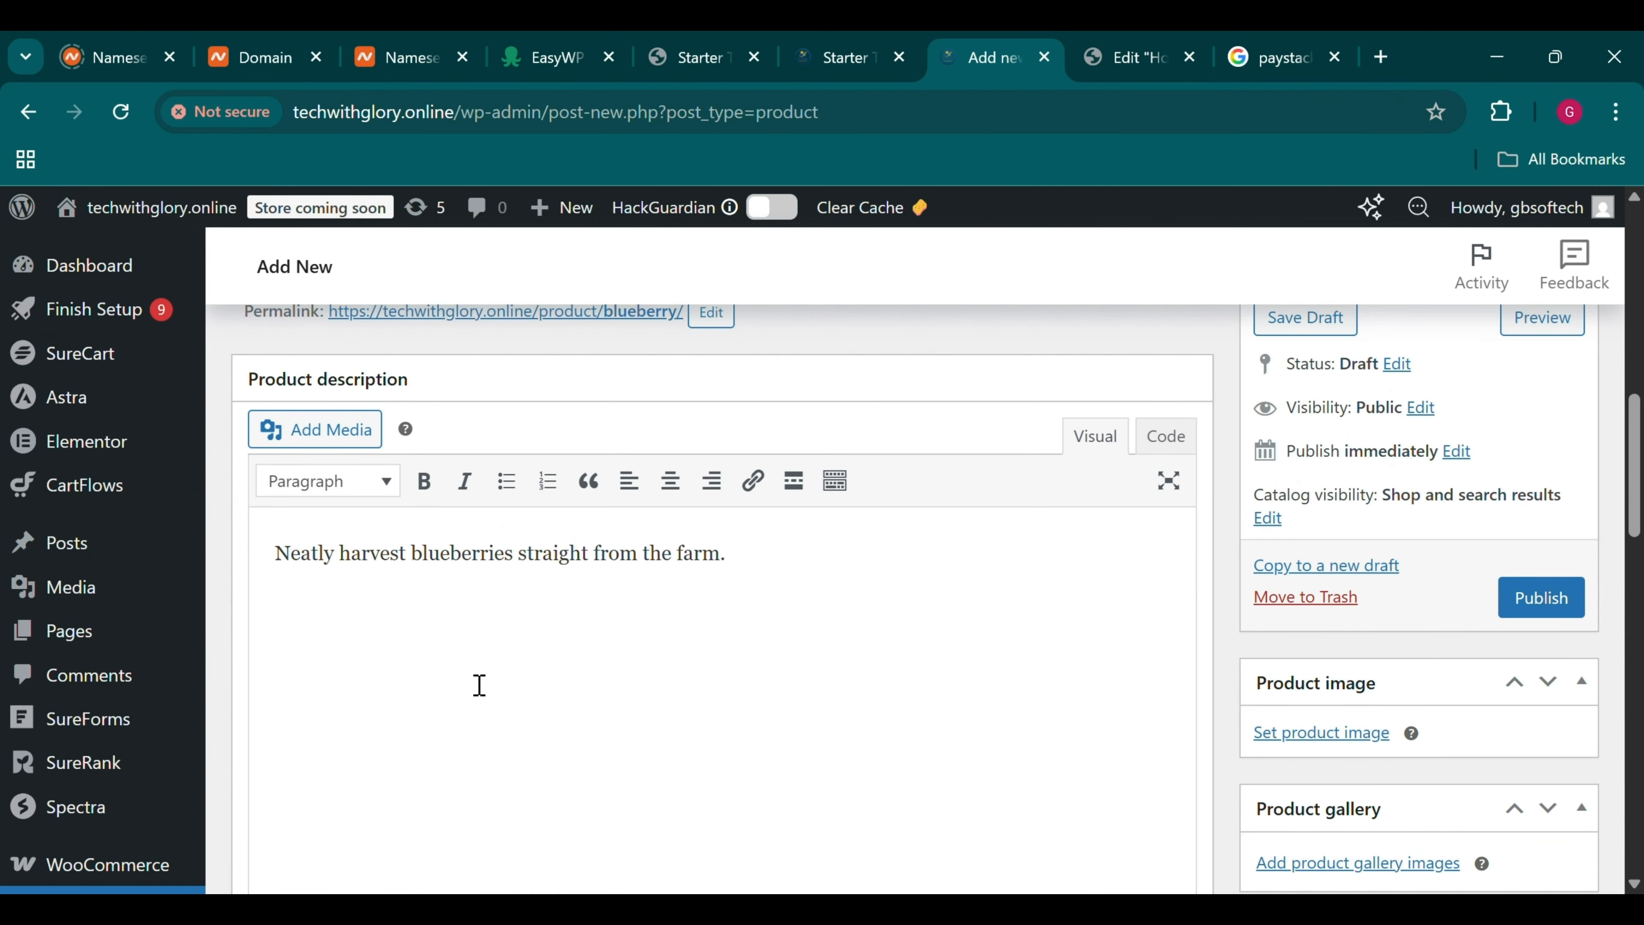
Copy the product description into the Product short description
key("ctrl+a")
key("ctrl+c")
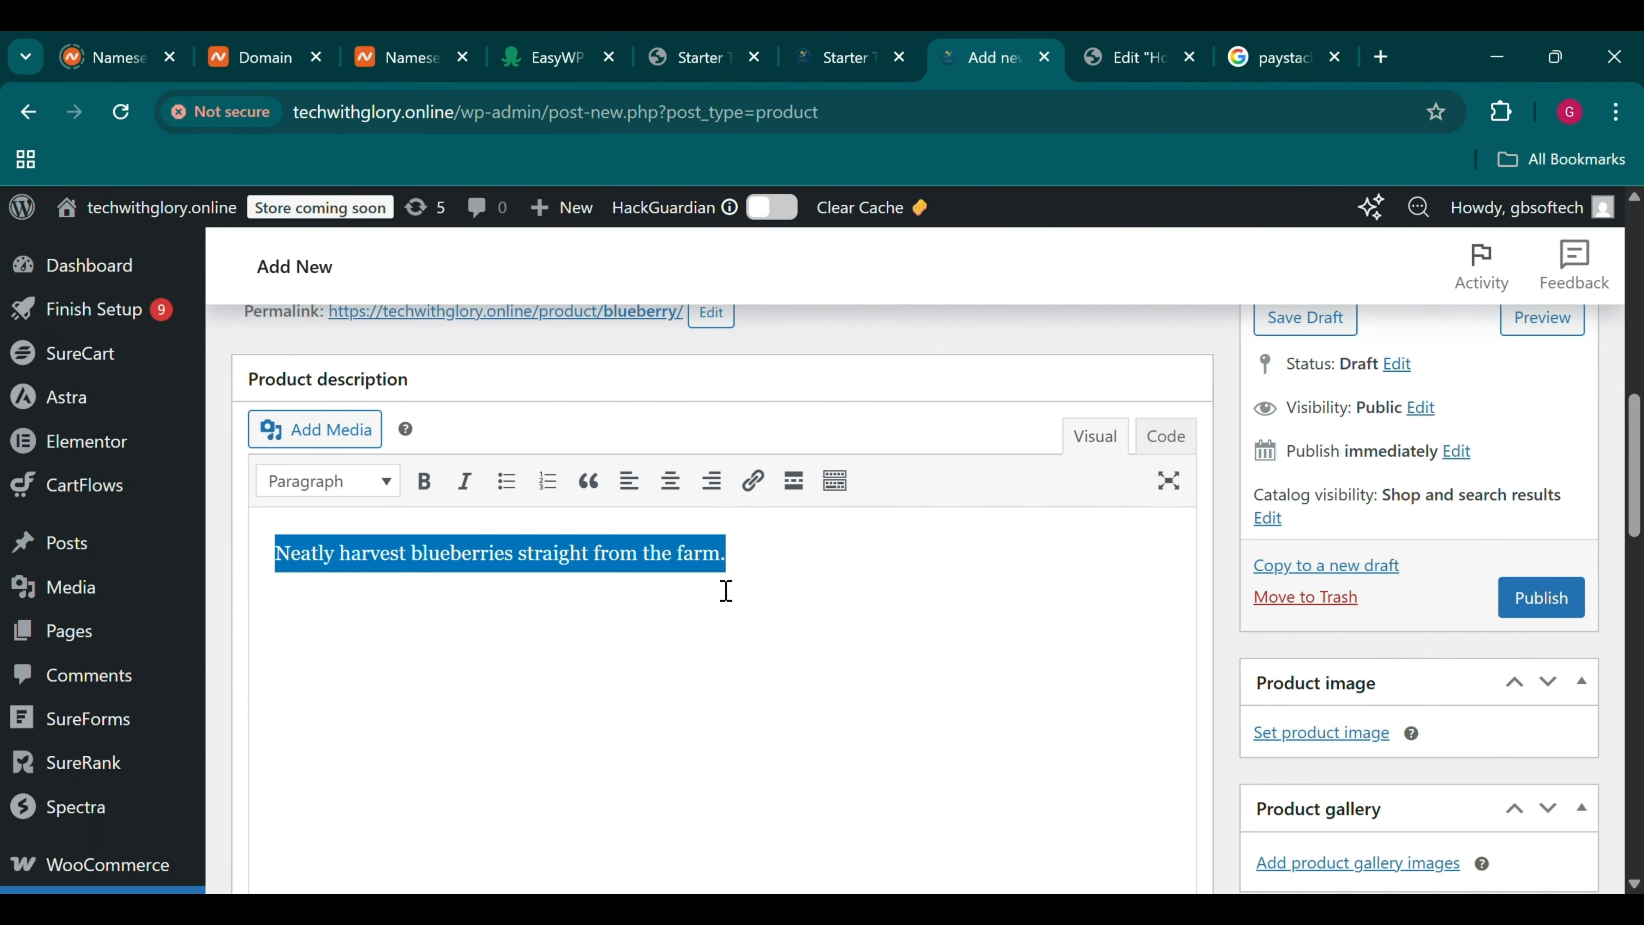
scroll(783, 417, "down", 14)
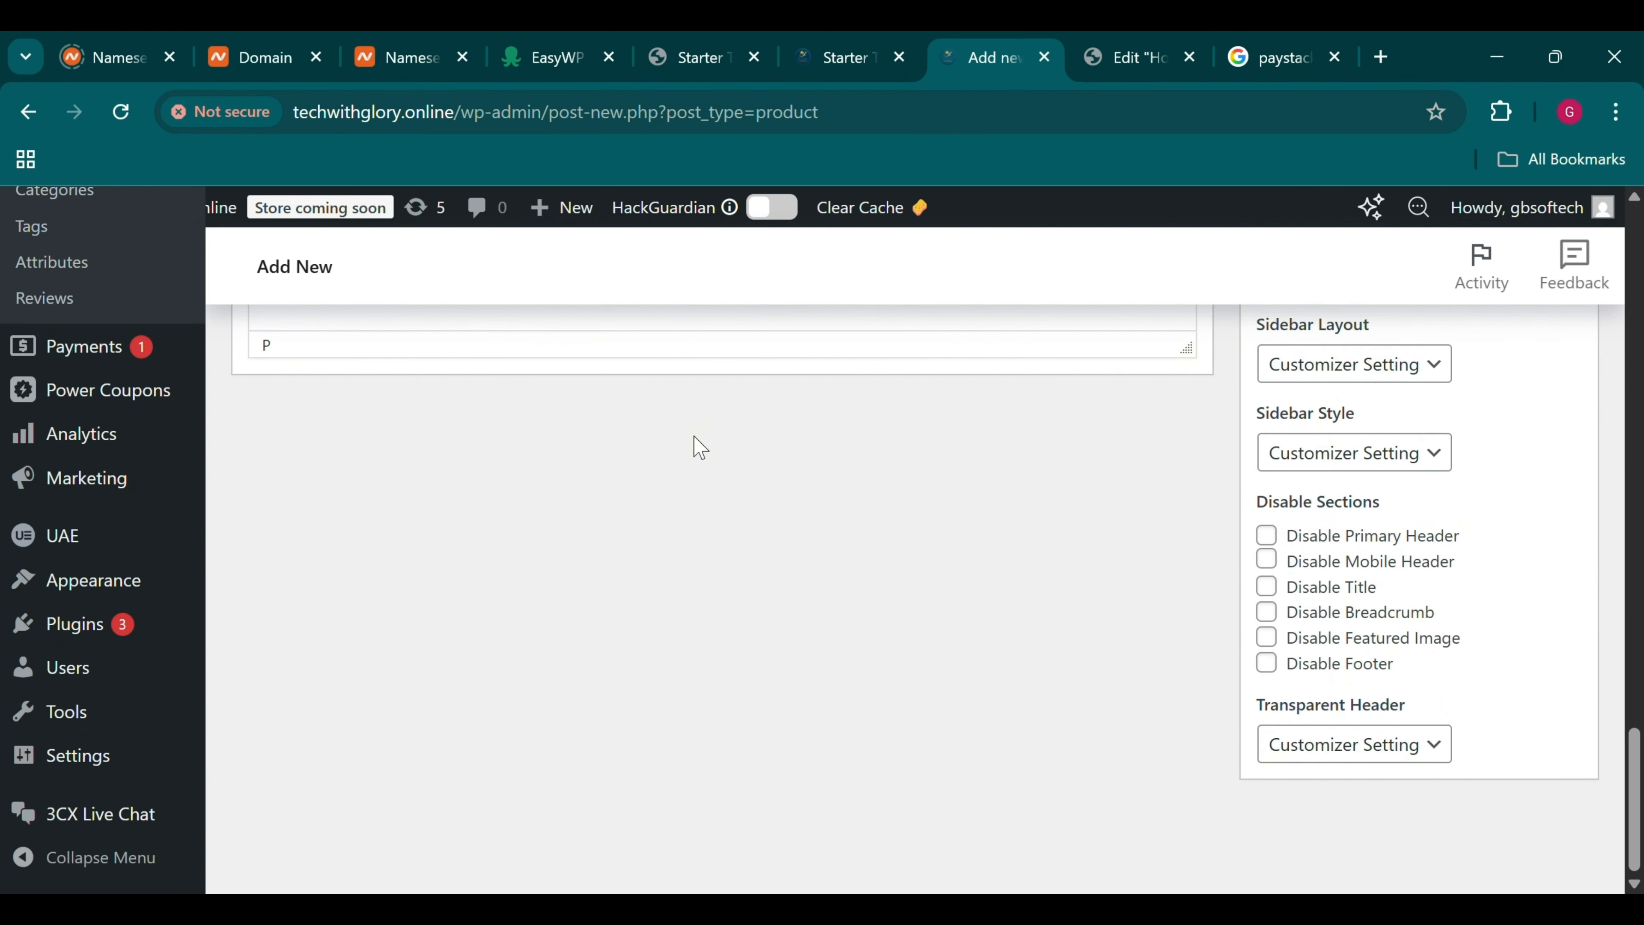
scroll(695, 447, "up", 5)
left_click(617, 477)
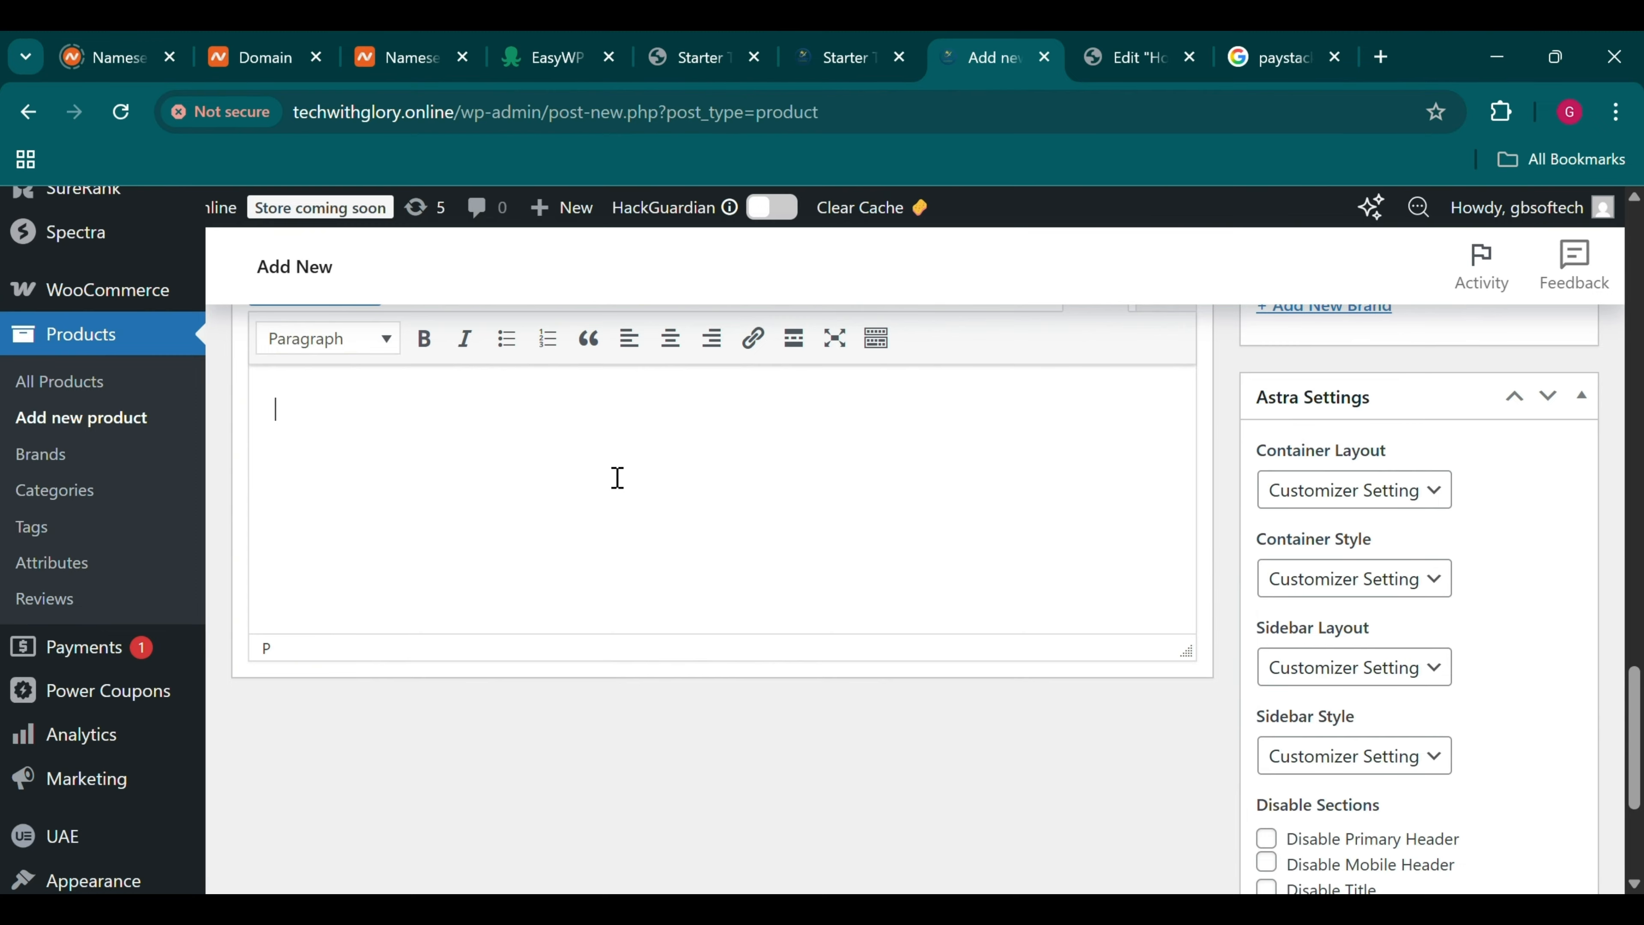
key("ctrl+v")
scroll(618, 478, "up", 10)
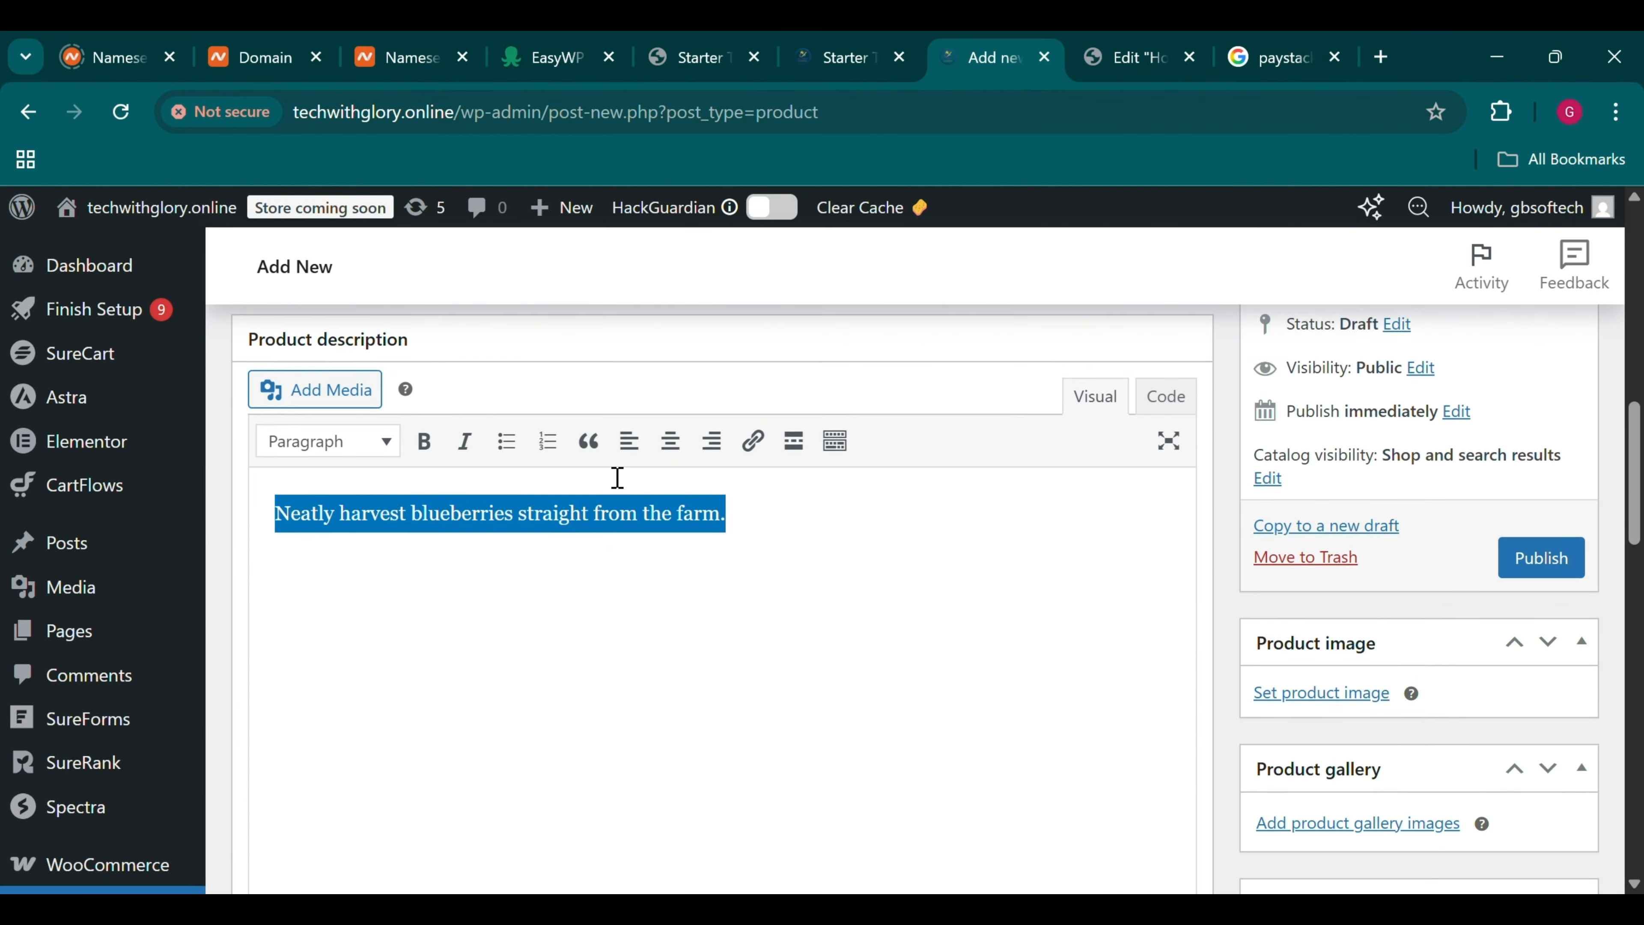
scroll(617, 477, "up", 3)
scroll(866, 489, "down", 7)
scroll(1288, 454, "up", 2)
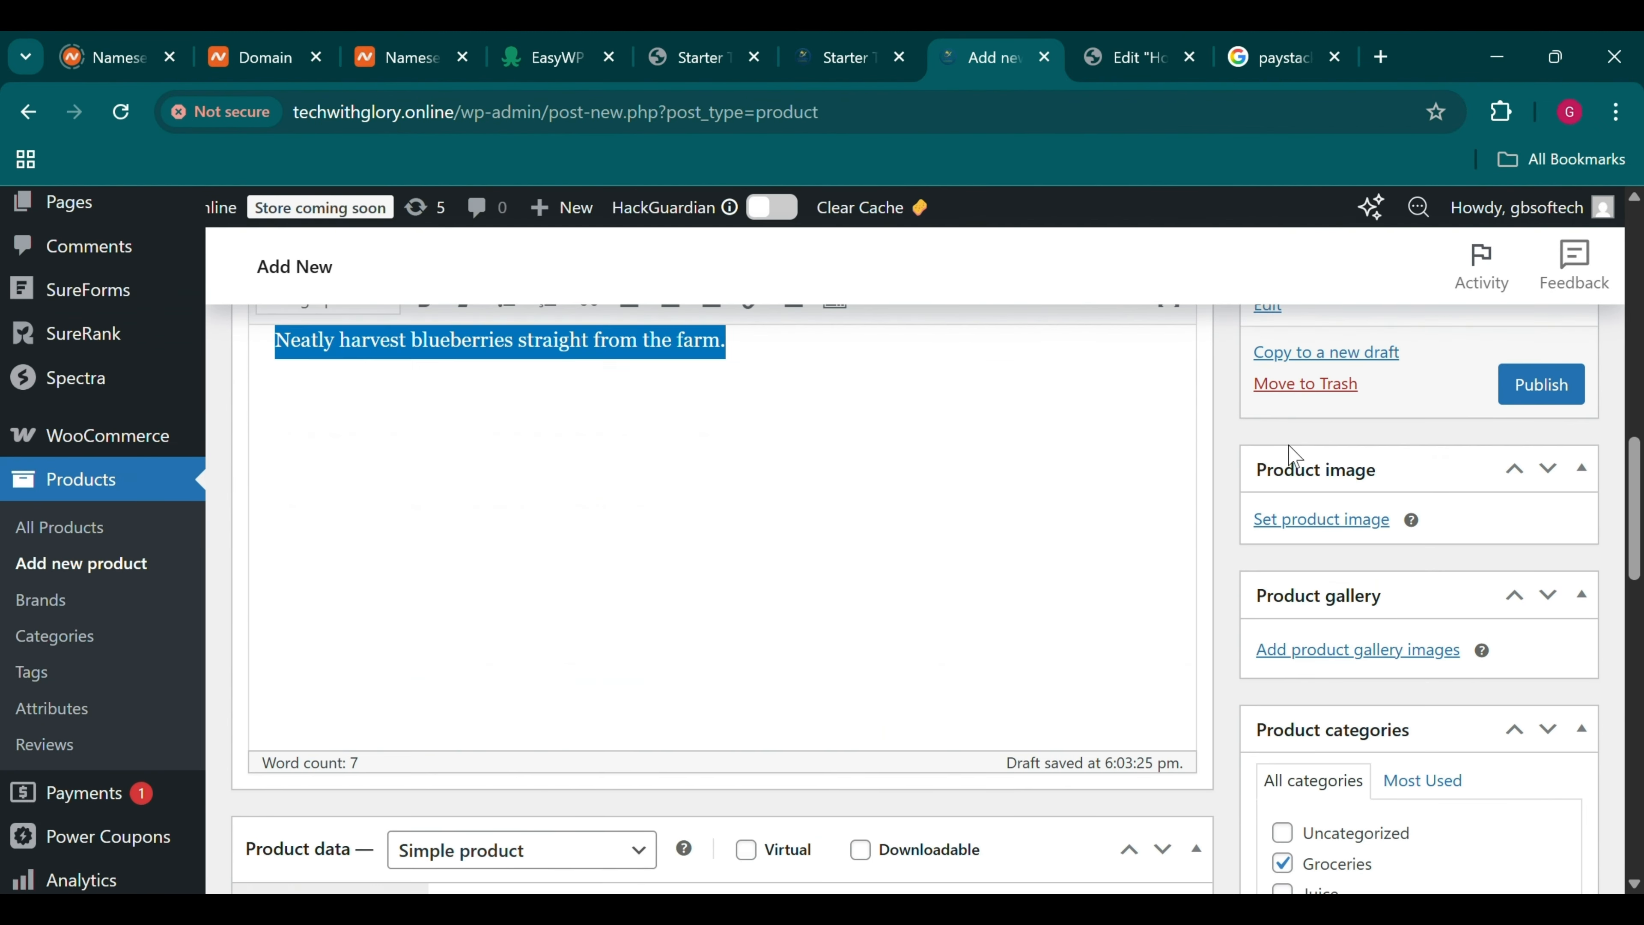
scroll(1288, 454, "up", 1)
Load more media items and set the grape bunch photo image-02.jpg as Blueberry's product image
left_click(1342, 552)
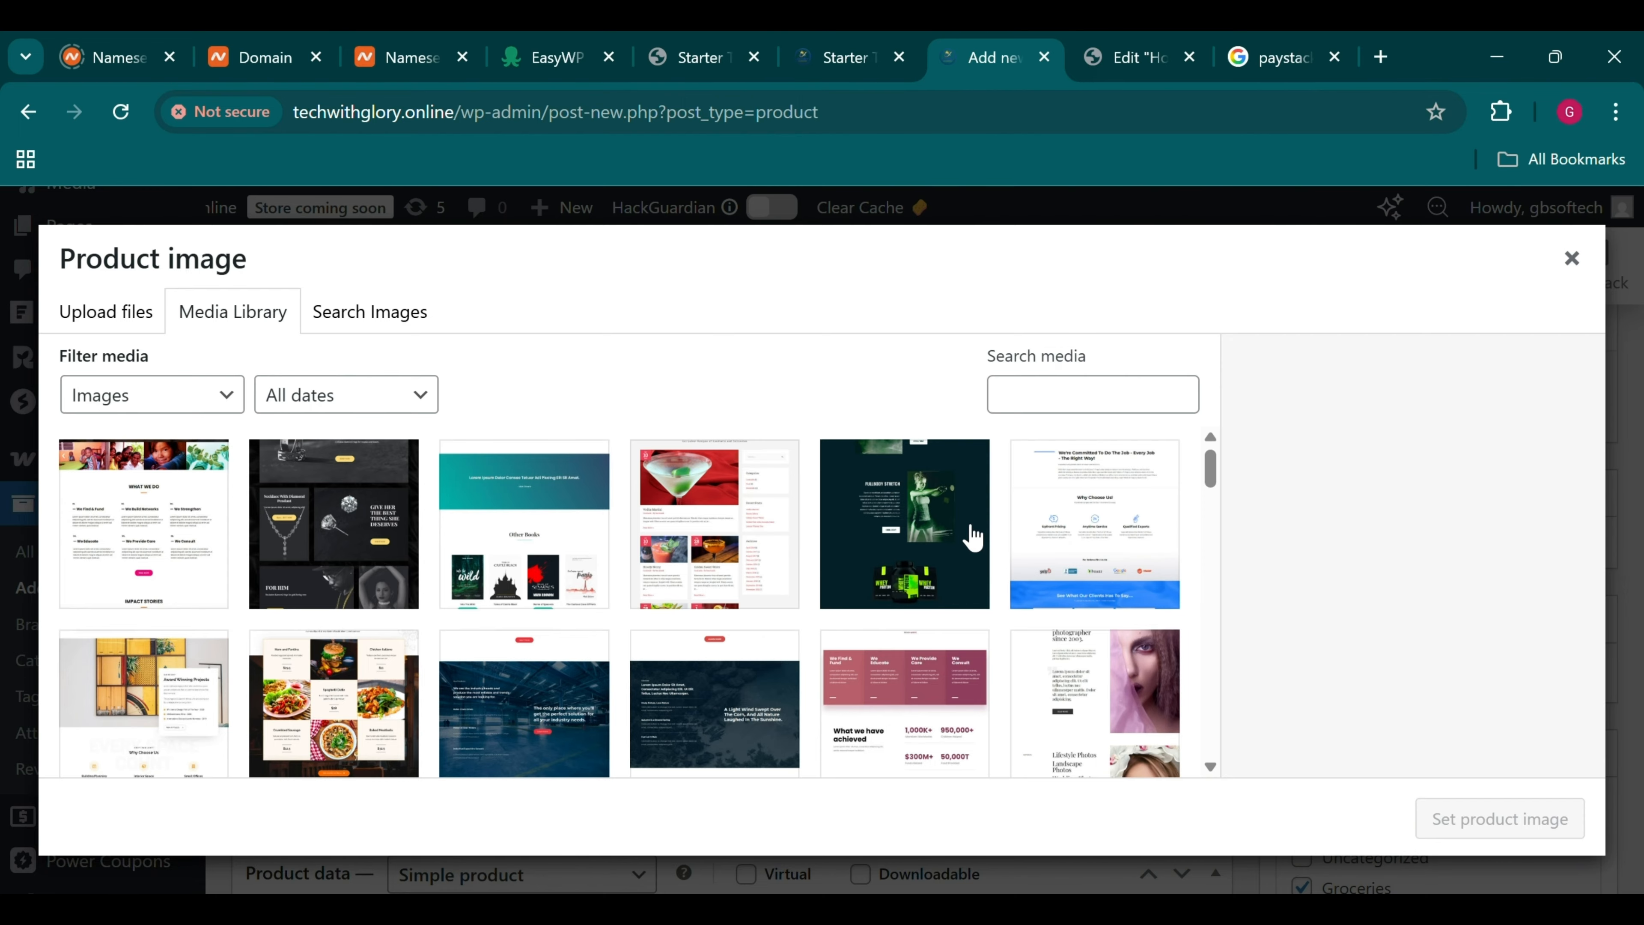
scroll(972, 536, "down", 20)
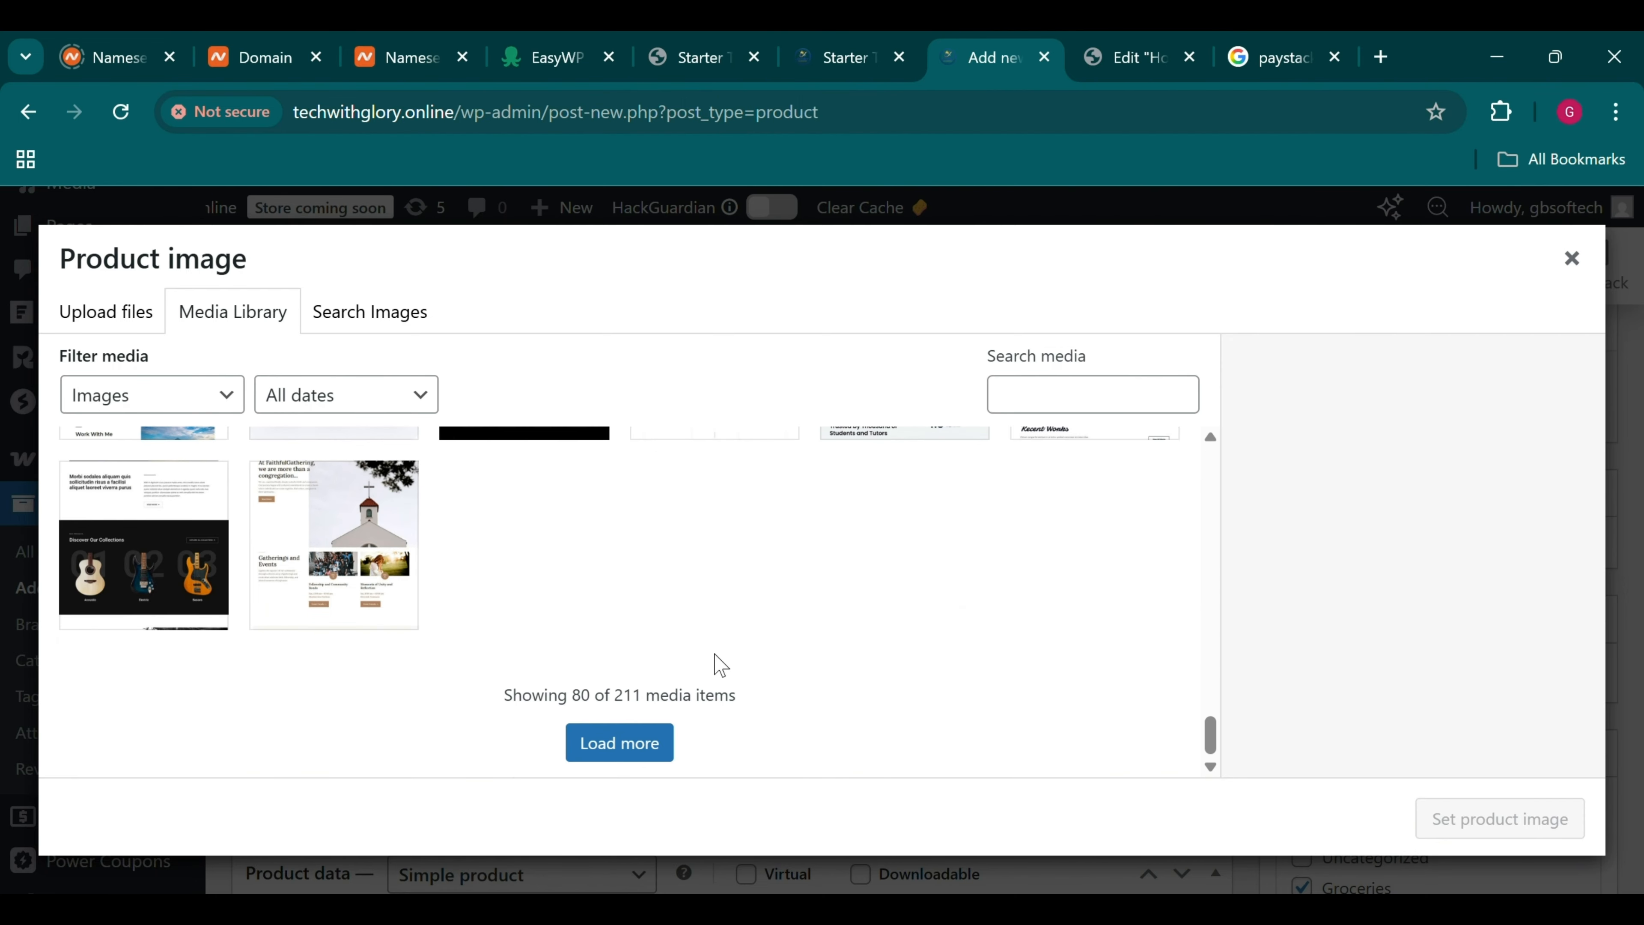
left_click(666, 745)
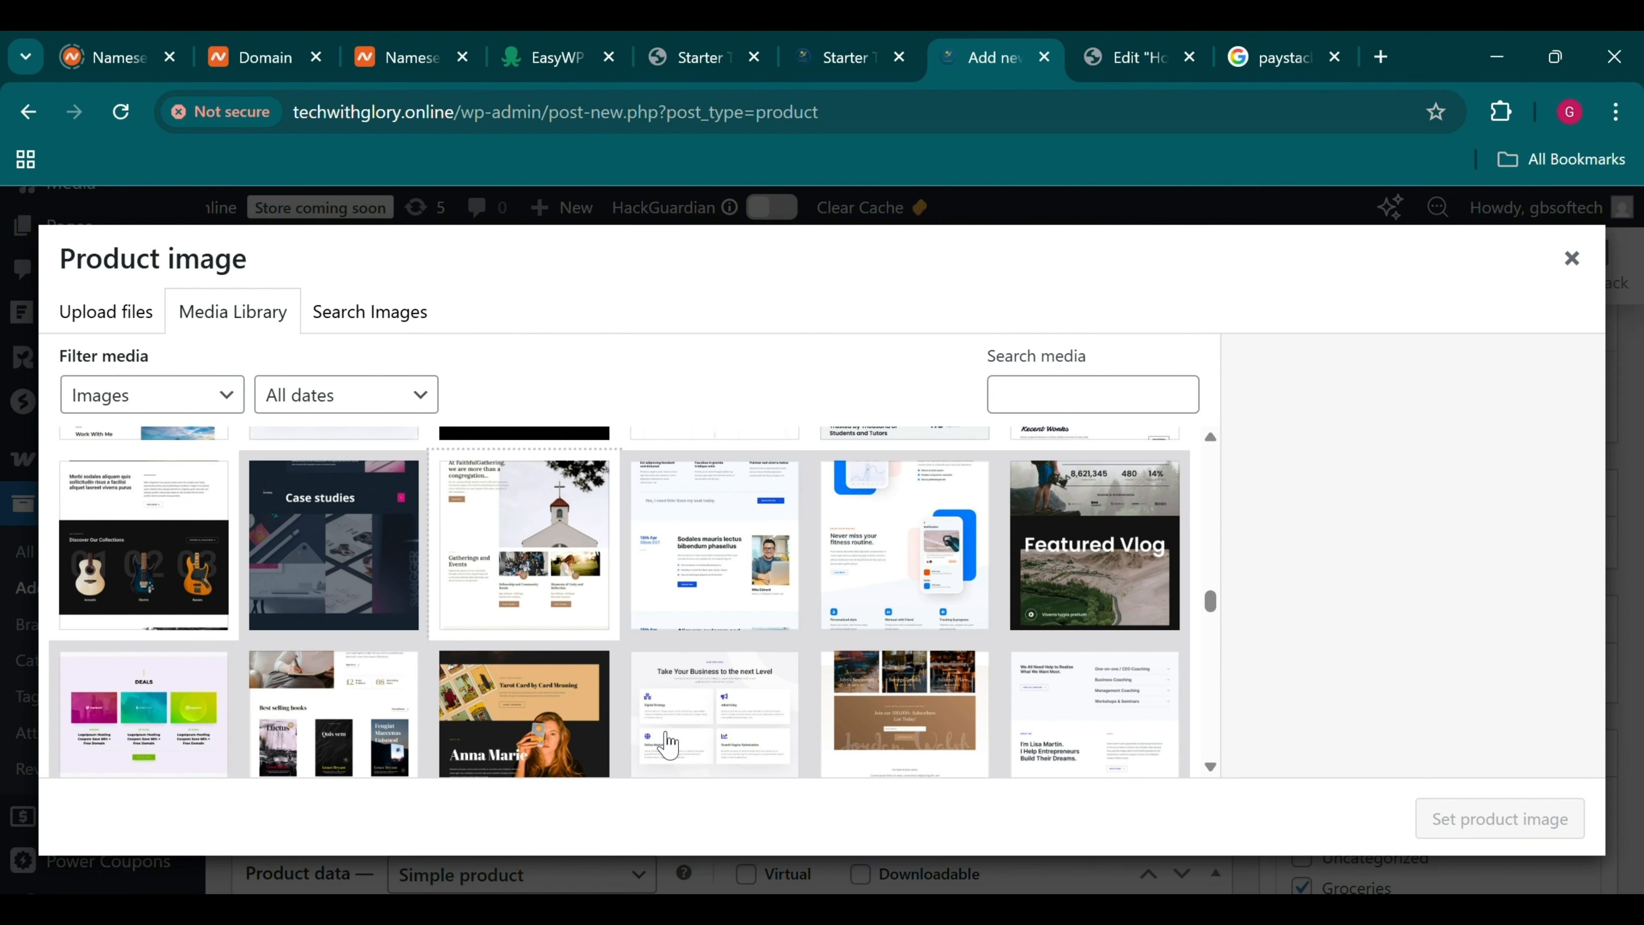
left_click(464, 736)
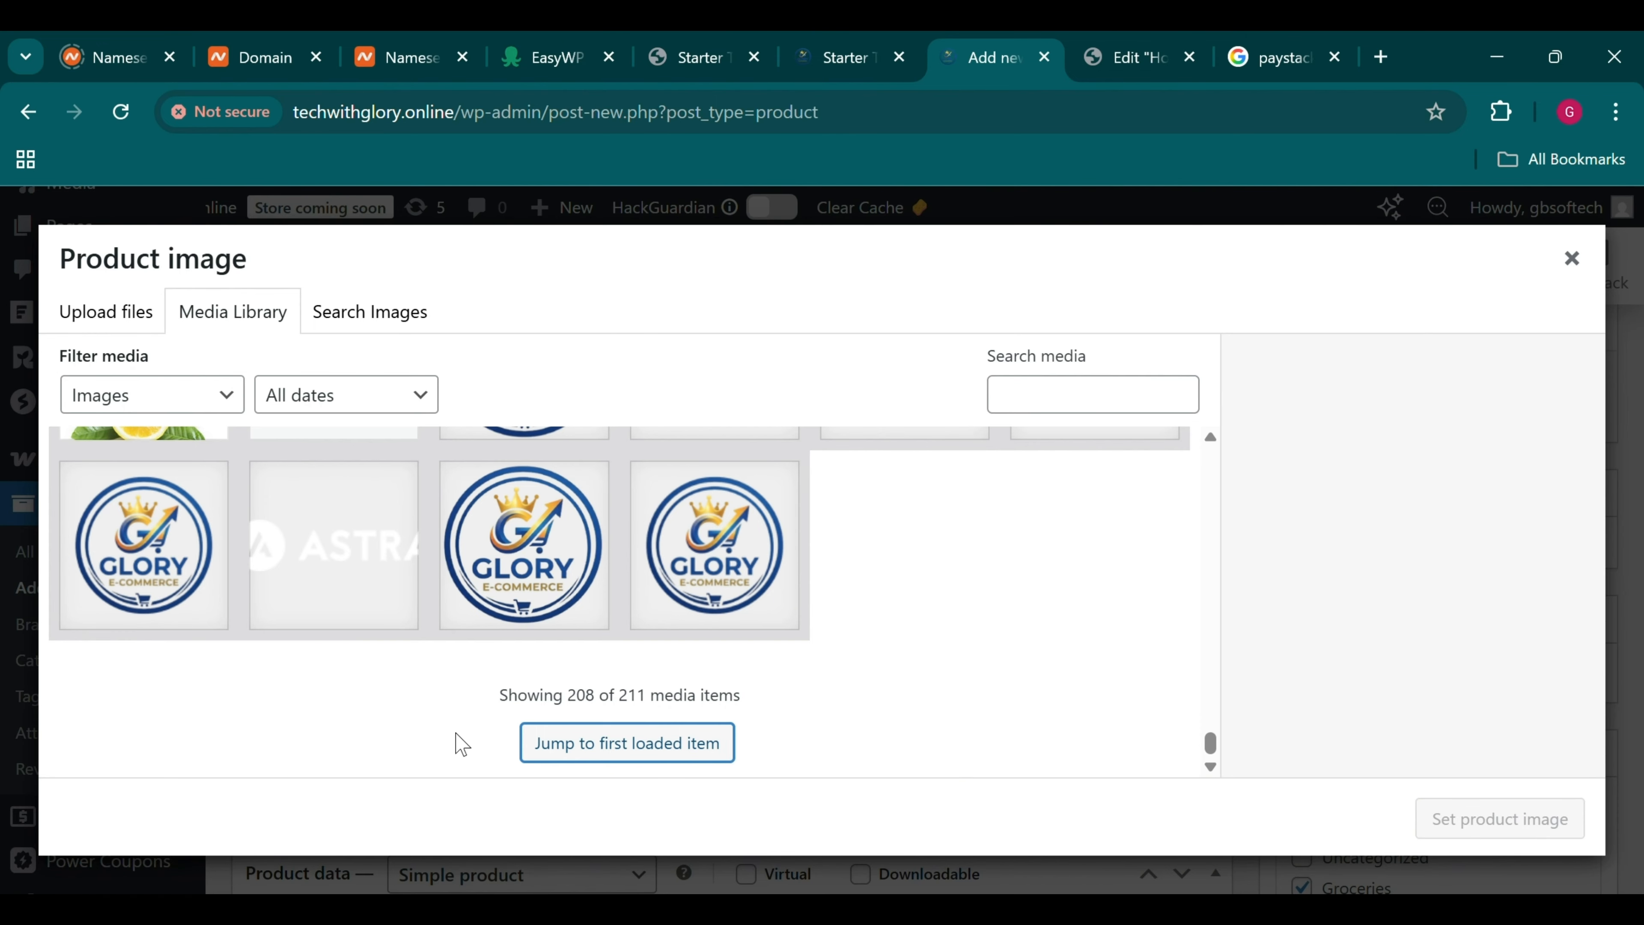
scroll(461, 743, "up", 10)
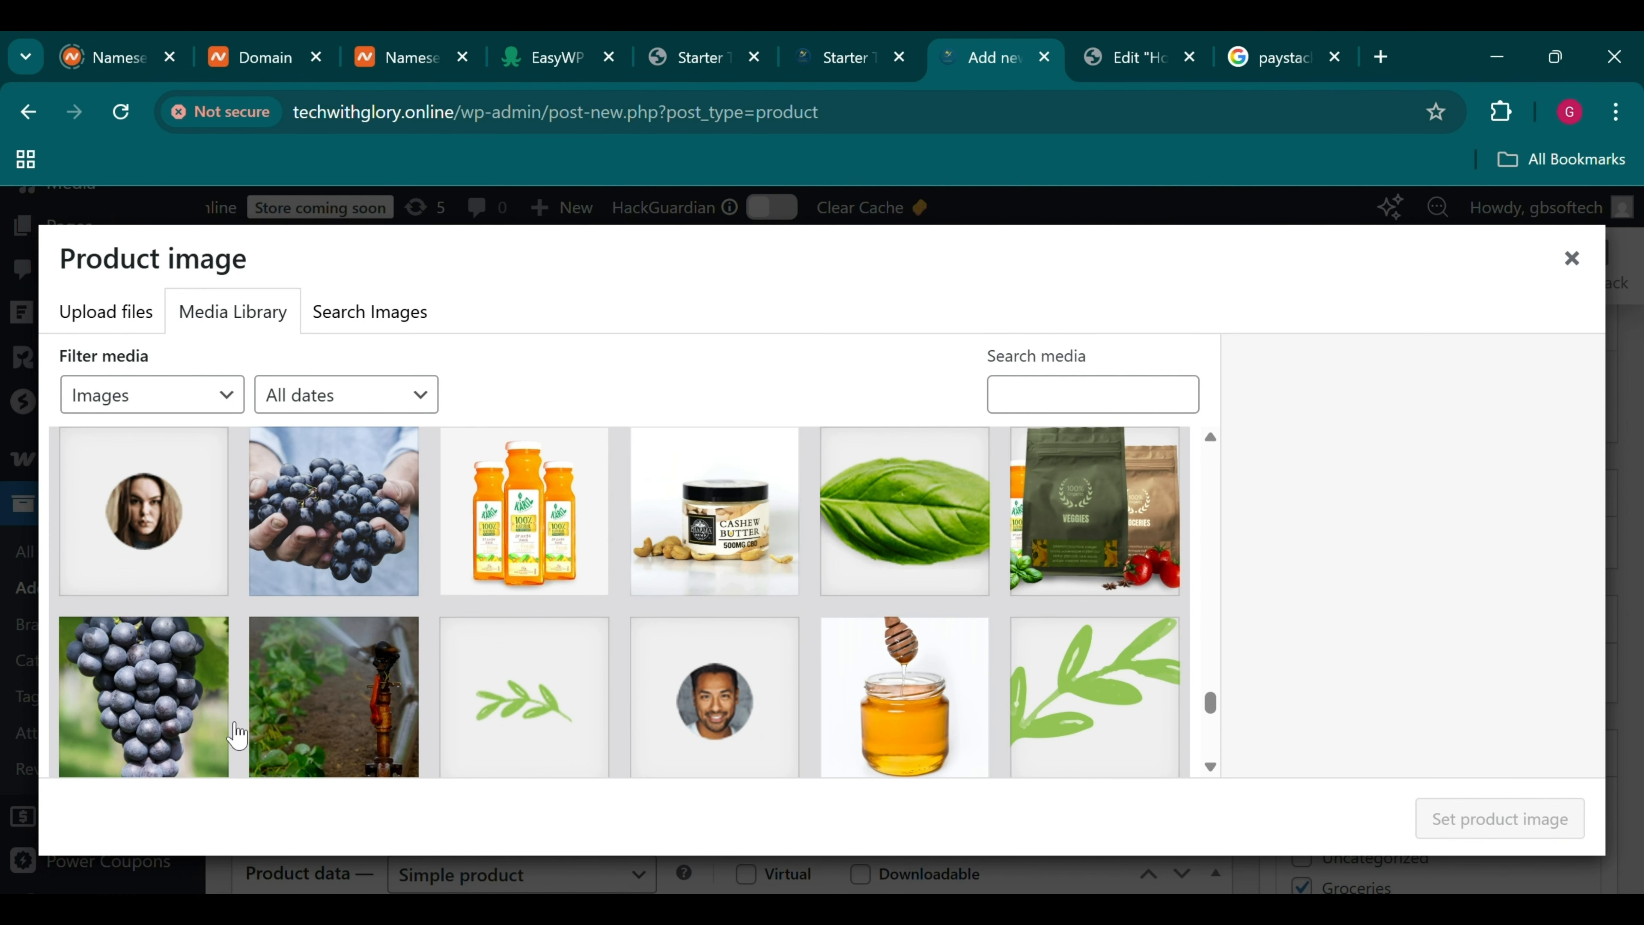
left_click(225, 731)
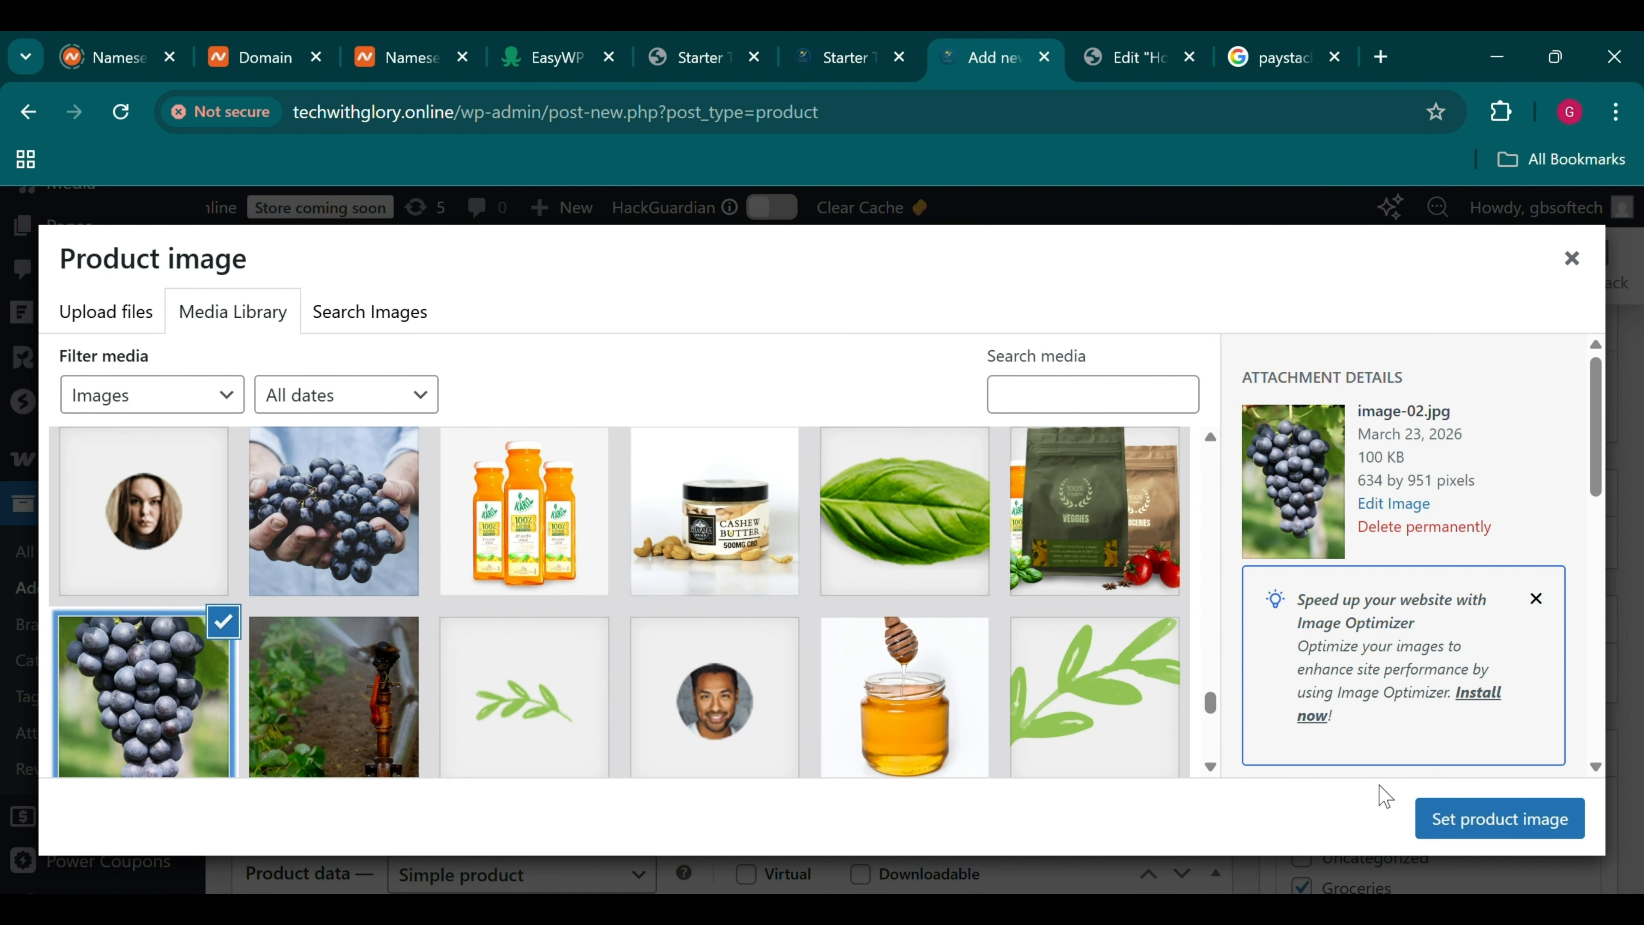
left_click(1482, 819)
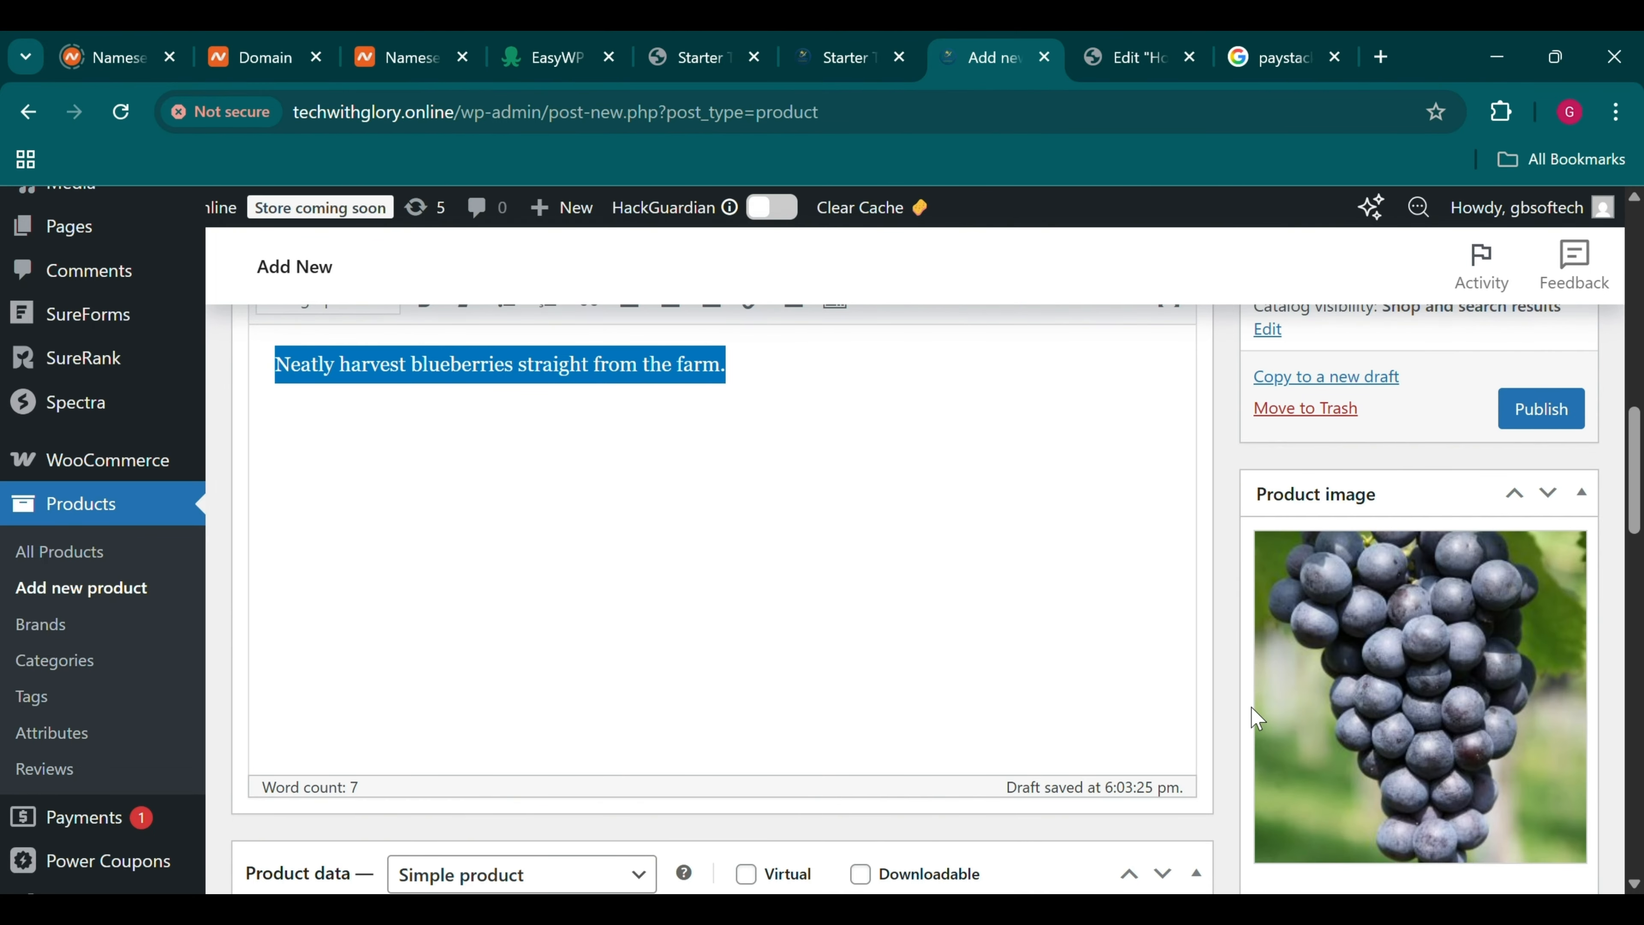
Publish the new Blueberry product
scroll(1251, 706, "up", 10)
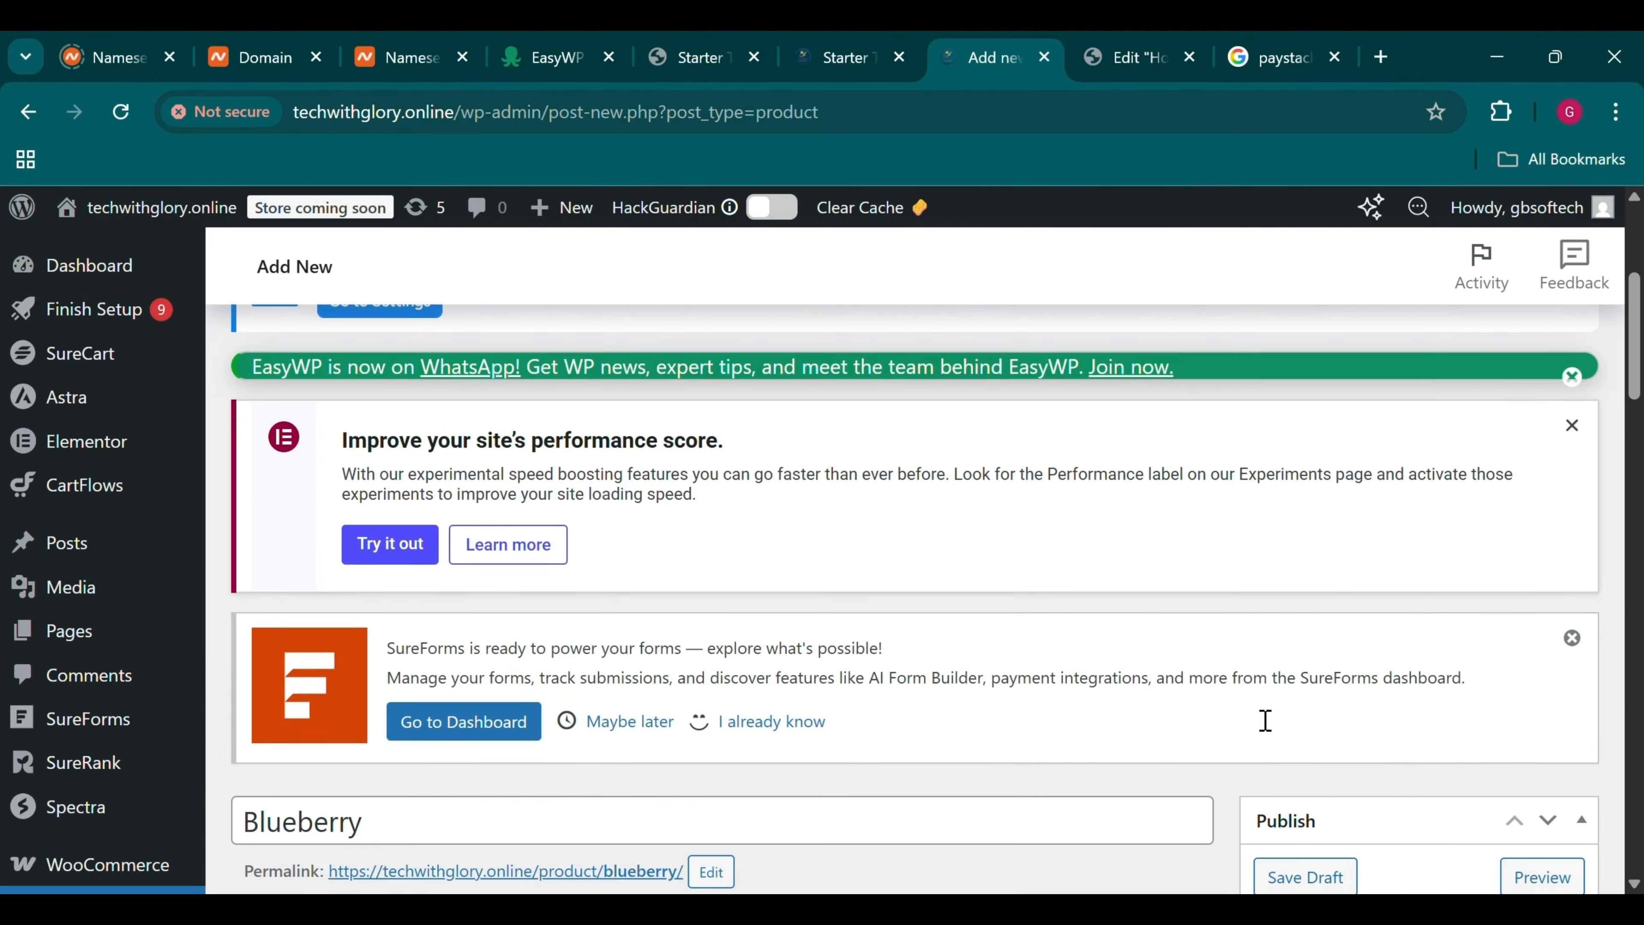
scroll(1251, 707, "down", 9)
left_click(1557, 455)
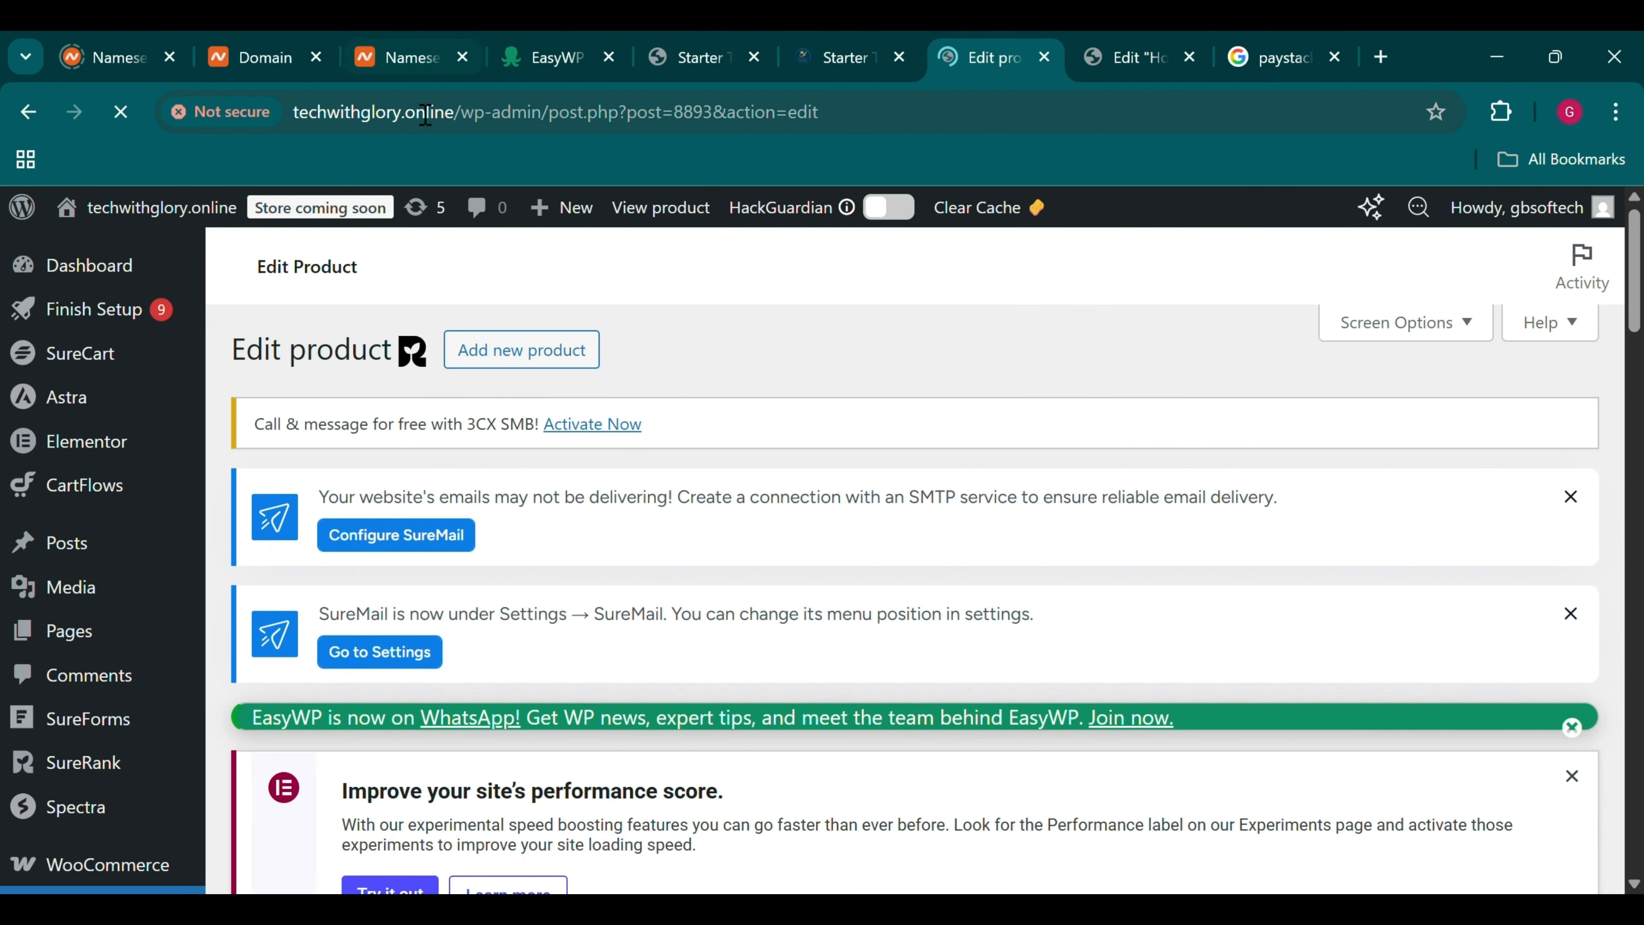
Highlight the site's full https domain in the address bar, then update the product
left_click_drag(468, 123, 313, 114)
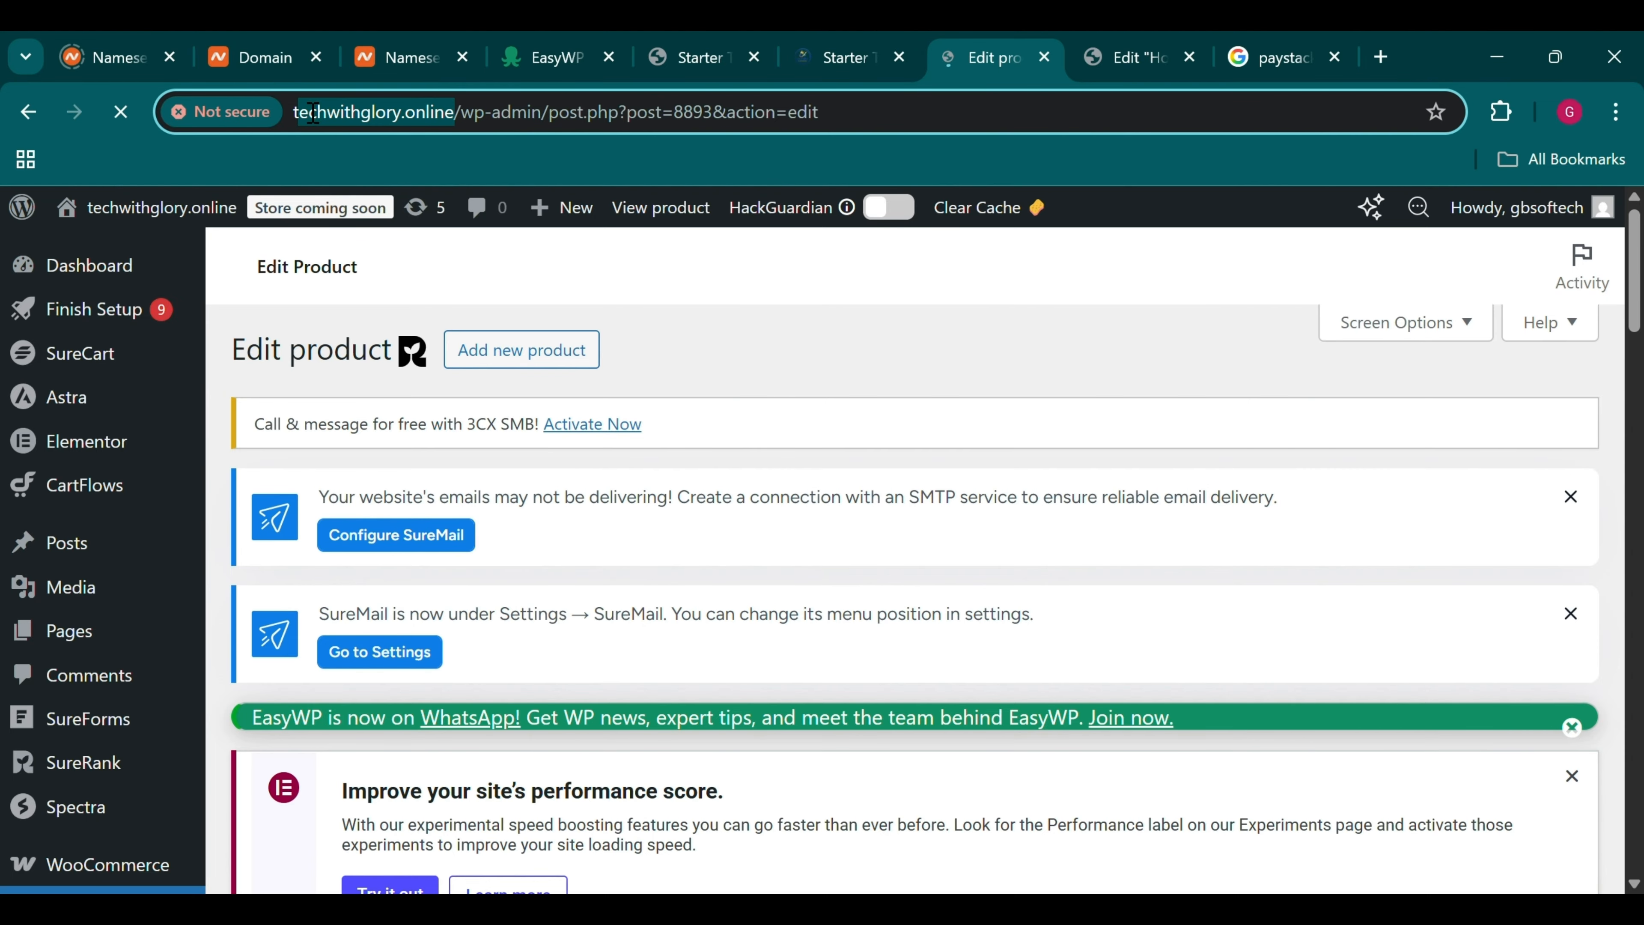
left_click(311, 114)
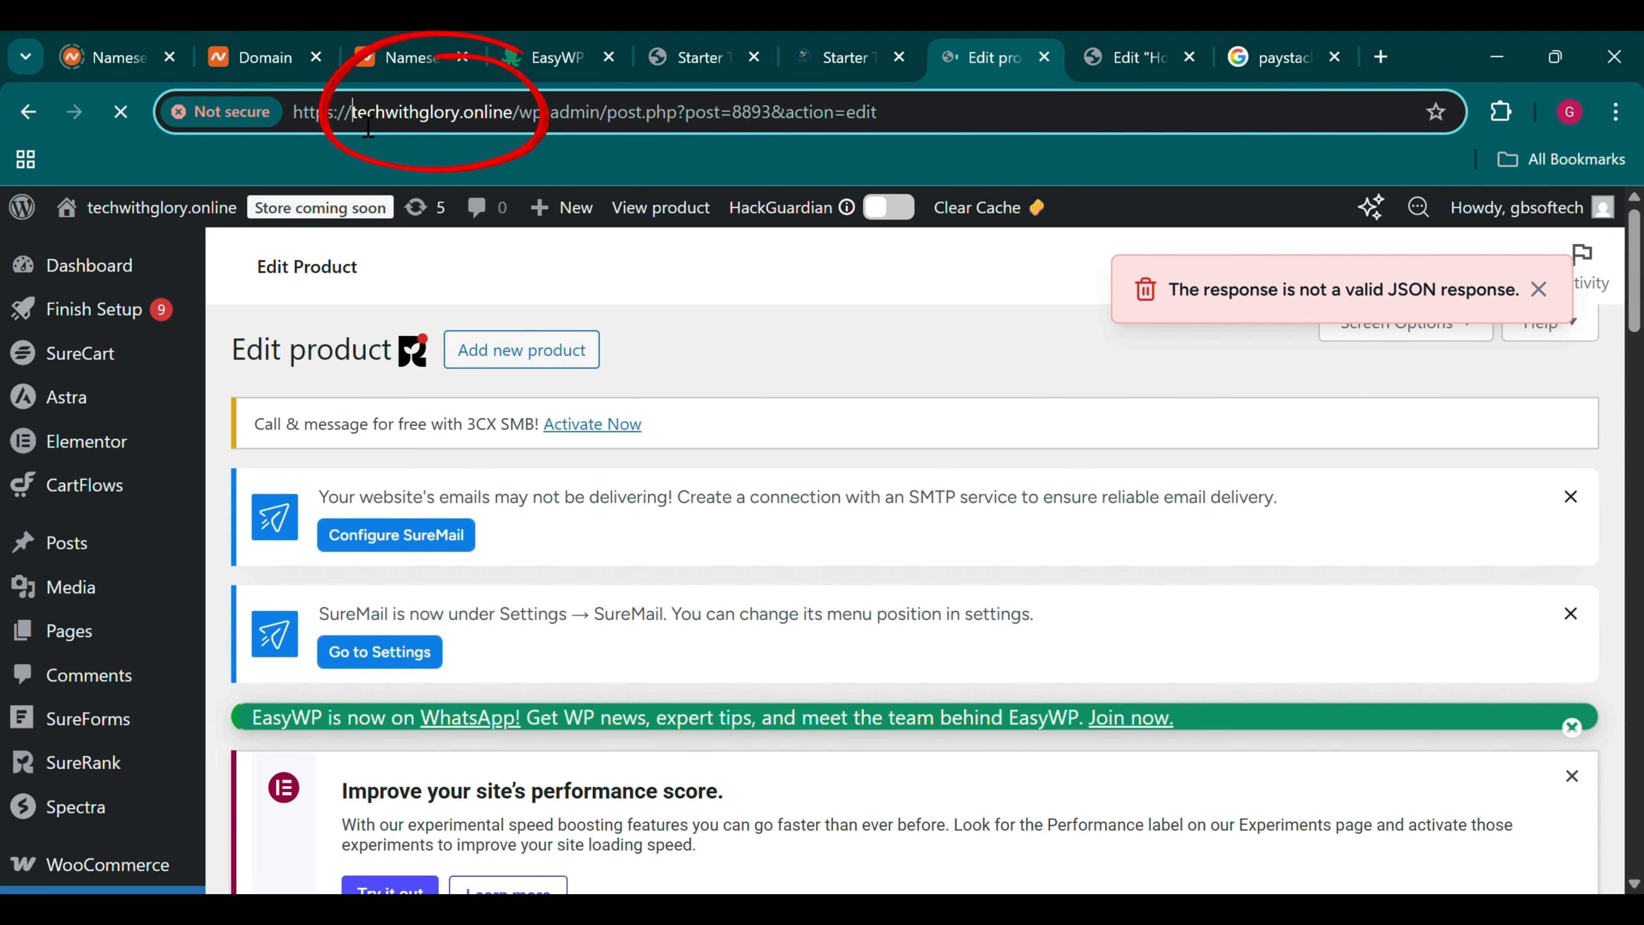
left_click_drag(351, 122, 511, 112)
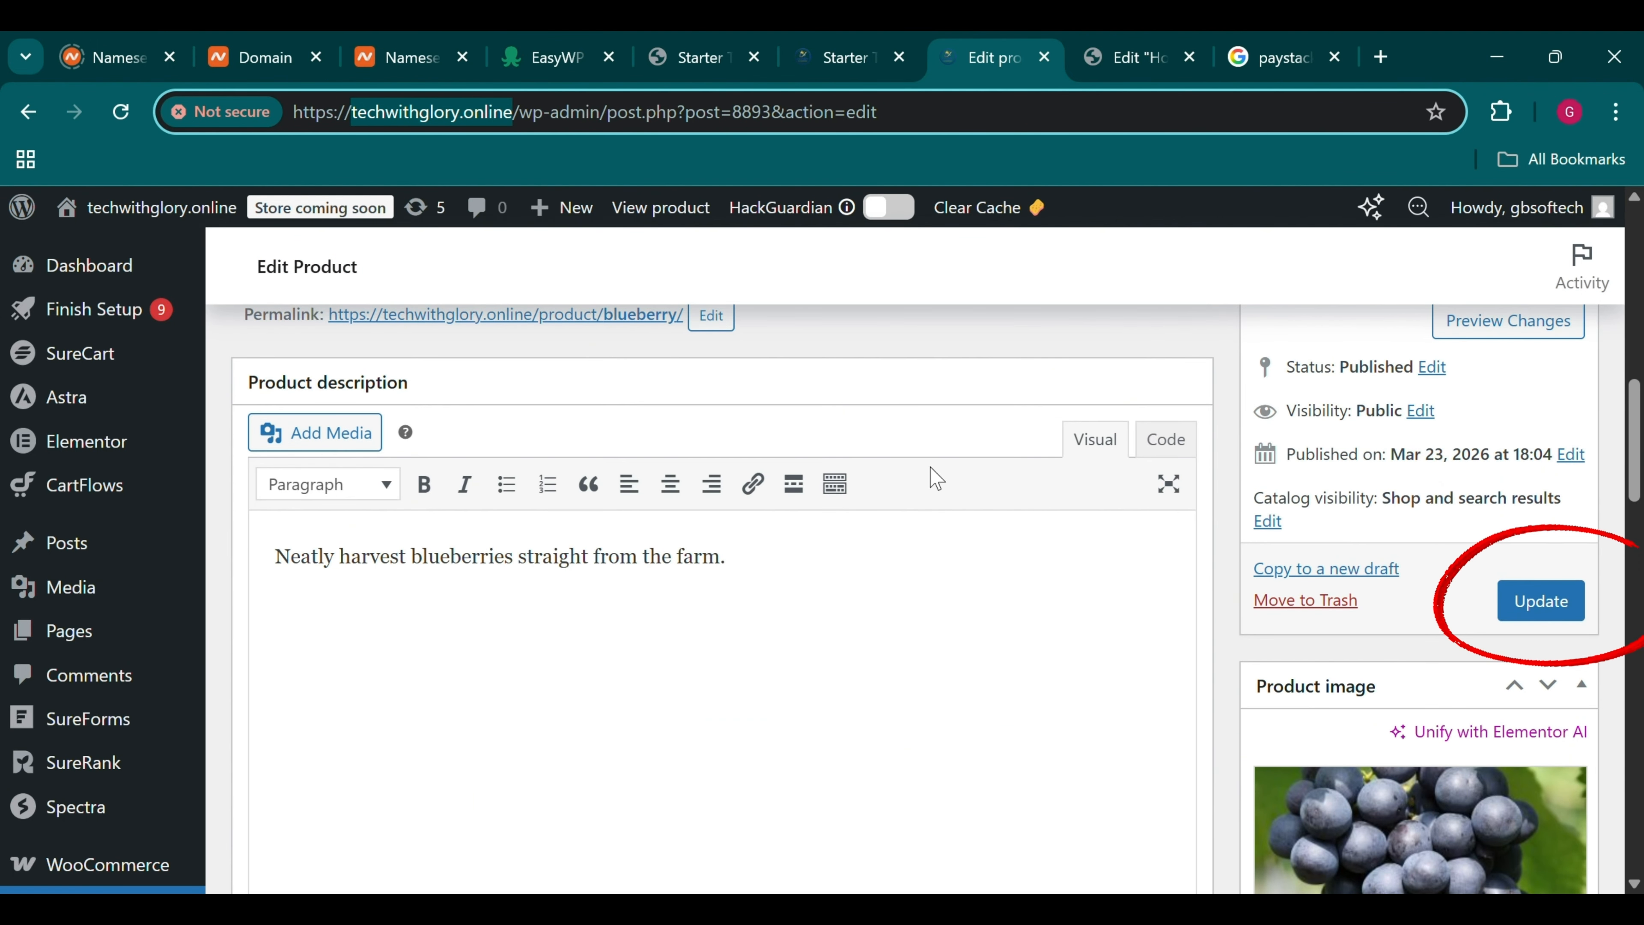
left_click(1505, 599)
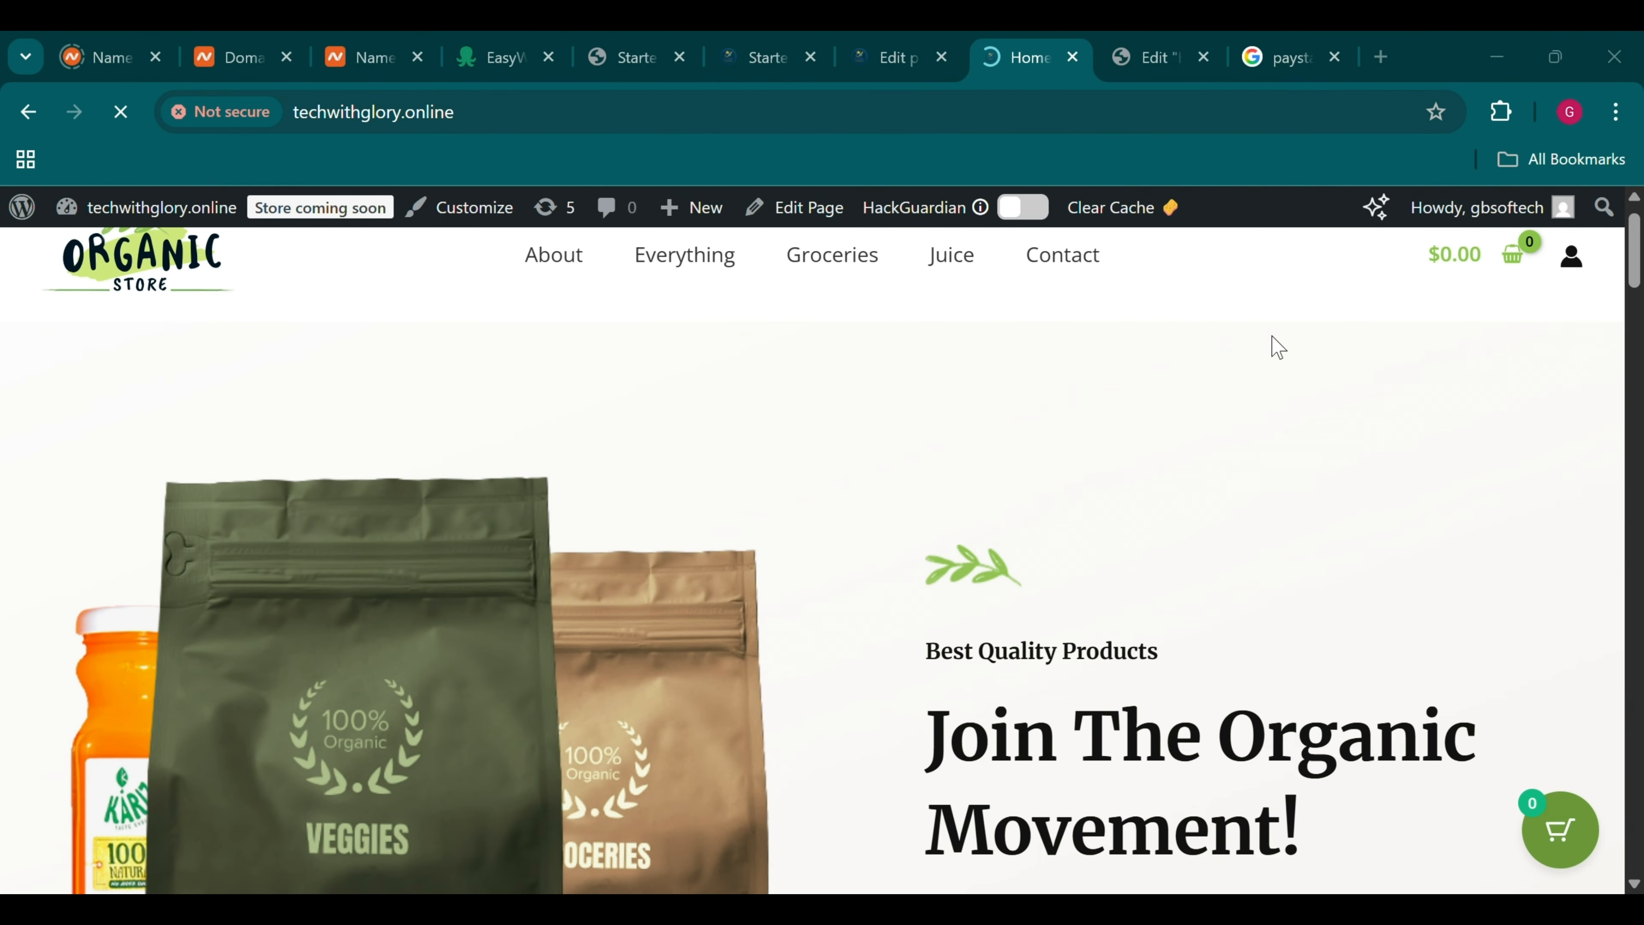
Scroll through the live store pages to find Blueberry listed at $50.00 among the Groceries
scroll(893, 462, "down", 20)
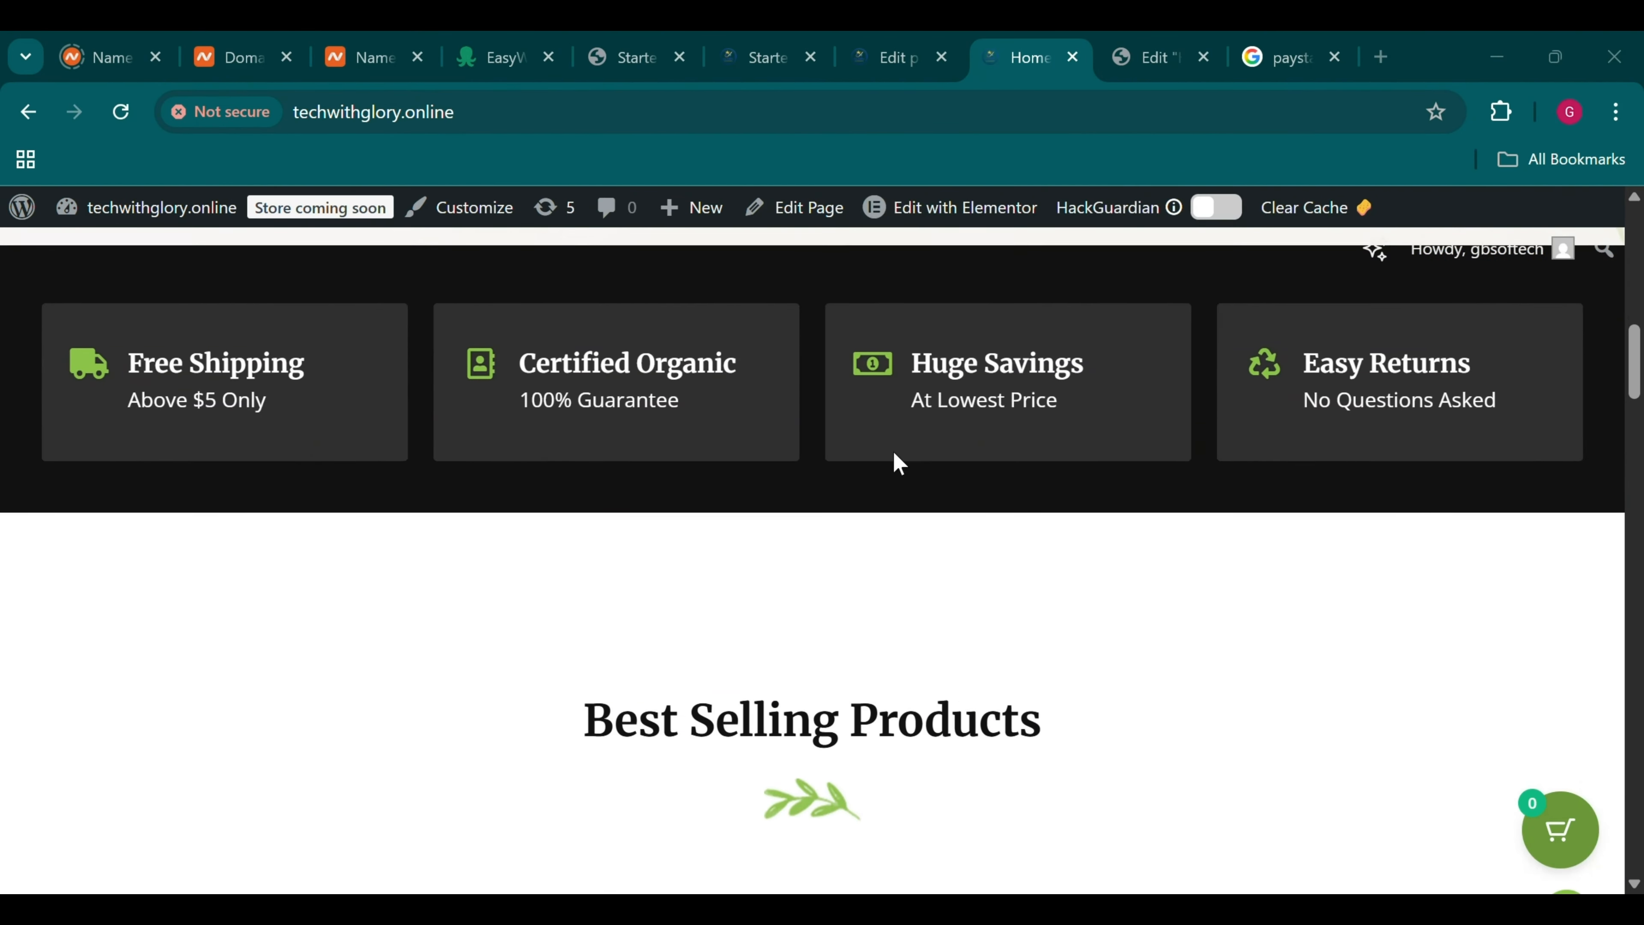
scroll(893, 452, "up", 10)
scroll(893, 452, "down", 6)
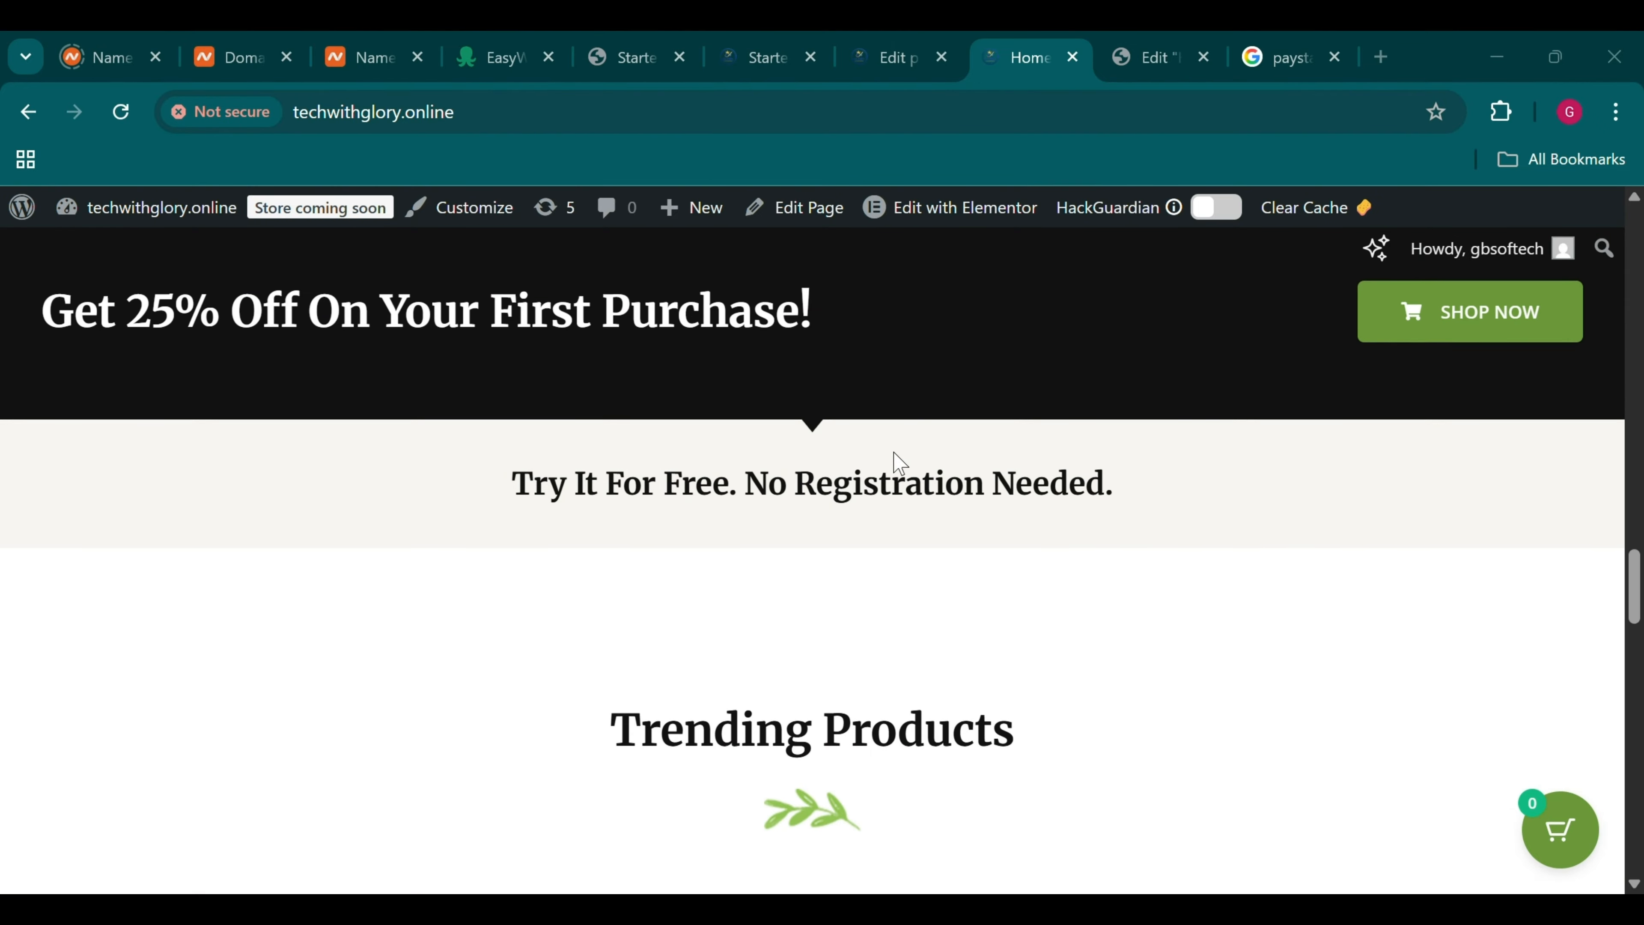
scroll(900, 453, "down", 15)
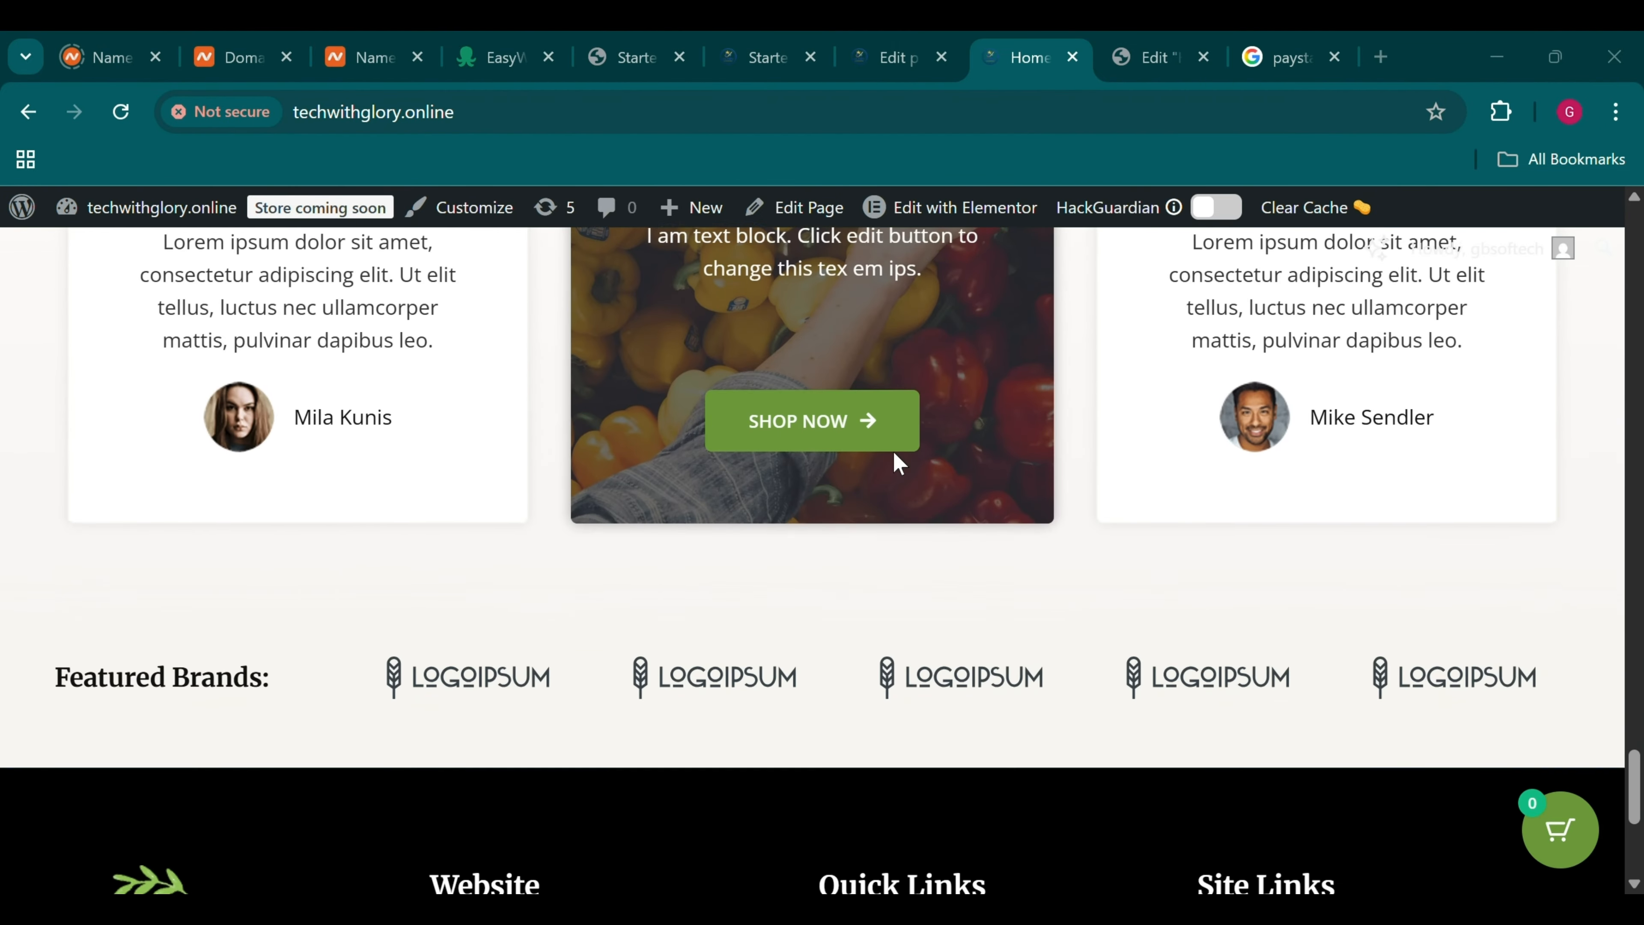
scroll(894, 454, "up", 20)
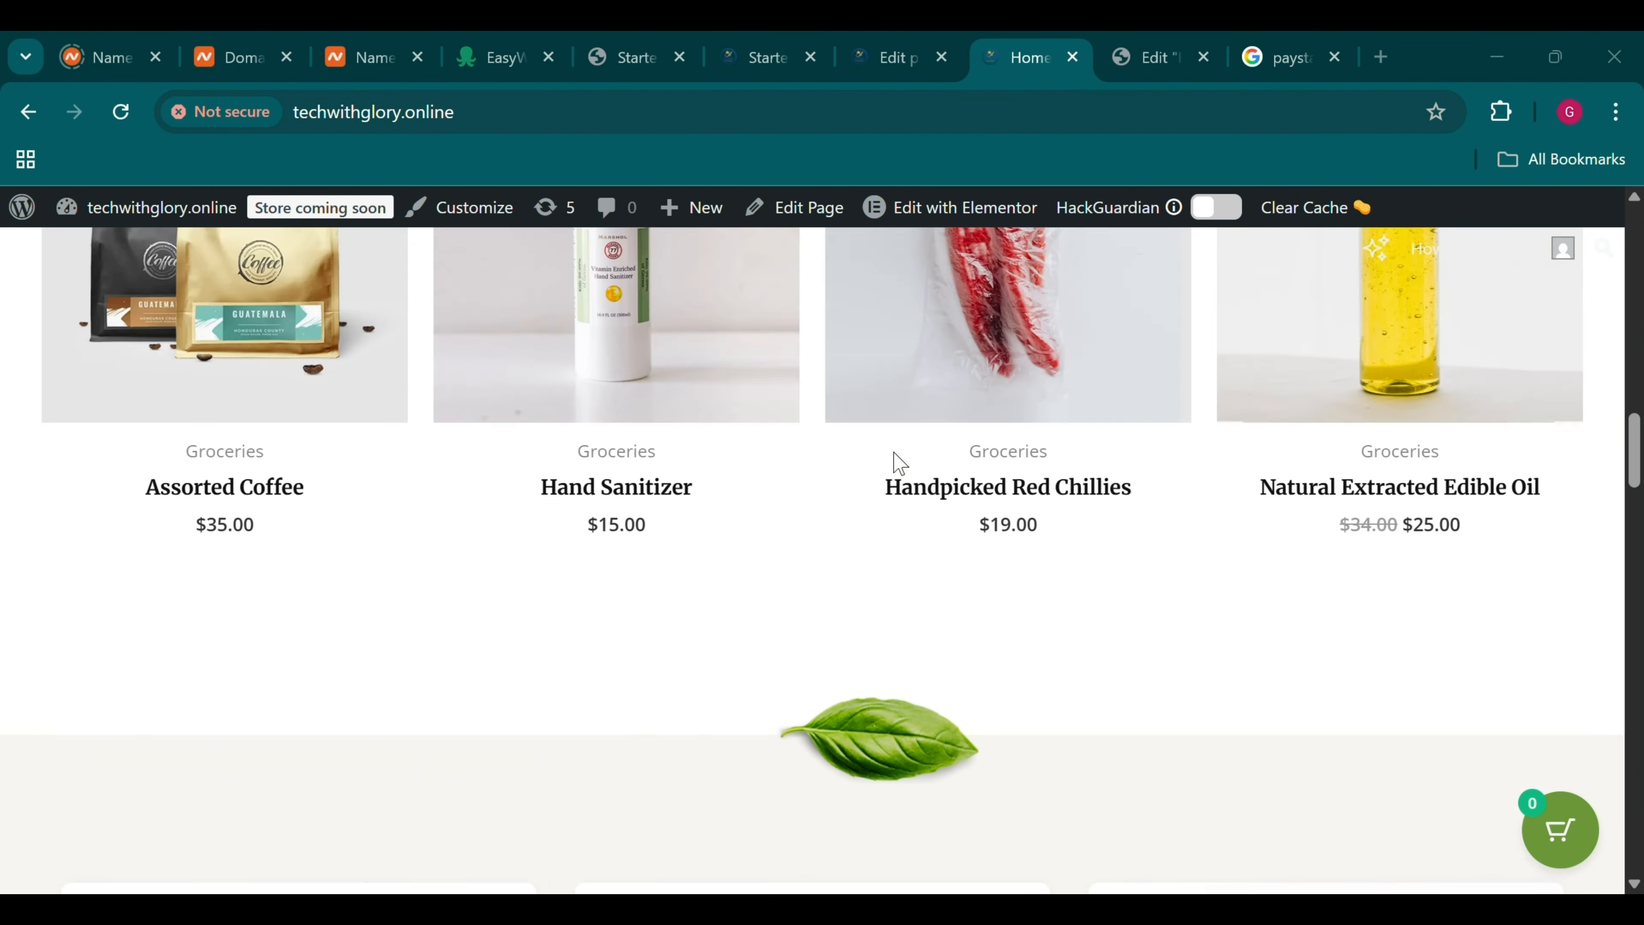
scroll(895, 461, "up", 5)
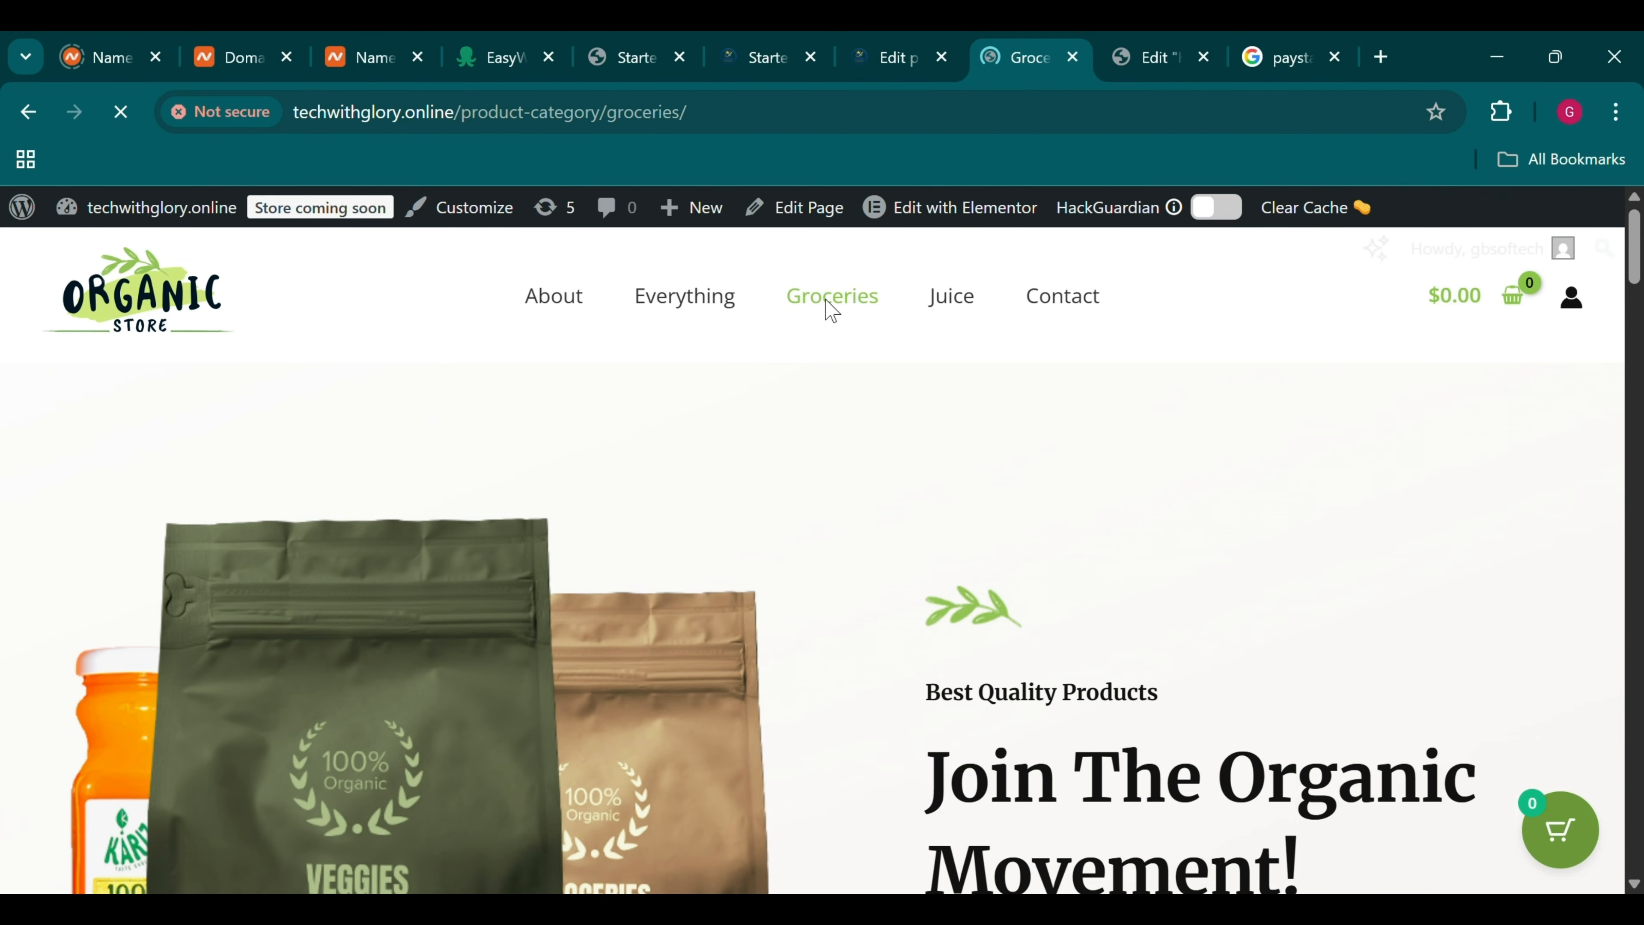
scroll(832, 309, "down", 6)
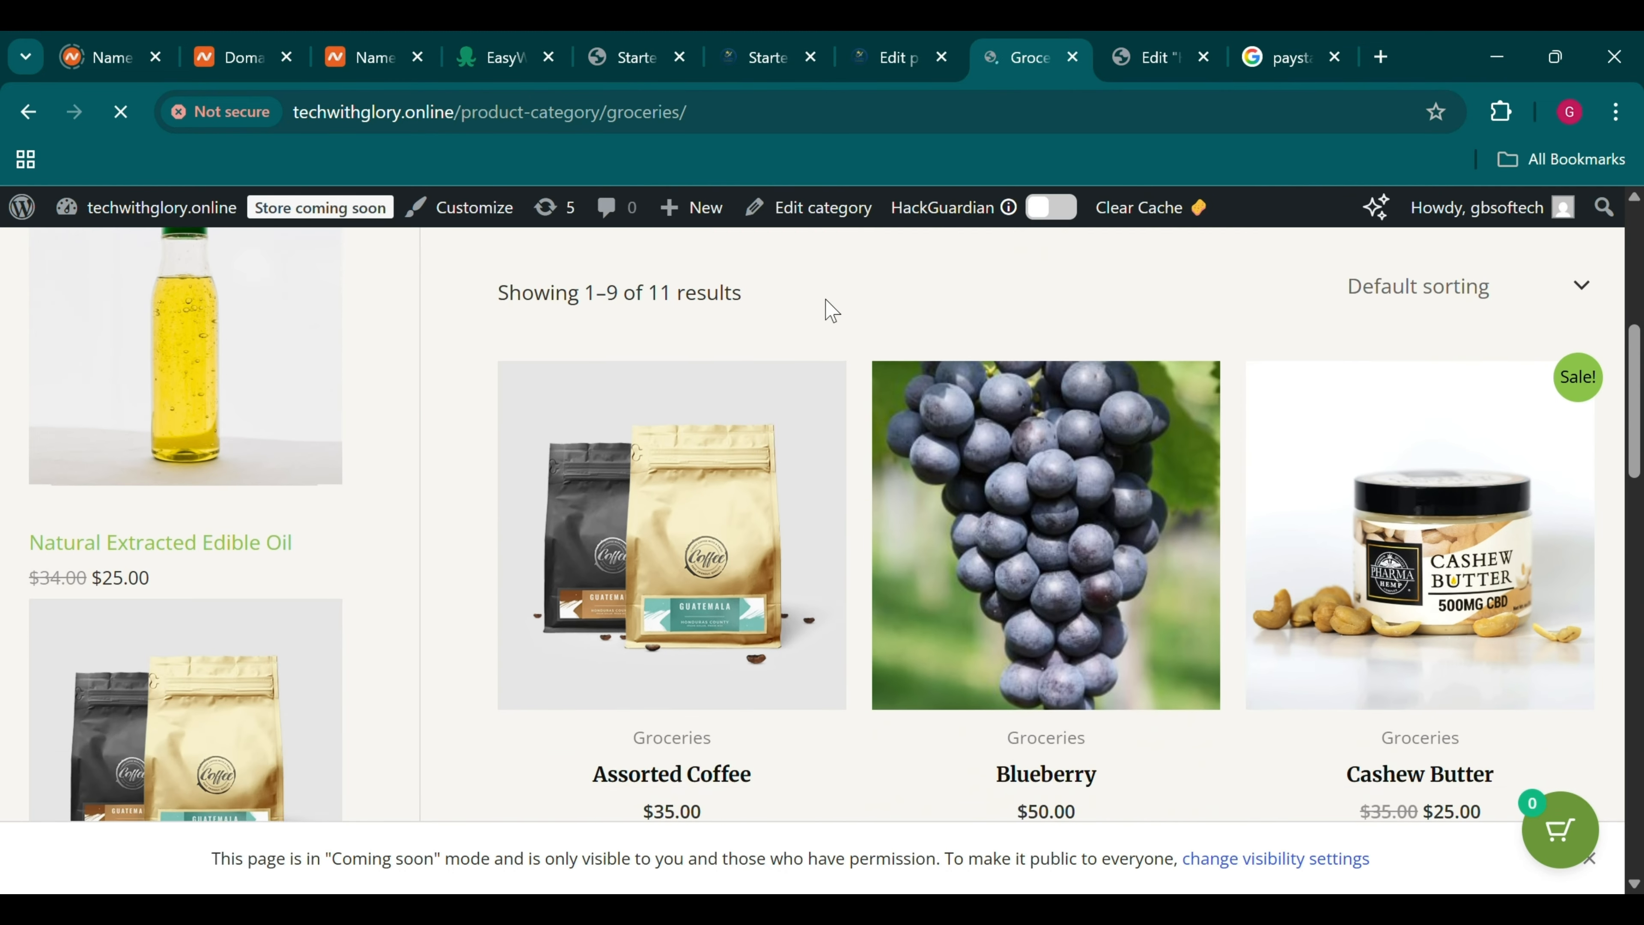
scroll(832, 309, "down", 2)
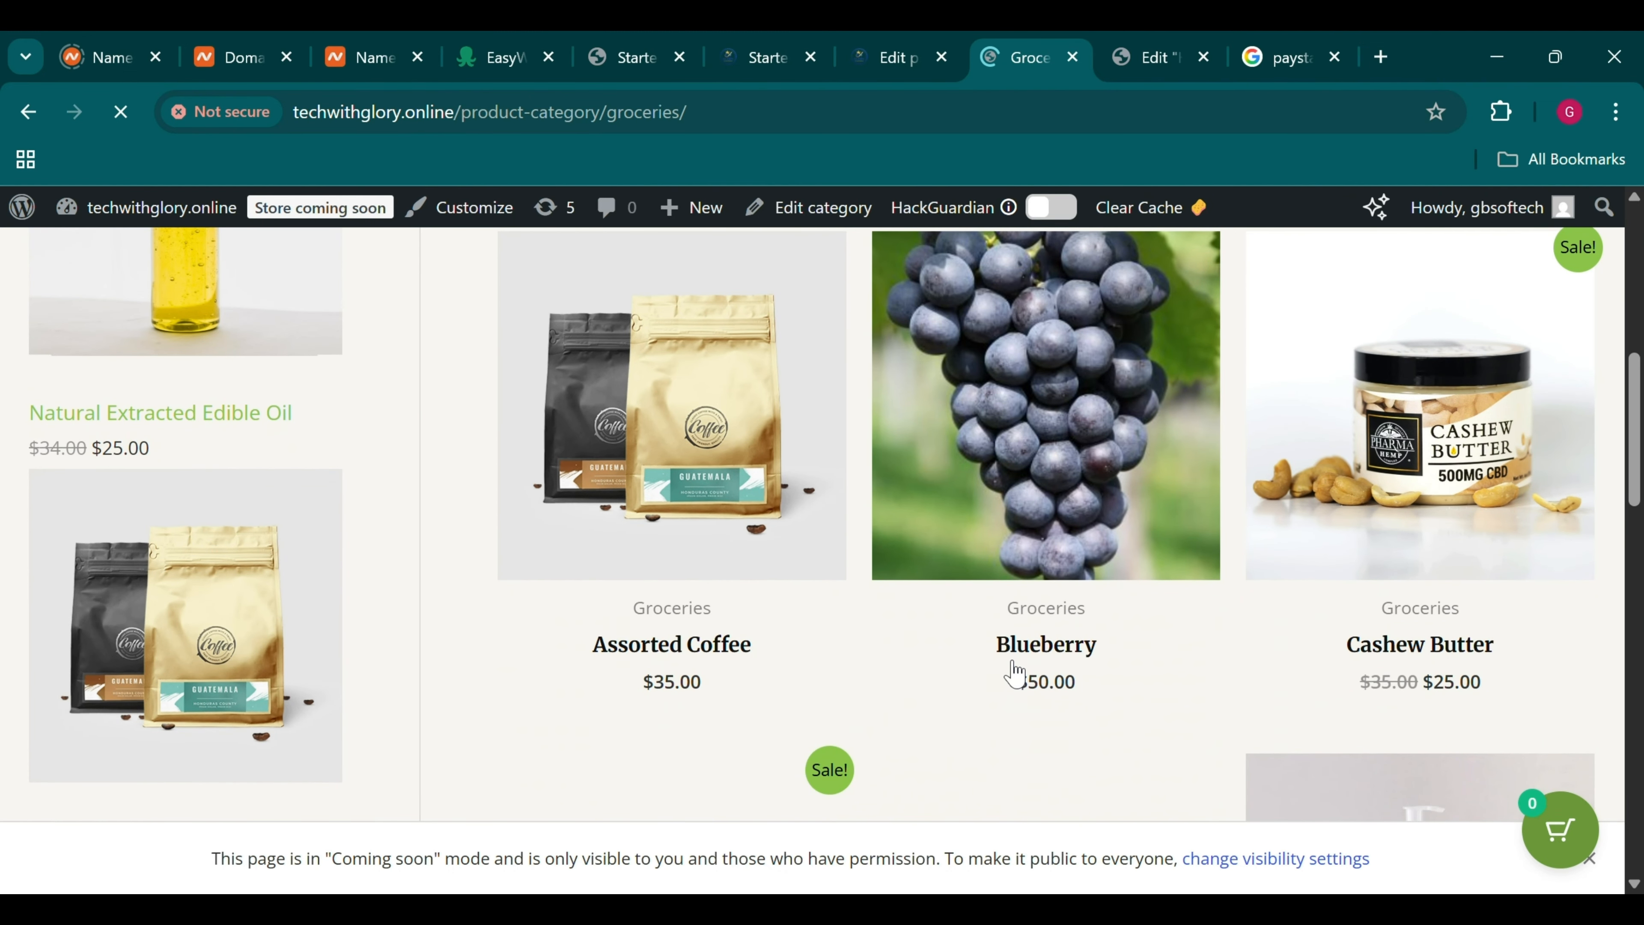
scroll(1088, 684, "up", 5)
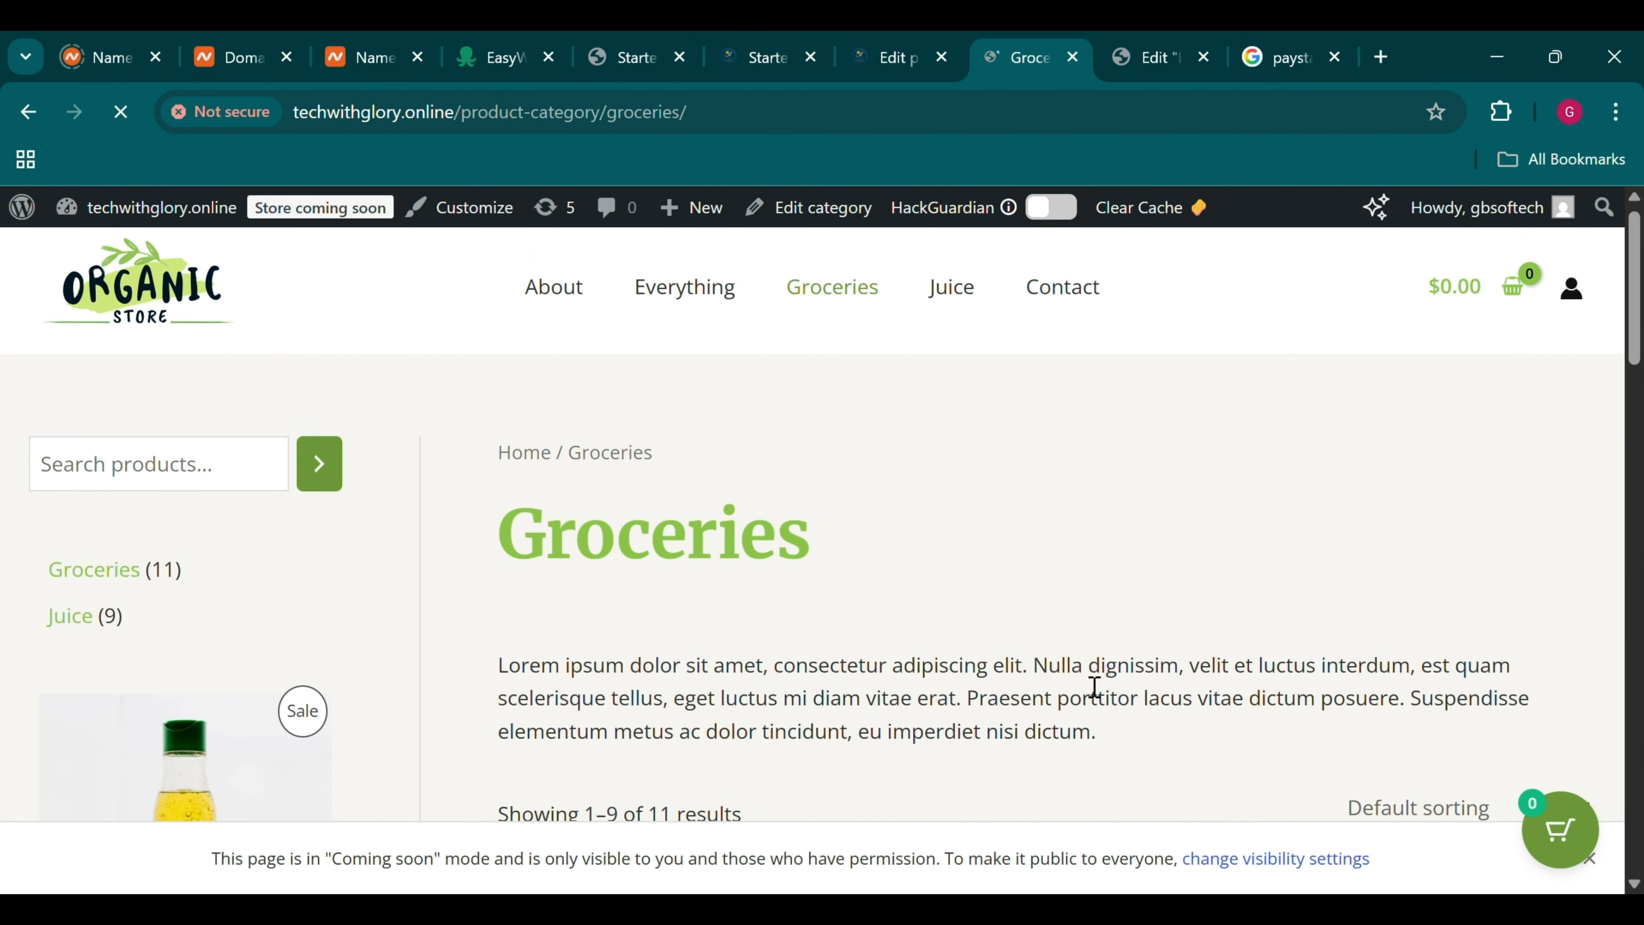
scroll(1093, 686, "down", 2)
scroll(1094, 686, "up", 2)
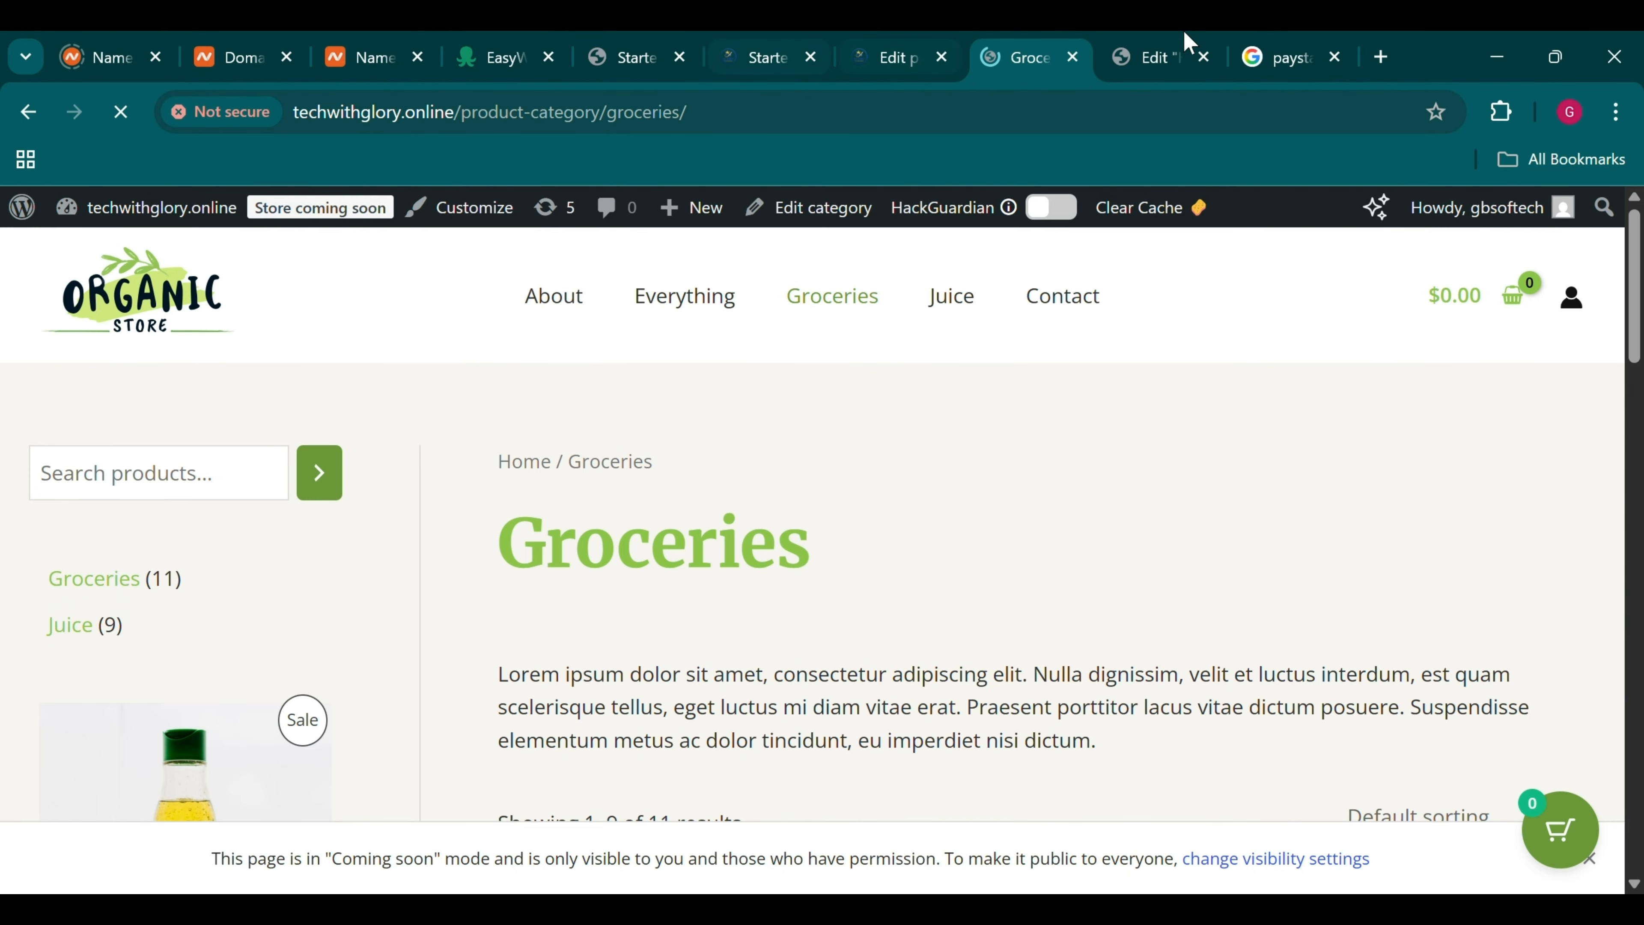
In the Elementor homepage, change the products shortcode limit from 4 to 12
left_click(1191, 52)
scroll(978, 512, "down", 1)
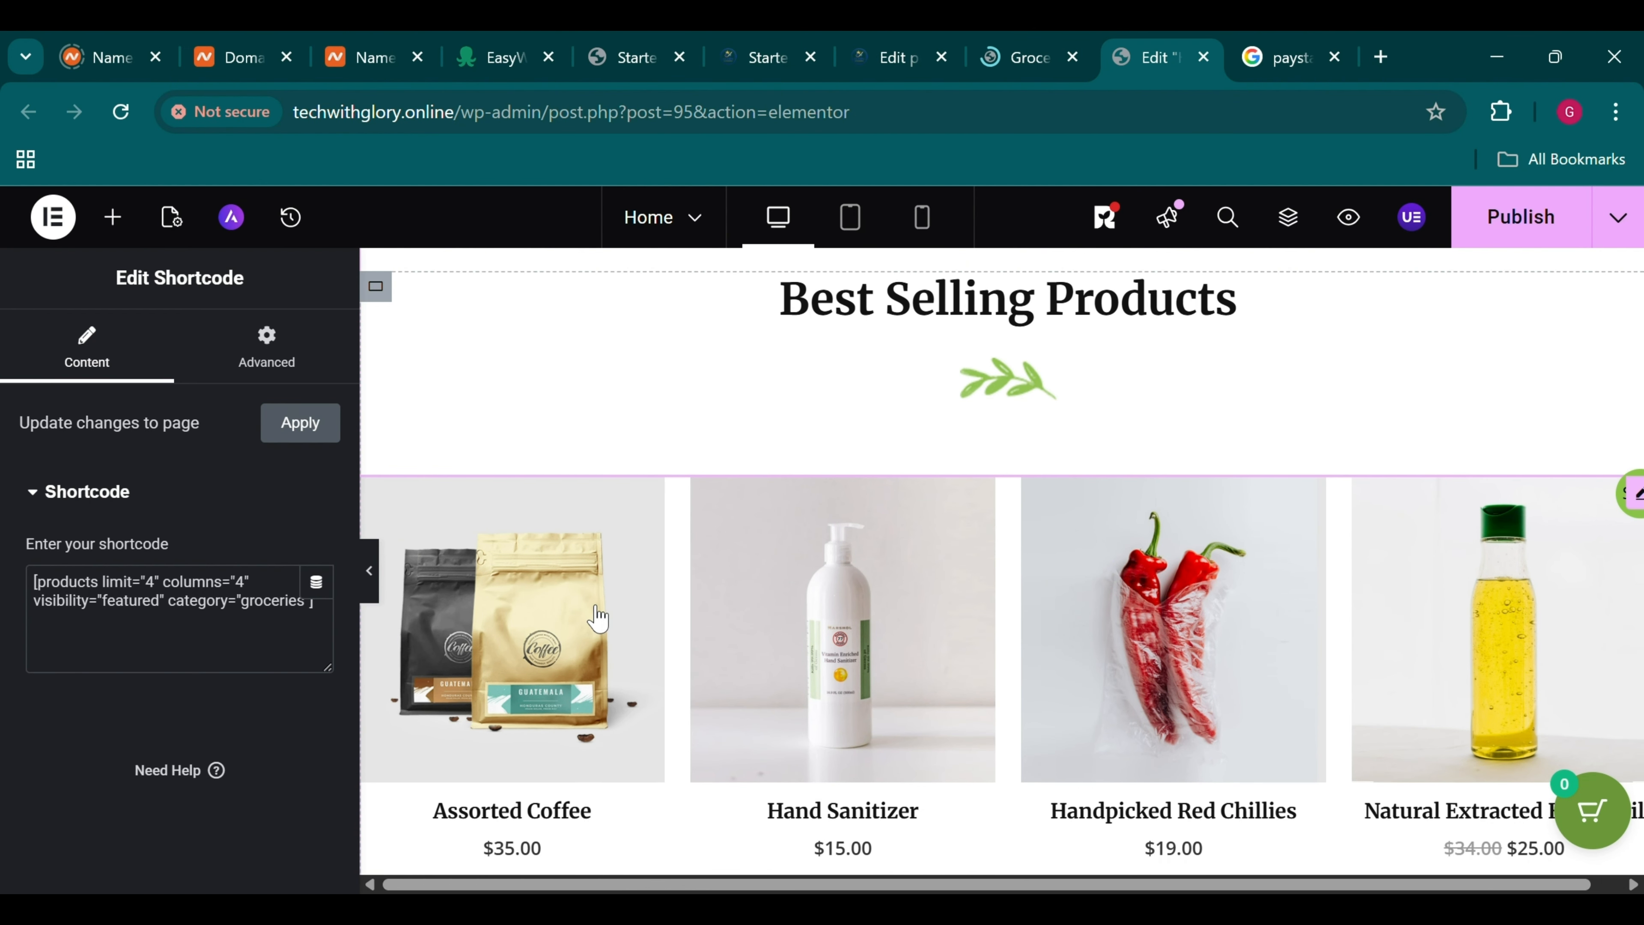
scroll(597, 618, "down", 5)
scroll(506, 660, "up", 4)
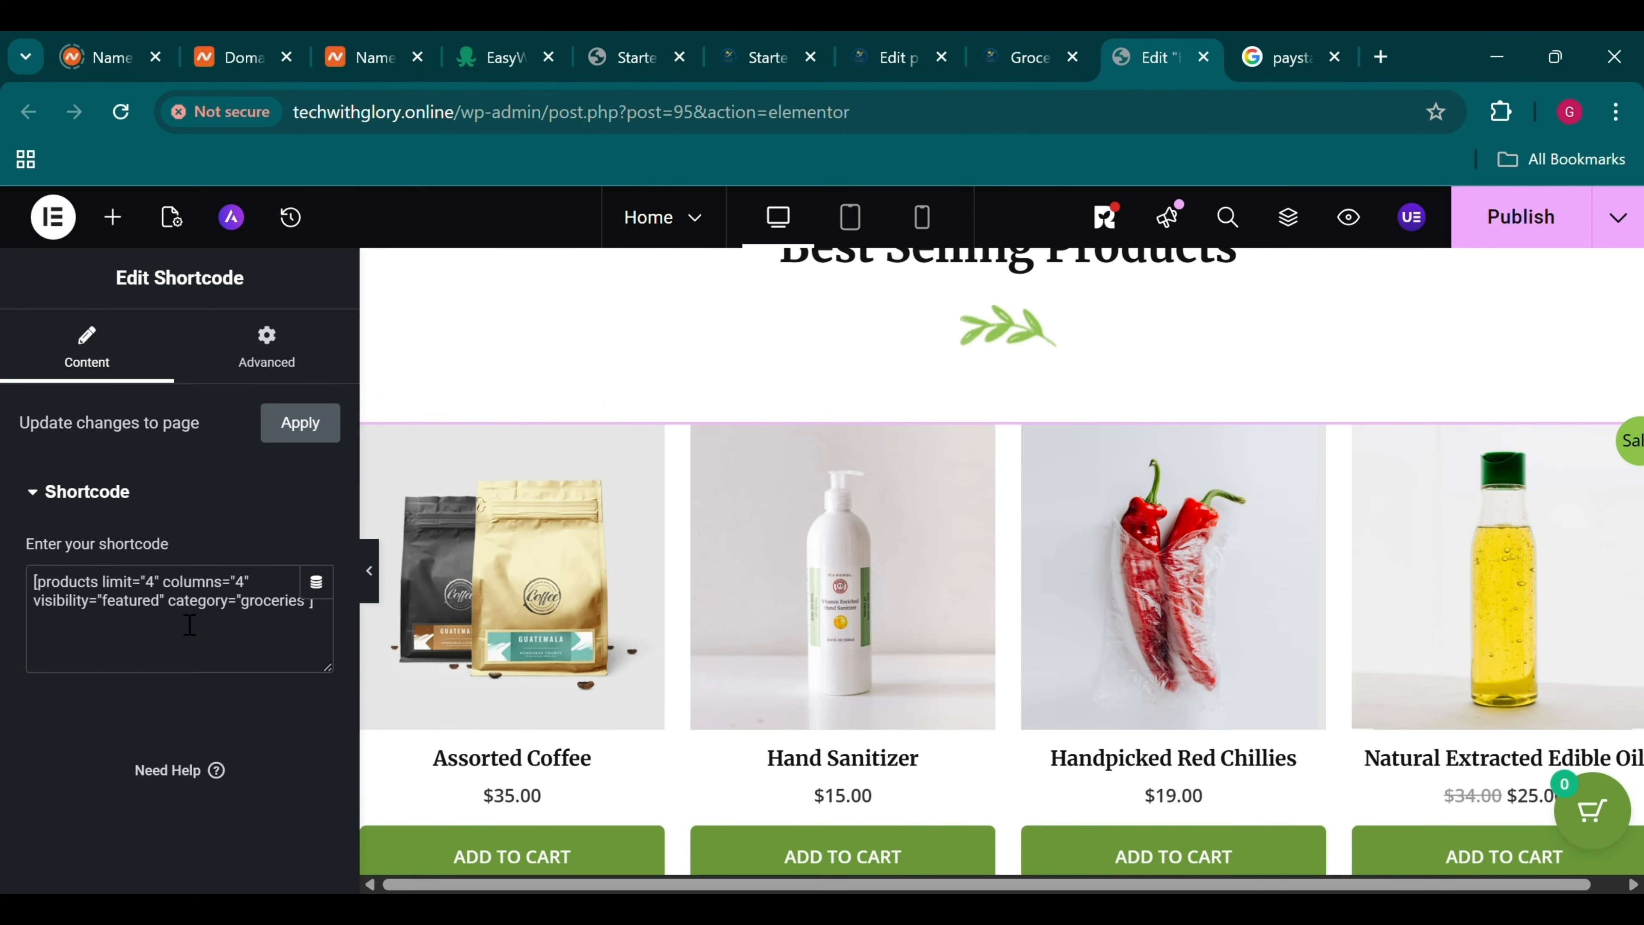
left_click(163, 591)
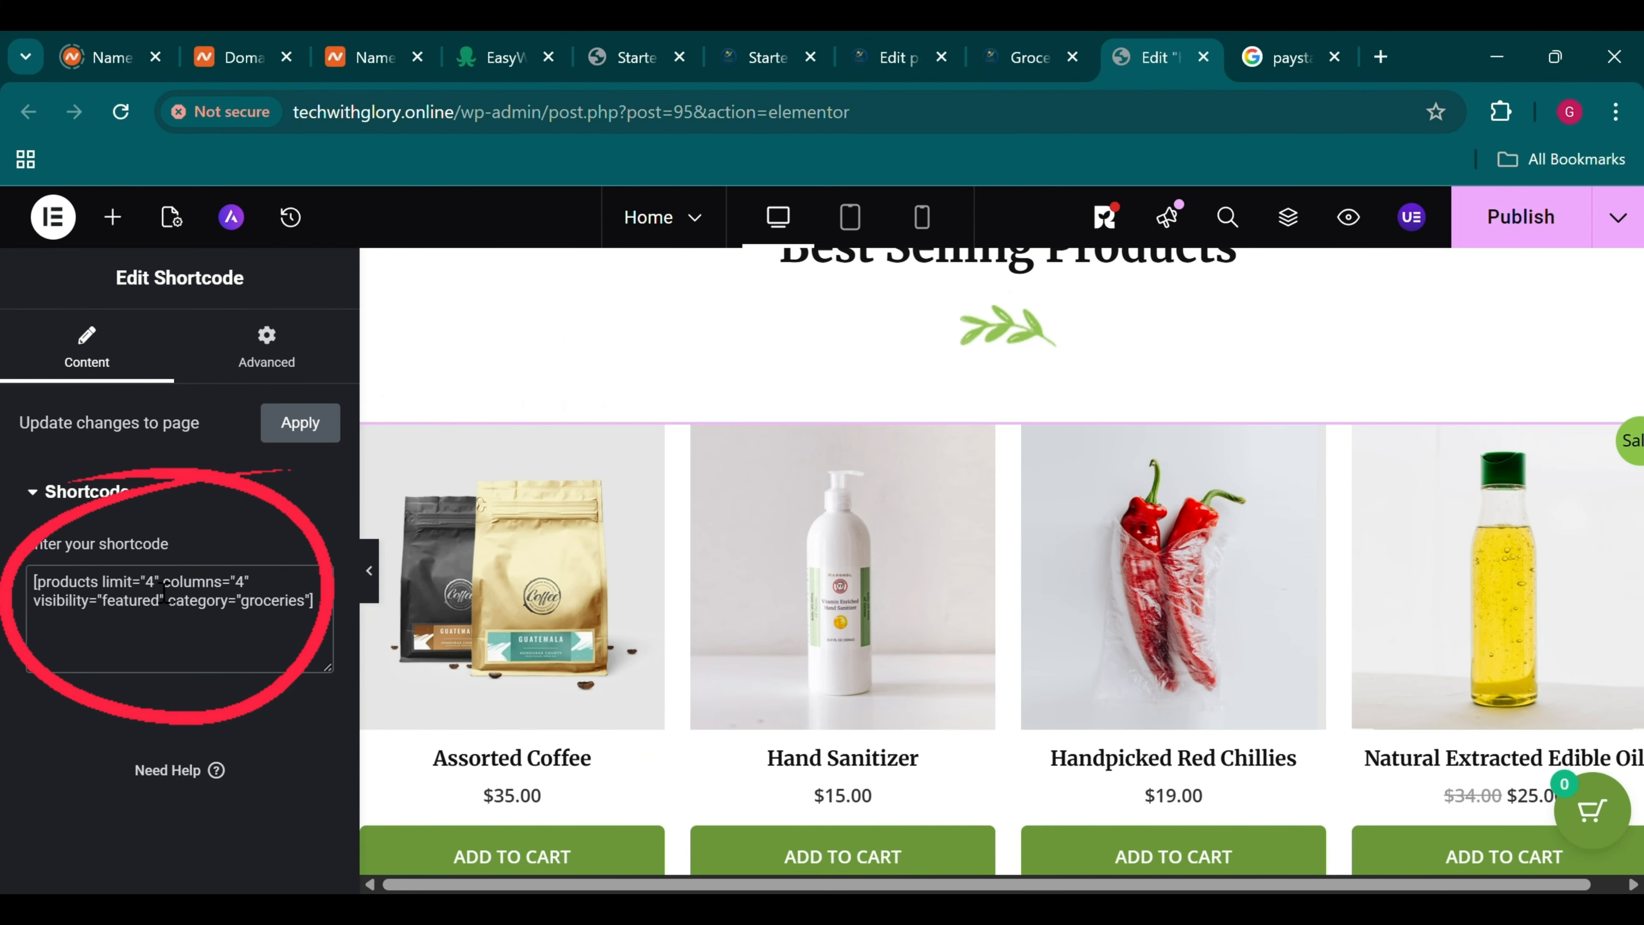
key("BackSpace")
type("12")
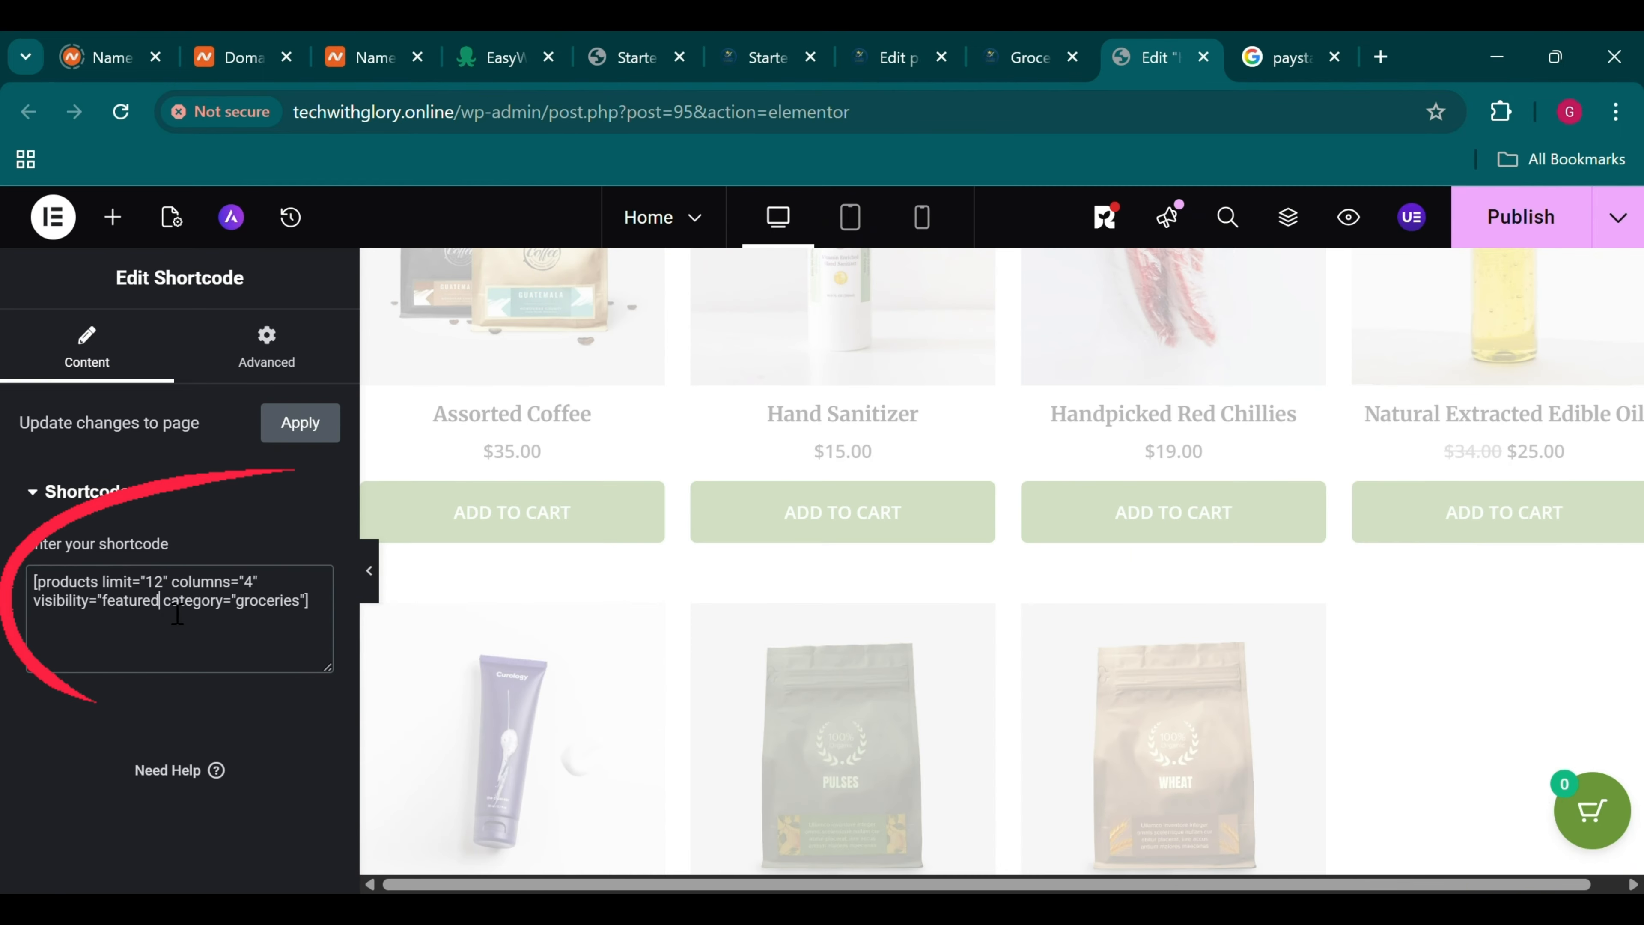
Remove visibility="featured" from the shortcode so all groceries products are listed
left_click(177, 613)
key("BackSpace")
key("BackSpace")
key("BackSpace")
key("BackSpace")
key("BackSpace")
key("BackSpace")
key("BackSpace")
key("BackSpace")
key("BackSpace")
key("BackSpace")
key("BackSpace")
key("BackSpace")
key("BackSpace")
key("BackSpace")
key("BackSpace")
key("BackSpace")
key("BackSpace")
key("BackSpace")
key("BackSpace")
key("BackSpace")
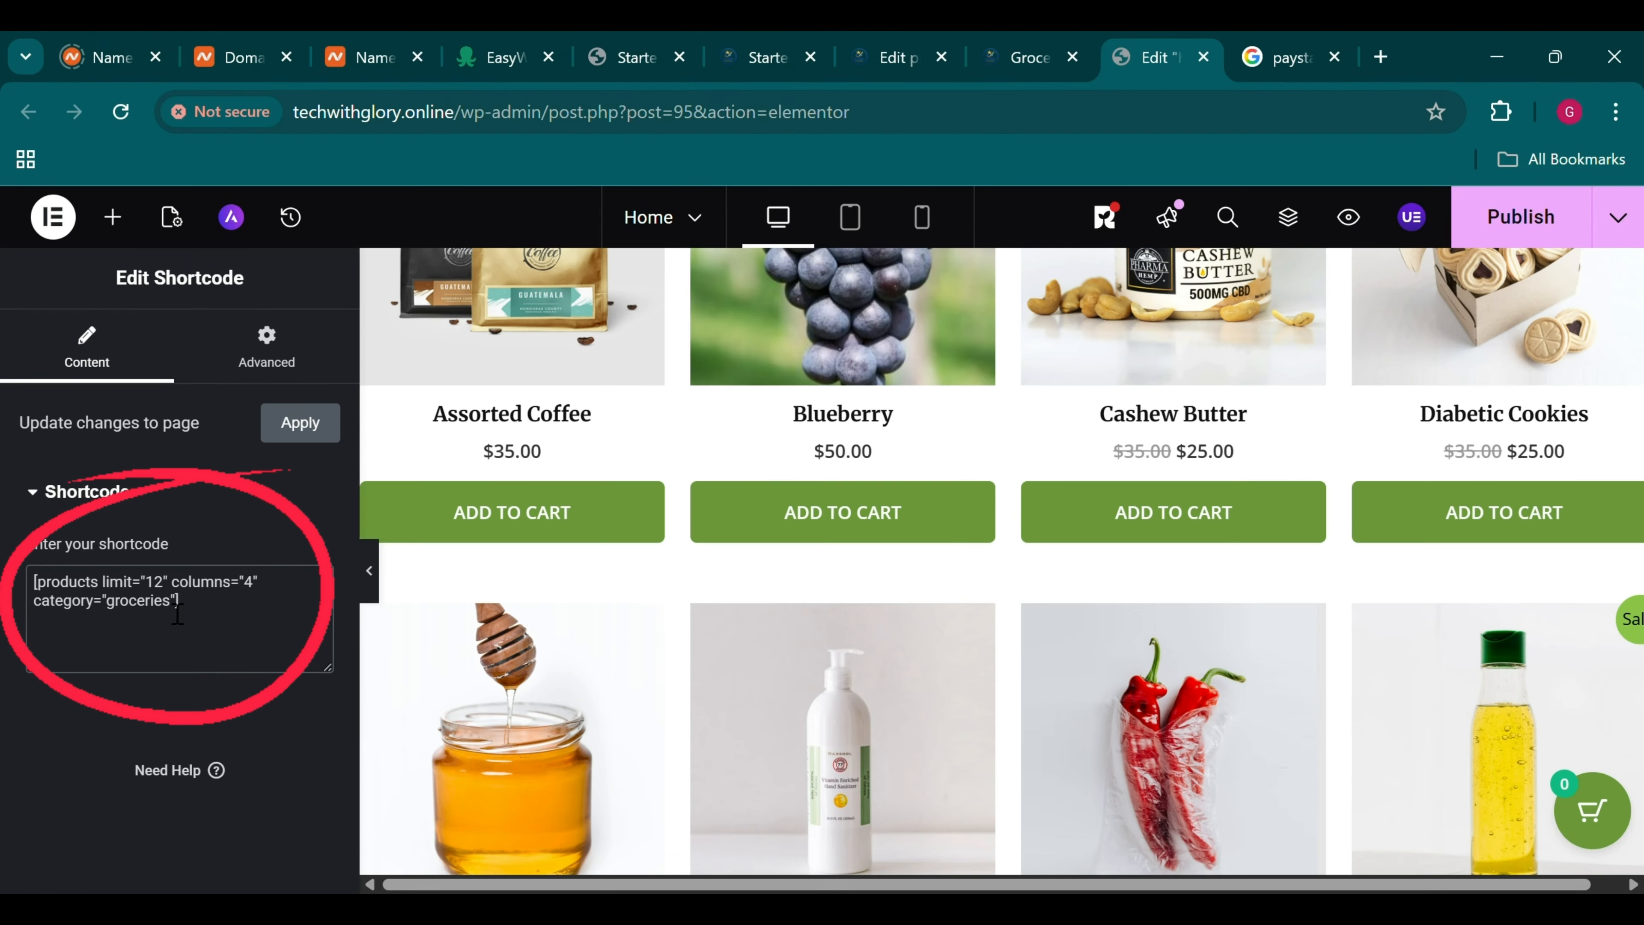
scroll(566, 558, "down", 4)
scroll(566, 557, "up", 7)
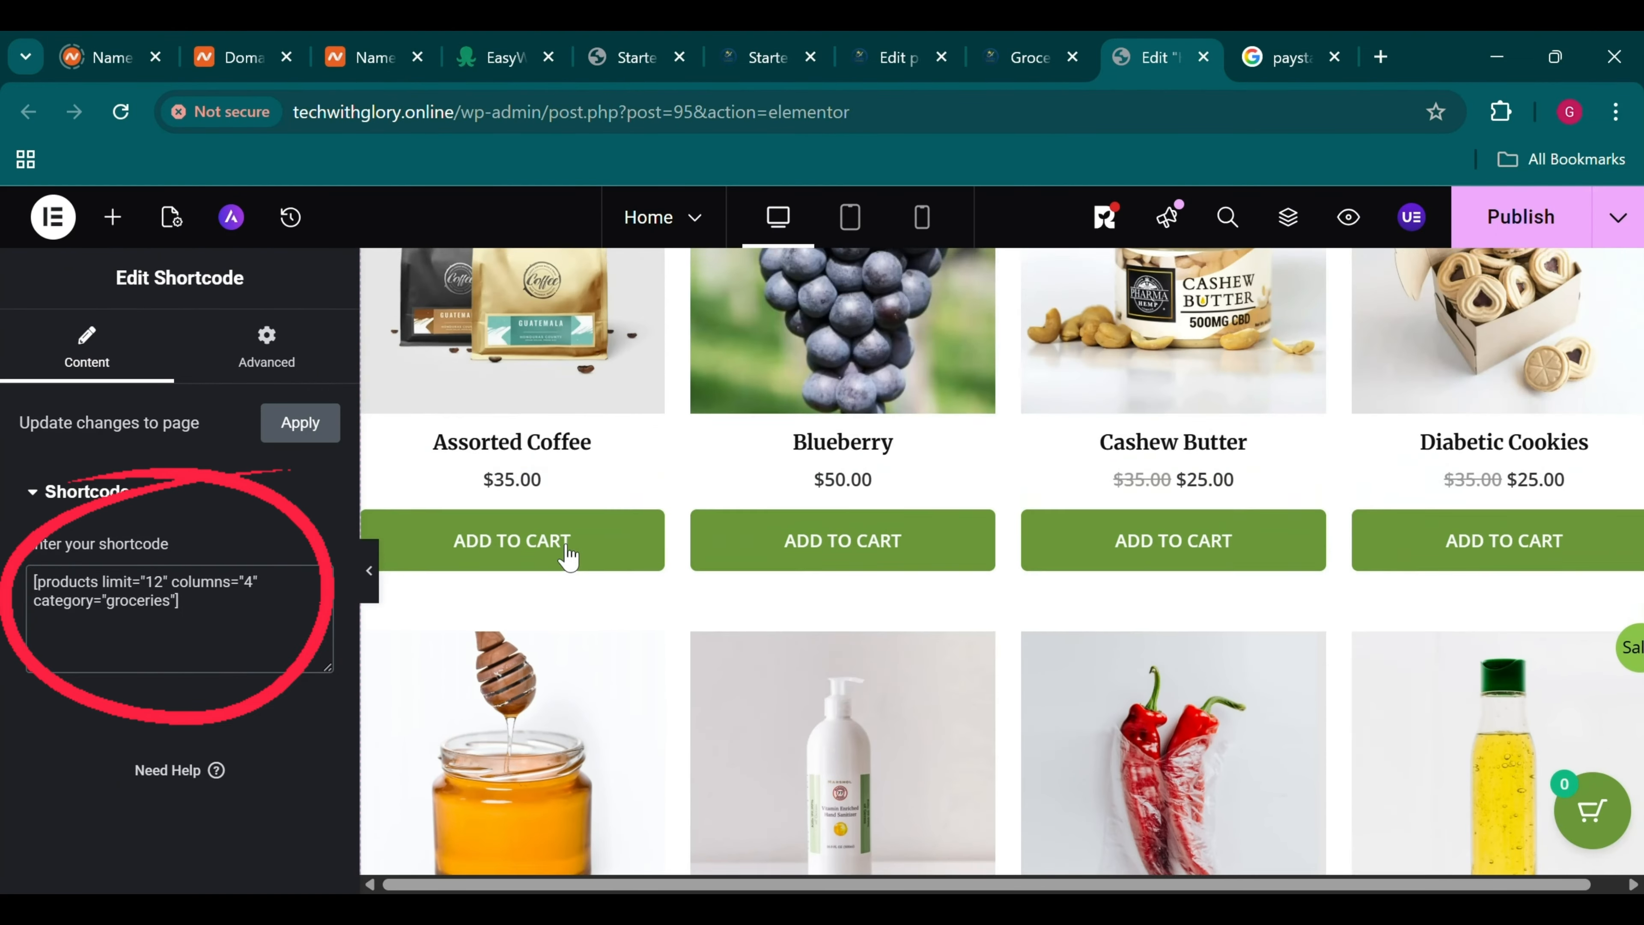
scroll(708, 671, "down", 15)
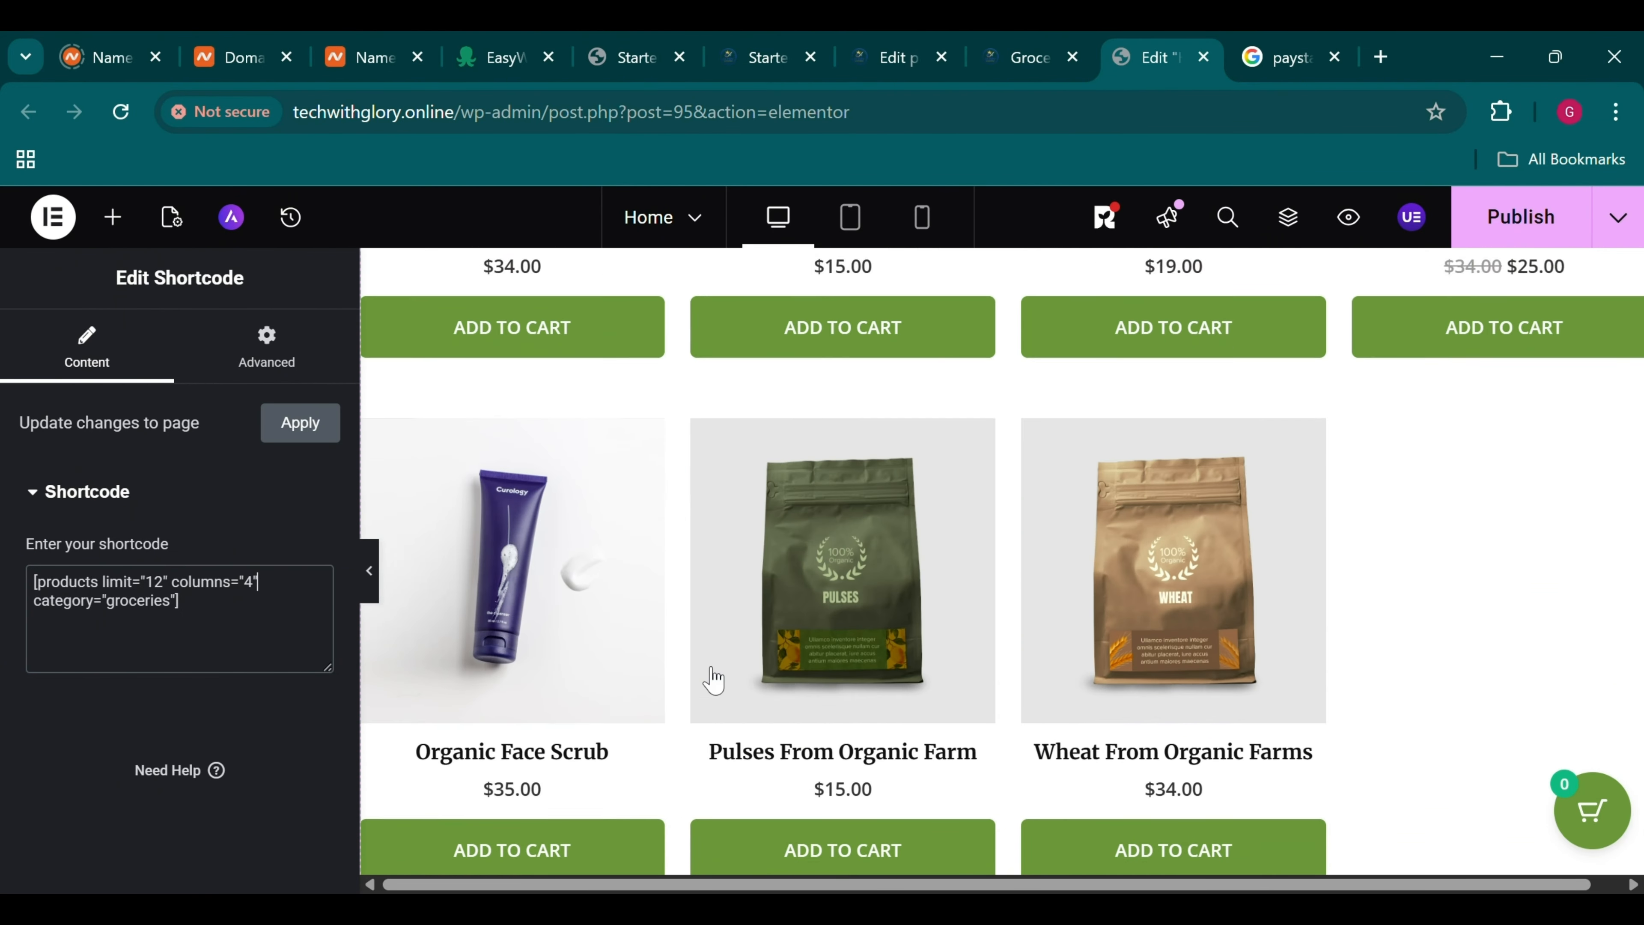
scroll(708, 673, "down", 3)
scroll(709, 674, "up", 15)
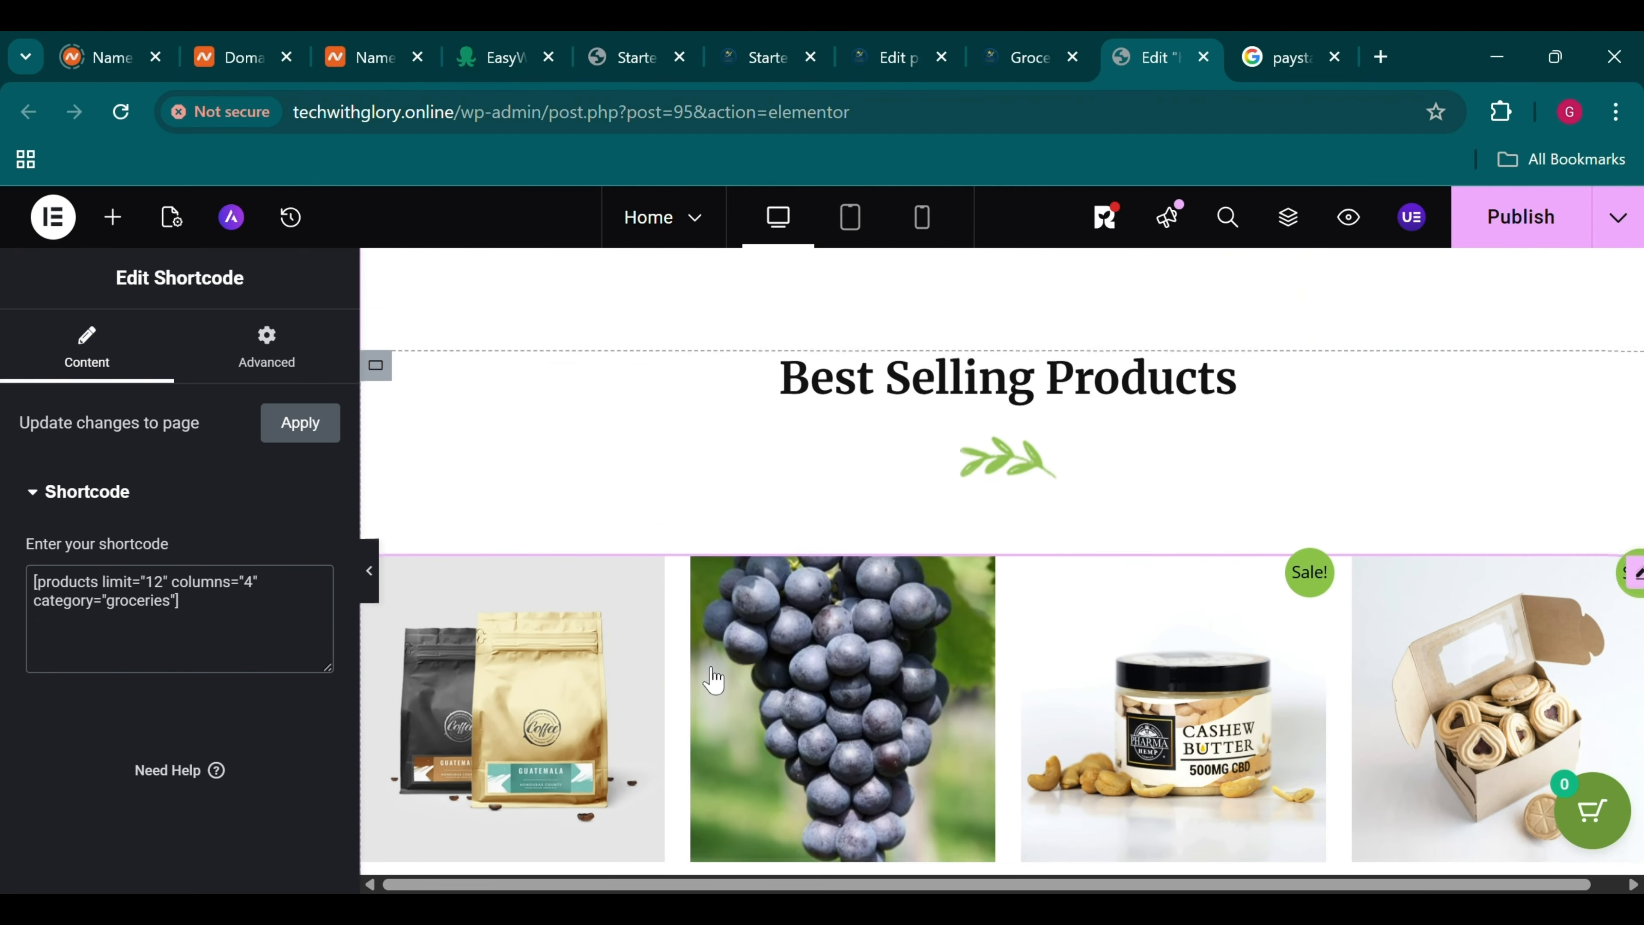
scroll(708, 673, "down", 16)
scroll(712, 677, "down", 8)
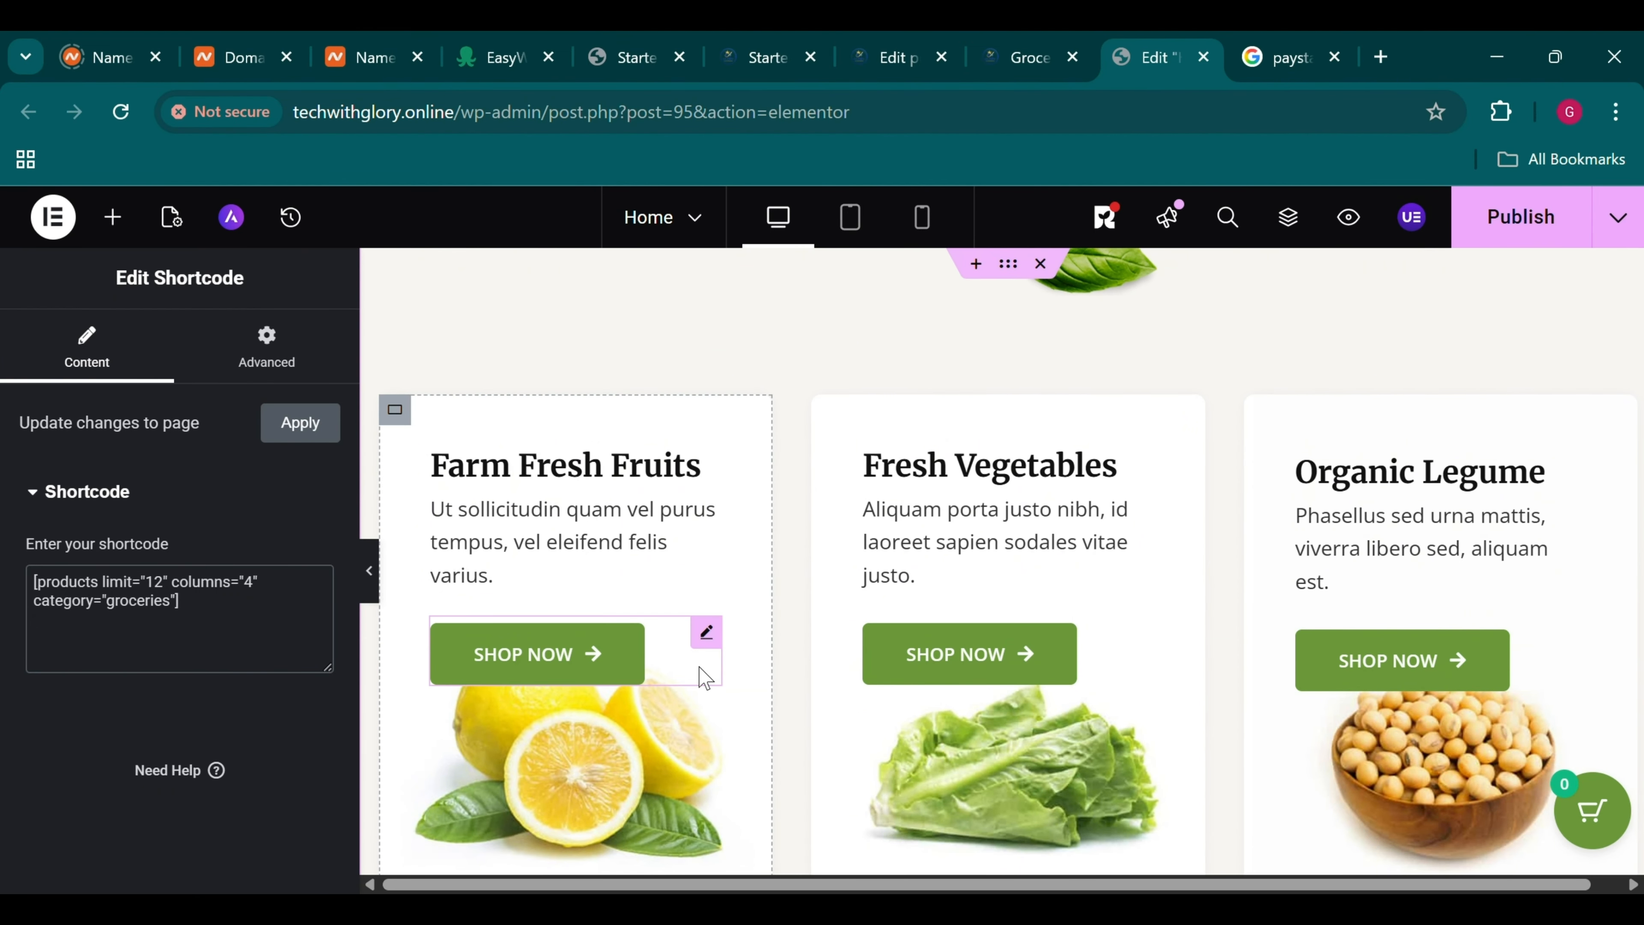
Select the Farm Fresh Fruits Shop Now button and scroll through the Elementor home page
left_click(637, 651)
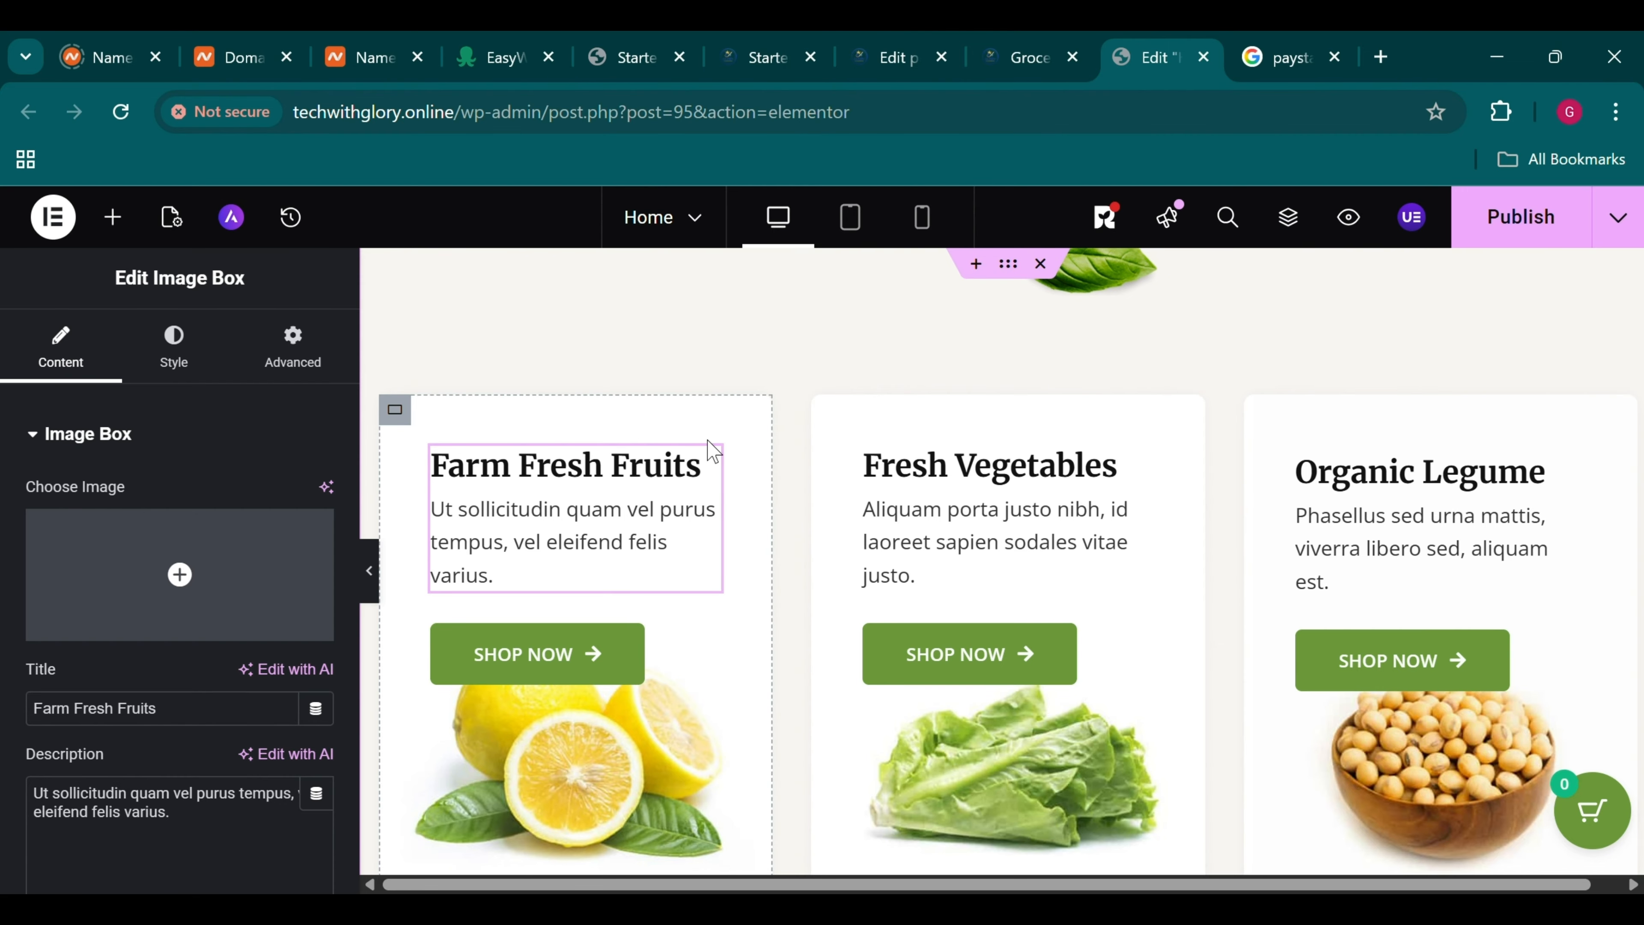
left_click(976, 42)
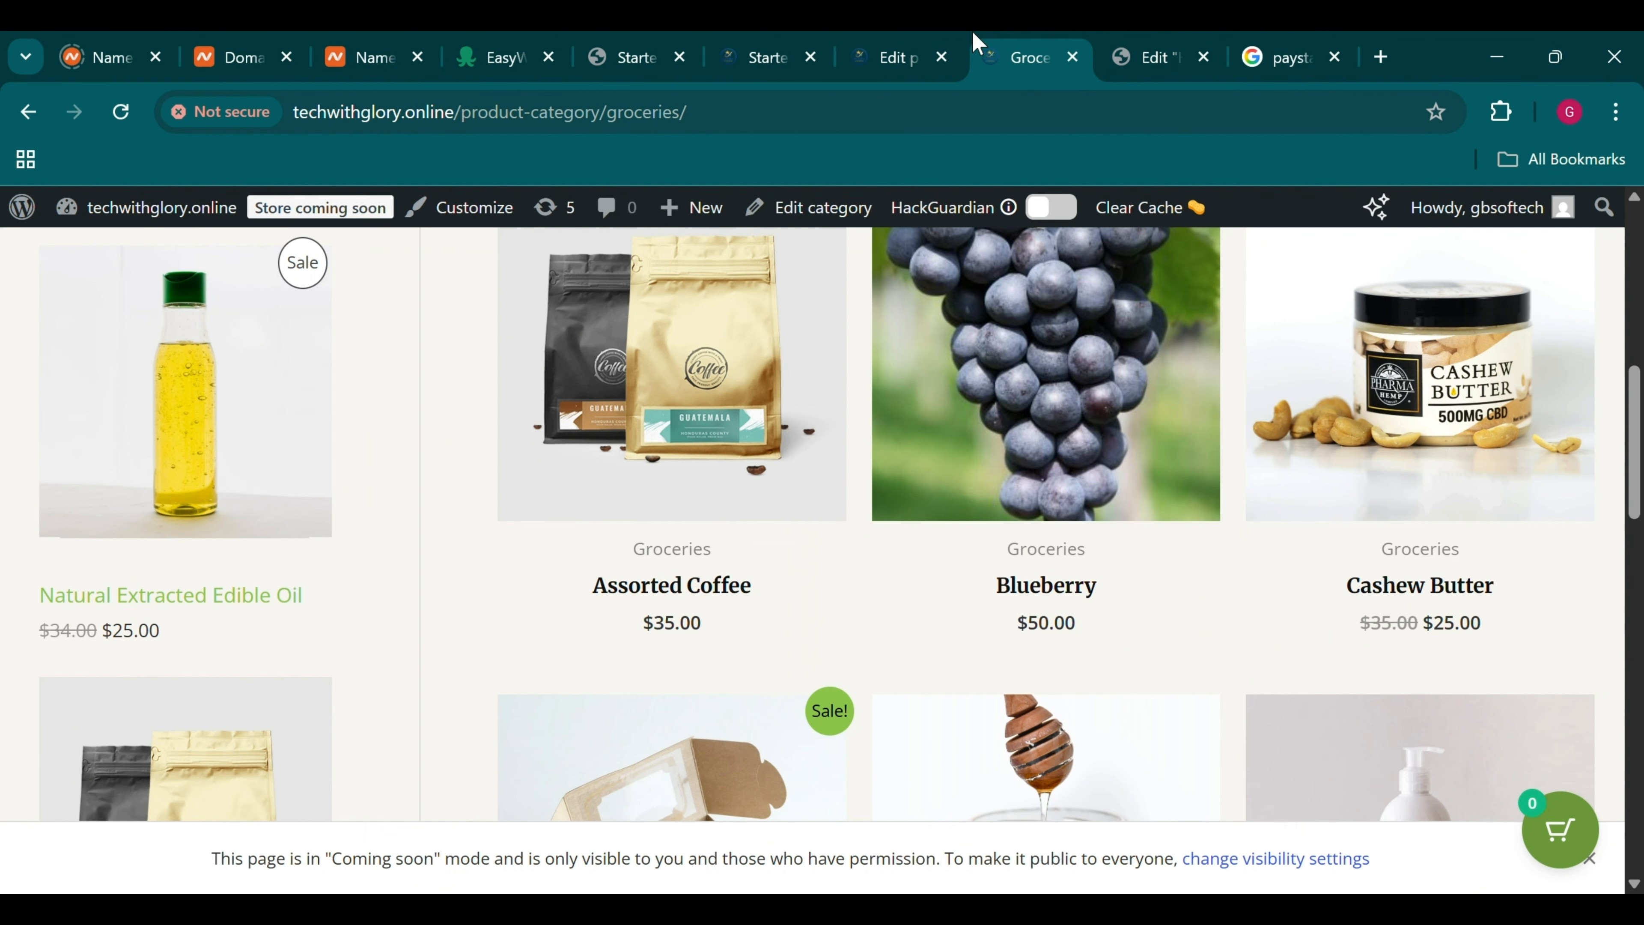
left_click(1179, 32)
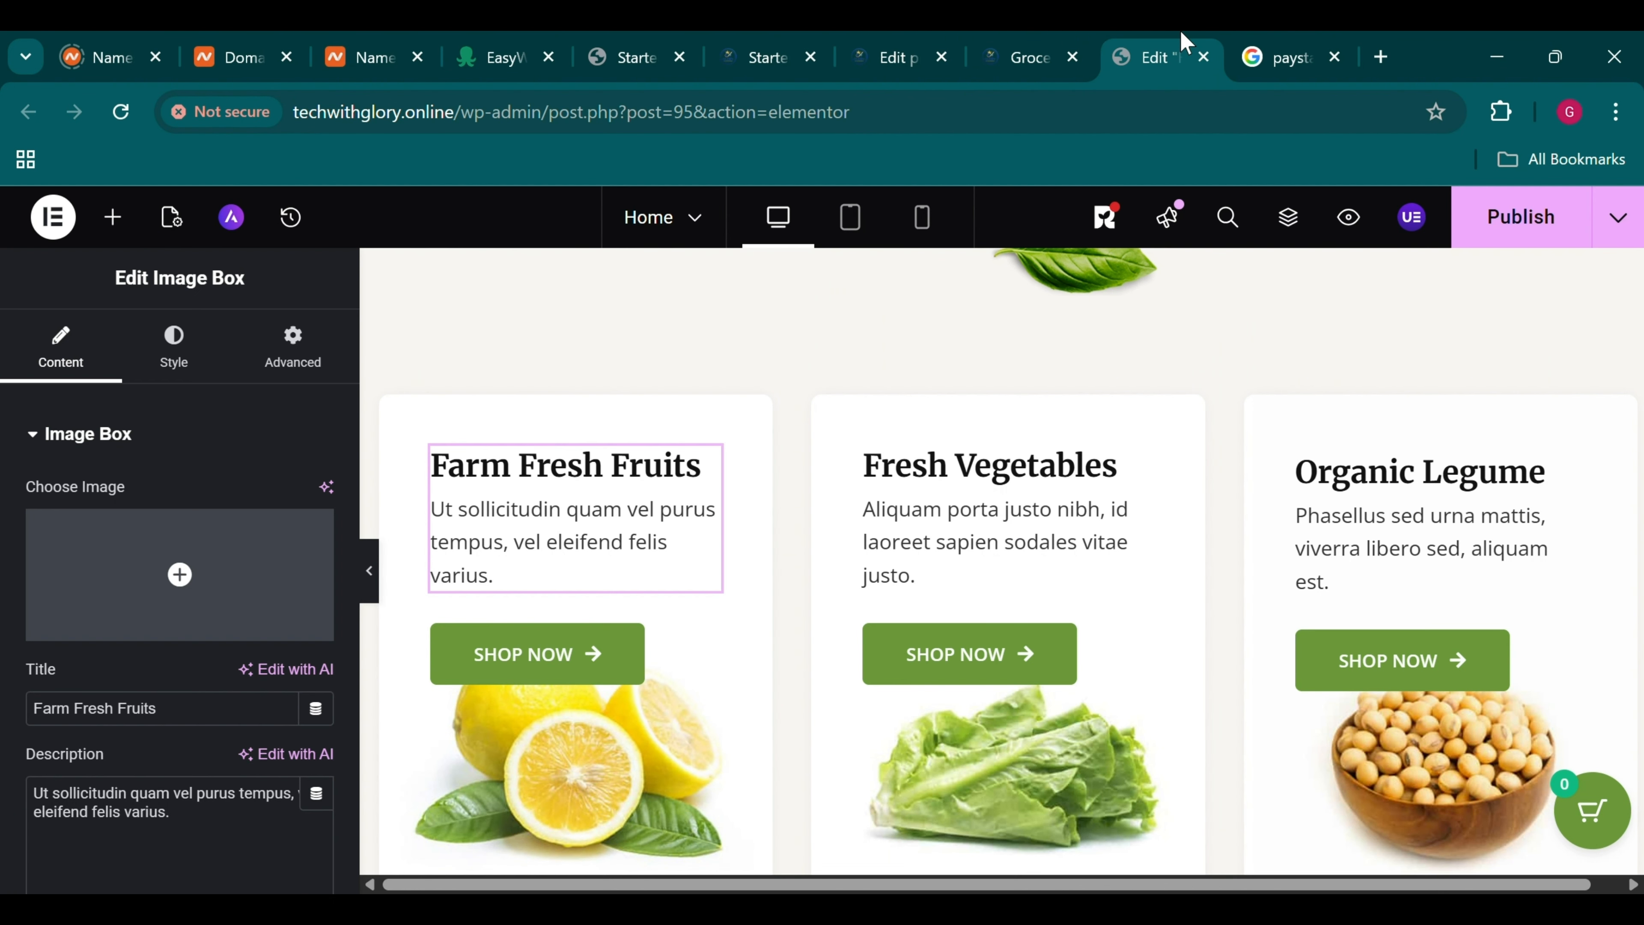
scroll(862, 374, "down", 12)
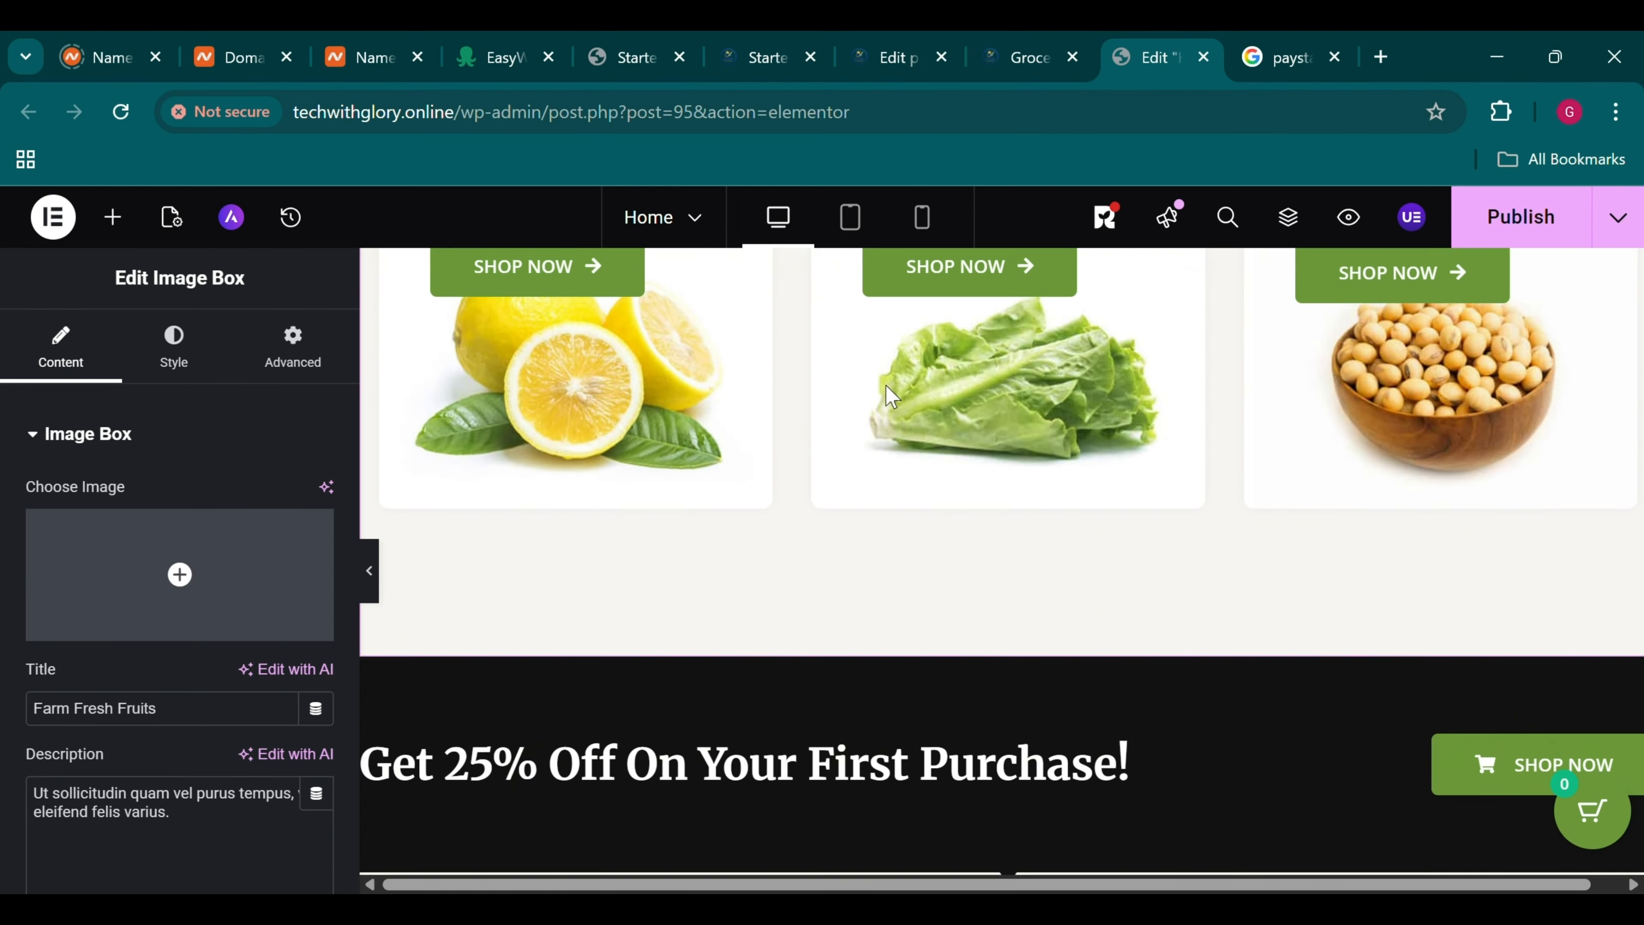
scroll(891, 397, "down", 10)
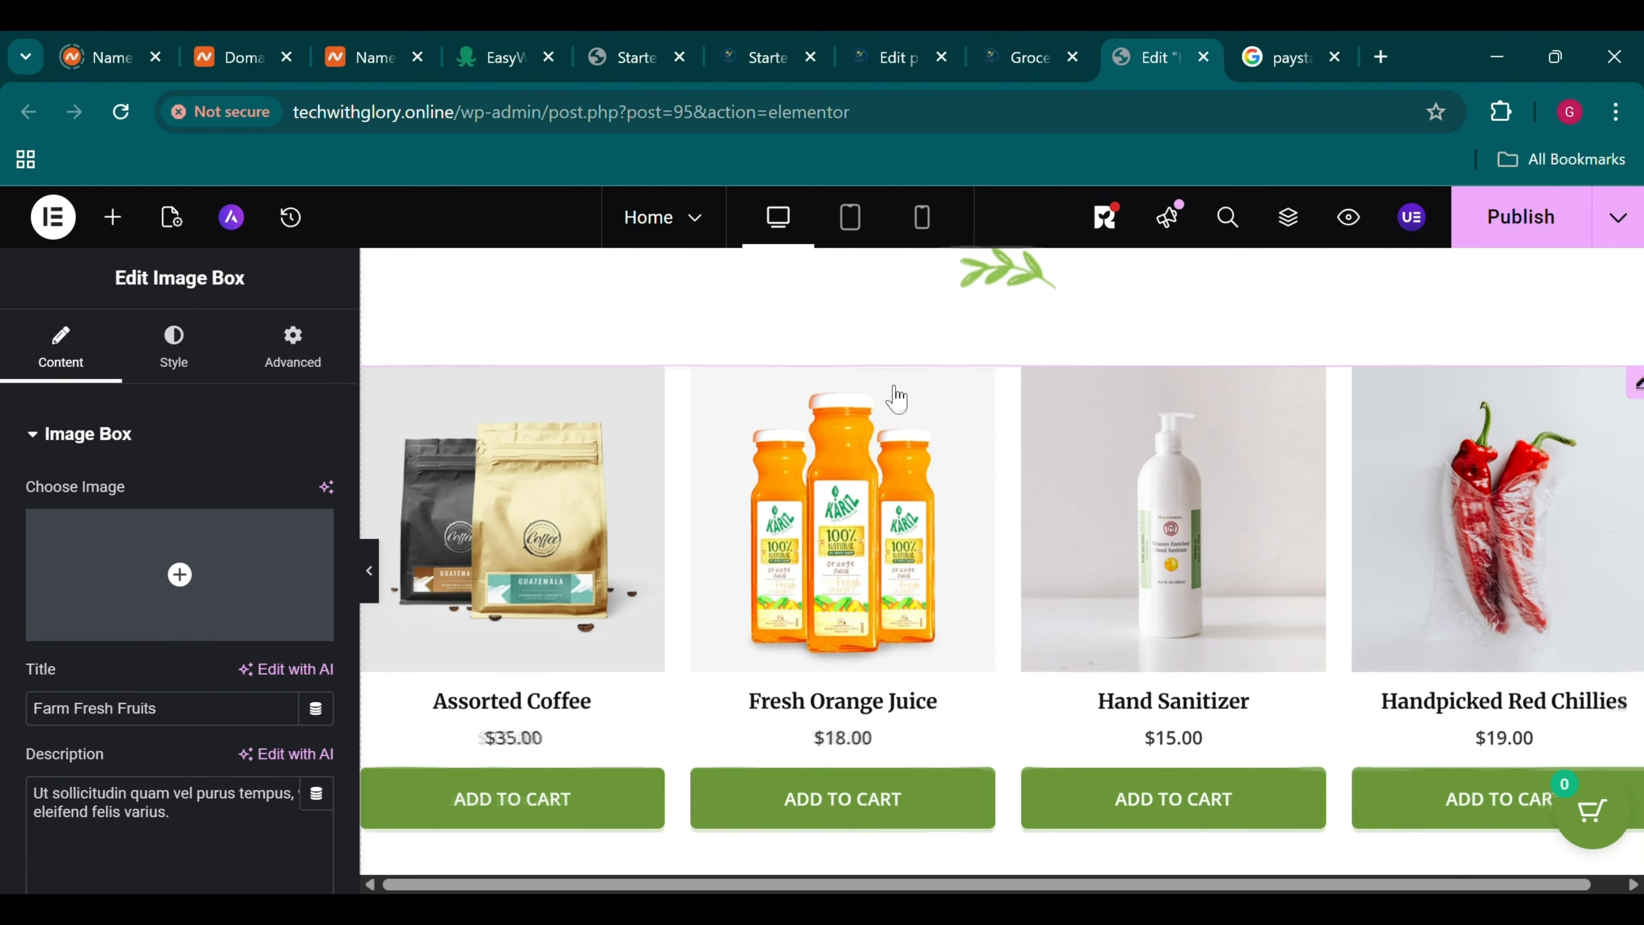
scroll(896, 397, "down", 10)
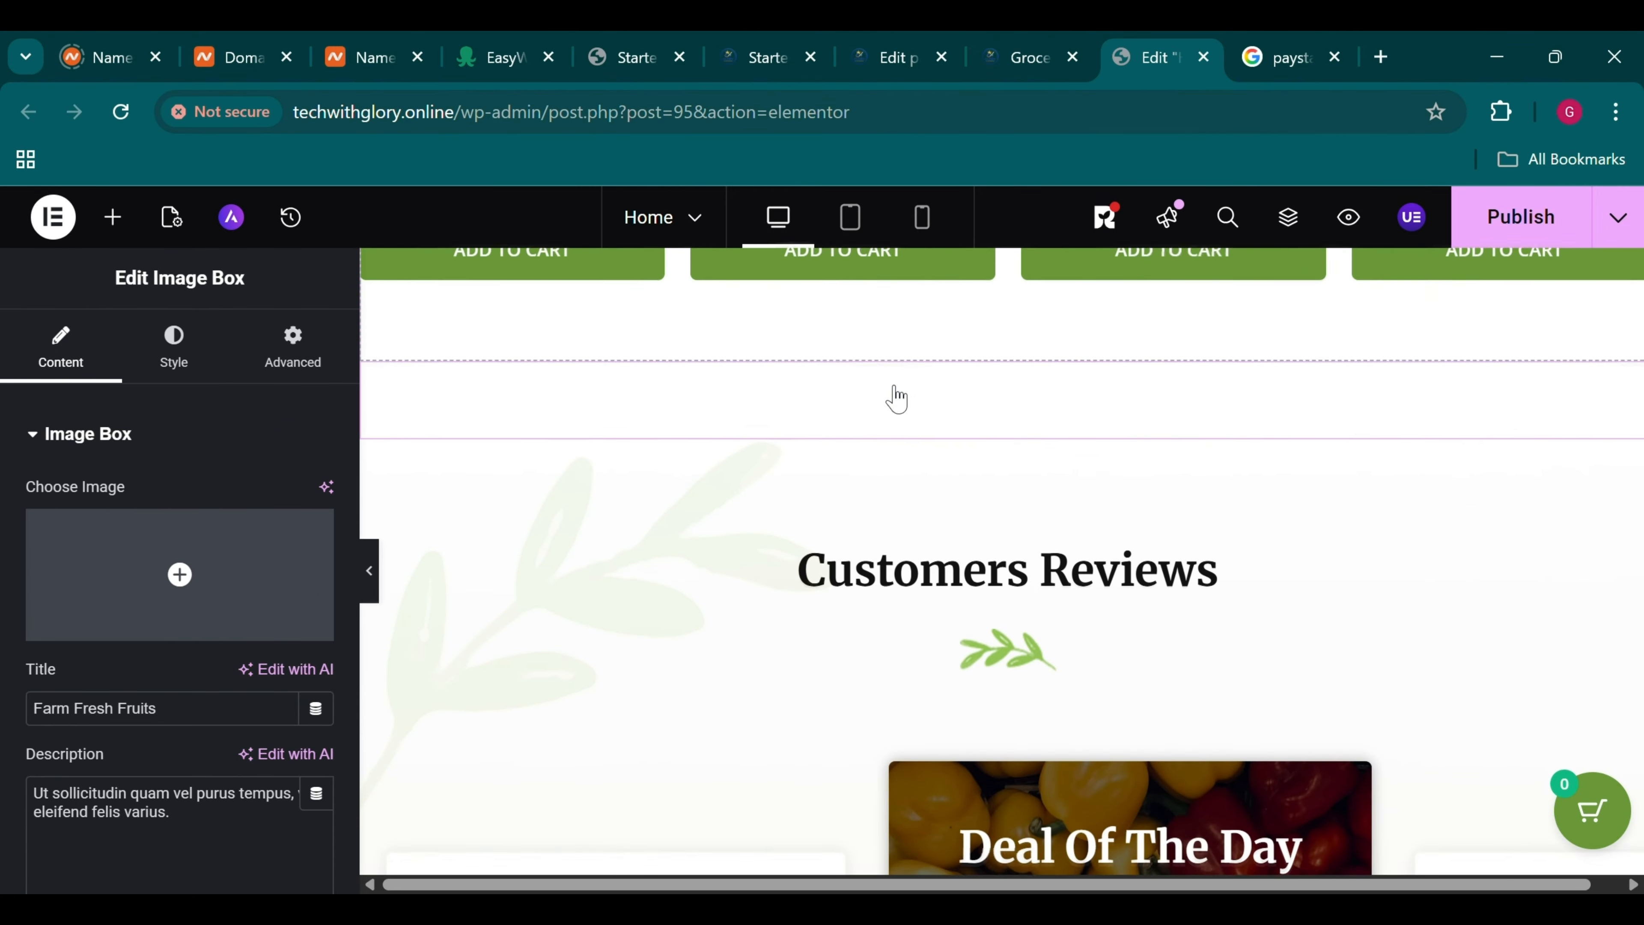
scroll(890, 398, "down", 8)
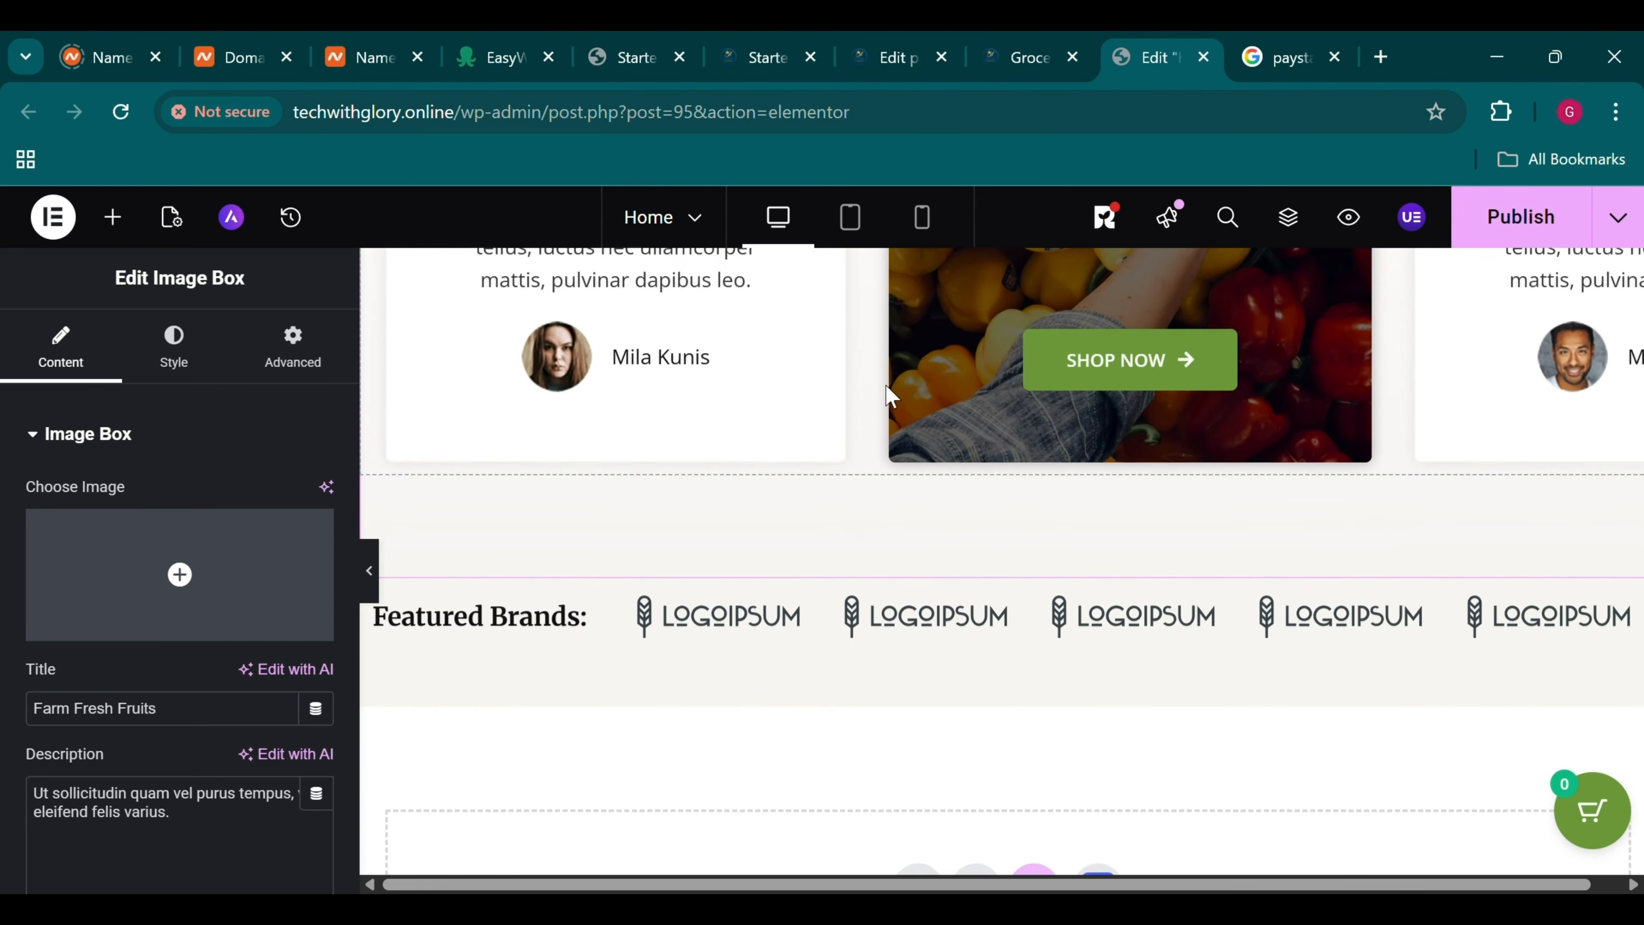
scroll(891, 396, "up", 9)
scroll(888, 394, "down", 10)
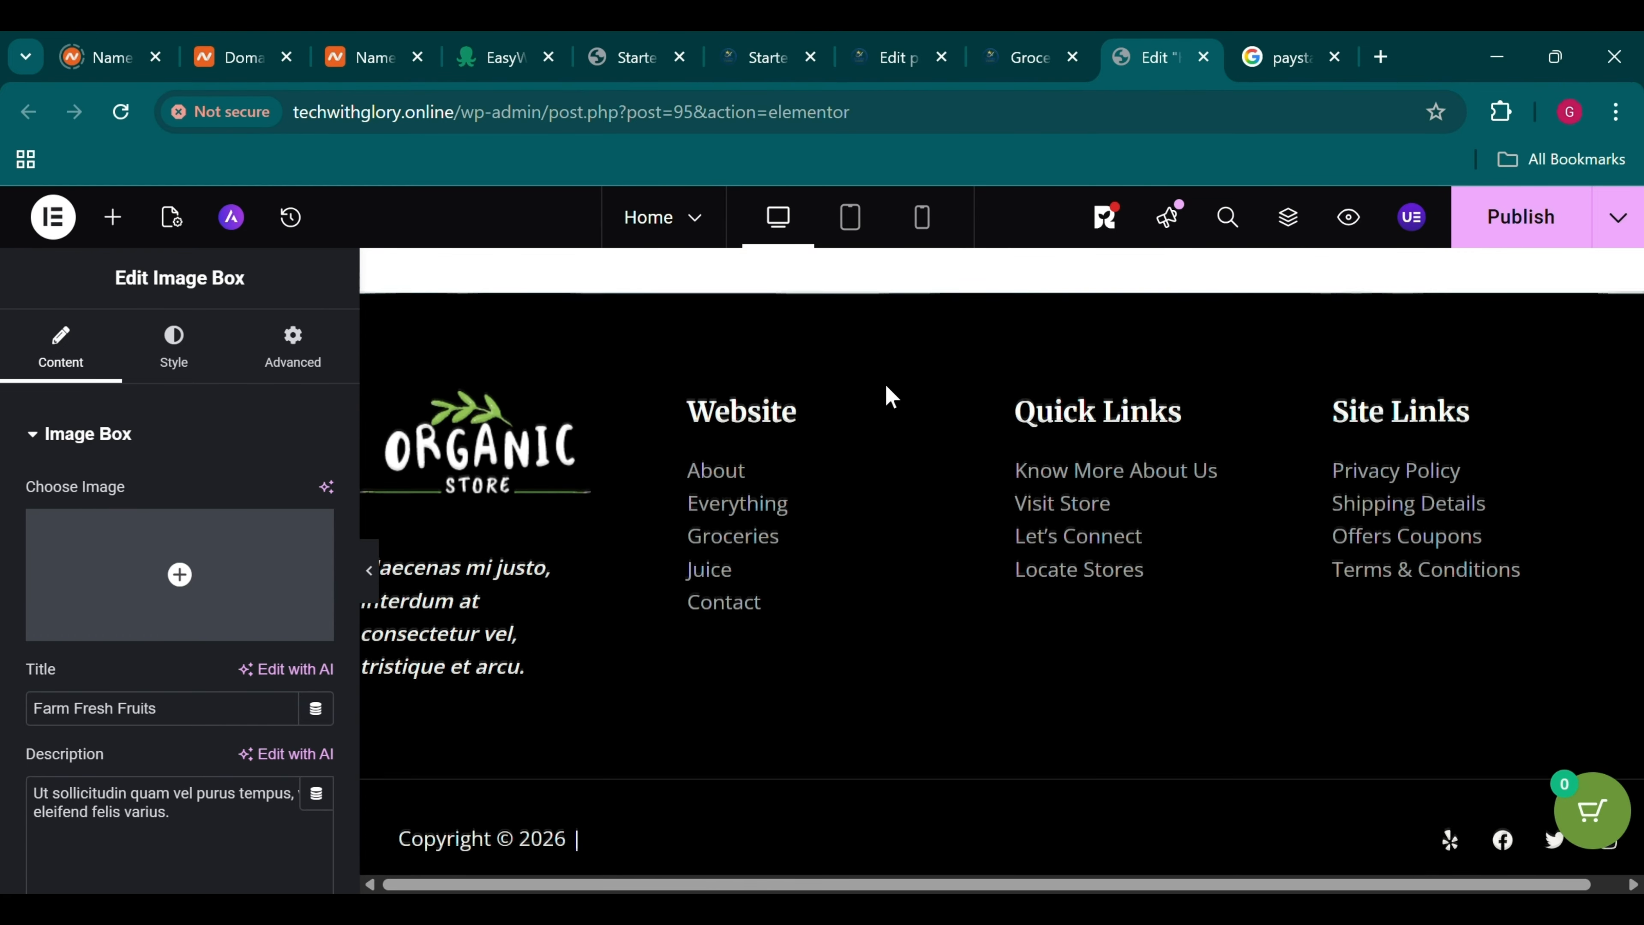
Deselect the Farm Fresh Fruits image box and return to the Groceries category page
left_click(457, 469)
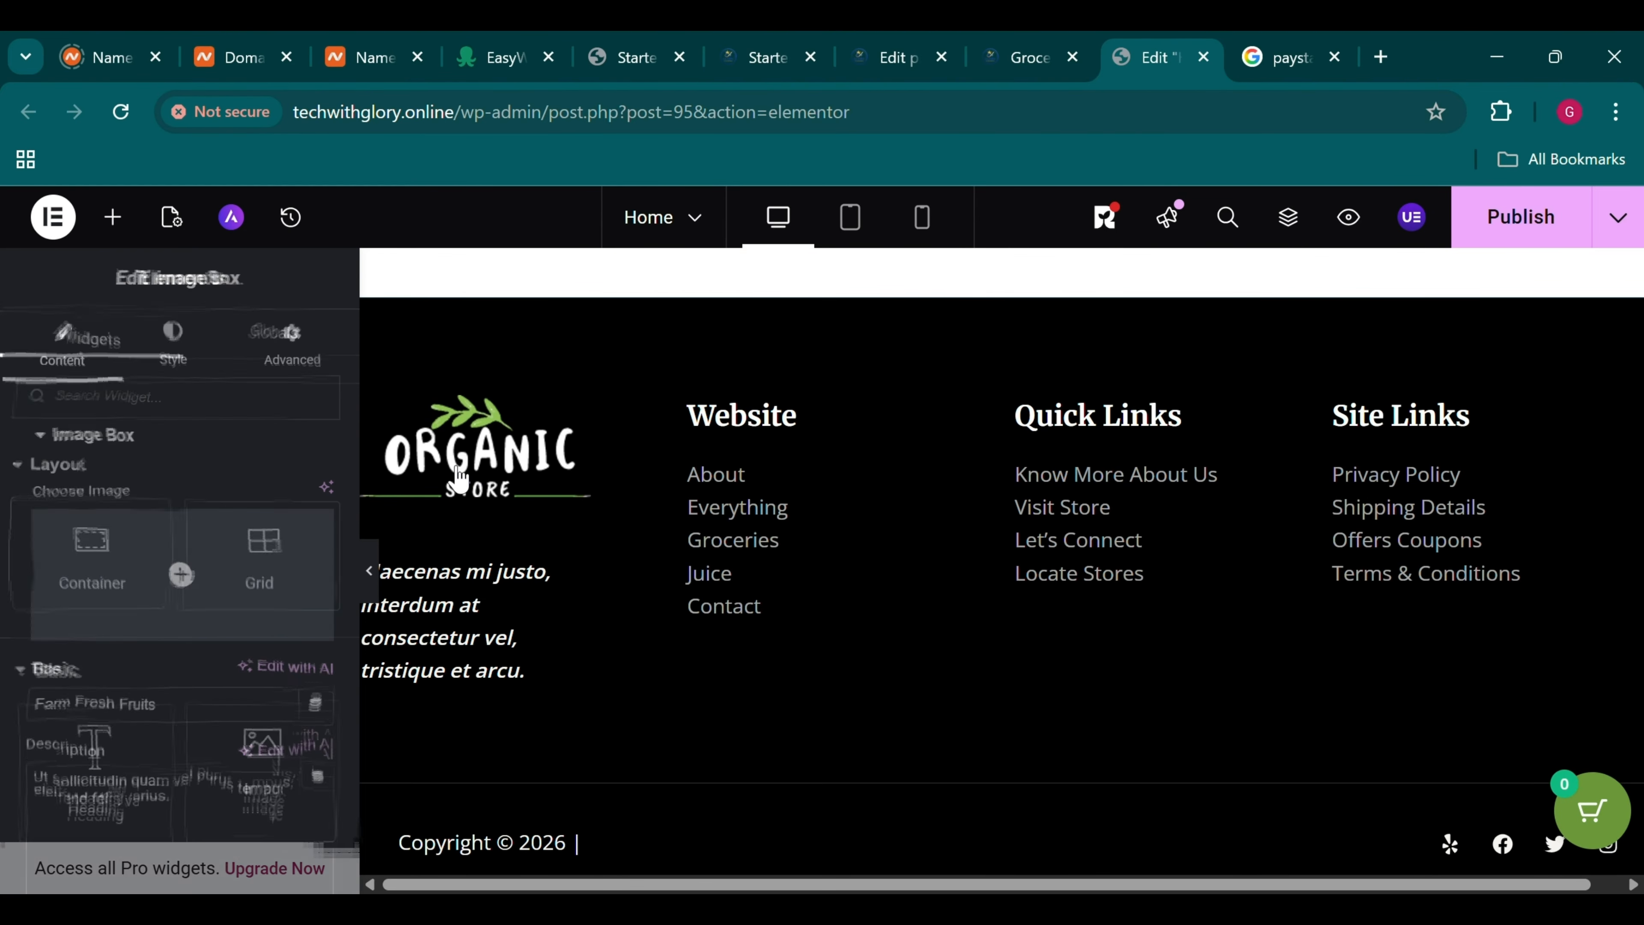
scroll(1142, 647, "up", 12)
scroll(1143, 654, "up", 15)
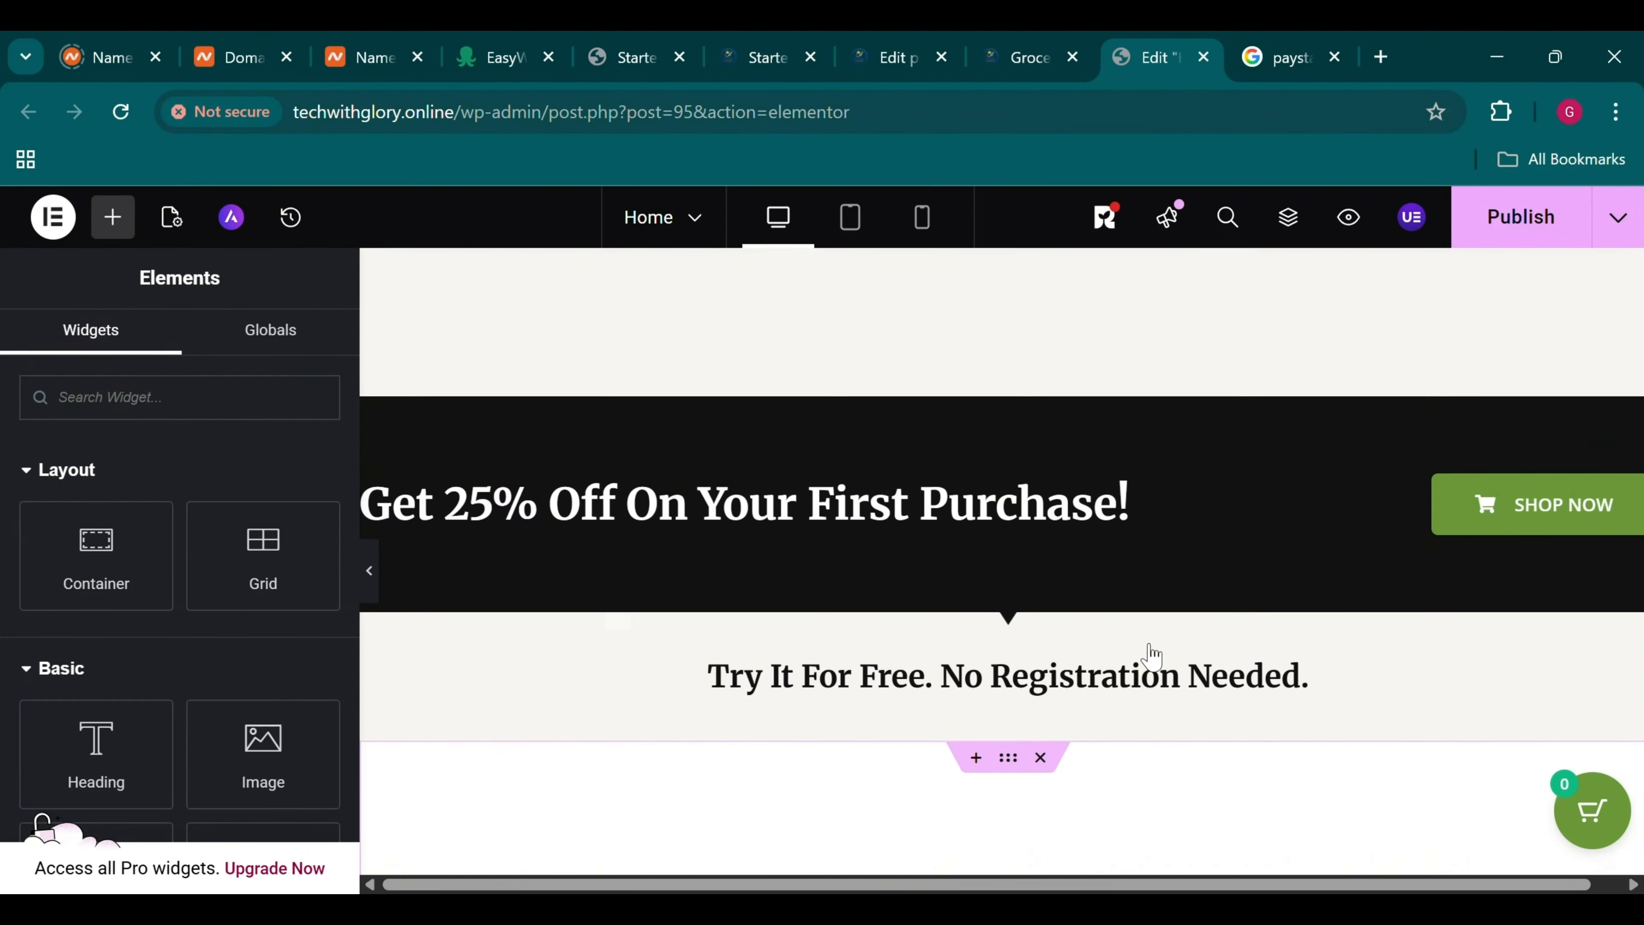
scroll(1143, 655, "up", 5)
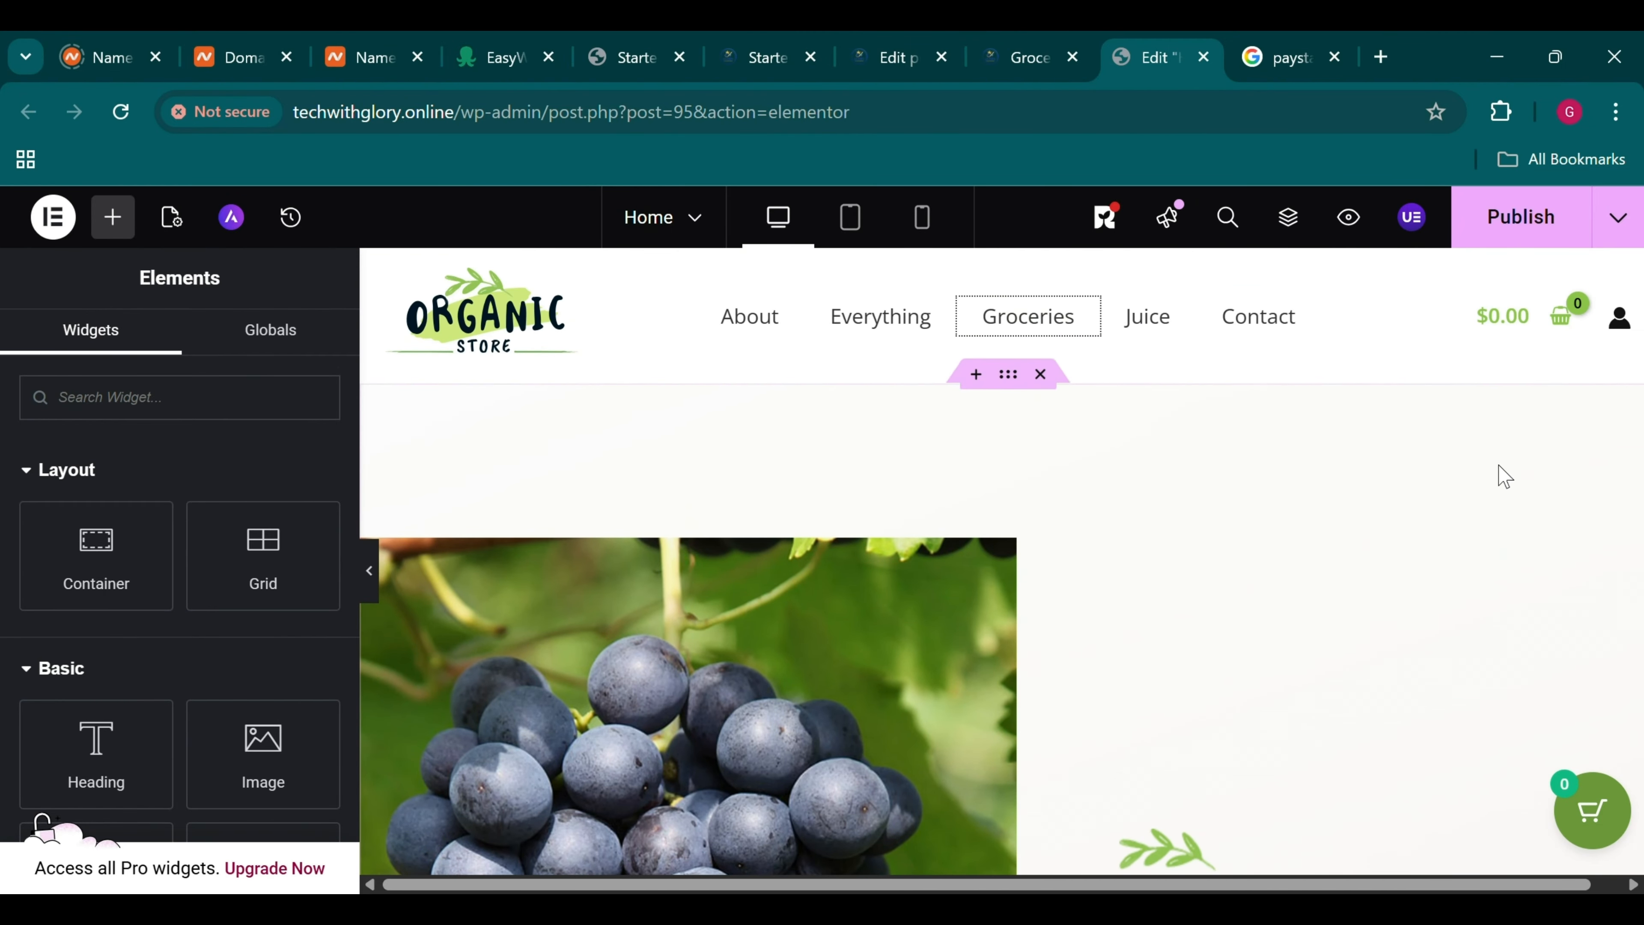
left_click(1077, 42)
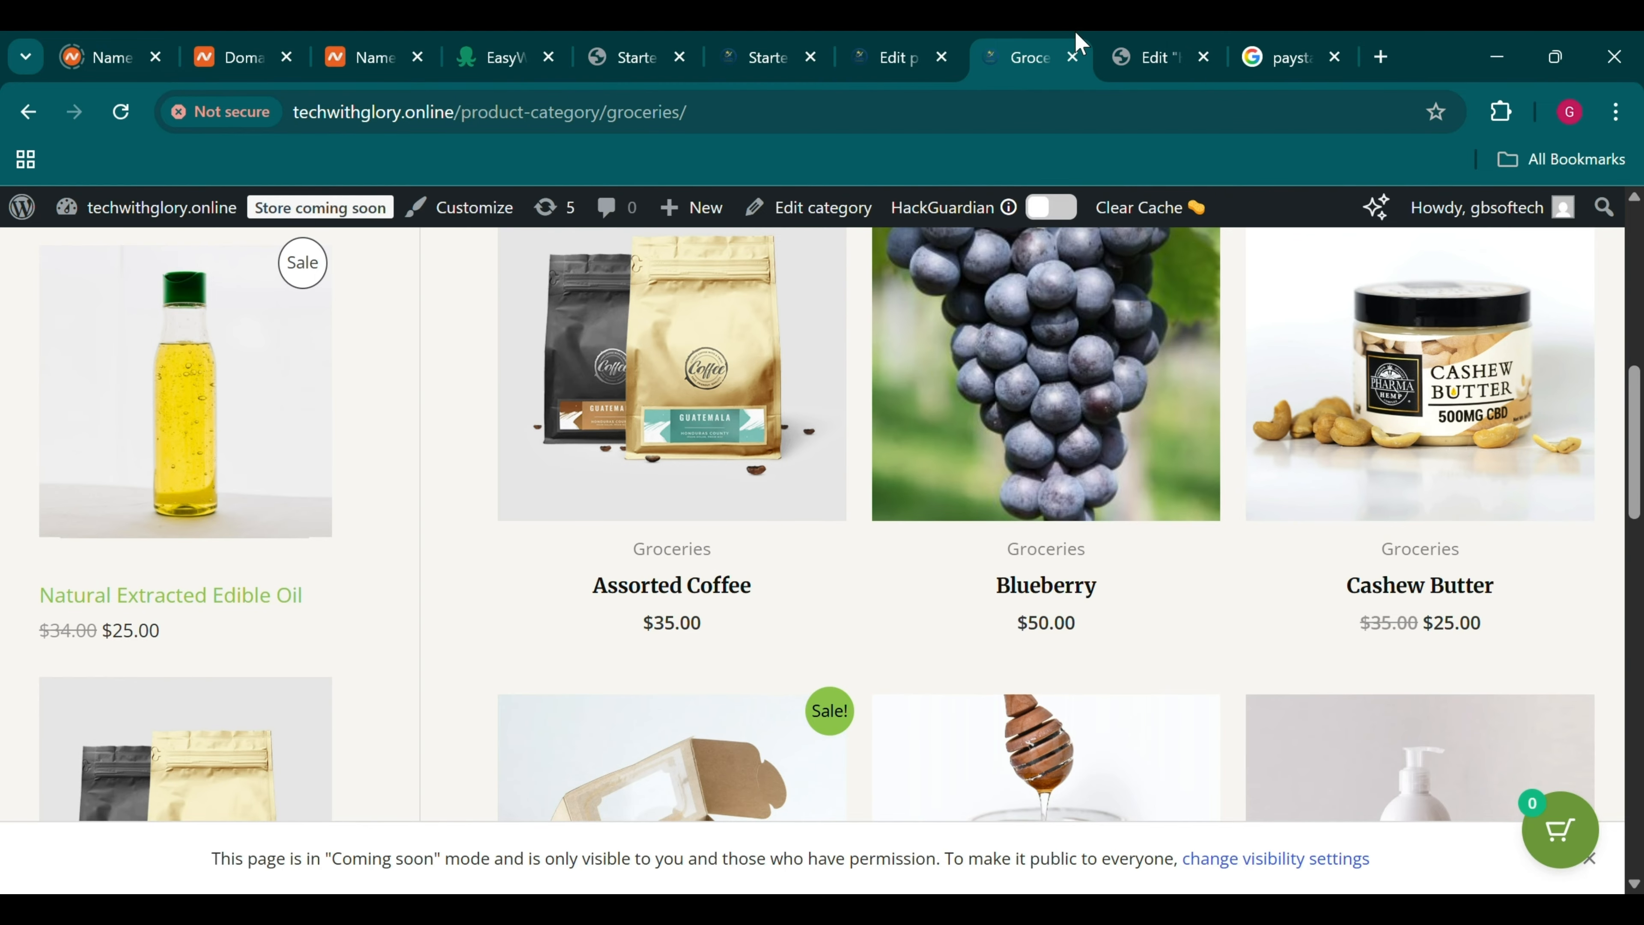
Activate the Paystack WooCommerce Payment Gateway plugin from the Add Plugins page
left_click(853, 41)
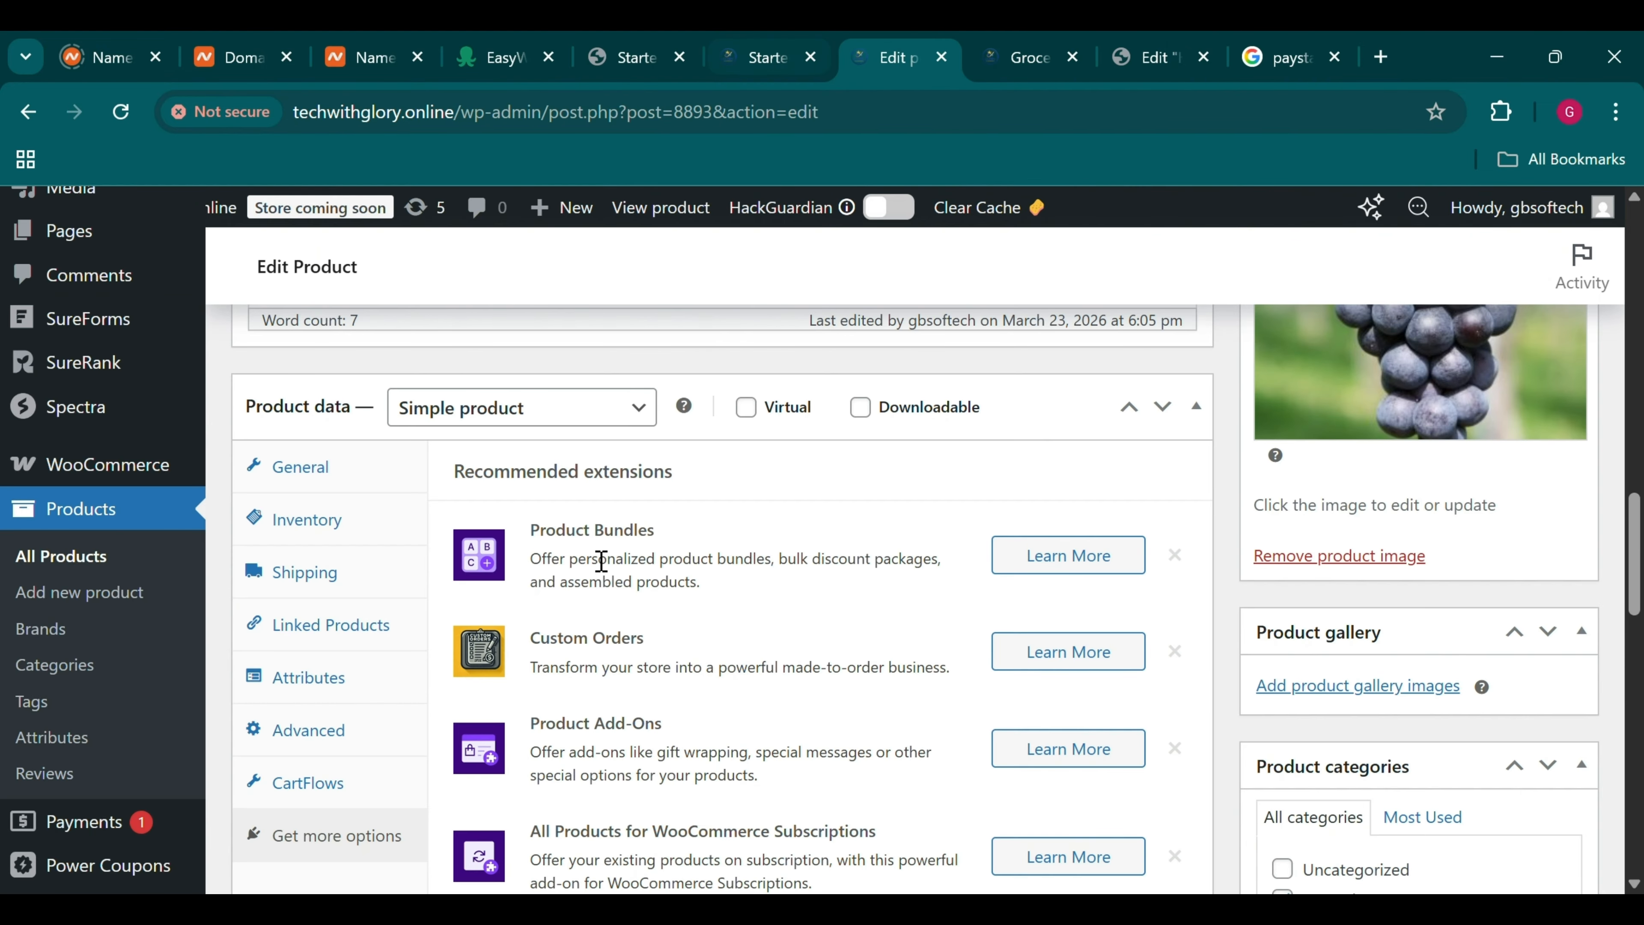
scroll(600, 561, "down", 5)
scroll(594, 565, "up", 10)
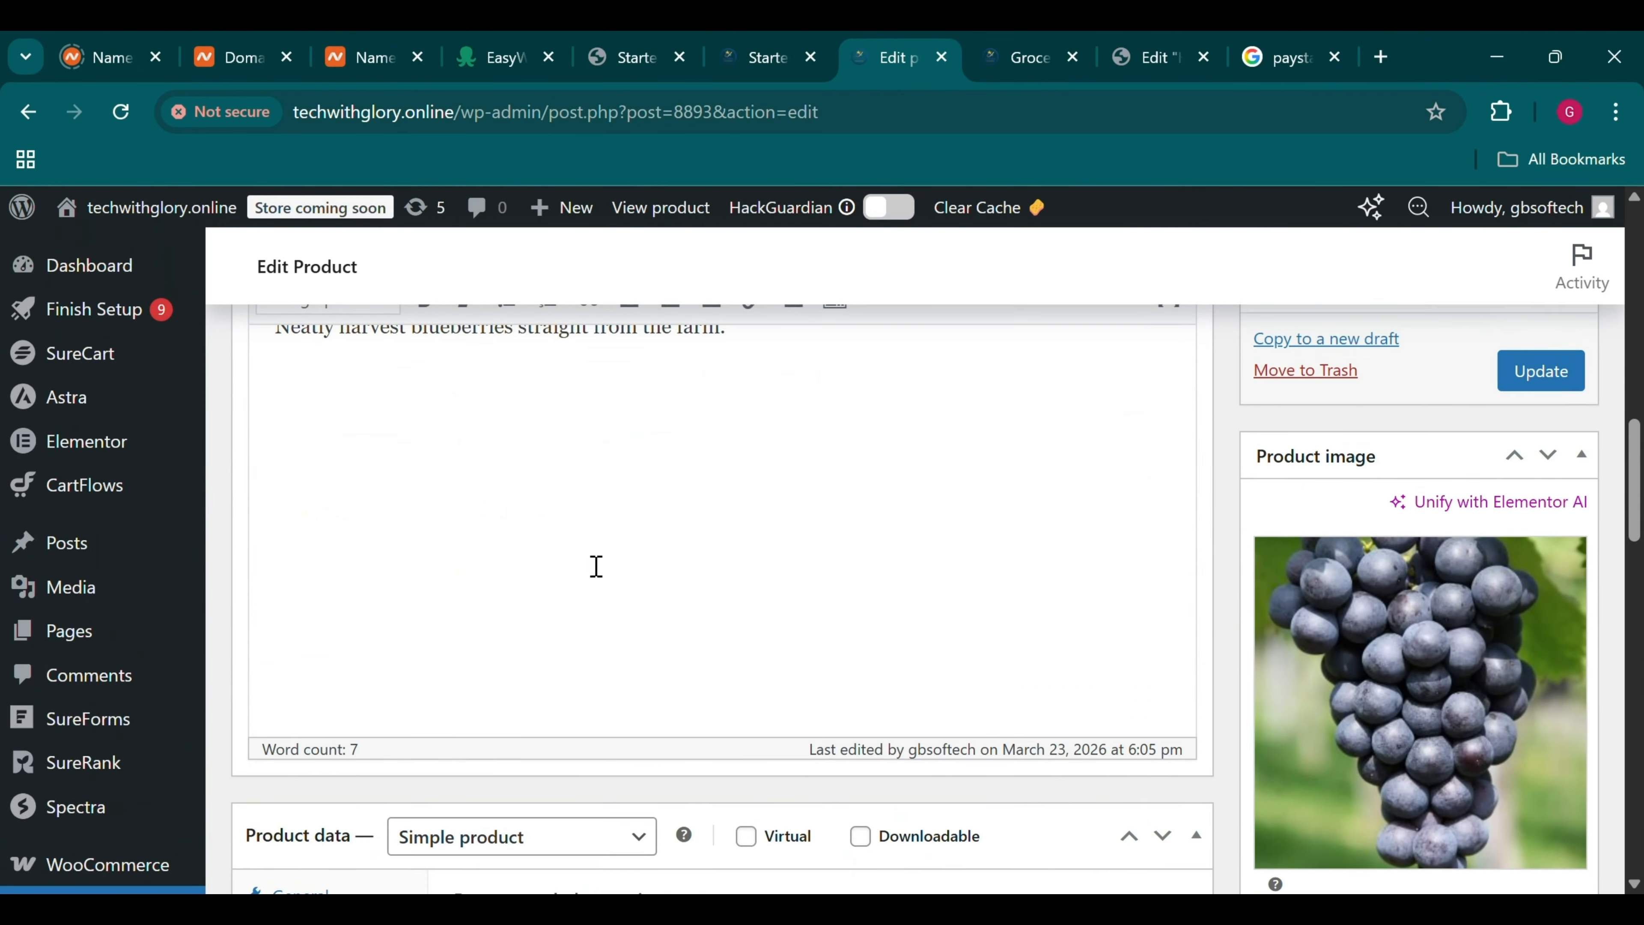
scroll(596, 566, "down", 5)
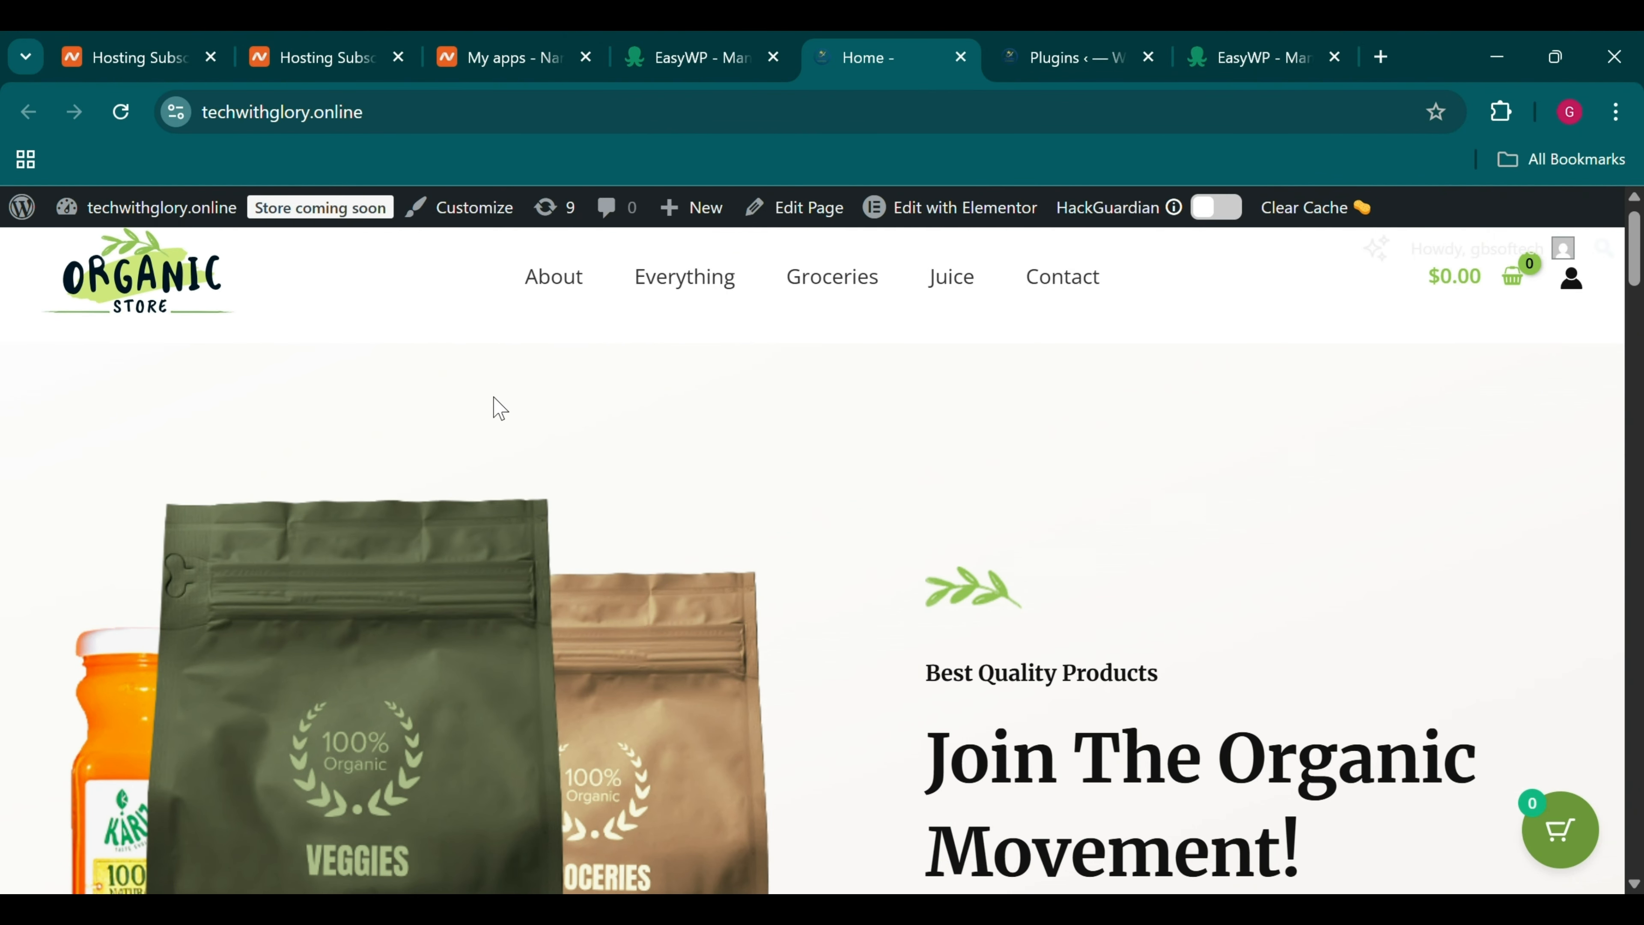
scroll(750, 458, "down", 15)
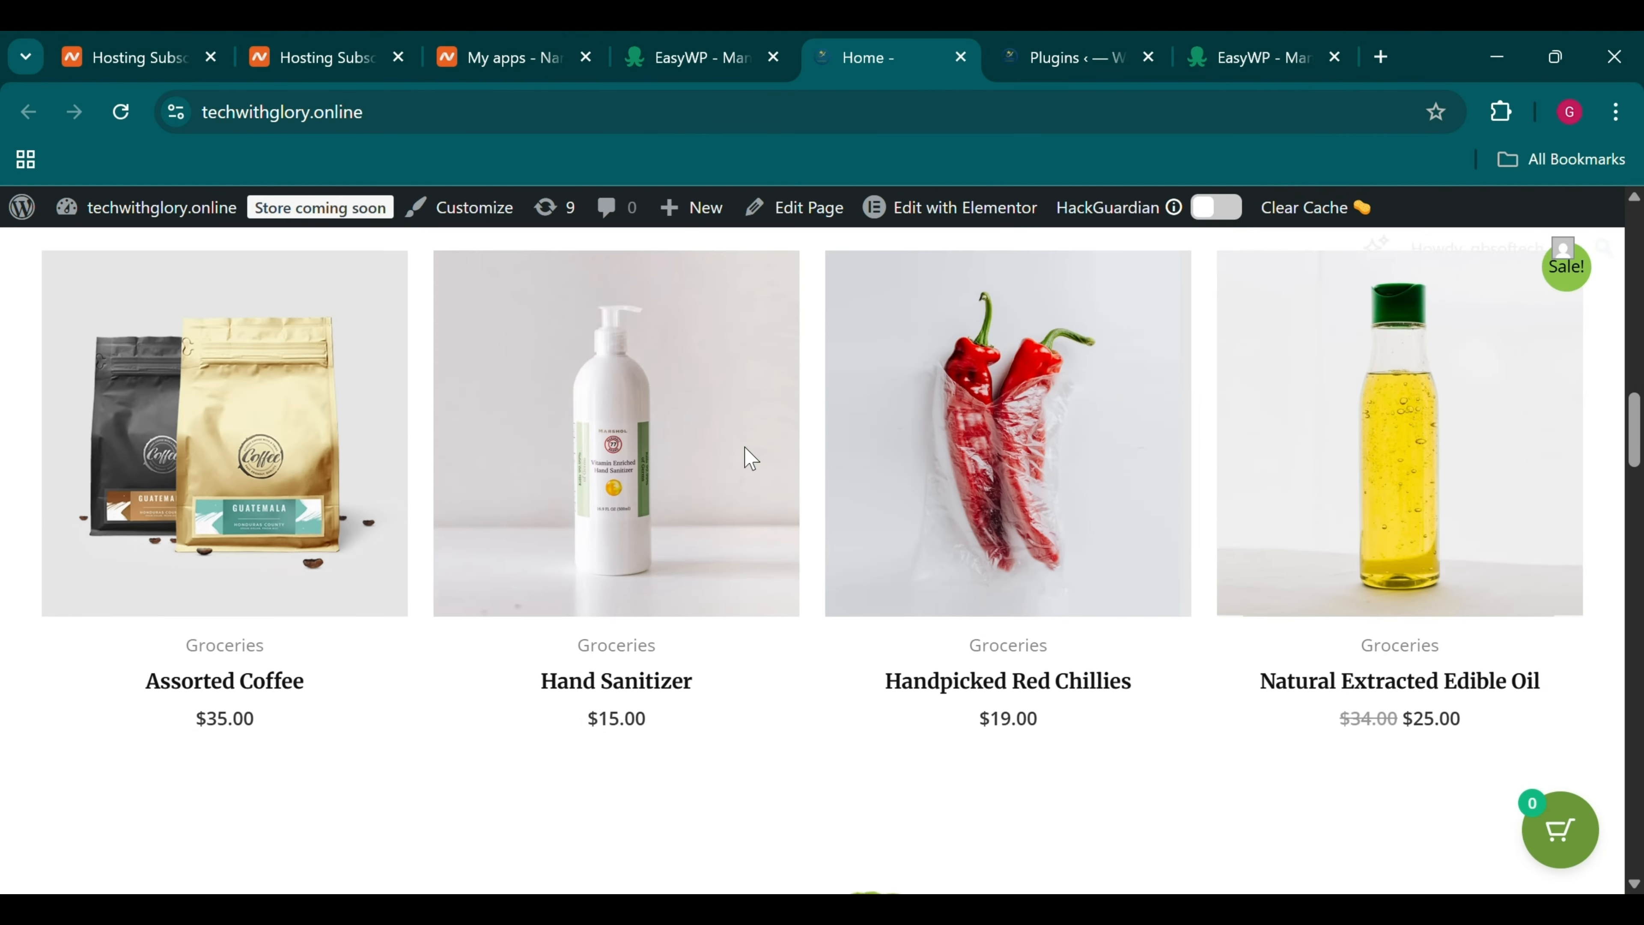
scroll(745, 456, "down", 10)
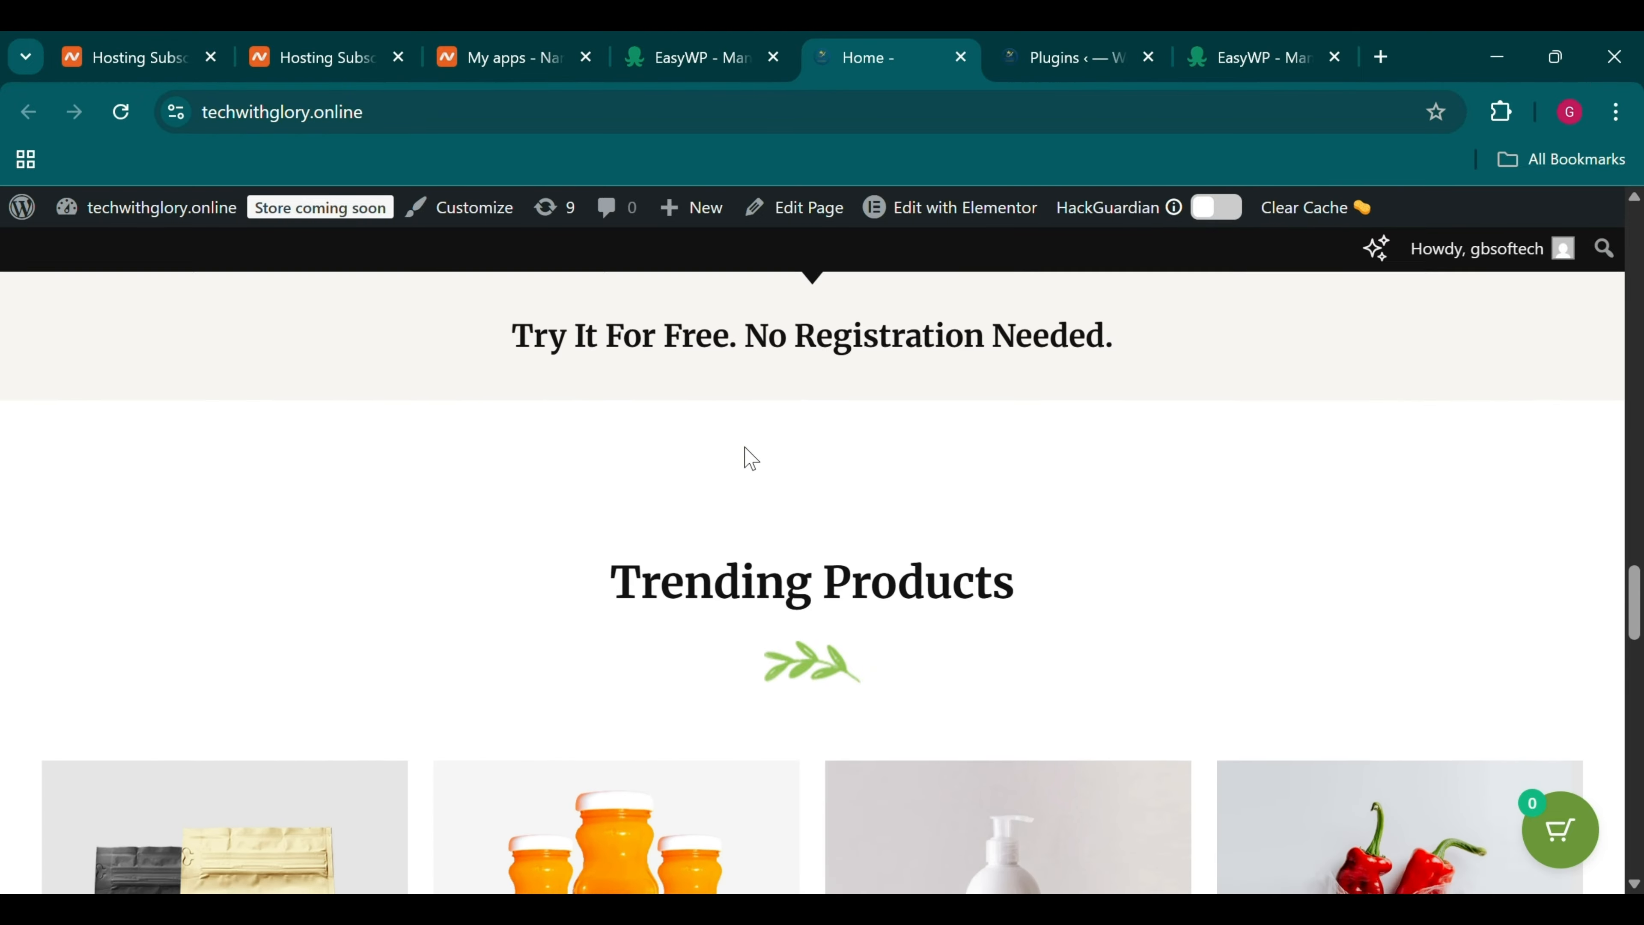
scroll(749, 457, "down", 15)
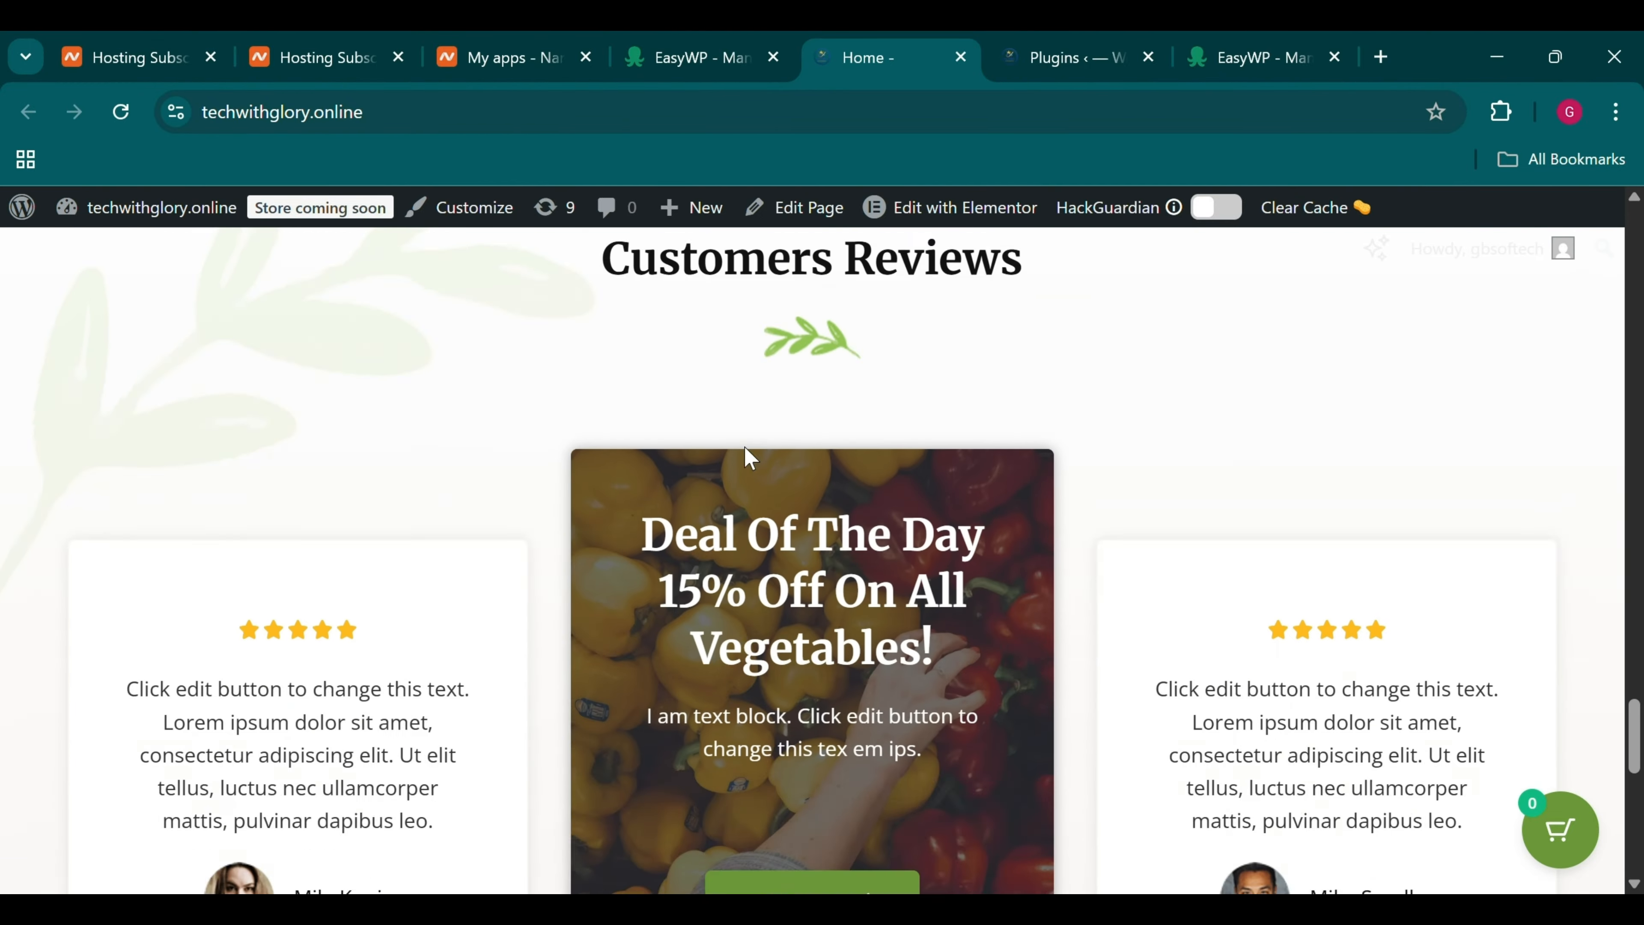
scroll(749, 457, "up", 15)
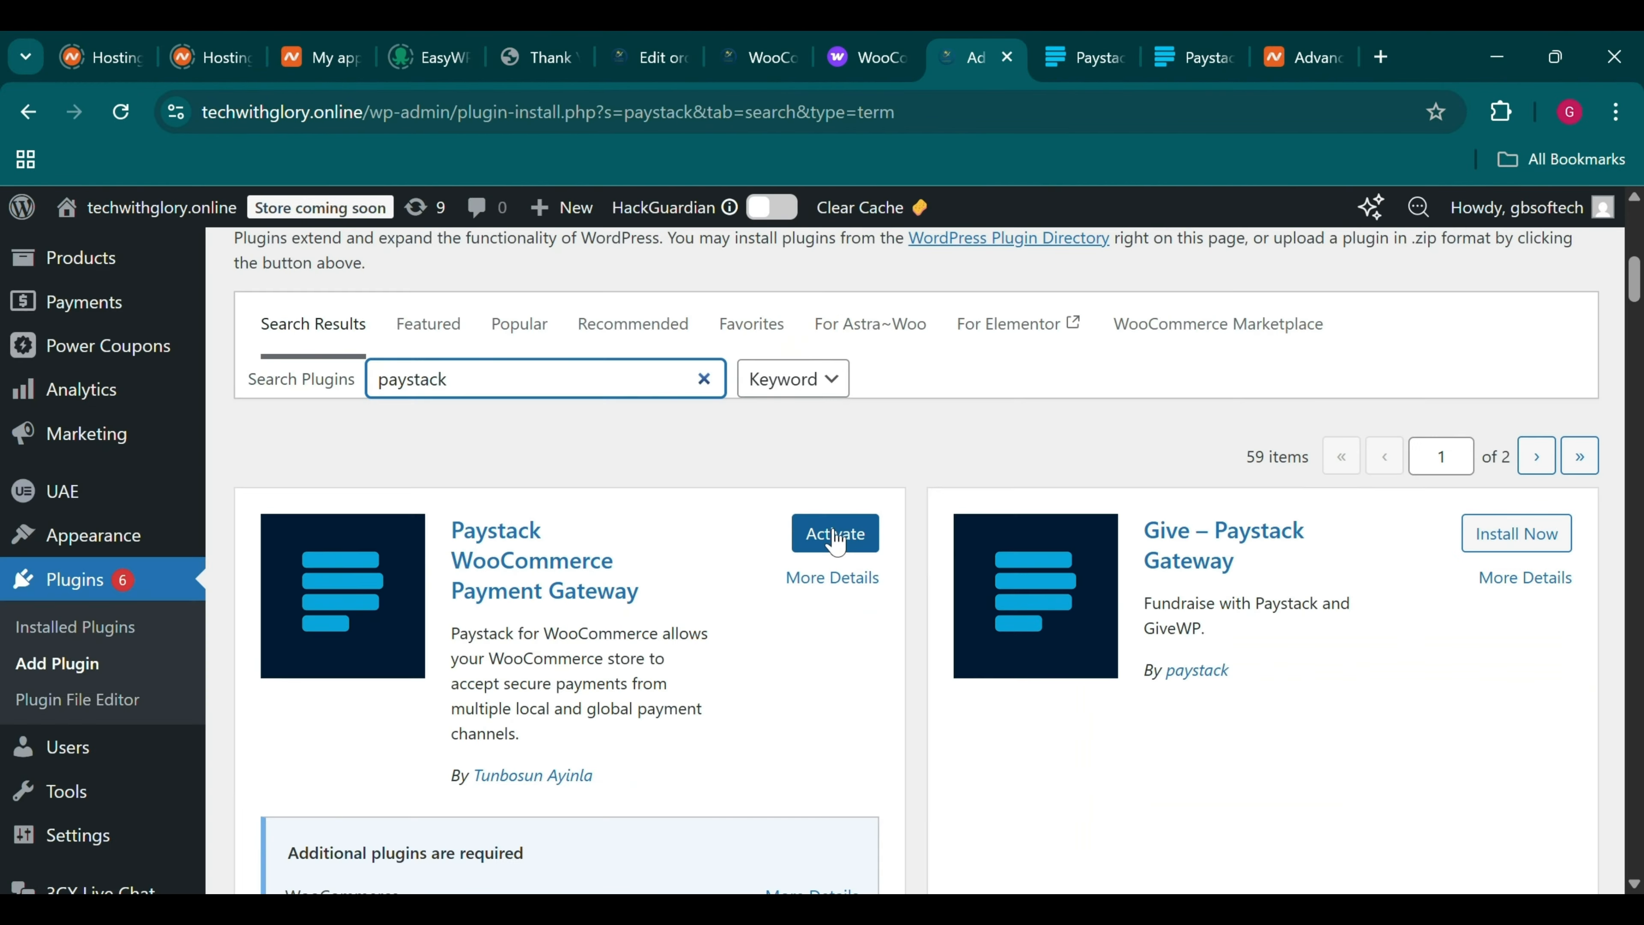
left_click(835, 535)
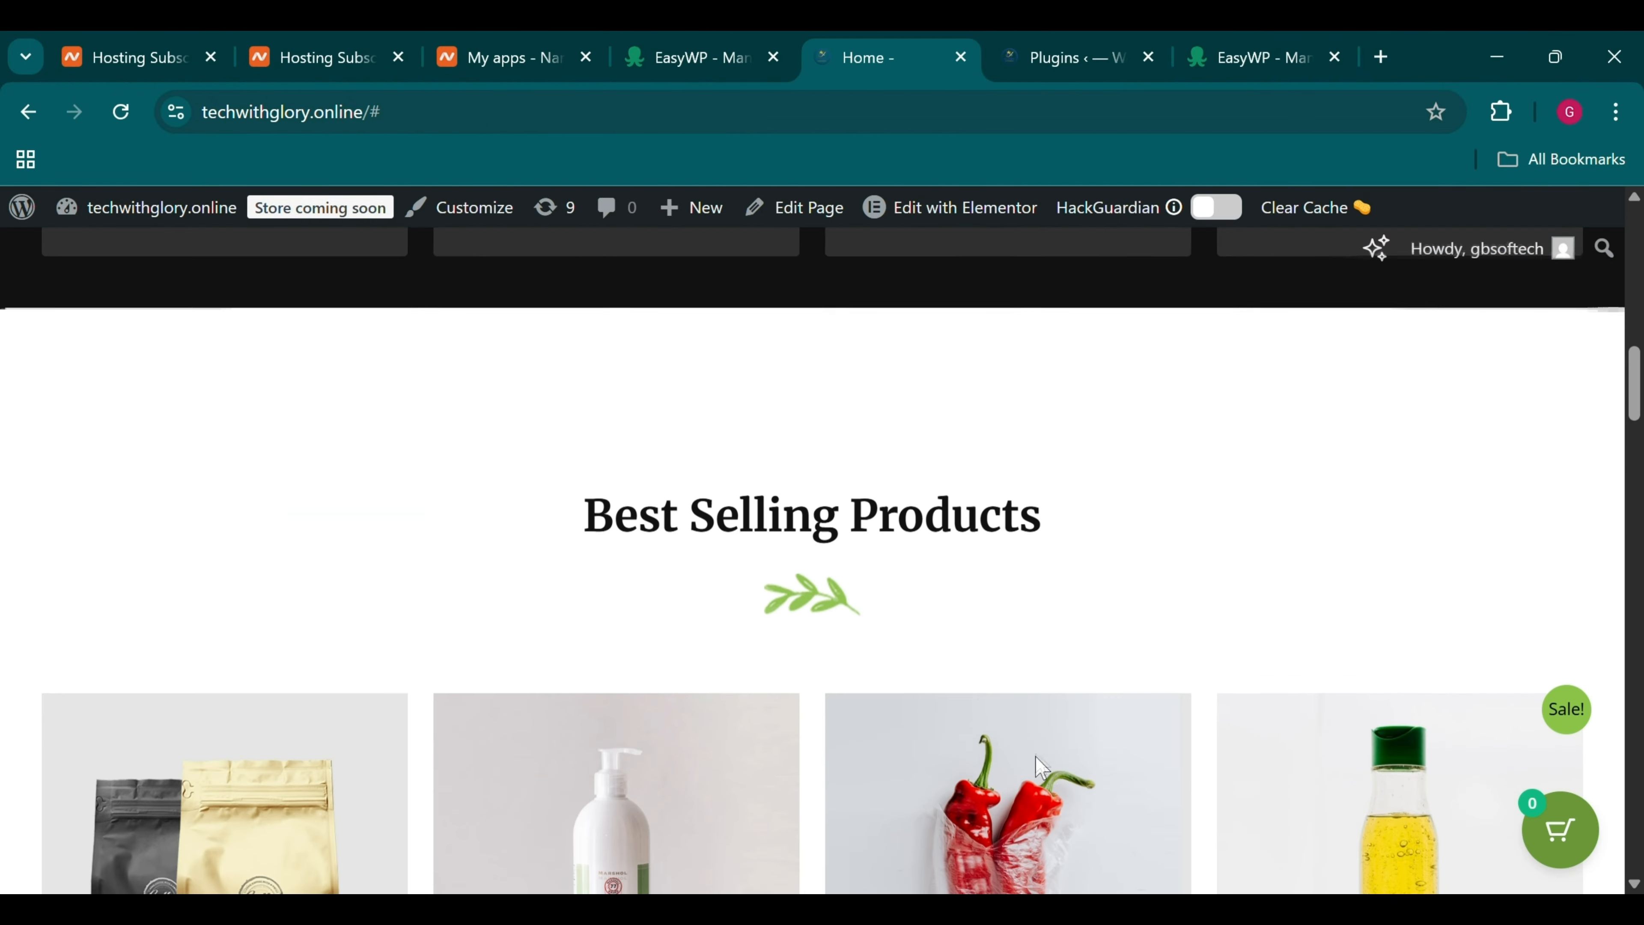
scroll(1043, 767, "down", 6)
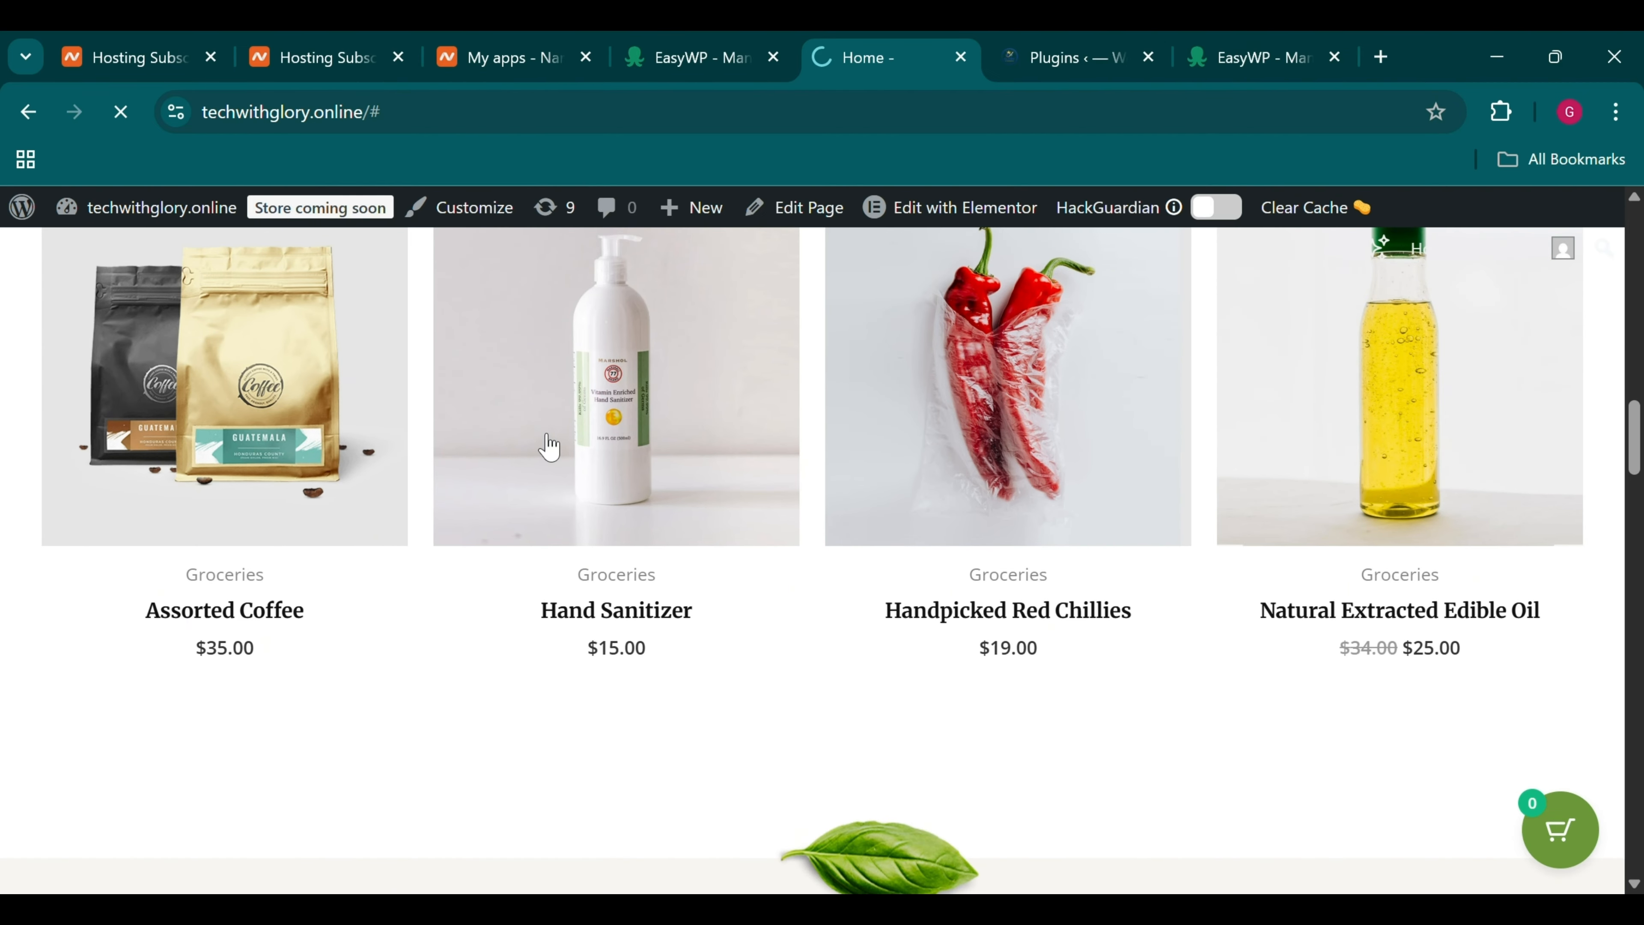
Add the $15.00 Hand Sanitizer to the cart and continue to checkout
scroll(543, 446, "down", 3)
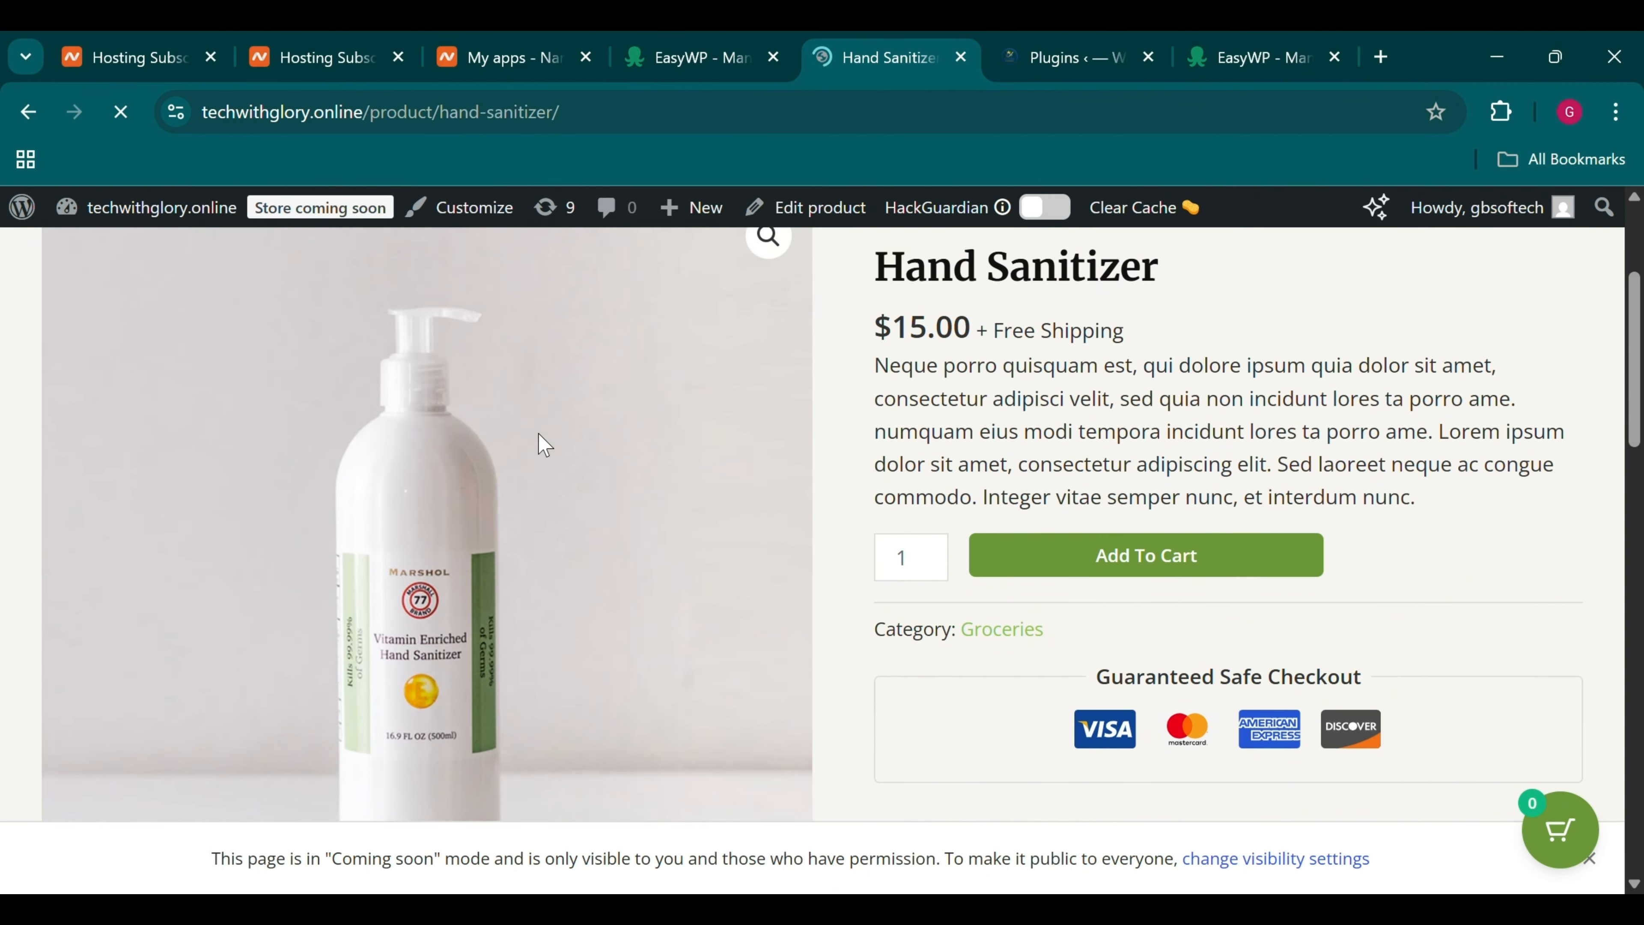
left_click(1053, 564)
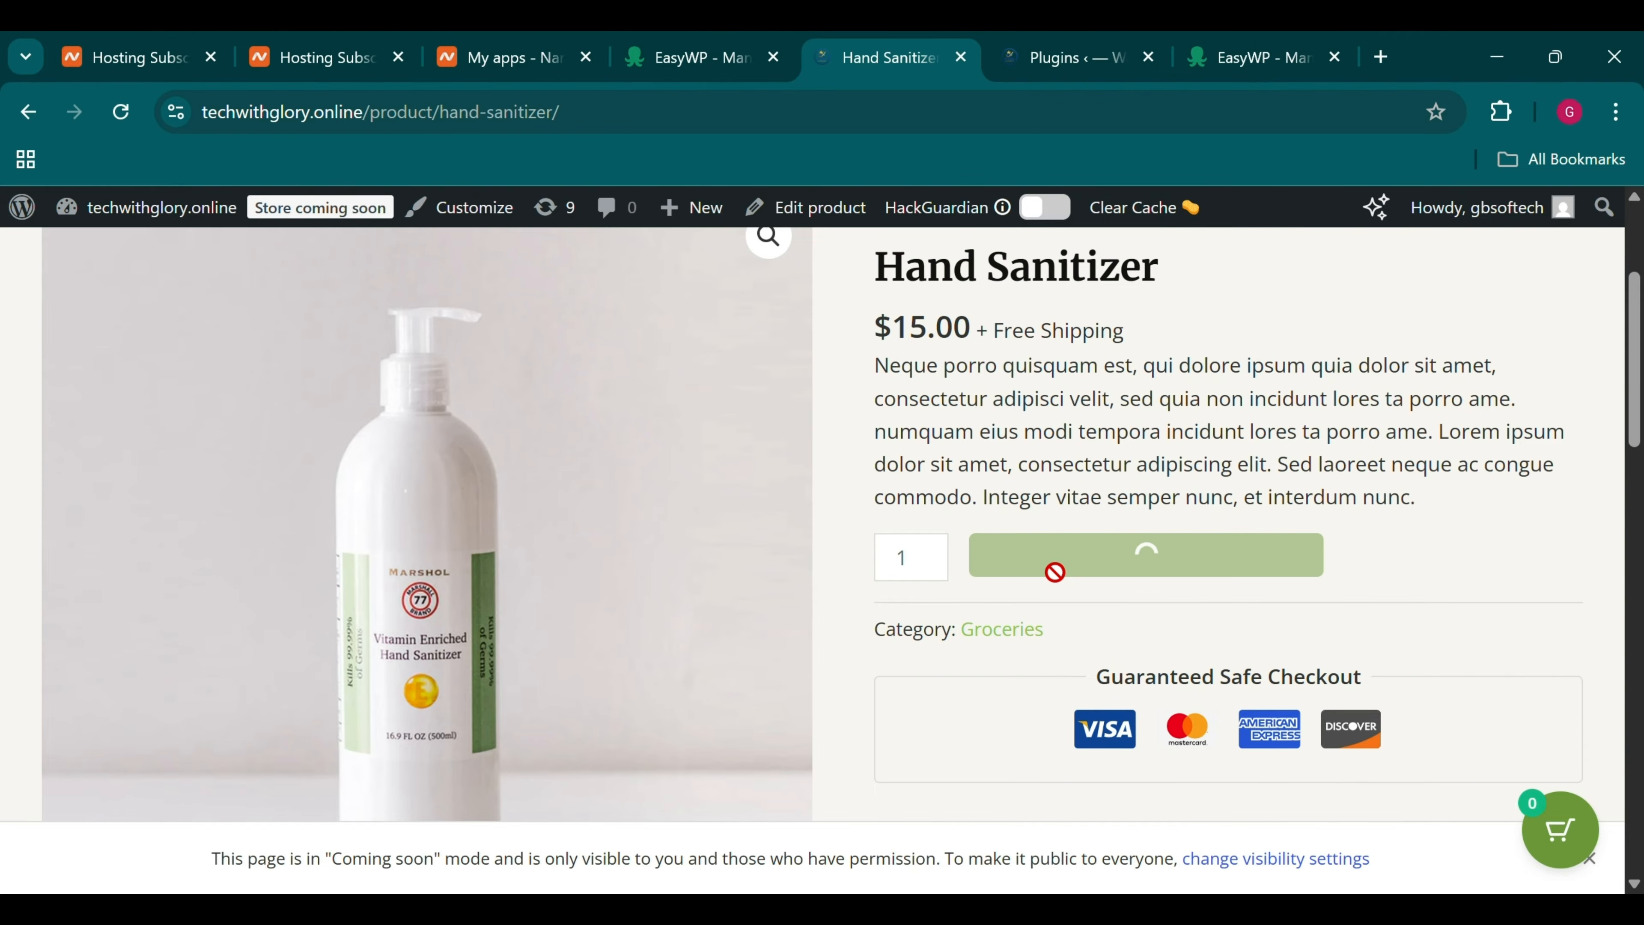
scroll(1054, 570, "up", 2)
scroll(1055, 573, "up", 2)
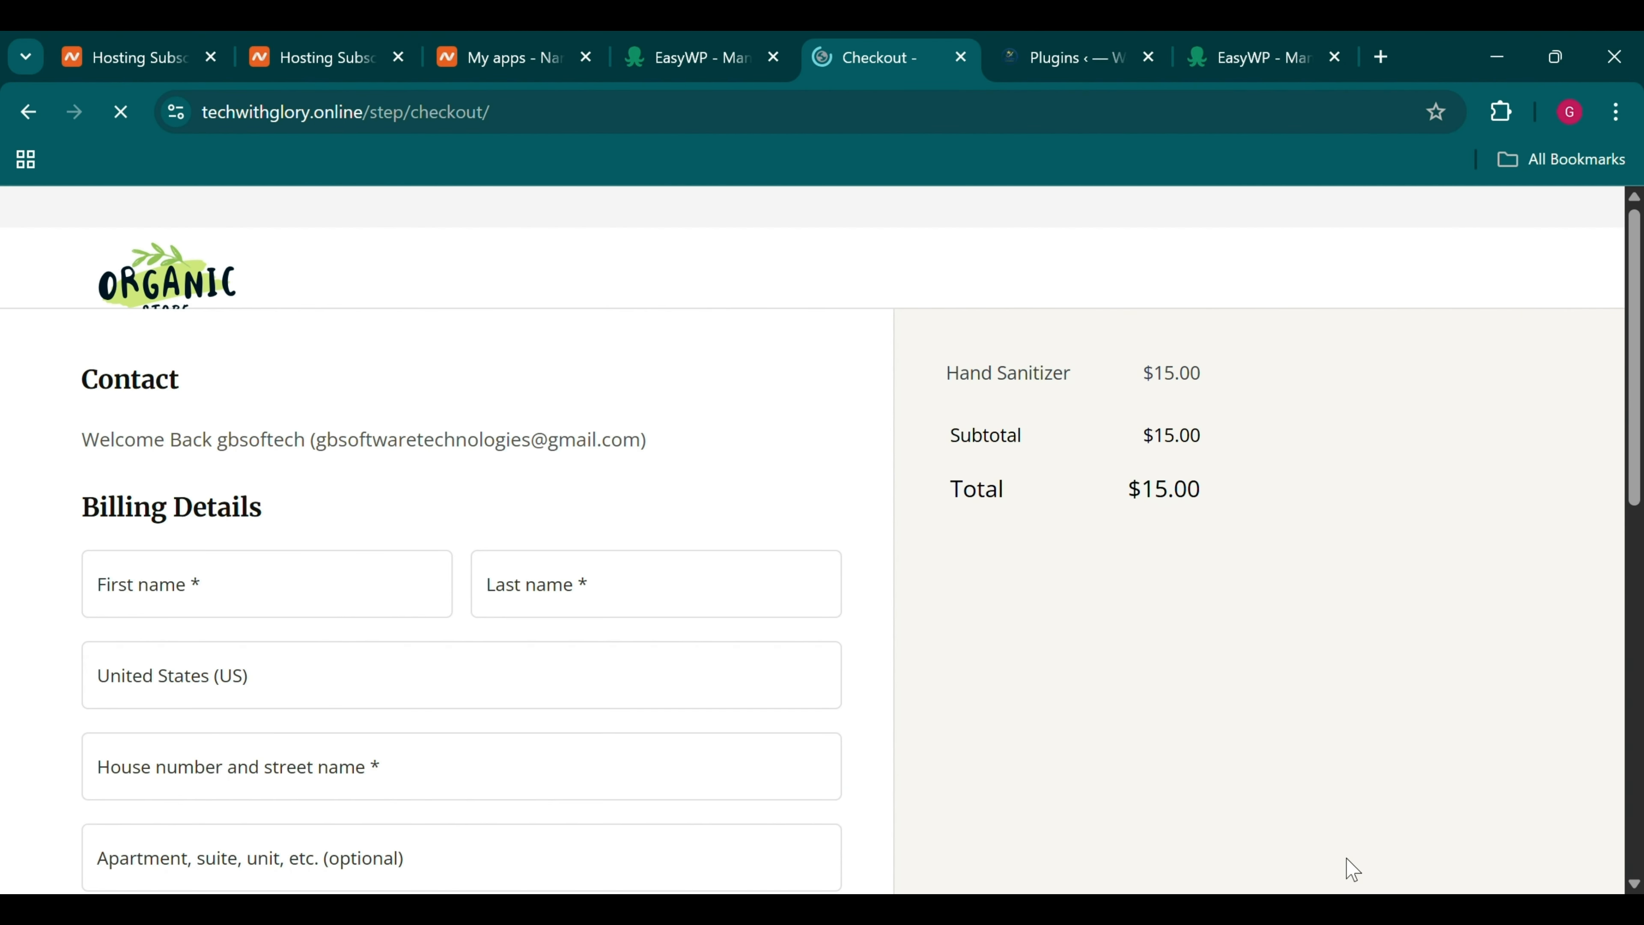
Enter the customer's first and last name in the billing details
left_click(409, 575)
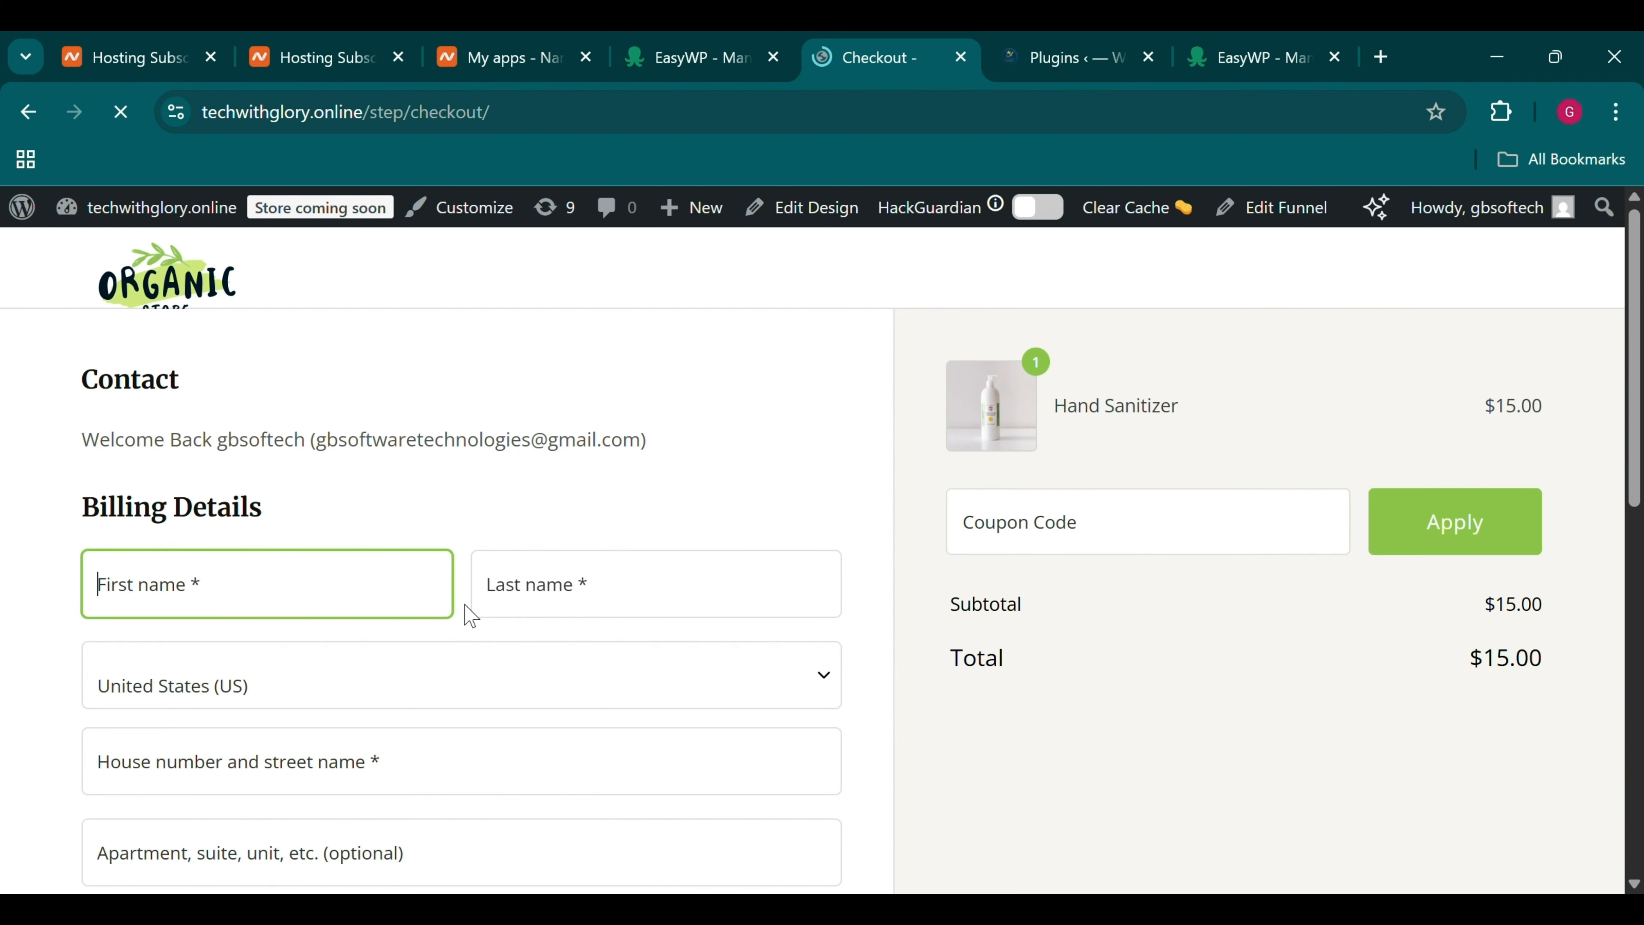
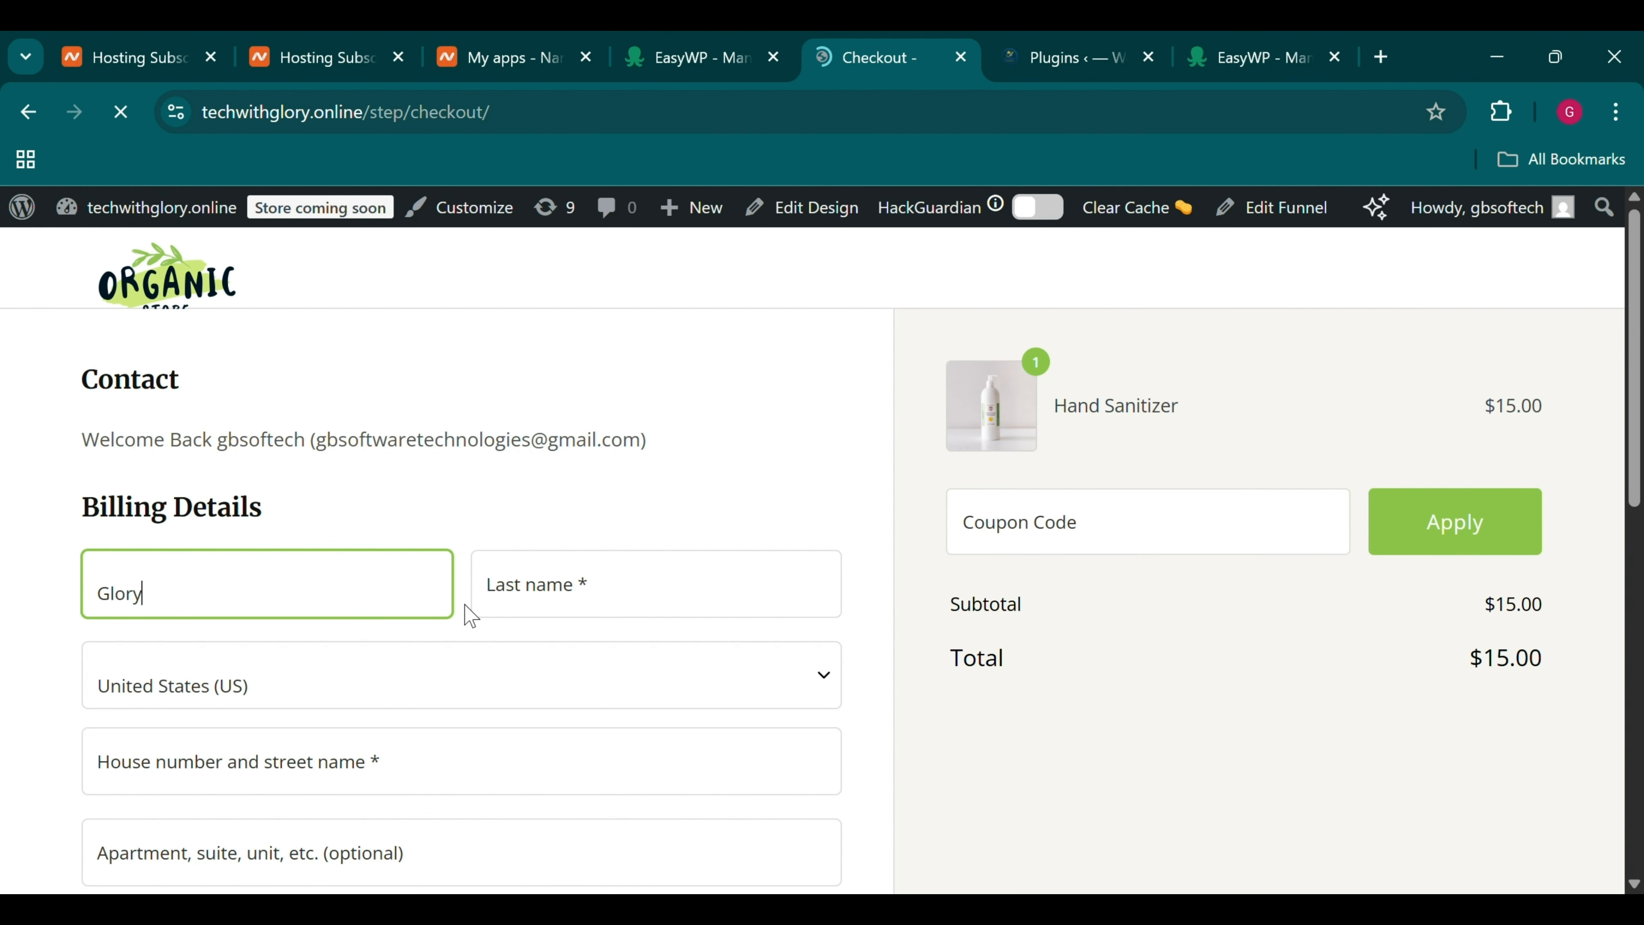
left_click(580, 579)
scroll(580, 579, "down", 3)
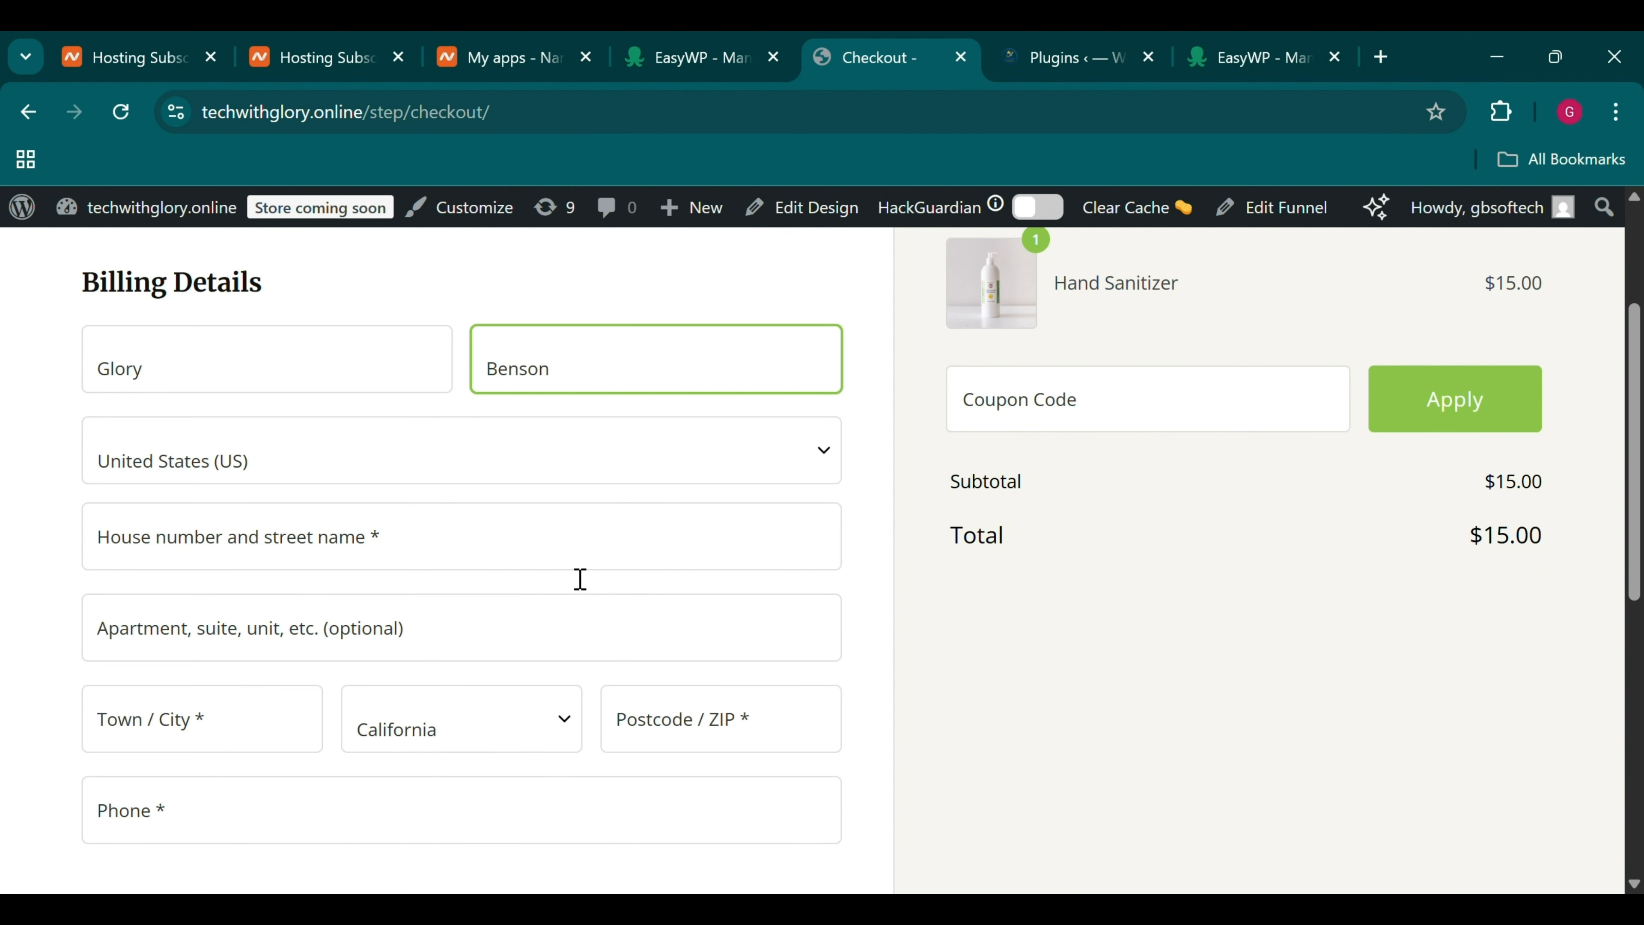
Set the billing country to Nigeria and begin the street address
left_click(408, 471)
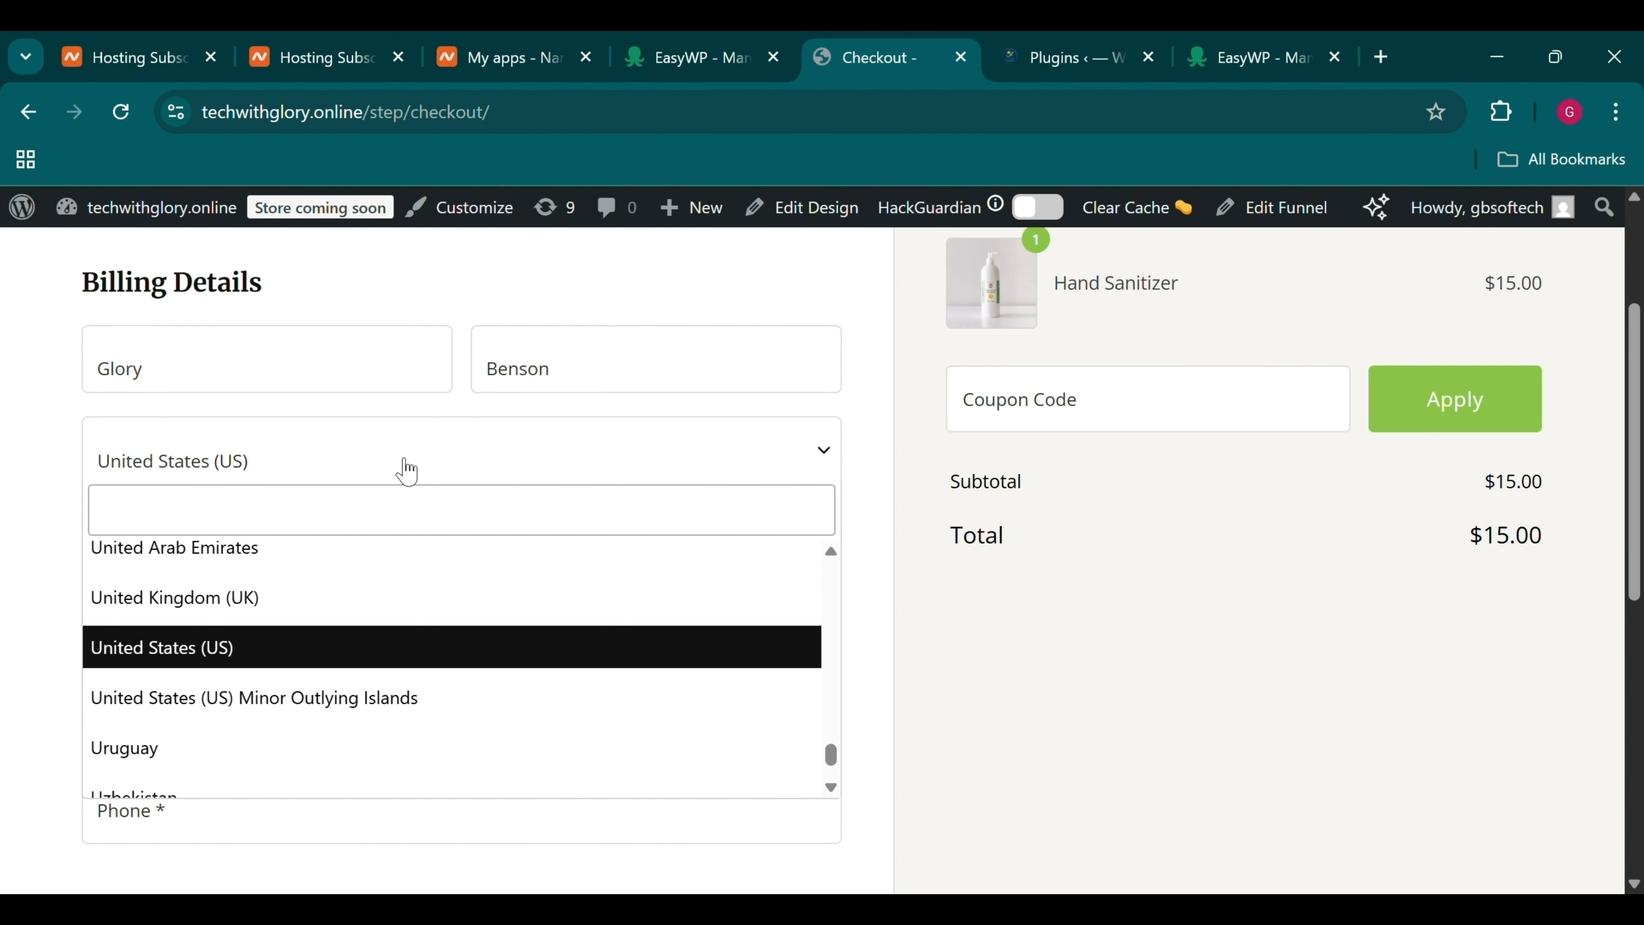
left_click(379, 519)
type("Niger")
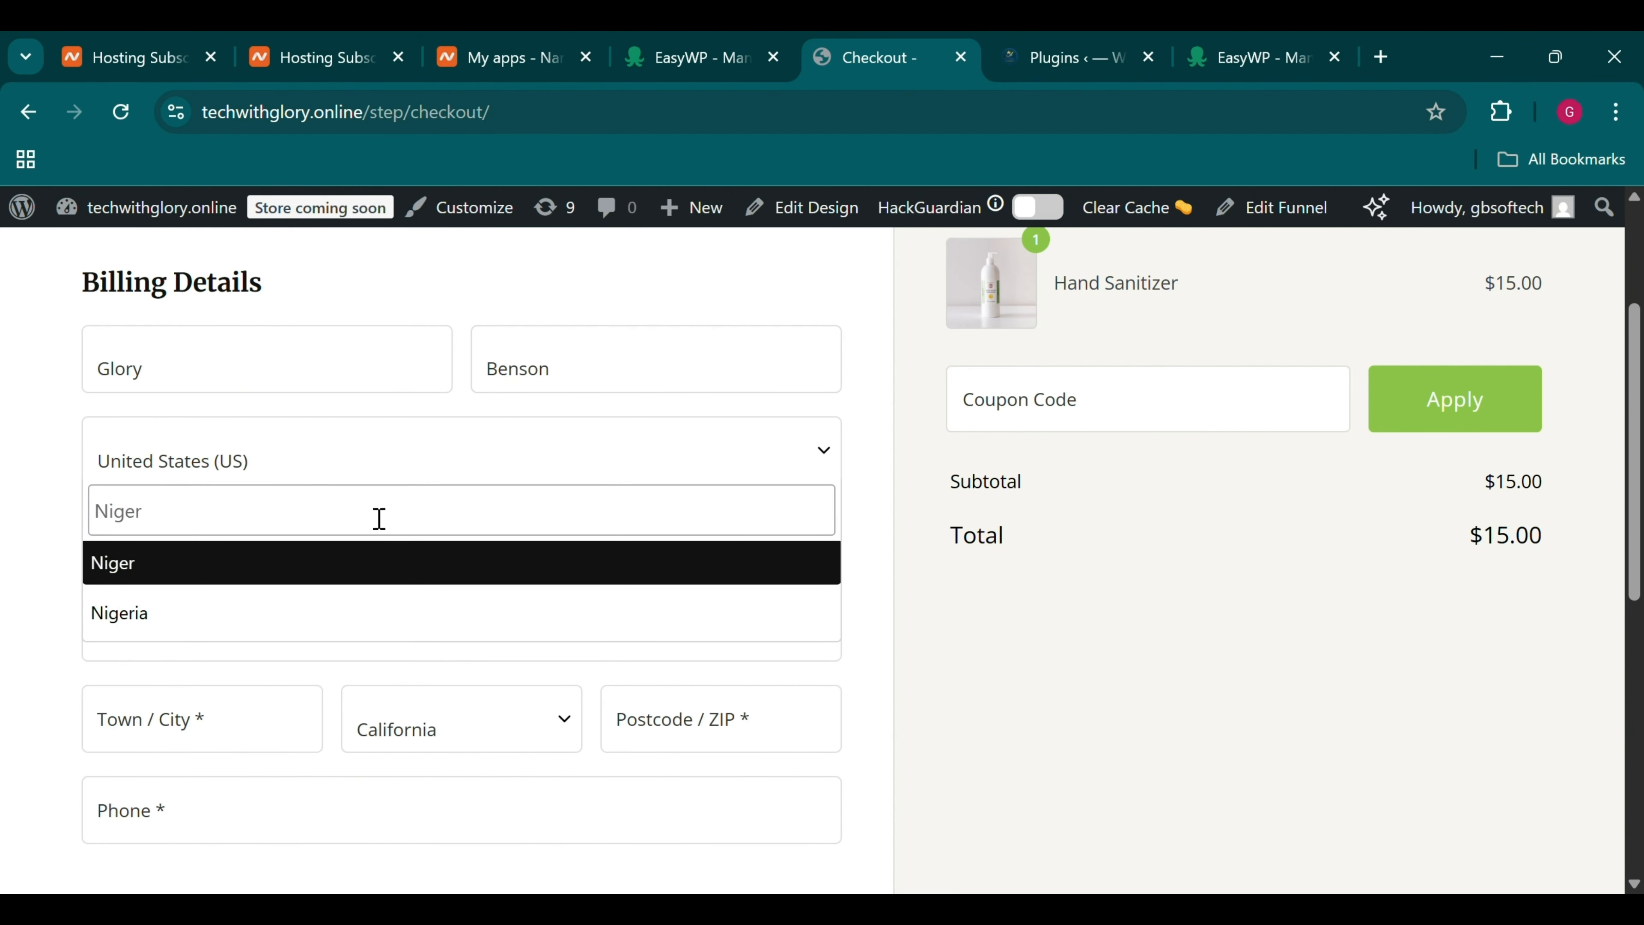
left_click(302, 612)
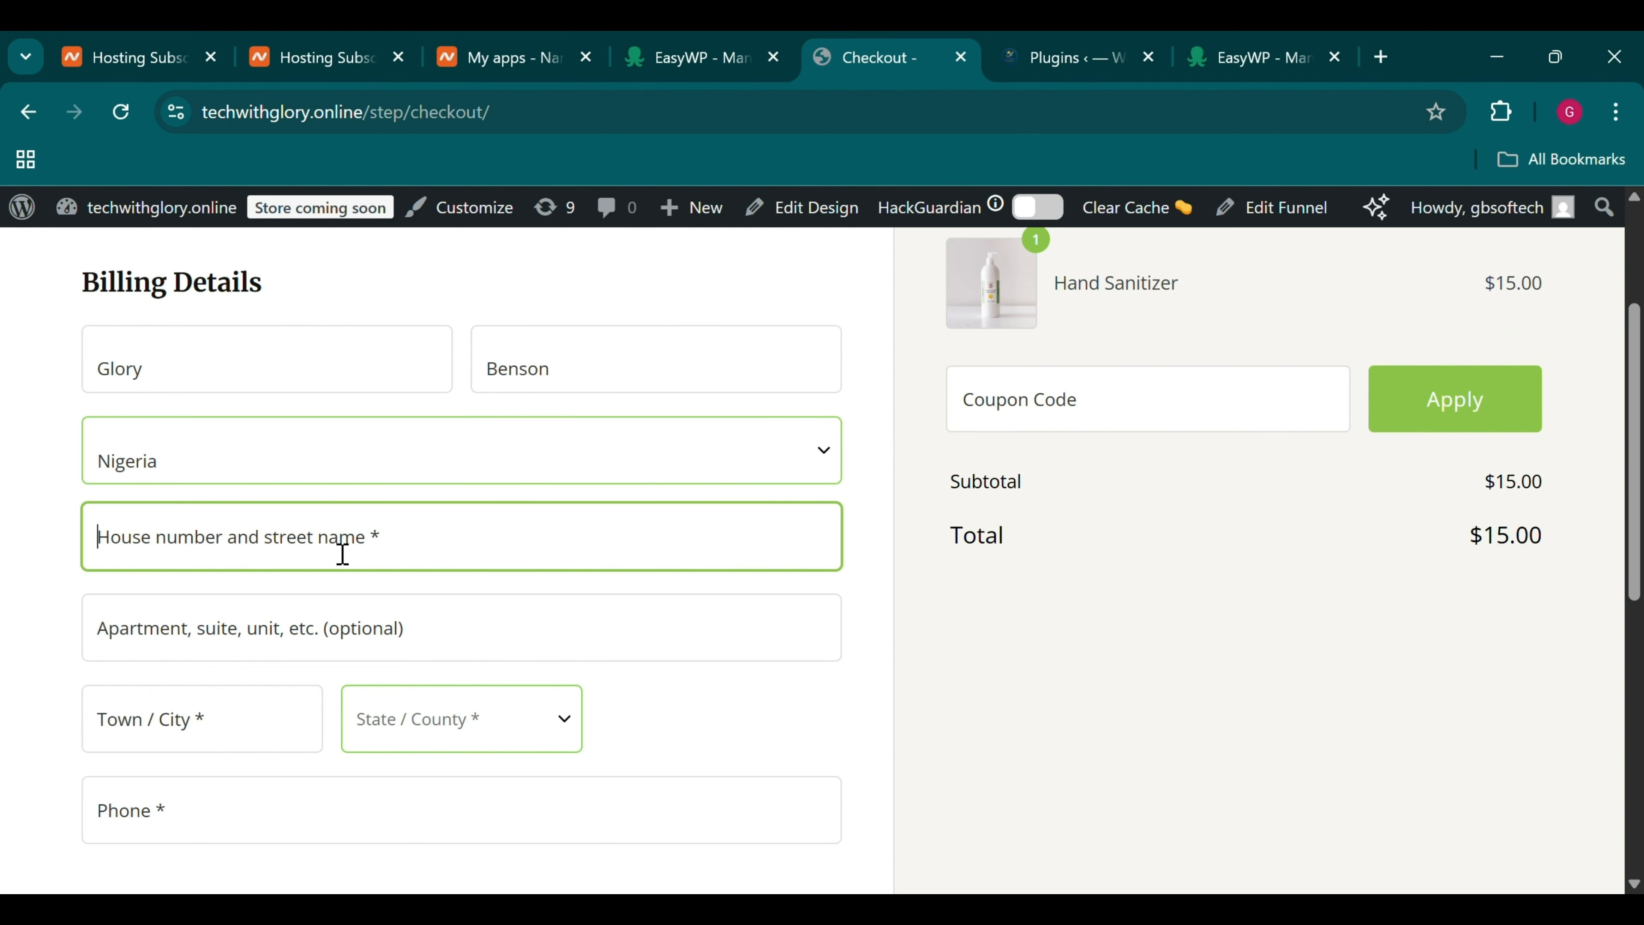
type("Test address")
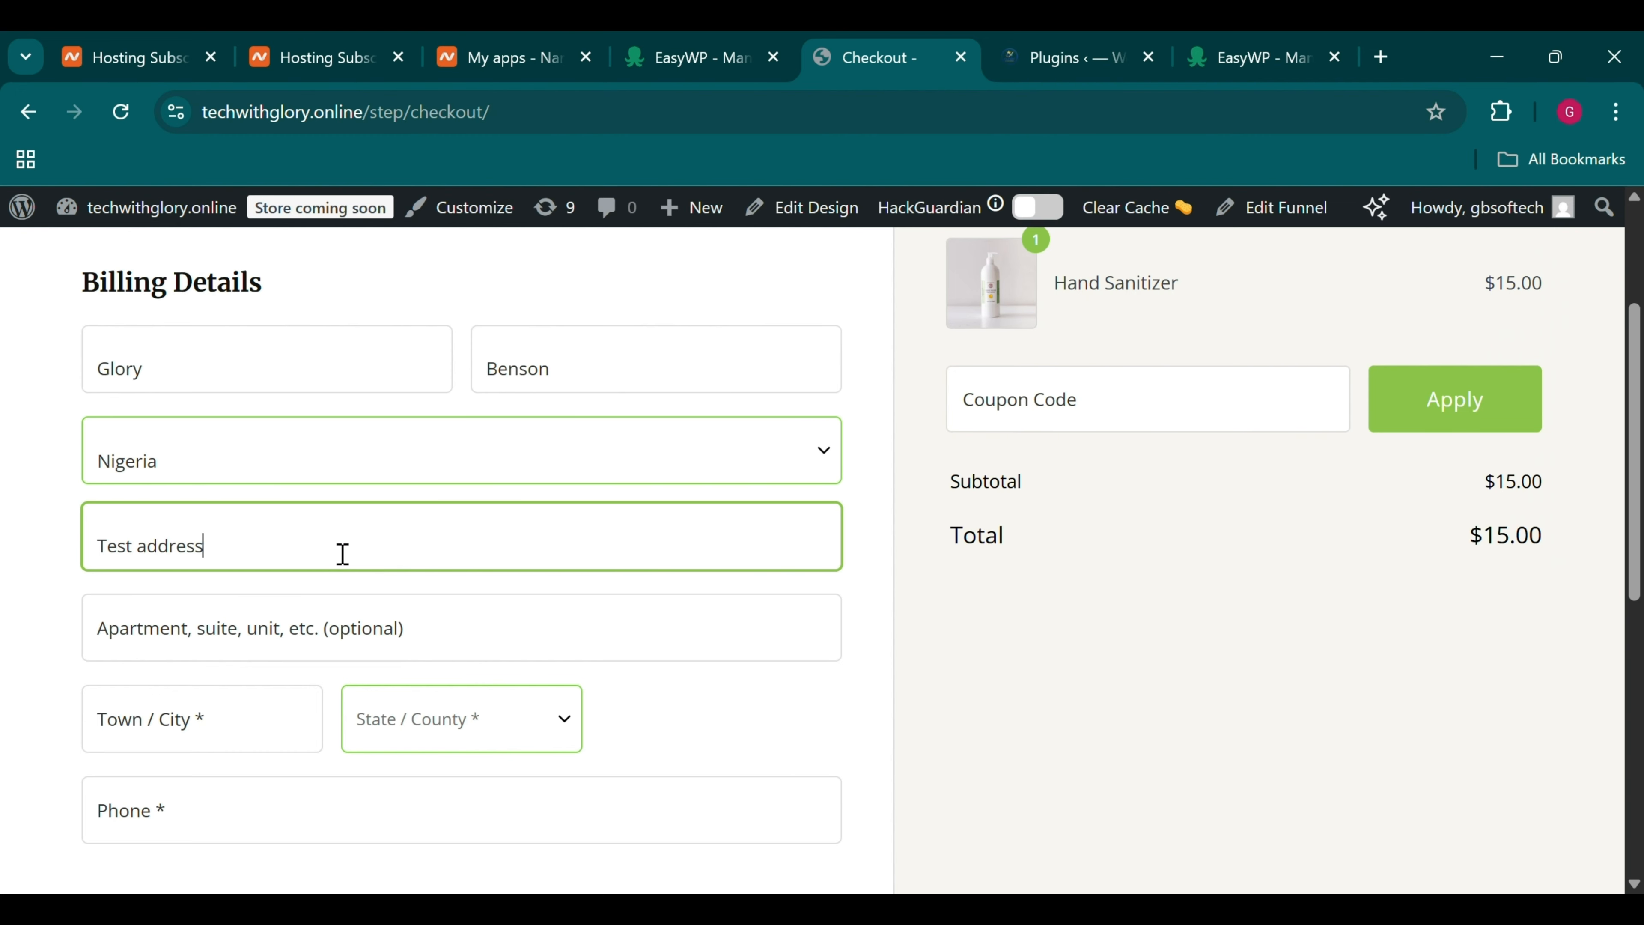
scroll(369, 638, "down", 4)
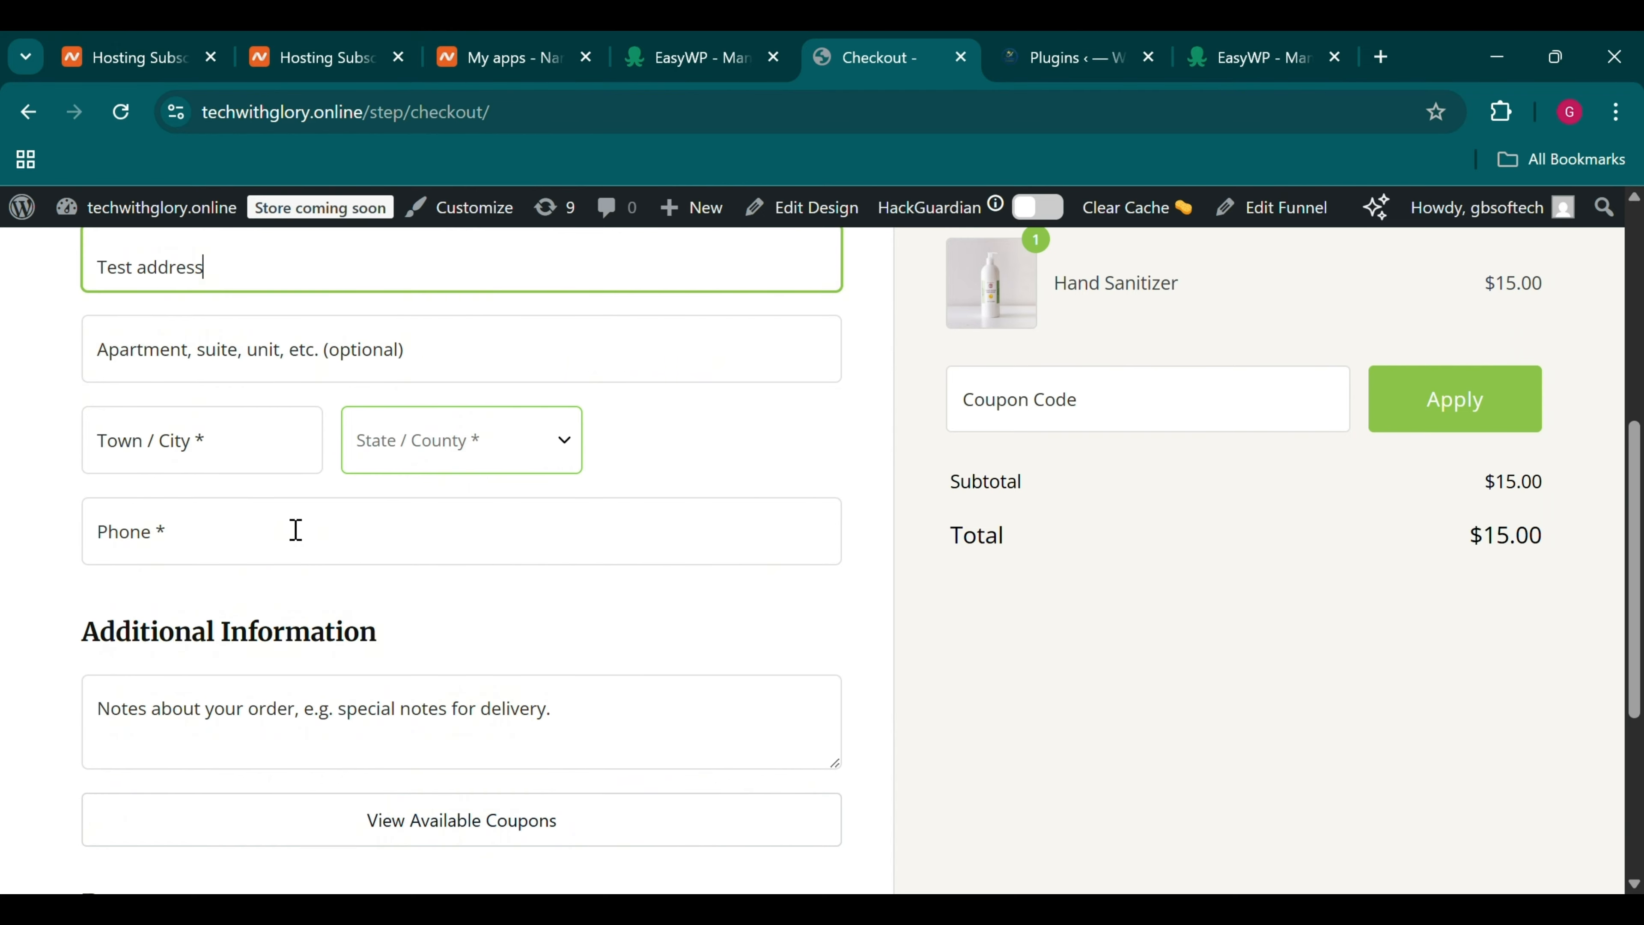
Enter town Ife, choose state Osun, and type the billing phone number
left_click(226, 444)
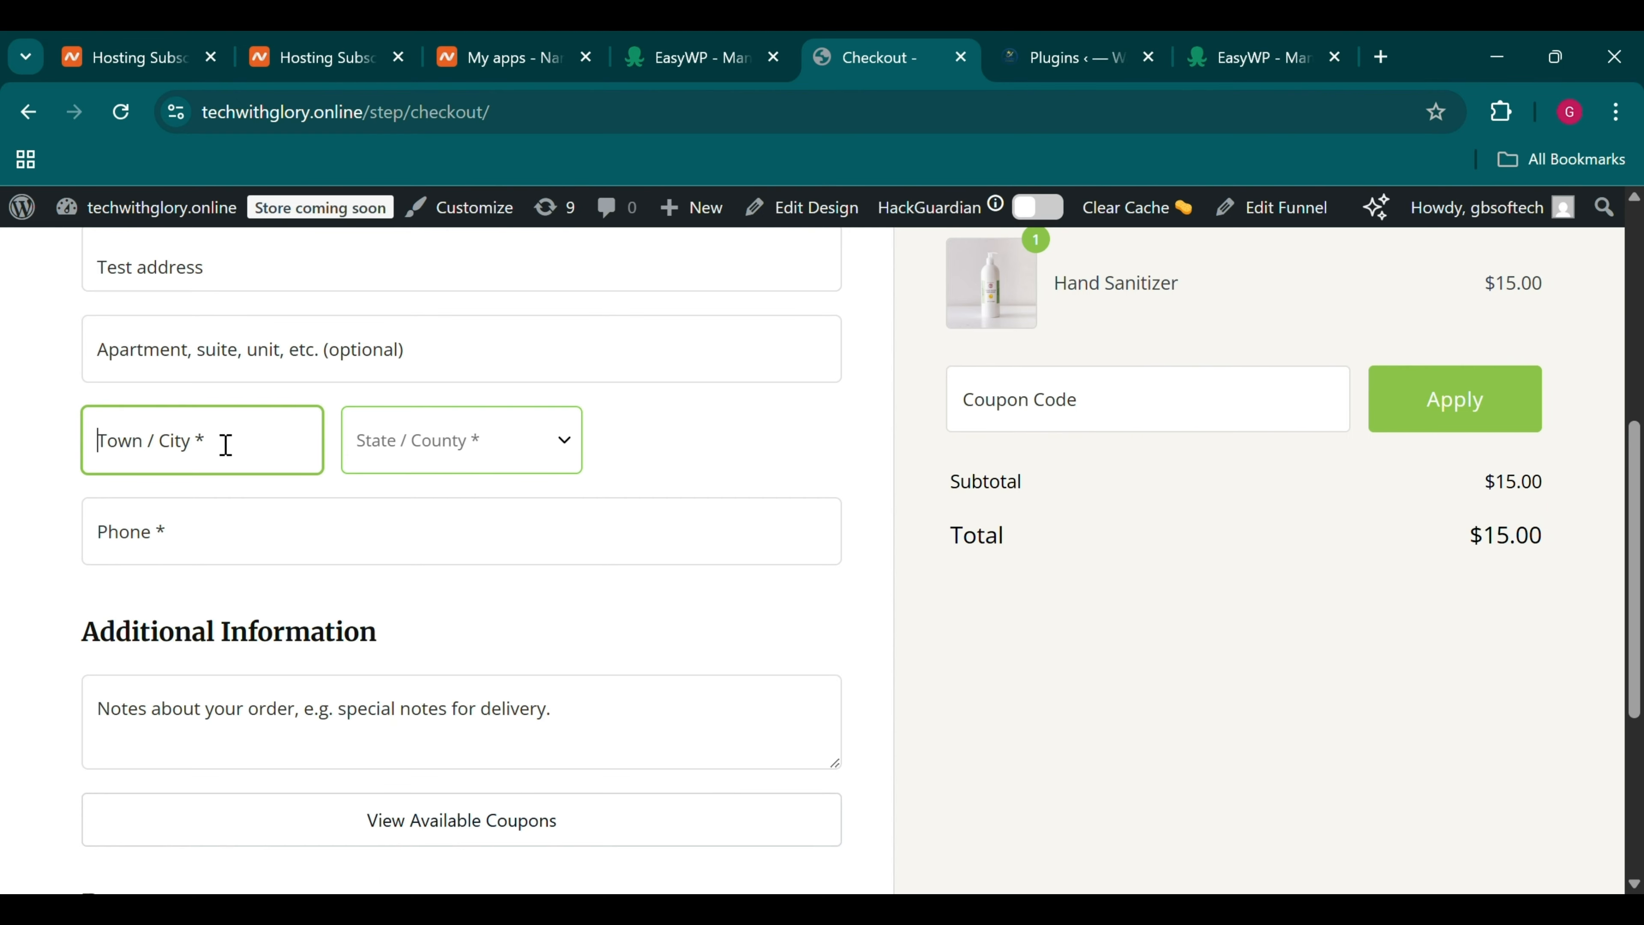
type("Ife")
left_click(391, 442)
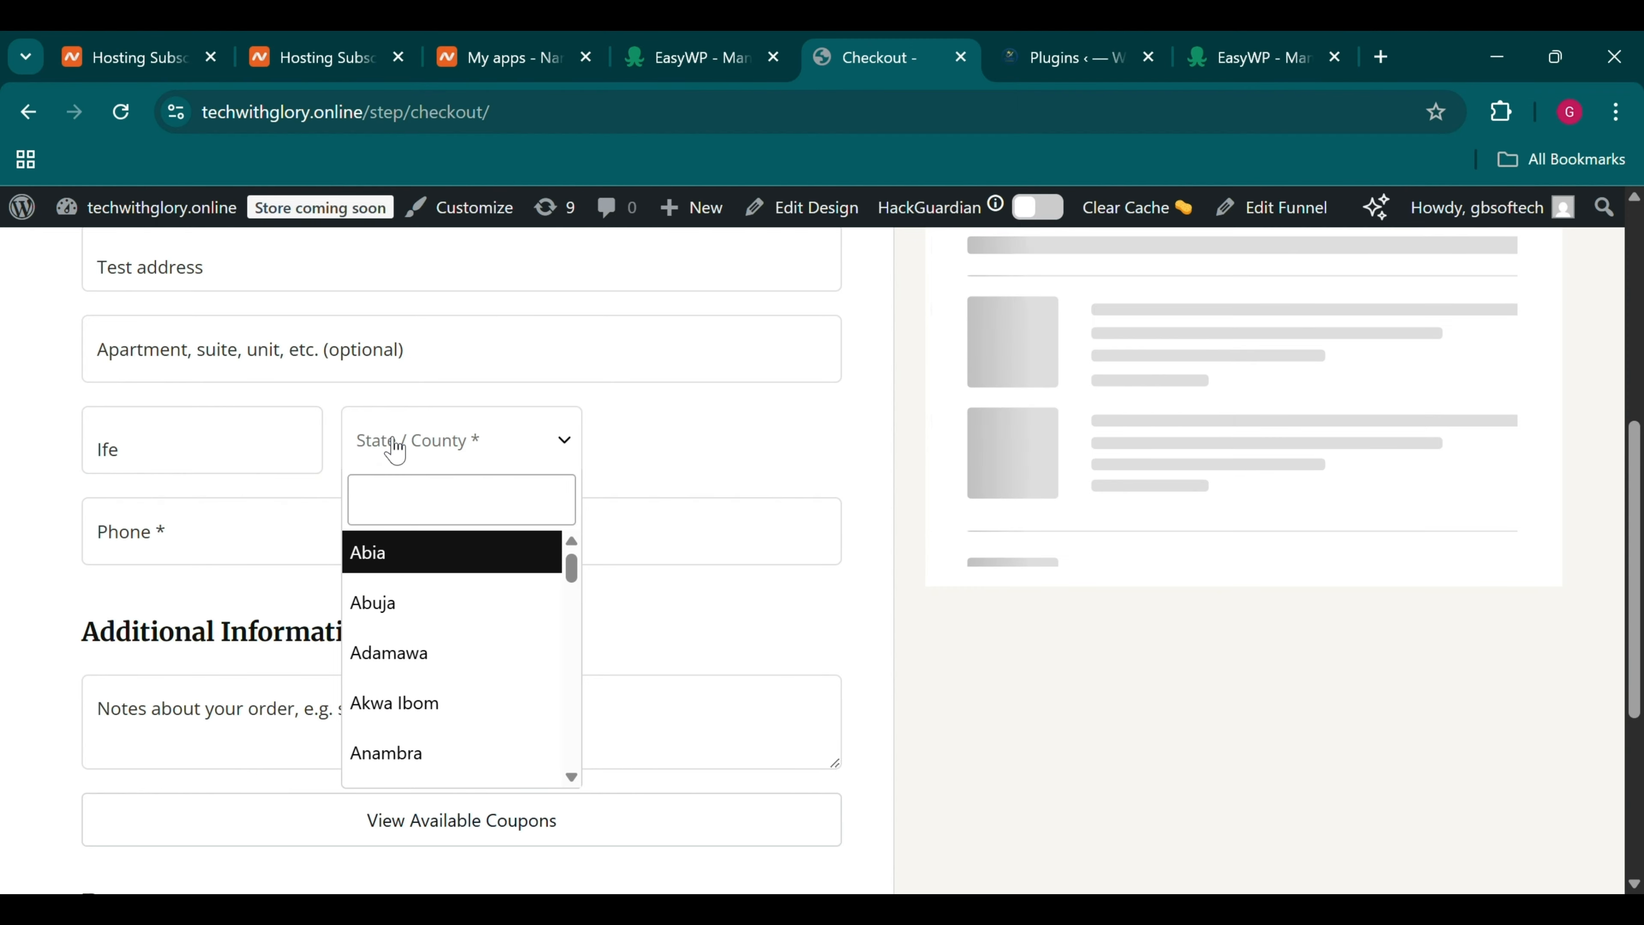
type("osu")
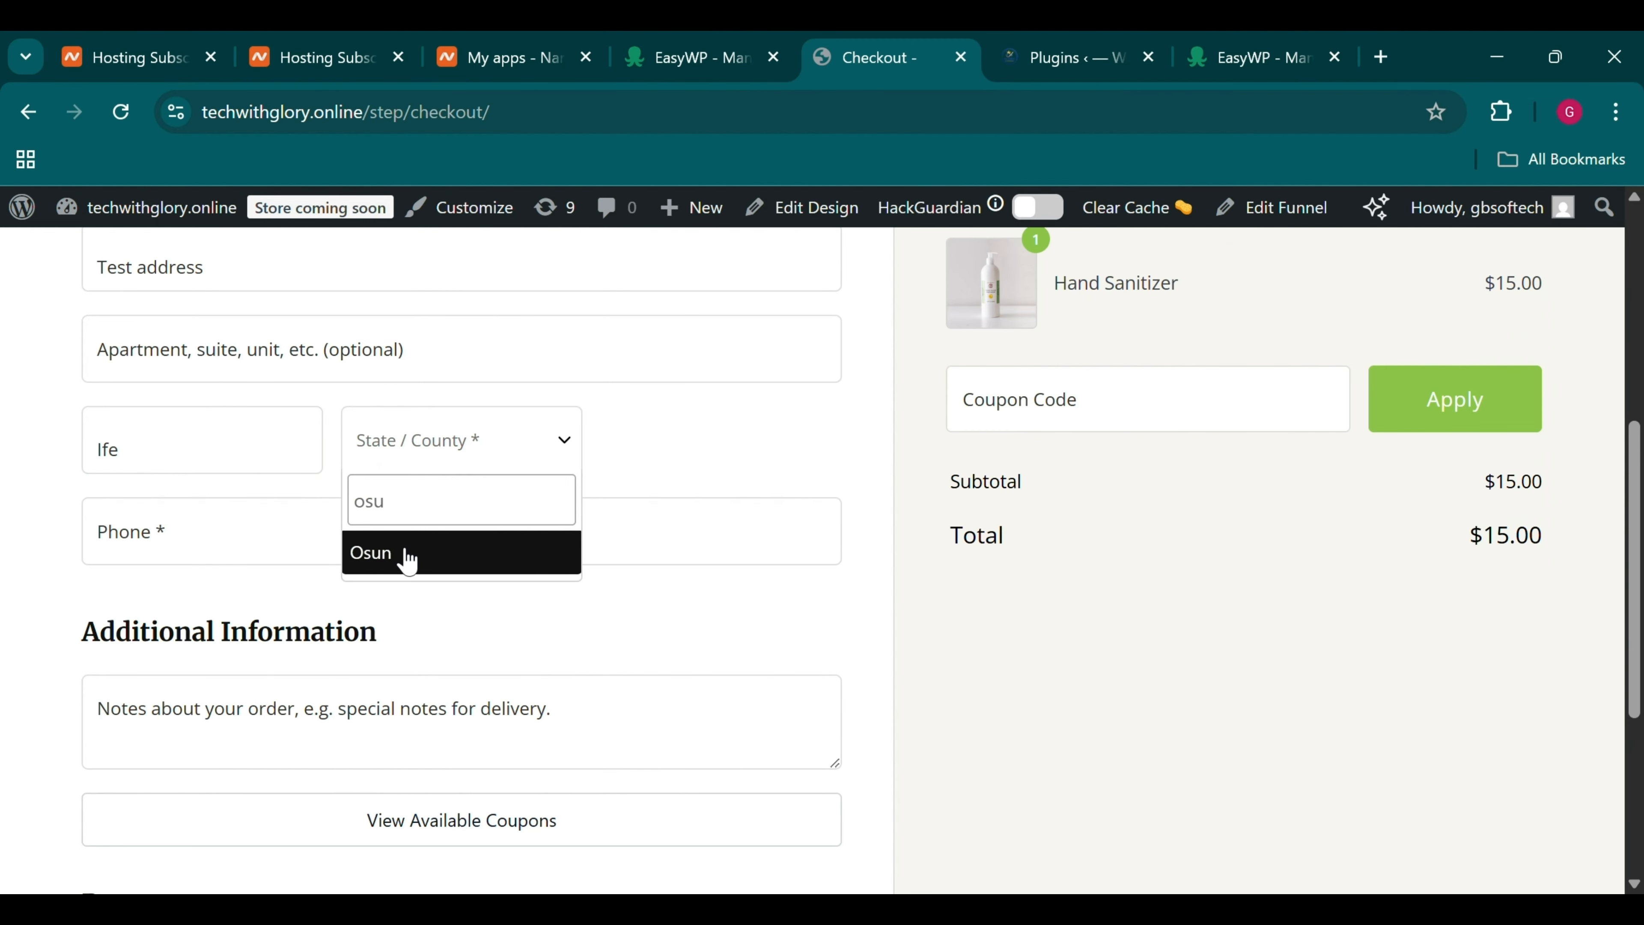
left_click(407, 556)
left_click(328, 535)
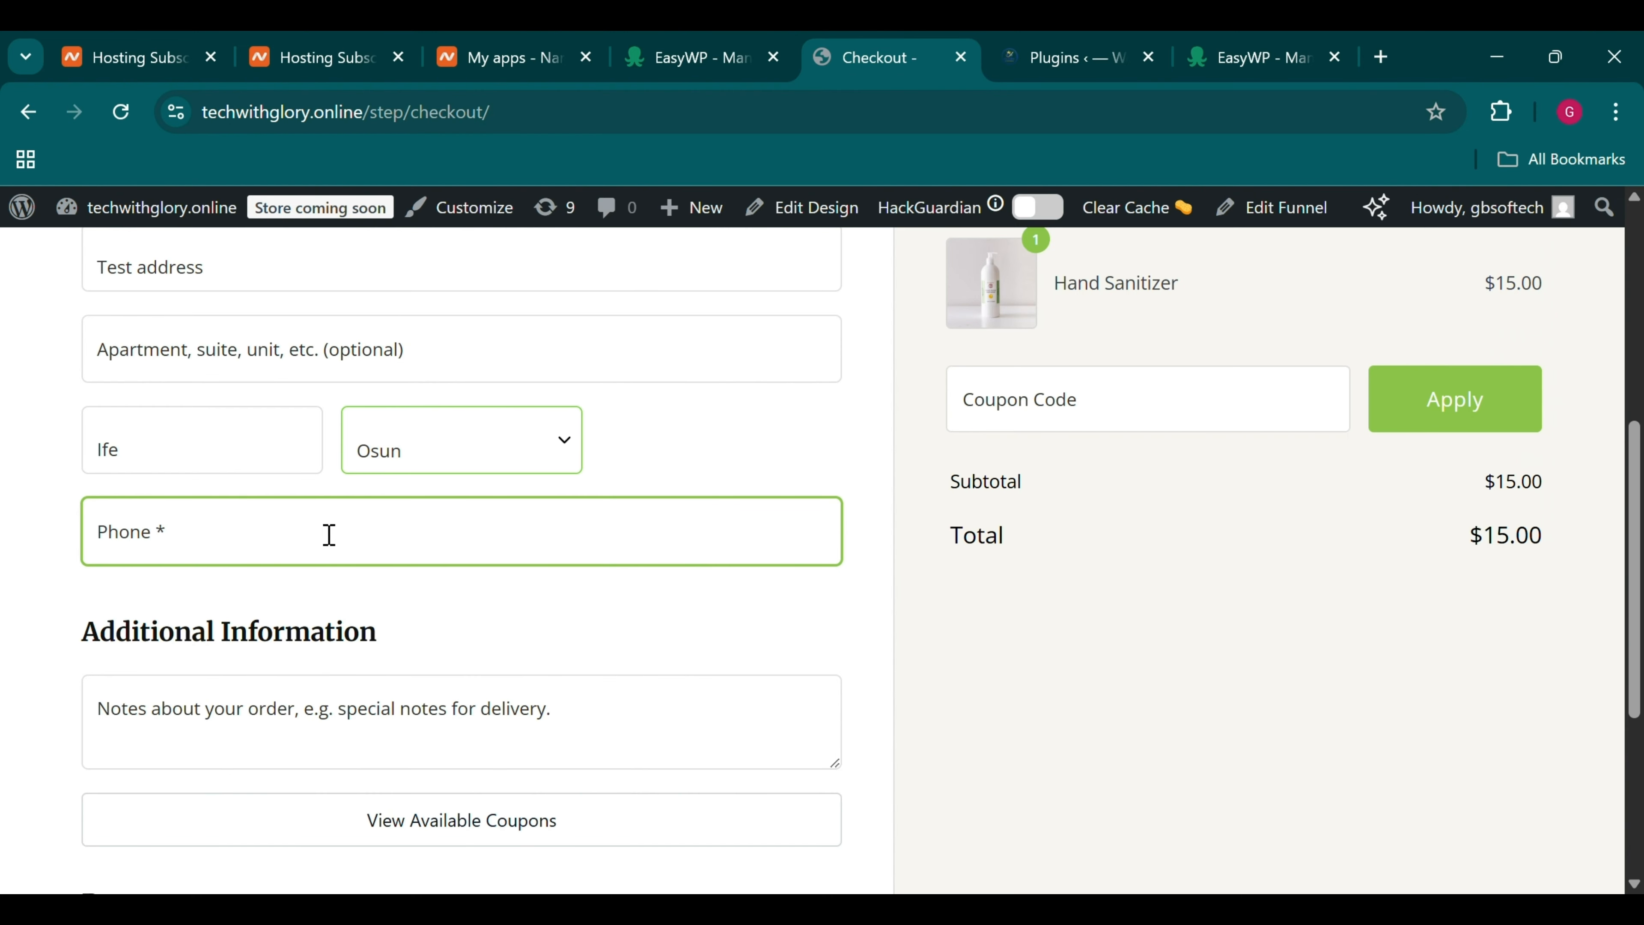
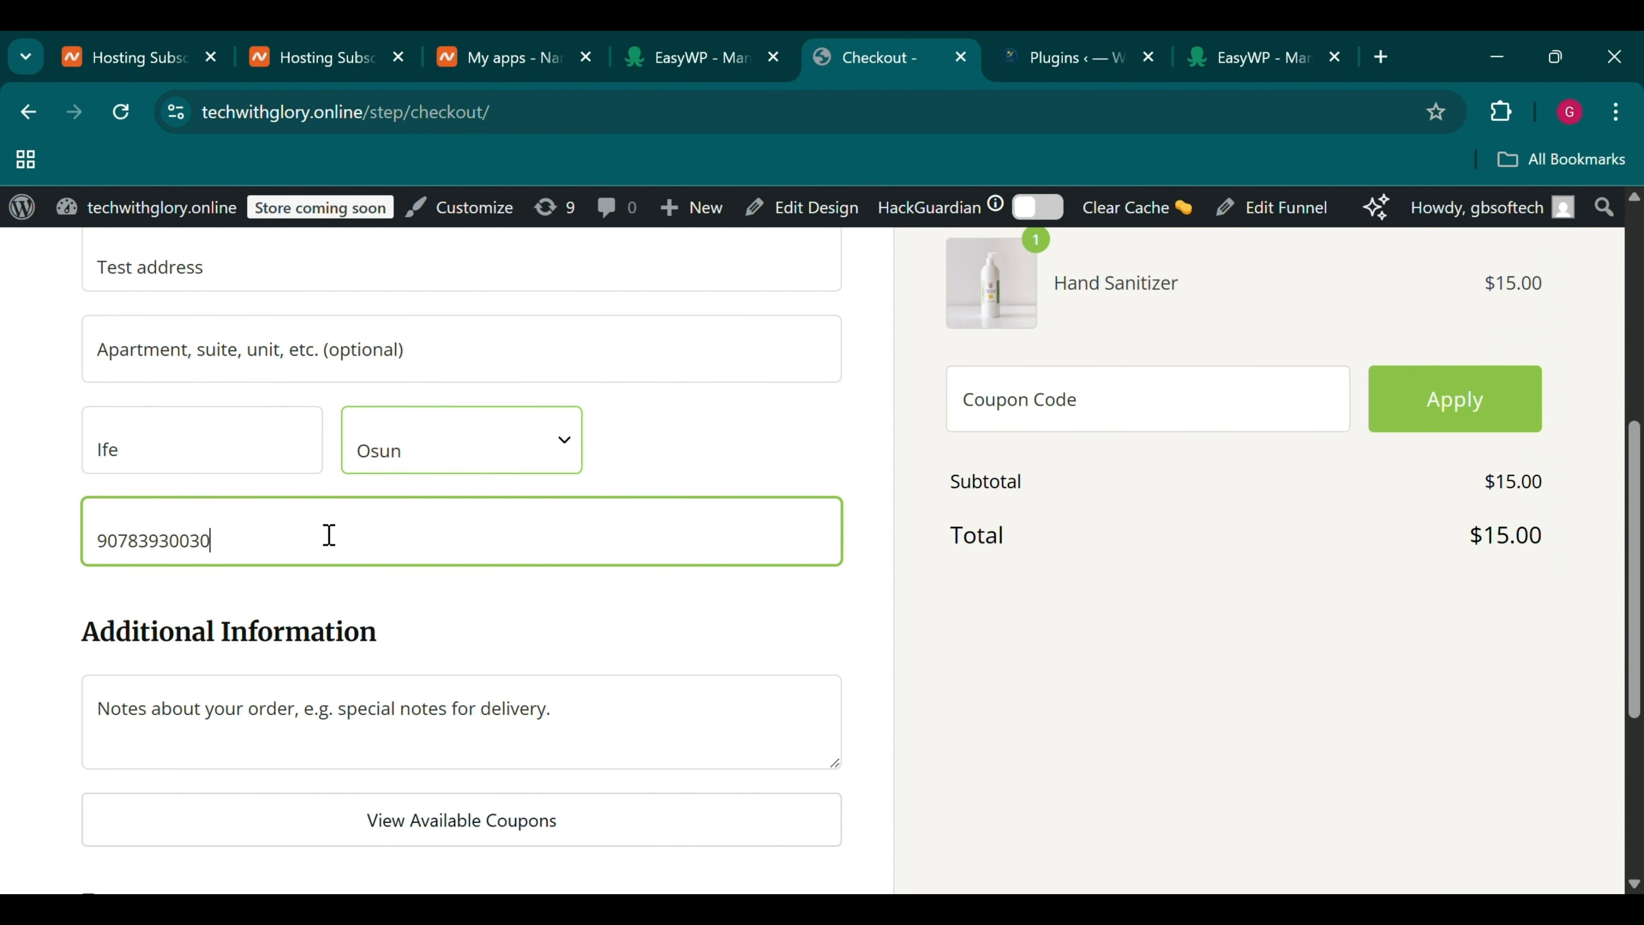
scroll(328, 535, "down", 5)
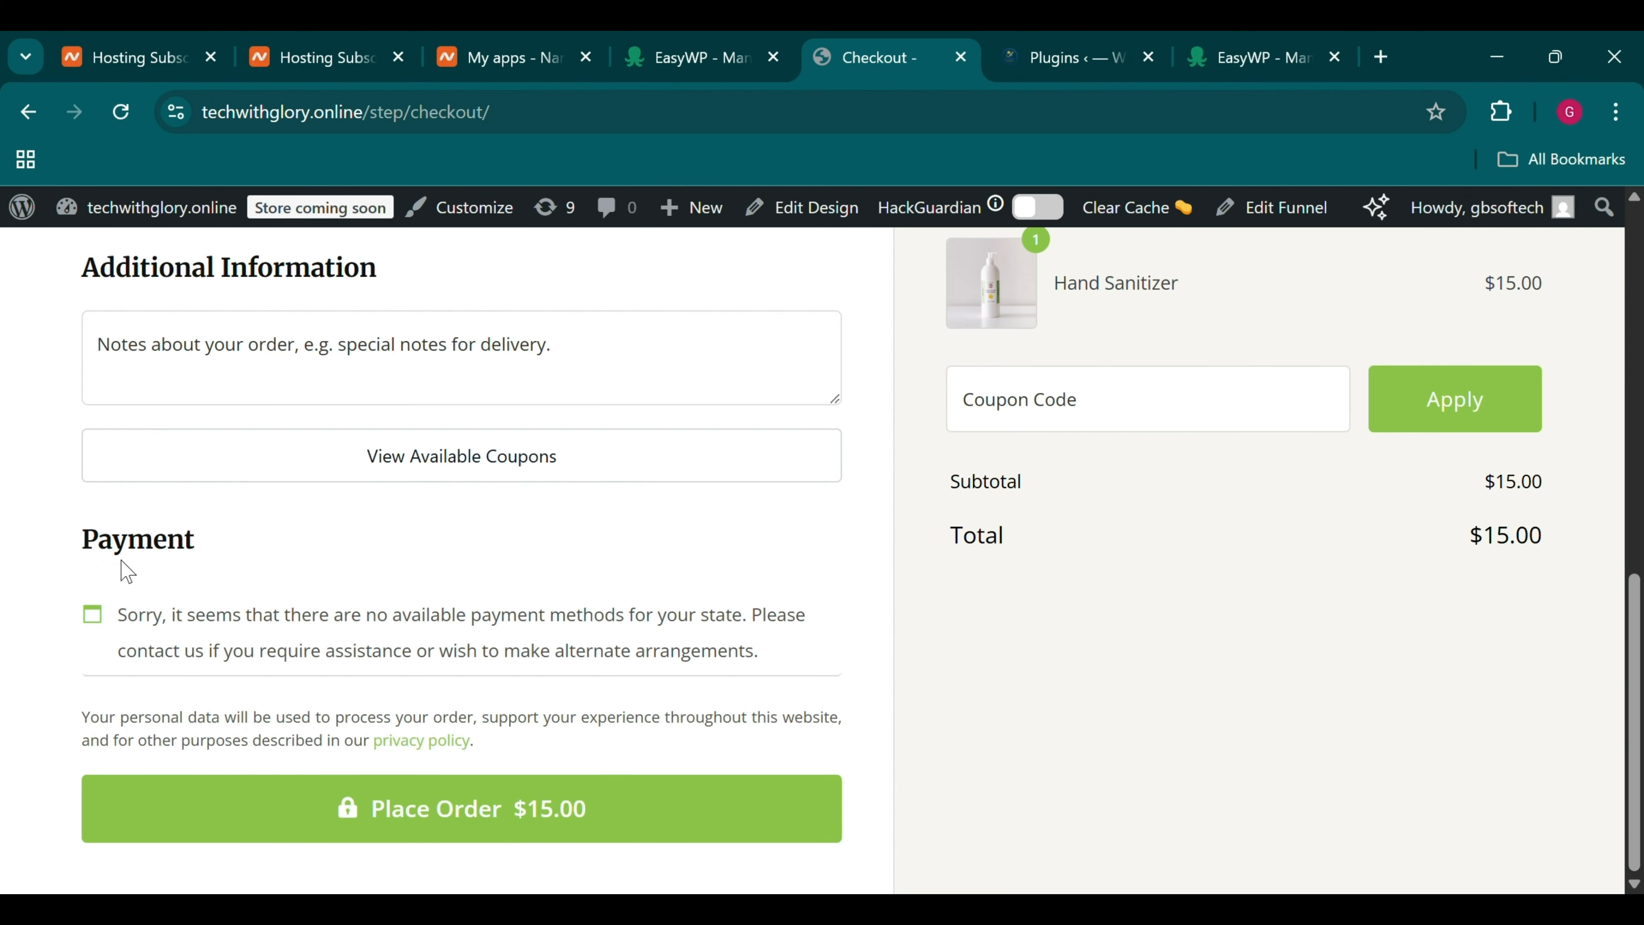
left_click_drag(83, 552, 777, 648)
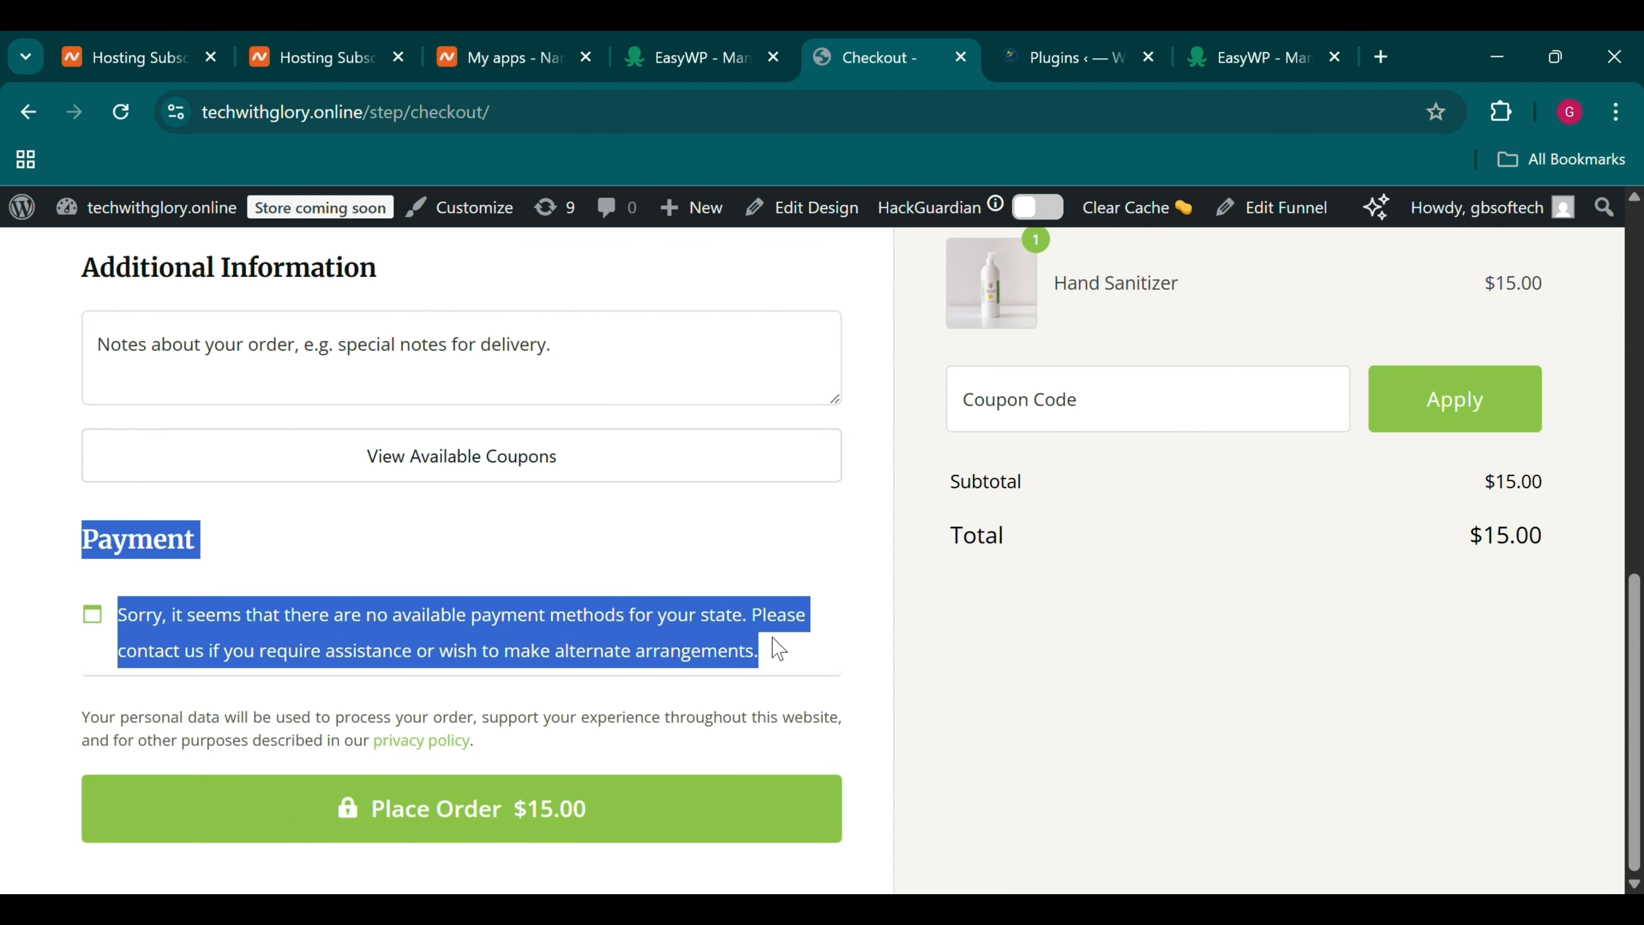
left_click(779, 649)
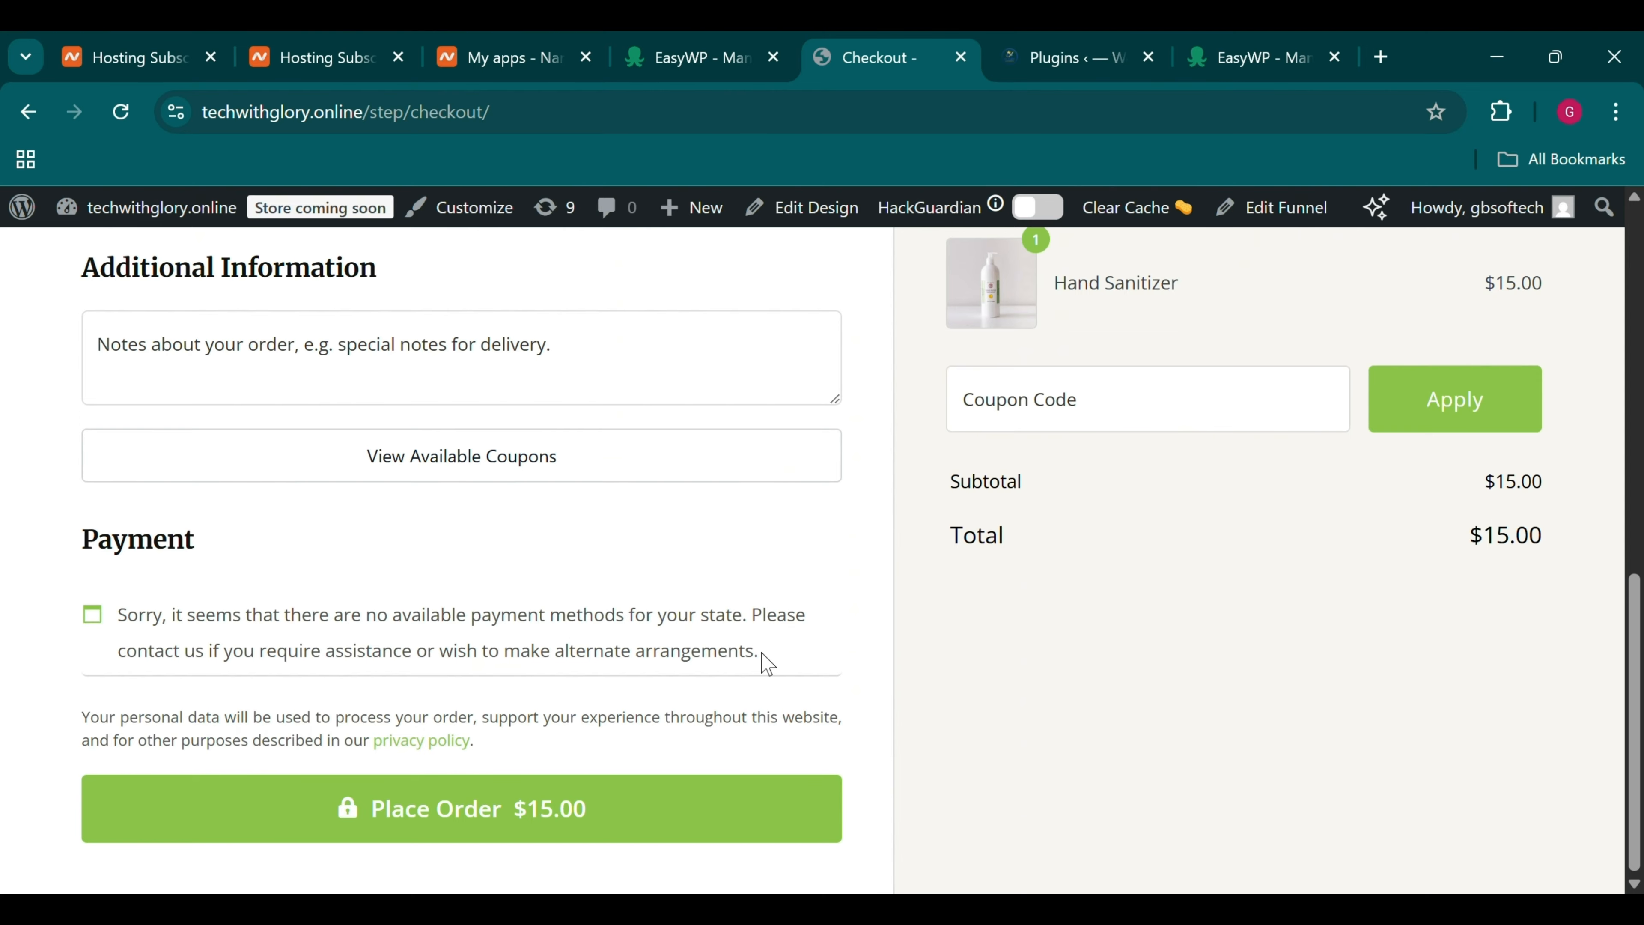
Go from the Plugins admin page to WooCommerce > Settings
left_click(1027, 42)
scroll(150, 499, "down", 1)
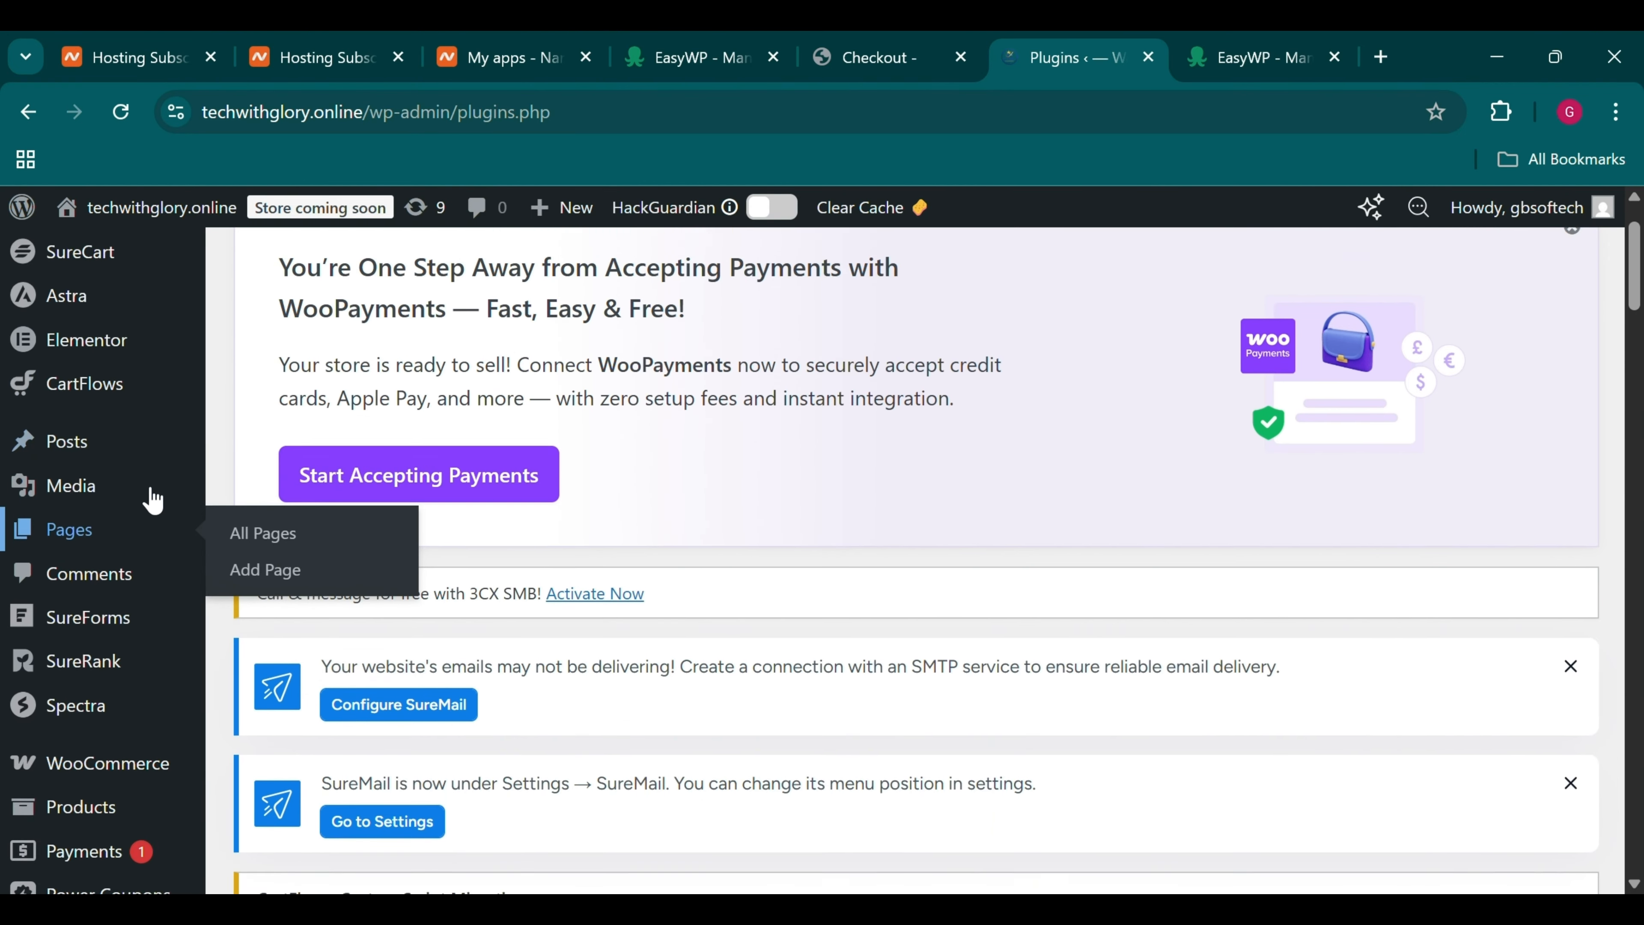
scroll(151, 499, "up", 1)
scroll(708, 550, "down", 1)
scroll(712, 550, "up", 1)
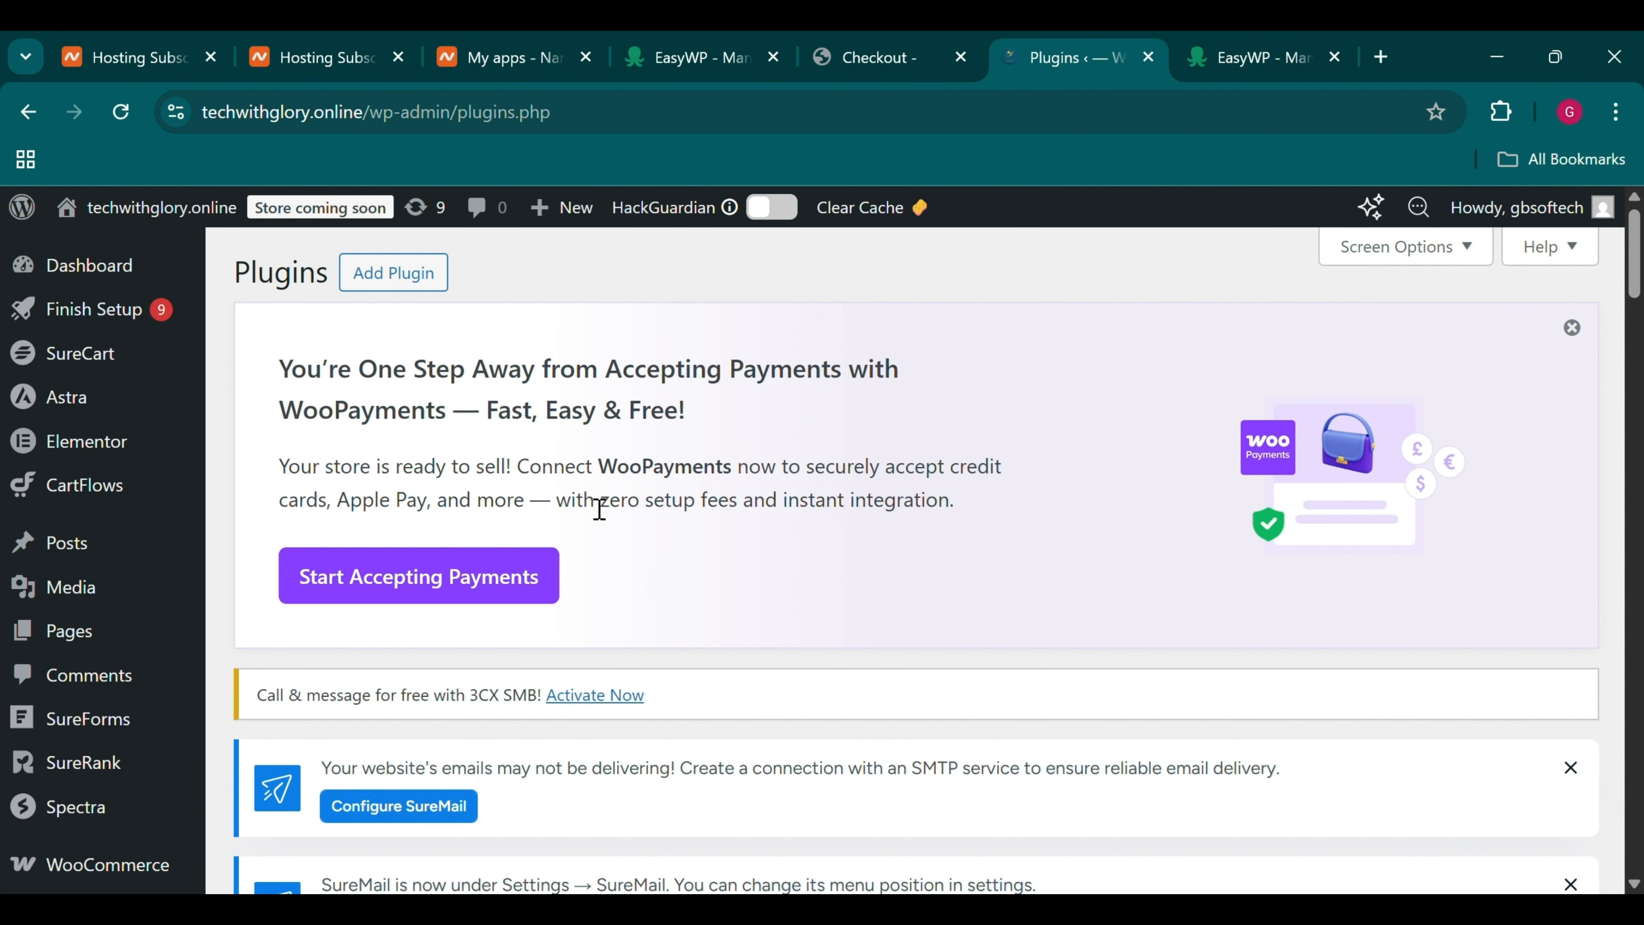
scroll(984, 723, "down", 5)
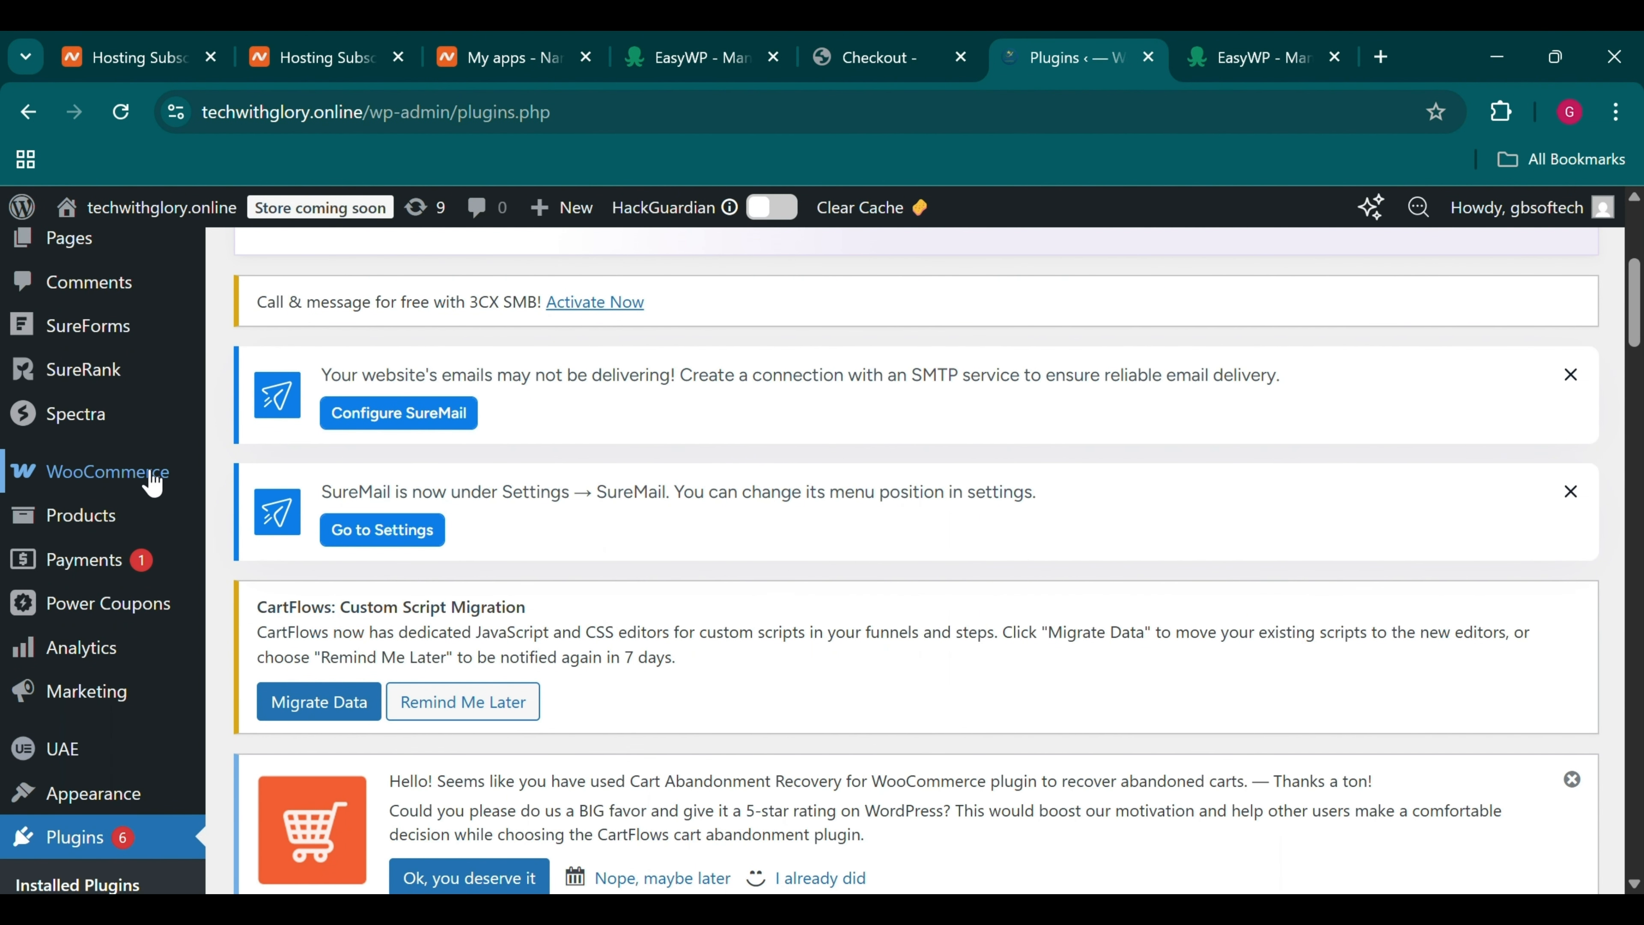
mouse_move(150, 474)
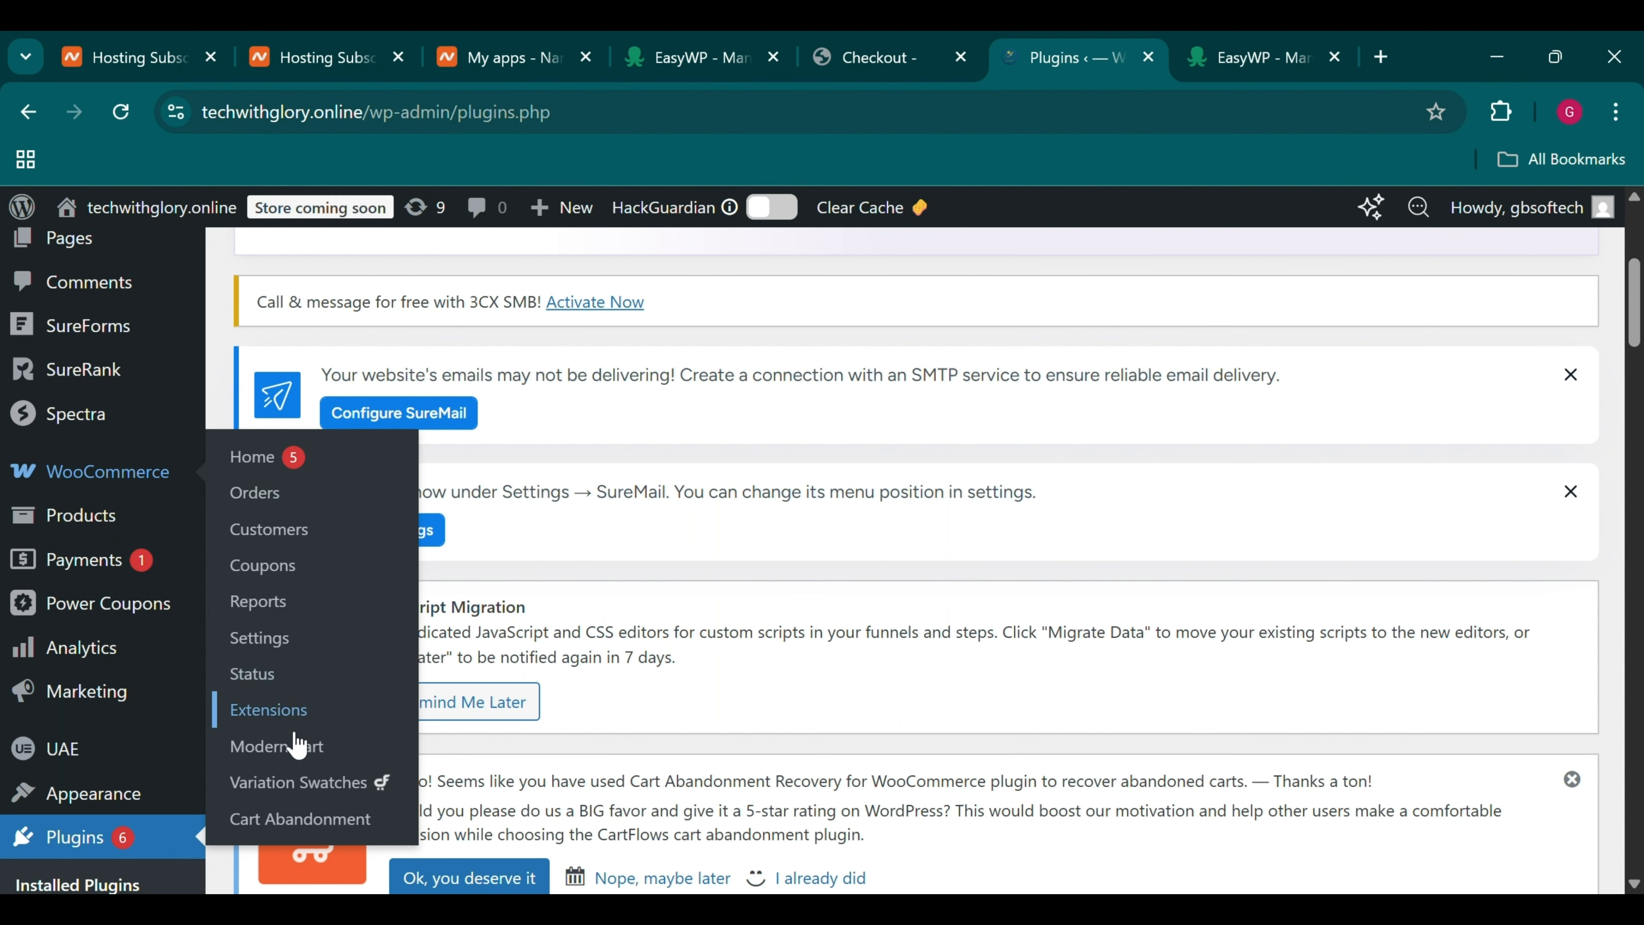
left_click(280, 641)
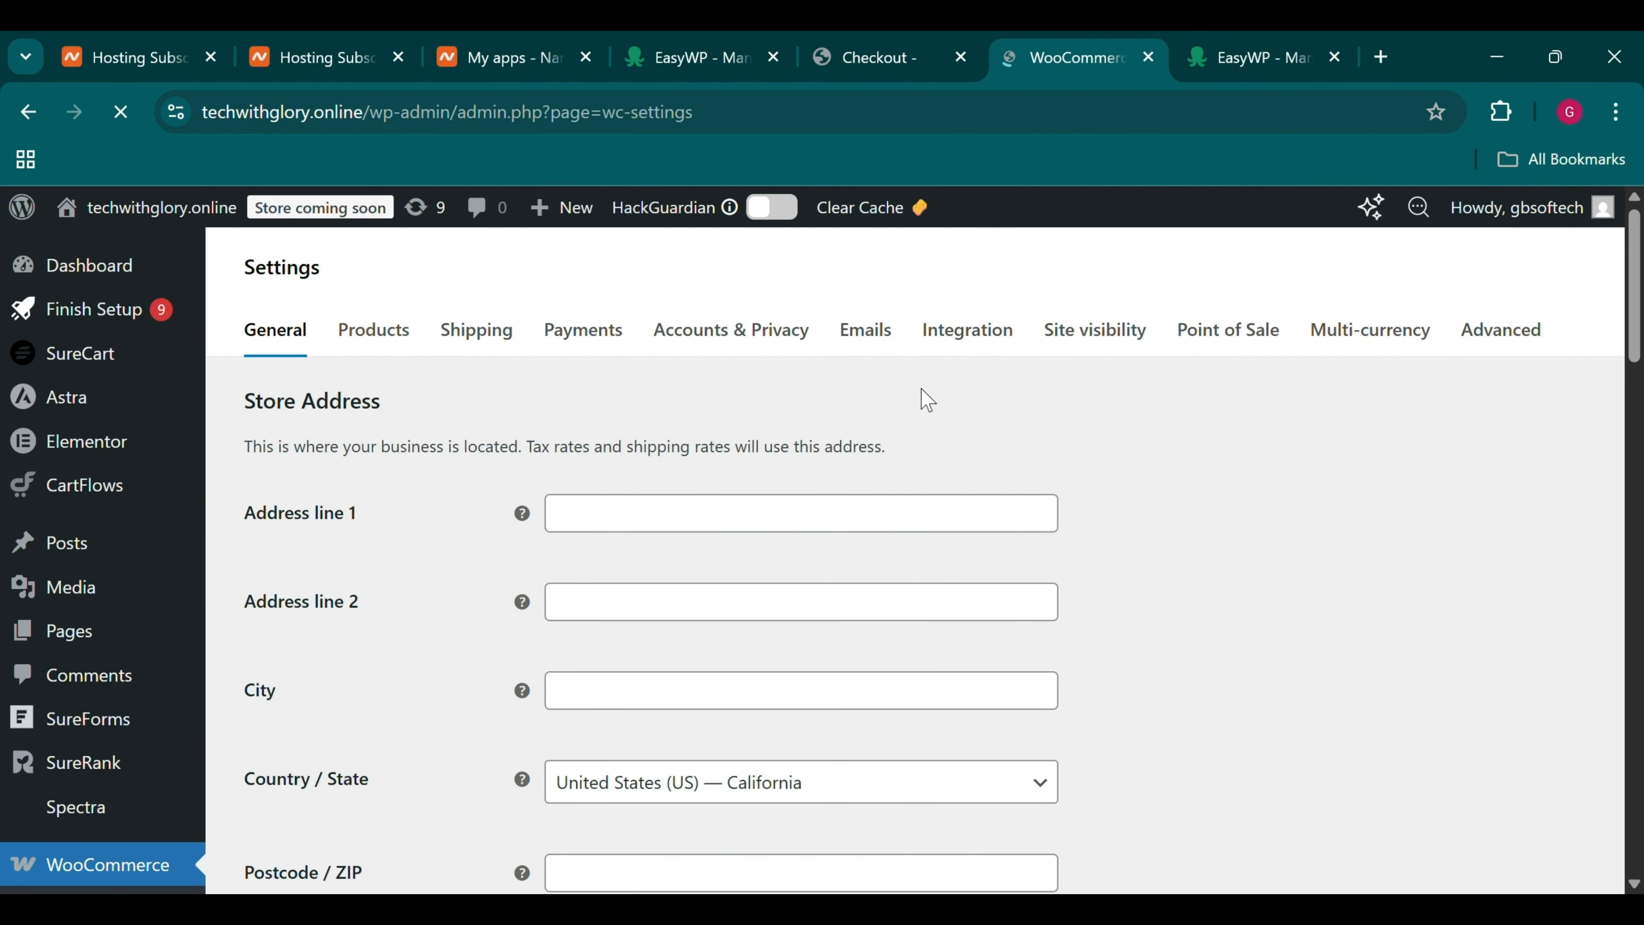
Switch to the Payments settings and review the WooPayments method list
left_click(573, 340)
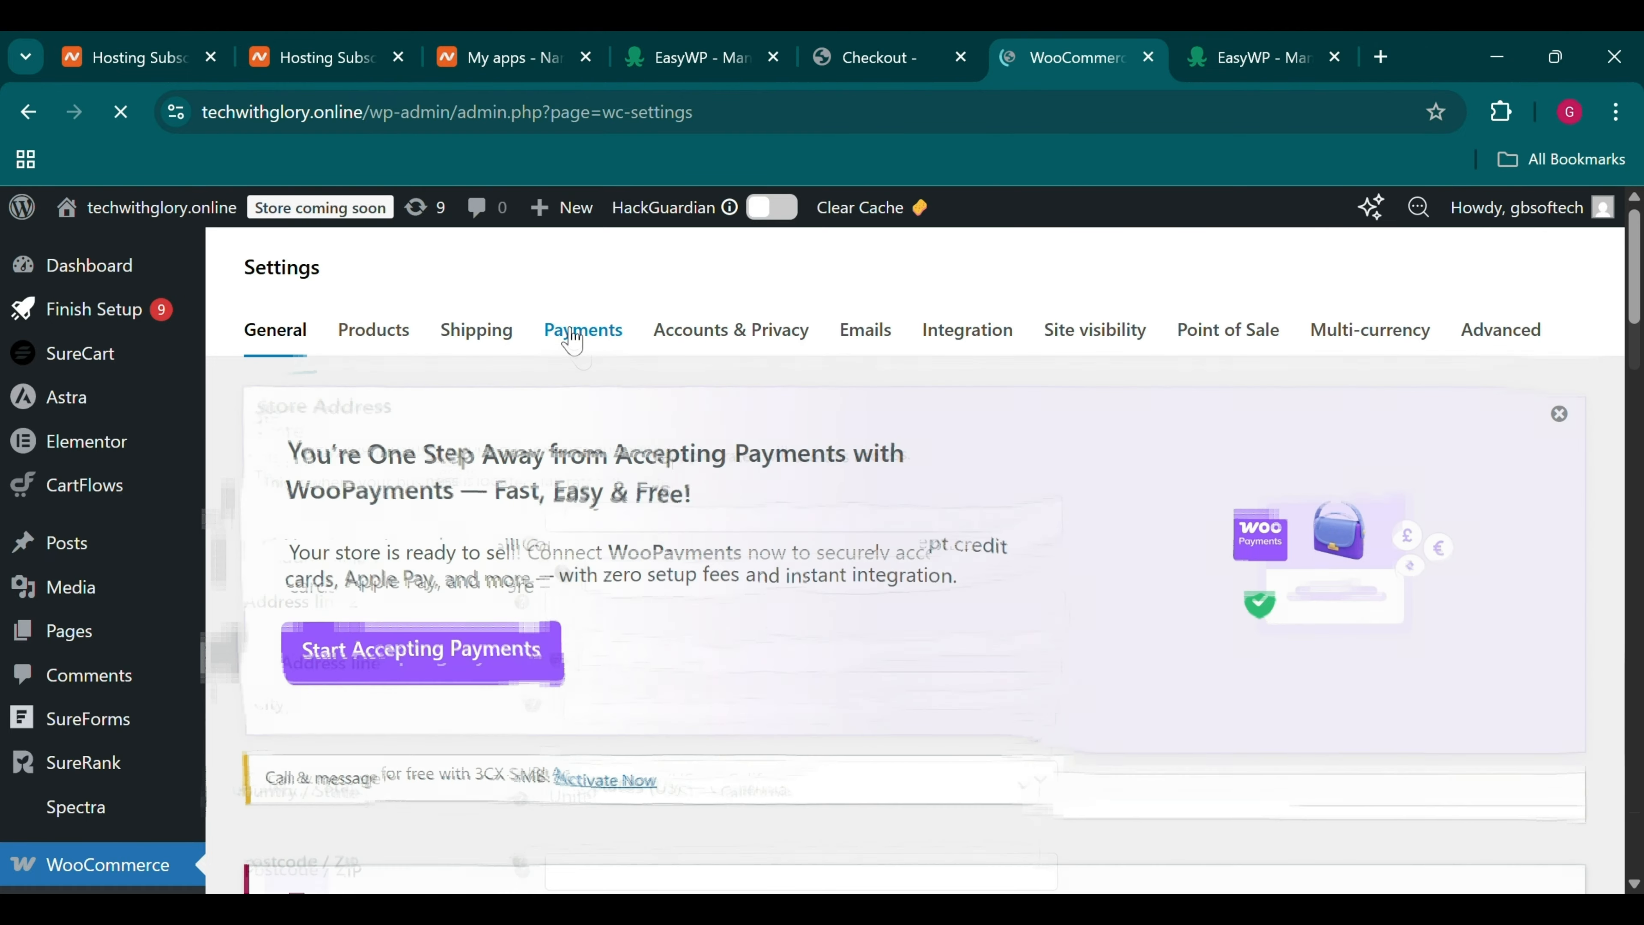
scroll(564, 479, "down", 5)
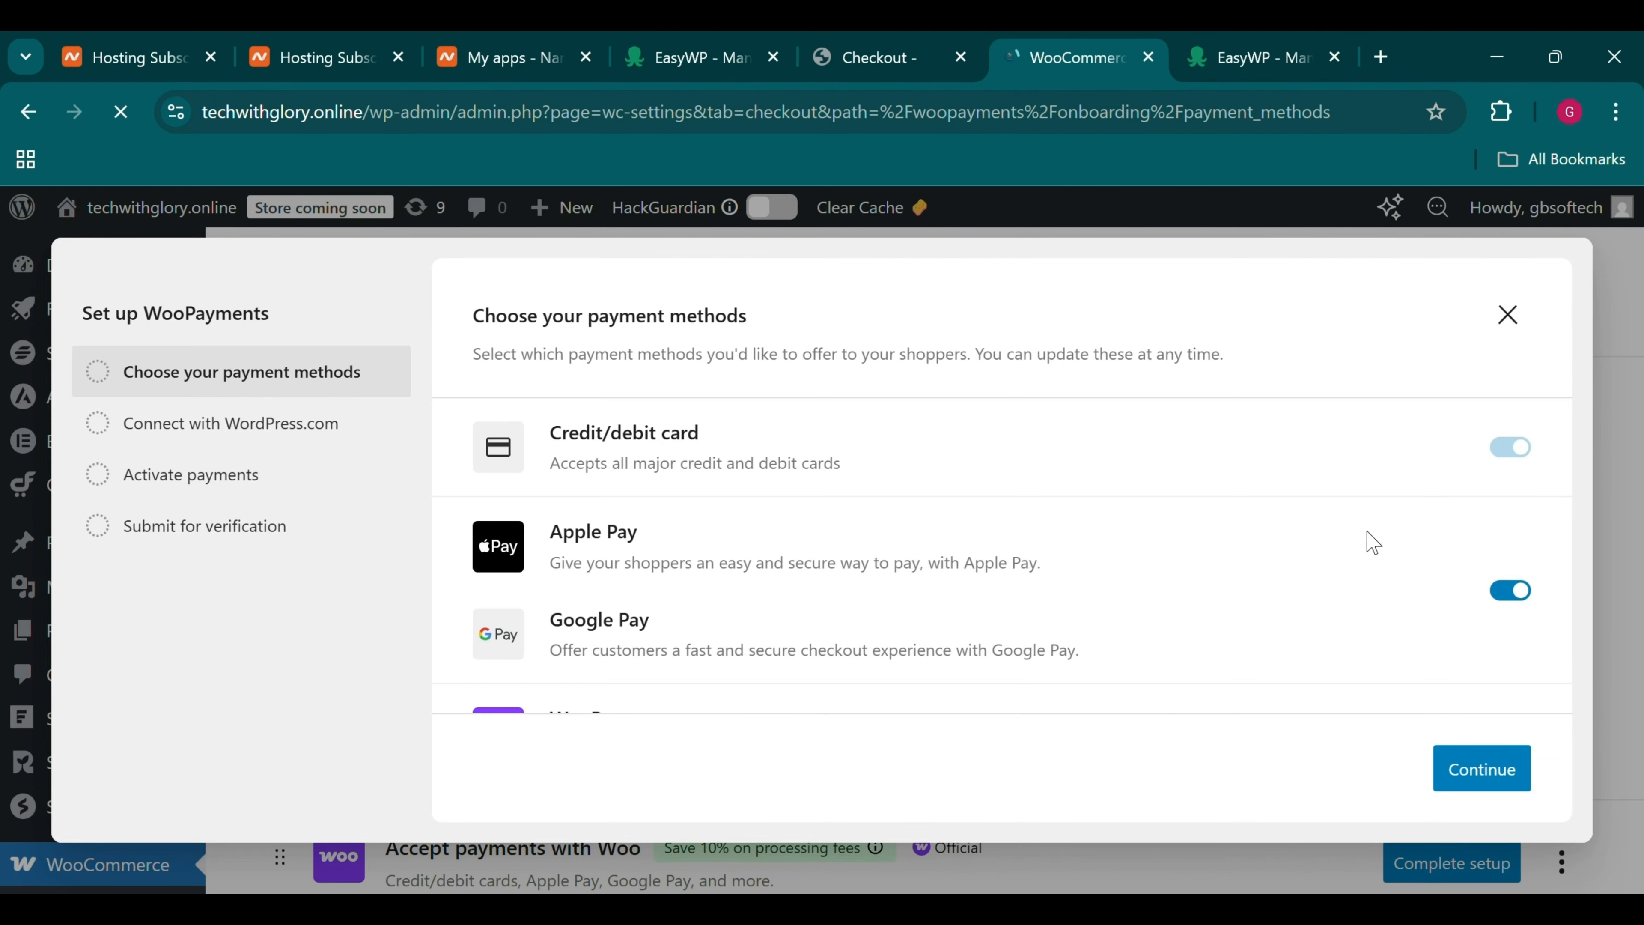
scroll(1318, 534, "down", 2)
scroll(1318, 534, "up", 2)
scroll(1321, 544, "down", 6)
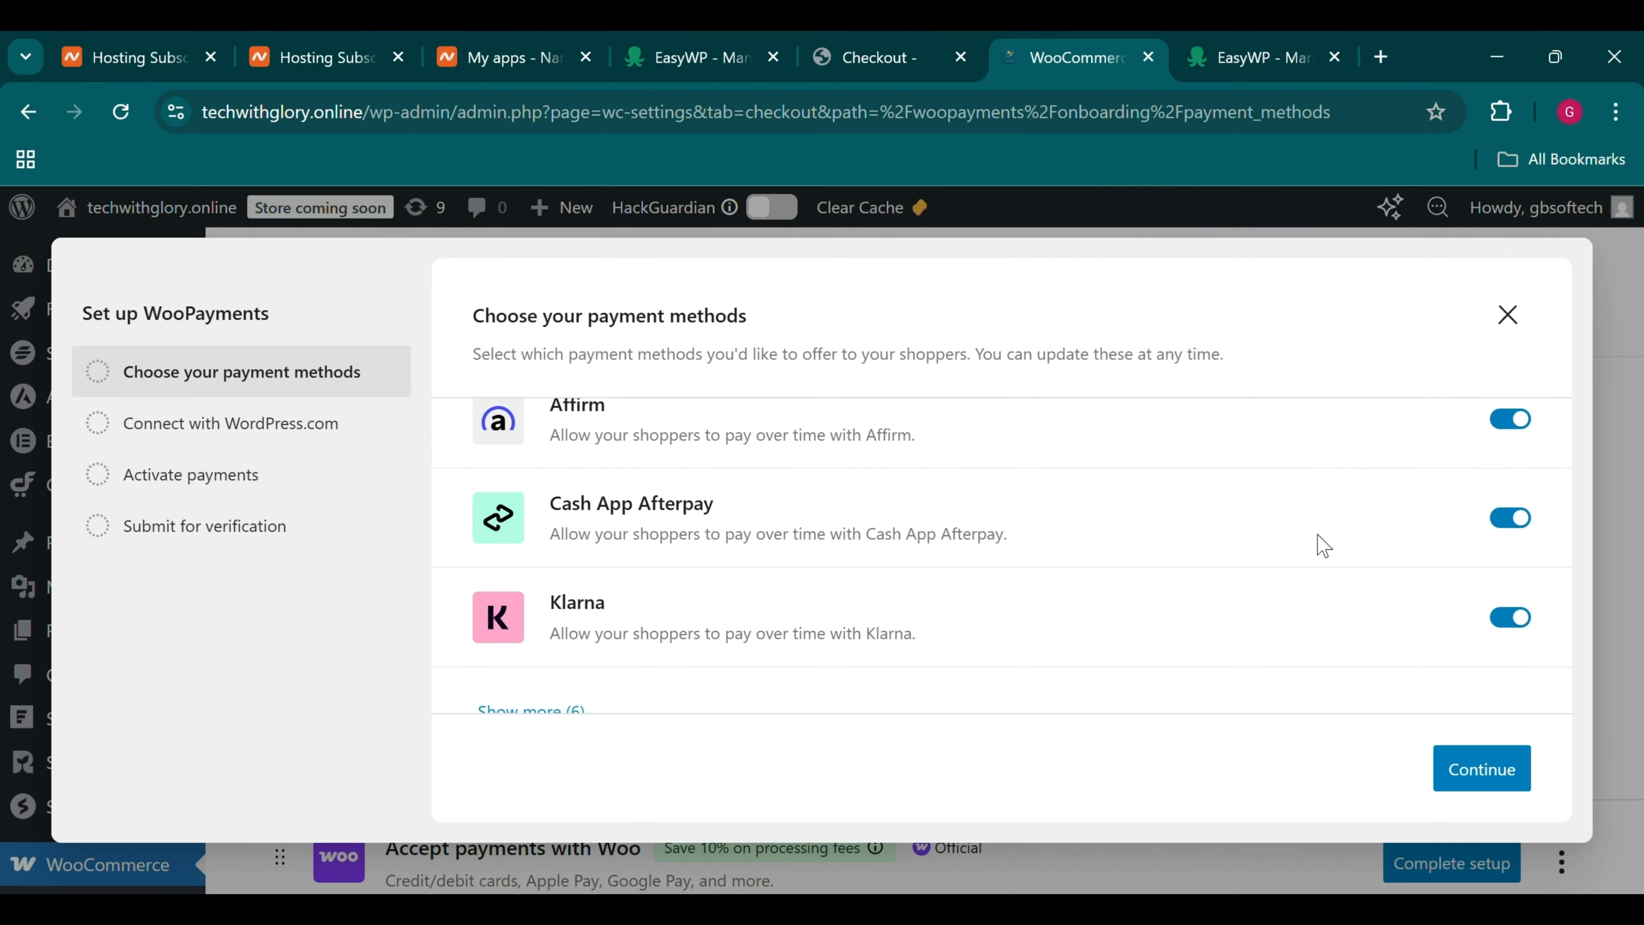
scroll(1323, 546, "up", 6)
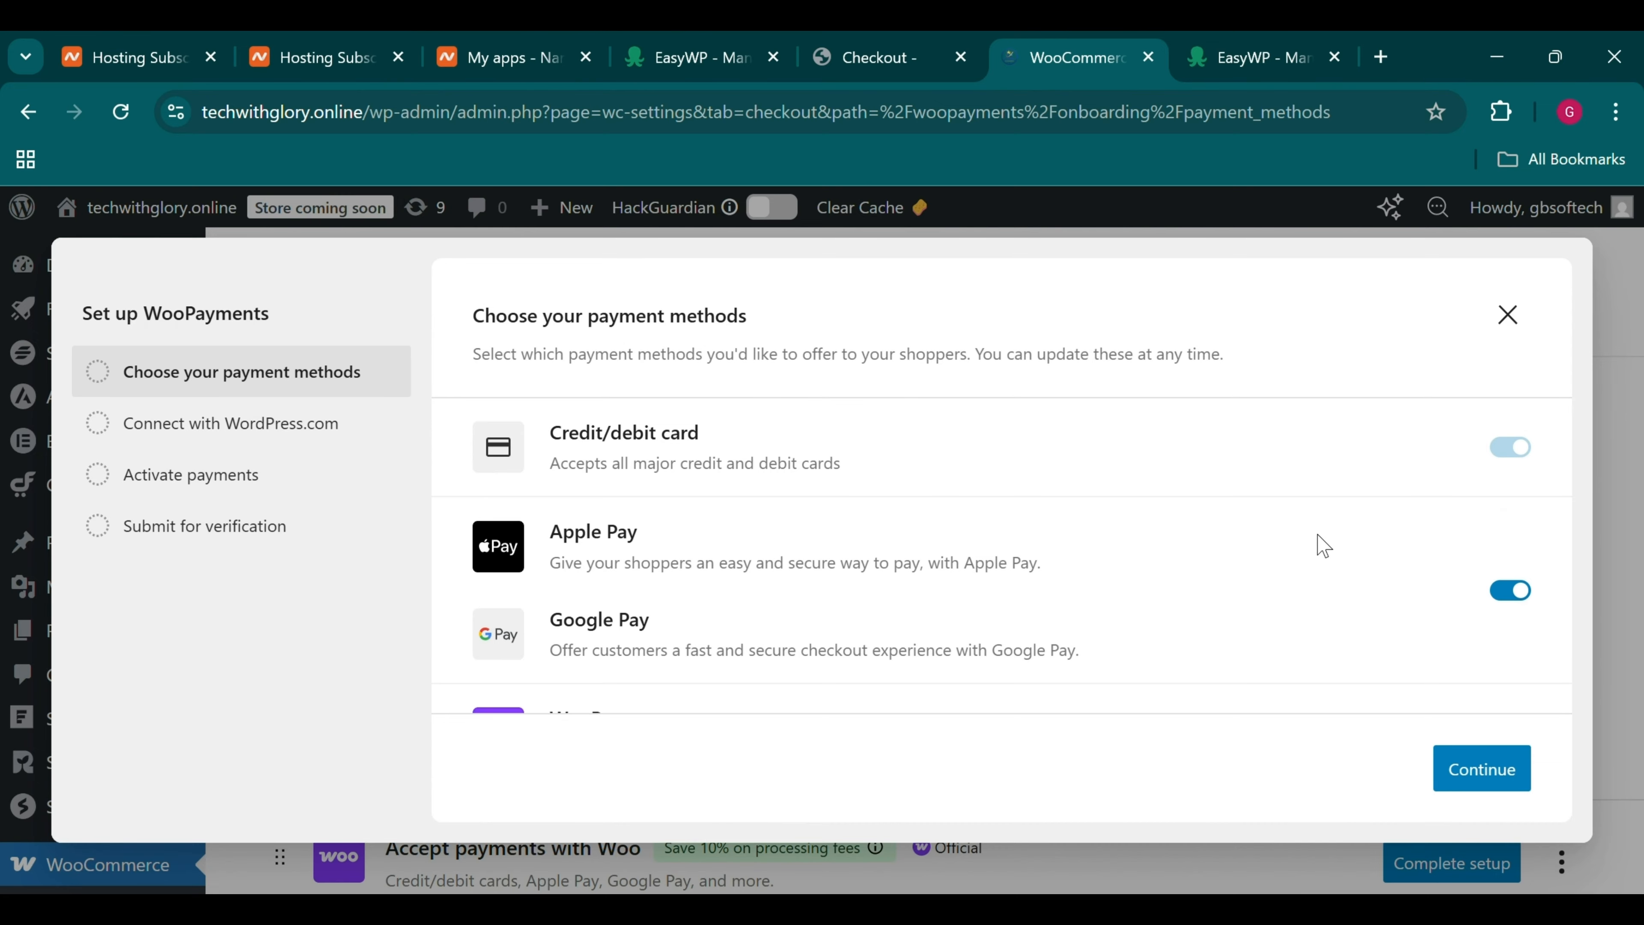
scroll(1281, 574, "down", 6)
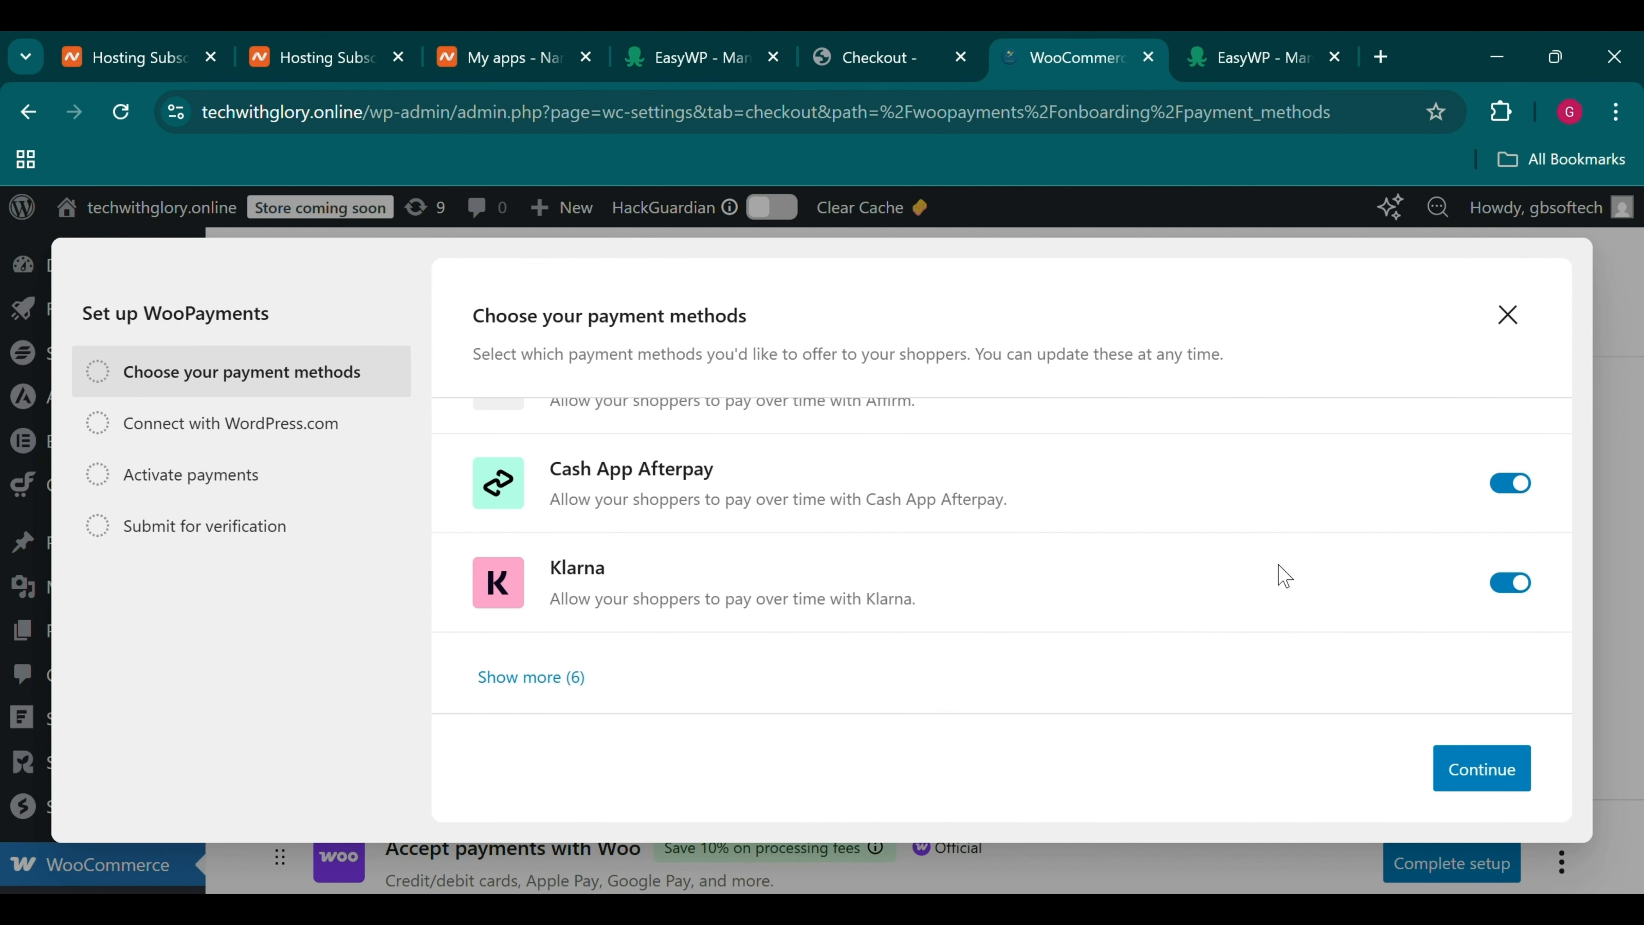
scroll(1282, 573, "up", 6)
scroll(1285, 576, "down", 6)
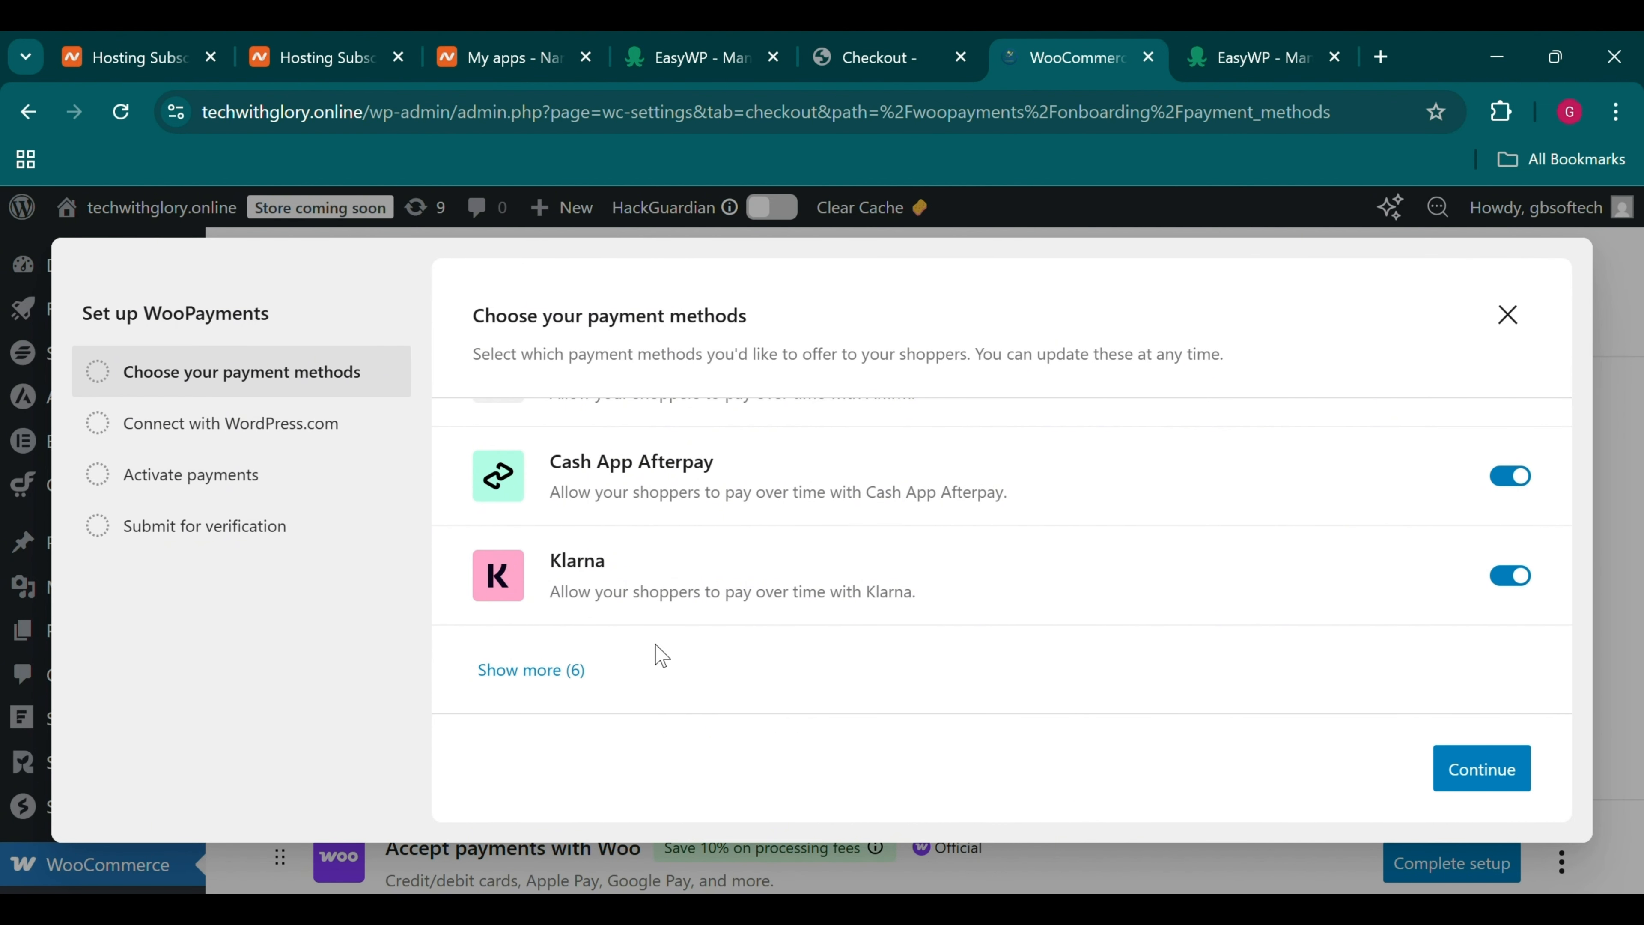
Reveal the six additional payment methods, then dismiss the WooPayments setup
left_click(536, 669)
scroll(537, 662, "down", 2)
scroll(534, 662, "down", 3)
scroll(532, 661, "up", 10)
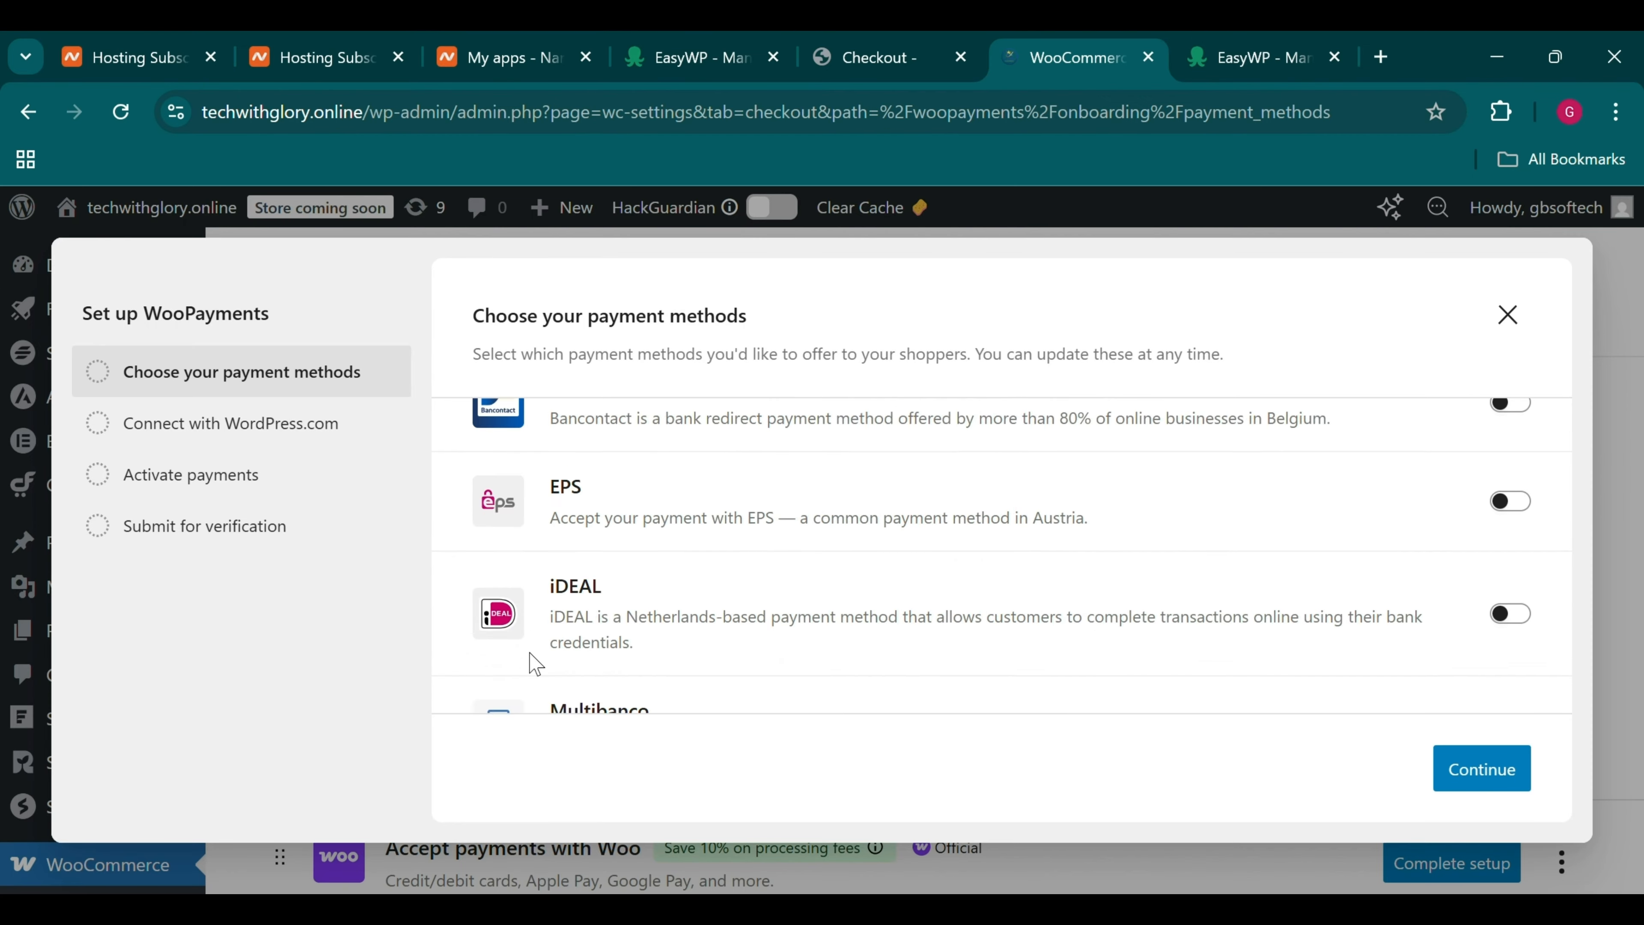
left_click(1526, 330)
Enable Direct bank transfer and open its settings, showing the empty Account details section
scroll(1528, 337, "down", 10)
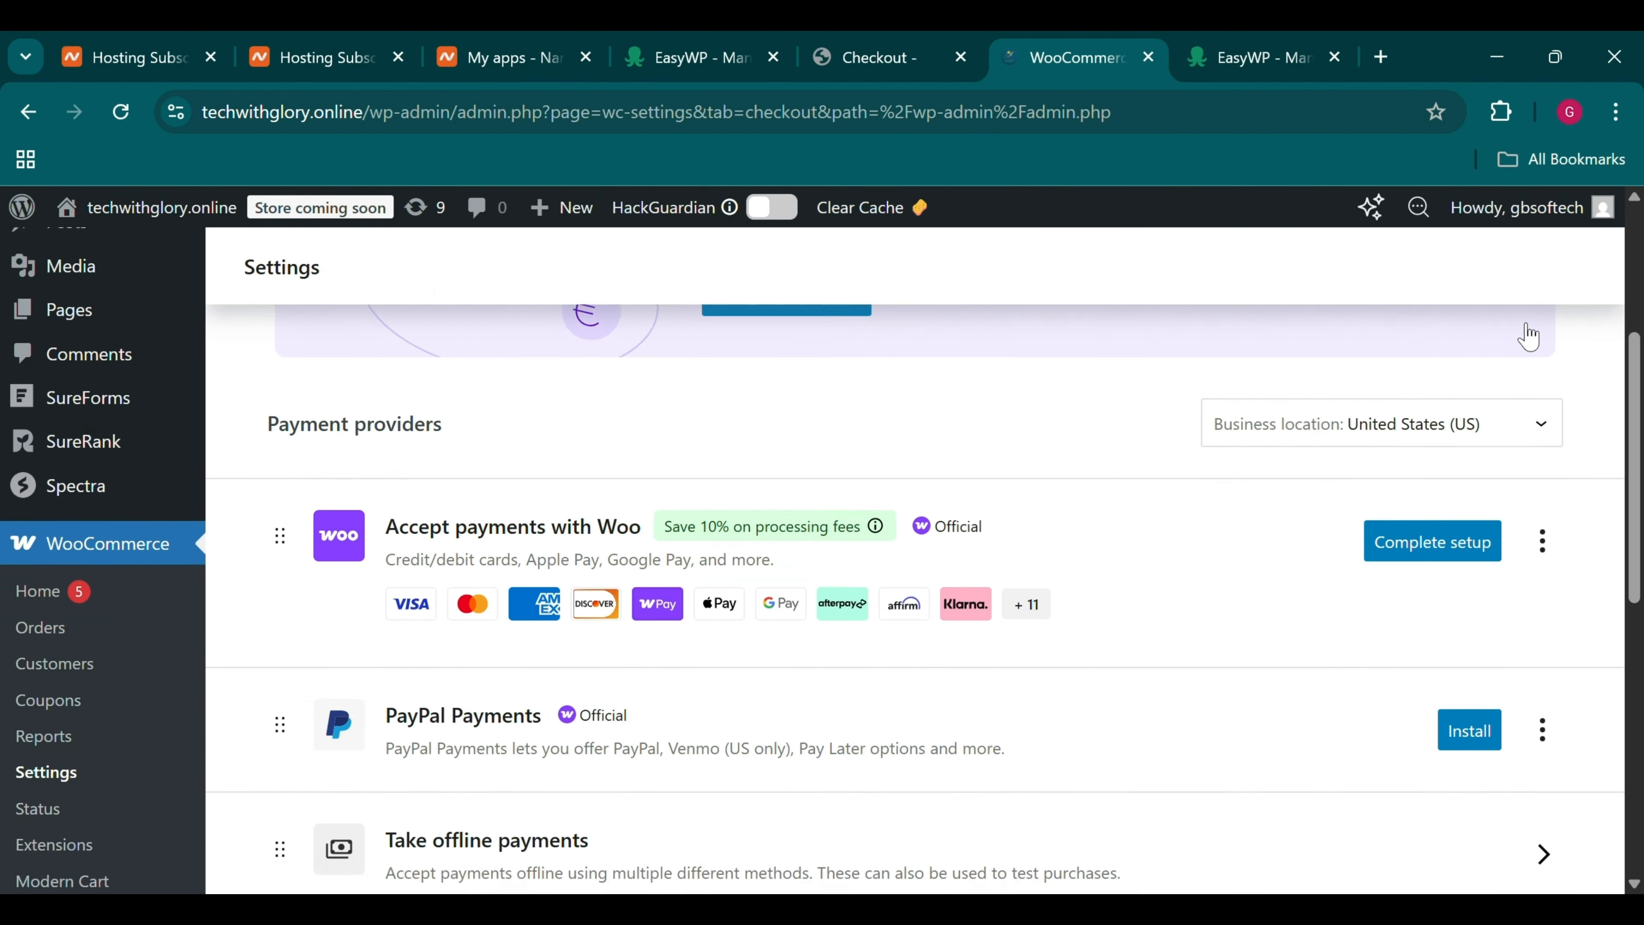
scroll(760, 525, "up", 3)
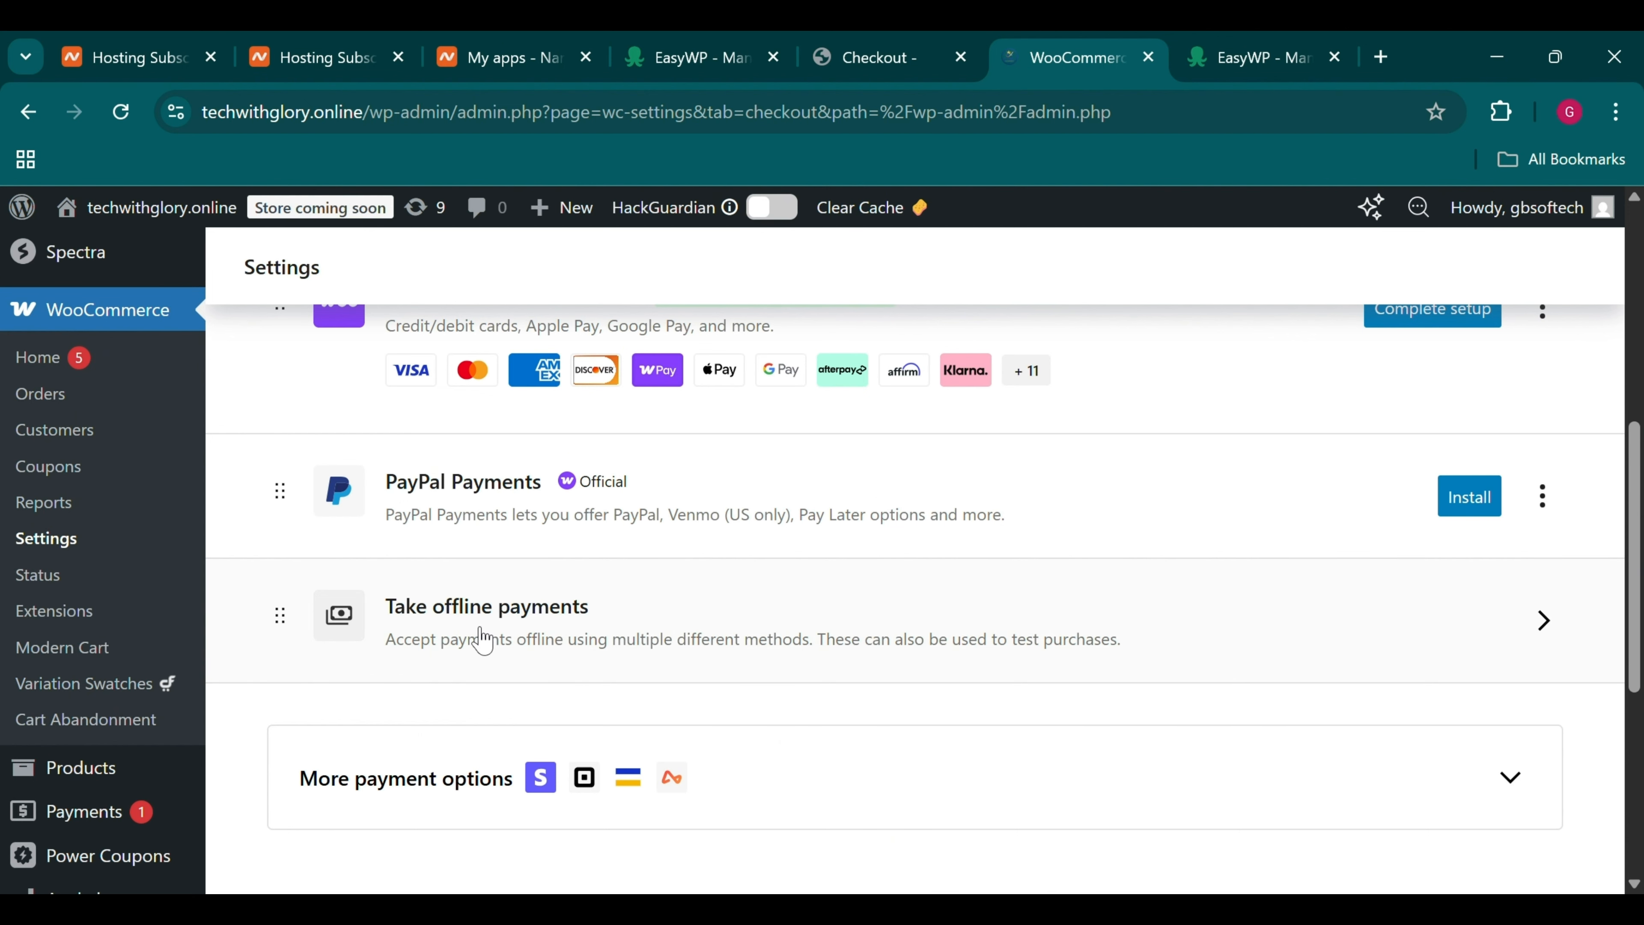
left_click(1460, 599)
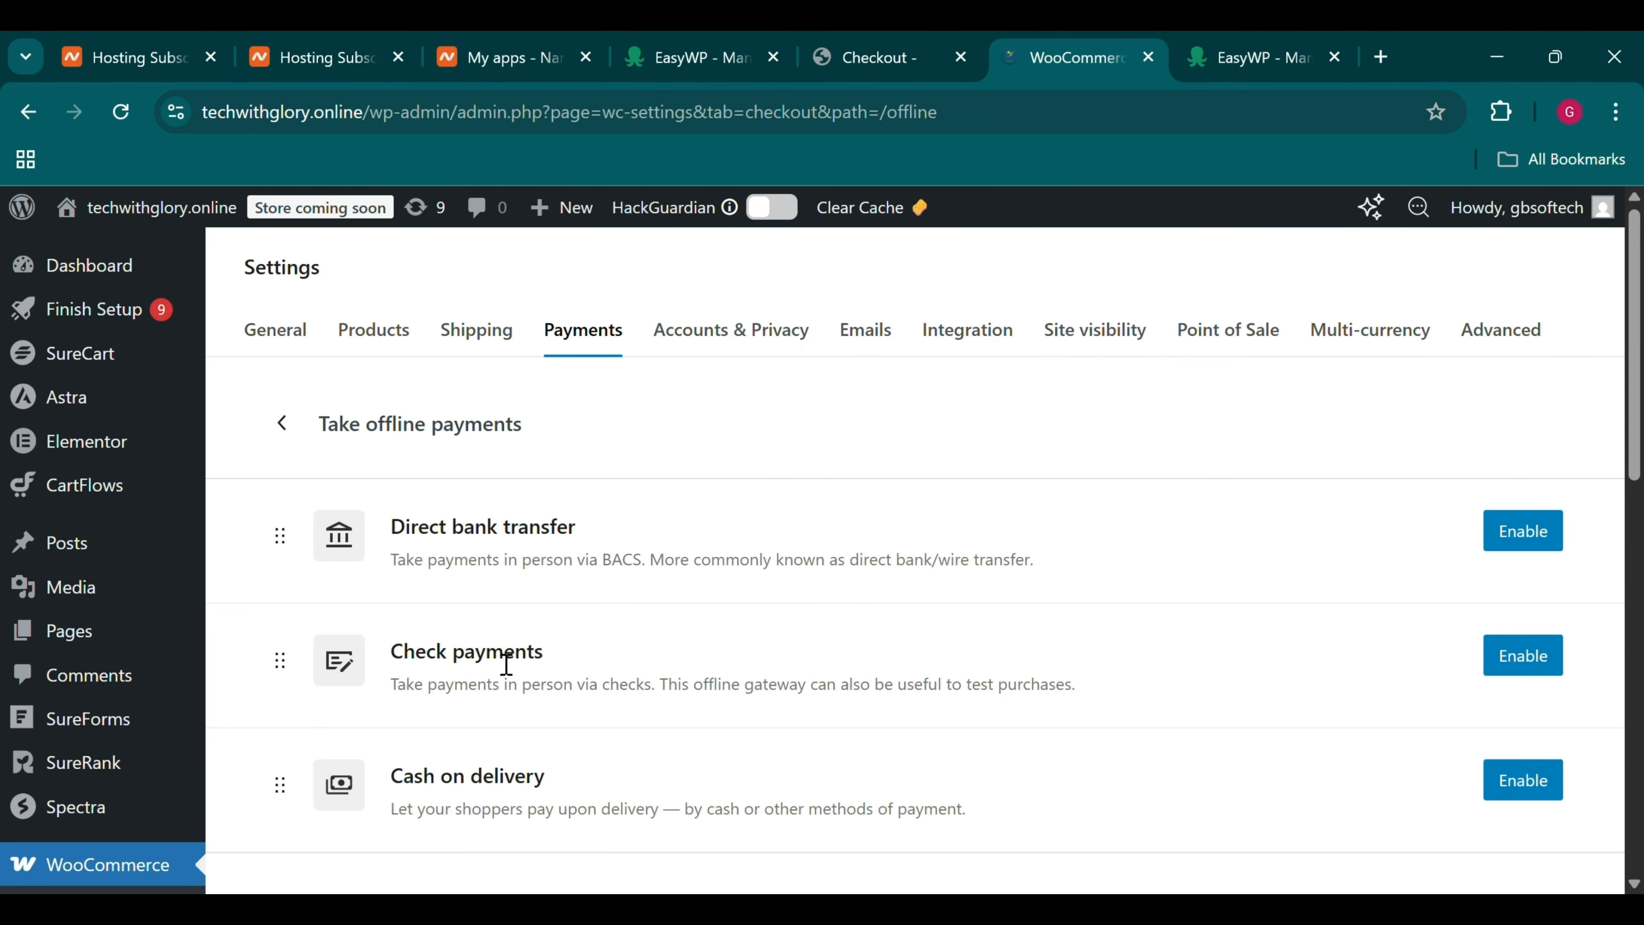
scroll(540, 738, "down", 1)
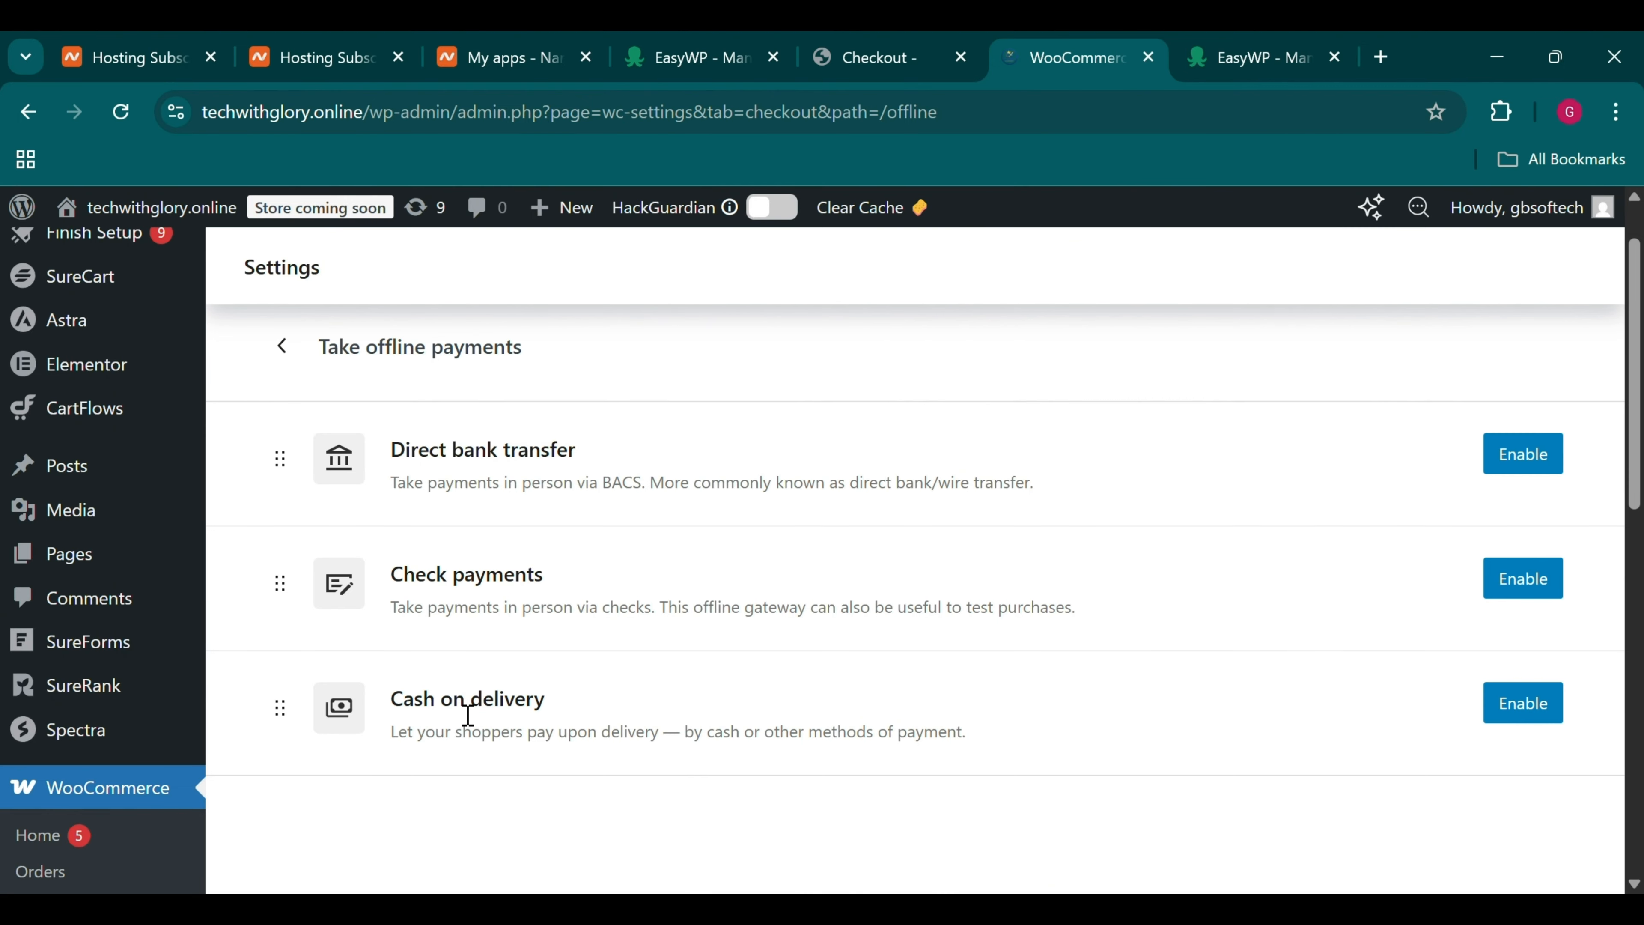
scroll(468, 715, "up", 1)
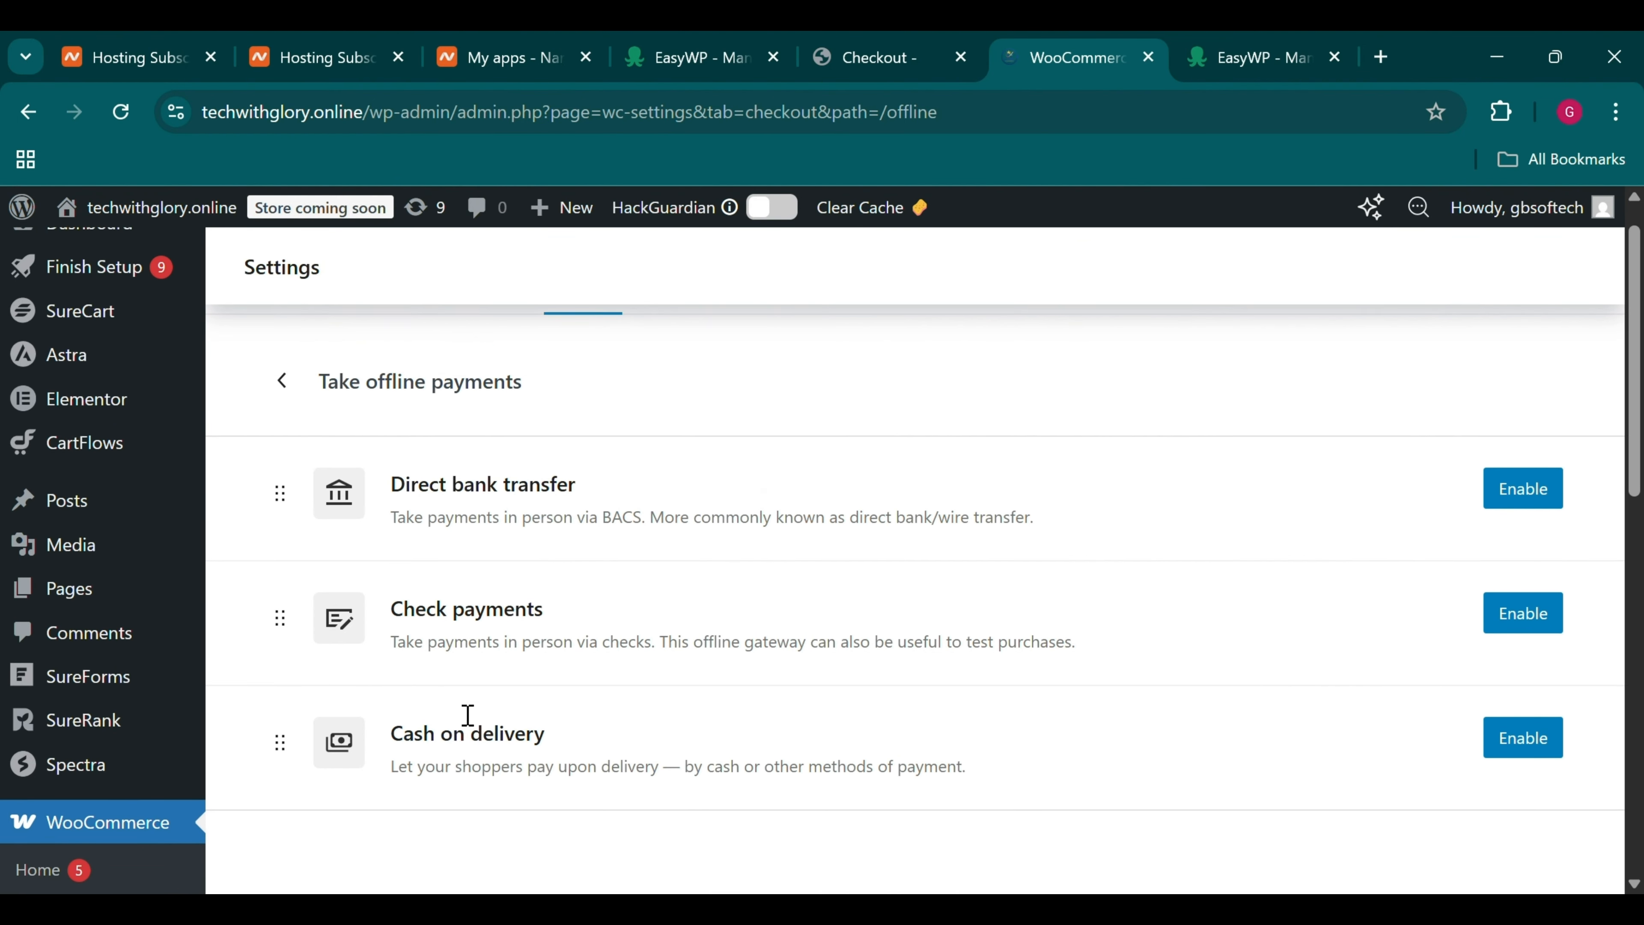
left_click(1524, 504)
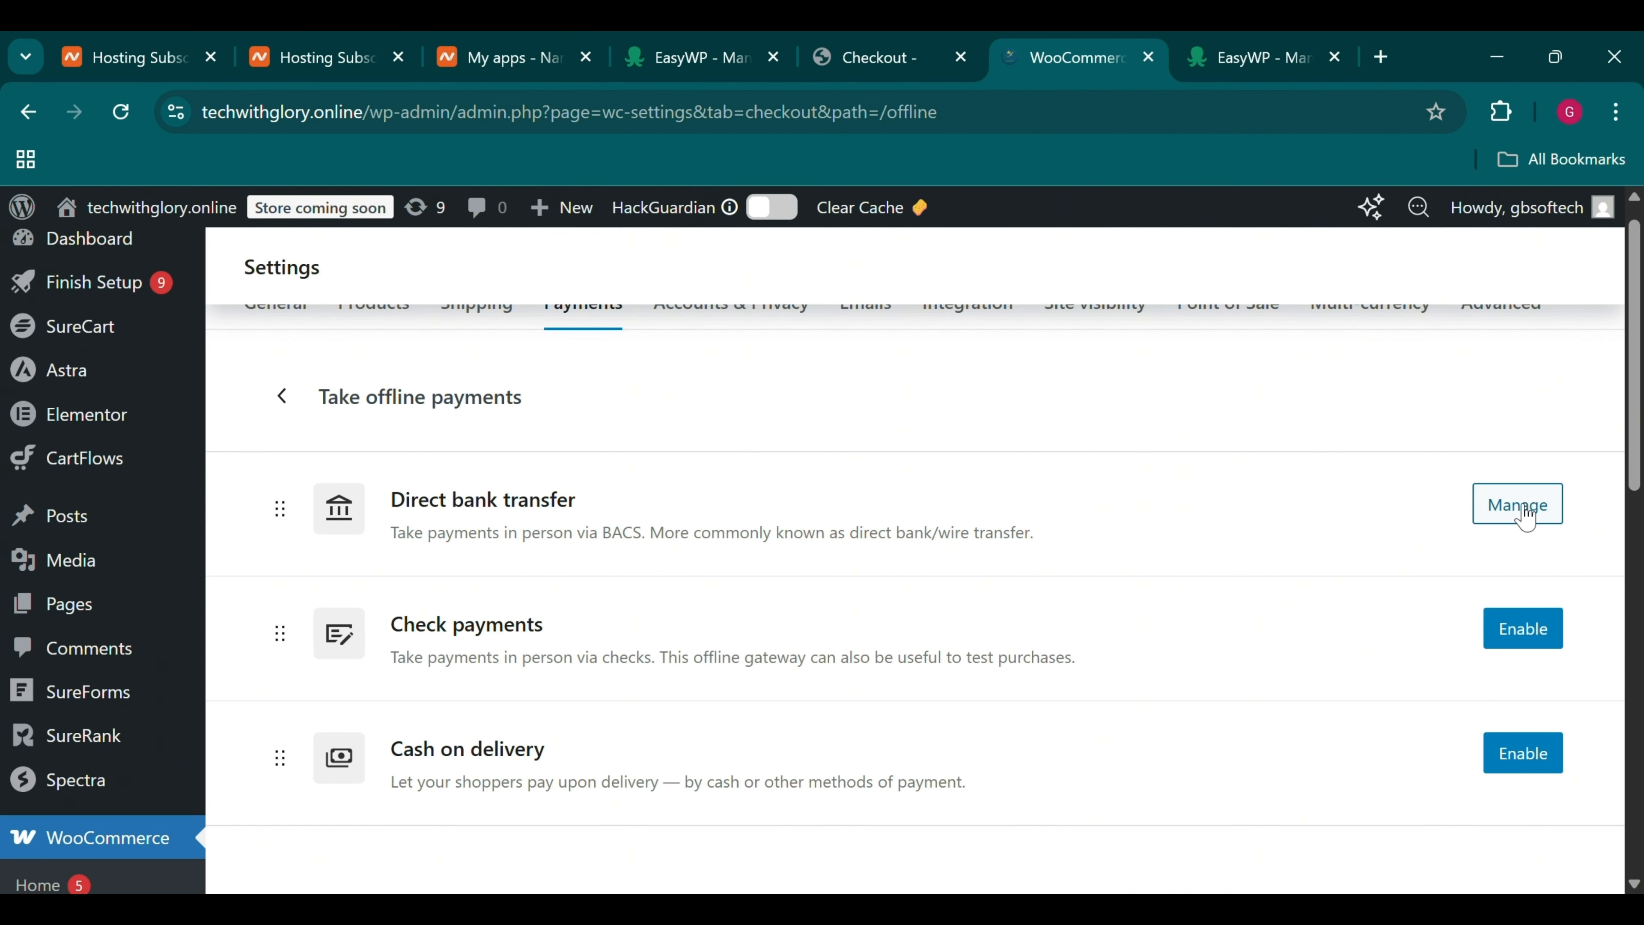
left_click(1522, 505)
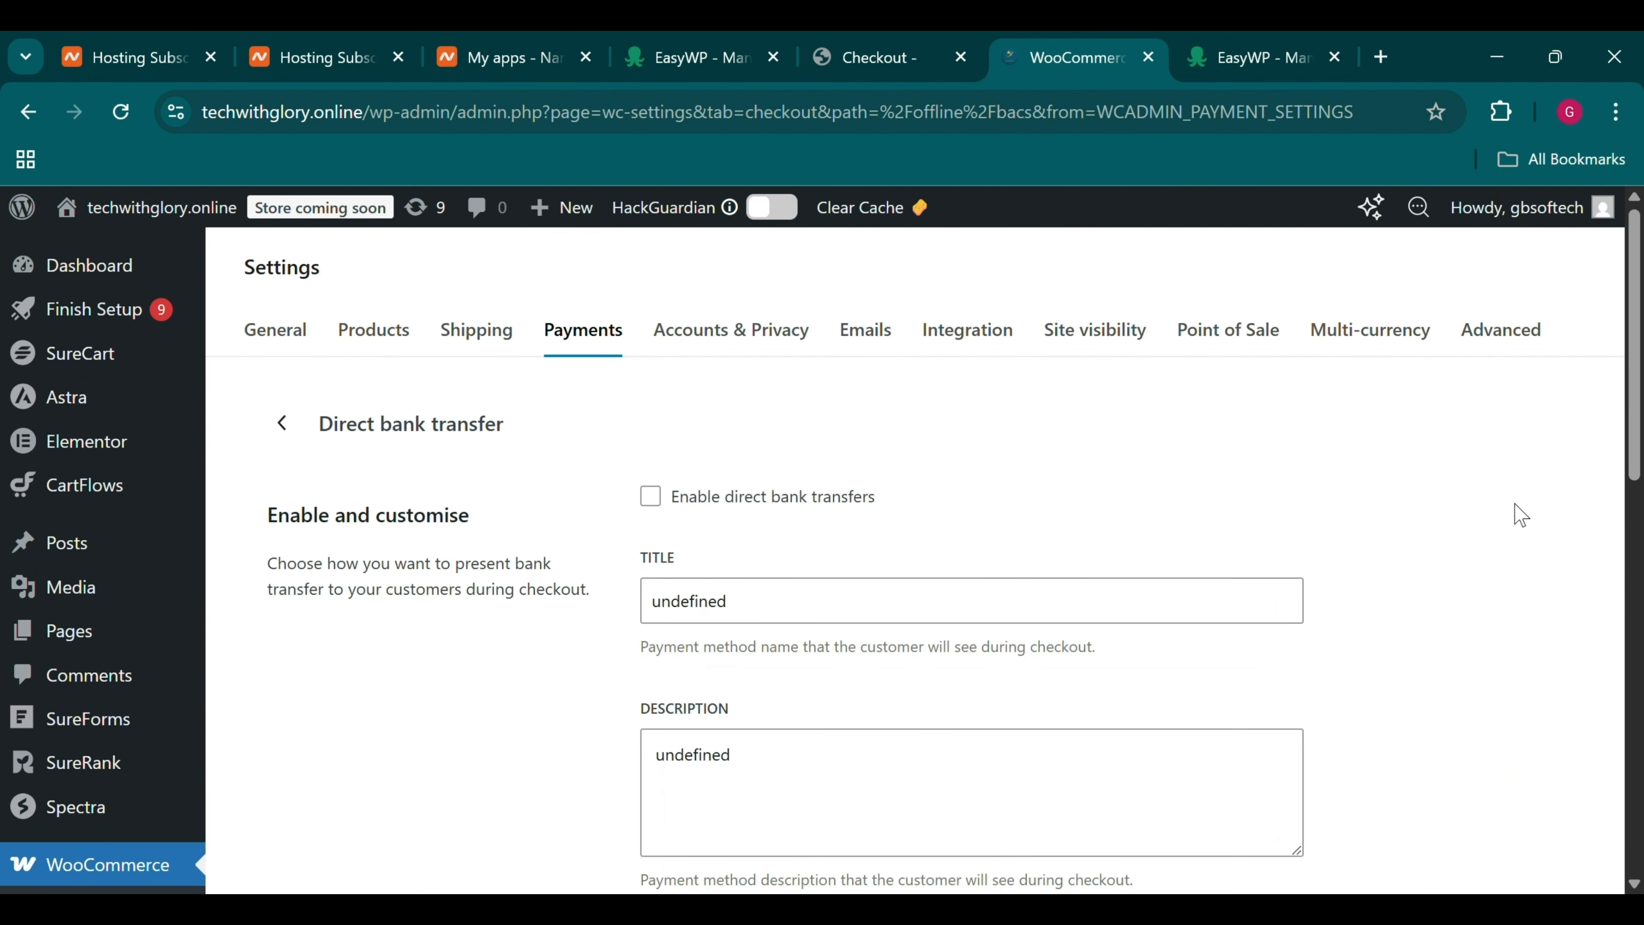
scroll(1435, 526, "down", 10)
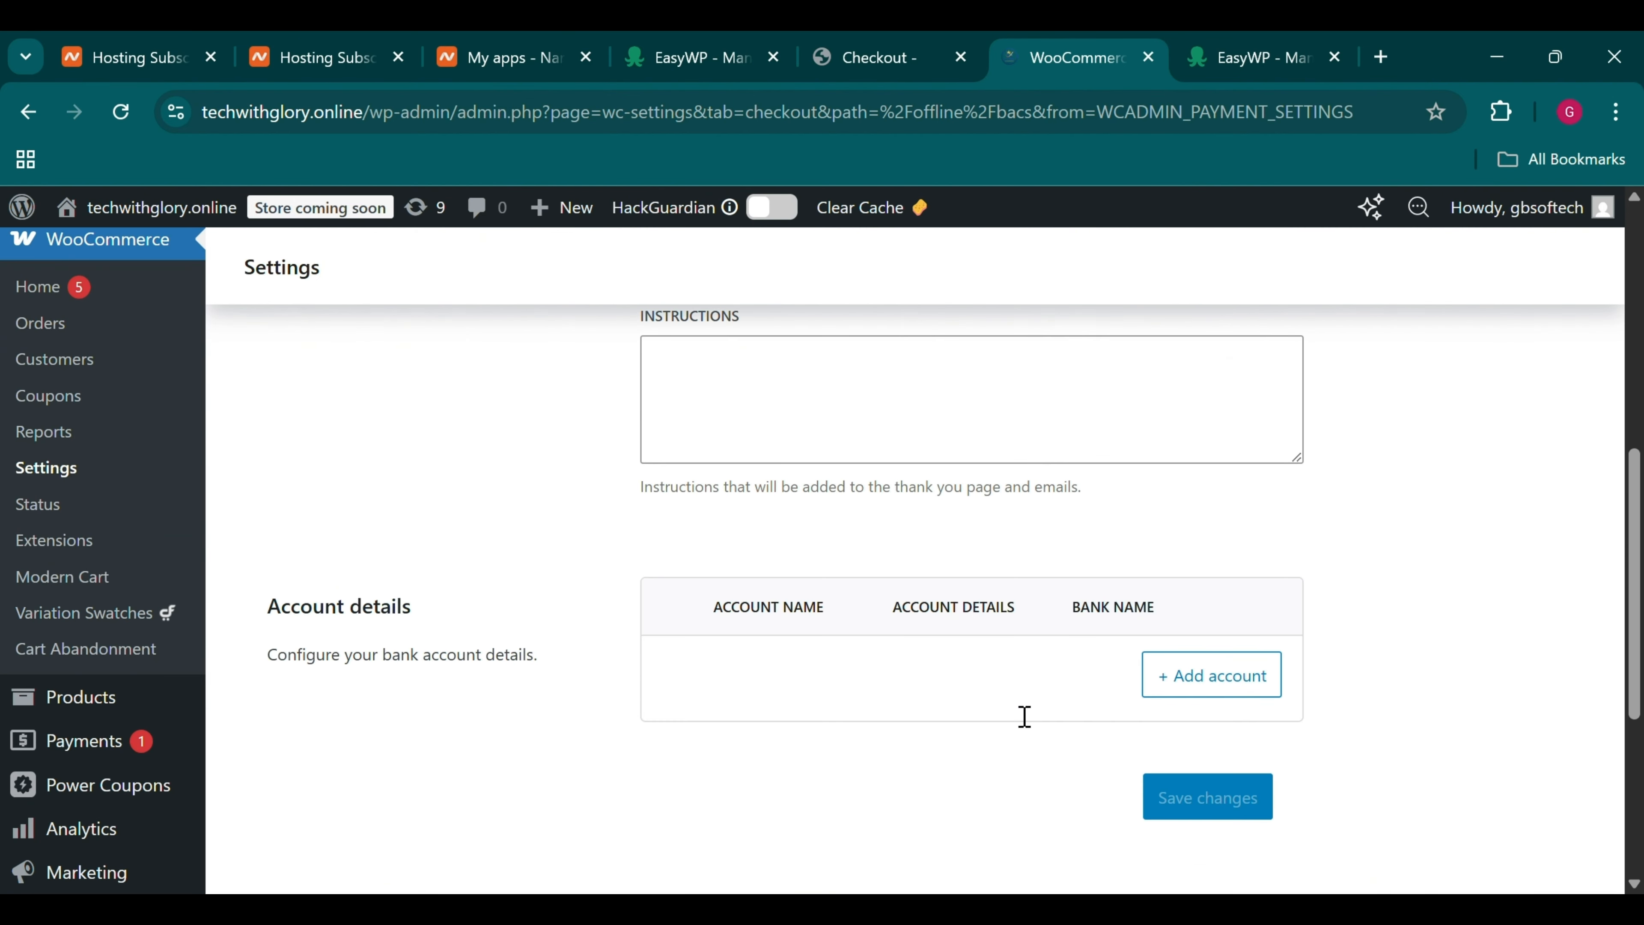
Add a new bank account row with country Nigeria and the account holder's name
left_click(1194, 673)
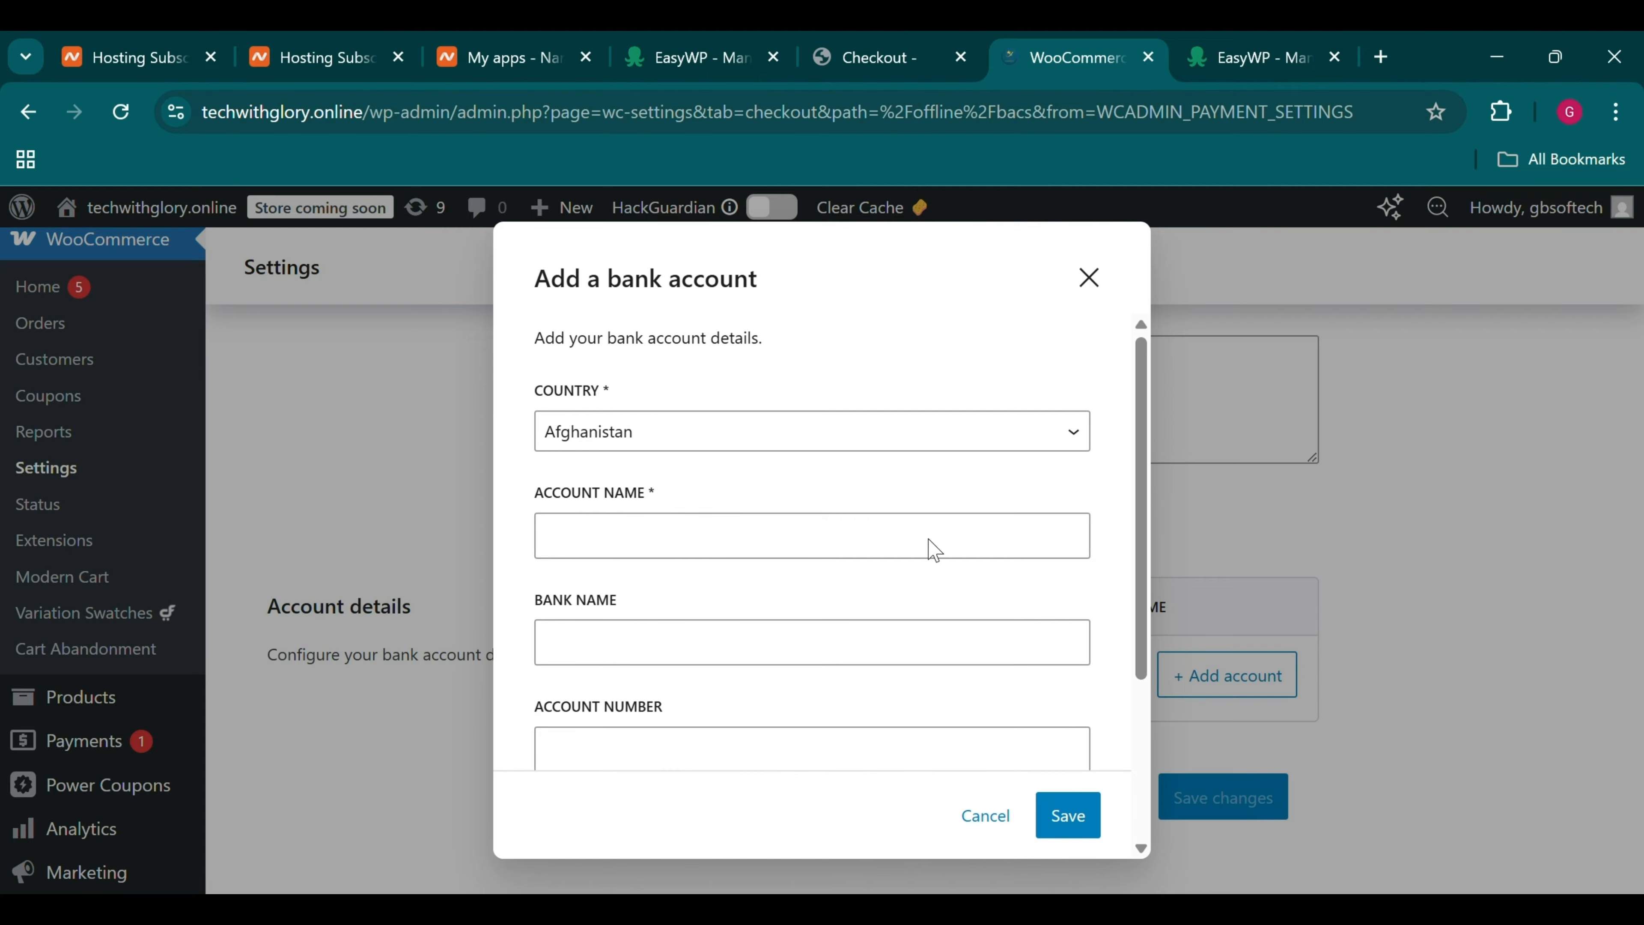
left_click(688, 447)
type("ni")
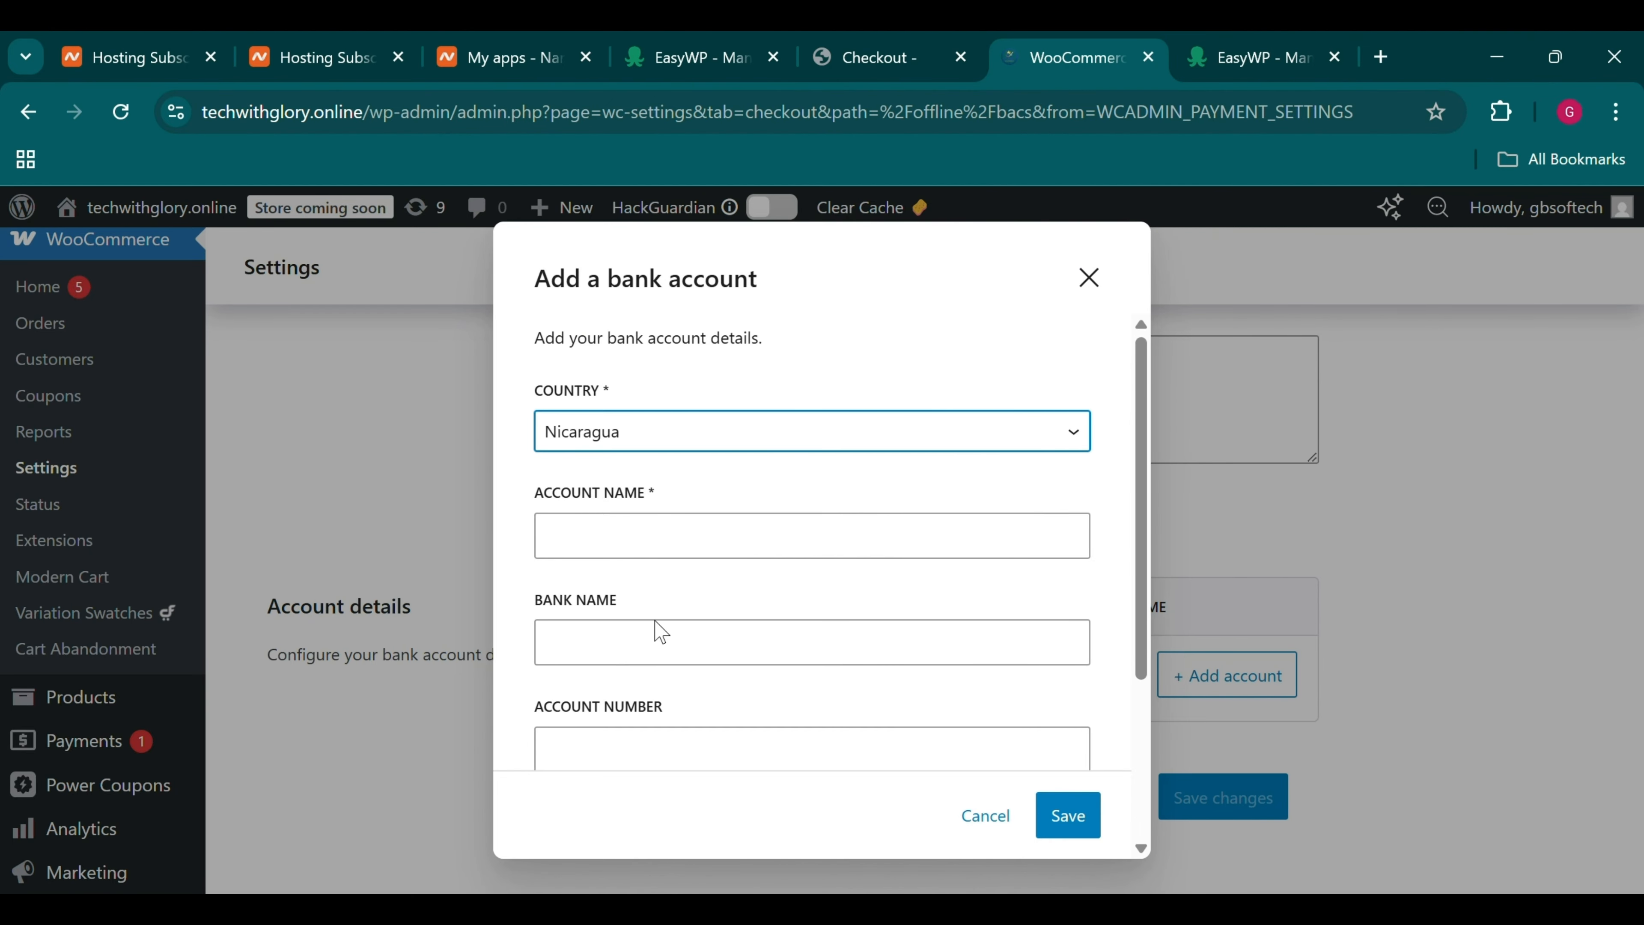
type("nig")
left_click(650, 561)
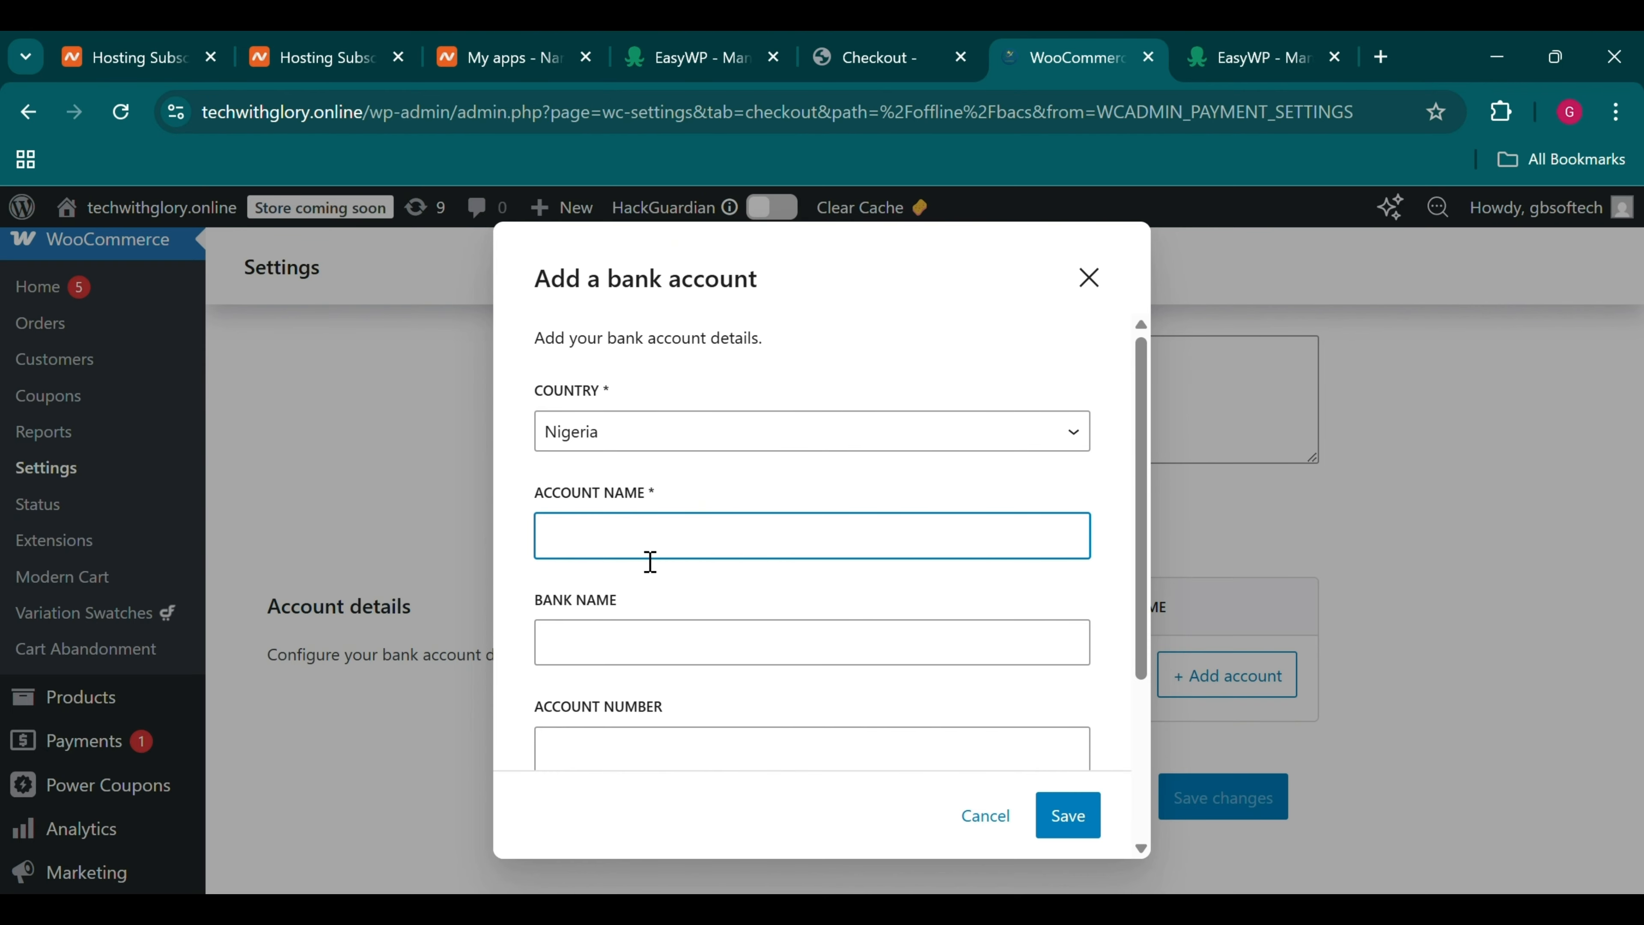
scroll(670, 447, "down", 1)
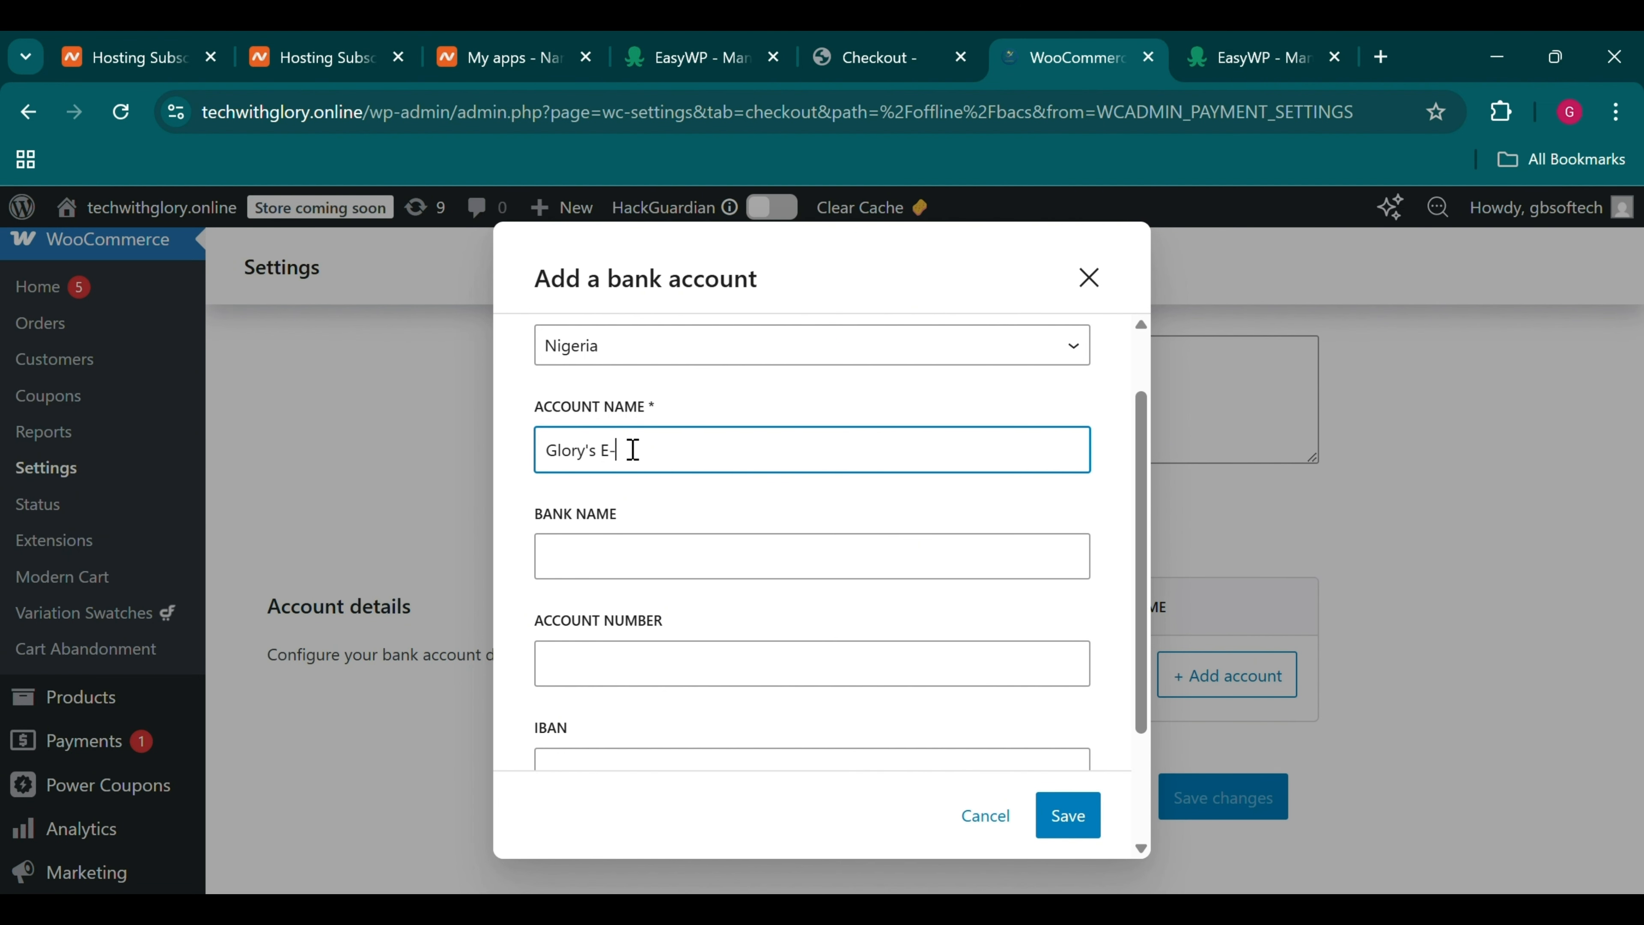
type("mmerce")
left_click(626, 548)
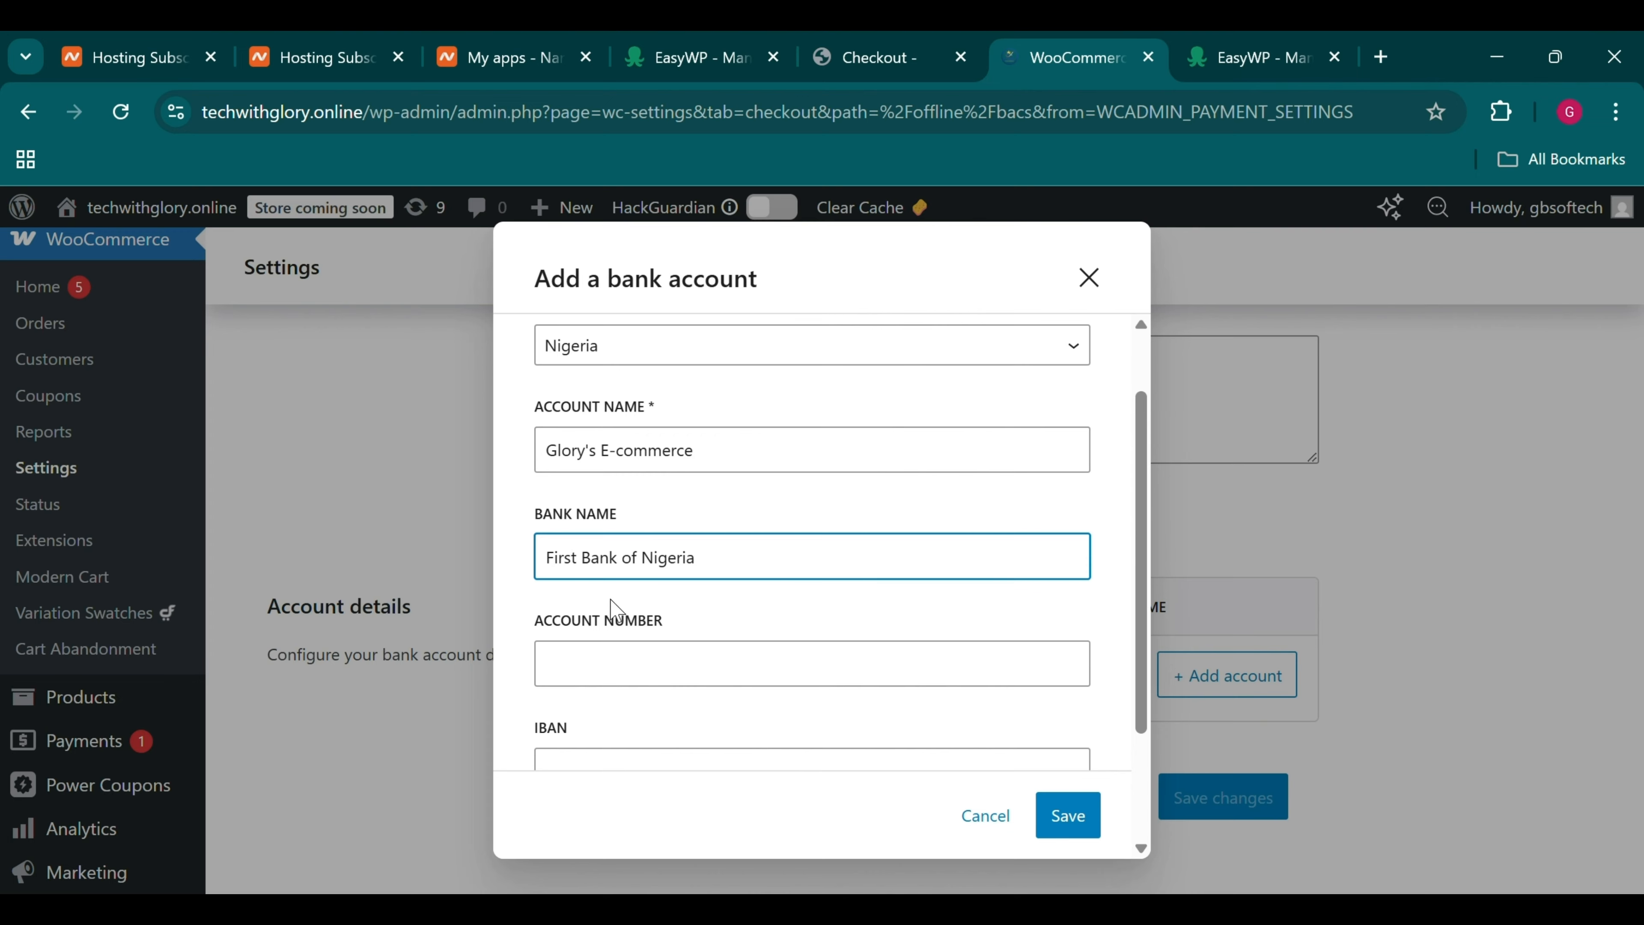
scroll(615, 602, "down", 1)
left_click(631, 598)
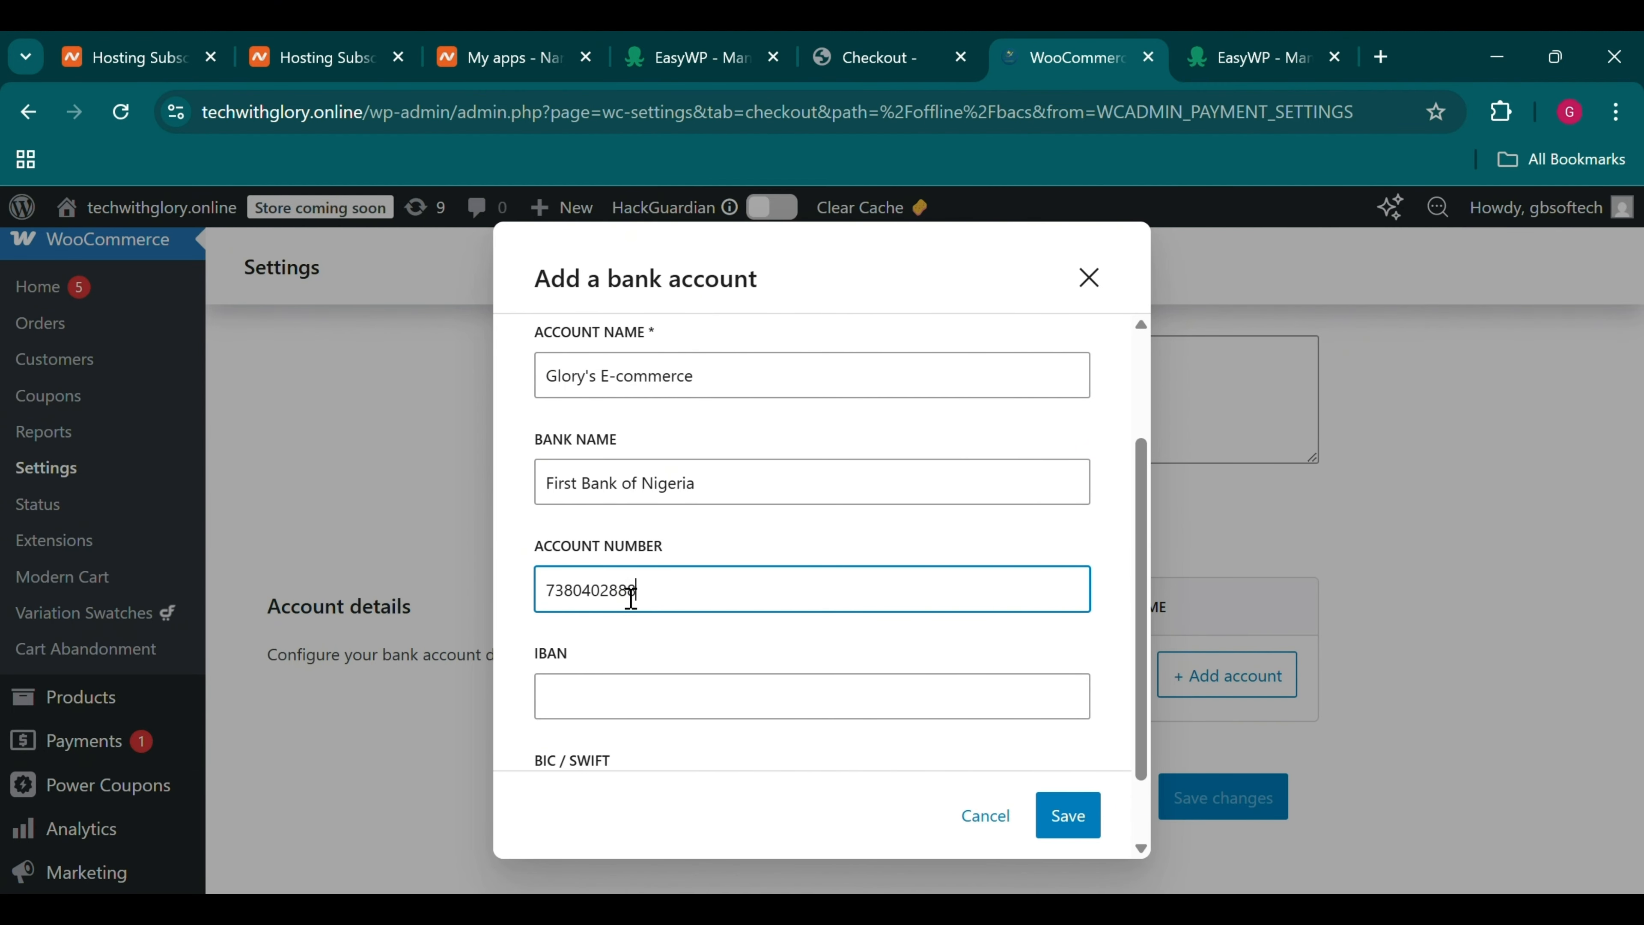
scroll(621, 602, "down", 1)
left_click(590, 621)
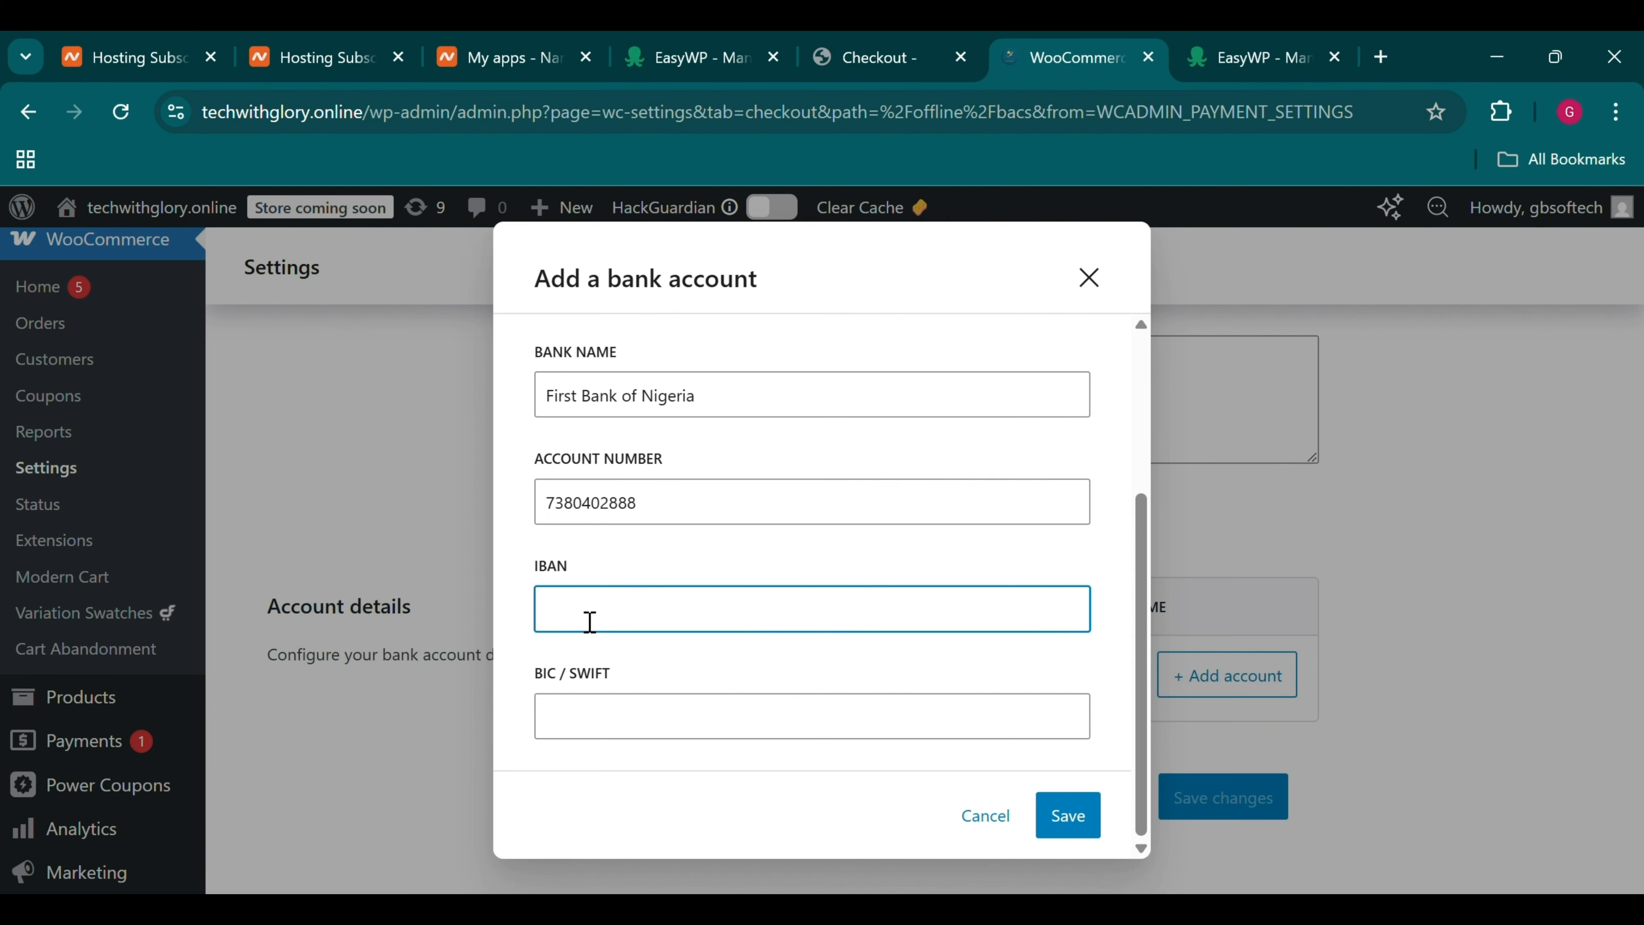
left_click(649, 749)
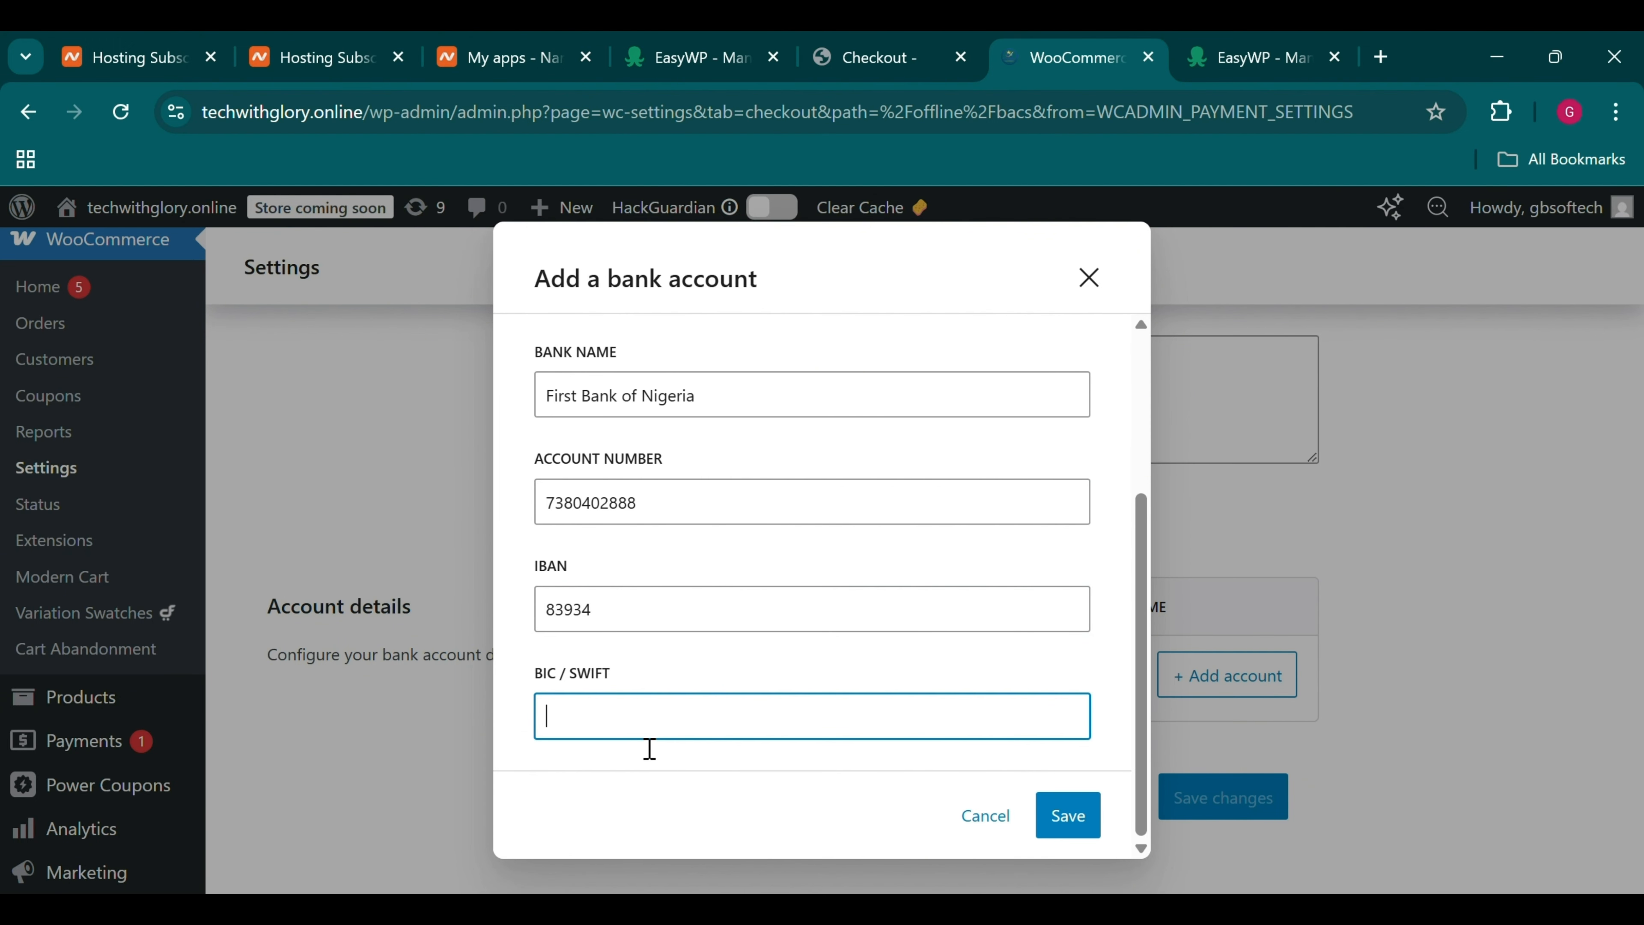
Save the new First Bank of Nigeria account to the account details list
scroll(688, 660, "up", 3)
scroll(690, 660, "down", 3)
scroll(689, 661, "up", 1)
scroll(699, 661, "down", 1)
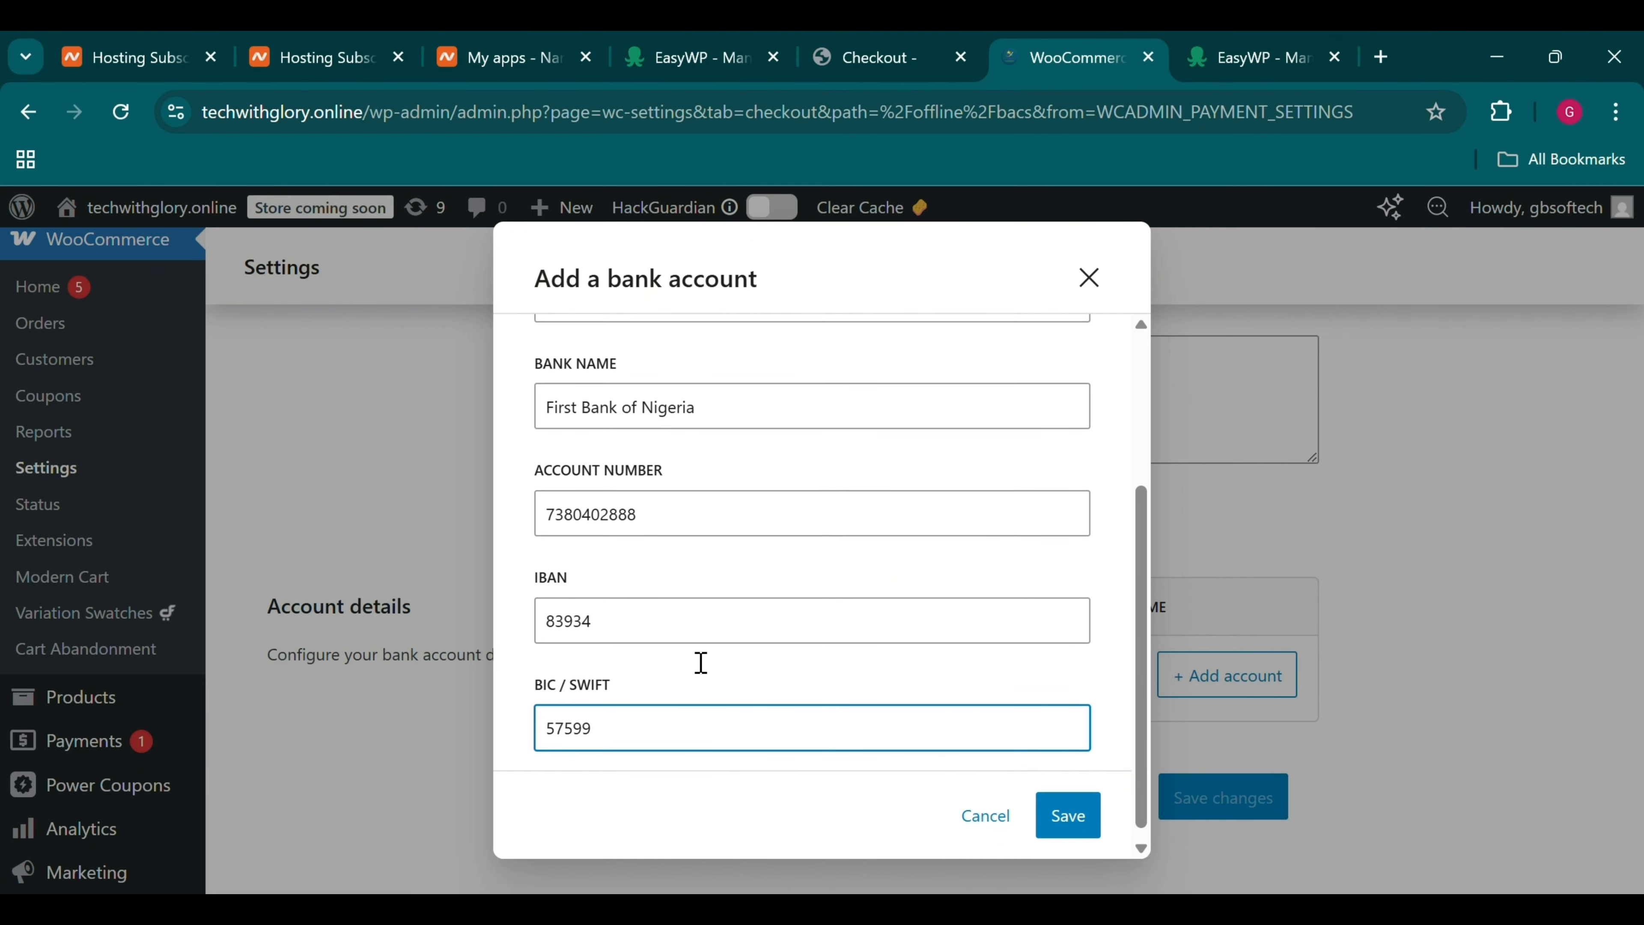
scroll(699, 663, "down", 1)
scroll(690, 661, "up", 2)
scroll(690, 661, "down", 2)
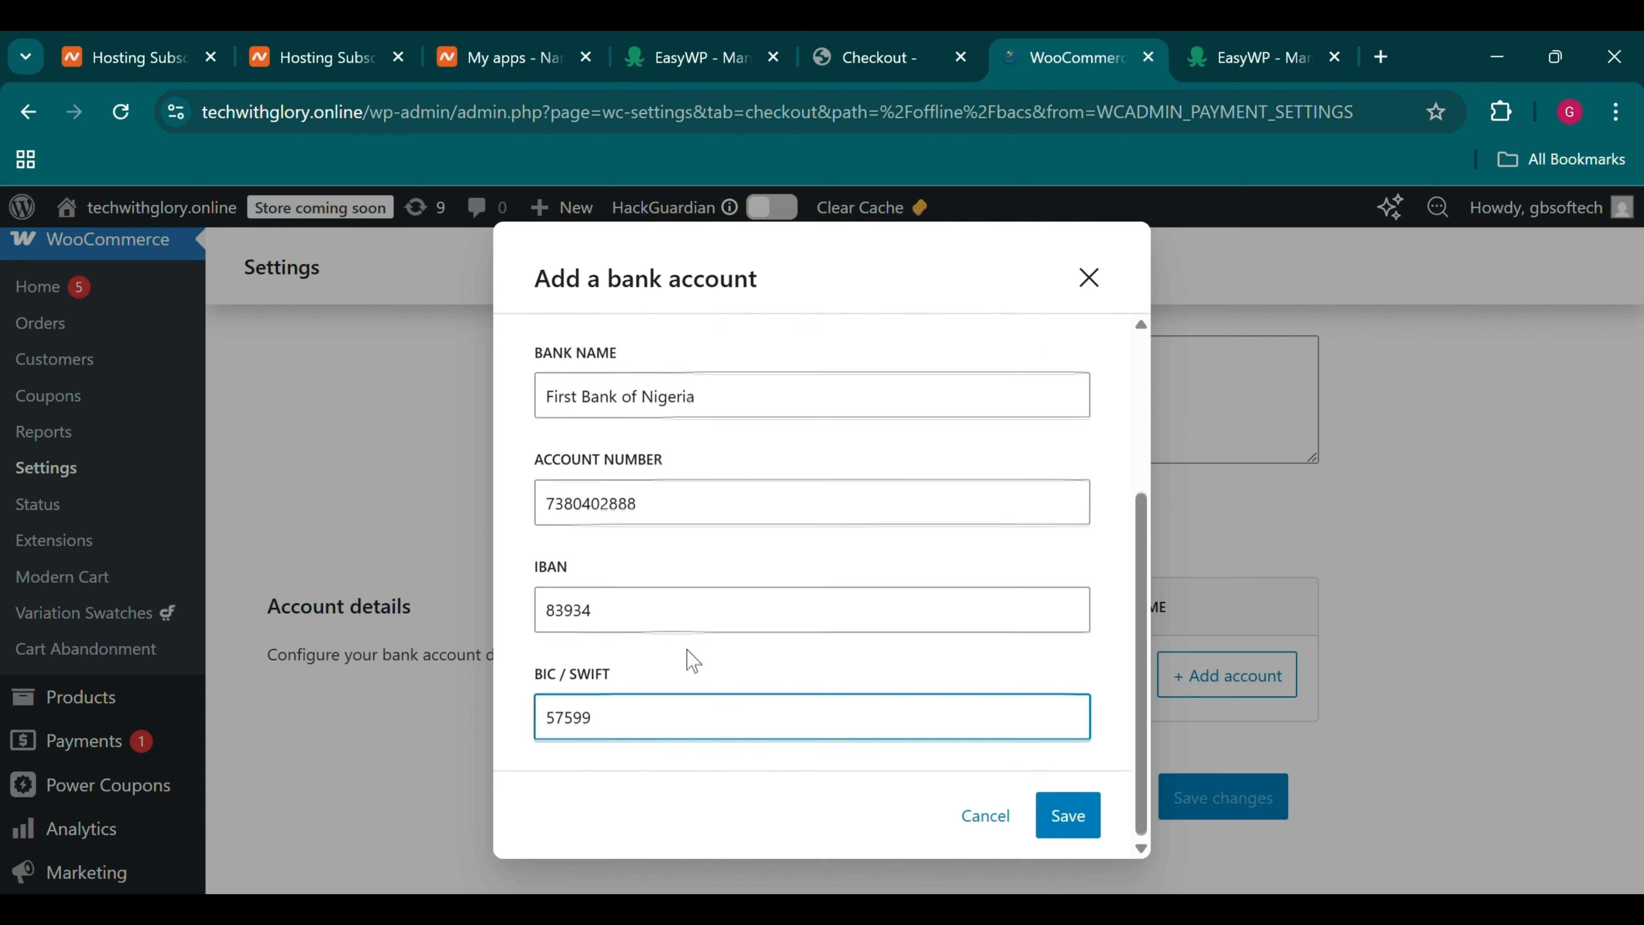
left_click(520, 552)
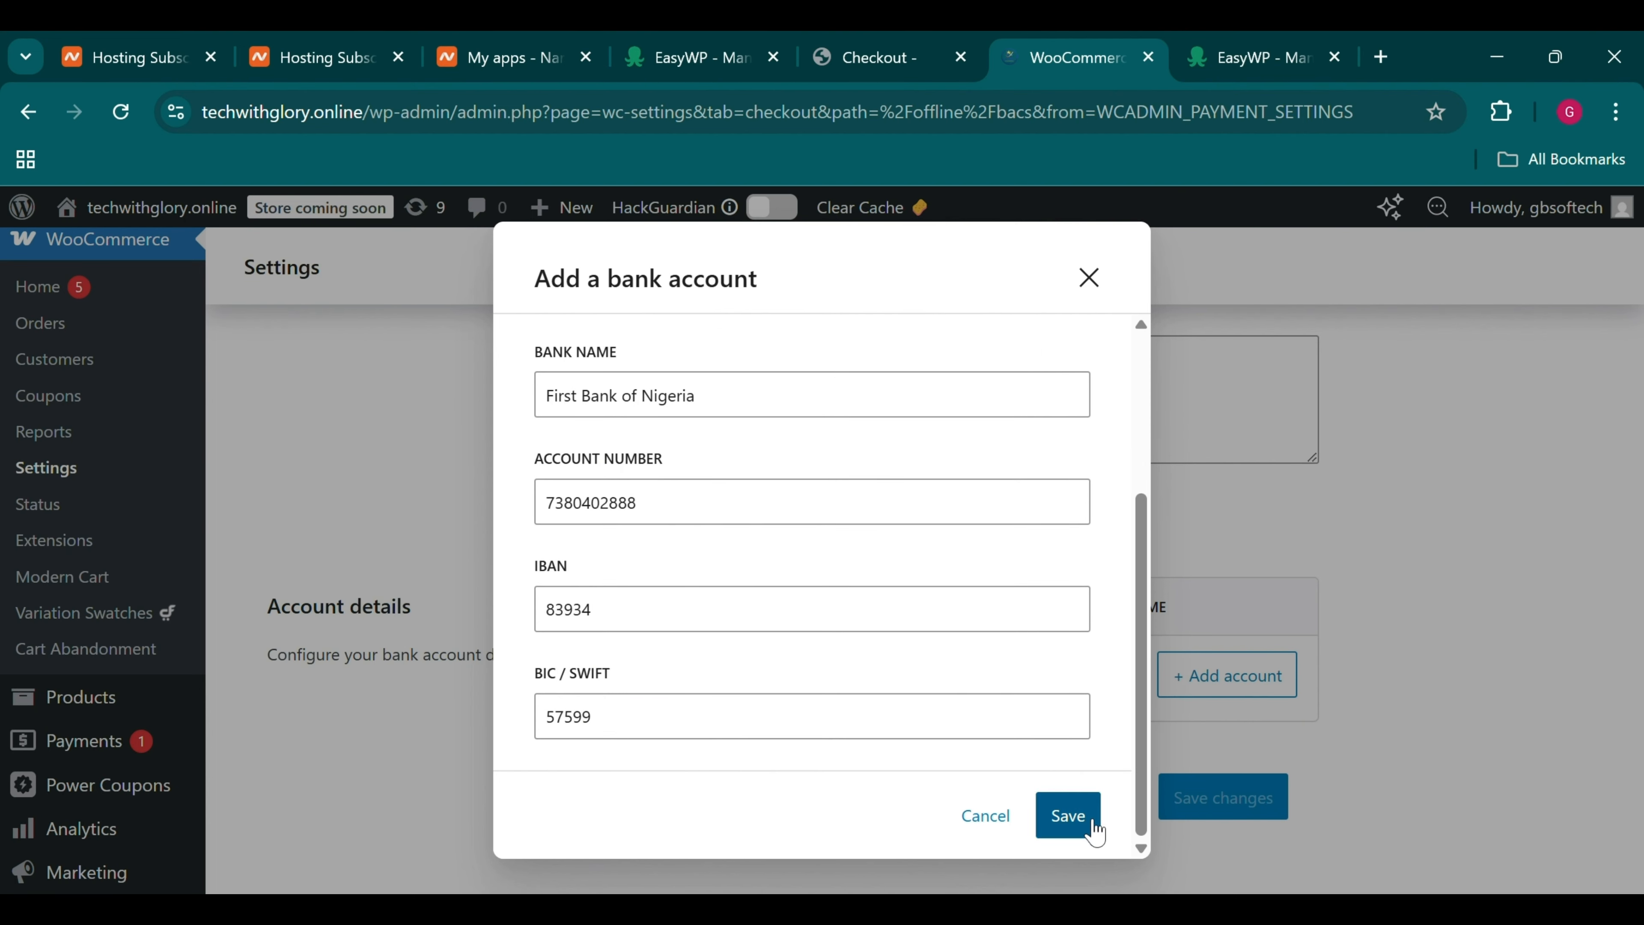
left_click(1066, 815)
Save the Direct bank transfer settings and confirm the 'Settings updated successfully' notice
scroll(1013, 749, "down", 5)
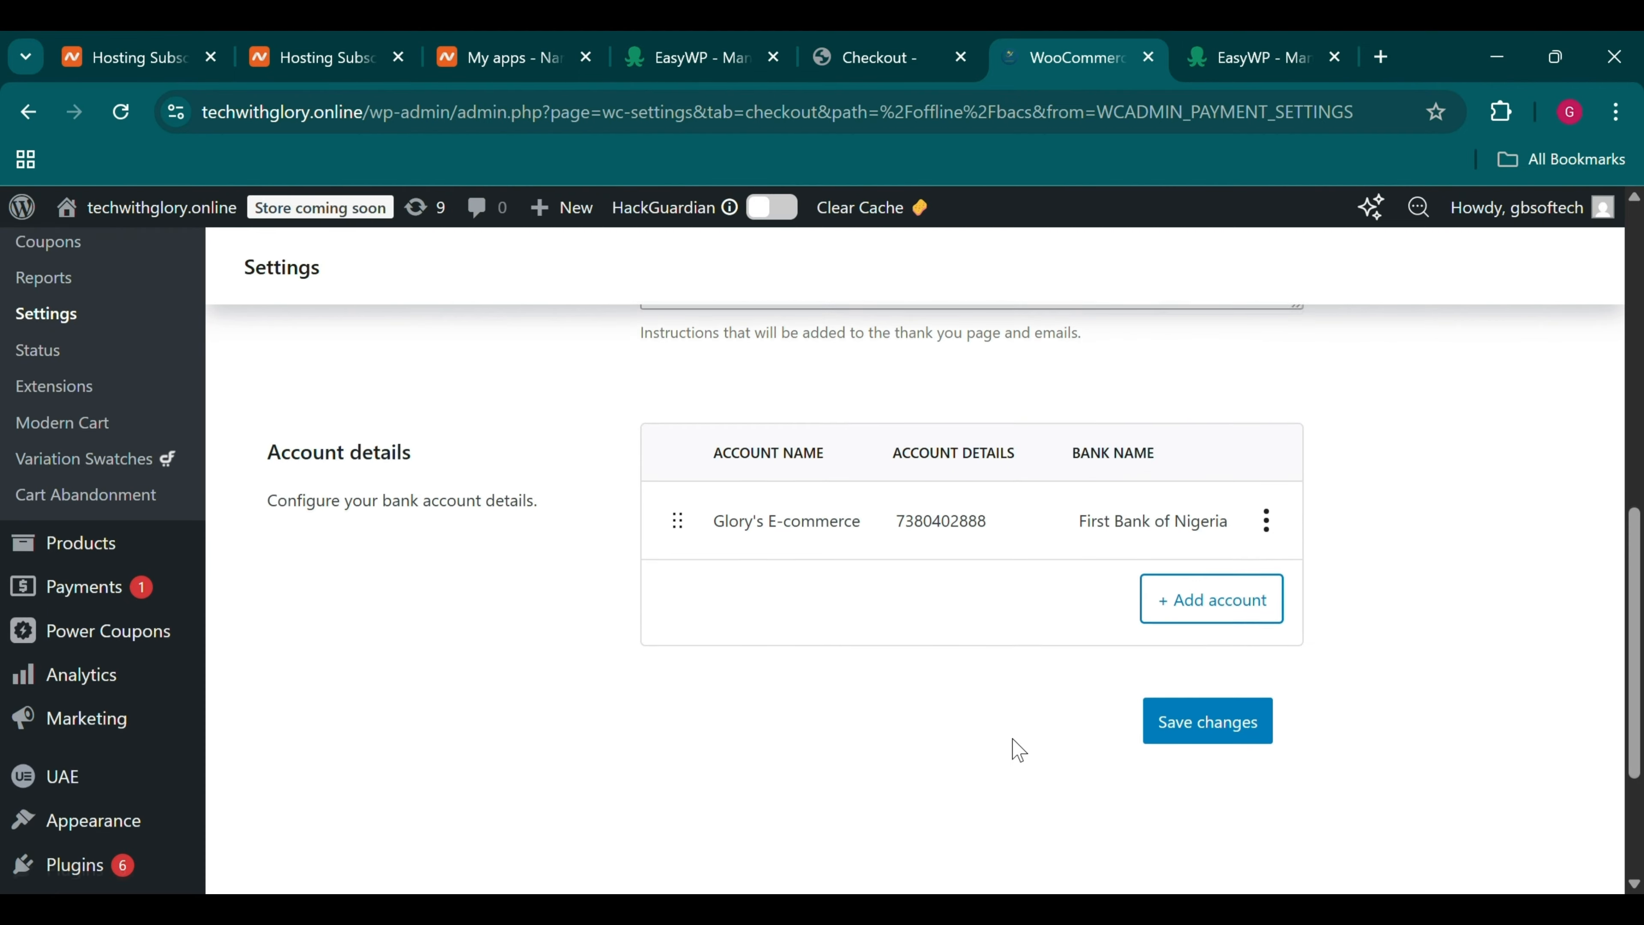
left_click(1200, 557)
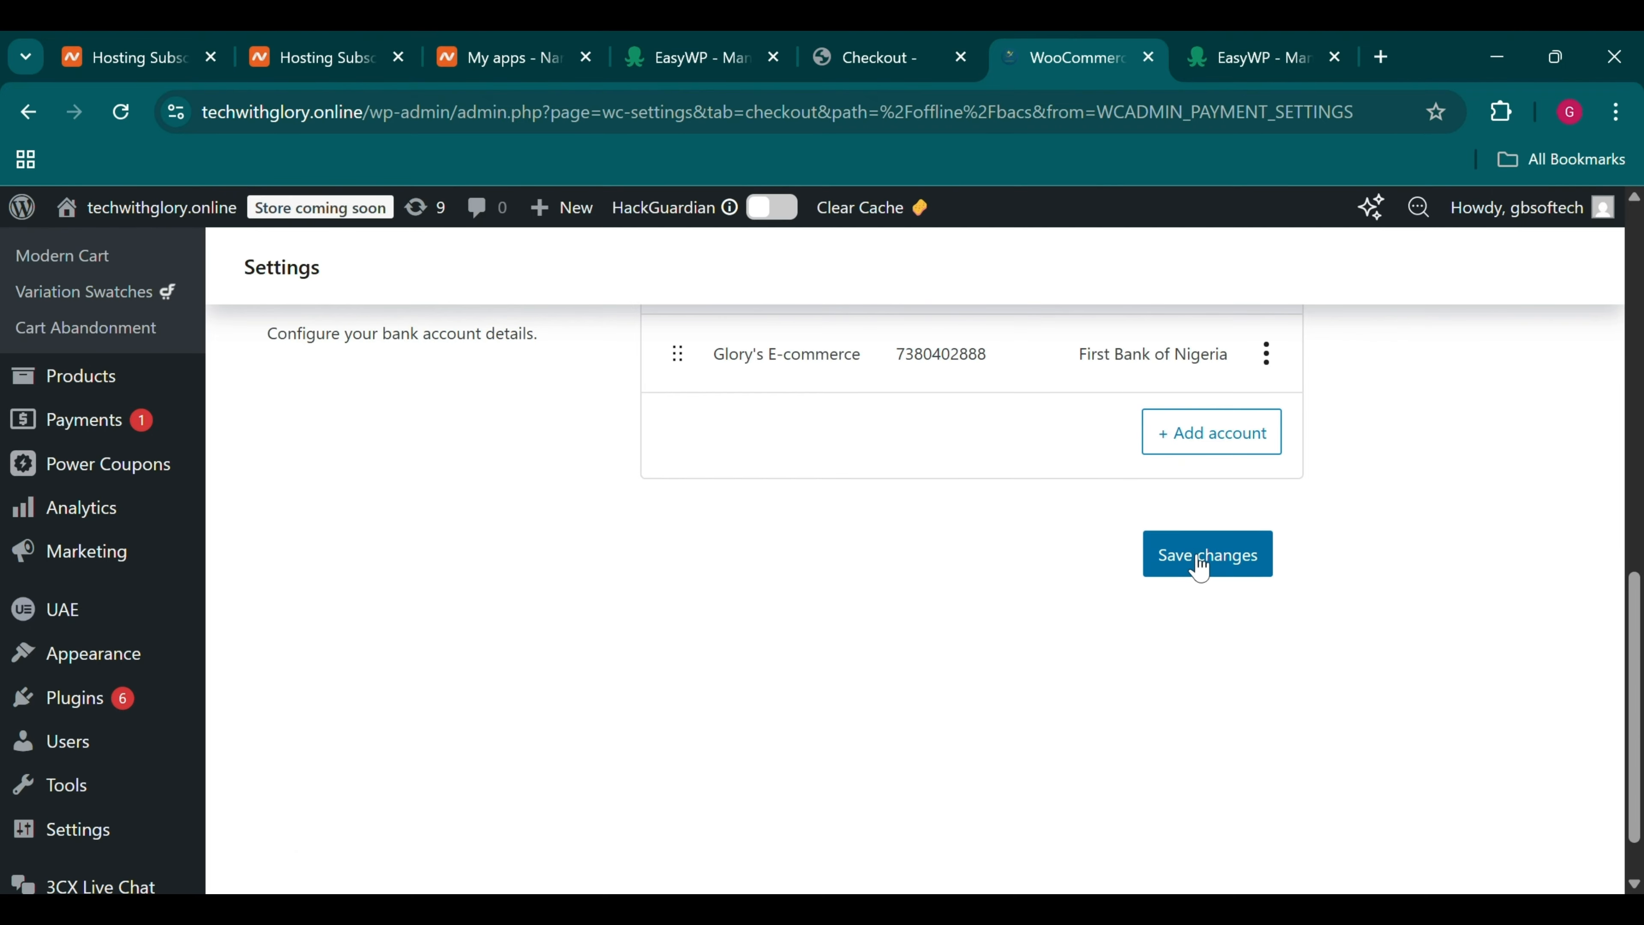
scroll(1043, 455, "up", 5)
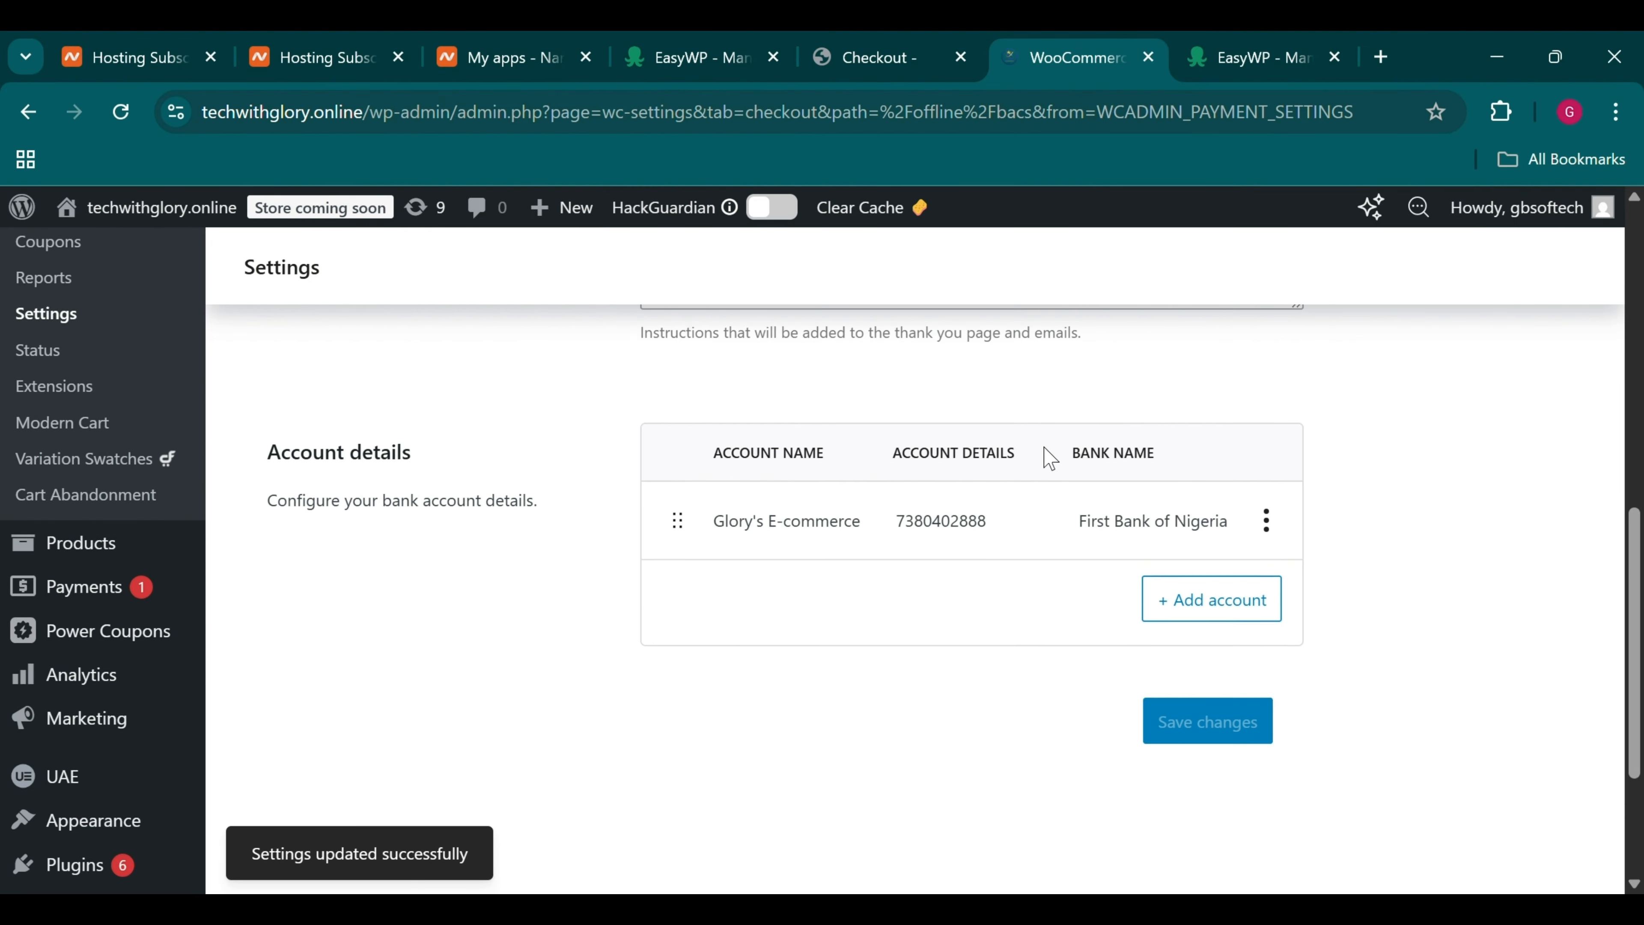
scroll(1049, 456, "up", 1)
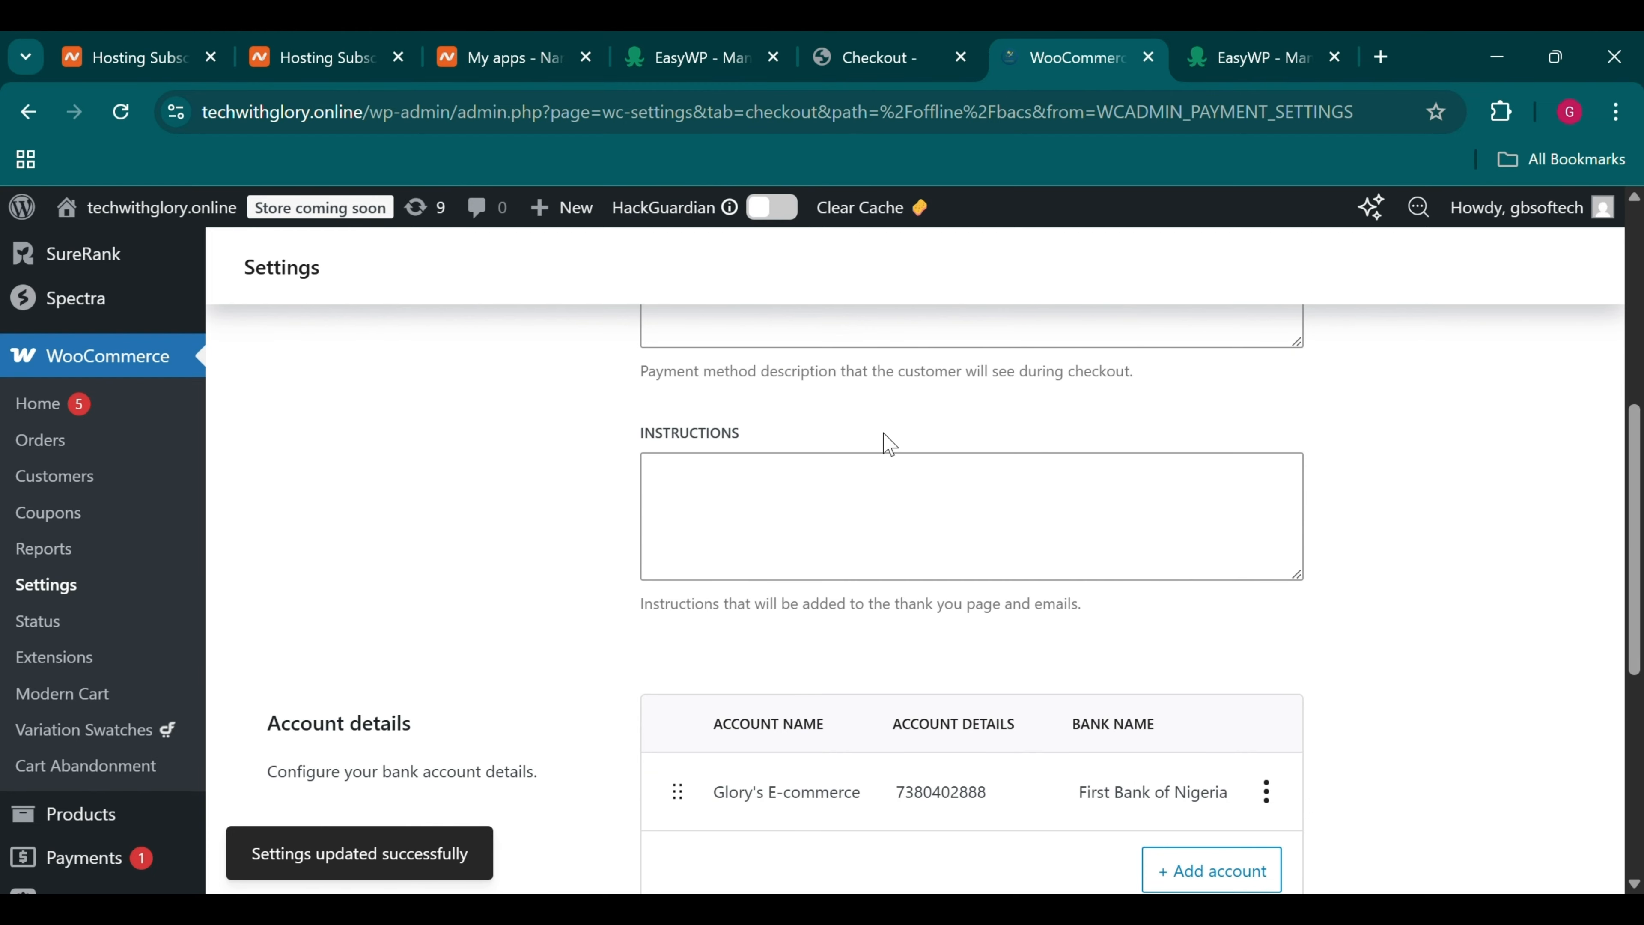
scroll(925, 382, "down", 1)
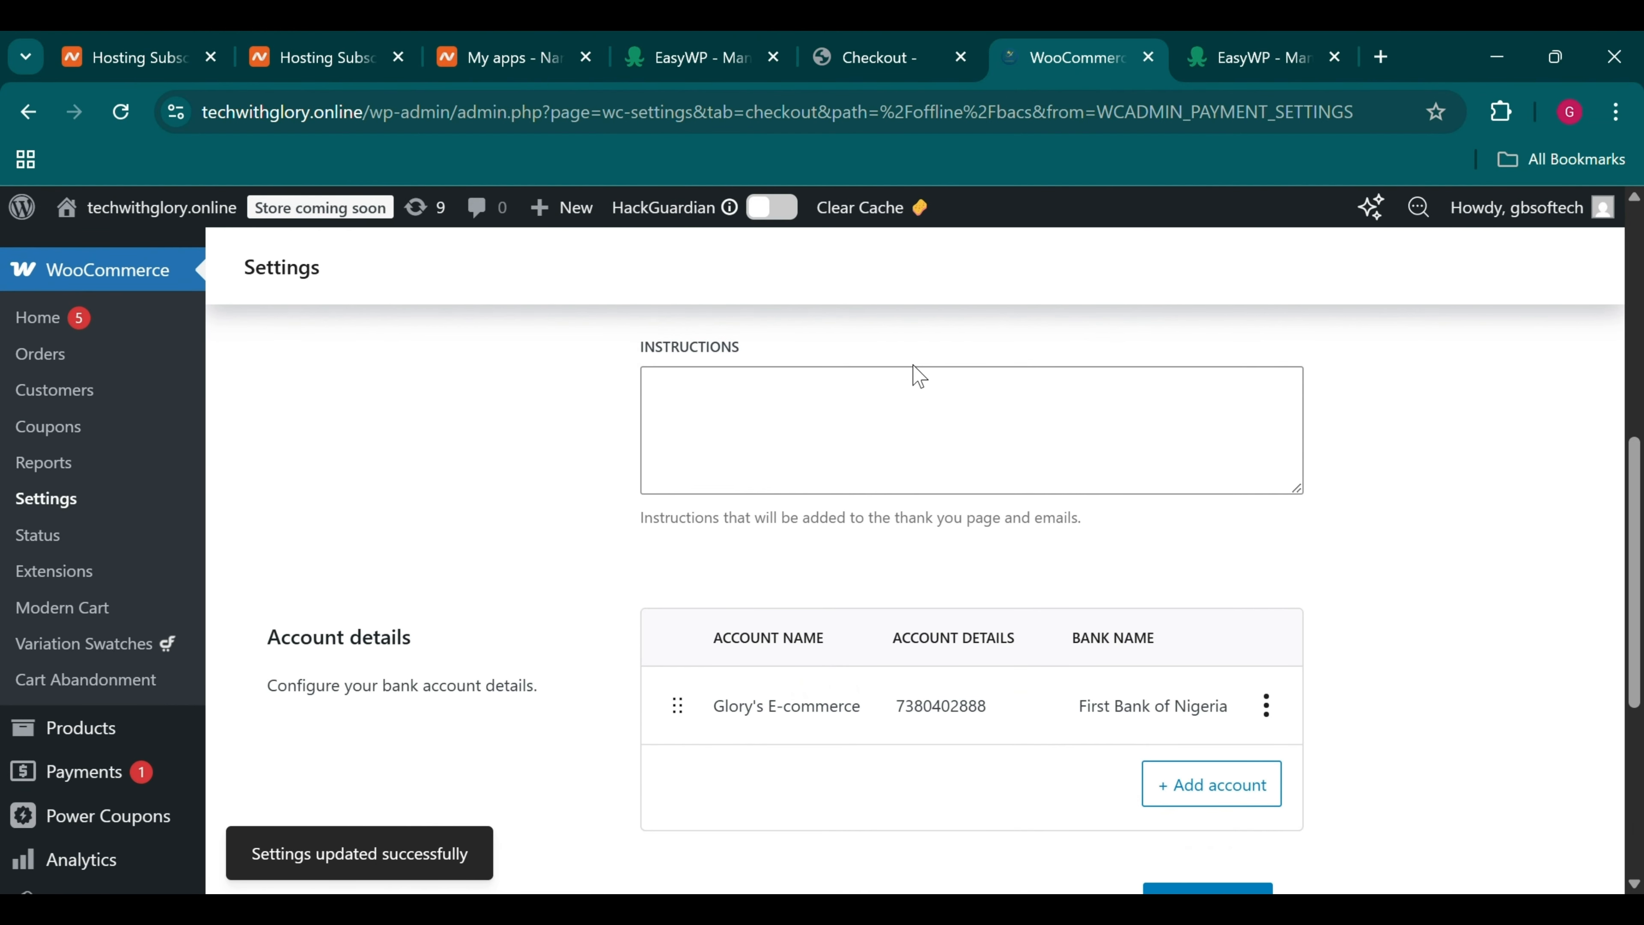
Reload the checkout to confirm Direct bank transfer is offered, then return to its settings
left_click(842, 55)
scroll(821, 492, "up", 5)
scroll(821, 549, "up", 8)
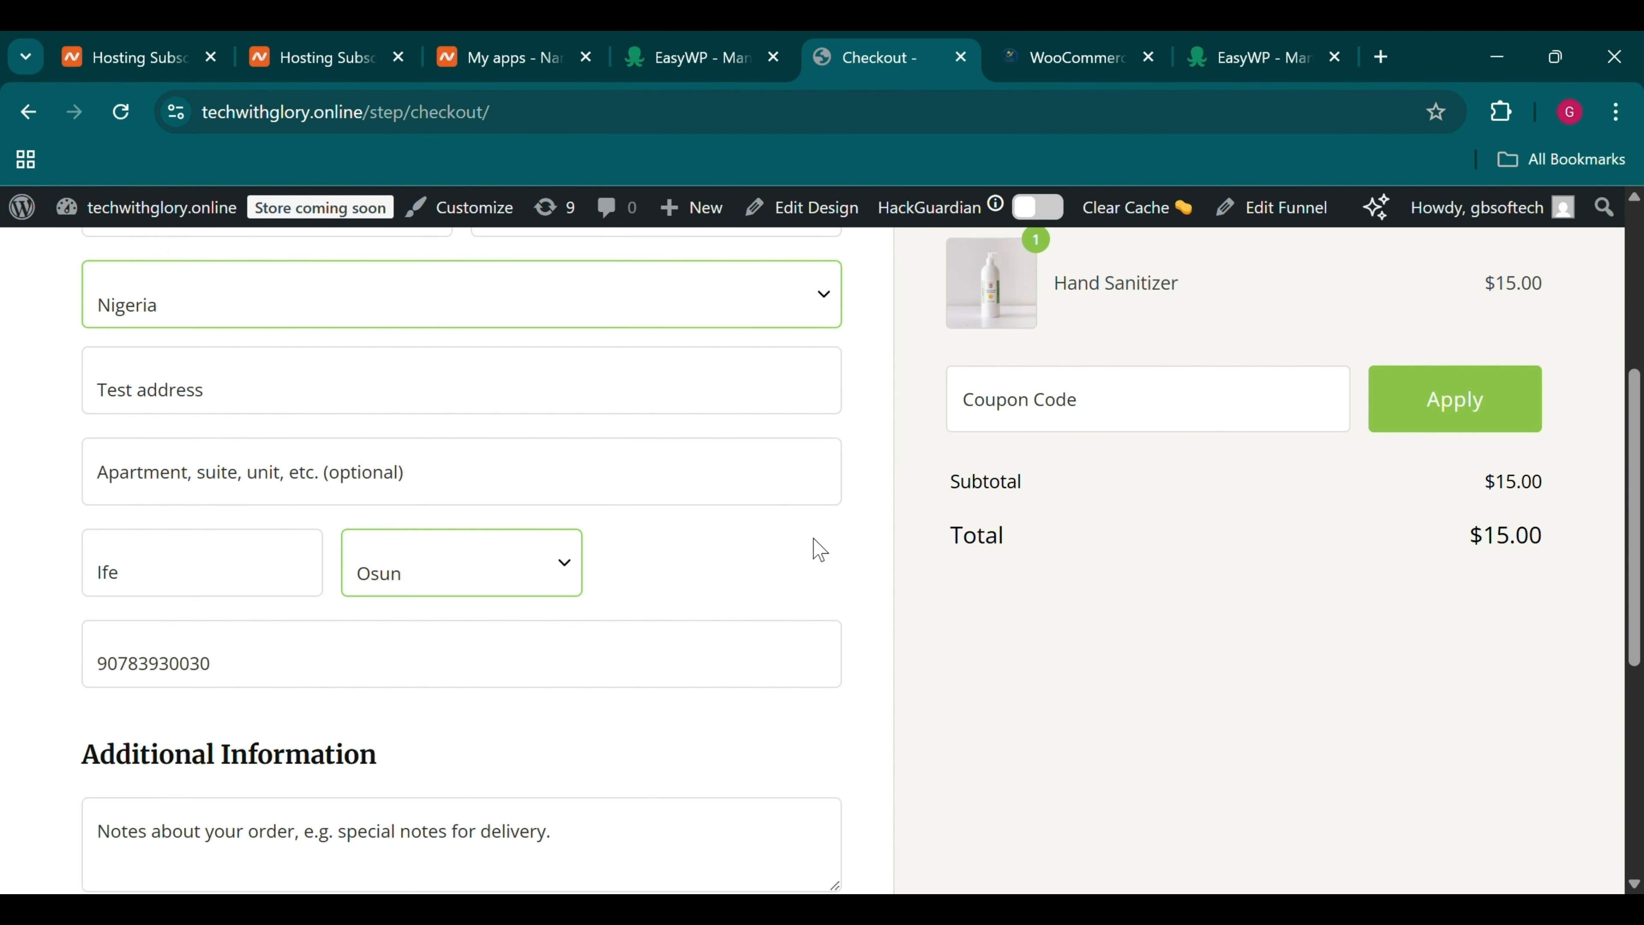
scroll(821, 549, "down", 13)
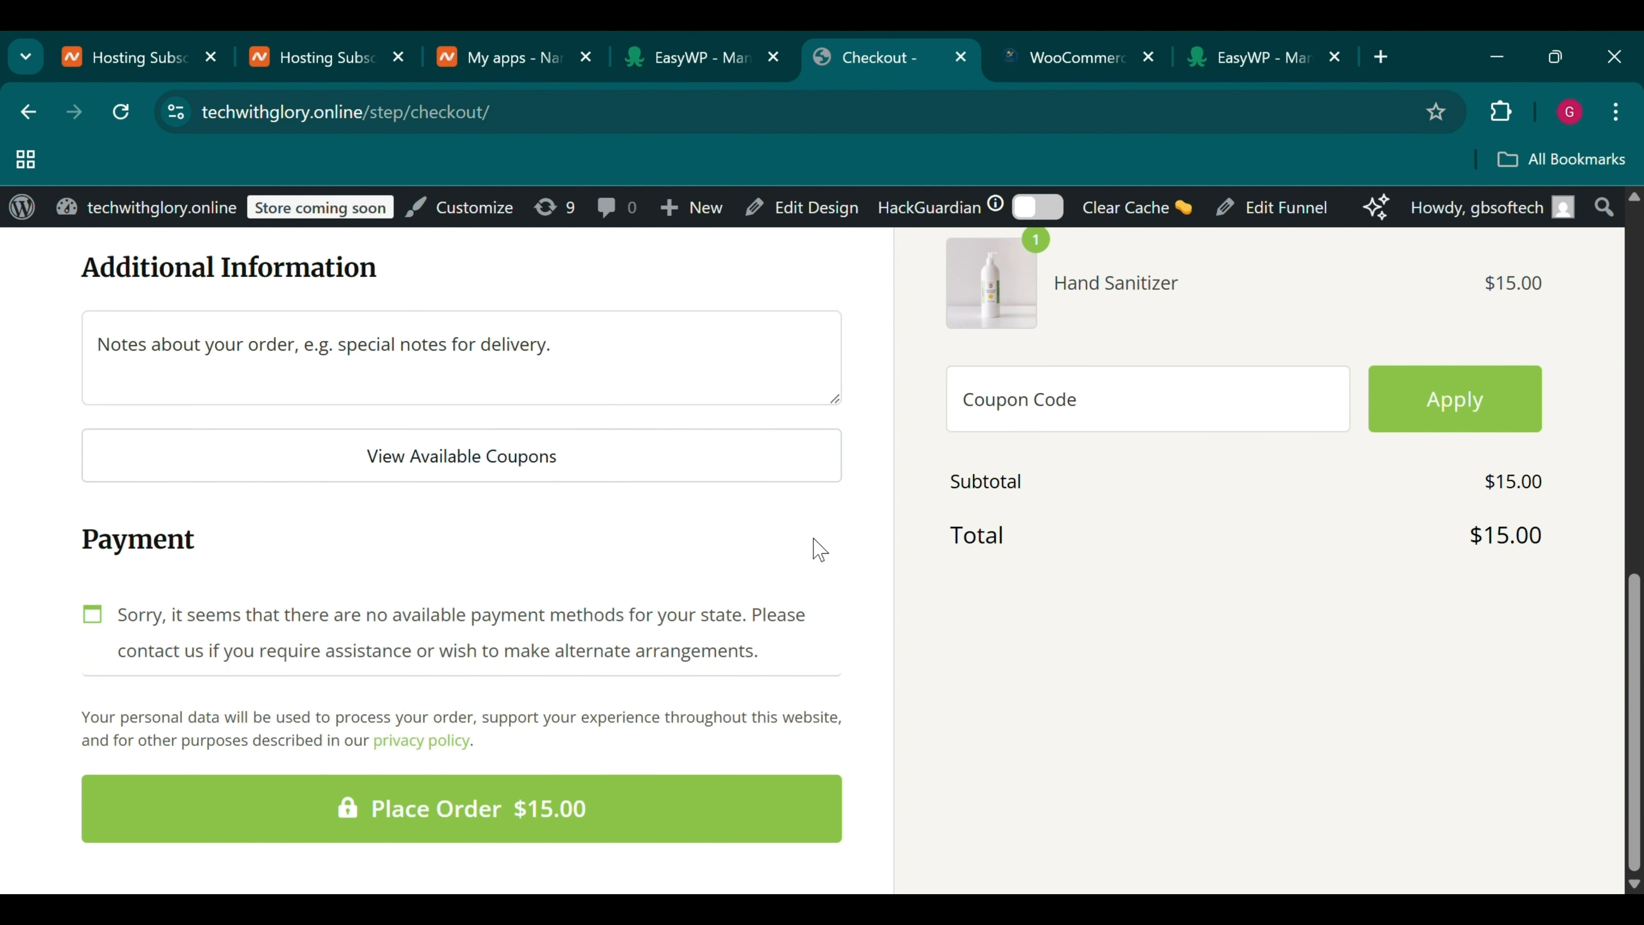
scroll(414, 602, "up", 8)
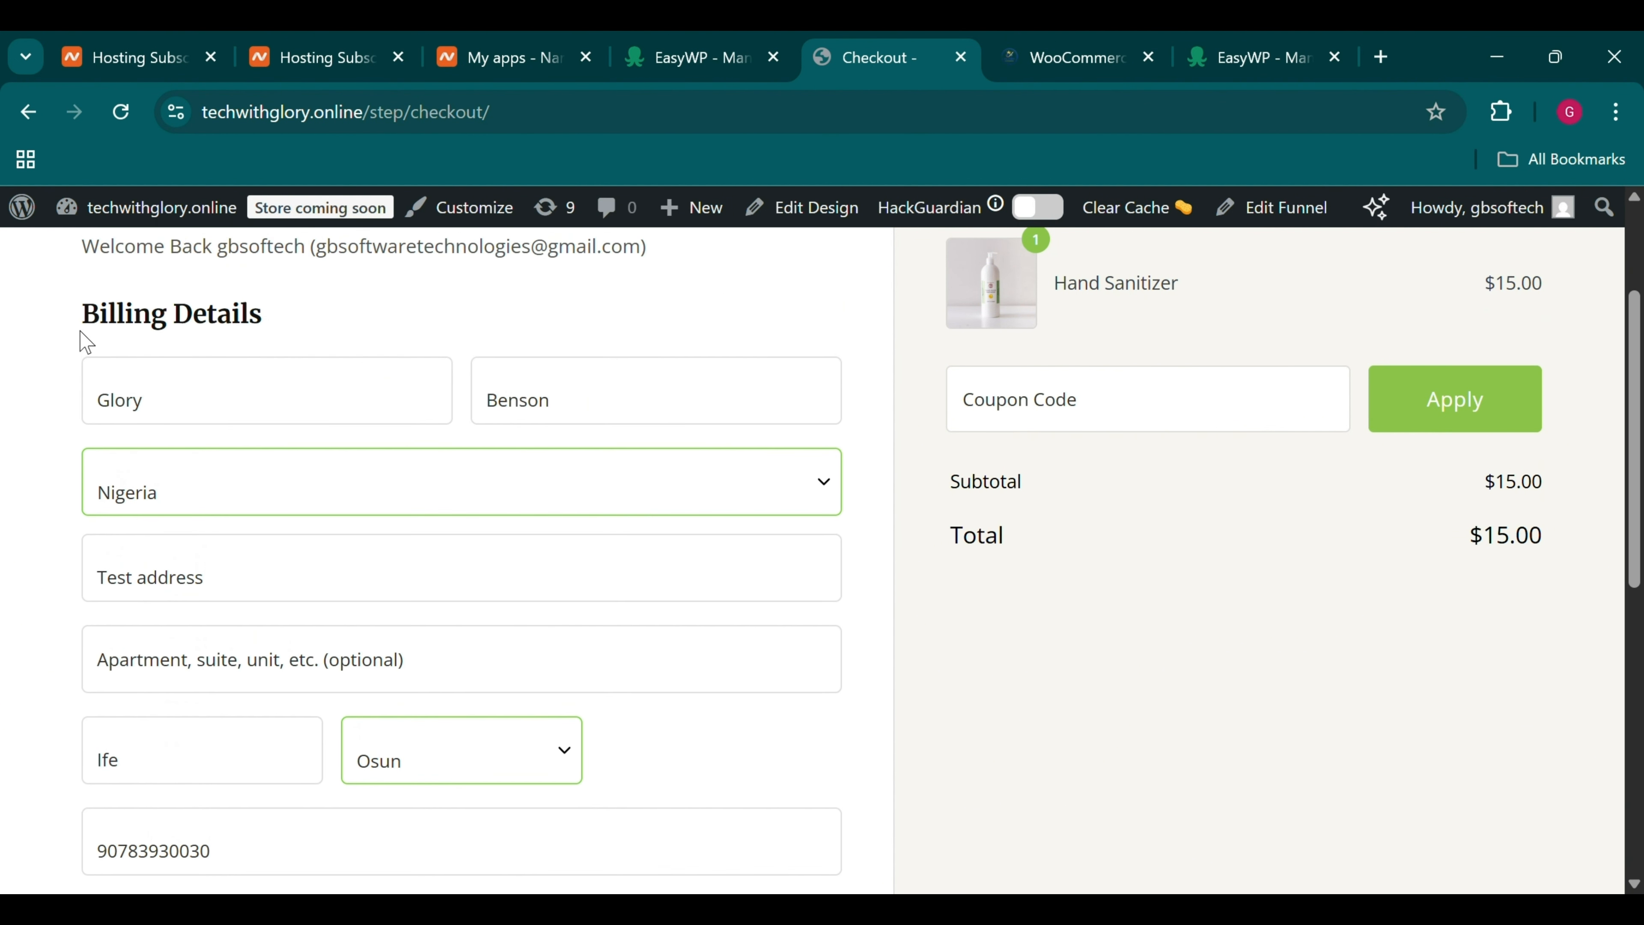
left_click(126, 116)
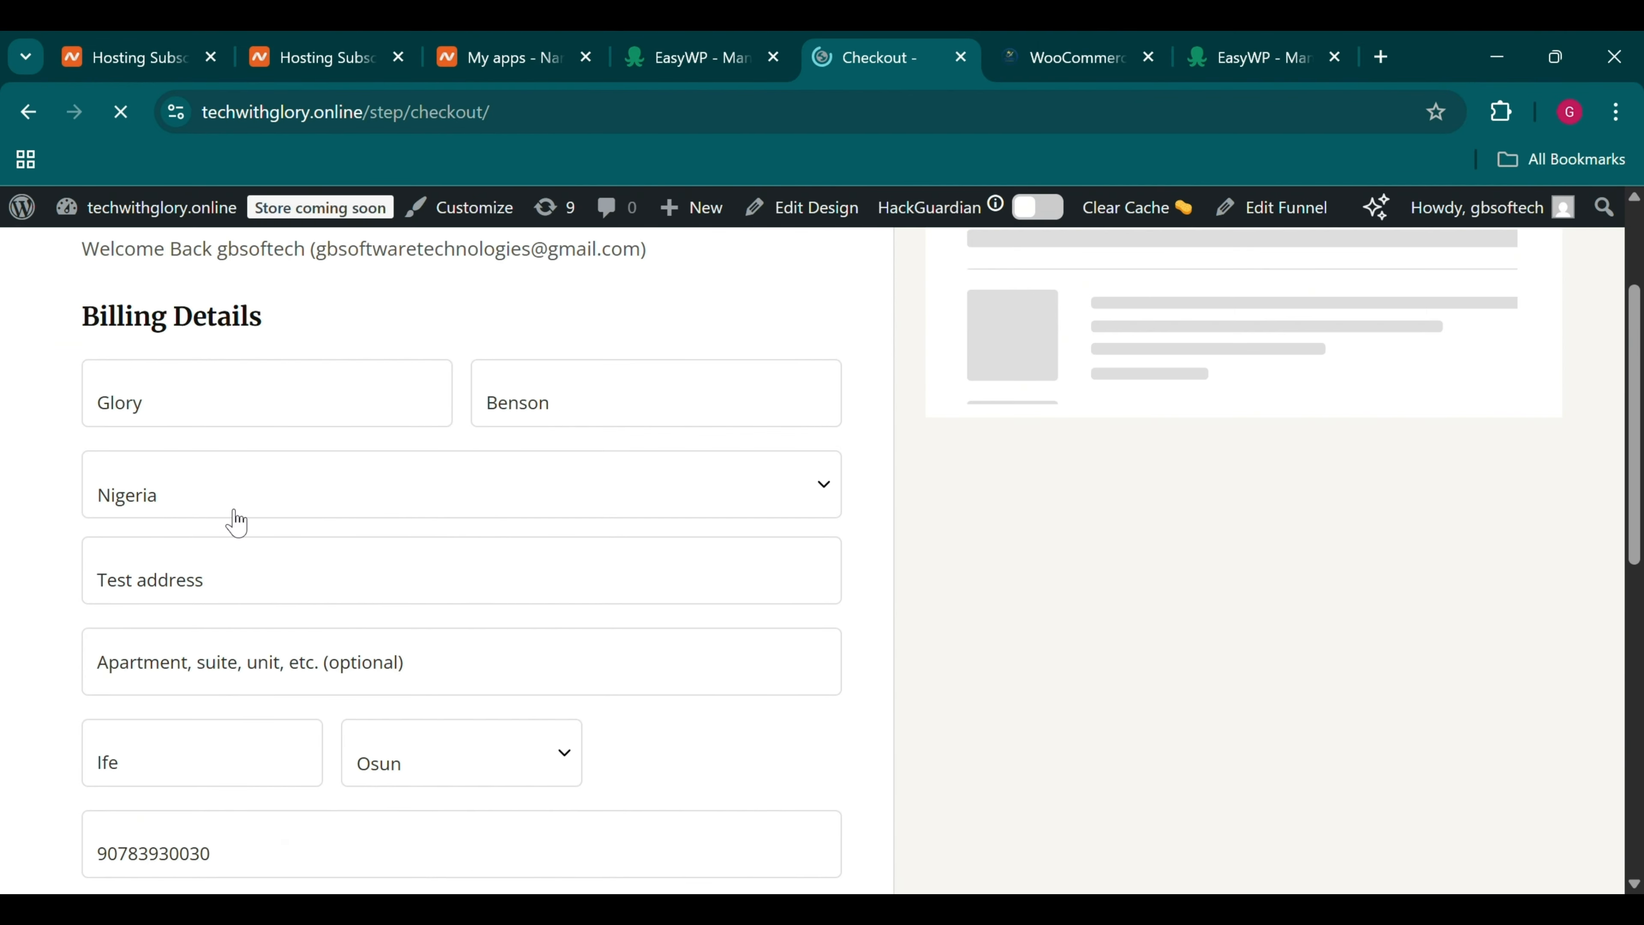
scroll(231, 520, "down", 10)
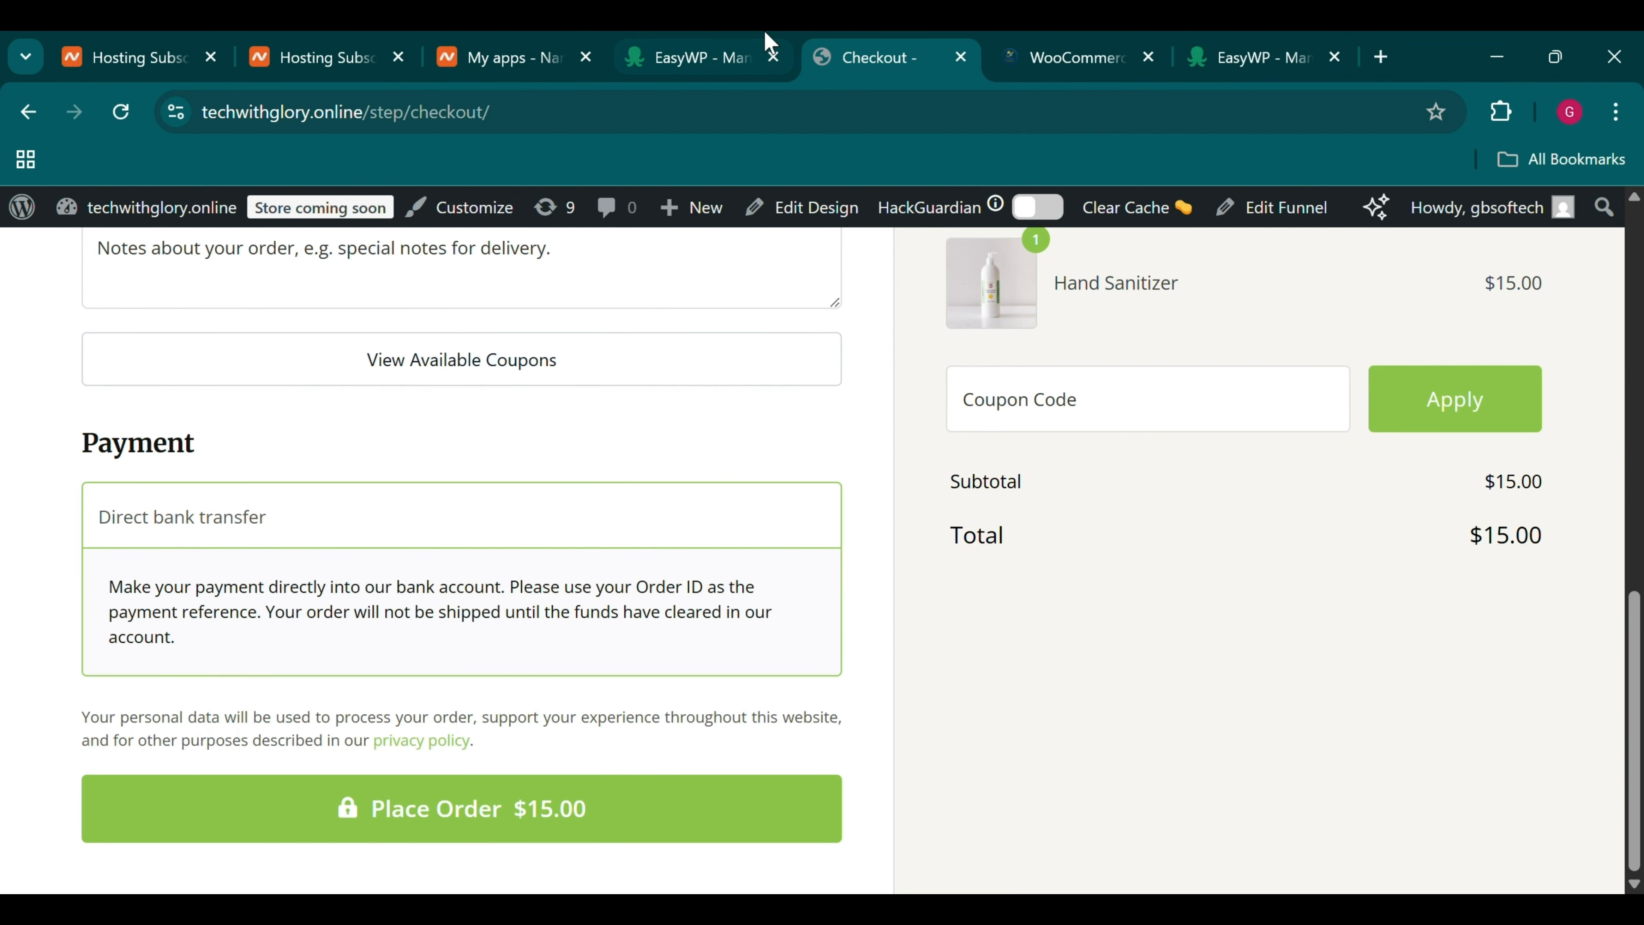
left_click(1004, 35)
scroll(844, 564, "up", 10)
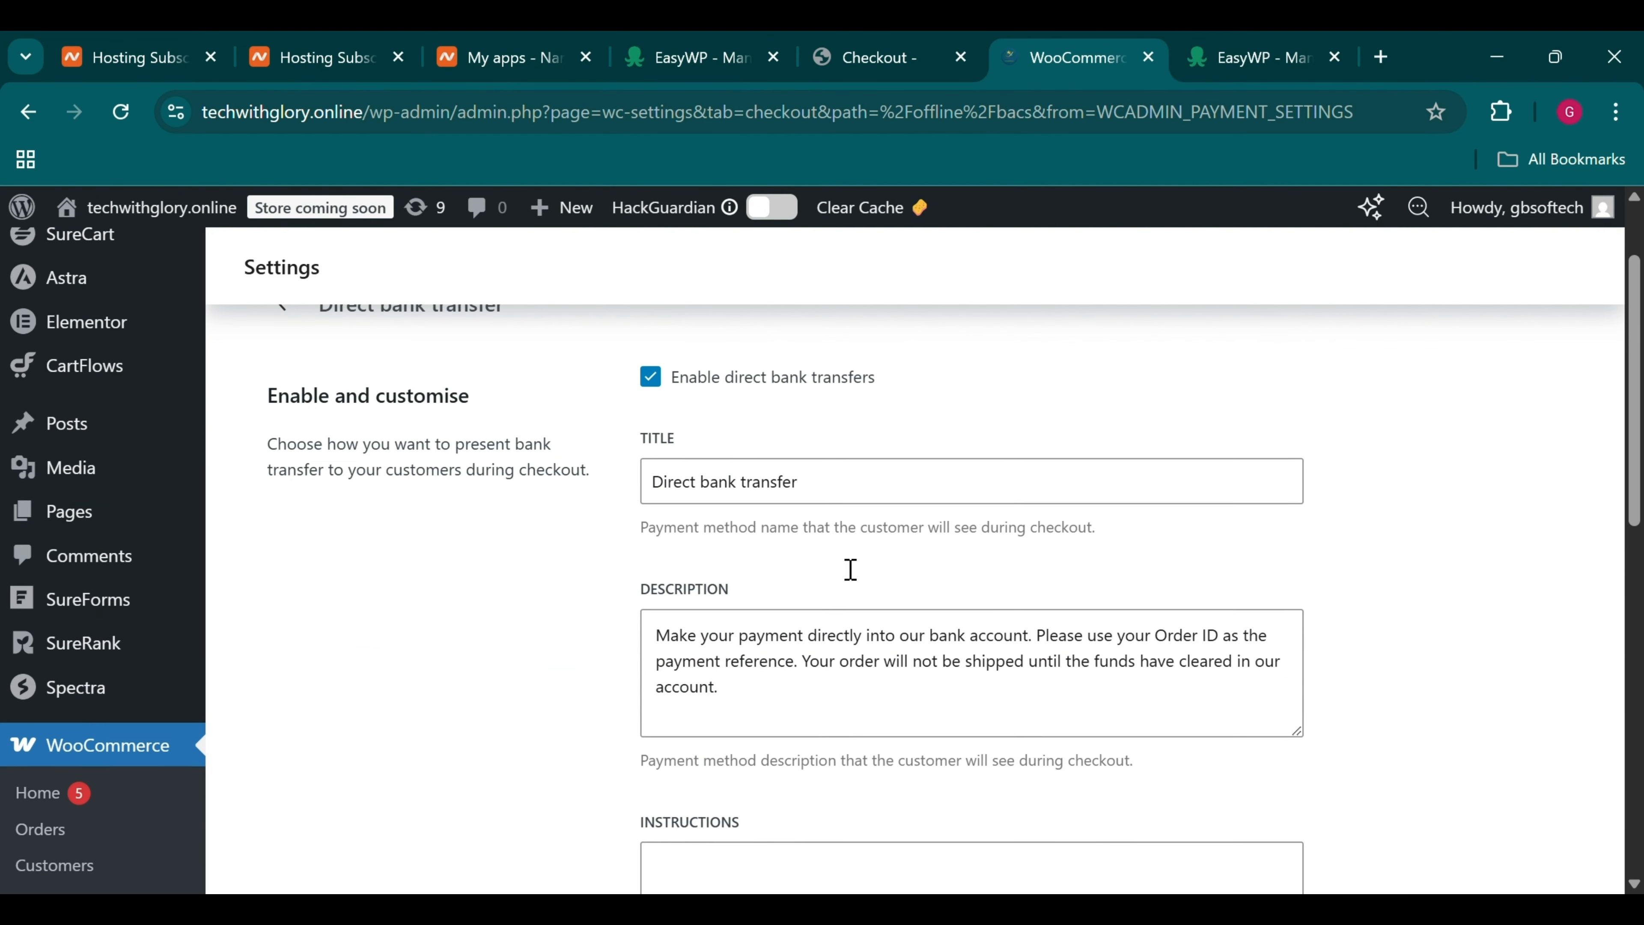
Leave the bank transfer instructions empty and place the $15.00 Hand Sanitizer test order
left_click(746, 791)
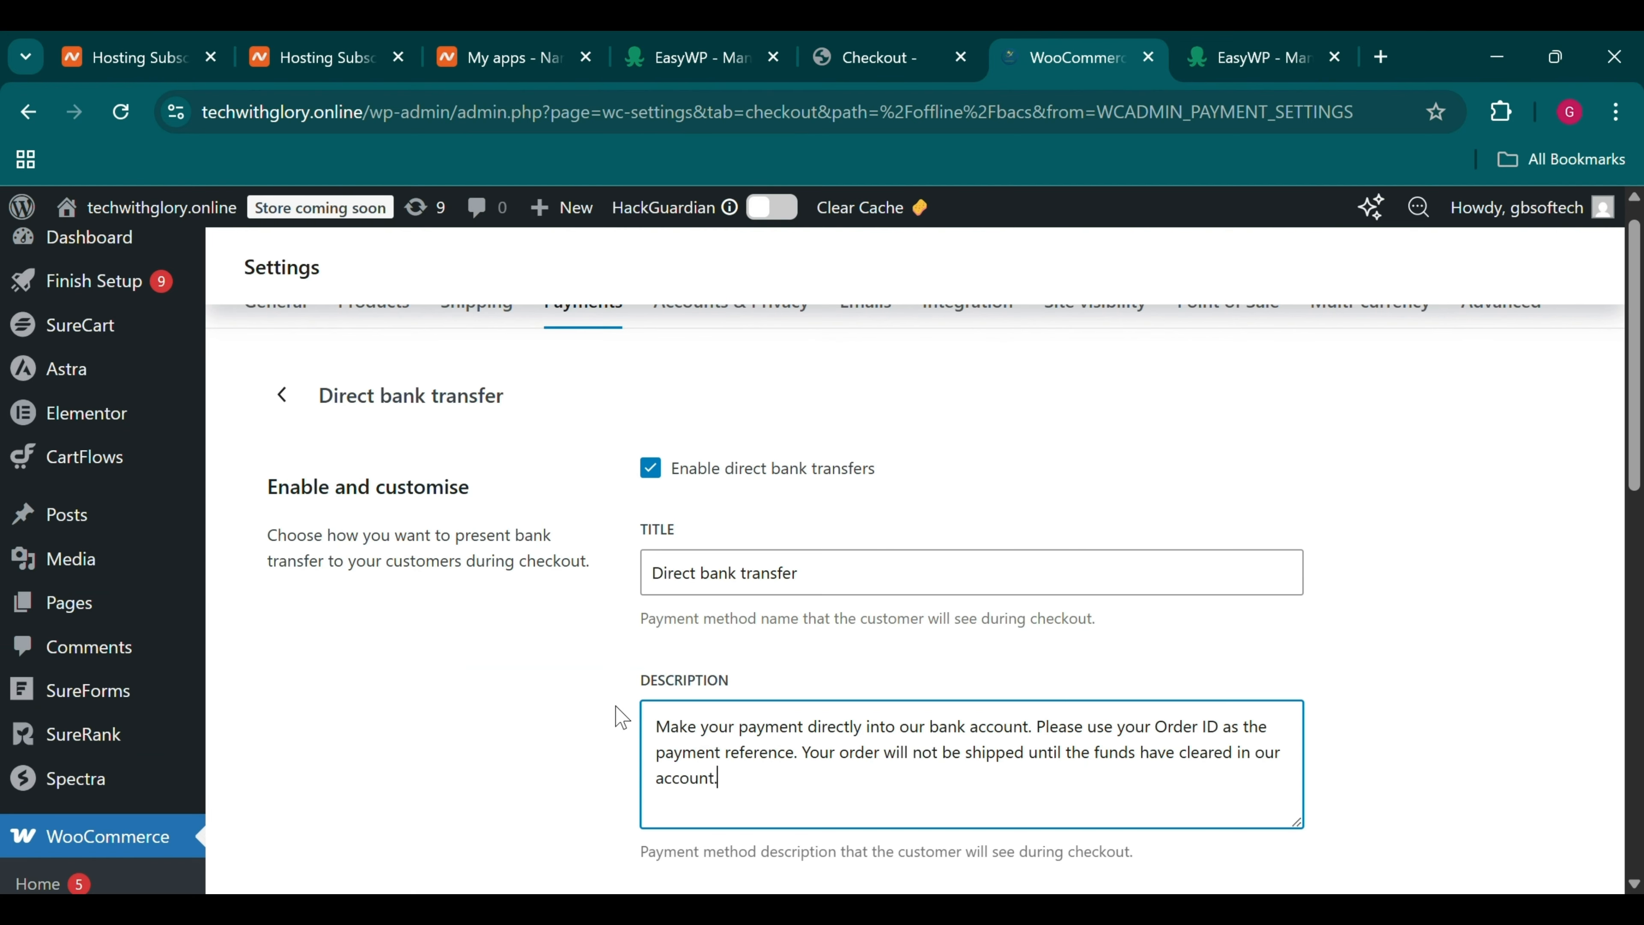
scroll(635, 759, "down", 4)
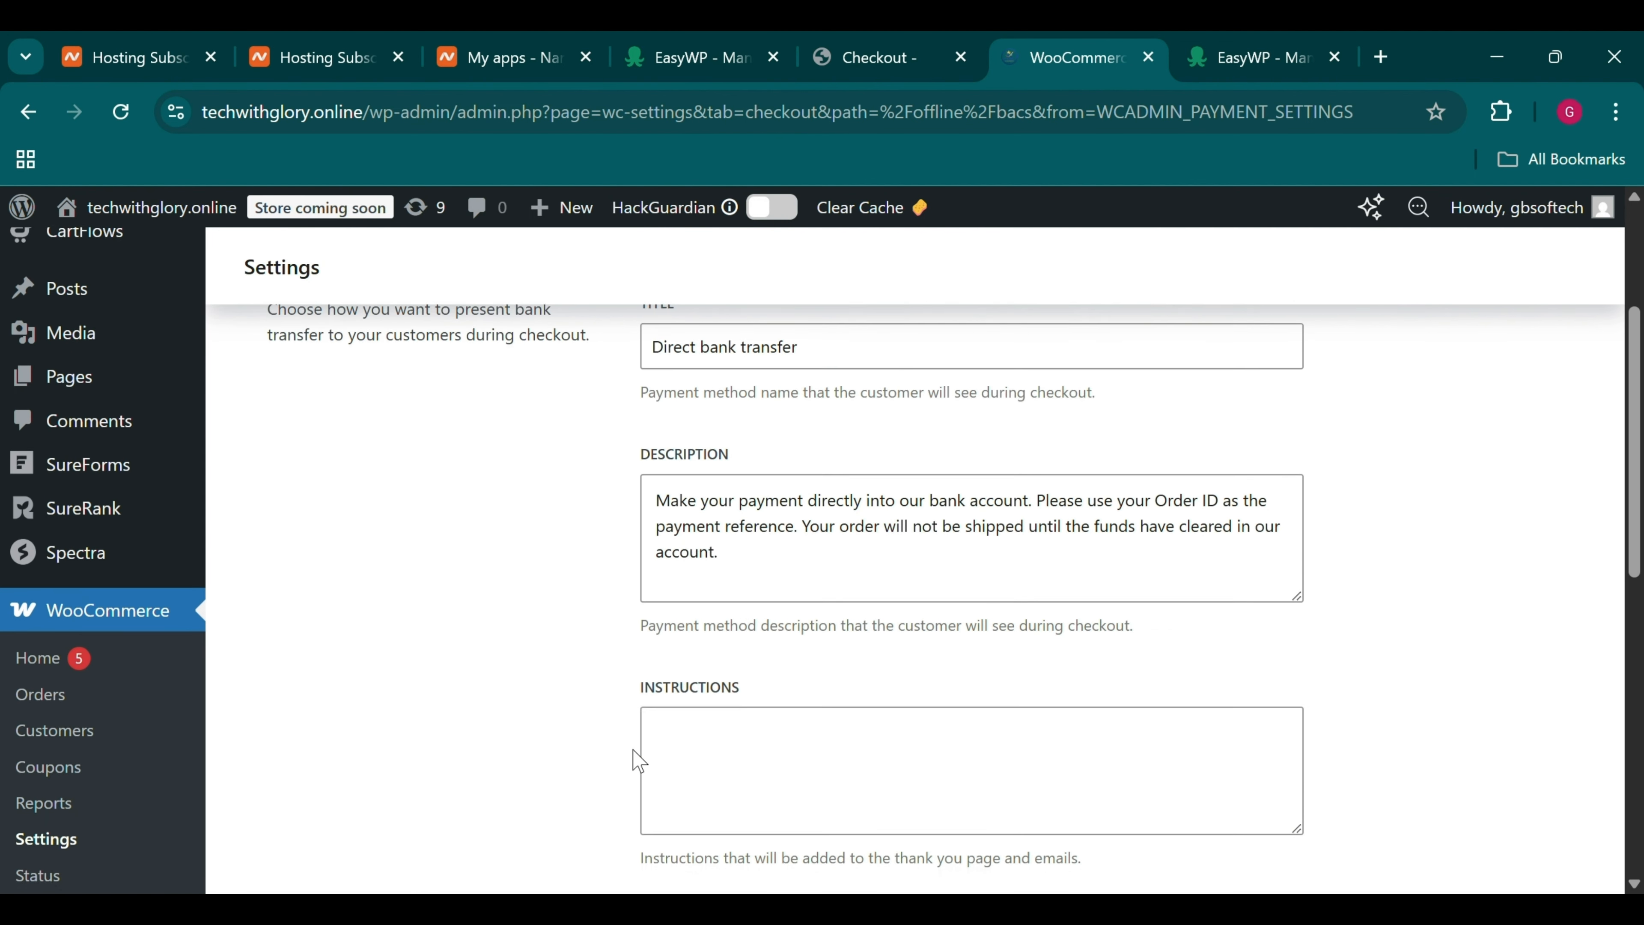
left_click(737, 726)
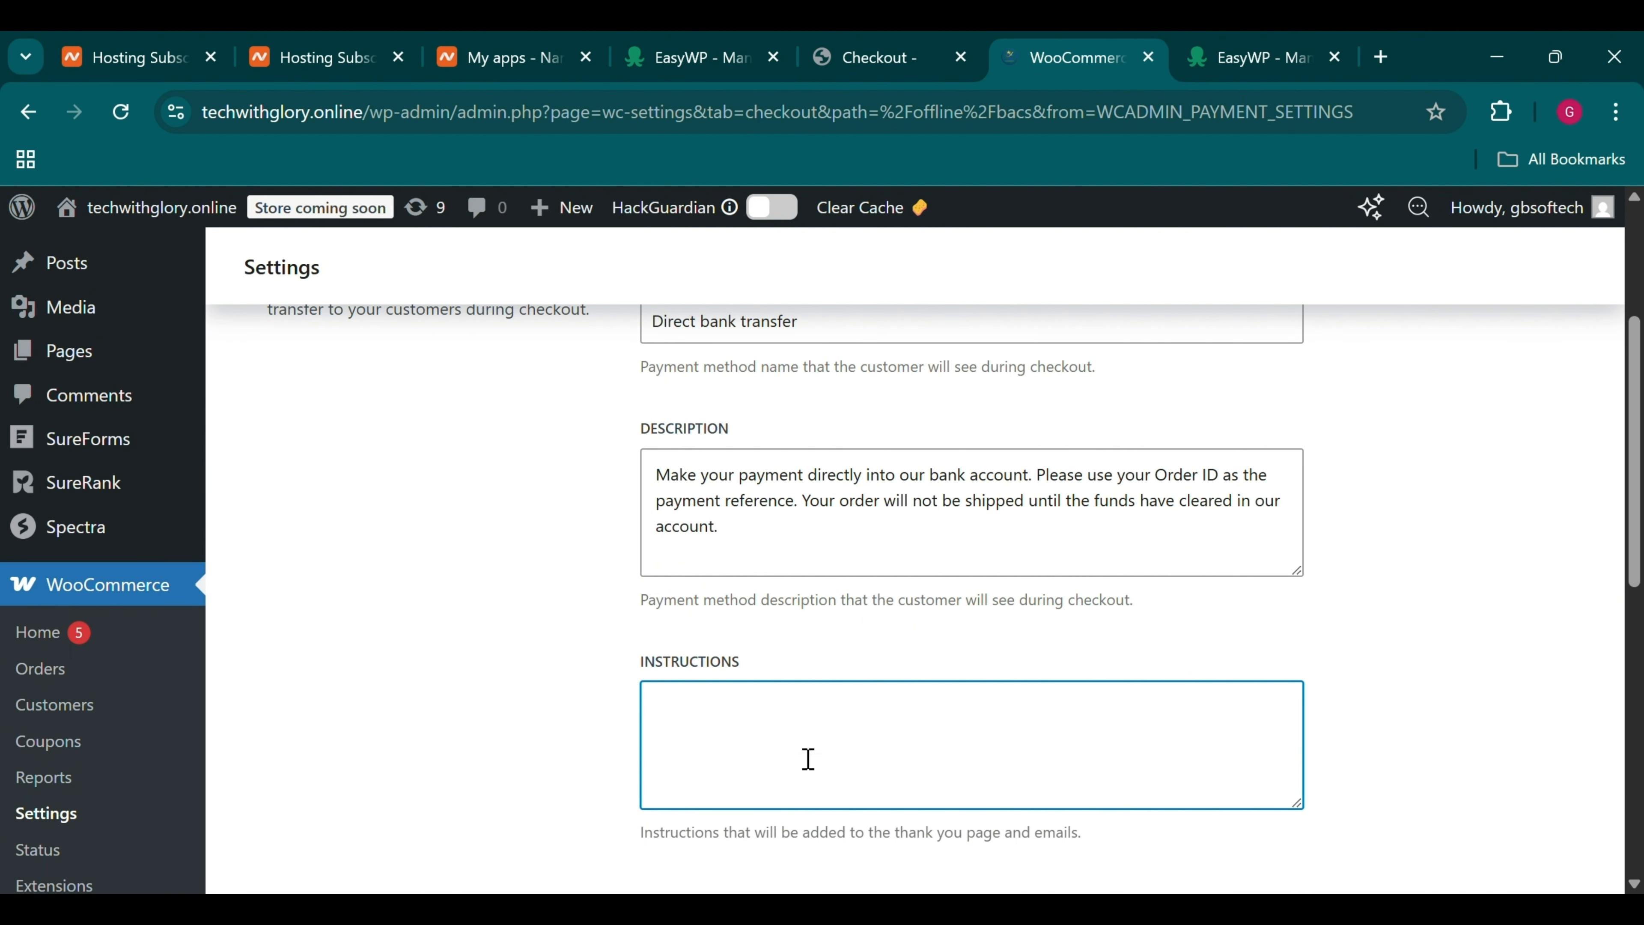
left_click(918, 841)
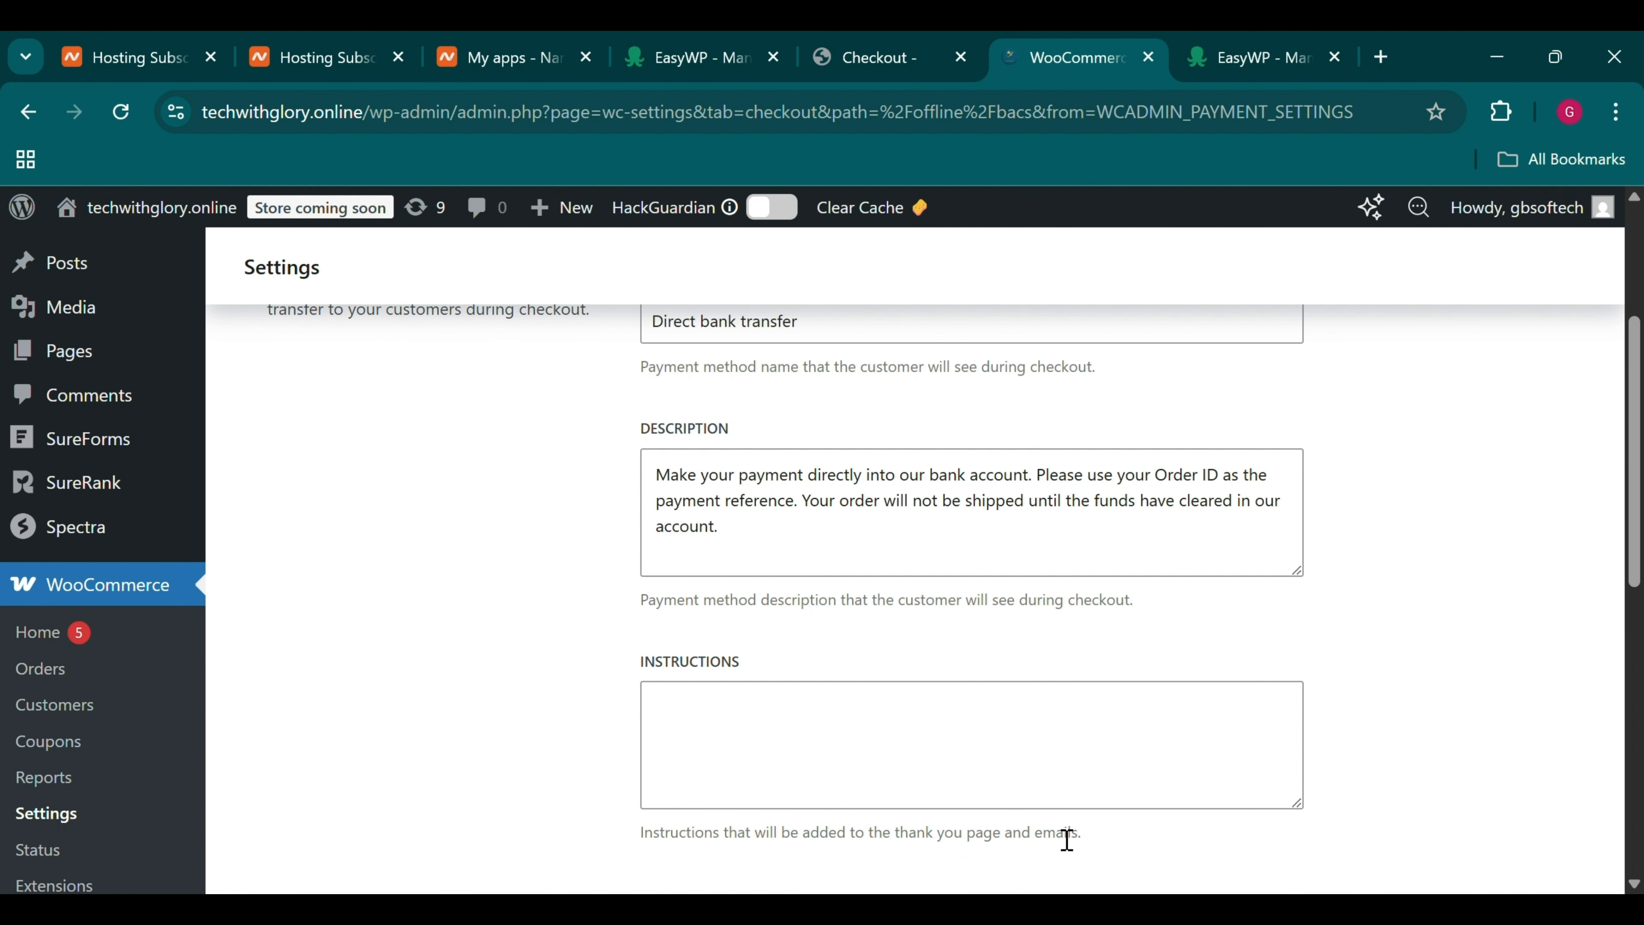
left_click(897, 40)
left_click(504, 828)
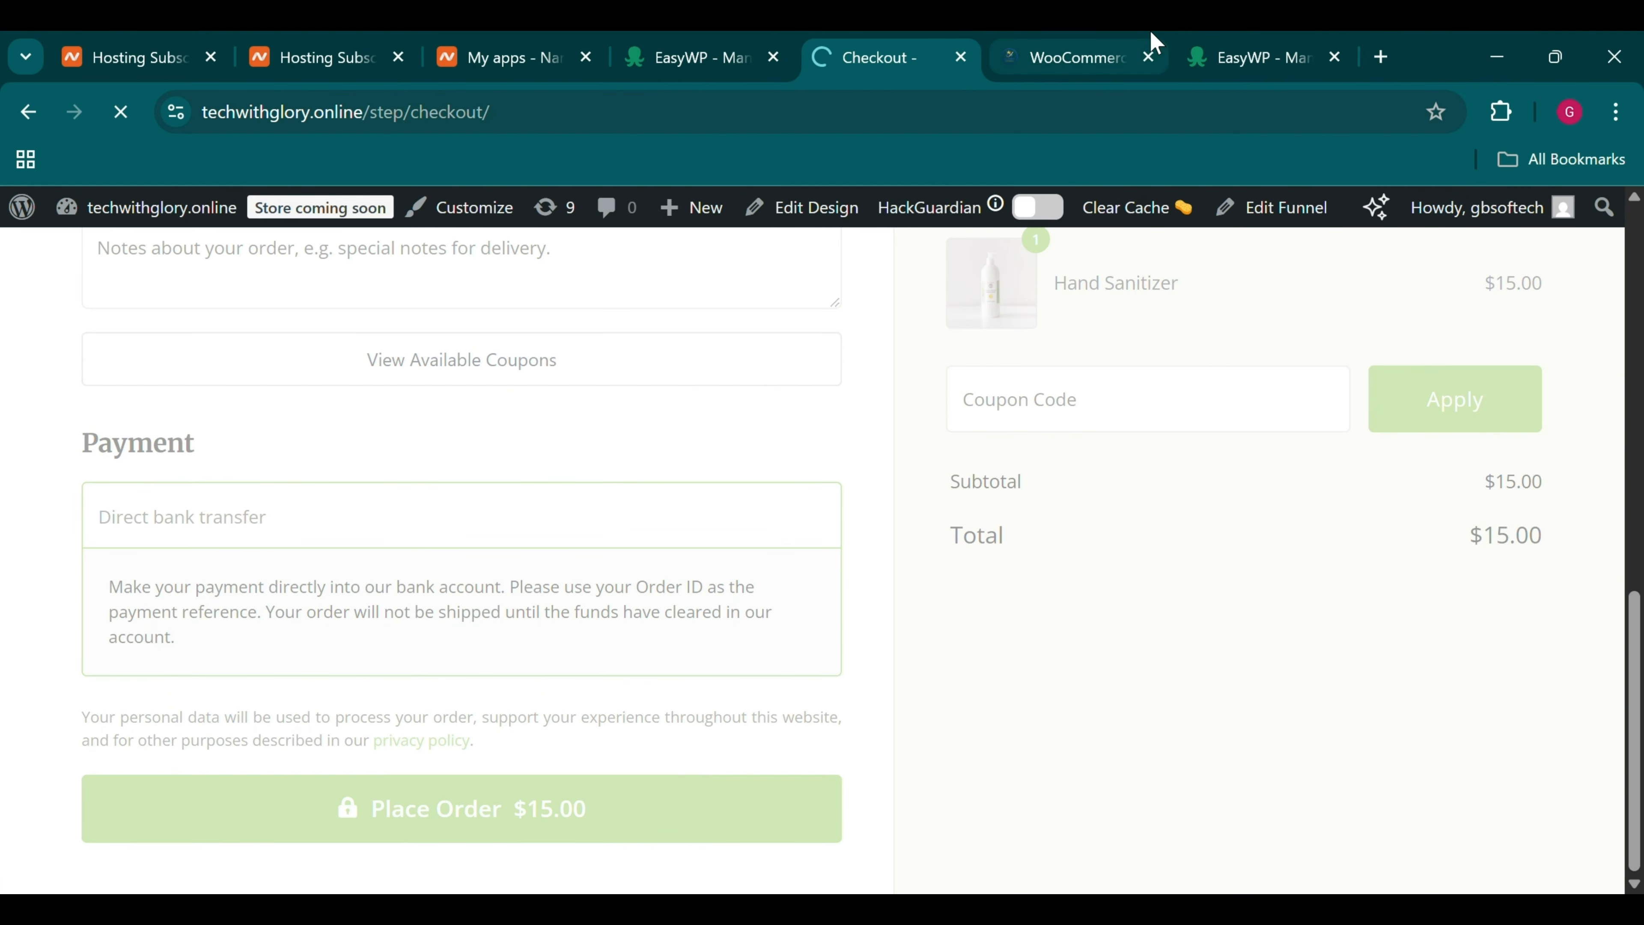
left_click(1126, 46)
left_click(685, 730)
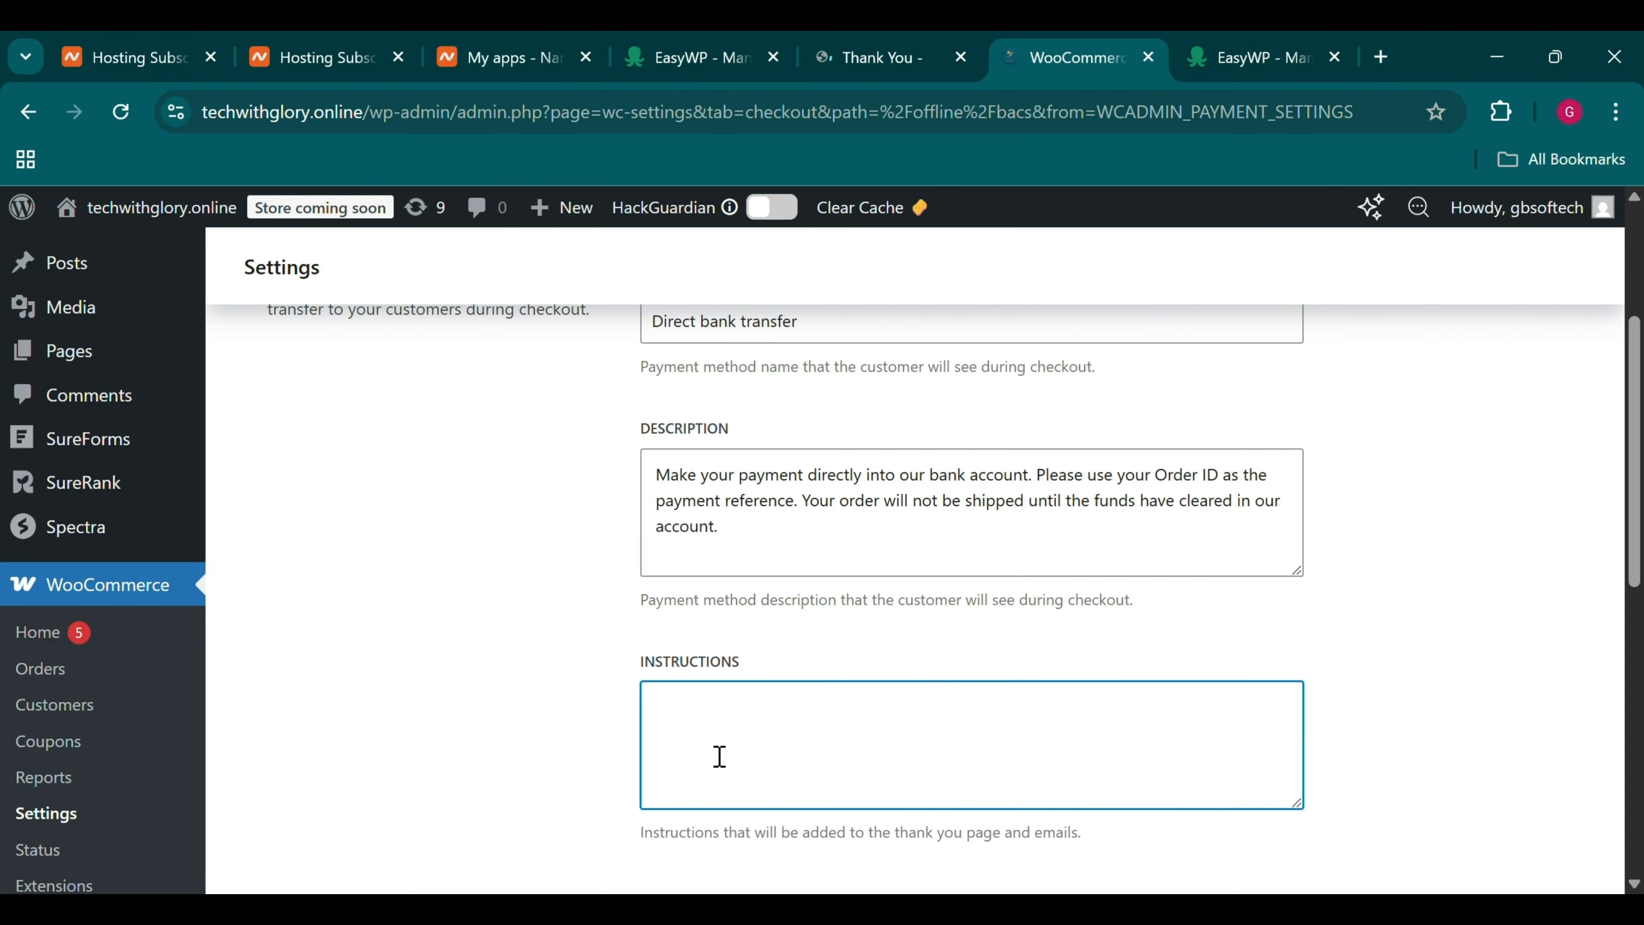
left_click(844, 43)
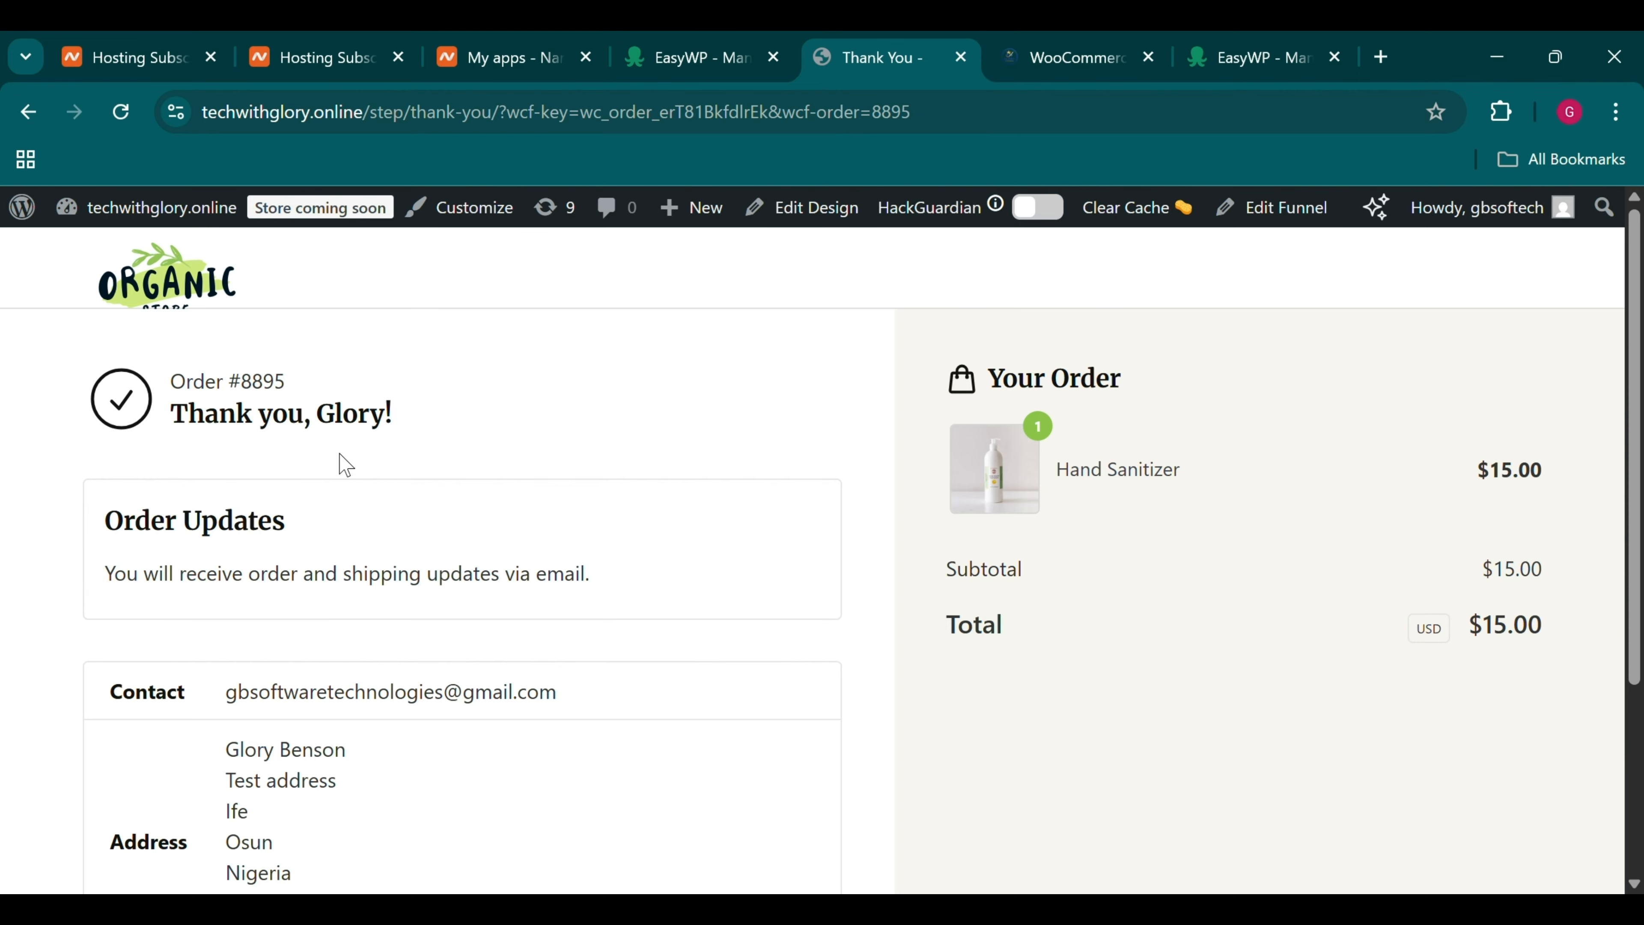
scroll(555, 779, "down", 3)
scroll(555, 772, "up", 3)
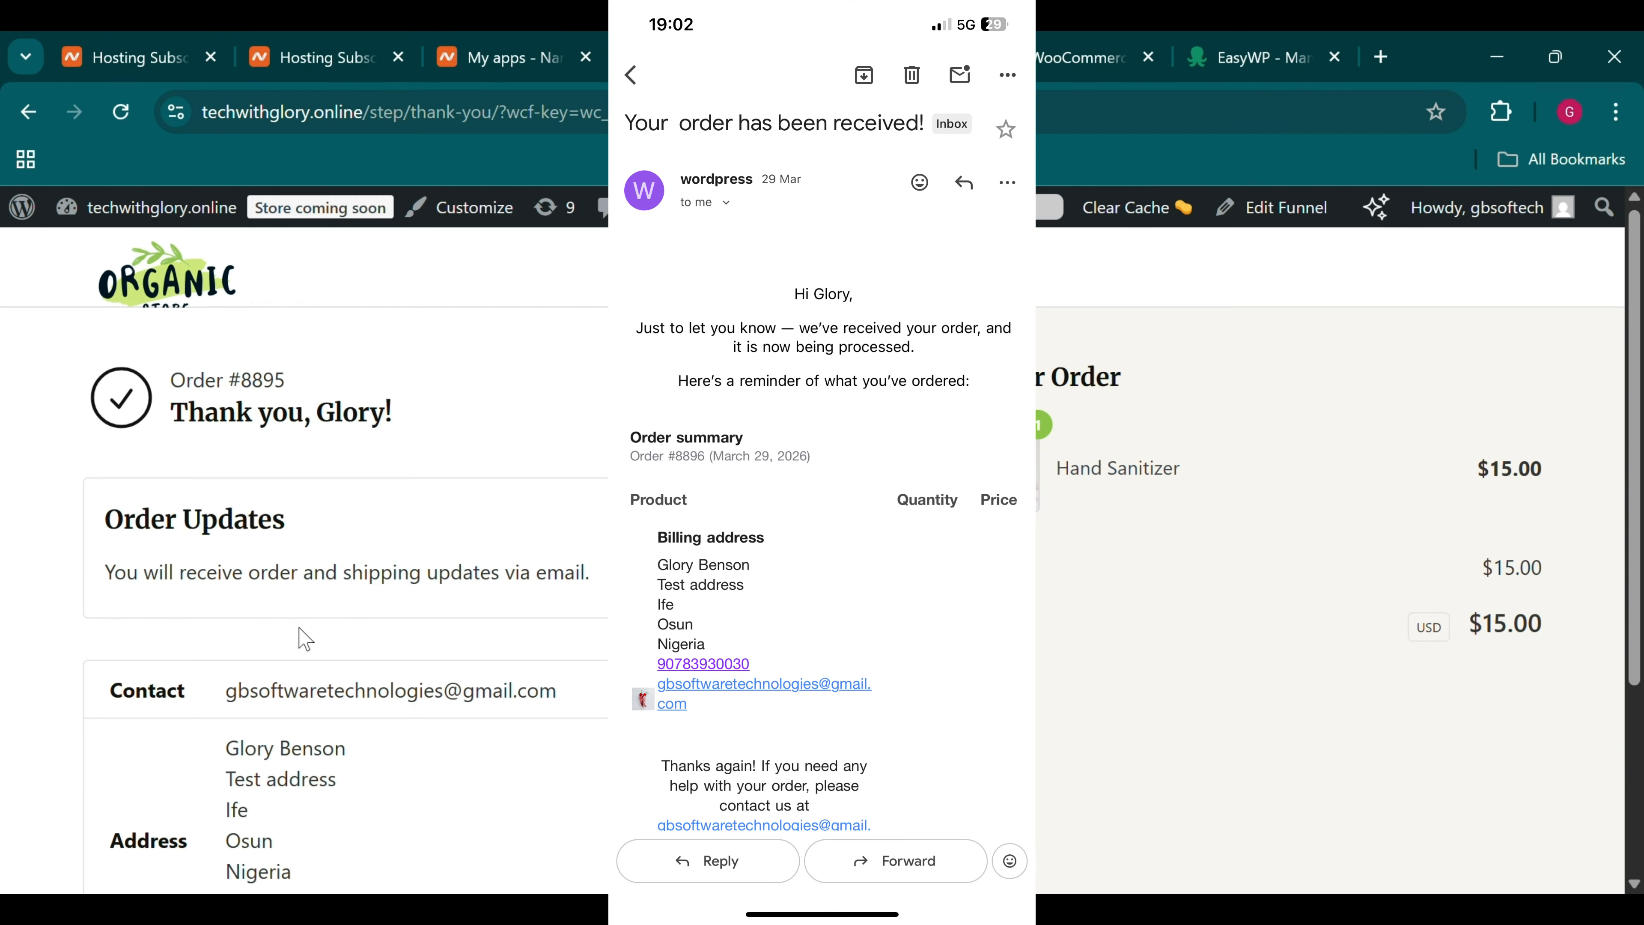
scroll(299, 628, "down", 2)
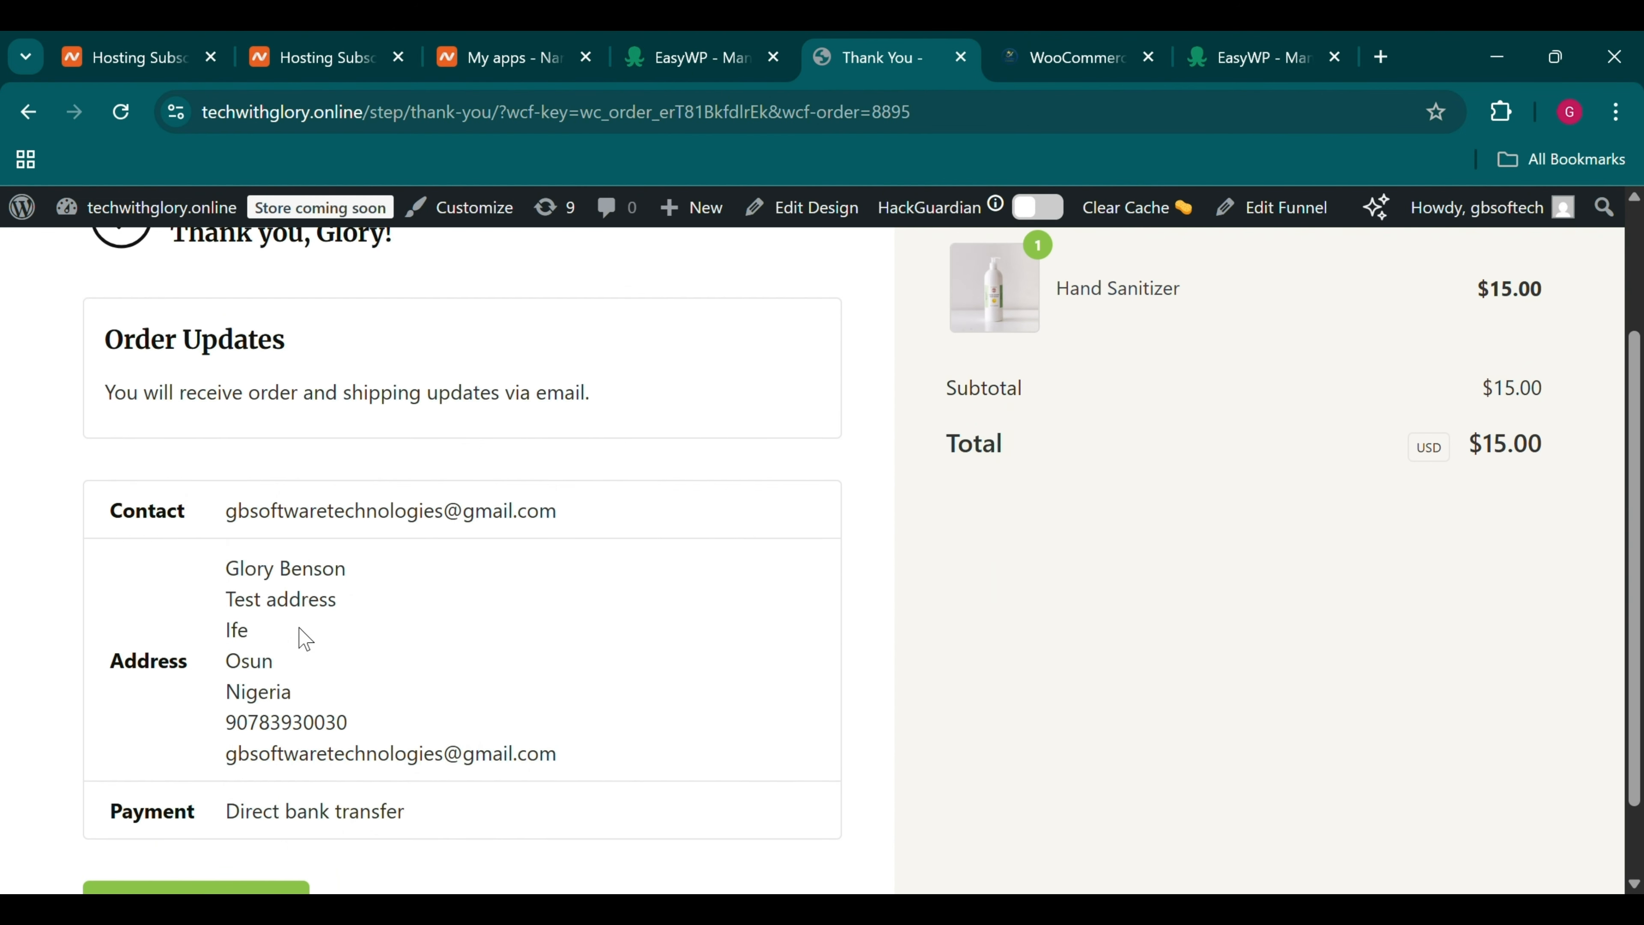
scroll(298, 628, "up", 2)
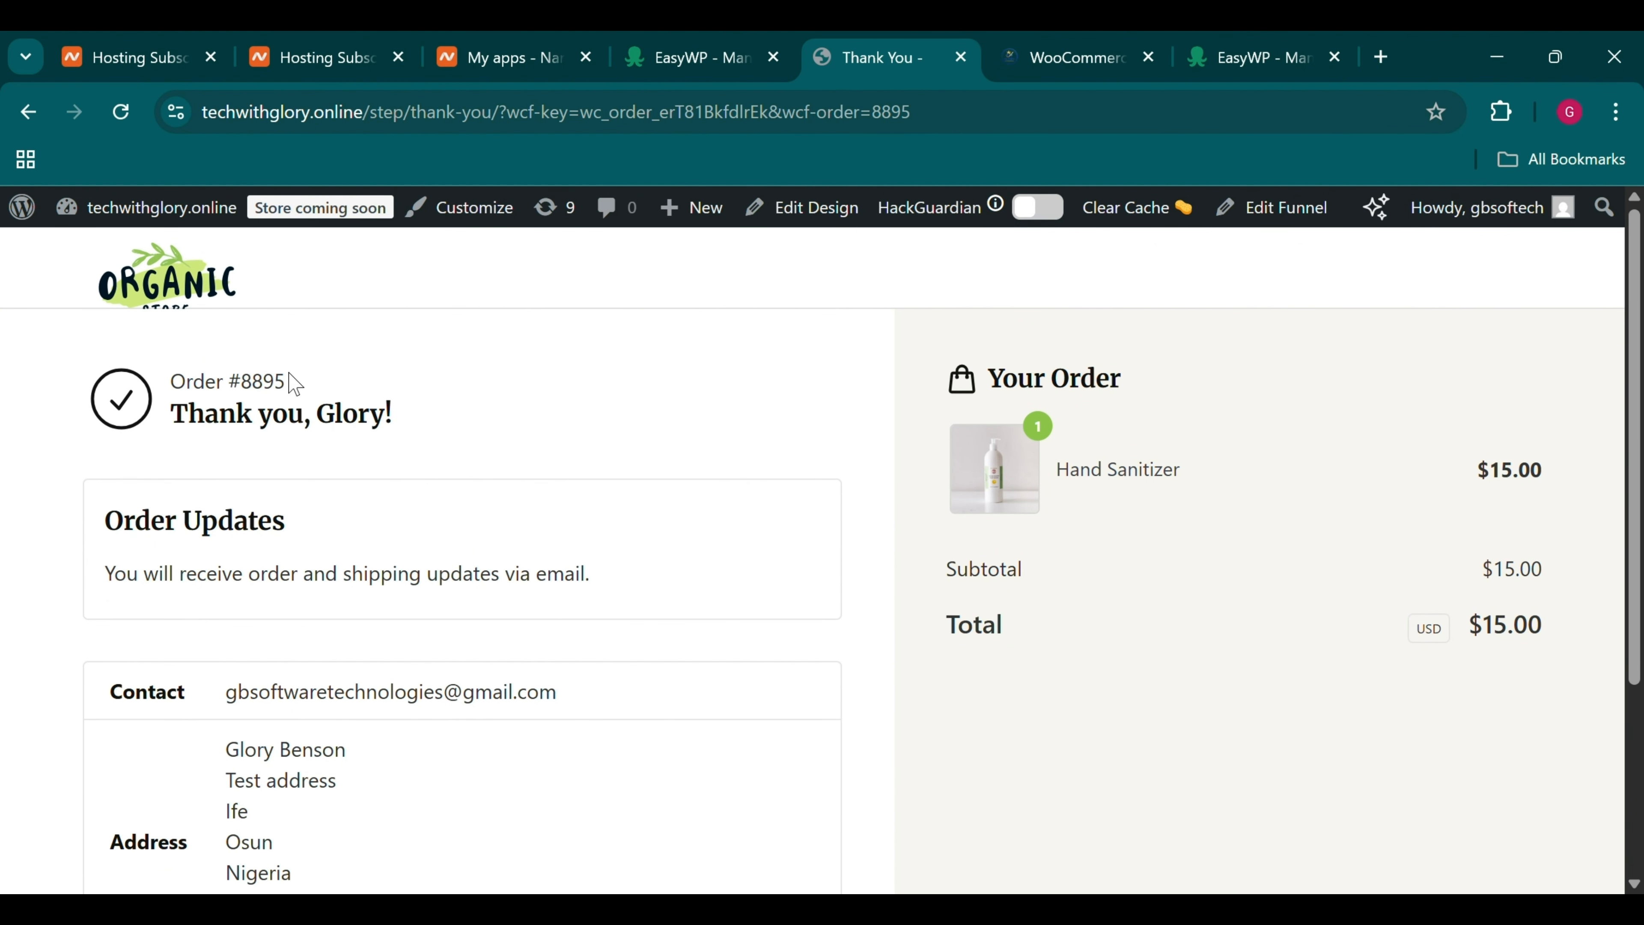
Open the WooCommerce Orders list from the admin sidebar
left_click(1003, 42)
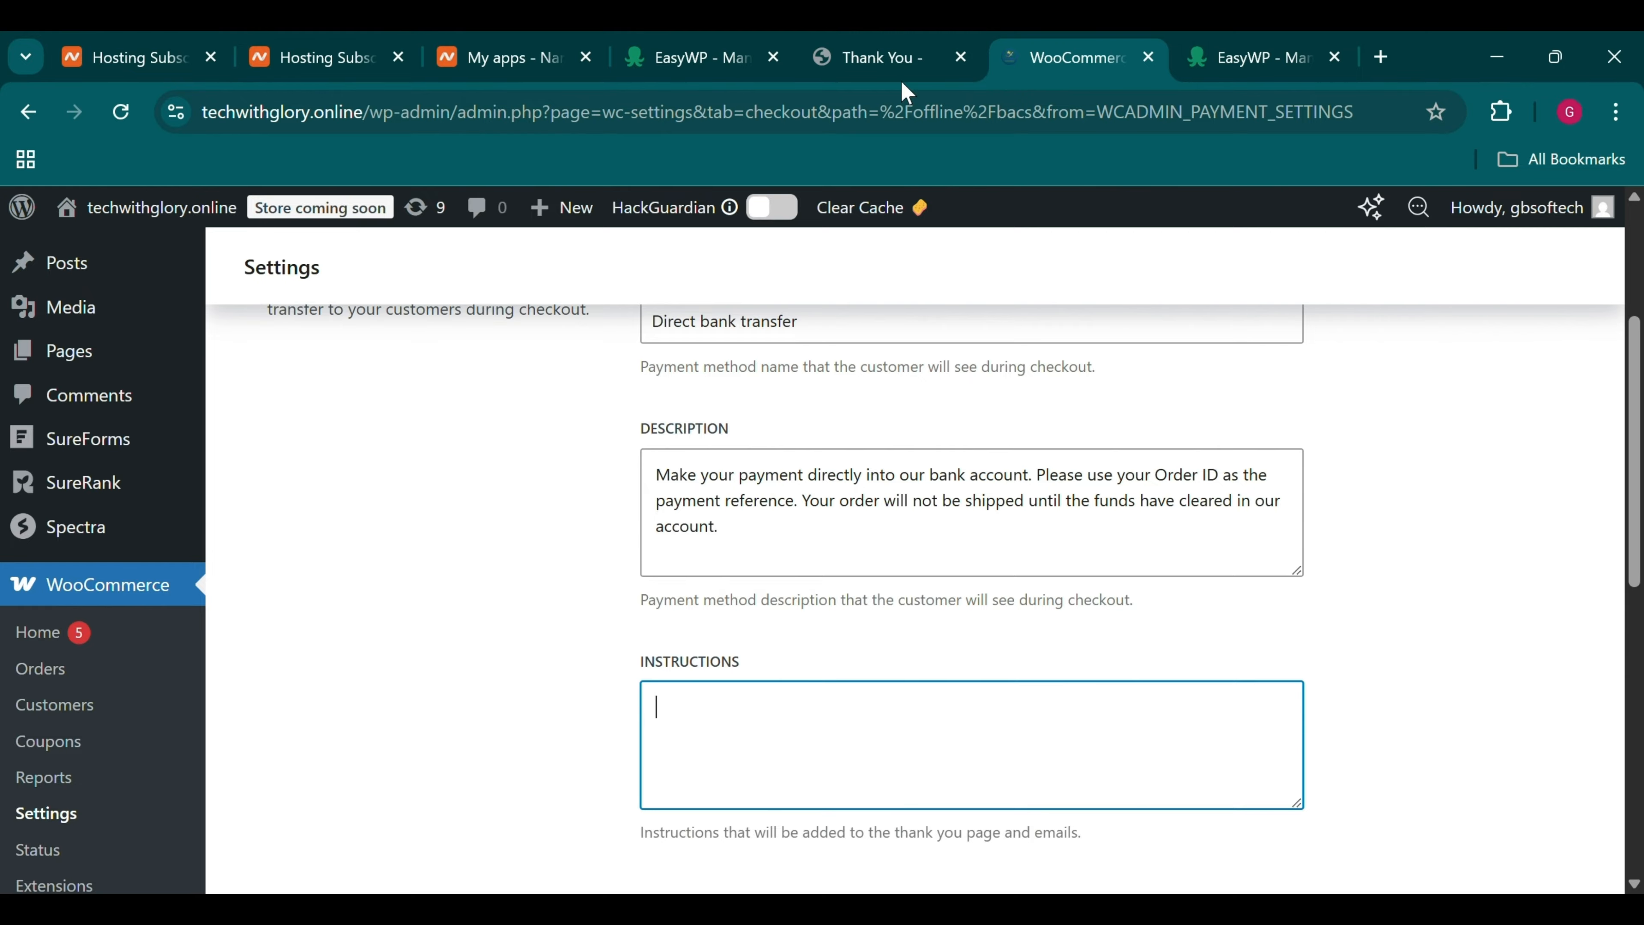
scroll(252, 558, "down", 1)
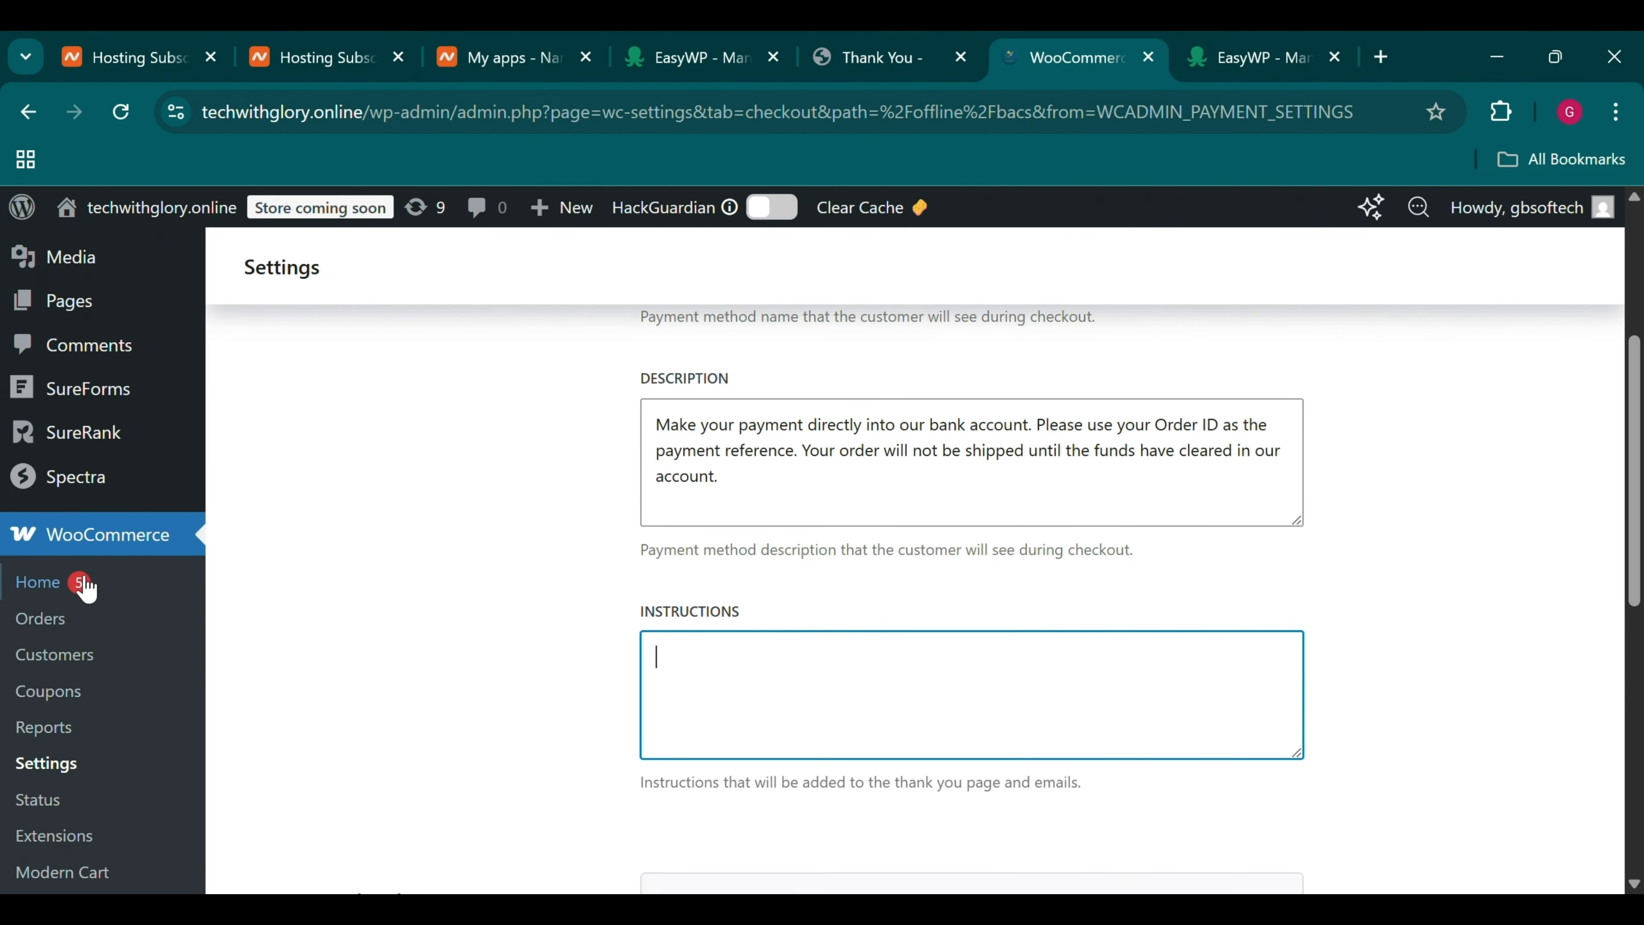
scroll(104, 563, "down", 1)
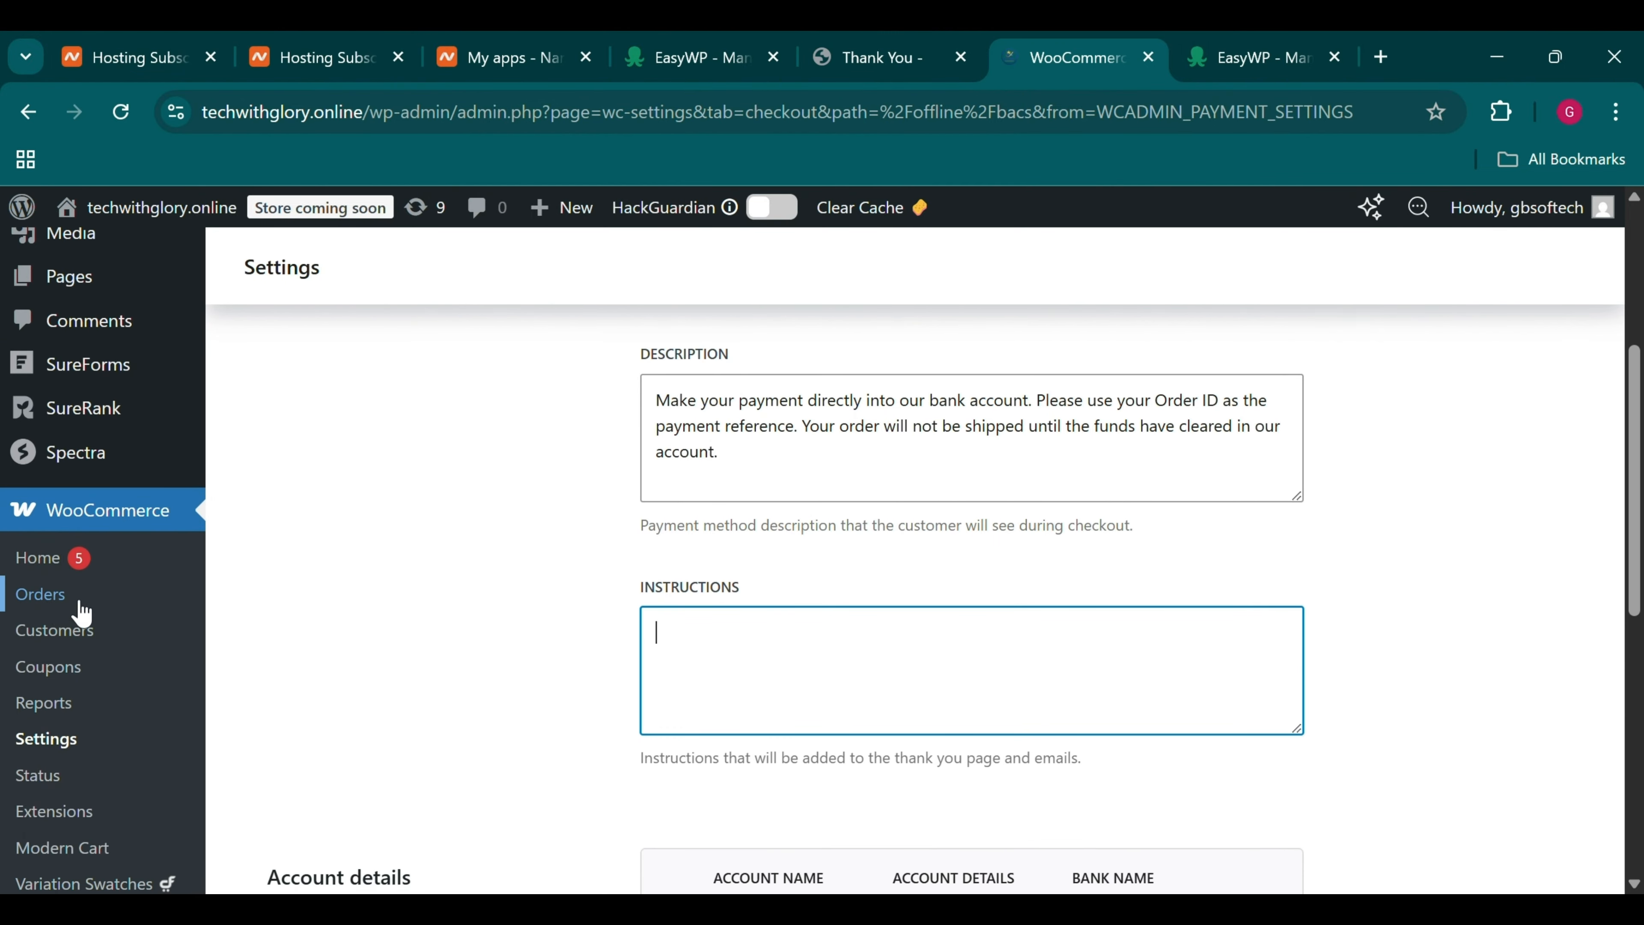
left_click(56, 609)
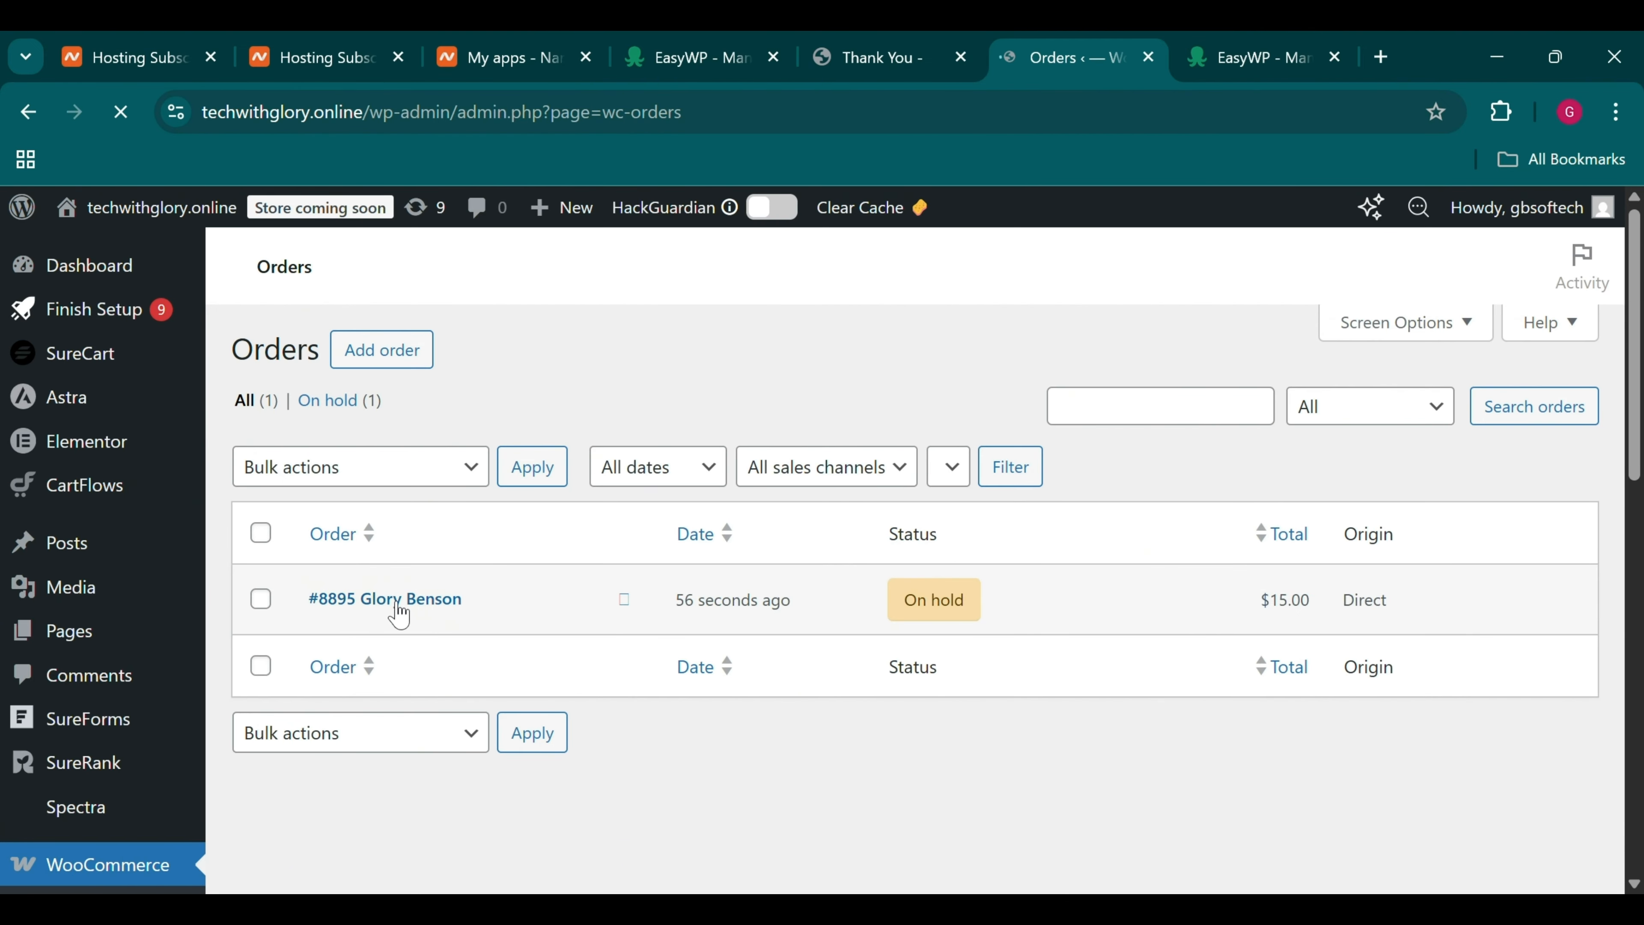
scroll(673, 750, "down", 5)
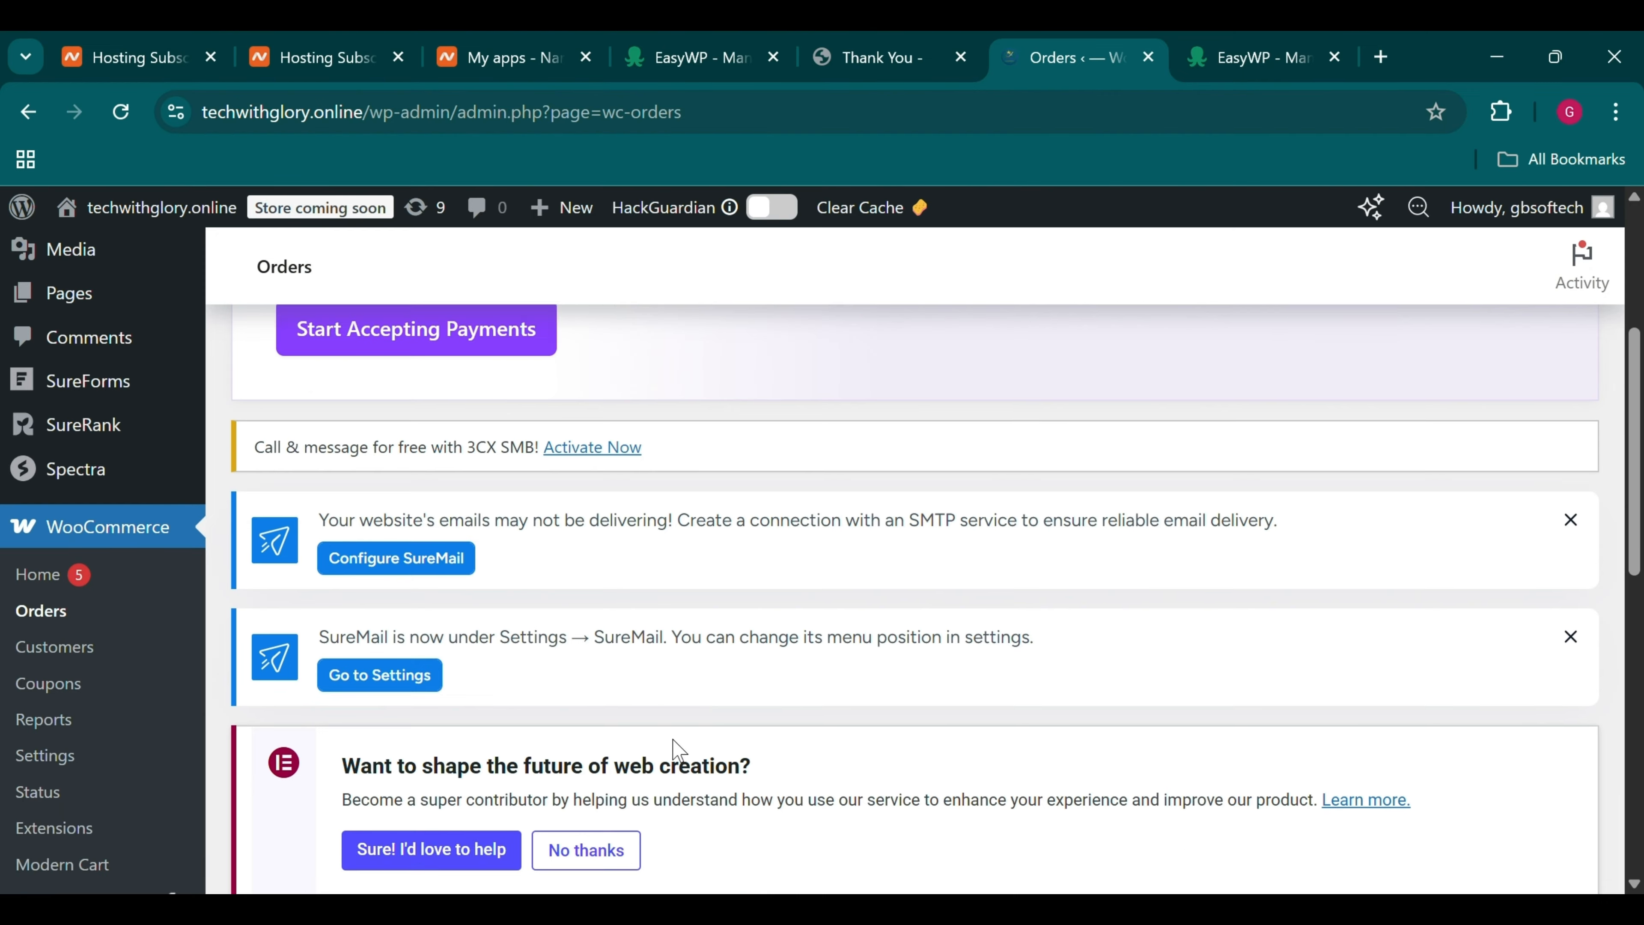
scroll(673, 749, "down", 12)
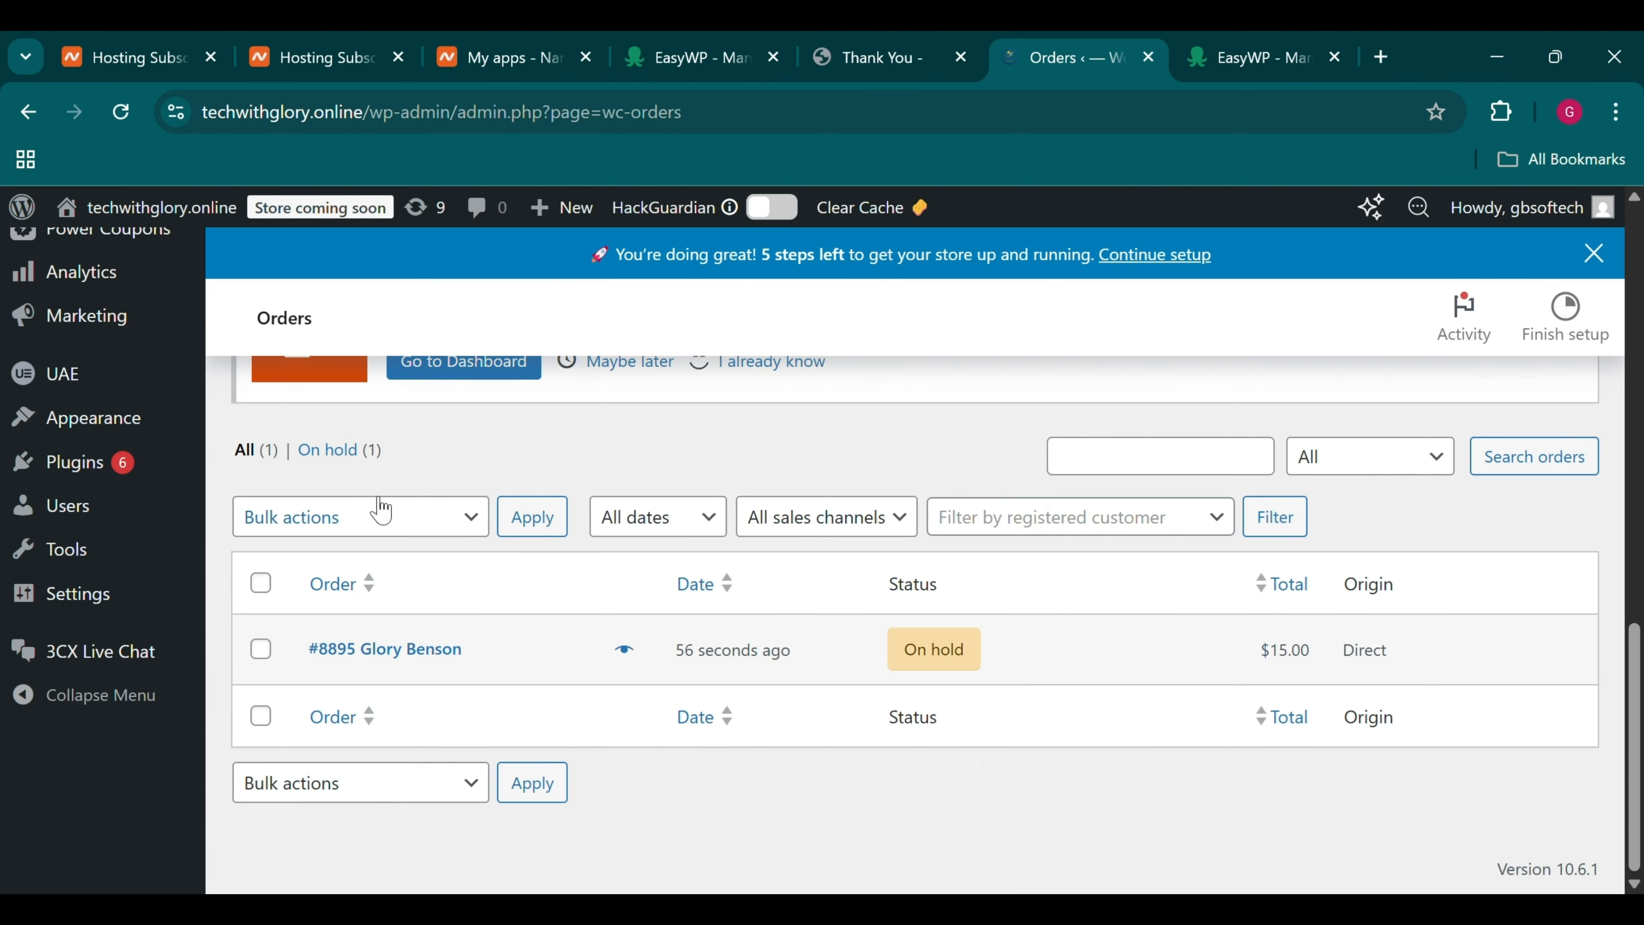
scroll(381, 511, "up", 1)
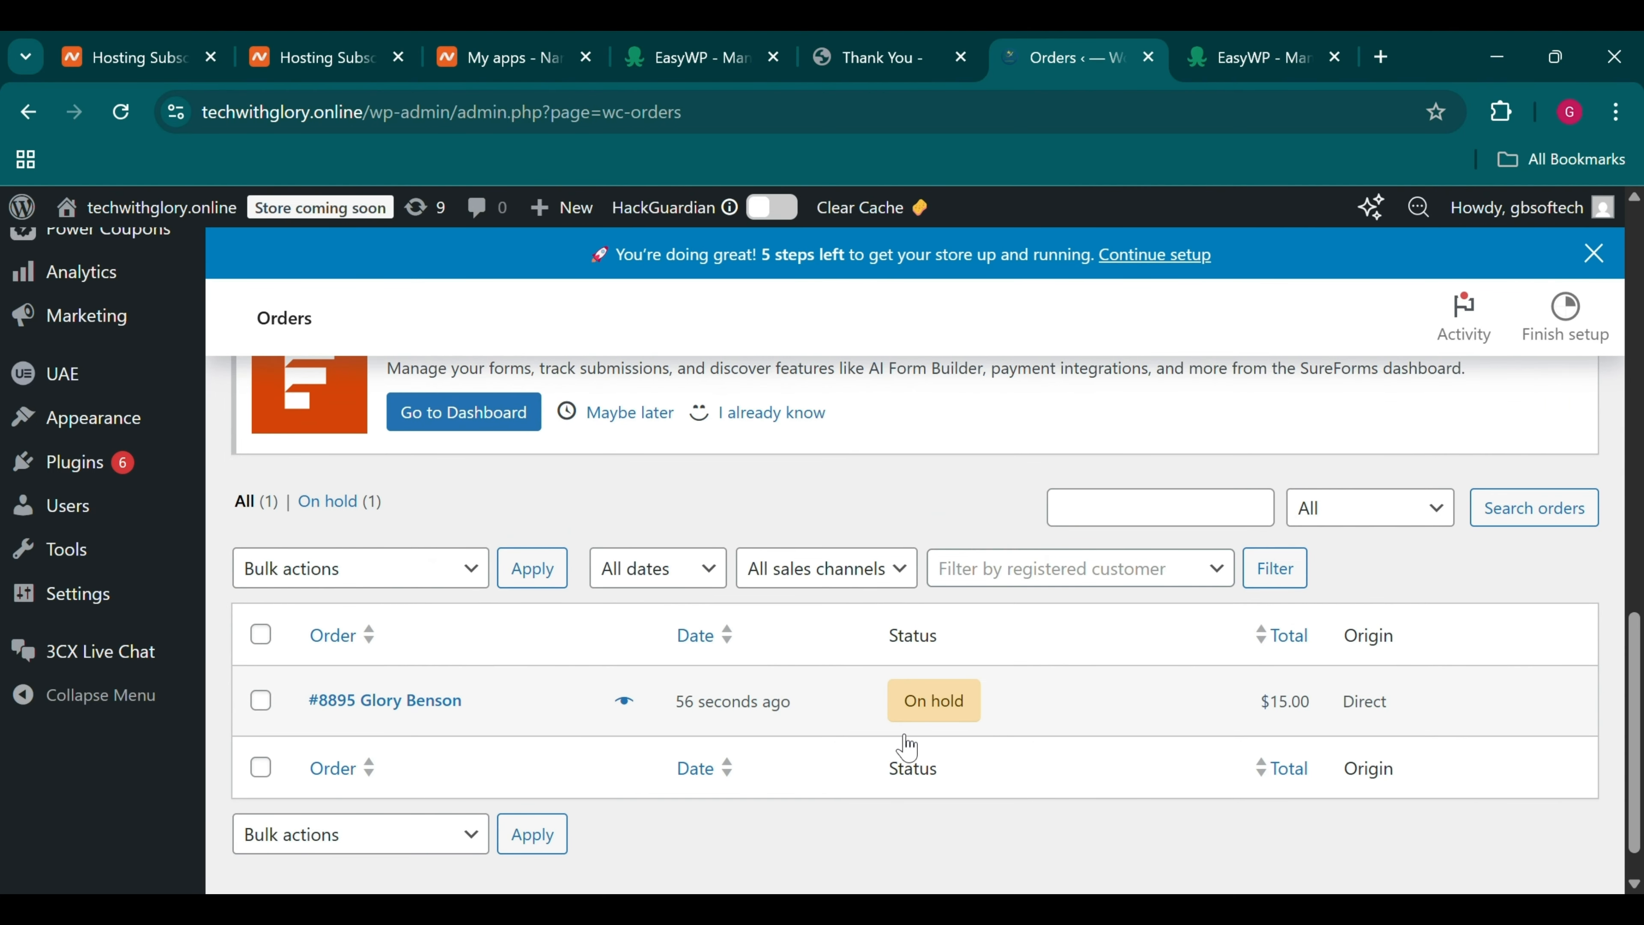
Compare the order's thank-you page with the Orders list, where it sits On hold
mouse_move(950, 719)
left_click(863, 43)
scroll(606, 718, "down", 4)
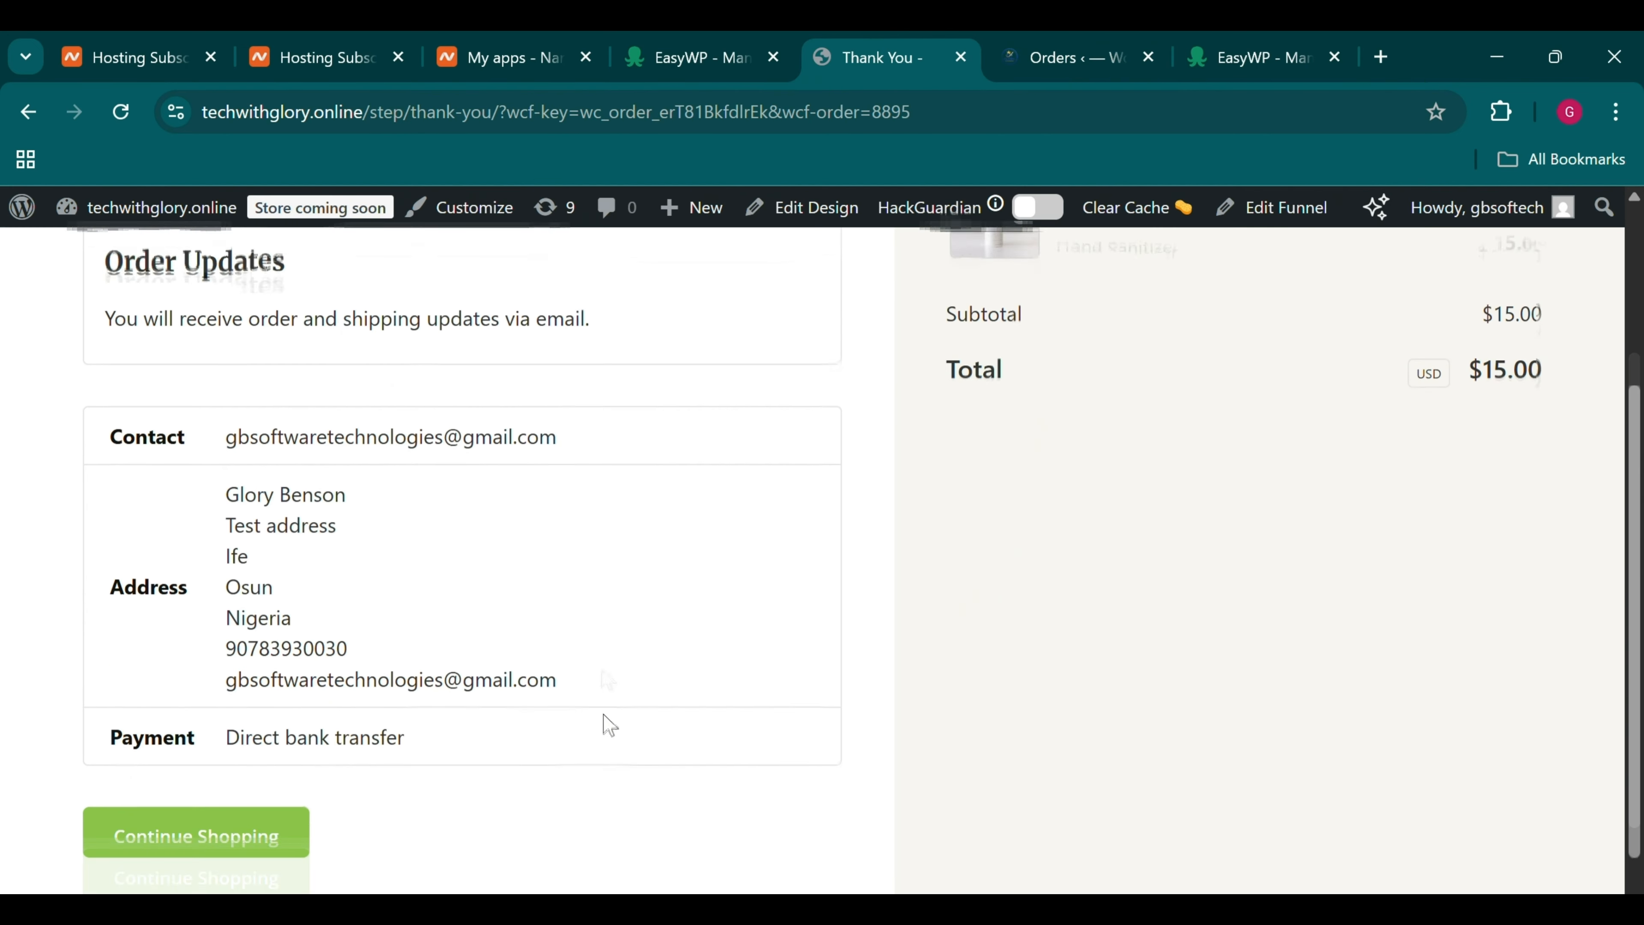
scroll(605, 716, "up", 4)
left_click(1031, 39)
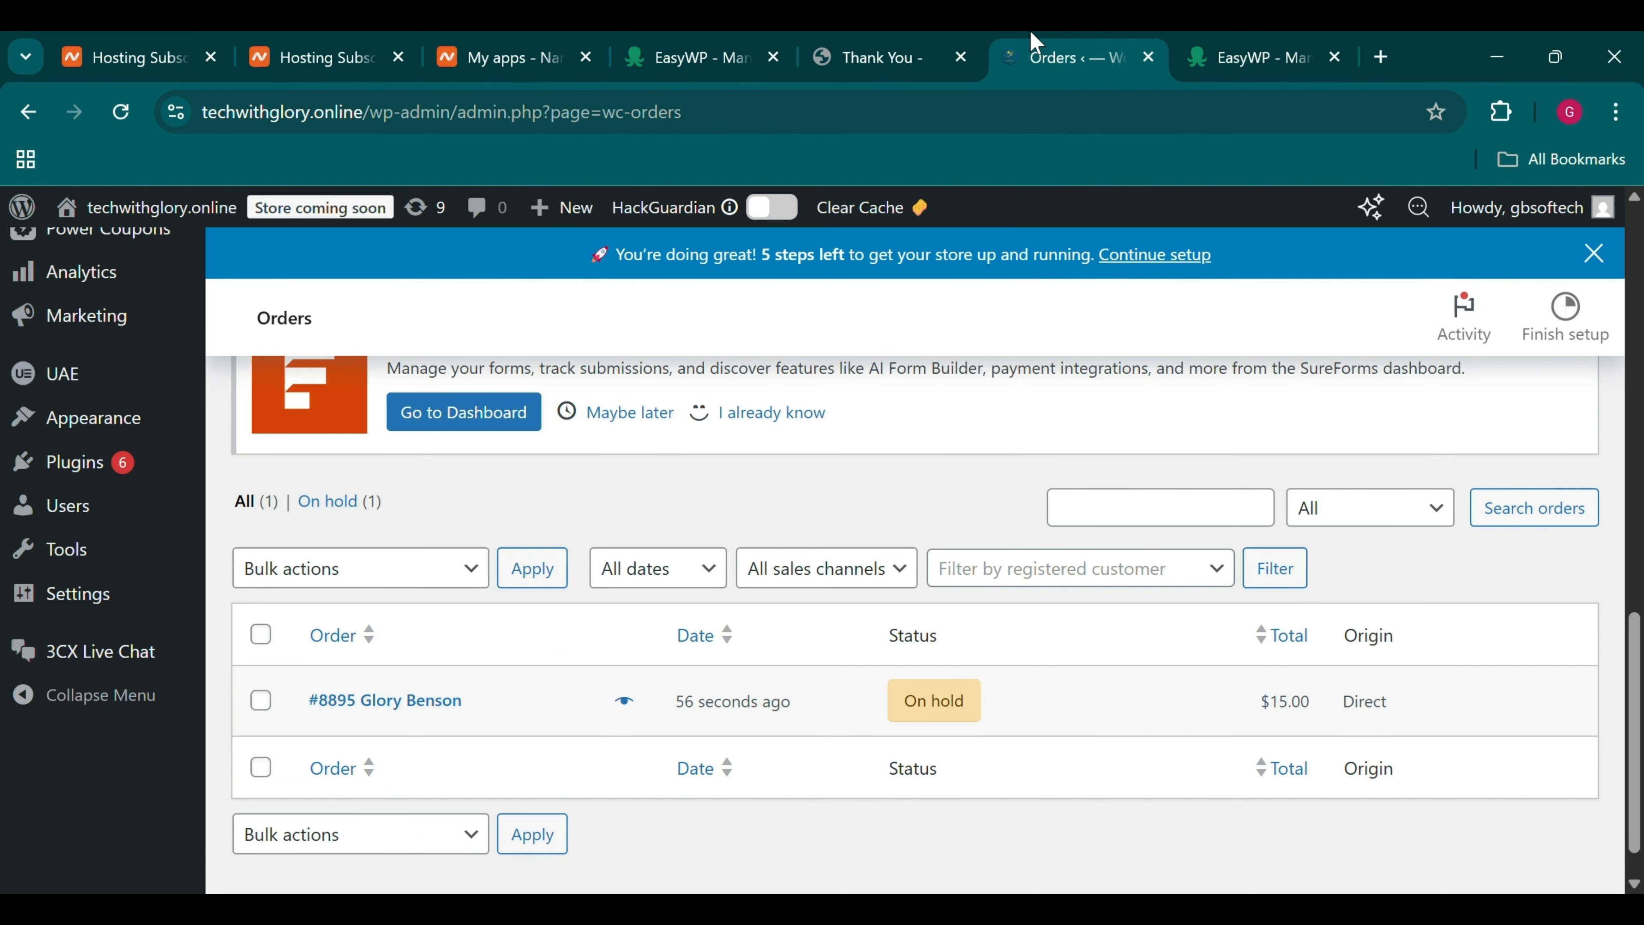
left_click(949, 40)
left_click(1091, 42)
Change the test order's status from On hold to Completed and update it
left_click(385, 711)
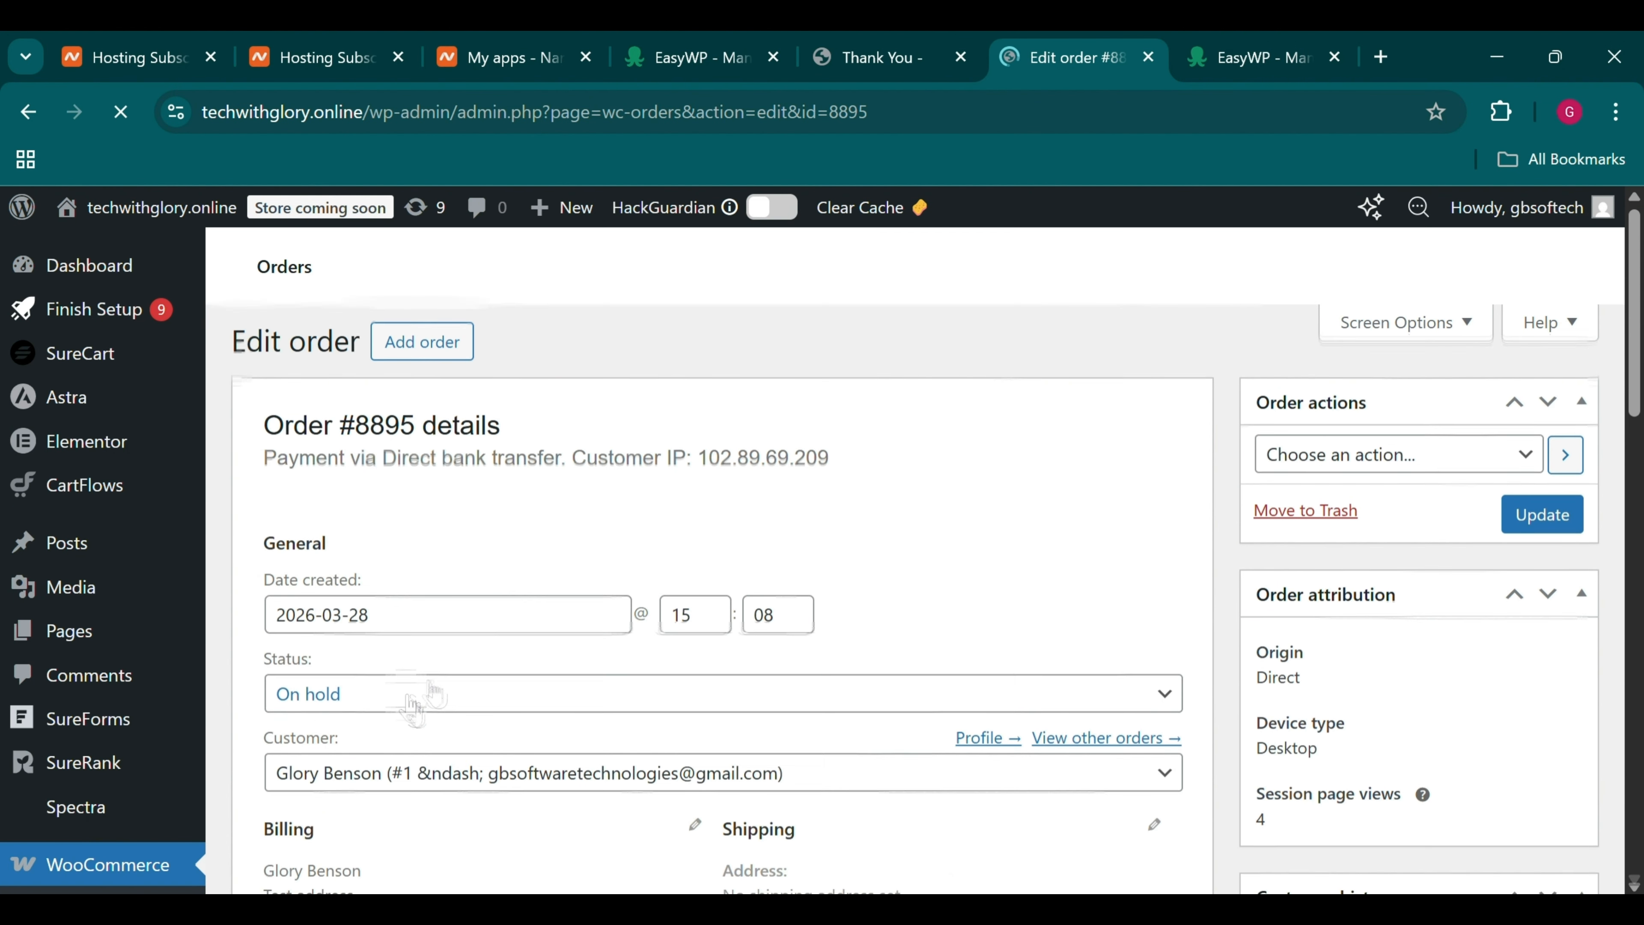
scroll(266, 673, "down", 10)
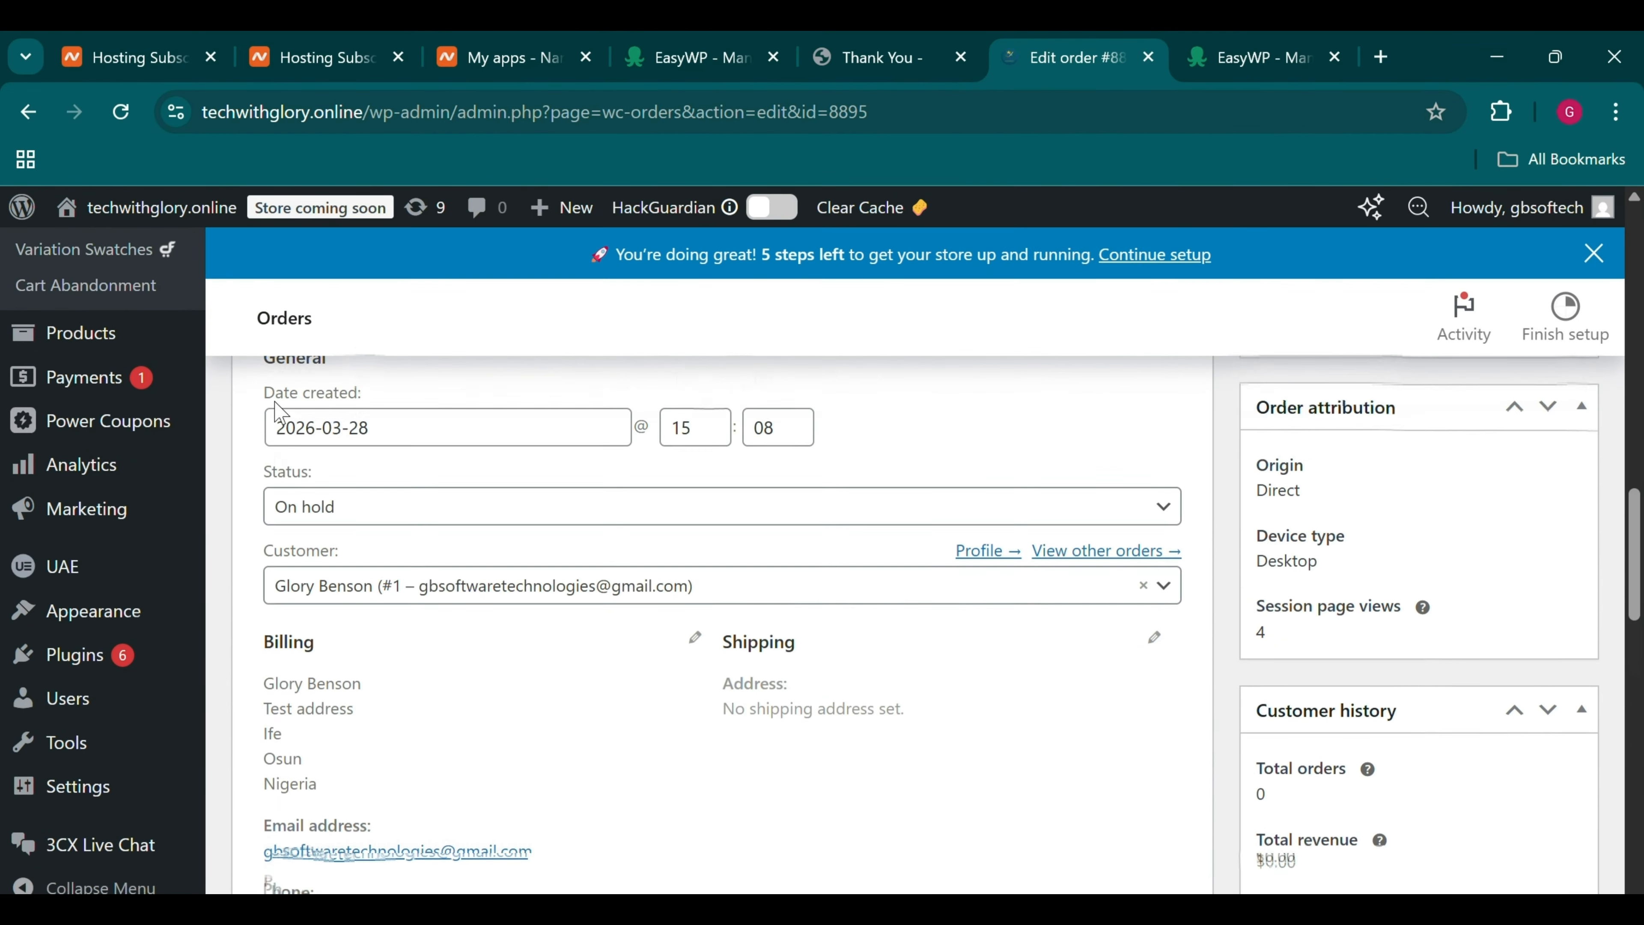
left_click(290, 528)
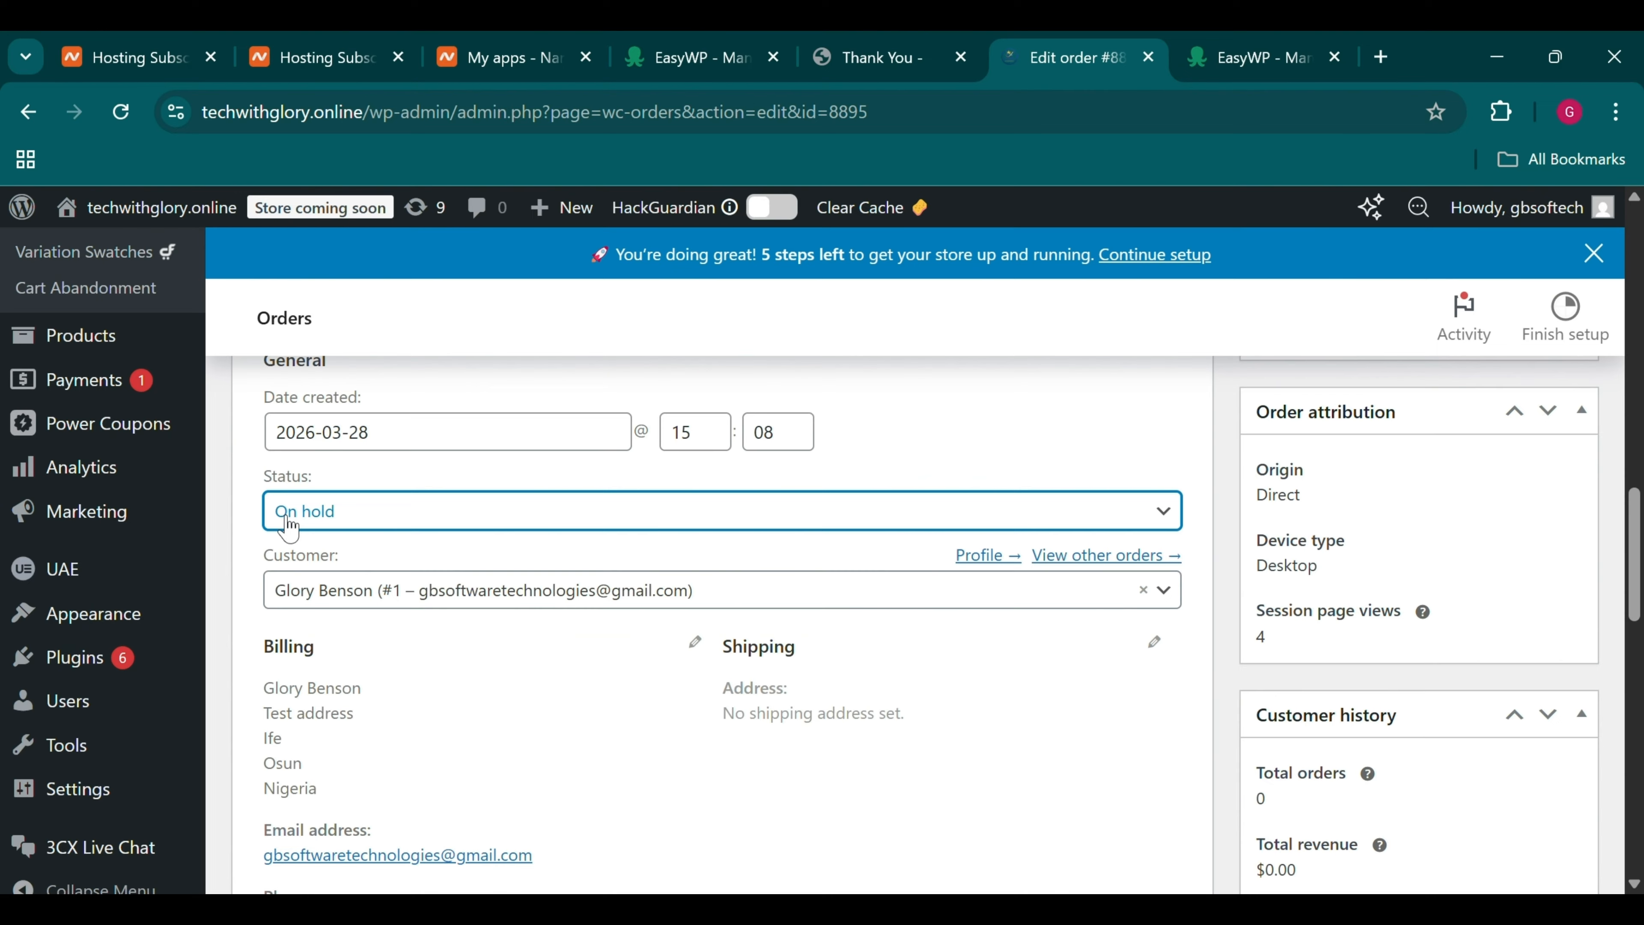
left_click(290, 528)
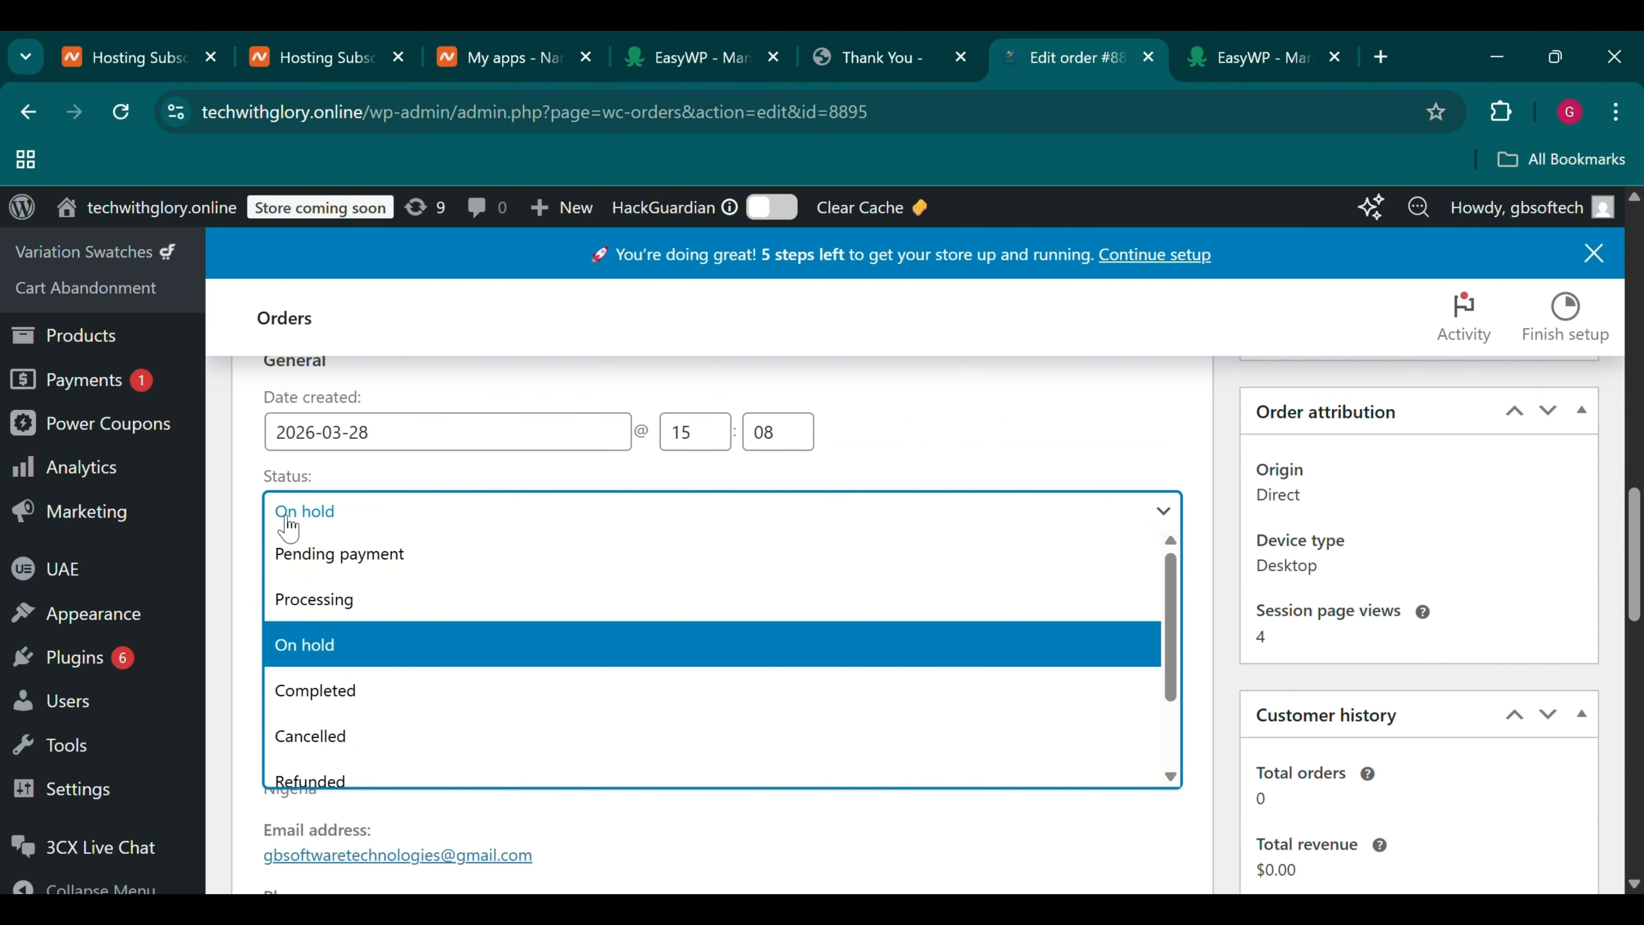
left_click(353, 712)
scroll(352, 715, "down", 15)
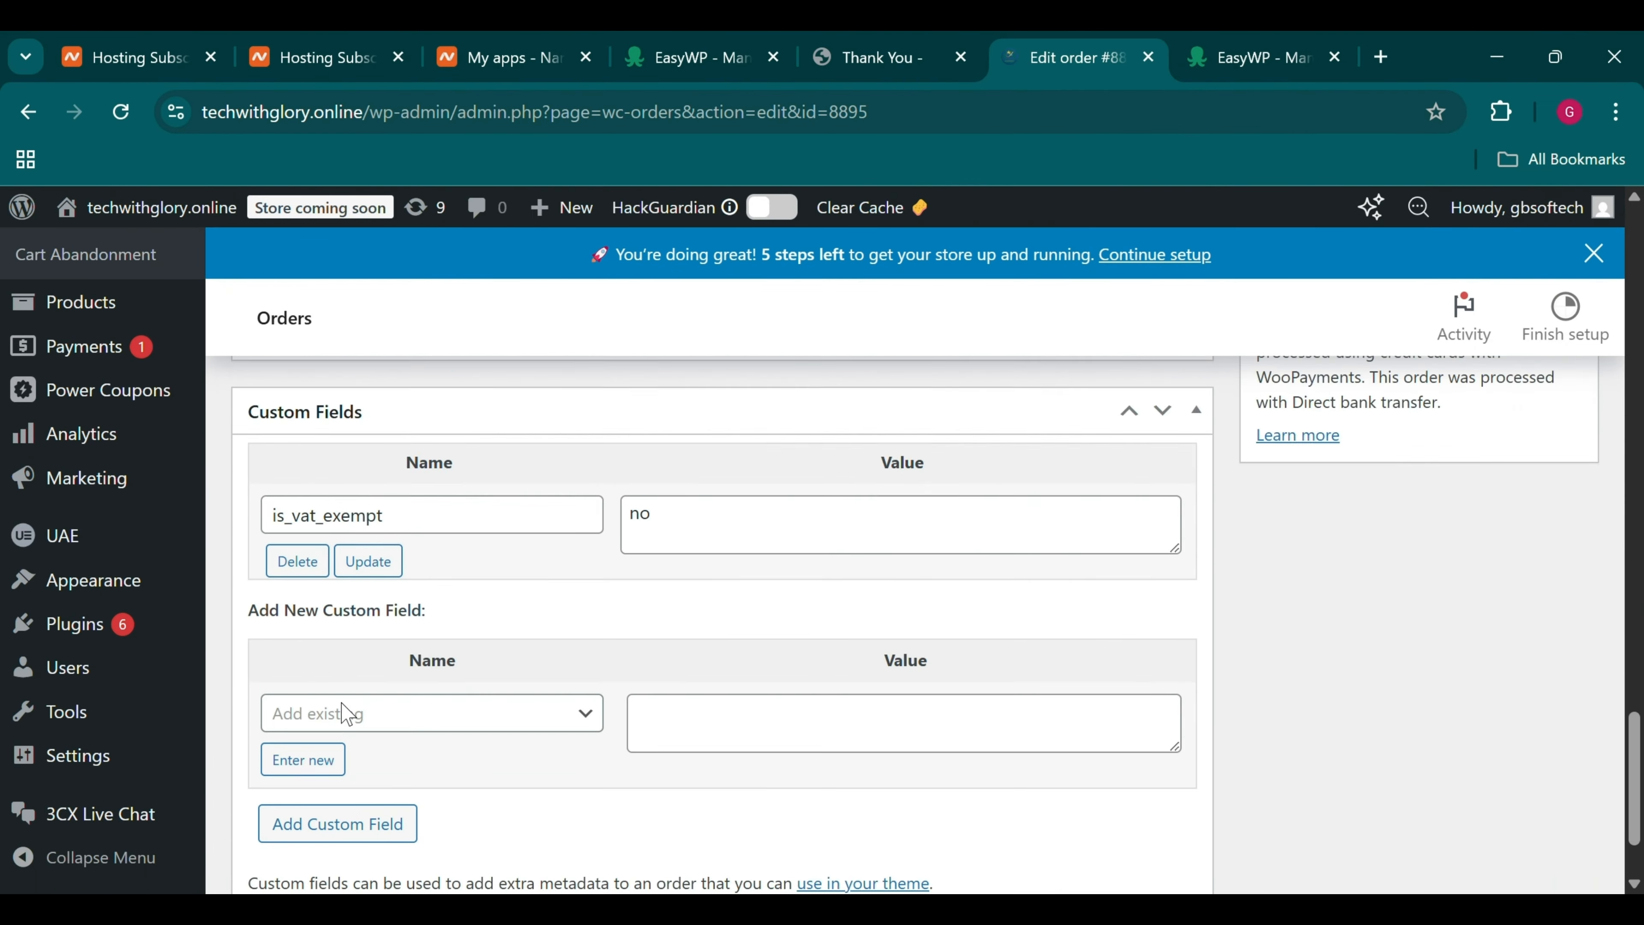
scroll(347, 713, "up", 20)
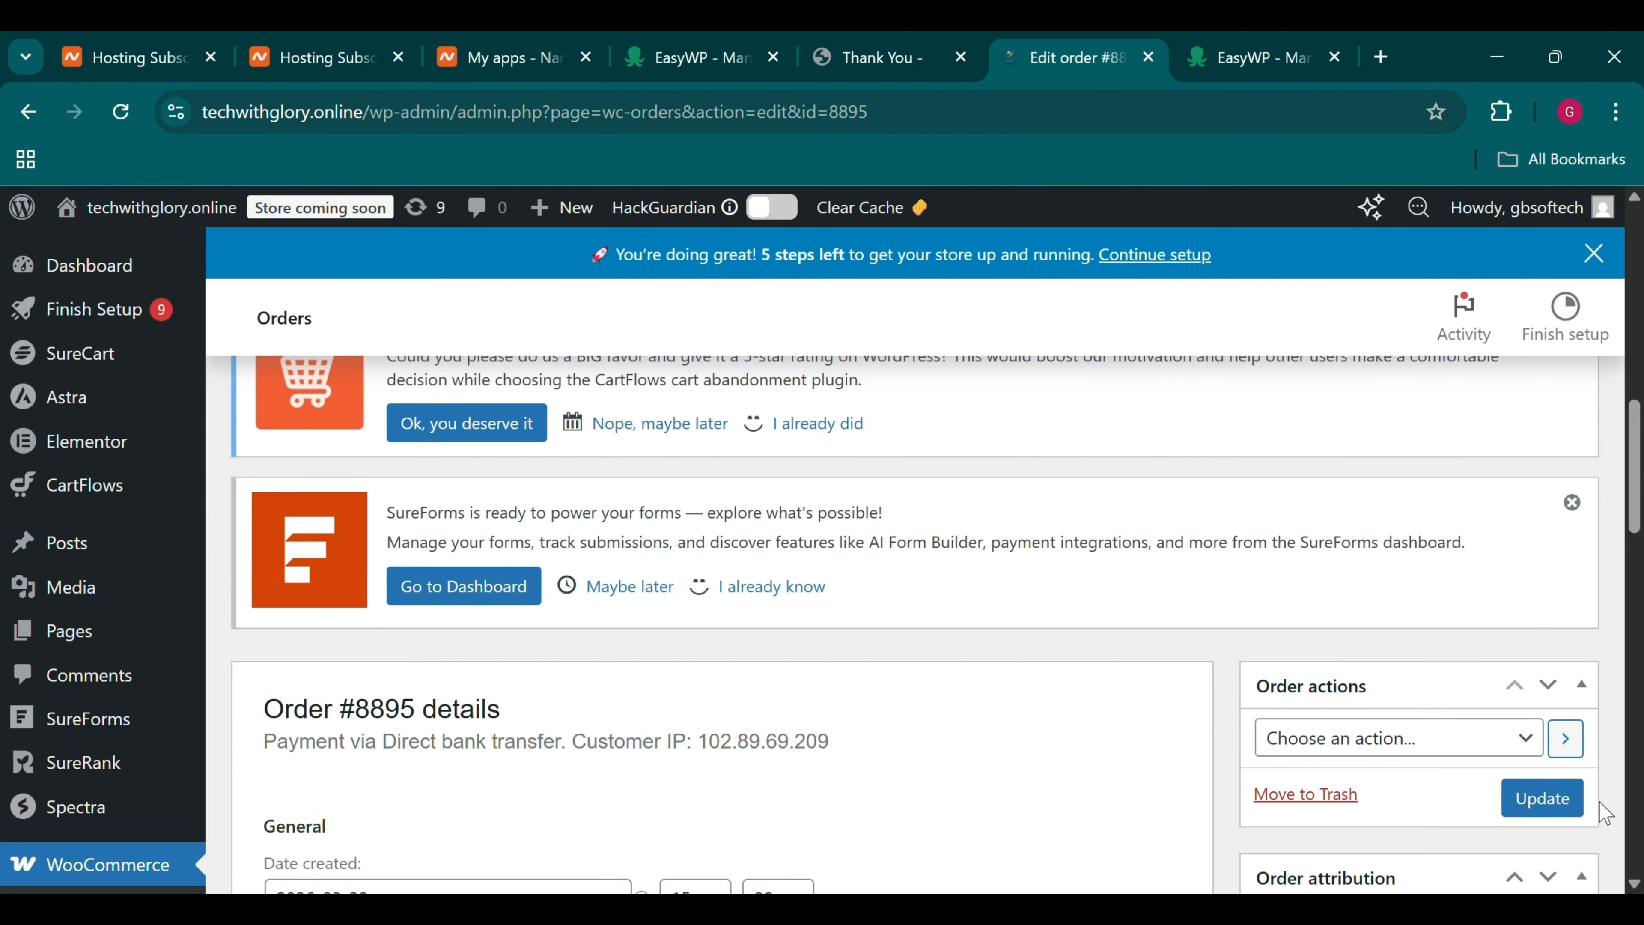
left_click(1543, 798)
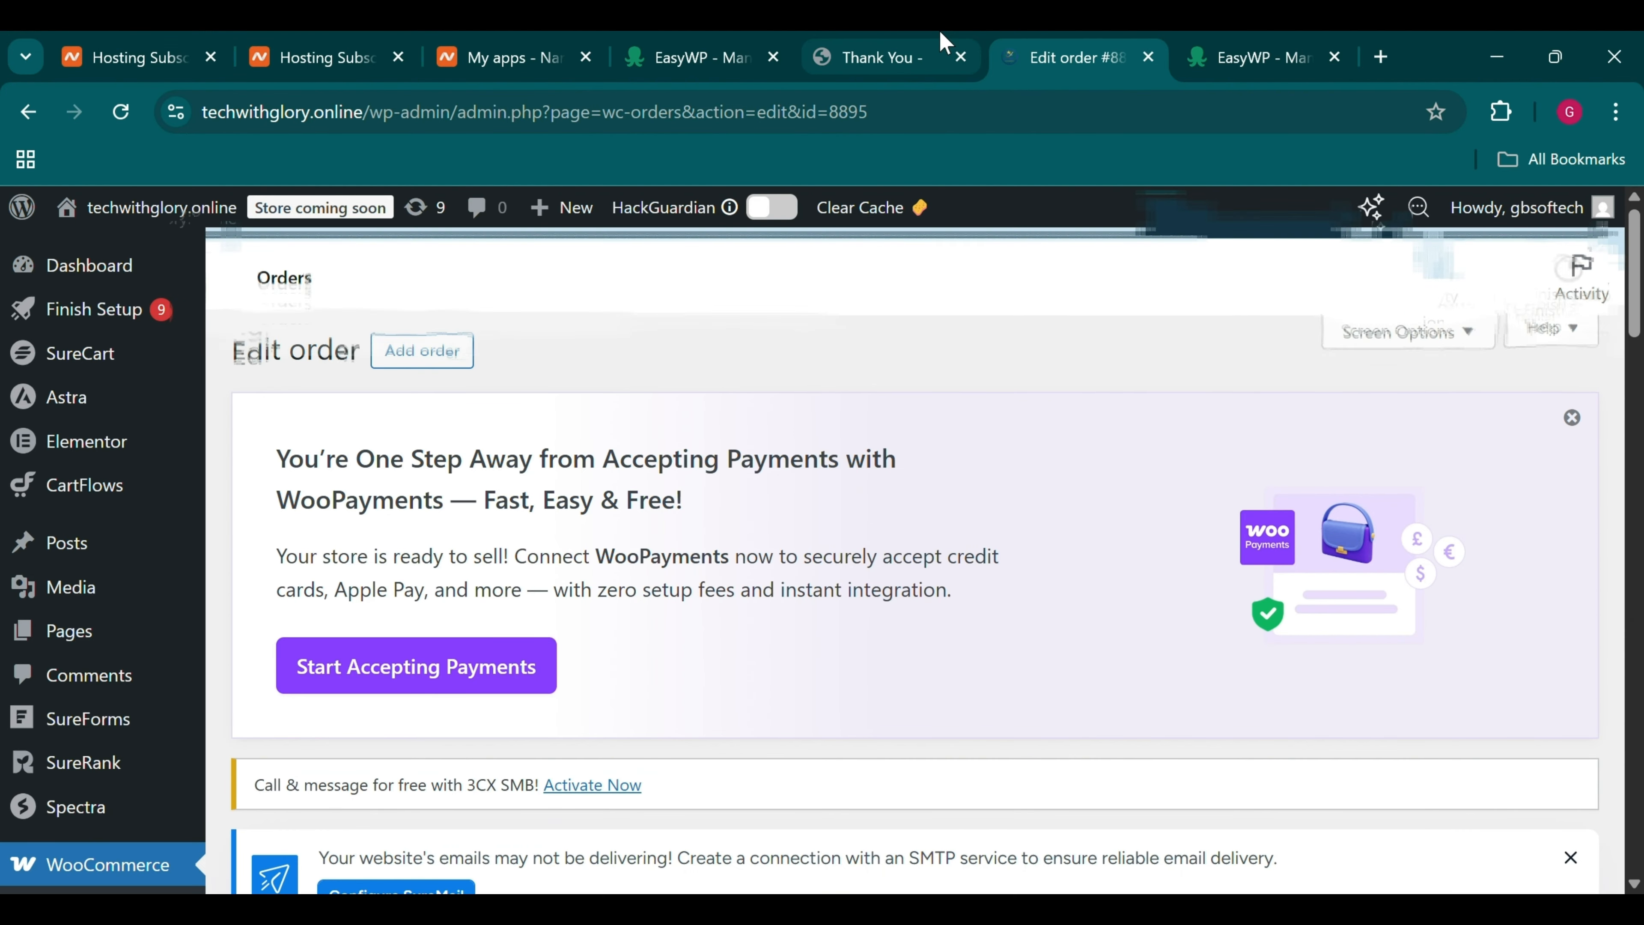
left_click(941, 41)
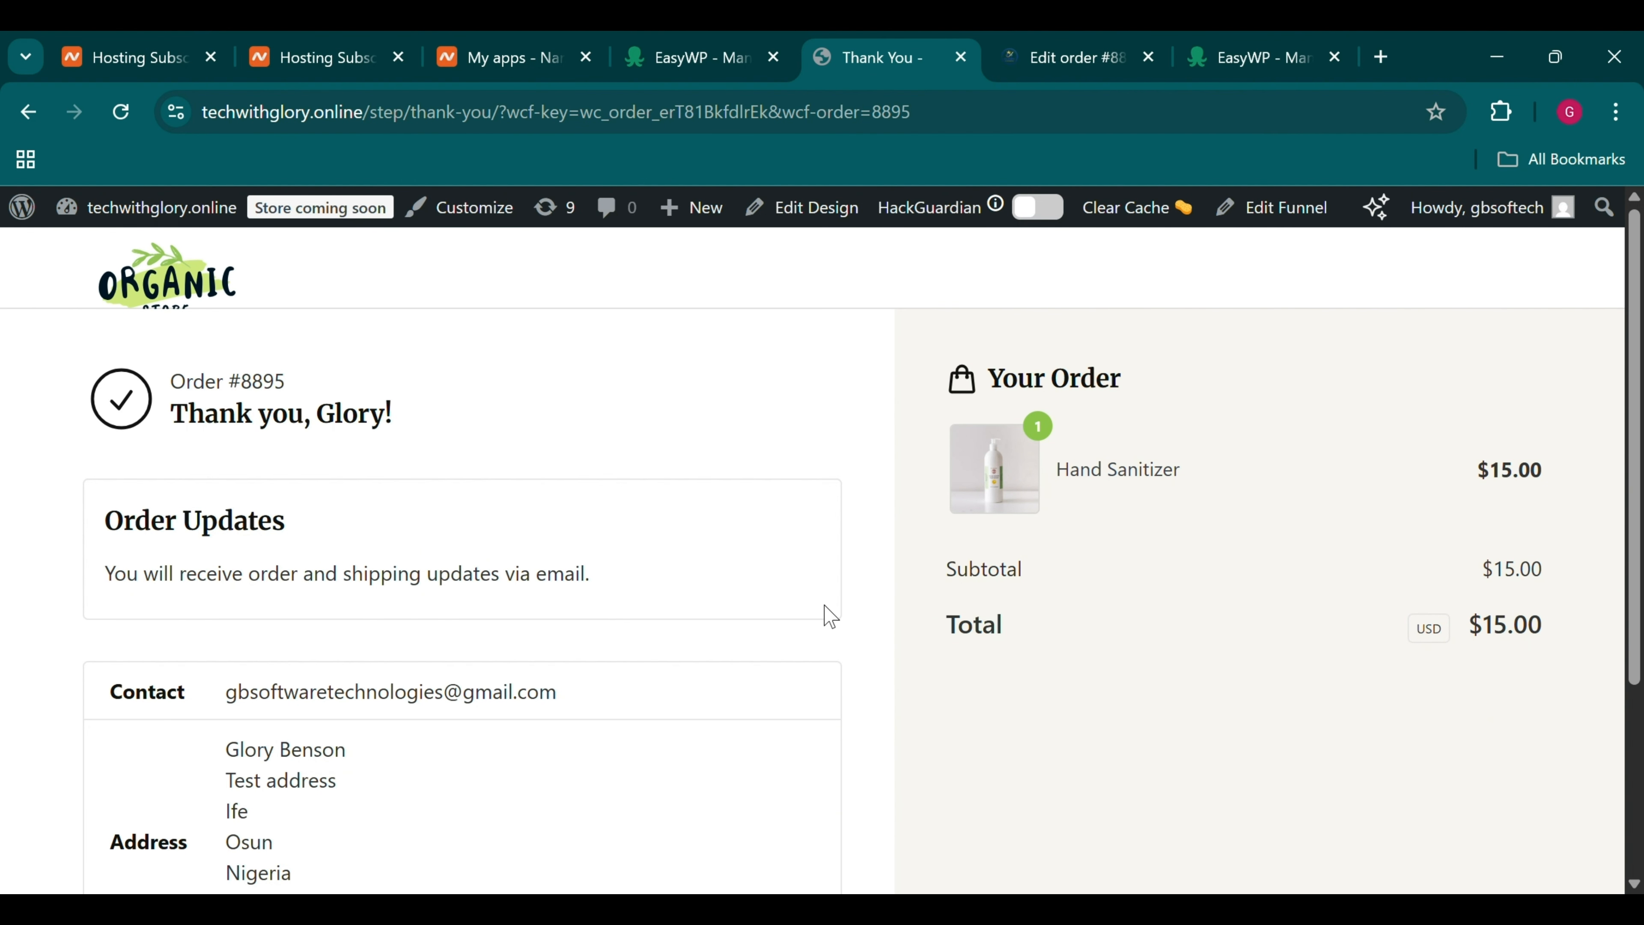
left_click(1127, 46)
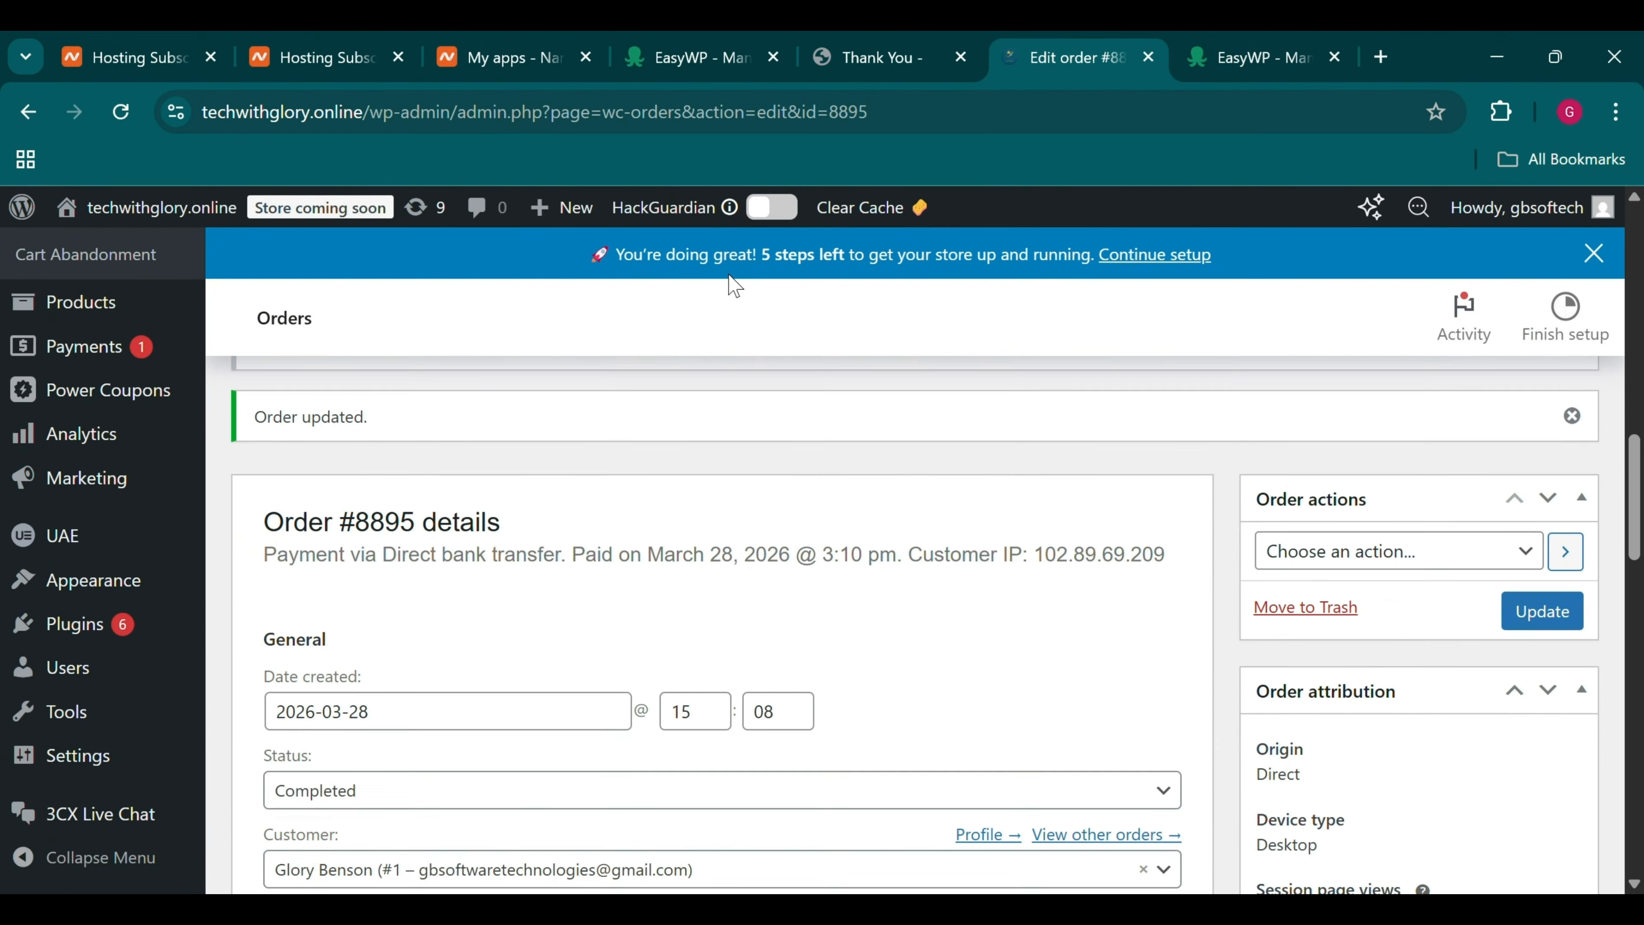
Search Google for 'paystack' in a new tab and open paystack.com
left_click(1379, 58)
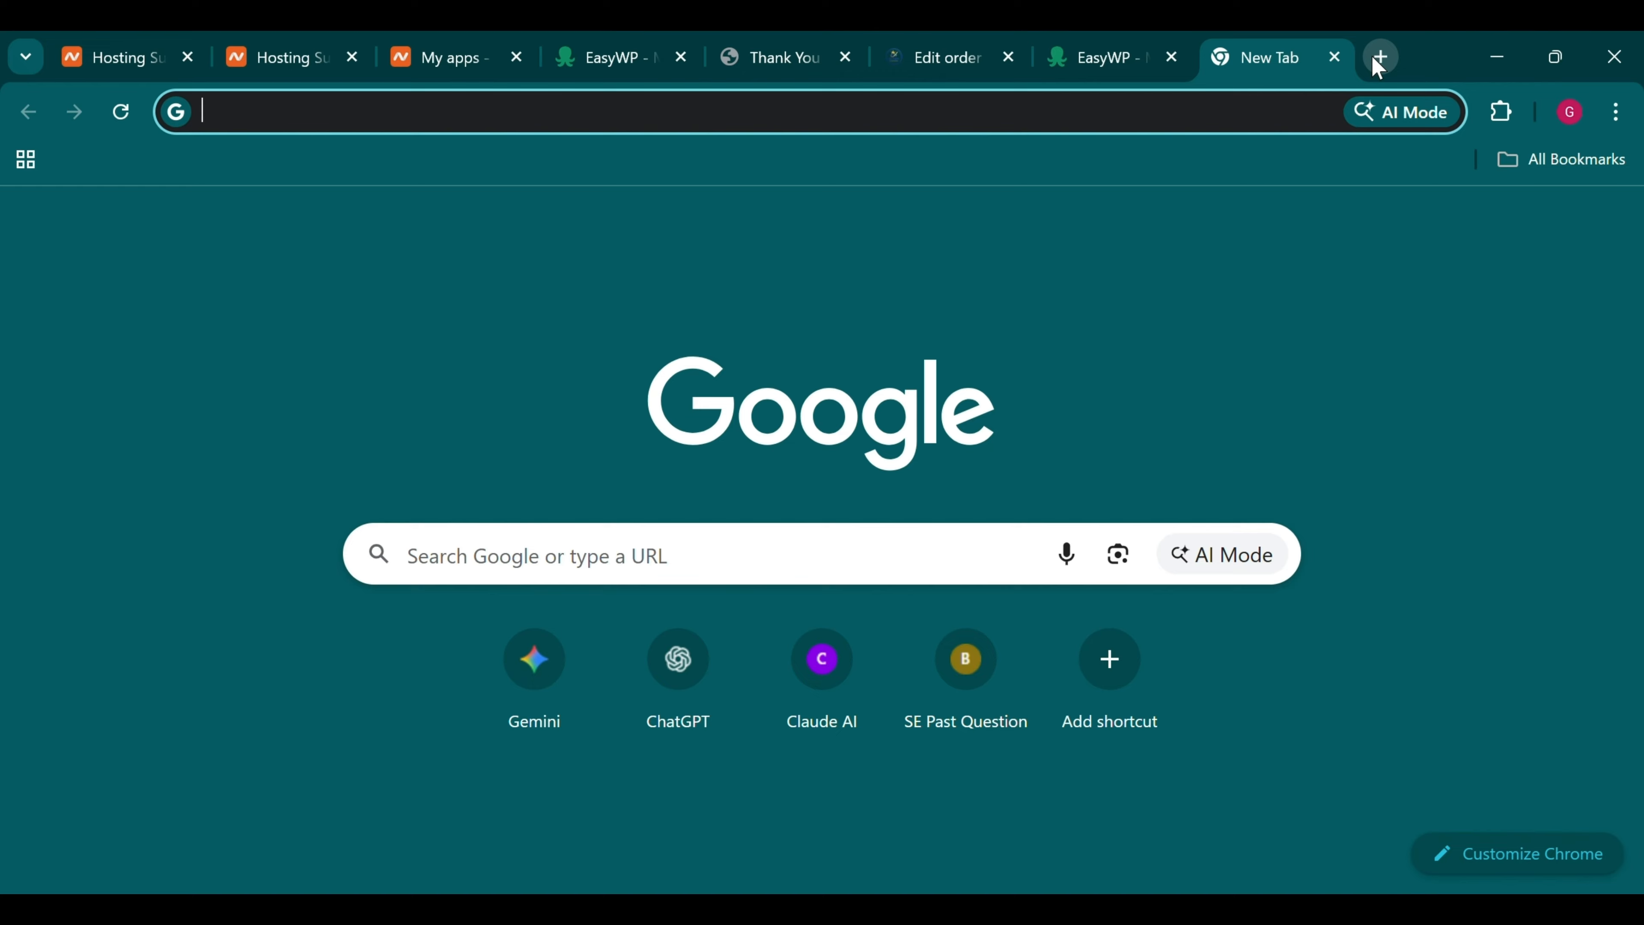
type("paystack")
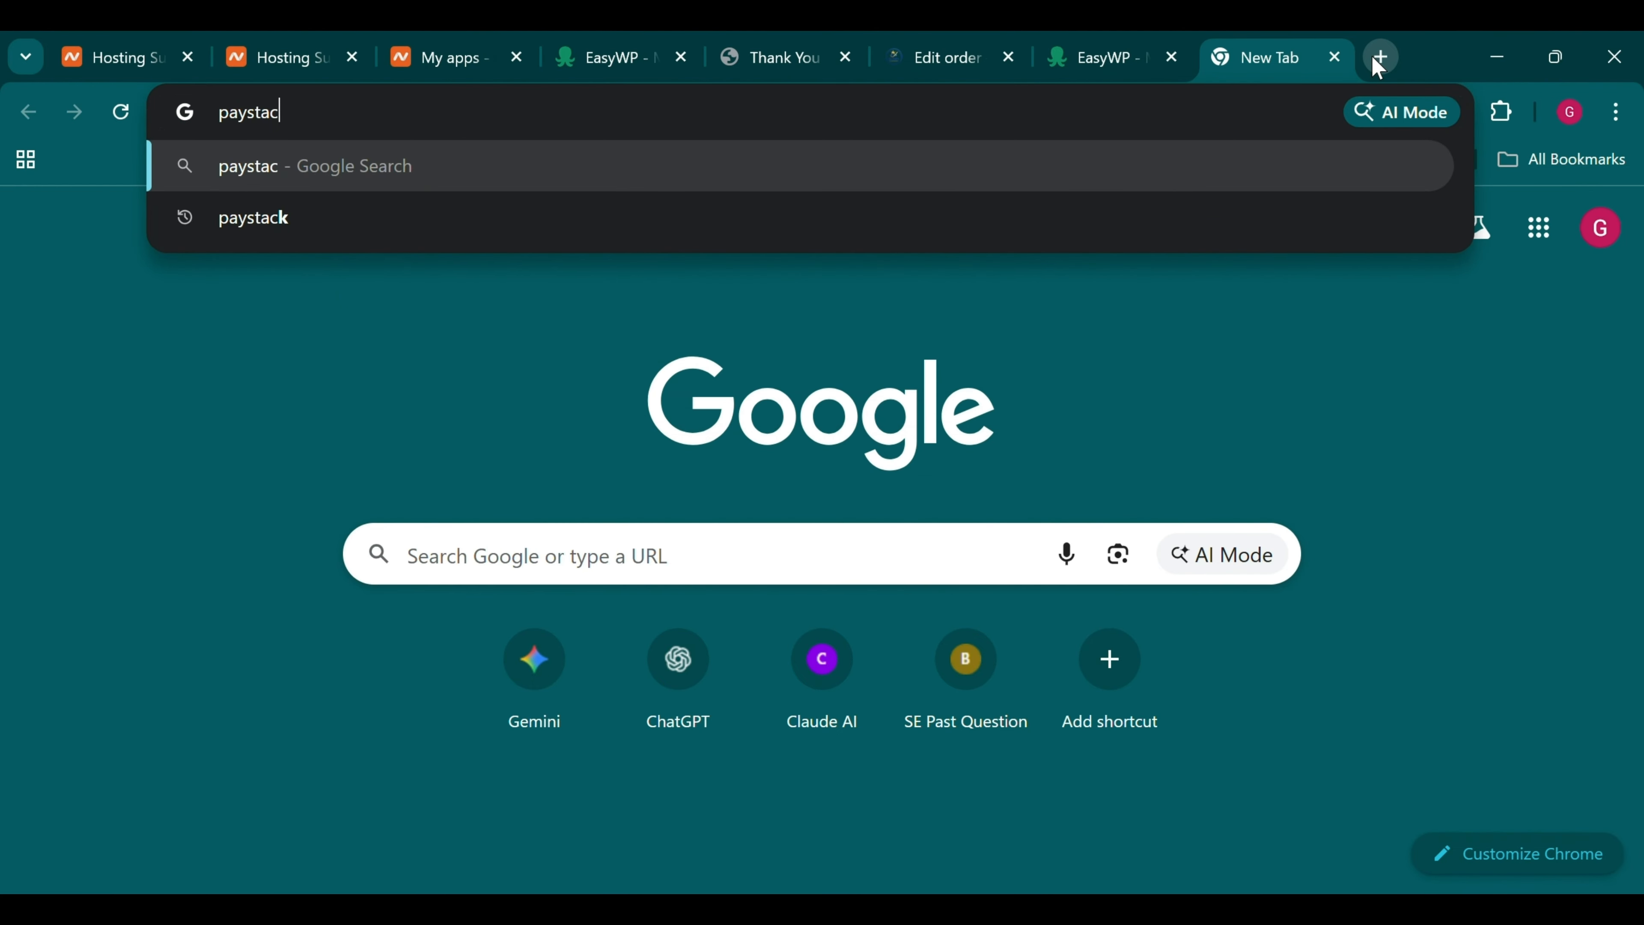
left_click(1182, 186)
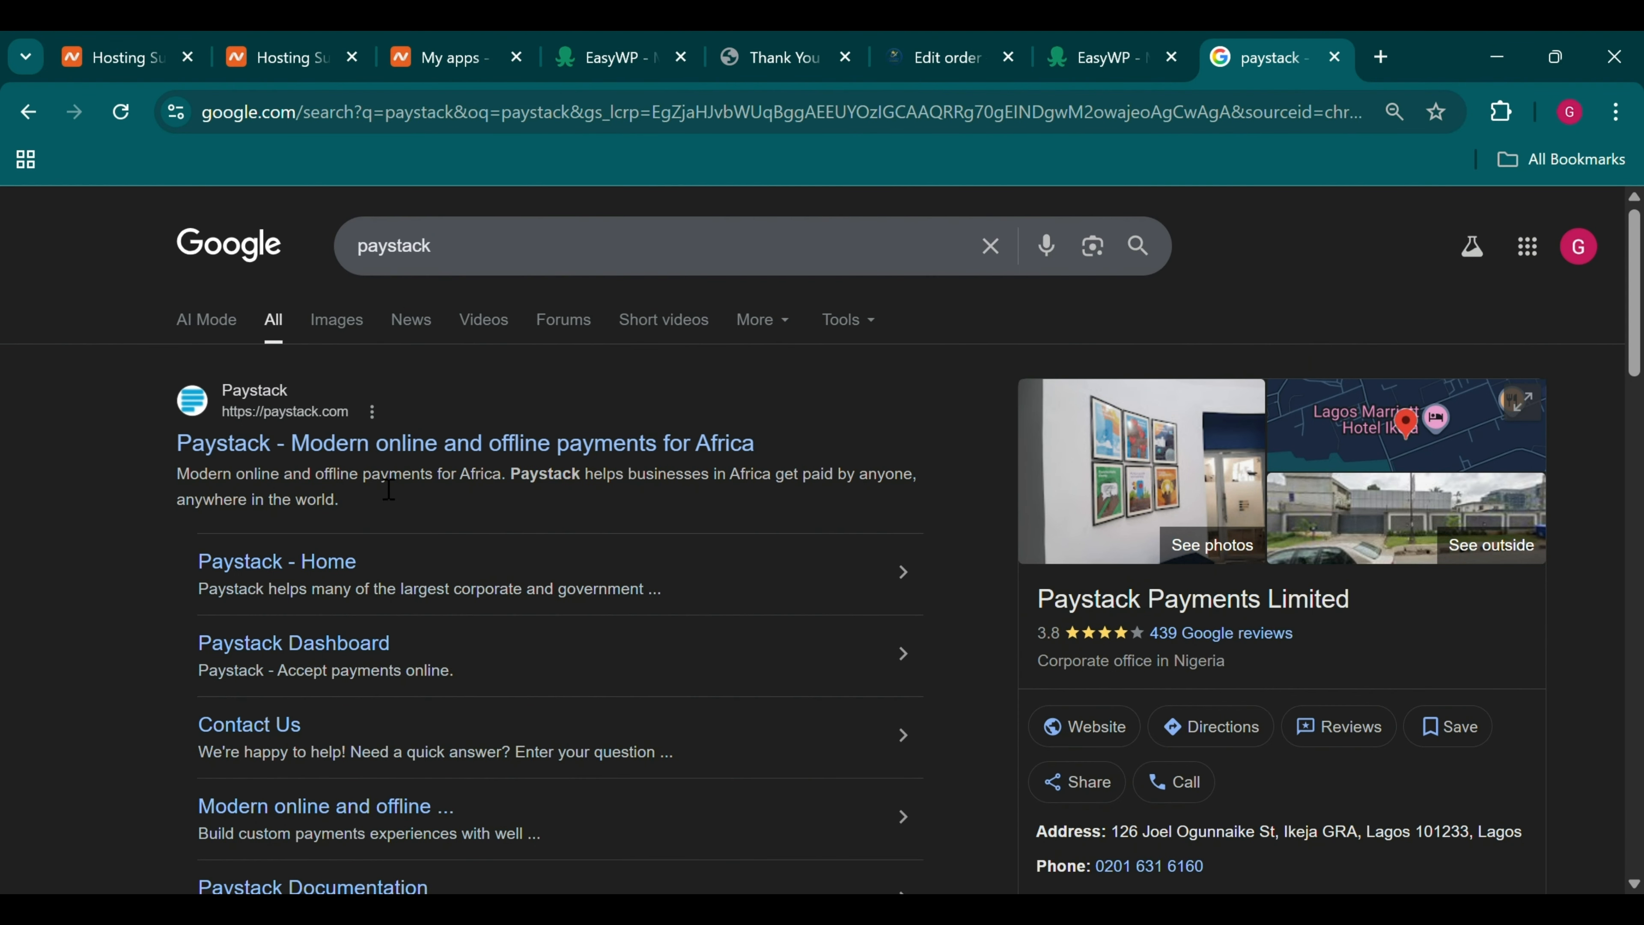
left_click(364, 444)
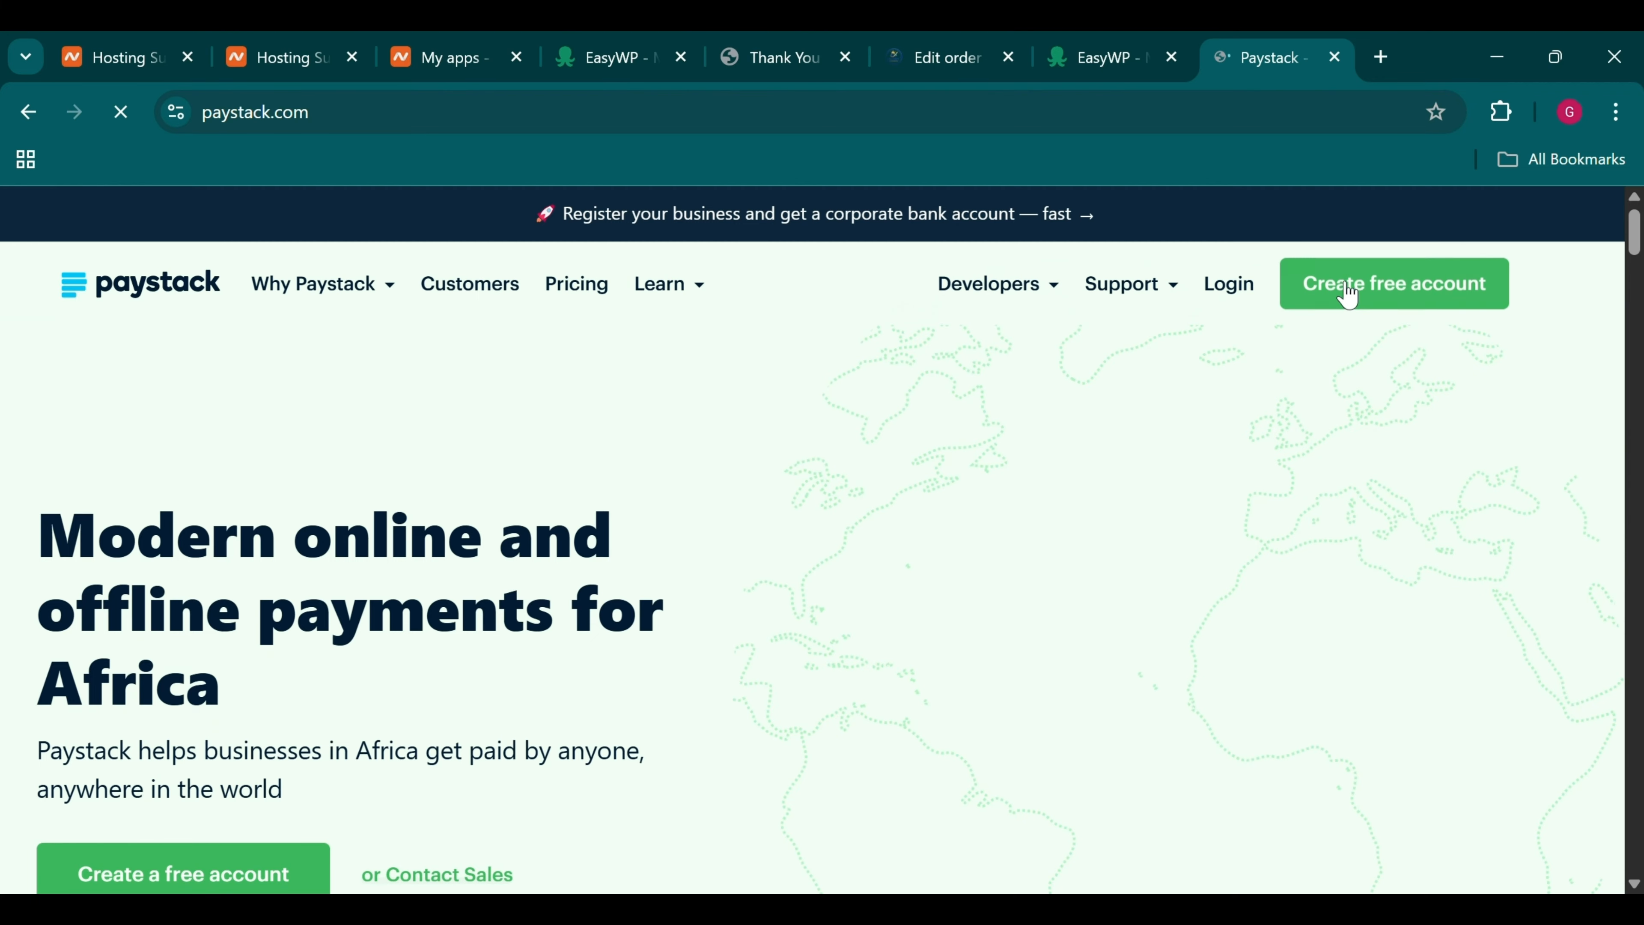
Open Paystack's Create free account form for Nigeria and start typing the business name
left_click(1348, 295)
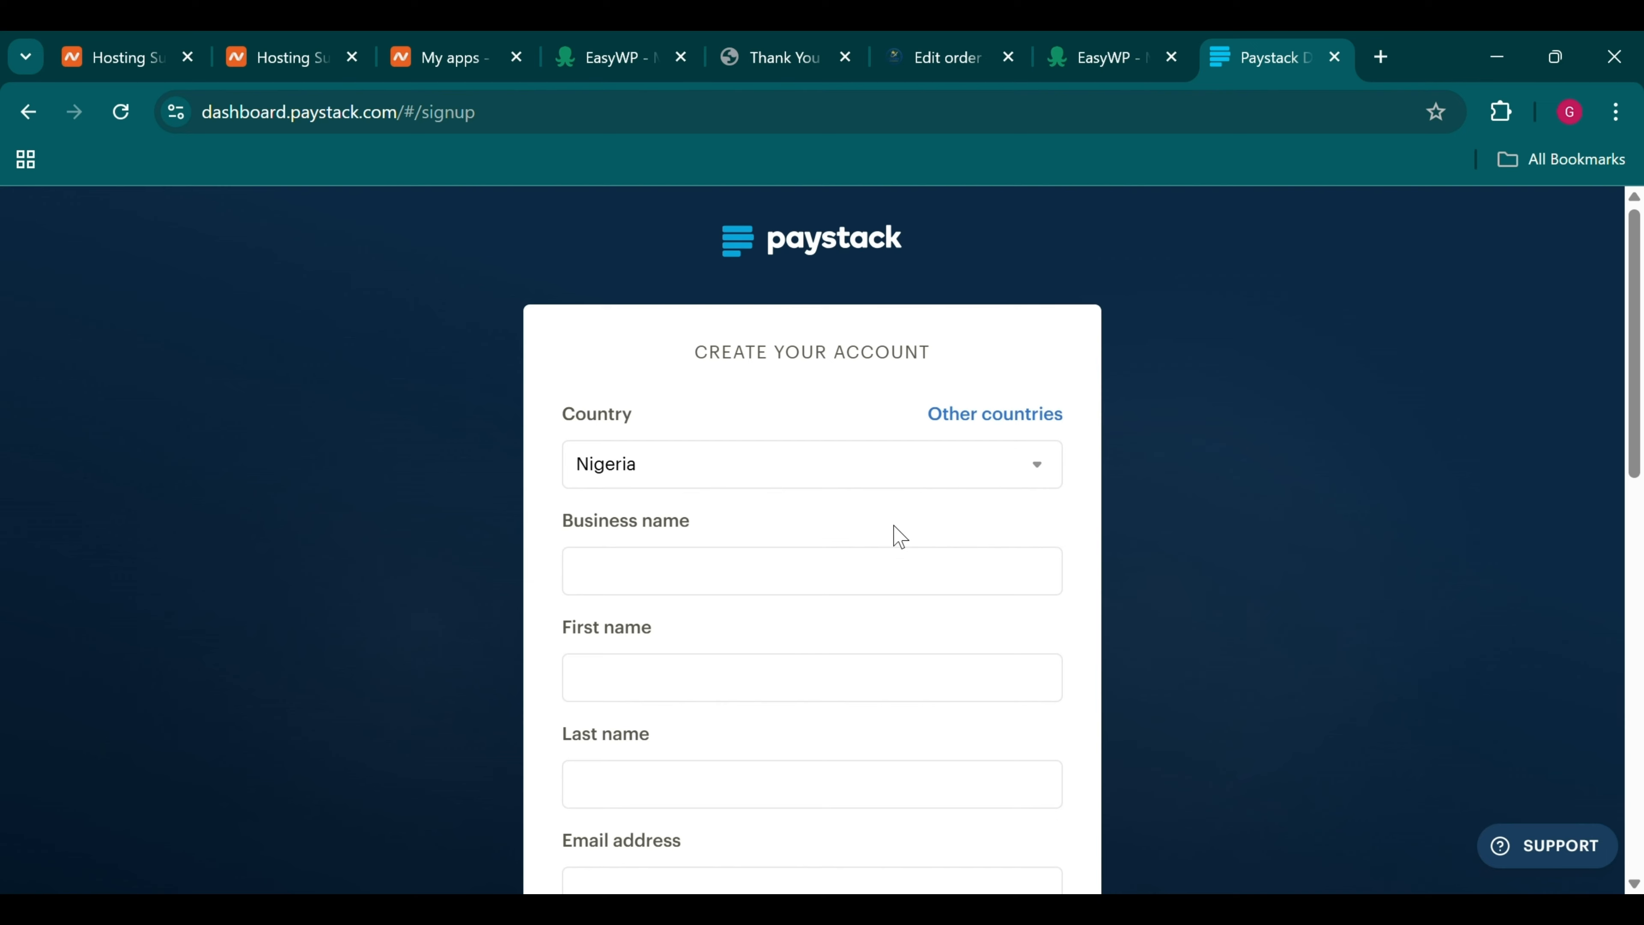
left_click(786, 588)
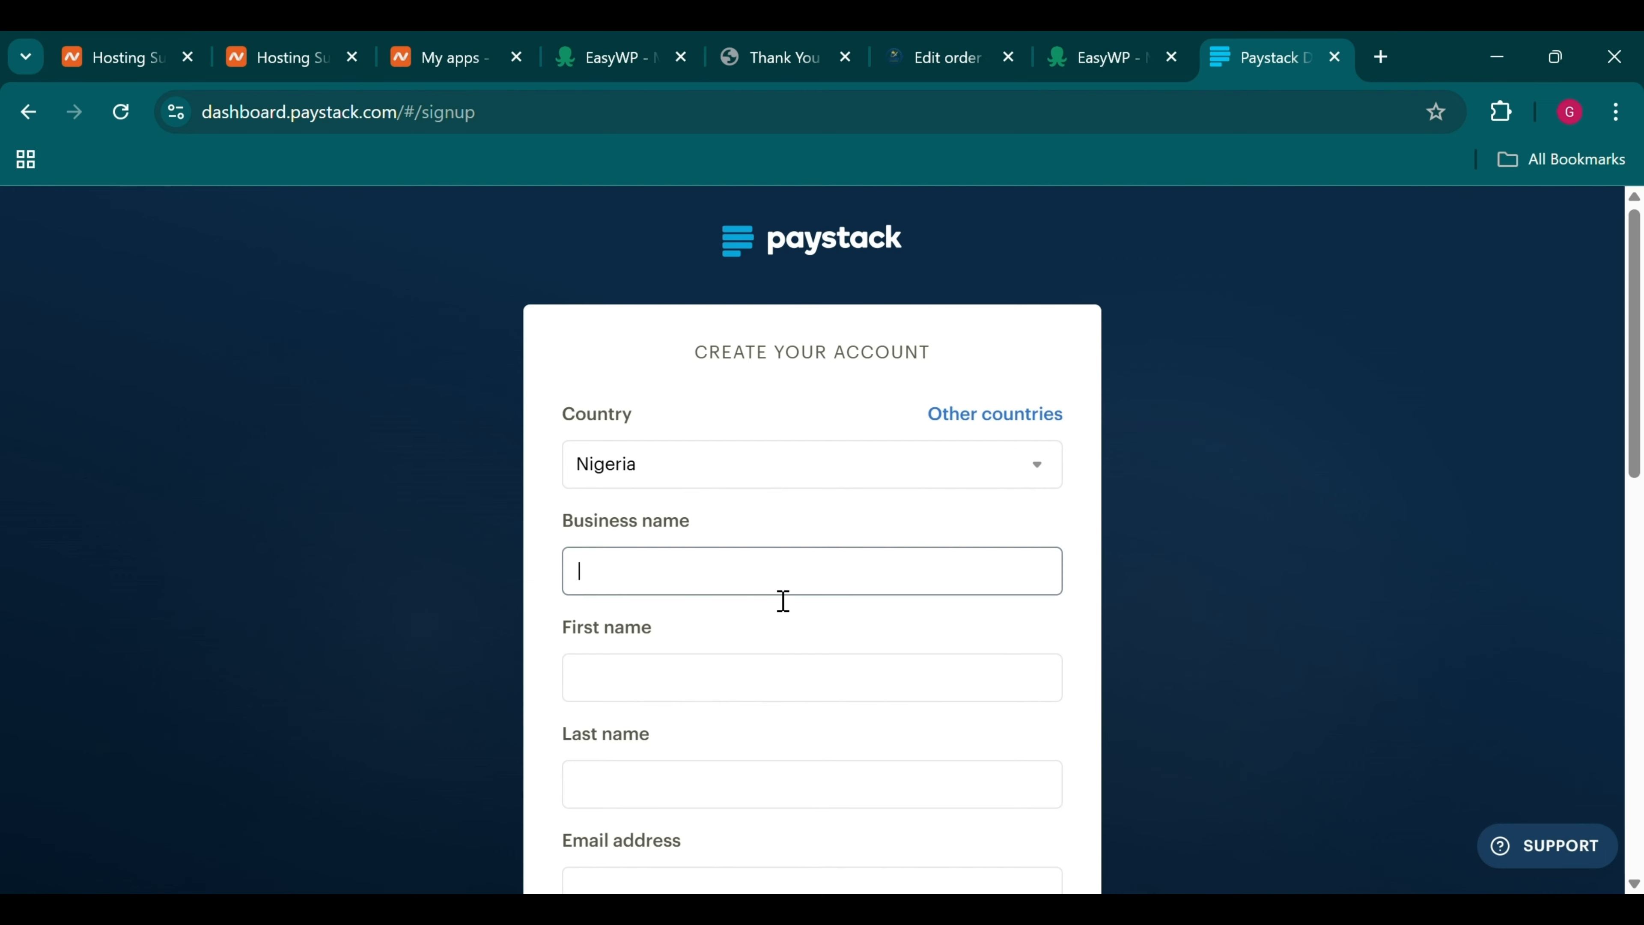
type("Glory'")
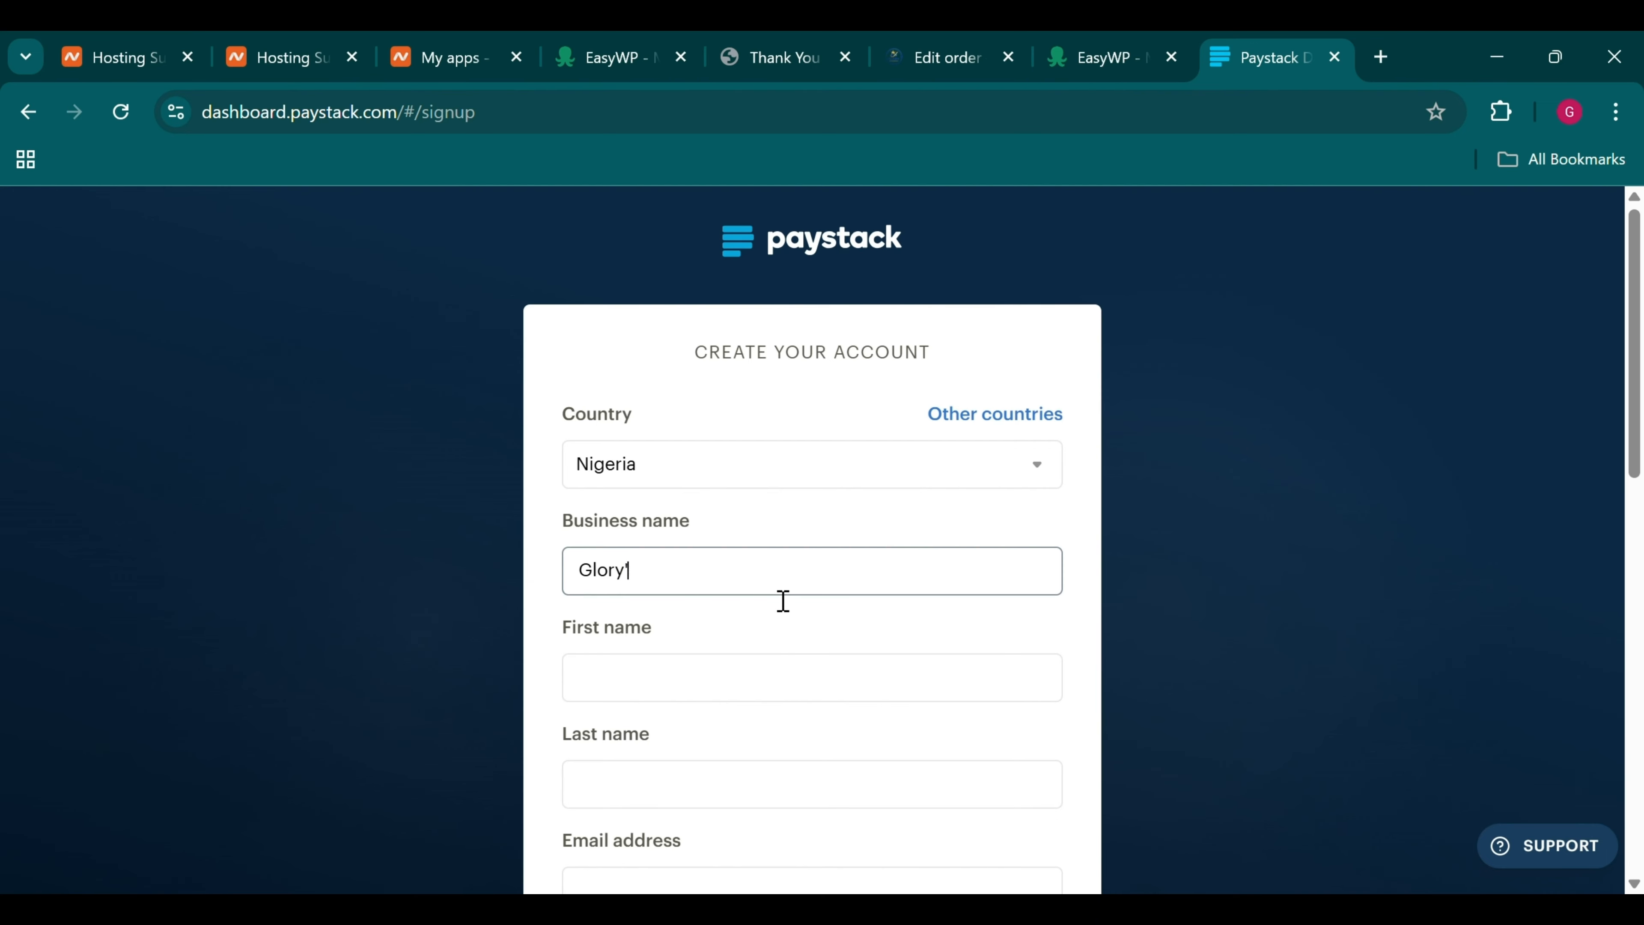
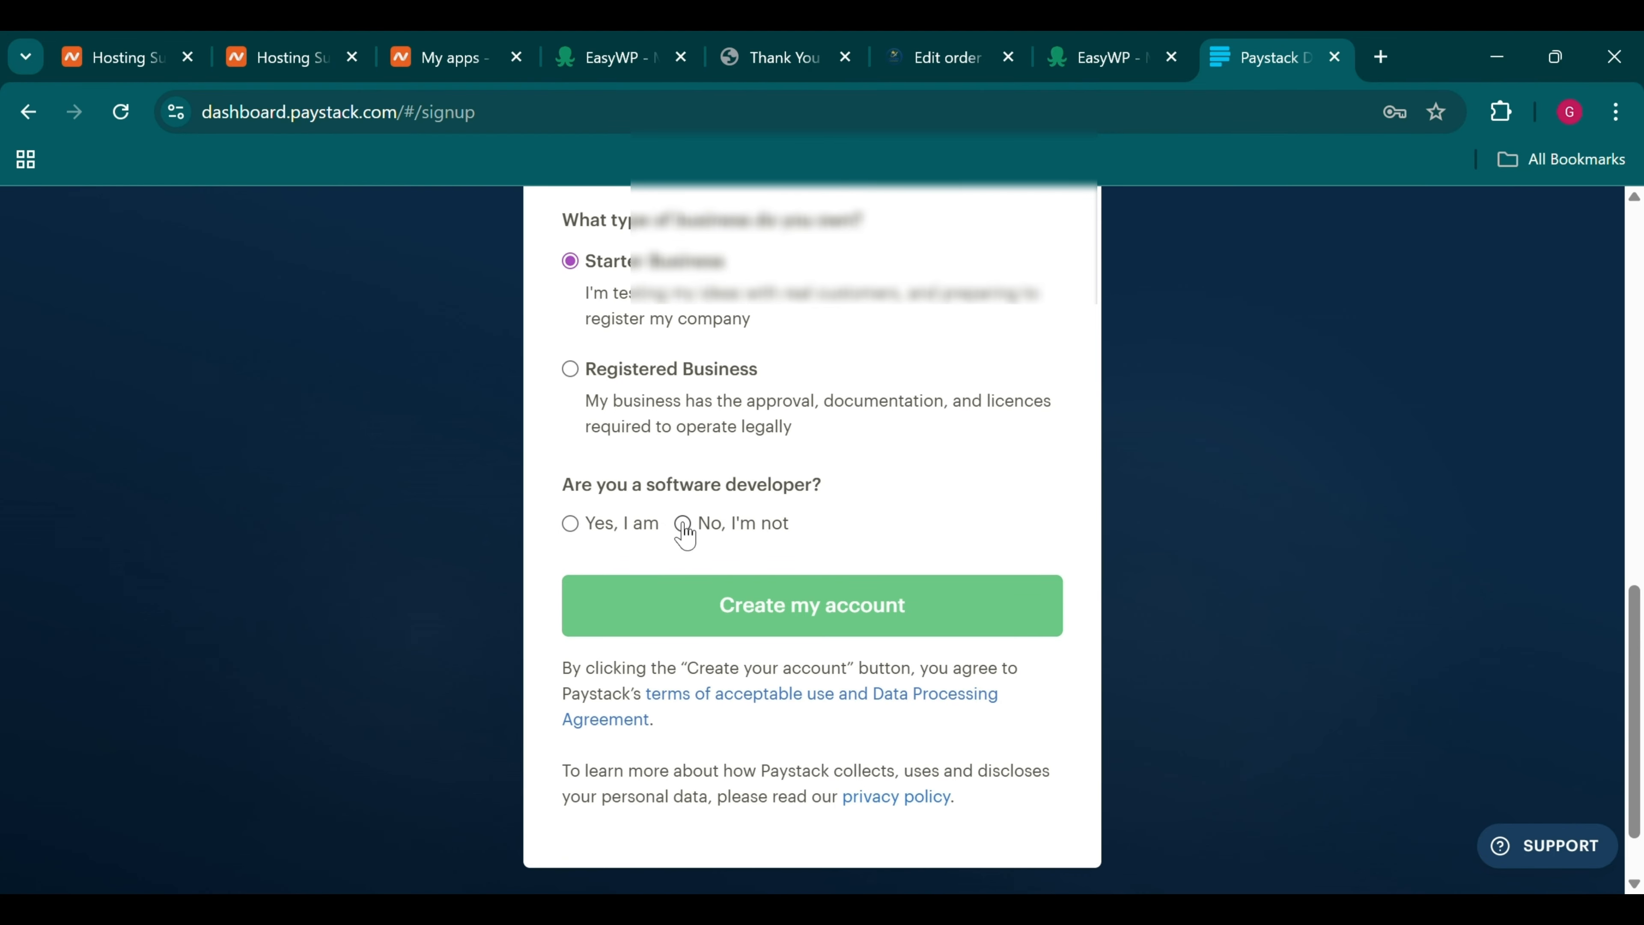
Answer 'Yes, I am' to software developer and submit the Paystack signup to create the account
left_click(570, 524)
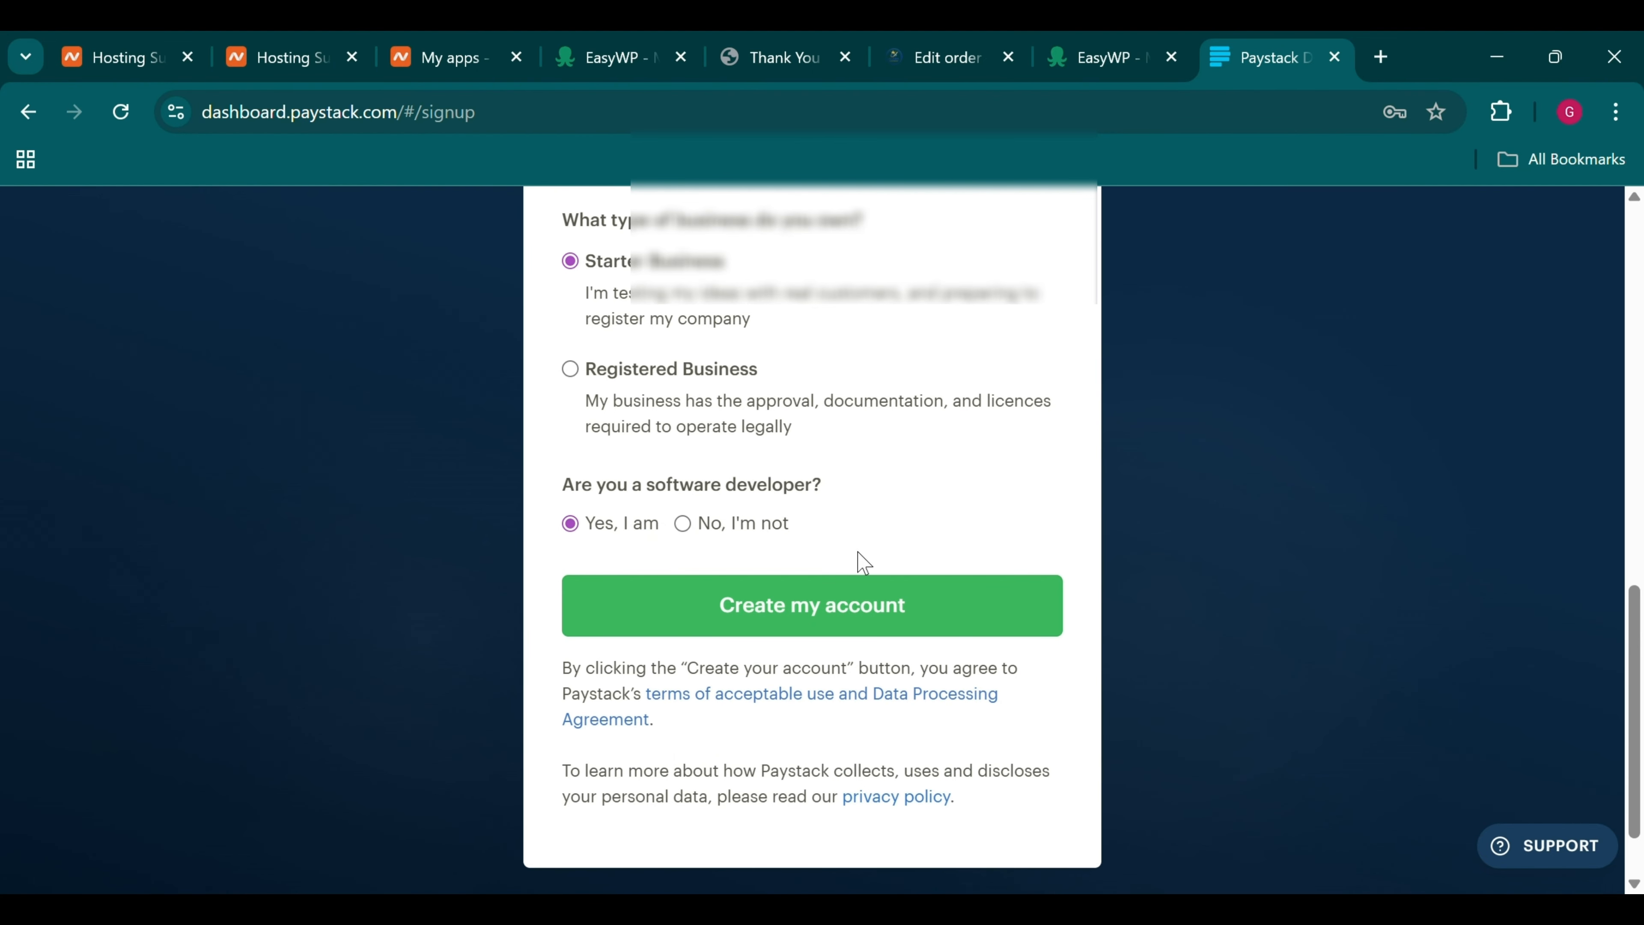
scroll(859, 558, "up", 2)
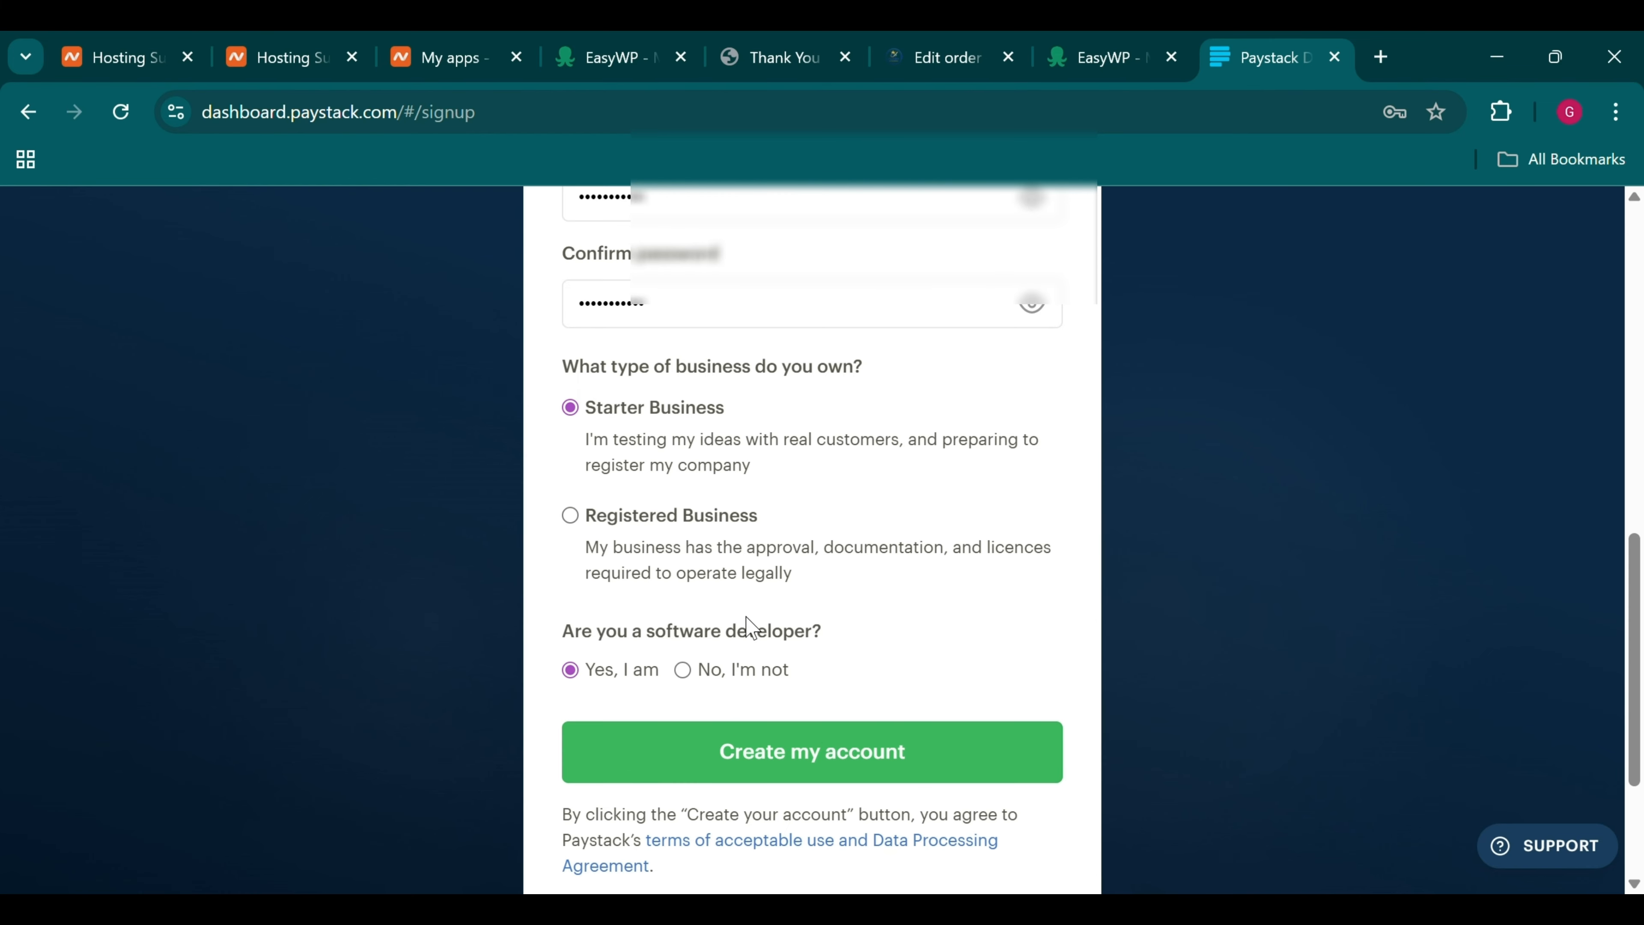
left_click(811, 776)
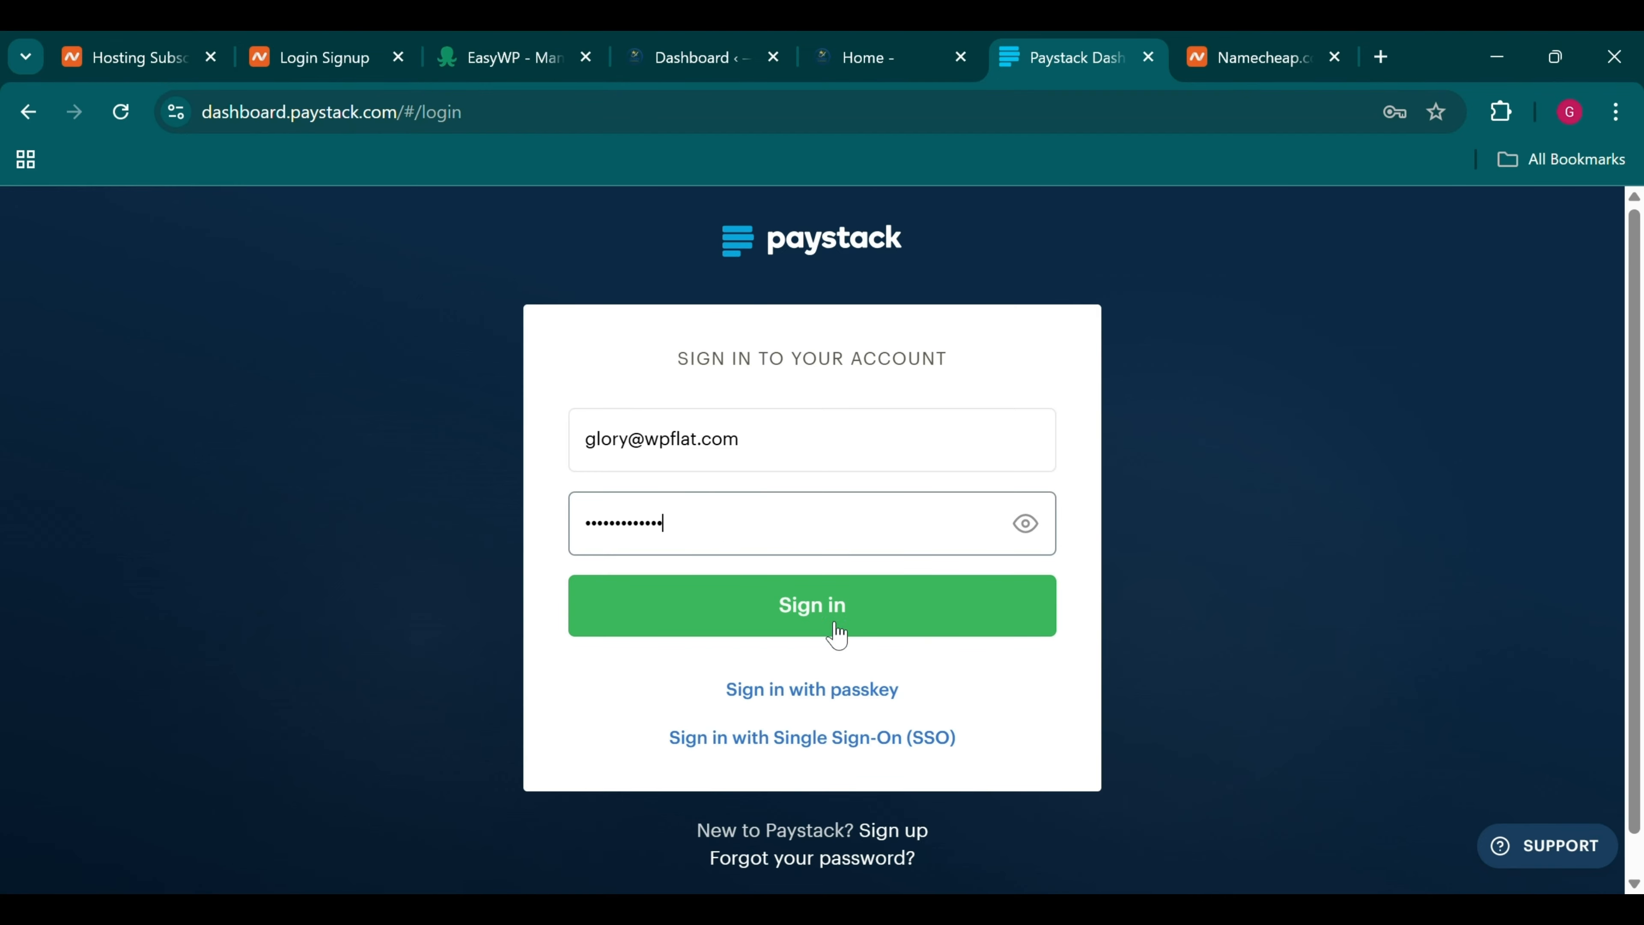
Sign in with the new account's credentials to reach the 6-digit verification code prompt
left_click(801, 605)
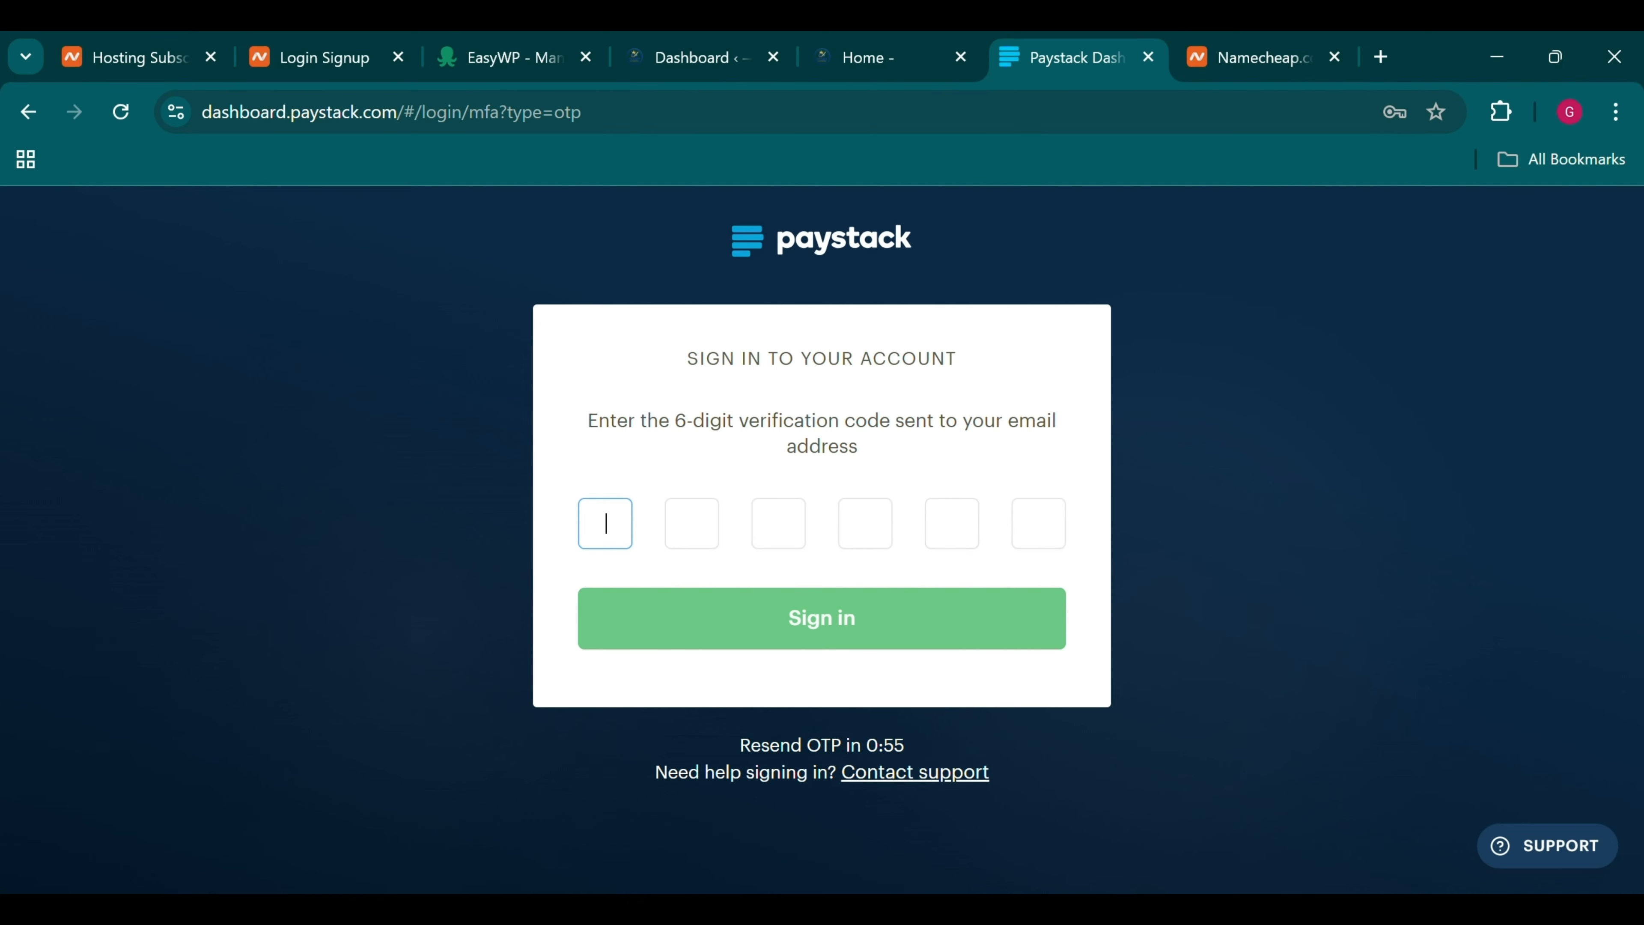
key("alt+Tab")
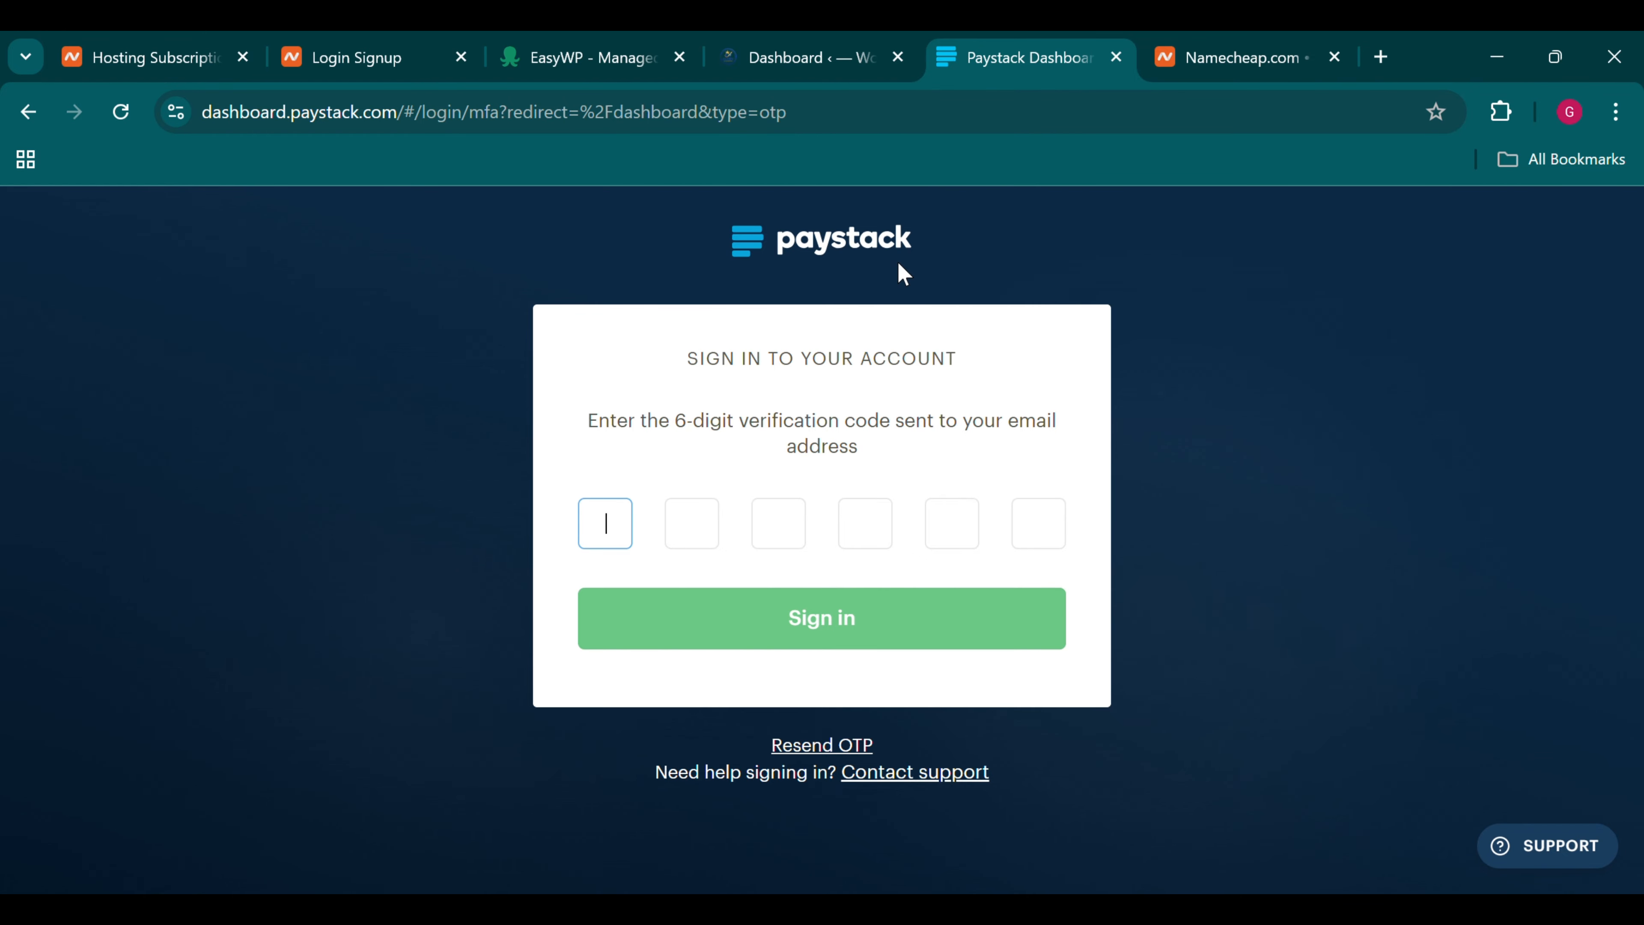
Check the EasyWP site's SSL Certificate details to confirm the Free Positive SSL is Active
left_click(611, 39)
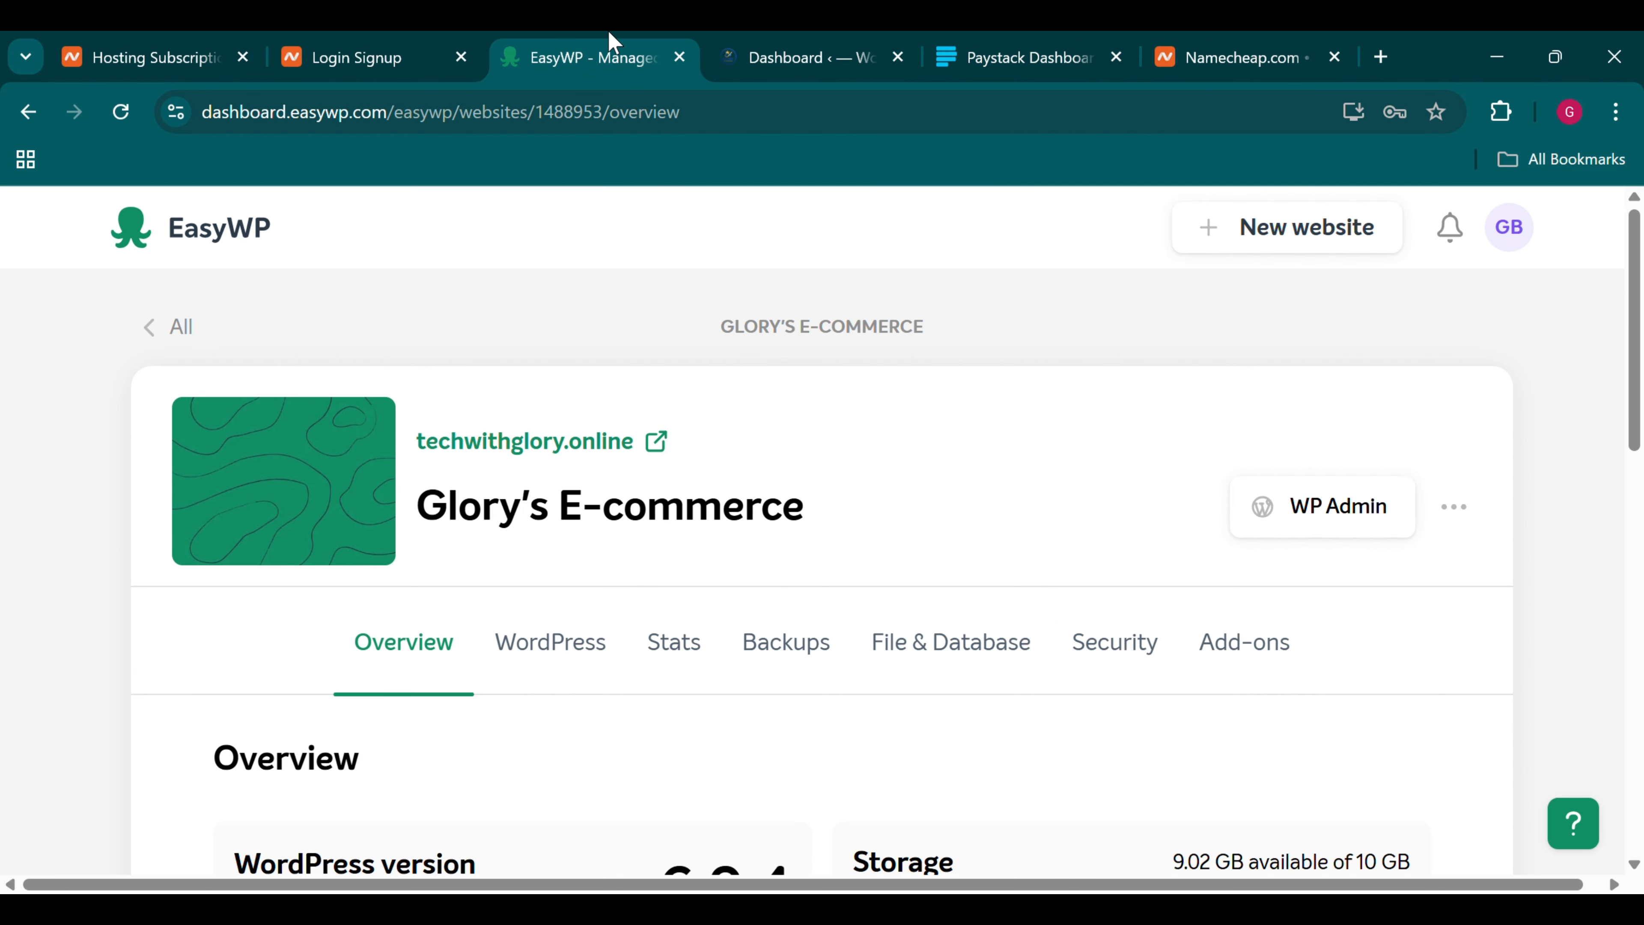
scroll(679, 463, "down", 10)
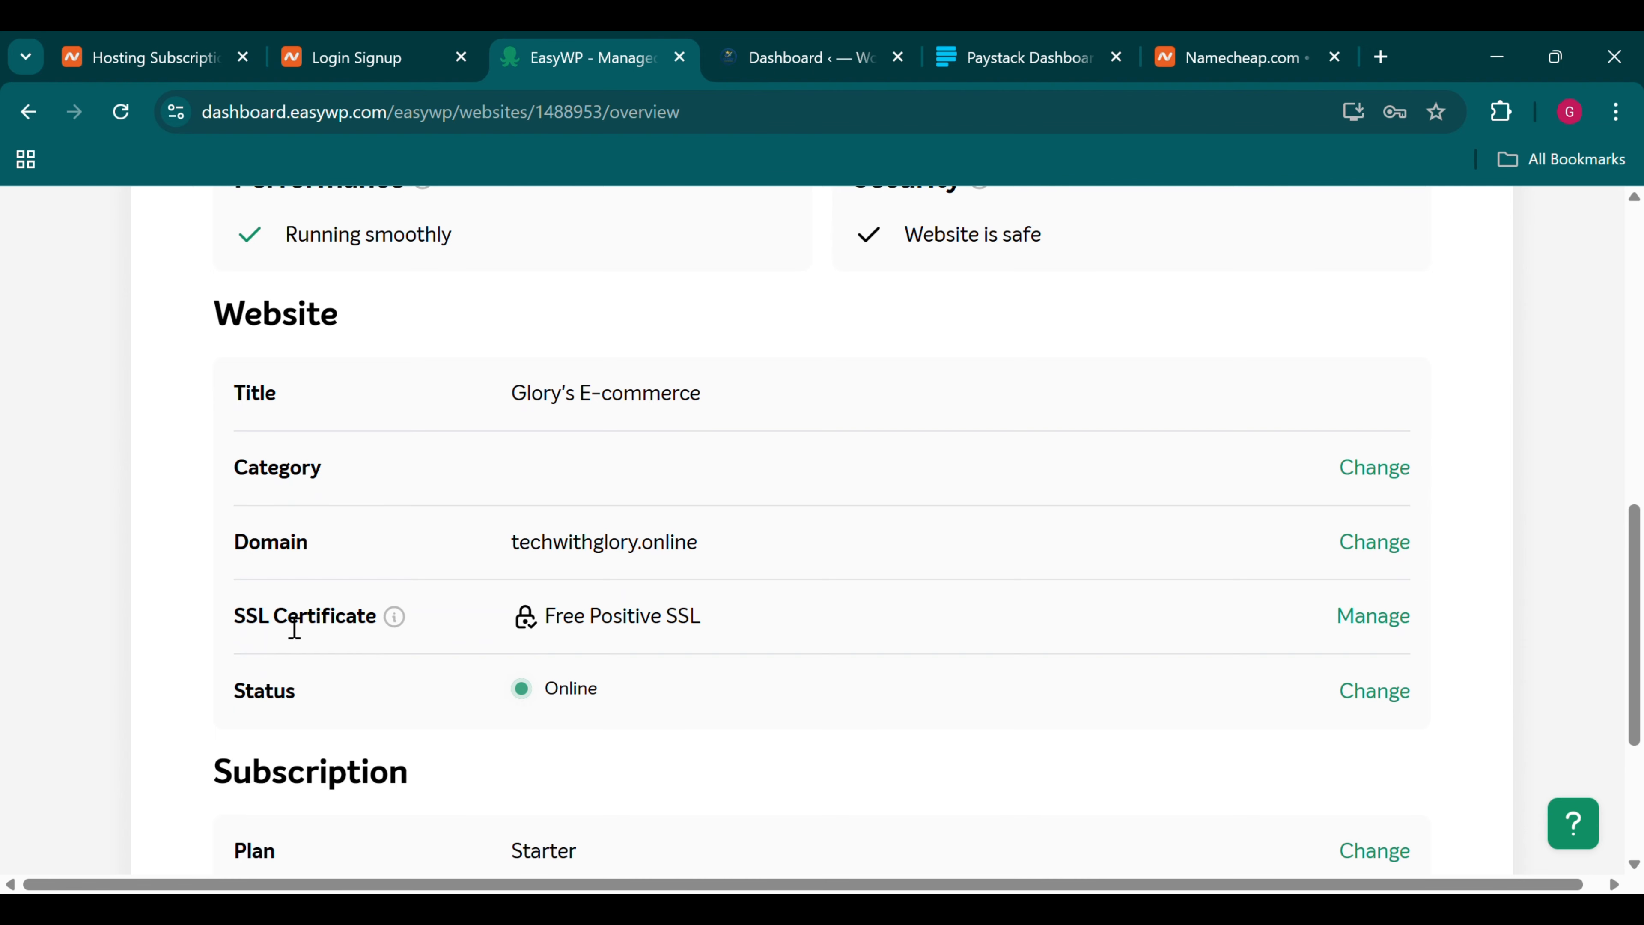
left_click(1392, 623)
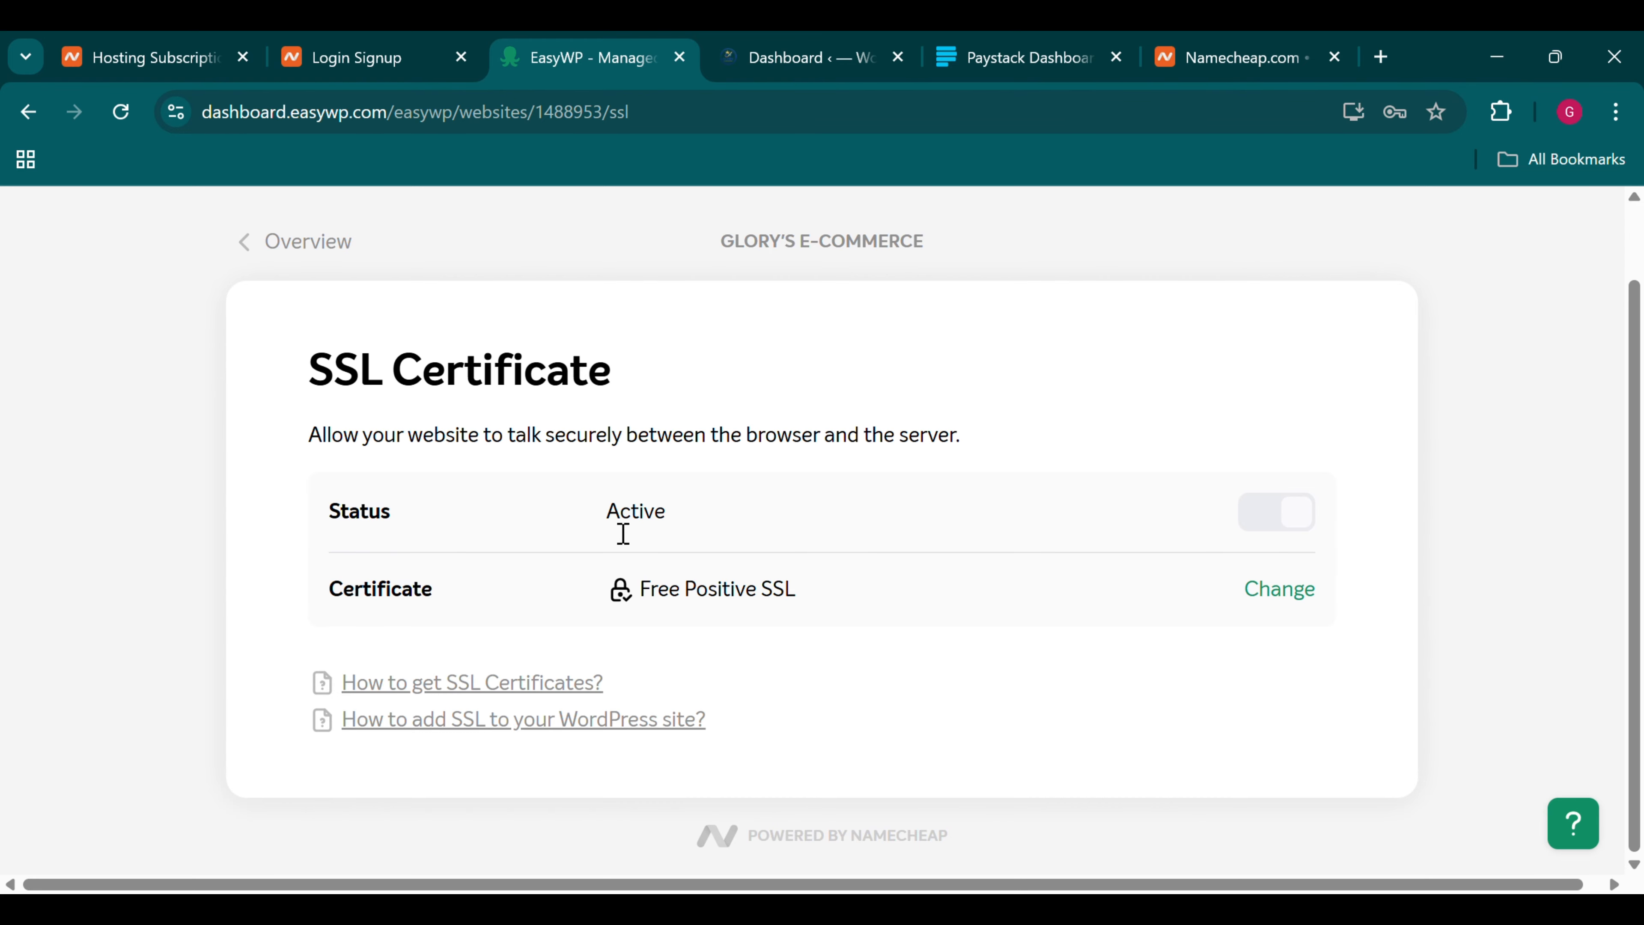
double_click(631, 515)
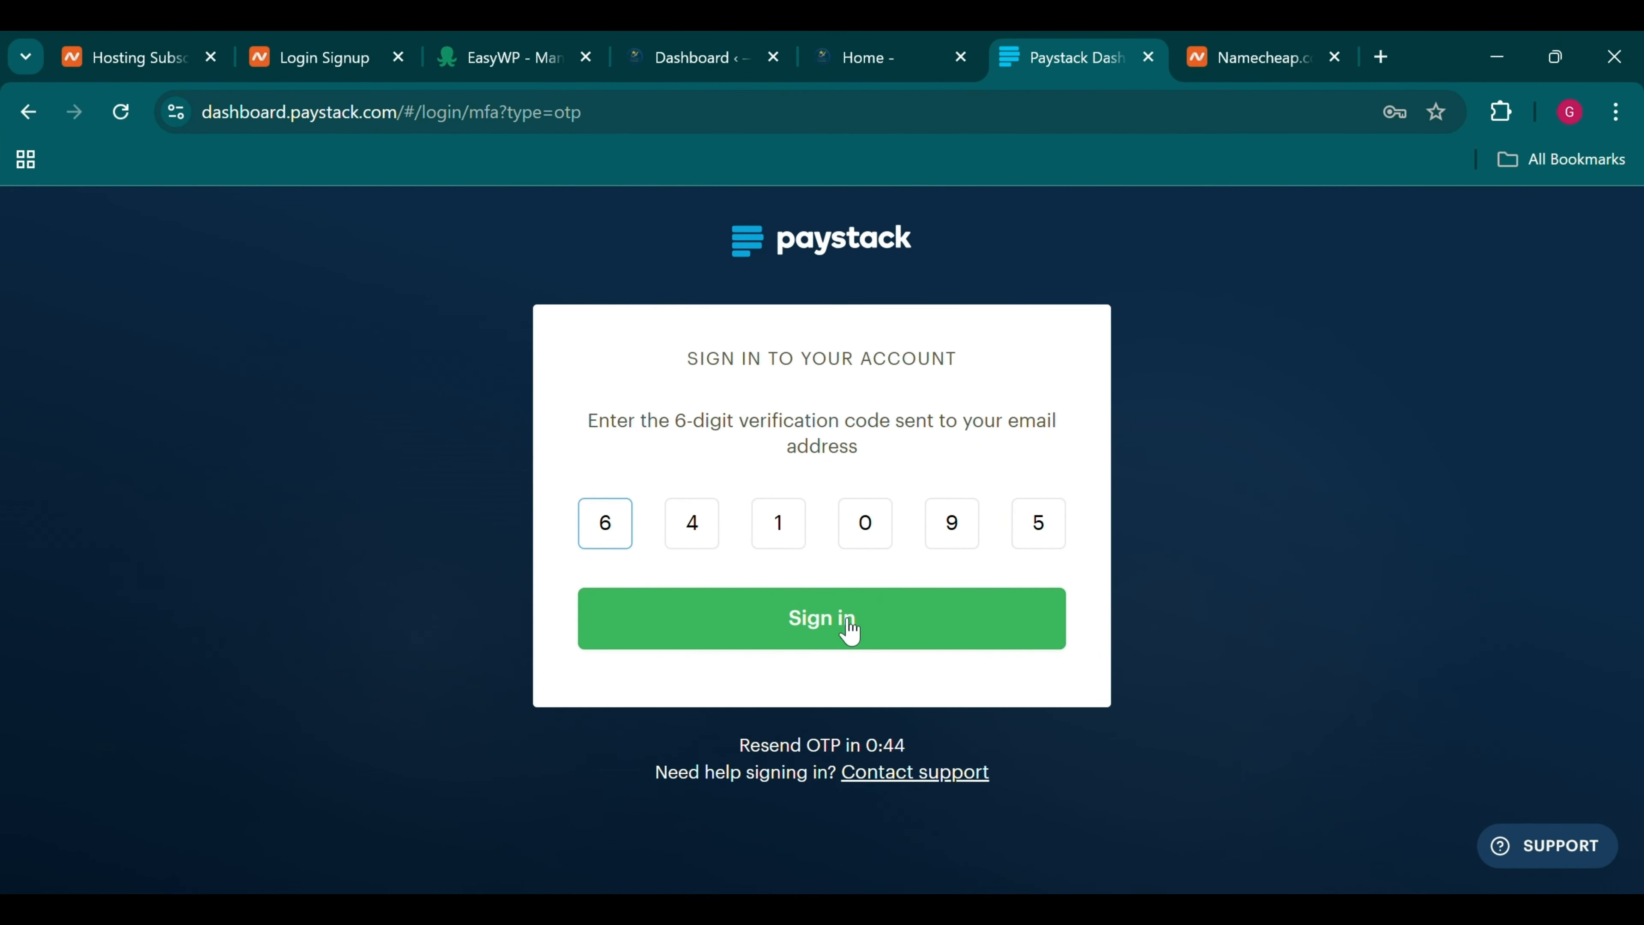
Submit the emailed verification code to sign in and dismiss the Welcome to Paystack notice
left_click(850, 628)
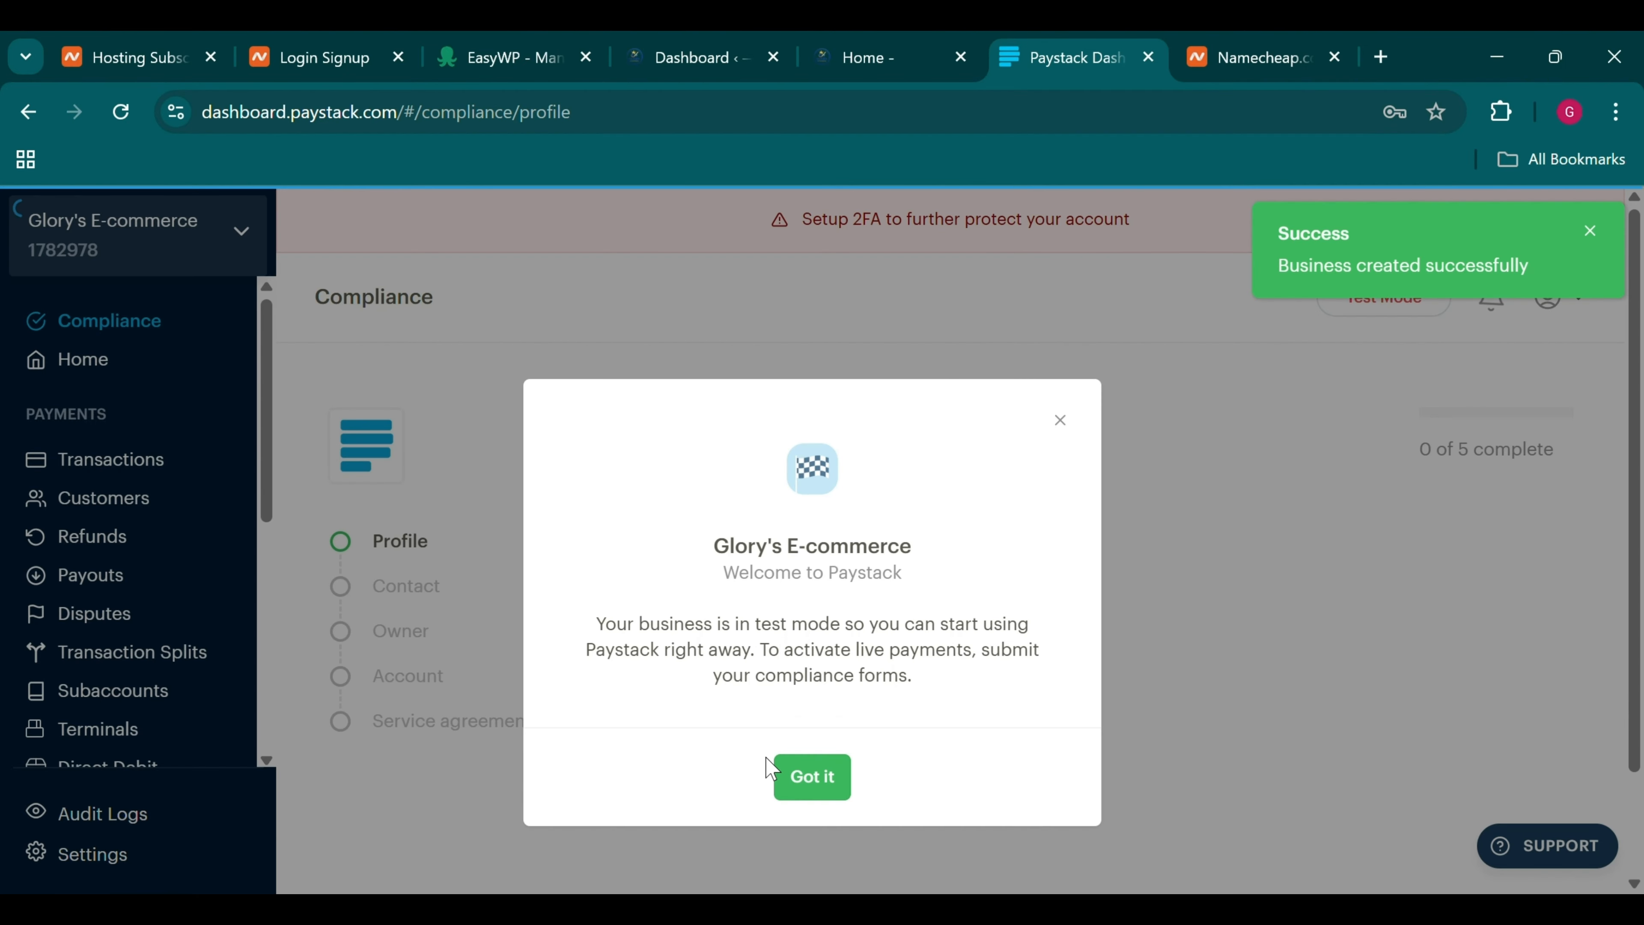
left_click(810, 776)
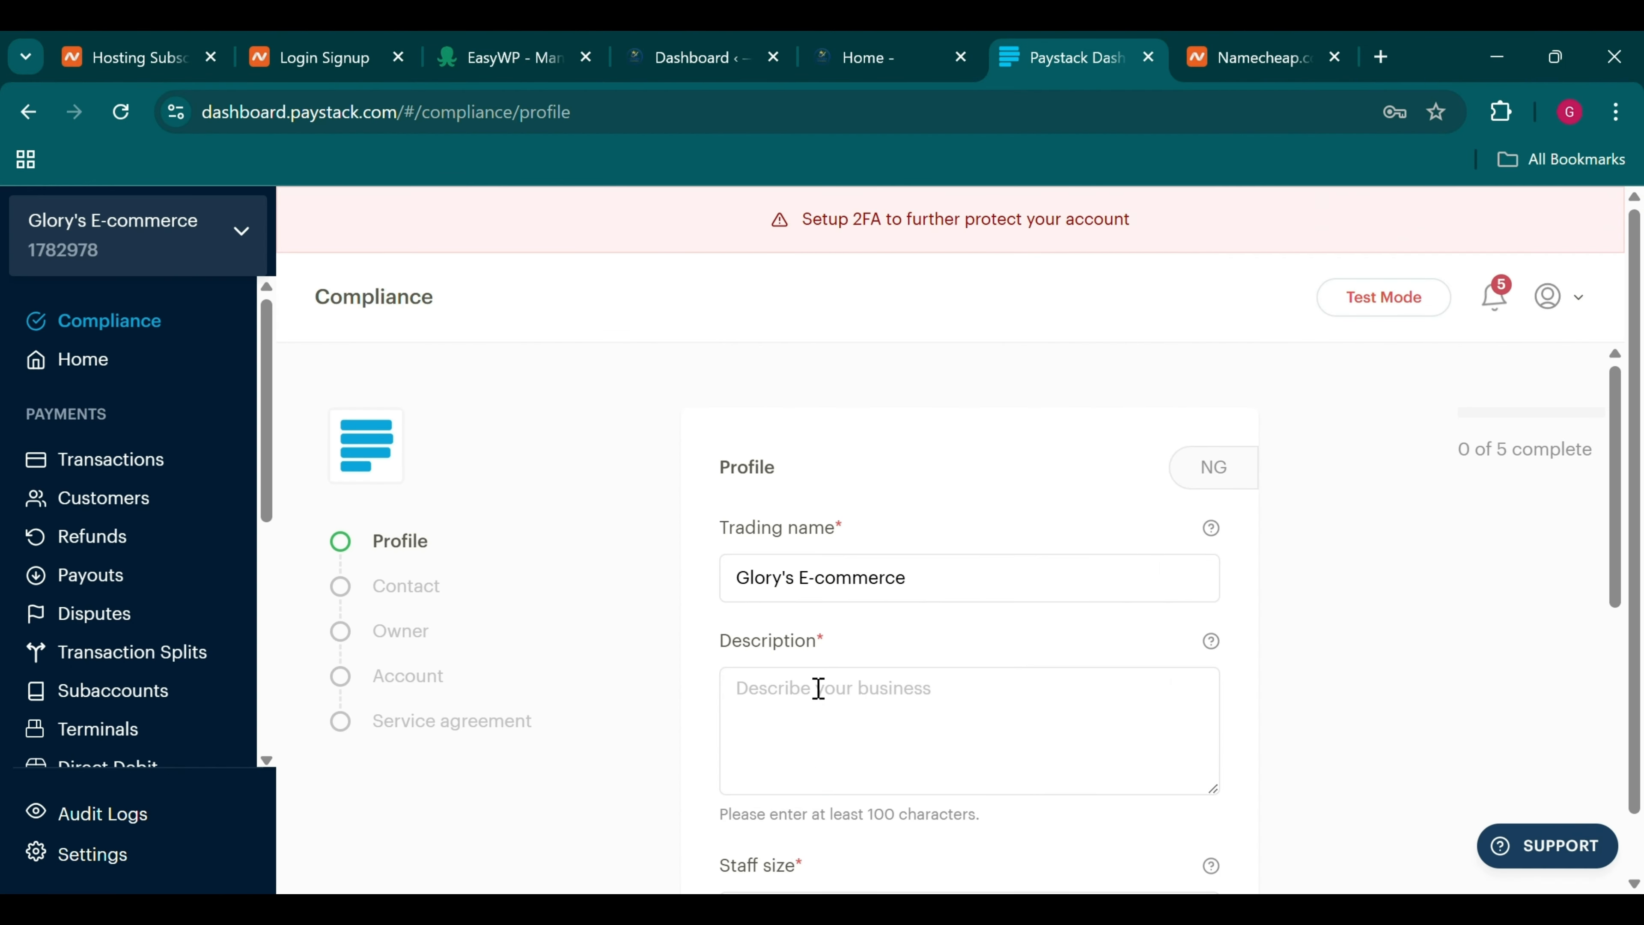
scroll(840, 558, "down", 5)
scroll(844, 558, "up", 5)
Save the business profile: 1-5 staff, NGN 500,000 projected sales, Starter Business
scroll(844, 559, "down", 5)
scroll(844, 558, "up", 2)
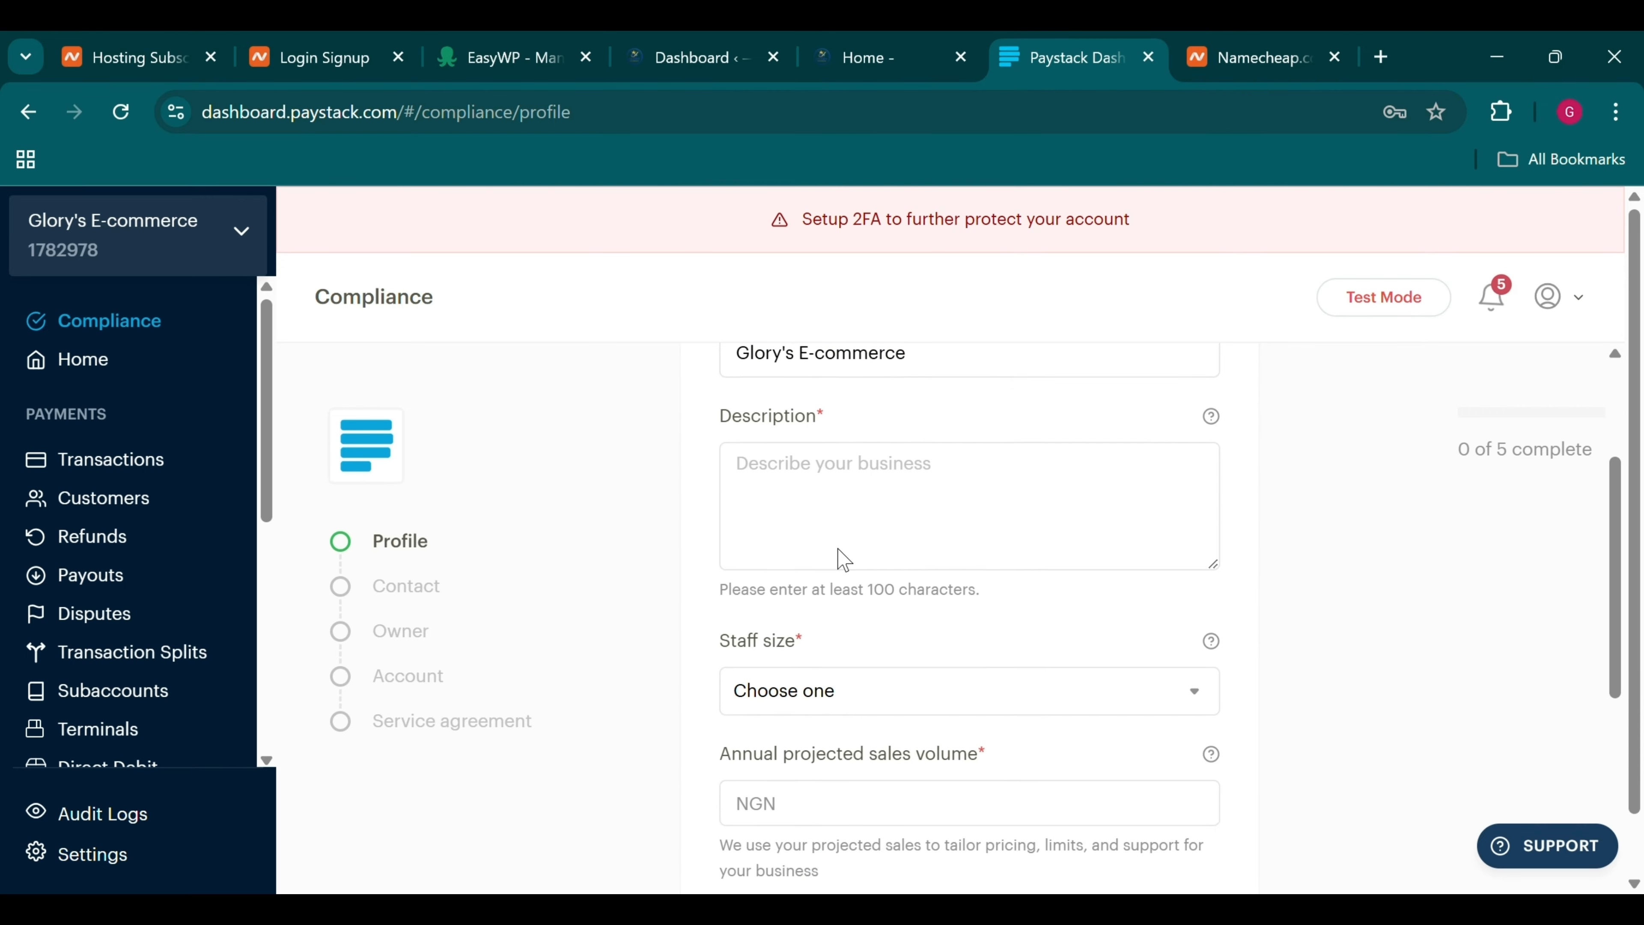
scroll(844, 559, "up", 3)
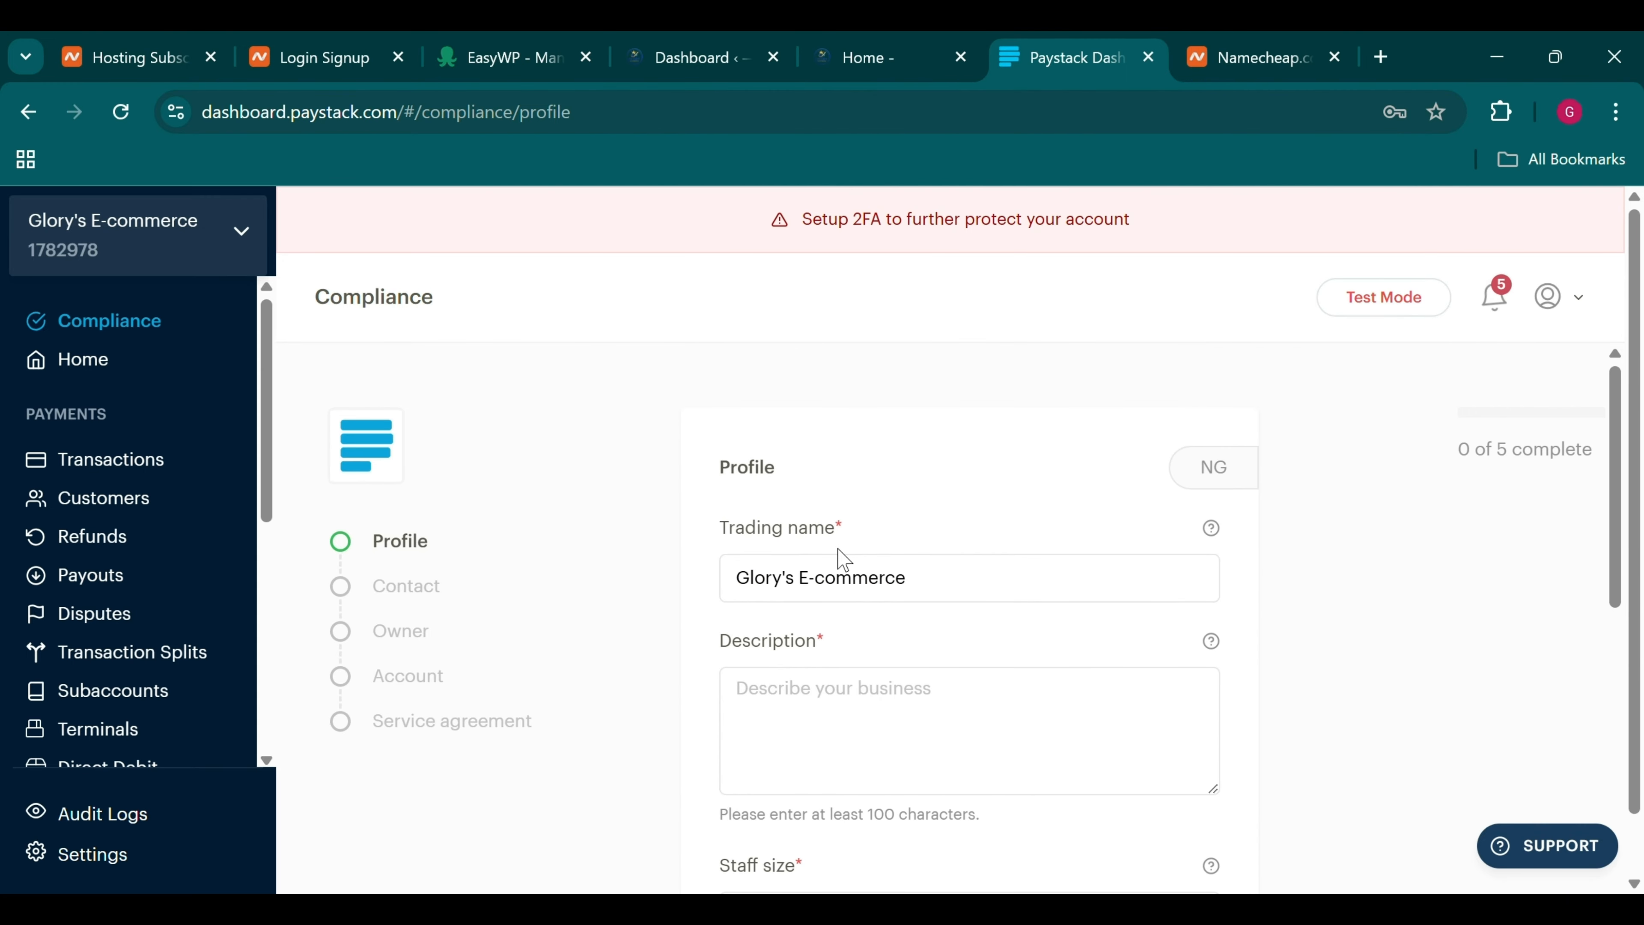
scroll(843, 559, "down", 3)
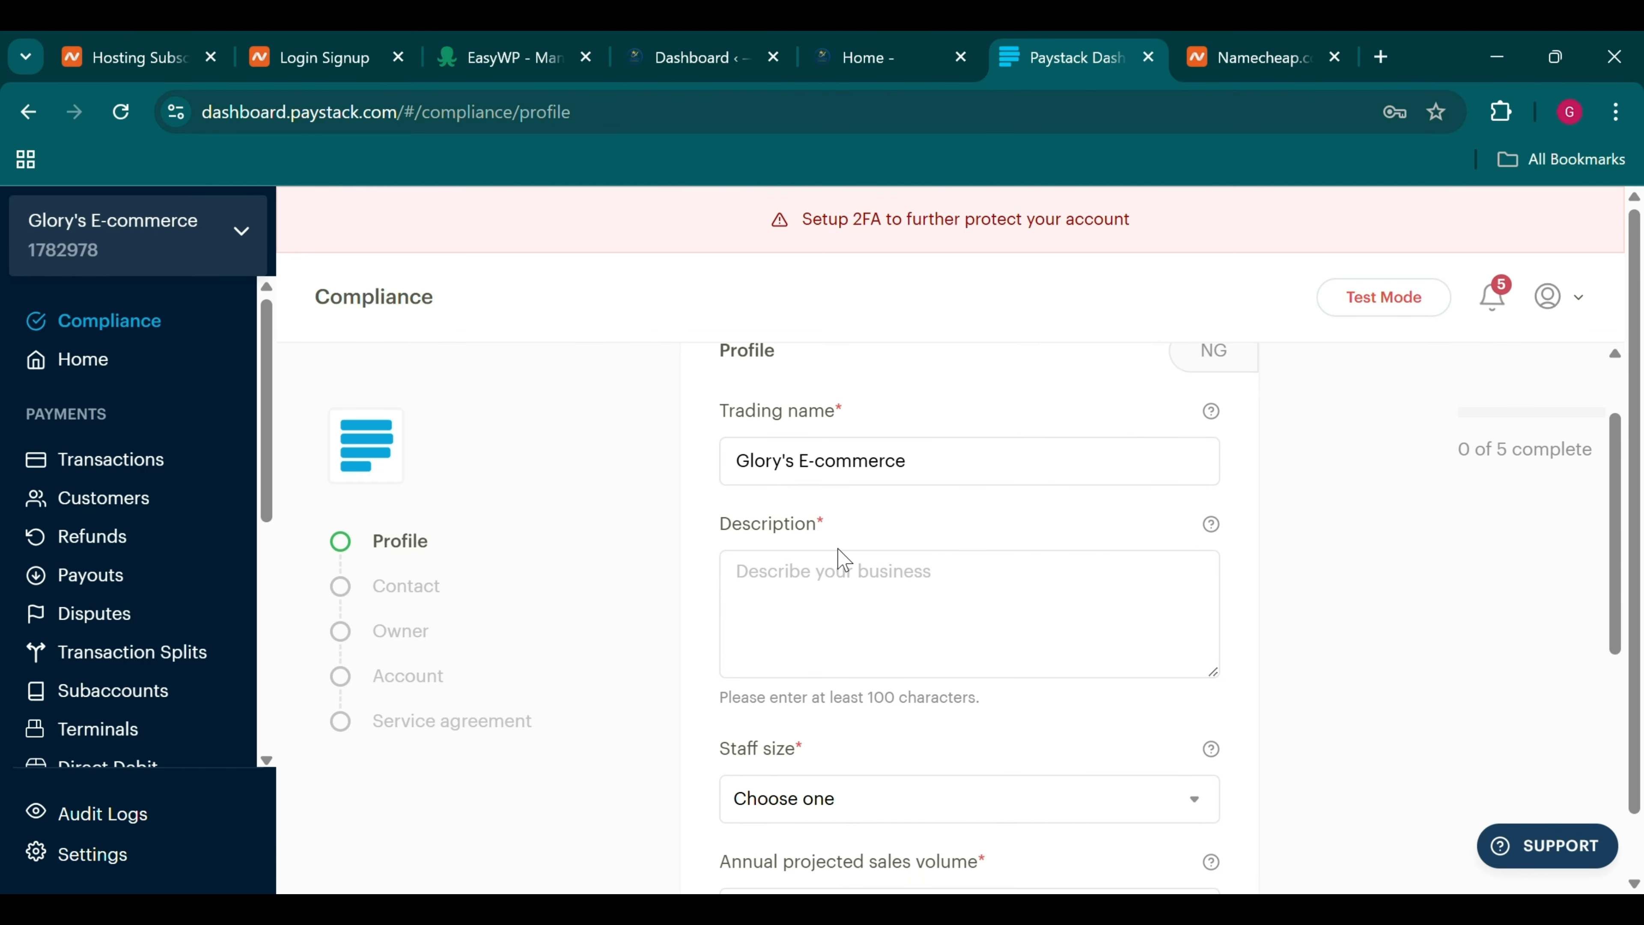
scroll(844, 559, "down", 5)
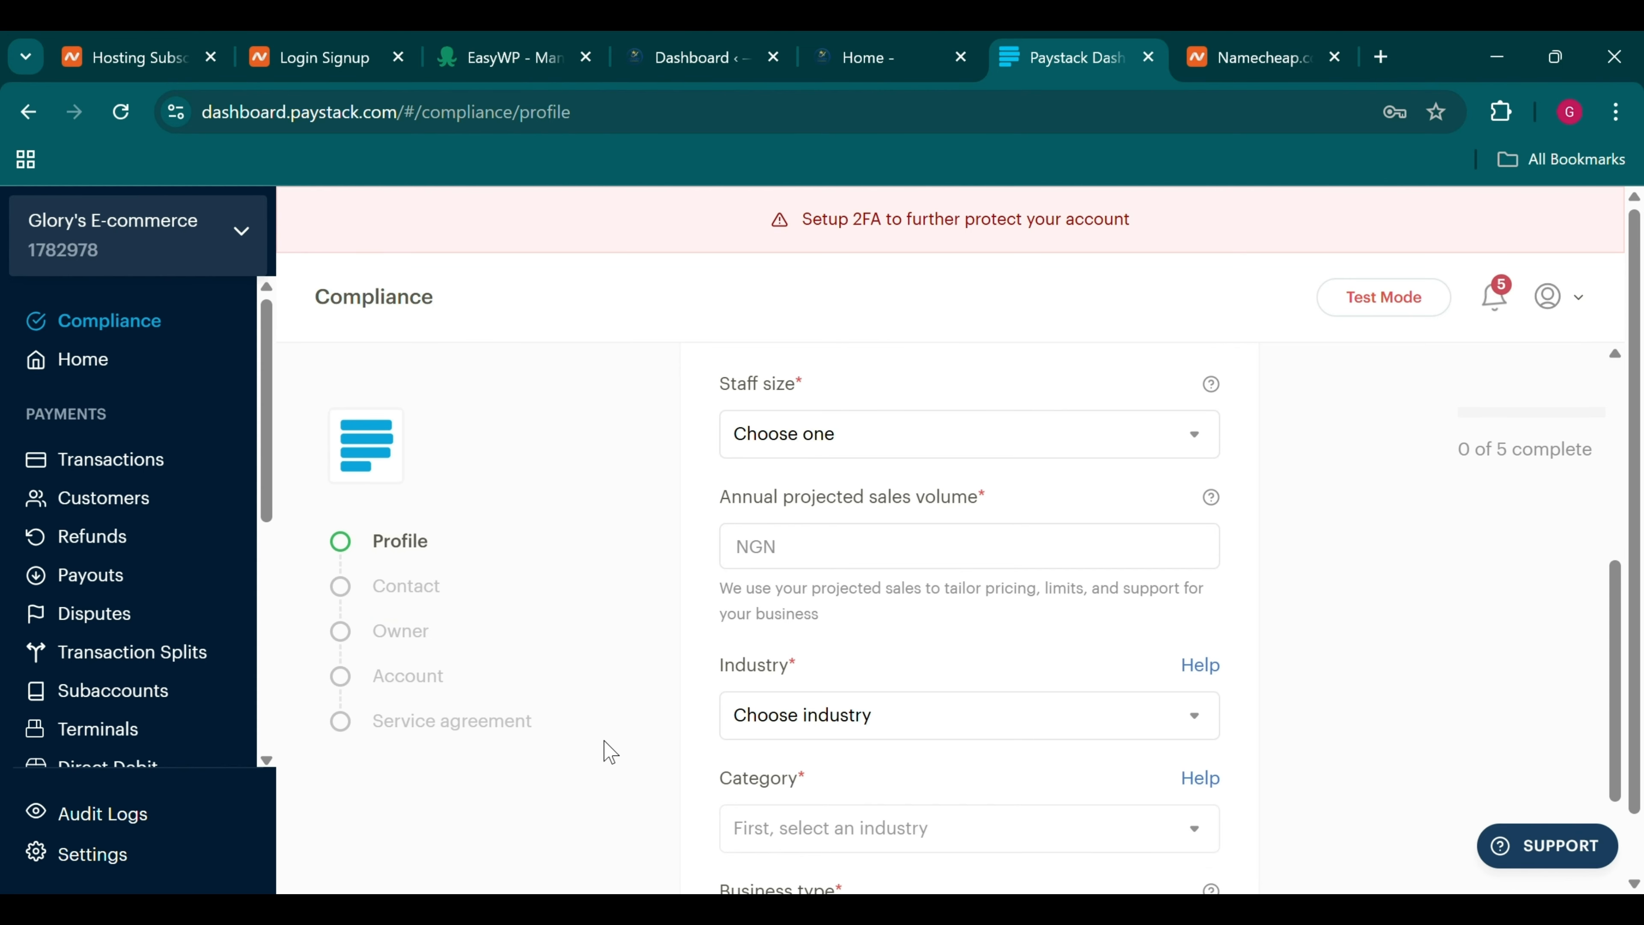
scroll(608, 752, "down", 5)
scroll(609, 751, "up", 10)
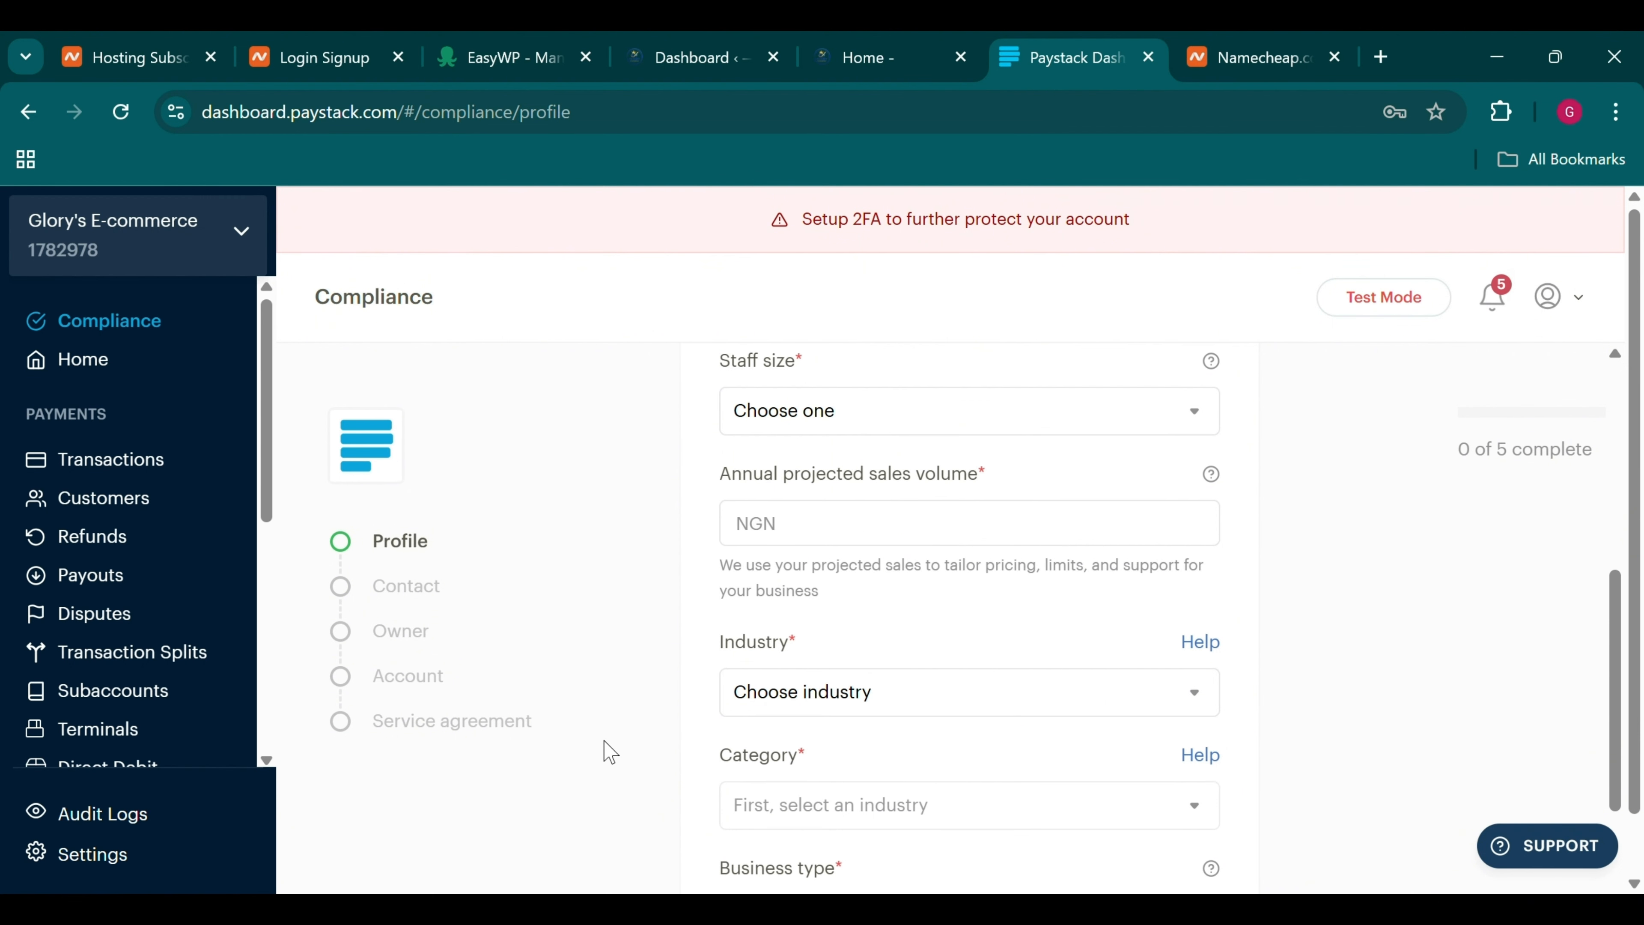
mouse_move(1212, 399)
mouse_move(1389, 301)
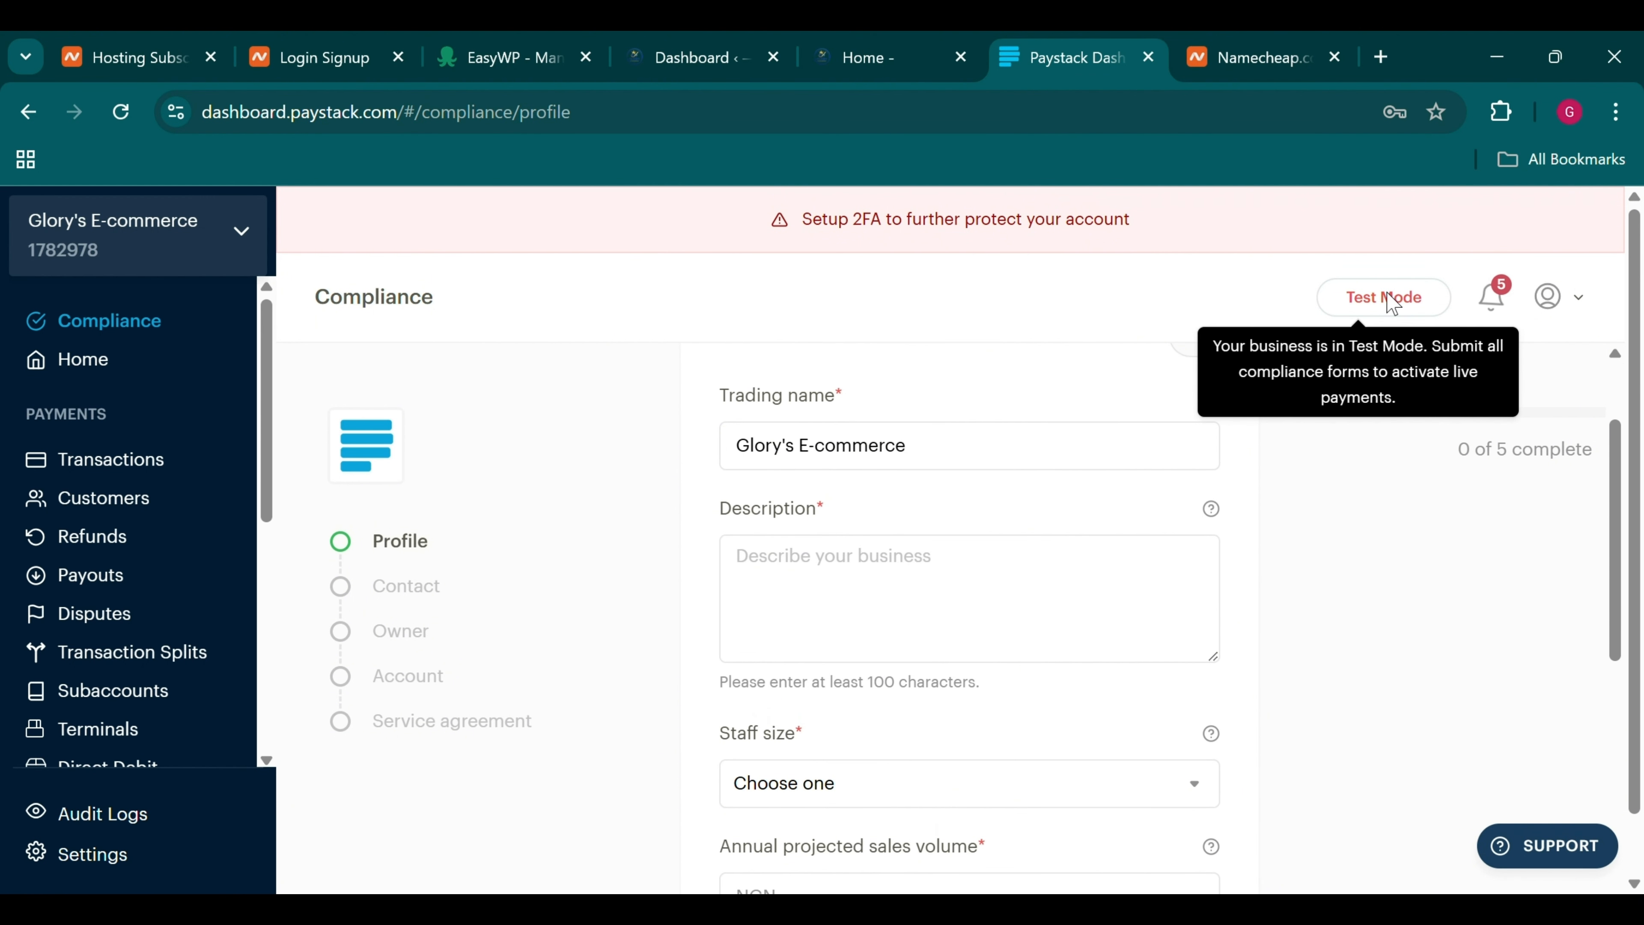
scroll(227, 624, "down", 8)
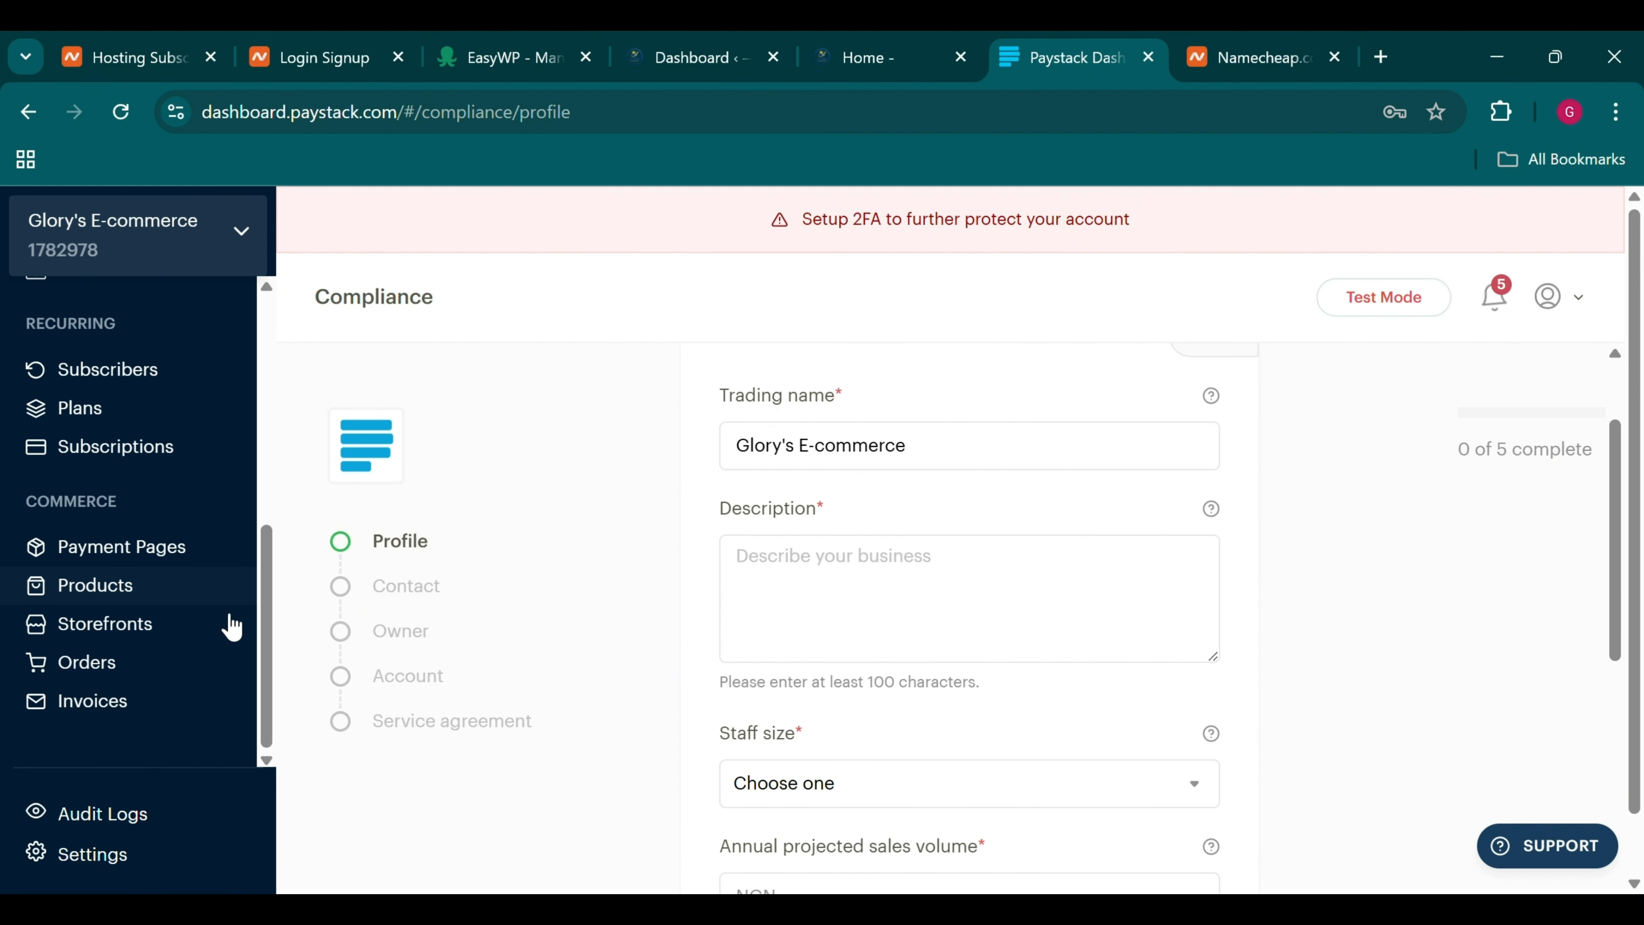
scroll(231, 627, "up", 8)
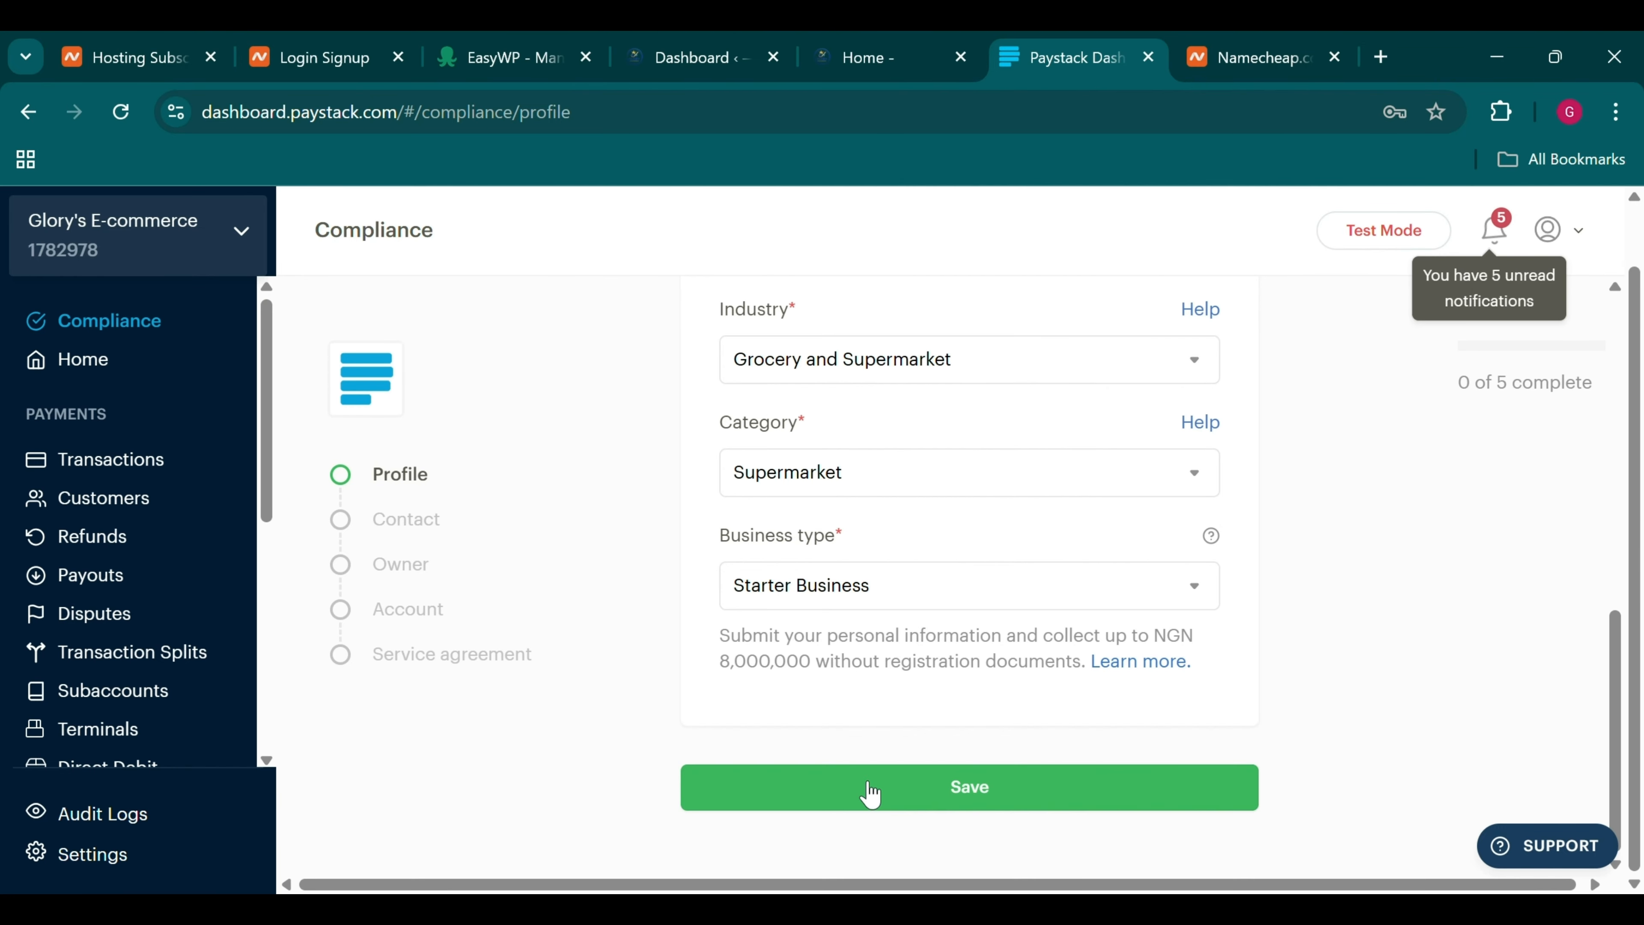
left_click(861, 791)
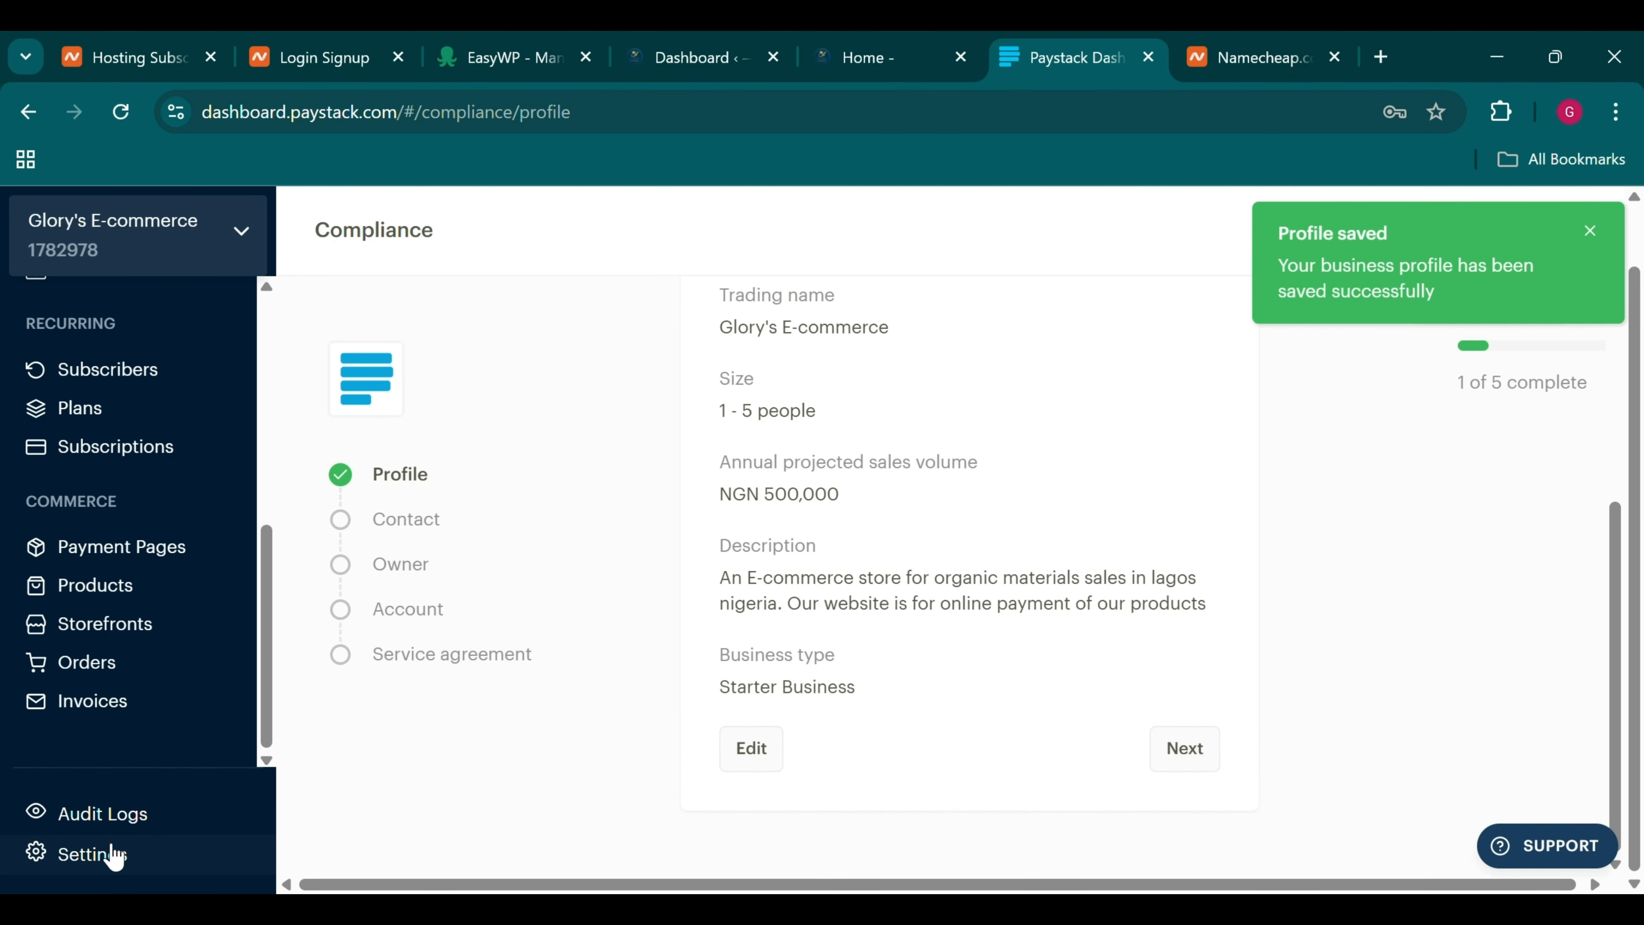
Open Paystack Settings in a new page and show the API Keys & Webhooks test keys
left_click(236, 506)
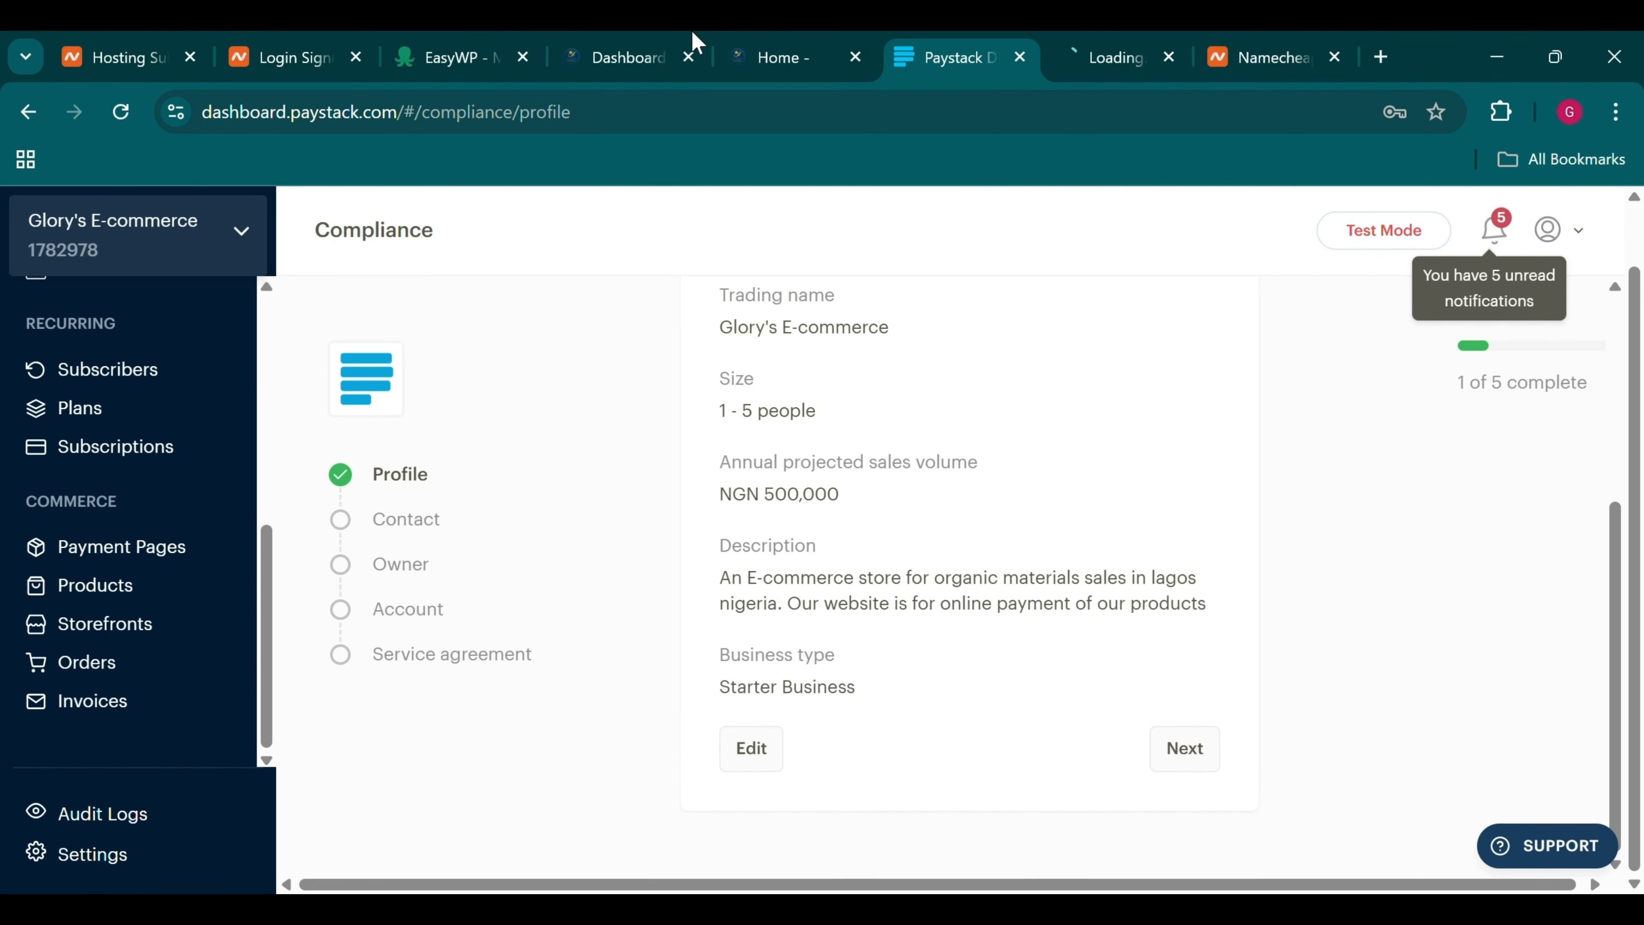
left_click(1068, 43)
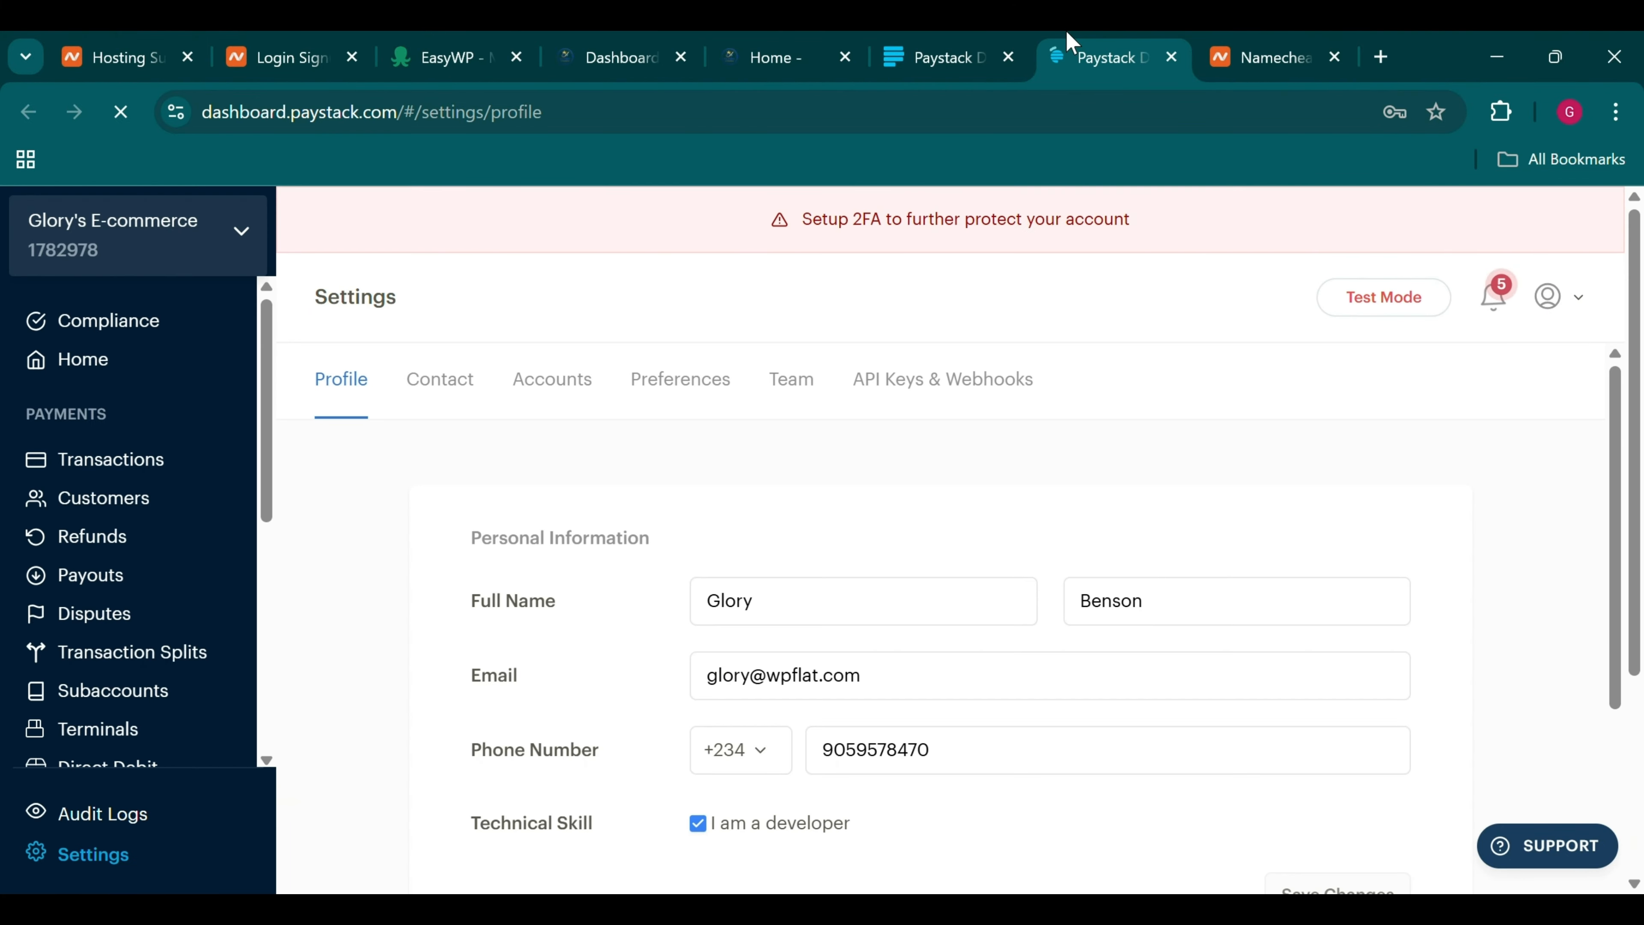
left_click(952, 393)
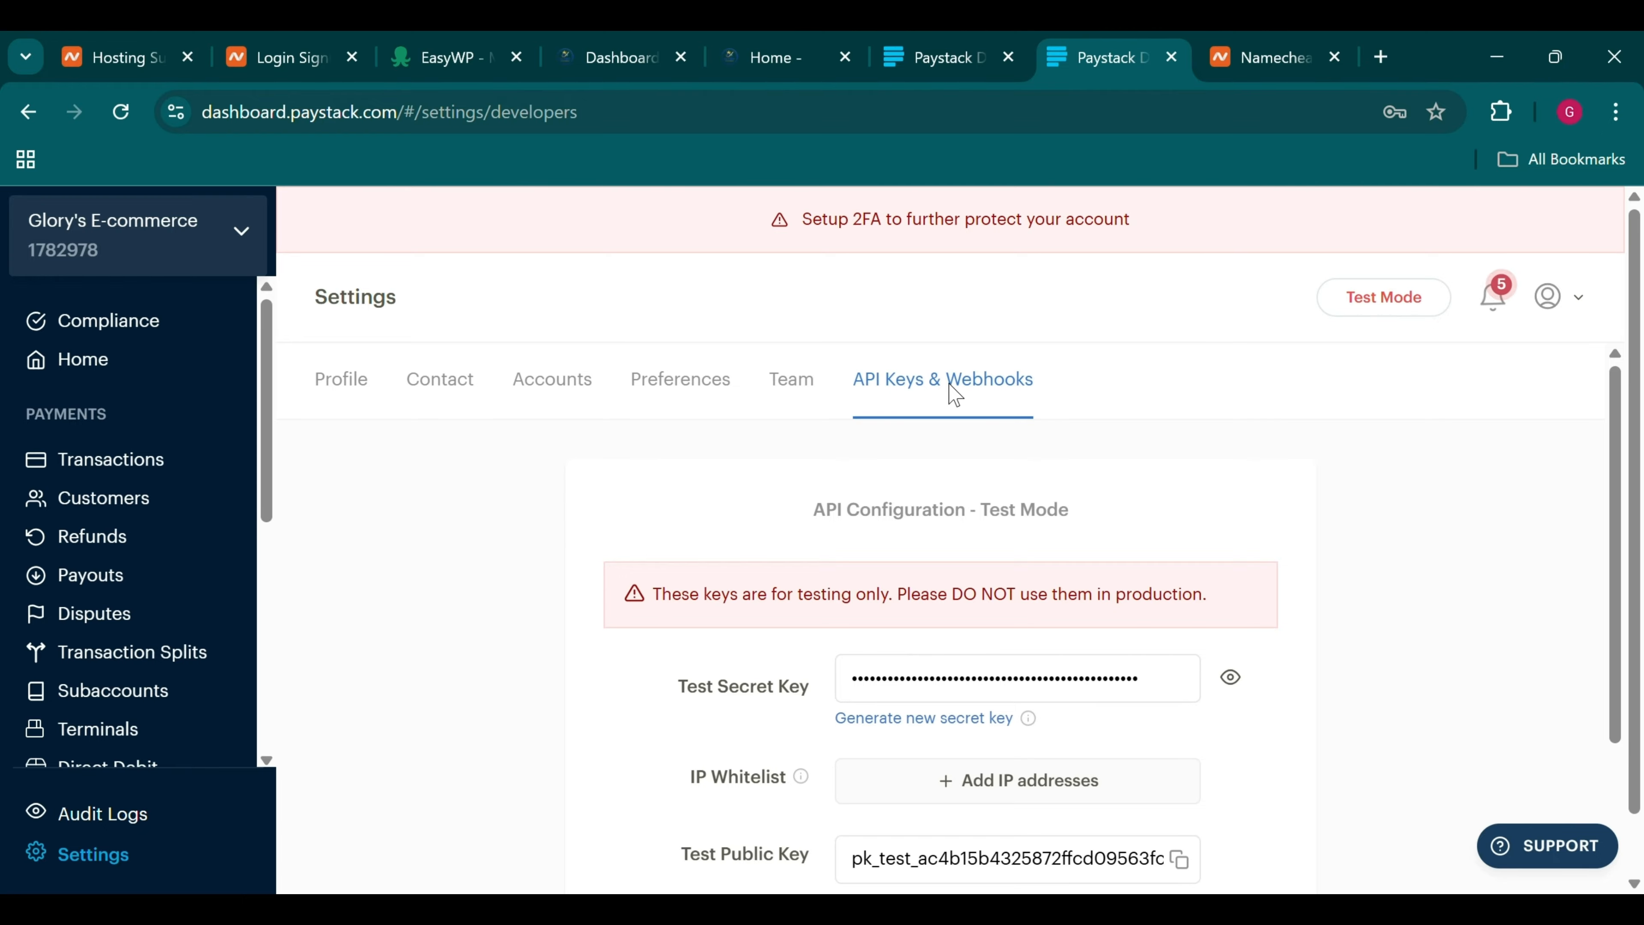
scroll(953, 393, "down", 5)
scroll(954, 393, "up", 5)
mouse_move(1399, 302)
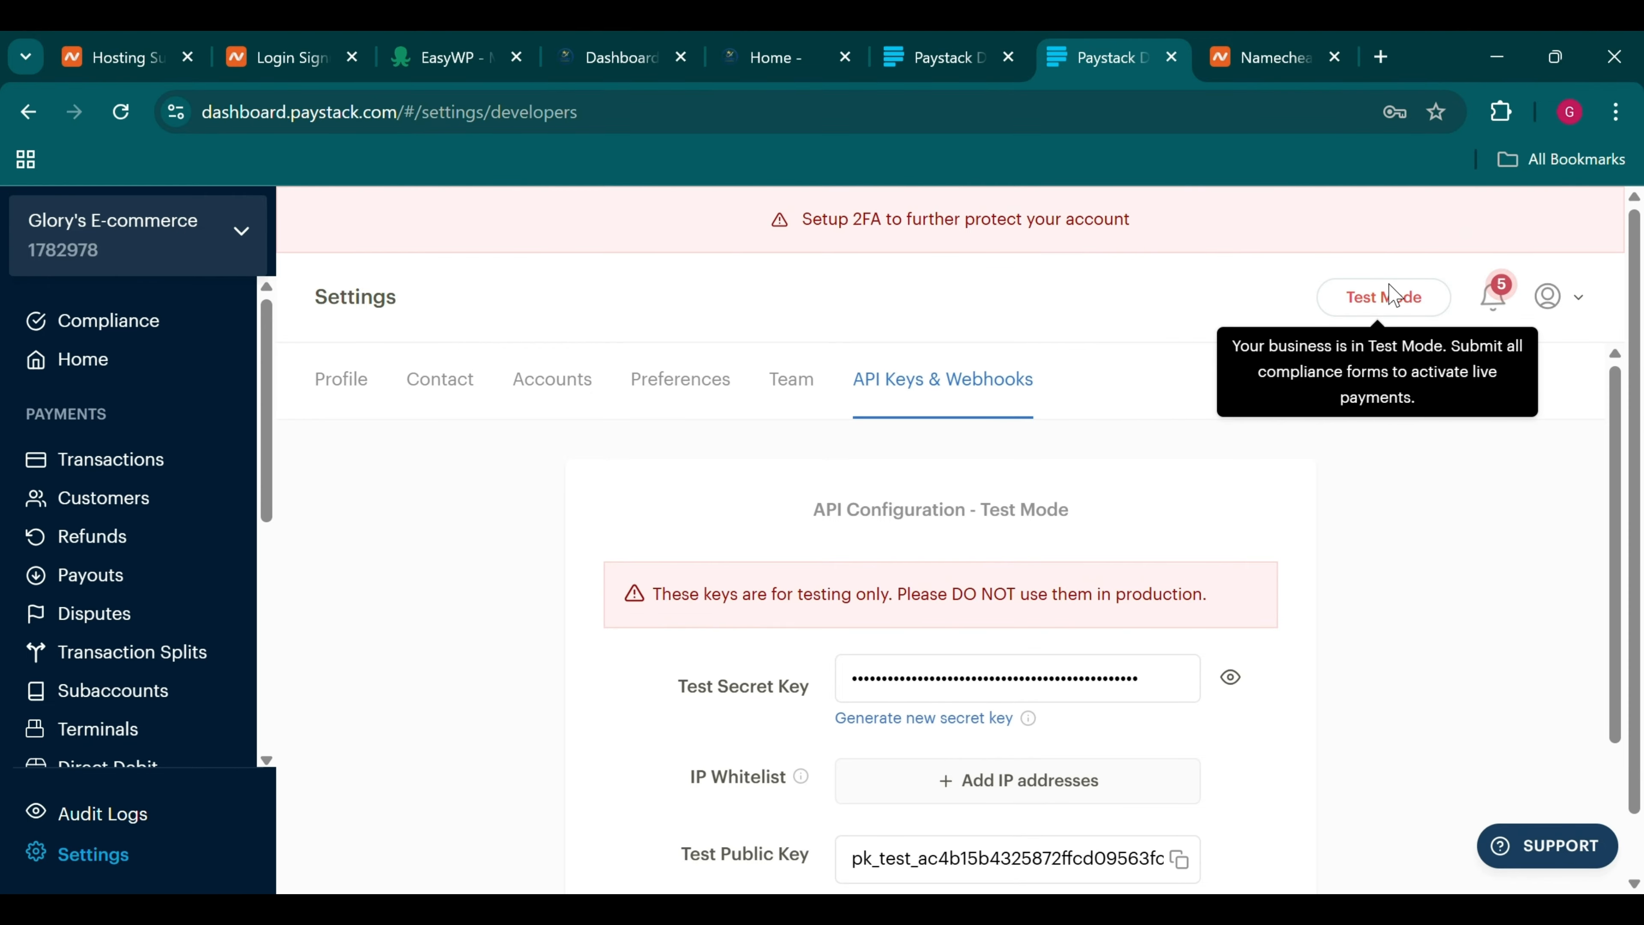
Bring up the WordPress admin dashboard and place its tab between the two Paystack pages
left_click(699, 40)
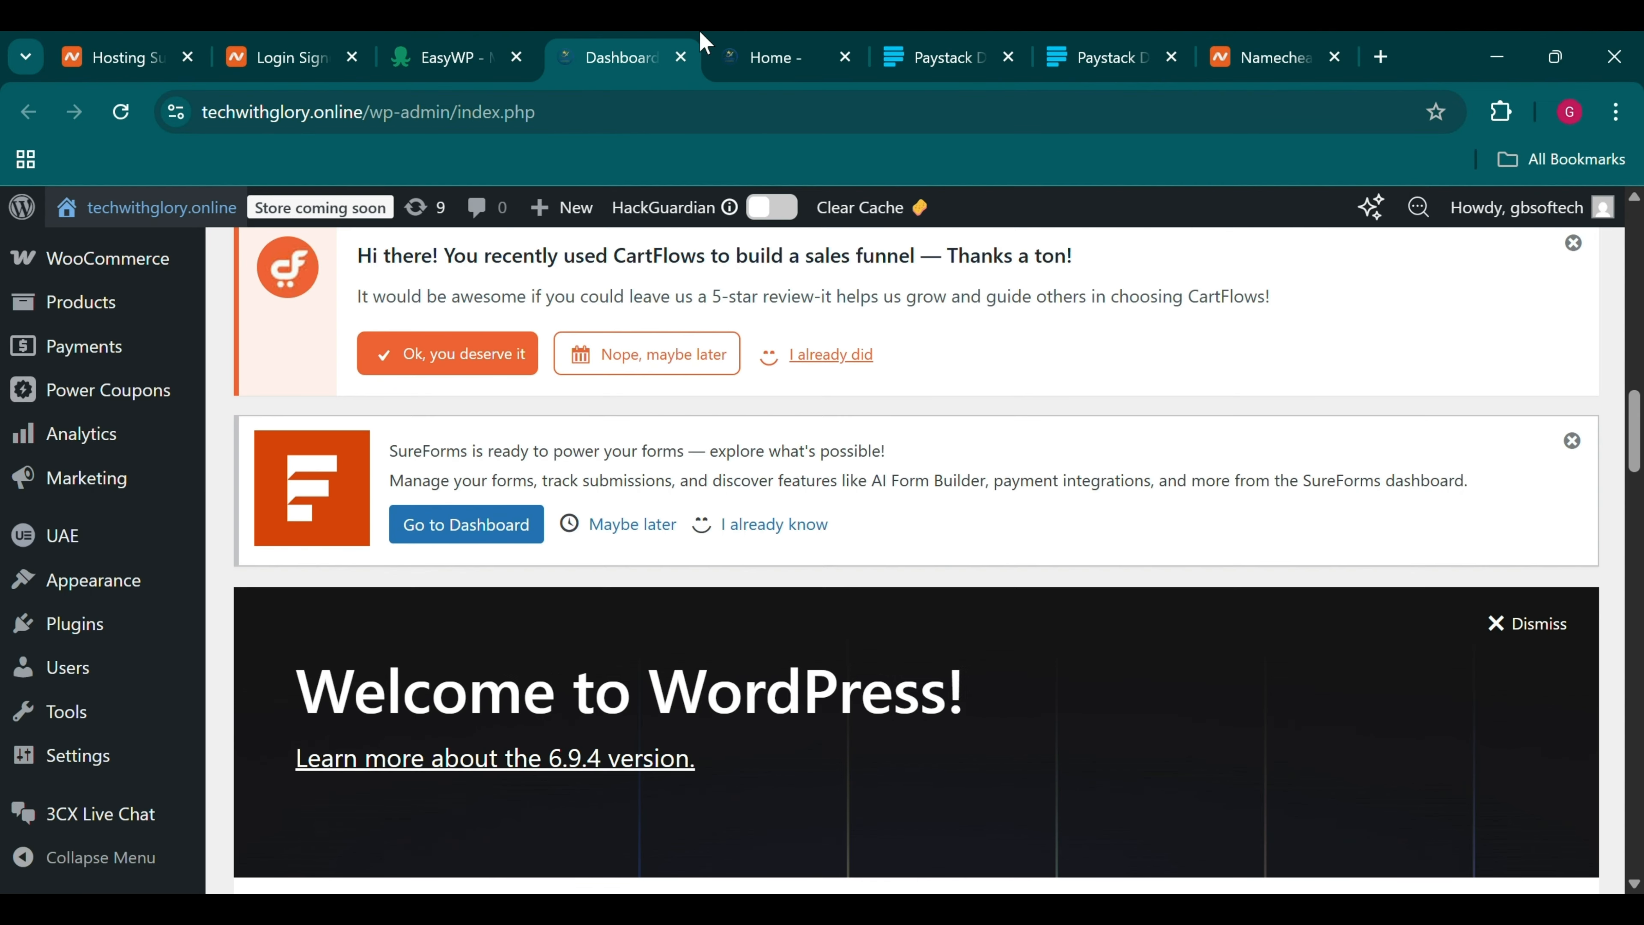
left_click_drag(594, 39, 923, 41)
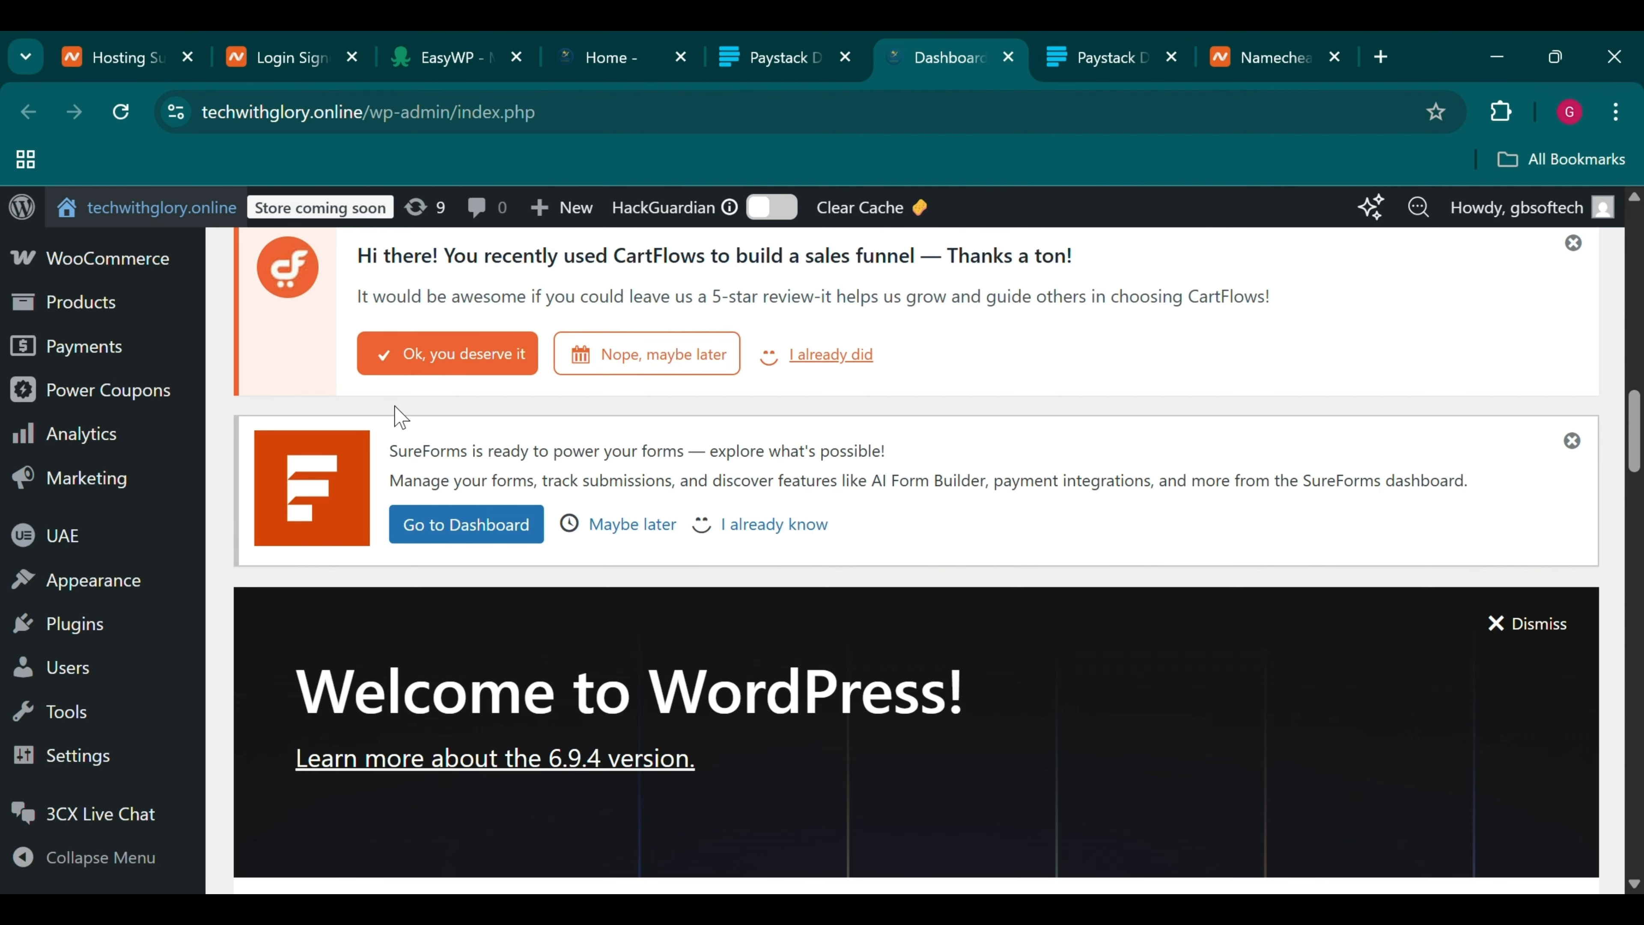
scroll(398, 415, "down", 12)
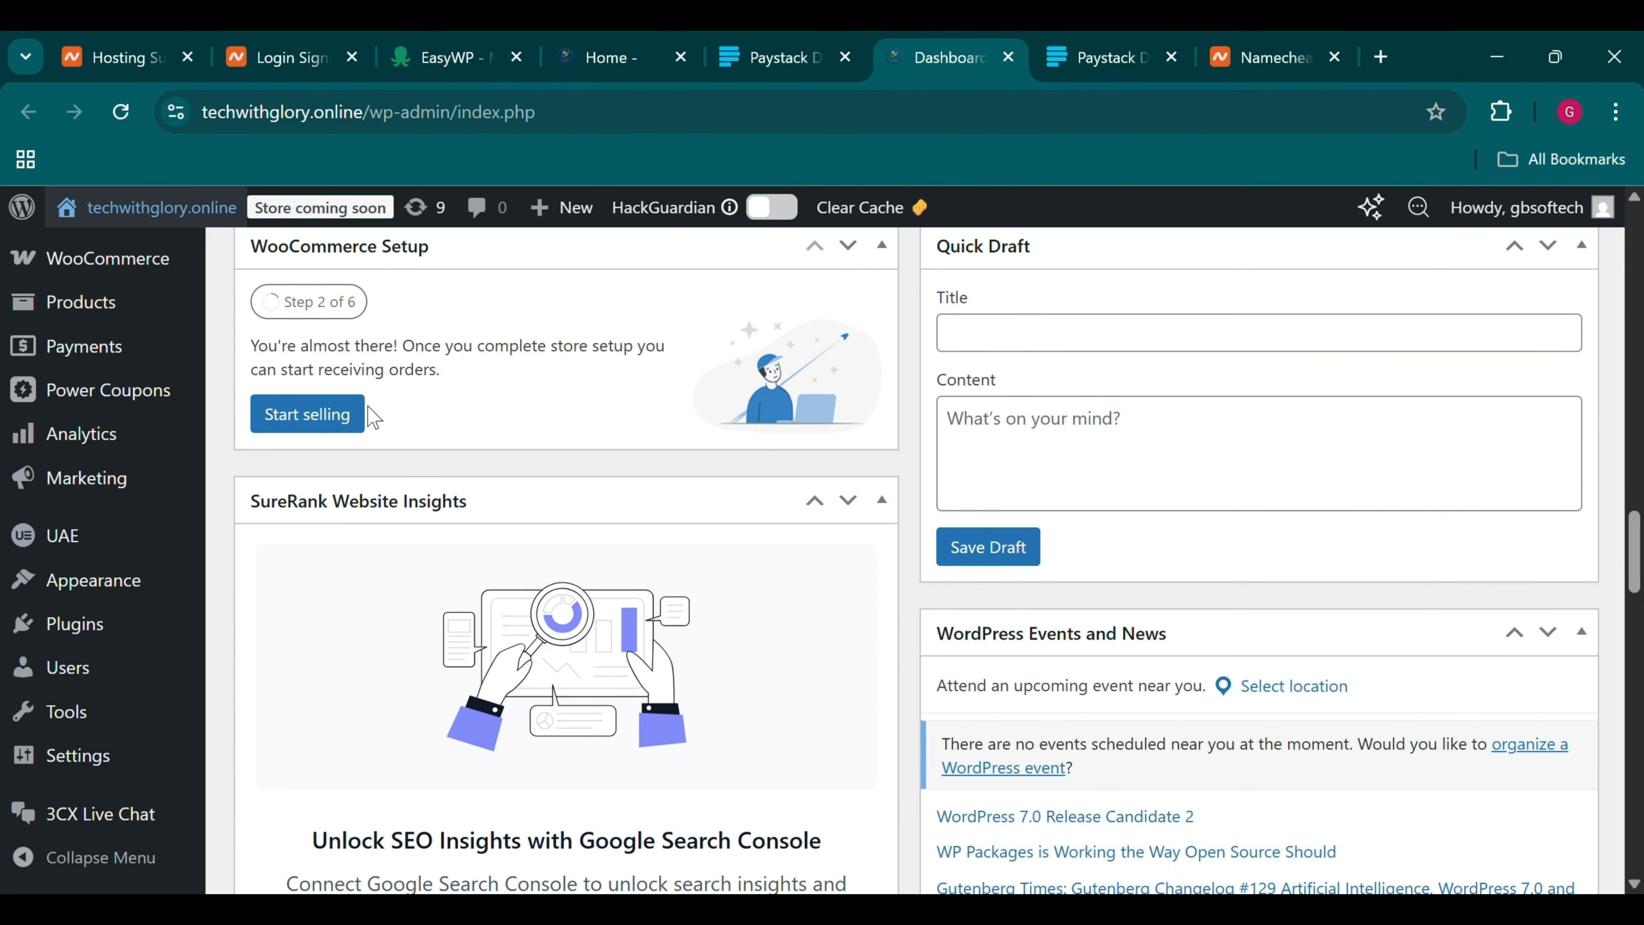
scroll(73, 367, "up", 10)
scroll(73, 367, "down", 5)
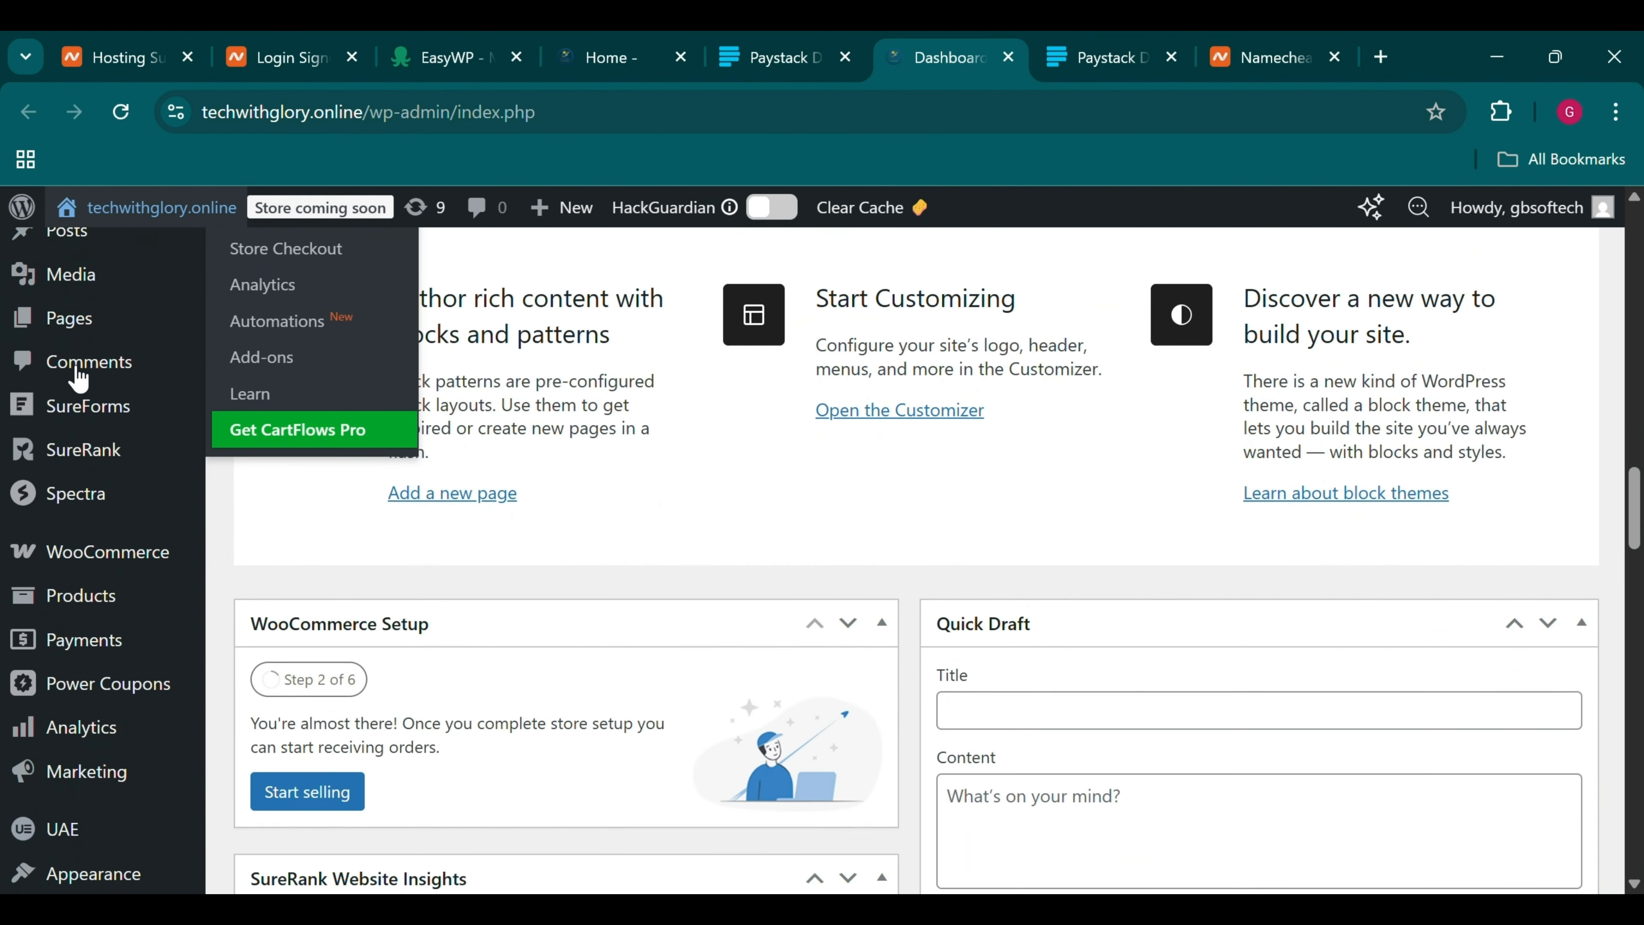
scroll(78, 376, "down", 3)
mouse_move(96, 763)
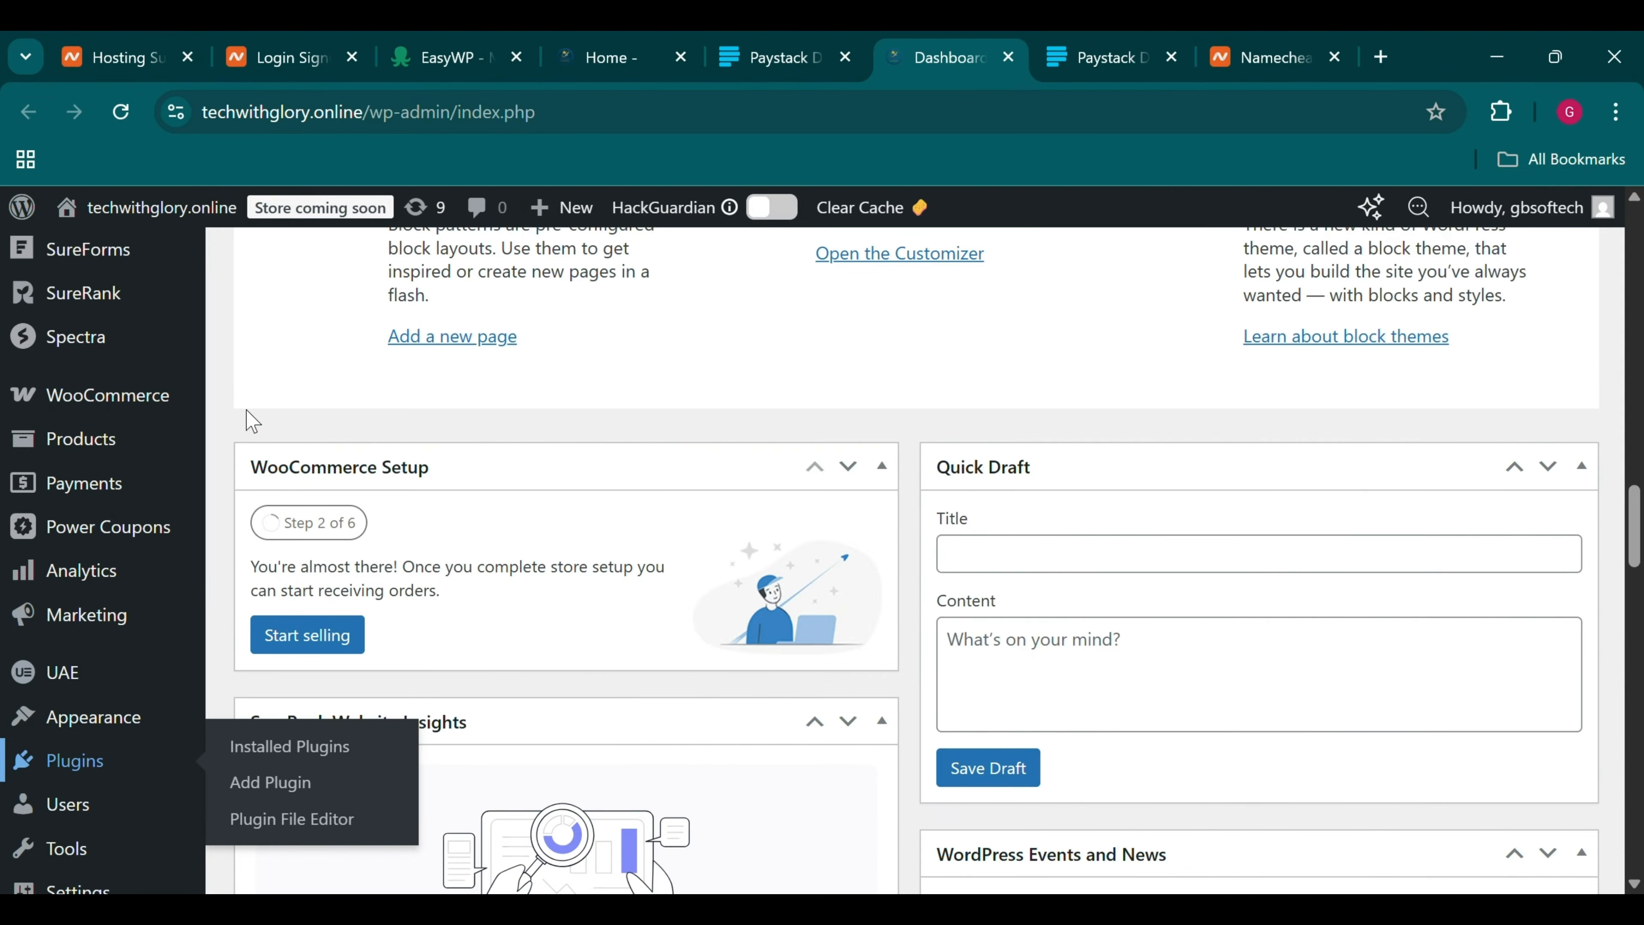
Open the installed plugins list and follow the Paystack gateway plugin's settings link
left_click(996, 39)
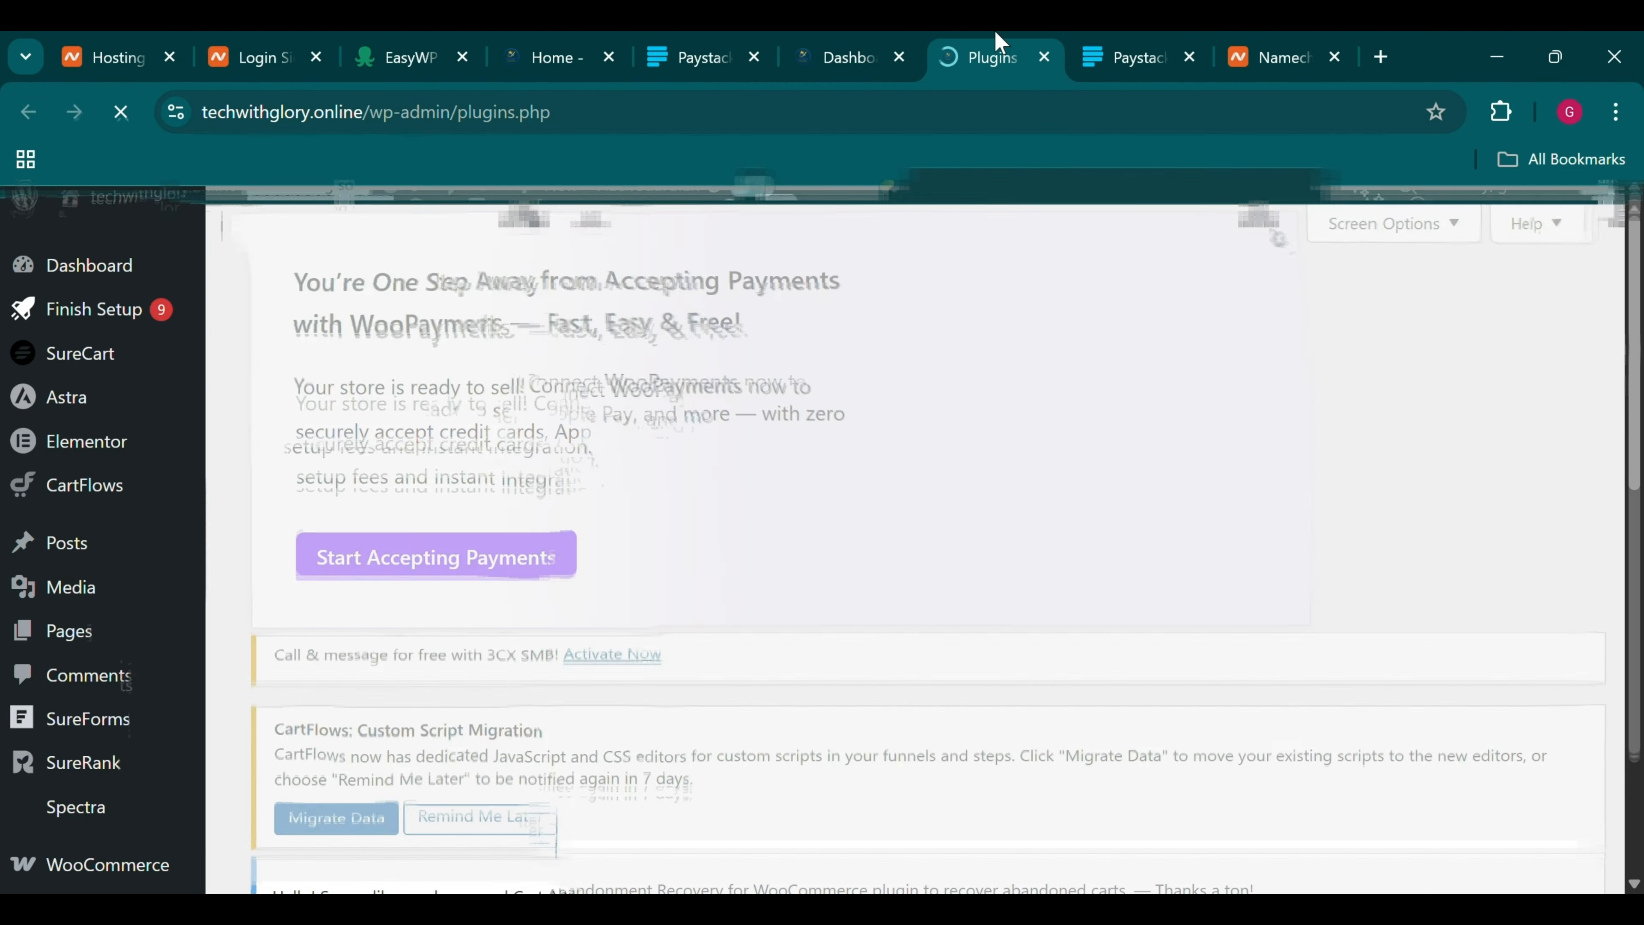
scroll(861, 447, "down", 10)
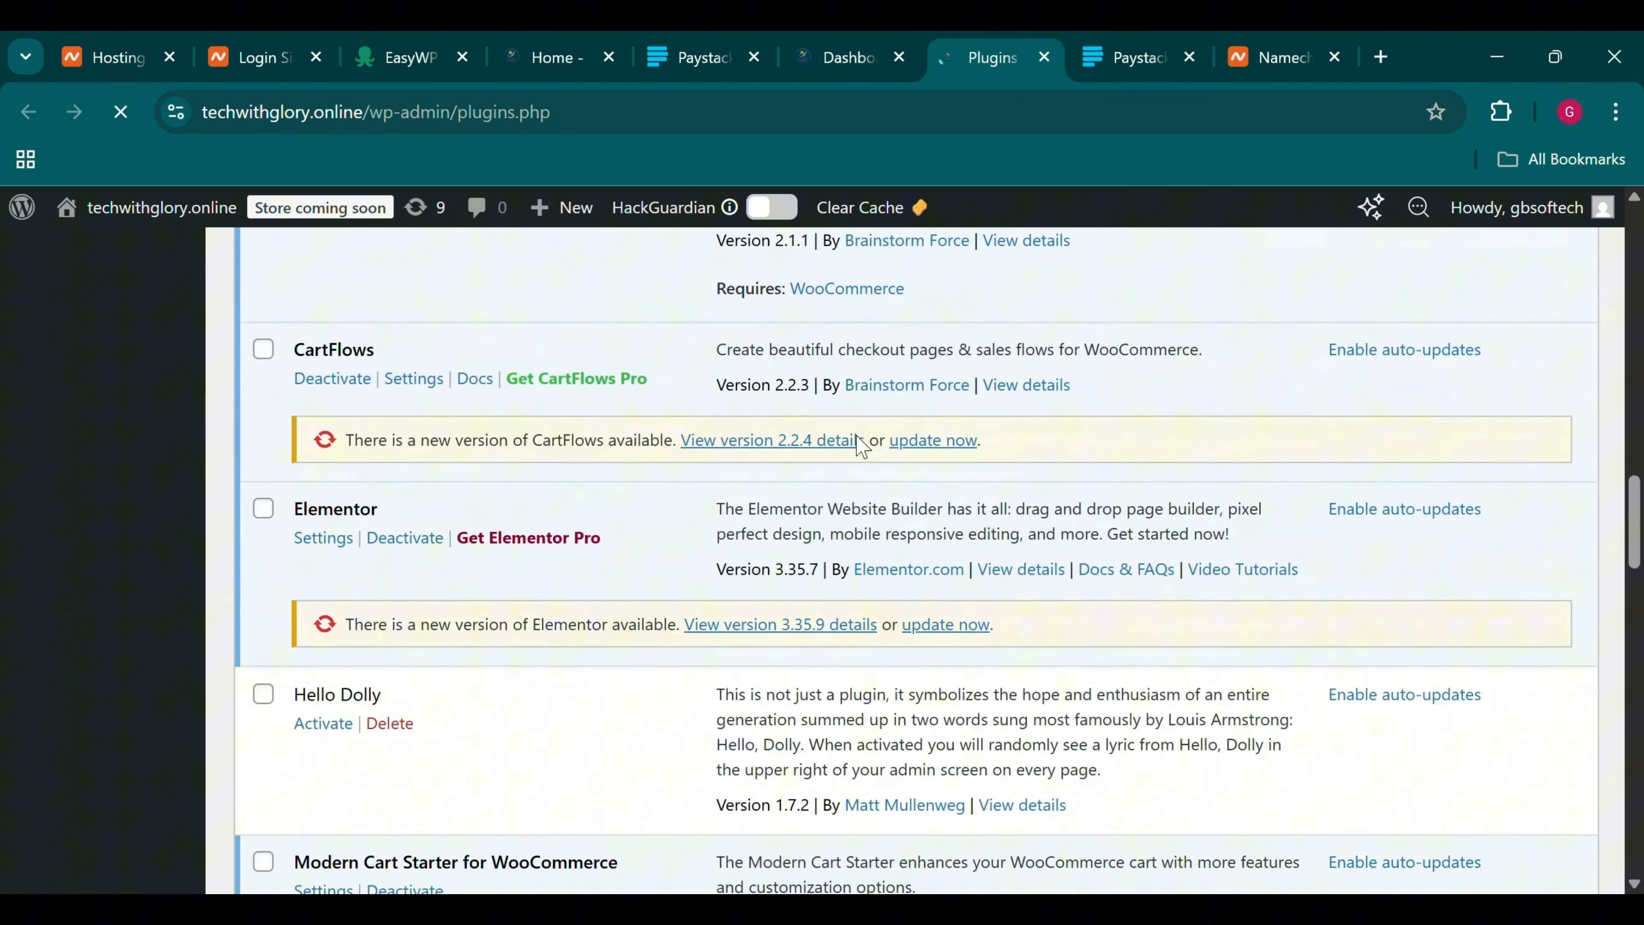
scroll(861, 447, "down", 15)
scroll(308, 557, "up", 10)
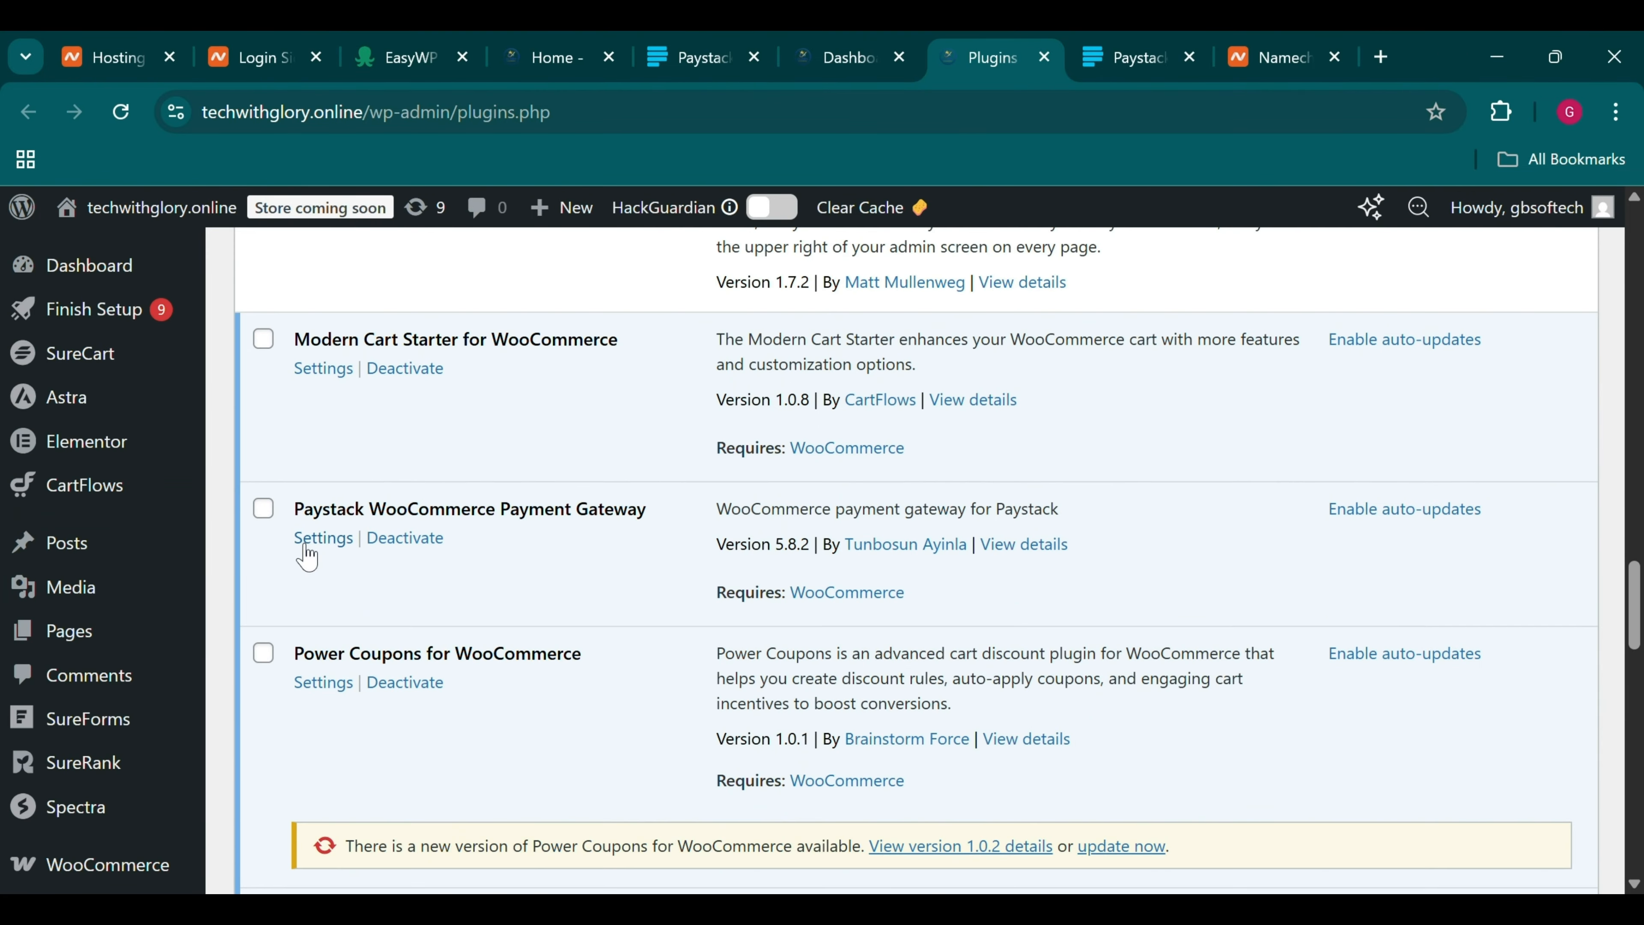
left_click(330, 539)
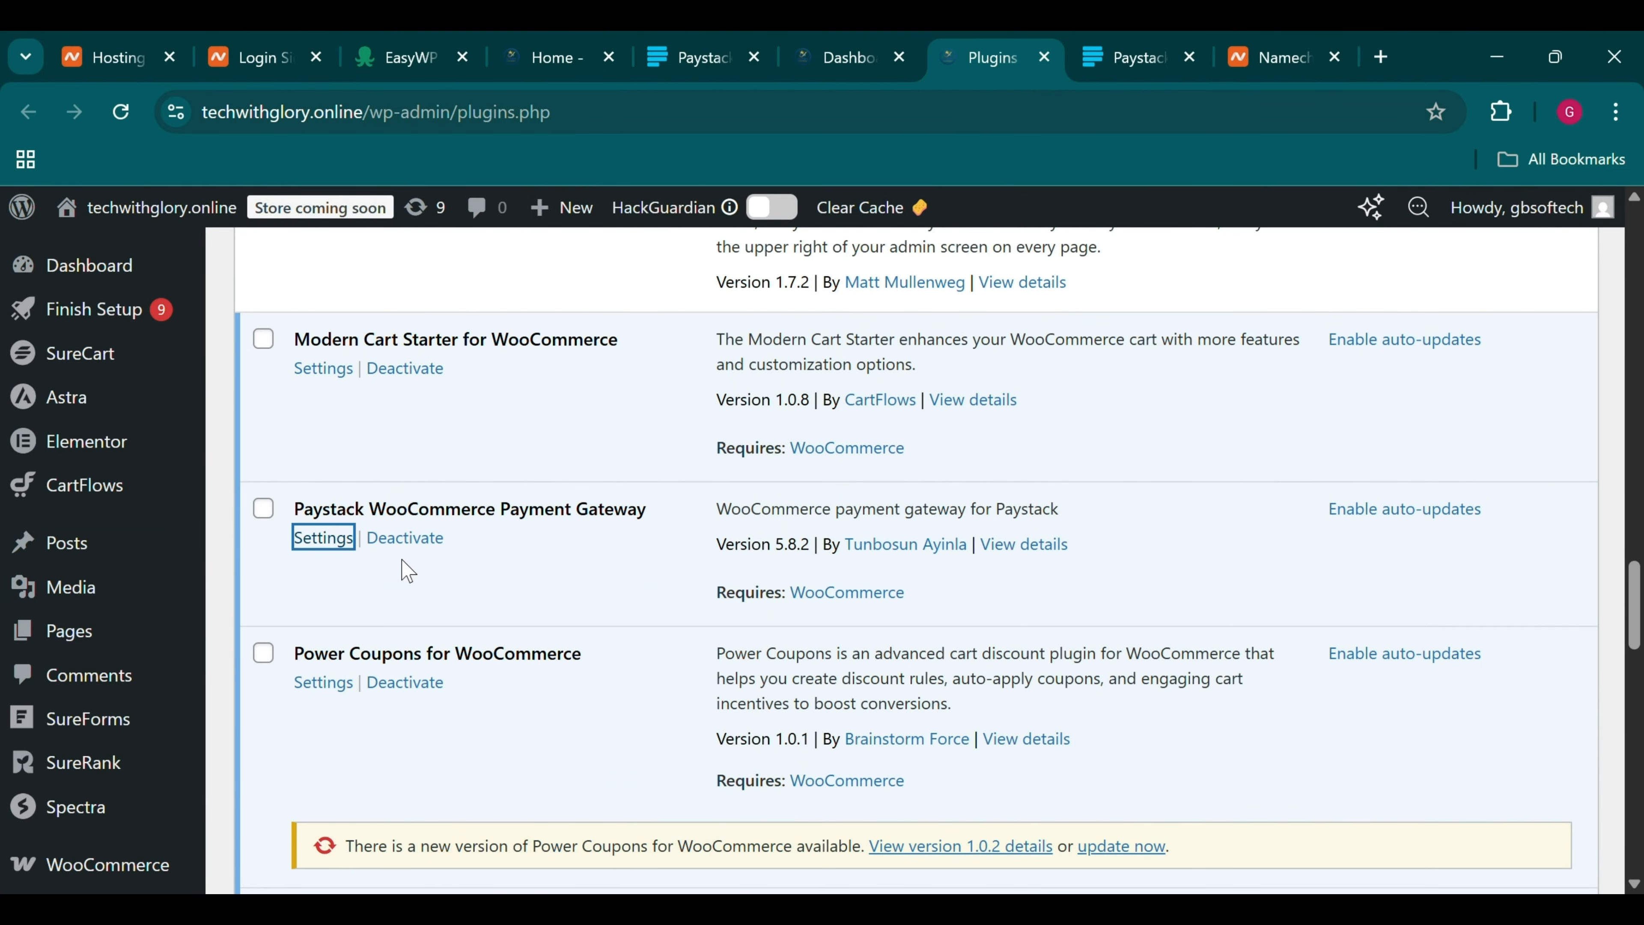
scroll(406, 569, "up", 5)
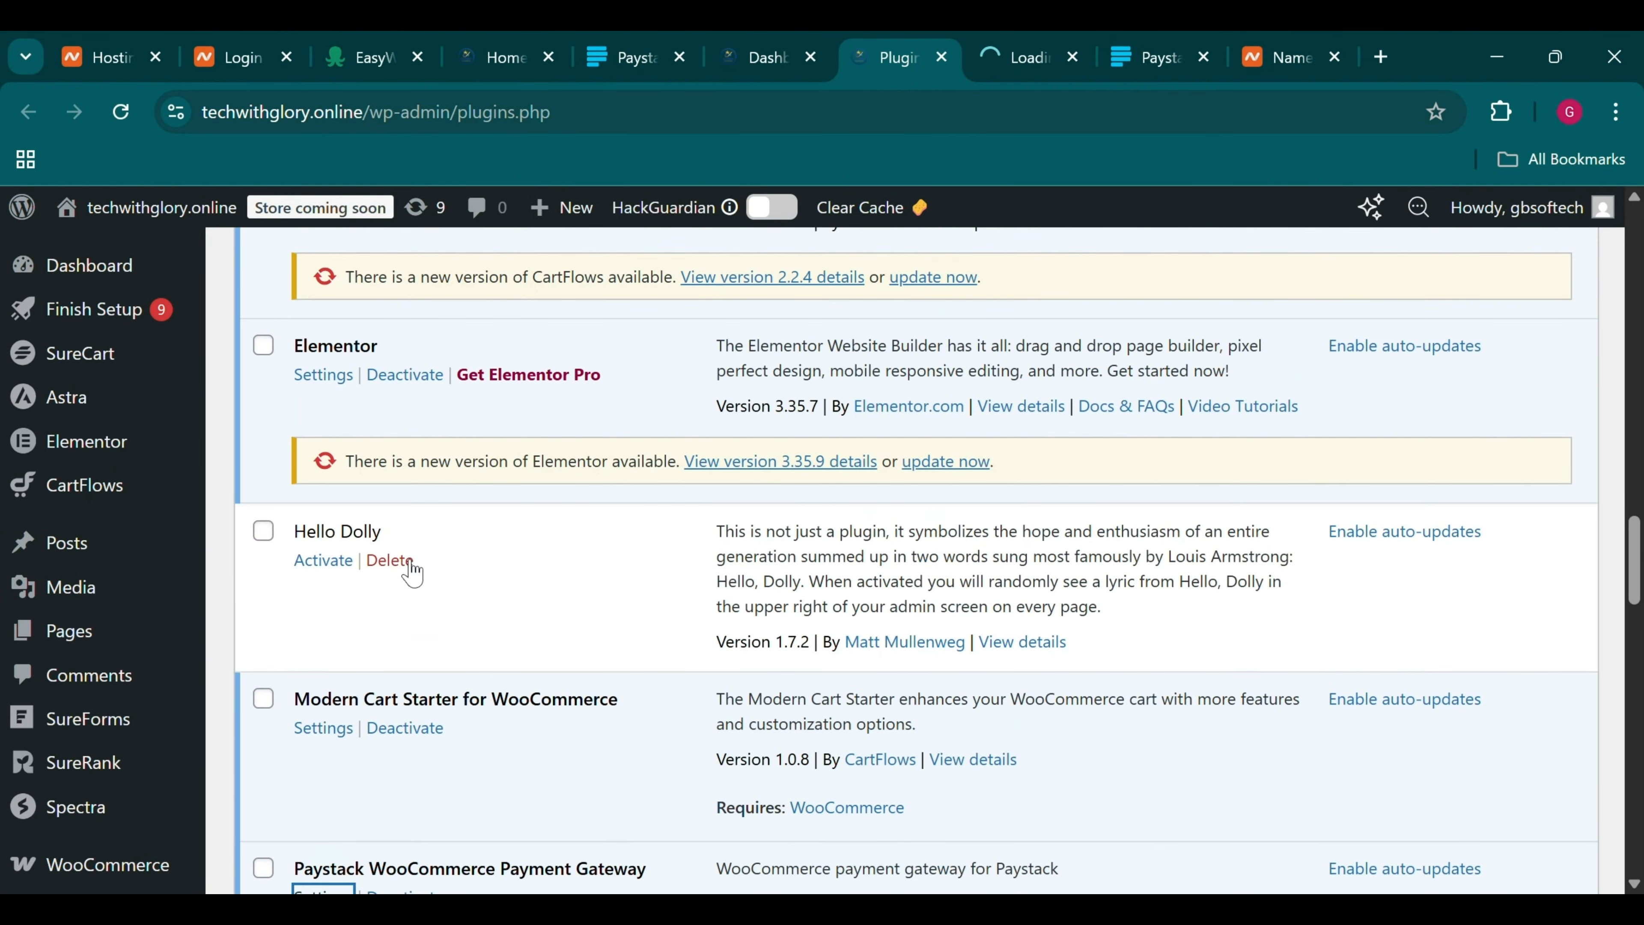
scroll(84, 660, "down", 3)
mouse_move(81, 661)
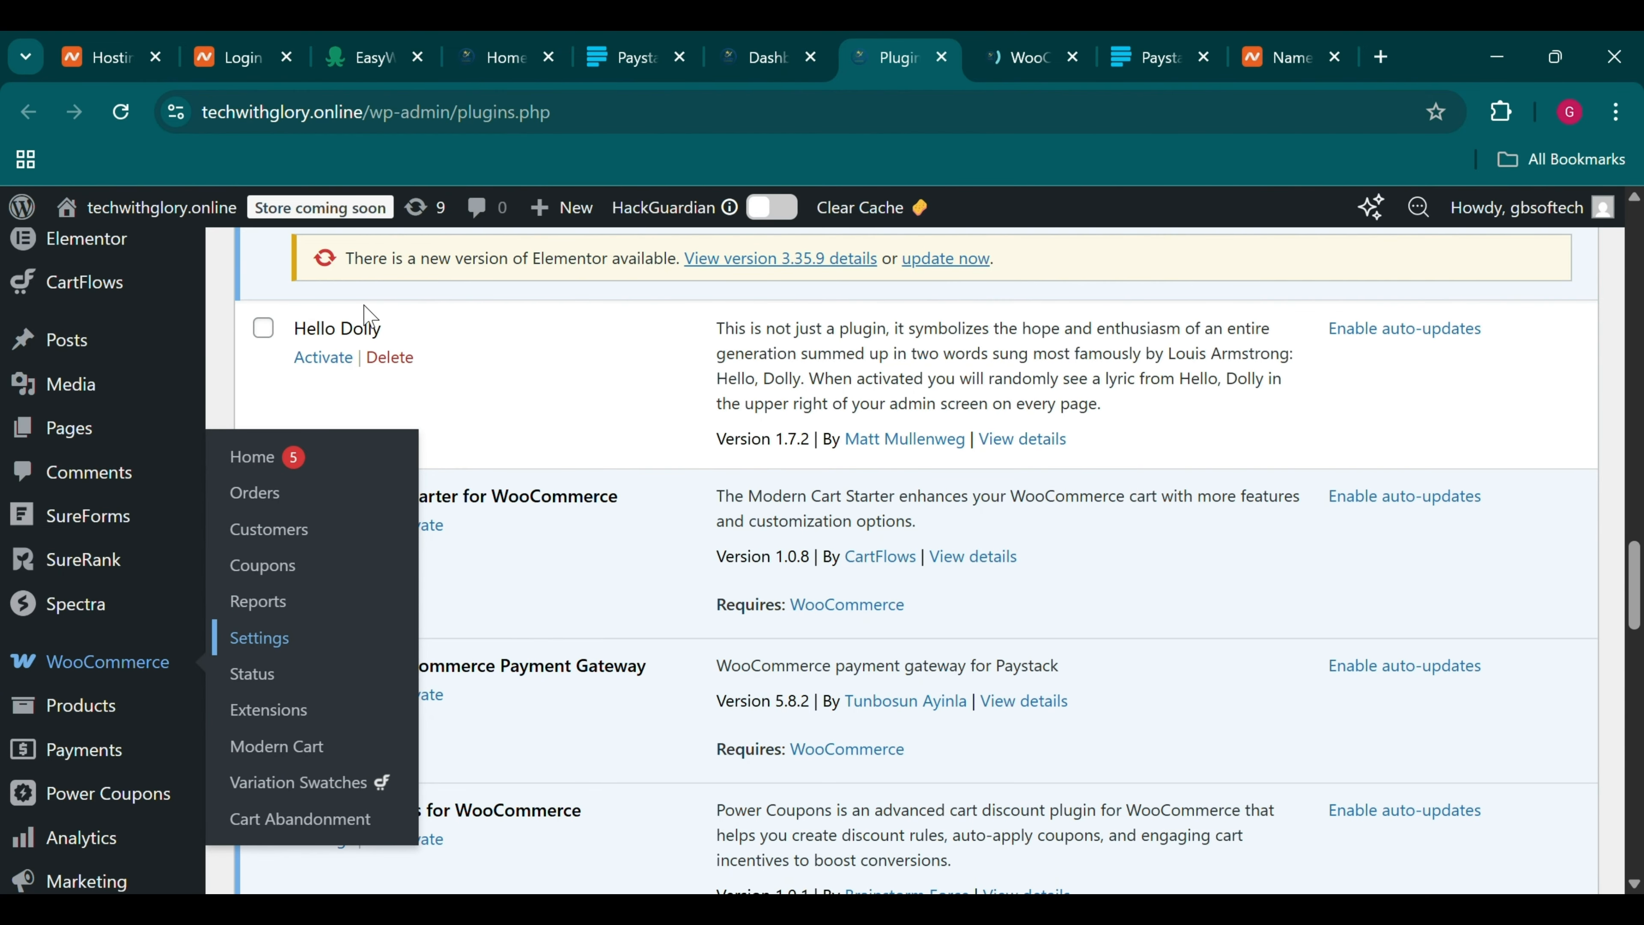
In WooCommerce Settings > Payments, open Complete setup on the Paystack provider
left_click(1069, 36)
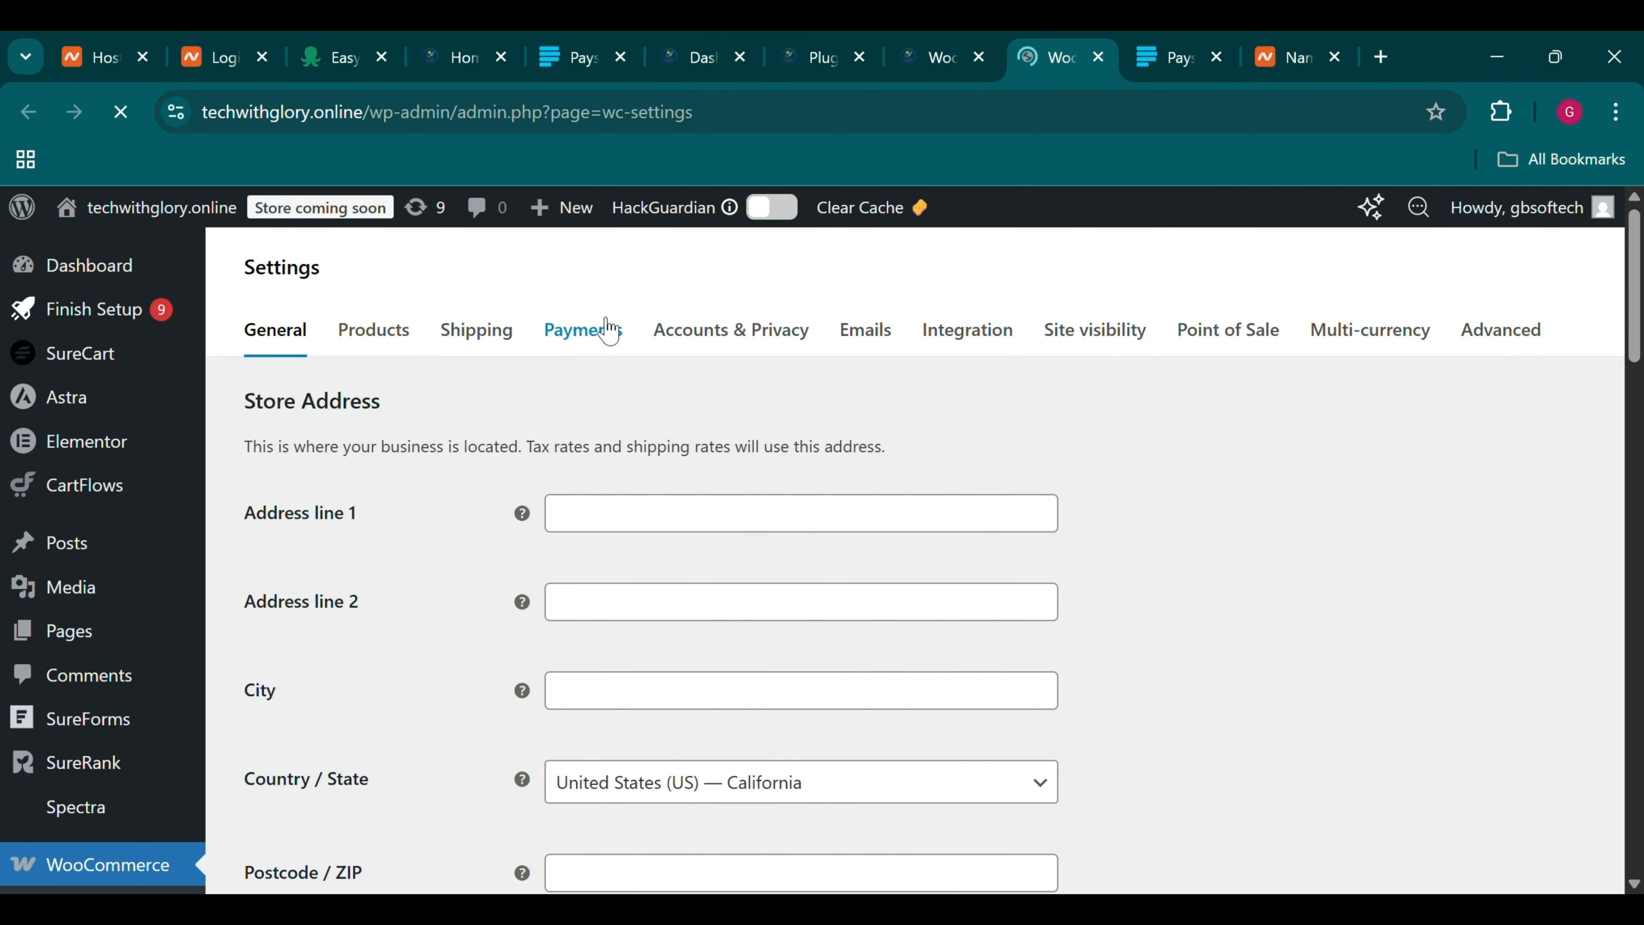
left_click(607, 330)
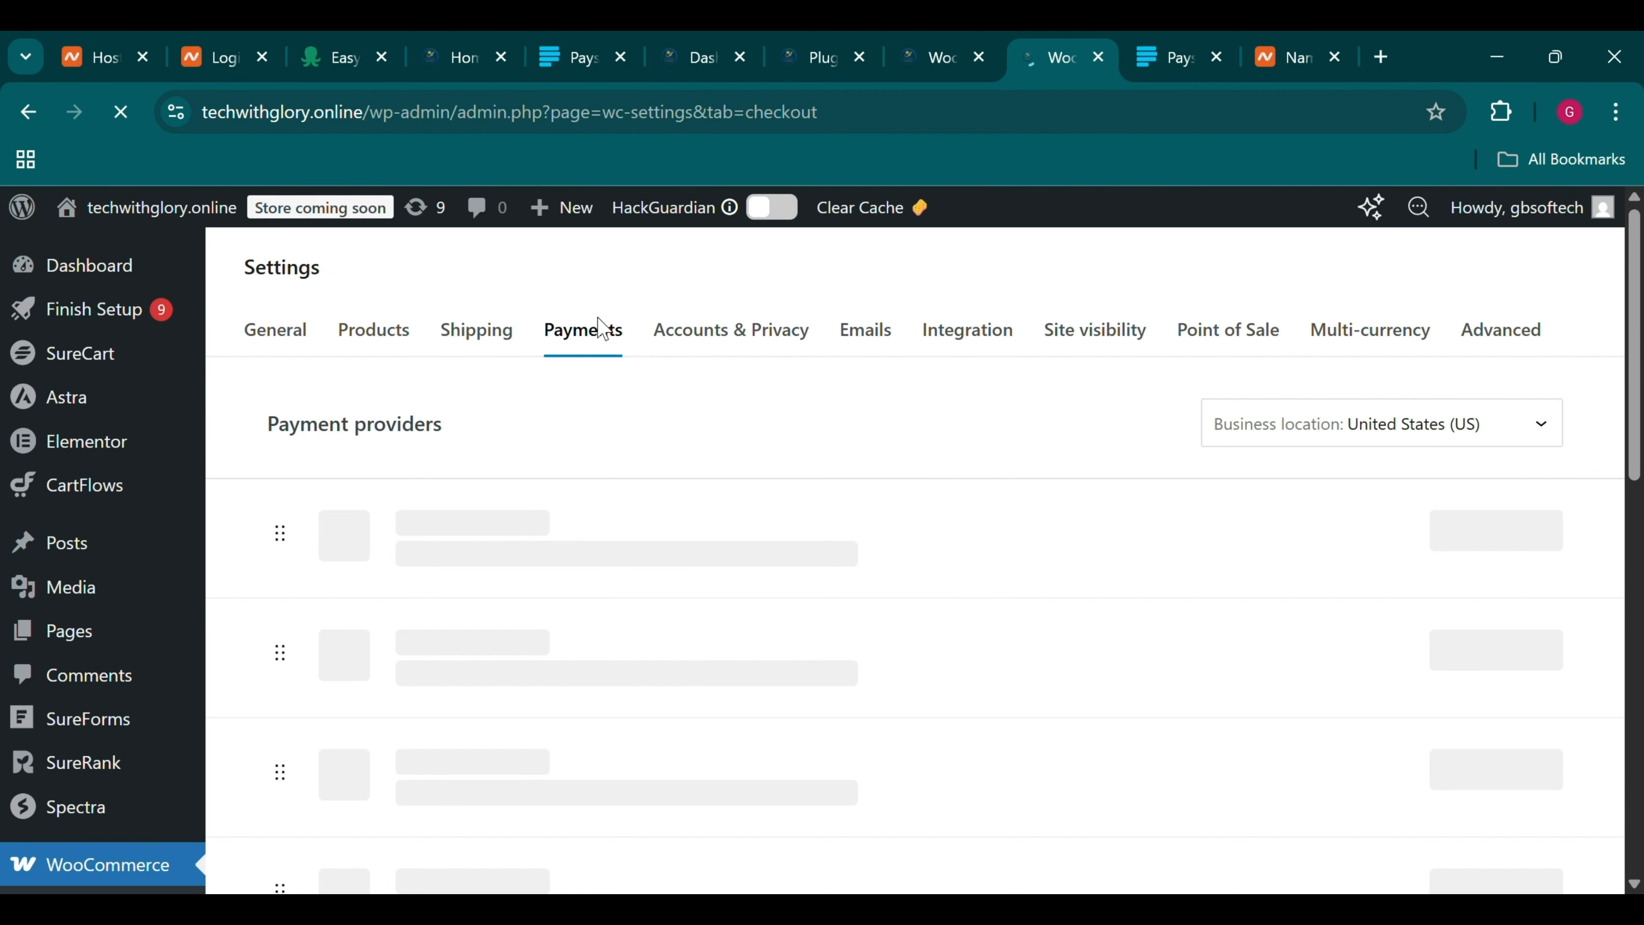
scroll(741, 595, "down", 3)
scroll(743, 595, "down", 1)
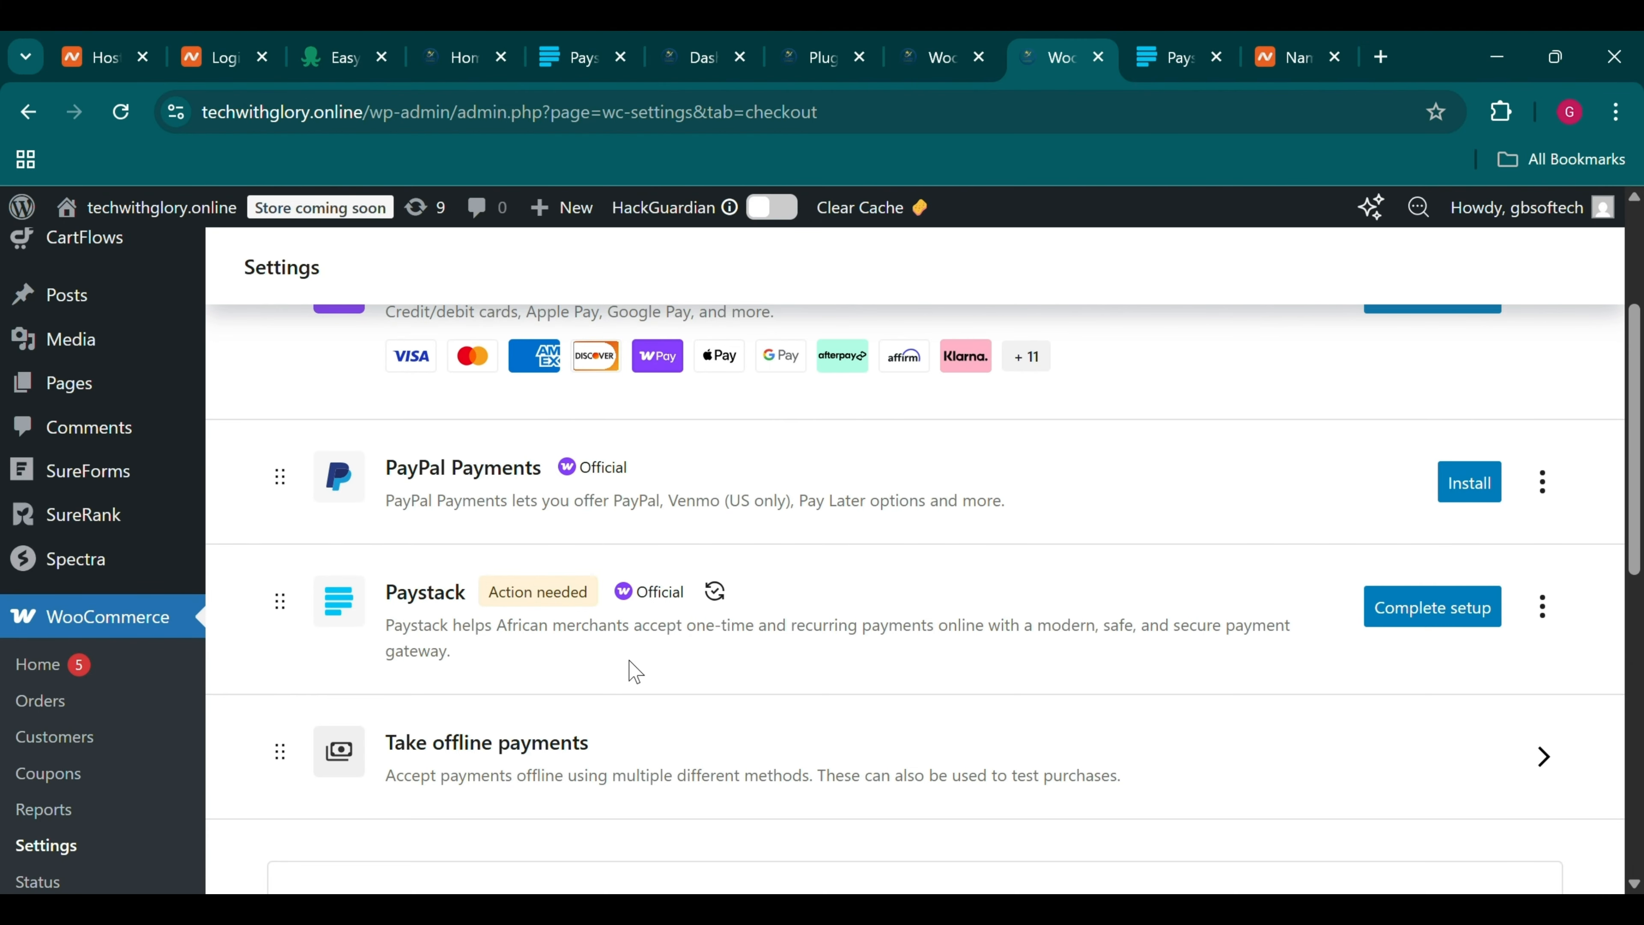
left_click(1419, 625)
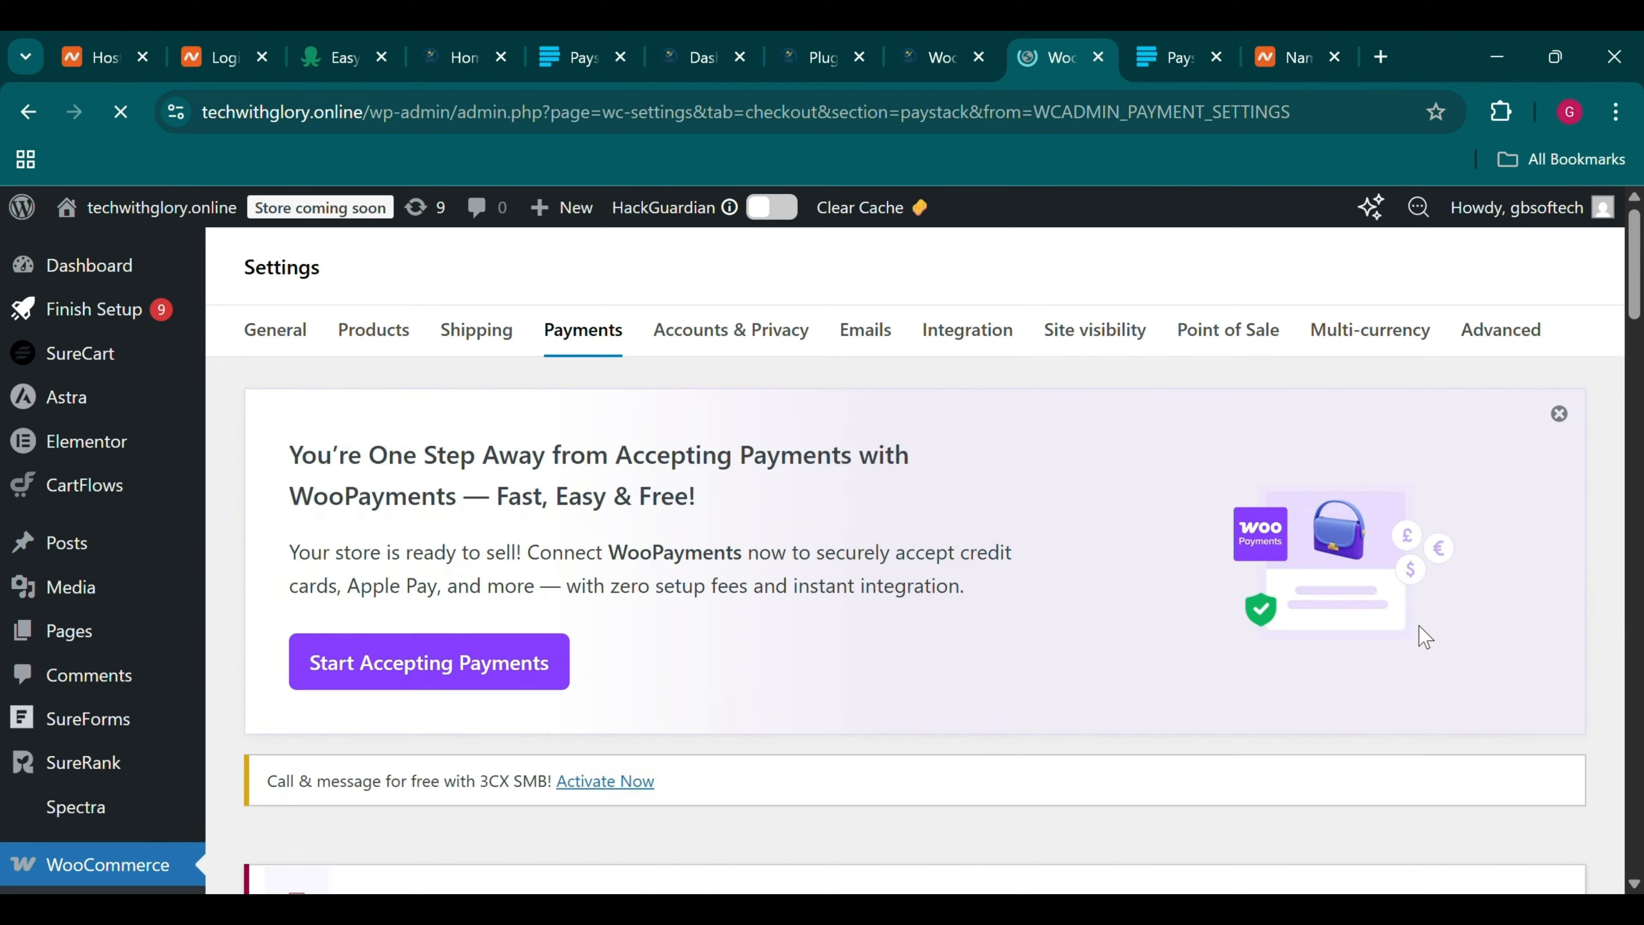
Reveal and copy Paystack's test secret key and paste it into the Test Secret Key field
scroll(1419, 625, "down", 3)
scroll(1424, 638, "down", 10)
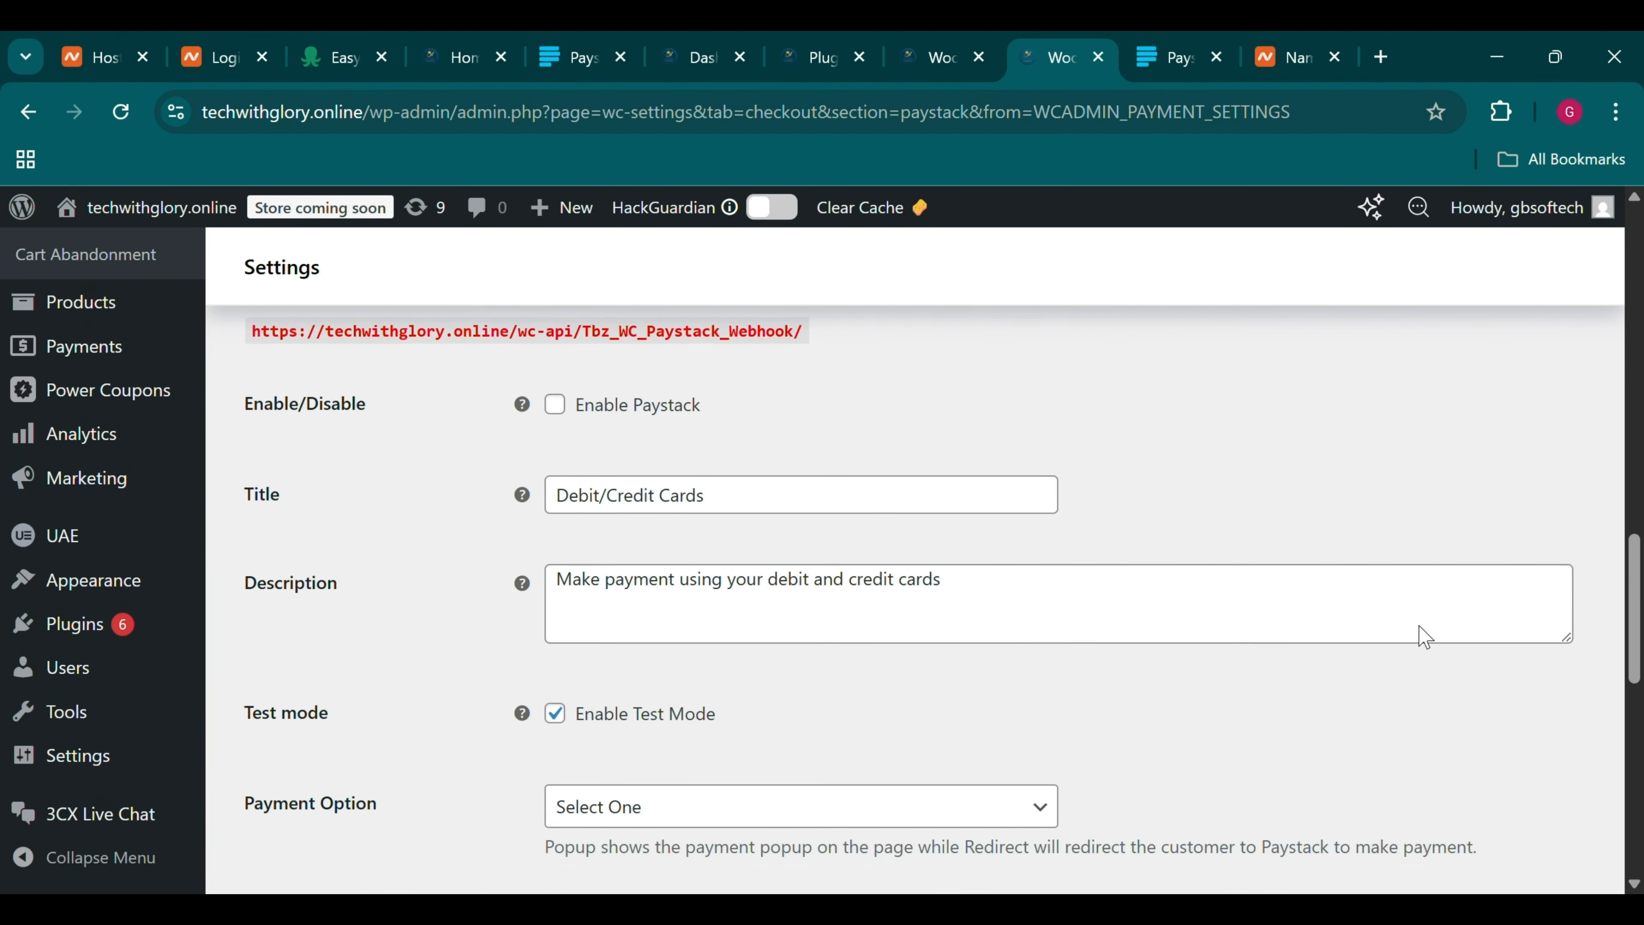
scroll(1424, 638, "up", 3)
scroll(1424, 638, "down", 10)
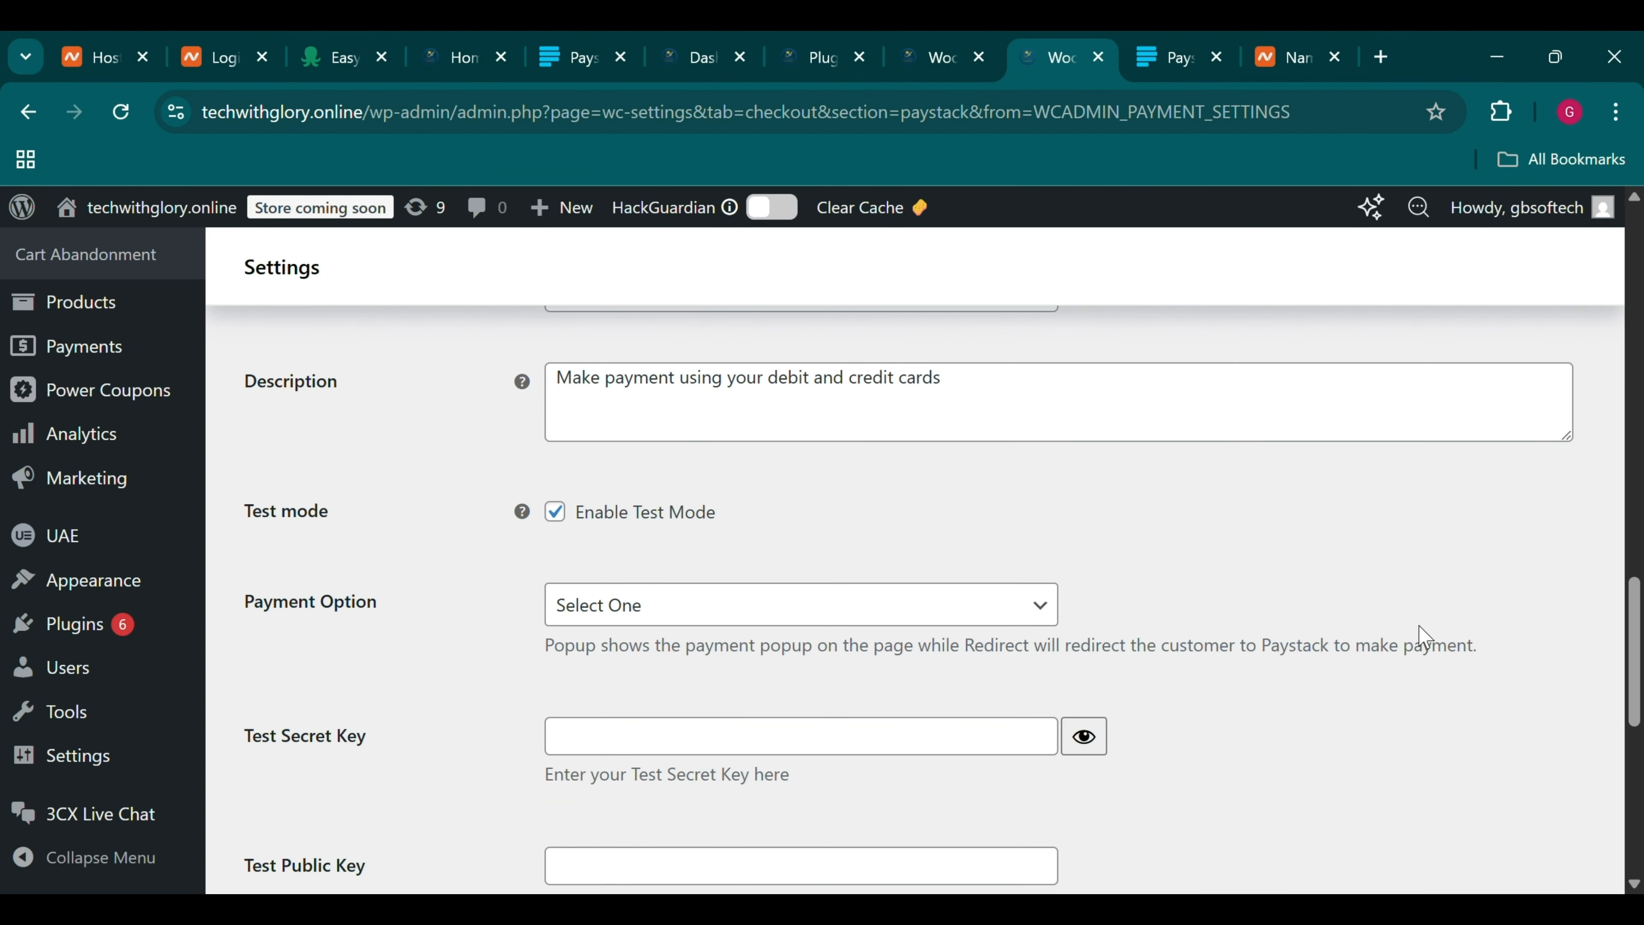
scroll(1422, 636, "up", 1)
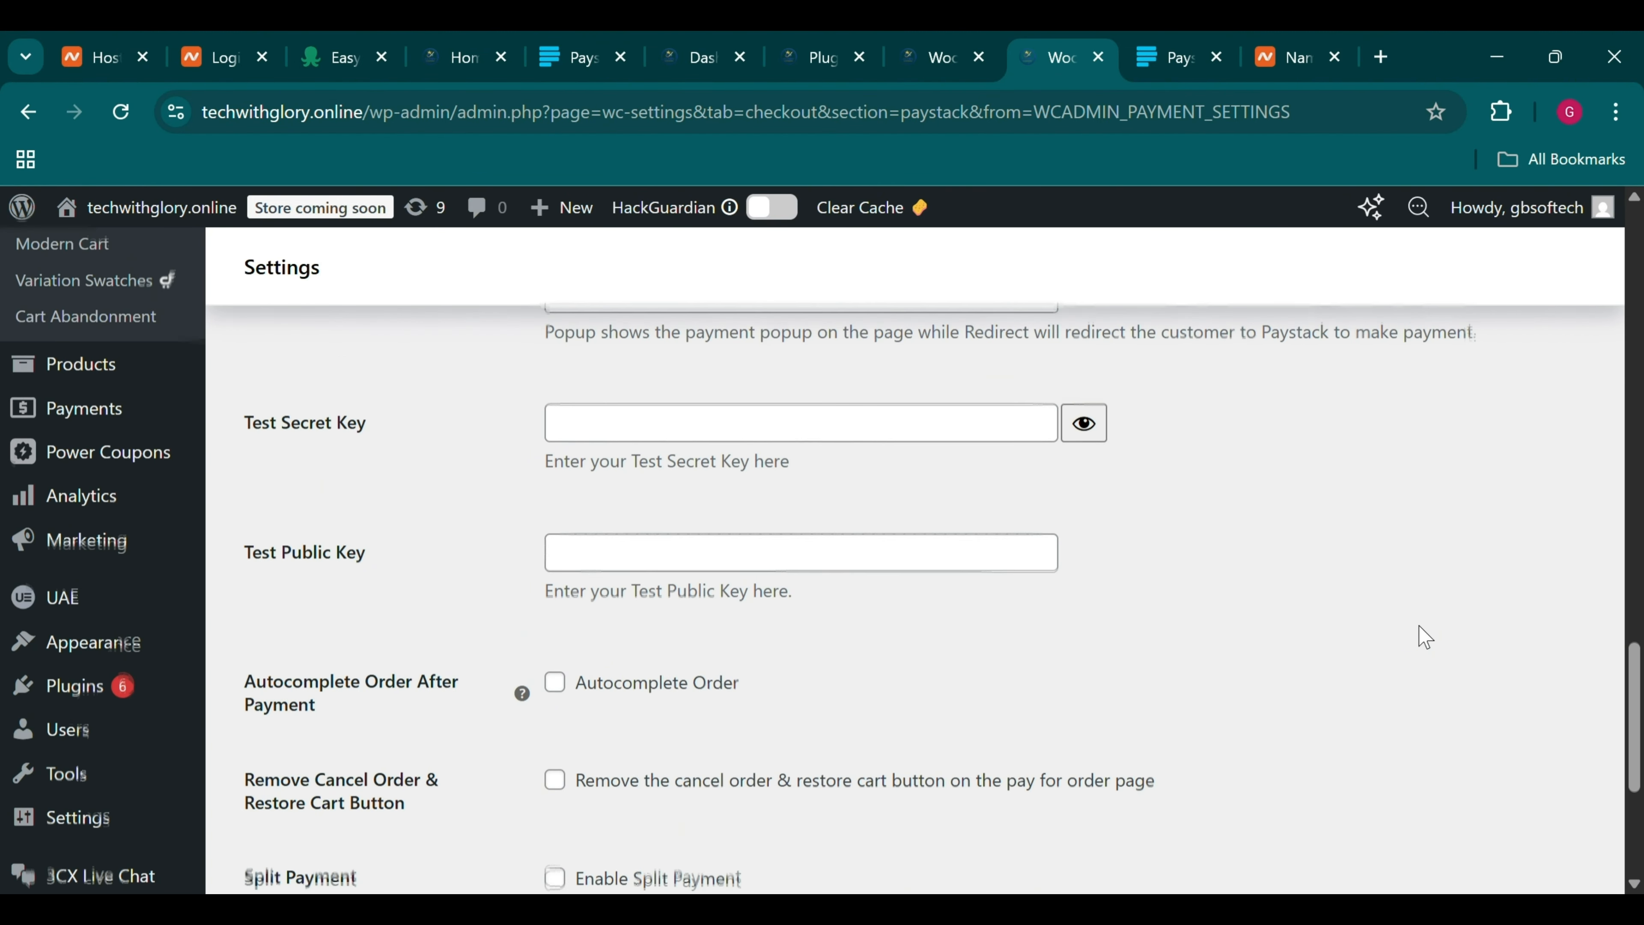
left_click(1185, 39)
scroll(1240, 660, "down", 2)
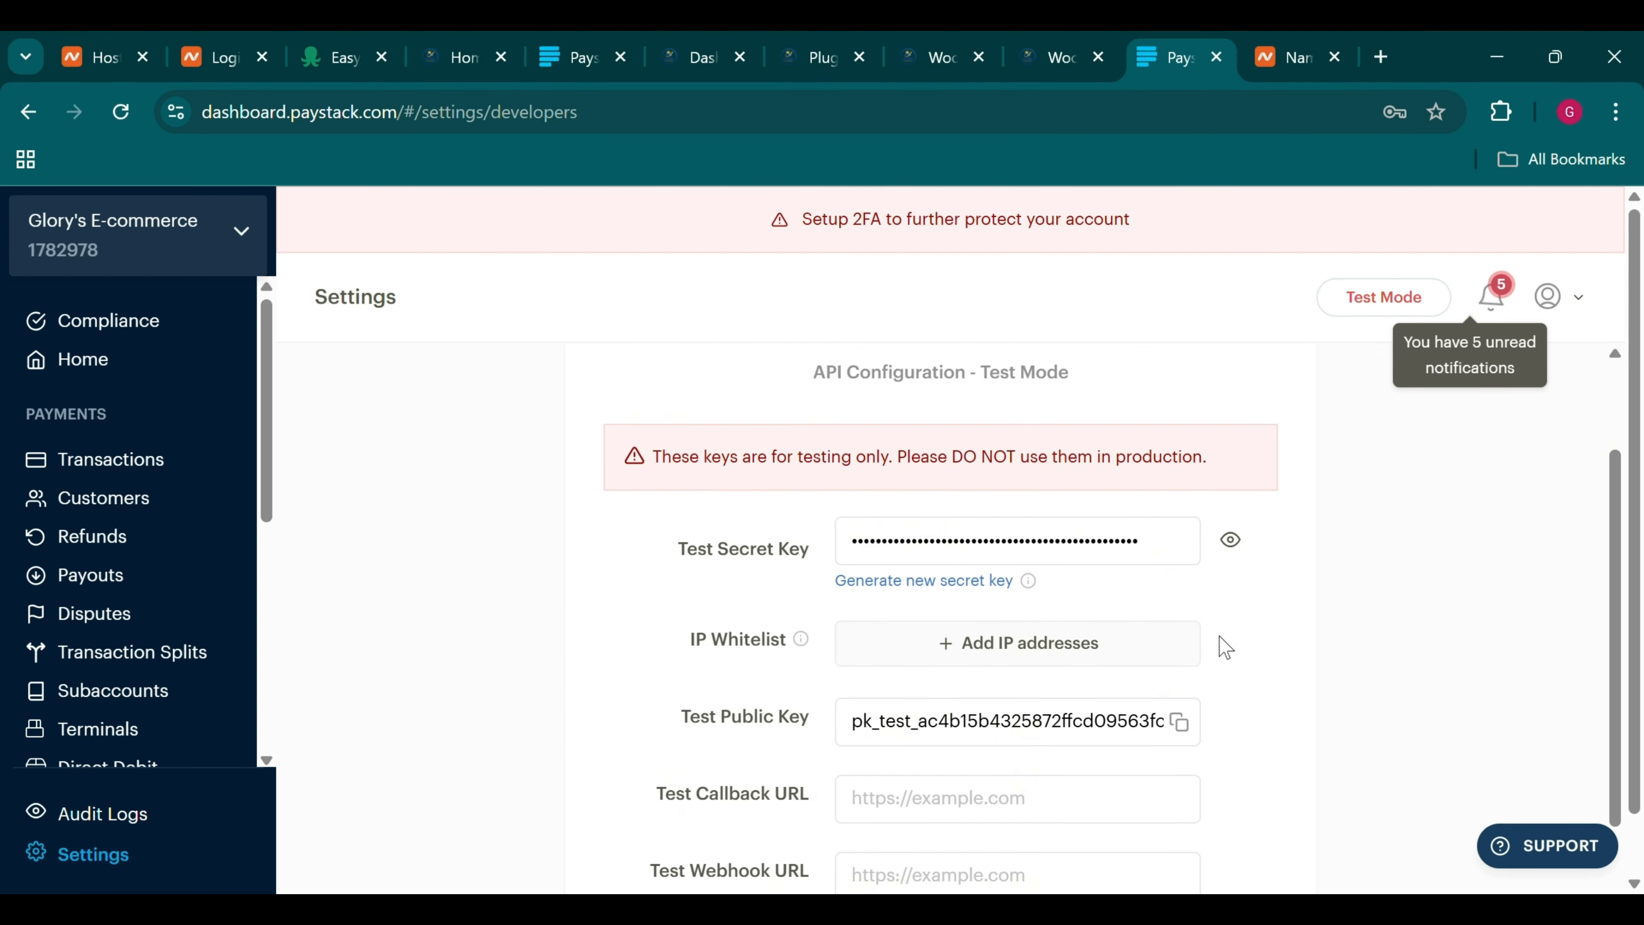
left_click(1229, 540)
left_click(1185, 543)
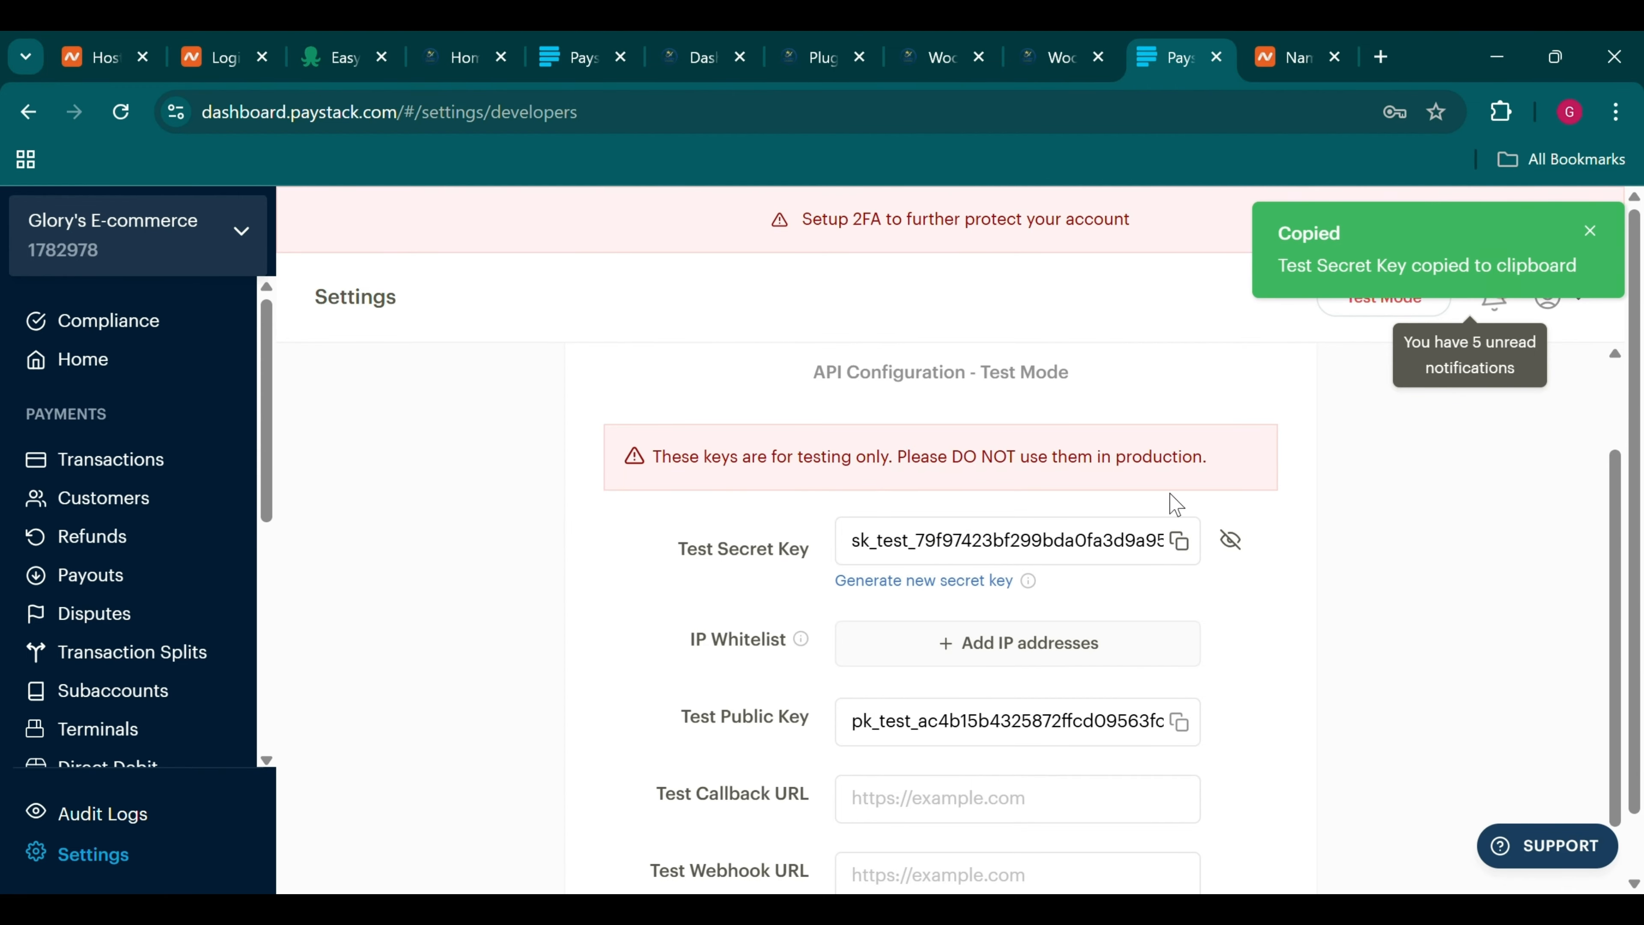
left_click(1095, 40)
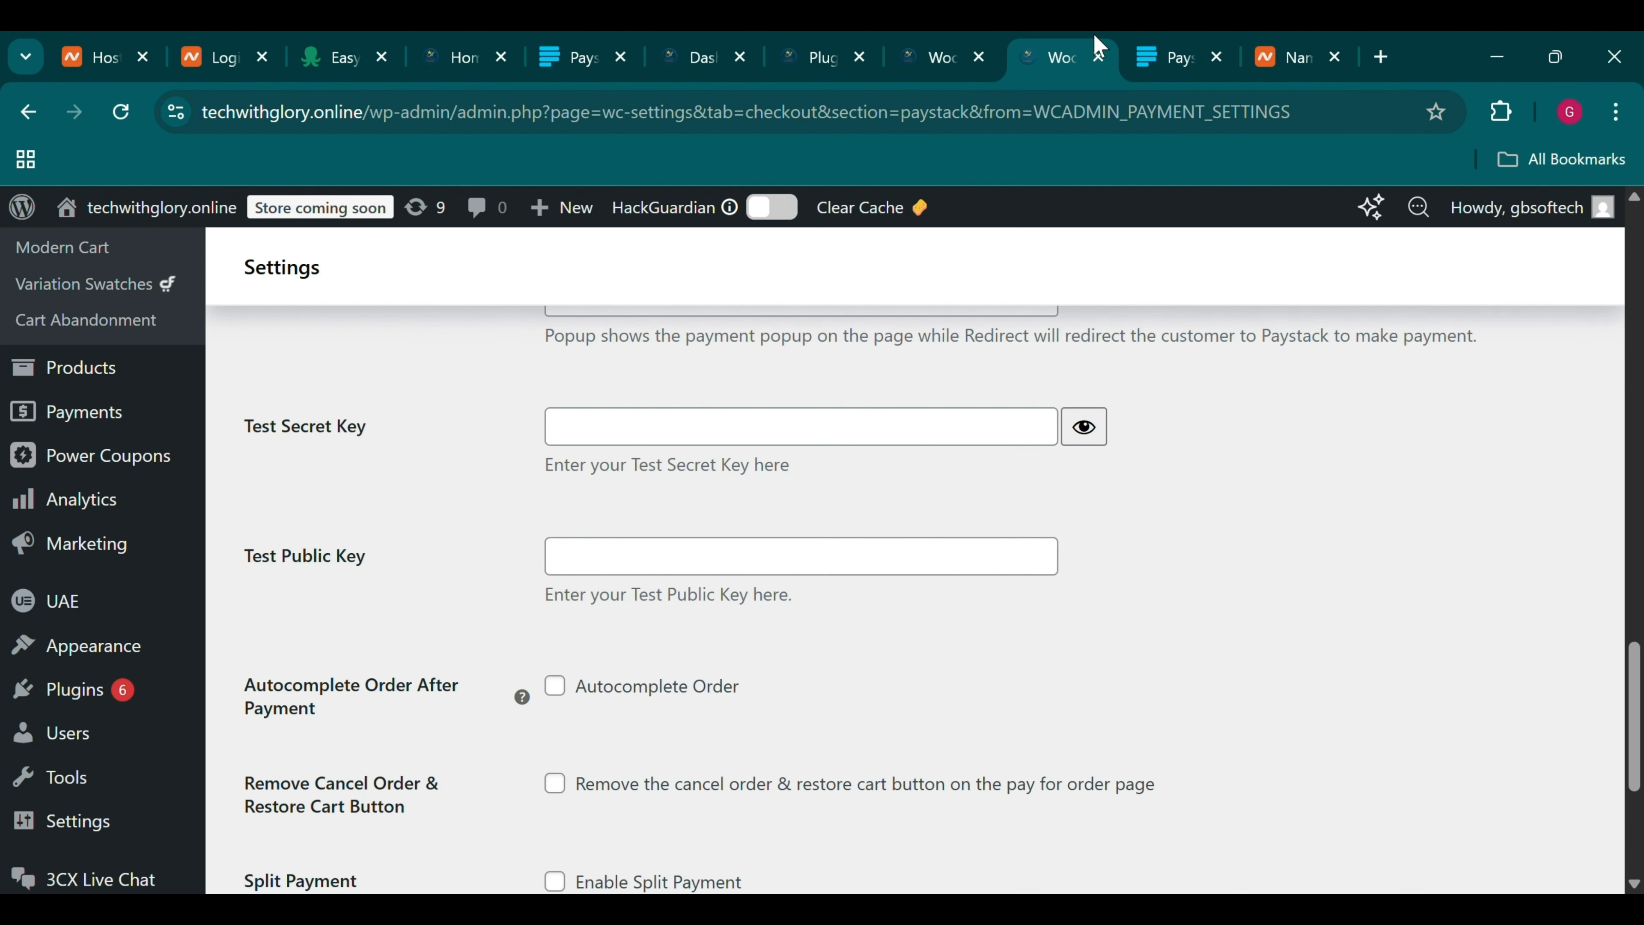
left_click(673, 421)
key("ctrl+v")
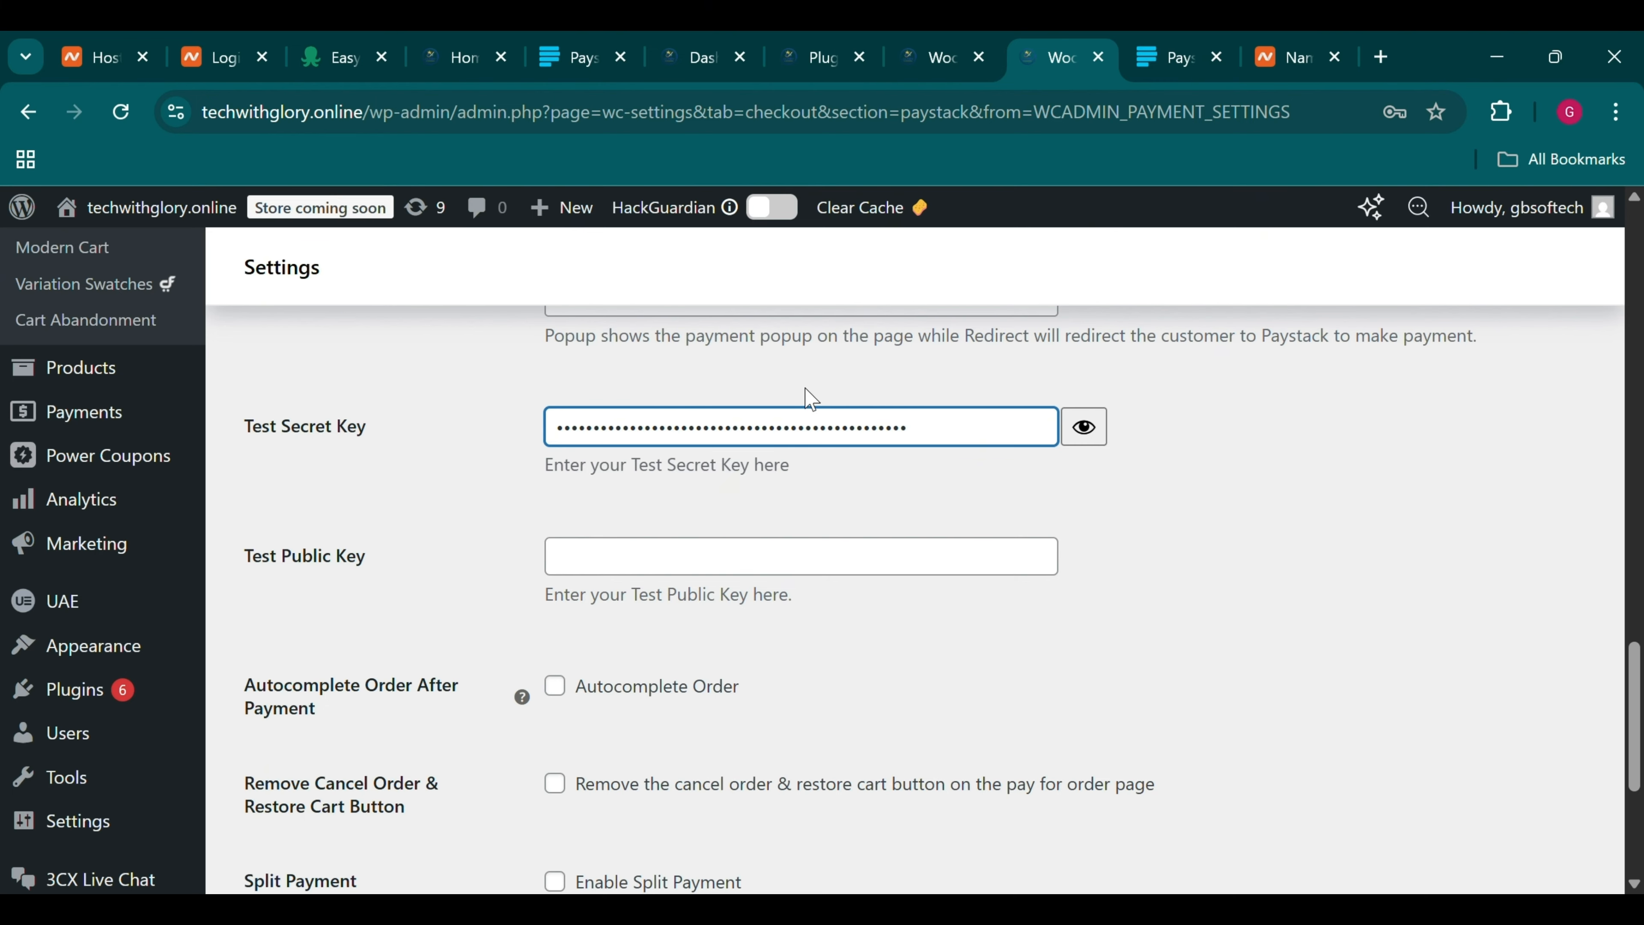
Copy Paystack's test public key and paste it into the Test Public Key field
left_click(1169, 43)
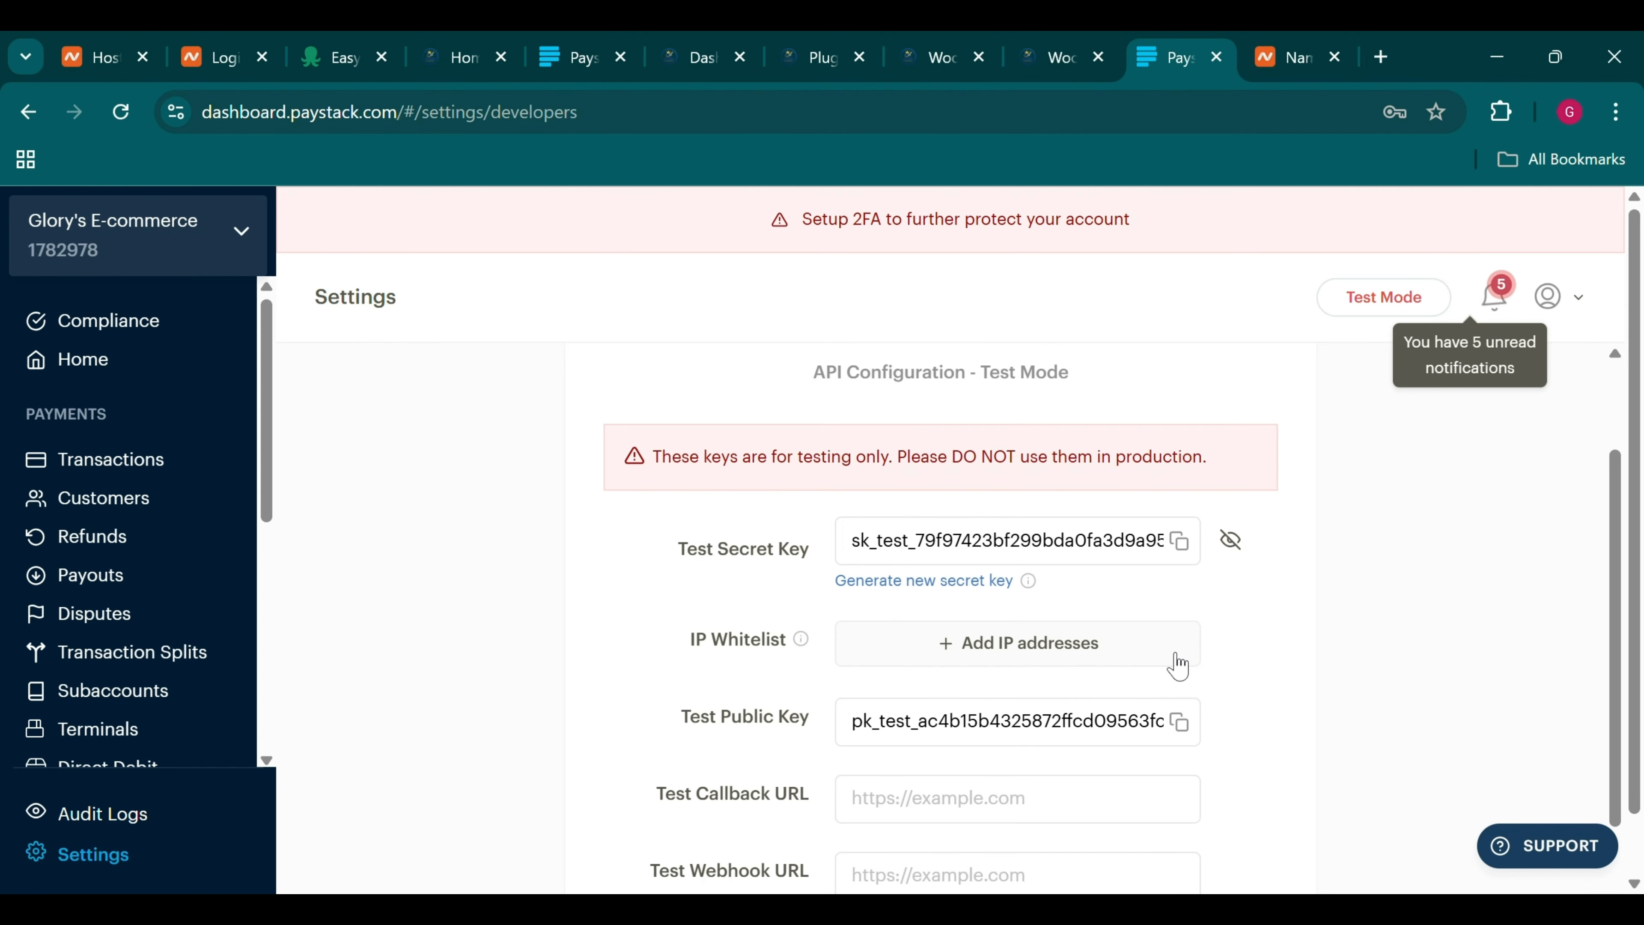
left_click(1181, 724)
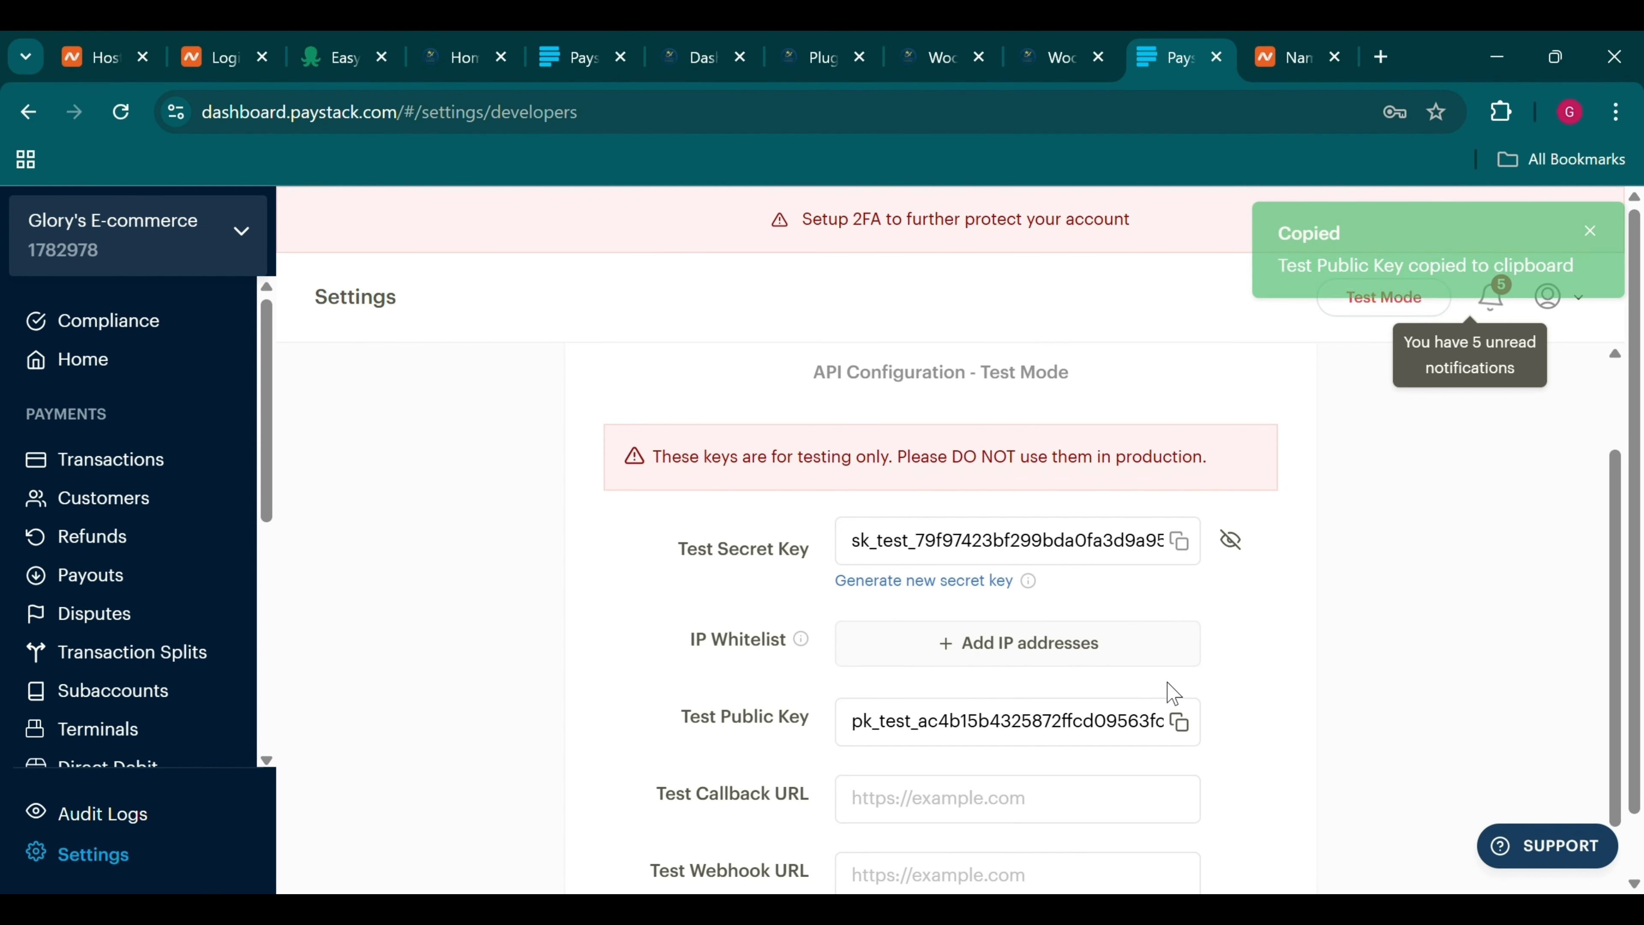
left_click(1079, 40)
left_click(702, 586)
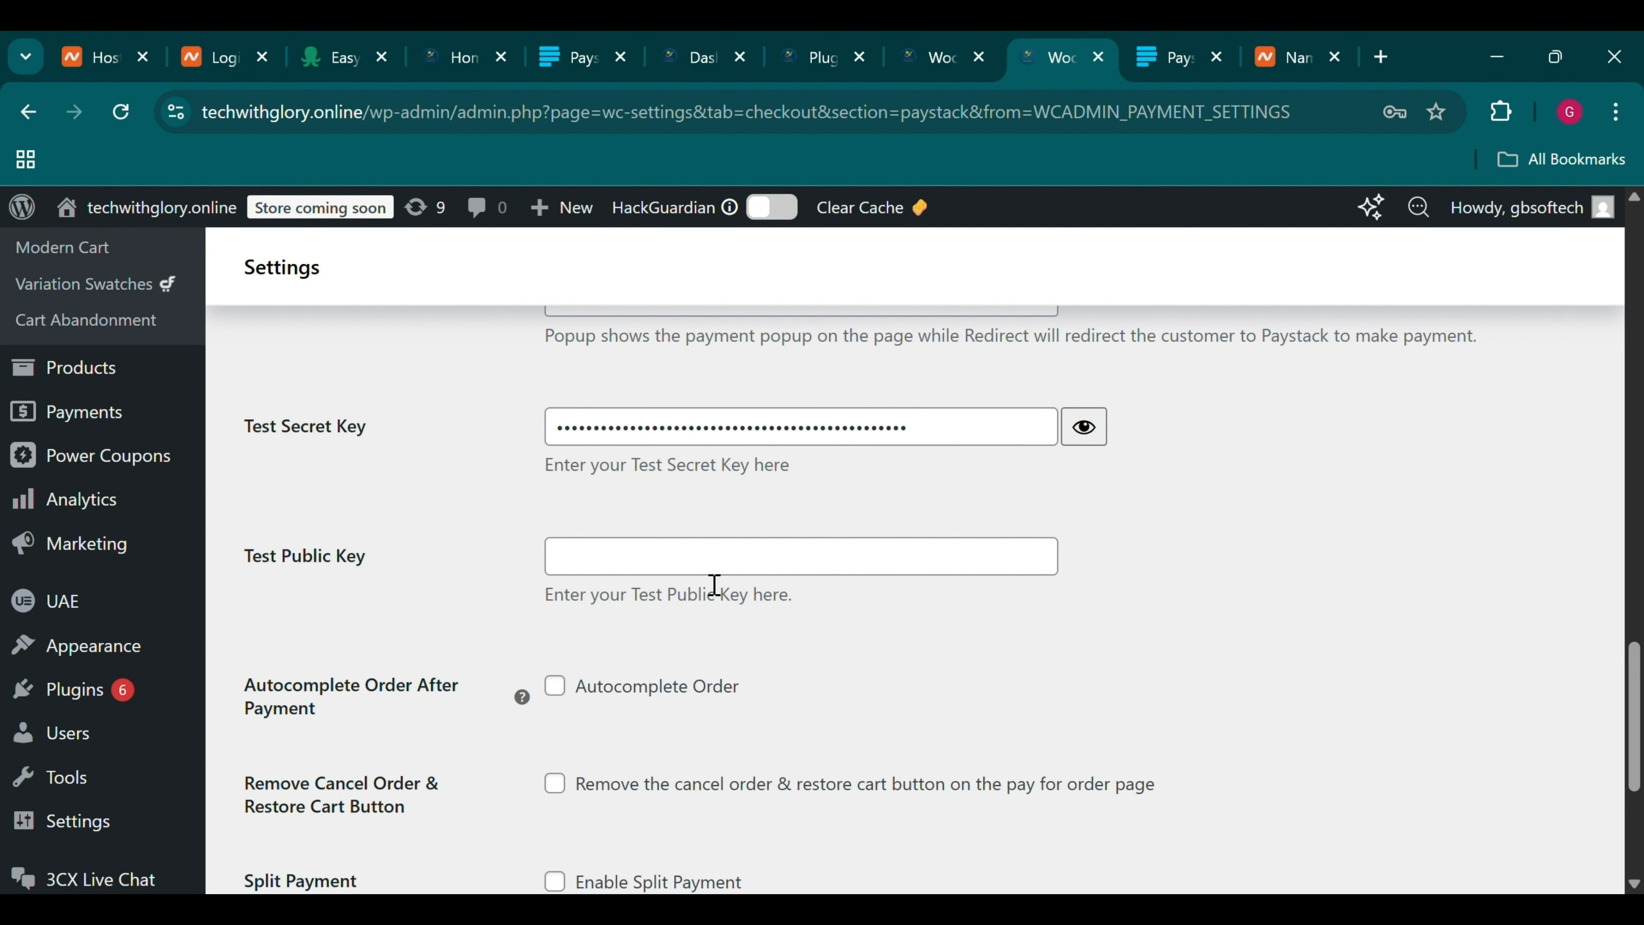
left_click(715, 574)
key("ctrl+v")
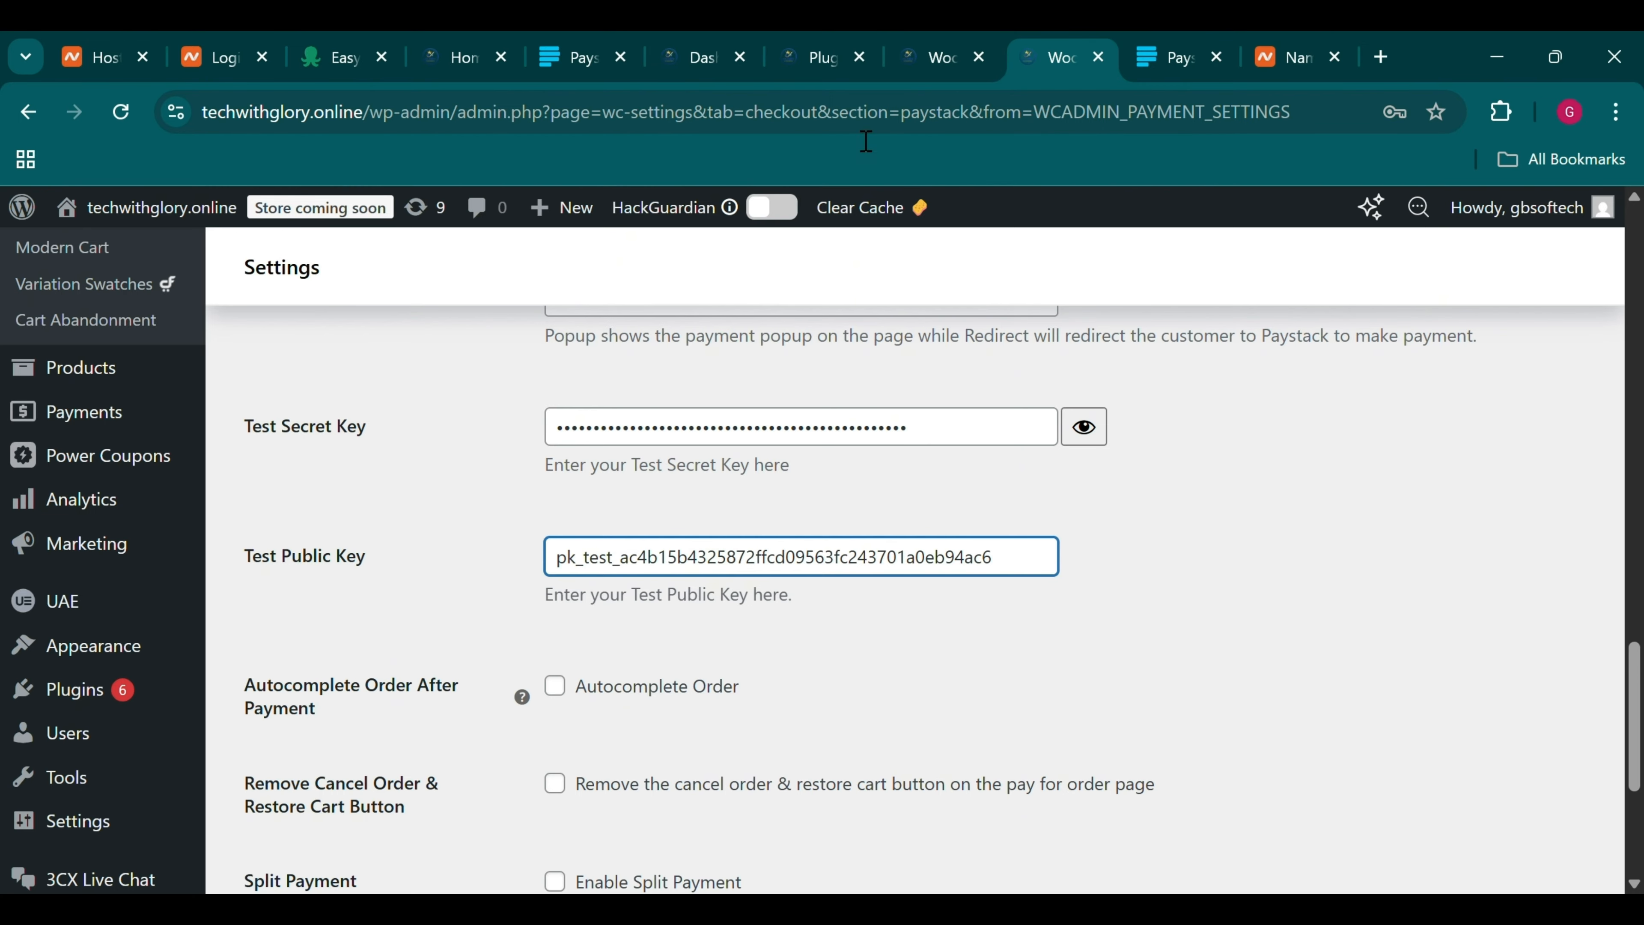
left_click(1178, 43)
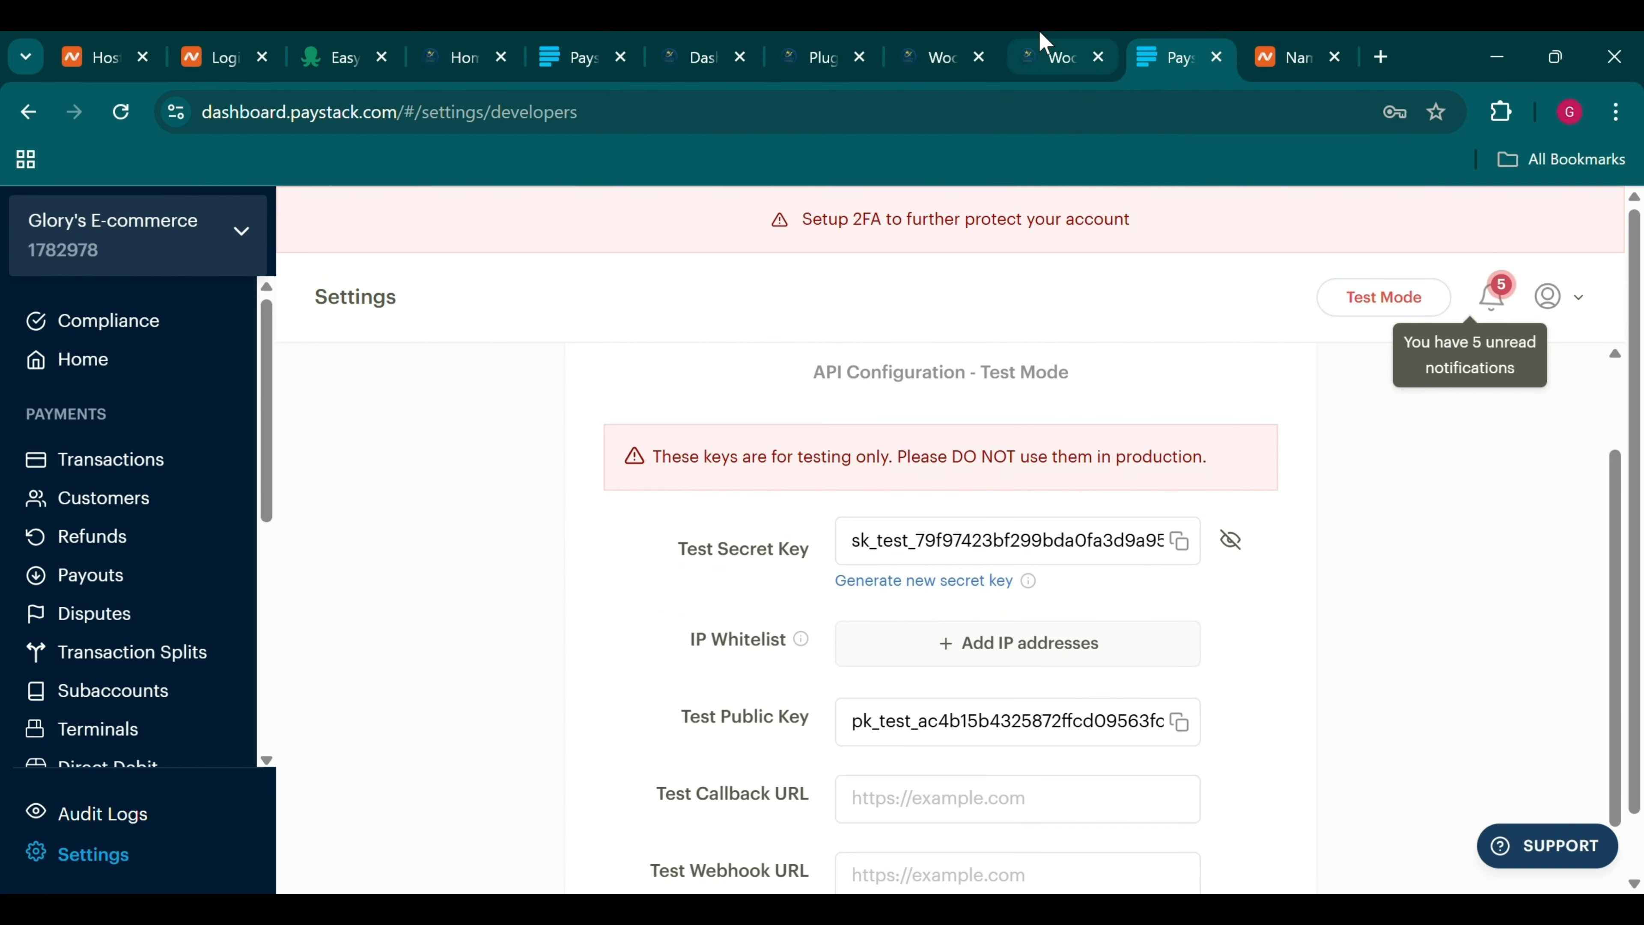
scroll(1039, 628, "down", 3)
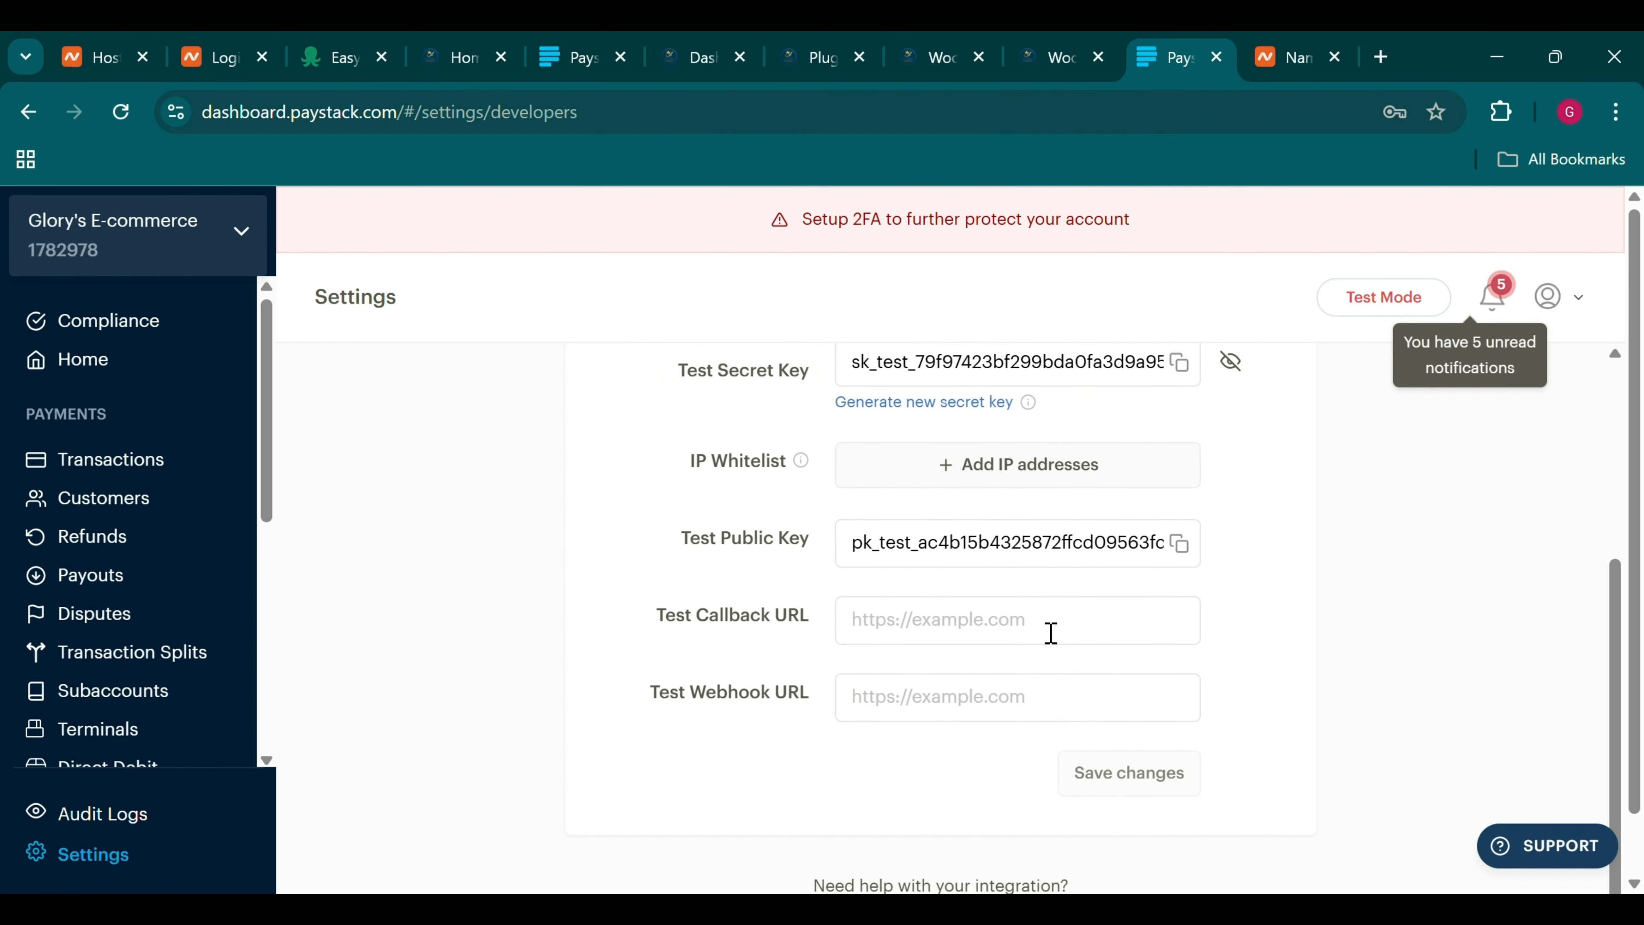
scroll(1051, 633, "up", 2)
scroll(1051, 633, "up", 2)
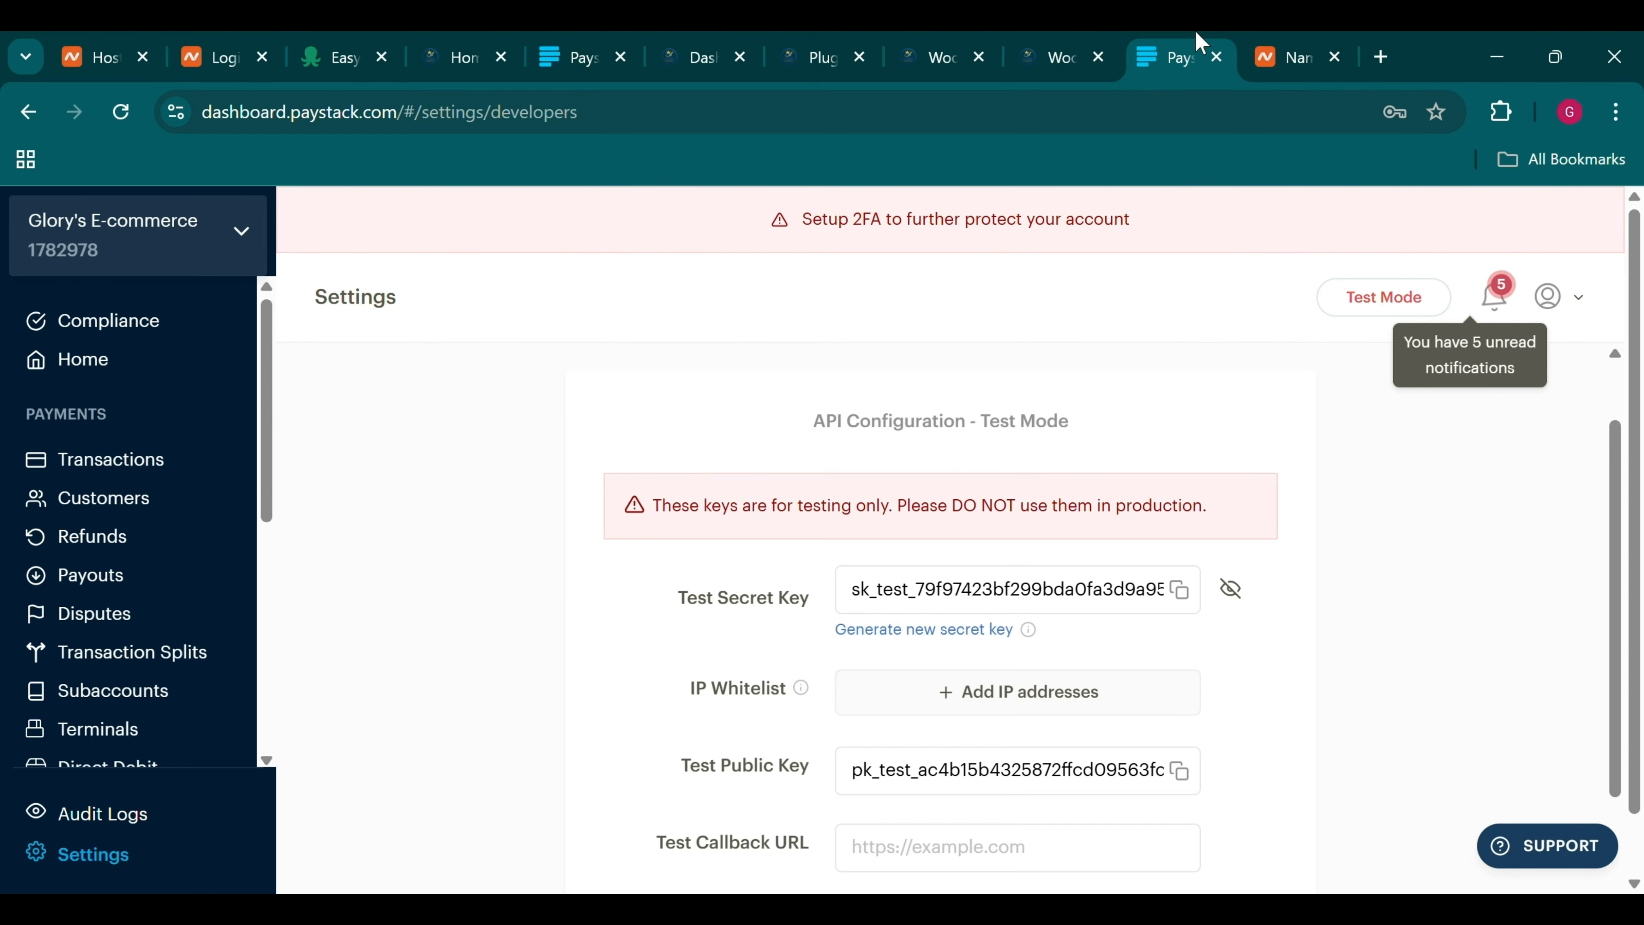
left_click(1045, 43)
Set Paystack's Payment Option to Popup
scroll(984, 616, "down", 4)
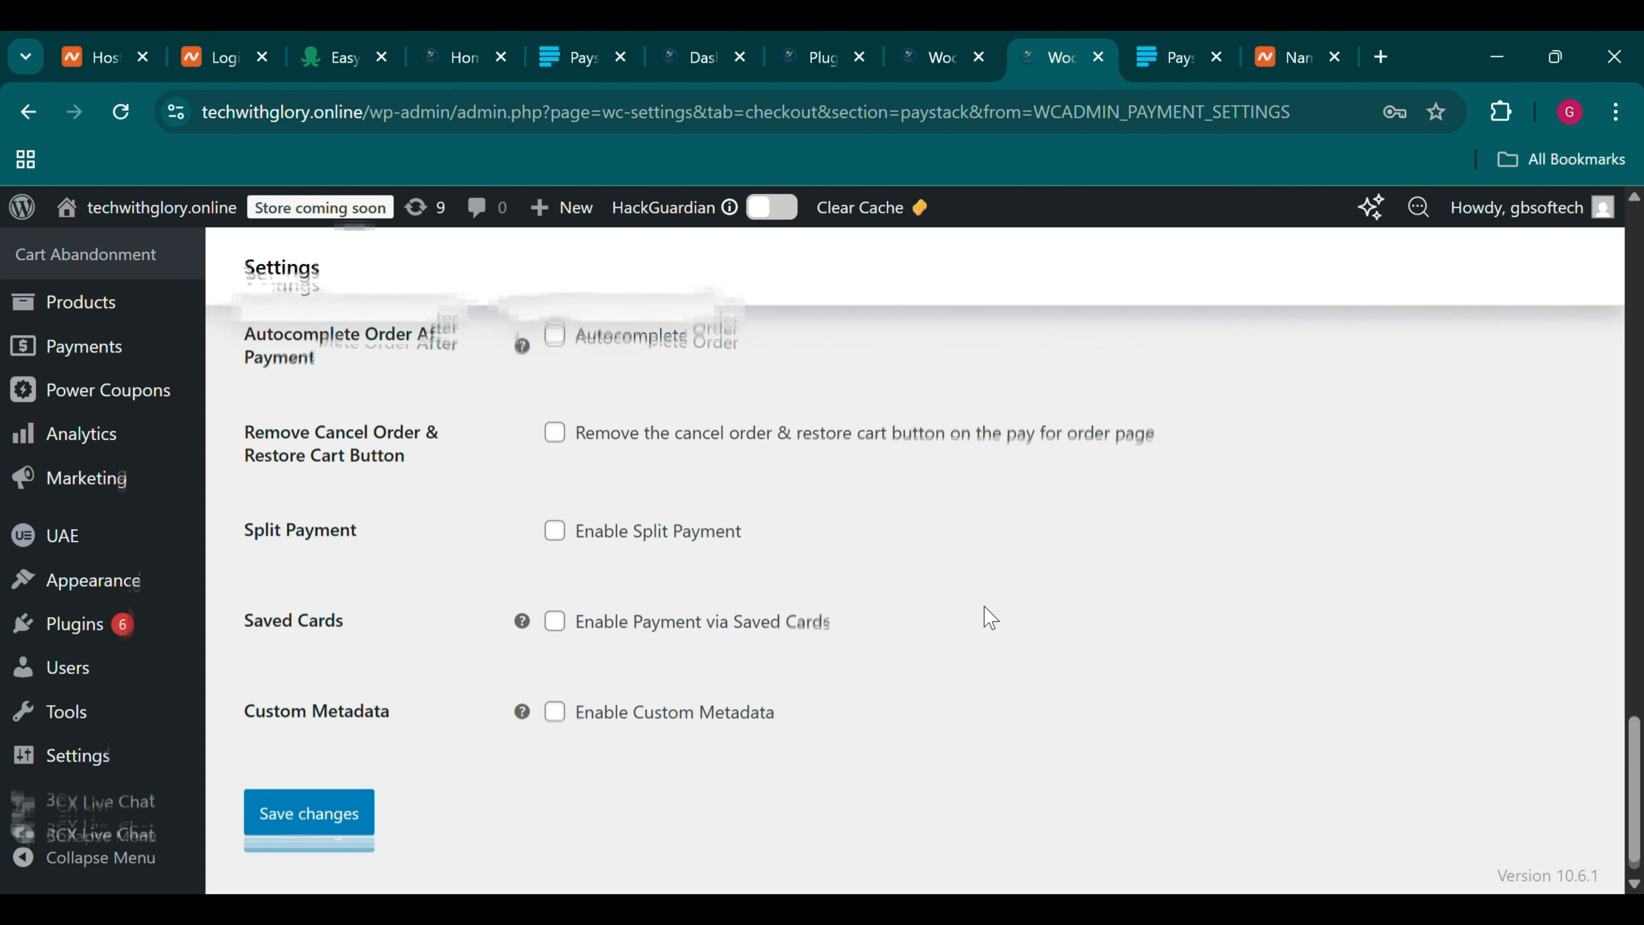
scroll(991, 619, "up", 10)
scroll(984, 609, "up", 1)
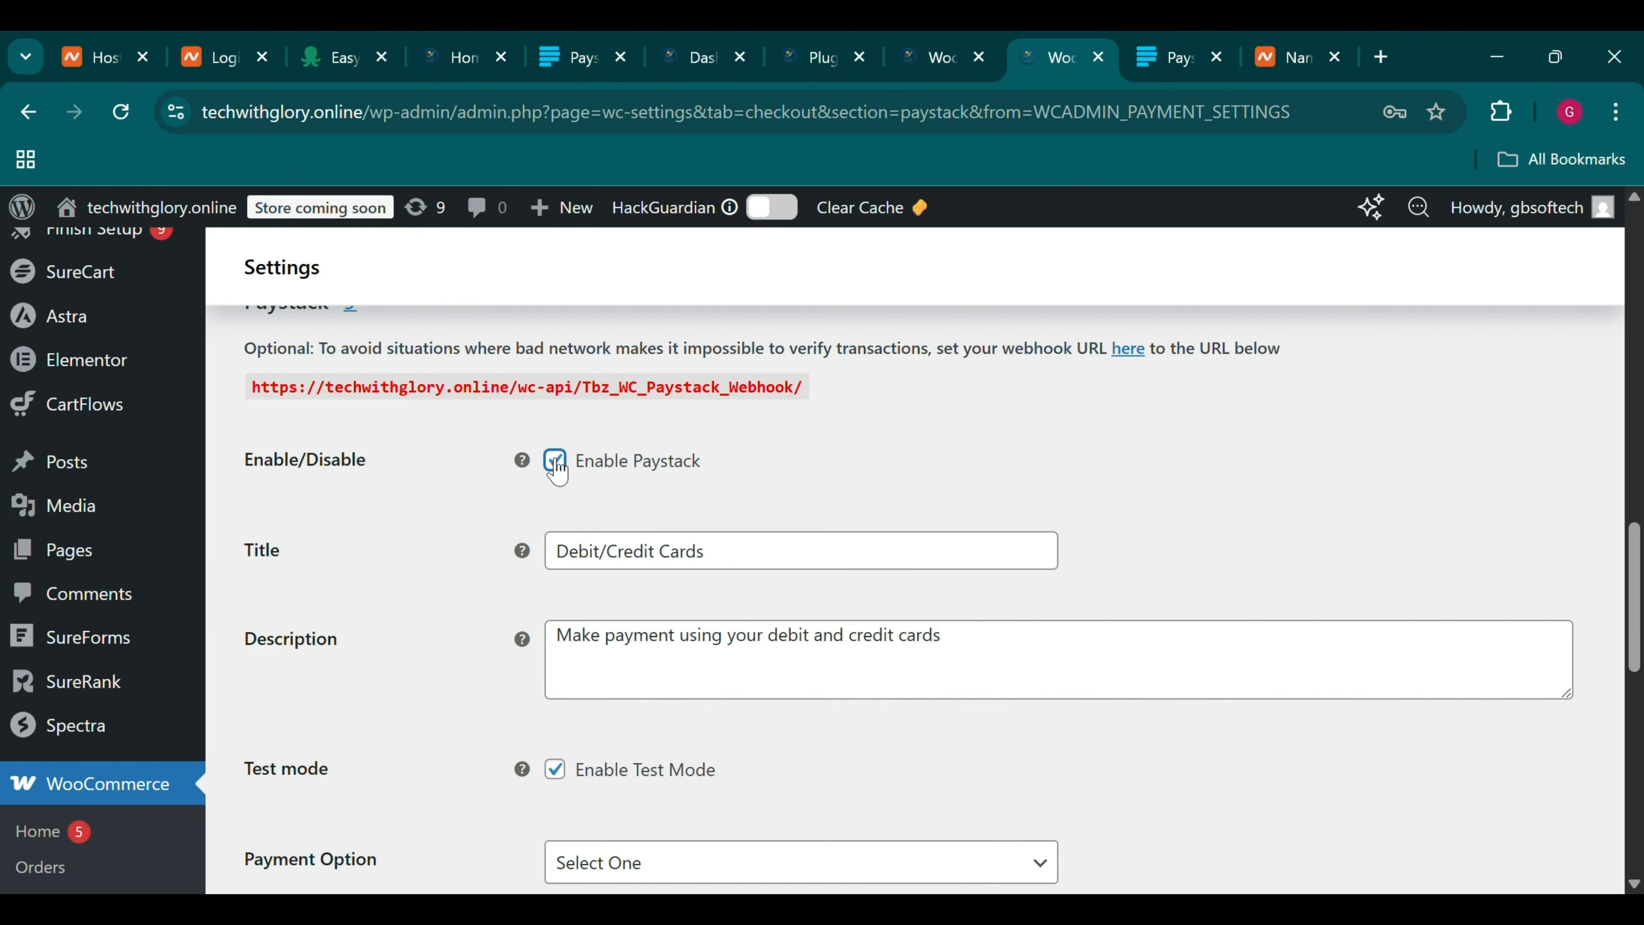
scroll(697, 522, "down", 4)
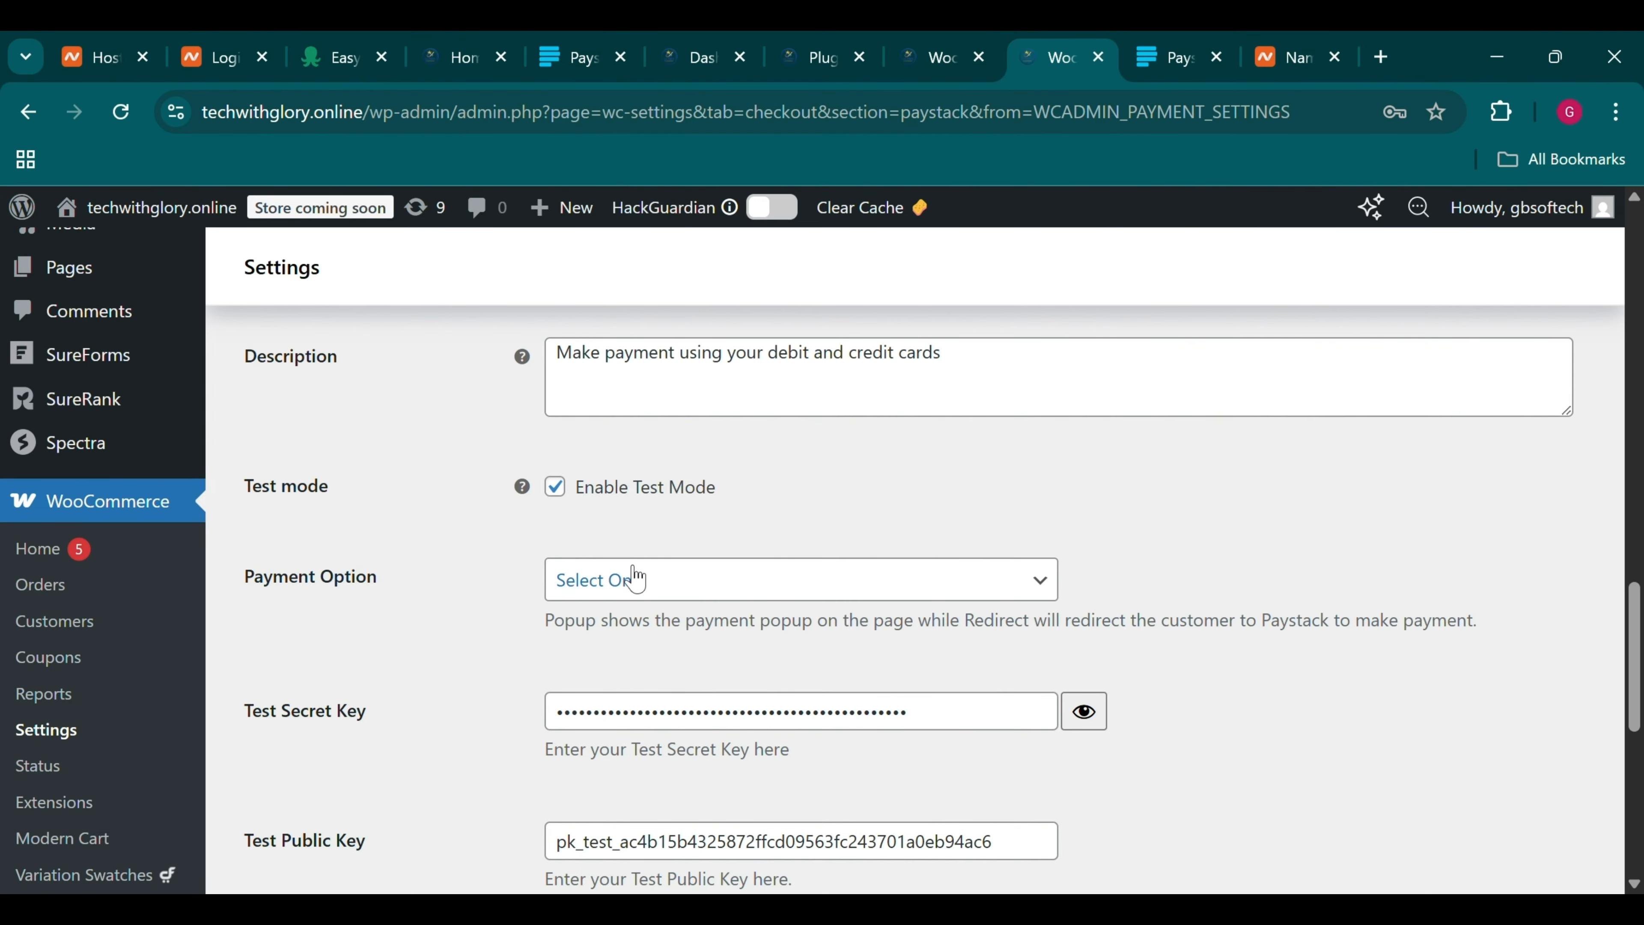
left_click(627, 596)
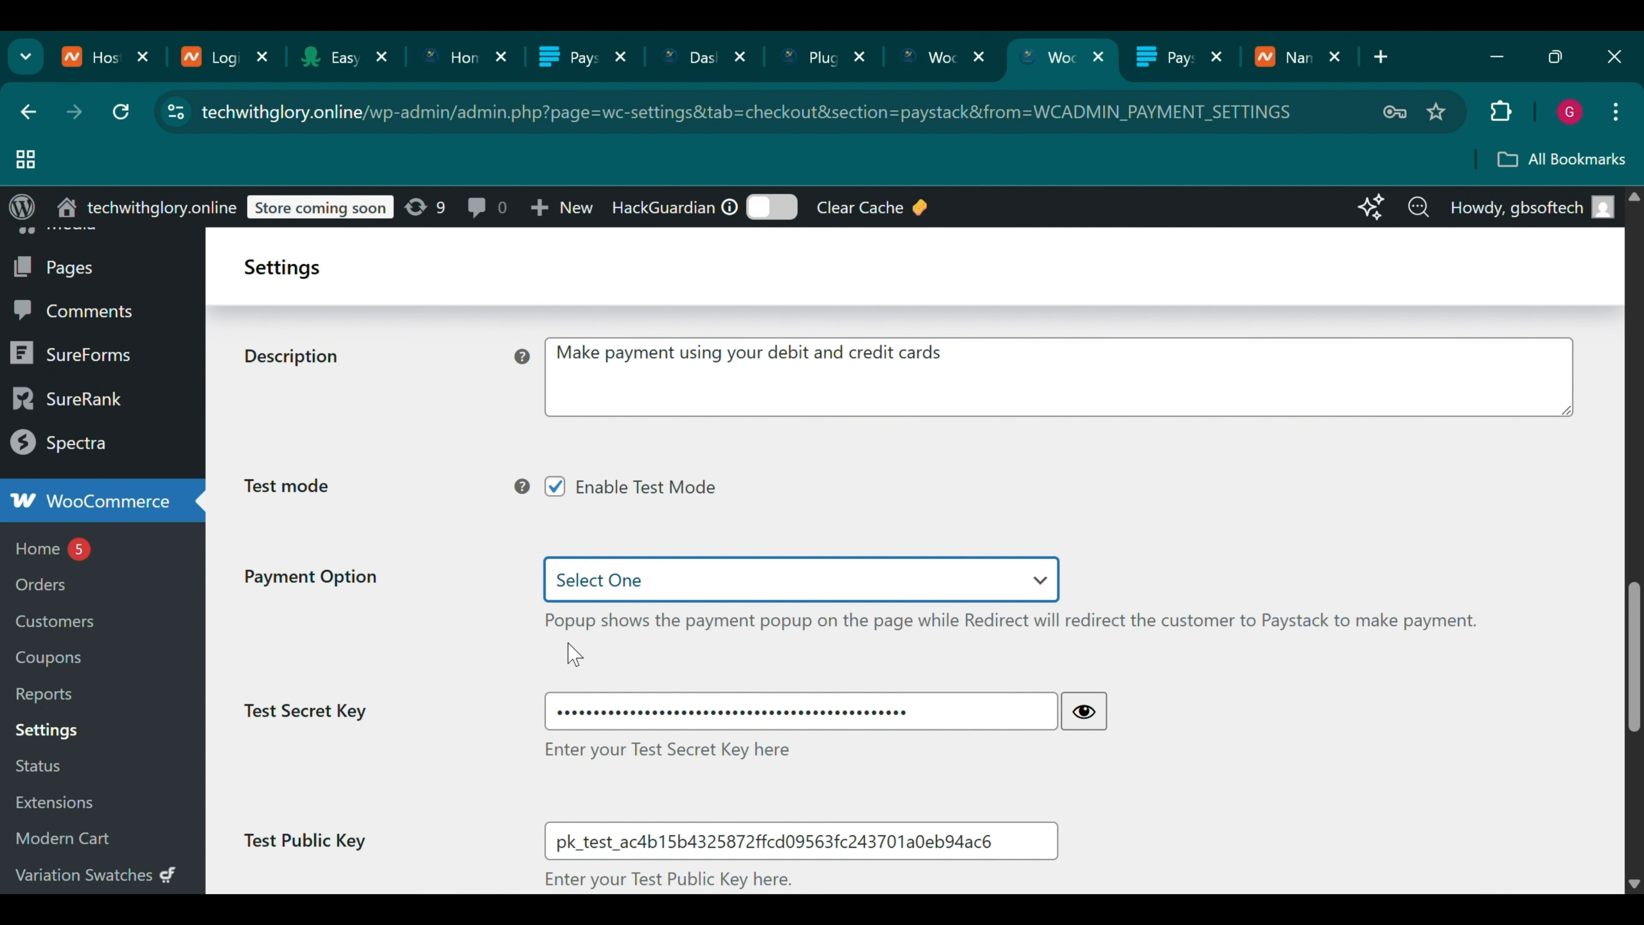
key("Down")
Enable removing the cancel-order button and paying via saved cards, then save the Paystack settings
scroll(574, 656, "down", 5)
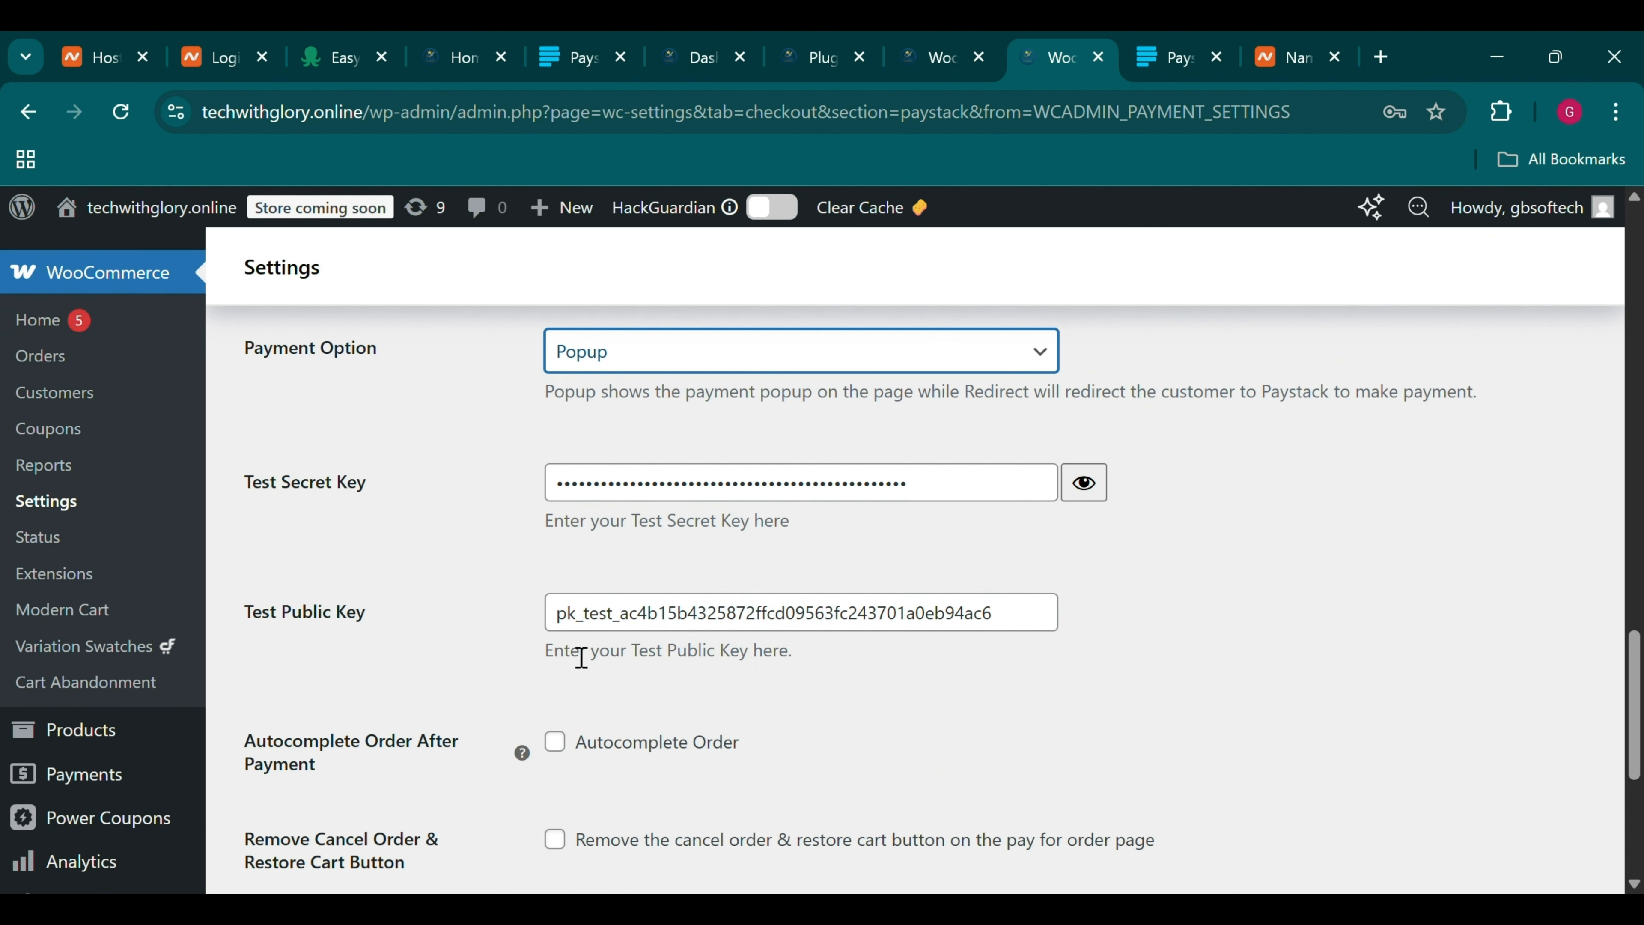
scroll(581, 658, "down", 1)
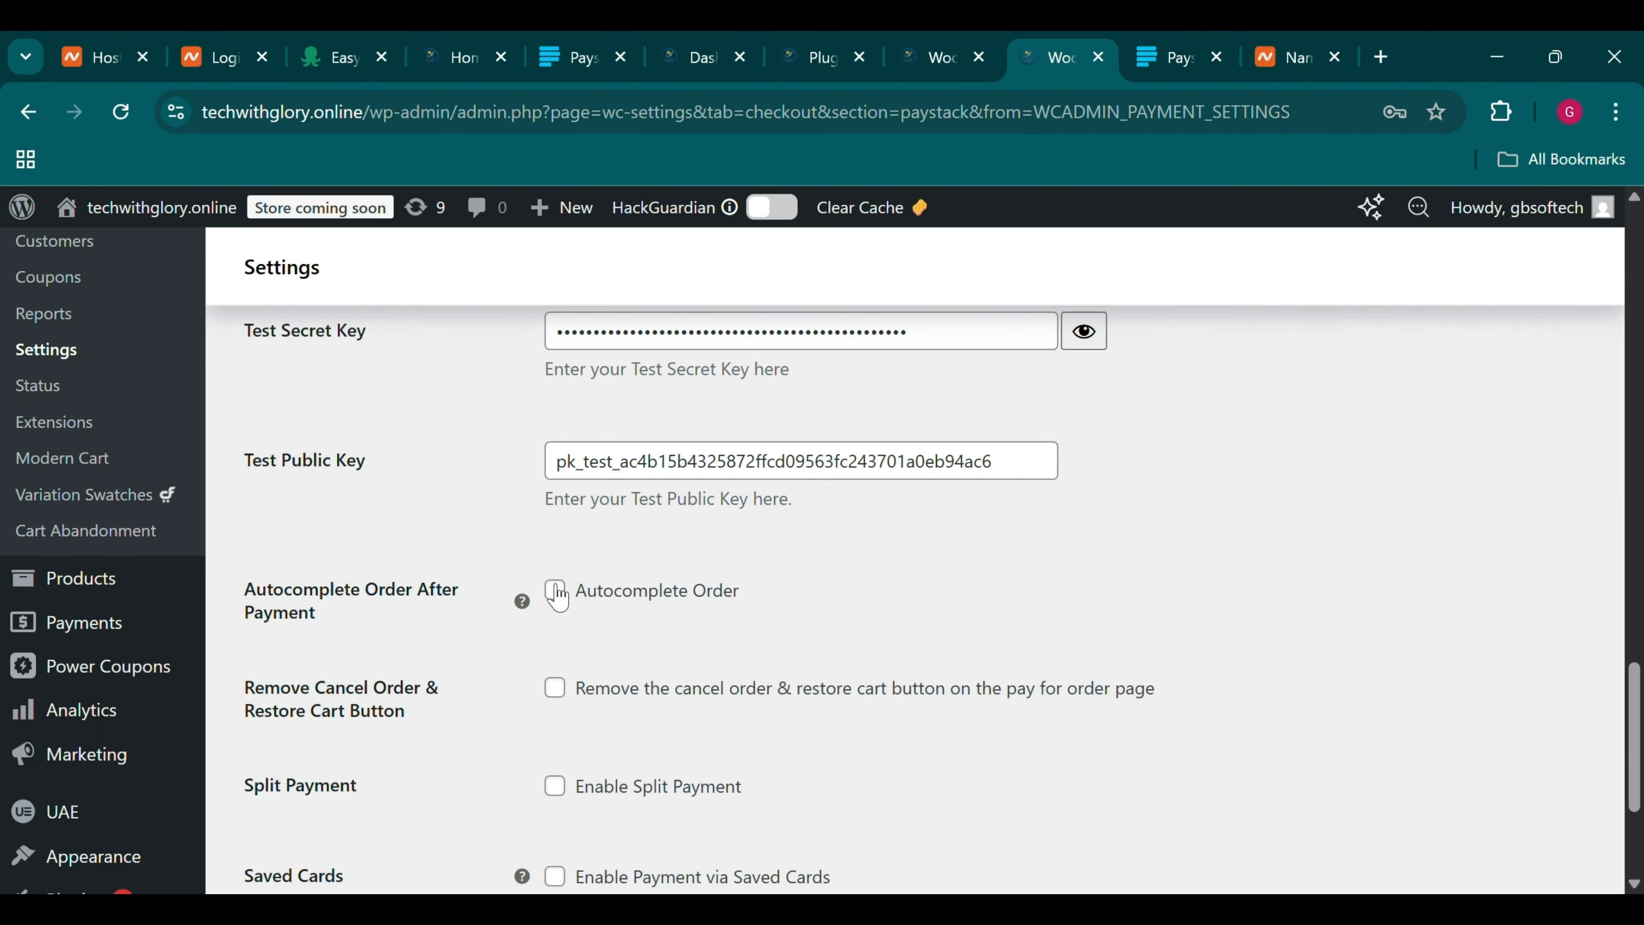
scroll(558, 595, "down", 2)
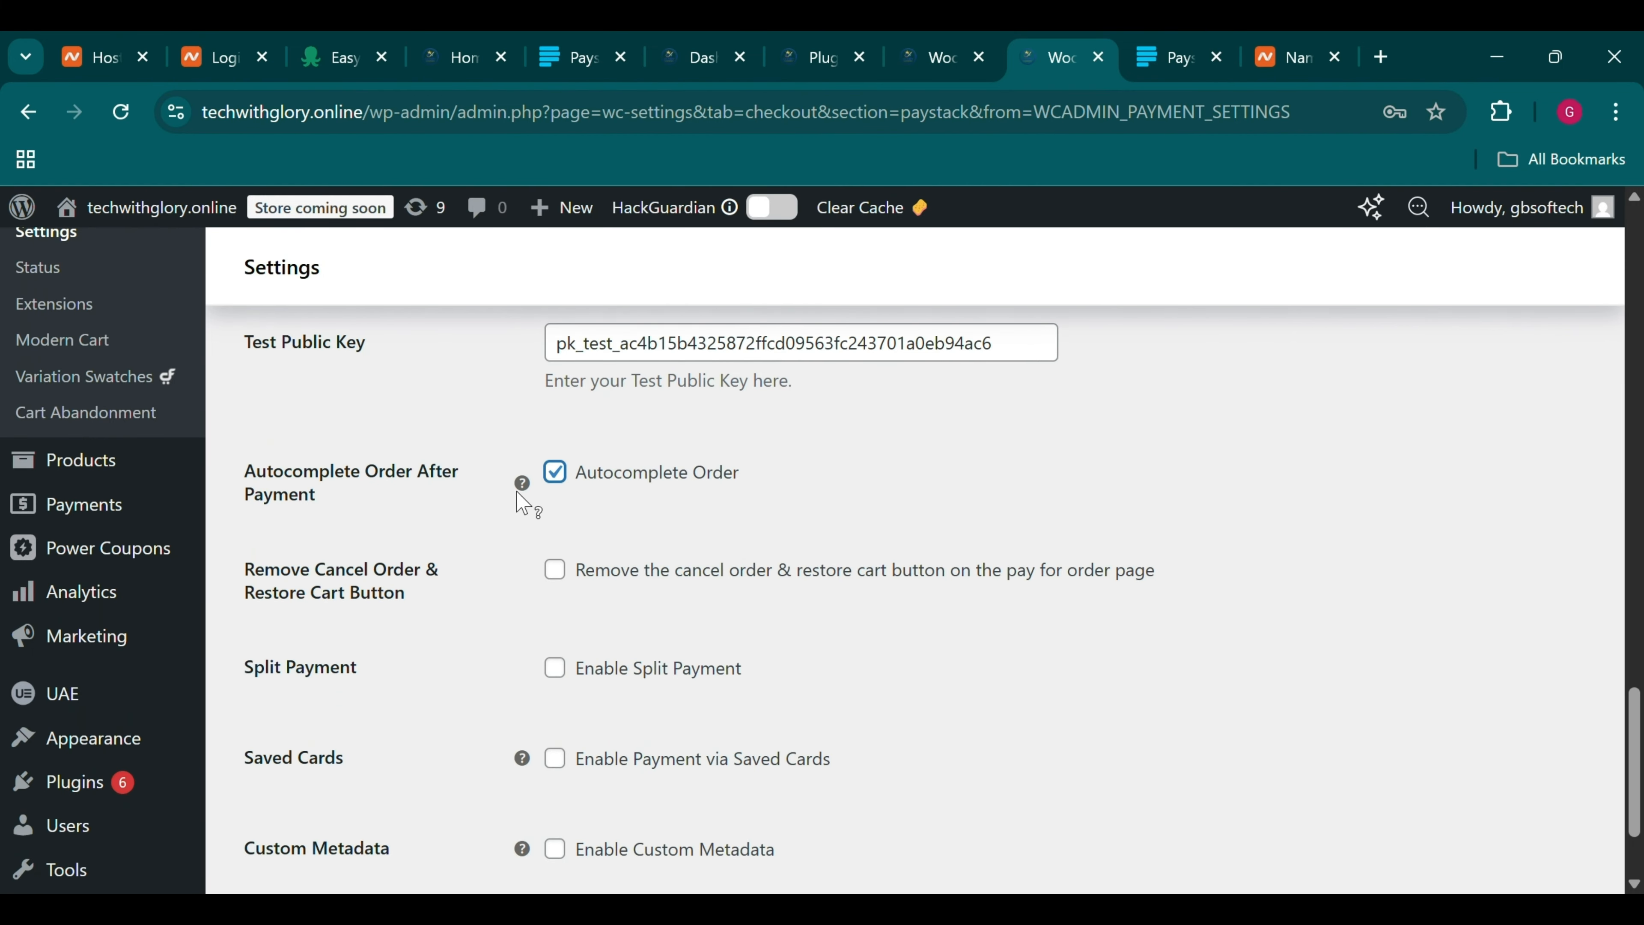
mouse_move(516, 483)
scroll(780, 561, "down", 2)
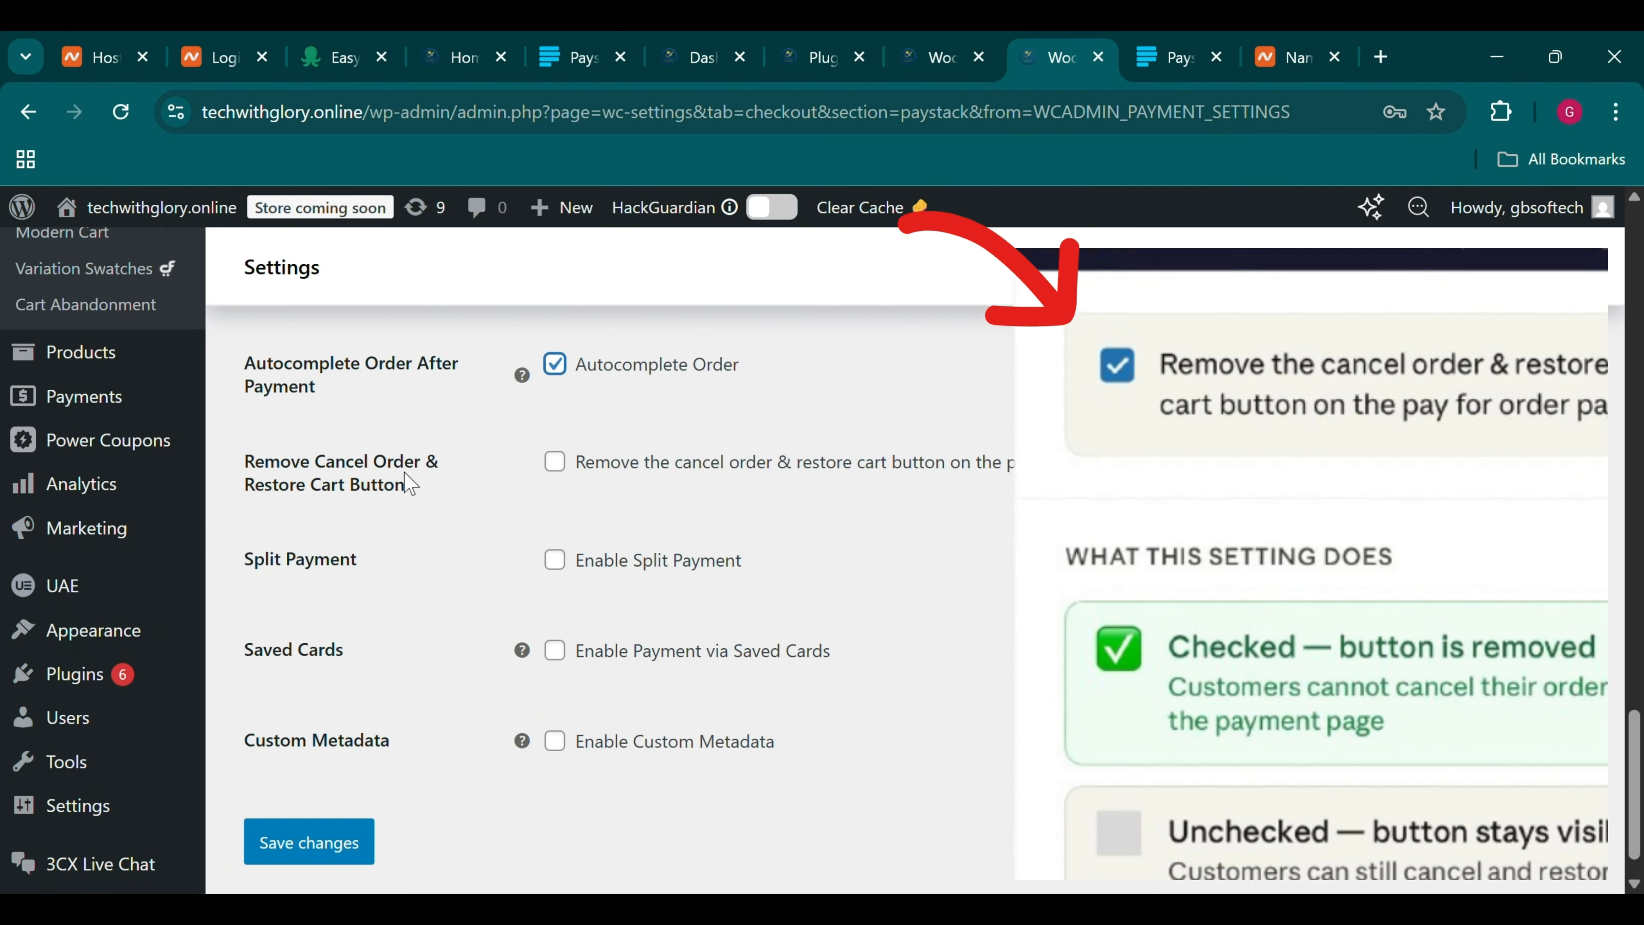
left_click(555, 462)
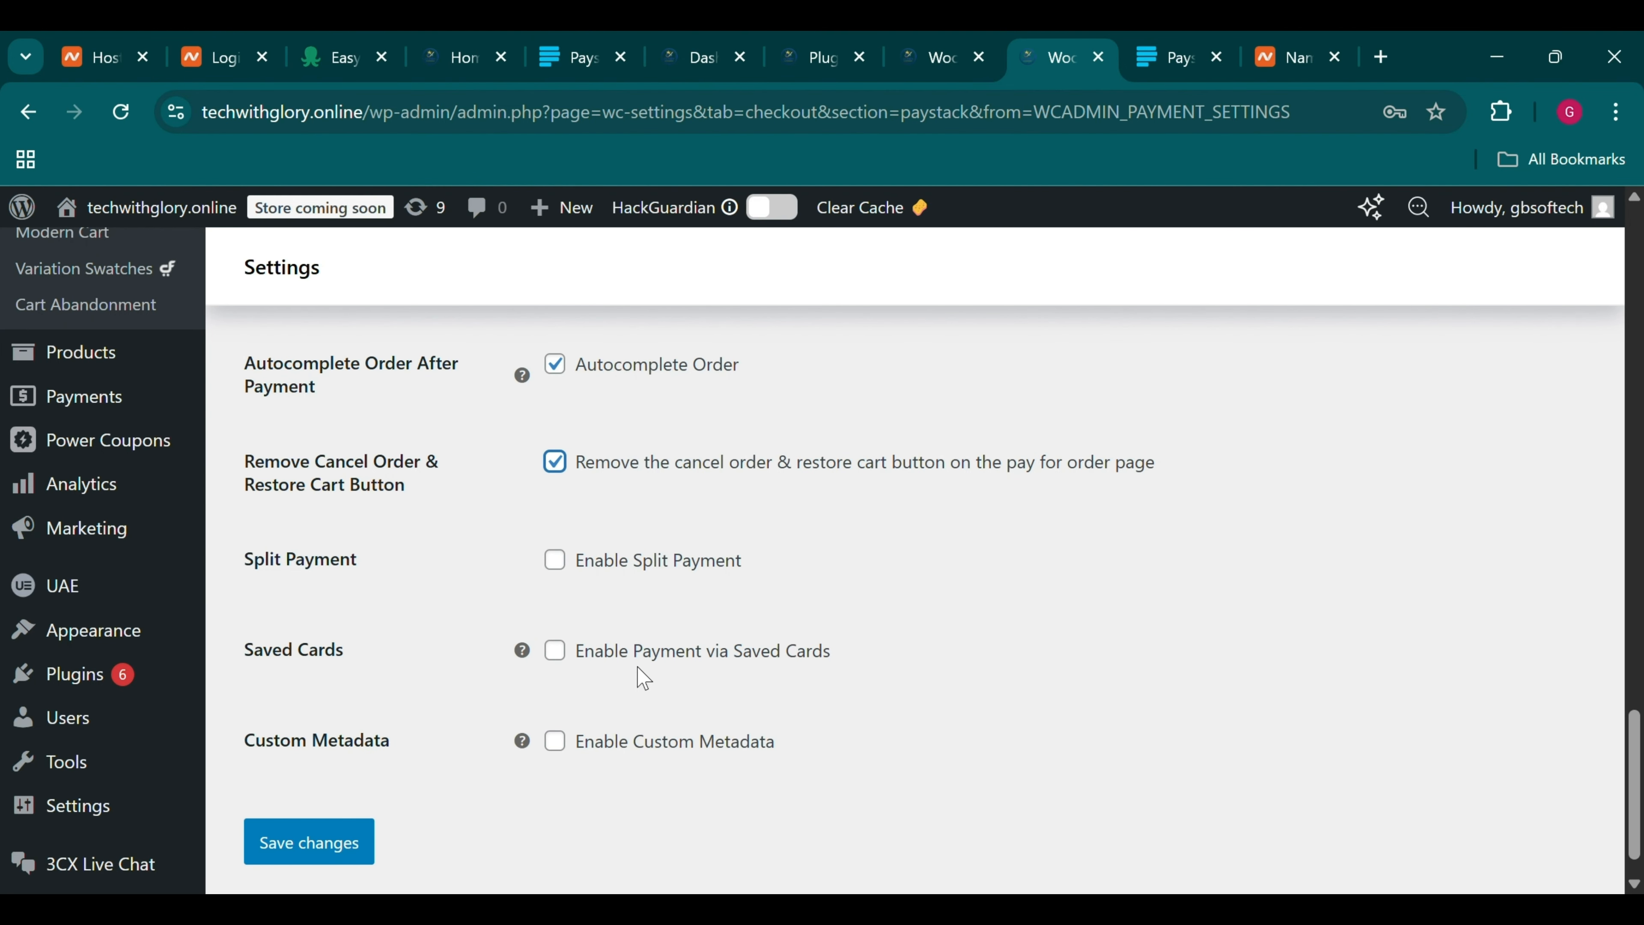
left_click(561, 664)
left_click(356, 842)
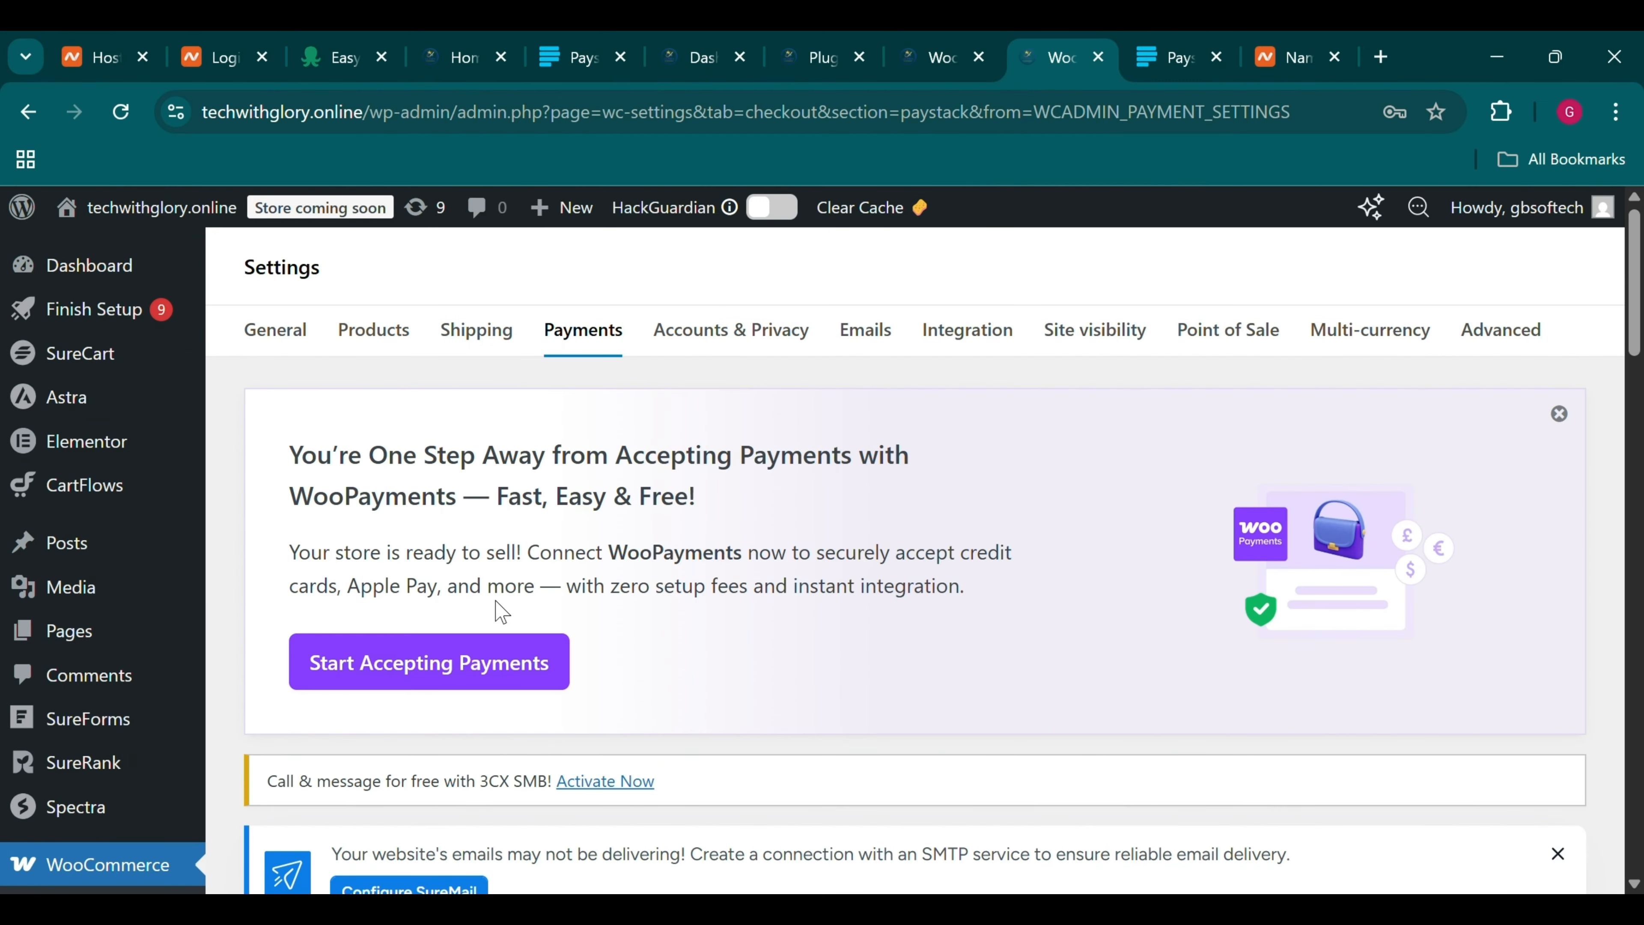
Check the WooPayments, Plugins and multi-currency tabs, then find Paystack listed as Test account in Payments
left_click(936, 41)
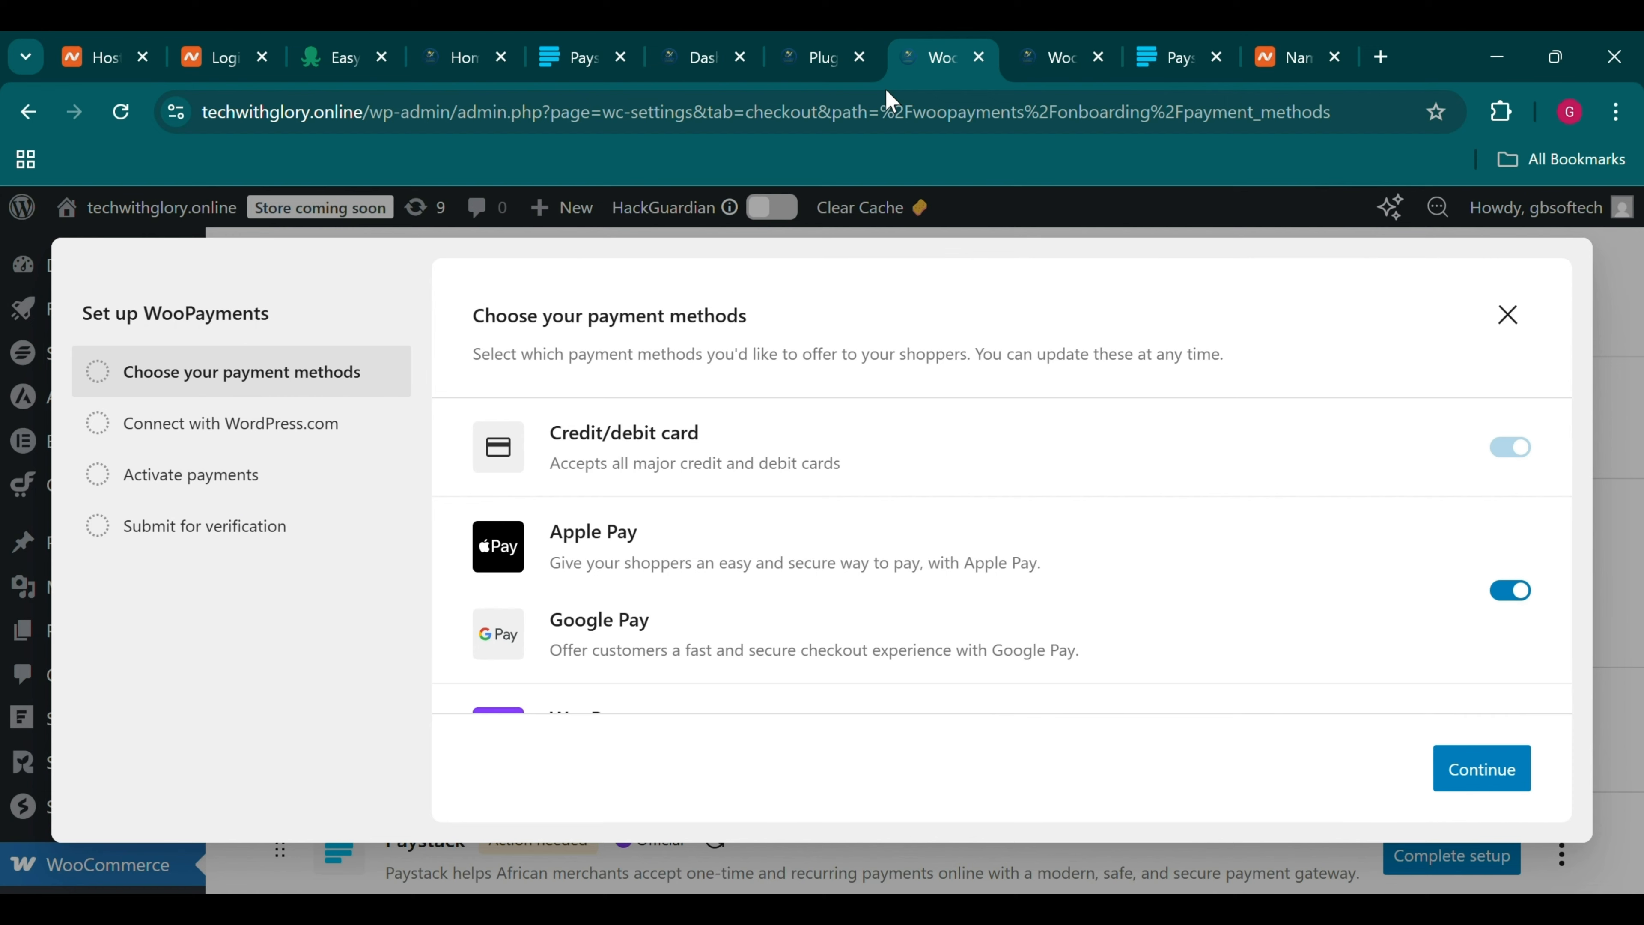
left_click(848, 42)
left_click(928, 47)
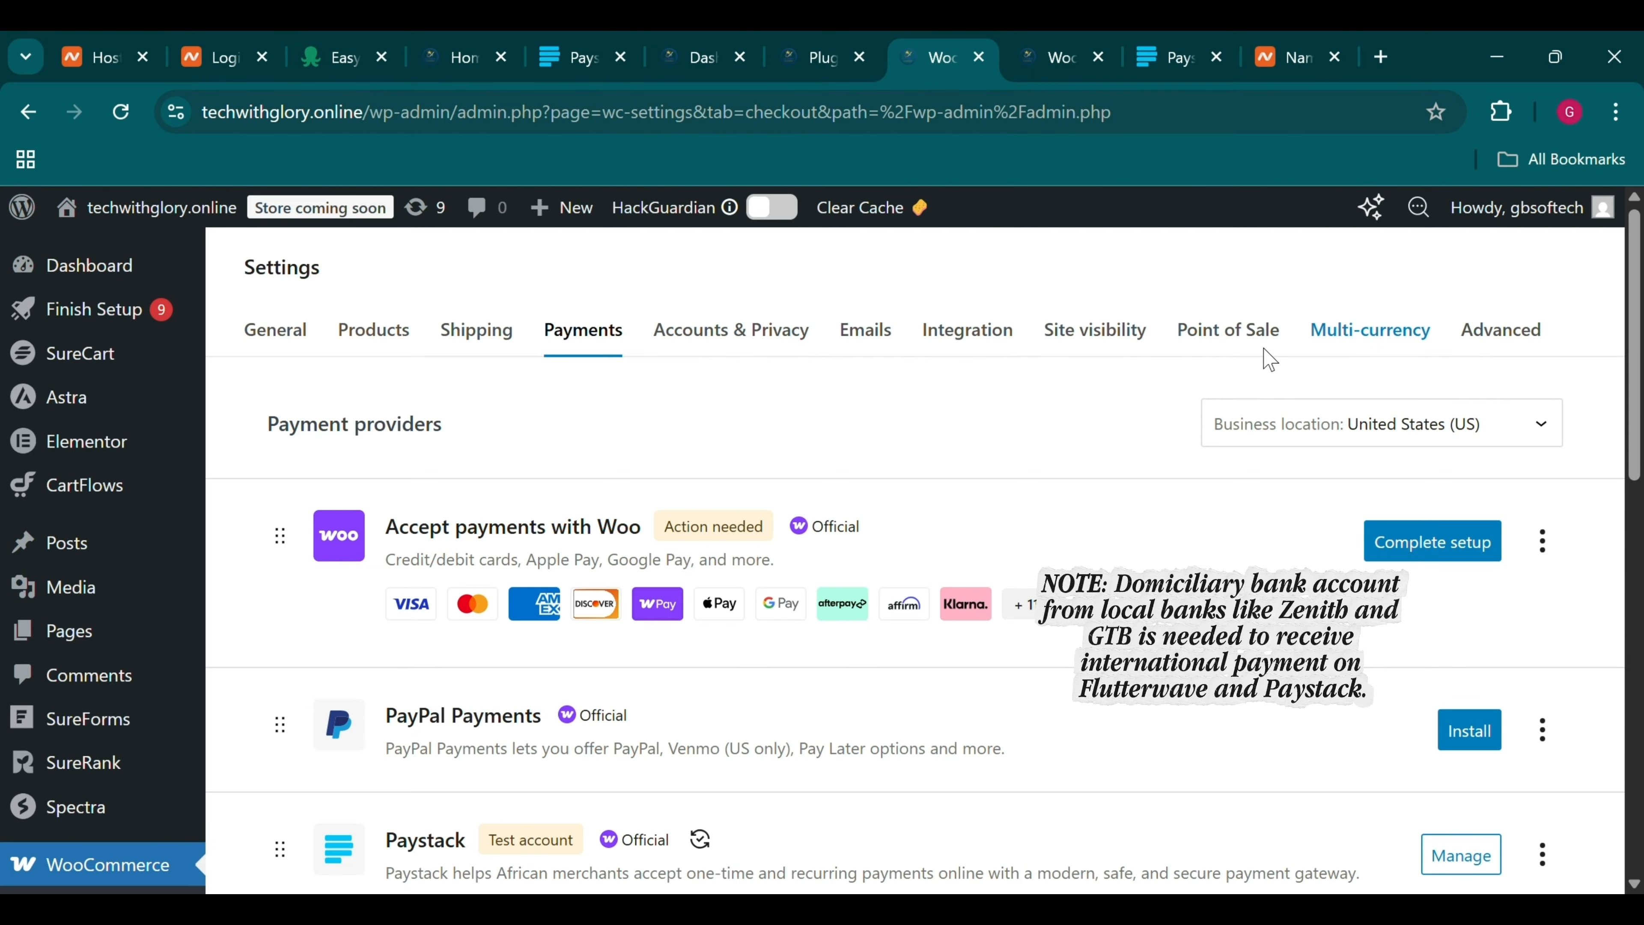
left_click(990, 43)
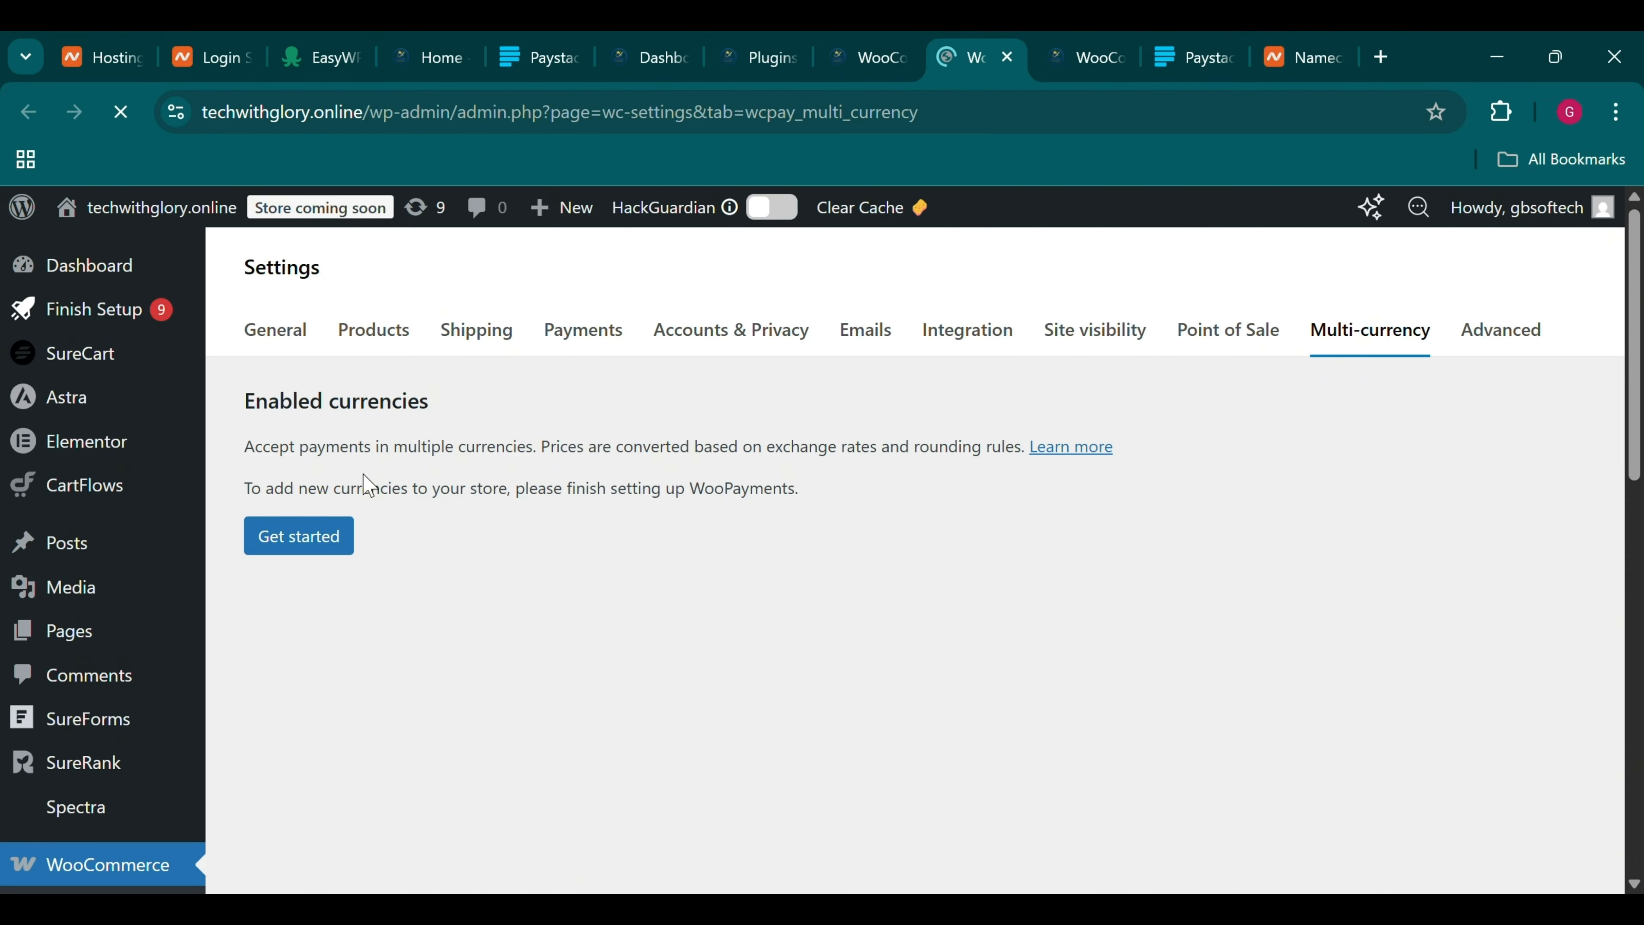
scroll(341, 576, "down", 10)
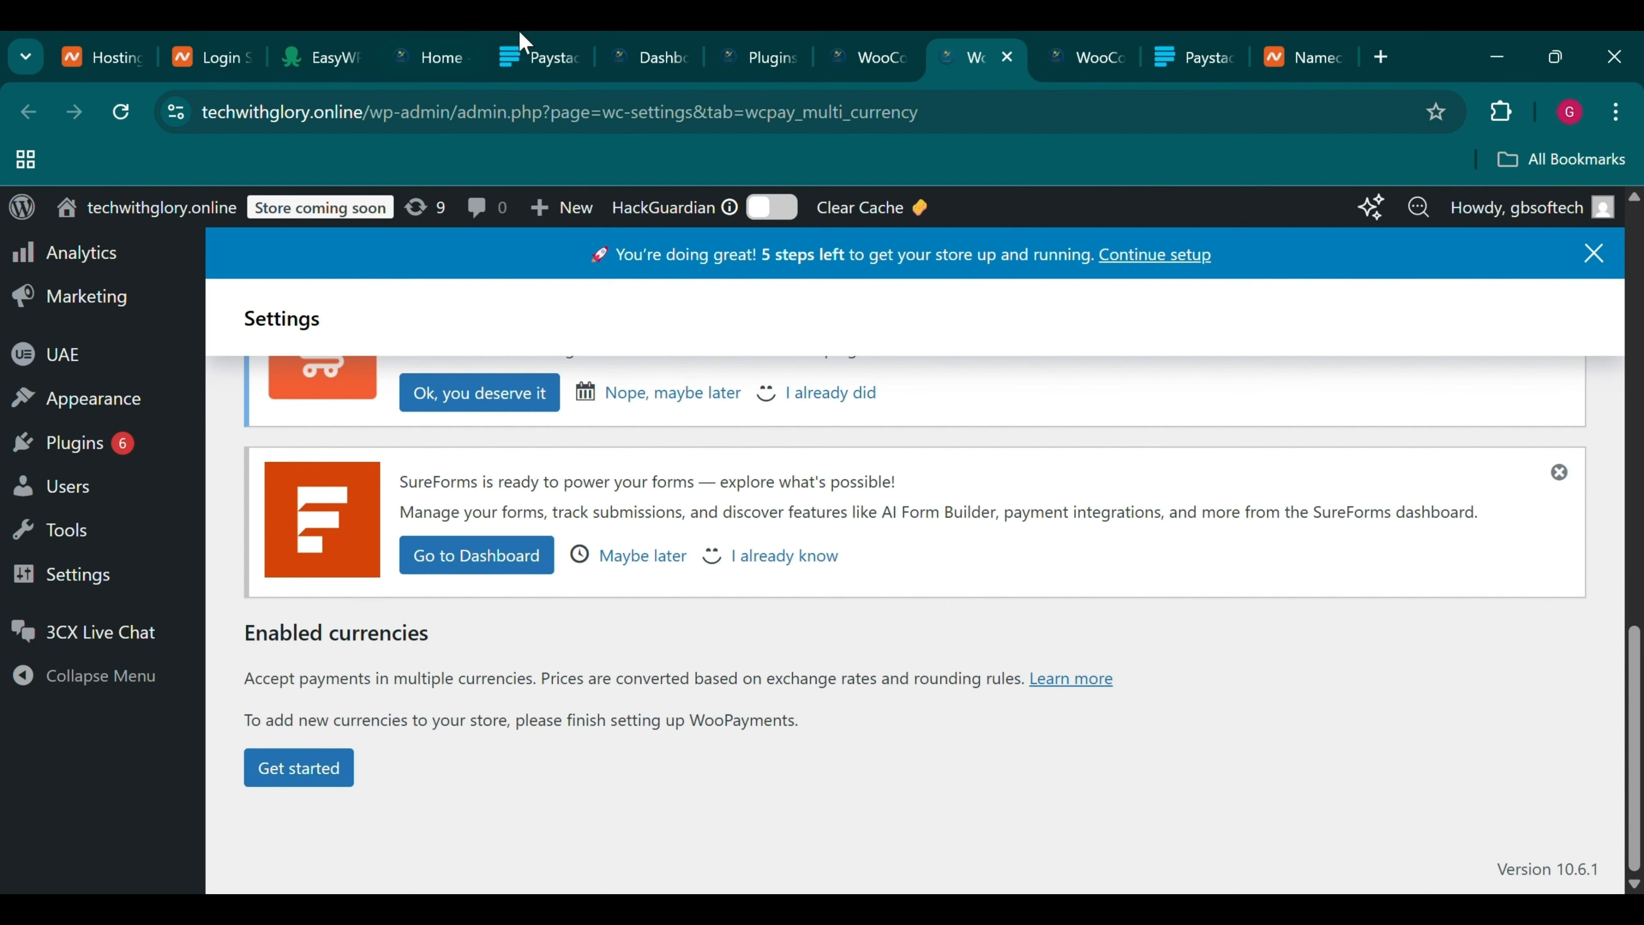
left_click(906, 42)
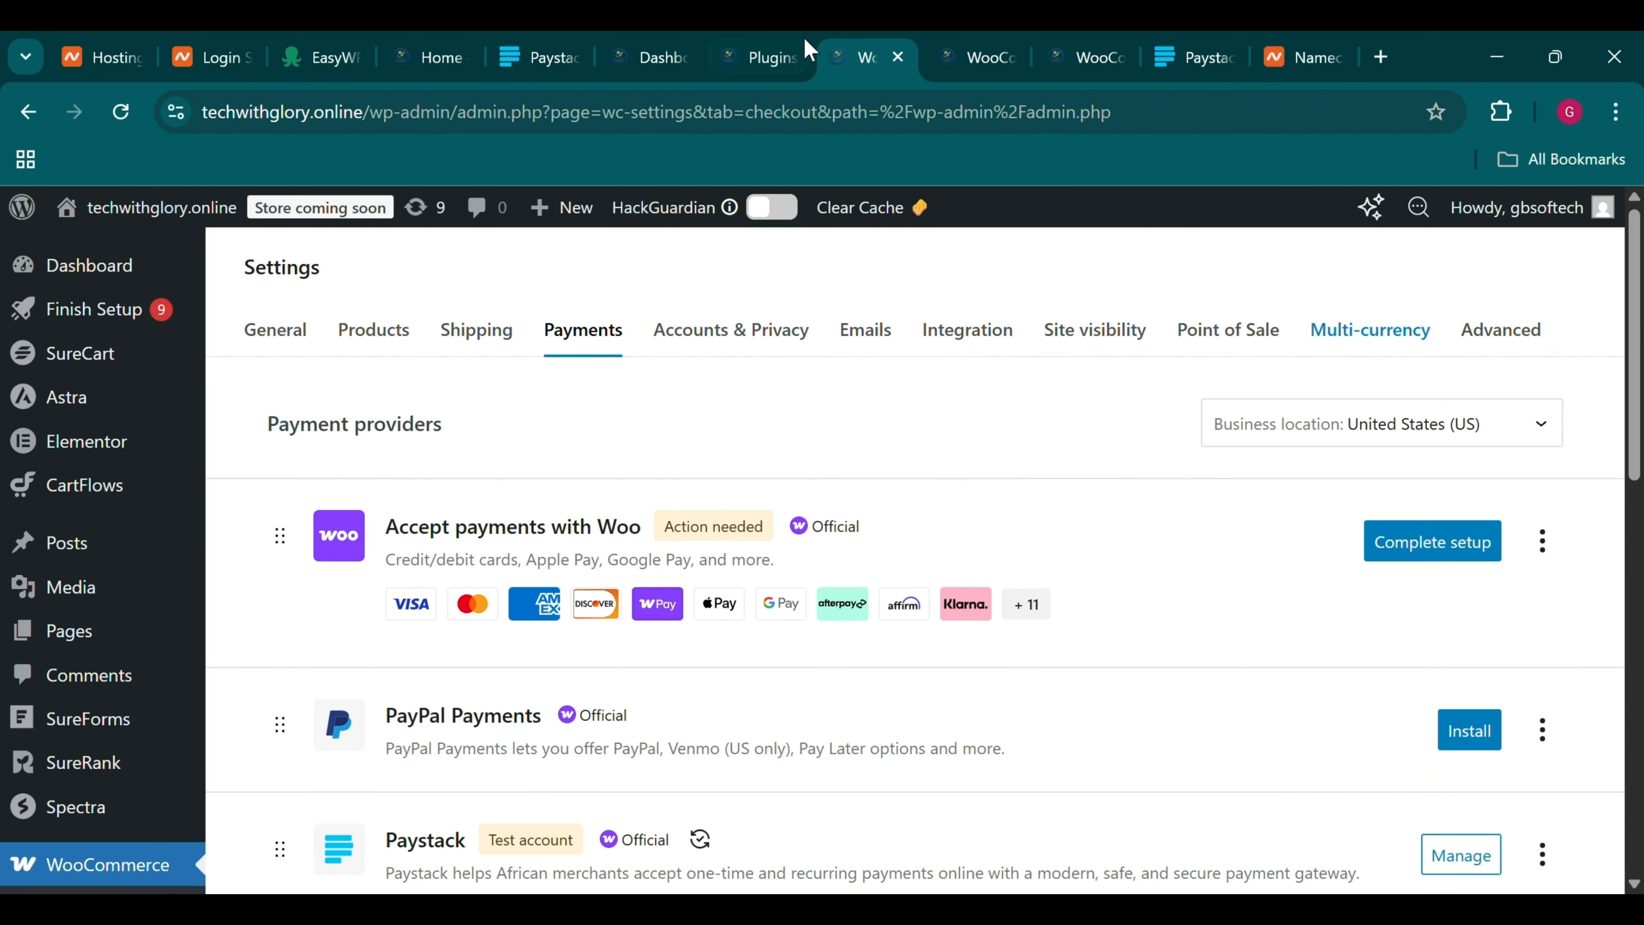
scroll(805, 567, "down", 5)
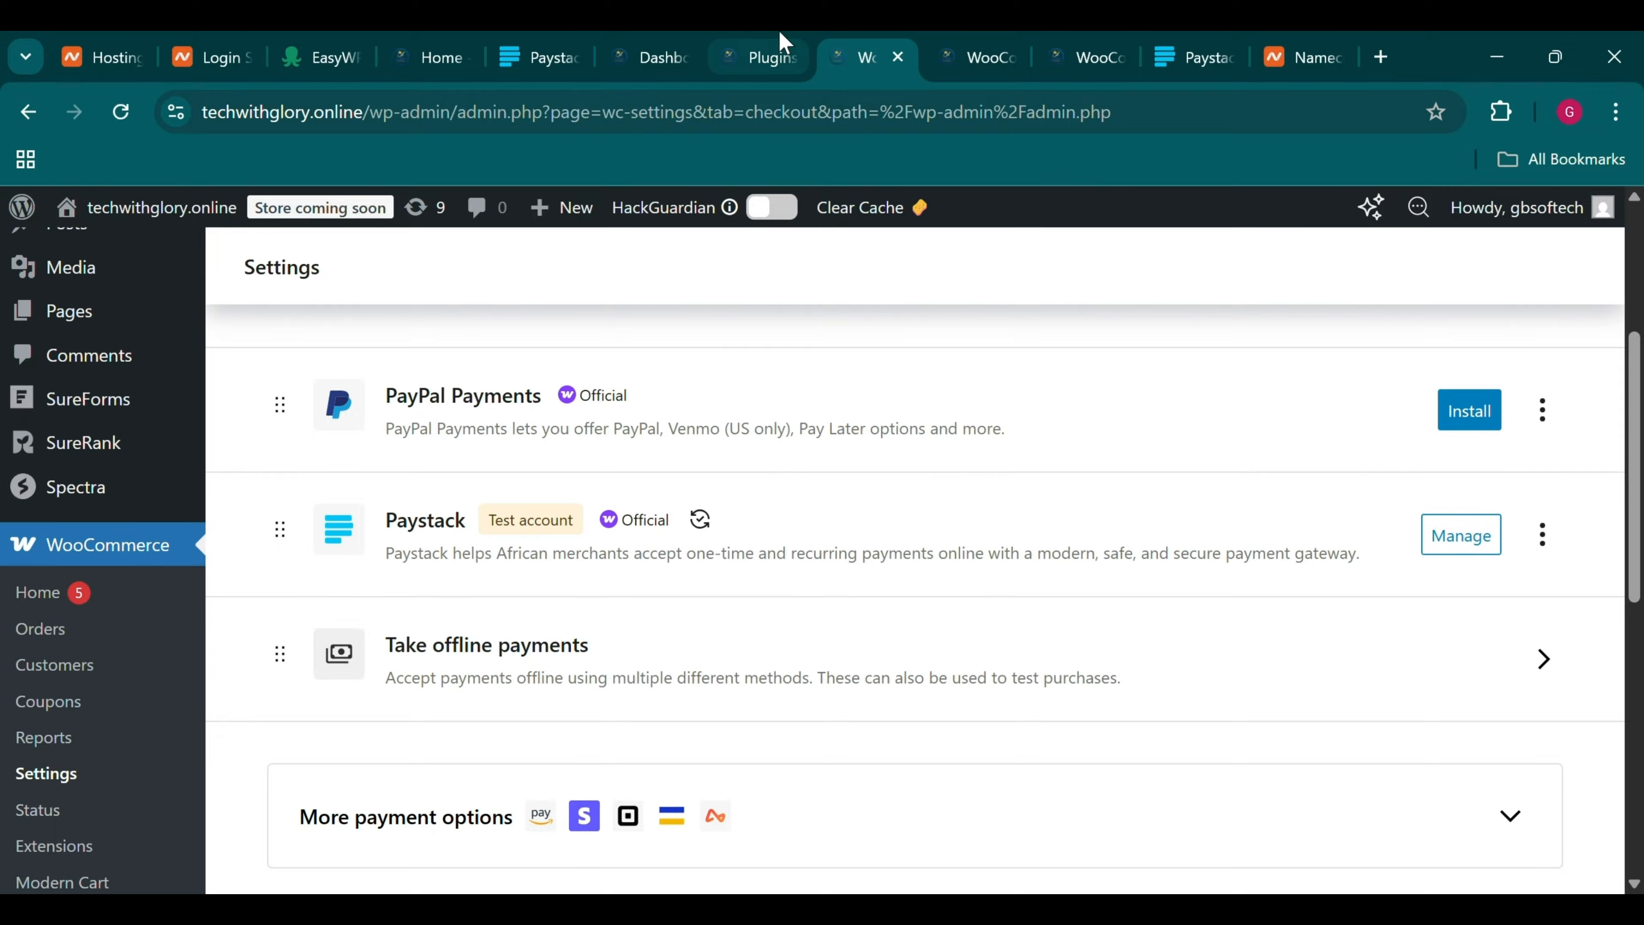
Open the store homepage in a new tab and go to the $19.00 Handpicked Red Chillies product
left_click(211, 208, "ctrl")
left_click(387, 64)
left_click_drag(386, 63, 891, 64)
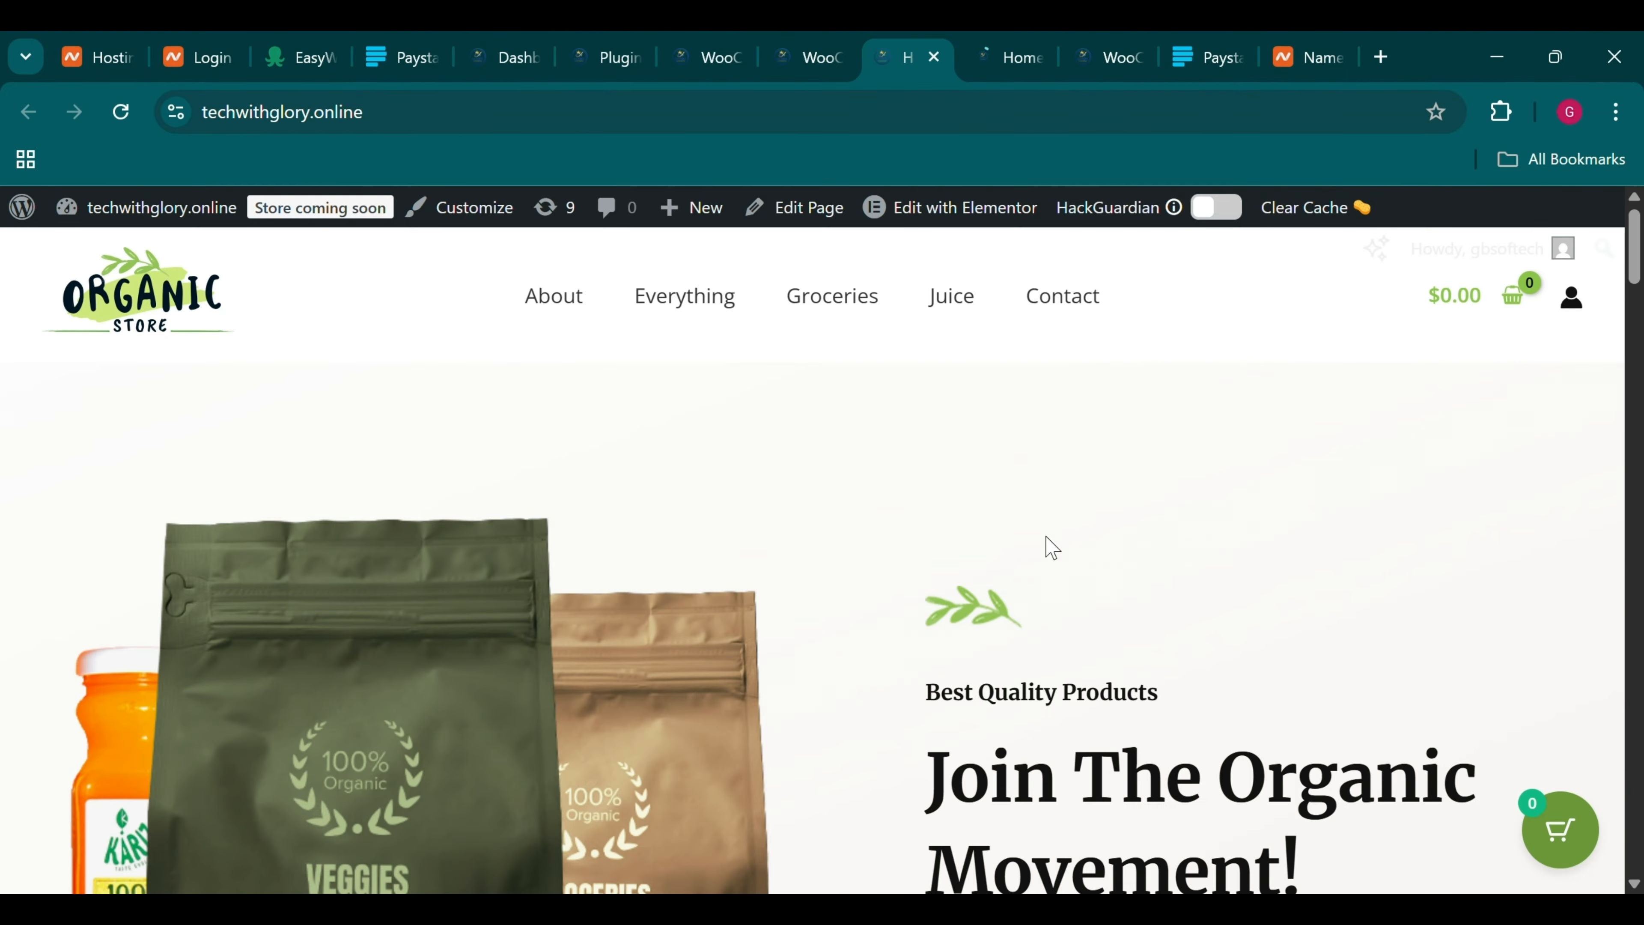
scroll(1046, 551, "down", 15)
scroll(1052, 547, "down", 15)
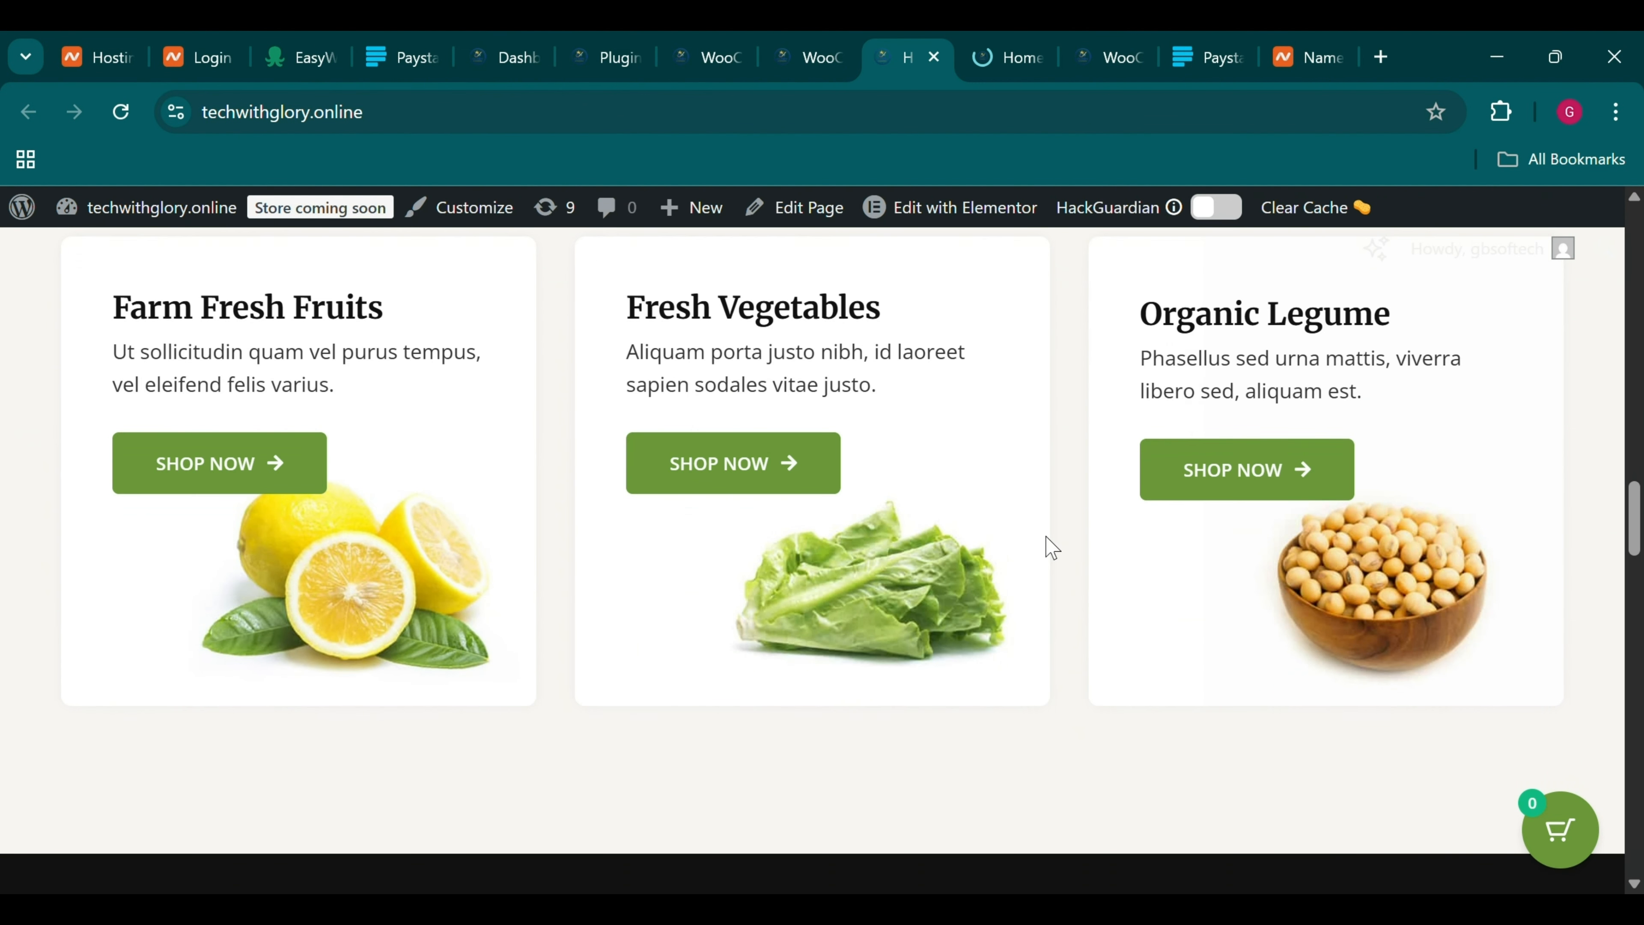
scroll(1052, 547, "up", 20)
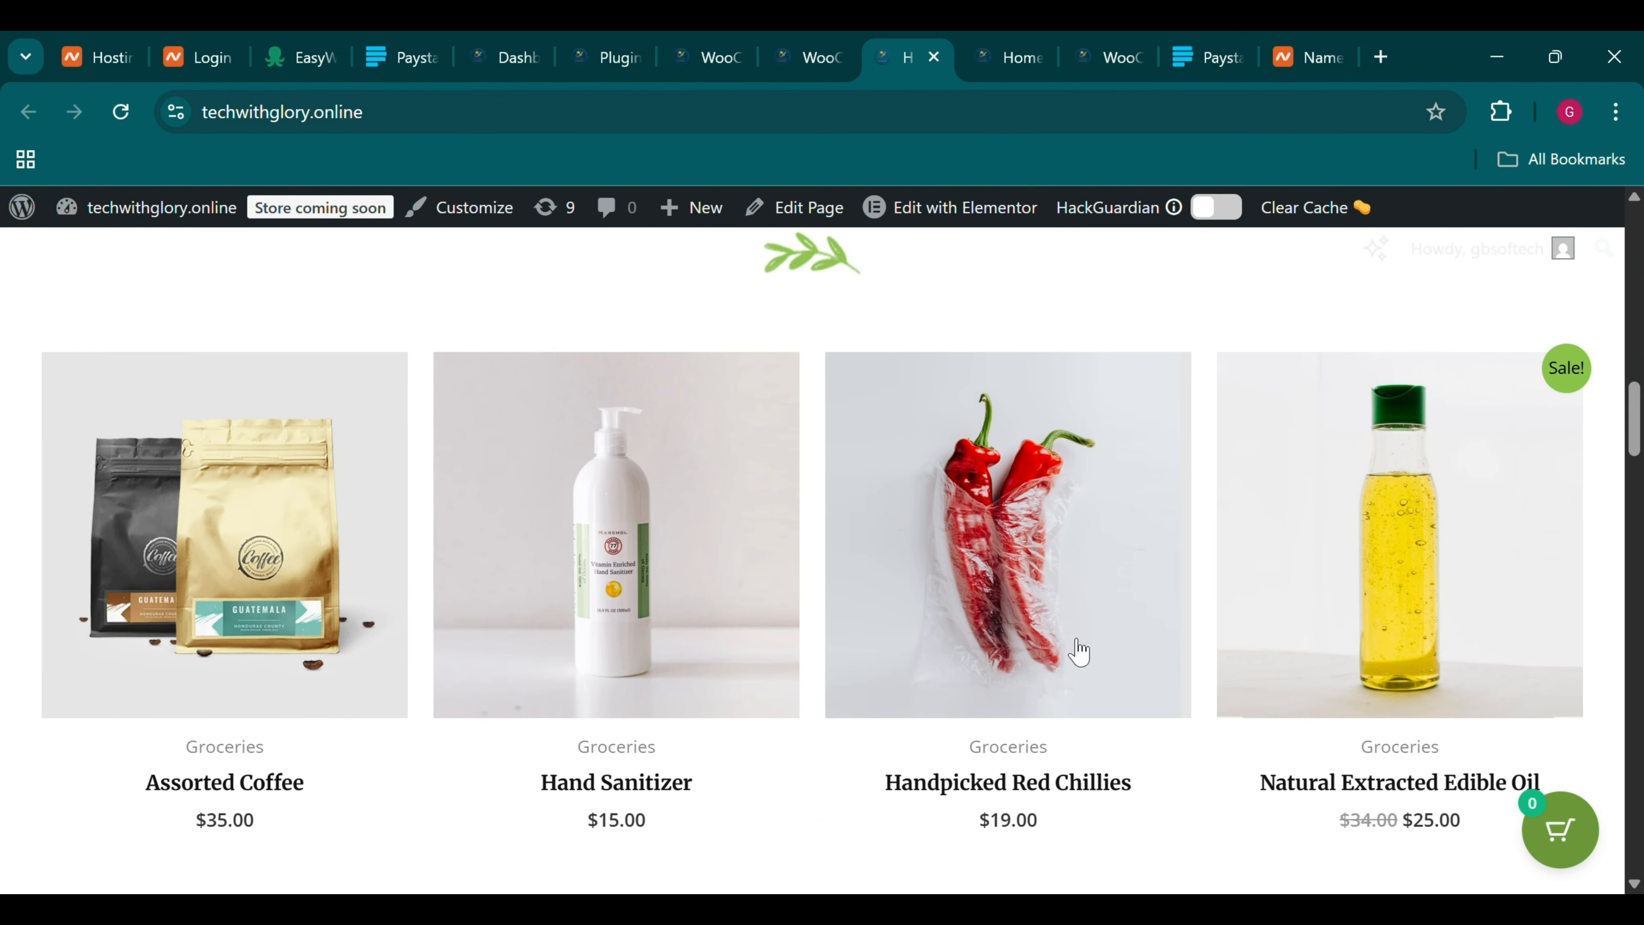
left_click(987, 607)
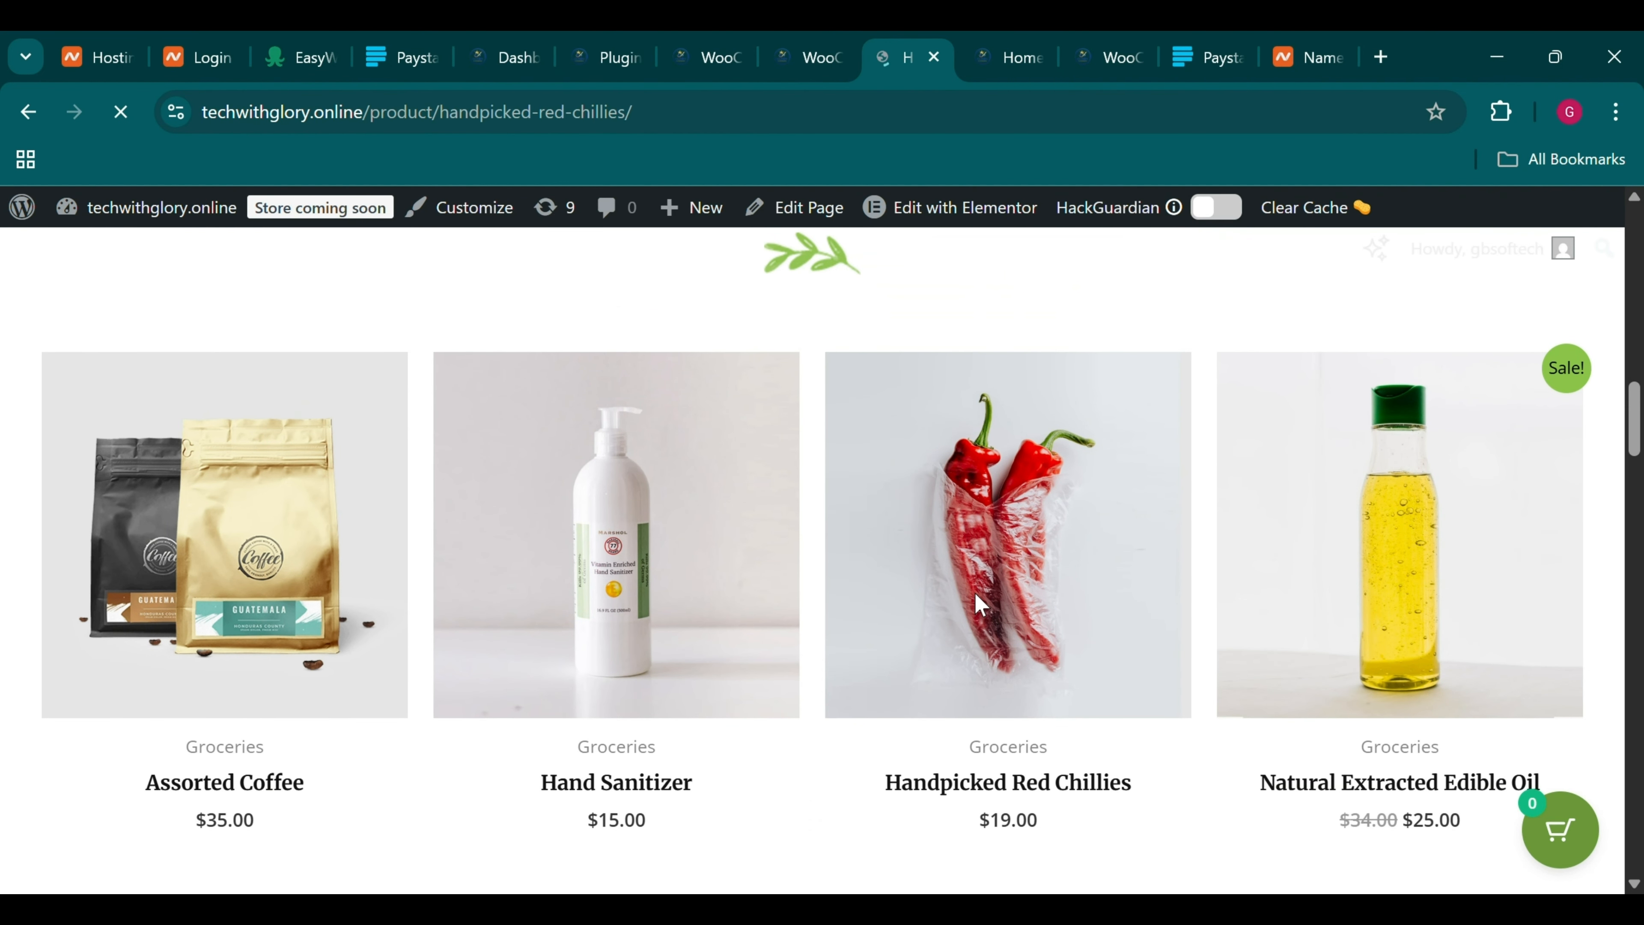
scroll(1002, 735, "down", 1)
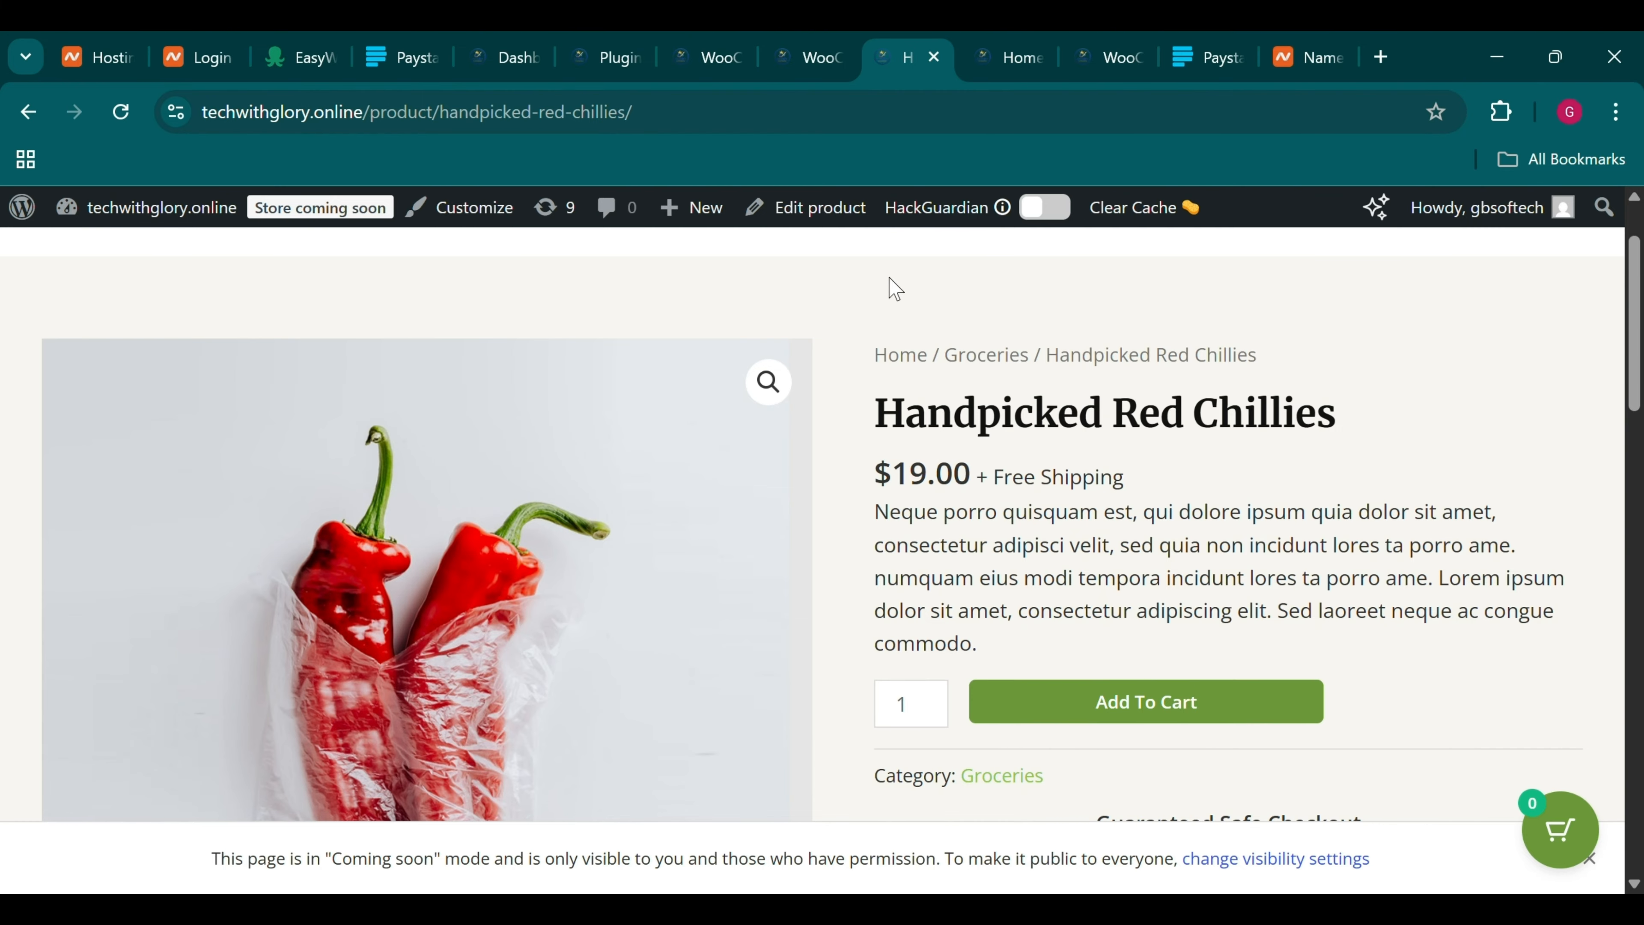
Go to the WooCommerce General store settings page
left_click(839, 45)
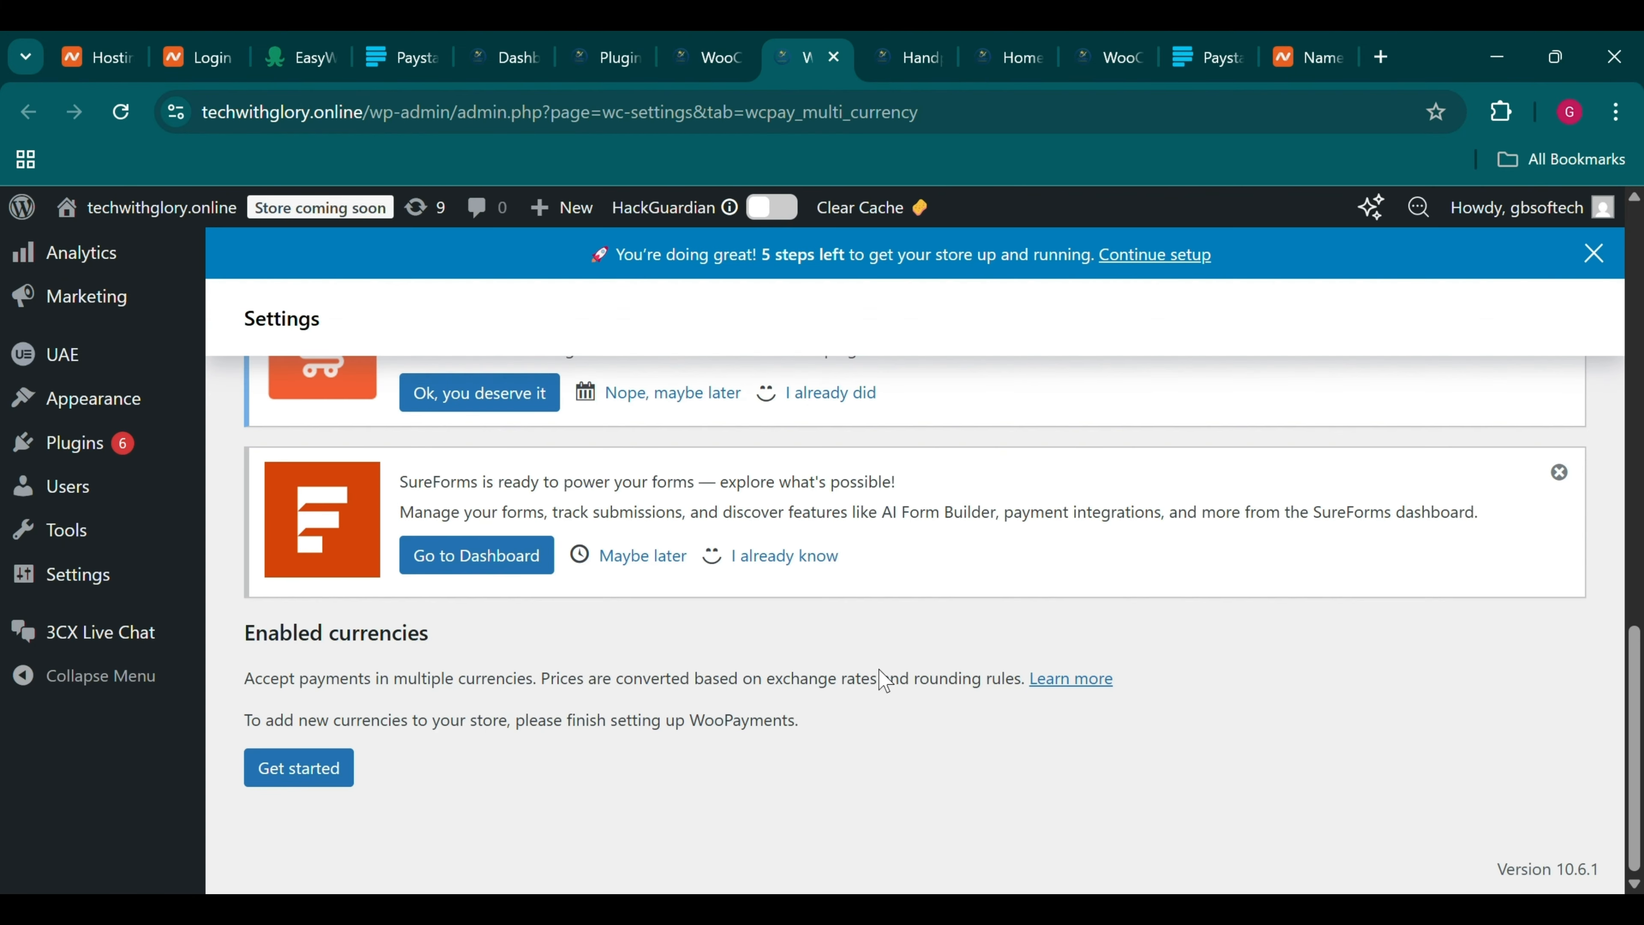
key("ctrl+shift+Tab")
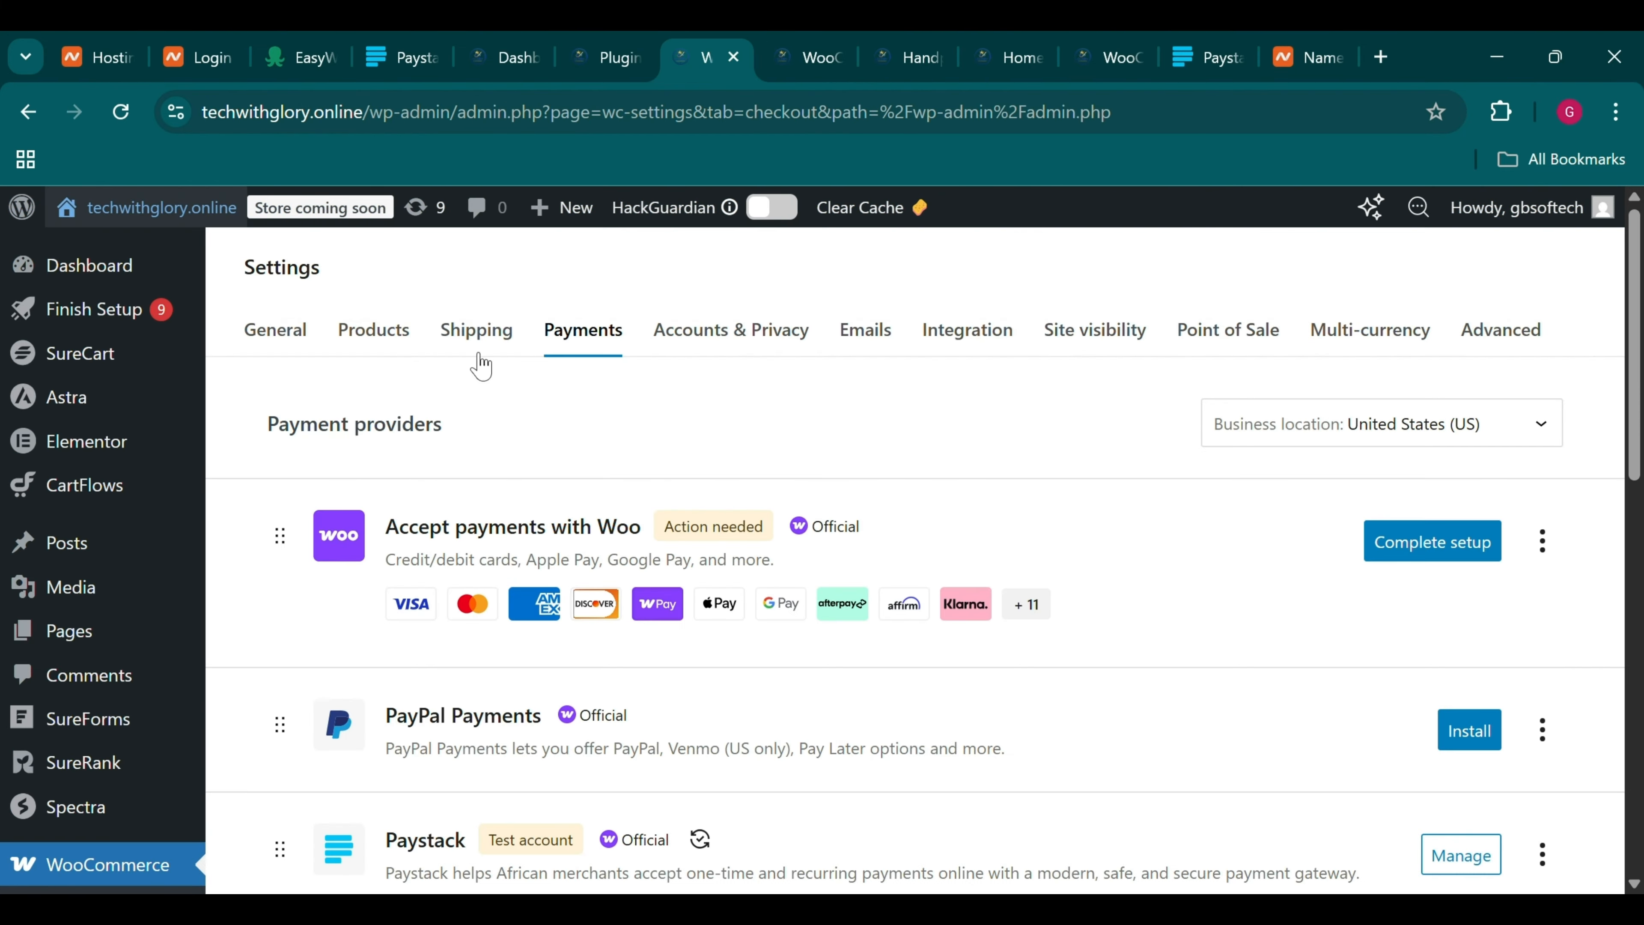
left_click(304, 352)
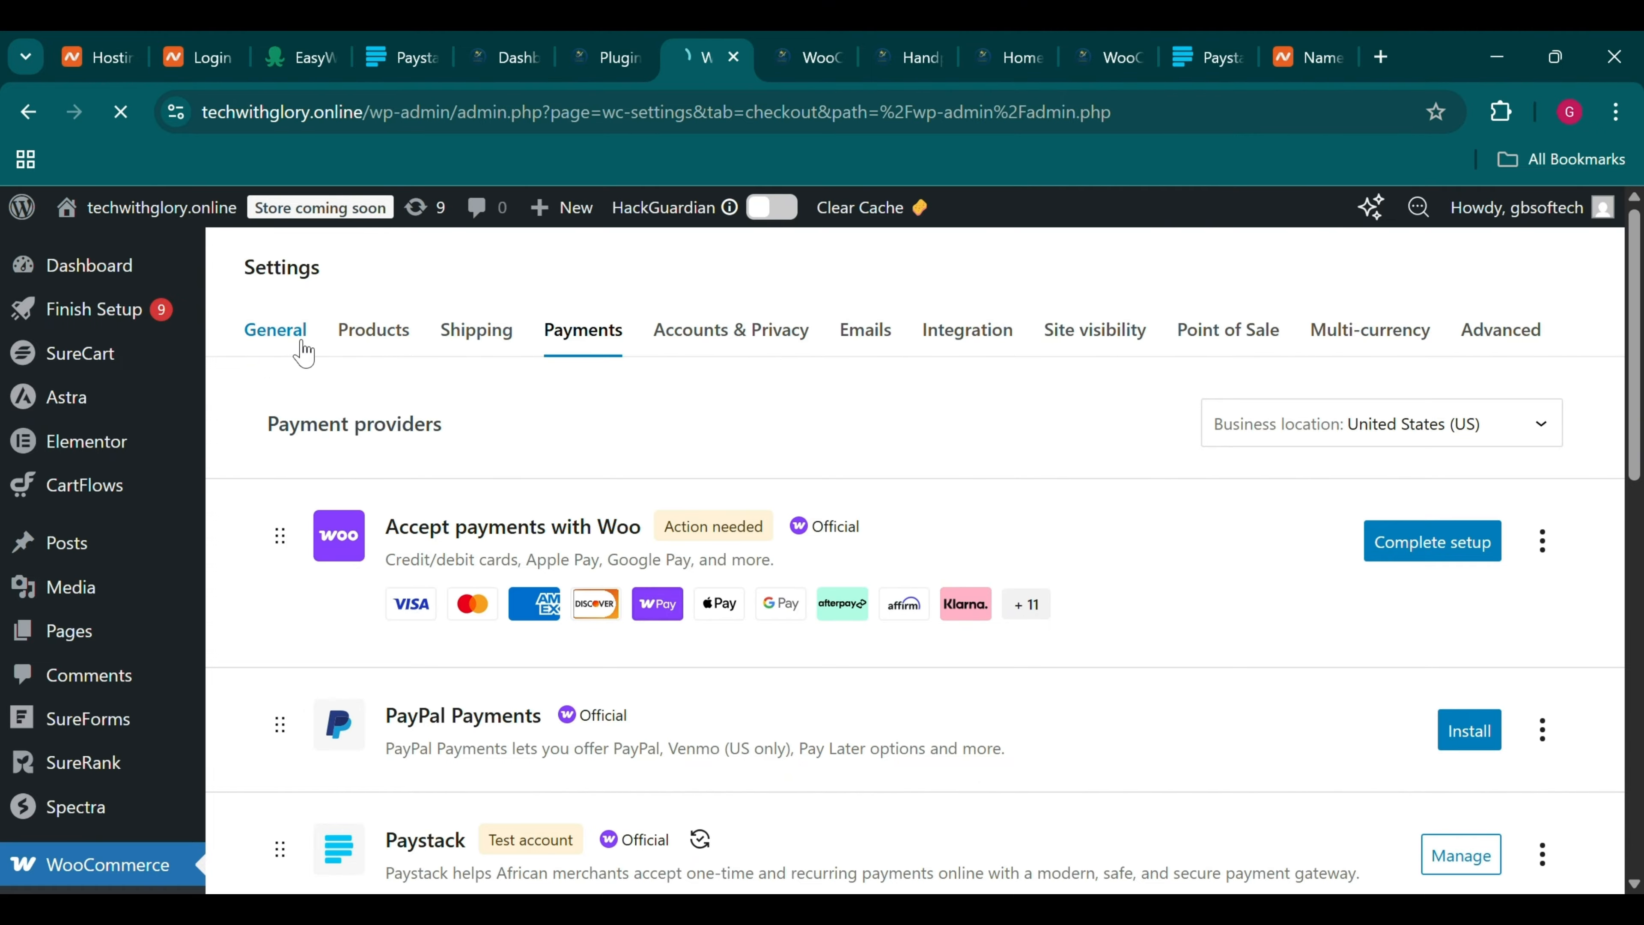
scroll(301, 351, "down", 15)
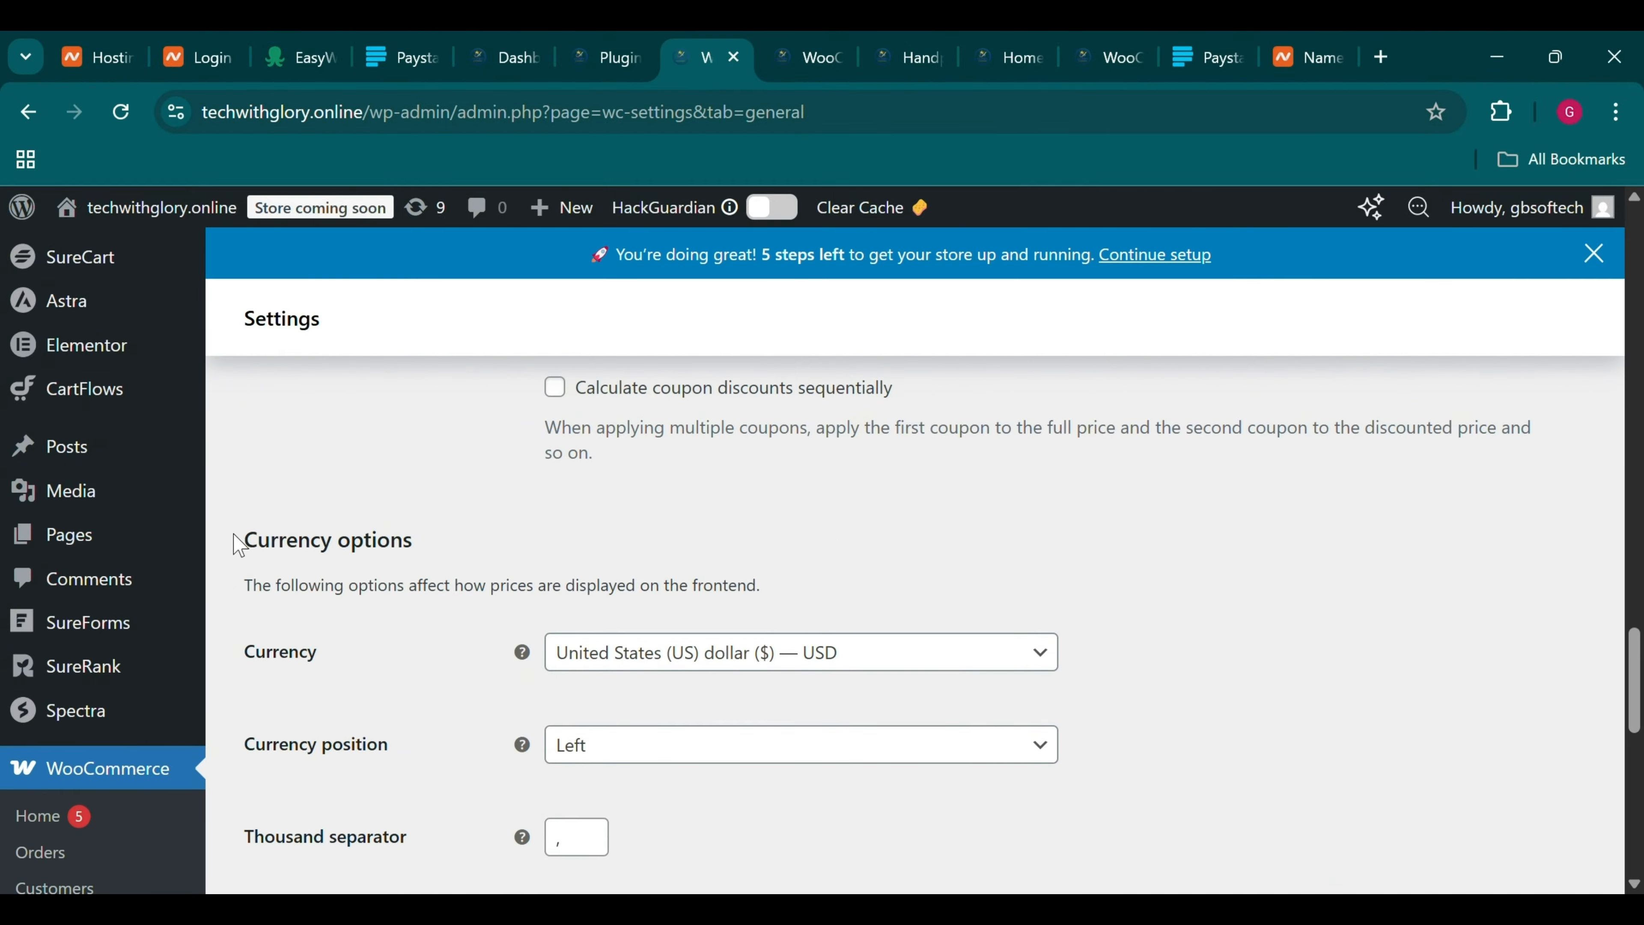
left_click_drag(320, 561, 885, 798)
left_click(885, 799)
Set the store currency to Nigerian naira (₦) and save the change
left_click(723, 666)
type("naira")
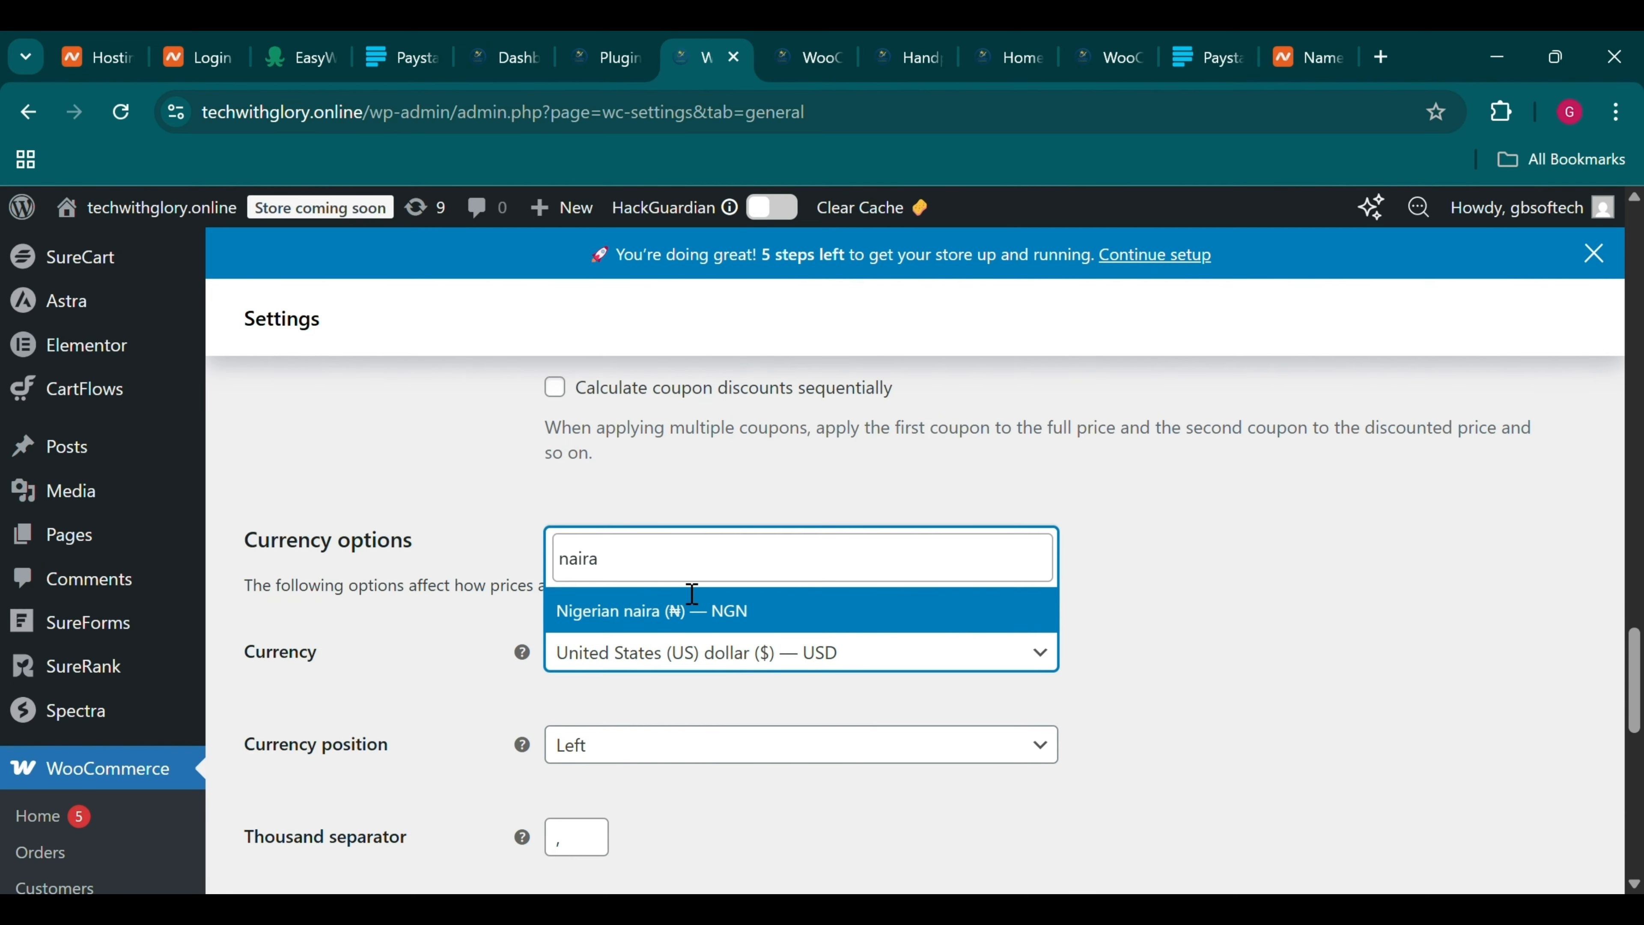
left_click(670, 631)
scroll(660, 629, "down", 5)
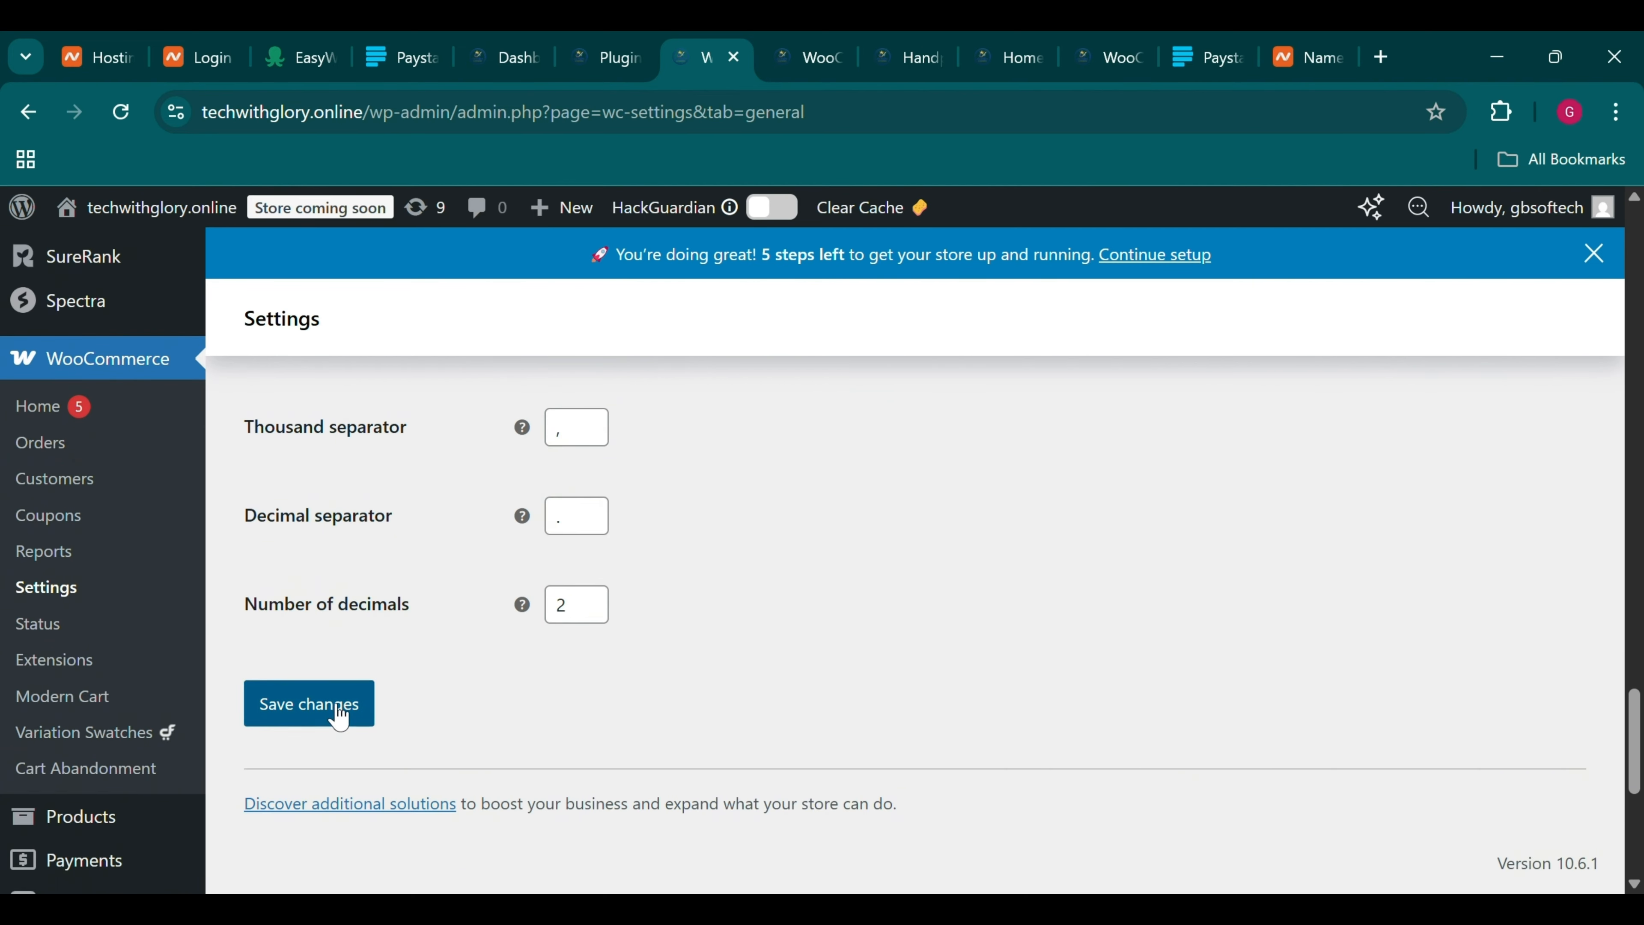
left_click(341, 708)
left_click(909, 43)
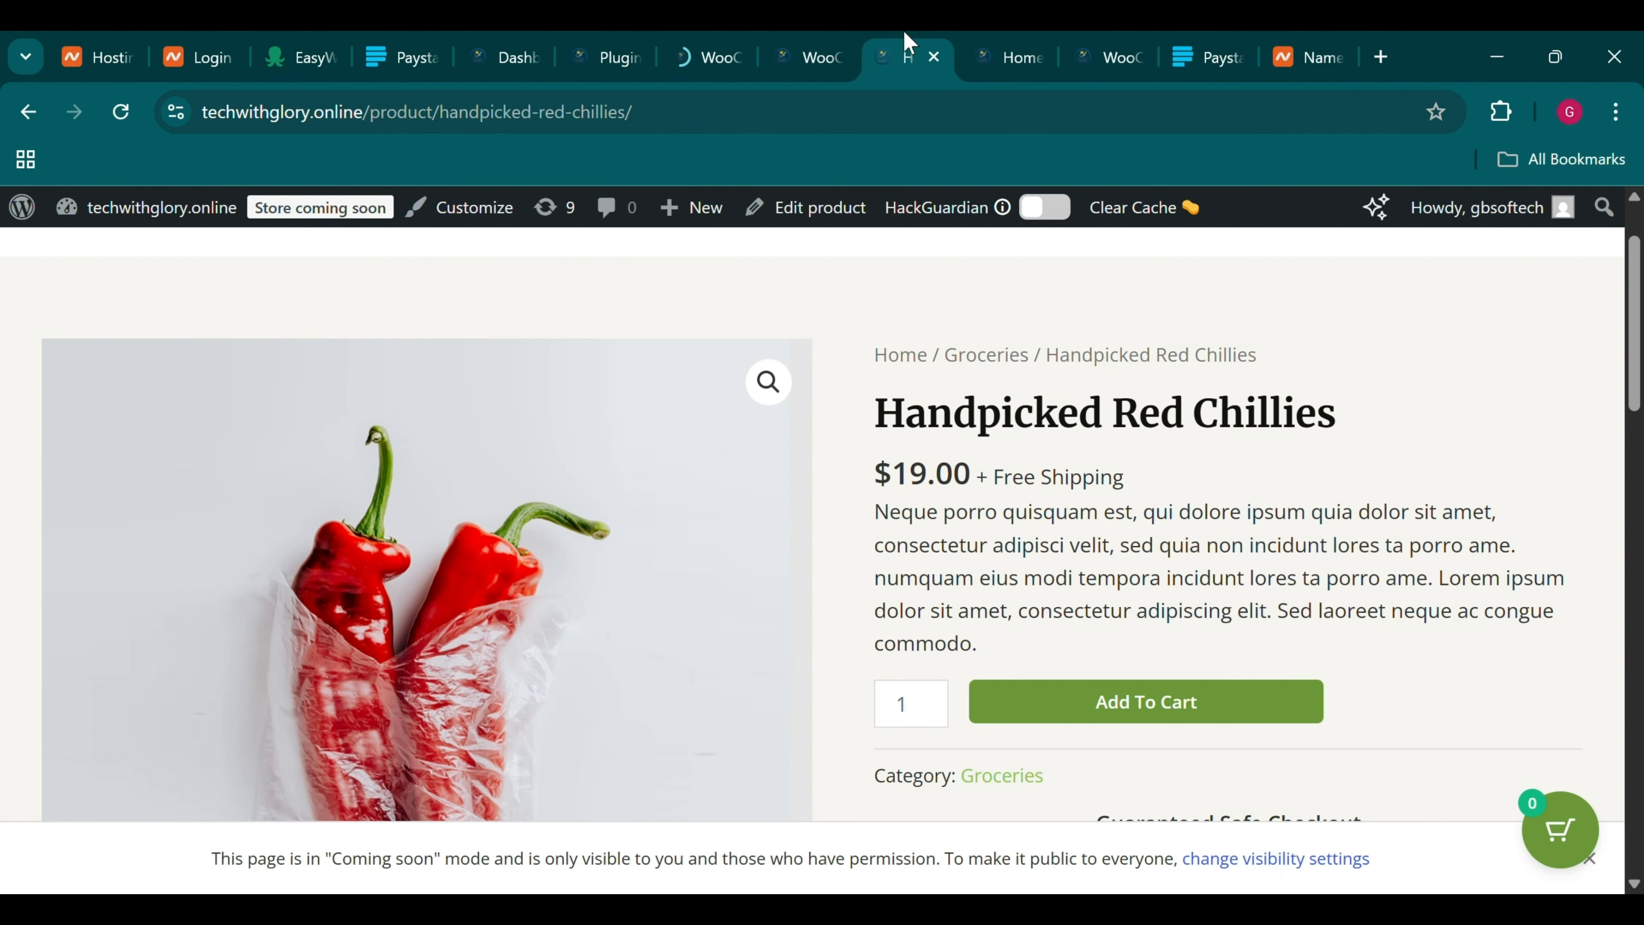
In General settings, choose Nigeria — Lagos as the store's Country / State
left_click(723, 46)
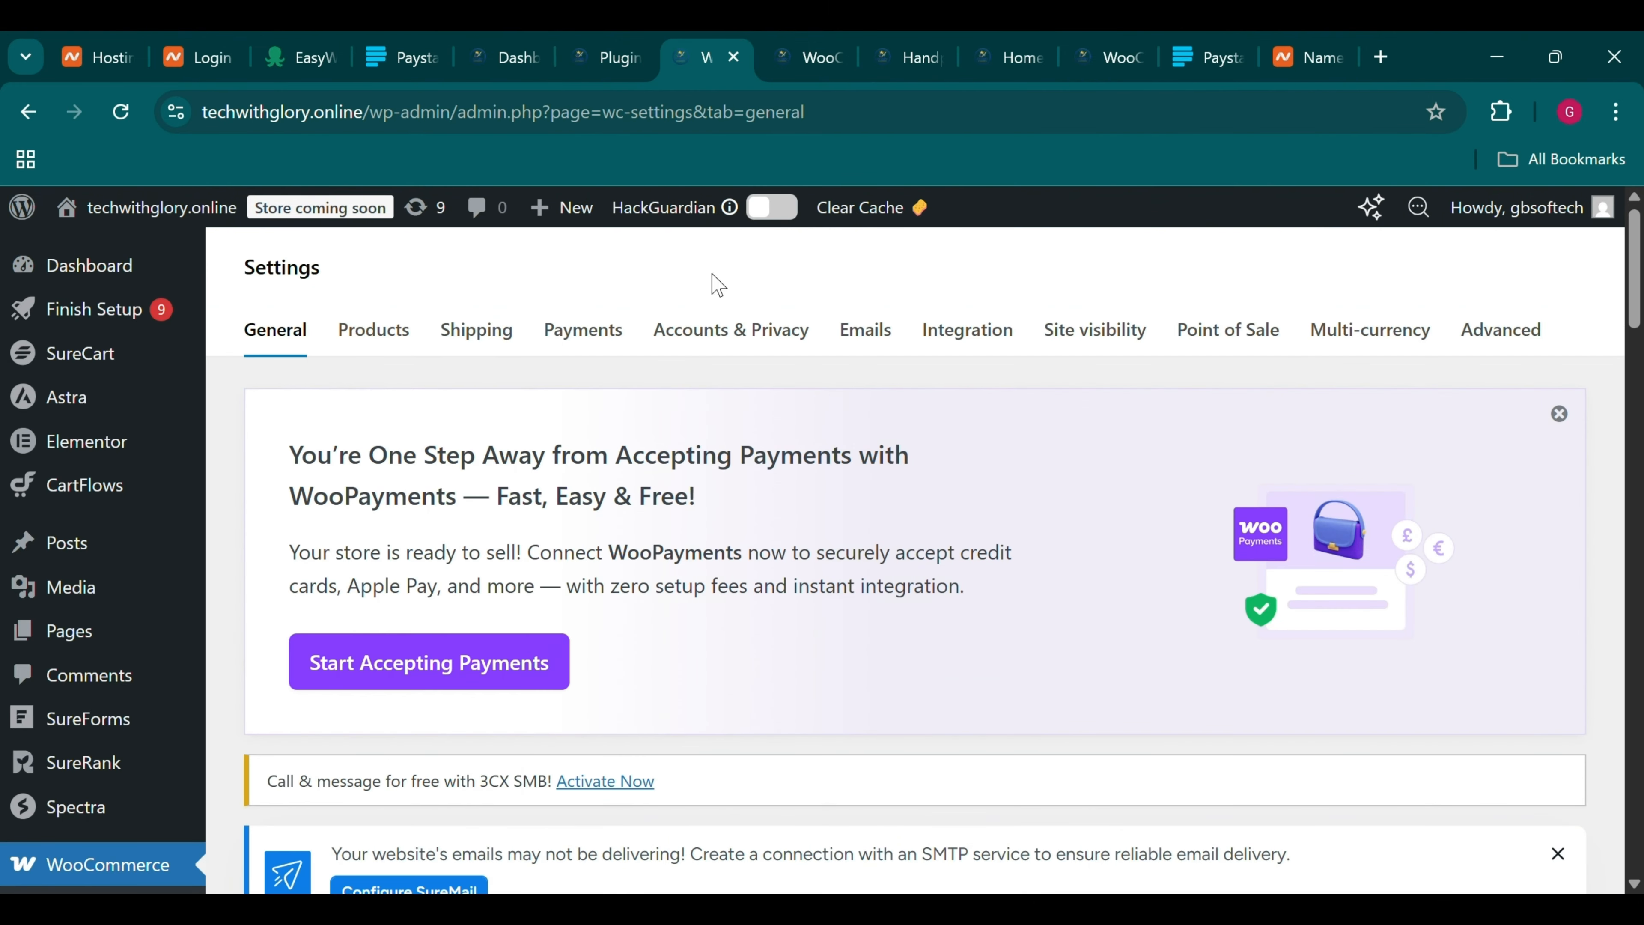
scroll(719, 453, "down", 5)
scroll(719, 460, "down", 10)
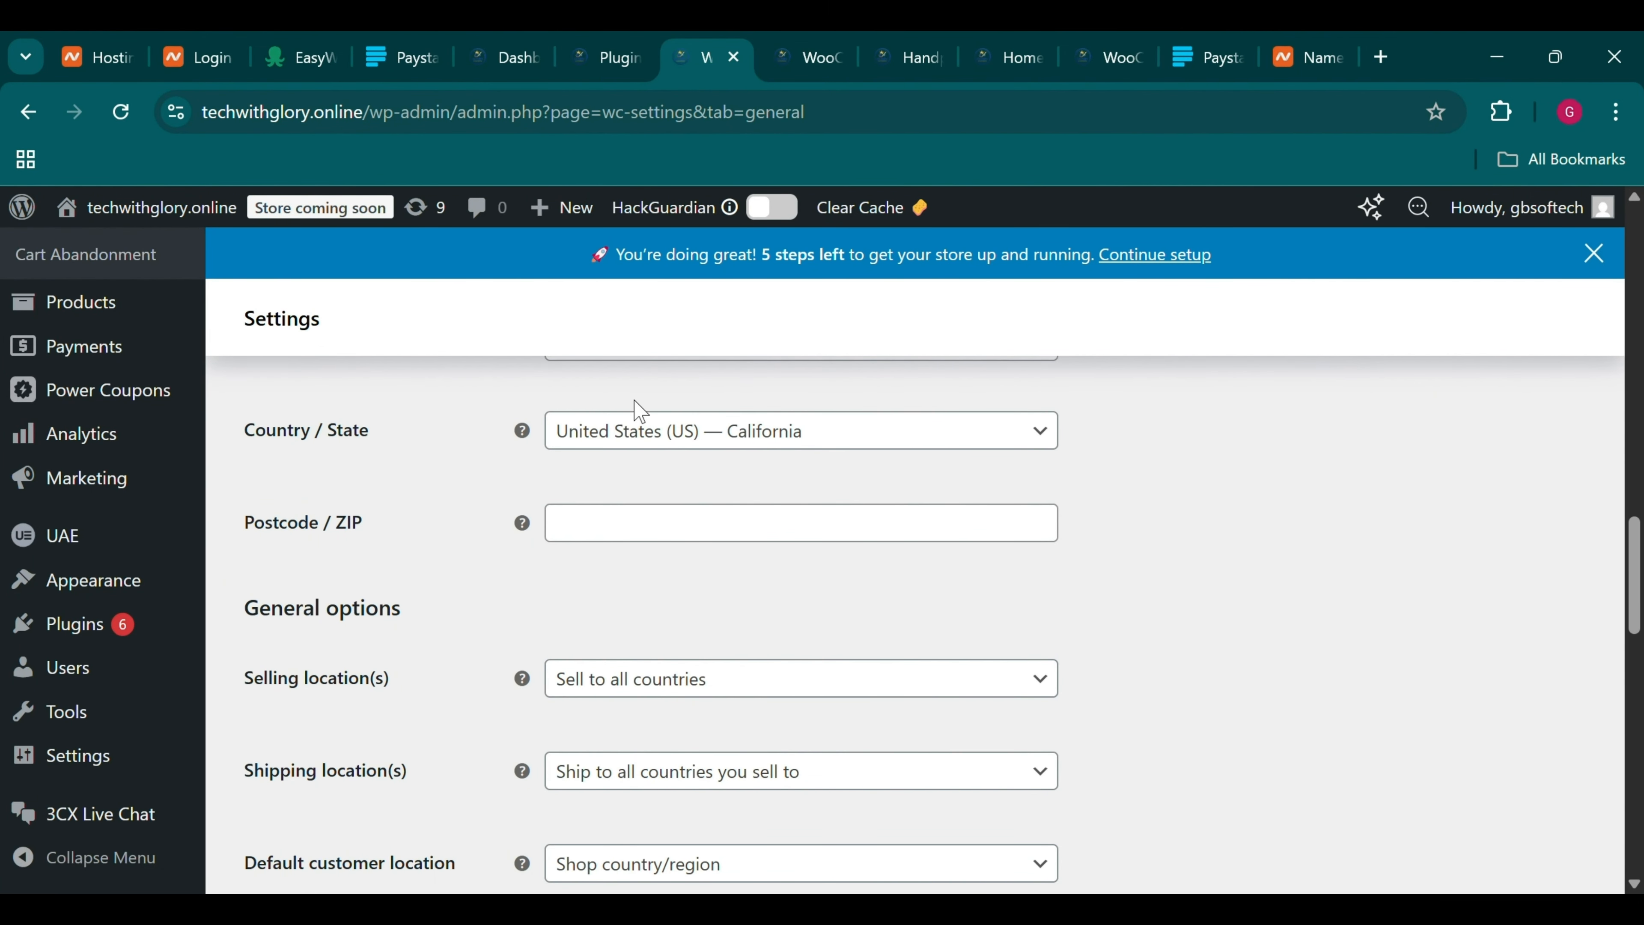
left_click(638, 432)
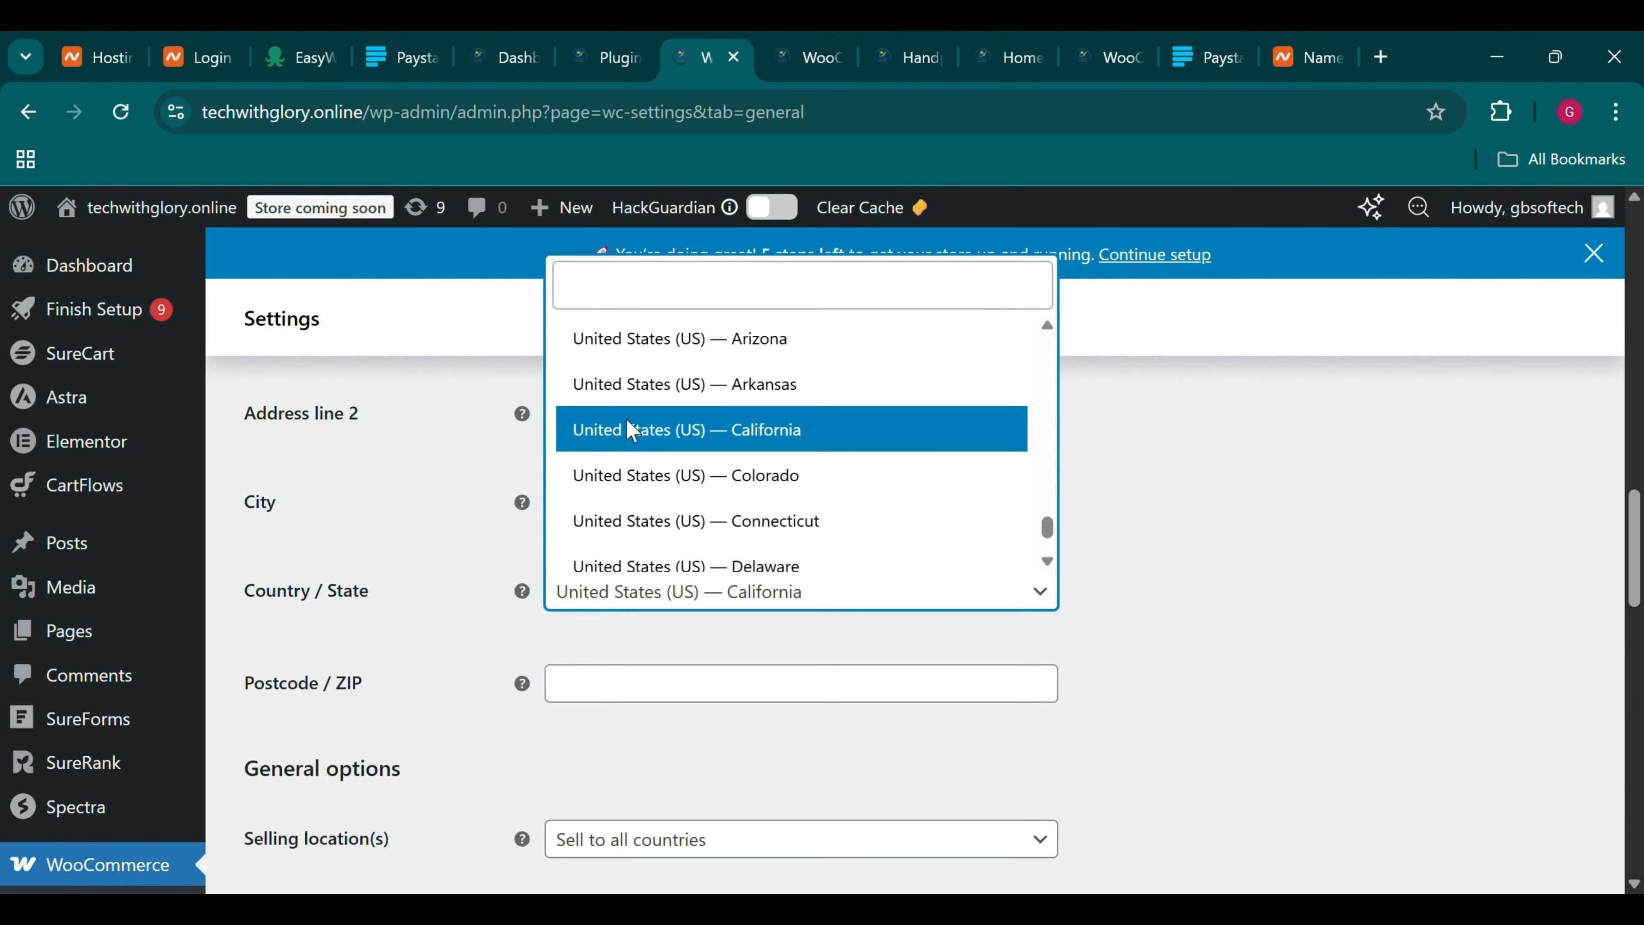
type("niger")
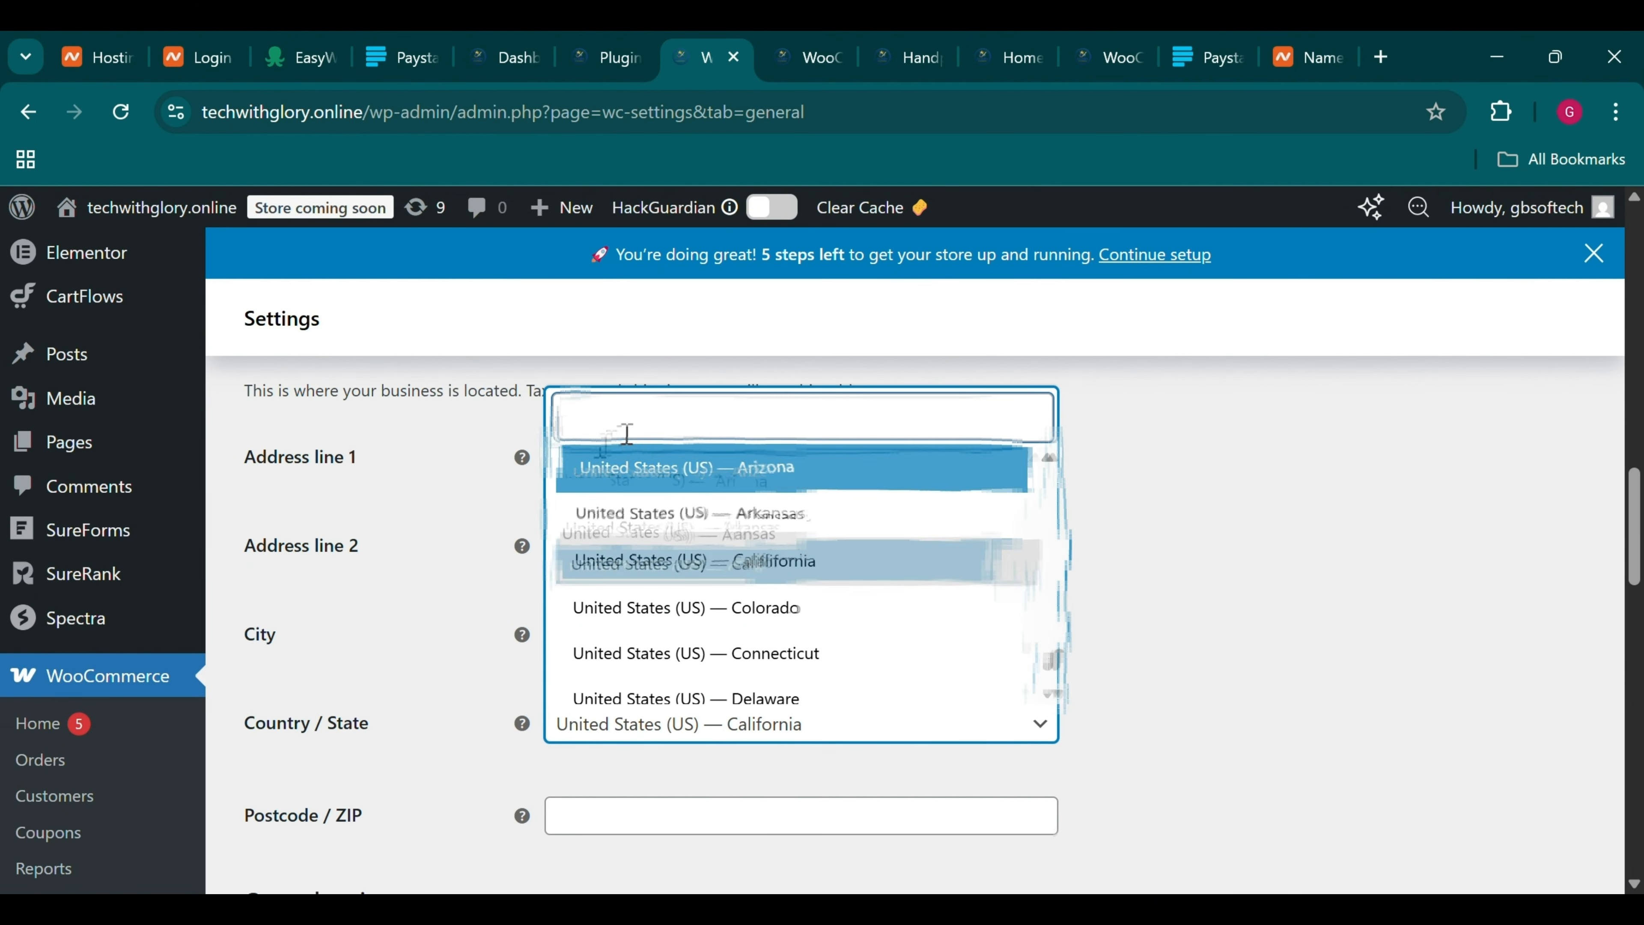
scroll(664, 586, "down", 8)
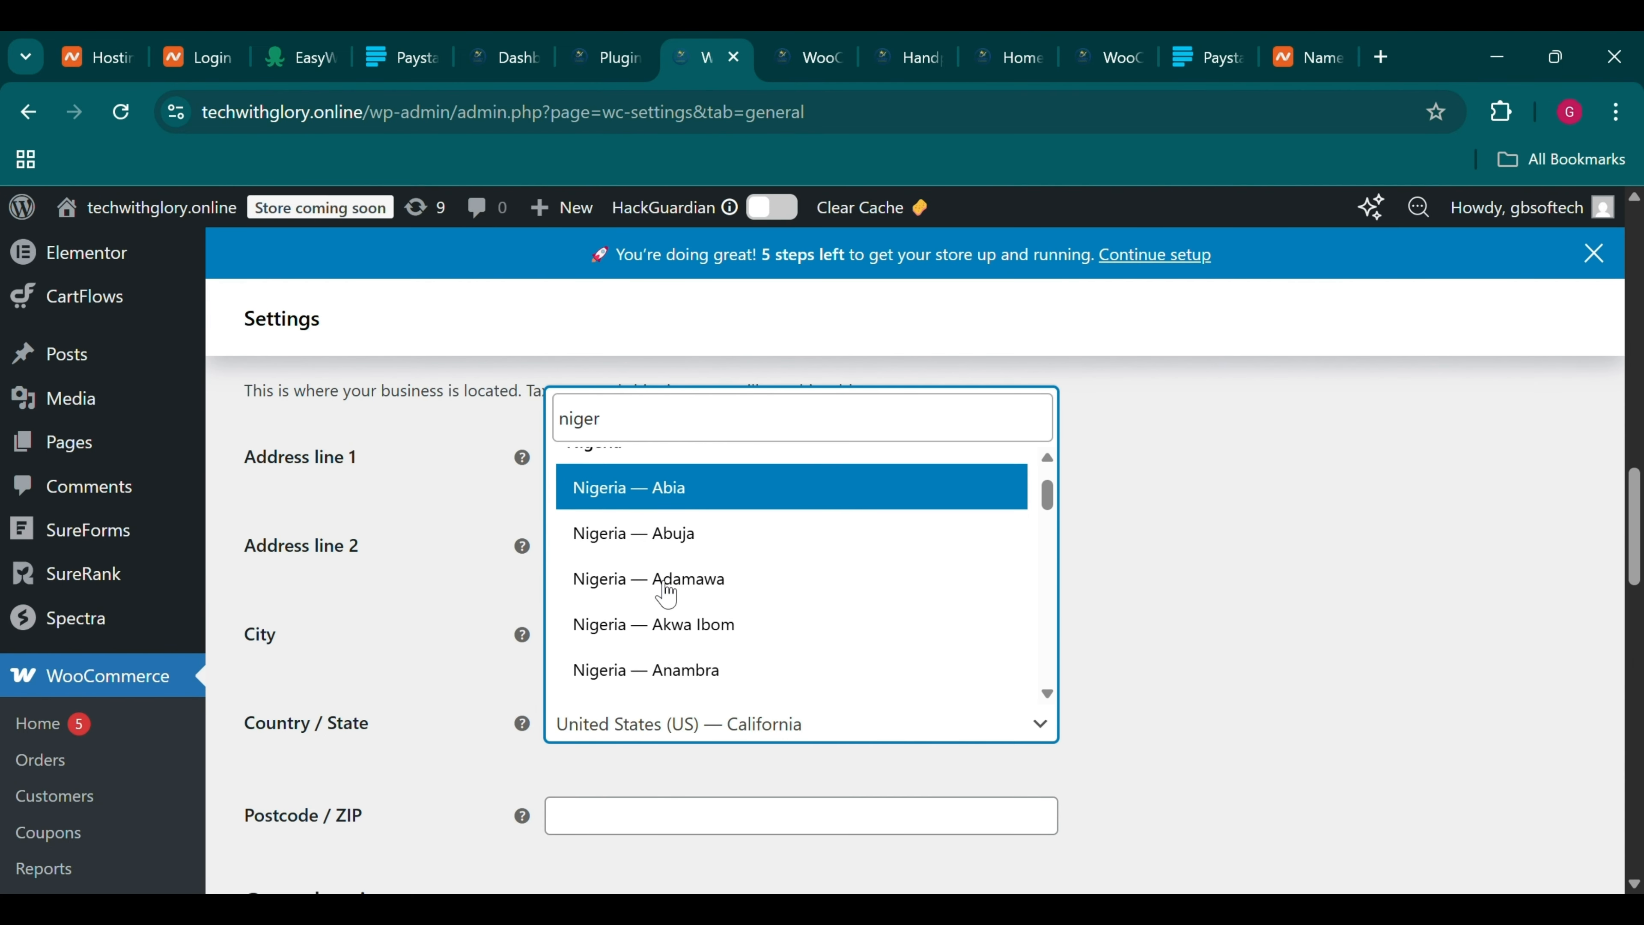
scroll(667, 592, "down", 5)
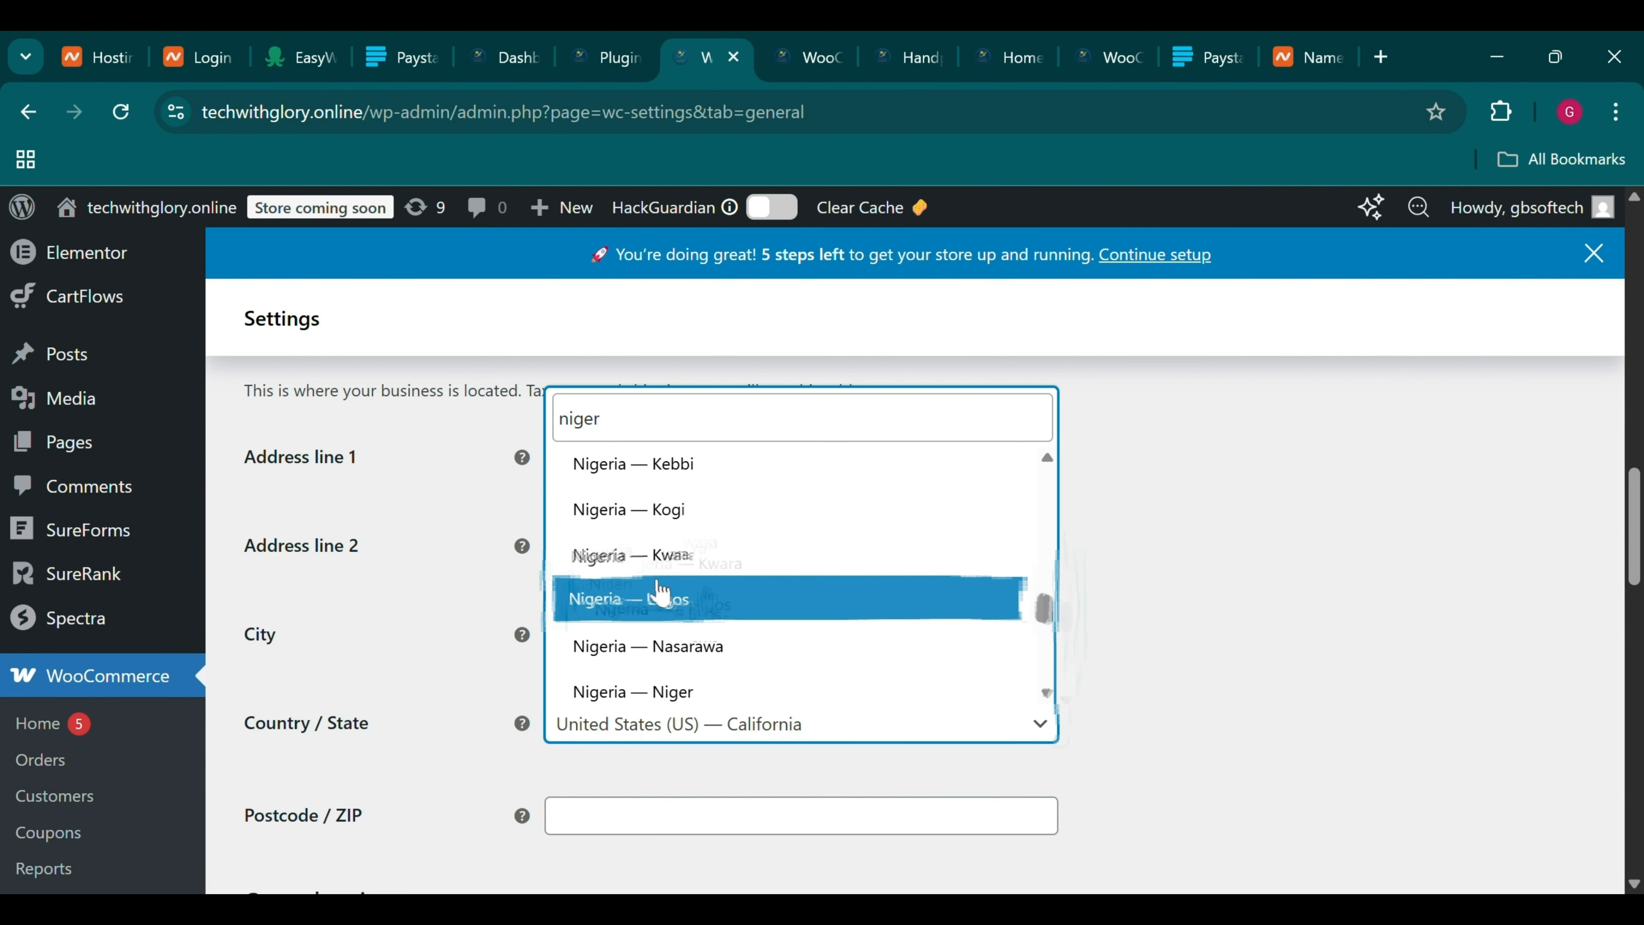
left_click(651, 593)
Confirm Nigeria — Lagos stays selected and save the general settings
scroll(650, 592, "down", 3)
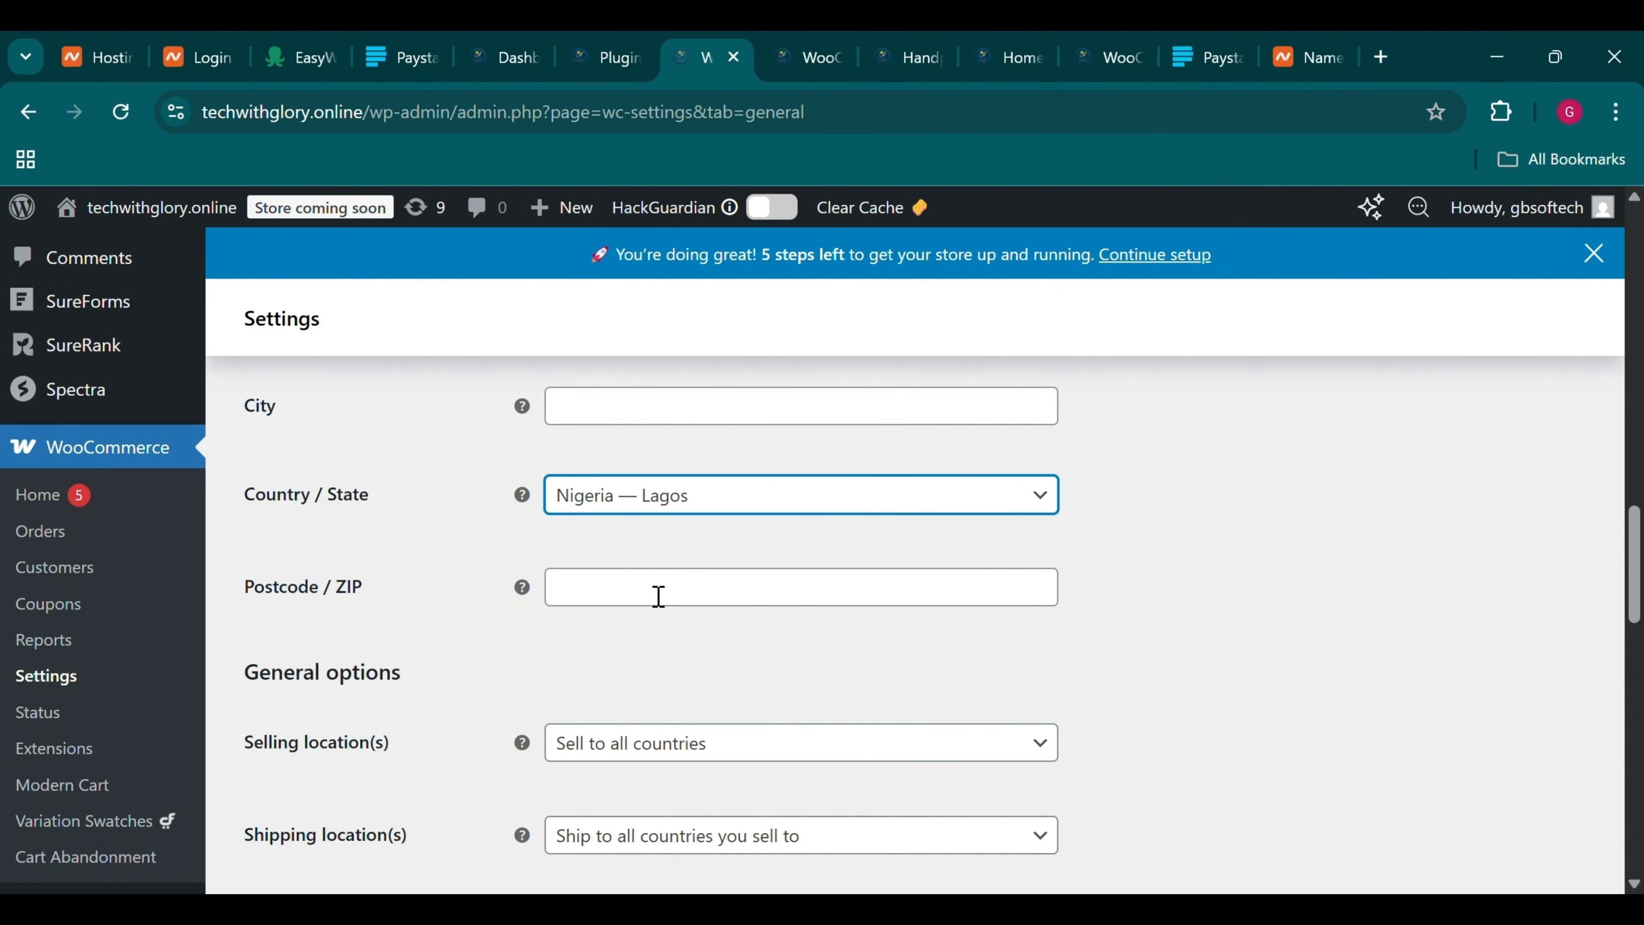
left_click(714, 498)
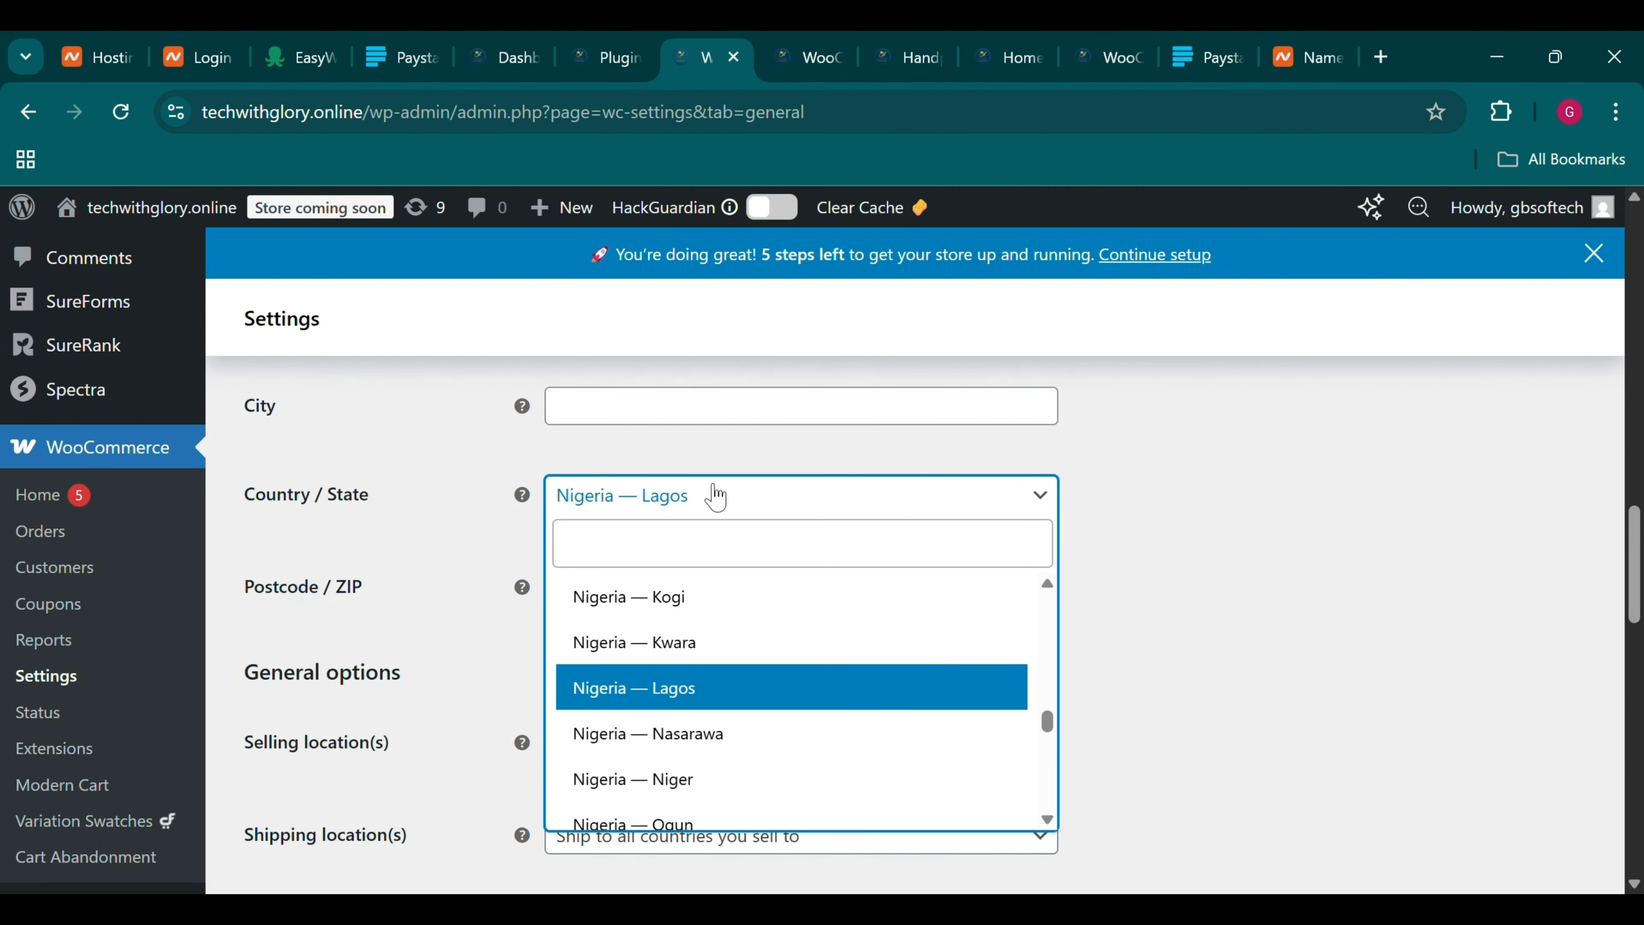
left_click(725, 494)
scroll(817, 703, "down", 5)
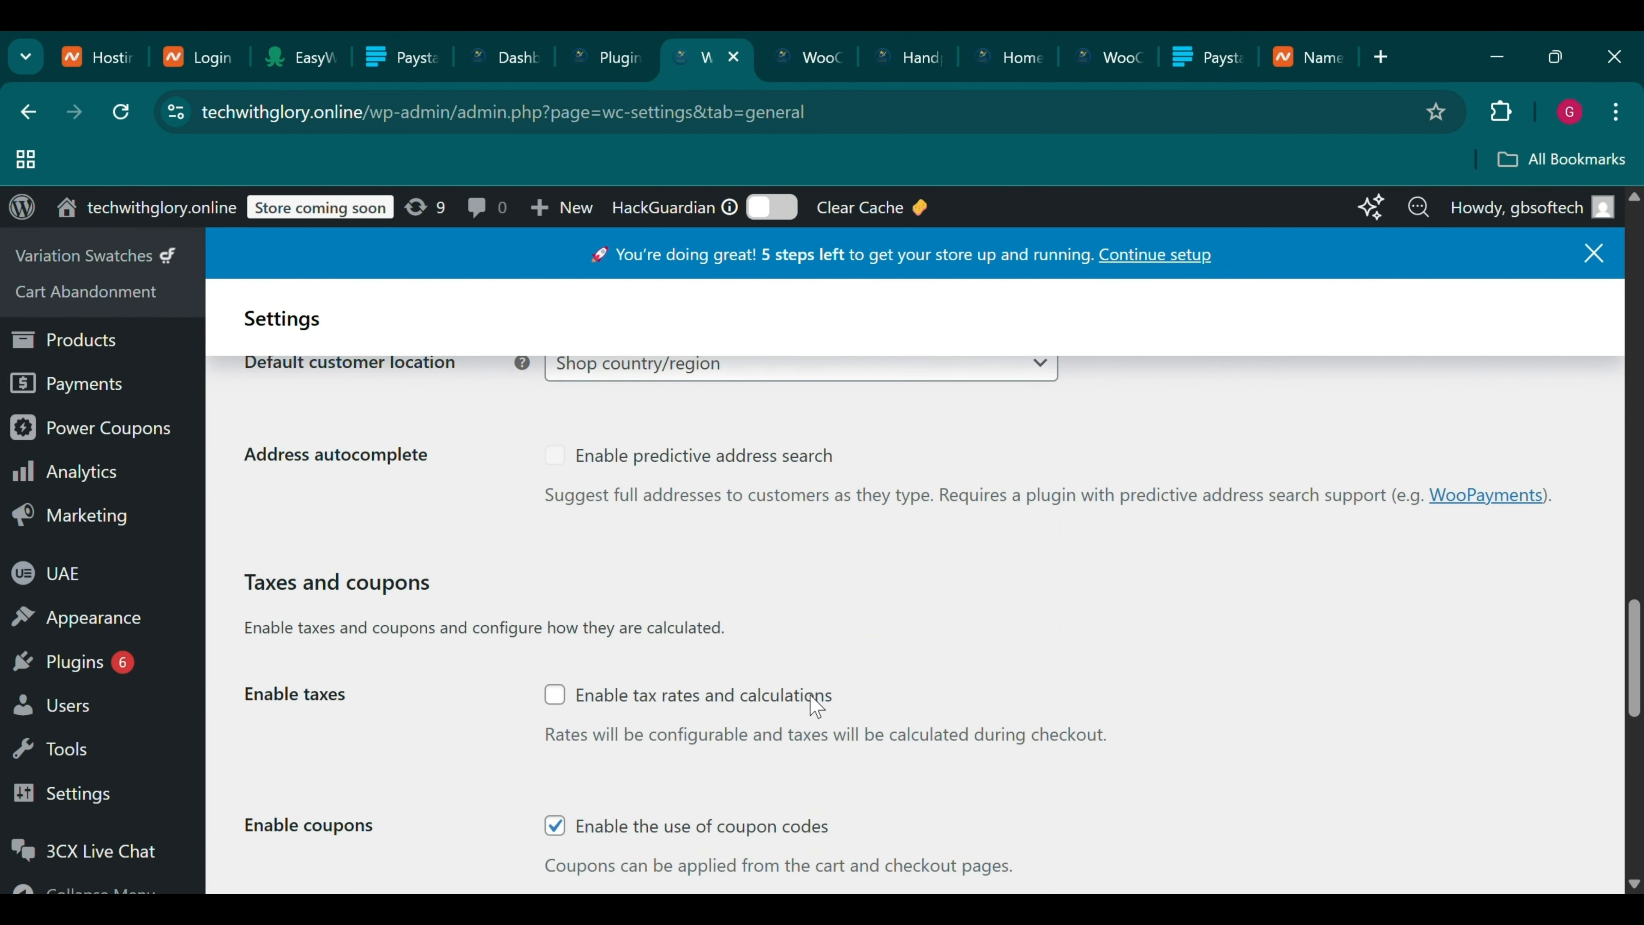
scroll(817, 706, "down", 10)
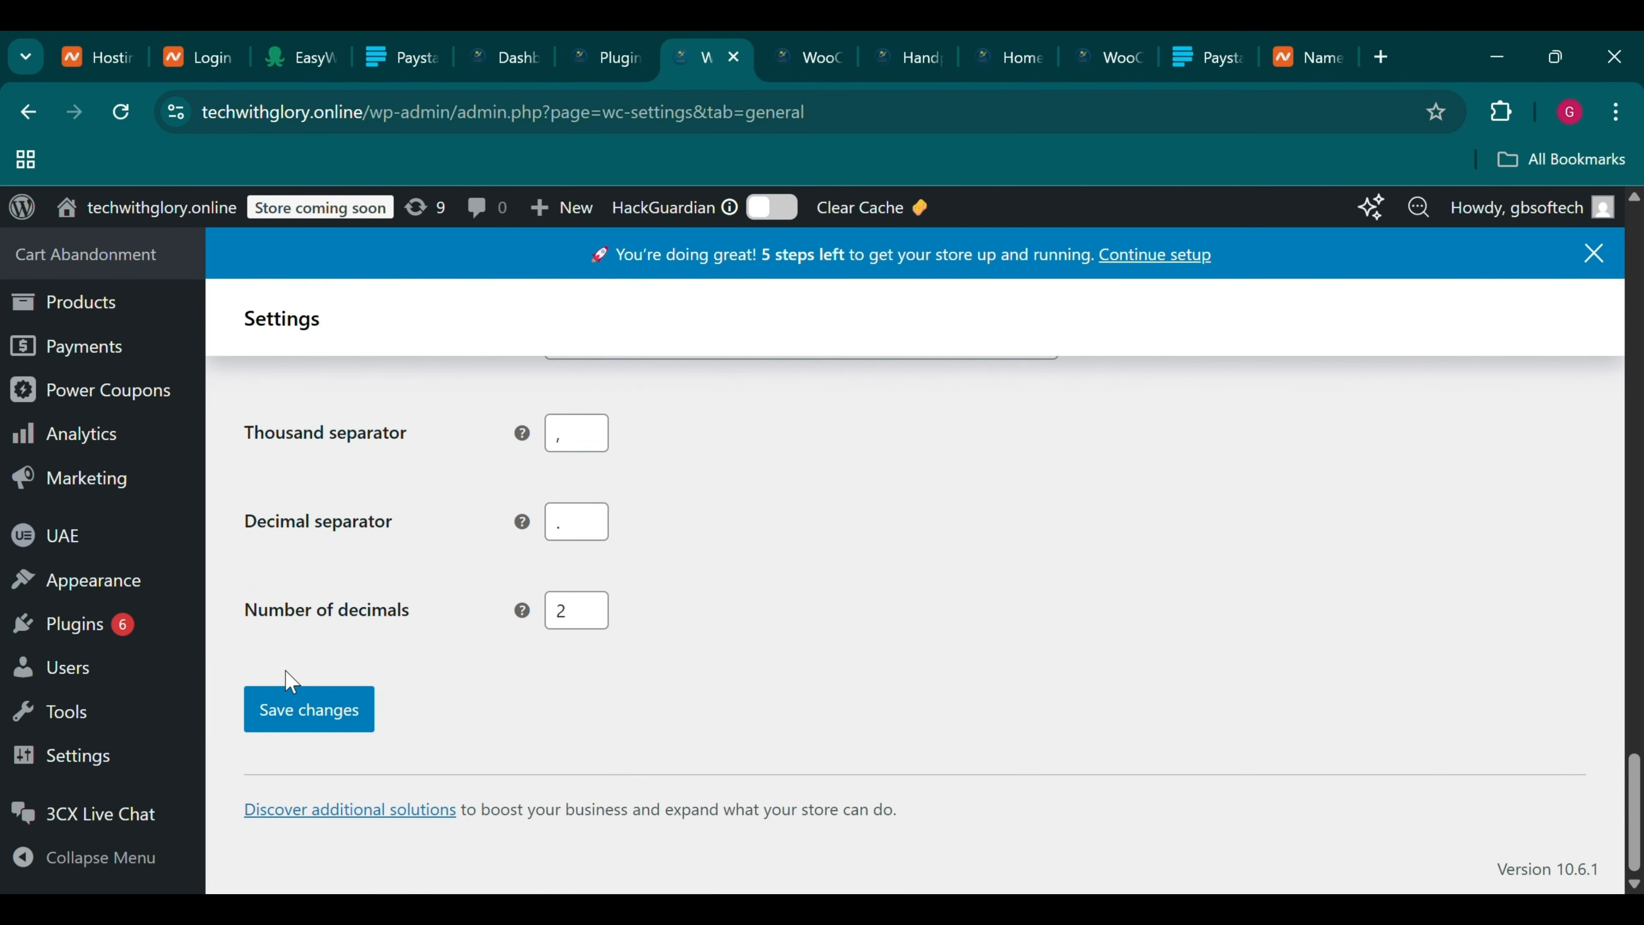
left_click(291, 711)
left_click(932, 40)
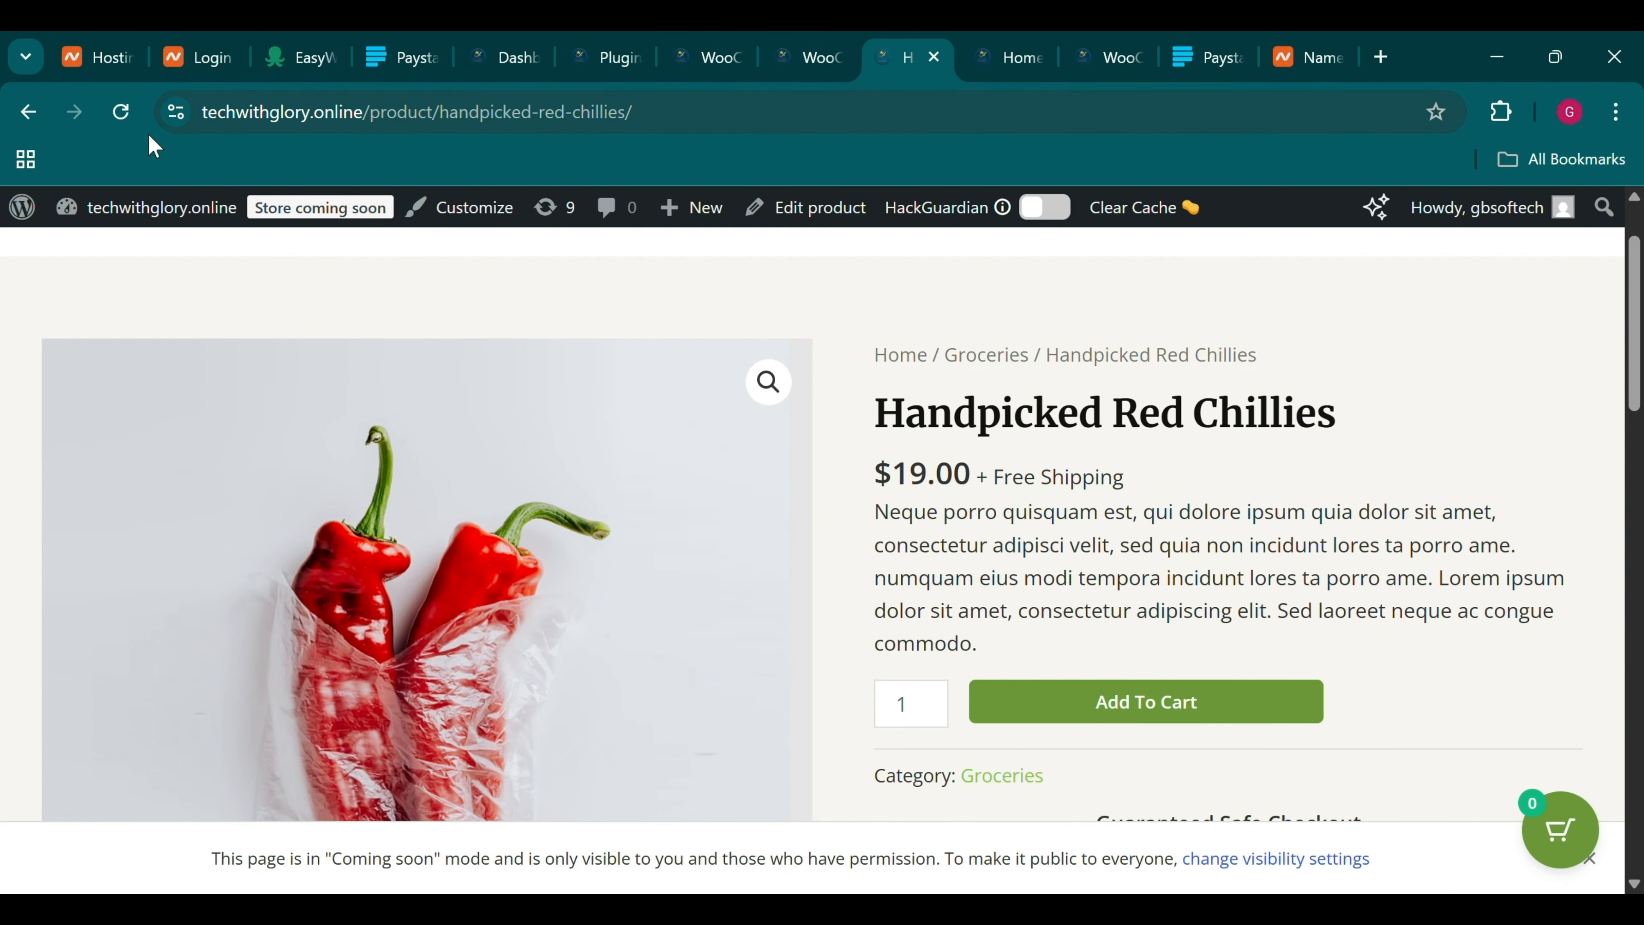
Reload the Handpicked Red Chillies page and confirm the price now reads ₦19.00
left_click(134, 121)
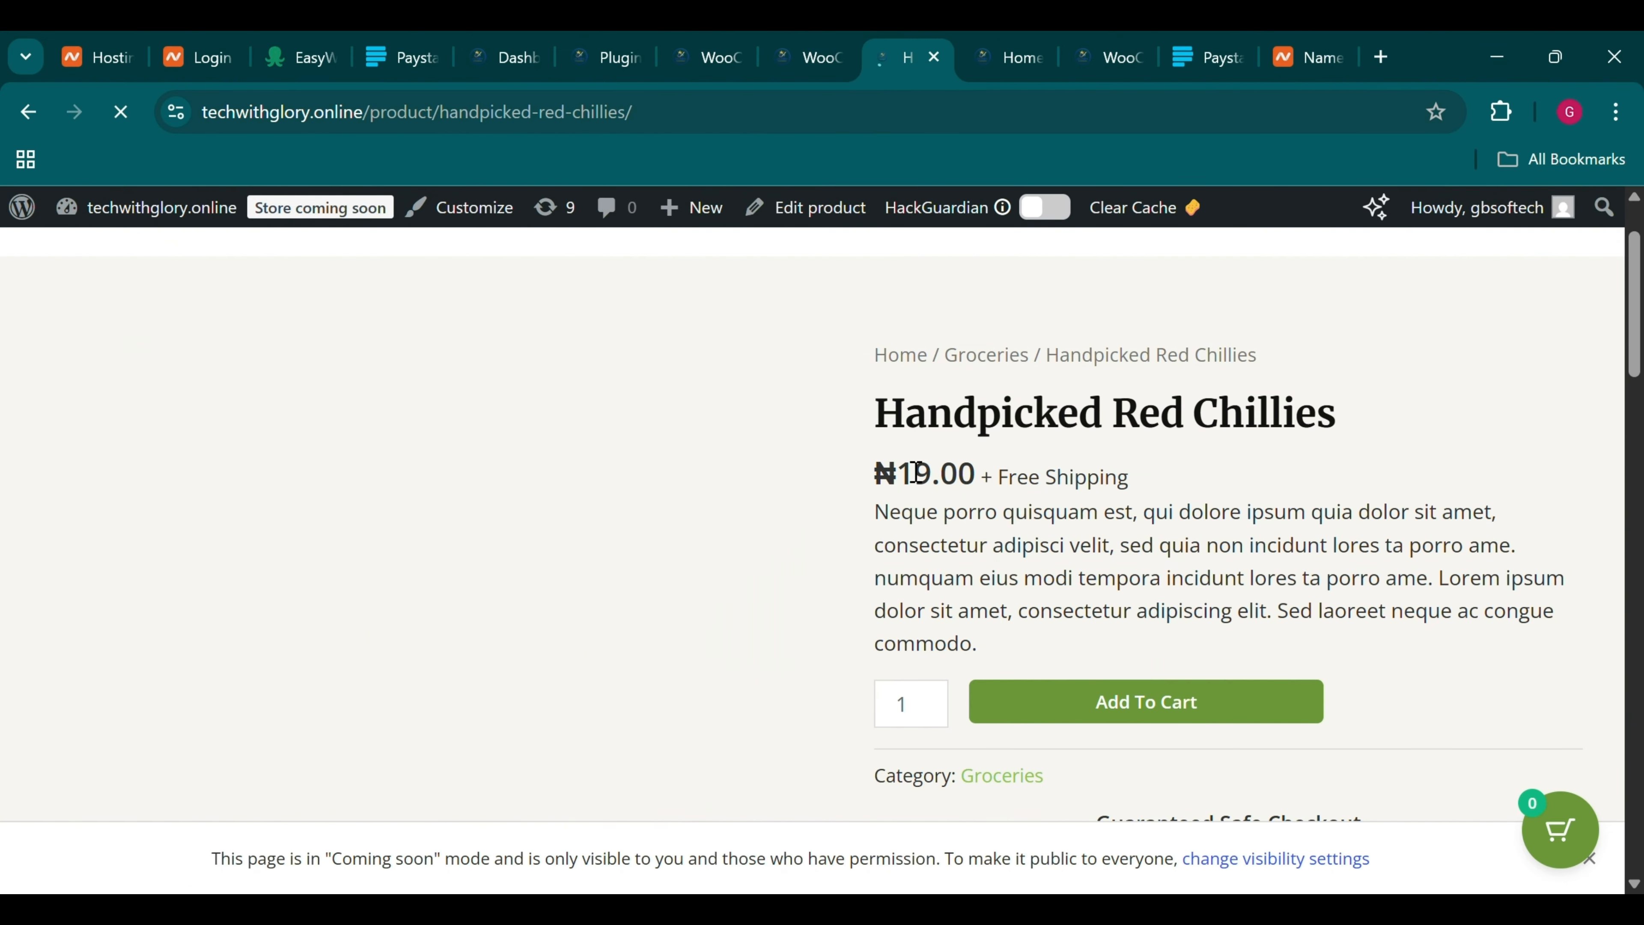
left_click_drag(875, 473, 1149, 502)
scroll(1159, 502, "down", 5)
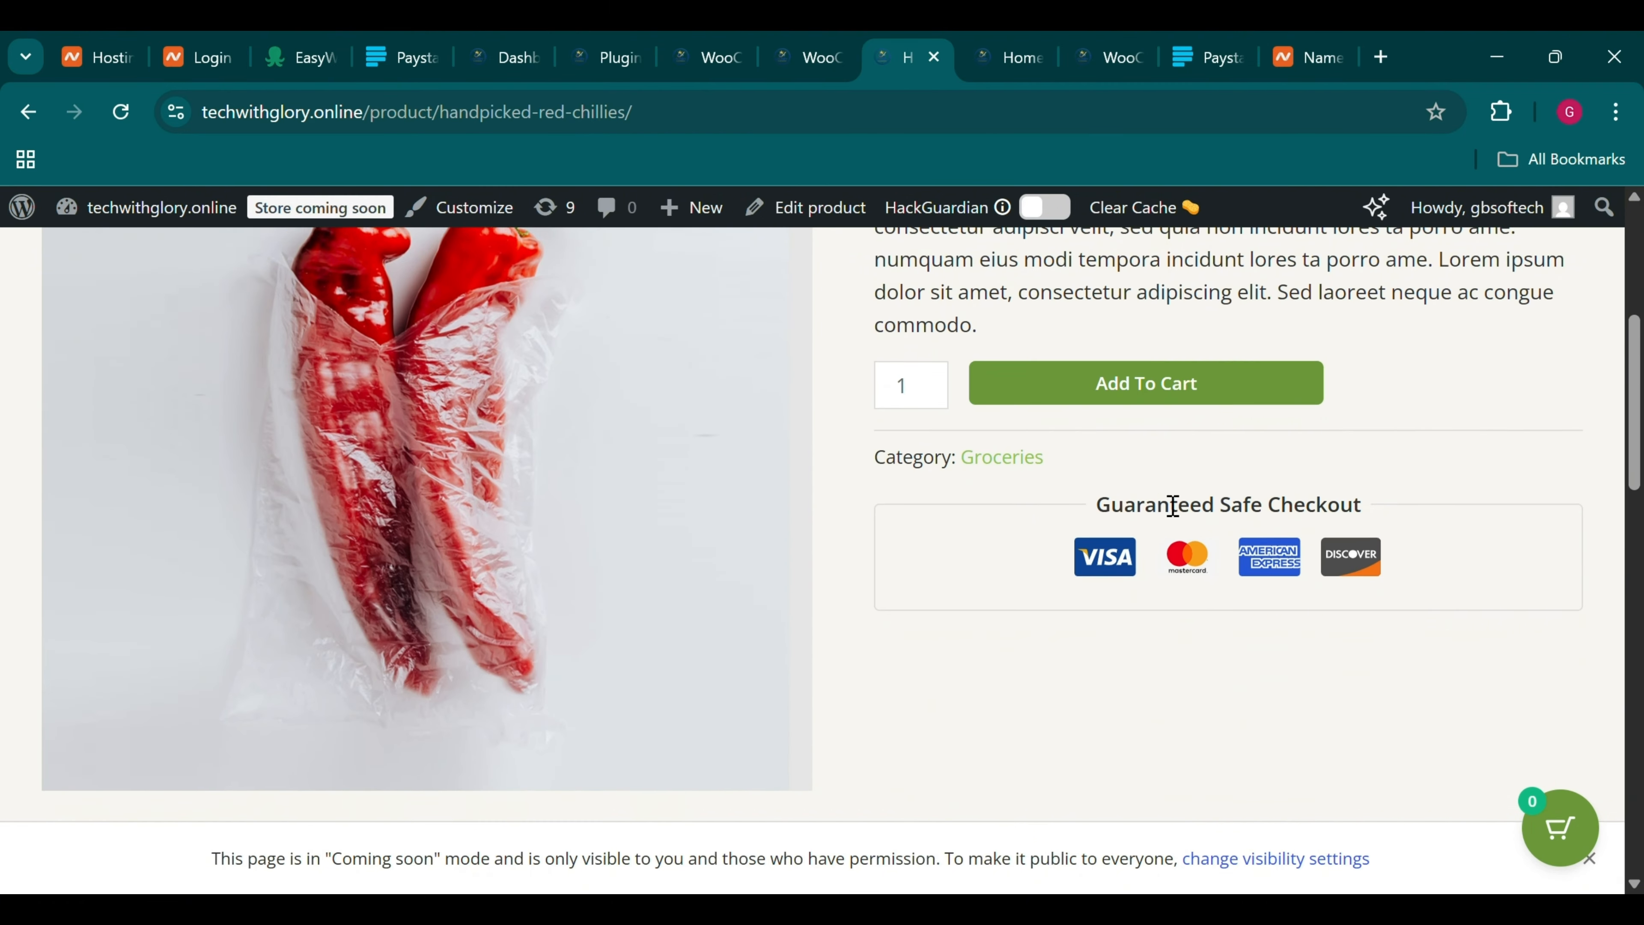
scroll(1159, 501, "up", 6)
scroll(1158, 502, "down", 6)
scroll(1159, 501, "up", 2)
scroll(1165, 504, "up", 3)
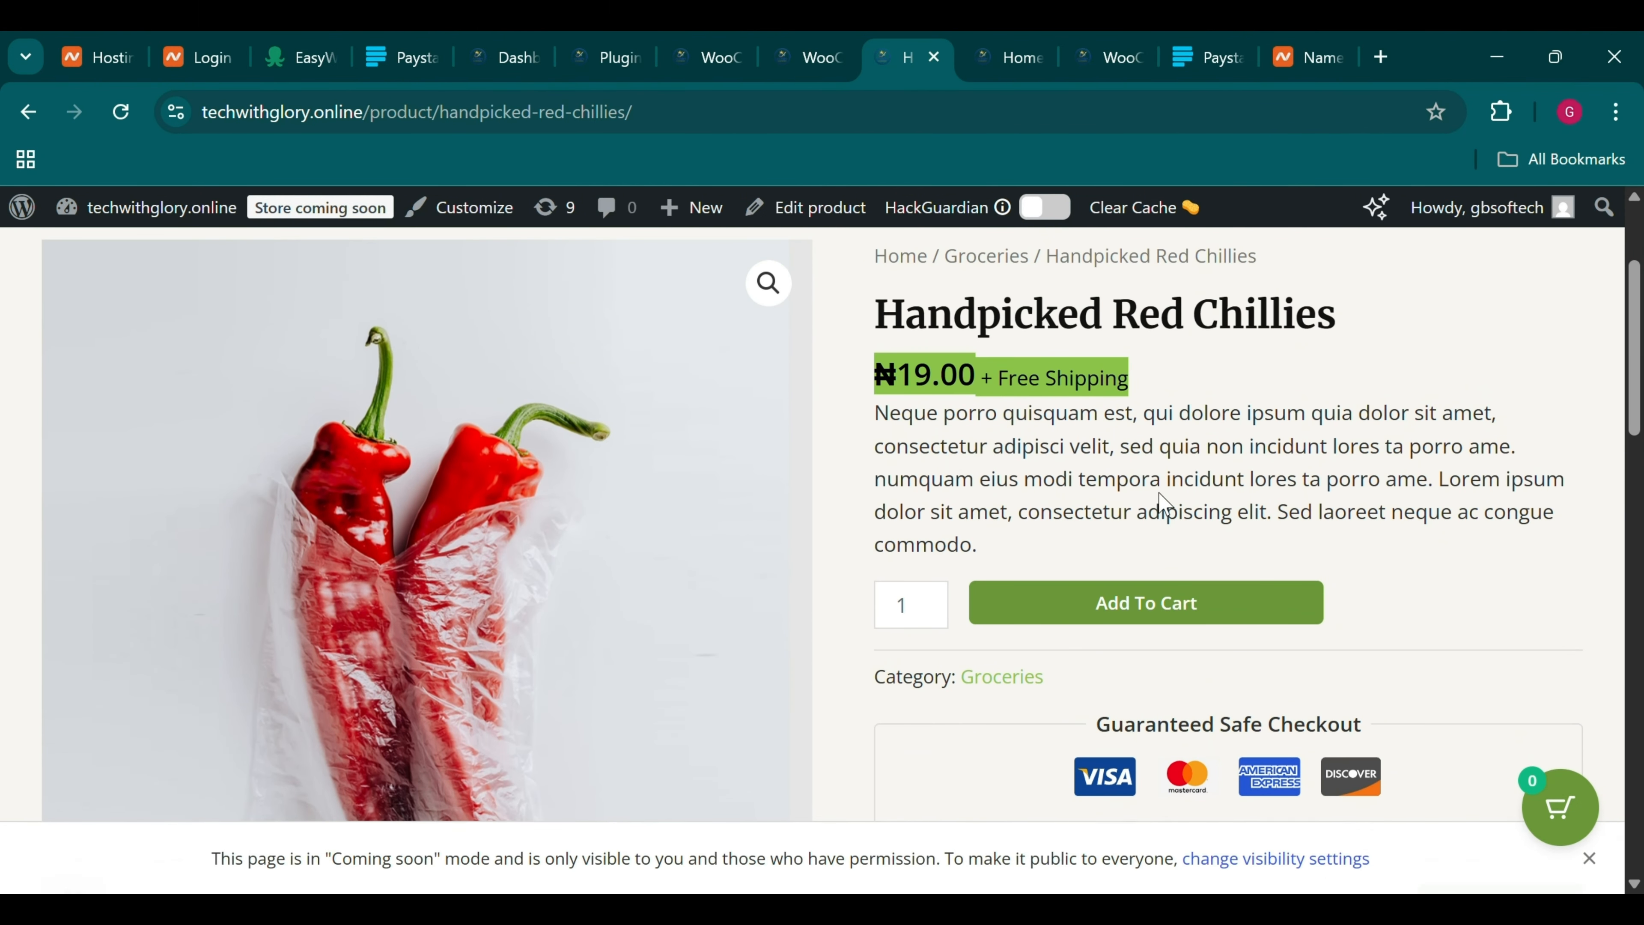
Add one pack of chillies to the cart and close the side cart
left_click(1156, 712)
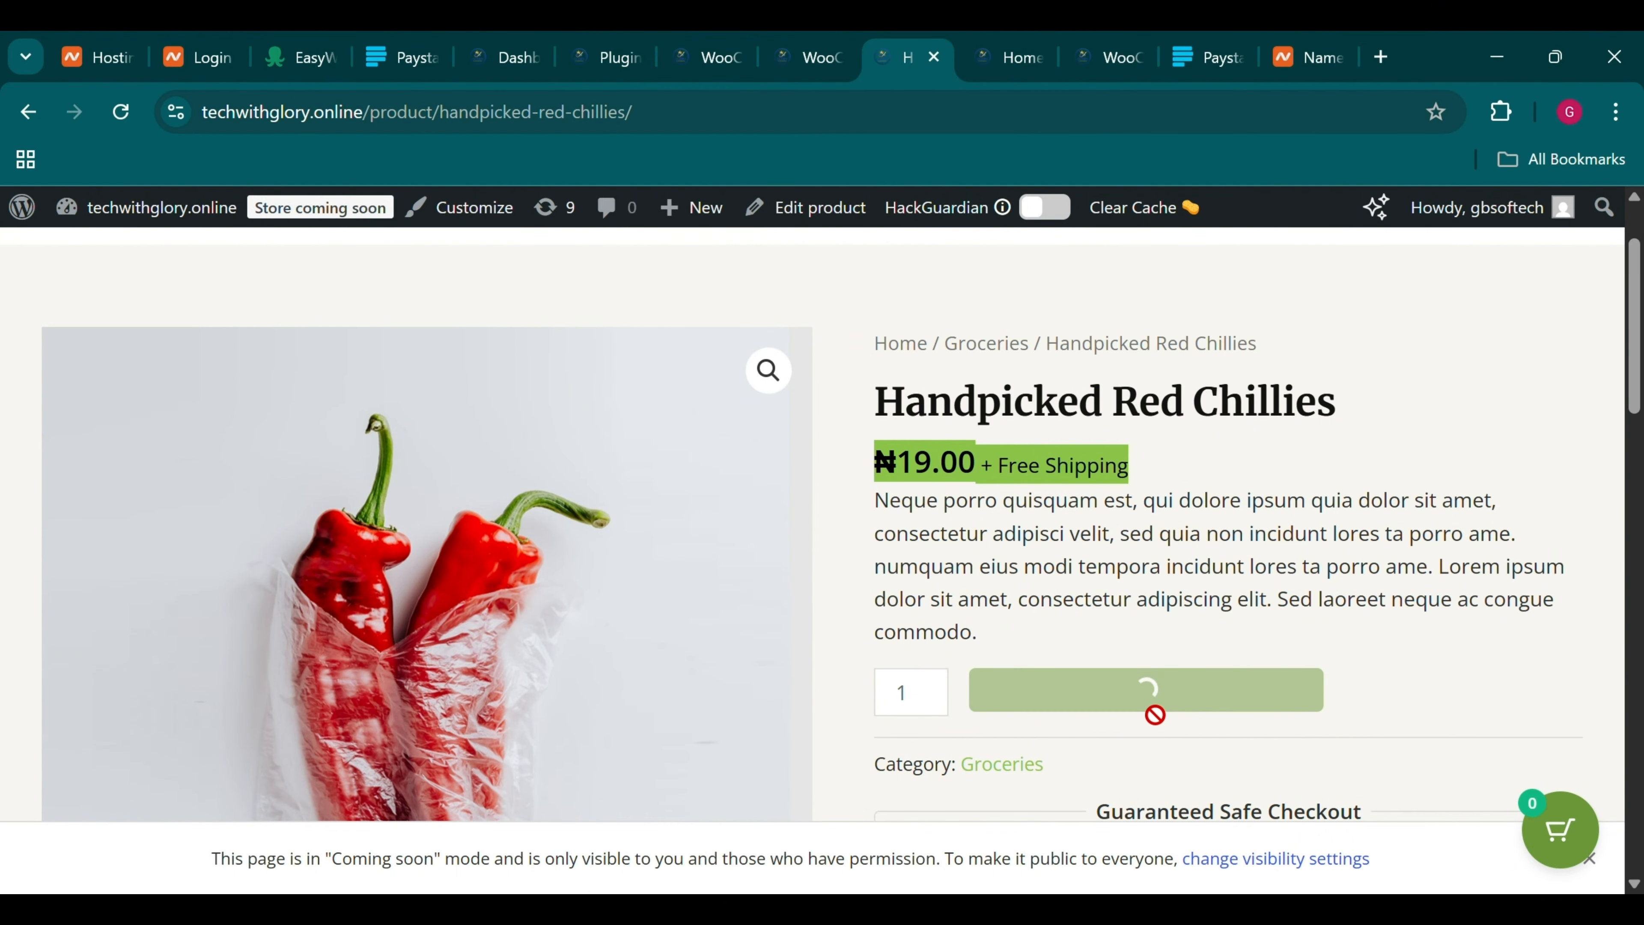
scroll(1156, 719, "down", 5)
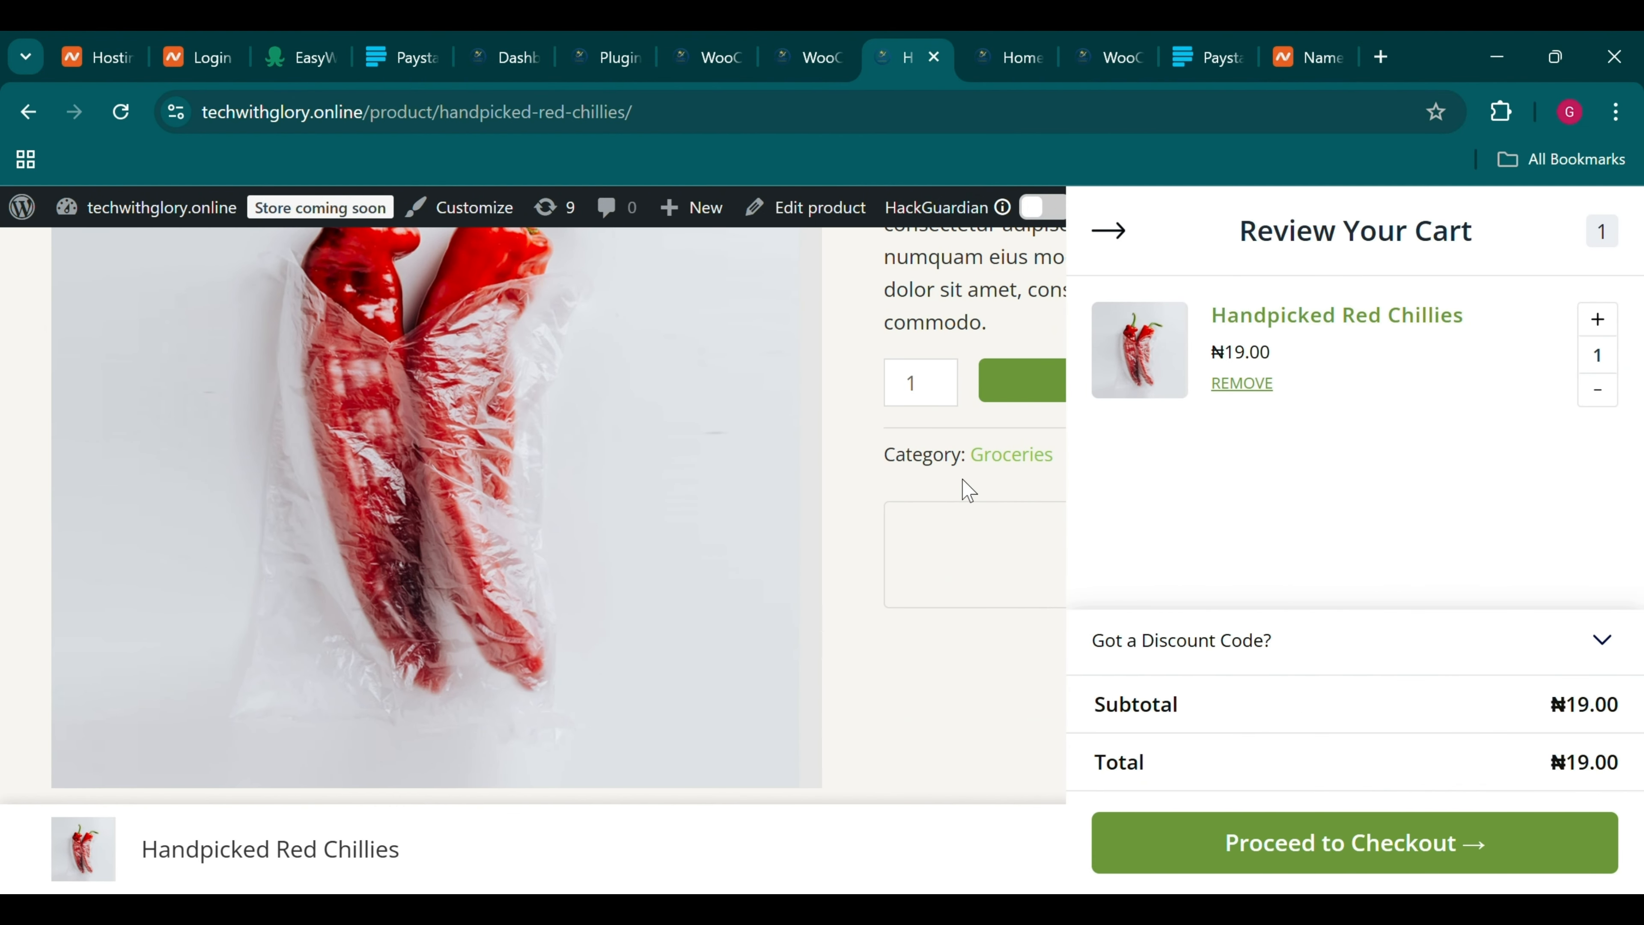
left_click(988, 598)
scroll(948, 614, "up", 5)
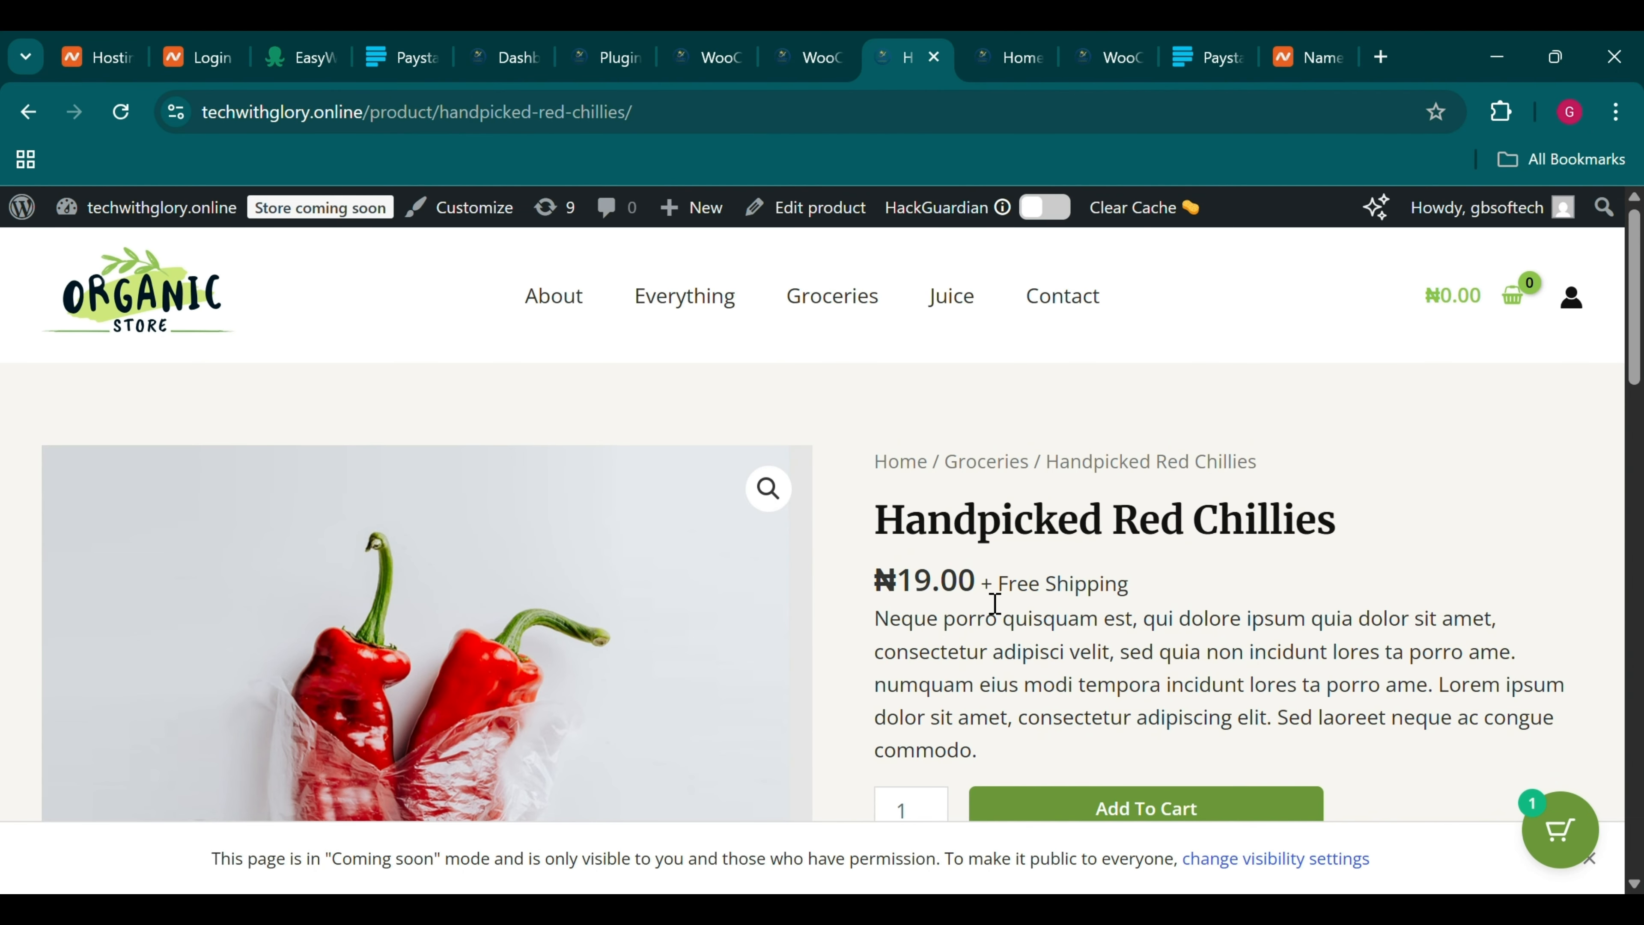
scroll(987, 593, "down", 5)
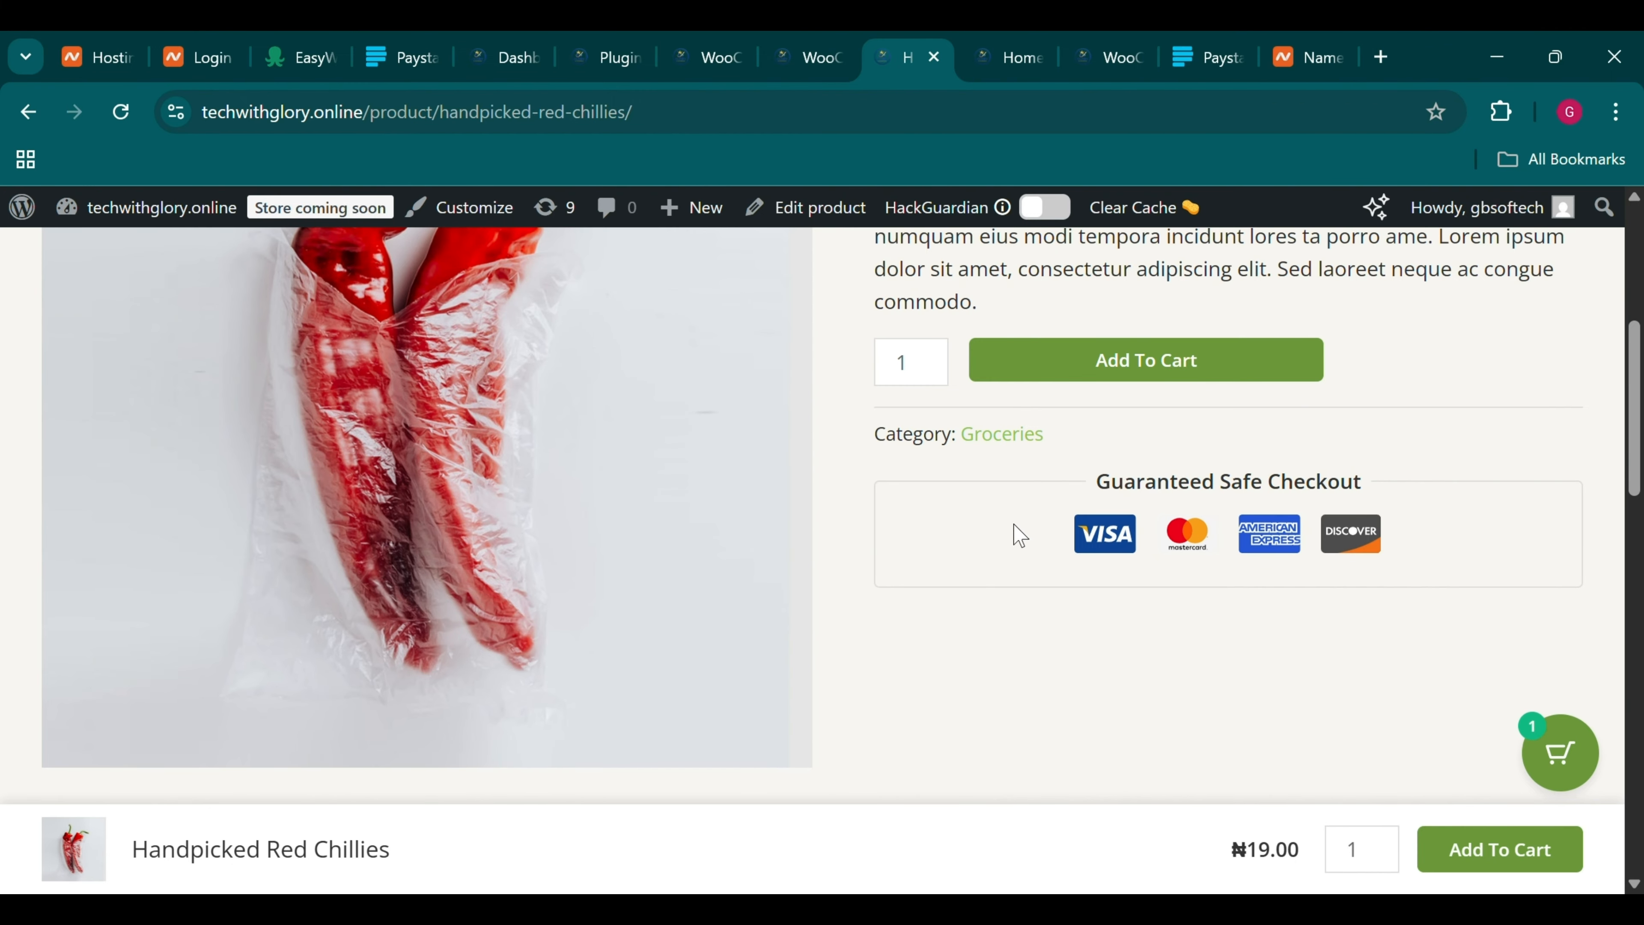
scroll(1193, 484, "up", 6)
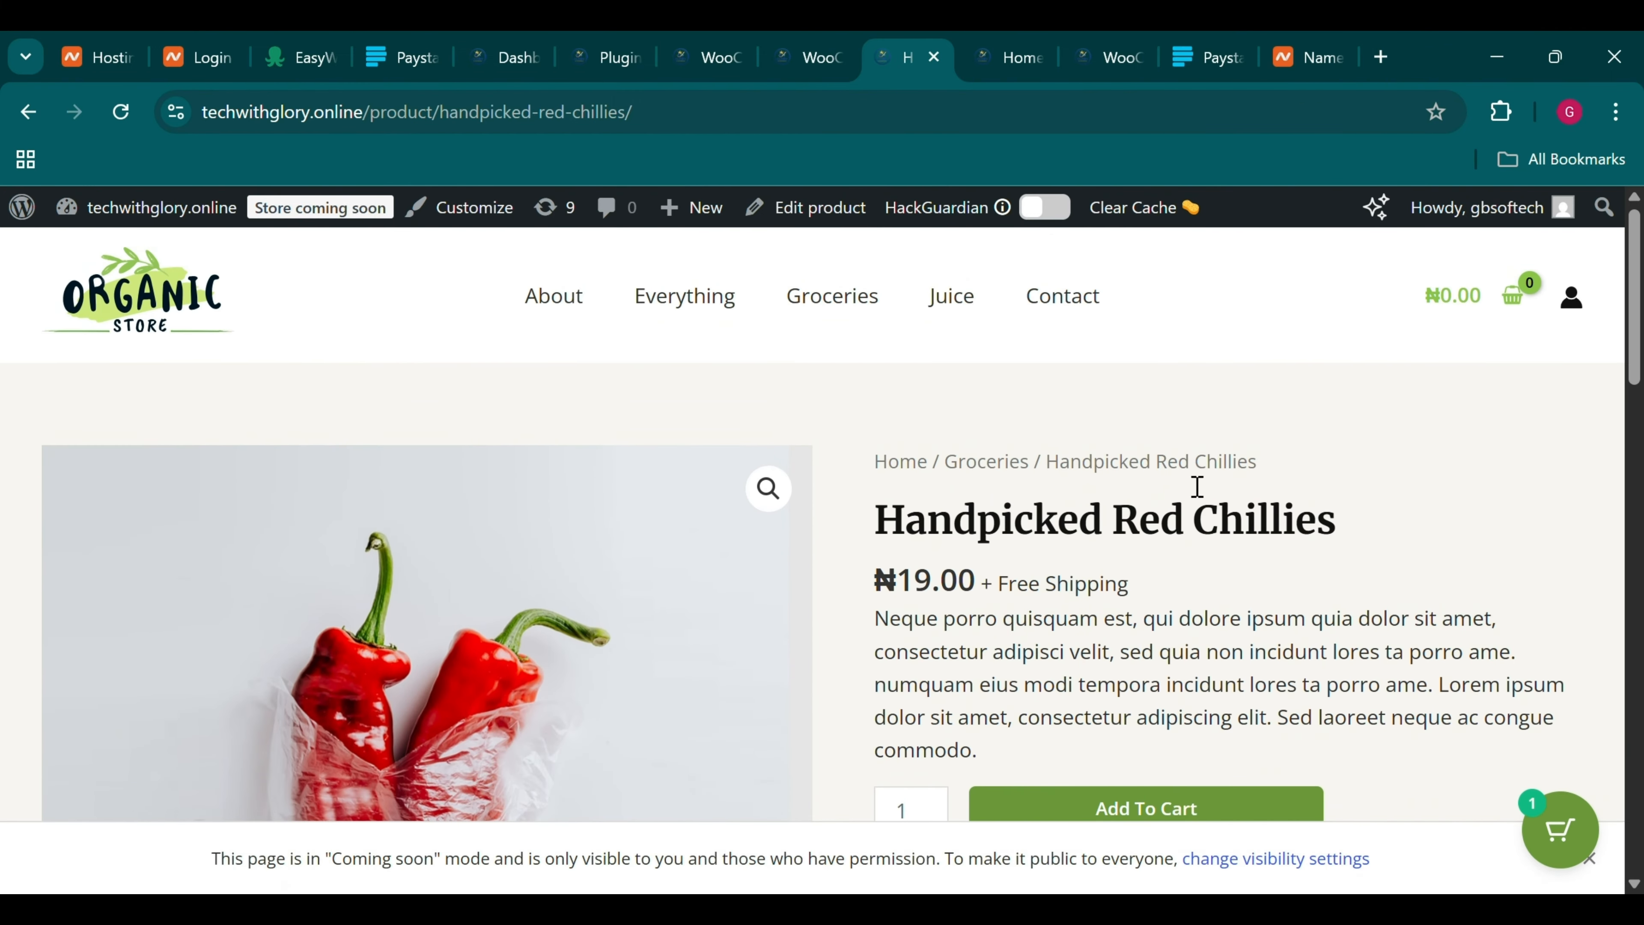
scroll(1198, 485, "down", 6)
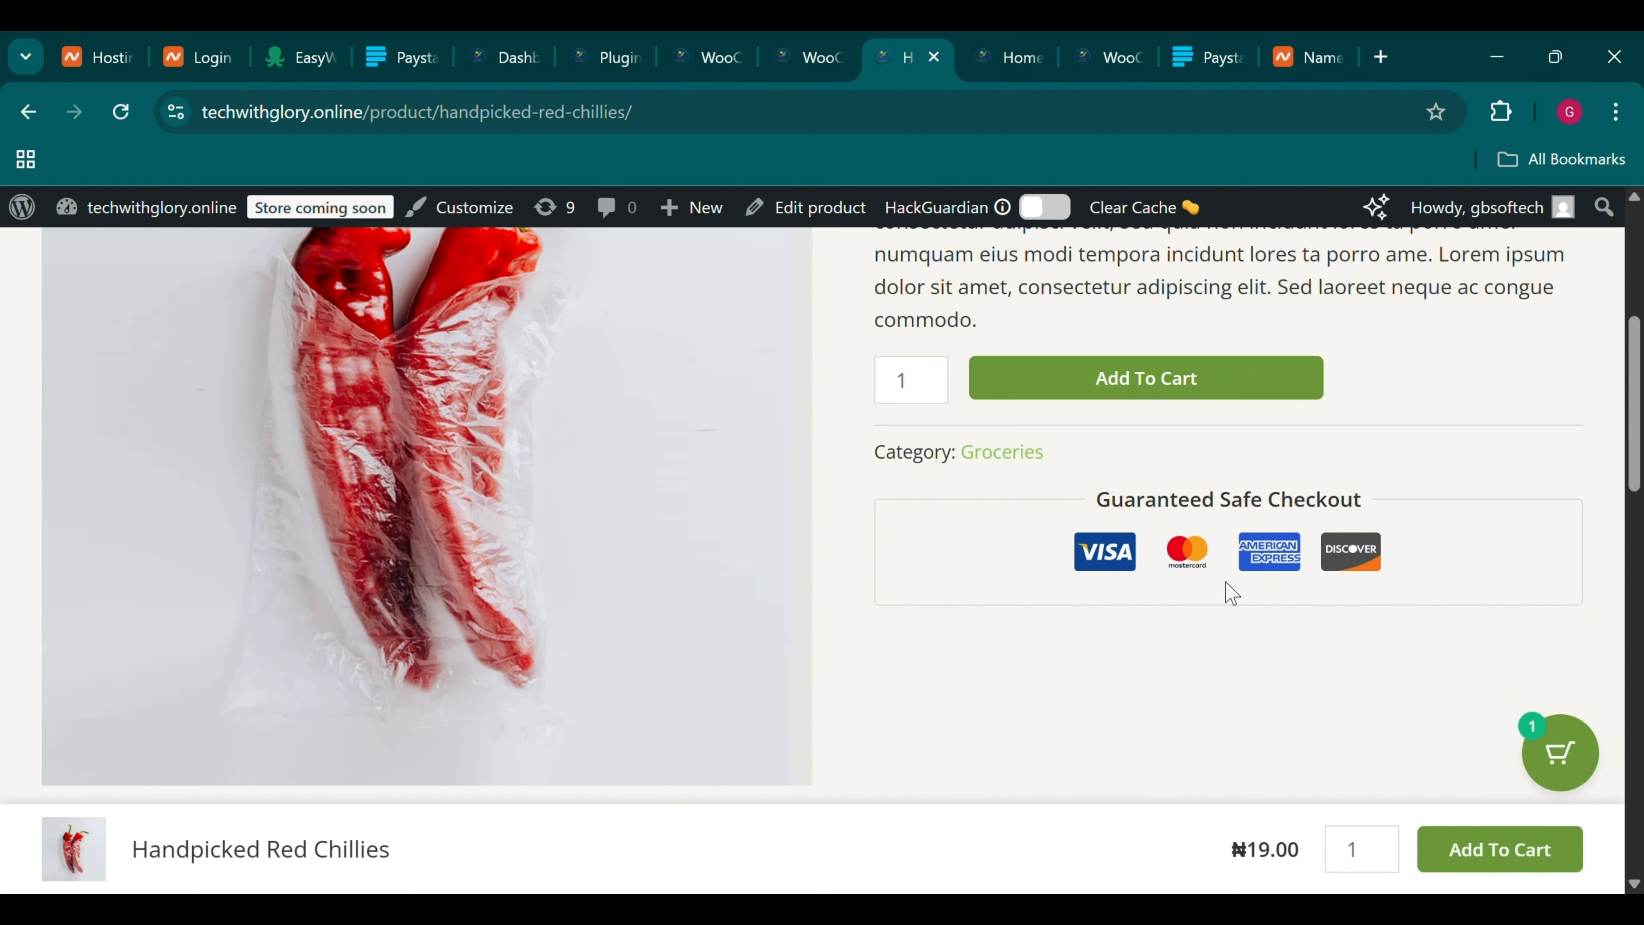
scroll(1232, 593, "down", 1)
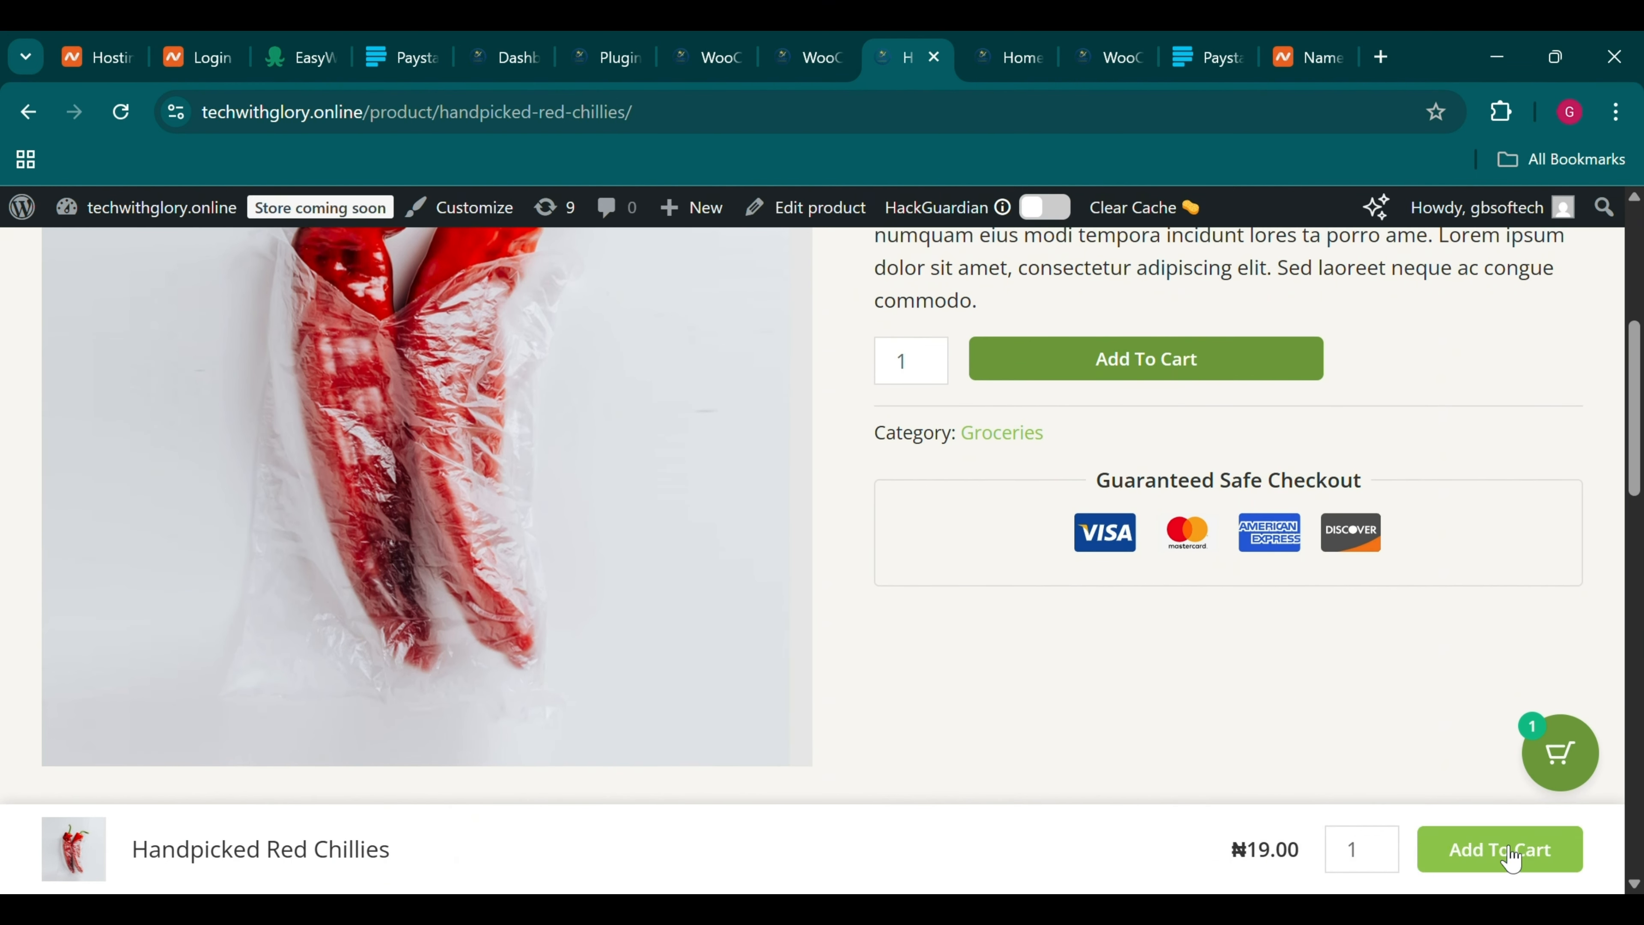
Add a second chilli pack, pay with Debit/Credit Cards (Paystack), and place the ₦38.00 order
left_click(1548, 847)
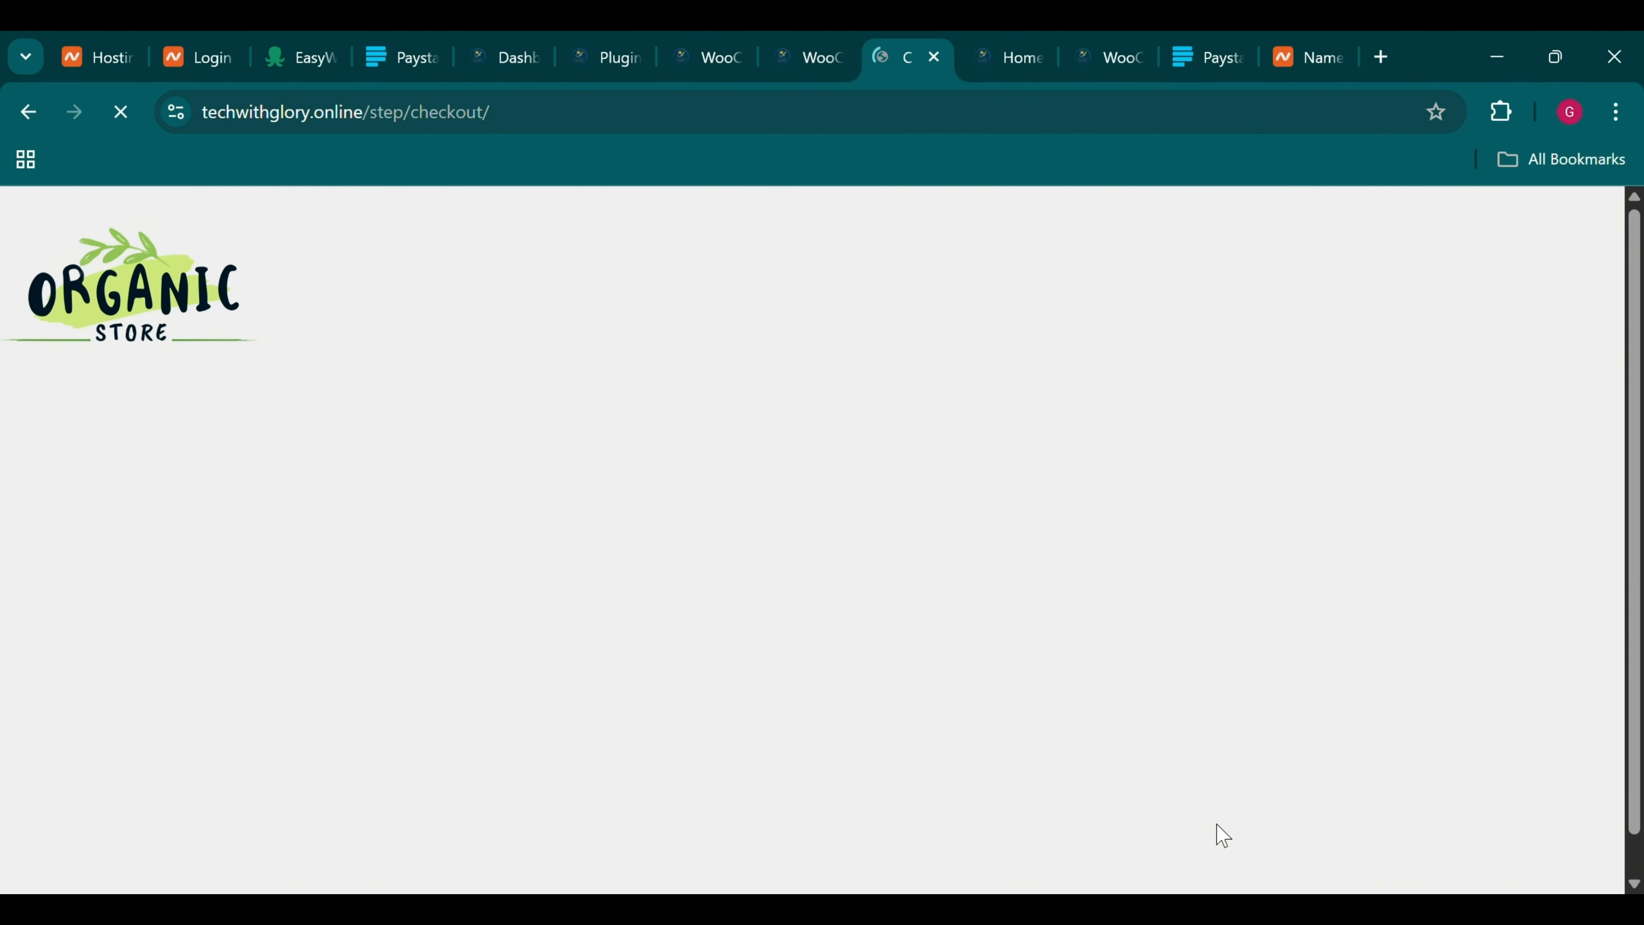
scroll(898, 546, "down", 12)
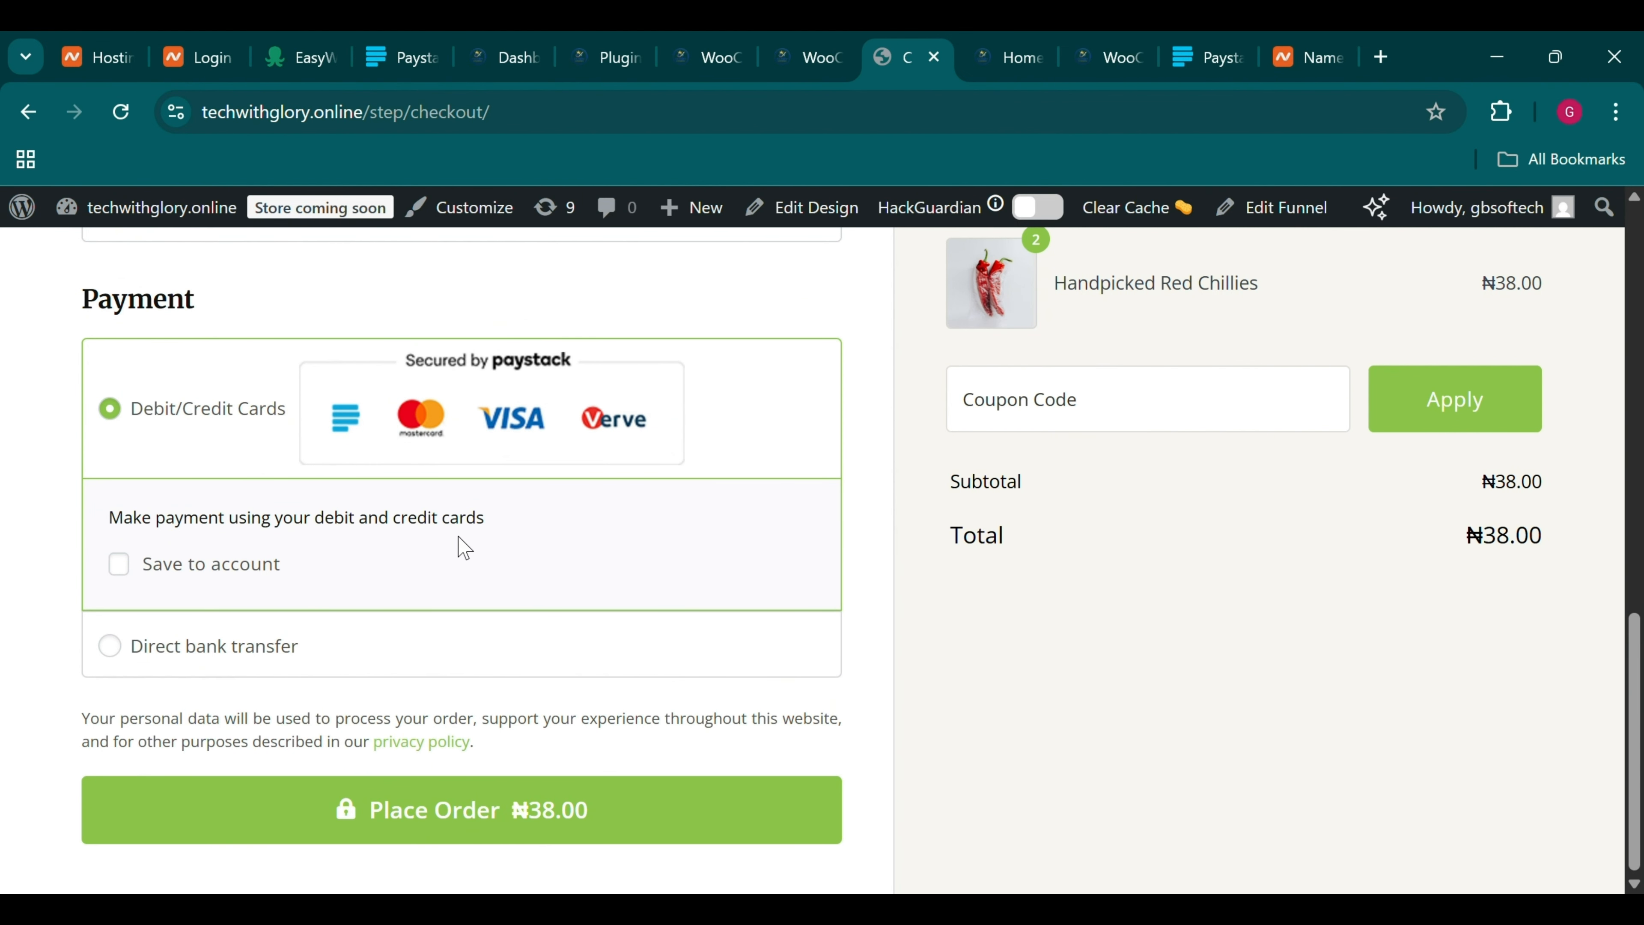
left_click(122, 665)
scroll(149, 557, "up", 3)
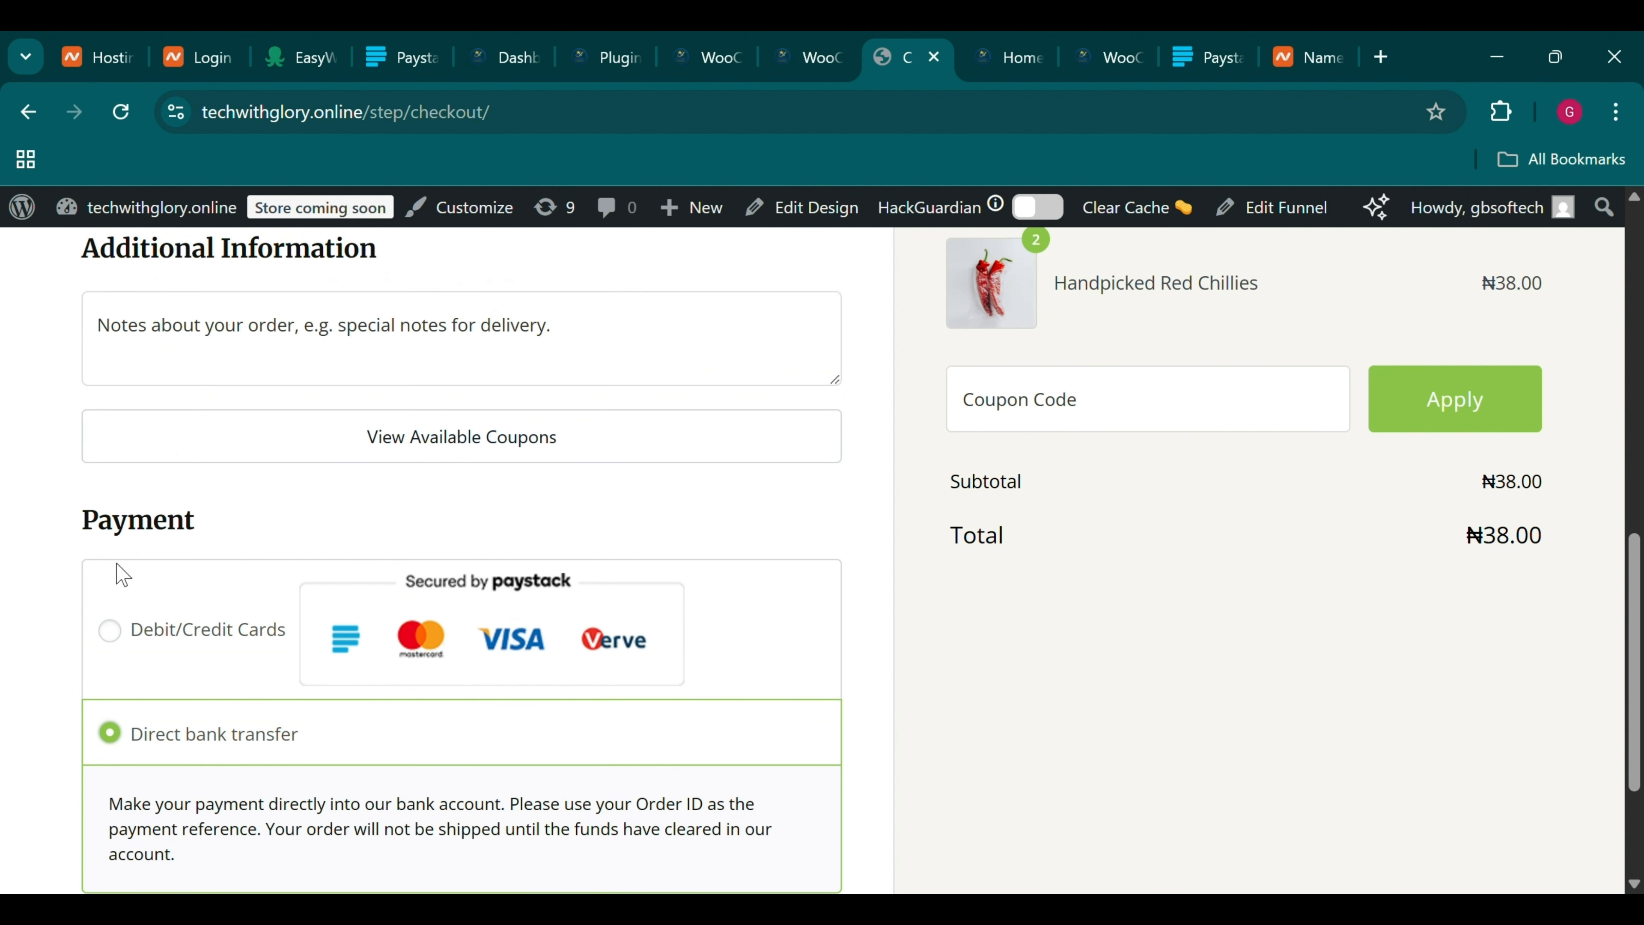
left_click(121, 636)
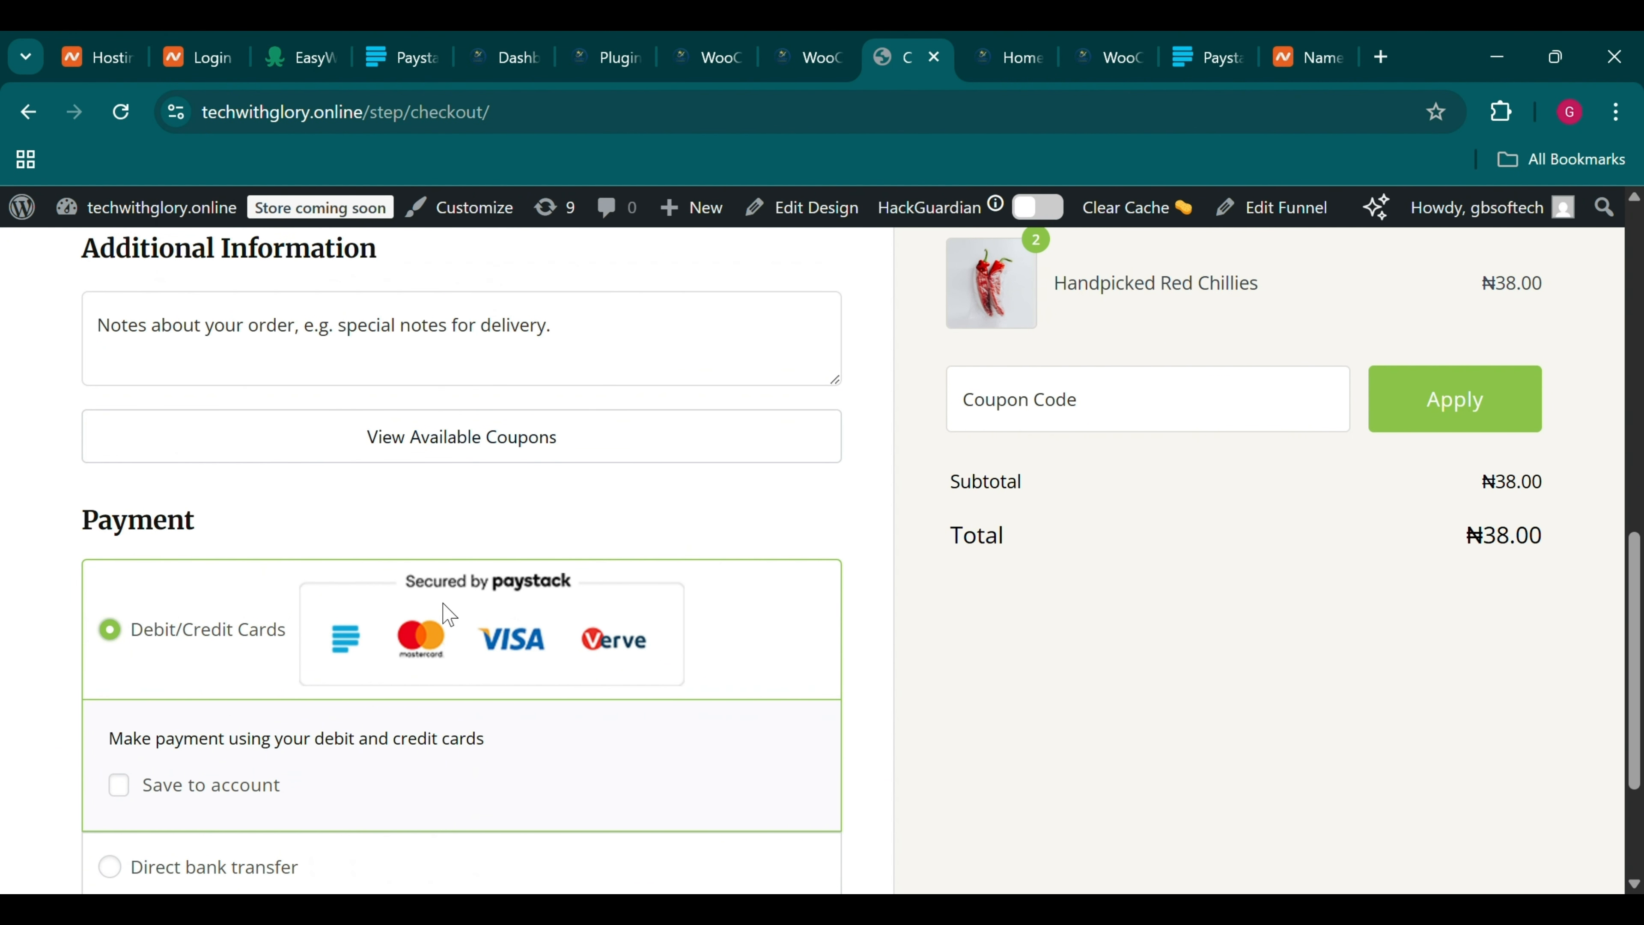
scroll(492, 641, "down", 3)
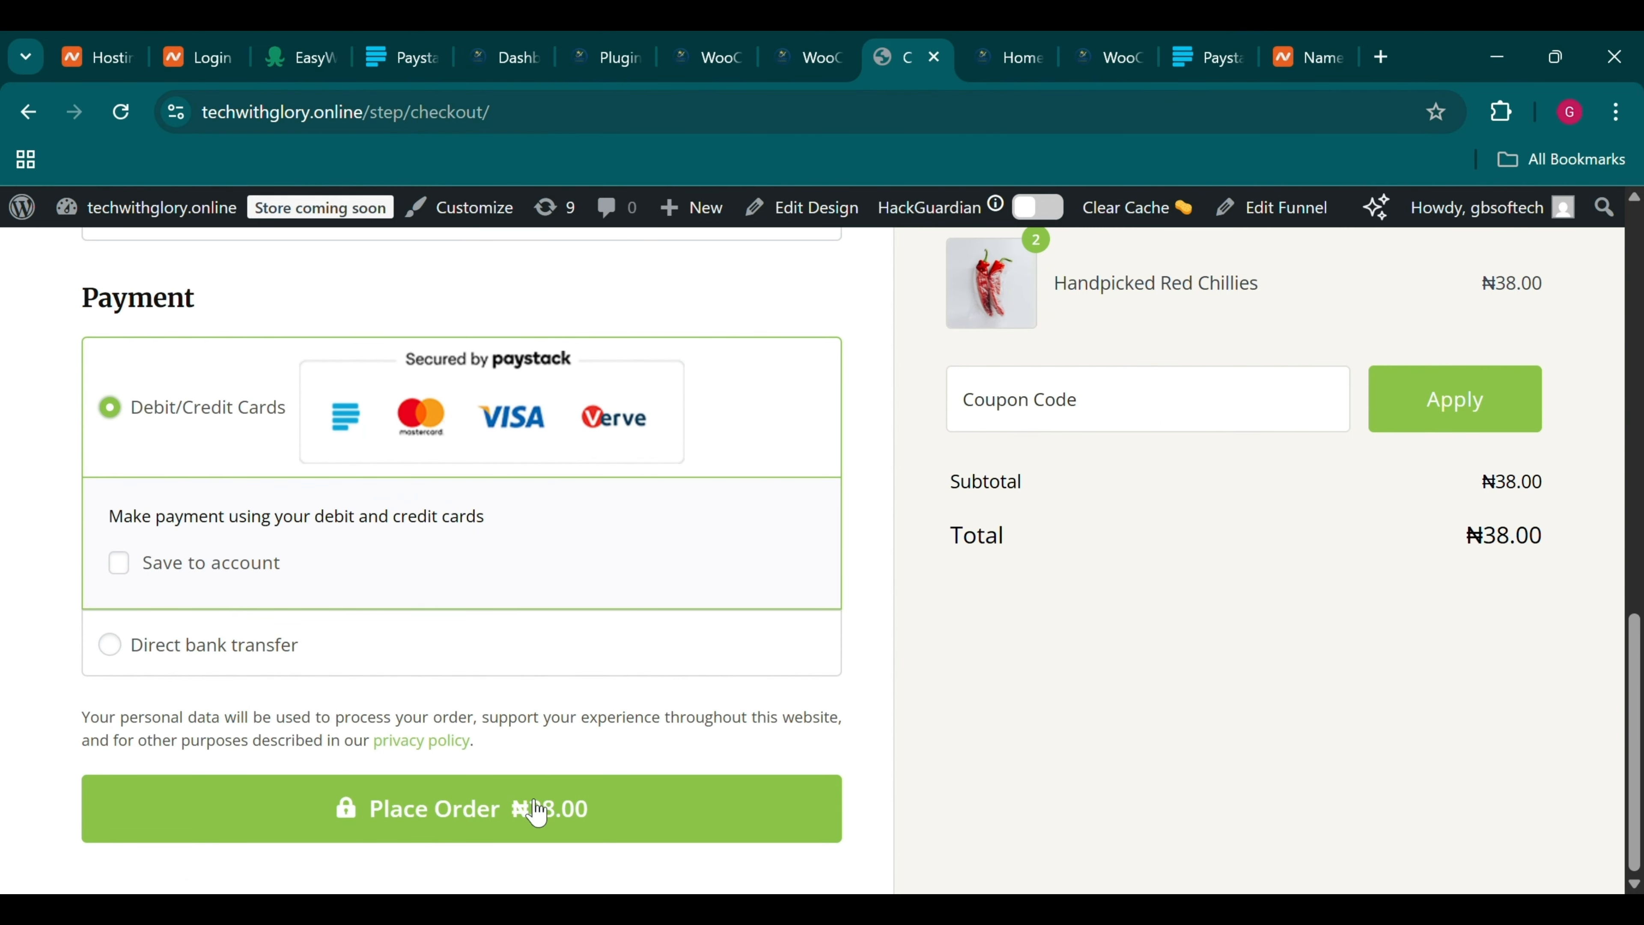
left_click(458, 829)
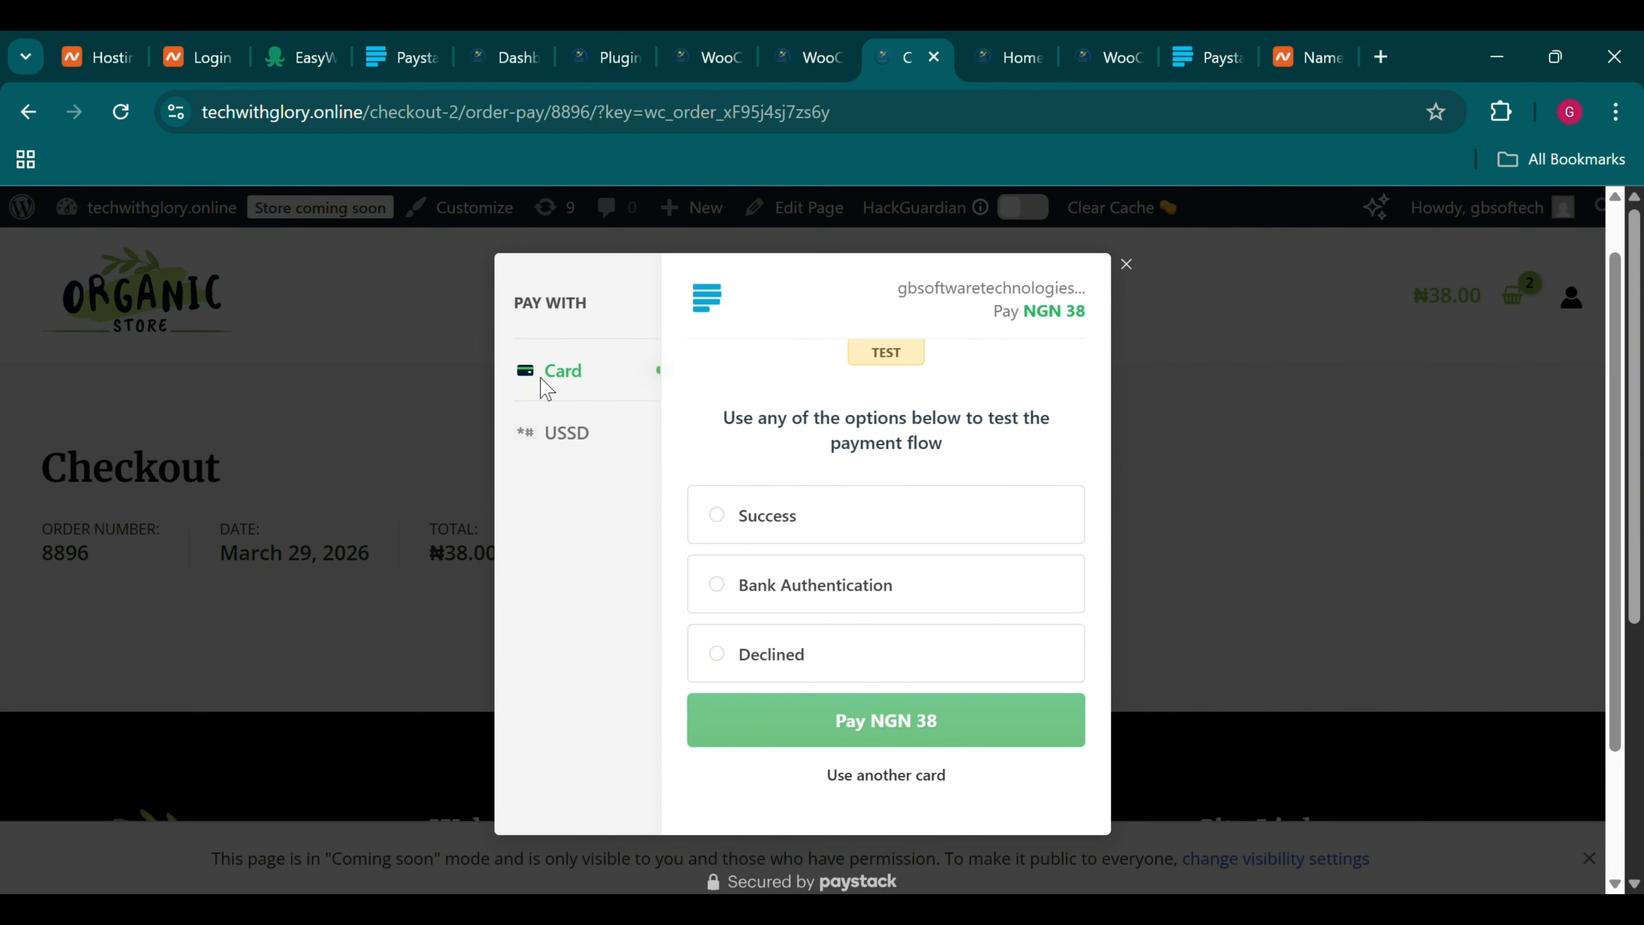
Preview the USSD option in the NGN 38 Paystack popup, then return to card test options
left_click(559, 444)
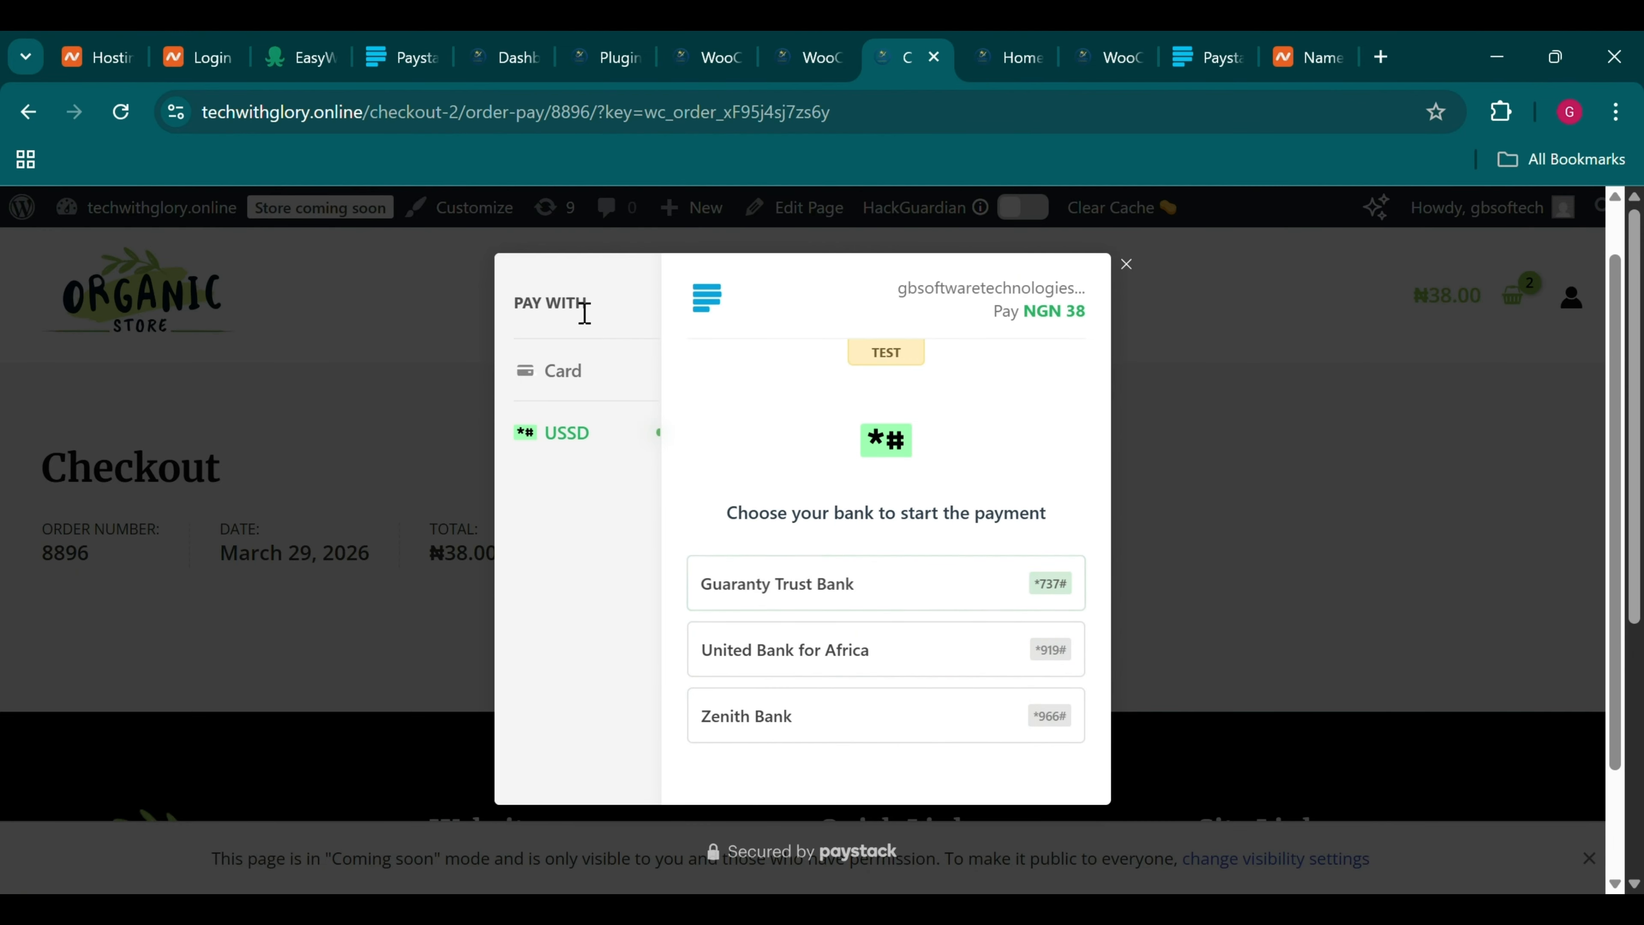
left_click(569, 392)
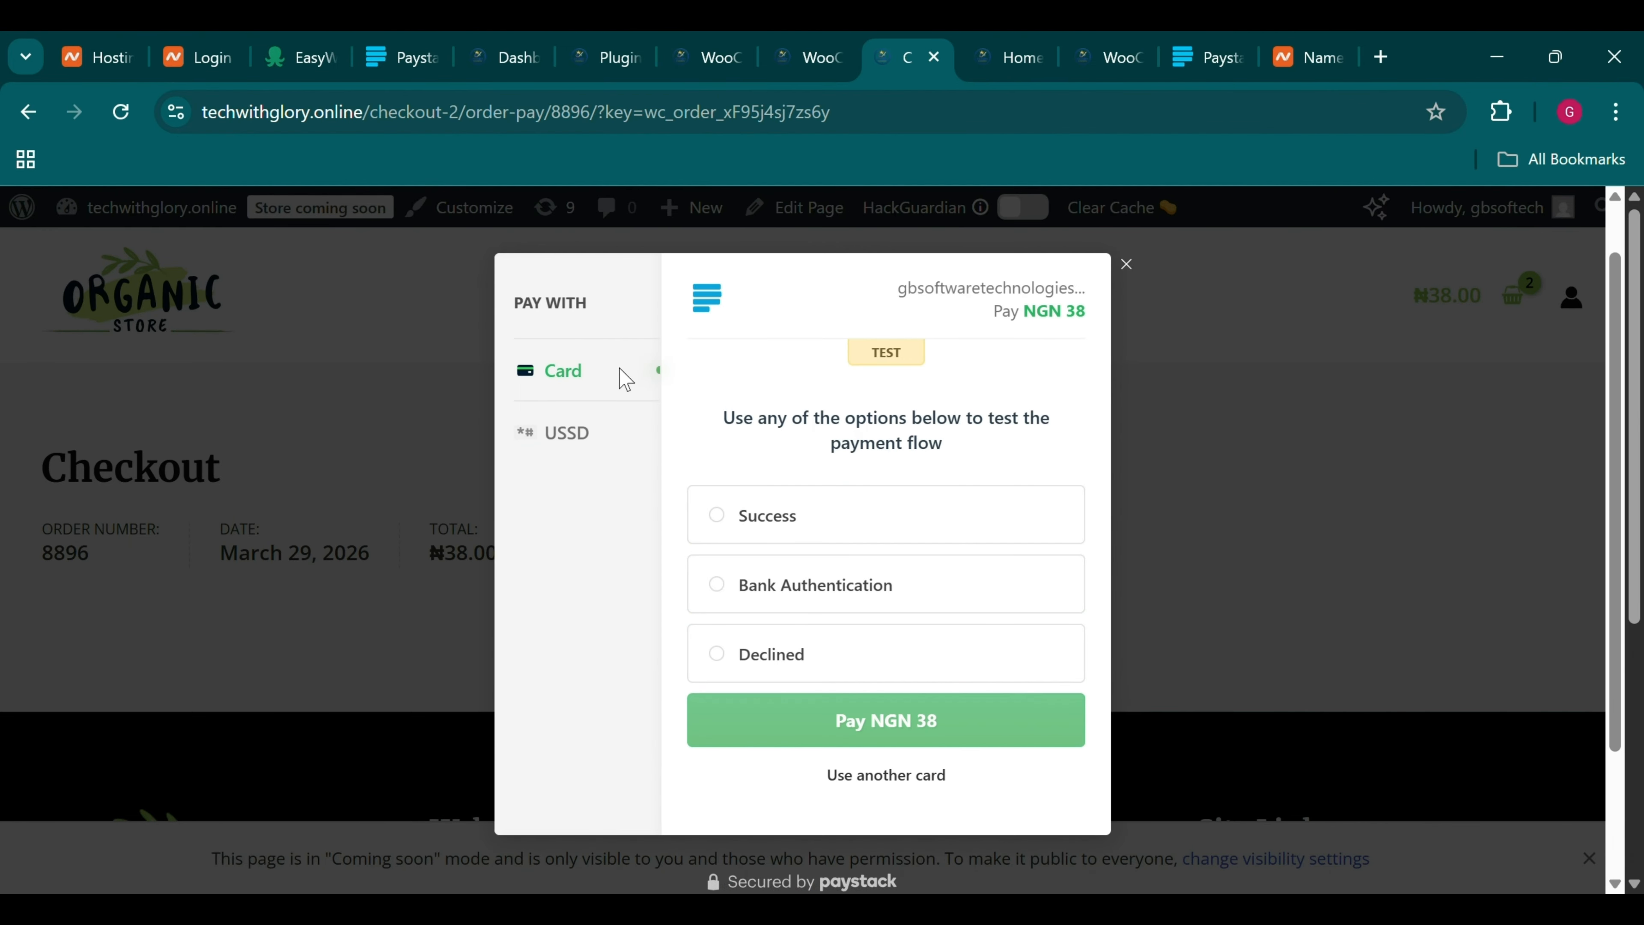